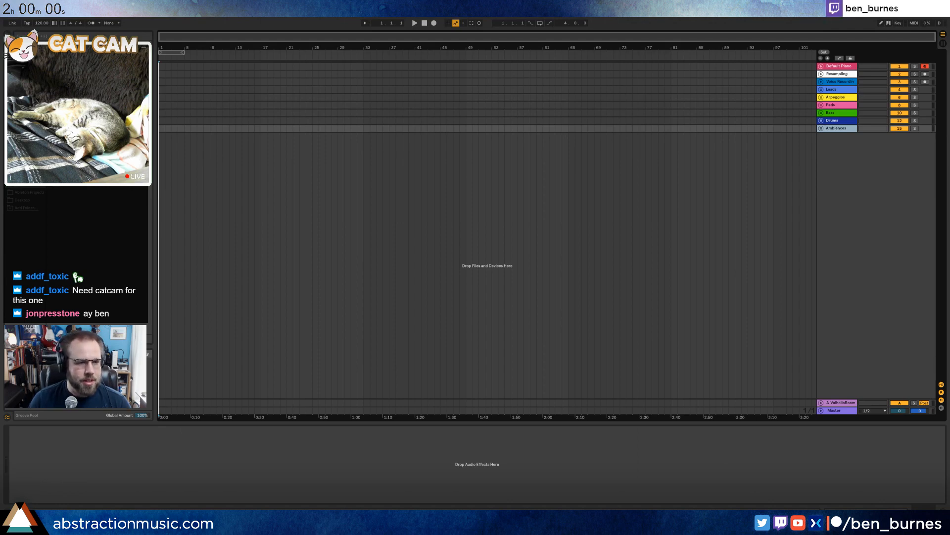
Switch to the browser, start the two-hour countdown timer, and return to Ableton Live.
{"action": "left_click", "coordinate": [389, 202]}
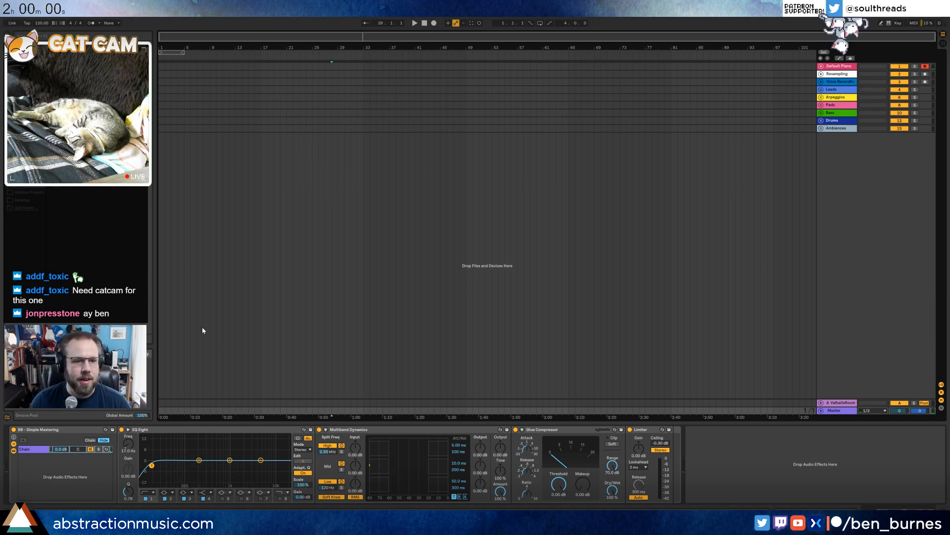
{"action": "key", "text": "alt+Tab"}
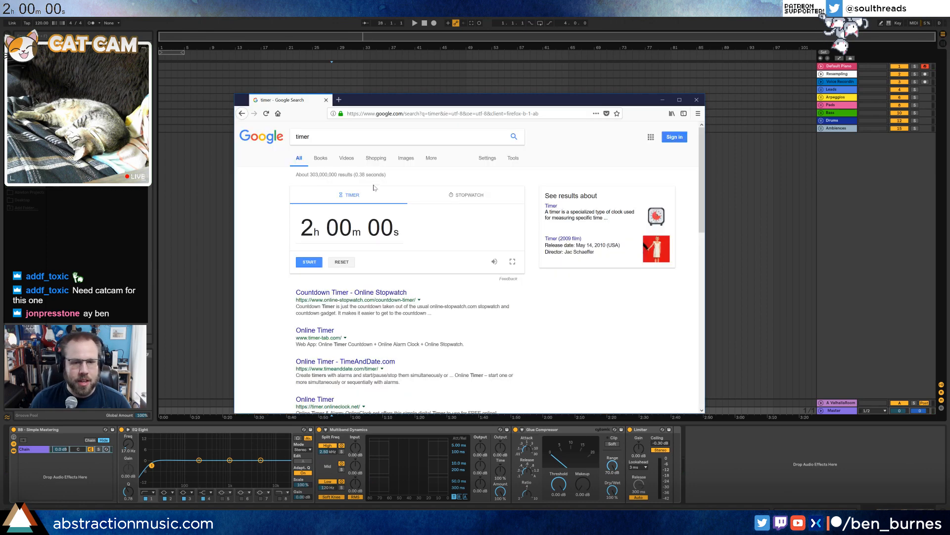
{"action": "left_click", "coordinate": [310, 262]}
{"action": "left_click", "coordinate": [558, 21]}
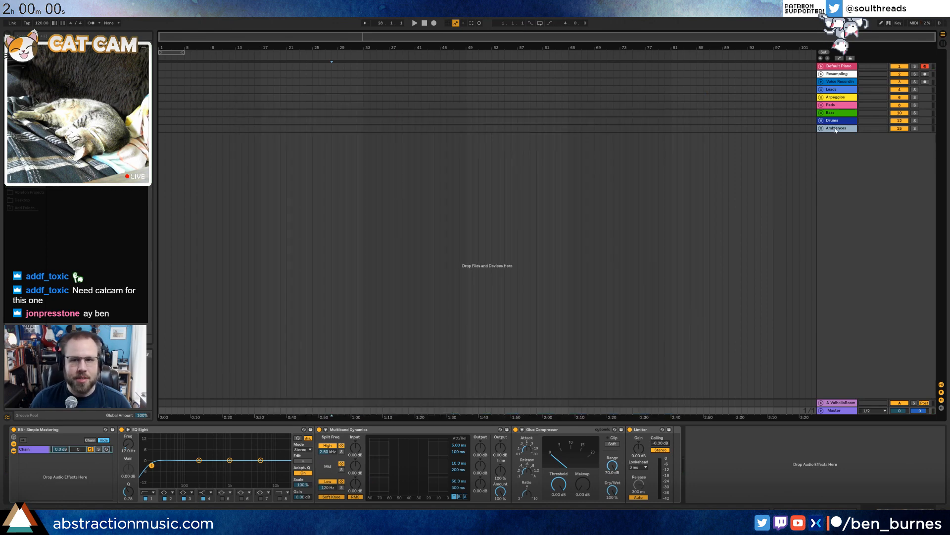
Unfold the Leads group and load the Kontakt 5 plug-in onto its Lead track.
{"action": "left_click", "coordinate": [821, 90]}
{"action": "left_click", "coordinate": [841, 104]}
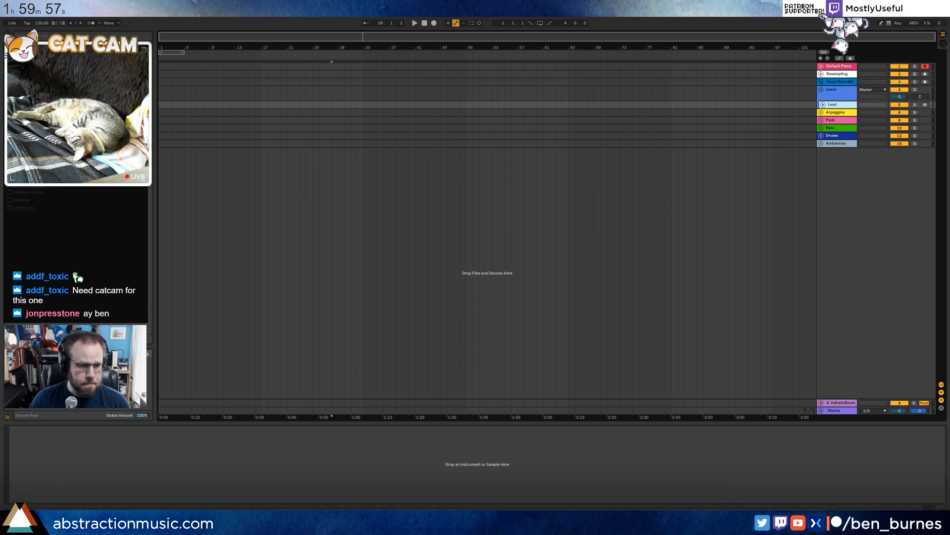
{"action": "left_click", "coordinate": [24, 132]}
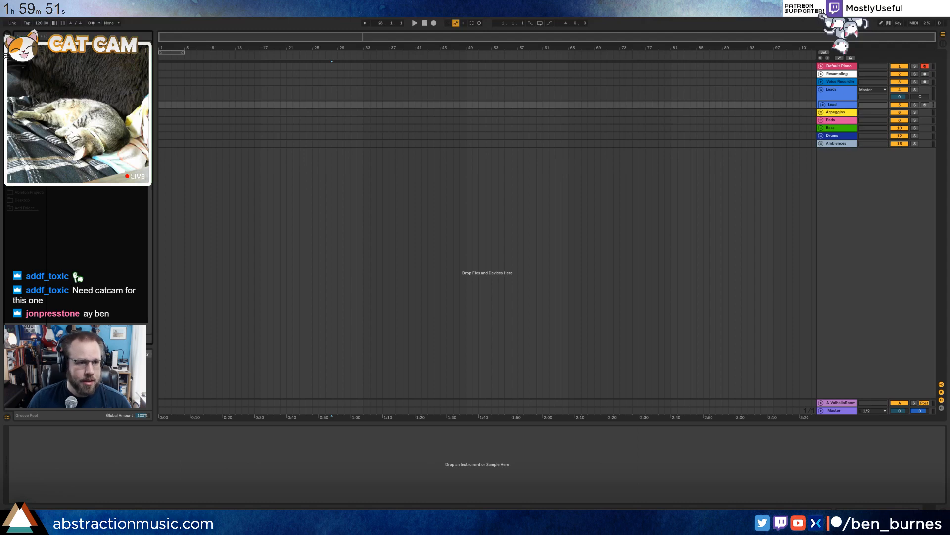
{"action": "left_click", "coordinate": [50, 75]}
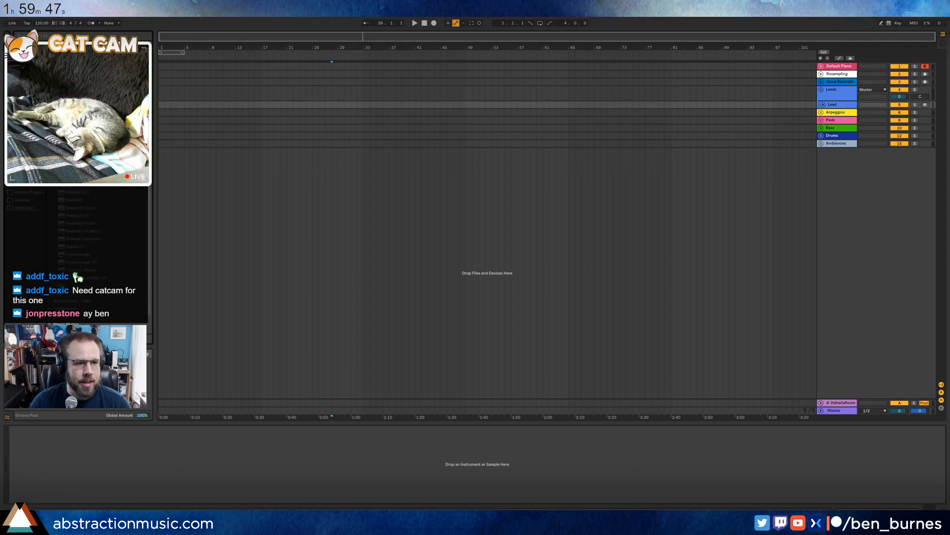
{"action": "left_click_drag", "start_coordinate": [77, 146], "coordinate": [325, 102]}
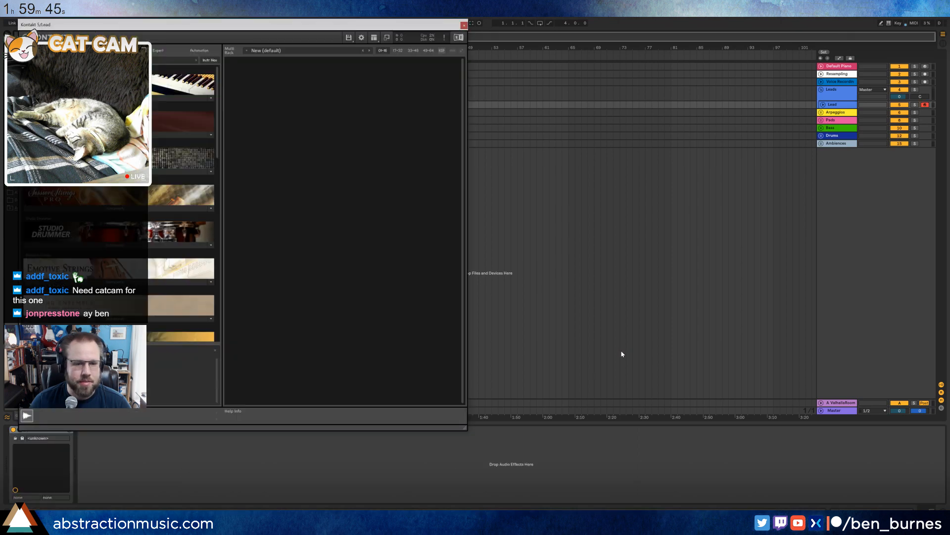
Load the 08 Pizzicato instrument from the Session Strings library in Kontakt and close the plug-in window.
{"action": "left_click_drag", "start_coordinate": [151, 29], "coordinate": [419, 53]}
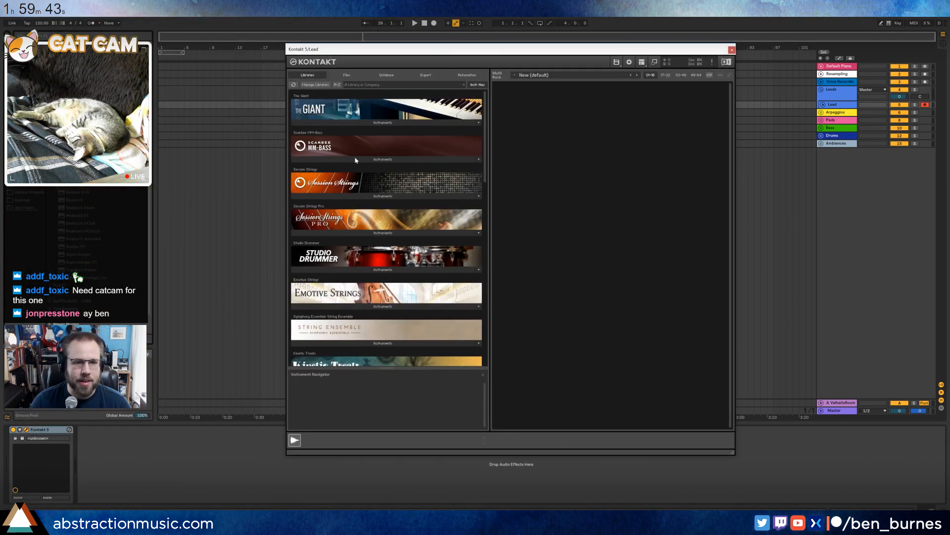
{"action": "left_click", "coordinate": [373, 231]}
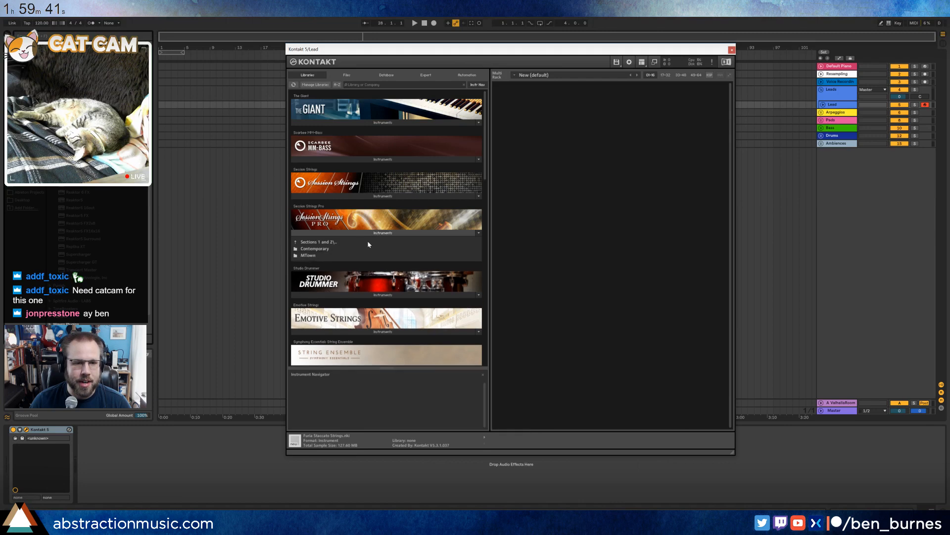
{"action": "left_click", "coordinate": [373, 196]}
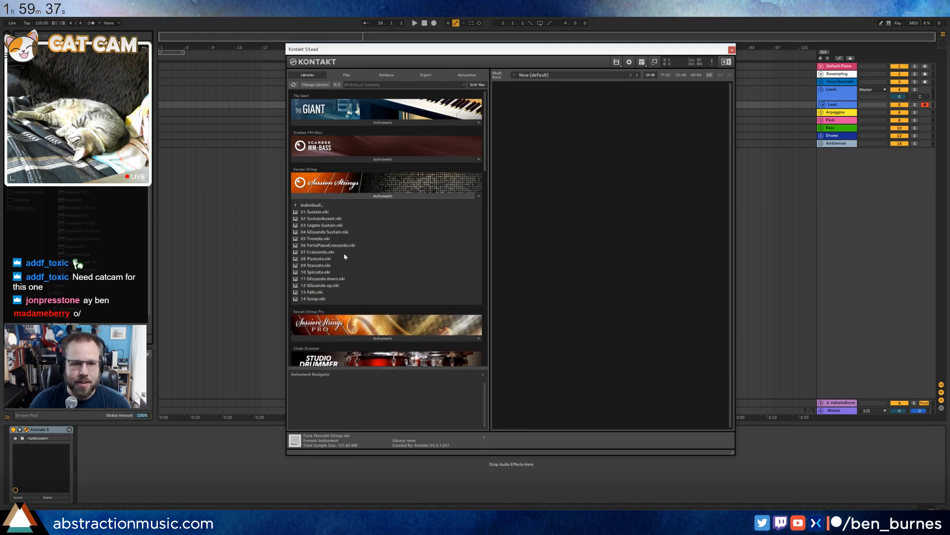
{"action": "double_click", "coordinate": [333, 260]}
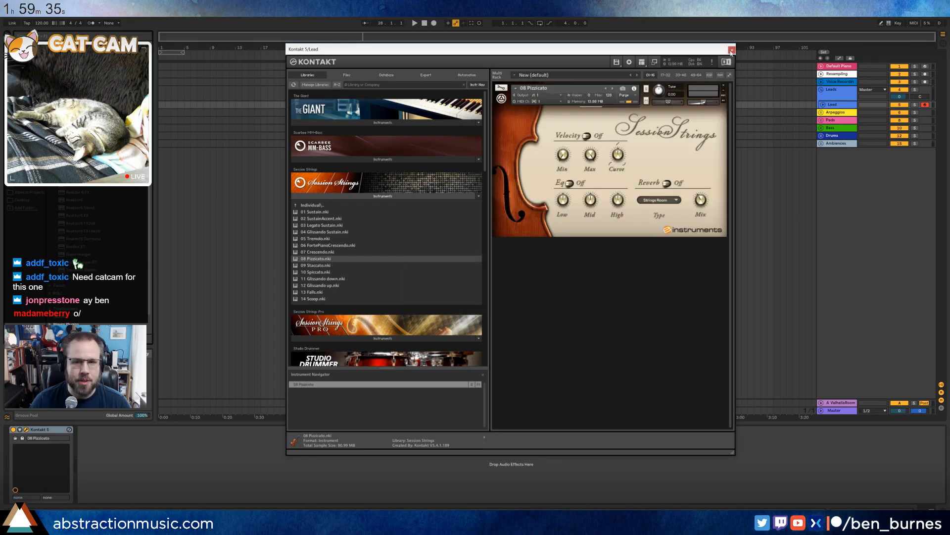
{"action": "left_click", "coordinate": [732, 50]}
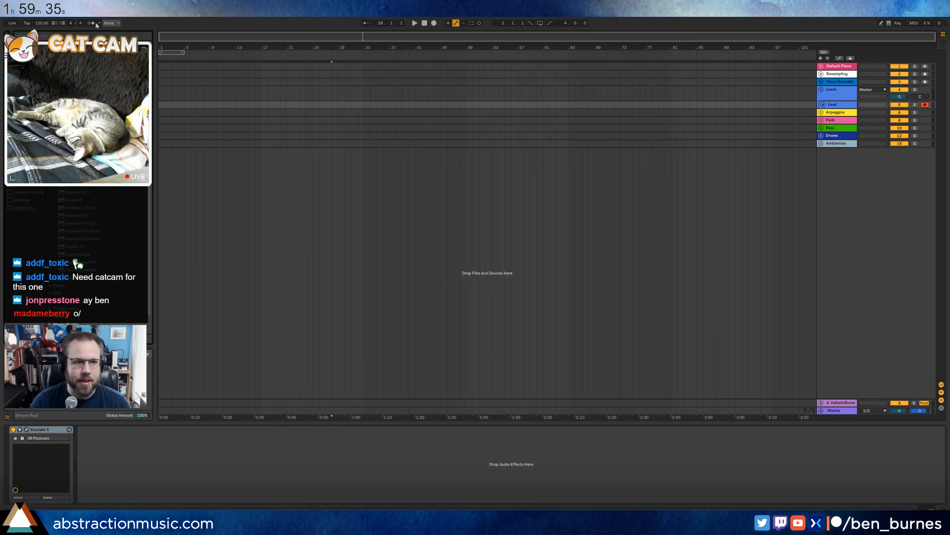
Tap out the song tempo and set it to 115 BPM.
{"action": "left_click", "coordinate": [28, 23]}
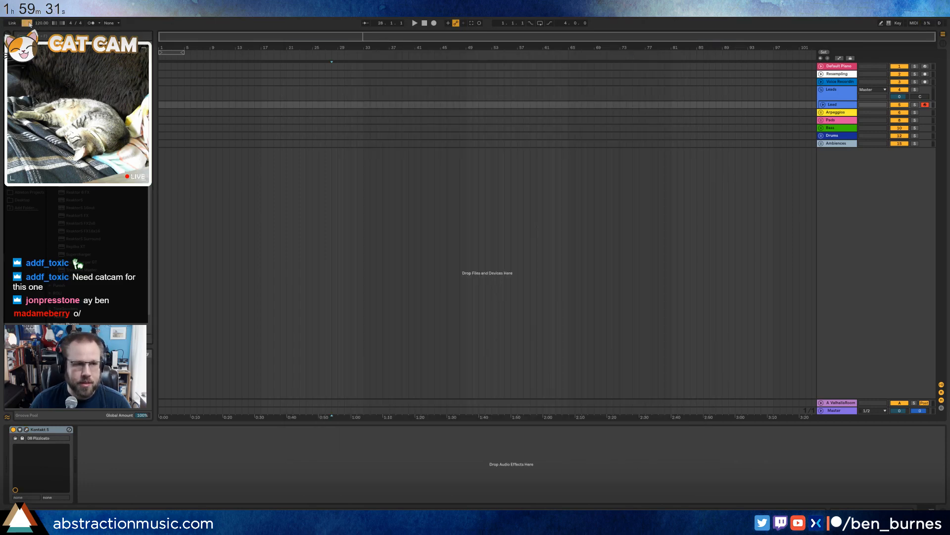
{"action": "left_click", "coordinate": [28, 23]}
{"action": "left_click", "coordinate": [28, 23]}
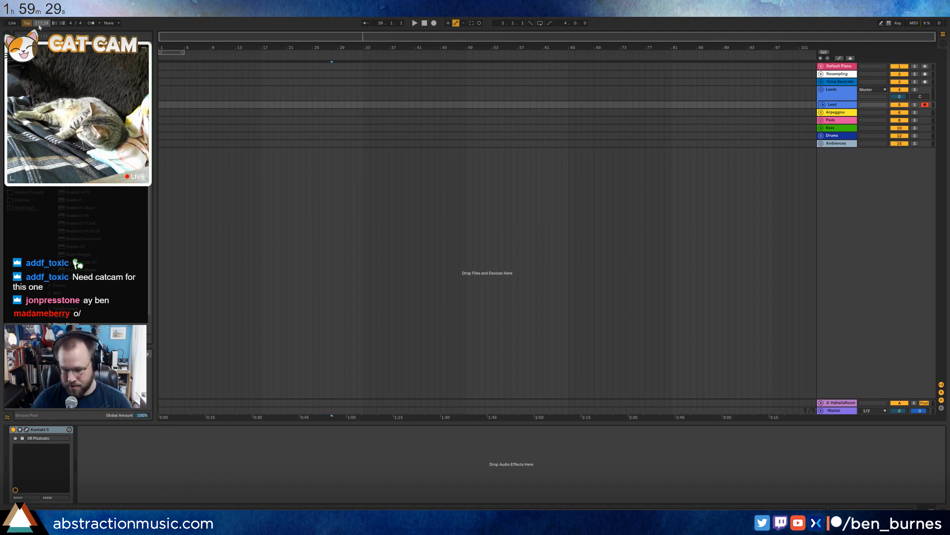
{"action": "left_click", "coordinate": [39, 25]}
{"action": "type", "text": "115"}
{"action": "key", "text": "Return"}
Enable the metronome and record a pizzicato MIDI take of almost four bars on the Lead track, starting at bar 1.
{"action": "left_click_drag", "start_coordinate": [176, 34], "coordinate": [175, 94]}
{"action": "left_click", "coordinate": [159, 104]}
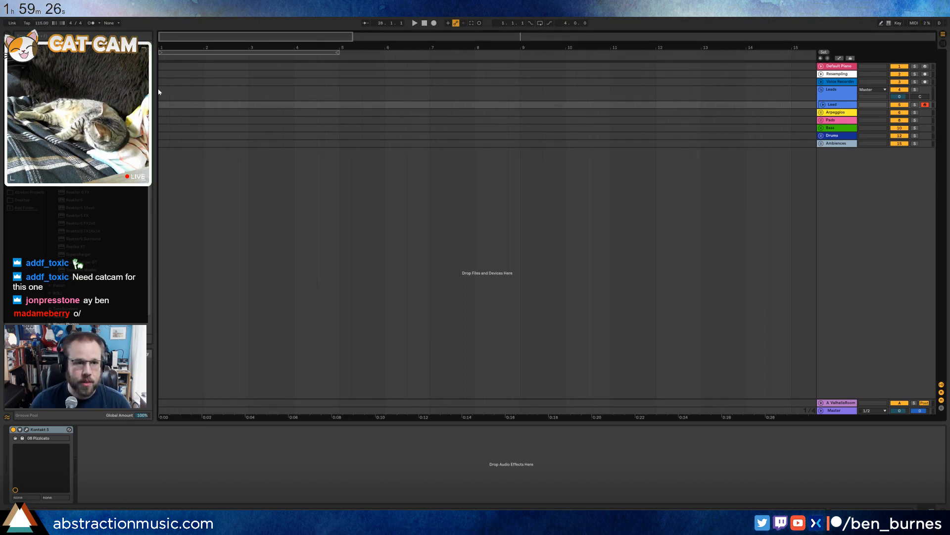
{"action": "left_click", "coordinate": [92, 23]}
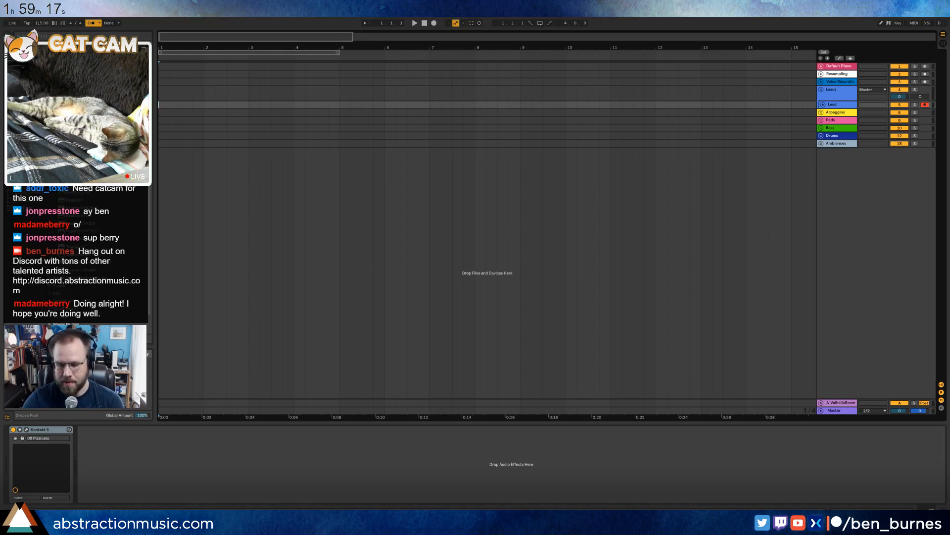
{"action": "key", "text": "F9"}
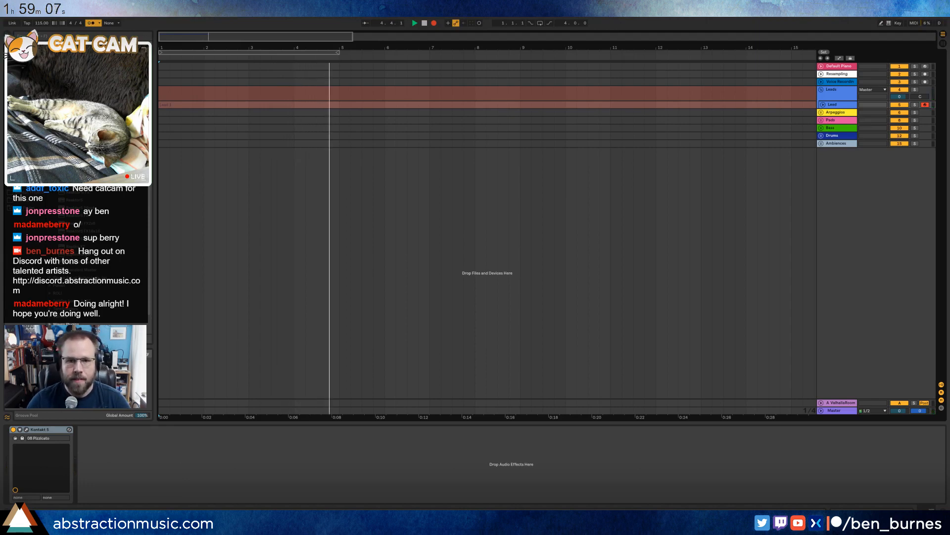
{"action": "key", "text": "space"}
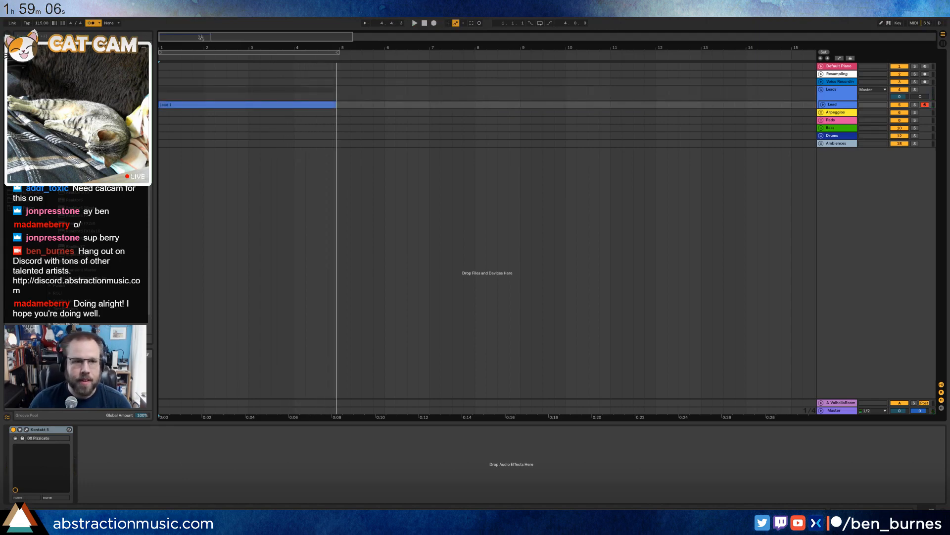
Unfold the Lead track, extend the recorded clip to exactly four bars, and loop it.
{"action": "left_click", "coordinate": [824, 105]}
{"action": "left_click_drag", "start_coordinate": [335, 106], "coordinate": [340, 106]}
{"action": "key", "text": "ctrl+l"}
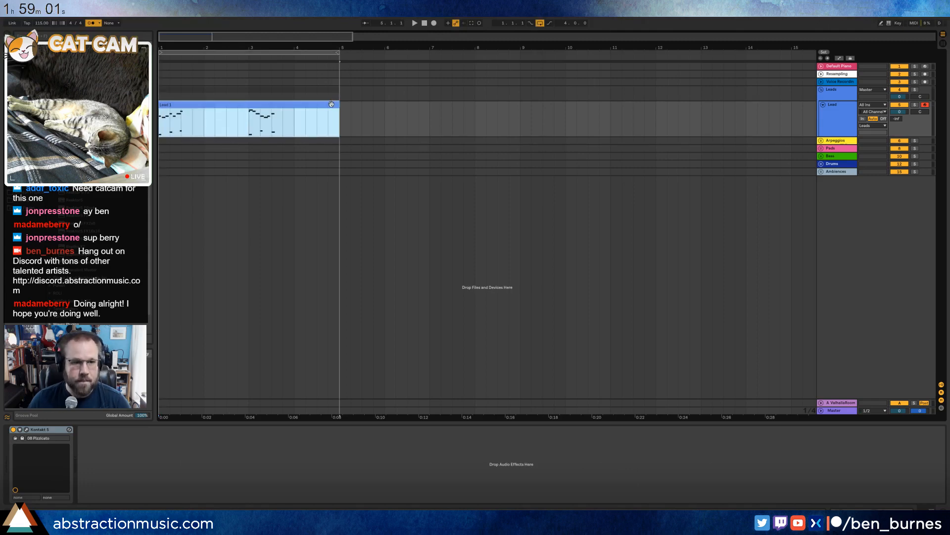
Shift the opening phrase's notes in the Lead clip to an even rhythm using a 1/16T grid, and play the result back.
{"action": "double_click", "coordinate": [220, 104]}
{"action": "left_click", "coordinate": [182, 430]}
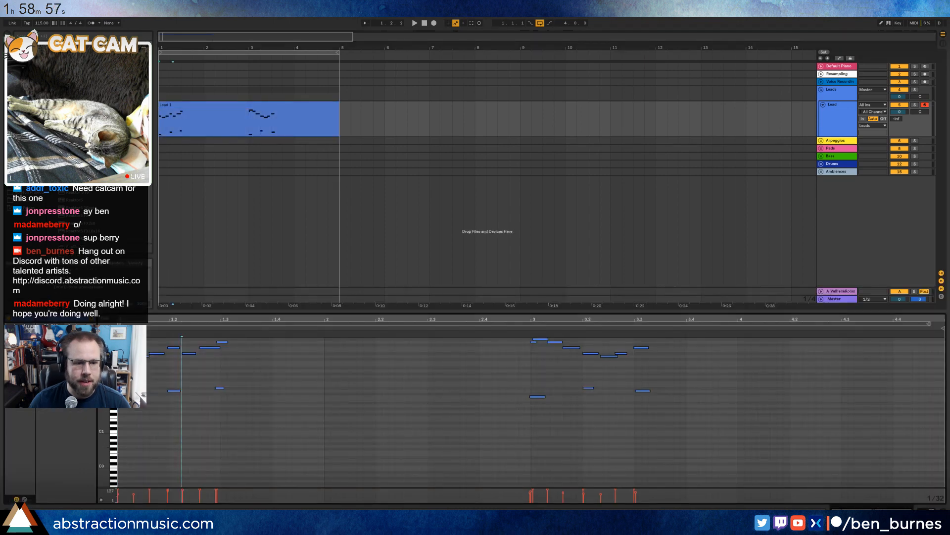
{"action": "left_click_drag", "start_coordinate": [105, 413], "coordinate": [117, 453]}
{"action": "left_click_drag", "start_coordinate": [151, 413], "coordinate": [185, 440]}
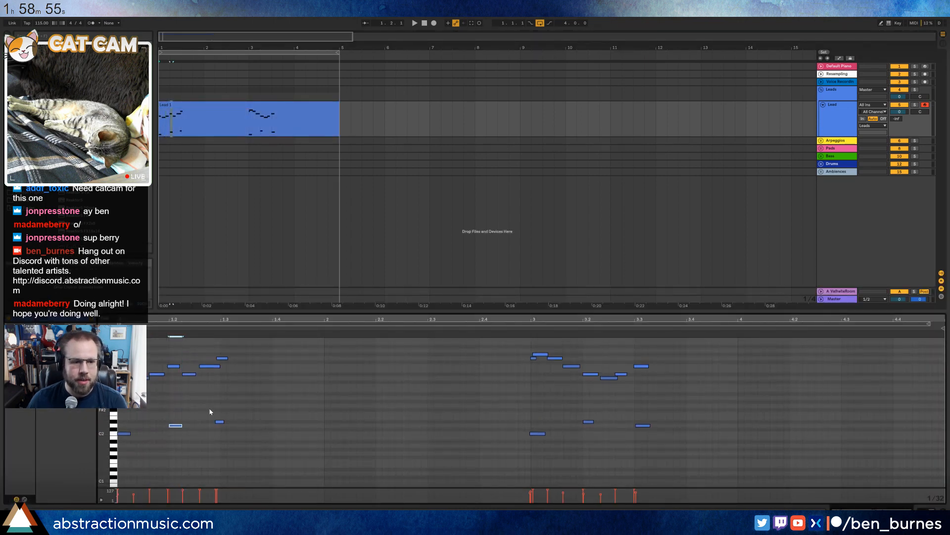
{"action": "left_click", "coordinate": [226, 358]}
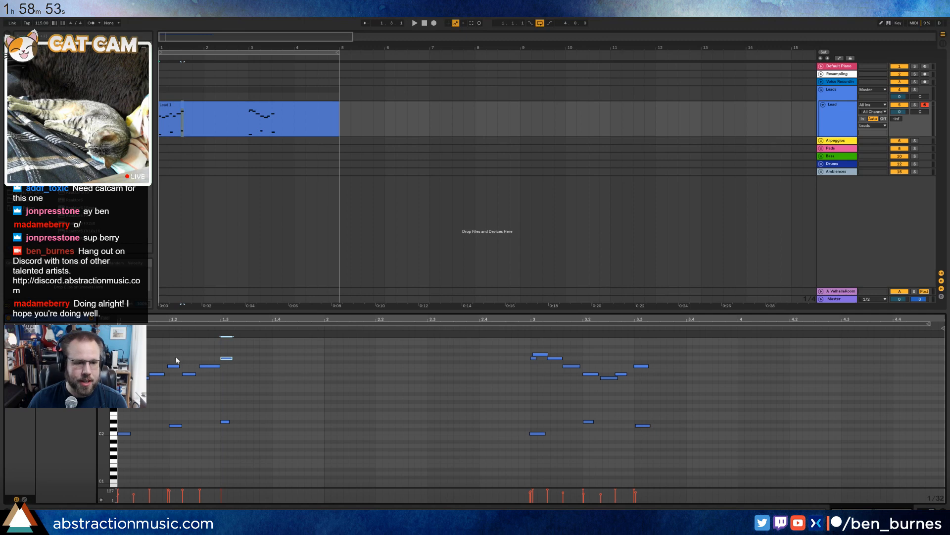
{"action": "left_click_drag", "start_coordinate": [176, 357], "coordinate": [221, 389]}
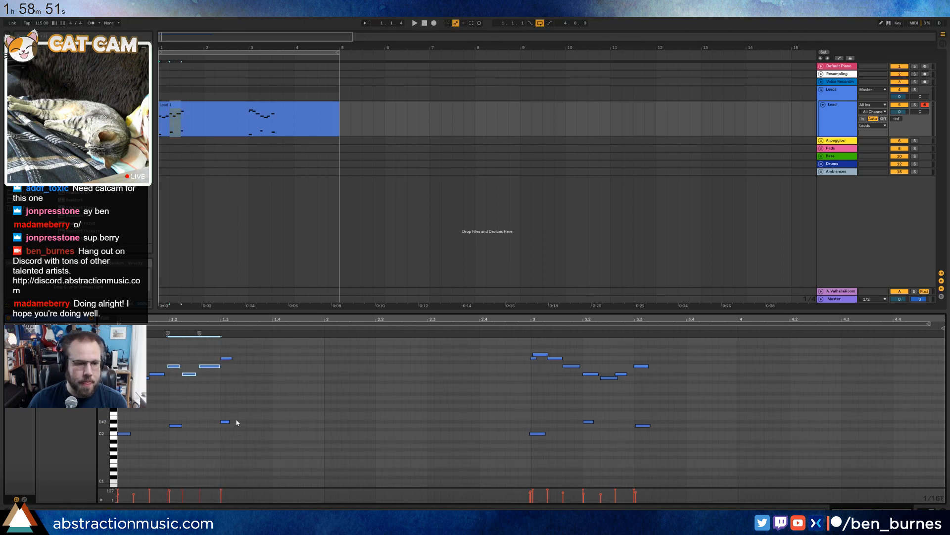
{"action": "left_click", "coordinate": [163, 378]}
{"action": "left_click_drag", "start_coordinate": [159, 374], "coordinate": [221, 367]}
{"action": "key", "text": "space"}
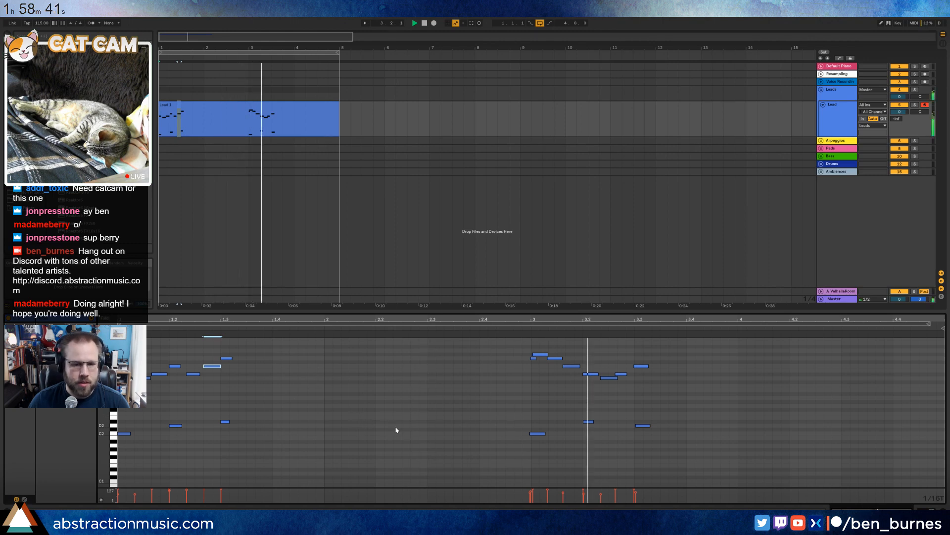
{"action": "key", "text": "space"}
{"action": "left_click", "coordinate": [712, 440]}
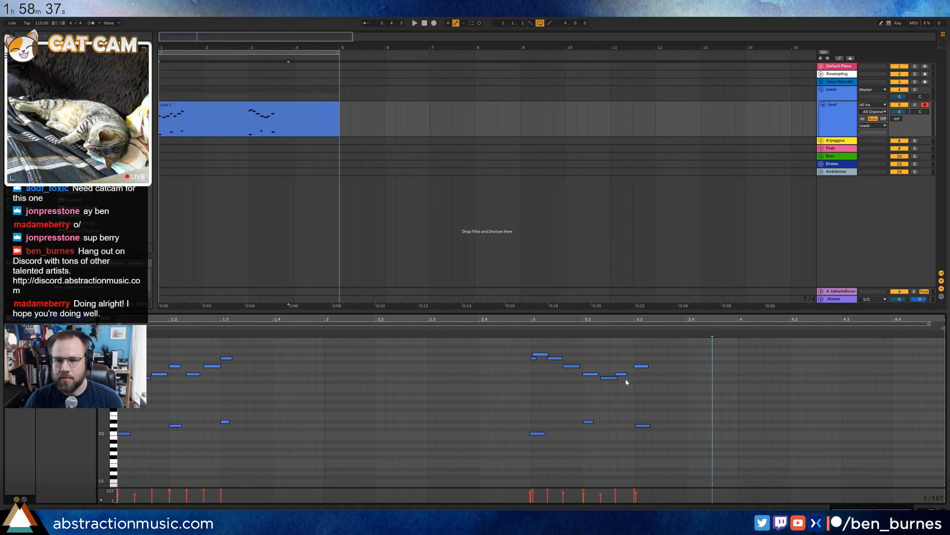
Duplicate the four-bar Lead clip and add two ascending pickup notes before the copy's third bar, each raised two semitones after drawing.
{"action": "left_click", "coordinate": [312, 103]}
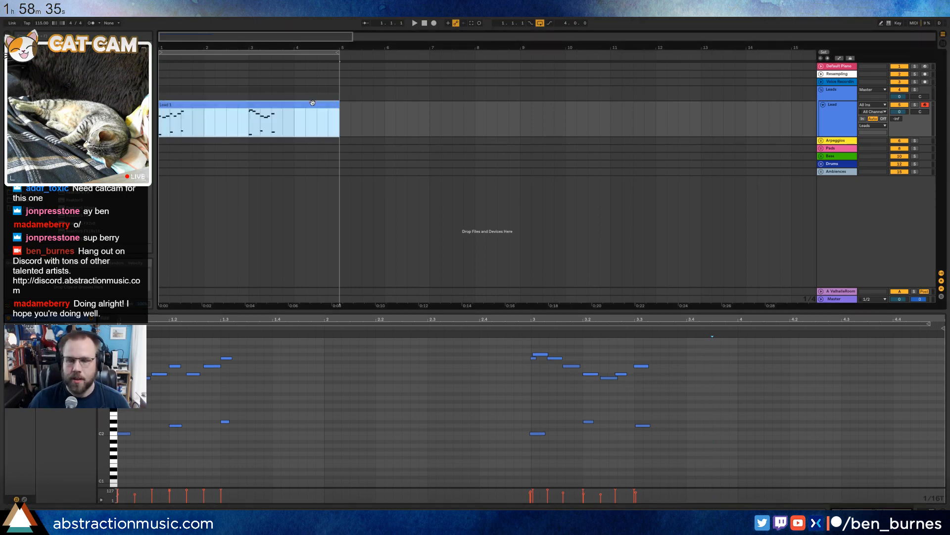
{"action": "key", "text": "ctrl+d"}
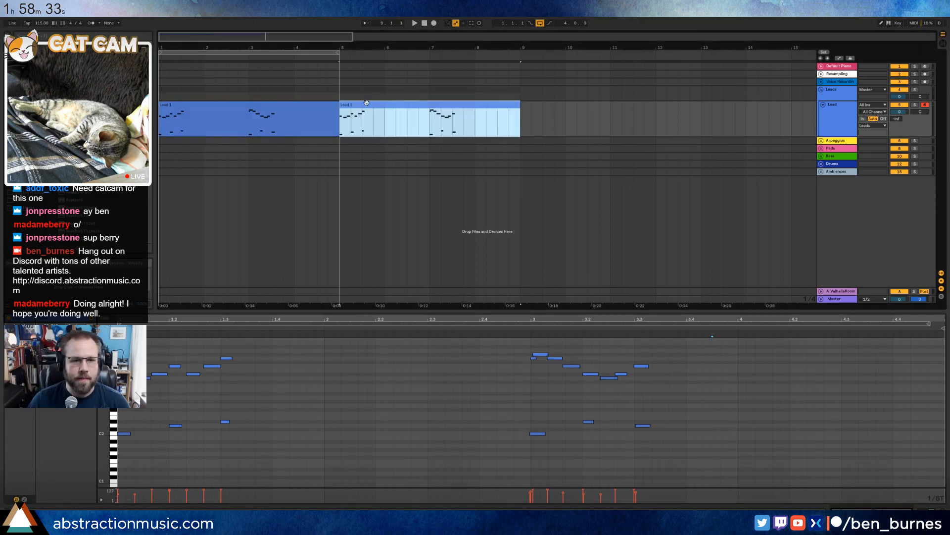
{"action": "left_click", "coordinate": [405, 426]}
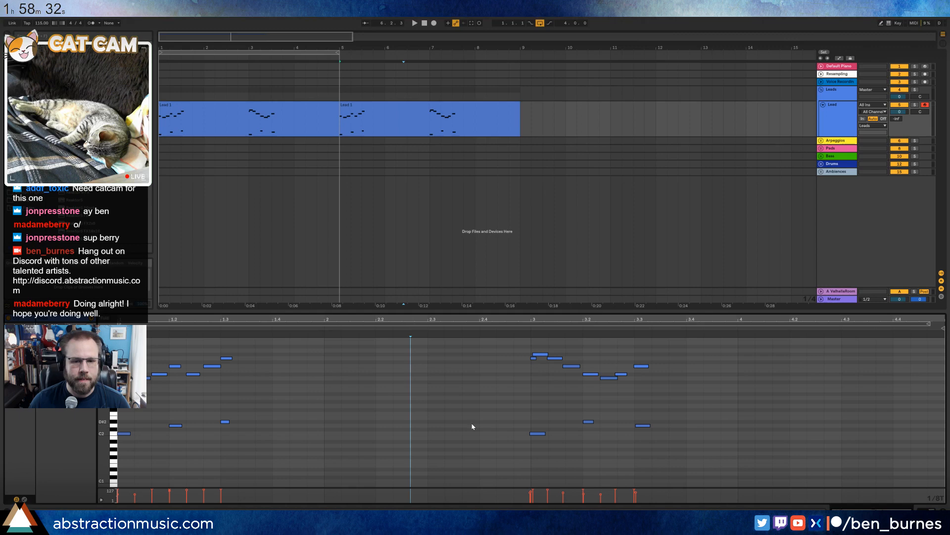
{"action": "double_click", "coordinate": [506, 374]}
{"action": "double_click", "coordinate": [518, 365]}
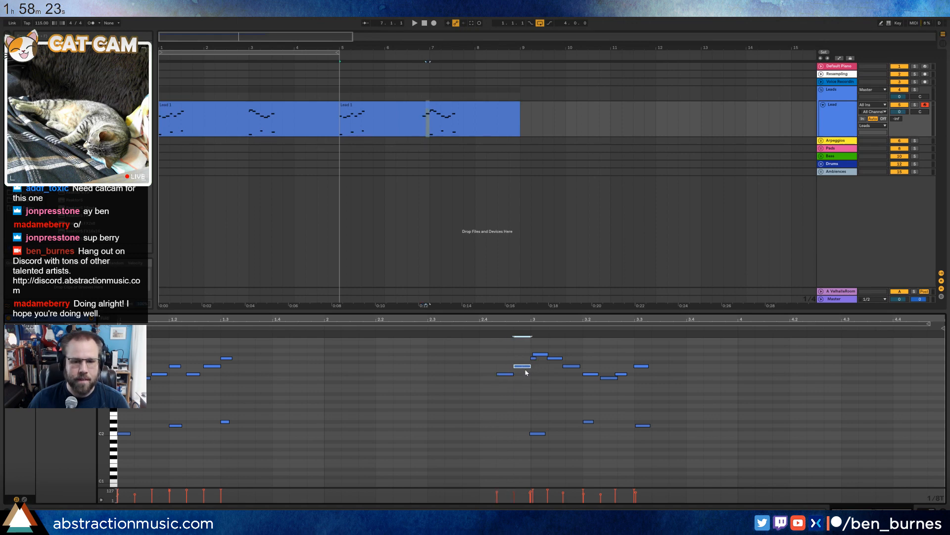
{"action": "key", "text": "Up"}
{"action": "key", "text": "Up"}
{"action": "left_click_drag", "start_coordinate": [501, 369], "coordinate": [502, 391]}
{"action": "key", "text": "Up"}
{"action": "key", "text": "Up"}
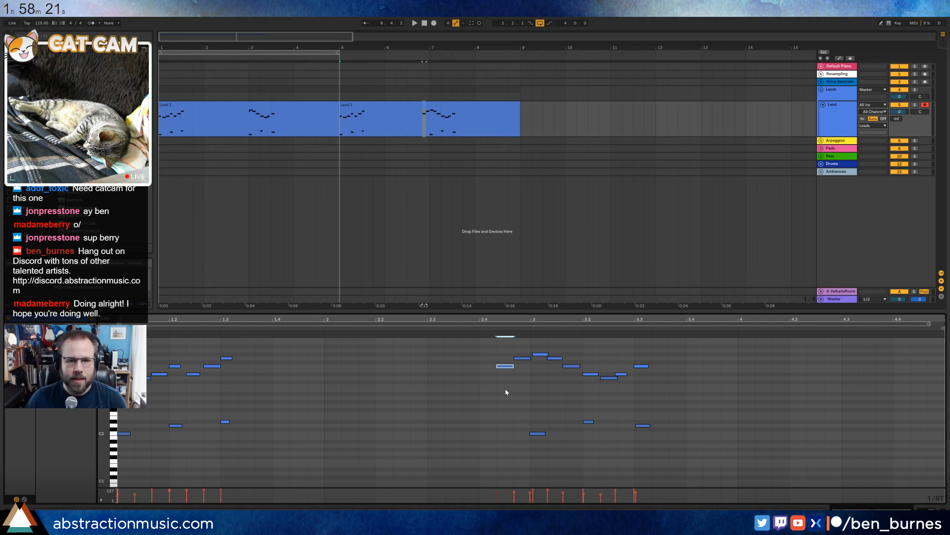
Extend the arrangement loop to eight bars and consolidate the two Lead clips into one clip.
{"action": "left_click_drag", "start_coordinate": [338, 52], "coordinate": [517, 71]}
{"action": "left_click", "coordinate": [410, 358]}
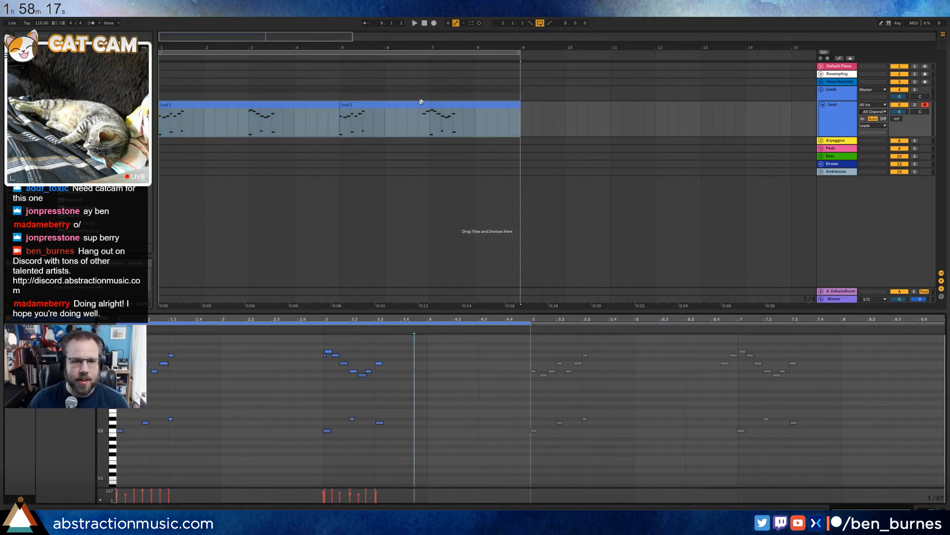
{"action": "left_click", "coordinate": [378, 105]}
{"action": "left_click", "coordinate": [333, 104], "text": "shift"}
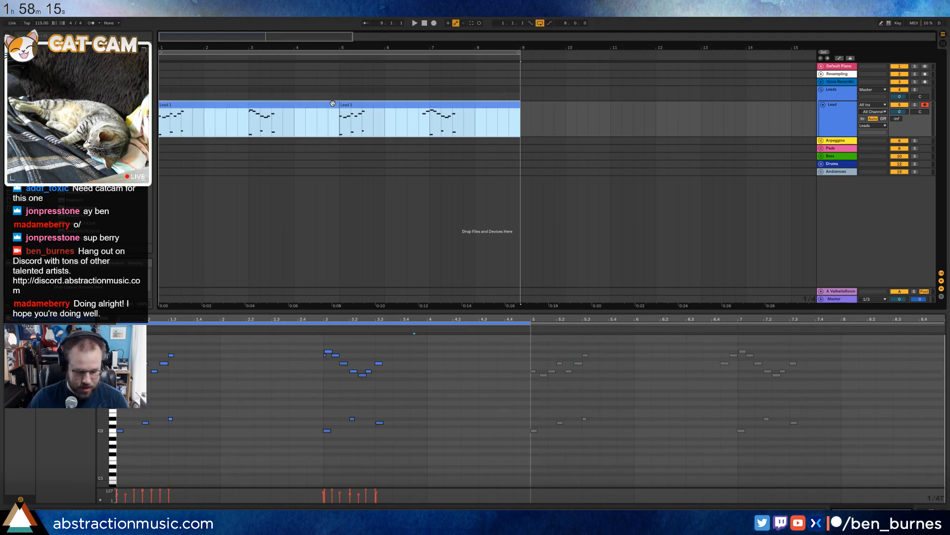
{"action": "key", "text": "ctrl+j"}
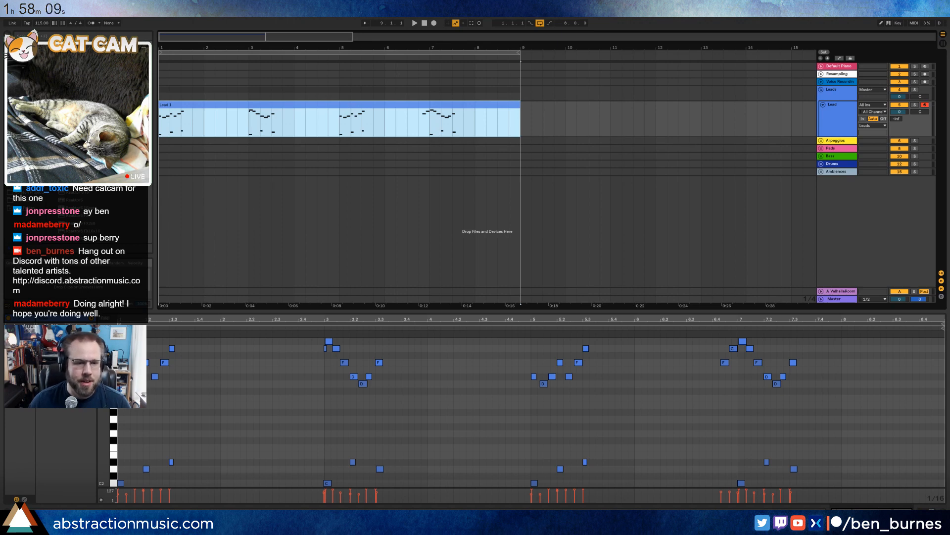
Transpose the three low notes of the Lead clip's last phrase up seven semitones.
{"action": "left_click_drag", "start_coordinate": [104, 392], "coordinate": [95, 392]}
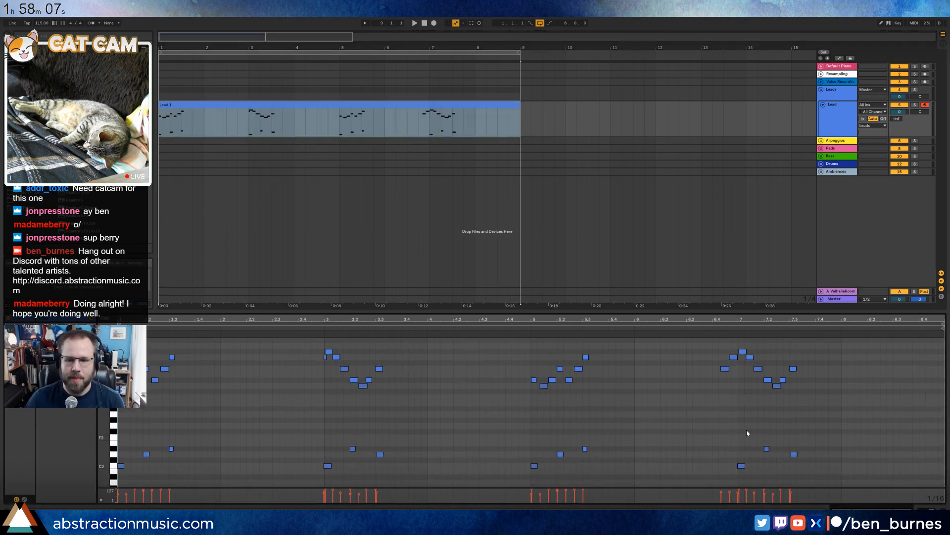
{"action": "left_click_drag", "start_coordinate": [734, 424], "coordinate": [801, 476]}
{"action": "key", "text": "Up"}
{"action": "key", "text": "Up"}
{"action": "key", "text": "Up"}
{"action": "key", "text": "Up"}
{"action": "key", "text": "Up"}
{"action": "key", "text": "Up"}
{"action": "key", "text": "Up"}
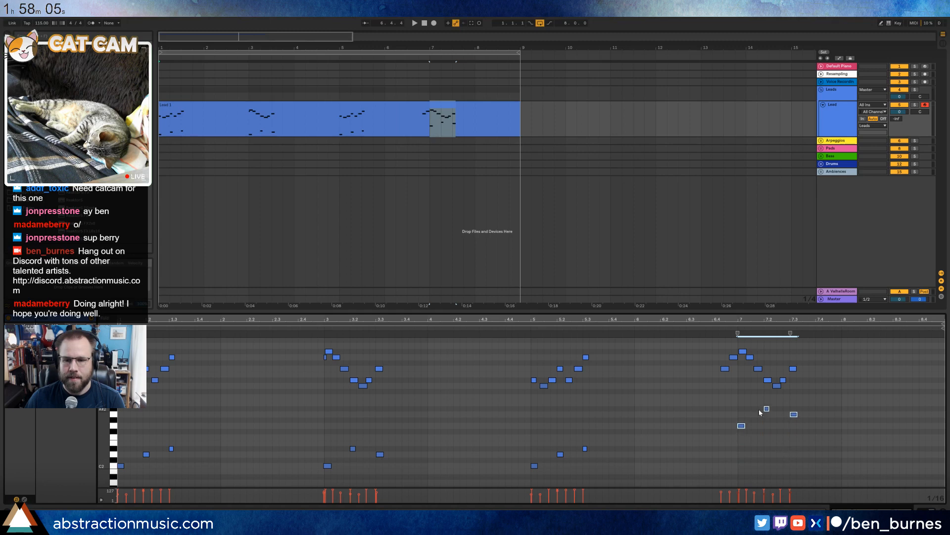
Lower the last two low notes of the Lead clip's final phrase five semitones, the last one a further semitone, and play the clip.
{"action": "left_click_drag", "start_coordinate": [760, 406], "coordinate": [813, 438]}
{"action": "key", "text": "Down"}
{"action": "key", "text": "Down"}
{"action": "key", "text": "Down"}
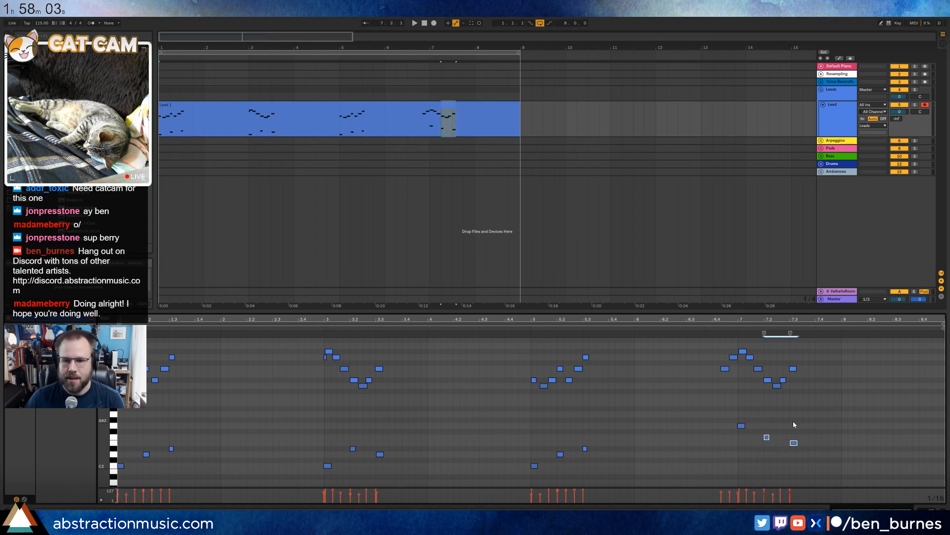
{"action": "left_click", "coordinate": [794, 442]}
{"action": "key", "text": "Down"}
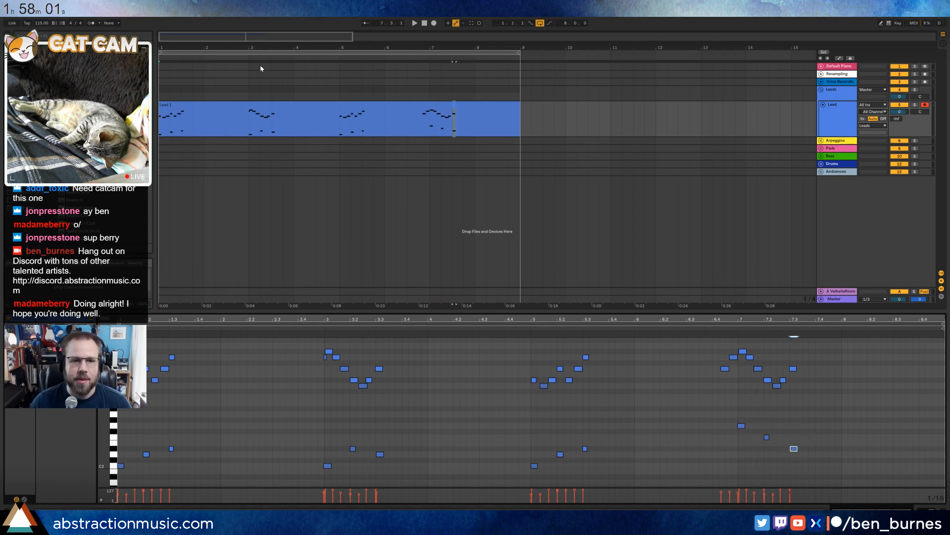
{"action": "left_click", "coordinate": [369, 107]}
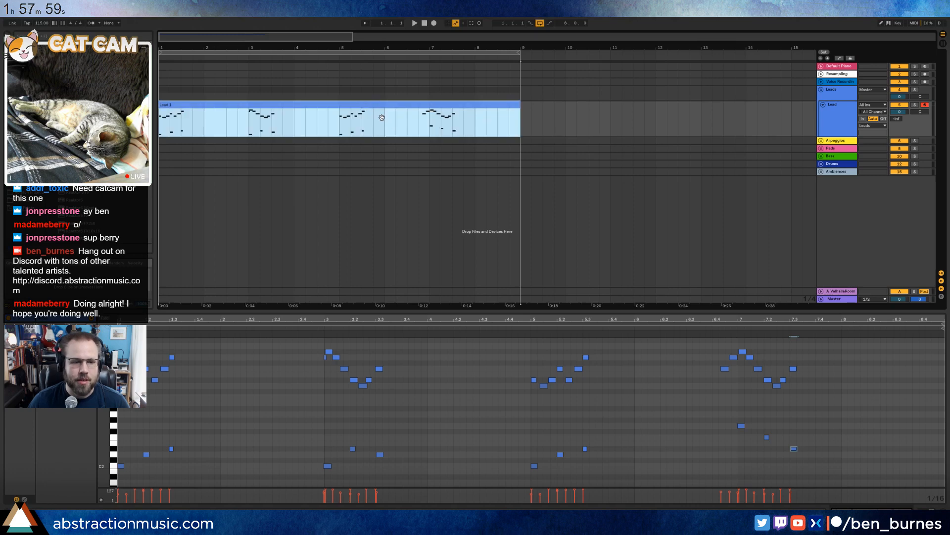
{"action": "key", "text": "space"}
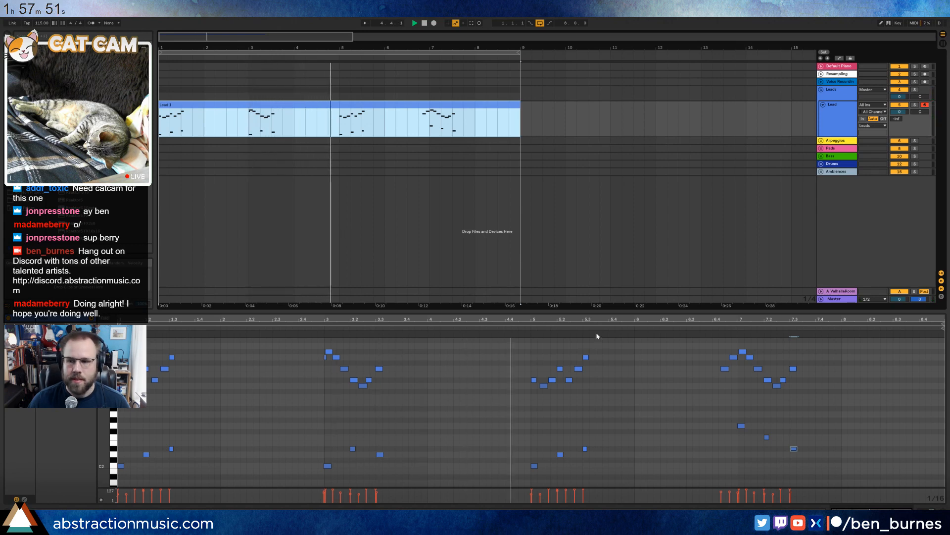
Raise the next-to-last upper note of the Lead clip's third phrase by five semitones and listen through the final phrase.
{"action": "key", "text": "space"}
{"action": "left_click", "coordinate": [569, 380]}
{"action": "left_click", "coordinate": [578, 368]}
{"action": "key", "text": "Up"}
{"action": "key", "text": "Up"}
{"action": "key", "text": "Up"}
{"action": "key", "text": "Up"}
{"action": "key", "text": "Up"}
{"action": "key", "text": "Up"}
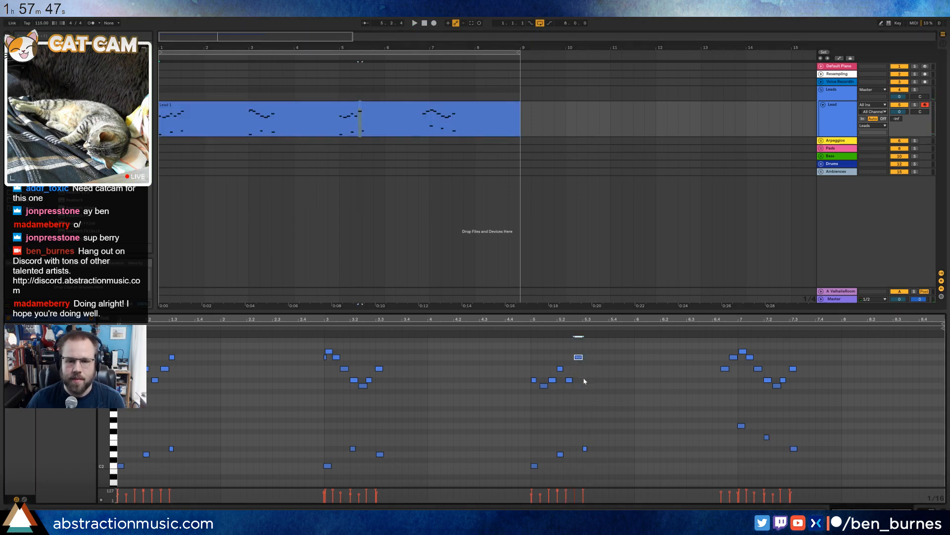
{"action": "key", "text": "space"}
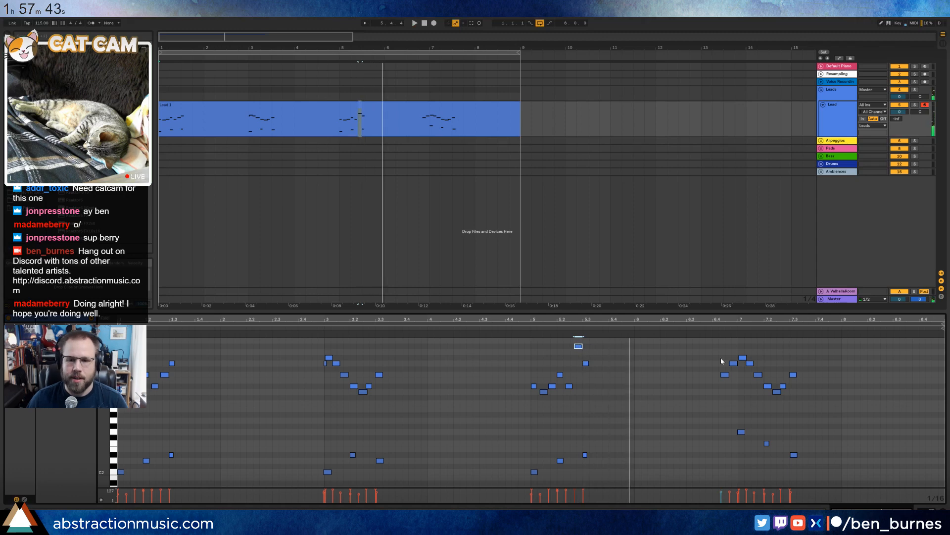
{"action": "left_click", "coordinate": [712, 329]}
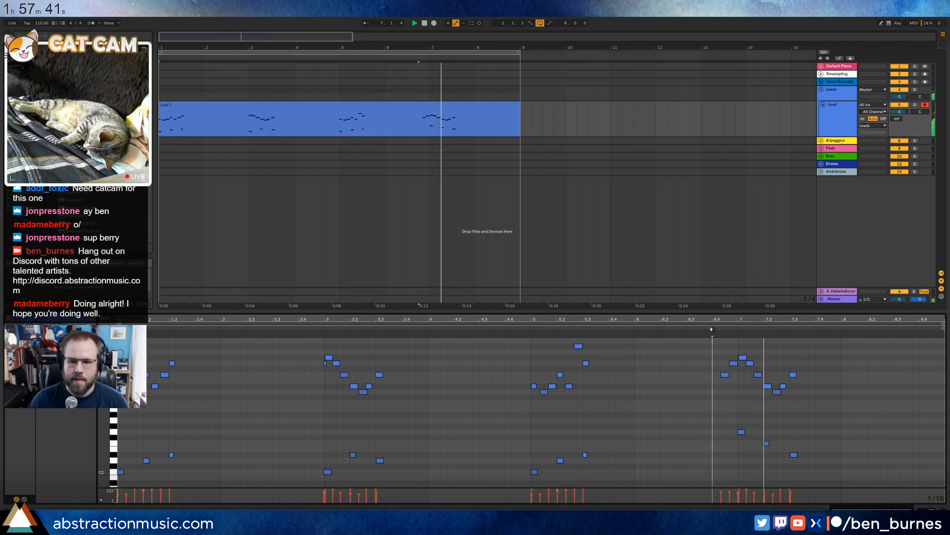
{"action": "key", "text": "space"}
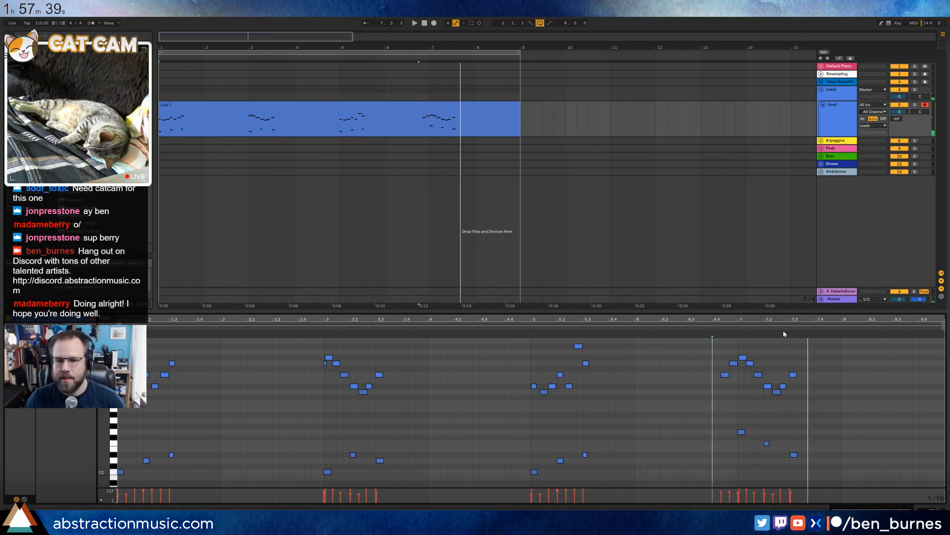
Raise the final phrase's sixth upper note by four semitones and its seventh by three semitones.
{"action": "left_click_drag", "start_coordinate": [781, 317], "coordinate": [646, 361]}
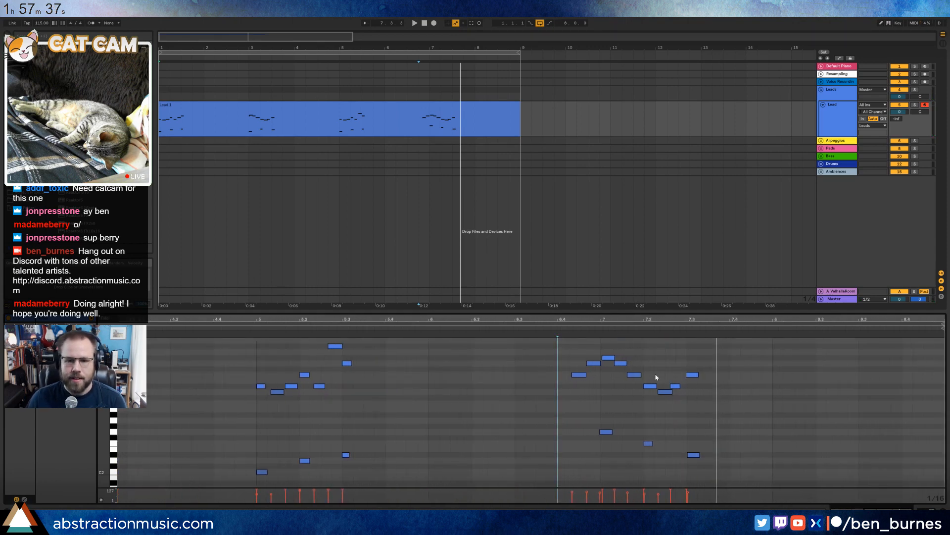
{"action": "left_click", "coordinate": [651, 386]}
{"action": "key", "text": "Up"}
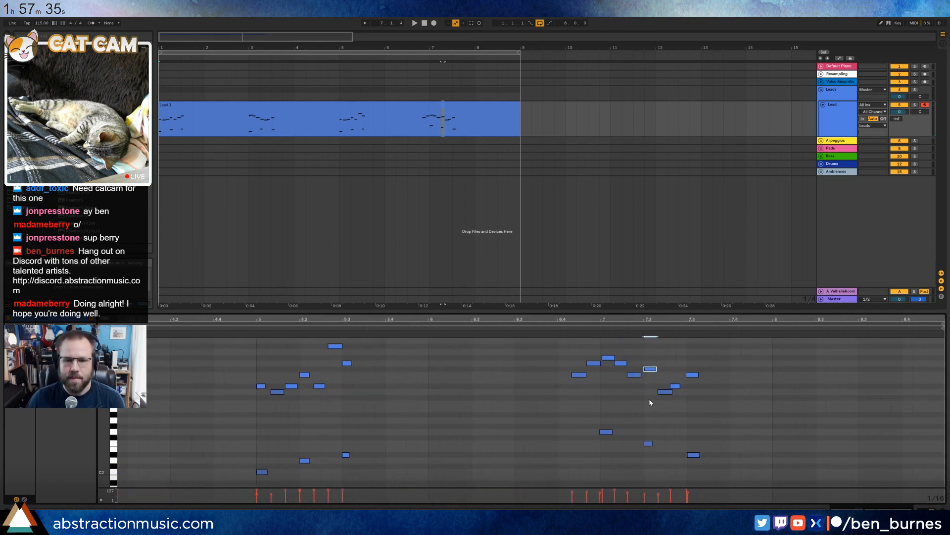
{"action": "key", "text": "Up"}
{"action": "left_click", "coordinate": [664, 391]}
{"action": "key", "text": "Up"}
{"action": "key", "text": "Up"}
{"action": "key", "text": "Up"}
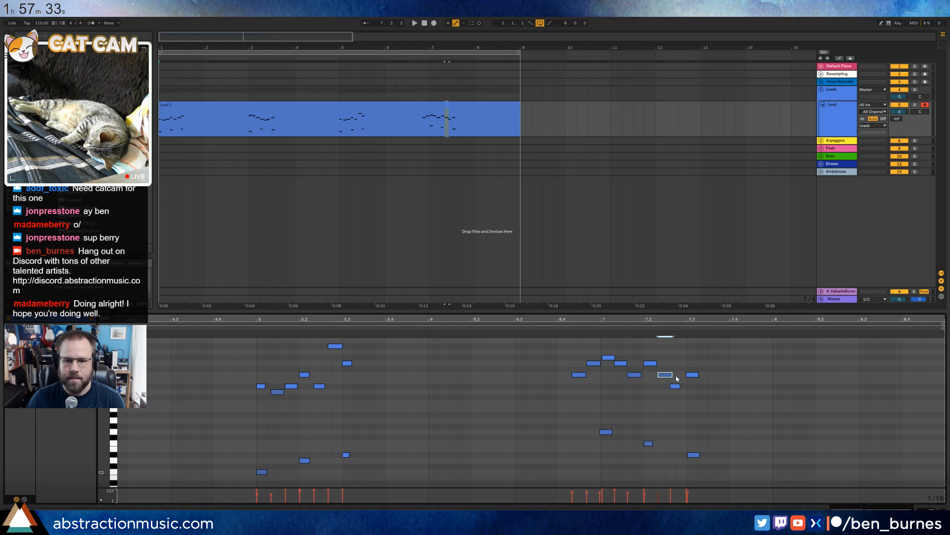
Lower the final phrase's eighth upper note by one semitone and its ninth by two semitones.
{"action": "key", "text": "Down"}
{"action": "left_click", "coordinate": [694, 376]}
{"action": "key", "text": "Down"}
{"action": "key", "text": "Down"}
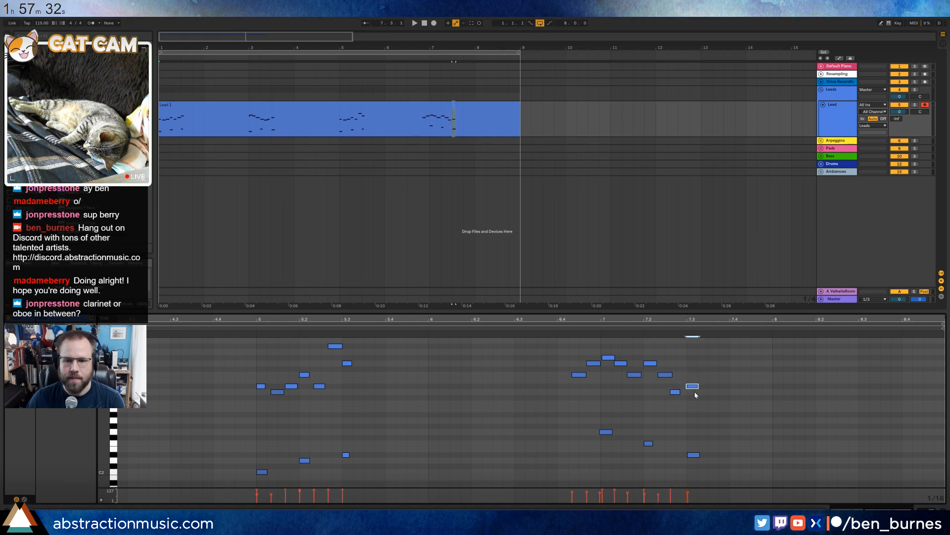
{"action": "left_click", "coordinate": [744, 450]}
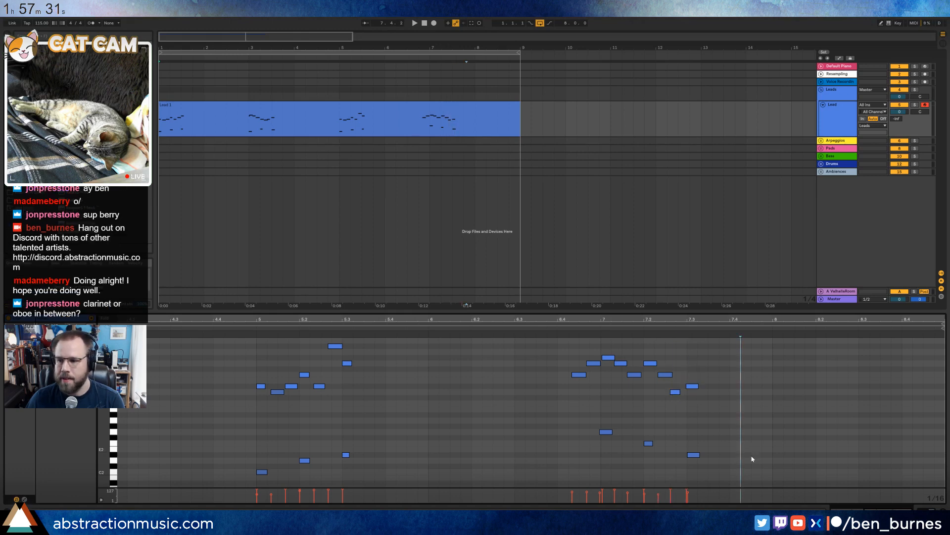
Using a 1/16T grid, start the final phrase's two pickup notes later and shorten them, and play the result back.
{"action": "left_click", "coordinate": [631, 411]}
{"action": "left_click", "coordinate": [647, 443]}
{"action": "left_click", "coordinate": [644, 428]}
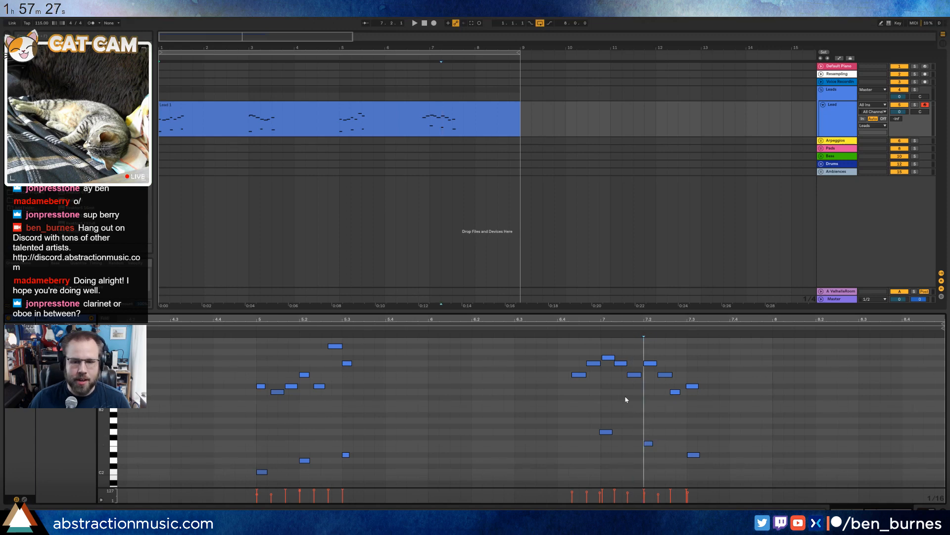
{"action": "left_click_drag", "start_coordinate": [583, 375], "coordinate": [594, 372]}
{"action": "key", "text": "ctrl+3"}
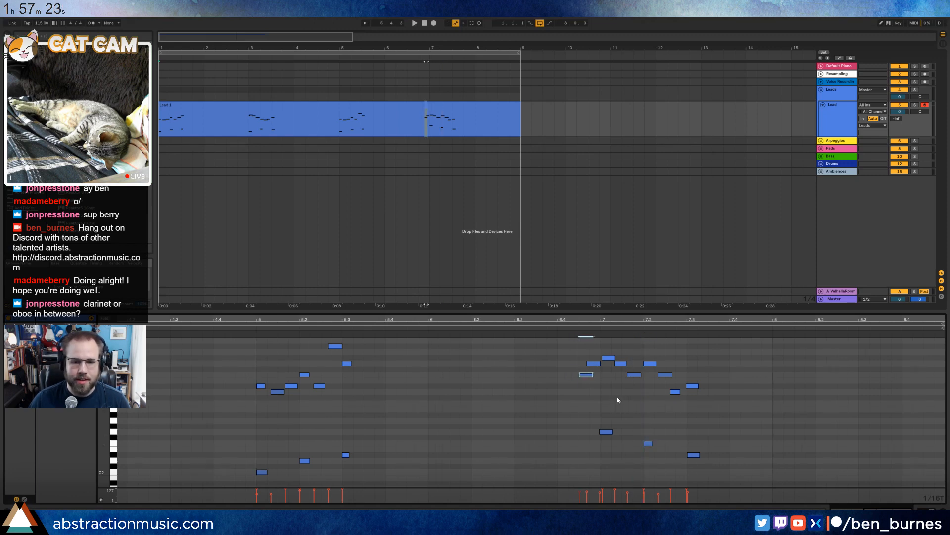
{"action": "left_click_drag", "start_coordinate": [592, 375], "coordinate": [594, 364]}
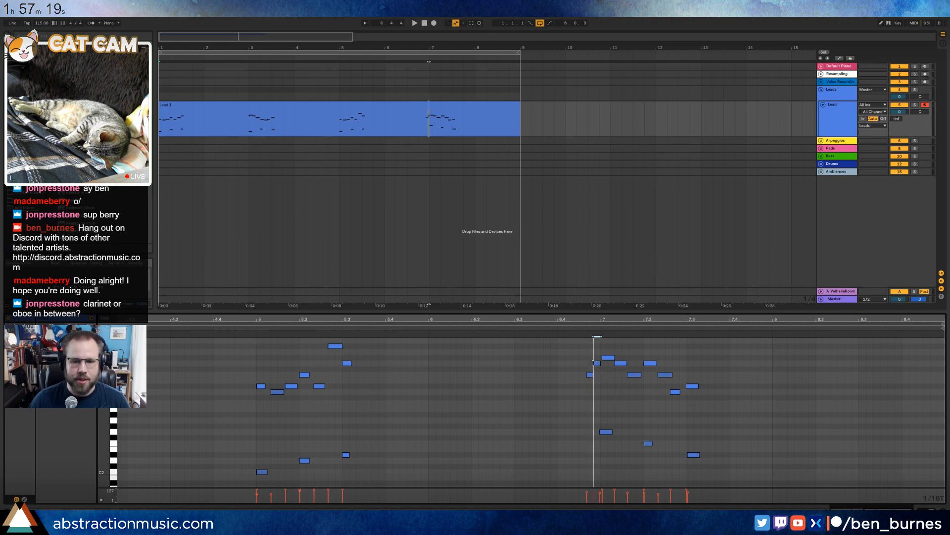
{"action": "left_click", "coordinate": [499, 326]}
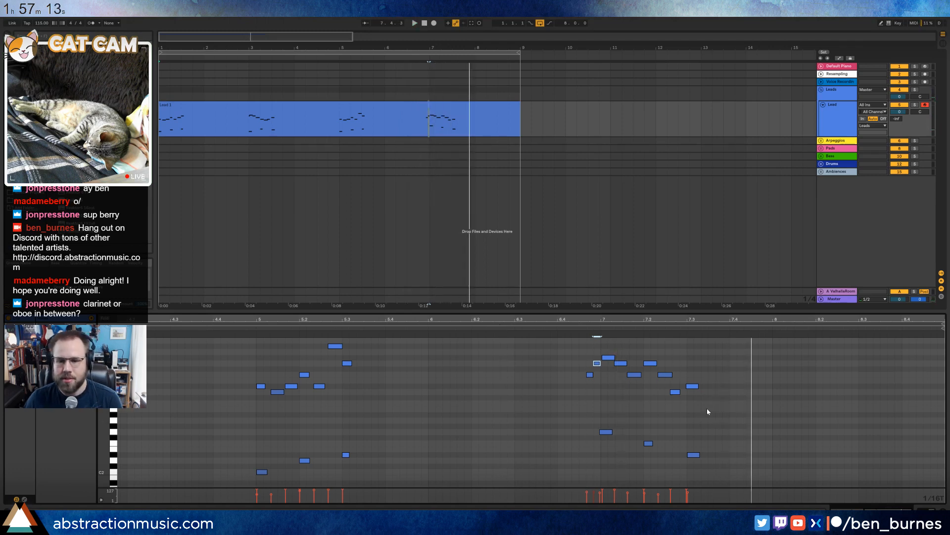
Lower the middle low note of the final phrase by seven semitones.
{"action": "left_click", "coordinate": [696, 454]}
{"action": "left_click", "coordinate": [649, 443]}
{"action": "key", "text": "Down"}
{"action": "key", "text": "Down"}
{"action": "key", "text": "Down"}
{"action": "key", "text": "Down"}
{"action": "key", "text": "Down"}
{"action": "key", "text": "Down"}
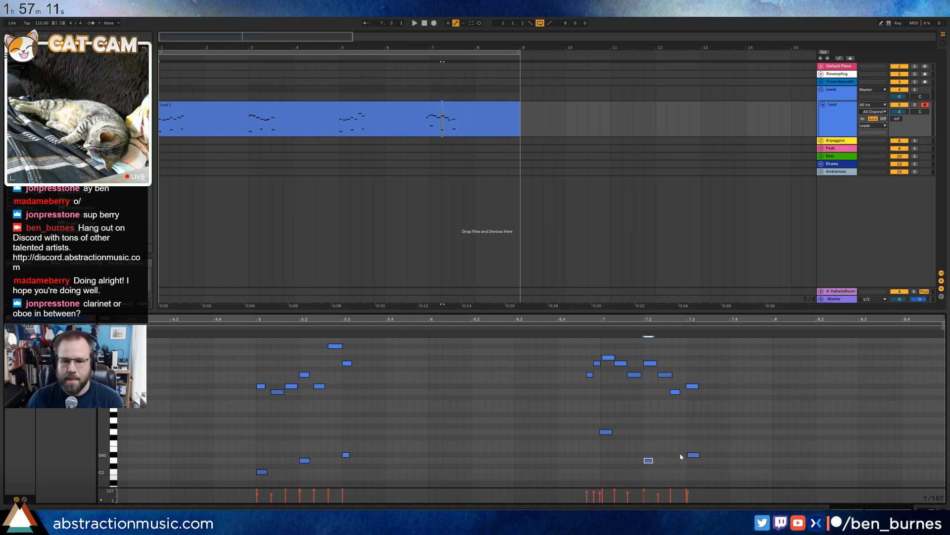
{"action": "key", "text": "Down"}
Lower the final phrase's last low note by three semitones and its first low note by four semitones.
{"action": "left_click", "coordinate": [694, 454]}
{"action": "key", "text": "Down"}
{"action": "key", "text": "Down"}
{"action": "key", "text": "Down"}
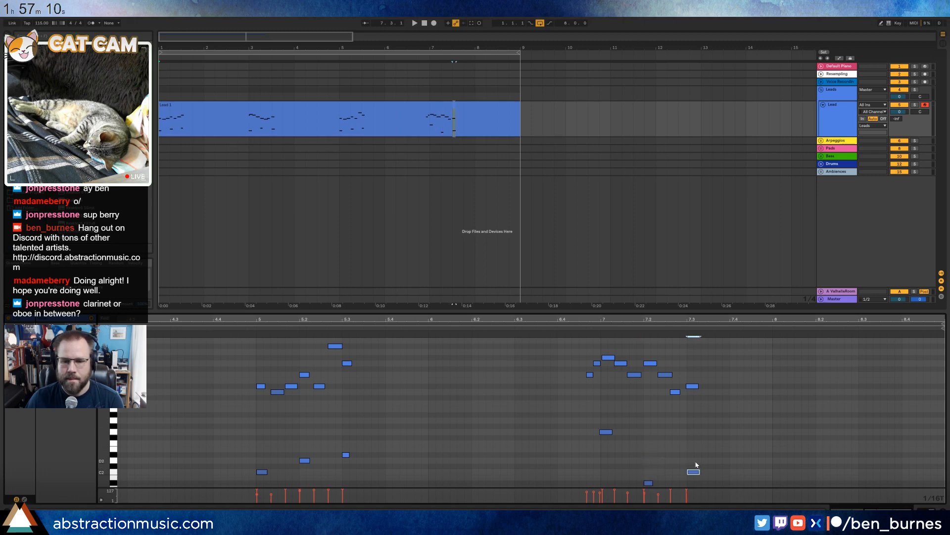
{"action": "left_click", "coordinate": [605, 432]}
{"action": "key", "text": "Down"}
{"action": "key", "text": "Down"}
{"action": "key", "text": "Down"}
{"action": "key", "text": "Down"}
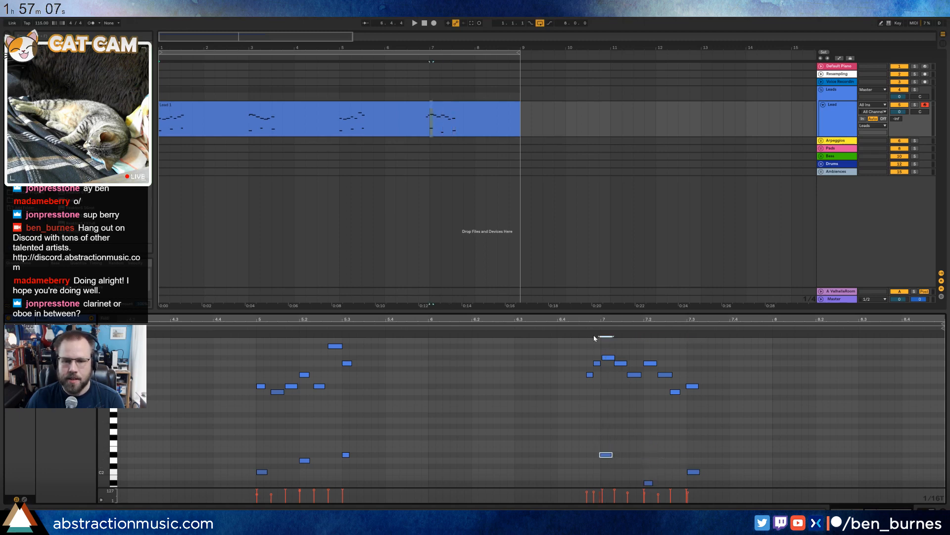
Play the final phrase, raise its middle low note by seven semitones, and play the phrase again.
{"action": "key", "text": "space"}
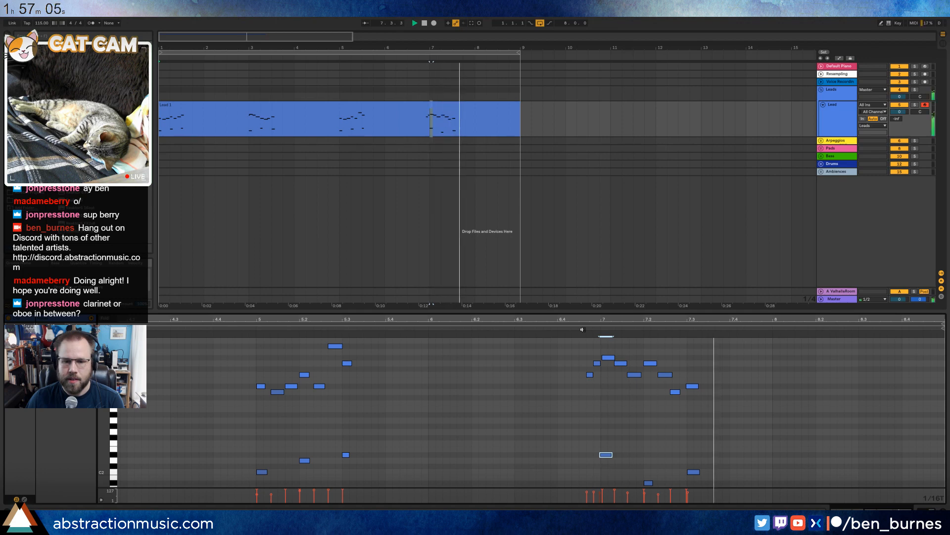
{"action": "left_click", "coordinate": [666, 374]}
{"action": "key", "text": "space"}
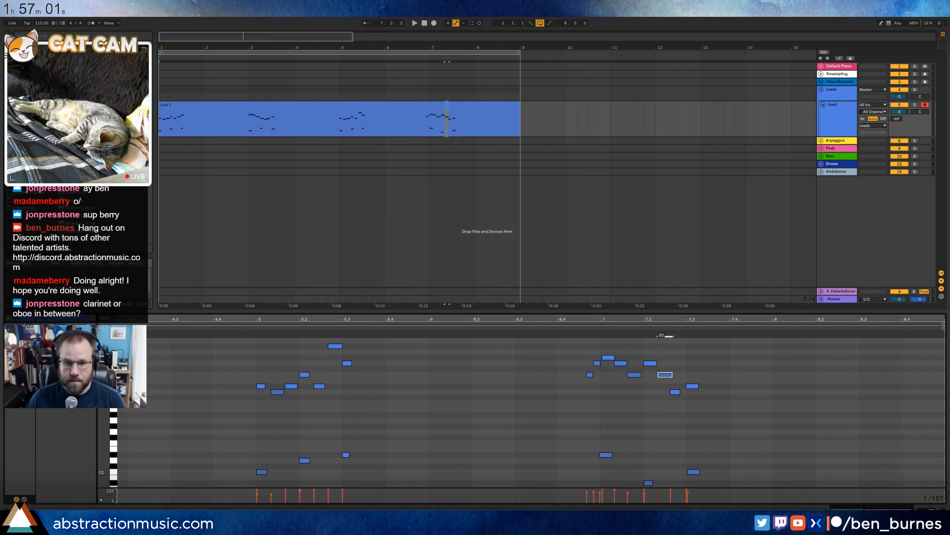
{"action": "left_click", "coordinate": [650, 409]}
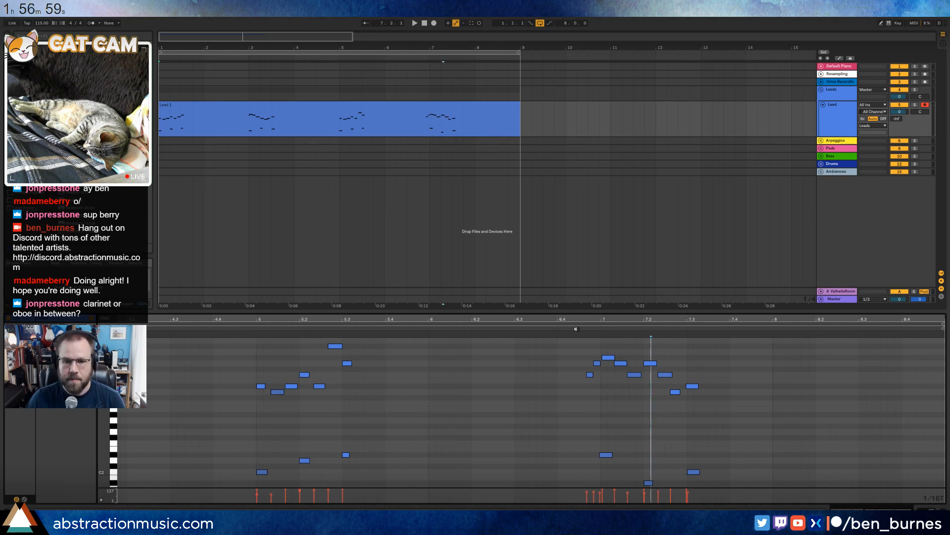
{"action": "scroll", "coordinate": [673, 441], "scroll_direction": "down", "scroll_amount": 3}
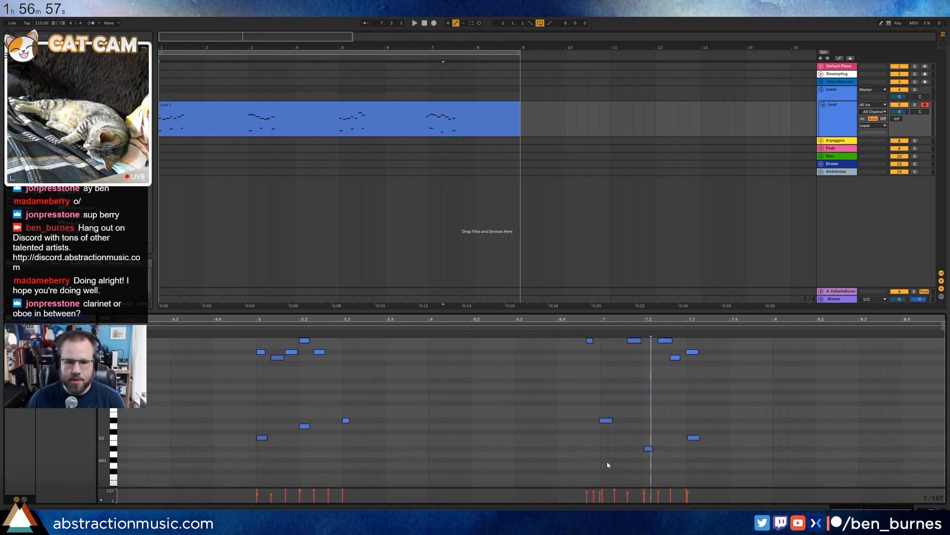
{"action": "left_click_drag", "start_coordinate": [648, 448], "coordinate": [647, 425]}
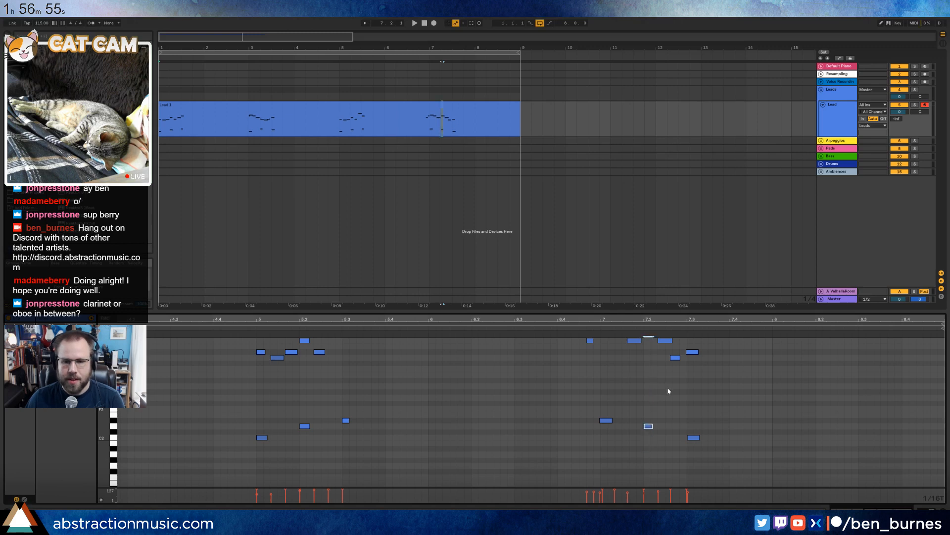
{"action": "left_click", "coordinate": [589, 329]}
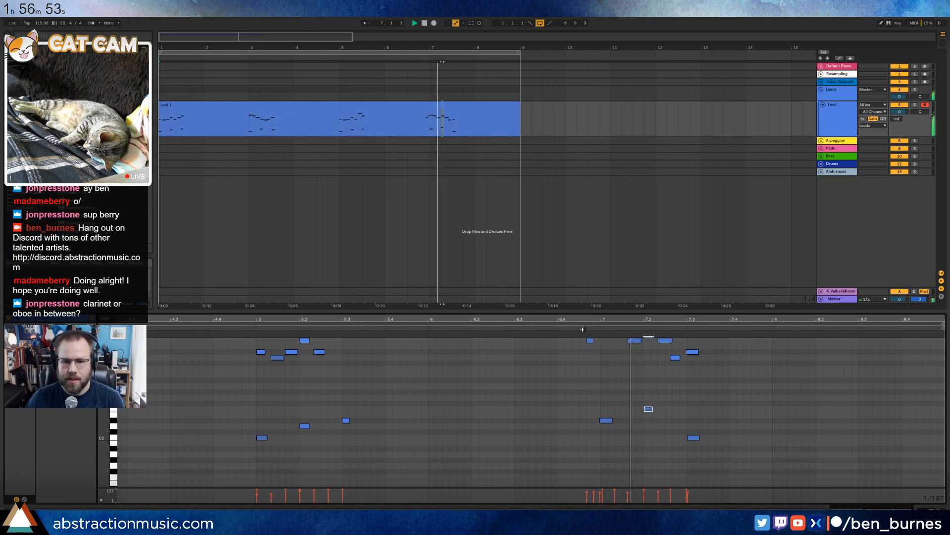
{"action": "key", "text": "space"}
Raise the final phrase's sixth upper note by three more semitones and play the phrase back.
{"action": "scroll", "coordinate": [702, 430], "scroll_direction": "up", "scroll_amount": 3}
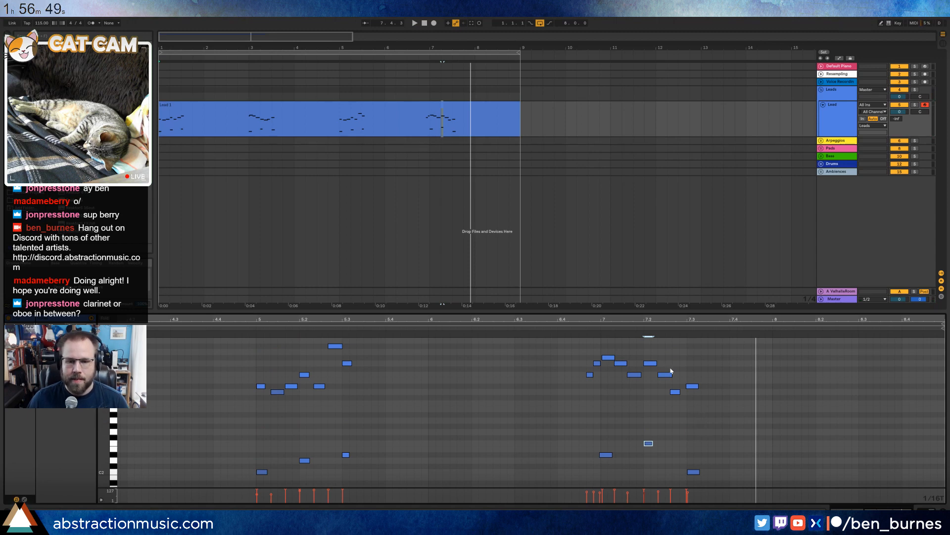
{"action": "left_click_drag", "start_coordinate": [650, 362], "coordinate": [650, 345]}
{"action": "left_click", "coordinate": [582, 330]}
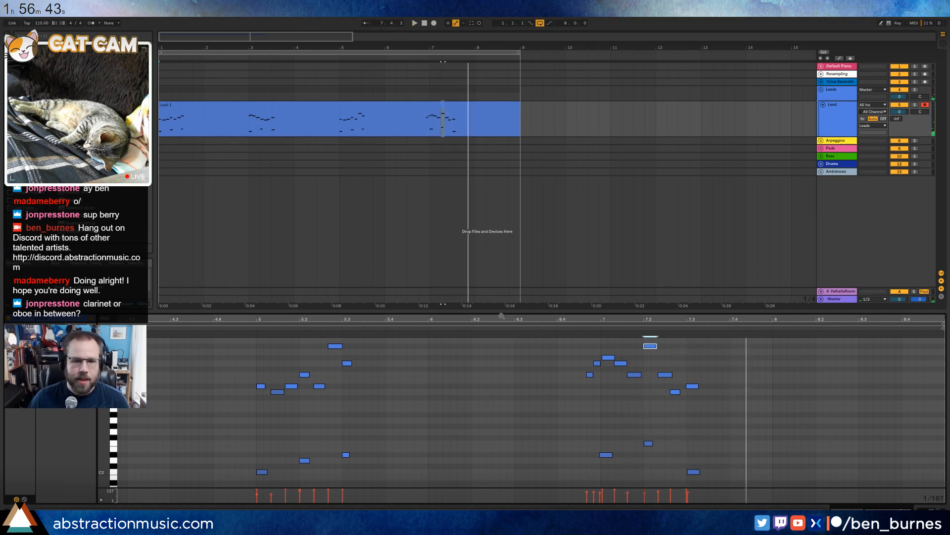
Add a MIDI track below the Lead track in the Leads group and load Kontakt 5 on it.
{"action": "left_click_drag", "start_coordinate": [501, 316], "coordinate": [609, 226]}
{"action": "left_click", "coordinate": [418, 93]}
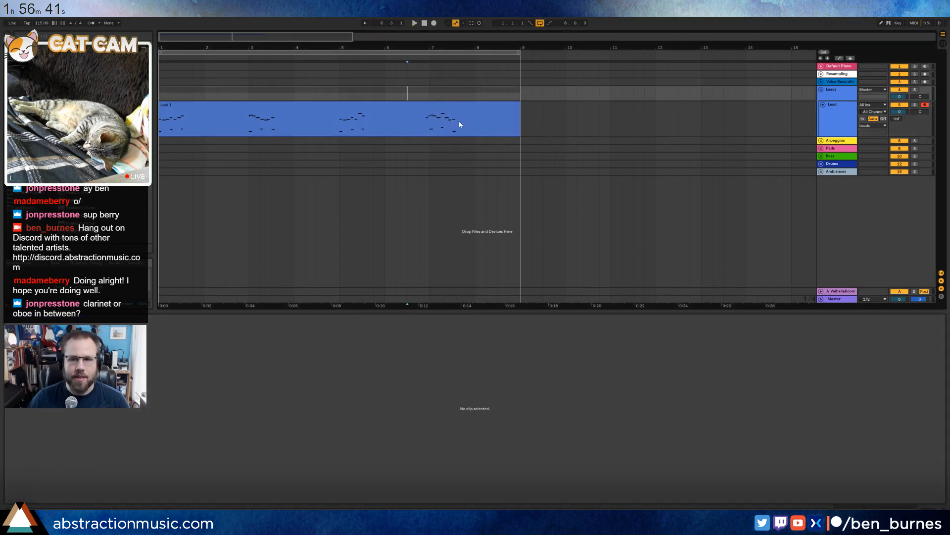
{"action": "left_click", "coordinate": [833, 122]}
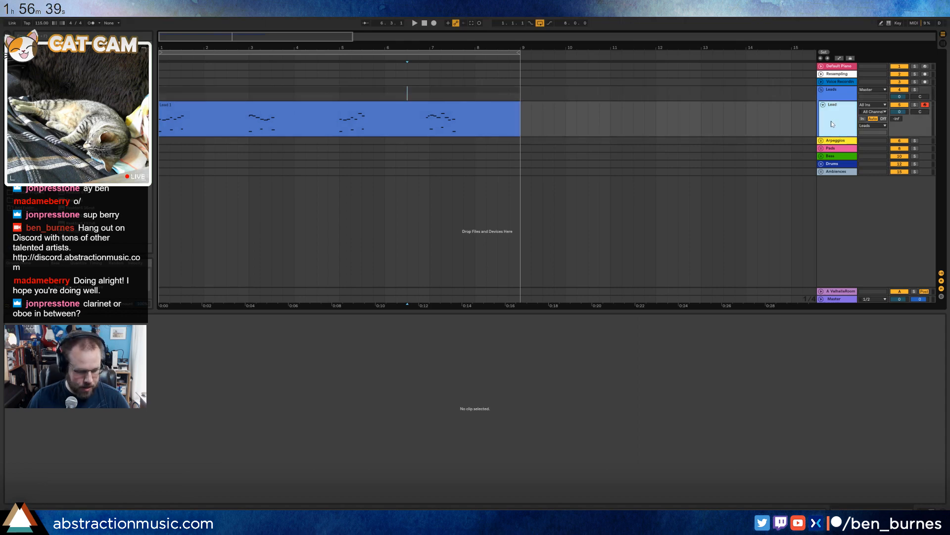
{"action": "key", "text": "ctrl+shift+t"}
{"action": "left_click_drag", "start_coordinate": [79, 153], "coordinate": [209, 156]}
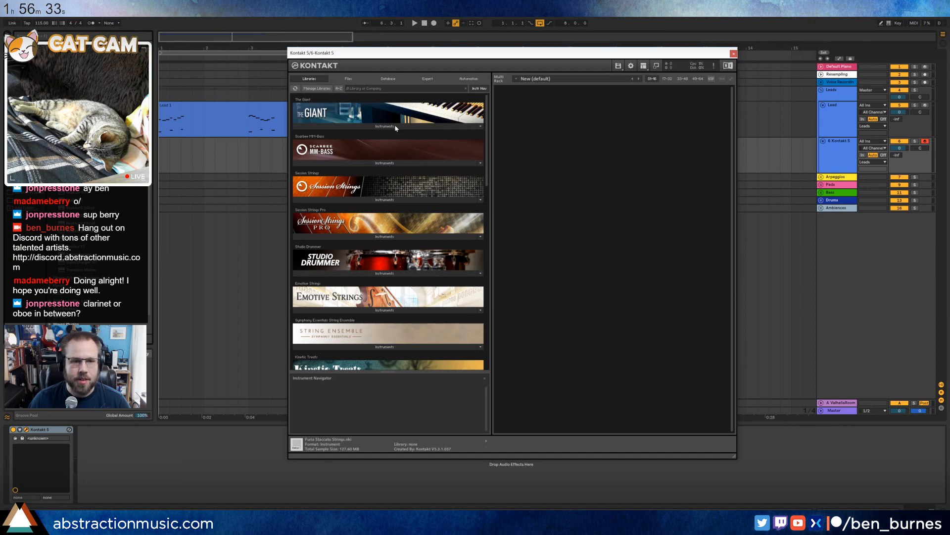
Search Kontakt's database for "clarinet", load the Clarinet instrument, and select its Fortepiano articulation.
{"action": "left_click", "coordinate": [387, 79]}
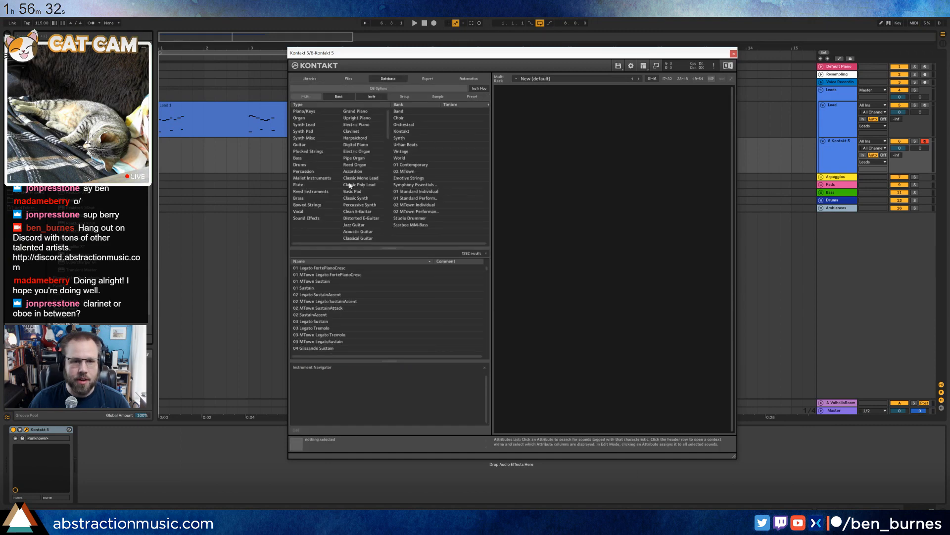
{"action": "left_click", "coordinate": [357, 254]}
{"action": "type", "text": "clarine"}
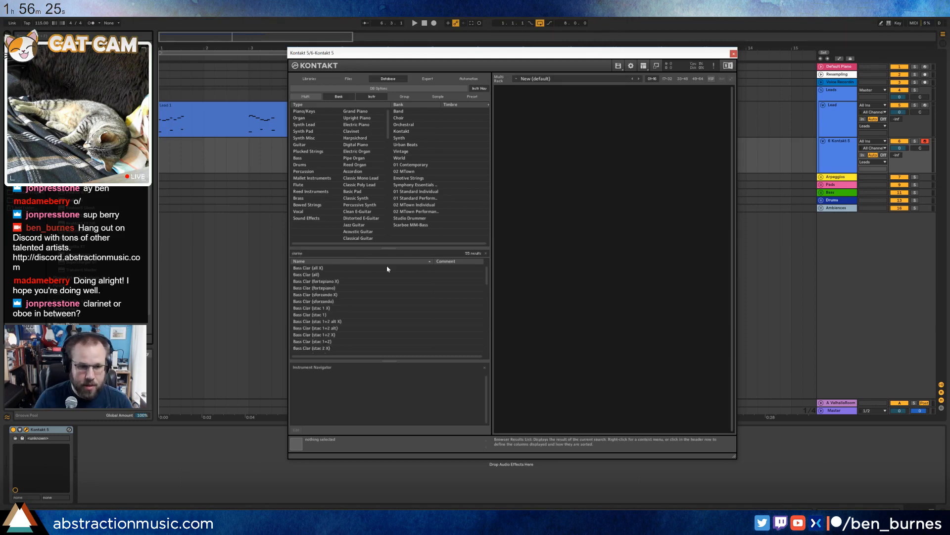
{"action": "type", "text": "t"}
{"action": "scroll", "coordinate": [400, 284], "scroll_direction": "down", "scroll_amount": 5}
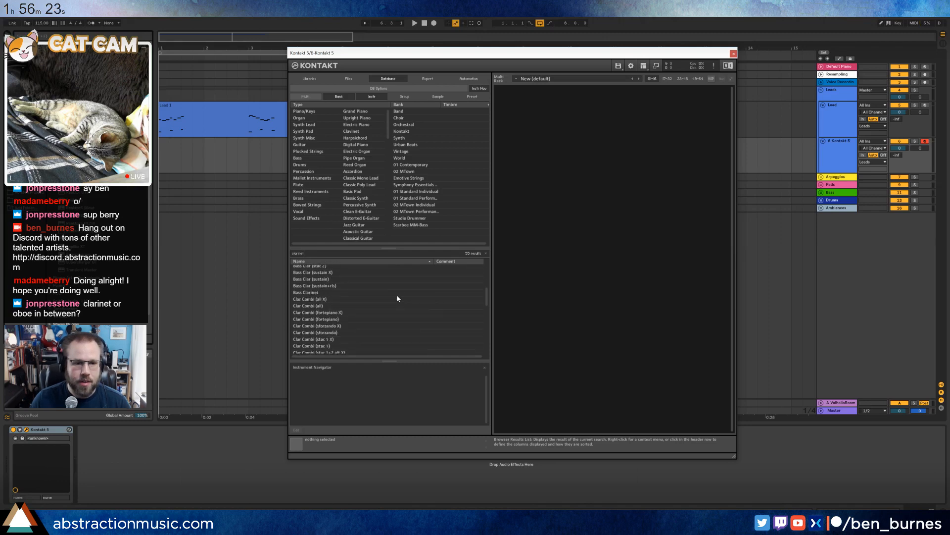
{"action": "scroll", "coordinate": [342, 299], "scroll_direction": "down", "scroll_amount": 5}
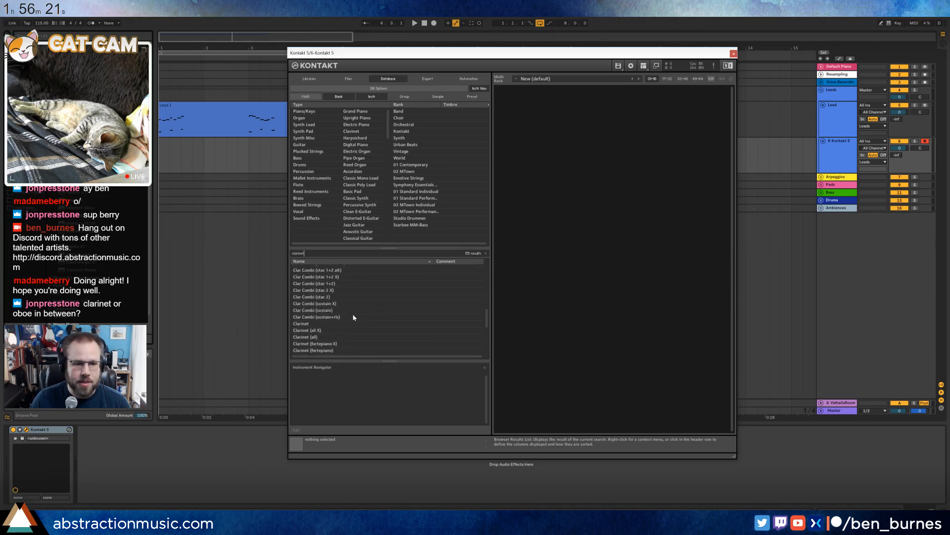
{"action": "double_click", "coordinate": [321, 301]}
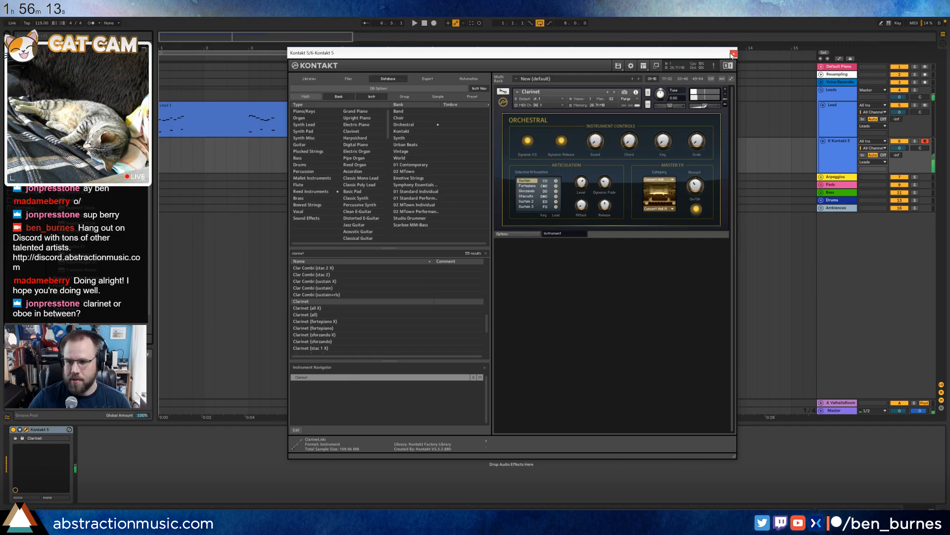
{"action": "left_click", "coordinate": [526, 186]}
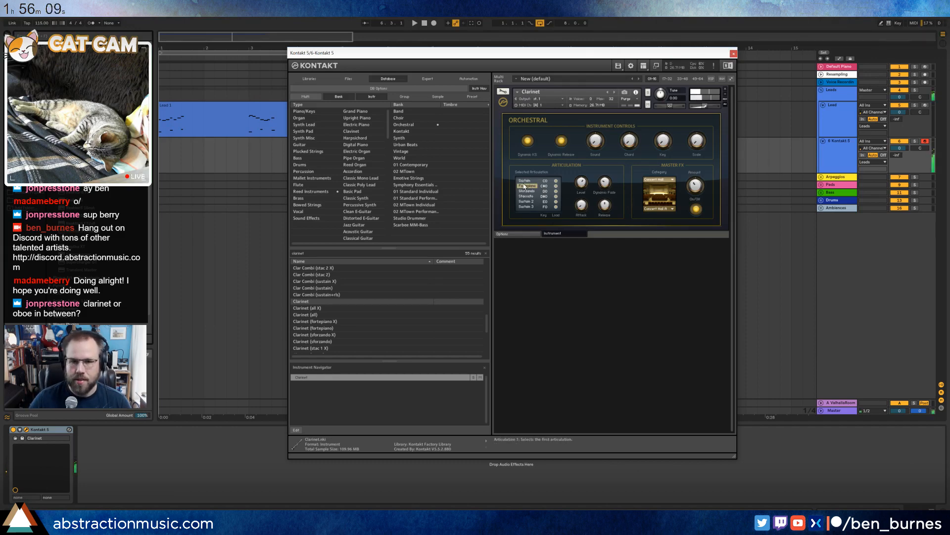
{"action": "left_click", "coordinate": [735, 54]}
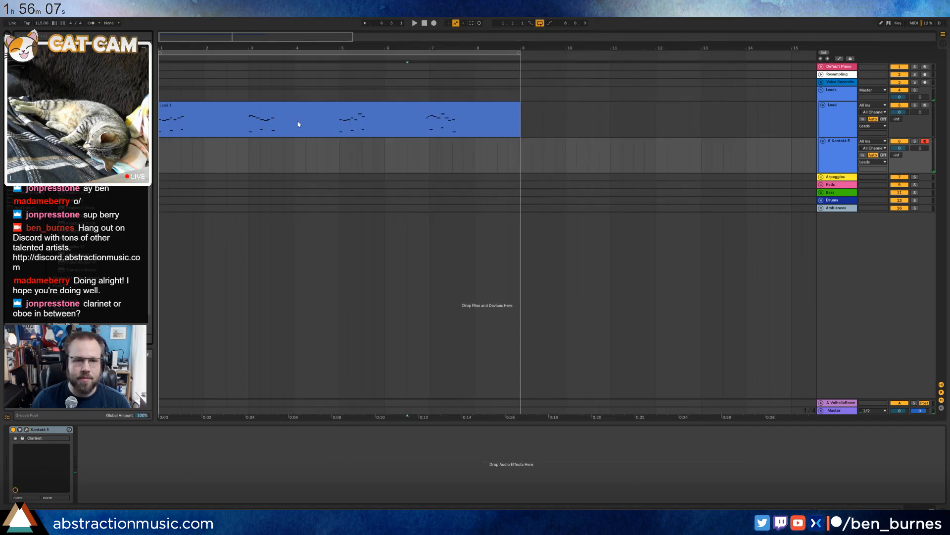
Copy the Lead clip onto the Kontakt clarinet track starting at bar 2 and delete all its upper notes.
{"action": "left_click_drag", "start_coordinate": [211, 108], "coordinate": [255, 145]}
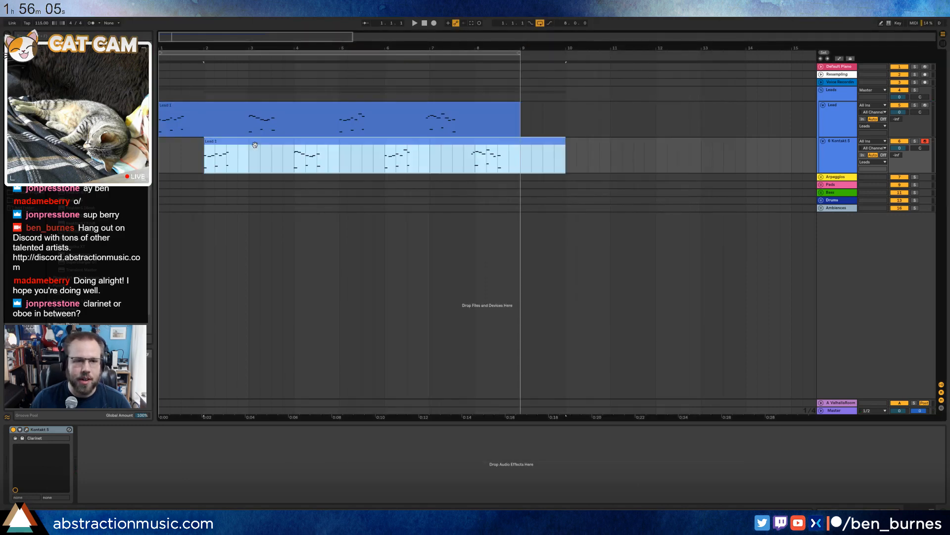
{"action": "double_click", "coordinate": [252, 142]}
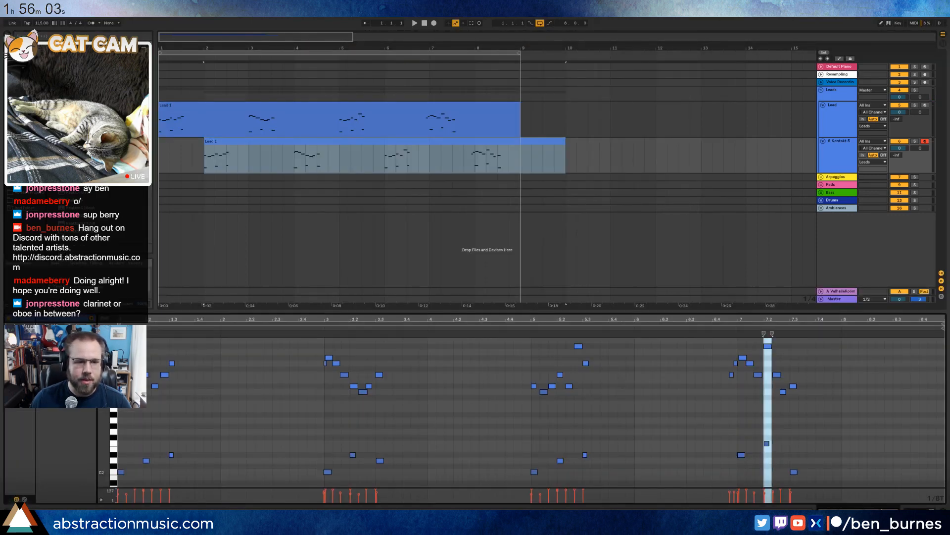
{"action": "left_click_drag", "start_coordinate": [120, 341], "coordinate": [838, 423]}
{"action": "key", "text": "Delete"}
{"action": "left_click", "coordinate": [531, 423]}
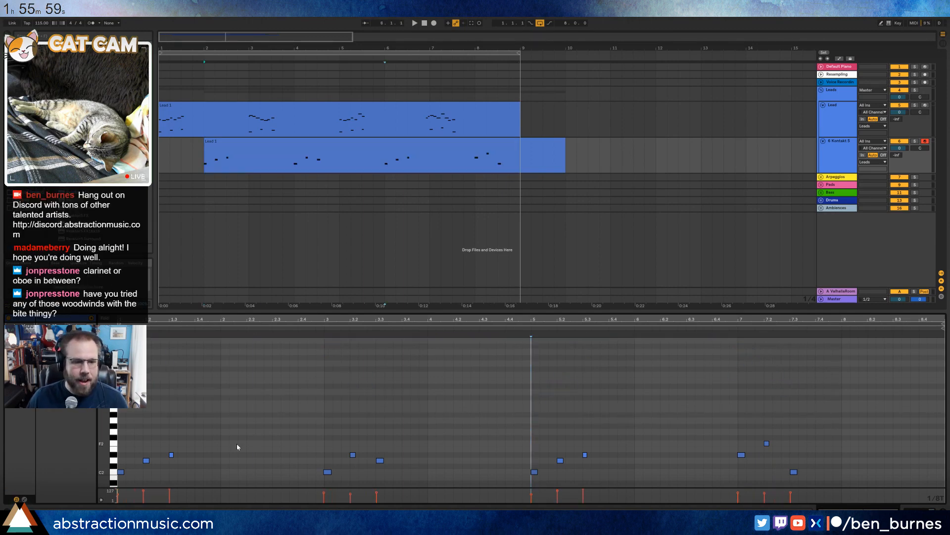
Lengthen the three notes of the clarinet clip's first phrase and play them back.
{"action": "mouse_move", "coordinate": [124, 471]}
{"action": "left_mouse_down"}
{"action": "mouse_move", "coordinate": [186, 459]}
{"action": "mouse_move", "coordinate": [187, 442]}
{"action": "mouse_move", "coordinate": [122, 477]}
{"action": "left_mouse_up"}
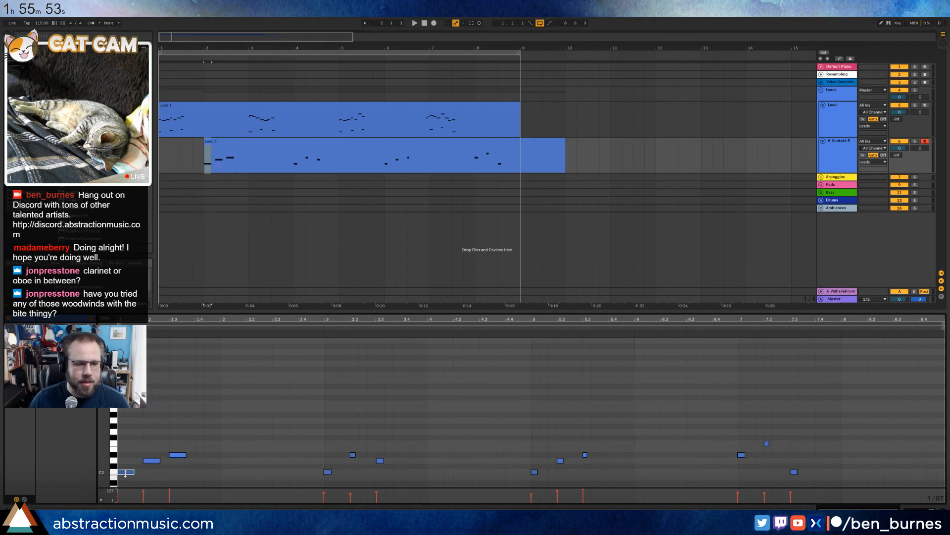
{"action": "left_click", "coordinate": [182, 454]}
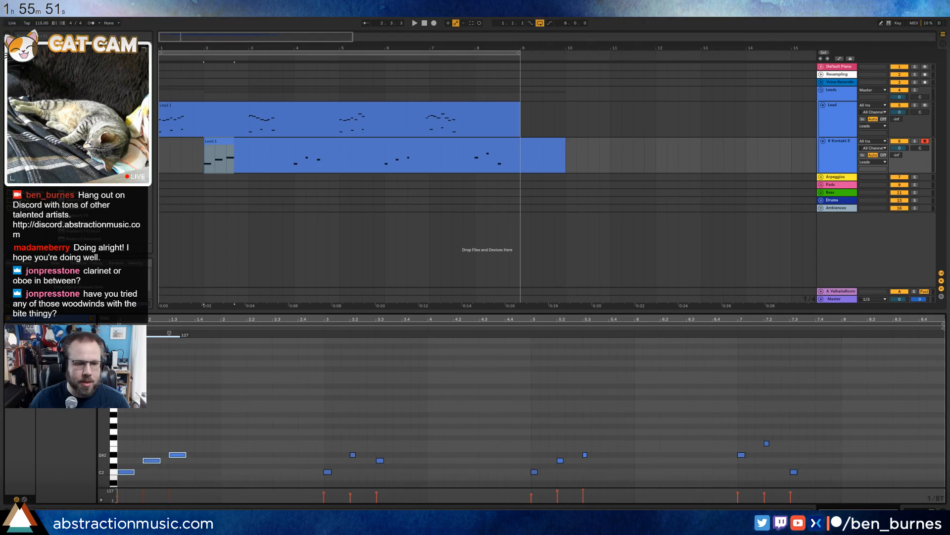
{"action": "key", "text": "space"}
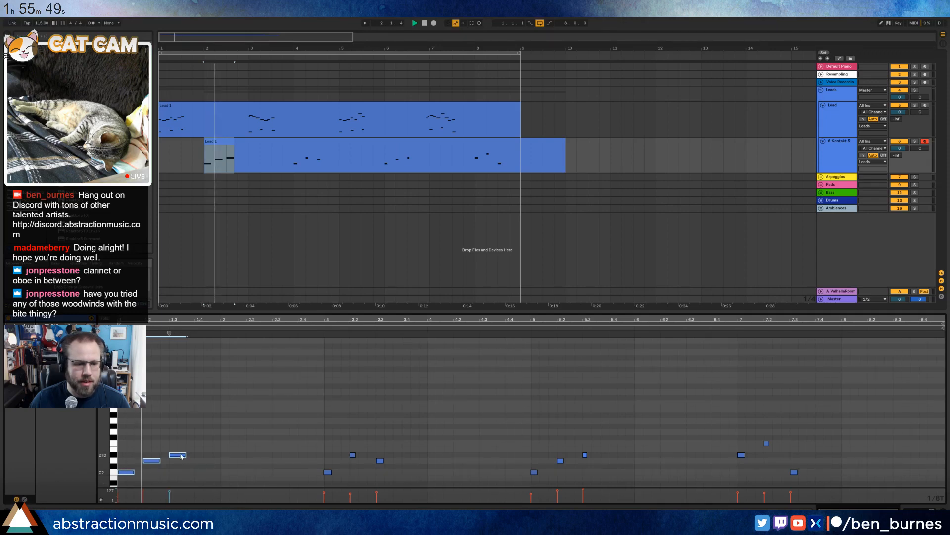
Raise all notes of the clarinet clip by two octaves and play the clip.
{"action": "left_click", "coordinate": [129, 427]}
{"action": "left_click_drag", "start_coordinate": [129, 425], "coordinate": [859, 493]}
{"action": "key", "text": "ctrl+shift+s"}
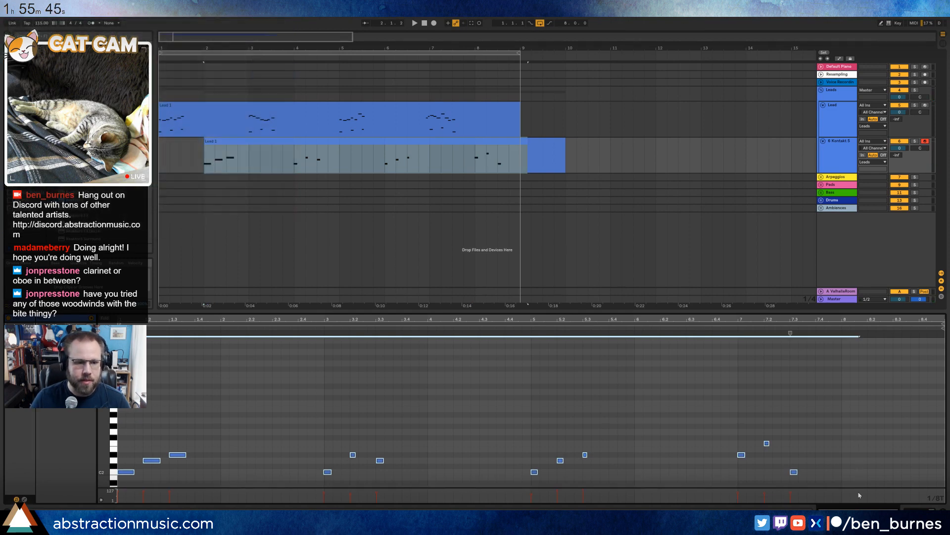
{"action": "key", "text": "Escape"}
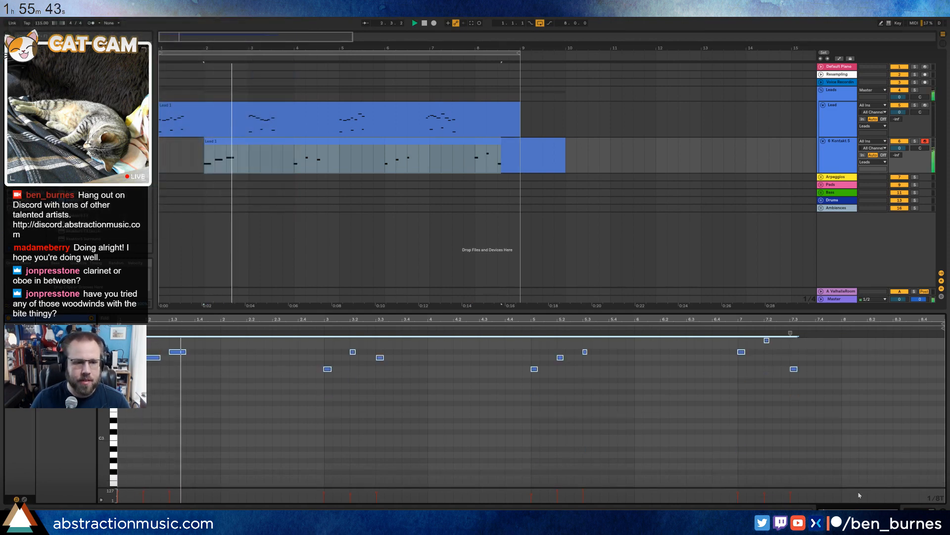
{"action": "key", "text": "space"}
Extend the first clarinet phrase's notes until each meets the next, and lower the phrase by one octave.
{"action": "left_click", "coordinate": [195, 393]}
{"action": "left_click_drag", "start_coordinate": [126, 383], "coordinate": [196, 352]}
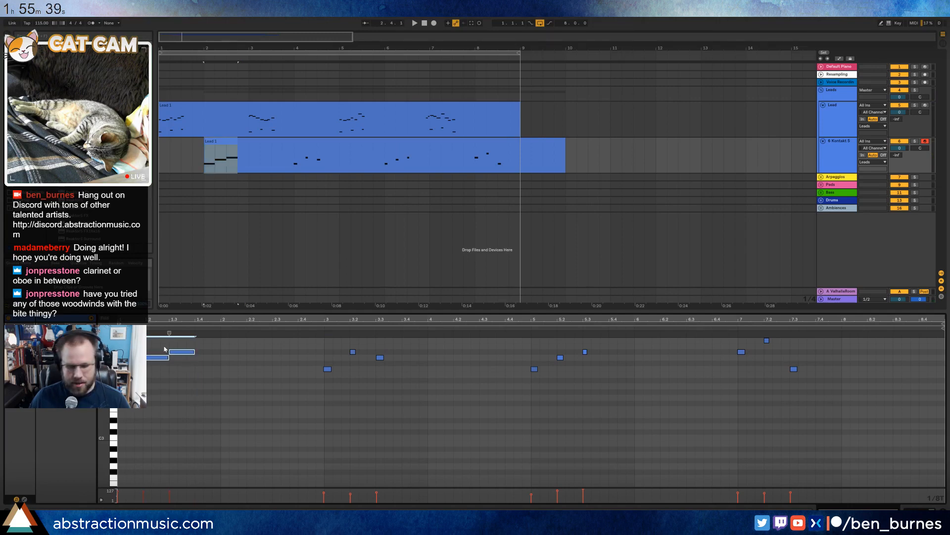
{"action": "key", "text": "shift+Down"}
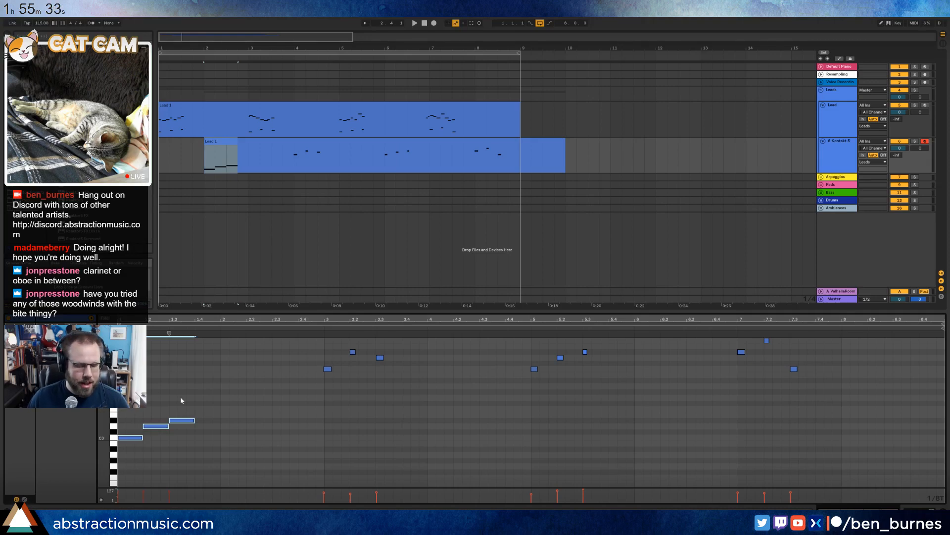
{"action": "left_click", "coordinate": [182, 421]}
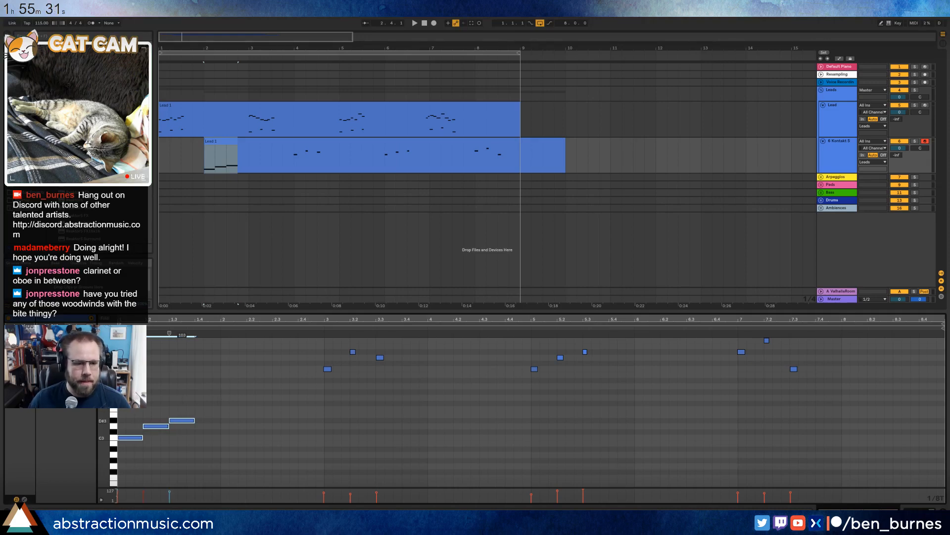
{"action": "left_click", "coordinate": [221, 417]}
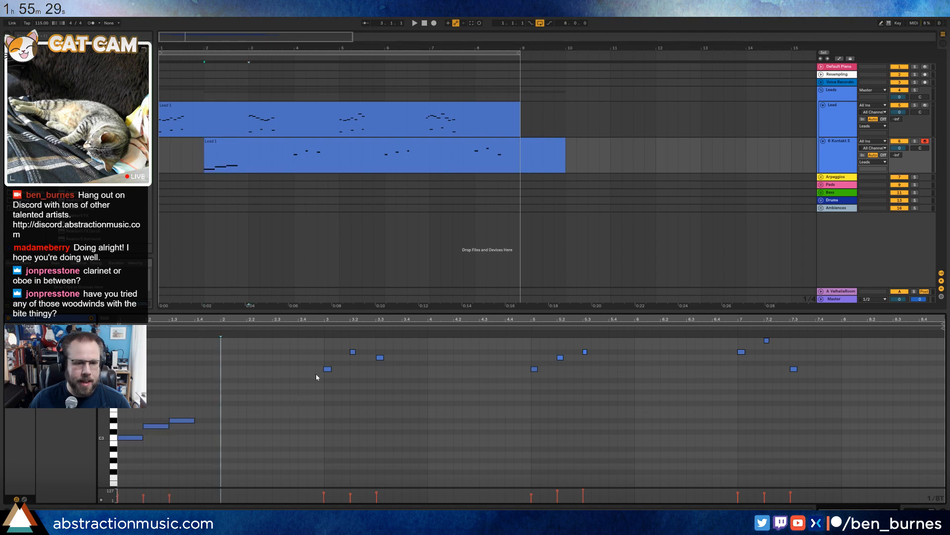
Lower the second clarinet phrase by one octave and extend its three notes until each meets the next.
{"action": "left_click_drag", "start_coordinate": [325, 344], "coordinate": [383, 377]}
{"action": "key", "text": "shift+Down"}
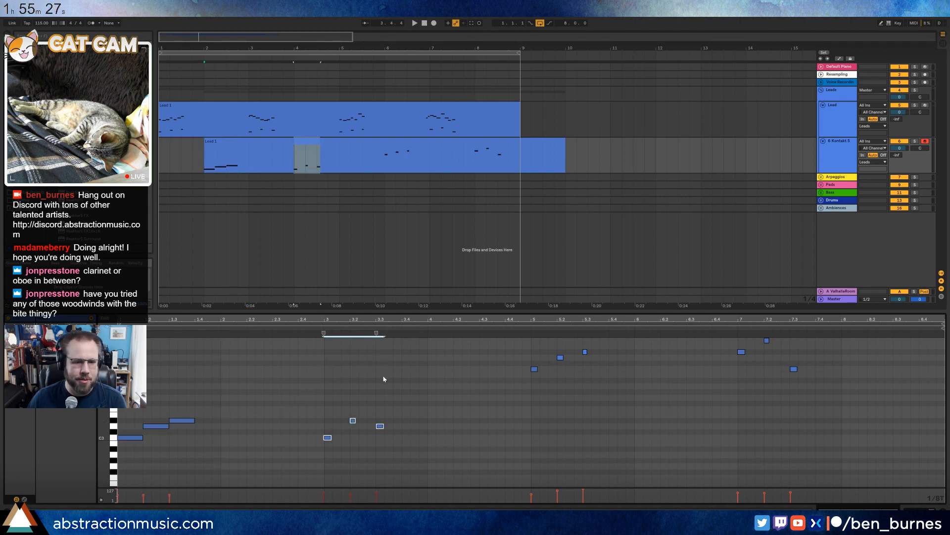
{"action": "left_click", "coordinate": [323, 438]}
{"action": "left_click_drag", "start_coordinate": [331, 439], "coordinate": [350, 439]}
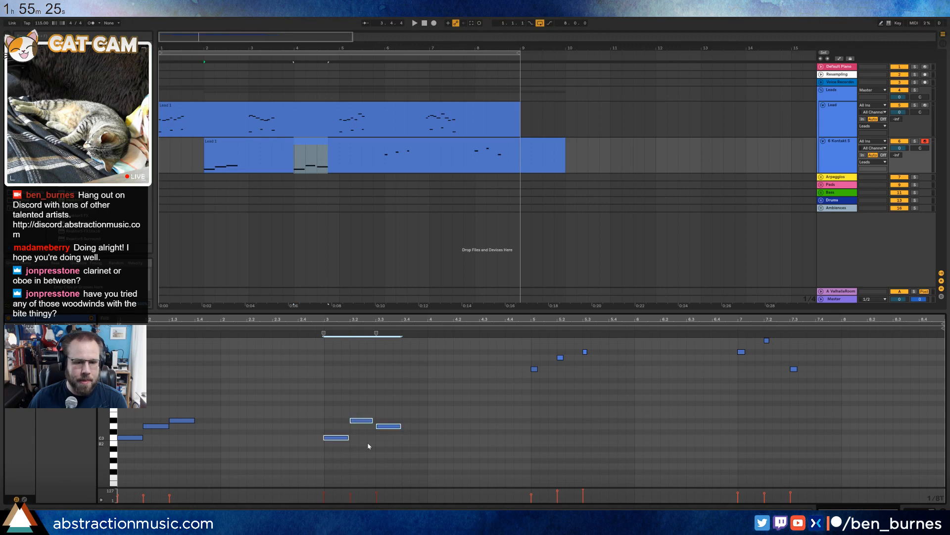
{"action": "left_click", "coordinate": [368, 446]}
Lower the last two clarinet phrases by one octave and lengthen their notes to match the earlier phrases.
{"action": "left_click_drag", "start_coordinate": [515, 399], "coordinate": [823, 332]}
{"action": "key", "text": "shift+Down"}
{"action": "left_click_drag", "start_coordinate": [585, 421], "coordinate": [604, 422]}
{"action": "left_click", "coordinate": [527, 398]}
Play the start of the clarinet clip and check the Clarinet instrument's articulation settings in Kontakt.
{"action": "key", "text": "ctrl+a"}
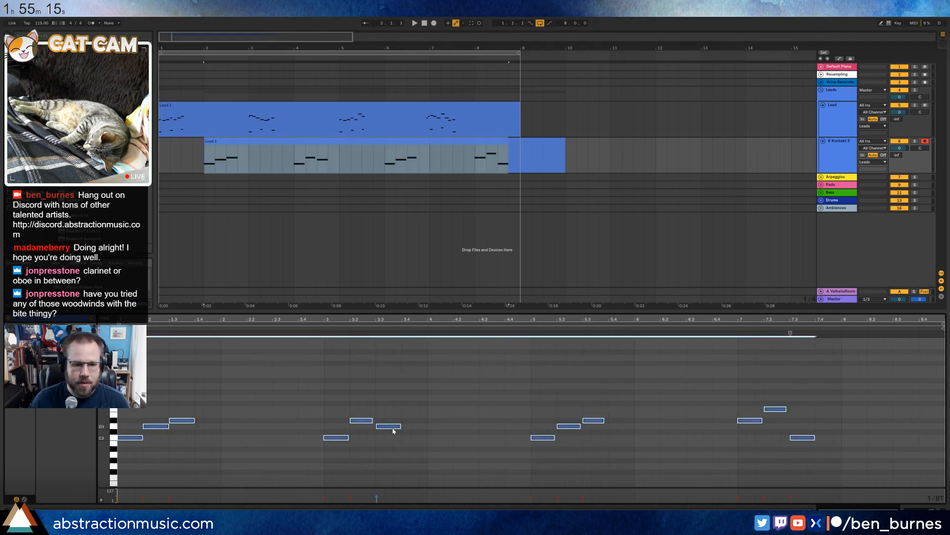
{"action": "key", "text": "space"}
{"action": "key", "text": "shift+Tab"}
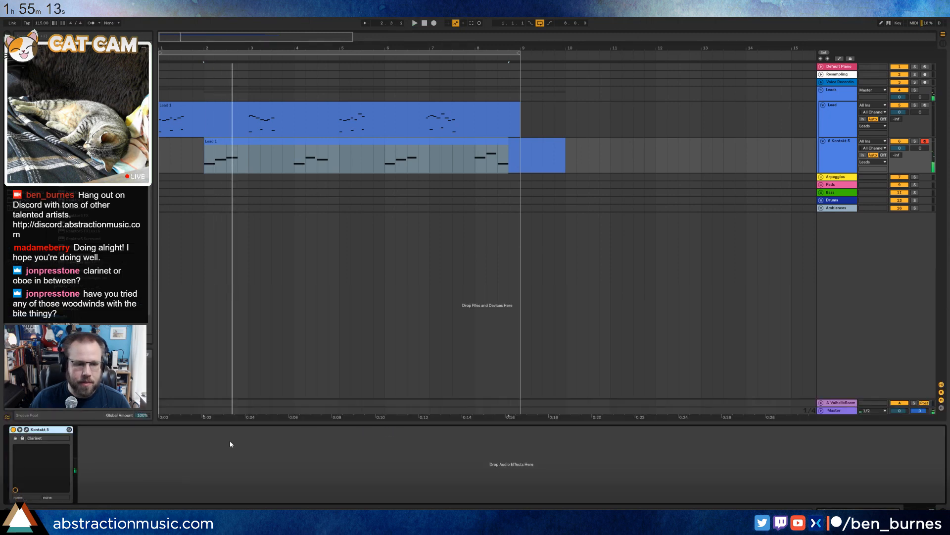
{"action": "left_click", "coordinate": [26, 429]}
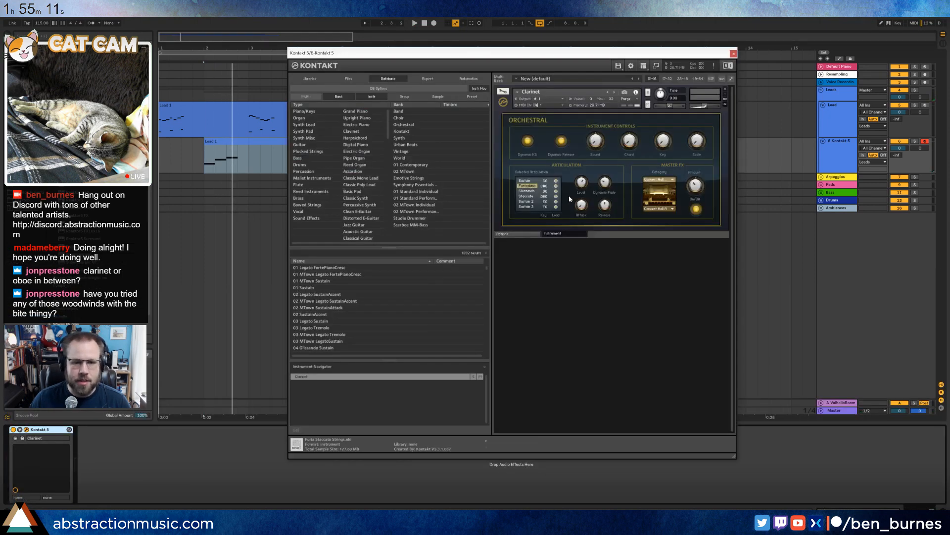
{"action": "left_click", "coordinate": [733, 54]}
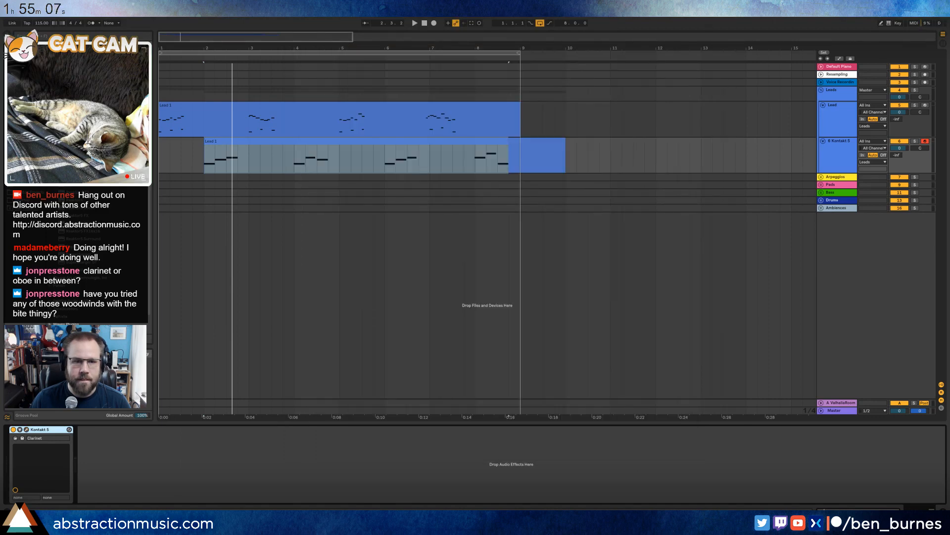
Copy the Lead clip's low notes to start at bar 2, lower the copies by one octave, and play them with the clarinet.
{"action": "double_click", "coordinate": [228, 151]}
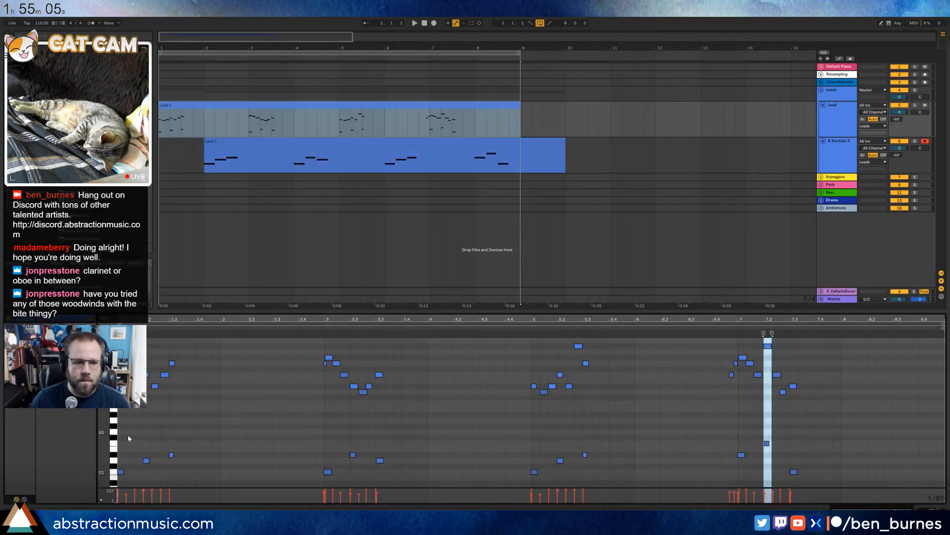
{"action": "left_click_drag", "start_coordinate": [119, 439], "coordinate": [824, 500]}
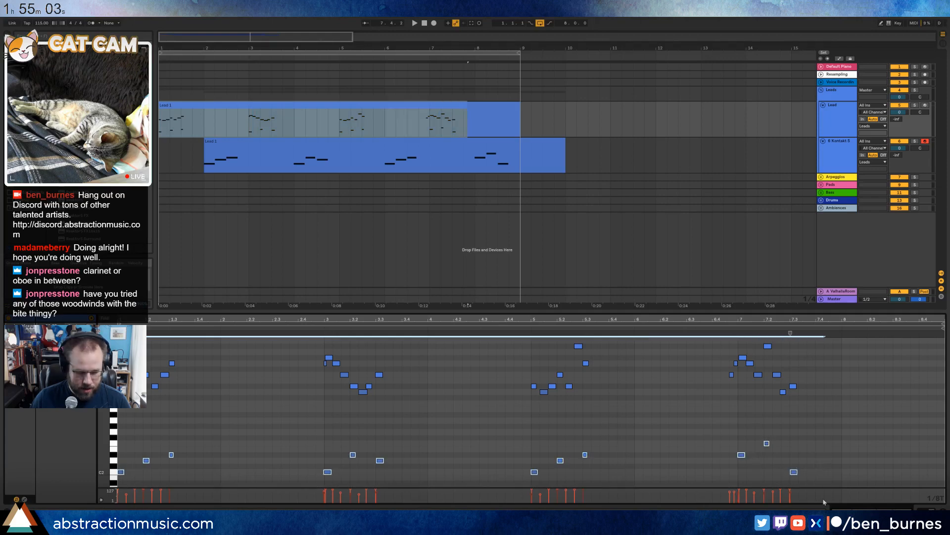
{"action": "key", "text": "ctrl+d"}
{"action": "key", "text": "ctrl+z"}
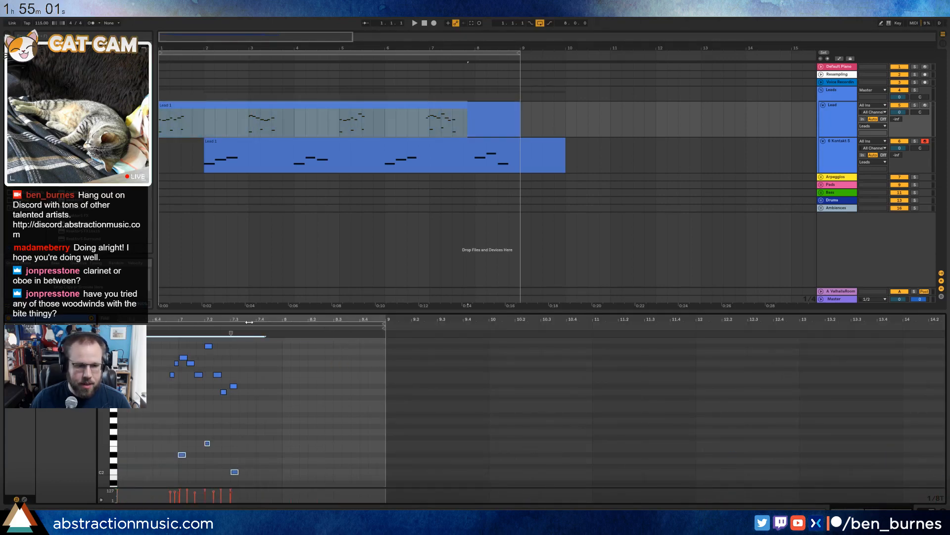
{"action": "scroll", "coordinate": [465, 415], "scroll_direction": "down", "scroll_amount": 5}
{"action": "left_click", "coordinate": [179, 464]}
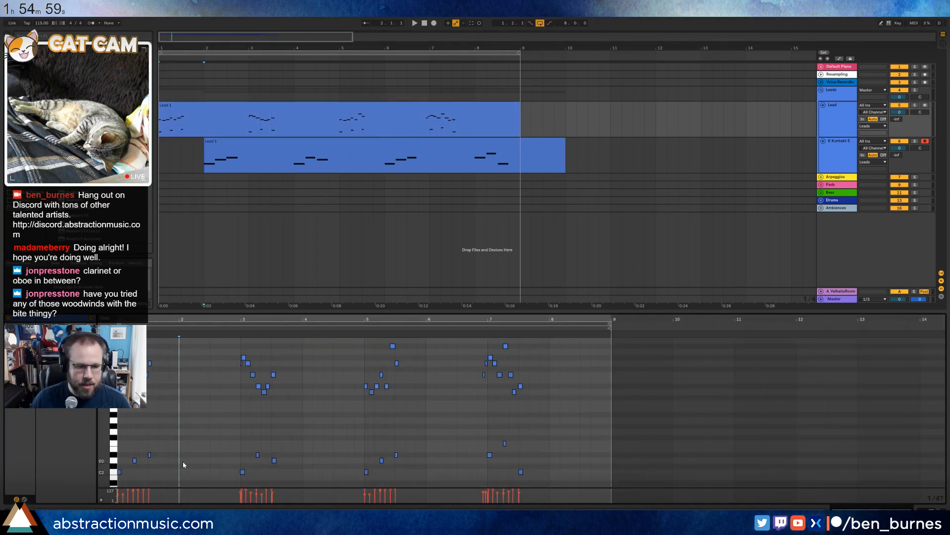
{"action": "key", "text": "ctrl+v"}
{"action": "key", "text": "shift+Down"}
{"action": "key", "text": "space"}
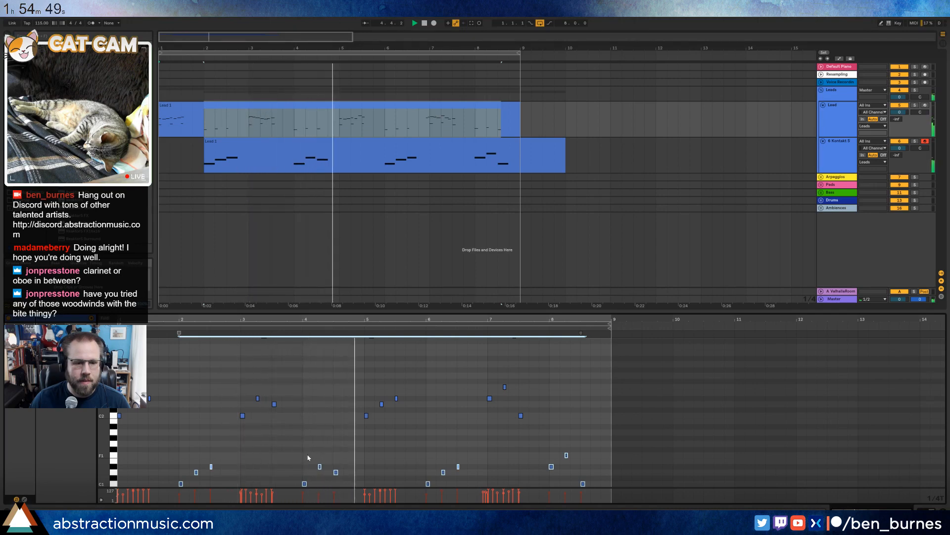
{"action": "key", "text": "space"}
Raise the copied low note at bar 4 of the Lead clip by seven semitones.
{"action": "left_click", "coordinate": [304, 483]}
{"action": "key", "text": "Up"}
{"action": "key", "text": "Up"}
{"action": "key", "text": "Up"}
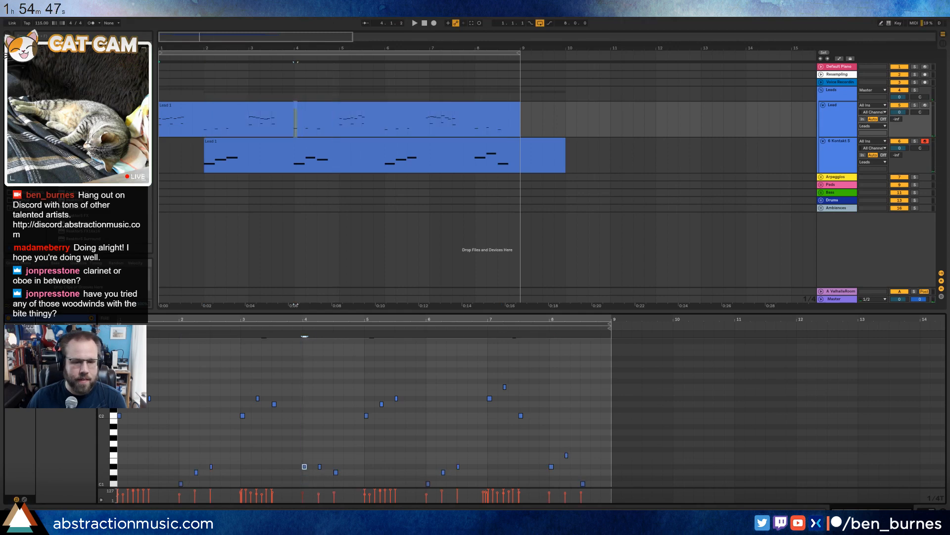
Shorten the clarinet clip so that it ends at bar 9, level with the Lead clip.
{"action": "key", "text": "shift+Tab"}
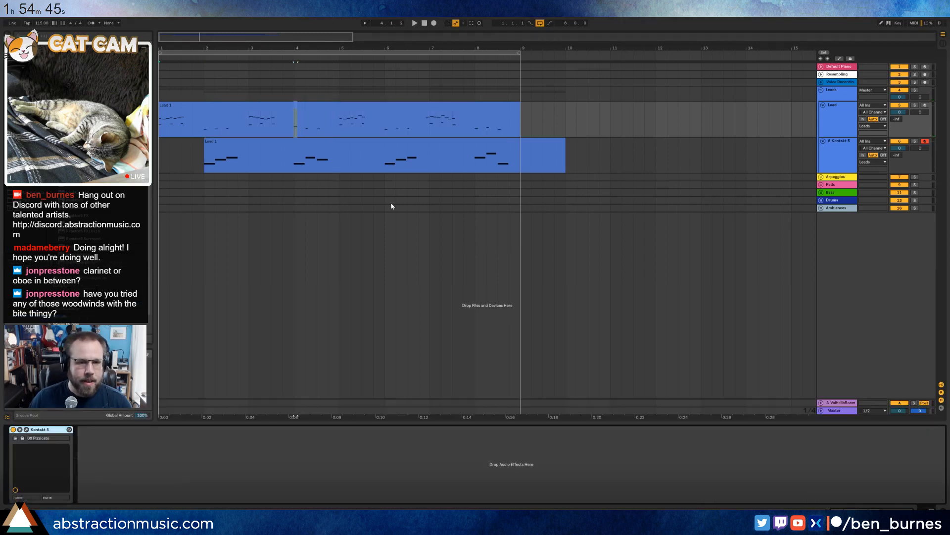
{"action": "left_click_drag", "start_coordinate": [564, 142], "coordinate": [532, 159]}
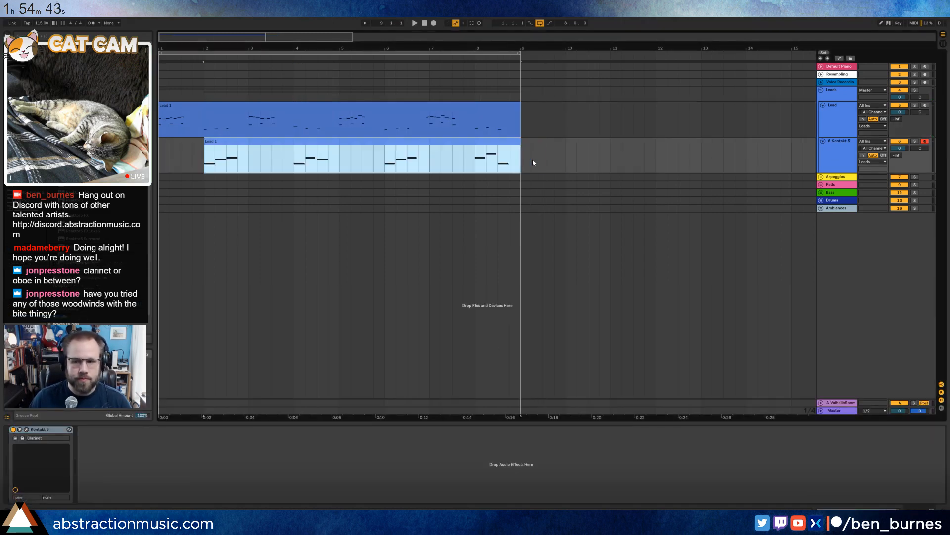
{"action": "left_click", "coordinate": [543, 158]}
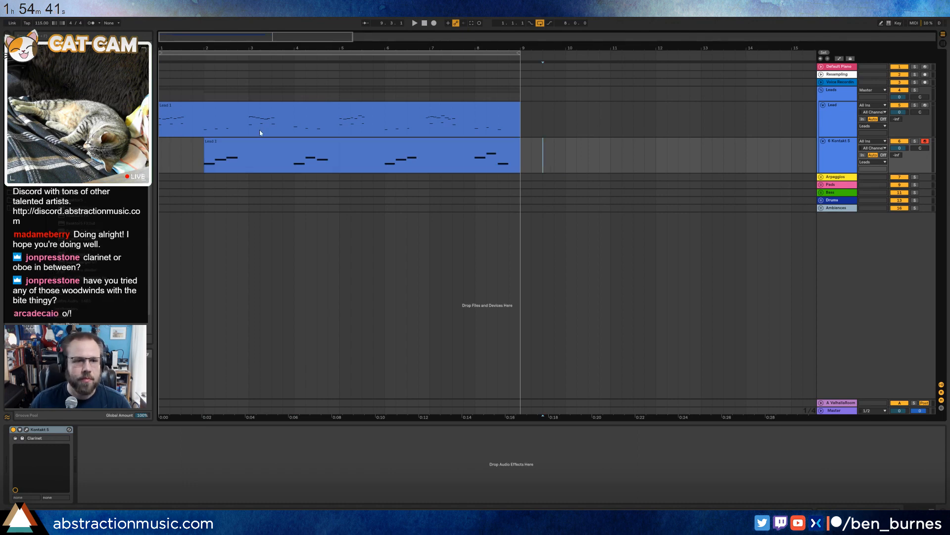
Open the Lead clip and select its low answering notes in bars 2, 4, 6 and 8.
{"action": "double_click", "coordinate": [263, 106]}
{"action": "left_click", "coordinate": [205, 455]}
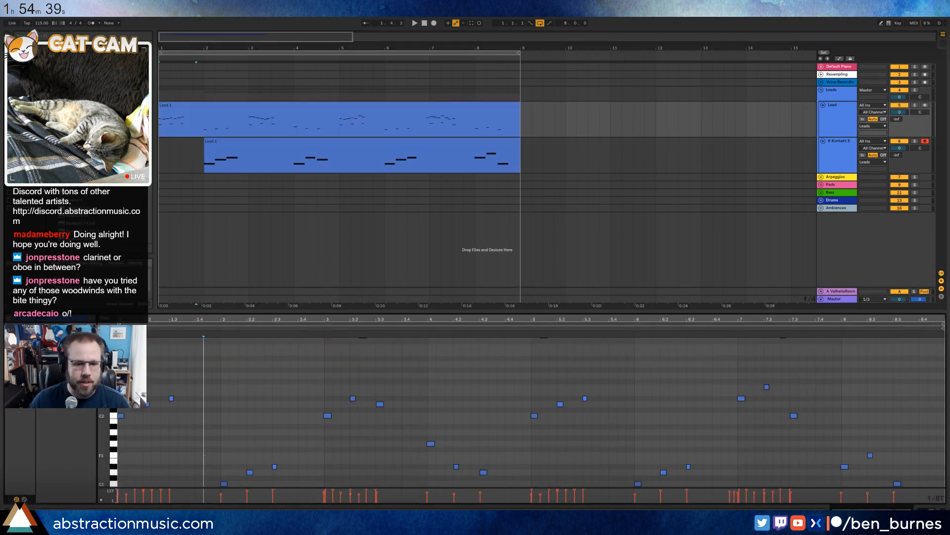
{"action": "key", "text": "shift+End"}
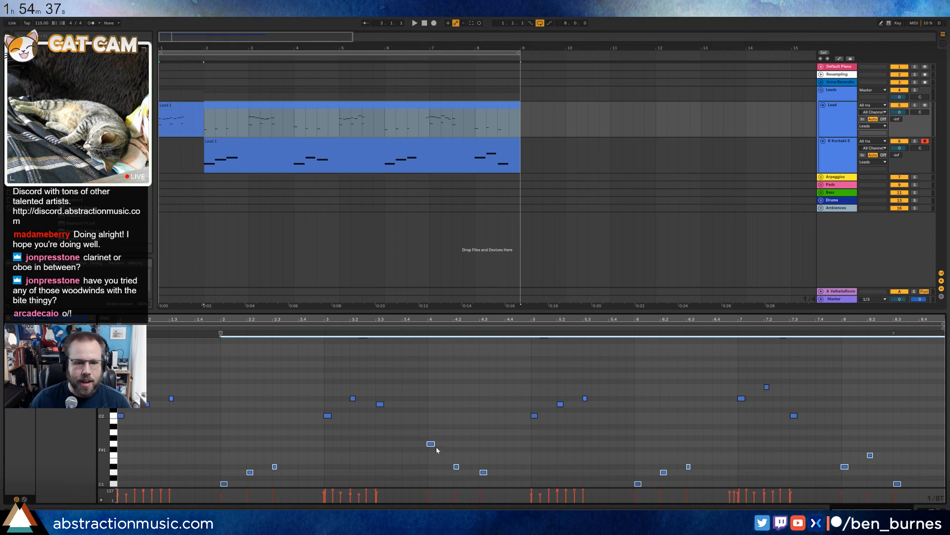
{"action": "left_click_drag", "start_coordinate": [433, 444], "coordinate": [432, 443]}
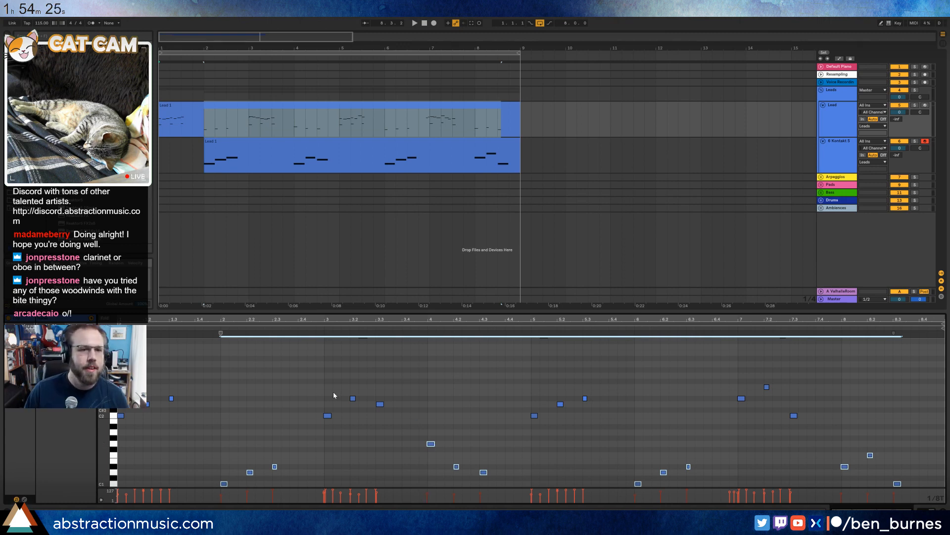
{"action": "left_click", "coordinate": [425, 24]}
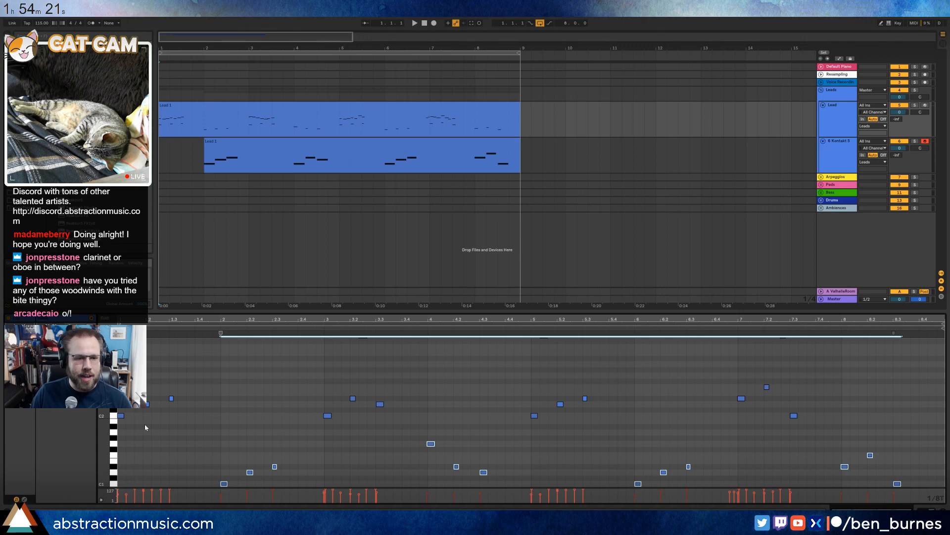
Play the Lead and clarinet clips together from the start through bar 6.
{"action": "left_click", "coordinate": [222, 399]}
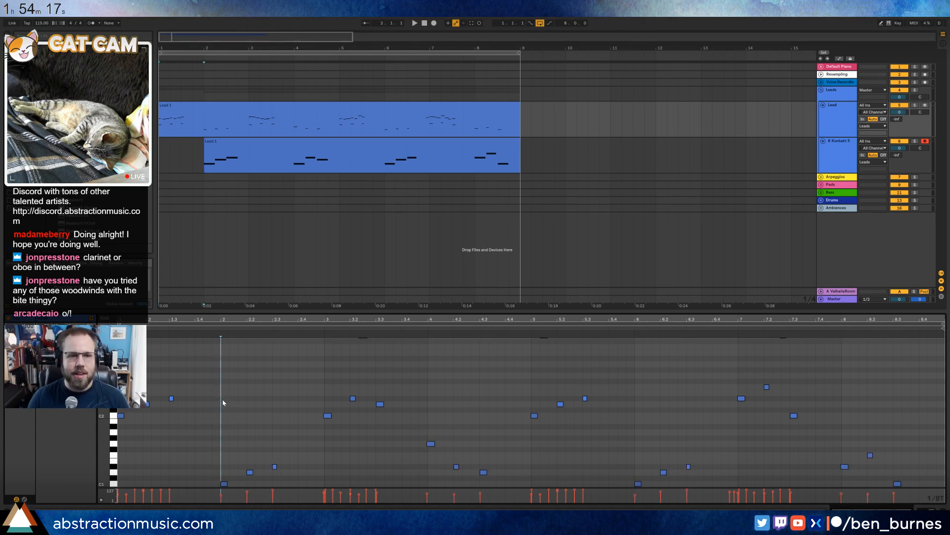
{"action": "key", "text": "Home"}
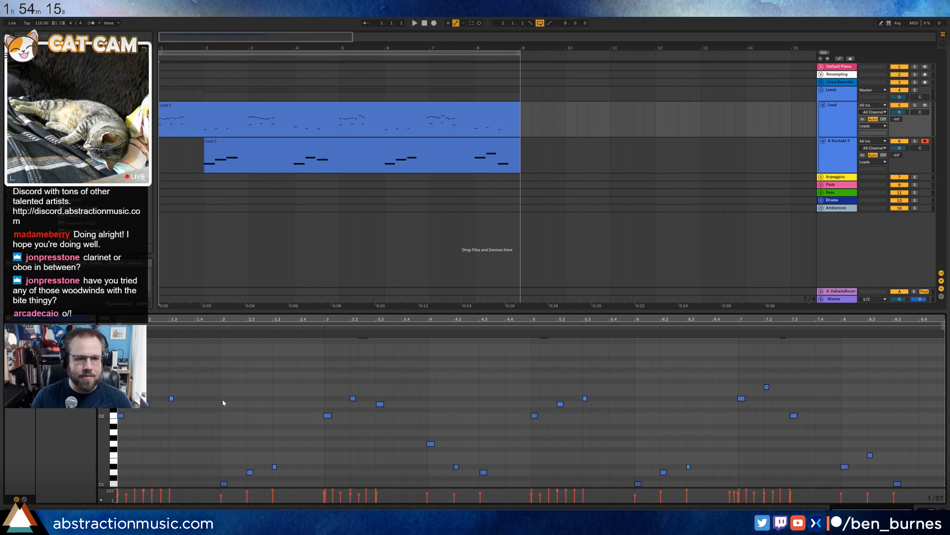
{"action": "key", "text": "space"}
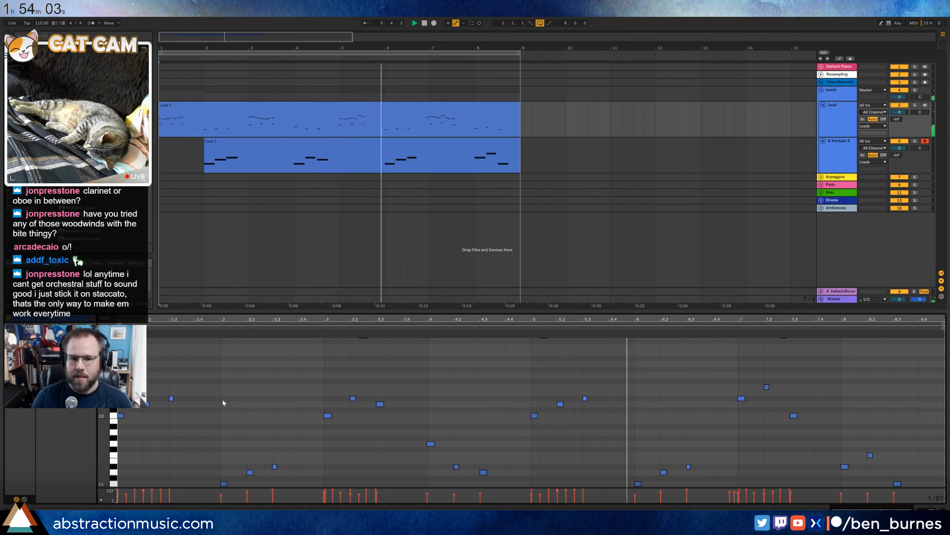
{"action": "key", "text": "space"}
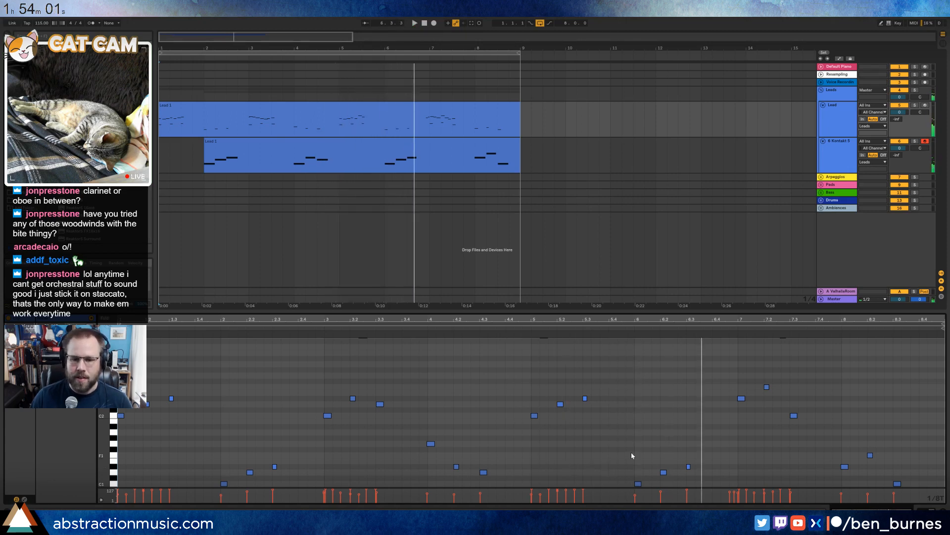
Try adding five short notes, A#1, C#2, D#2, G#1 and A#1, to bar 6 of the Lead clip and play them.
{"action": "double_click", "coordinate": [646, 427]}
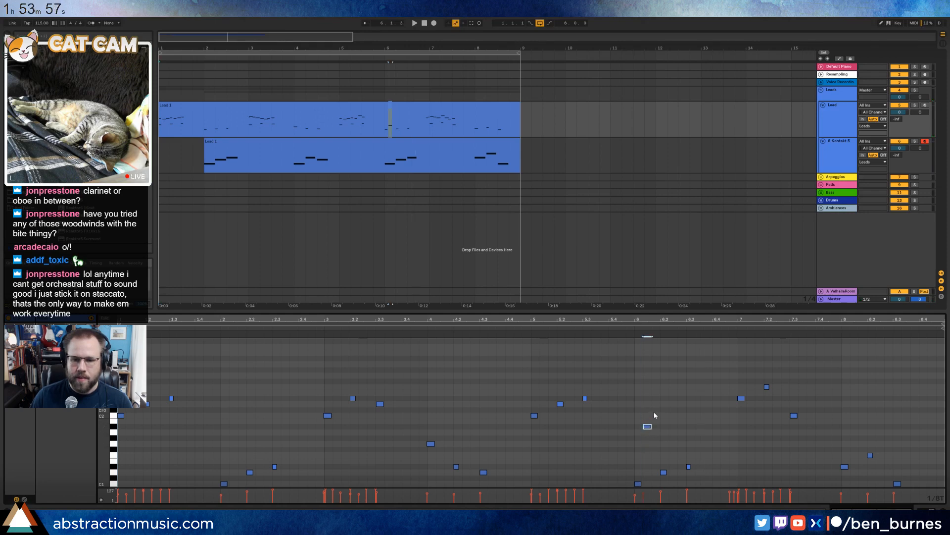
{"action": "double_click", "coordinate": [656, 410]}
{"action": "double_click", "coordinate": [664, 399]}
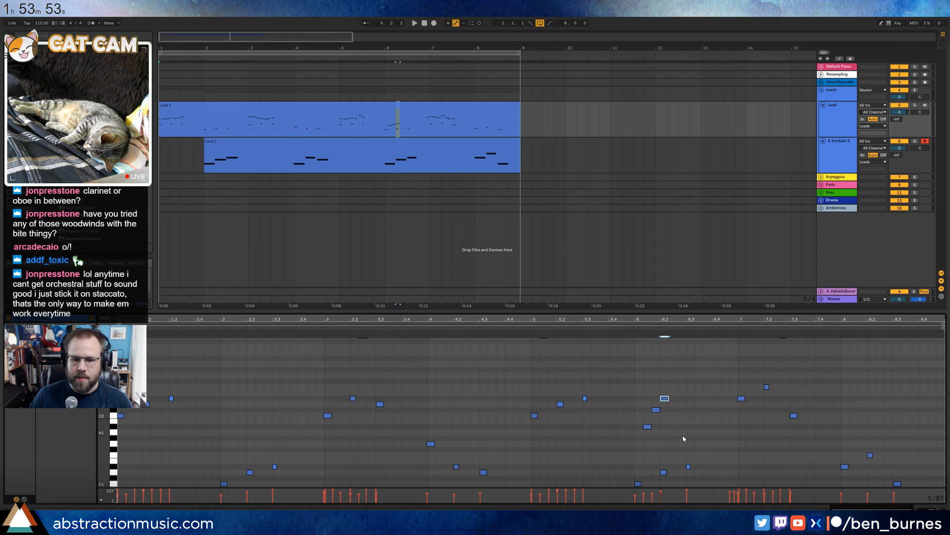
{"action": "double_click", "coordinate": [682, 437]}
{"action": "double_click", "coordinate": [691, 426]}
{"action": "left_click_drag", "start_coordinate": [640, 390], "coordinate": [695, 442]}
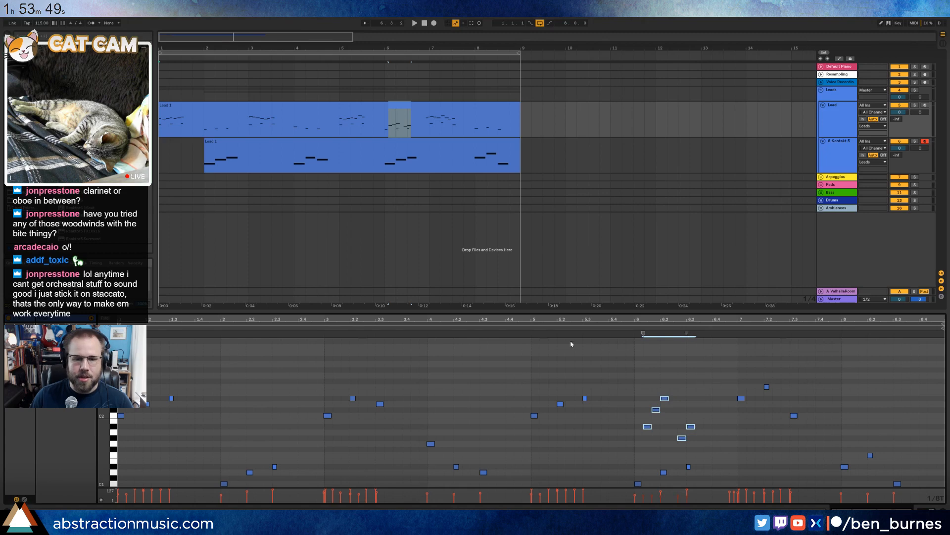
{"action": "key", "text": "space"}
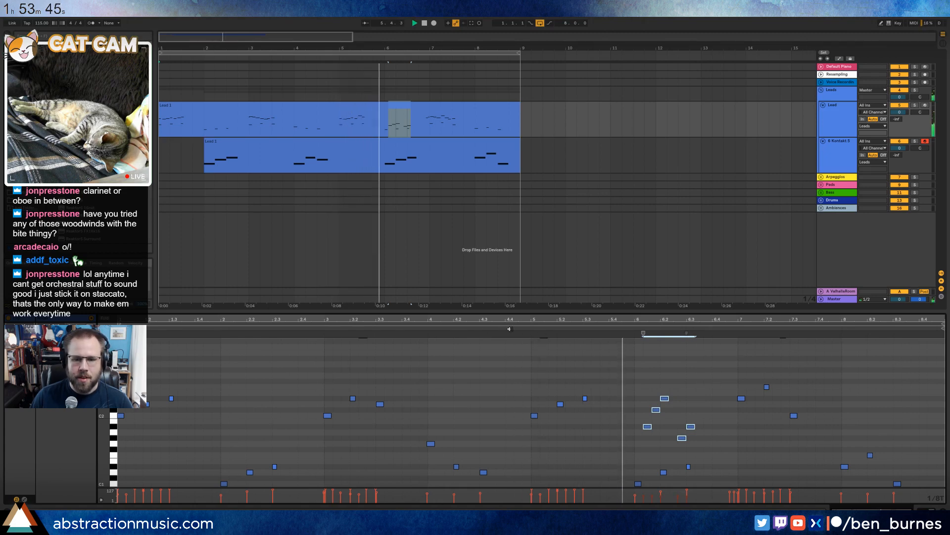
{"action": "key", "text": "space"}
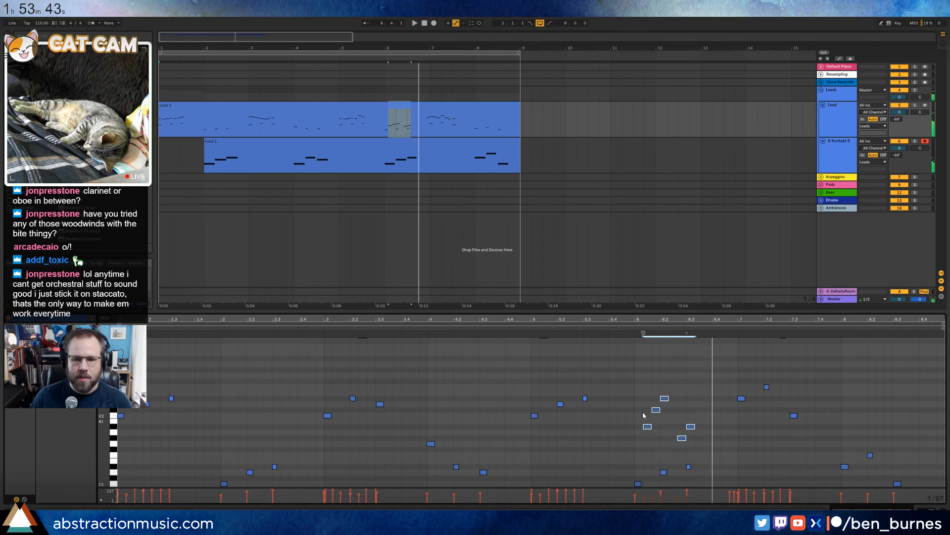
Raise the second added note in bar 6 by one semitone and play the phrase.
{"action": "left_click_drag", "start_coordinate": [648, 398], "coordinate": [653, 417]}
{"action": "key", "text": "Down"}
{"action": "key", "text": "Down"}
{"action": "key", "text": "Up"}
{"action": "key", "text": "Up"}
{"action": "key", "text": "Up"}
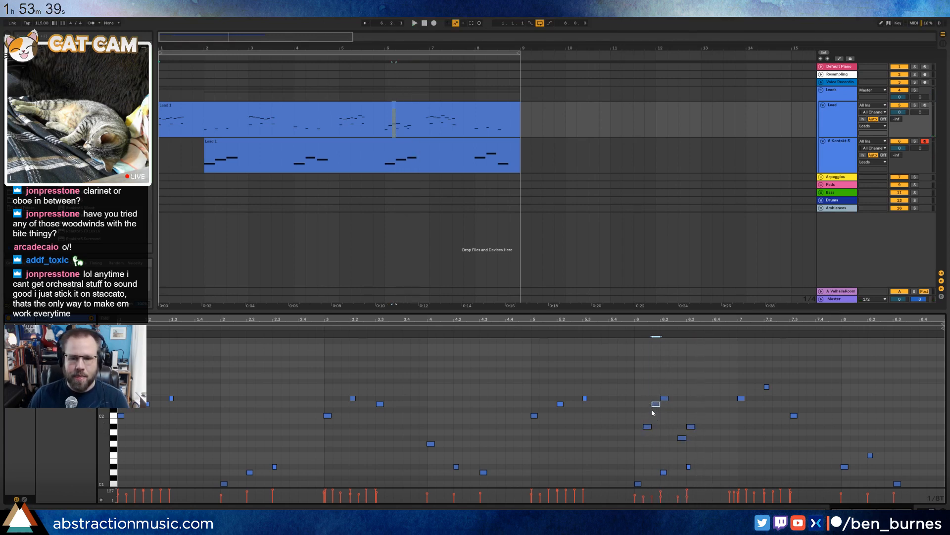
{"action": "left_click", "coordinate": [628, 326]}
{"action": "left_click", "coordinate": [626, 329]}
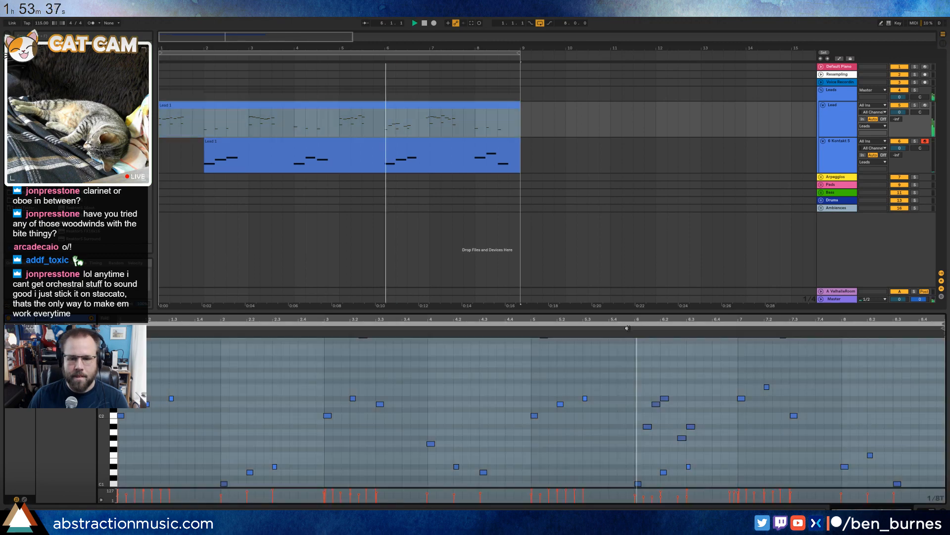
{"action": "key", "text": "space"}
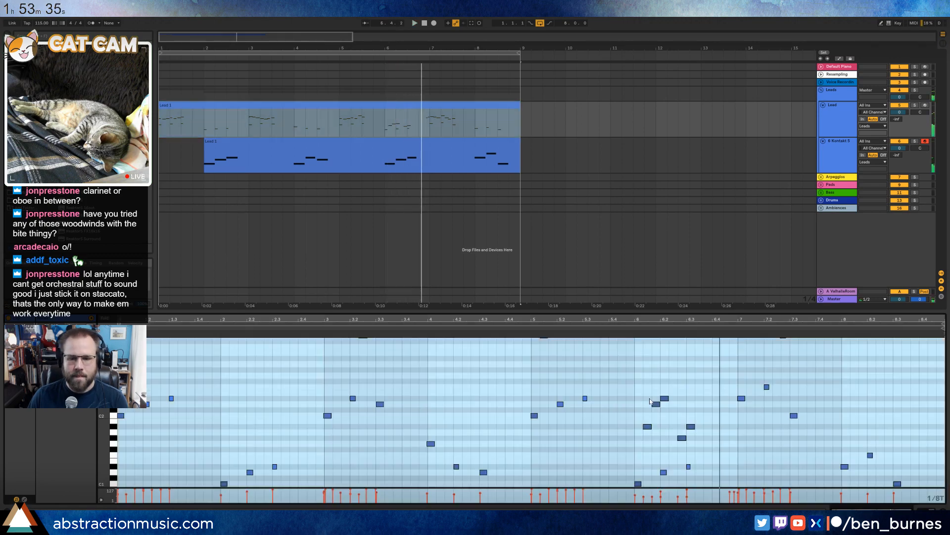
Delete the five added notes from bar 6 of the Lead clip and play the passage.
{"action": "left_click_drag", "start_coordinate": [641, 388], "coordinate": [713, 457]}
{"action": "left_click", "coordinate": [713, 457]}
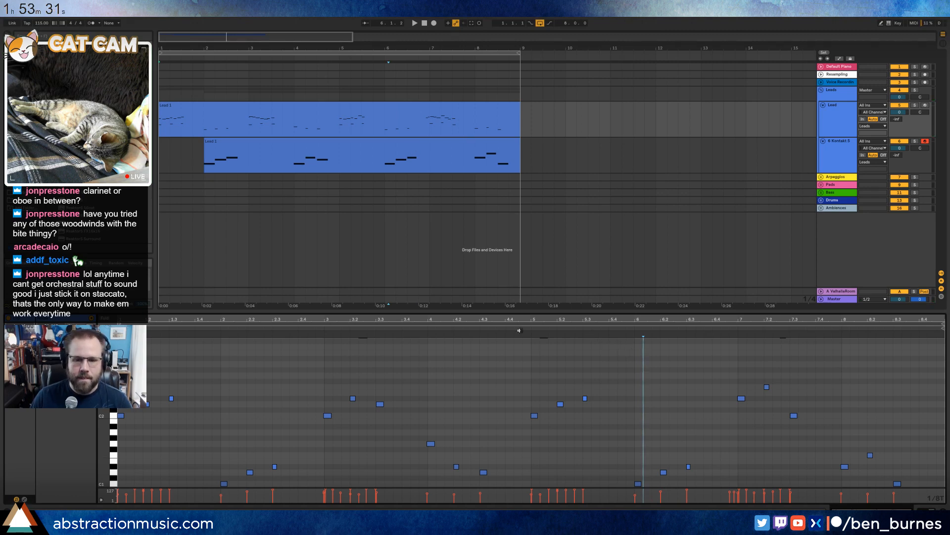
{"action": "key", "text": "space"}
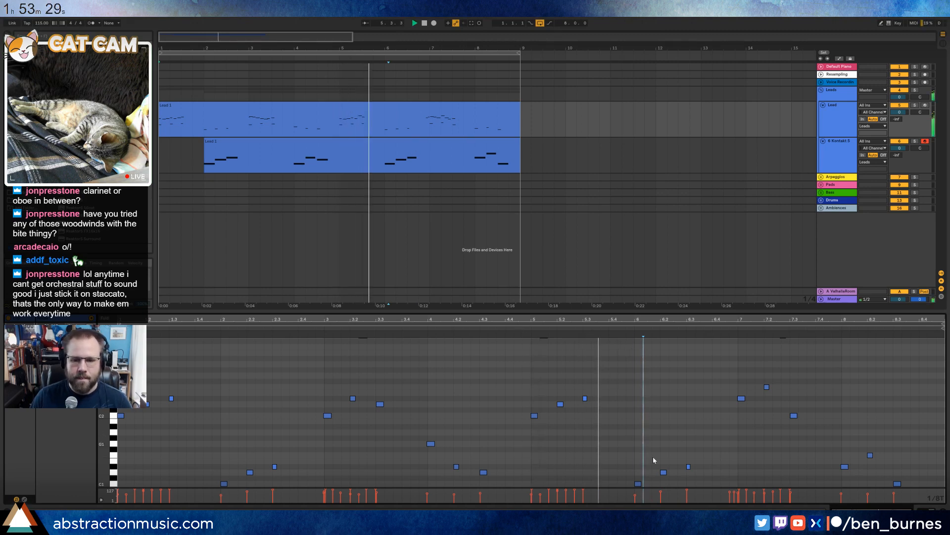
{"action": "key", "text": "space"}
Raise bar 6's three low Lead notes one octave, lowering the second and third to form a descending C2, A#1, G#1 line.
{"action": "left_click_drag", "start_coordinate": [632, 440], "coordinate": [704, 494]}
{"action": "key", "text": "shift+Up"}
{"action": "left_click_drag", "start_coordinate": [656, 381], "coordinate": [693, 431]}
{"action": "key", "text": "Down"}
{"action": "key", "text": "Down"}
{"action": "key", "text": "Down"}
{"action": "key", "text": "Down"}
{"action": "key", "text": "Down"}
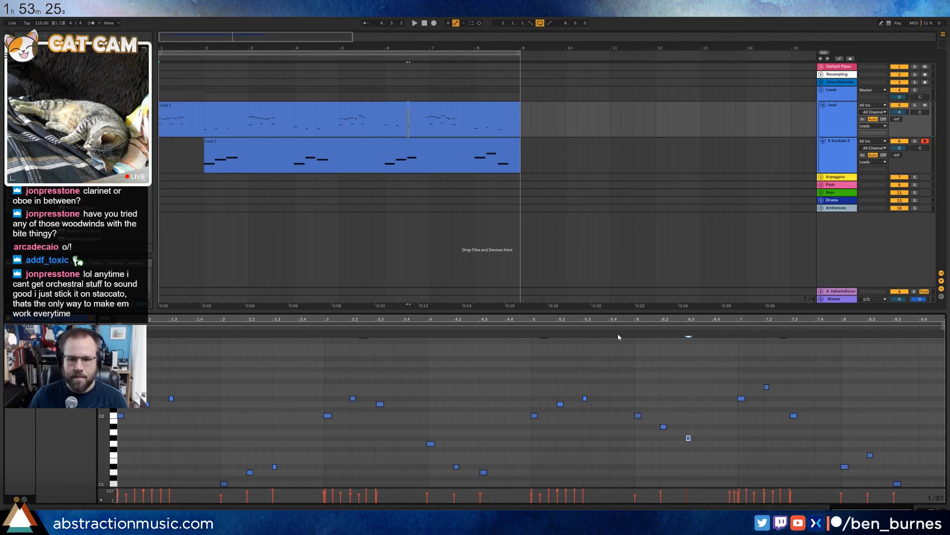
{"action": "left_click", "coordinate": [615, 331]}
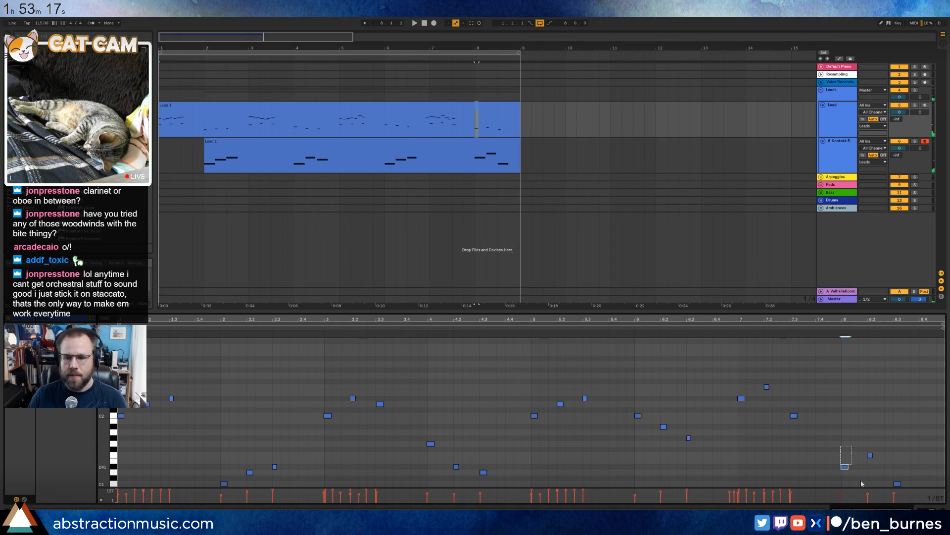
Raise the first low Lead note at bar 8 to A#1 and play the ending.
{"action": "left_click_drag", "start_coordinate": [845, 466], "coordinate": [845, 455]}
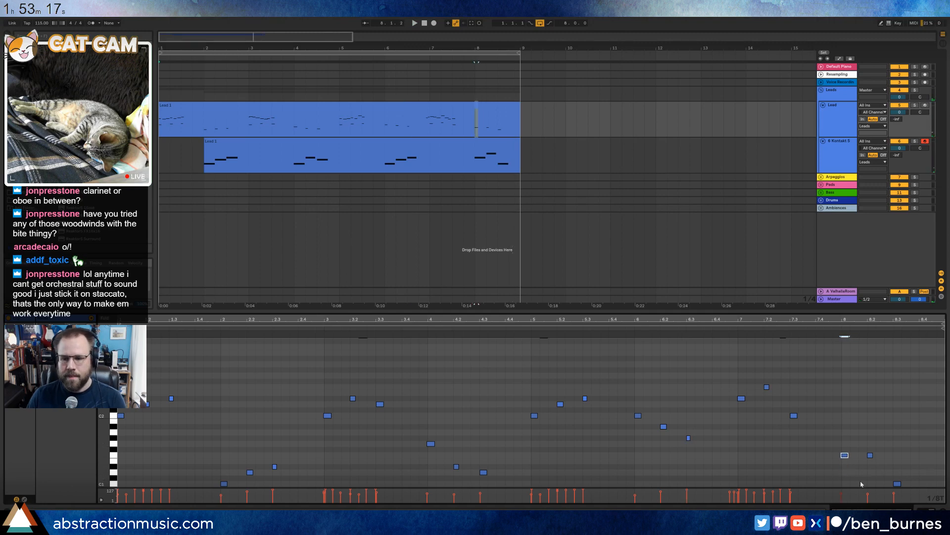
{"action": "left_click", "coordinate": [833, 331]}
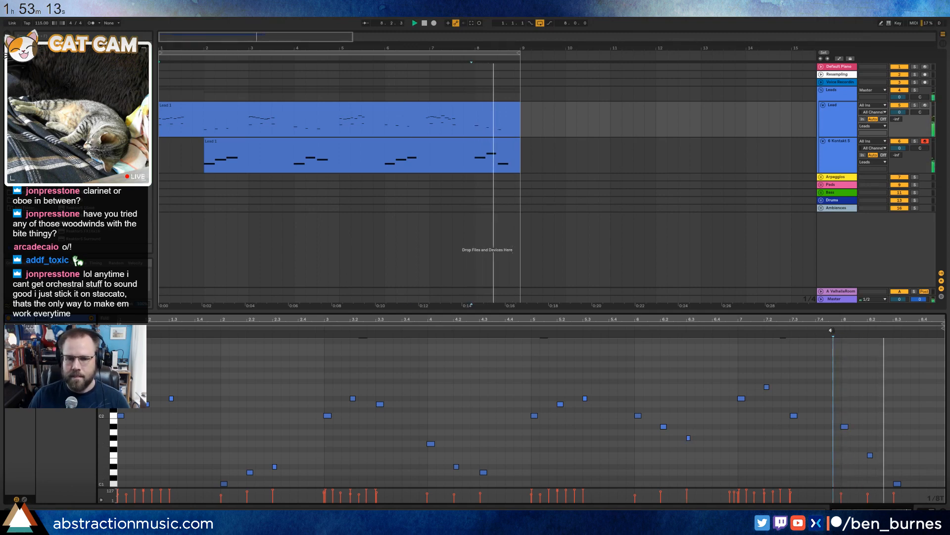
{"action": "key", "text": "space"}
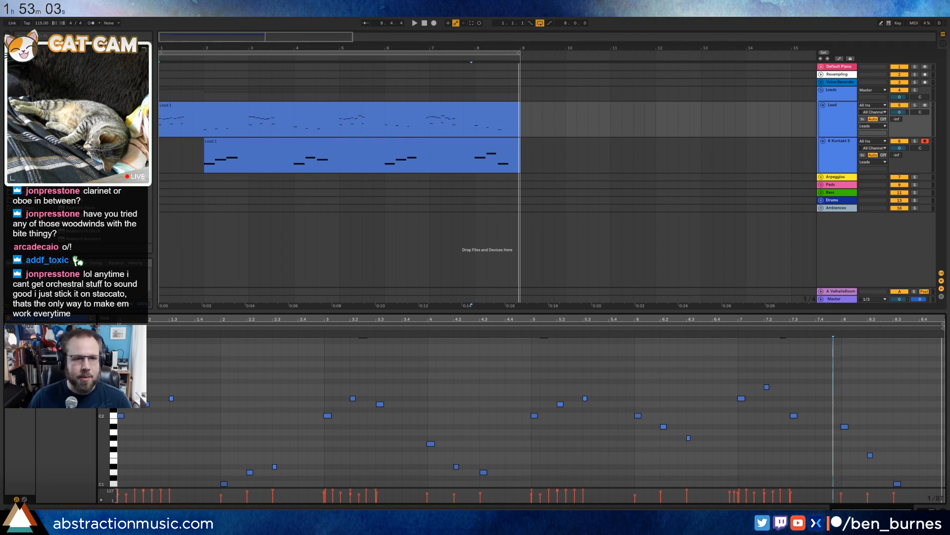
{"action": "left_click_drag", "start_coordinate": [230, 34], "coordinate": [254, 33]}
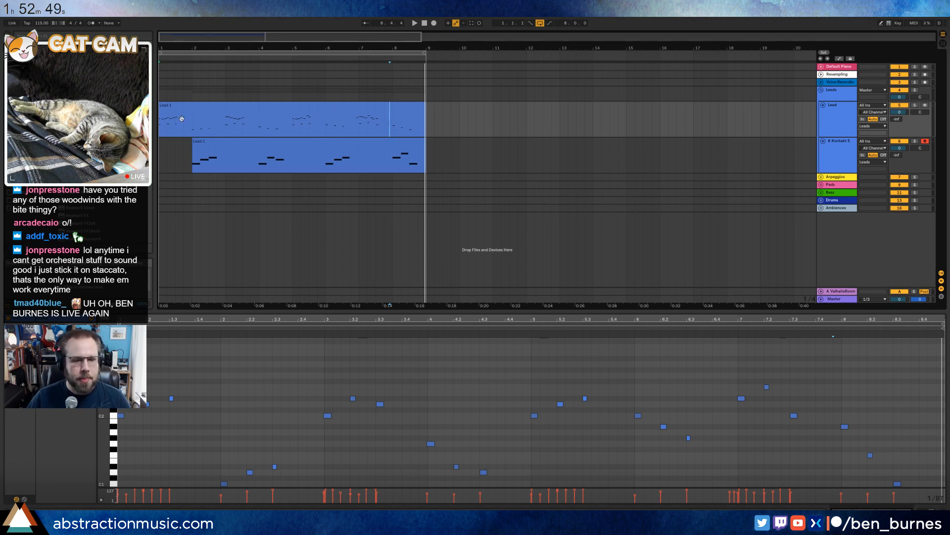
{"action": "left_click", "coordinate": [214, 394]}
{"action": "key", "text": "ctrl+shift+s"}
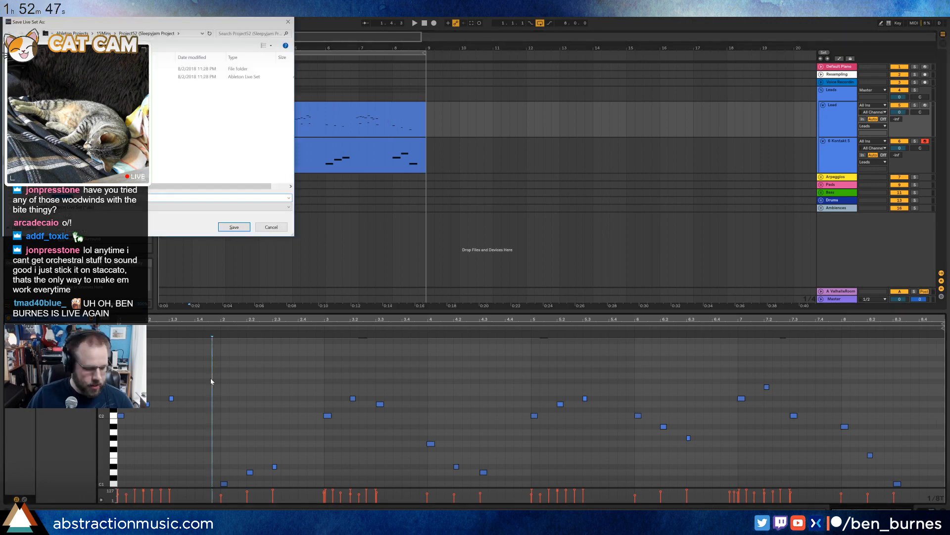
{"action": "key", "text": "Escape"}
Open the ValhallaRoom reverb on return track A and set its reverb mode to Medium Room.
{"action": "left_click", "coordinate": [201, 122]}
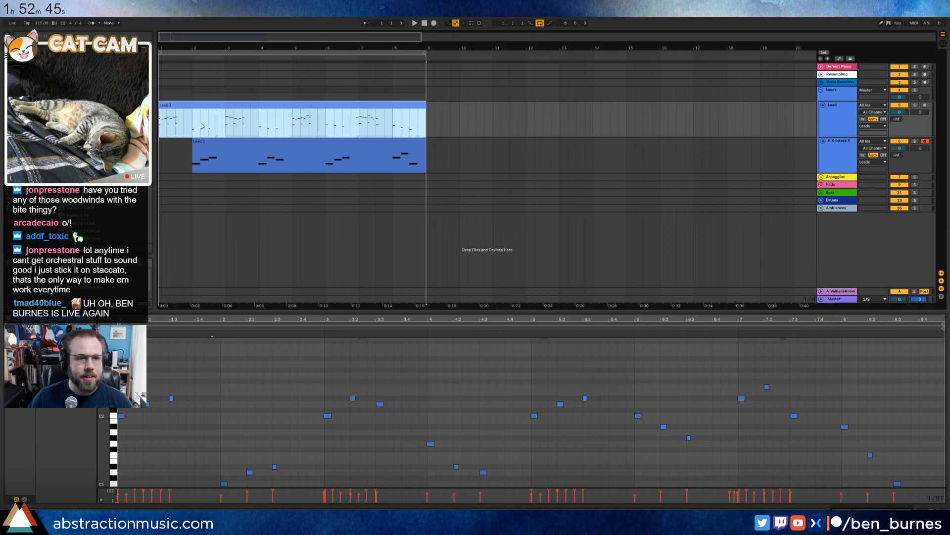
{"action": "key", "text": "space"}
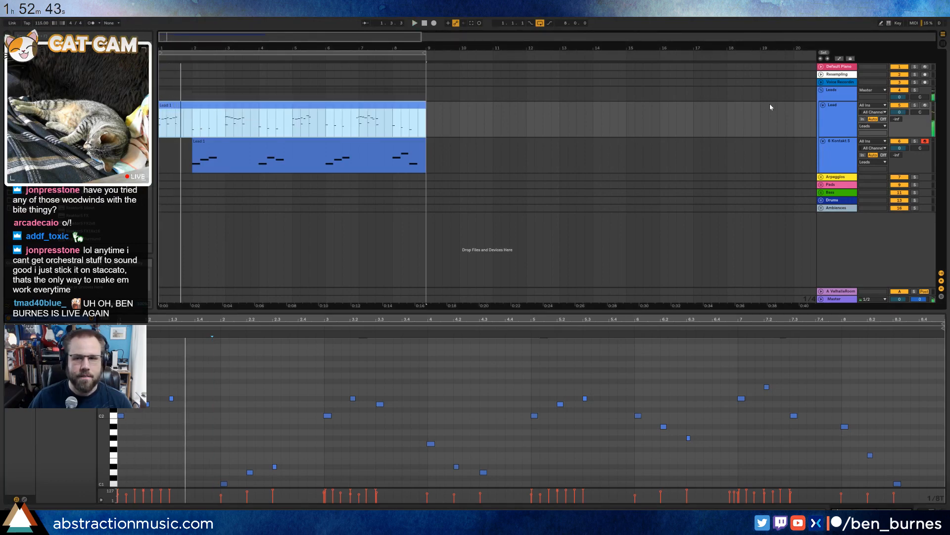
{"action": "left_click", "coordinate": [843, 291]}
{"action": "left_click", "coordinate": [26, 430]}
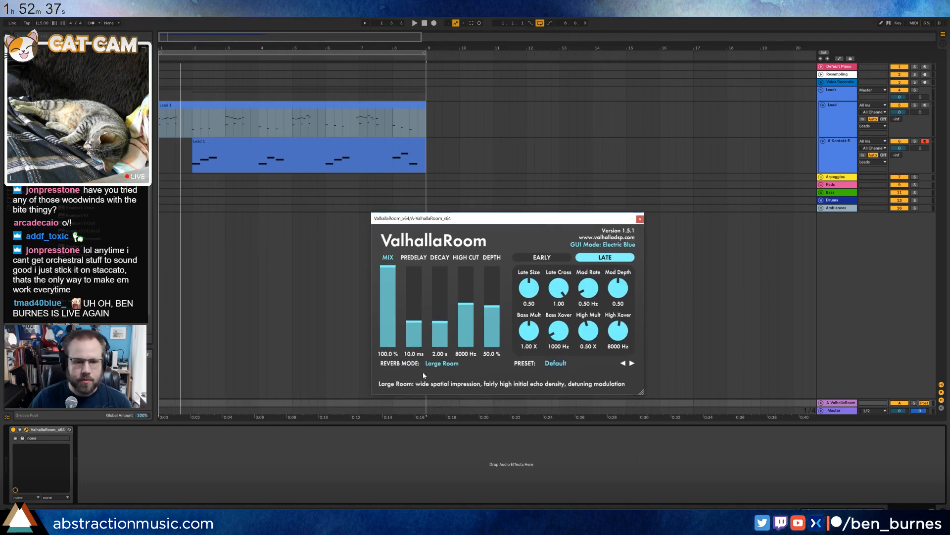
{"action": "left_click", "coordinate": [442, 364]}
{"action": "left_click", "coordinate": [464, 382]}
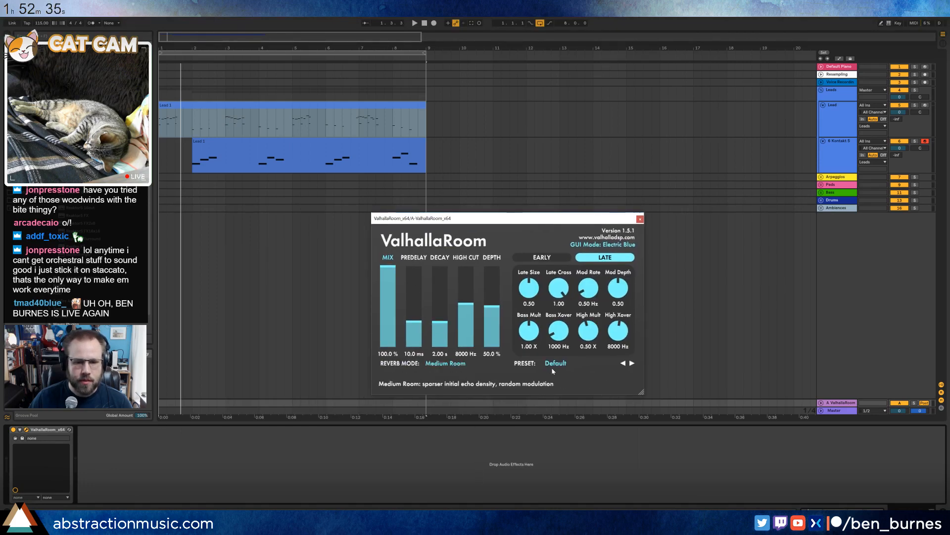
{"action": "left_click", "coordinate": [561, 366]}
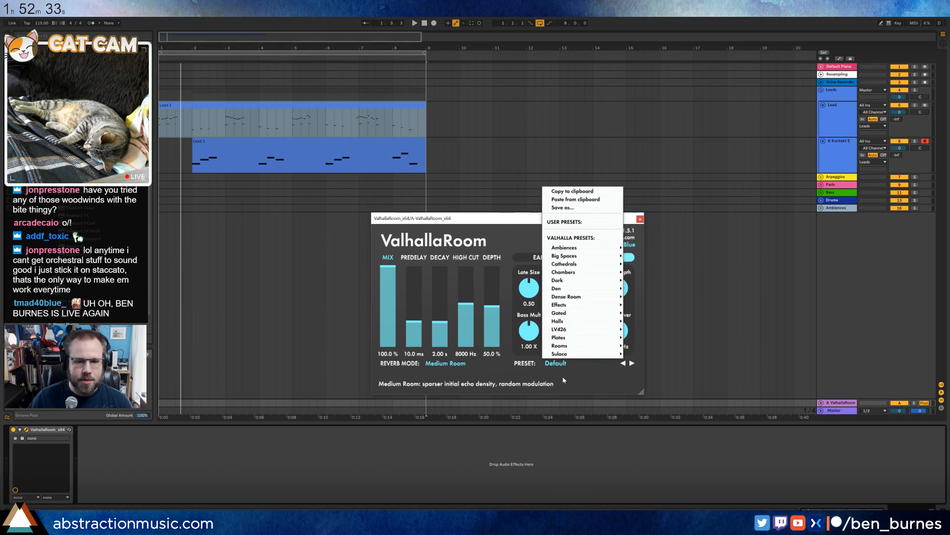
{"action": "left_click", "coordinate": [563, 377]}
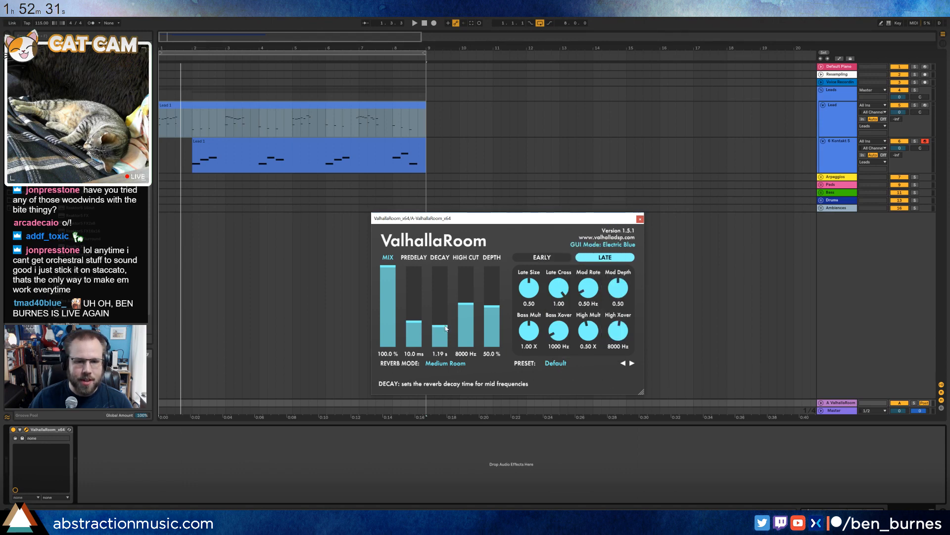
Set the reverb's predelay to 15.1 ms, decay 1.81 s, high cut 7650 Hz, depth 58.1%, late size 0.43, late cross 0.86, mod rate 1.31 Hz.
{"action": "left_click_drag", "start_coordinate": [441, 324], "coordinate": [441, 326]}
{"action": "left_click_drag", "start_coordinate": [493, 307], "coordinate": [532, 284]}
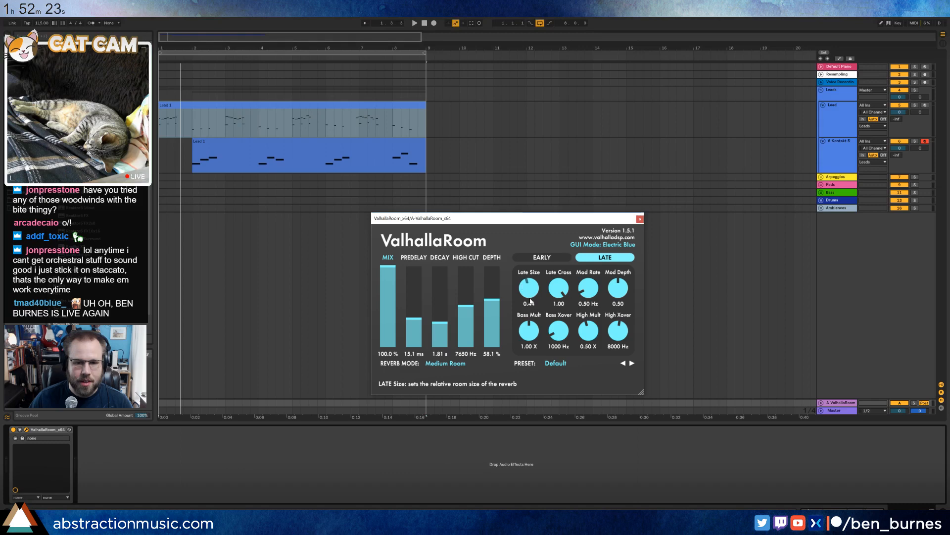
{"action": "left_click_drag", "start_coordinate": [559, 288], "coordinate": [578, 275]}
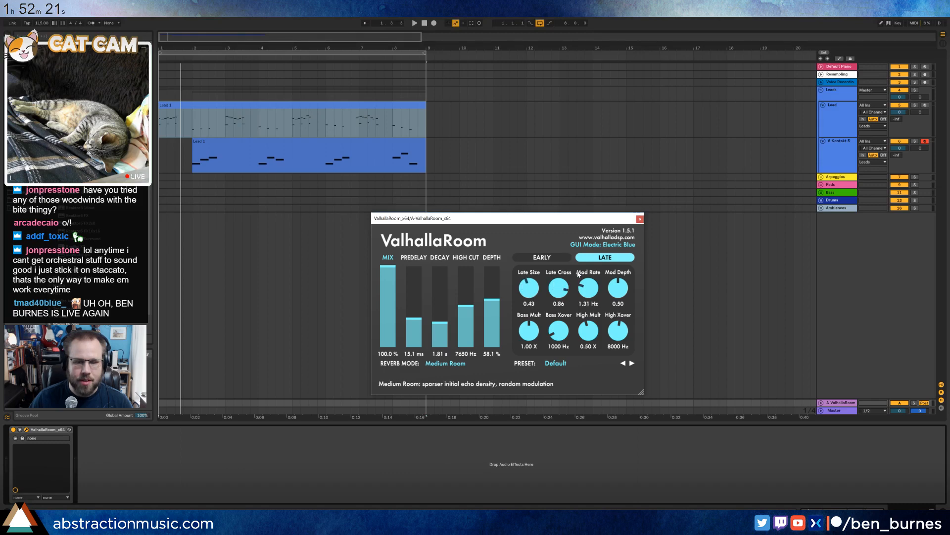
{"action": "key", "text": "space"}
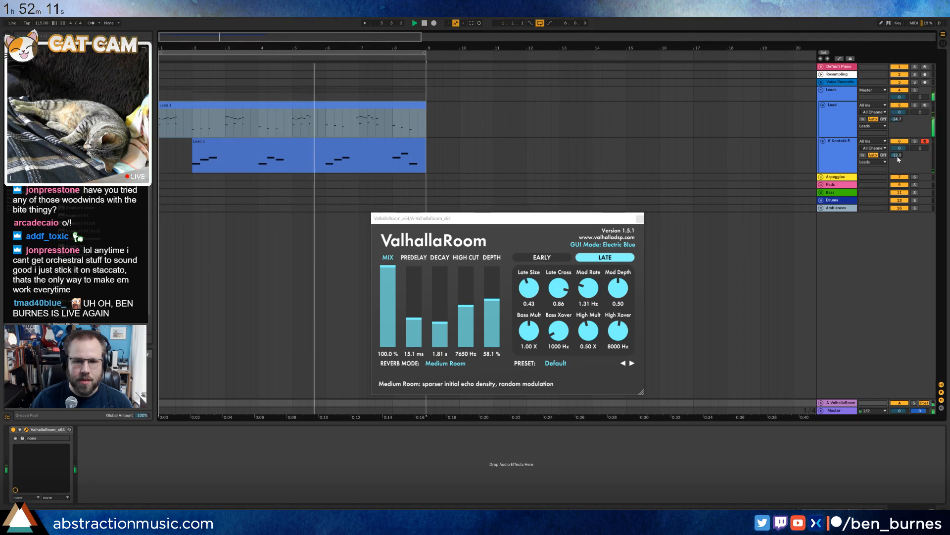
Lengthen the last note of each of the four clarinet phrases in the Kontakt clip by about a third.
{"action": "double_click", "coordinate": [323, 158]}
{"action": "left_click", "coordinate": [286, 371]}
{"action": "left_click_drag", "start_coordinate": [189, 407], "coordinate": [226, 429]}
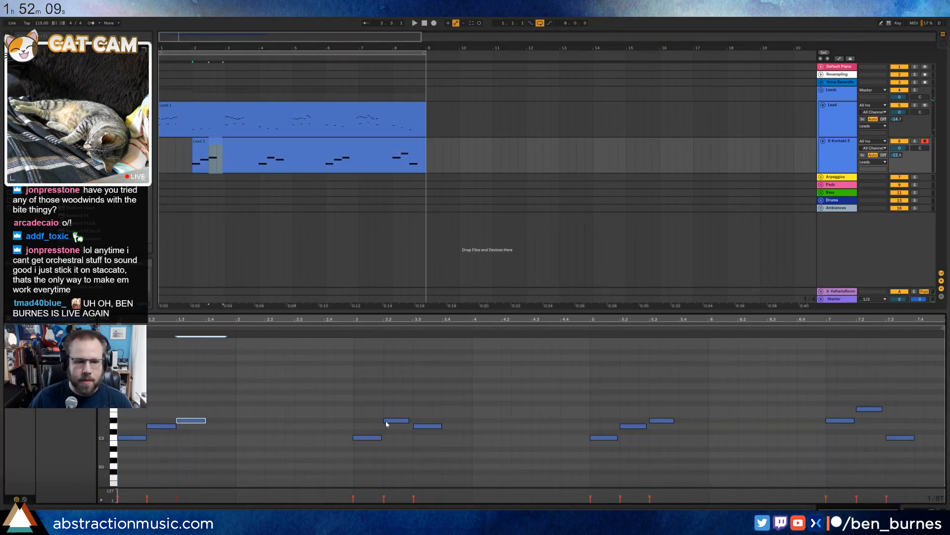
{"action": "left_click", "coordinate": [428, 425], "text": "shift"}
{"action": "left_click", "coordinate": [662, 420], "text": "shift"}
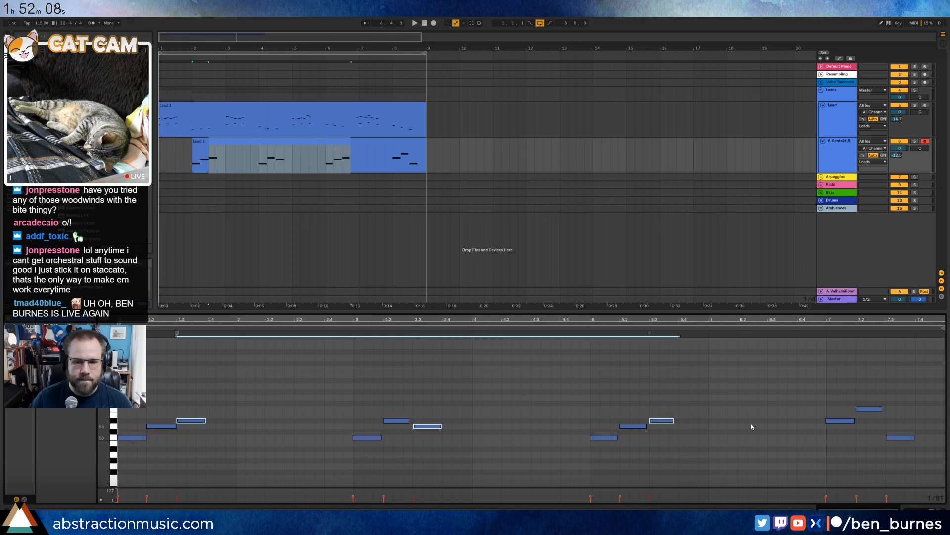
{"action": "left_click", "coordinate": [906, 439], "text": "shift"}
{"action": "left_click_drag", "start_coordinate": [914, 437], "coordinate": [935, 438]}
{"action": "key", "text": "space"}
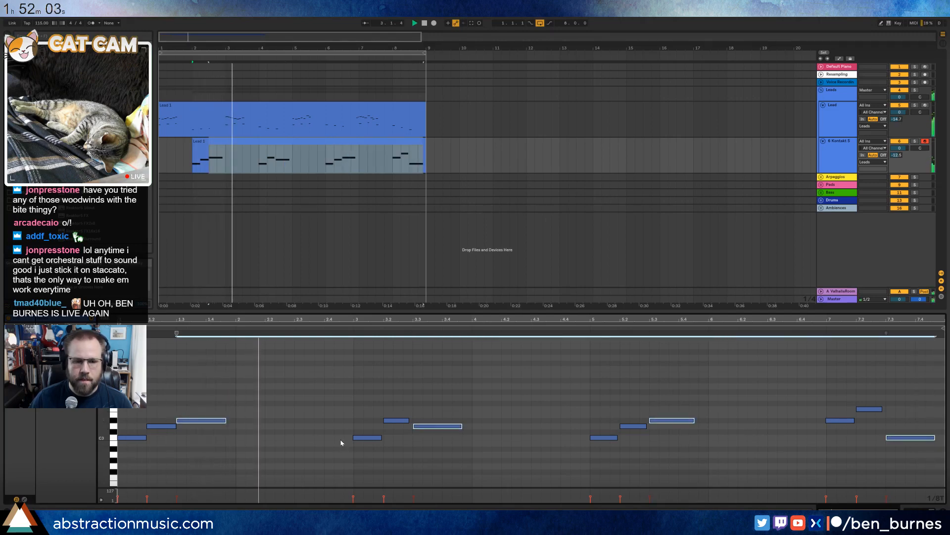
{"action": "left_click_drag", "start_coordinate": [226, 420], "coordinate": [215, 420]}
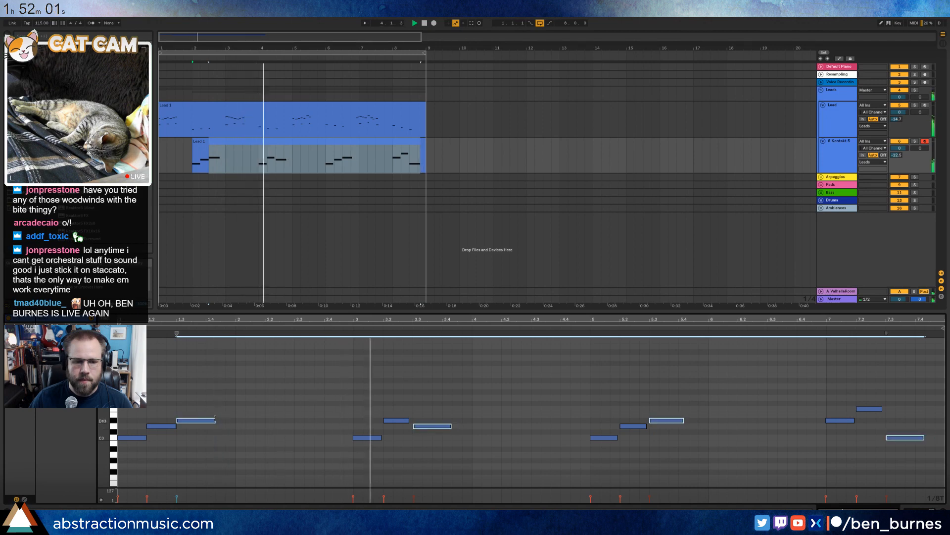
{"action": "left_click", "coordinate": [248, 414]}
{"action": "key", "text": "shift+Tab"}
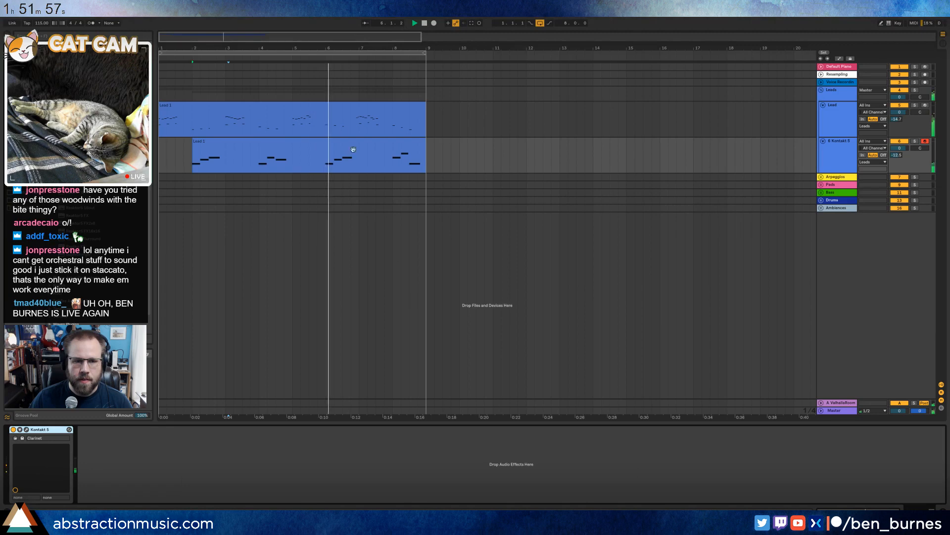
Add two short notes to the Lead clip leading into bar 7, G1 at 6.4 and D#1 just before the bar line.
{"action": "left_click", "coordinate": [357, 105]}
{"action": "key", "text": "space"}
{"action": "double_click", "coordinate": [361, 106]}
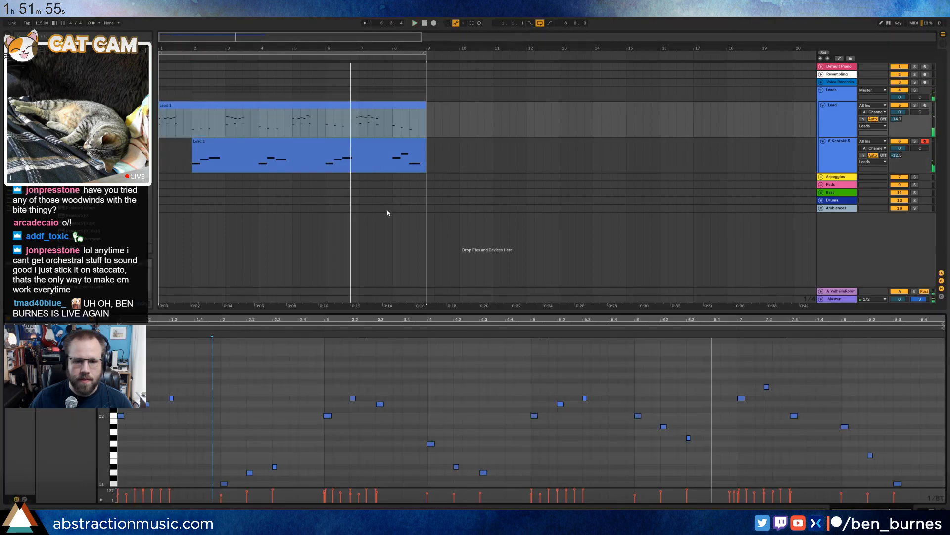
{"action": "left_click", "coordinate": [636, 435]}
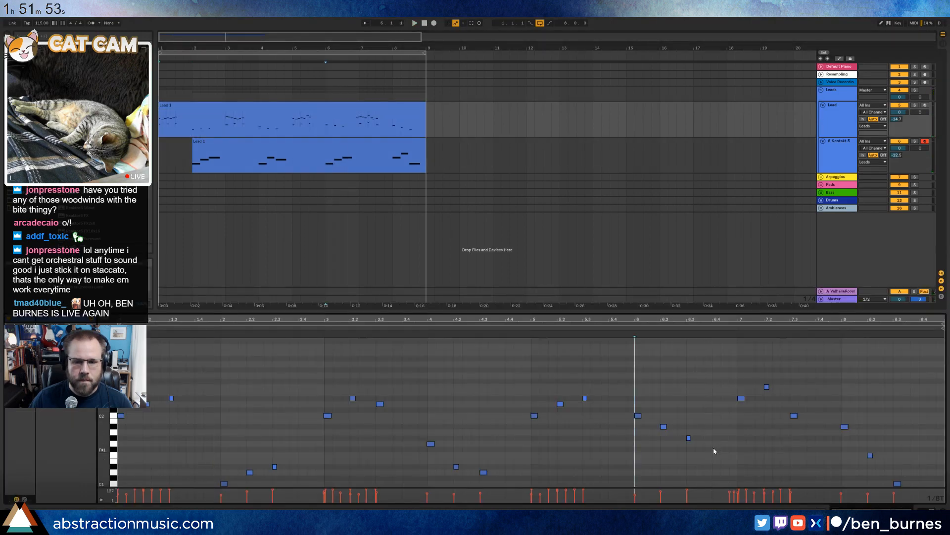
{"action": "double_click", "coordinate": [715, 444]}
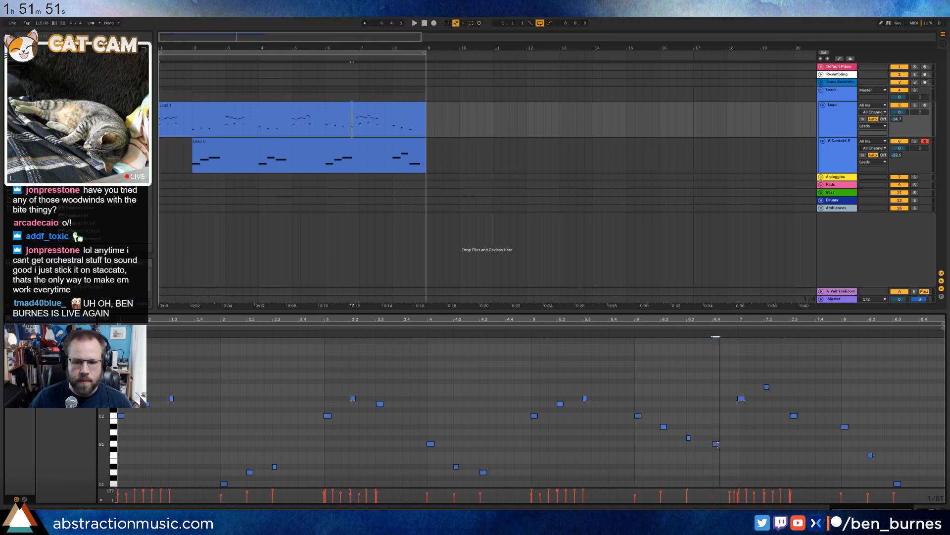
{"action": "left_click_drag", "start_coordinate": [719, 445], "coordinate": [717, 445]}
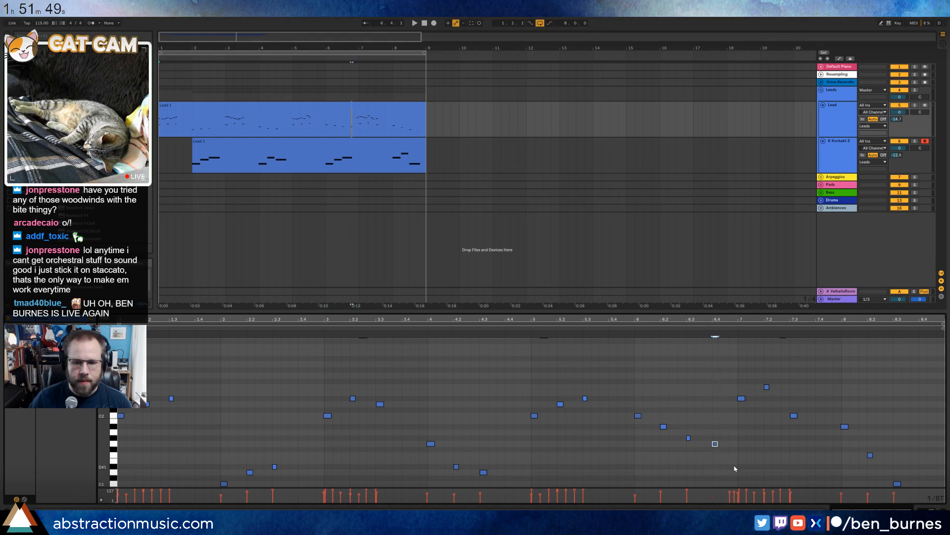
{"action": "double_click", "coordinate": [732, 467]}
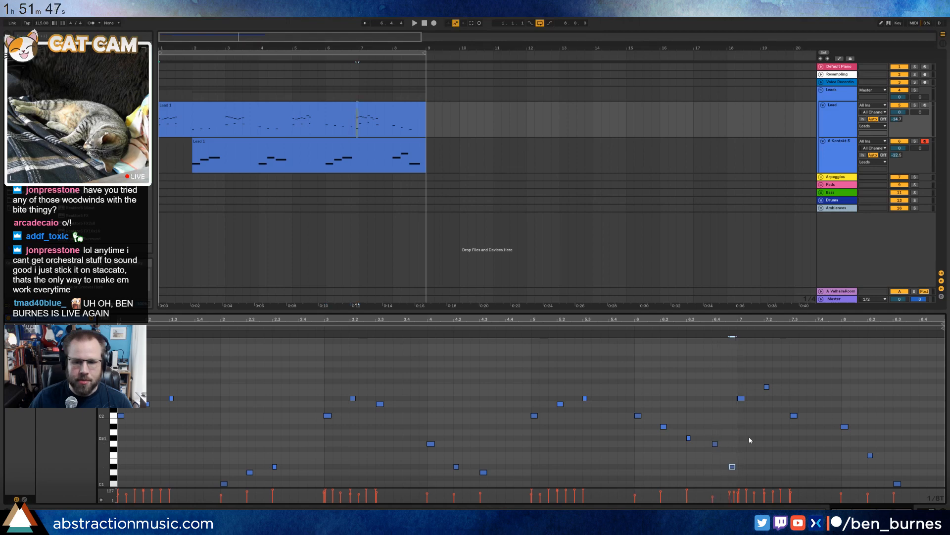
{"action": "scroll", "coordinate": [757, 440], "scroll_direction": "up", "scroll_amount": 1}
{"action": "key", "text": "space"}
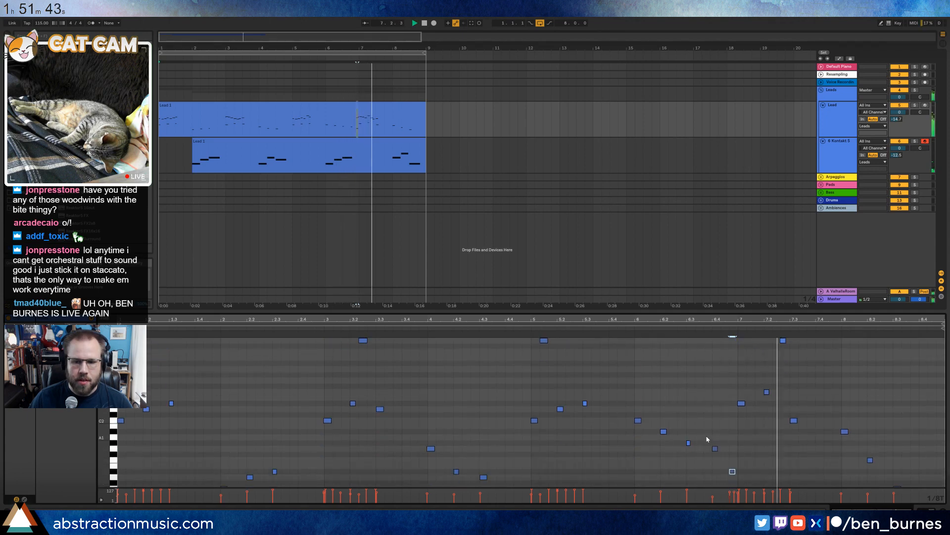
Adjust the velocities of the two added Lead notes leading into bar 7 while the passage plays.
{"action": "left_click_drag", "start_coordinate": [707, 436], "coordinate": [741, 481]}
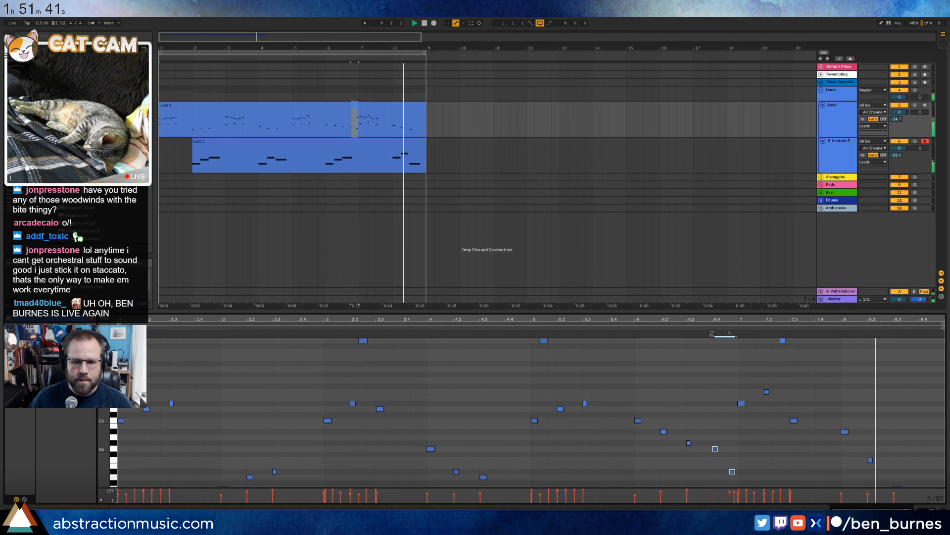
{"action": "left_click", "coordinate": [721, 445]}
{"action": "key", "text": "space"}
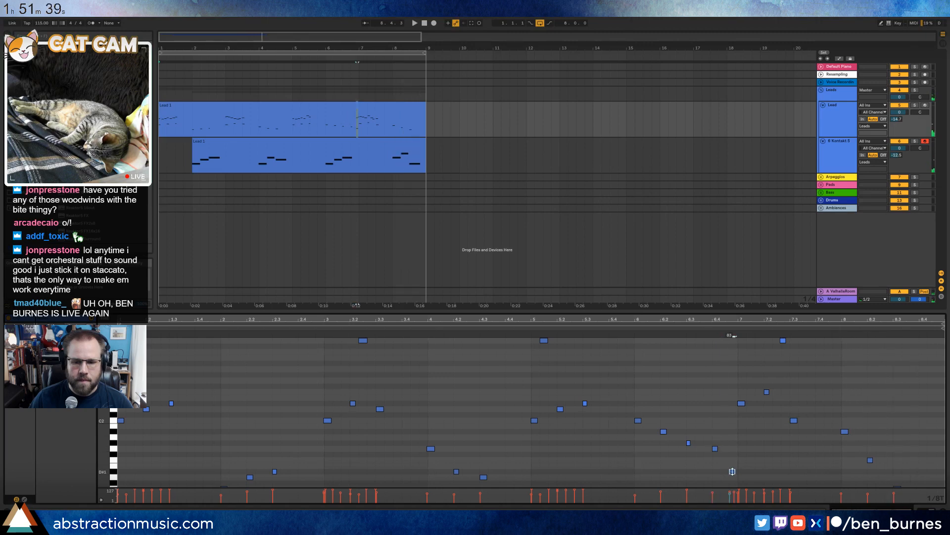
Add a short F1 note to the Lead clip just before bar 8 and play the phrase.
{"action": "left_click", "coordinate": [789, 421]}
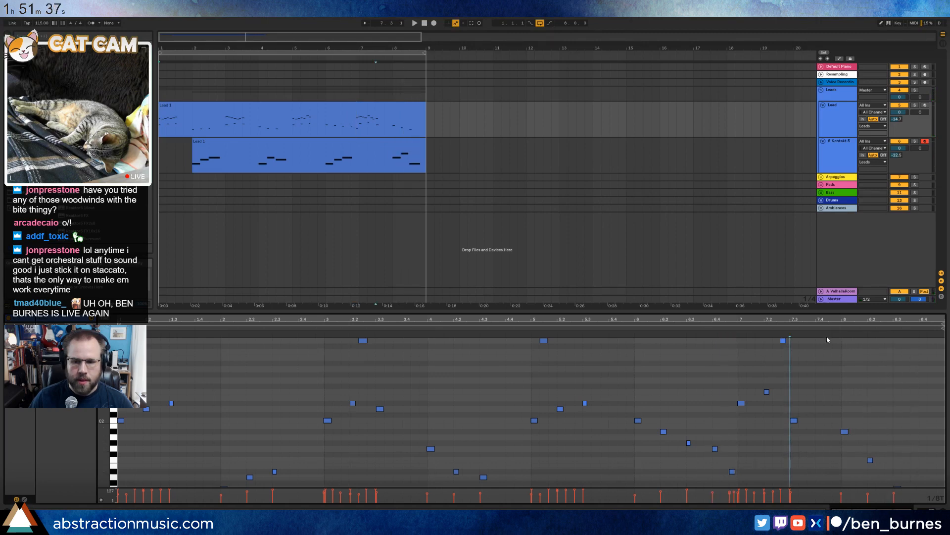
{"action": "scroll", "coordinate": [898, 402], "scroll_direction": "down", "scroll_amount": 3}
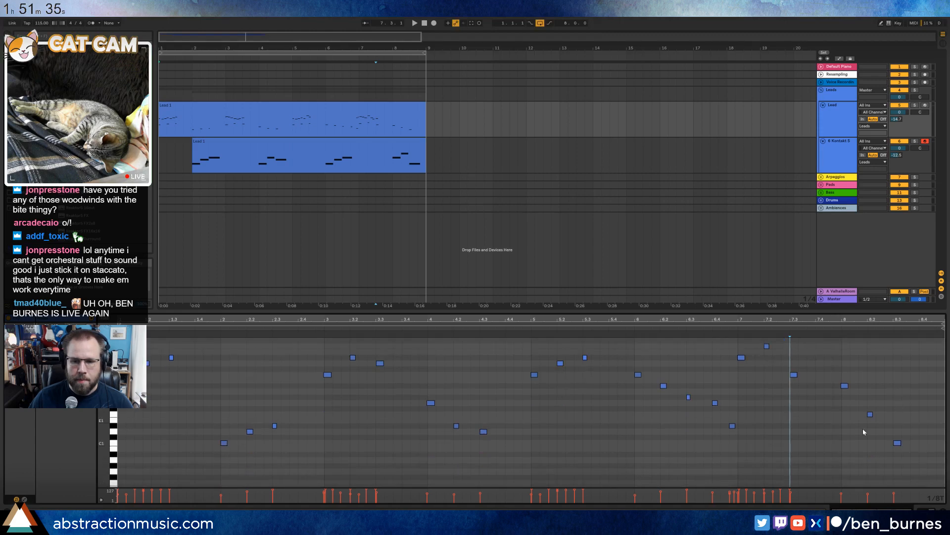
{"action": "double_click", "coordinate": [837, 414]}
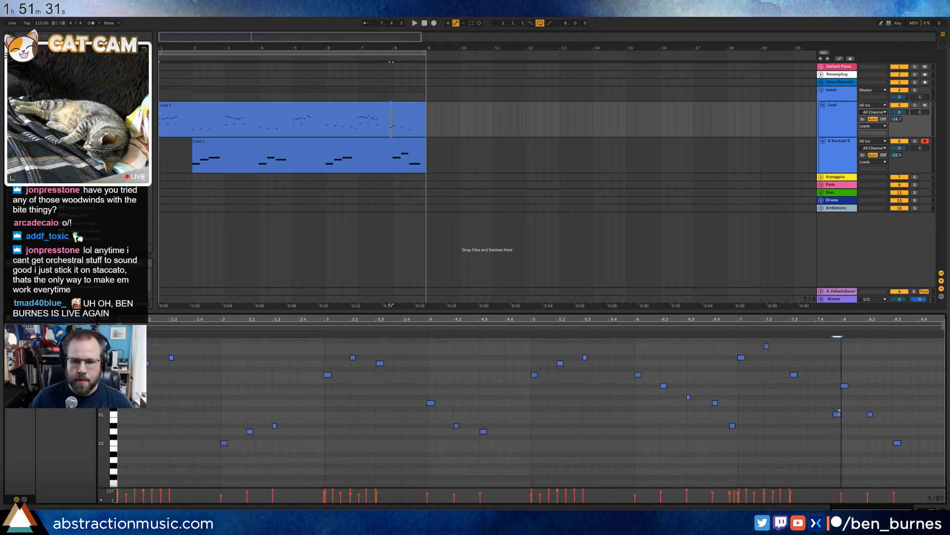
{"action": "left_click", "coordinate": [629, 327]}
{"action": "left_click", "coordinate": [687, 377]}
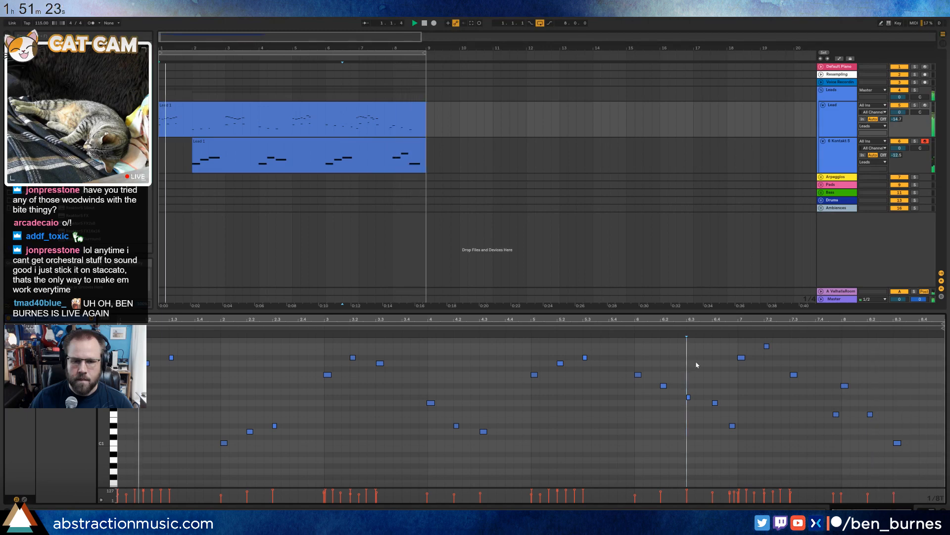
{"action": "key", "text": "space"}
Extend the arrangement loop to bar 10 and place a copy of the Lead clip starting at bar 10.
{"action": "left_click_drag", "start_coordinate": [425, 54], "coordinate": [459, 54]}
{"action": "left_click", "coordinate": [425, 115]}
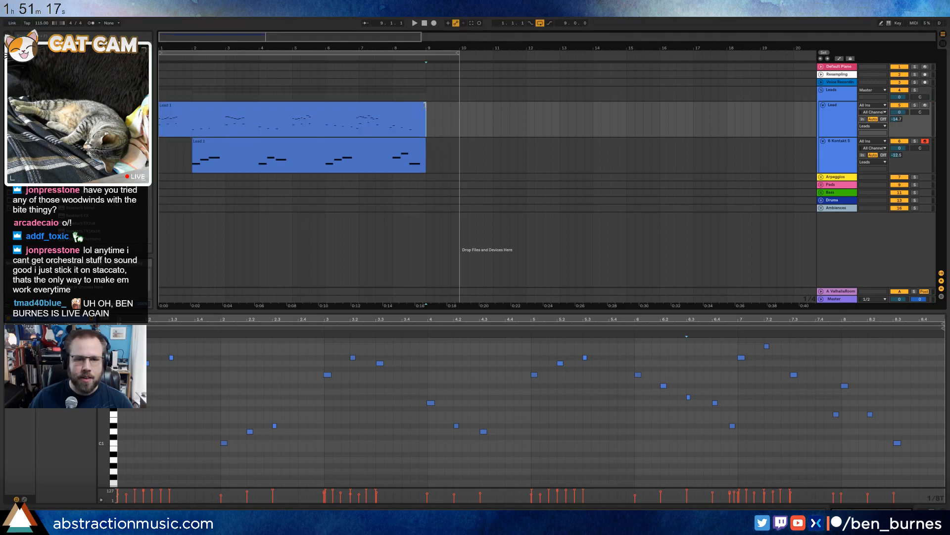
{"action": "mouse_move", "coordinate": [424, 105]}
{"action": "left_mouse_down"}
{"action": "mouse_move", "coordinate": [469, 106]}
{"action": "mouse_move", "coordinate": [428, 106]}
{"action": "left_mouse_up"}
{"action": "left_click", "coordinate": [433, 110]}
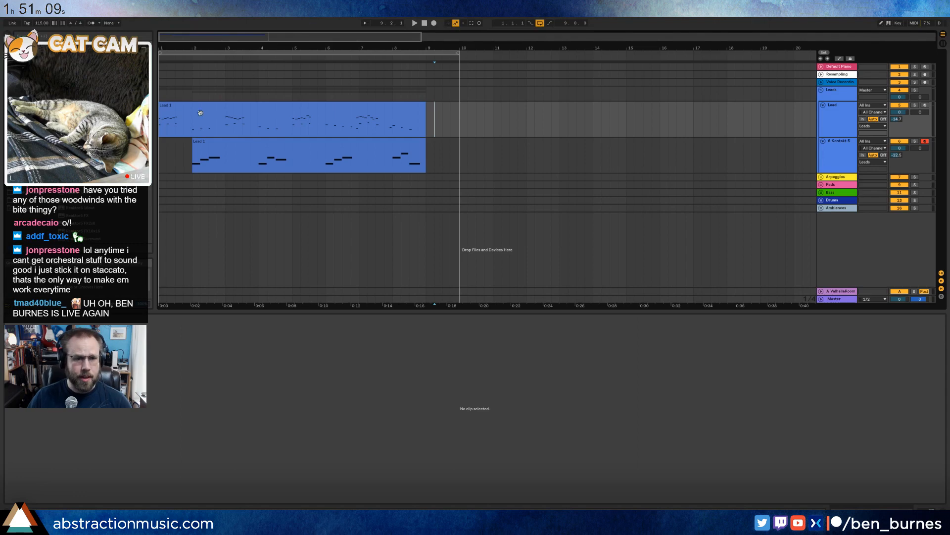
{"action": "left_click_drag", "start_coordinate": [196, 104], "coordinate": [499, 106]}
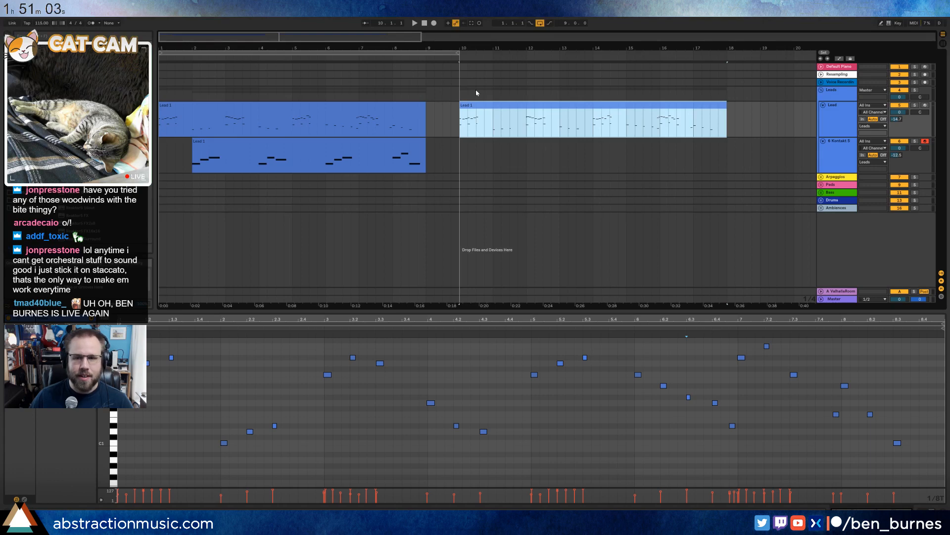
Unfold the Drums group and its Drum Rack track, and search the browser for "gui".
{"action": "double_click", "coordinate": [836, 197]}
{"action": "left_click", "coordinate": [835, 218]}
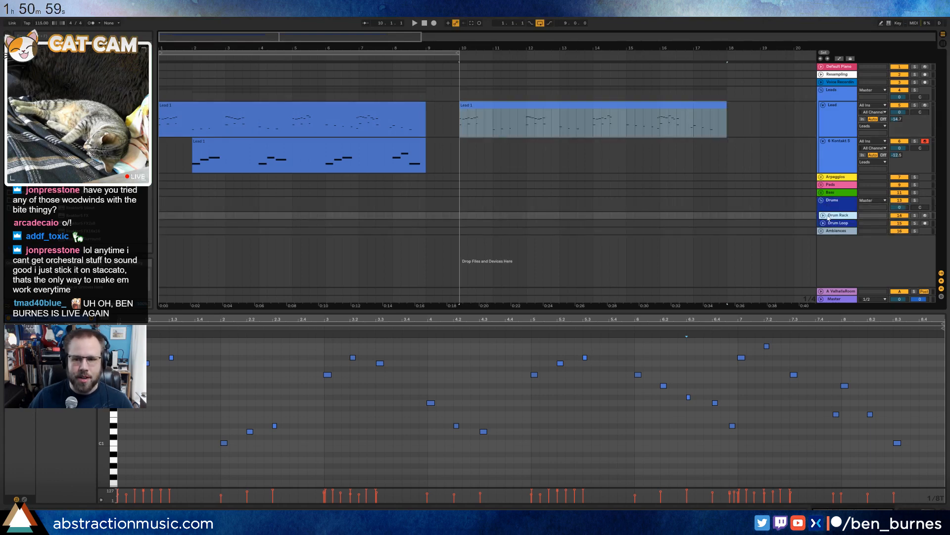
{"action": "left_click", "coordinate": [824, 216]}
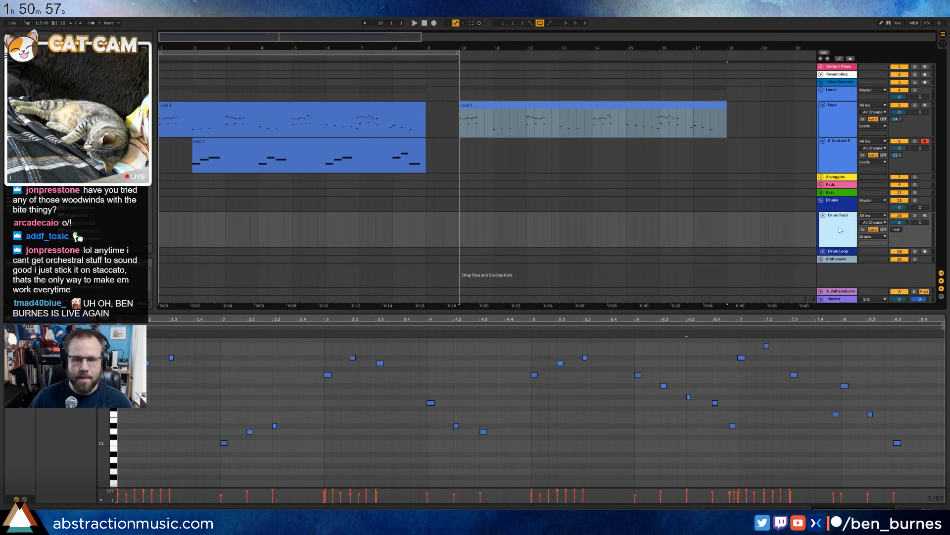
{"action": "key", "text": "ctrl+f"}
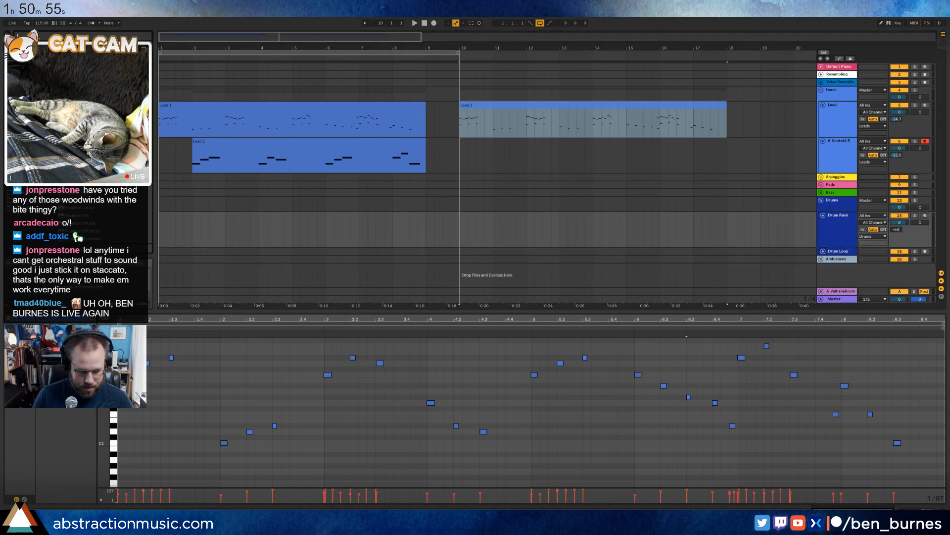
{"action": "type", "text": "gui"}
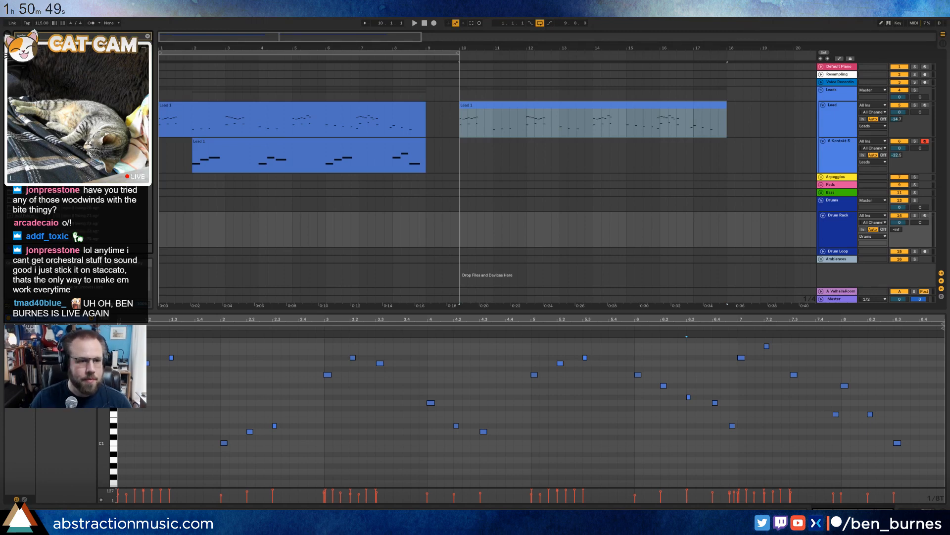
{"action": "left_click_drag", "start_coordinate": [79, 216], "coordinate": [104, 280]}
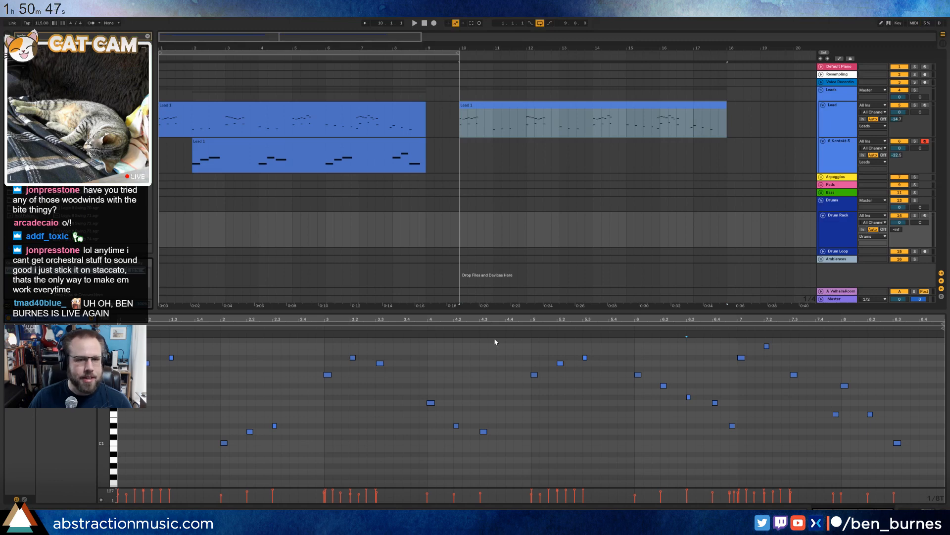
Create an empty one-bar MIDI clip at bar 10 on the Drum Rack track.
{"action": "left_click", "coordinate": [464, 218]}
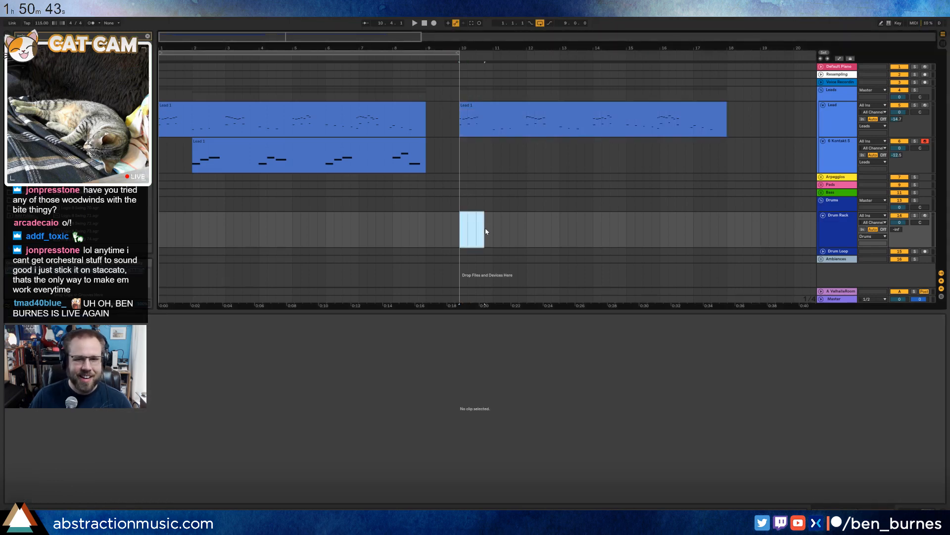
{"action": "left_click_drag", "start_coordinate": [485, 229], "coordinate": [489, 229]}
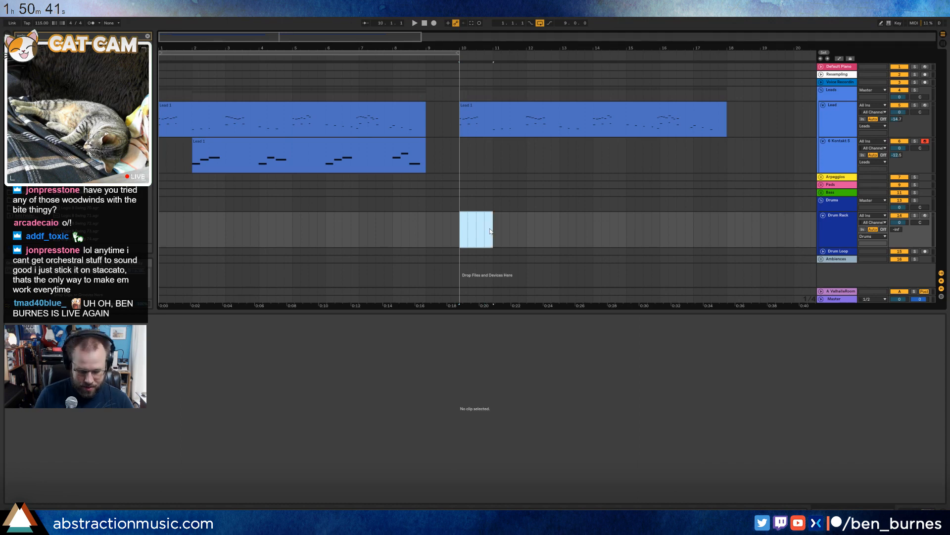
{"action": "key", "text": "ctrl+shift+m"}
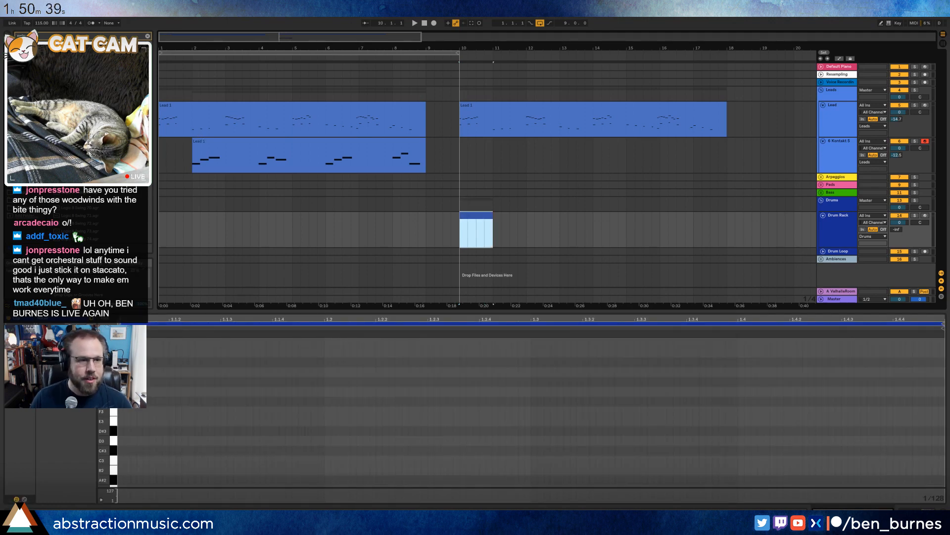
Find a closed hi-hat sample in the browser, load it onto the Drum Rack's E1 pad and show its sampler settings.
{"action": "key", "text": "ctrl+f"}
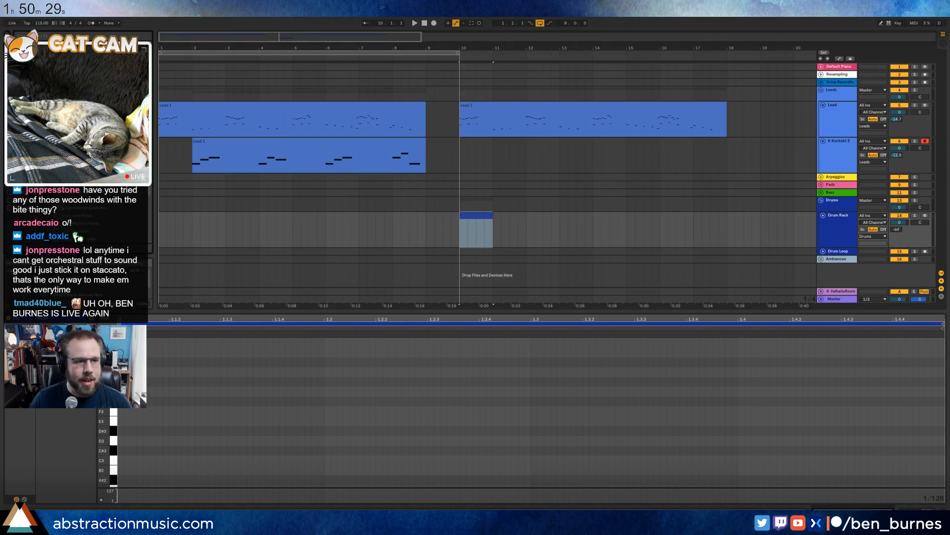
{"action": "left_click", "coordinate": [74, 200]}
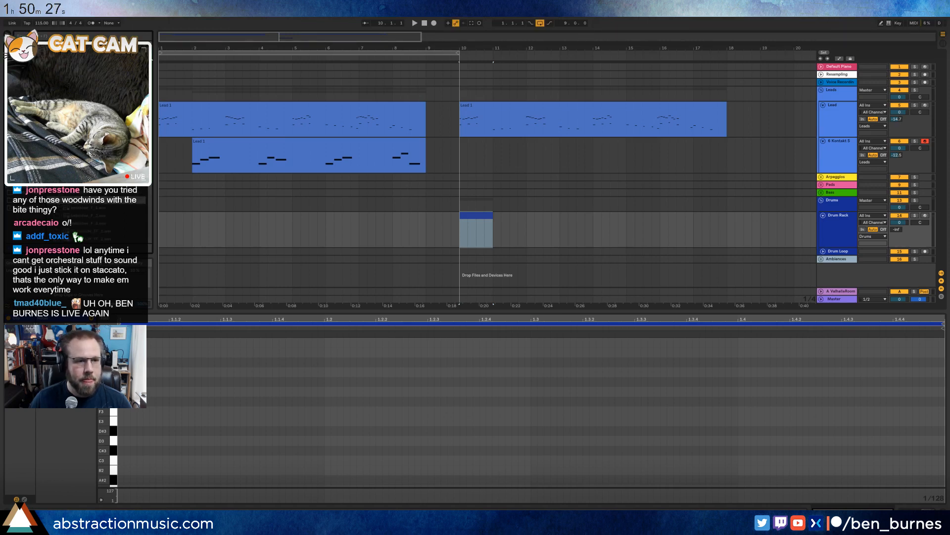
{"action": "scroll", "coordinate": [75, 218], "scroll_direction": "down", "scroll_amount": 3}
{"action": "mouse_move", "coordinate": [148, 99]}
{"action": "left_mouse_down"}
{"action": "mouse_move", "coordinate": [148, 87]}
{"action": "mouse_move", "coordinate": [149, 111]}
{"action": "left_mouse_up"}
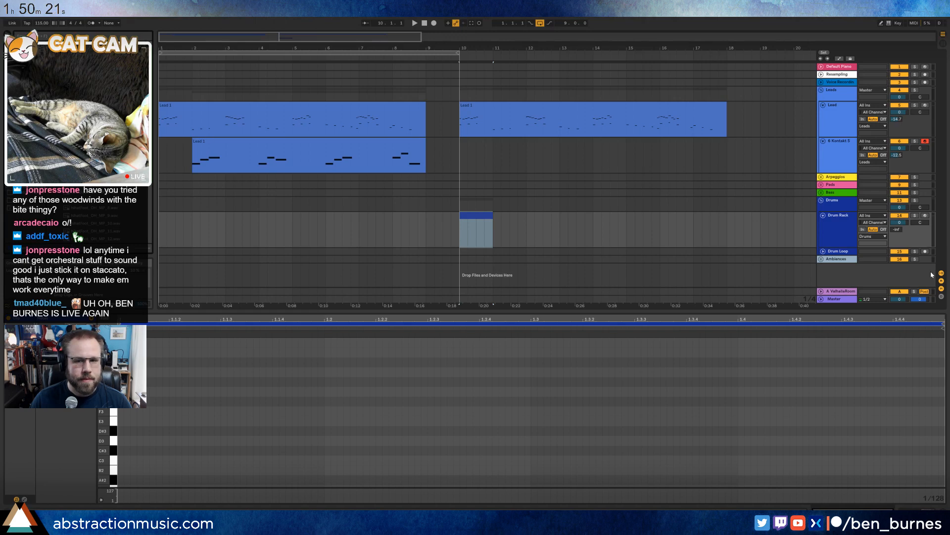
{"action": "left_click", "coordinate": [837, 221]}
{"action": "key", "text": "shift+Tab"}
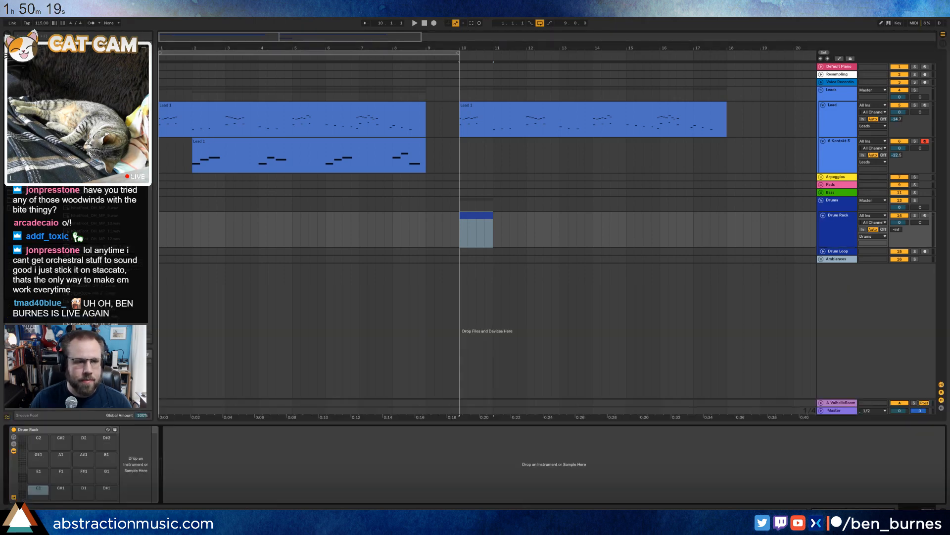
{"action": "left_click_drag", "start_coordinate": [93, 278], "coordinate": [38, 476]}
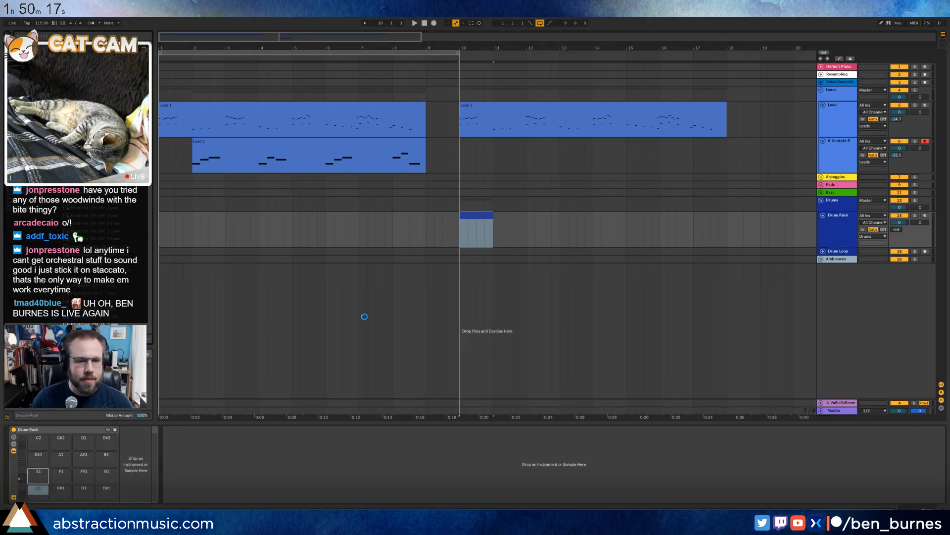
{"action": "double_click", "coordinate": [474, 215]}
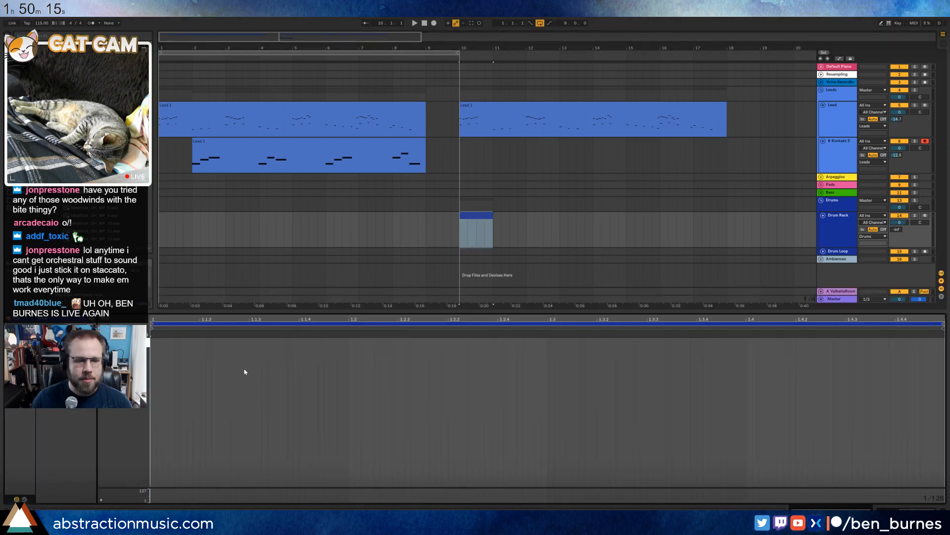
{"action": "key", "text": "shift+Tab"}
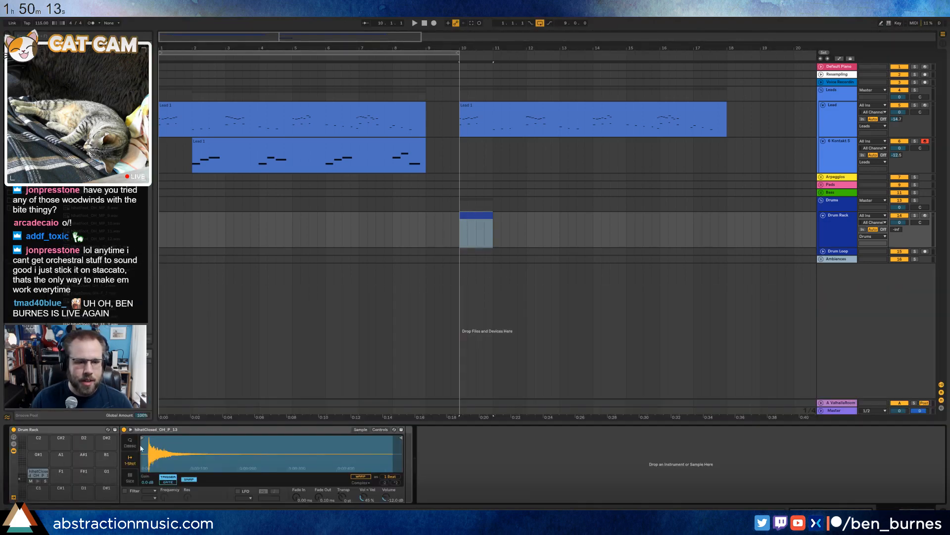
Trim the silence before the hi-hat sample's attack and set the drum clip's note grid to 1/16.
{"action": "left_click_drag", "start_coordinate": [144, 437], "coordinate": [151, 436]}
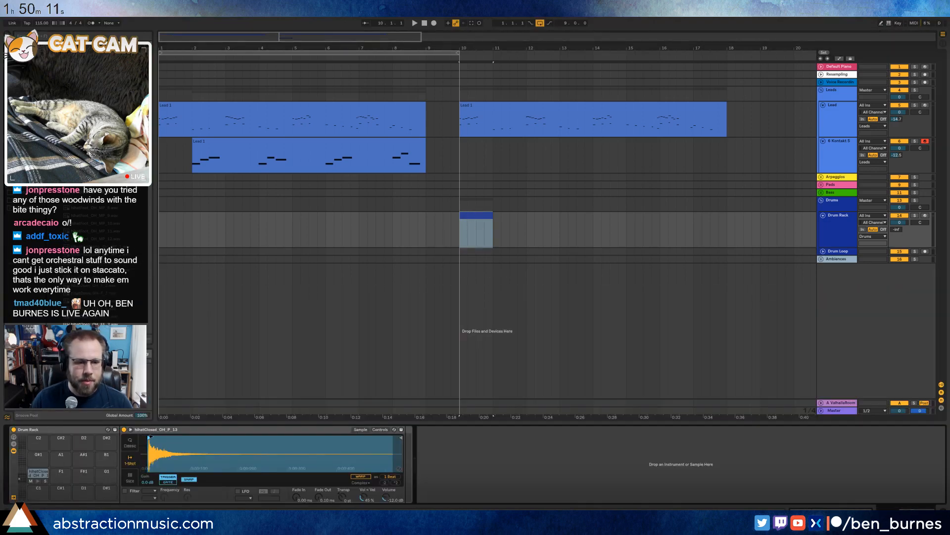
{"action": "key", "text": "shift+Tab"}
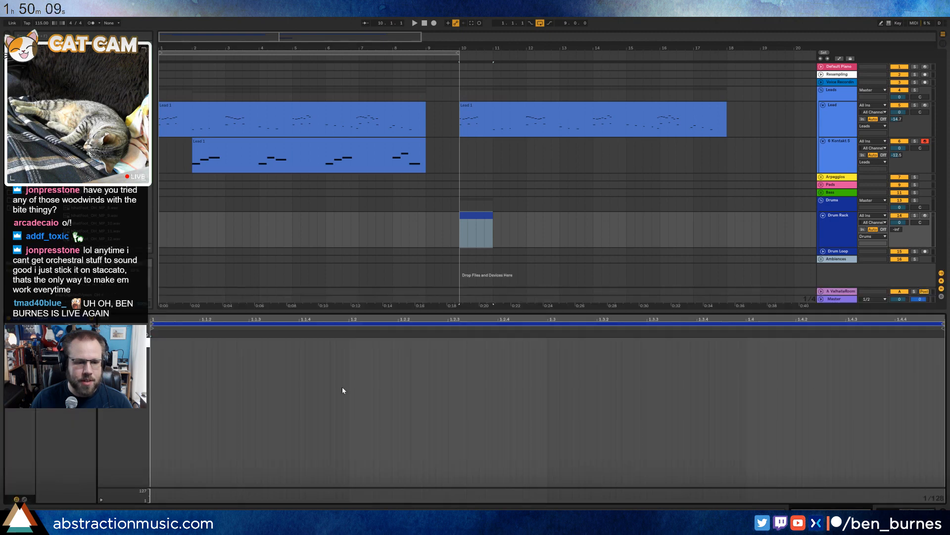
{"action": "key", "text": "ctrl+2"}
{"action": "key", "text": "ctrl+2"}
{"action": "key", "text": "ctrl+2"}
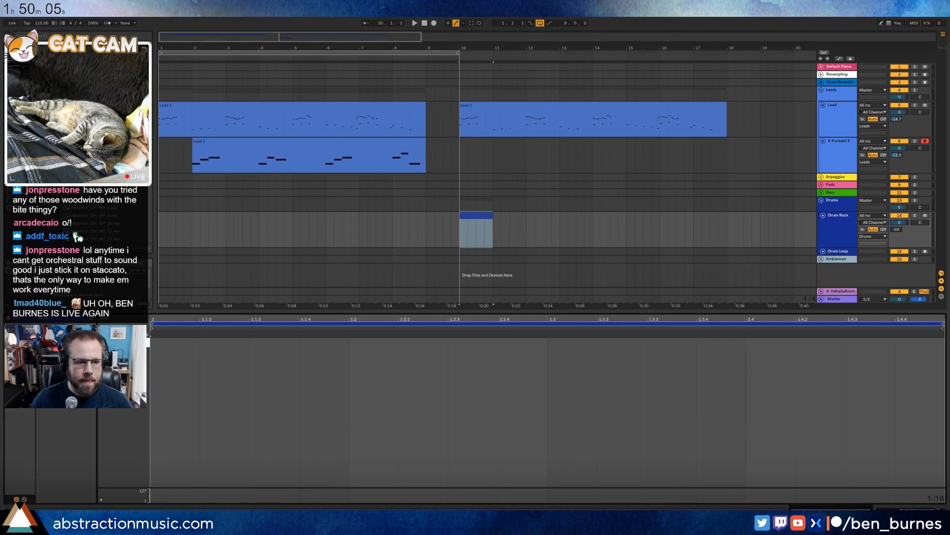
Fill the one-bar drum clip with closed hi-hat notes on every eighth note.
{"action": "double_click", "coordinate": [163, 343]}
{"action": "double_click", "coordinate": [270, 343]}
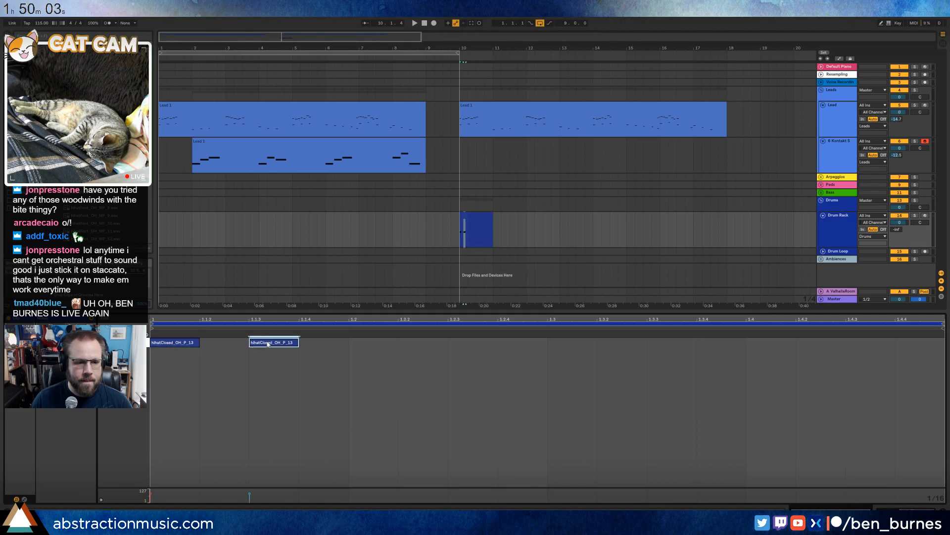
{"action": "key", "text": "space"}
{"action": "left_click_drag", "start_coordinate": [348, 341], "coordinate": [169, 344]}
{"action": "key", "text": "ctrl+d"}
{"action": "key", "text": "ctrl+d"}
{"action": "key", "text": "ctrl+d"}
{"action": "left_click", "coordinate": [272, 350]}
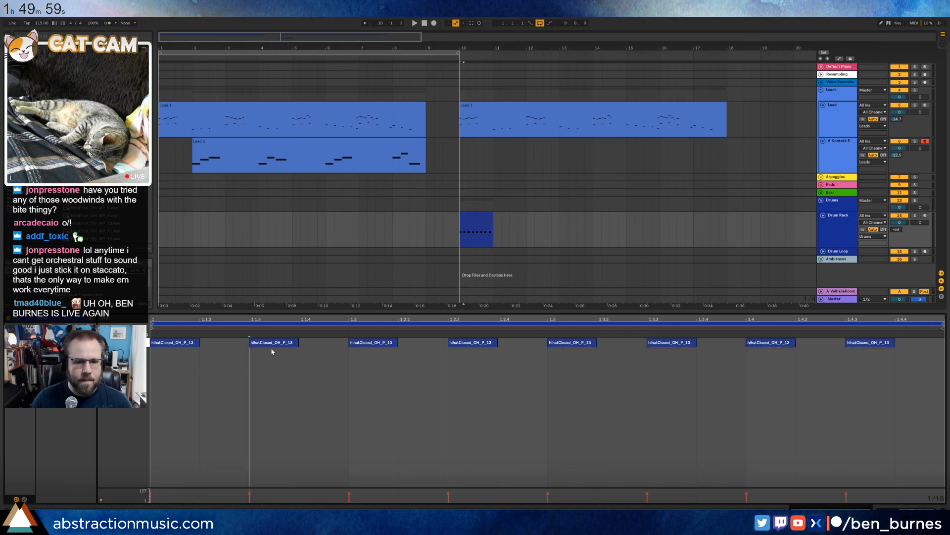
Lower the velocity of the four offbeat closed hi-hat notes and play back the pattern.
{"action": "left_click", "coordinate": [273, 342]}
{"action": "left_click_drag", "start_coordinate": [470, 343], "coordinate": [474, 345]}
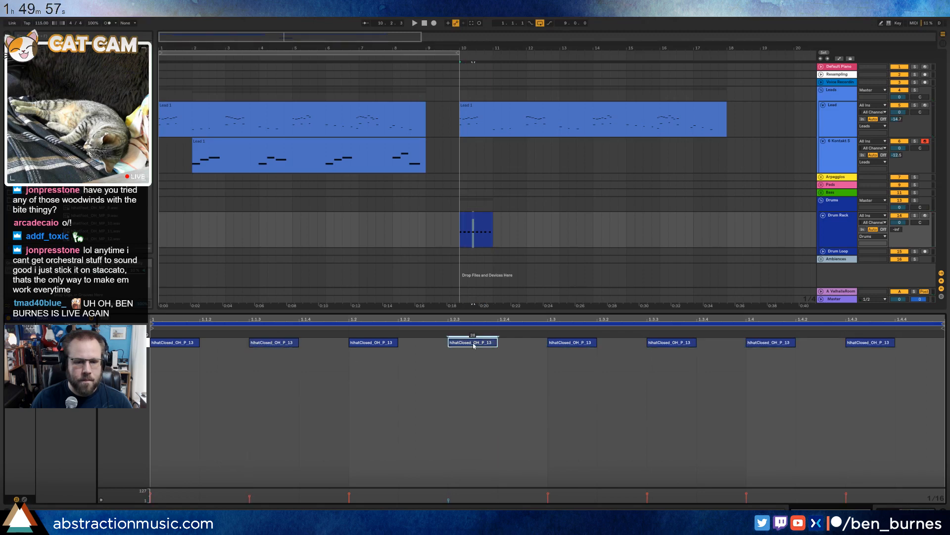
{"action": "left_click_drag", "start_coordinate": [673, 342], "coordinate": [674, 350]}
{"action": "left_click_drag", "start_coordinate": [869, 343], "coordinate": [870, 349]}
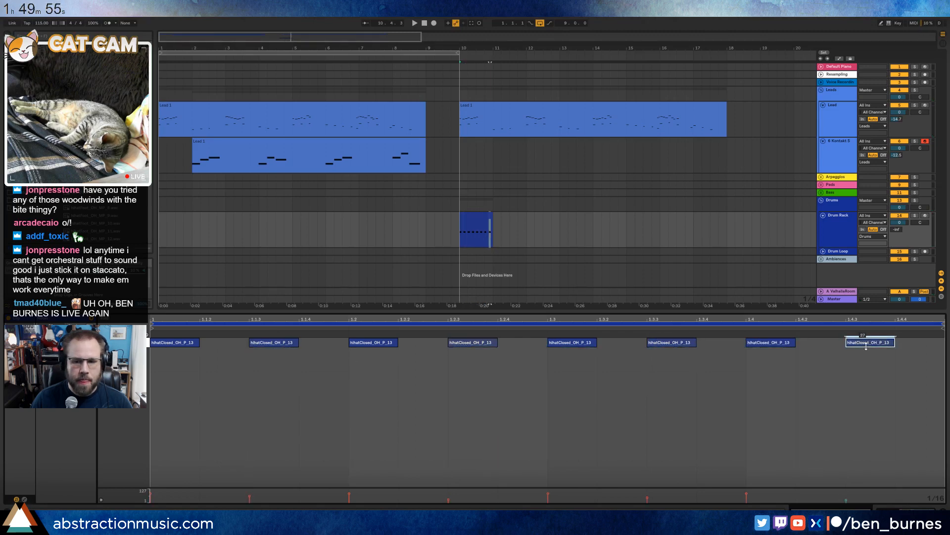
{"action": "key", "text": "space"}
Extend the hi-hat clip to bar 18 and consolidate its first two bars into one clip.
{"action": "left_click_drag", "start_coordinate": [491, 229], "coordinate": [730, 231]}
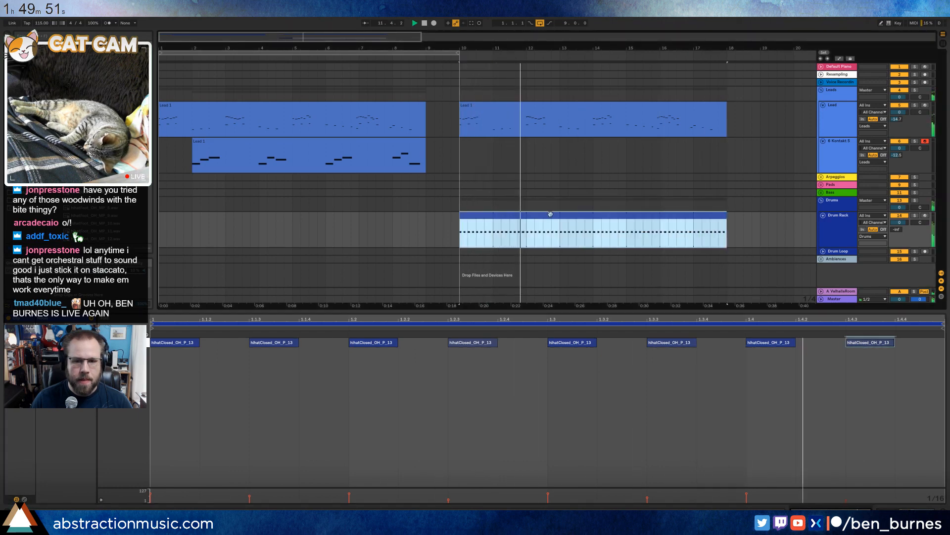
{"action": "left_click", "coordinate": [531, 237]}
{"action": "left_click_drag", "start_coordinate": [528, 237], "coordinate": [459, 230]}
{"action": "key", "text": "ctrl+j"}
{"action": "left_click", "coordinate": [778, 368]}
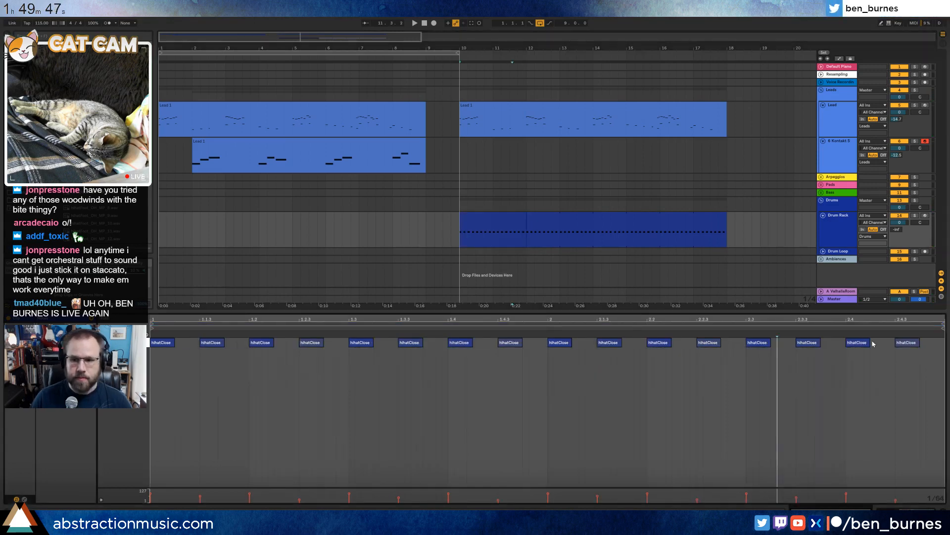
Add a sixteenth-long closed hi-hat note at 2.4.2 in the two-bar clip and audition the fill.
{"action": "double_click", "coordinate": [873, 343]}
{"action": "left_click_drag", "start_coordinate": [878, 342], "coordinate": [895, 343]}
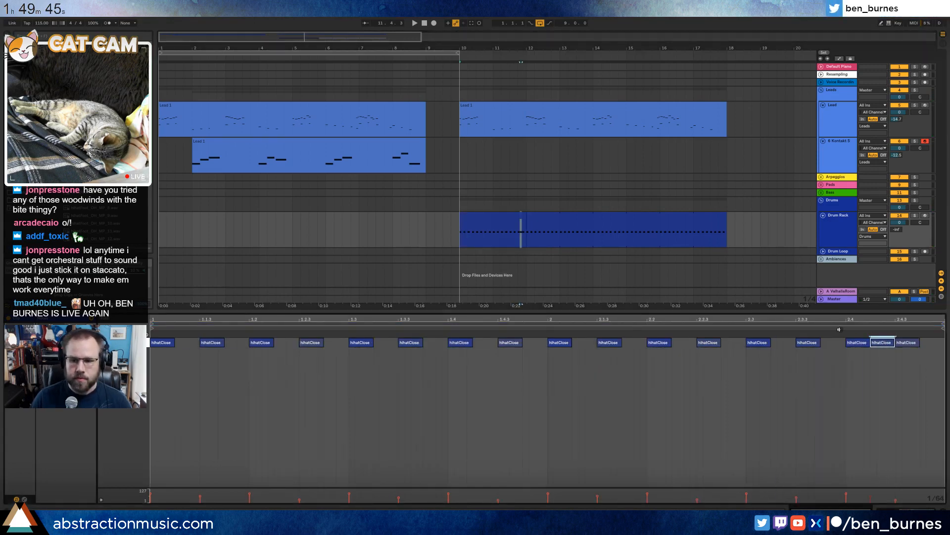
{"action": "key", "text": "space"}
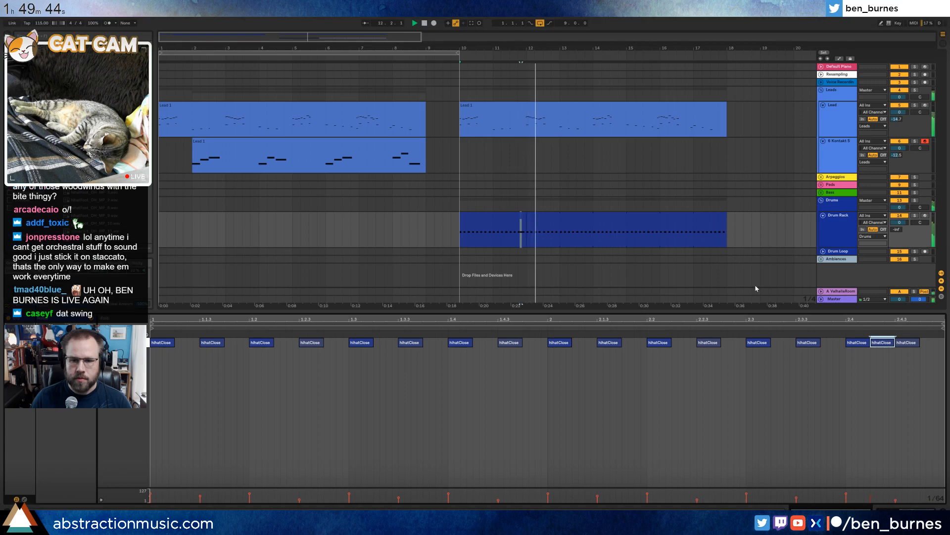
{"action": "left_click", "coordinate": [495, 217]}
{"action": "key", "text": "space"}
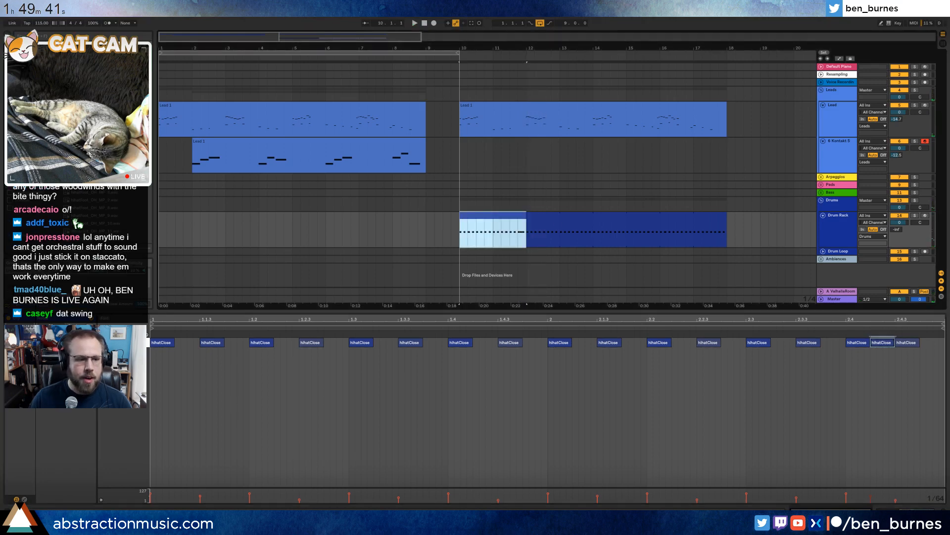
Extend the two-bar hi-hat clip to bar 18 and set the arrangement loop to bars 10 to 18.
{"action": "left_click", "coordinate": [79, 357]}
{"action": "left_click", "coordinate": [504, 109]}
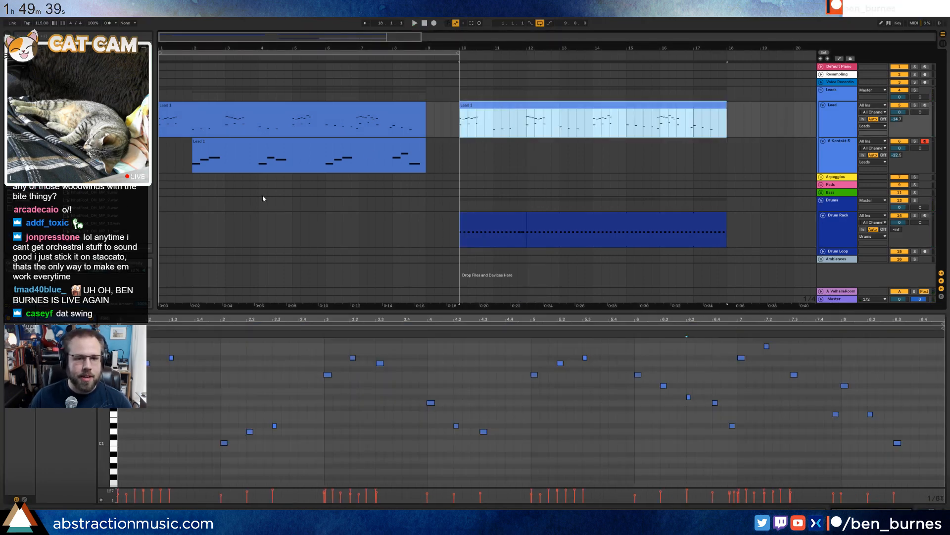
{"action": "left_click", "coordinate": [519, 217]}
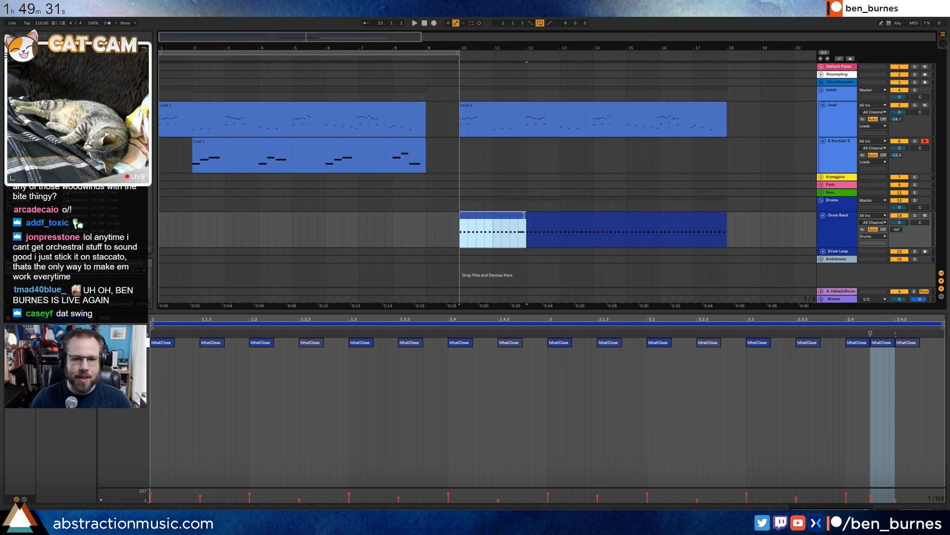
{"action": "left_click_drag", "start_coordinate": [520, 217], "coordinate": [728, 223]}
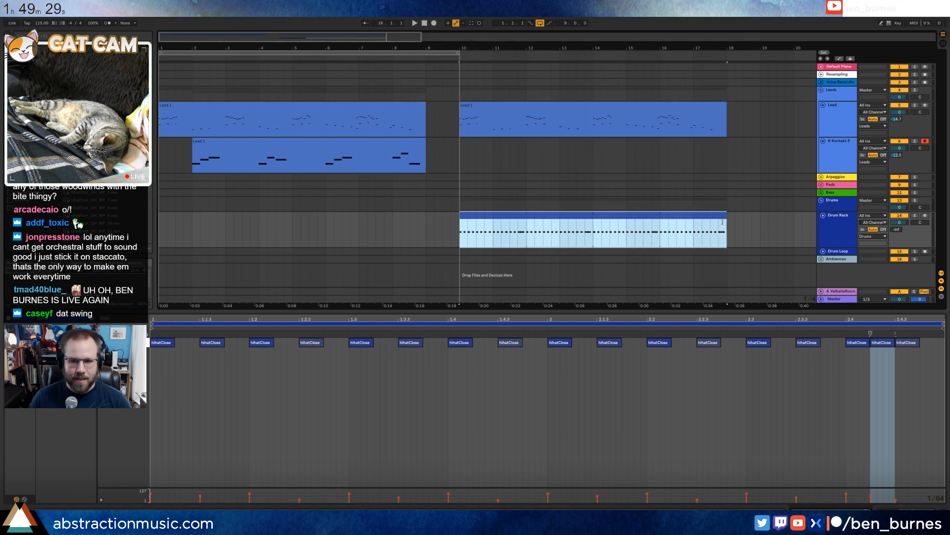
{"action": "key", "text": "ctrl+l"}
{"action": "key", "text": "space"}
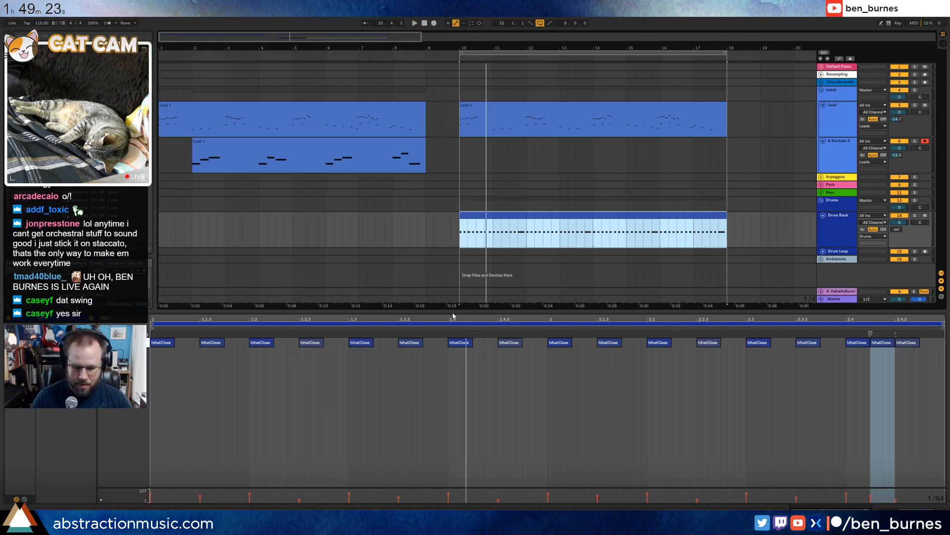
Play back the looped section from bar 10 and select all notes in the hi-hat clip.
{"action": "key", "text": "Home"}
{"action": "left_click", "coordinate": [495, 218]}
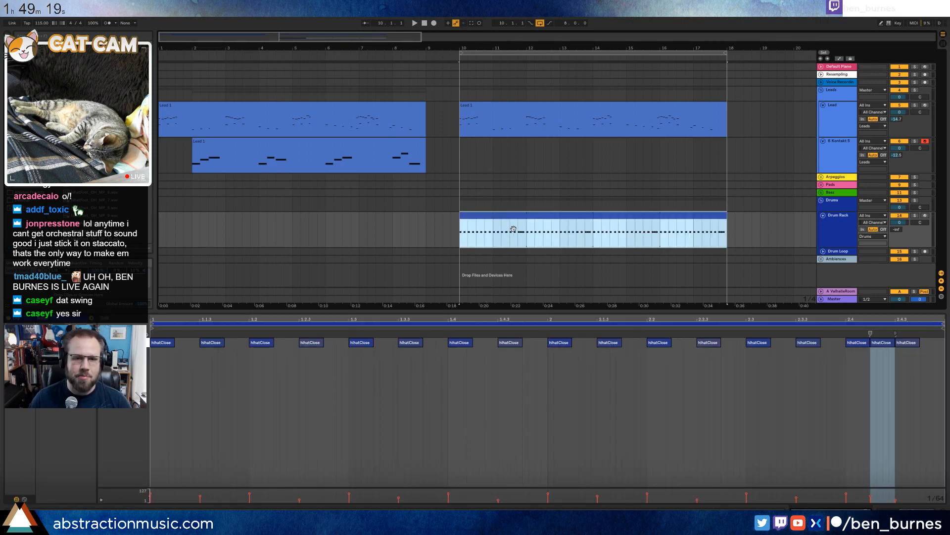
{"action": "key", "text": "space"}
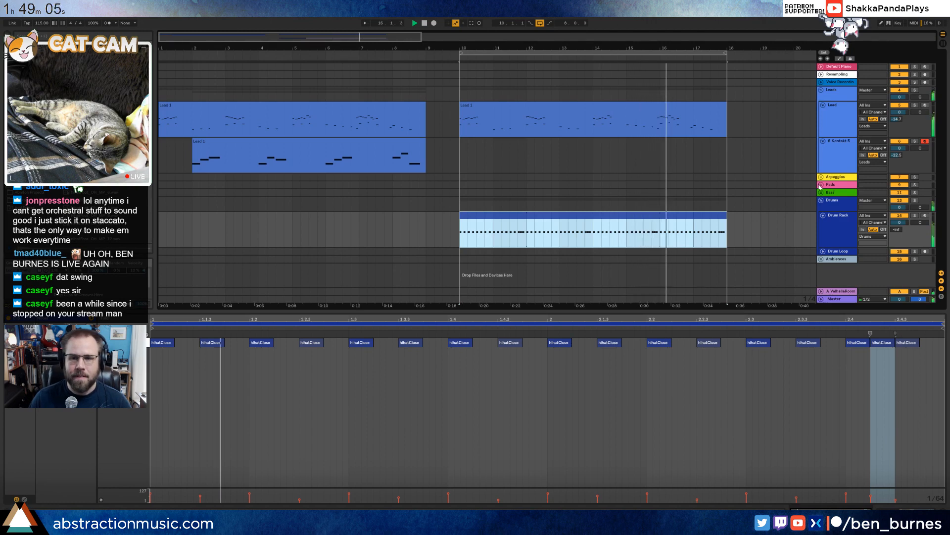
{"action": "left_click", "coordinate": [153, 342]}
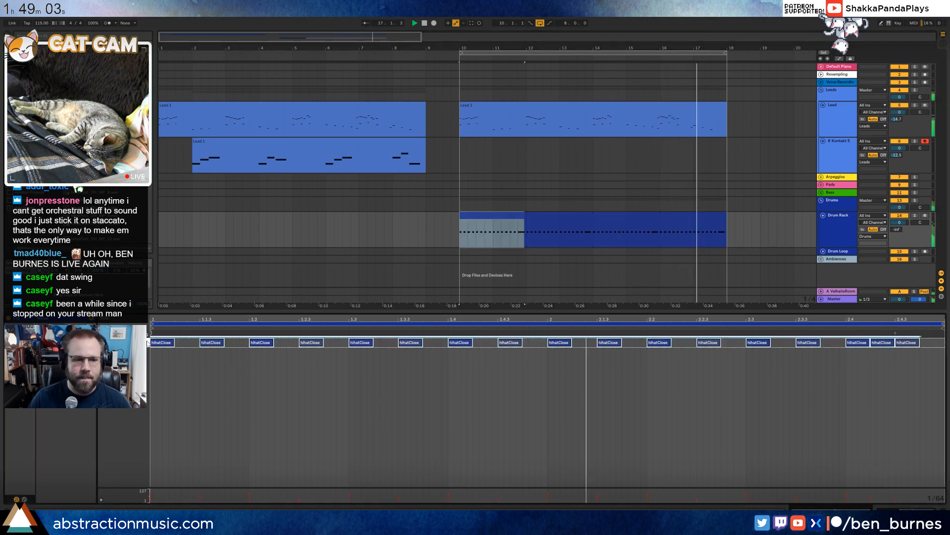
{"action": "key", "text": "ctrl+a"}
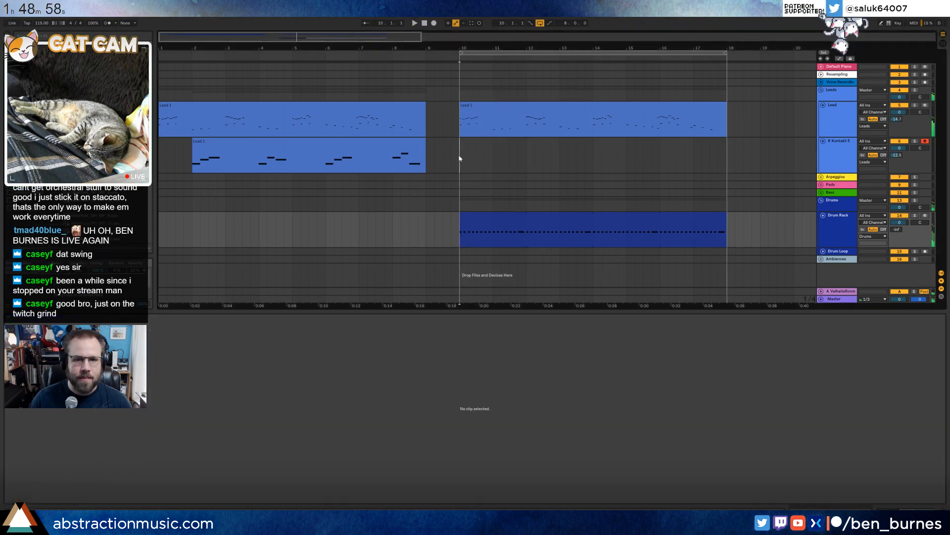
Record a new melody on the Kontakt track from bar 10 to bar 18 over the lead and hi-hats.
{"action": "key", "text": "space"}
{"action": "left_click", "coordinate": [472, 165]}
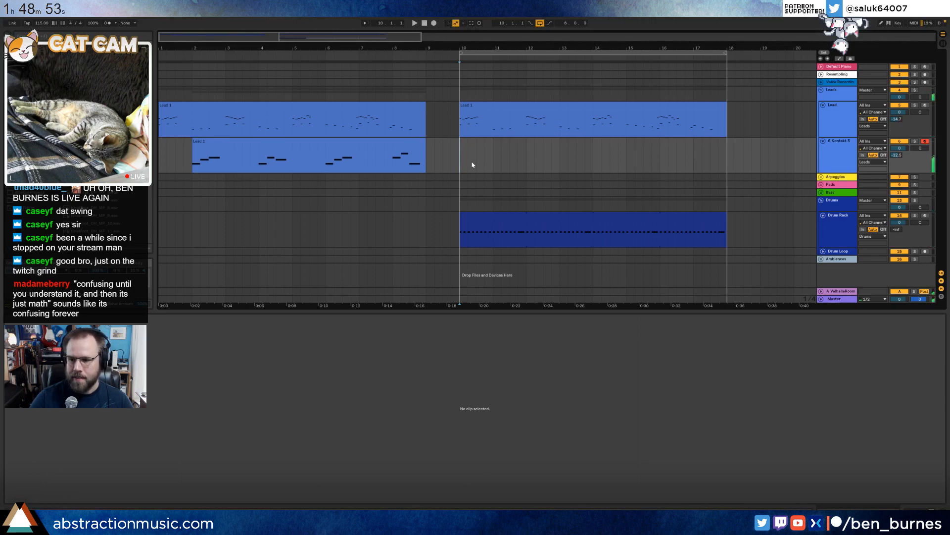
{"action": "key", "text": "F9"}
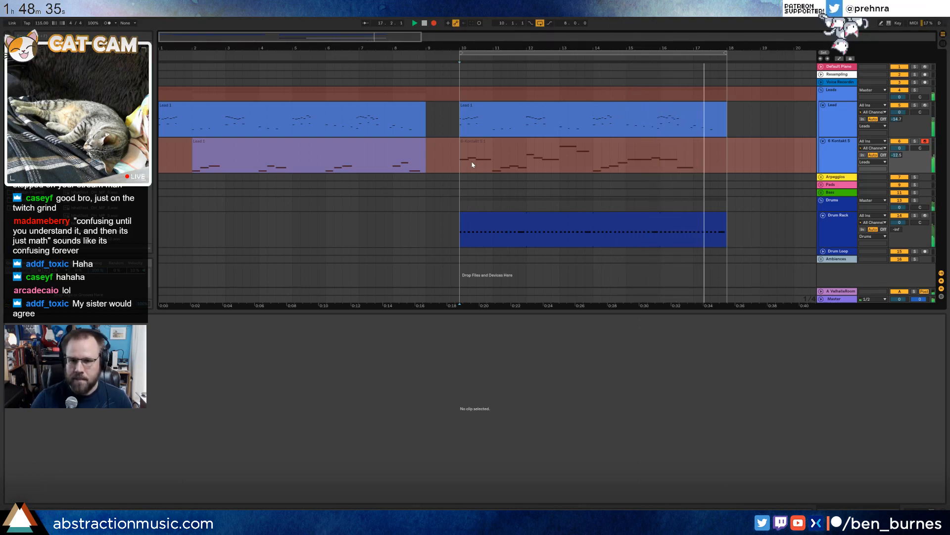
{"action": "key", "text": "space"}
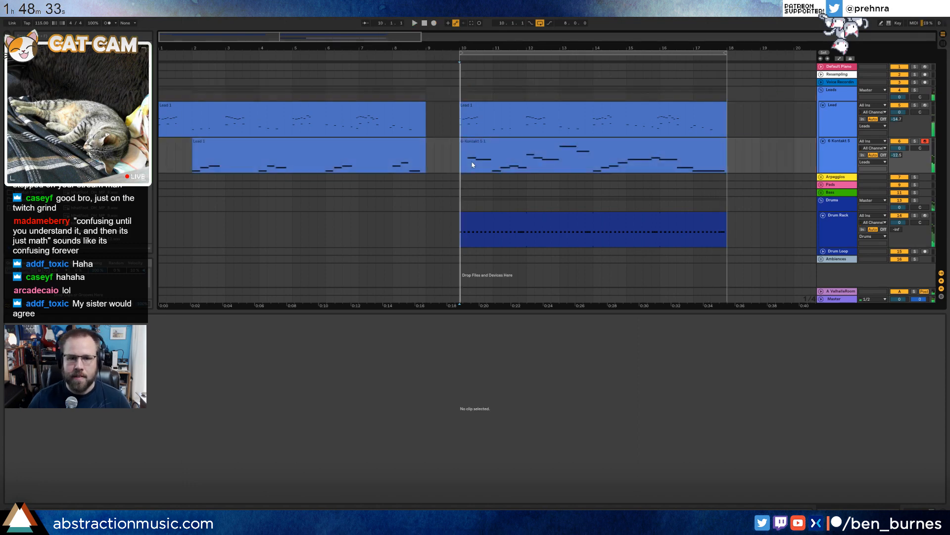
Lower the velocity of all notes in the recorded Kontakt clip and of its first C3 note, auditioning the result.
{"action": "left_click", "coordinate": [472, 165]}
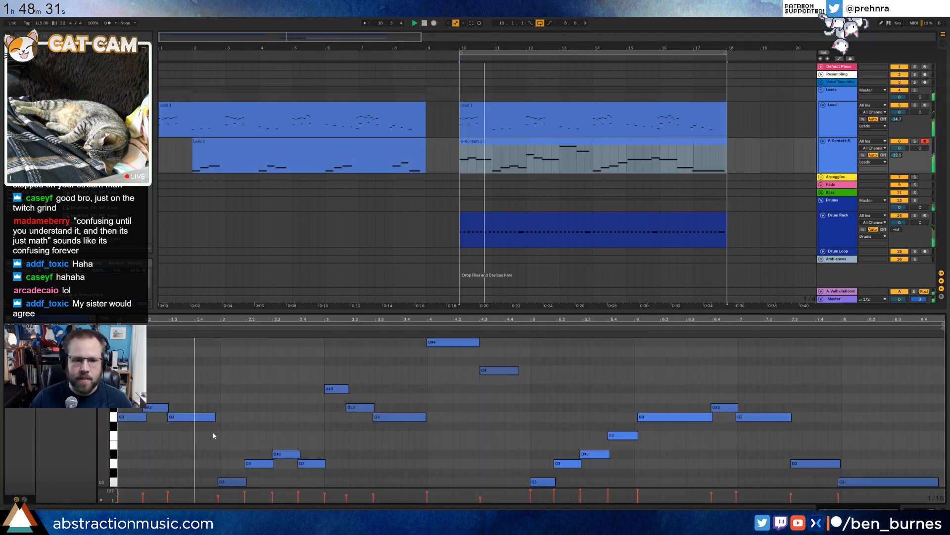
{"action": "key", "text": "ctrl+a"}
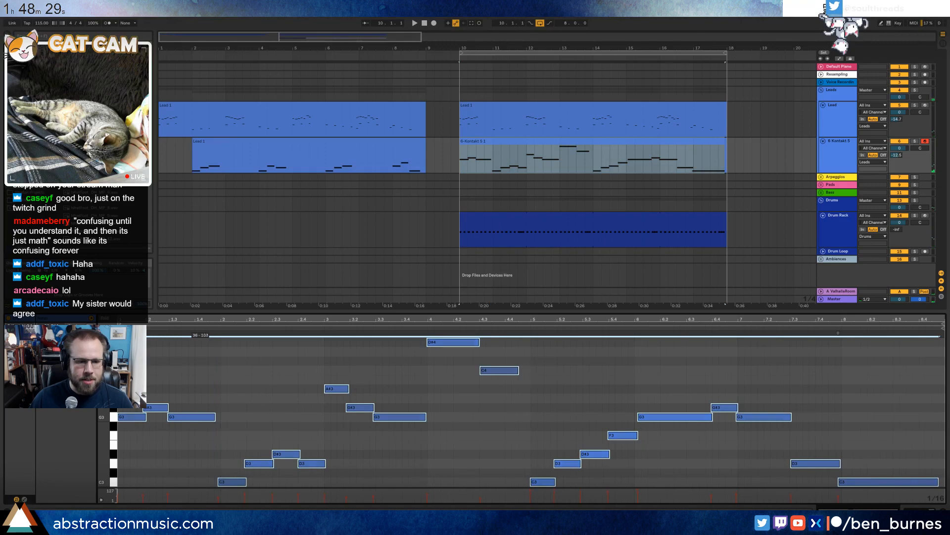
{"action": "left_click_drag", "start_coordinate": [193, 417], "coordinate": [193, 419]}
{"action": "left_click", "coordinate": [466, 417]}
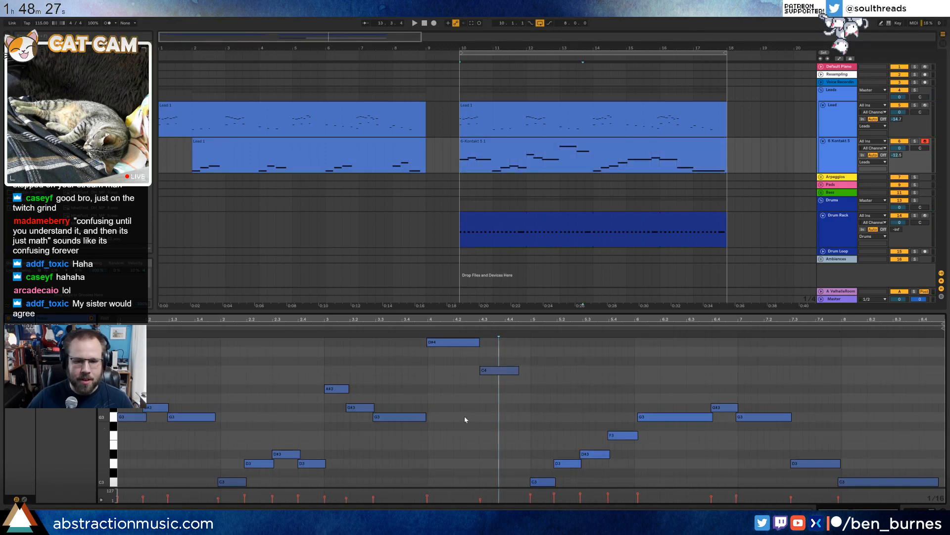
{"action": "key", "text": "space"}
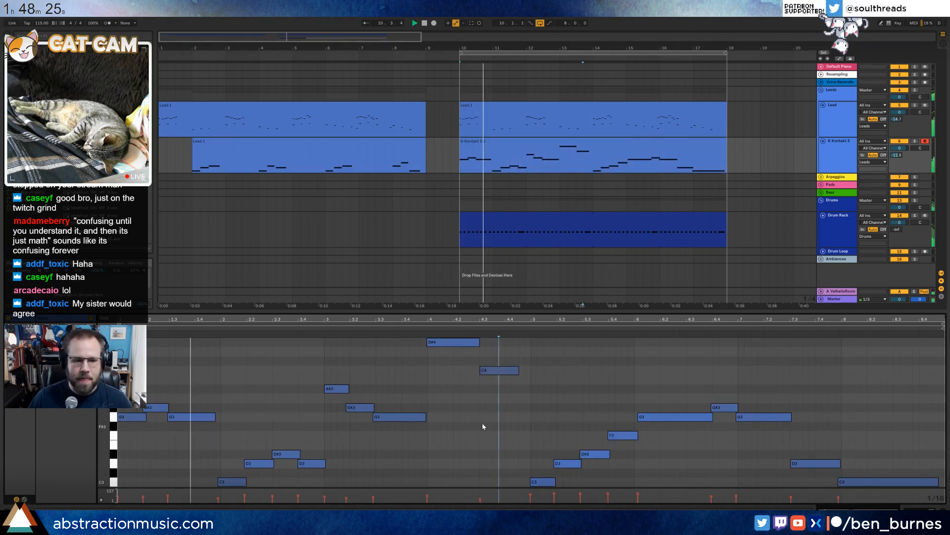
{"action": "left_click", "coordinate": [232, 481]}
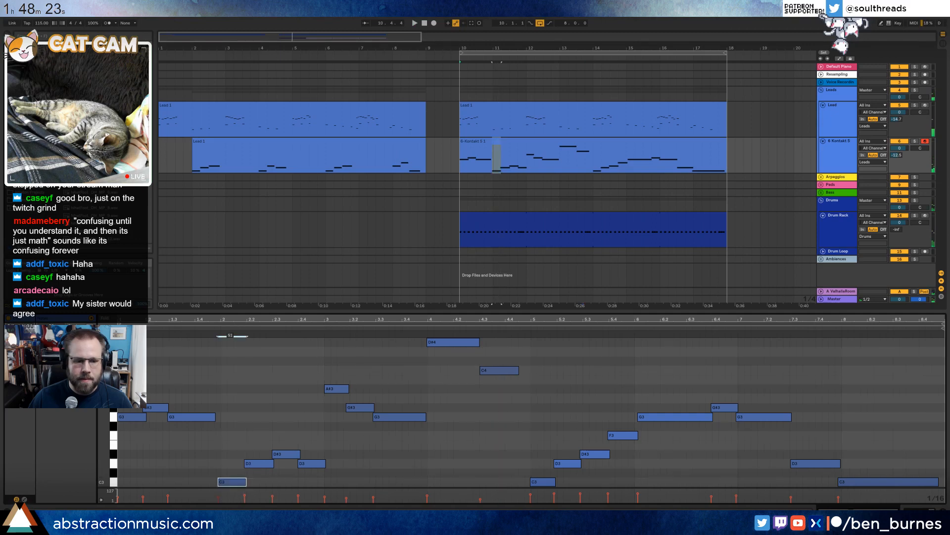
{"action": "left_click", "coordinate": [240, 450]}
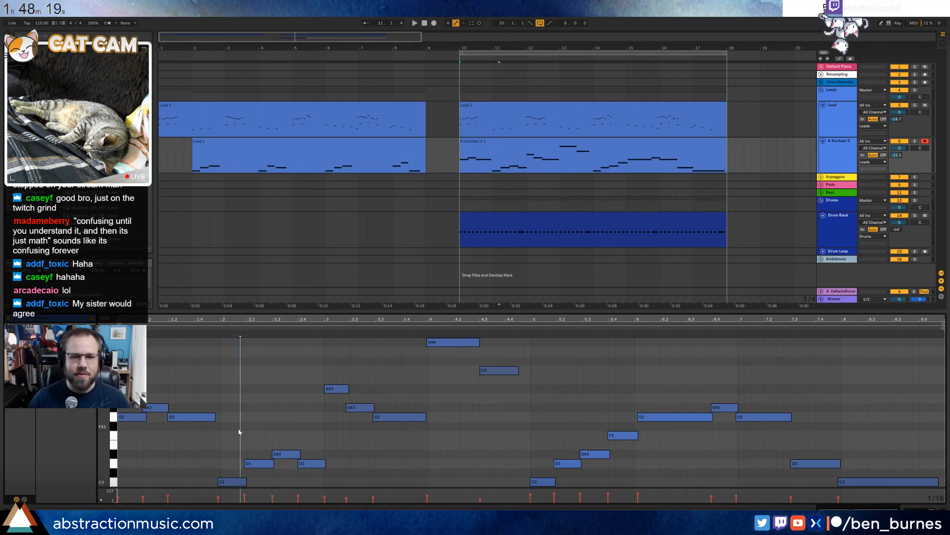
{"action": "left_click", "coordinate": [558, 217]}
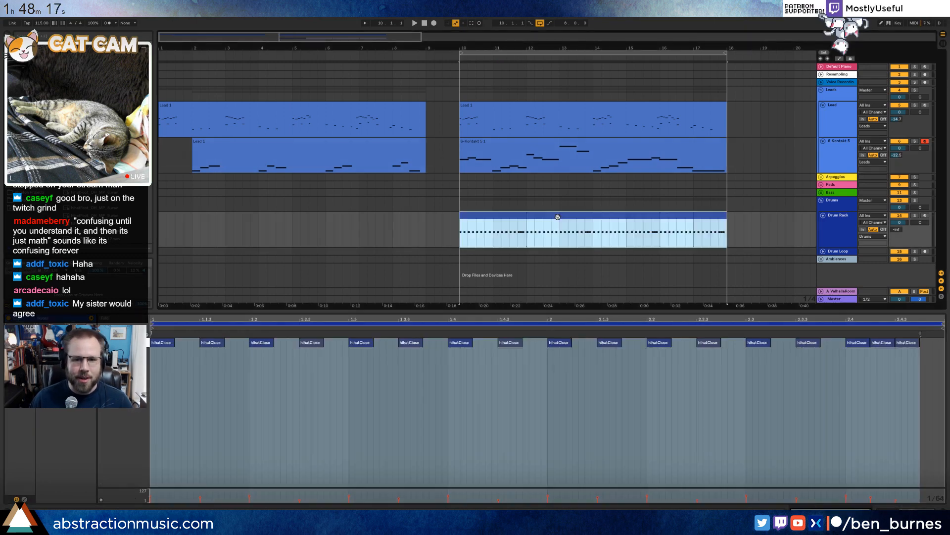
{"action": "left_click", "coordinate": [343, 397]}
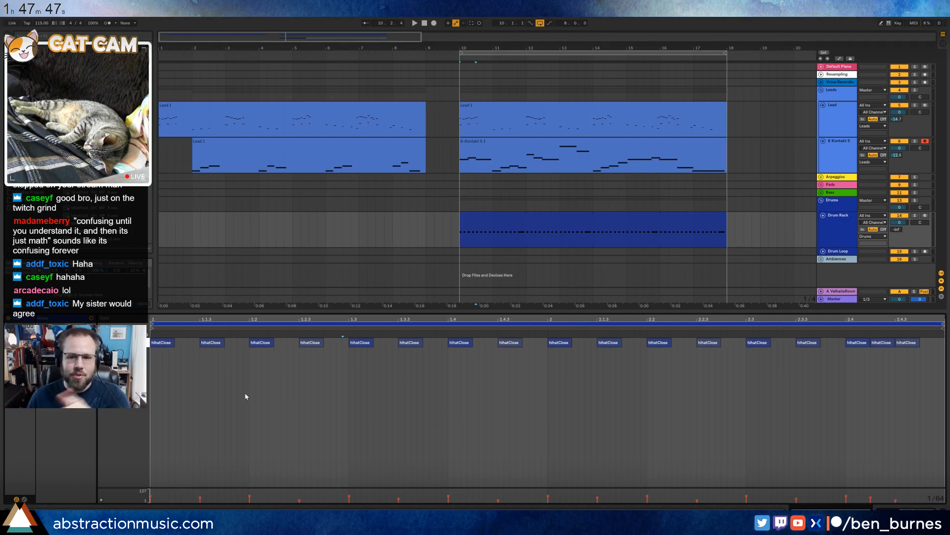
{"action": "left_click", "coordinate": [504, 414]}
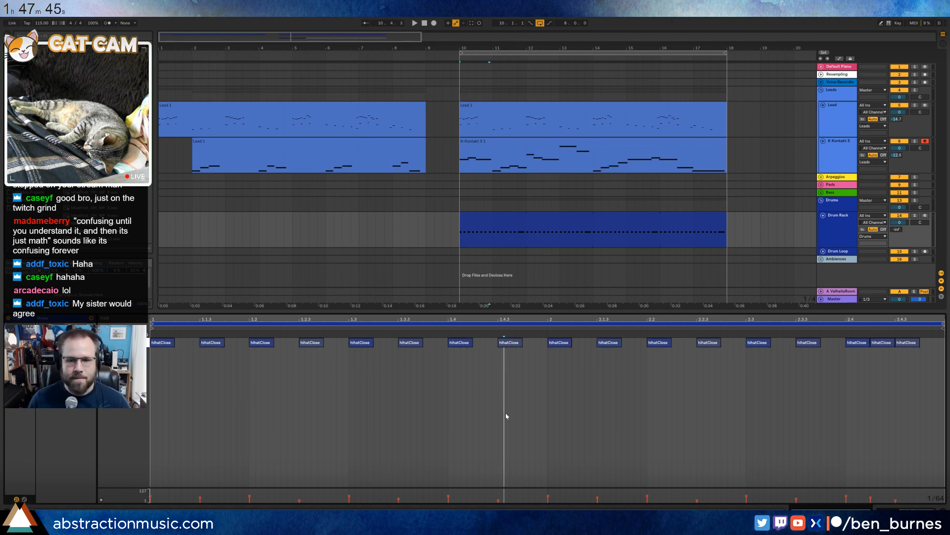
{"action": "left_click", "coordinate": [519, 217]}
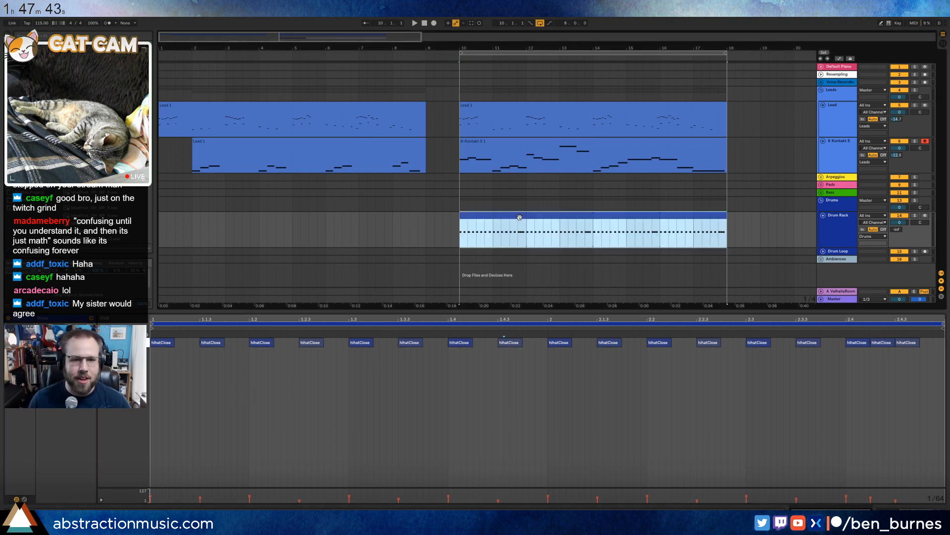
Play the section with the recorded Kontakt clip's notes shown, and open the Lead clip at bar 10 for editing.
{"action": "left_click", "coordinate": [324, 411]}
{"action": "key", "text": "space"}
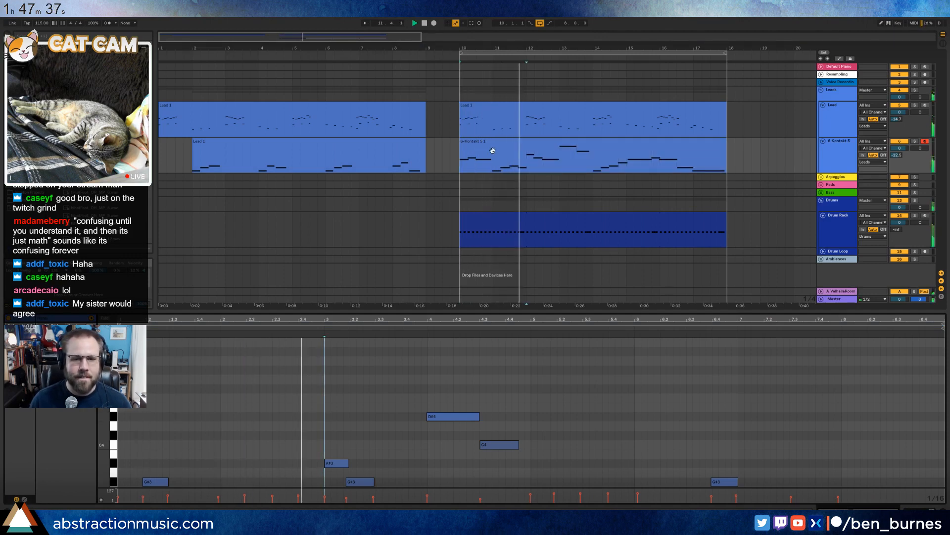
{"action": "key", "text": "space"}
{"action": "double_click", "coordinate": [517, 105]}
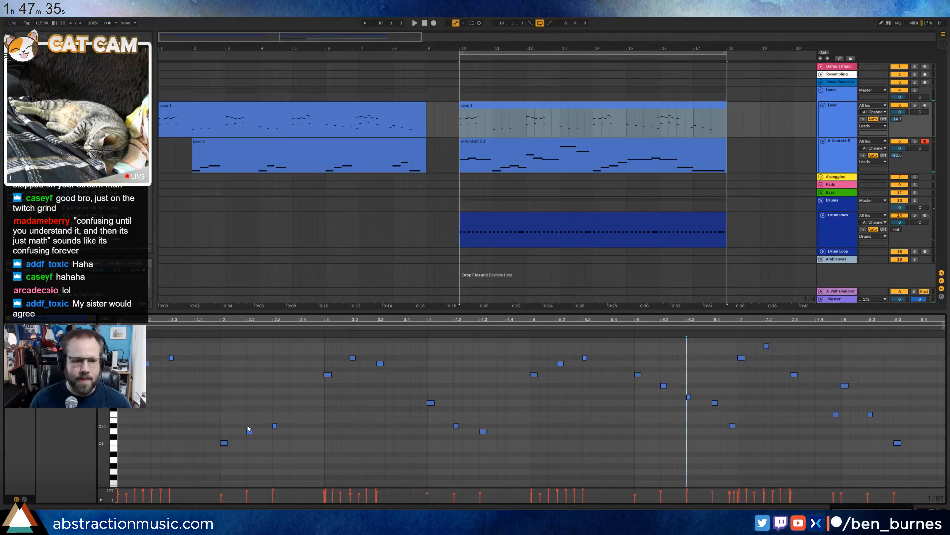
Add a D1 note at beat 2.4 of the Lead clip and play the section from bar 10.
{"action": "left_click", "coordinate": [249, 429]}
{"action": "double_click", "coordinate": [299, 432]}
{"action": "key", "text": "space"}
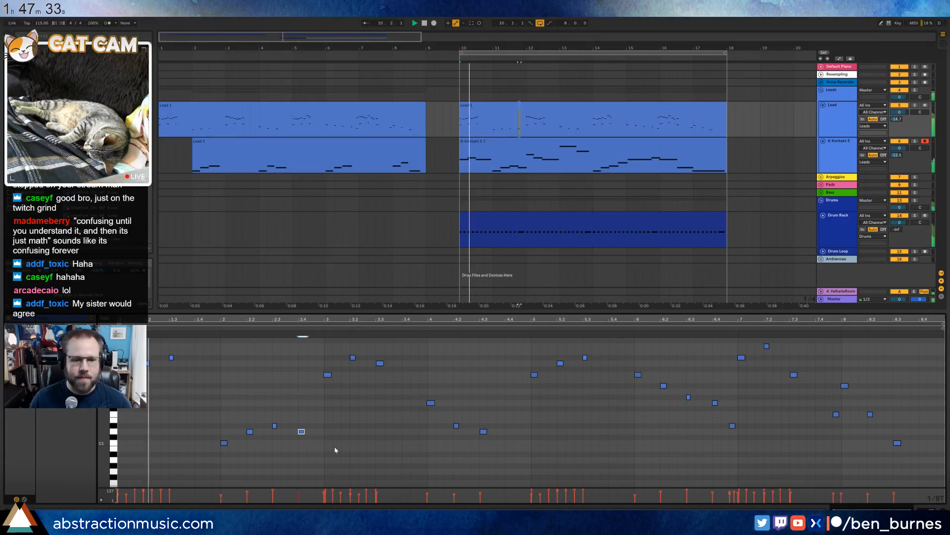
Add a note at beat 4.4 of the Lead clip and lower it three semitones to C1.
{"action": "left_click", "coordinate": [483, 431]}
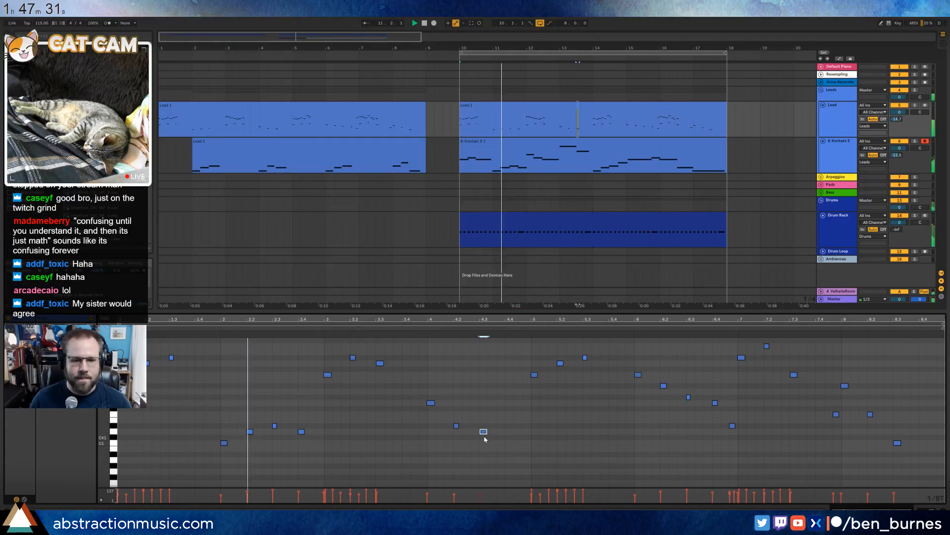
{"action": "double_click", "coordinate": [509, 426]}
{"action": "left_click_drag", "start_coordinate": [513, 426], "coordinate": [508, 436]}
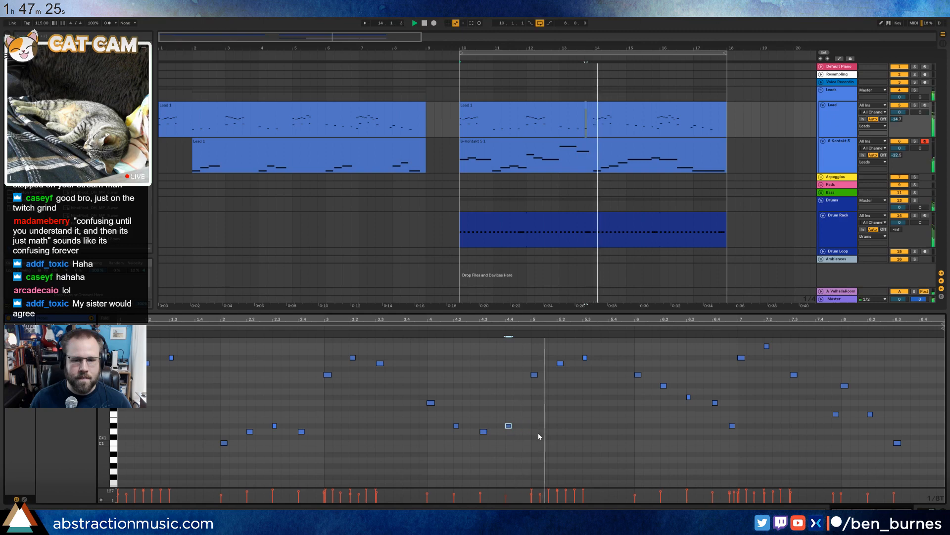
{"action": "key", "text": "Down"}
{"action": "key", "text": "Down"}
{"action": "key", "text": "Down"}
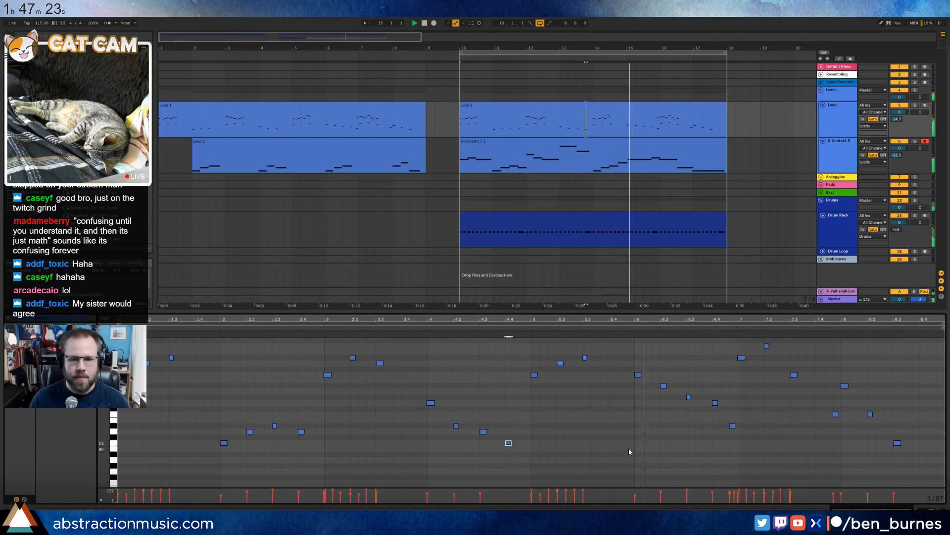
Review the recorded Kontakt clip's notes, then open the Kontakt Clarinet instrument's window and play the section.
{"action": "left_click", "coordinate": [644, 139]}
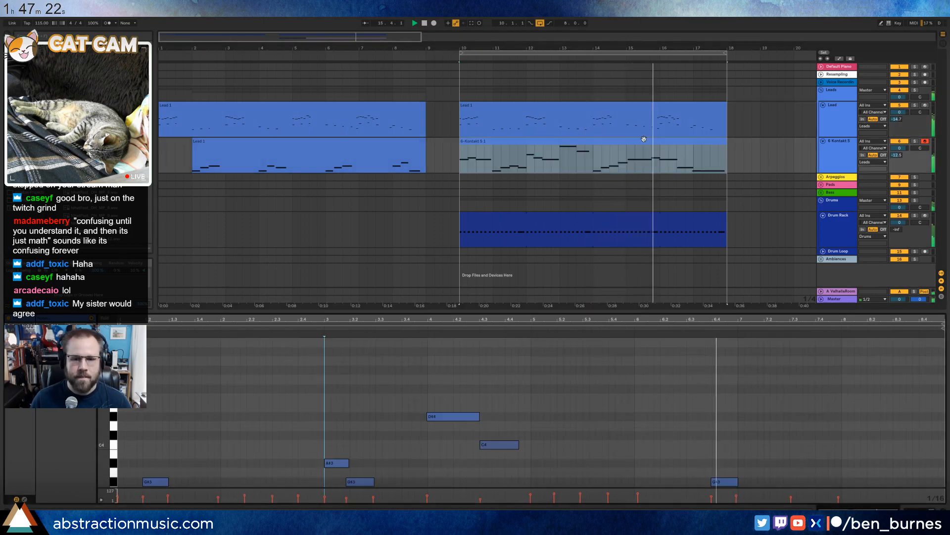
{"action": "scroll", "coordinate": [611, 404], "scroll_direction": "down", "scroll_amount": 3}
{"action": "left_click", "coordinate": [614, 419]}
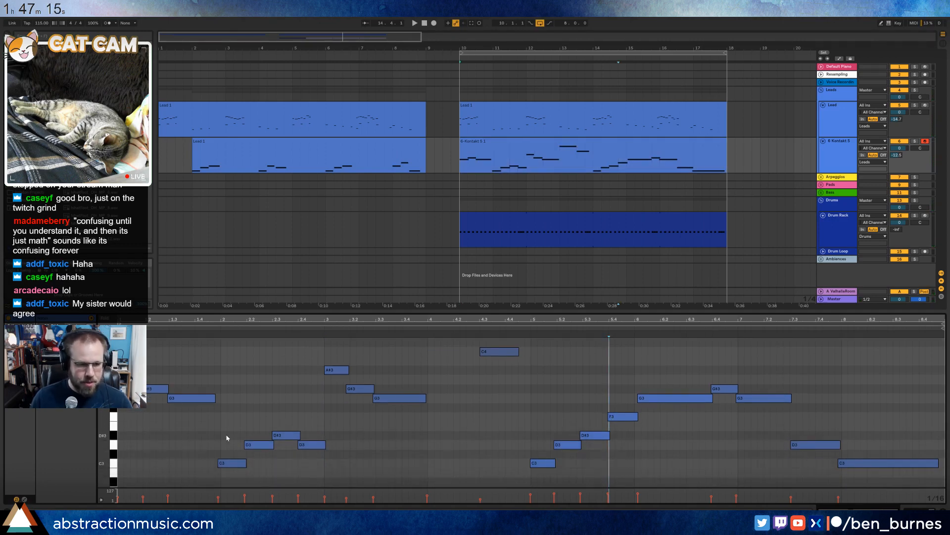
{"action": "key", "text": "shift+Tab"}
{"action": "left_click", "coordinate": [20, 431]}
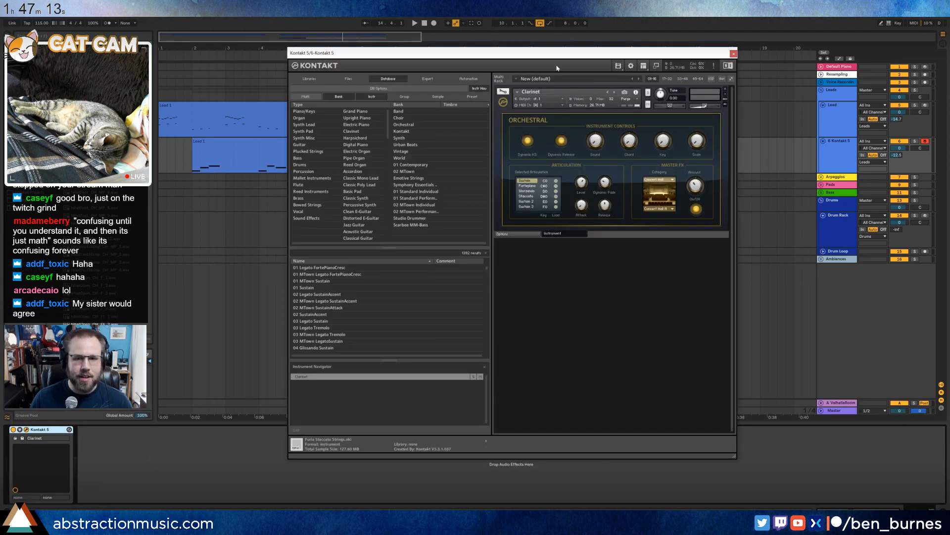
{"action": "left_click_drag", "start_coordinate": [574, 56], "coordinate": [444, 74]}
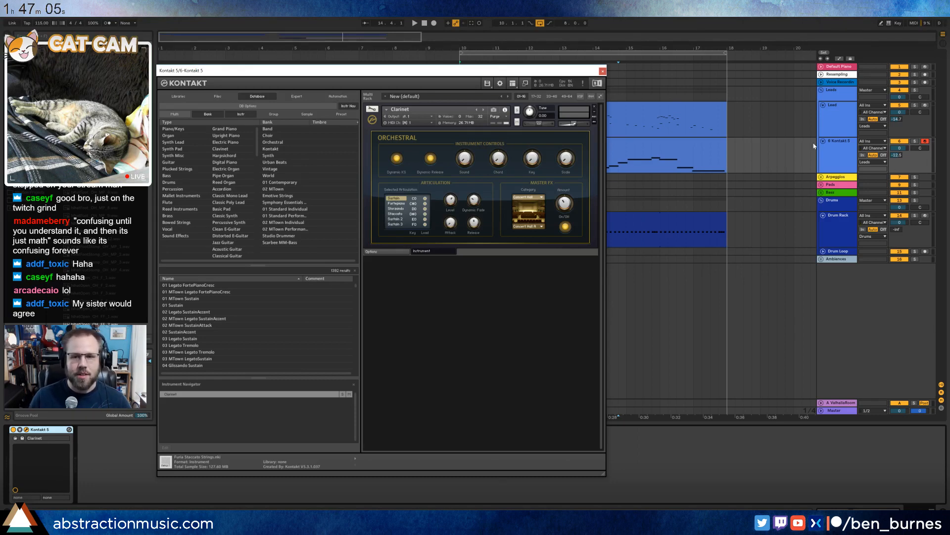
{"action": "key", "text": "space"}
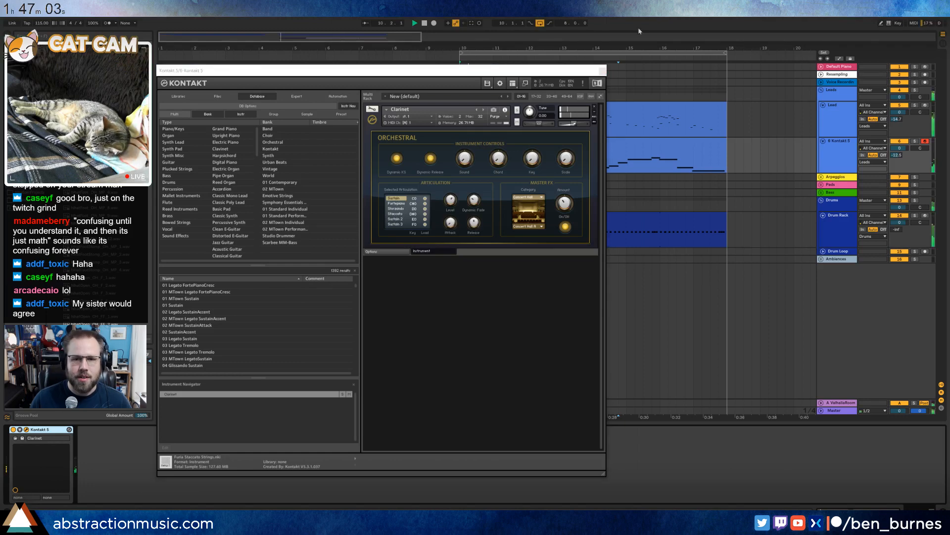
{"action": "left_click", "coordinate": [602, 72]}
{"action": "left_click", "coordinate": [460, 148]}
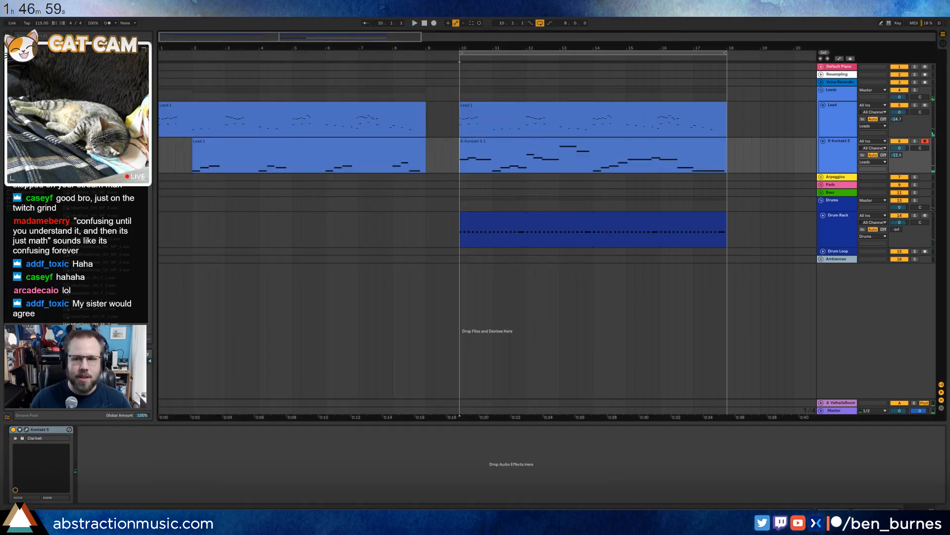
{"action": "left_click", "coordinate": [924, 143]}
{"action": "left_click", "coordinate": [850, 147]}
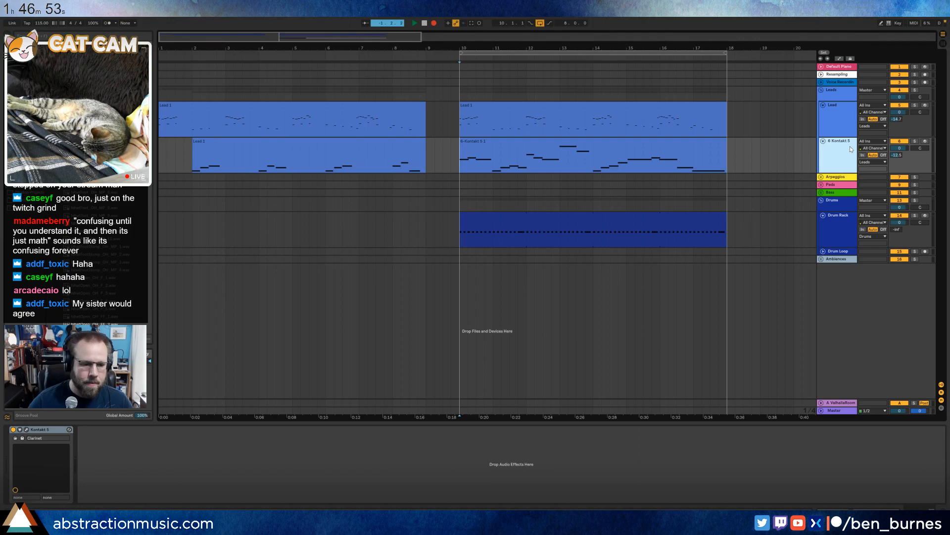
{"action": "key", "text": "space"}
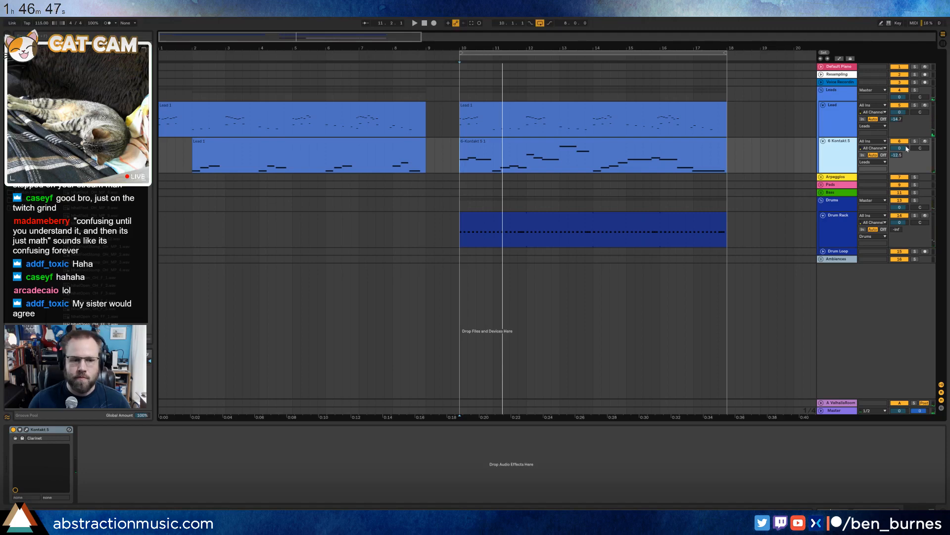
{"action": "left_click", "coordinate": [26, 429]}
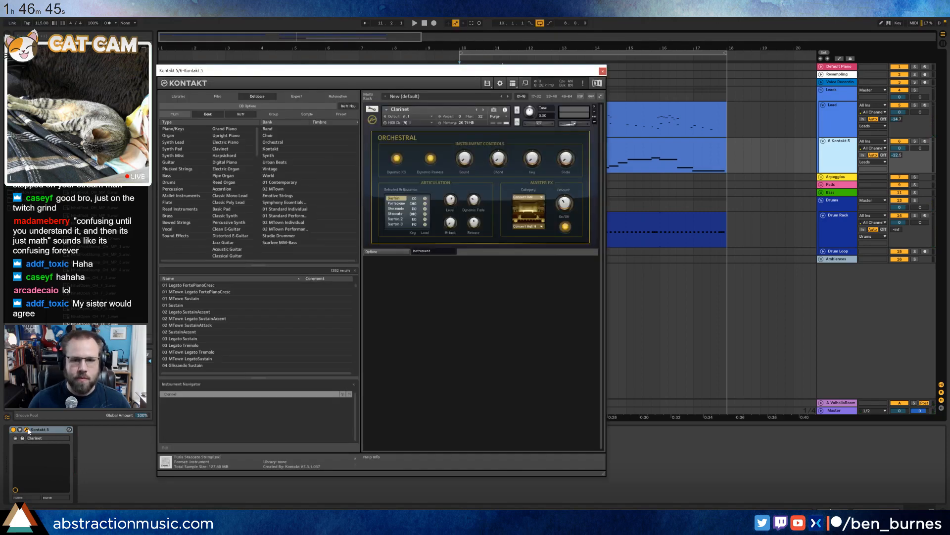
{"action": "left_click", "coordinate": [922, 142]}
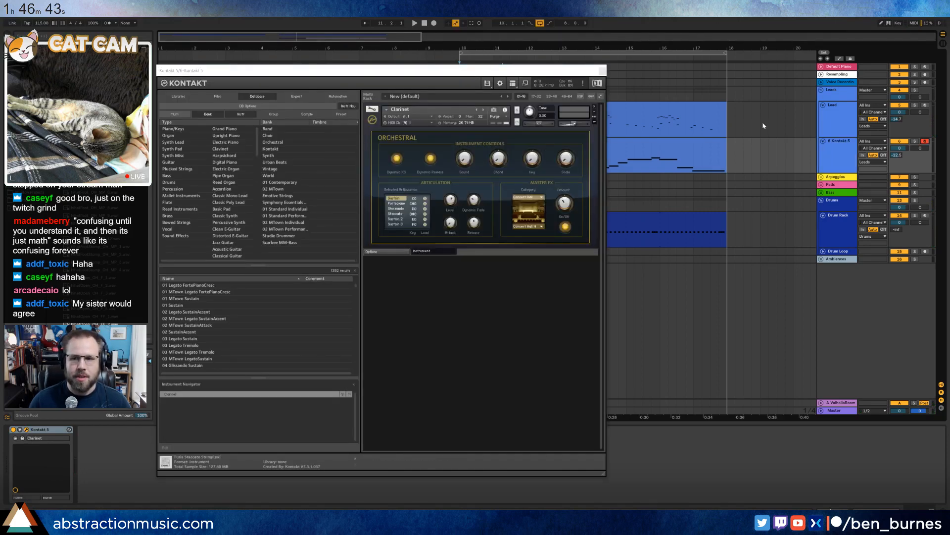
Overdub controller movement onto the Kontakt clip from bar 10 until just before bar 18.
{"action": "left_click_drag", "start_coordinate": [512, 75], "coordinate": [562, 213]}
{"action": "left_click", "coordinate": [545, 143]}
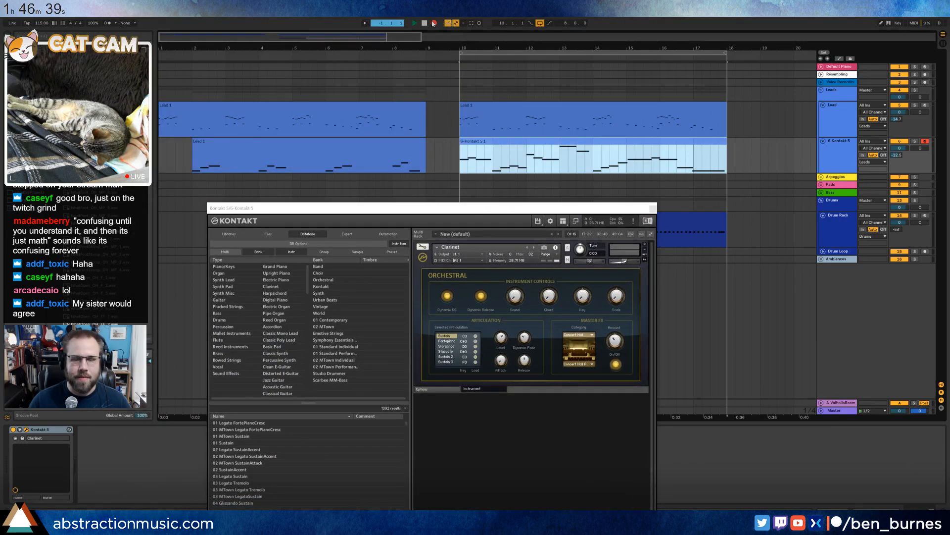
{"action": "left_click", "coordinate": [434, 24]}
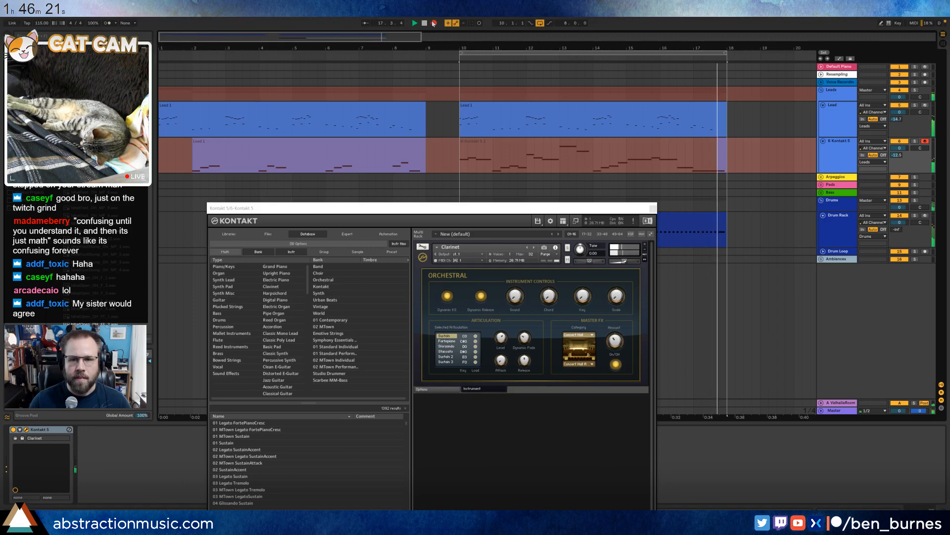
{"action": "key", "text": "space"}
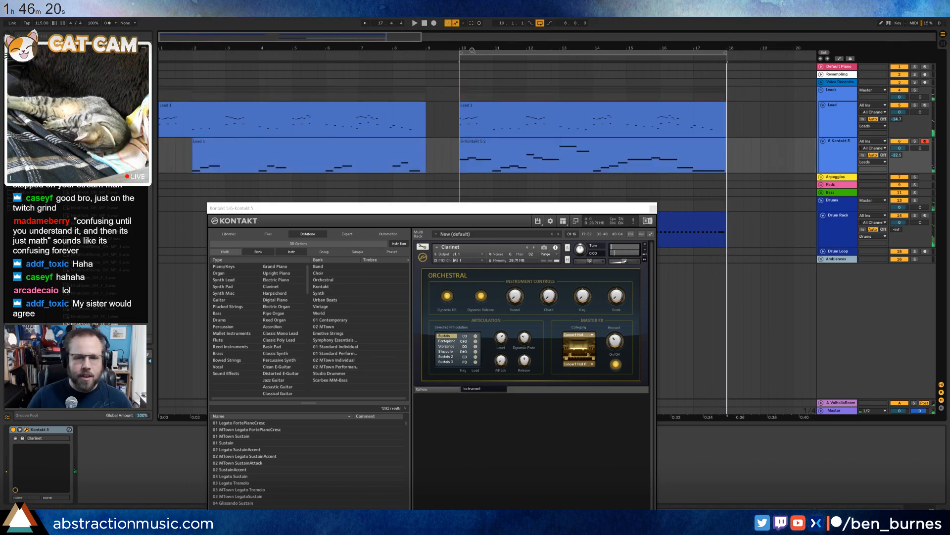
Turn on automation display and show the overdubbed controller's envelope in the Kontakt clip, with the instrument window closed.
{"action": "left_click", "coordinate": [527, 148]}
{"action": "key", "text": "a"}
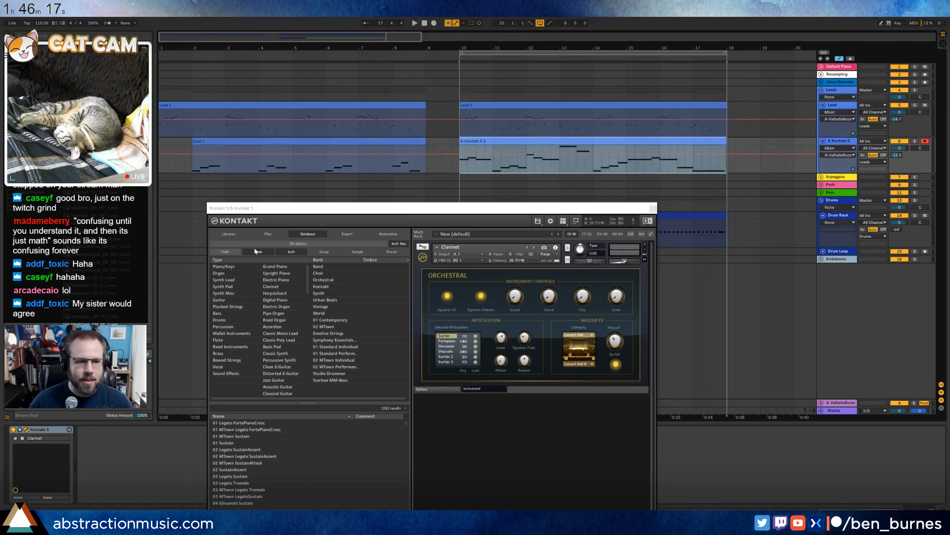
{"action": "left_click_drag", "start_coordinate": [382, 208], "coordinate": [355, 189]}
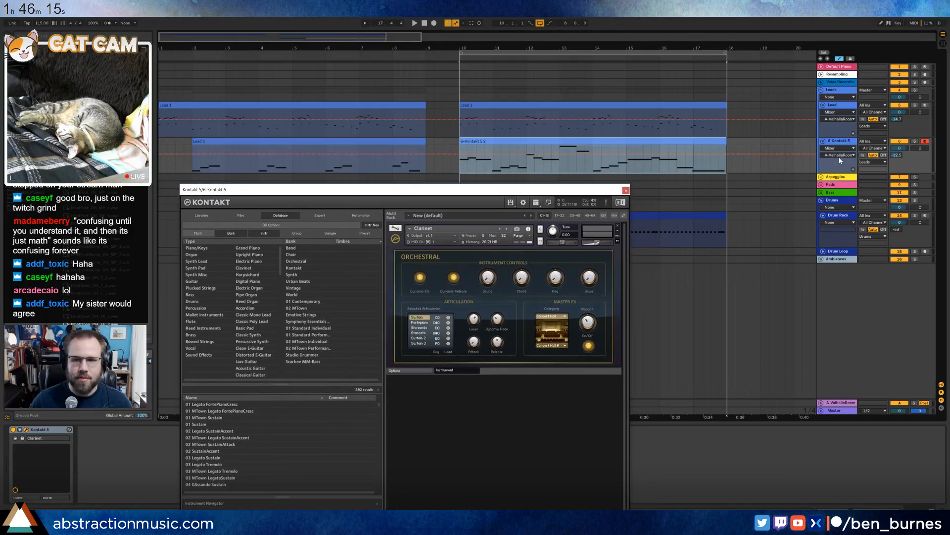
{"action": "double_click", "coordinate": [527, 141]}
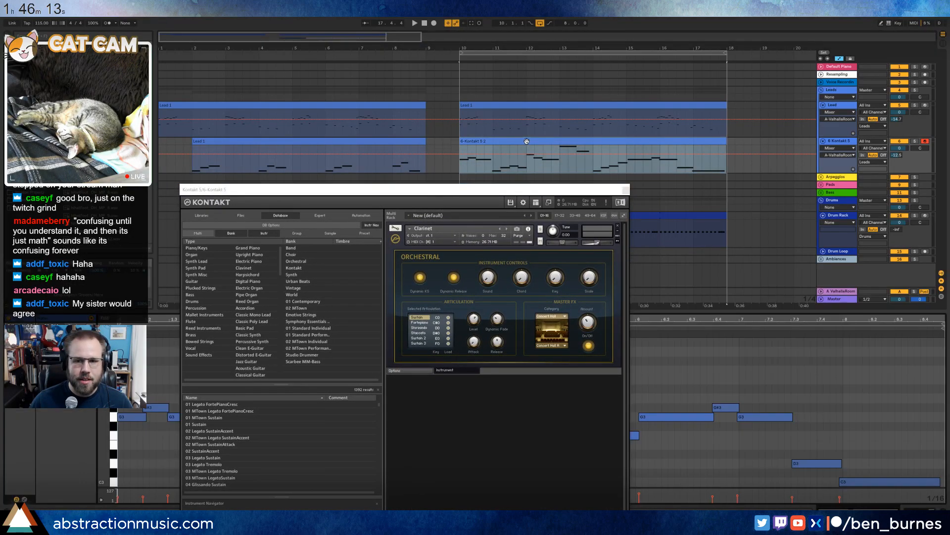
{"action": "left_click", "coordinate": [624, 191]}
{"action": "left_click", "coordinate": [31, 499]}
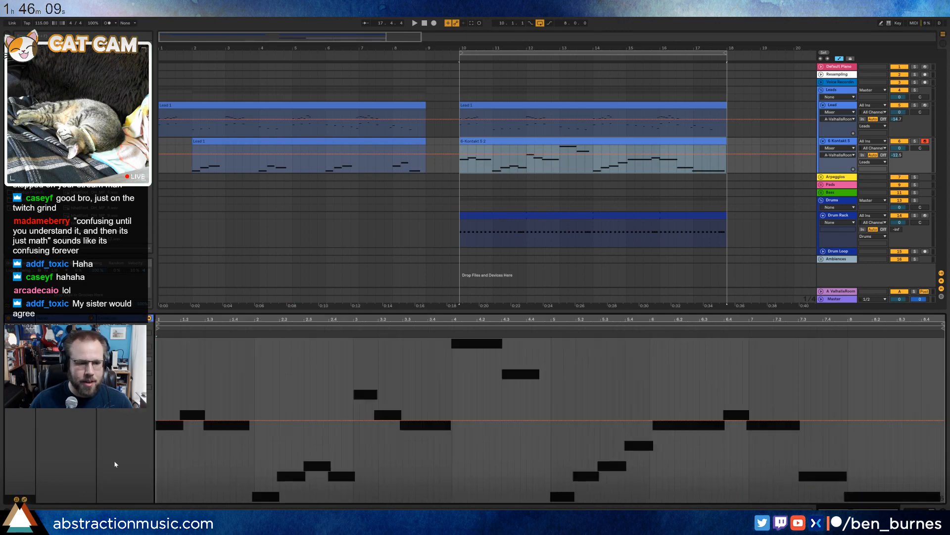
{"action": "left_click", "coordinate": [125, 333]}
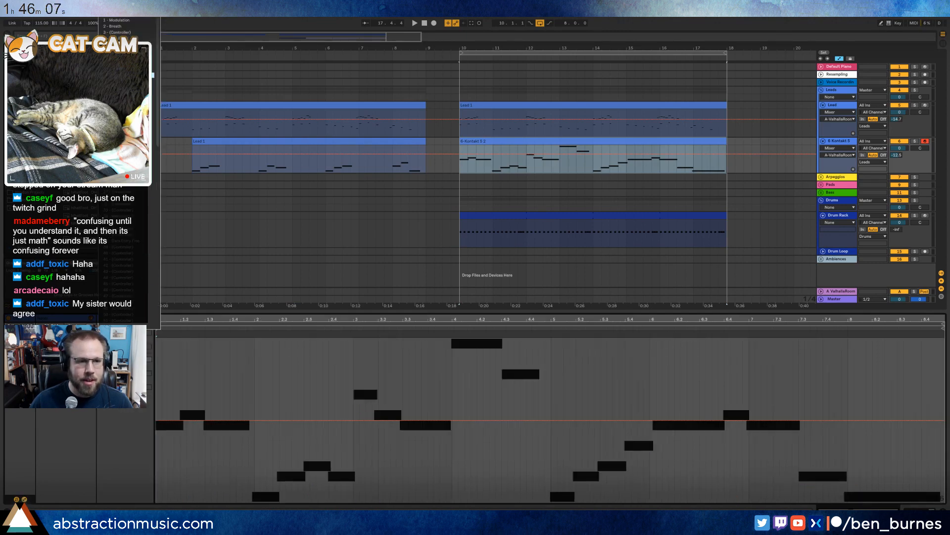
{"action": "left_click", "coordinate": [125, 81]}
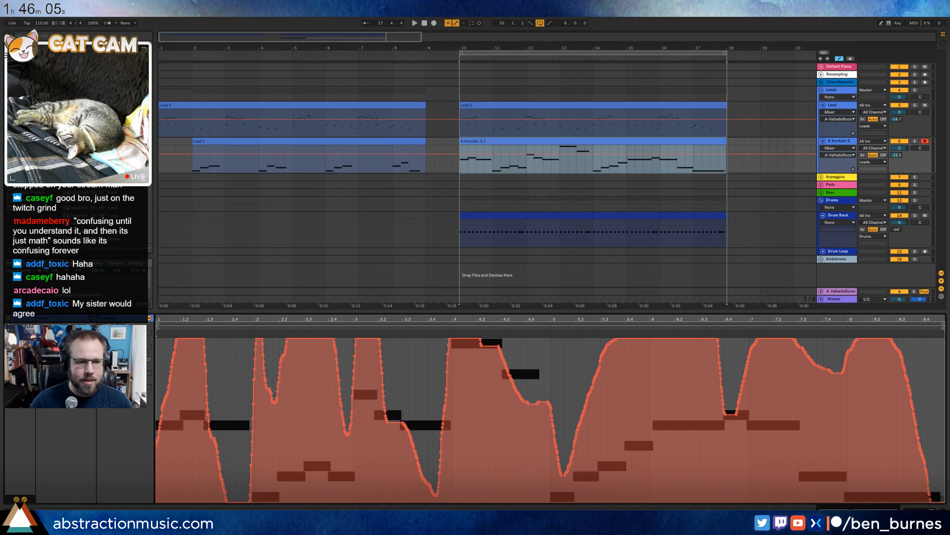
Return to the Kontakt clip's notes, raise the velocity of its C4 note at beat 4.3, and play the section.
{"action": "left_click", "coordinate": [25, 500]}
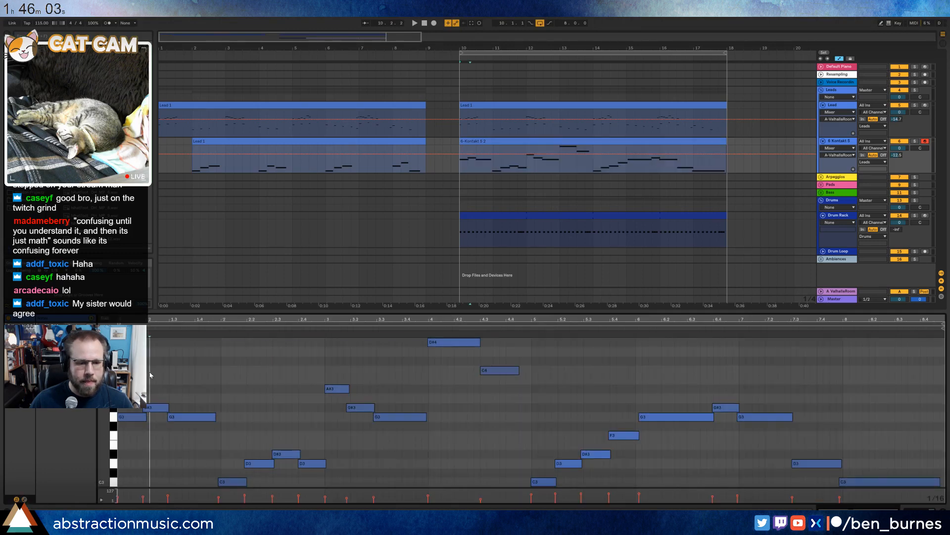
{"action": "key", "text": "ctrl+a"}
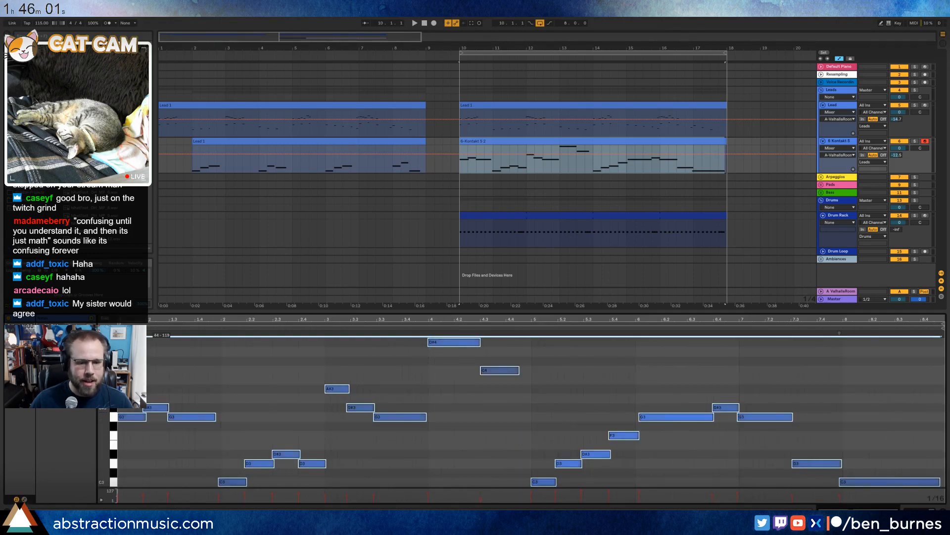
{"action": "left_click", "coordinate": [505, 362]}
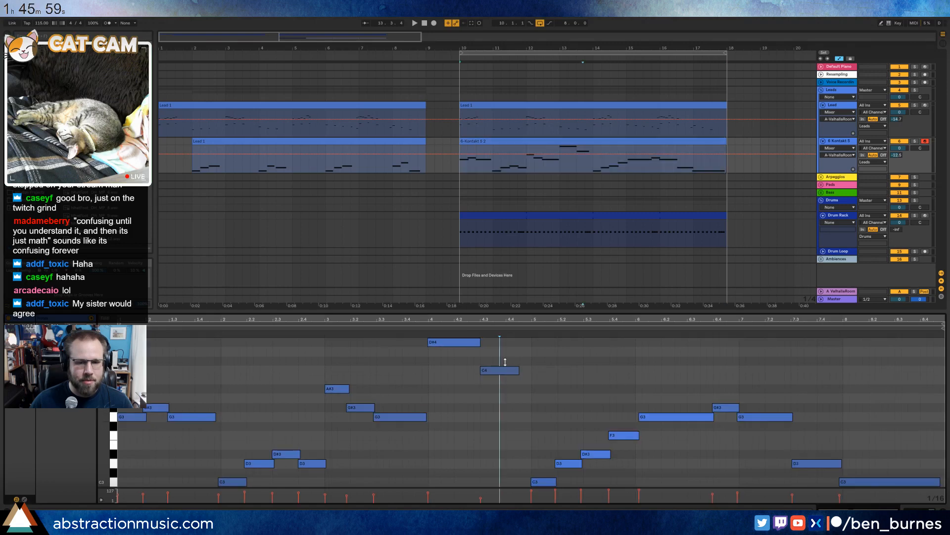
{"action": "left_click_drag", "start_coordinate": [502, 371], "coordinate": [502, 347]}
{"action": "key", "text": "space"}
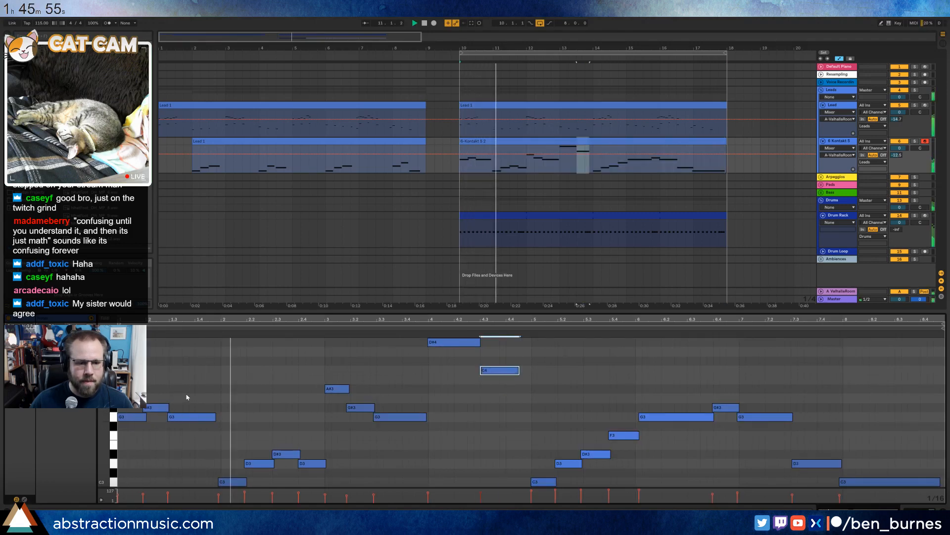
Nudge the Kontakt clip's C3 note near bar 2 slightly later, and stop playback.
{"action": "left_click", "coordinate": [191, 417]}
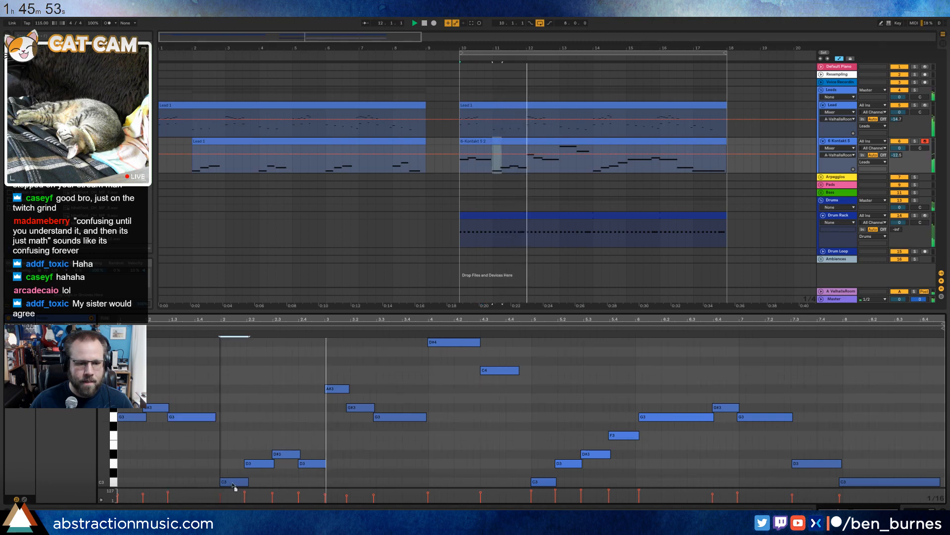
{"action": "left_click_drag", "start_coordinate": [233, 484], "coordinate": [235, 484]}
{"action": "key", "text": "space"}
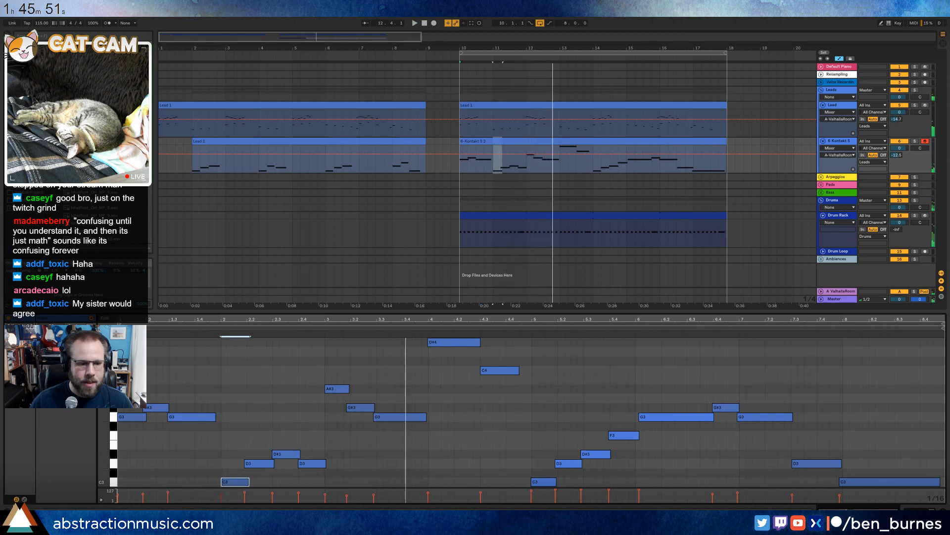
Reopen the Kontakt clip's controller envelope and simplify the steep rise at bar 2 into a straight ramp.
{"action": "left_click", "coordinate": [24, 499]}
{"action": "left_click", "coordinate": [237, 446]}
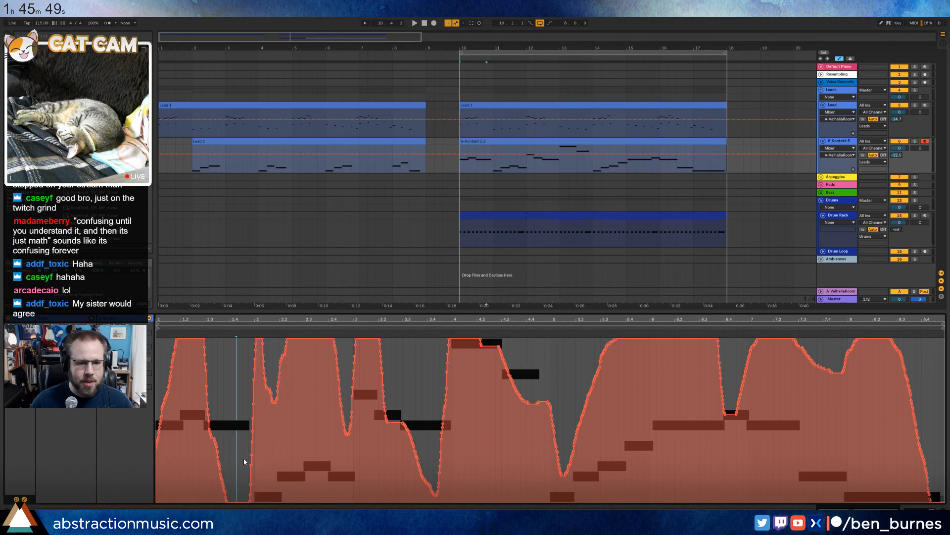
{"action": "left_click_drag", "start_coordinate": [248, 471], "coordinate": [261, 471]}
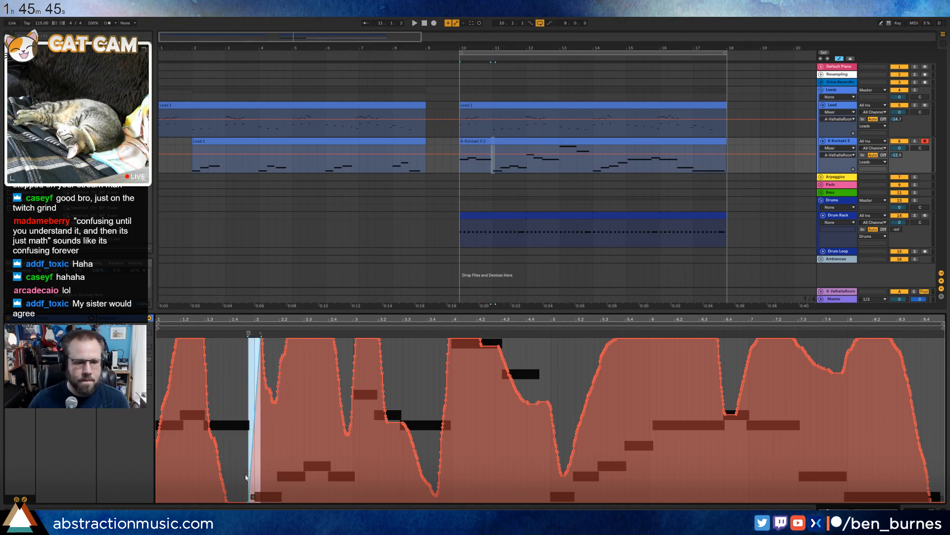
{"action": "left_click", "coordinate": [242, 500]}
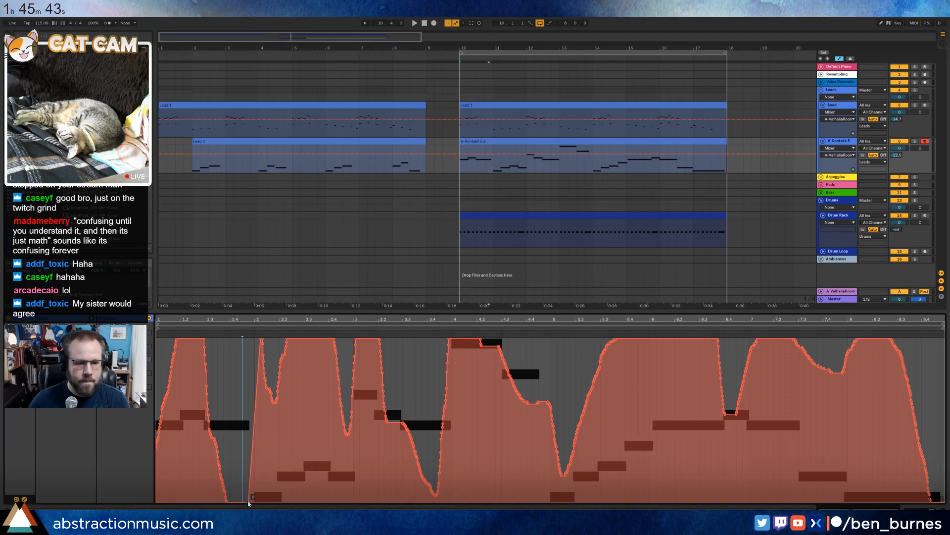
Delete the envelope points in the fall after beat 1.3 and move the fall's end point later for a straight slope.
{"action": "left_click_drag", "start_coordinate": [248, 503], "coordinate": [209, 469]}
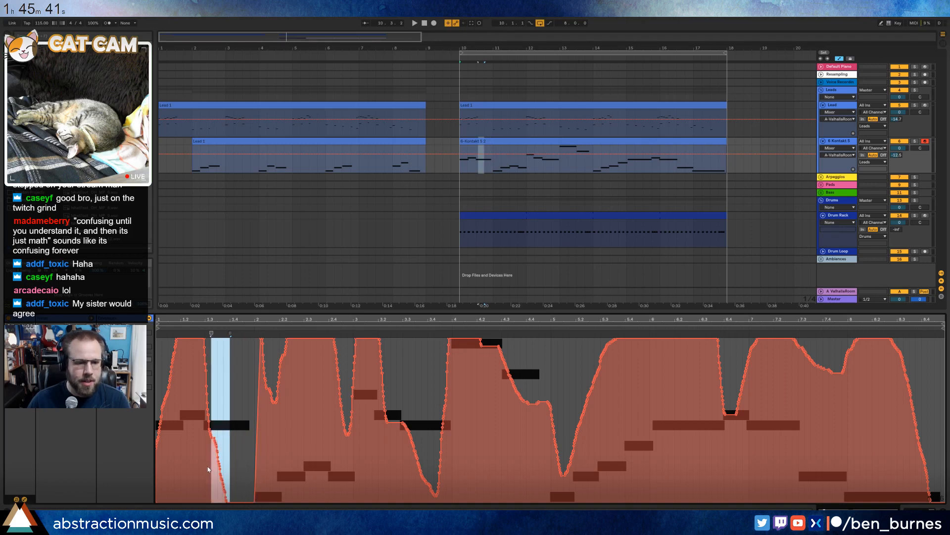
{"action": "key", "text": "Delete"}
{"action": "left_click", "coordinate": [236, 448]}
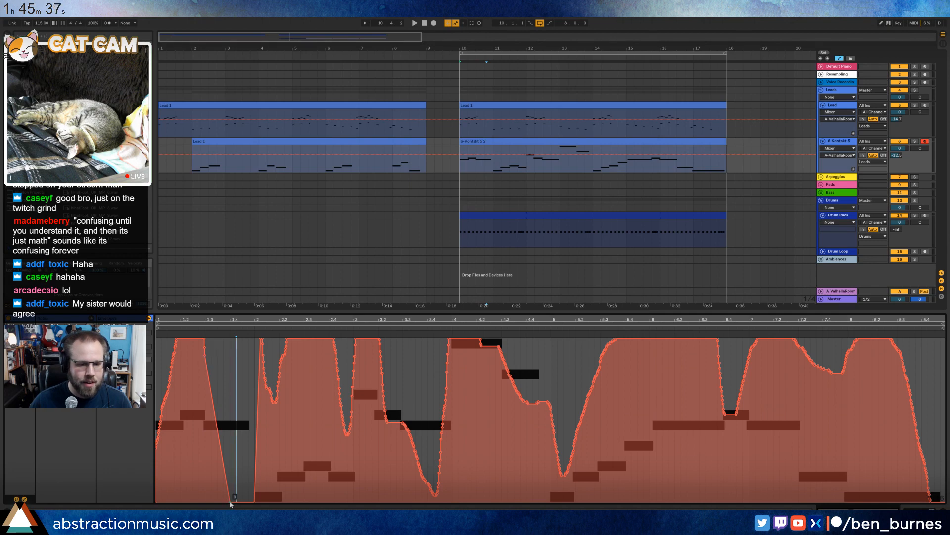
{"action": "left_click_drag", "start_coordinate": [231, 501], "coordinate": [242, 500]}
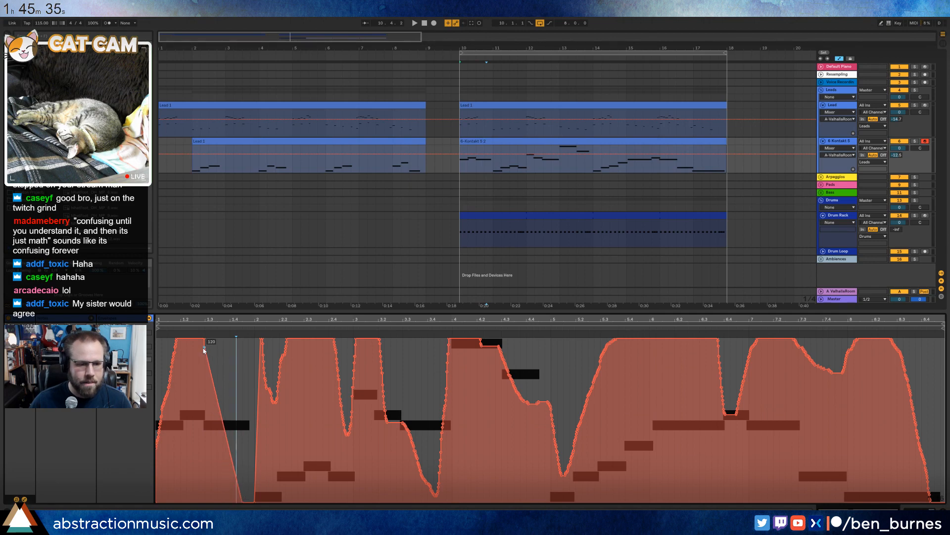
Bend the controller envelope's straight fall after beat 1.3 into an outward-bulging curve, and play the section to check it.
{"action": "left_click_drag", "start_coordinate": [223, 423], "coordinate": [225, 404]}
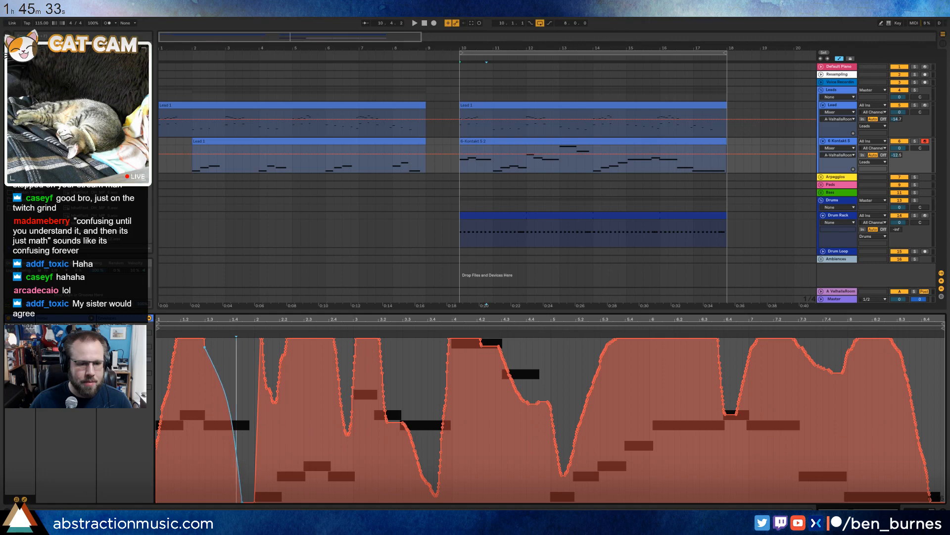
{"action": "double_click", "coordinate": [220, 370], "text": "alt"}
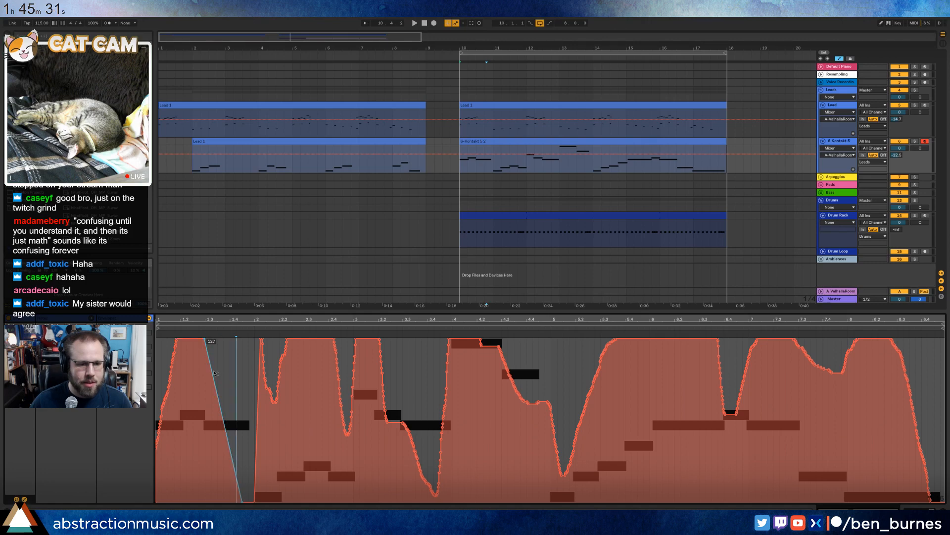
{"action": "left_click_drag", "start_coordinate": [215, 372], "coordinate": [215, 356]}
{"action": "key", "text": "space"}
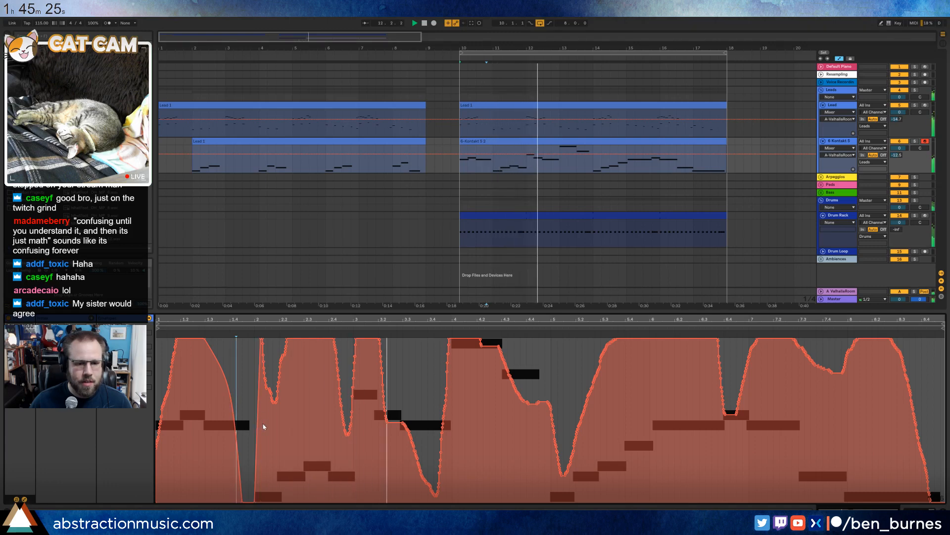
{"action": "key", "text": "space"}
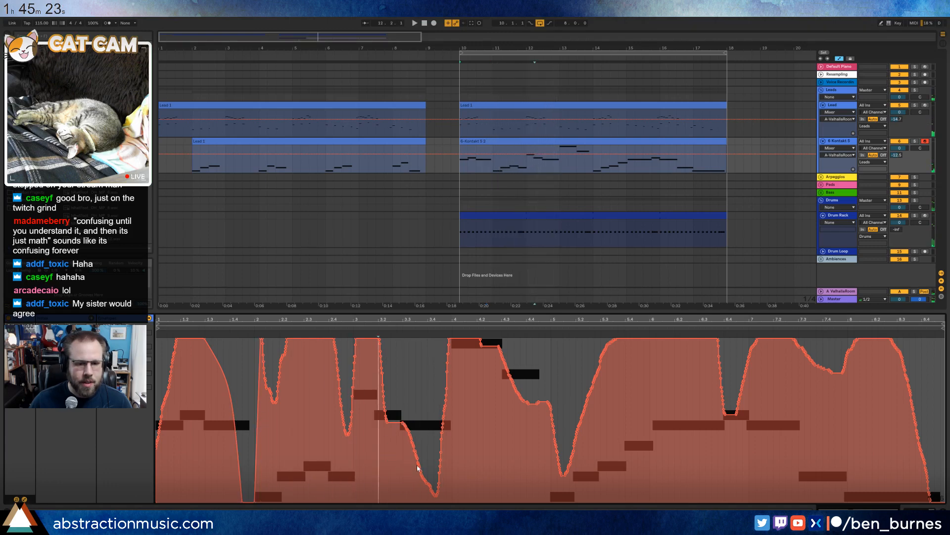
Delete the envelope points in the fall after beat 3.2 and at the start of the bar 4 plateau.
{"action": "mouse_move", "coordinate": [378, 448]}
{"action": "left_mouse_down"}
{"action": "mouse_move", "coordinate": [434, 448]}
{"action": "mouse_move", "coordinate": [409, 424]}
{"action": "mouse_move", "coordinate": [410, 357]}
{"action": "left_mouse_up"}
{"action": "key", "text": "Delete"}
{"action": "left_click", "coordinate": [447, 465]}
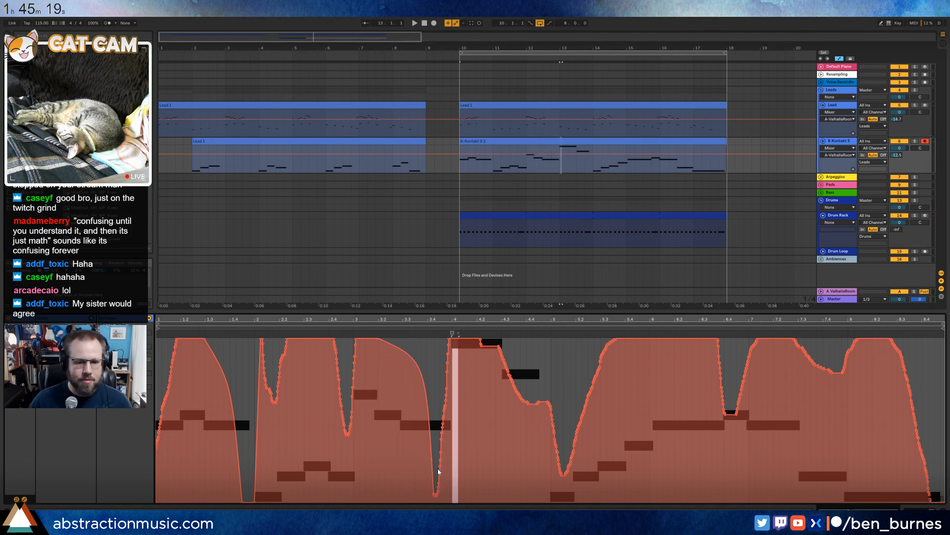
{"action": "key", "text": "Delete"}
{"action": "left_click", "coordinate": [471, 359]}
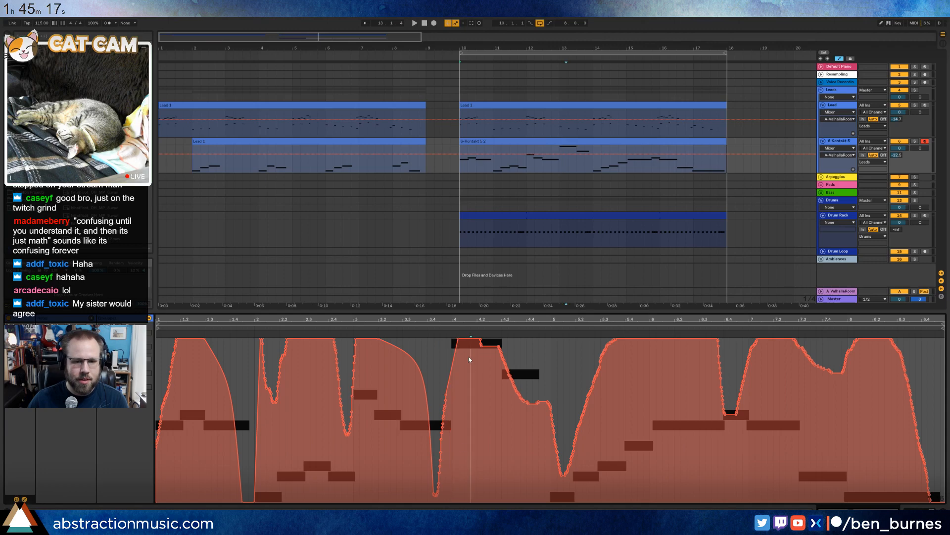
{"action": "left_click", "coordinate": [458, 364]}
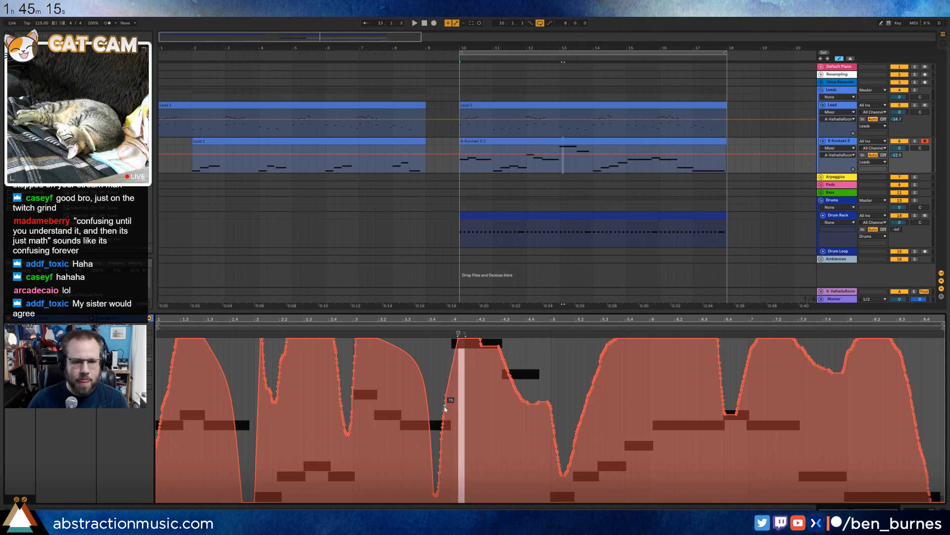
Reduce the envelope's rise into bar 4 to a near-vertical ramp starting from zero just before the bar.
{"action": "left_click_drag", "start_coordinate": [448, 399], "coordinate": [453, 498]}
{"action": "left_click_drag", "start_coordinate": [441, 393], "coordinate": [451, 394]}
{"action": "key", "text": "Delete"}
{"action": "left_click_drag", "start_coordinate": [444, 460], "coordinate": [436, 461]}
{"action": "key", "text": "Delete"}
{"action": "left_click", "coordinate": [446, 464]}
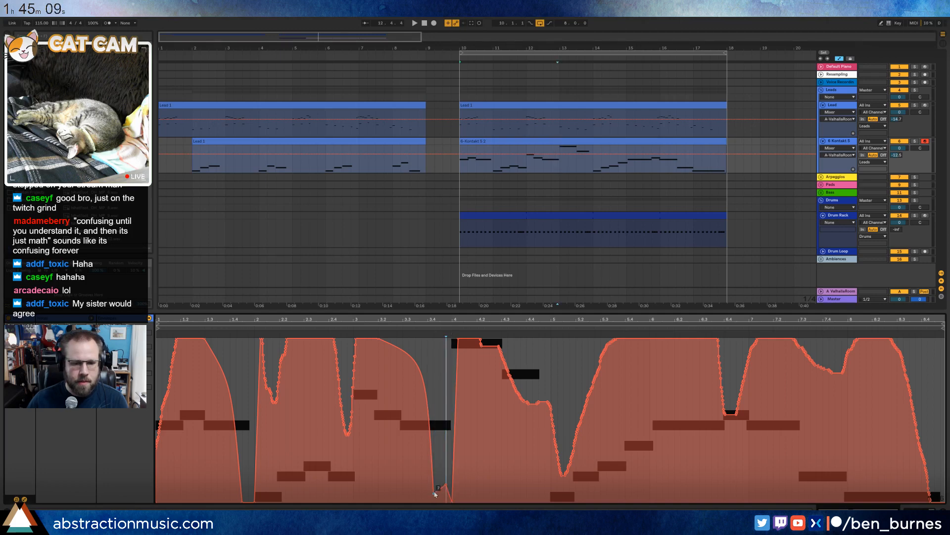
Move the end of the envelope's bar 3 fall later and up to about 63, and start playback.
{"action": "left_click_drag", "start_coordinate": [436, 493], "coordinate": [435, 436]}
{"action": "left_click_drag", "start_coordinate": [429, 372], "coordinate": [441, 423]}
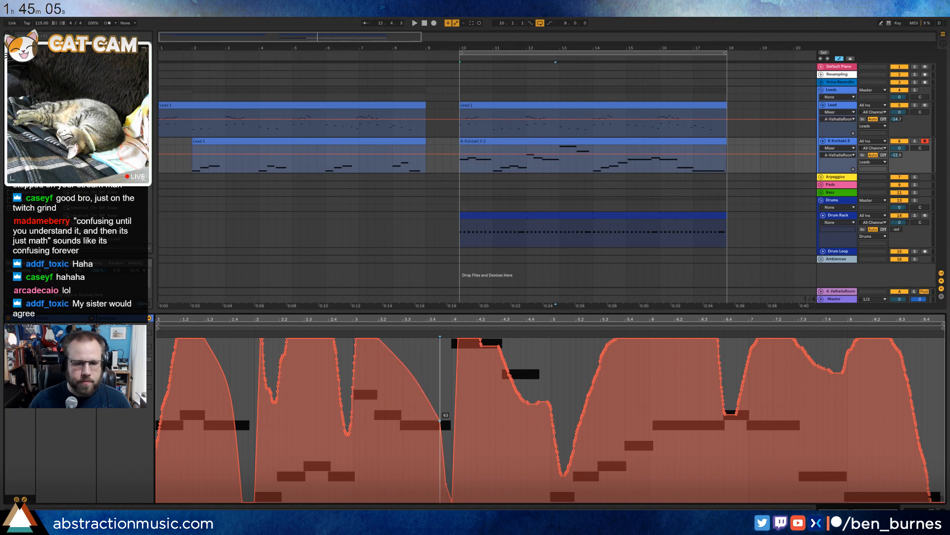
{"action": "key", "text": "space"}
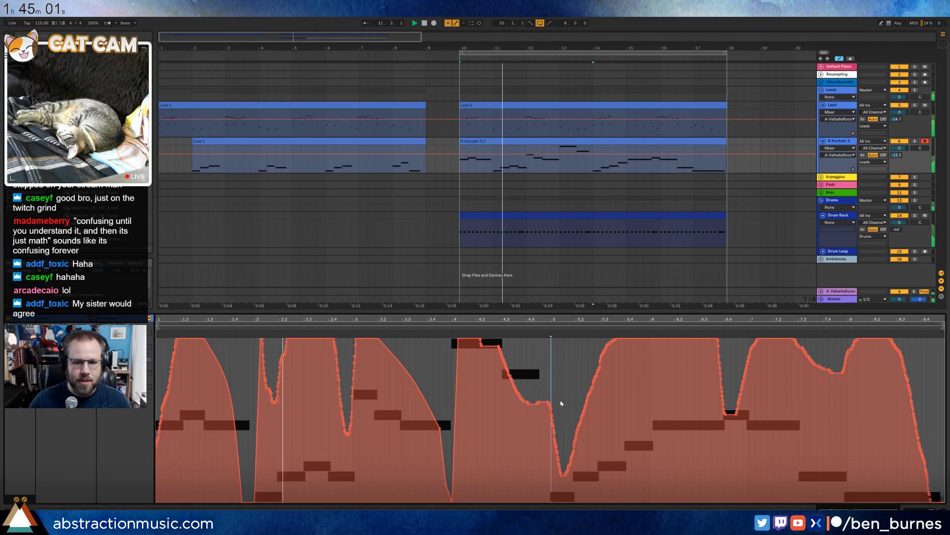
Delete the envelope points between bar 5 and just after bar 6 to leave one straight ramp up to 127.
{"action": "left_click_drag", "start_coordinate": [557, 393], "coordinate": [669, 389]}
{"action": "key", "text": "Delete"}
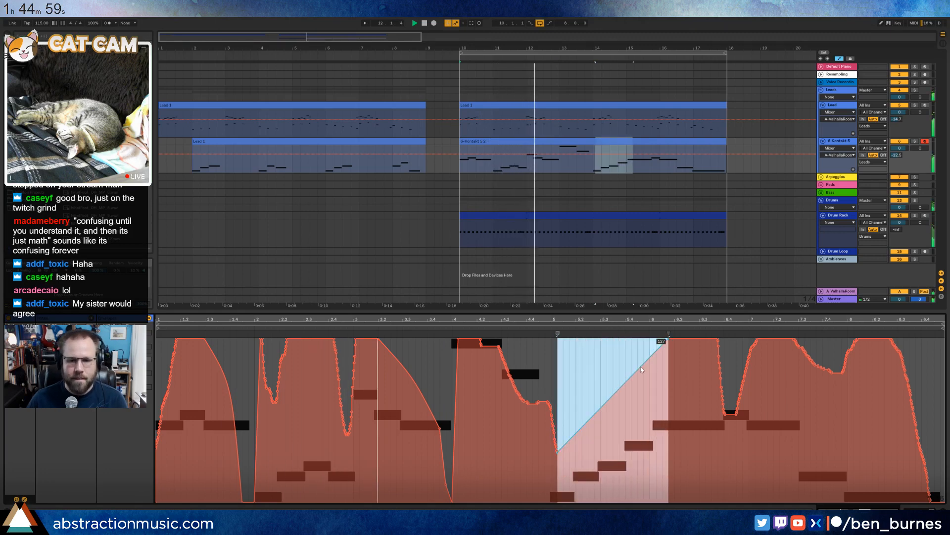
{"action": "left_click", "coordinate": [619, 400]}
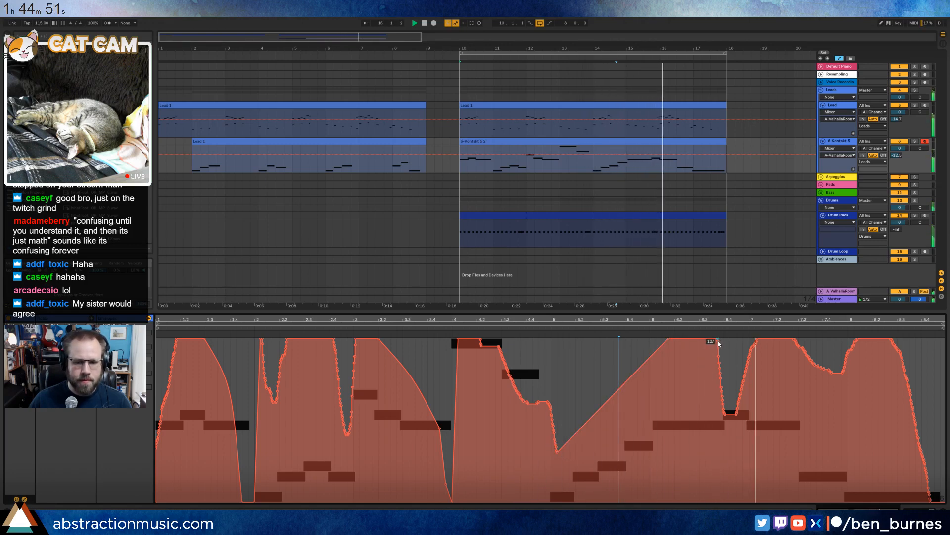
Delete the envelope points in the fall after beat 6.3, shift its low point slightly earlier, and stop playback.
{"action": "left_click_drag", "start_coordinate": [705, 340], "coordinate": [728, 365]}
{"action": "key", "text": "Delete"}
{"action": "left_click", "coordinate": [728, 379]}
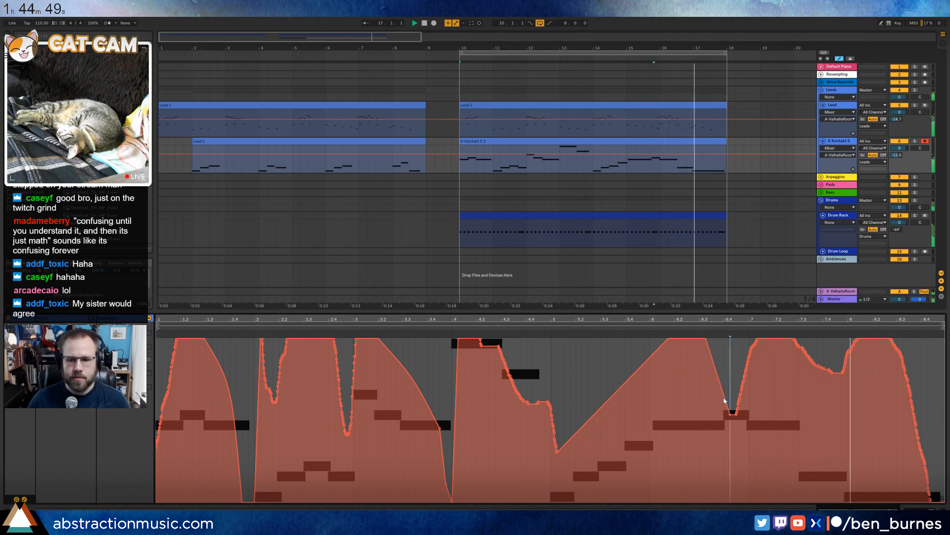
{"action": "left_click_drag", "start_coordinate": [731, 414], "coordinate": [717, 414]}
{"action": "key", "text": "space"}
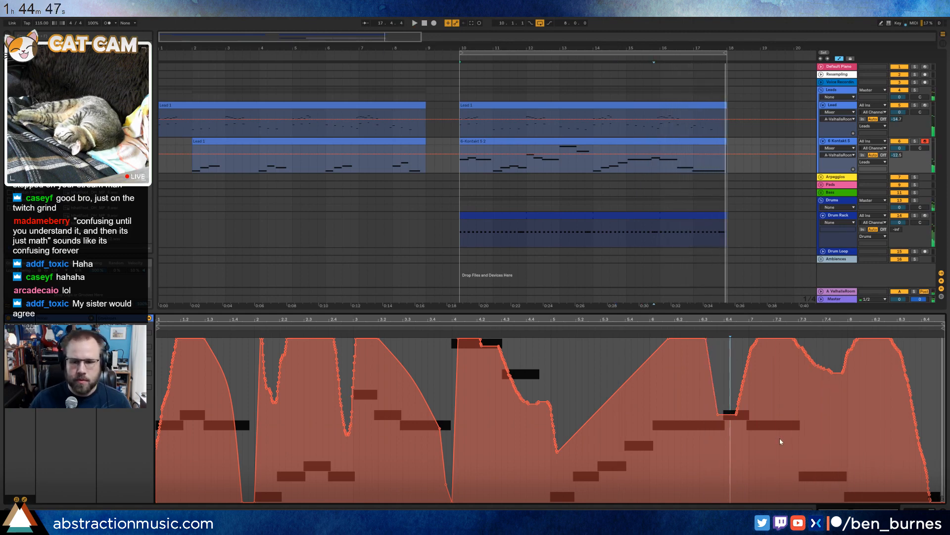
Return to the Kontakt clip's notes, start the final C3 note earlier, and shorten the D3 note before it to match.
{"action": "key", "text": "shift+Tab"}
{"action": "key", "text": "shift+Tab"}
{"action": "left_click", "coordinate": [24, 499]}
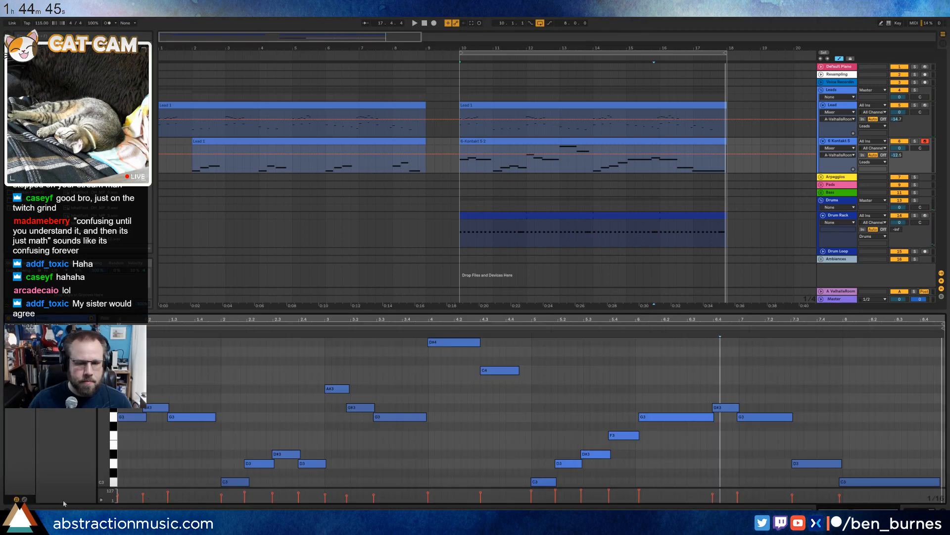
{"action": "left_click", "coordinate": [889, 433]}
{"action": "mouse_move", "coordinate": [840, 482]}
{"action": "left_mouse_down"}
{"action": "mouse_move", "coordinate": [824, 483]}
{"action": "mouse_move", "coordinate": [838, 481]}
{"action": "left_mouse_up"}
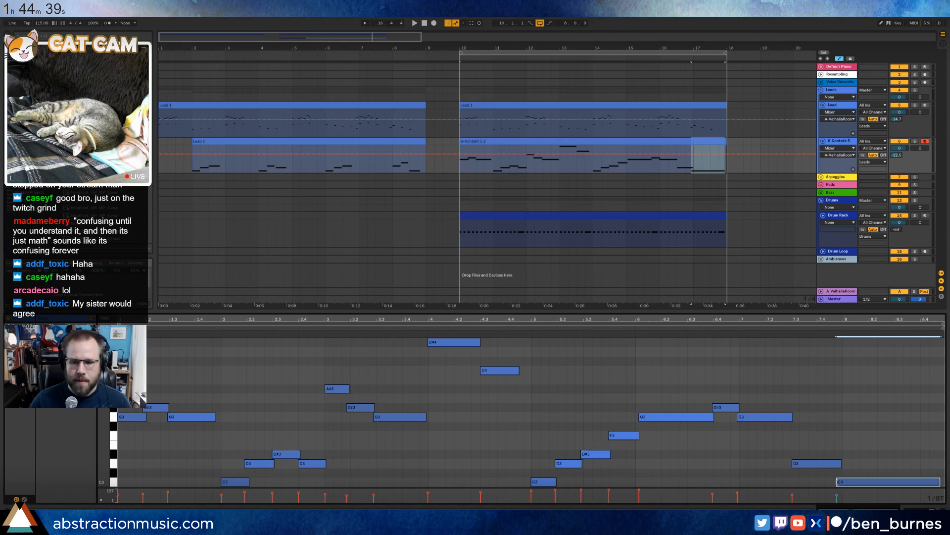
{"action": "mouse_move", "coordinate": [837, 481]}
{"action": "left_mouse_down"}
{"action": "mouse_move", "coordinate": [825, 480]}
{"action": "mouse_move", "coordinate": [833, 463]}
{"action": "left_mouse_up"}
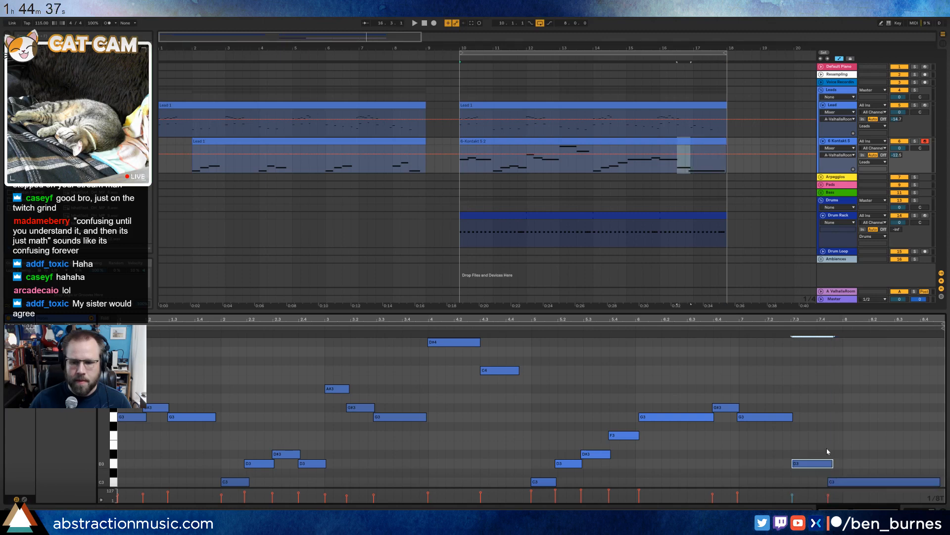
{"action": "left_click", "coordinate": [719, 325]}
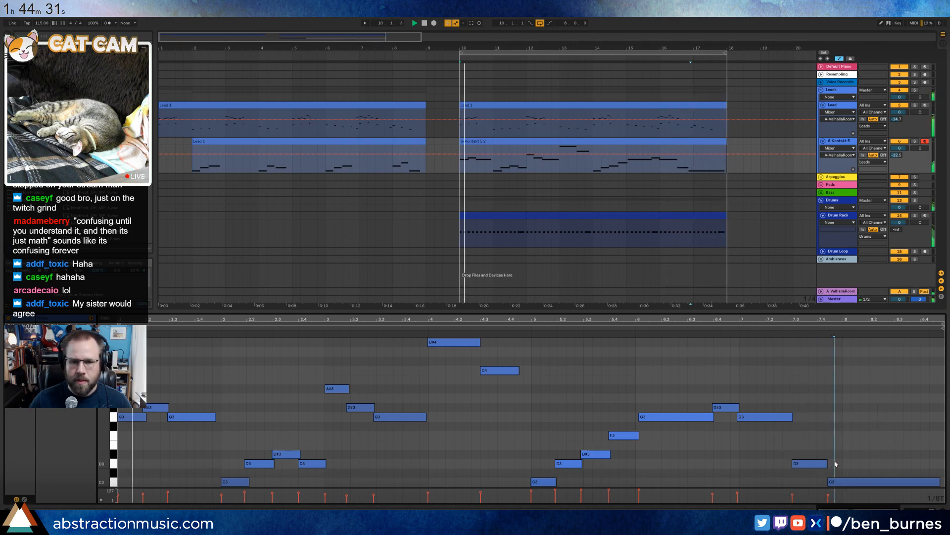
{"action": "key", "text": "space"}
Audition kick samples in the browser and load kick_OH_P_2 onto the Drum Rack's C1 pad.
{"action": "key", "text": "shift+Tab"}
{"action": "left_click", "coordinate": [480, 215]}
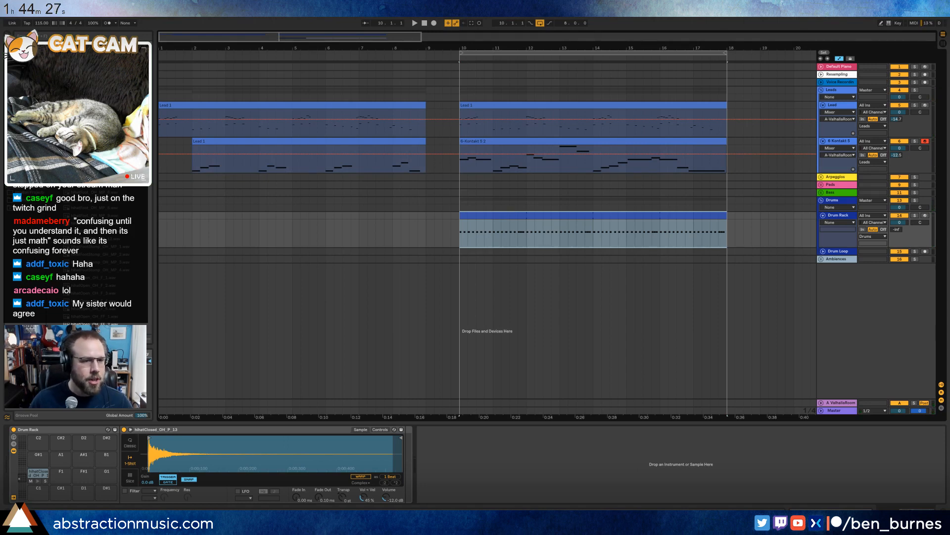
{"action": "left_click_drag", "start_coordinate": [150, 136], "coordinate": [150, 142]}
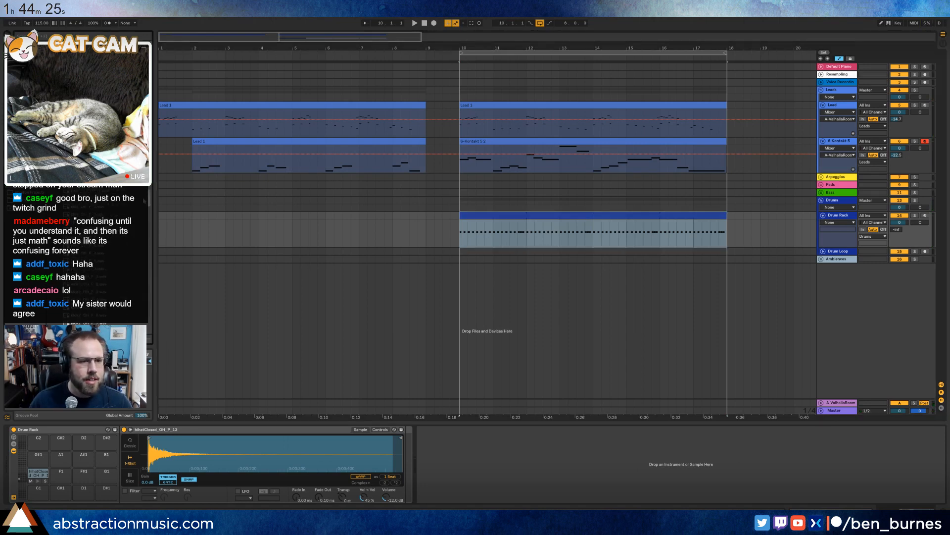
{"action": "left_click", "coordinate": [92, 220]}
{"action": "left_click", "coordinate": [97, 251]}
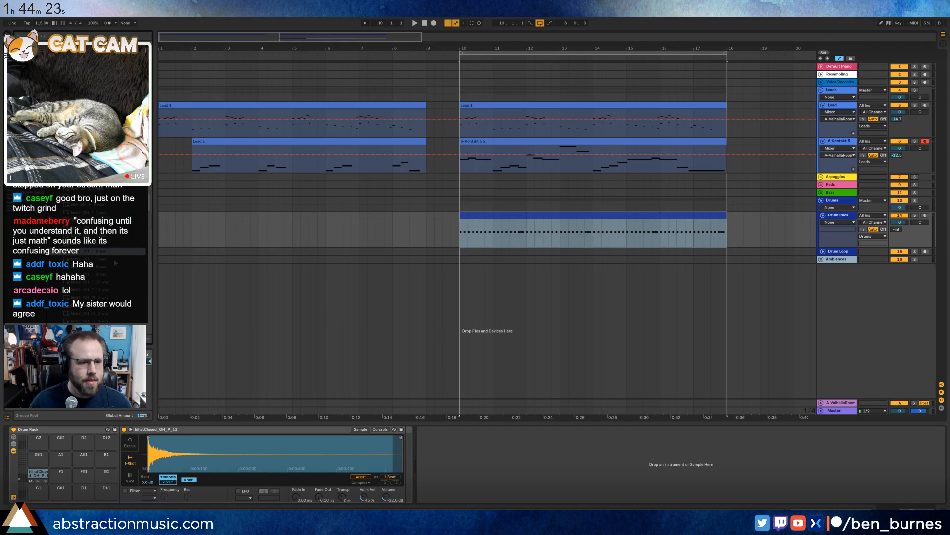
{"action": "scroll", "coordinate": [97, 252], "scroll_direction": "down", "scroll_amount": 2}
{"action": "left_click", "coordinate": [97, 252]}
{"action": "scroll", "coordinate": [97, 252], "scroll_direction": "down", "scroll_amount": 2}
{"action": "scroll", "coordinate": [93, 254], "scroll_direction": "down", "scroll_amount": 1}
{"action": "left_click", "coordinate": [94, 254]}
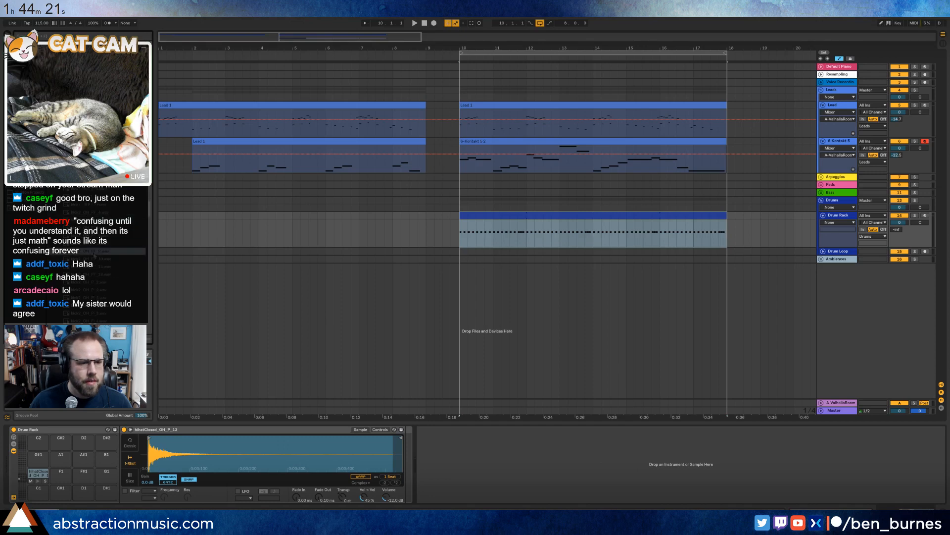
{"action": "scroll", "coordinate": [107, 253], "scroll_direction": "up", "scroll_amount": 2}
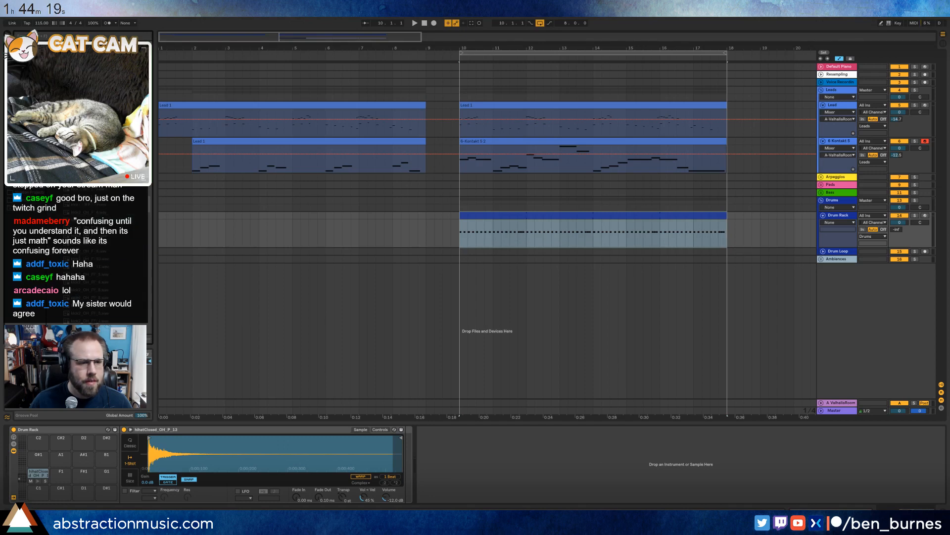
{"action": "left_click_drag", "start_coordinate": [89, 171], "coordinate": [34, 491]}
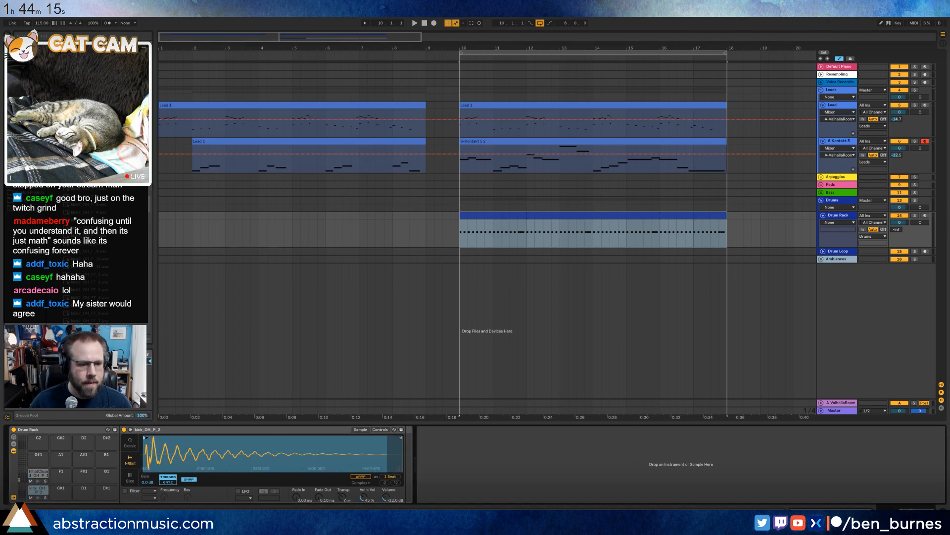
Add kick notes at beats 1, 1.2 and 1.3 of the Drum Rack clip, and play the section.
{"action": "double_click", "coordinate": [490, 217]}
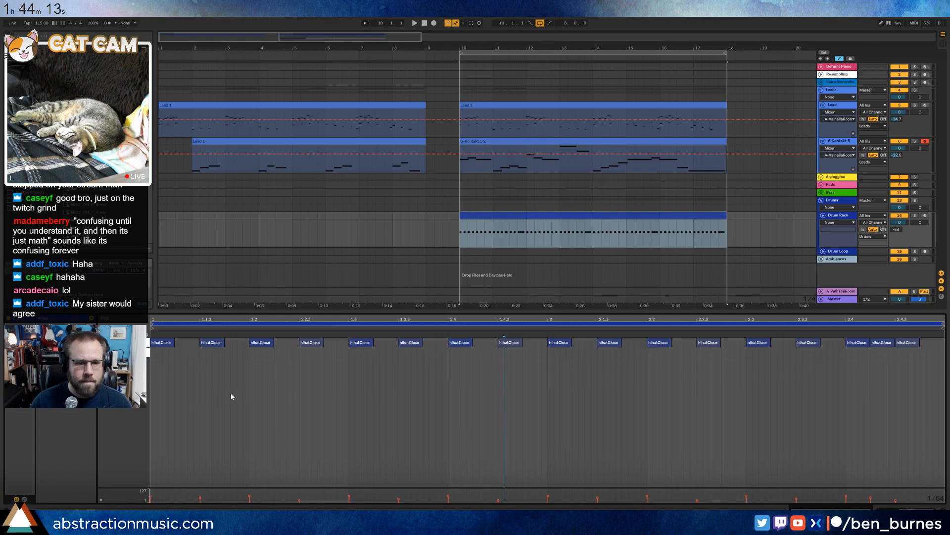
{"action": "double_click", "coordinate": [157, 353]}
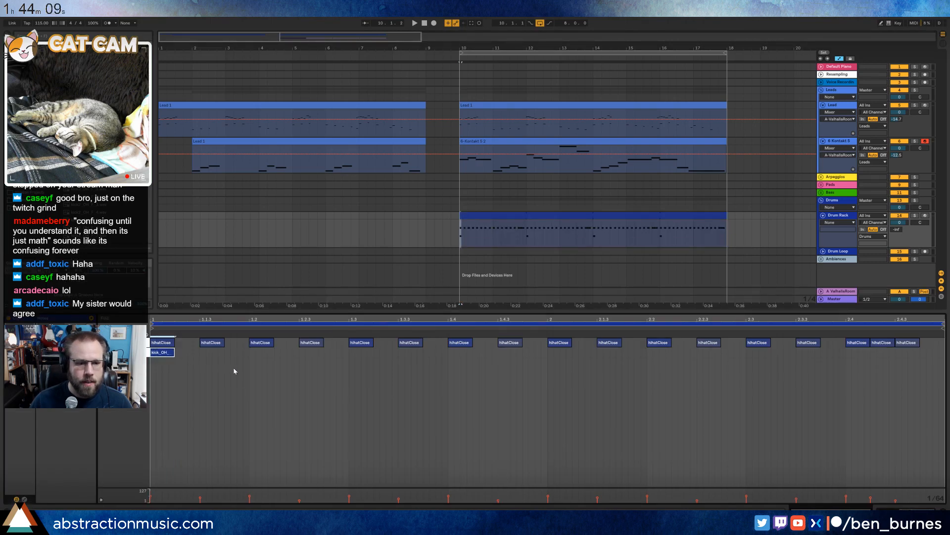
{"action": "double_click", "coordinate": [250, 353]}
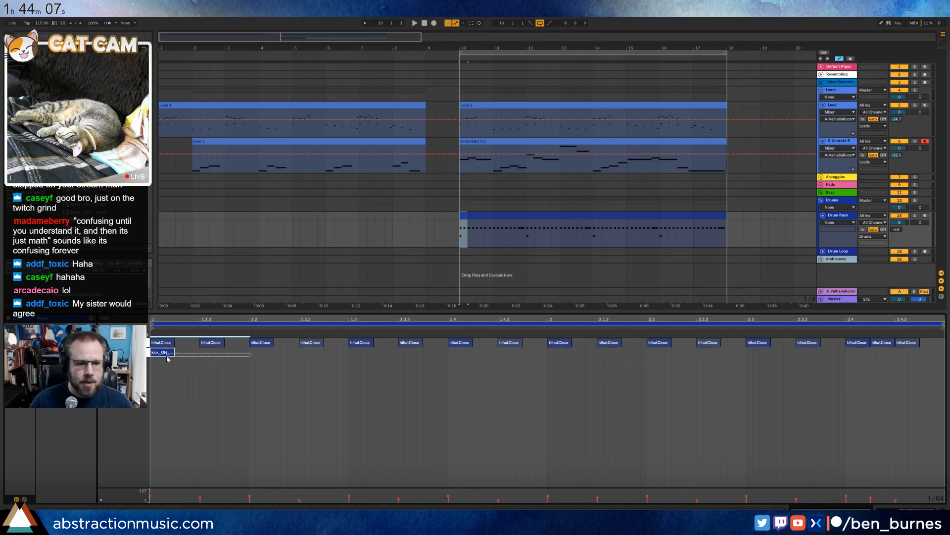
{"action": "key", "text": "ctrl+d"}
{"action": "key", "text": "space"}
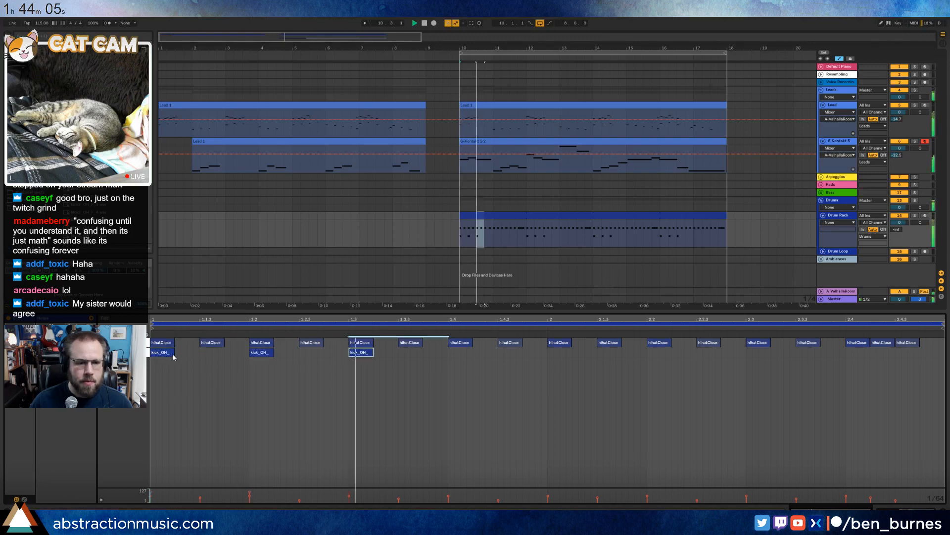
Lower the velocity of the three kick notes together, and return to the Drum Rack's devices.
{"action": "left_click", "coordinate": [304, 384]}
{"action": "left_click_drag", "start_coordinate": [407, 349], "coordinate": [169, 362]}
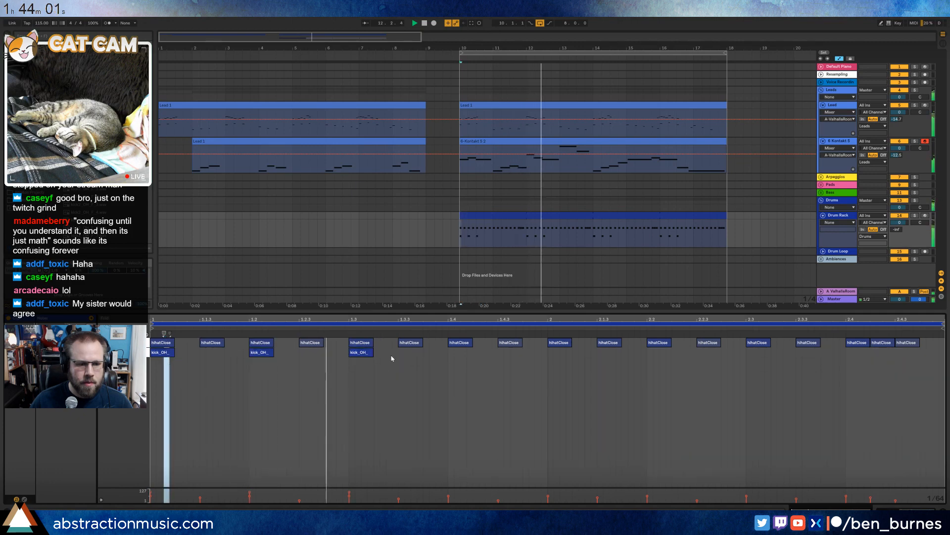
{"action": "left_click_drag", "start_coordinate": [391, 348], "coordinate": [159, 356]}
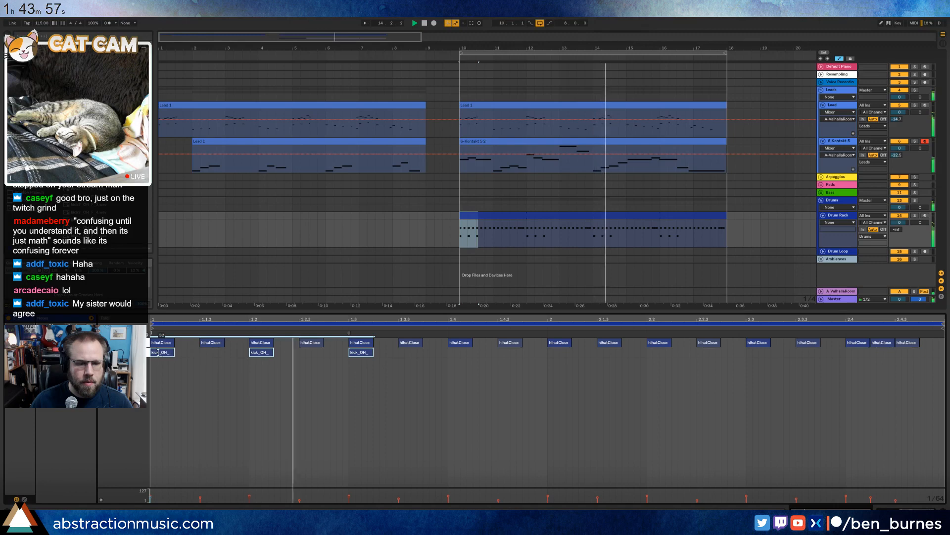
{"action": "key", "text": "shift+Tab"}
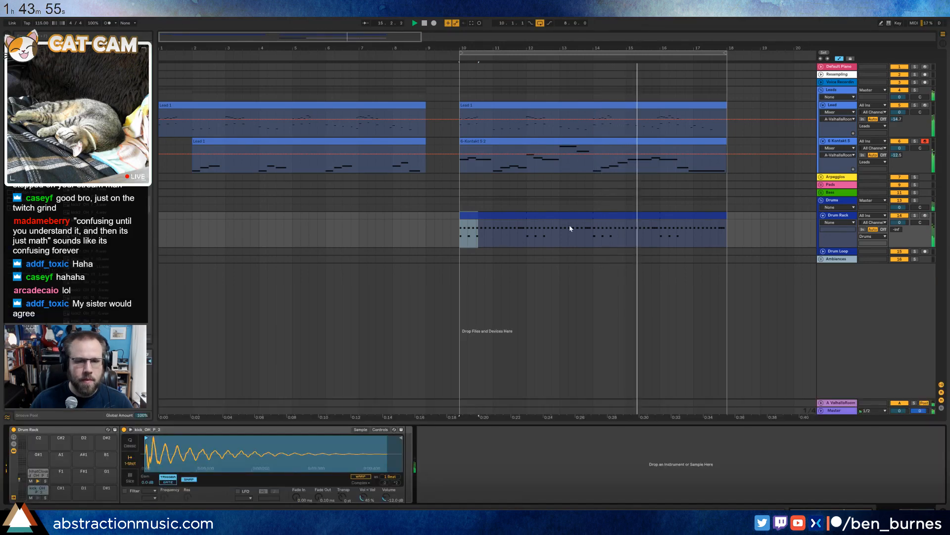
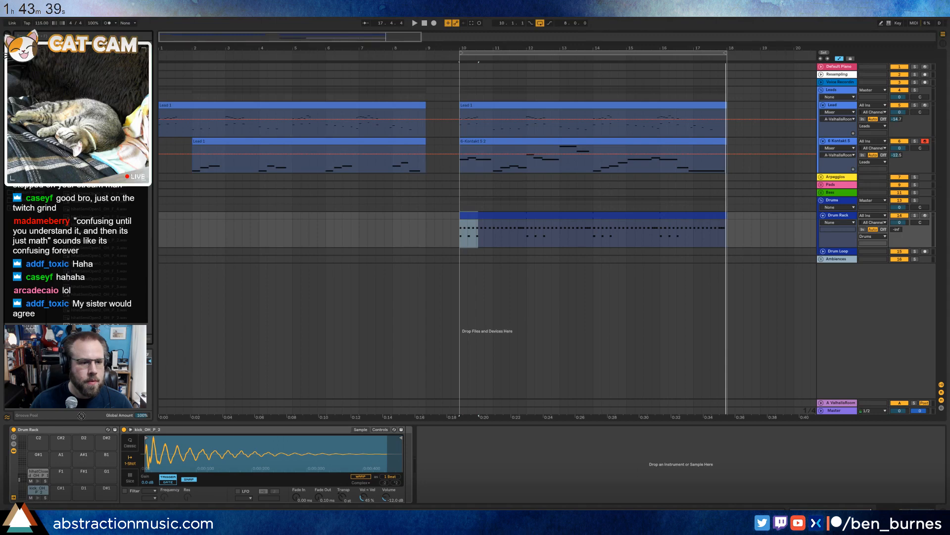
Show the Drum Rack's chain list with its routing columns, and put the closed and open hi-hat chains in choke group 1.
{"action": "left_click_drag", "start_coordinate": [81, 416], "coordinate": [62, 476]}
{"action": "left_click", "coordinate": [14, 444]}
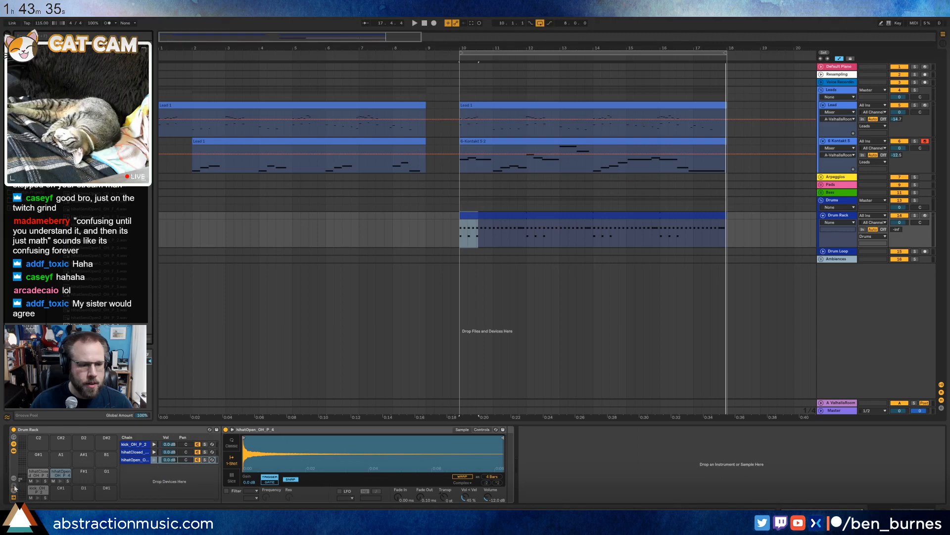
{"action": "left_click", "coordinate": [14, 478]}
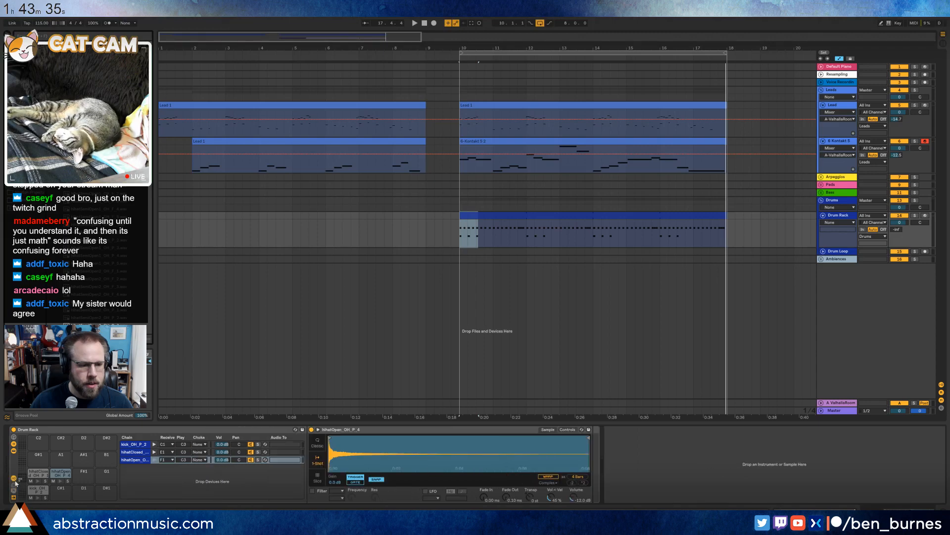
{"action": "left_click", "coordinate": [200, 452]}
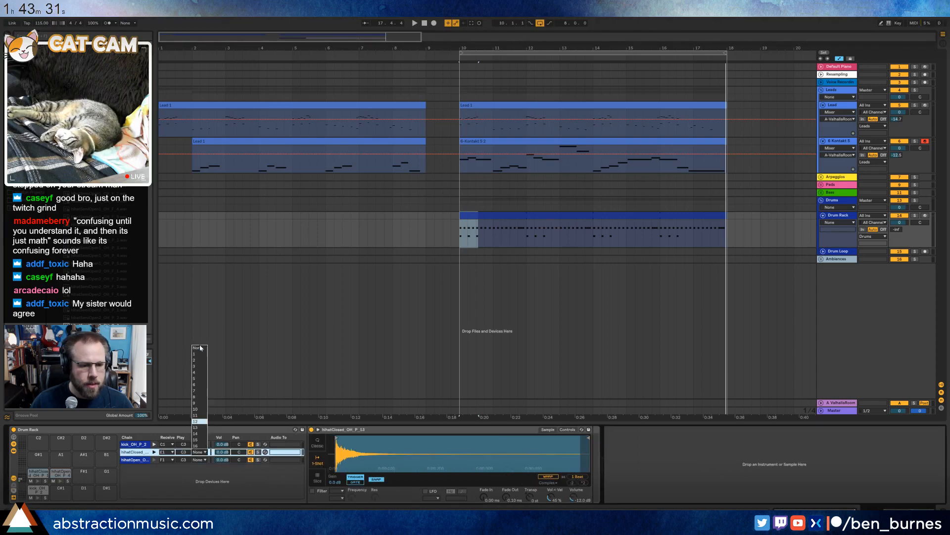
{"action": "left_click", "coordinate": [201, 353]}
{"action": "left_click", "coordinate": [197, 460]}
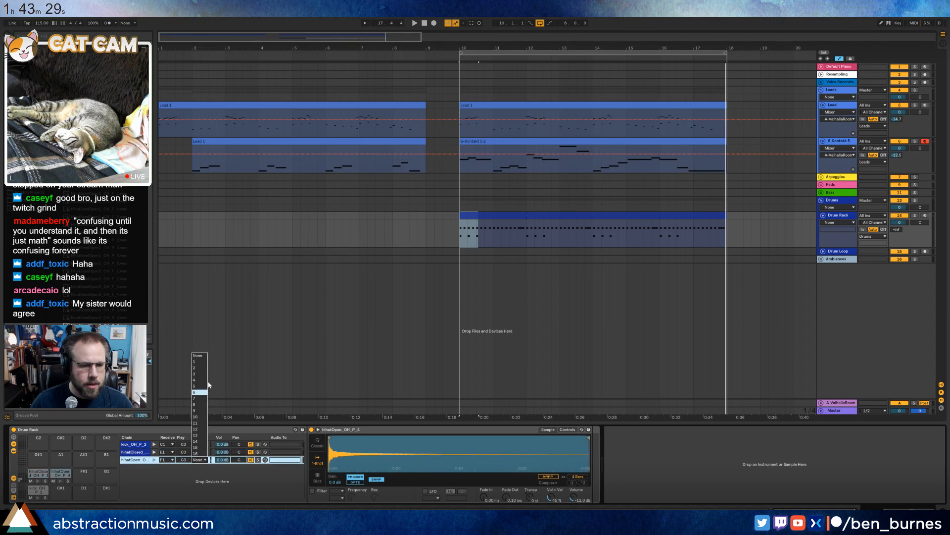
{"action": "left_click", "coordinate": [204, 364]}
Zoom into the open hi-hat sample, then change the Drum Rack clip's hi-hat note at 2.4.2 to the open hi-hat and play it.
{"action": "left_click_drag", "start_coordinate": [341, 453], "coordinate": [404, 452]}
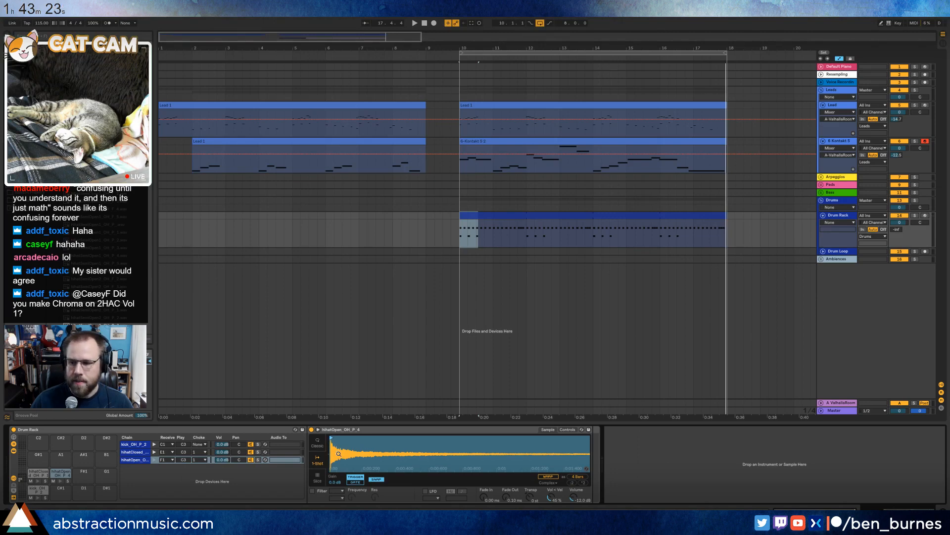
{"action": "left_click_drag", "start_coordinate": [333, 447], "coordinate": [334, 460]}
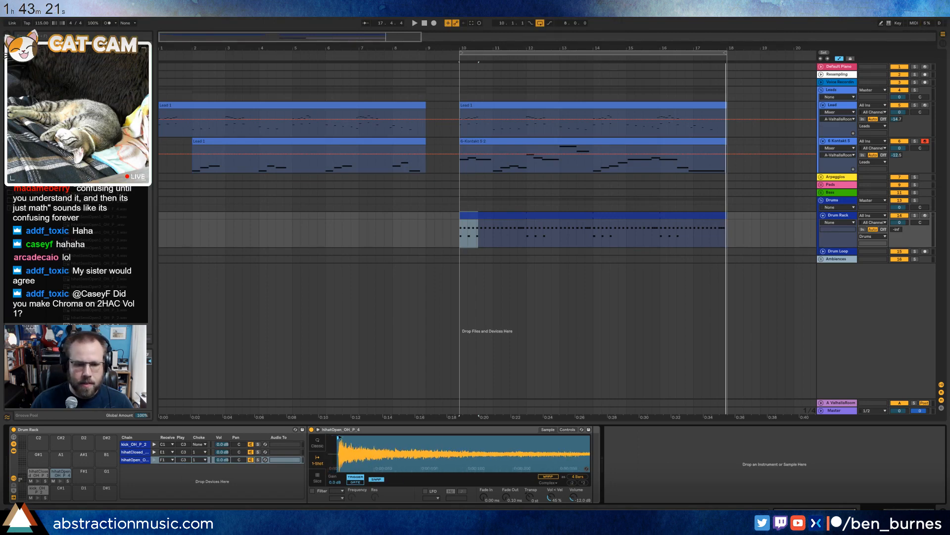
{"action": "double_click", "coordinate": [712, 214]}
{"action": "left_click", "coordinate": [877, 353]}
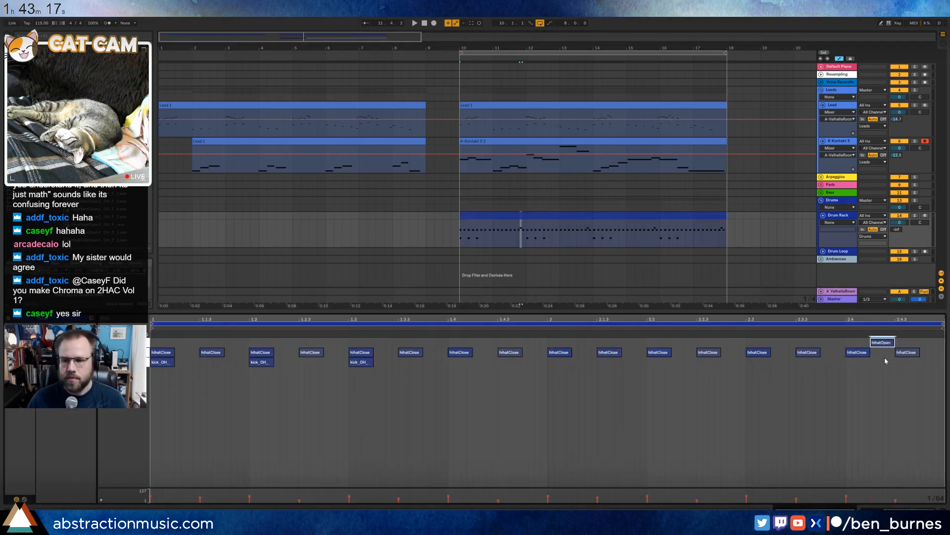
{"action": "key", "text": "space"}
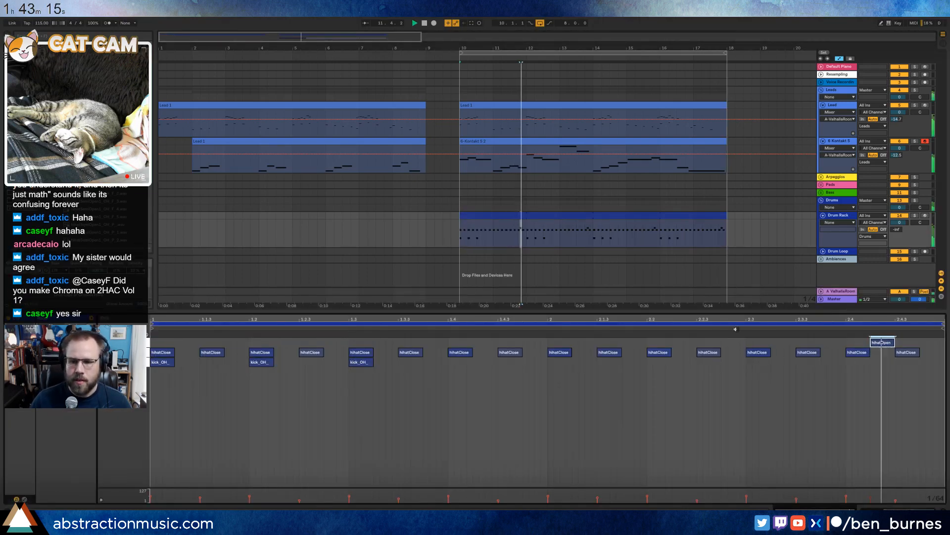
{"action": "key", "text": "space"}
Split the Drum Rack clip at bar 16, and change the earlier clip's open hi-hat at 2.4.2 back to closed.
{"action": "left_click", "coordinate": [534, 228]}
{"action": "left_click_drag", "start_coordinate": [664, 232], "coordinate": [725, 231]}
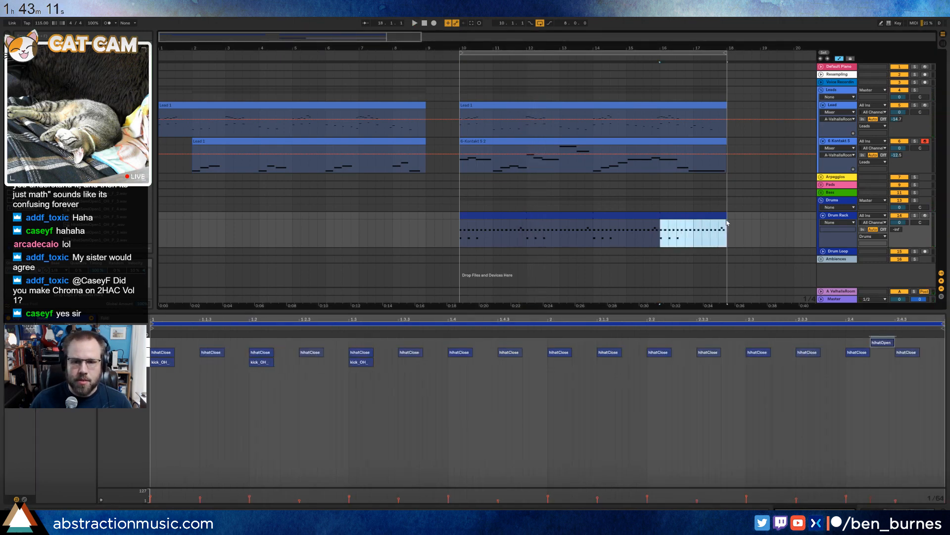
{"action": "left_click", "coordinate": [642, 218]}
{"action": "left_click", "coordinate": [880, 343]}
{"action": "key", "text": "Down"}
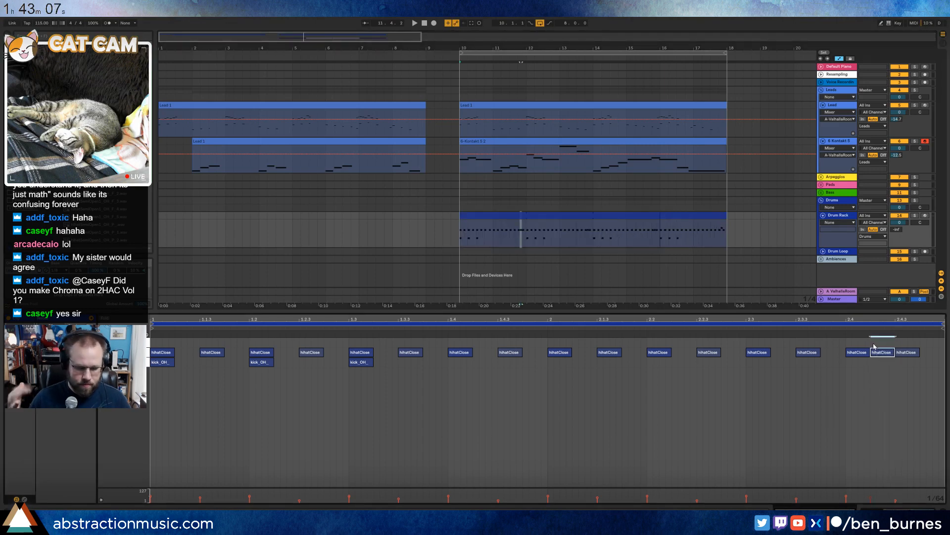
{"action": "key", "text": "shift+Tab"}
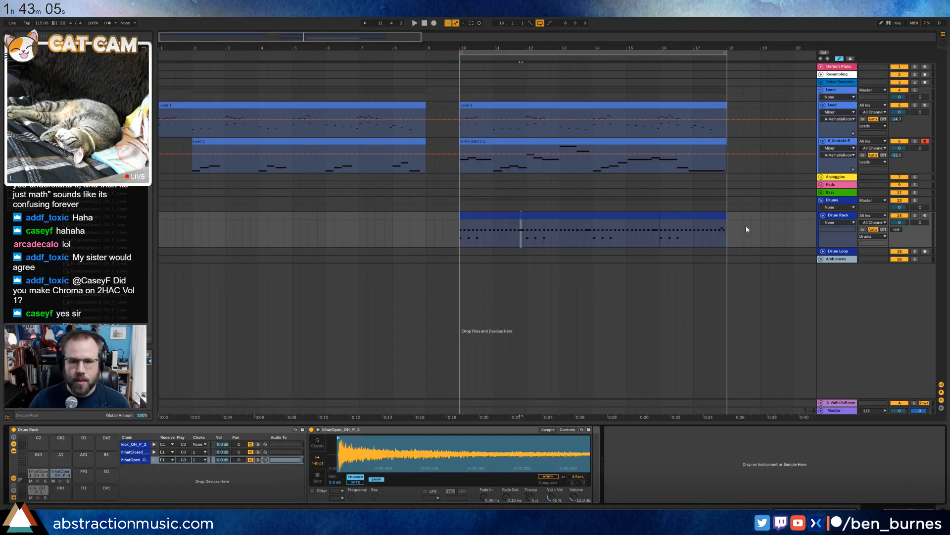
In the last Drum Rack clip, duplicate the kick at 1.3 to beats 1.4 and 2, and play the section from bar 10.
{"action": "left_click", "coordinate": [720, 215]}
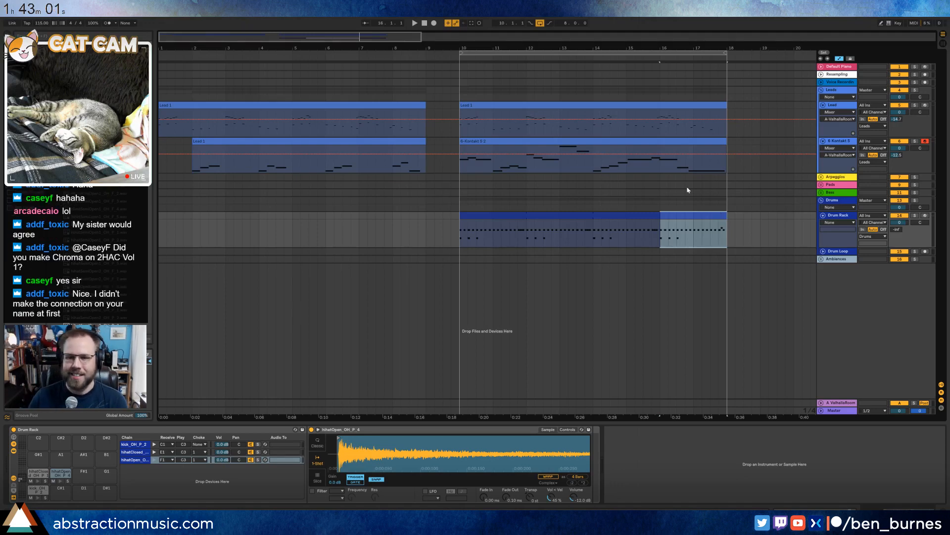
{"action": "double_click", "coordinate": [698, 212]}
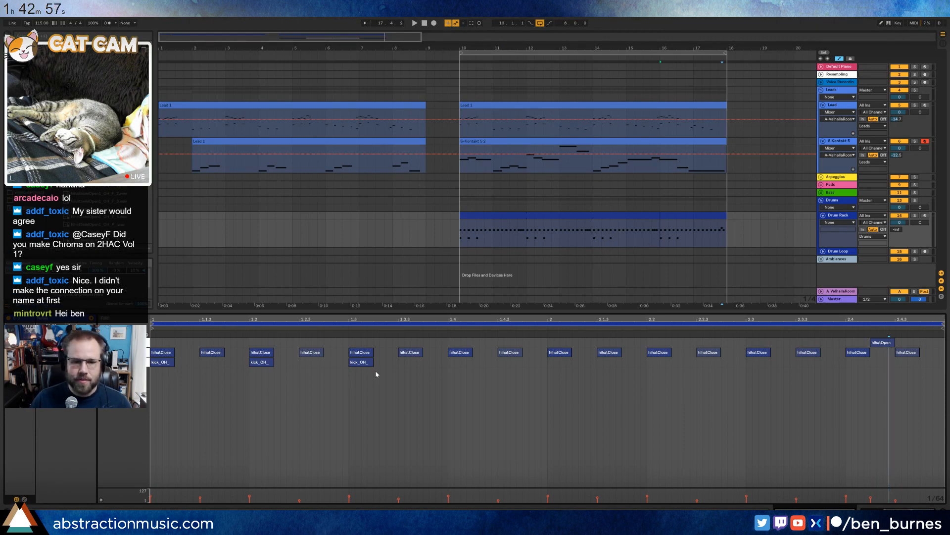
{"action": "left_click_drag", "start_coordinate": [356, 372], "coordinate": [449, 363]}
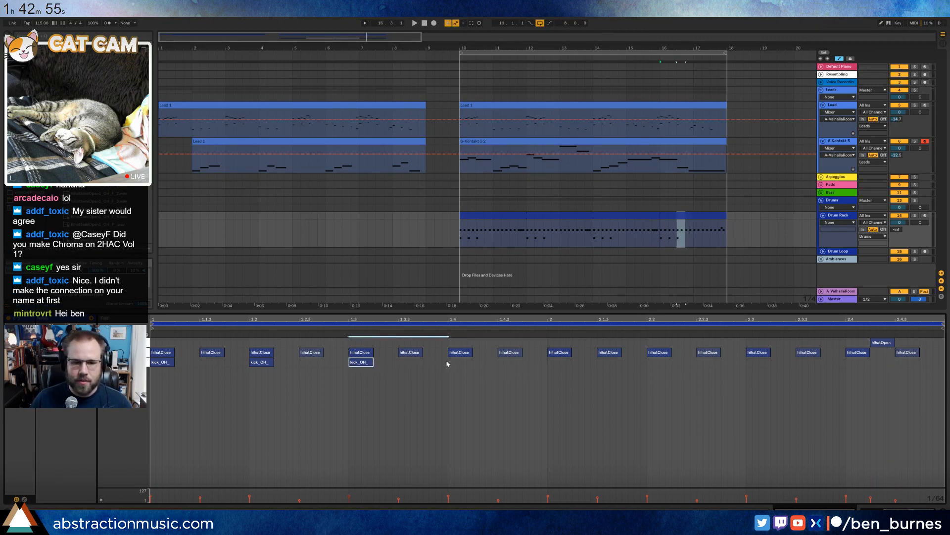
{"action": "key", "text": "ctrl+d"}
{"action": "key", "text": "ctrl+d"}
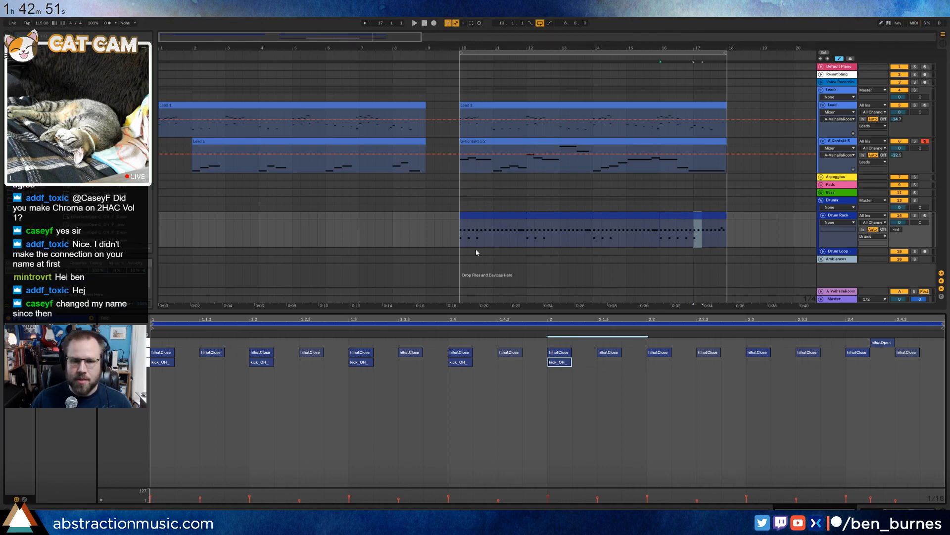
{"action": "left_click", "coordinate": [499, 214]}
{"action": "key", "text": "space"}
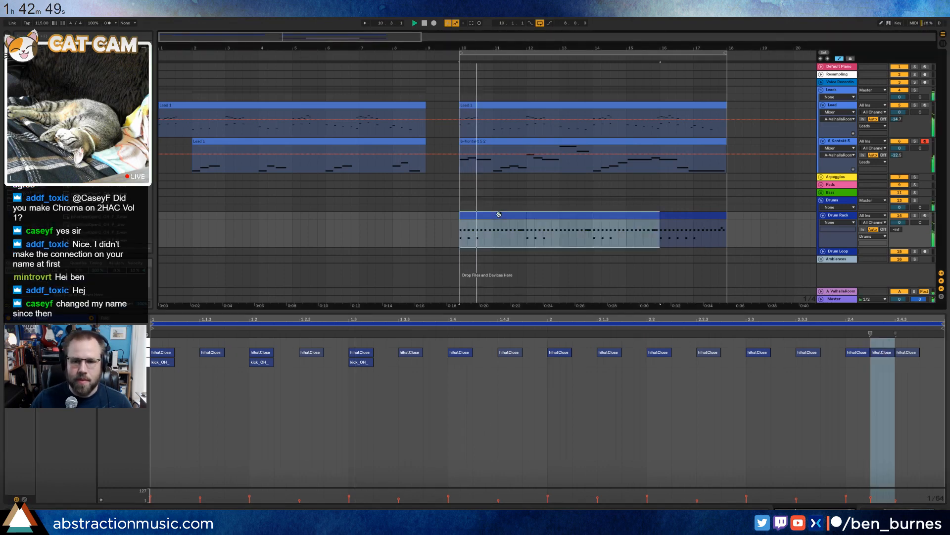
{"action": "key", "text": "shift+Tab"}
Stop playback and save the Live Set as "2018-08-04 Hunting the Red Dot" in the 2 Hour Tracks 2018 folder.
{"action": "key", "text": "ctrl+shift+s"}
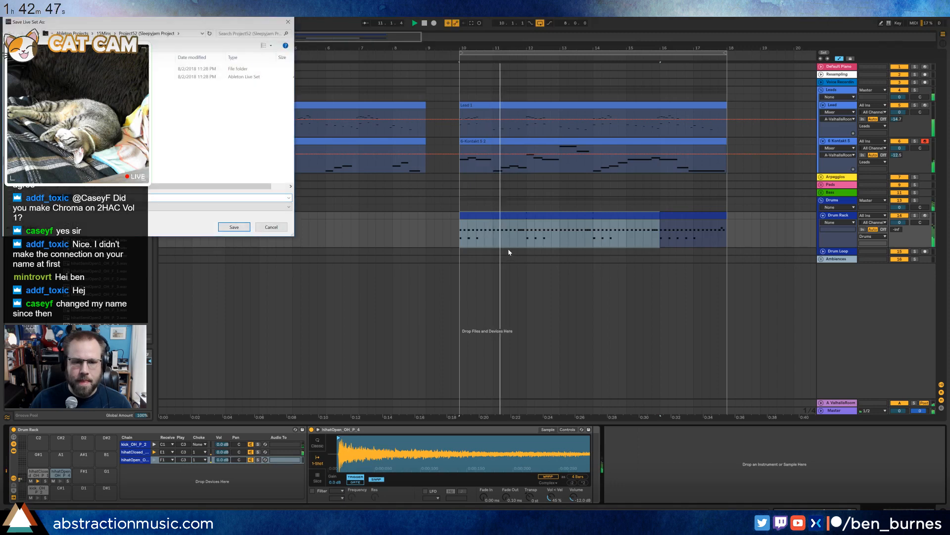
{"action": "key", "text": "Escape"}
{"action": "left_click", "coordinate": [451, 214]}
{"action": "key", "text": "space"}
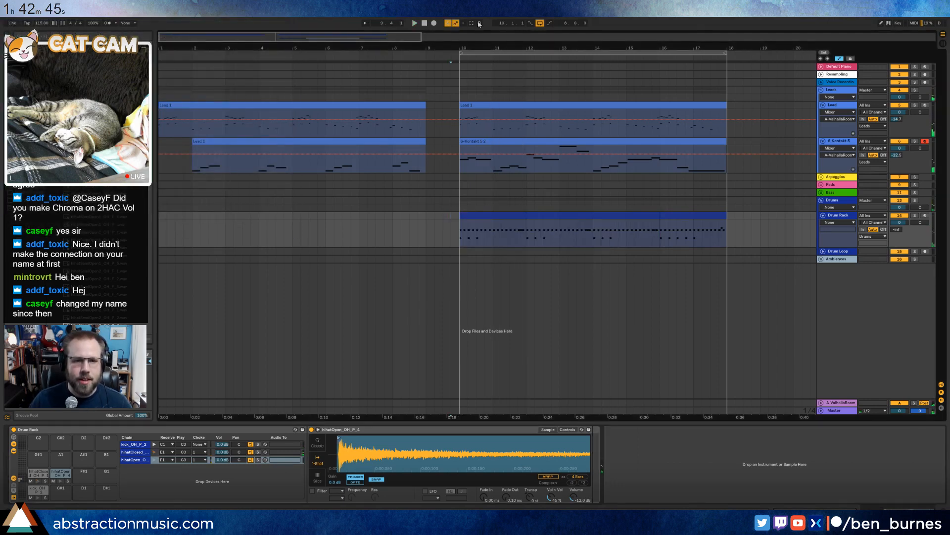
{"action": "left_click_drag", "start_coordinate": [458, 36], "coordinate": [458, 19]}
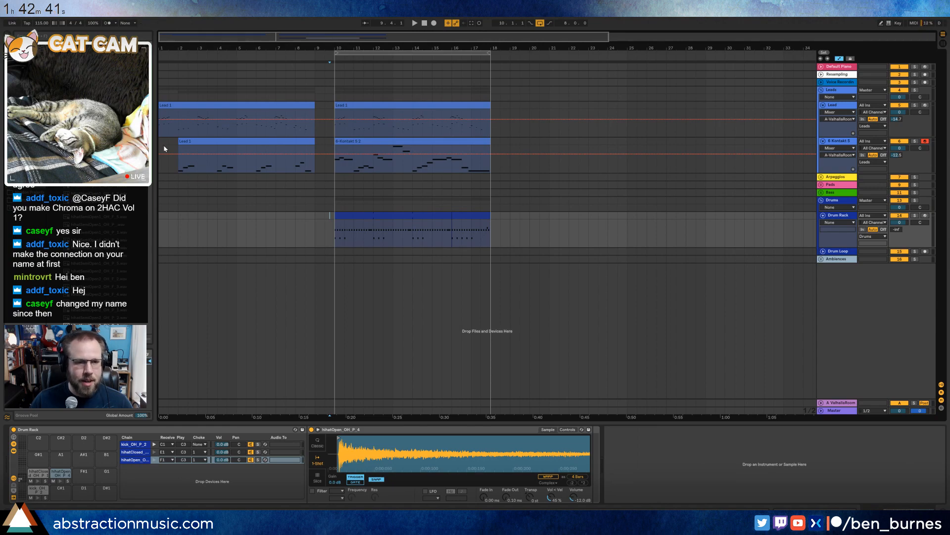
{"action": "key", "text": "ctrl+s"}
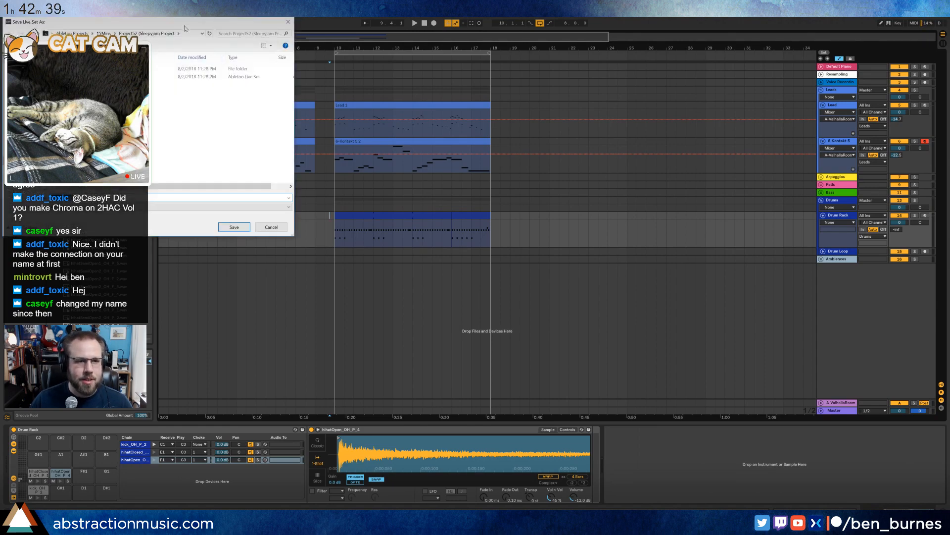
{"action": "left_click", "coordinate": [319, 160]}
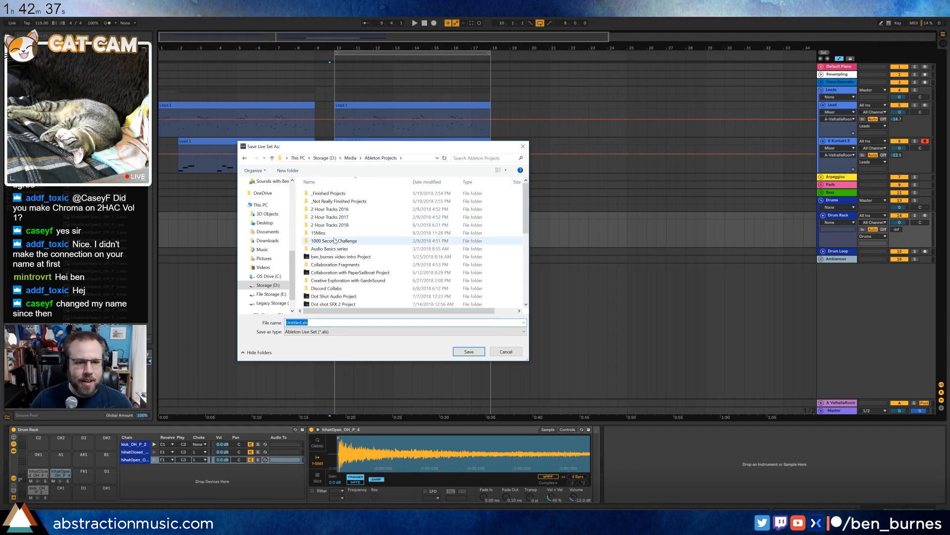
{"action": "double_click", "coordinate": [349, 224]}
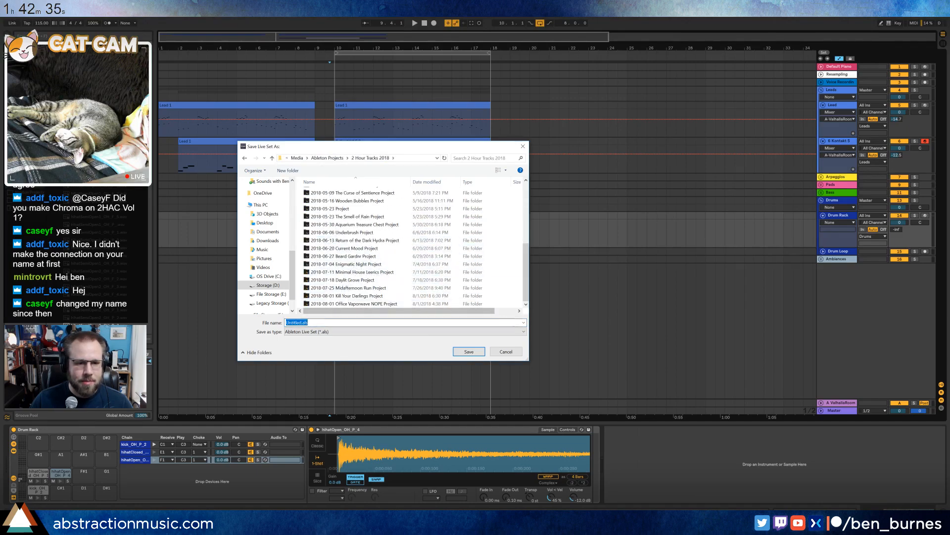
{"action": "type", "text": "2018-0"}
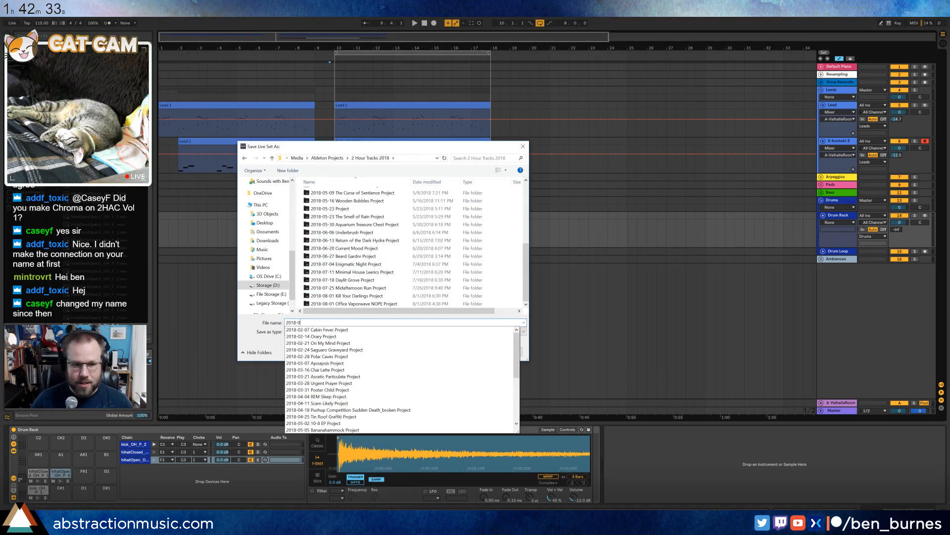
{"action": "type", "text": "8-04 Hunting the Red Dot"}
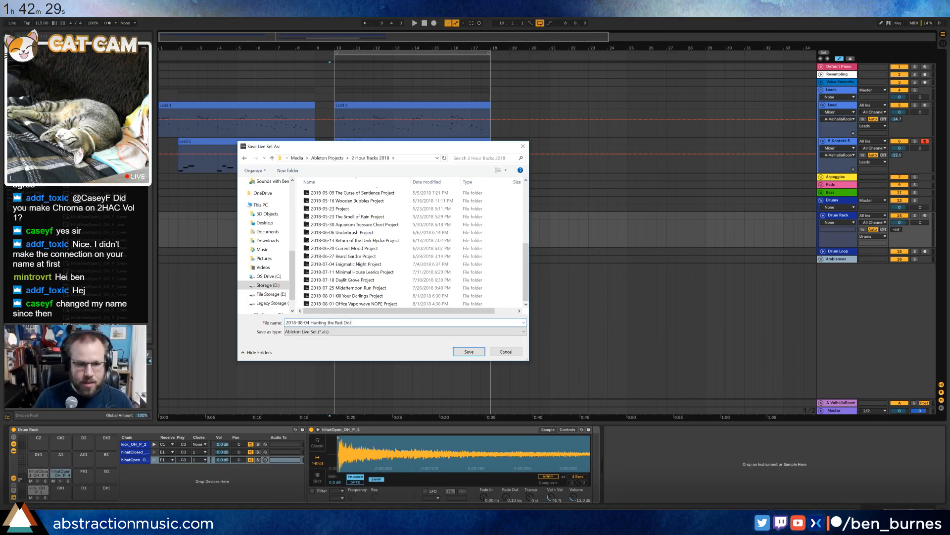
{"action": "key", "text": "Return"}
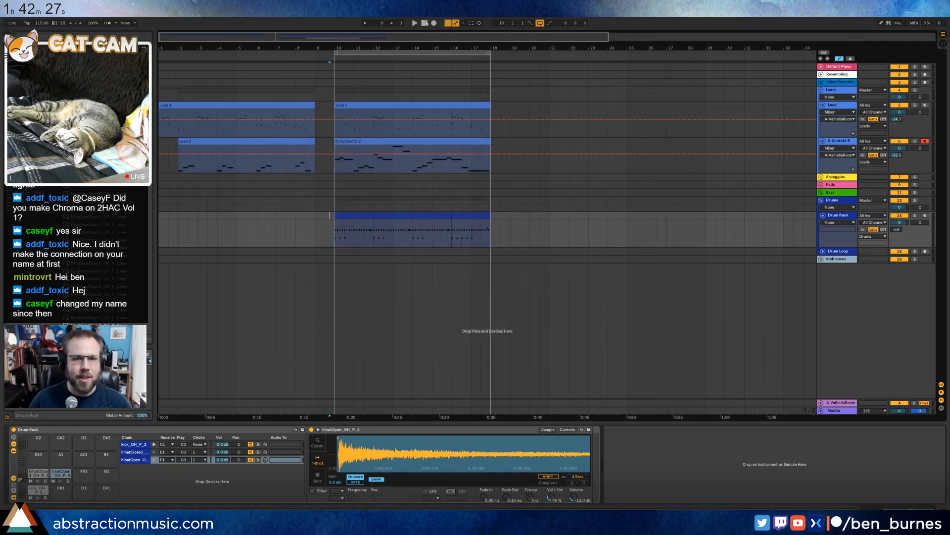
Play the track from the start, then open the Kontakt track's first clip and show its envelope editor.
{"action": "left_click", "coordinate": [425, 23]}
{"action": "key", "text": "space"}
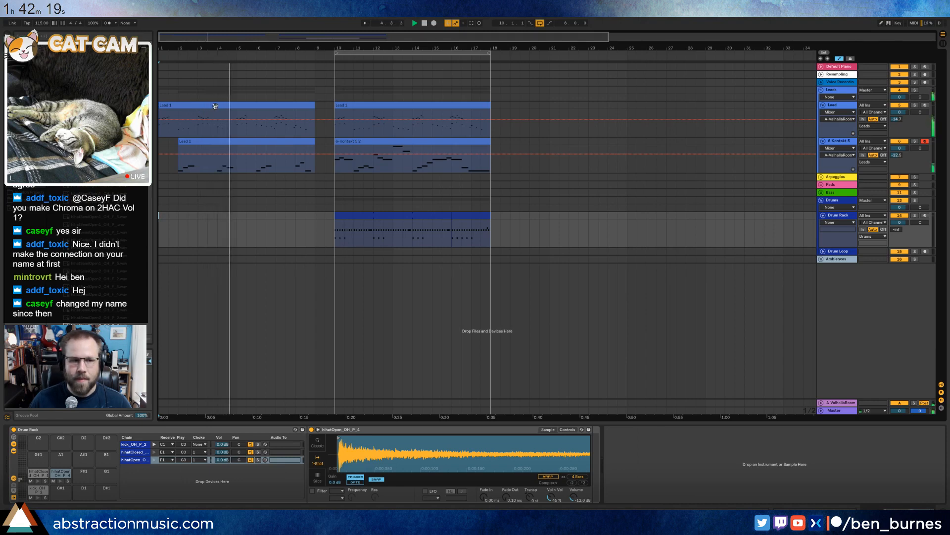
{"action": "double_click", "coordinate": [227, 156]}
{"action": "key", "text": "space"}
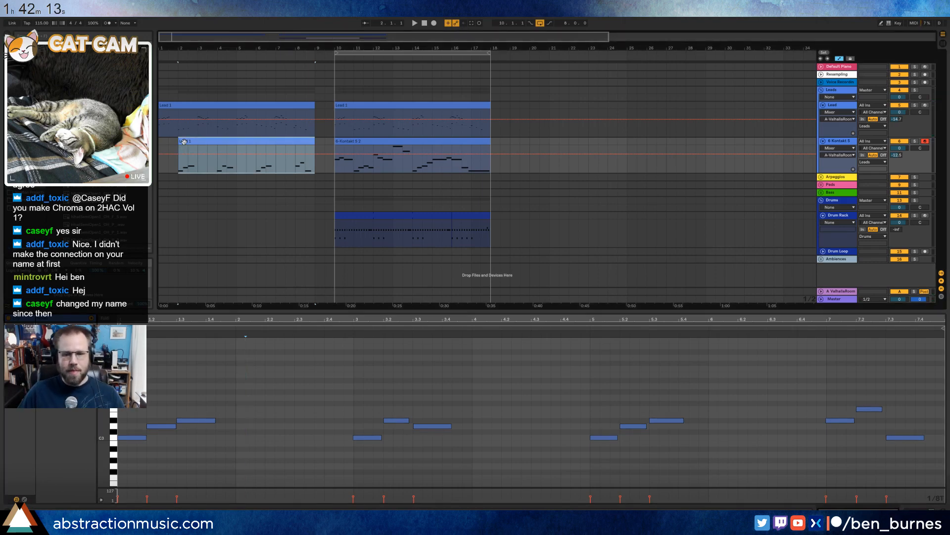
{"action": "left_click", "coordinate": [310, 397]}
{"action": "key", "text": "ctrl+a"}
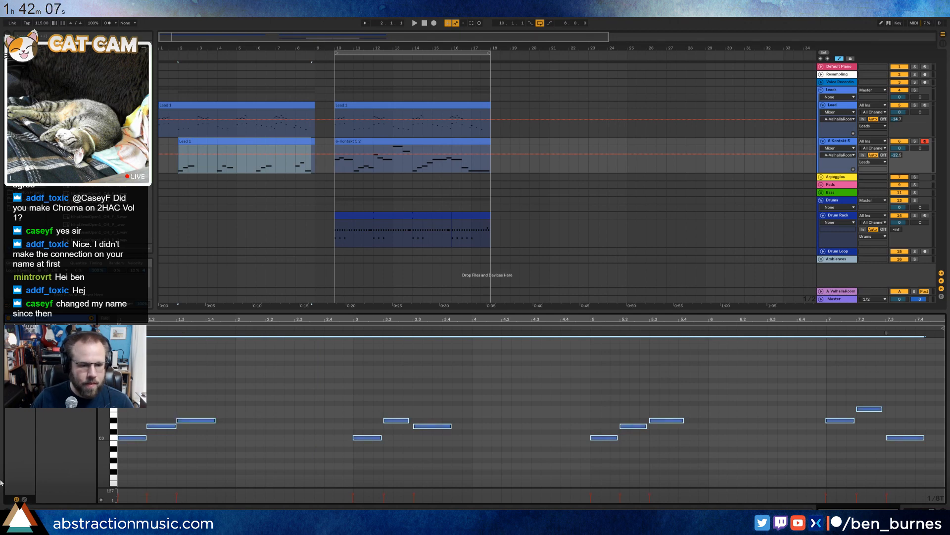
{"action": "left_click", "coordinate": [24, 498]}
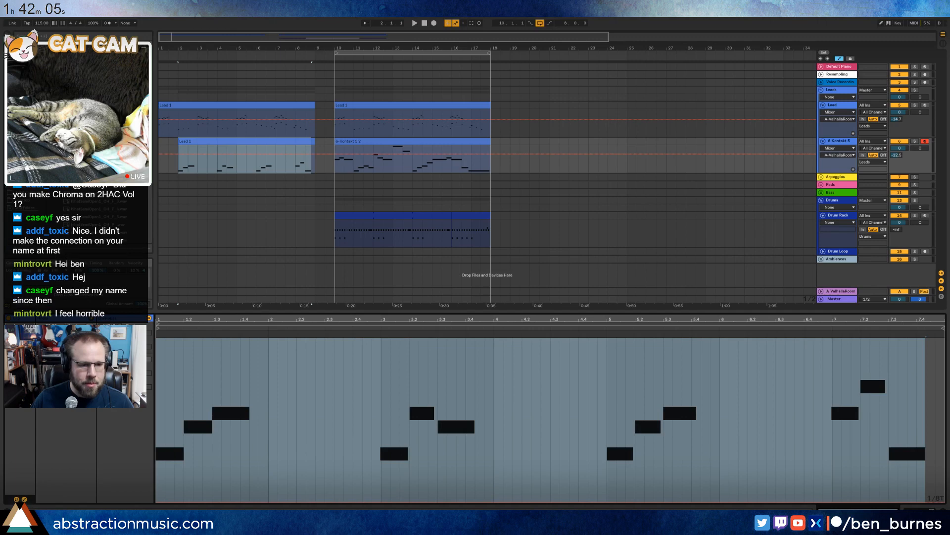
Draw a clip envelope rising steadily from a low value at the clip's start to about 119 at the end of the third note.
{"action": "left_click", "coordinate": [157, 503]}
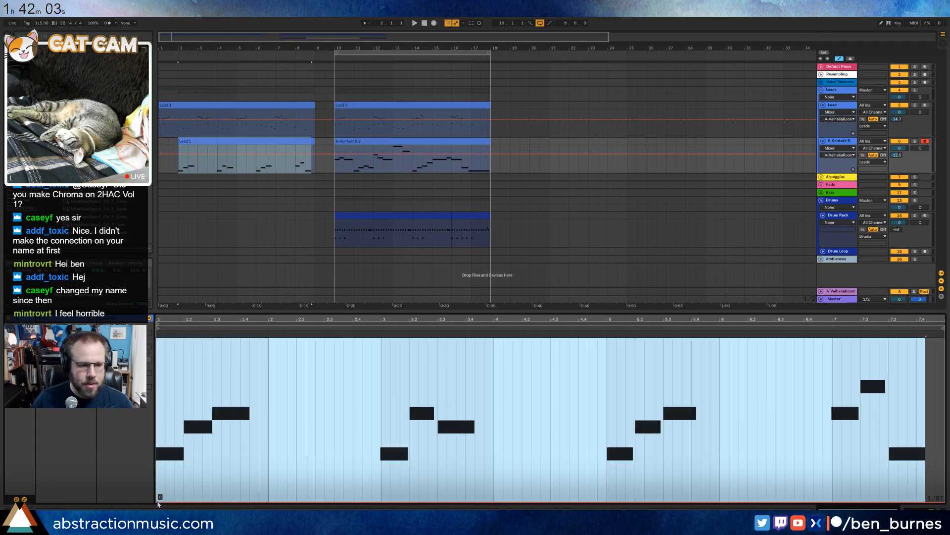
{"action": "left_click_drag", "start_coordinate": [158, 505], "coordinate": [157, 465]}
{"action": "left_click_drag", "start_coordinate": [233, 462], "coordinate": [156, 340]}
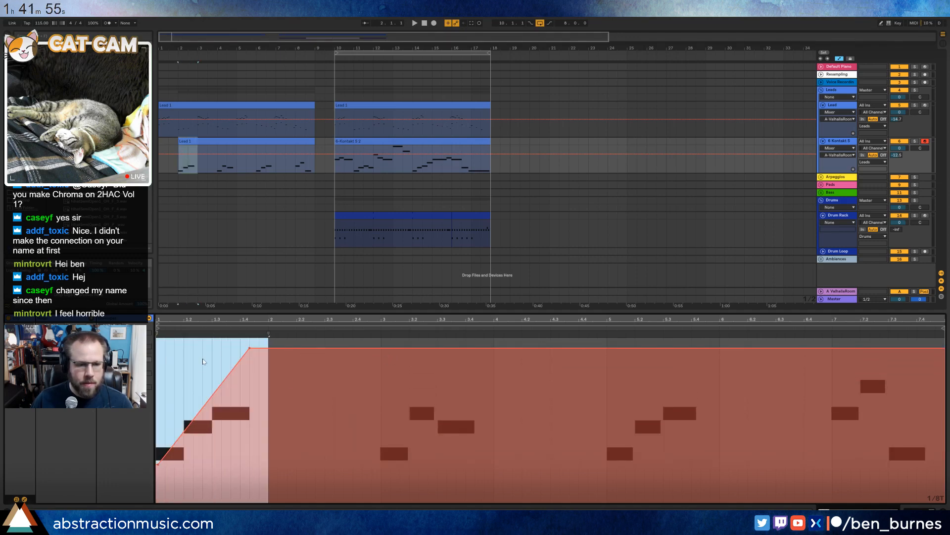
Paste the rising envelope at bar 3, and slope the envelope down from just after bar 2 to its start.
{"action": "left_click", "coordinate": [381, 342], "text": "shift"}
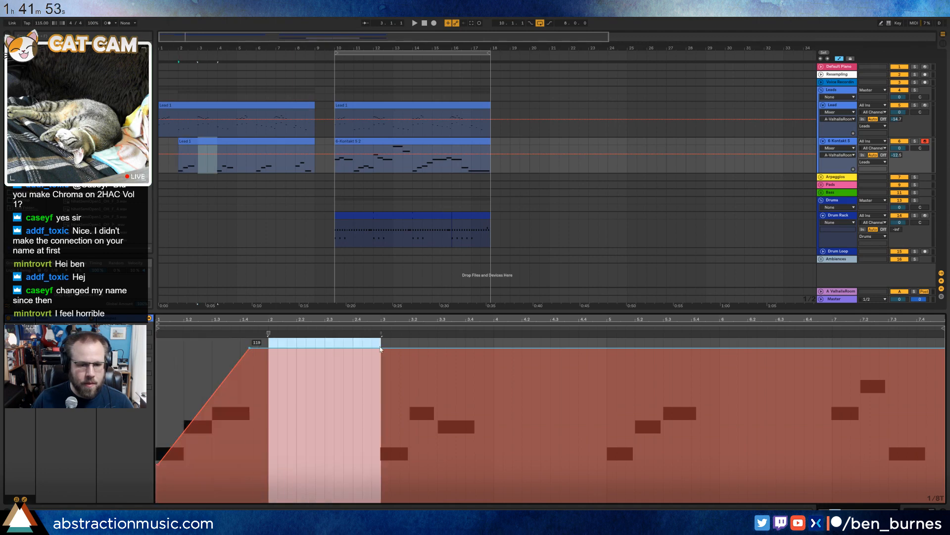
{"action": "left_click", "coordinate": [384, 389]}
{"action": "key", "text": "ctrl+v"}
{"action": "left_click", "coordinate": [362, 372]}
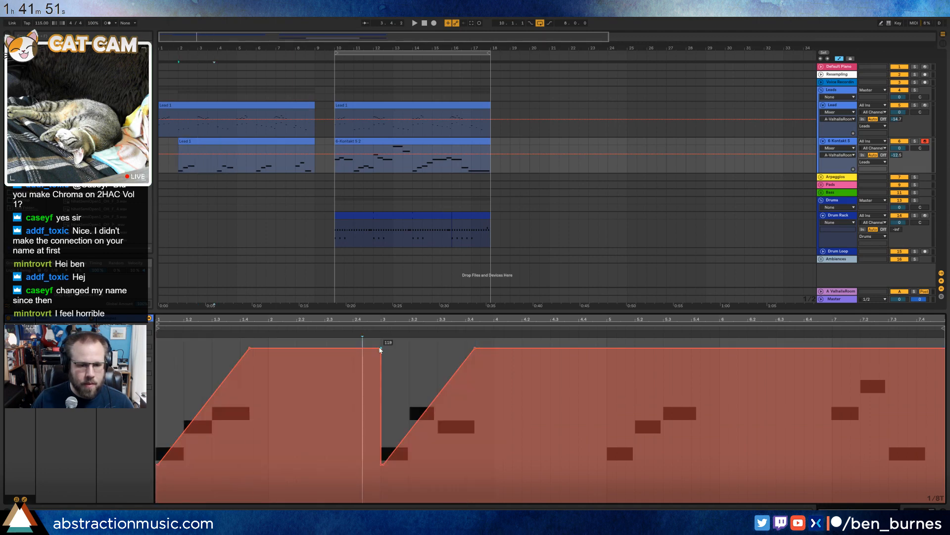
{"action": "left_click", "coordinate": [382, 348]}
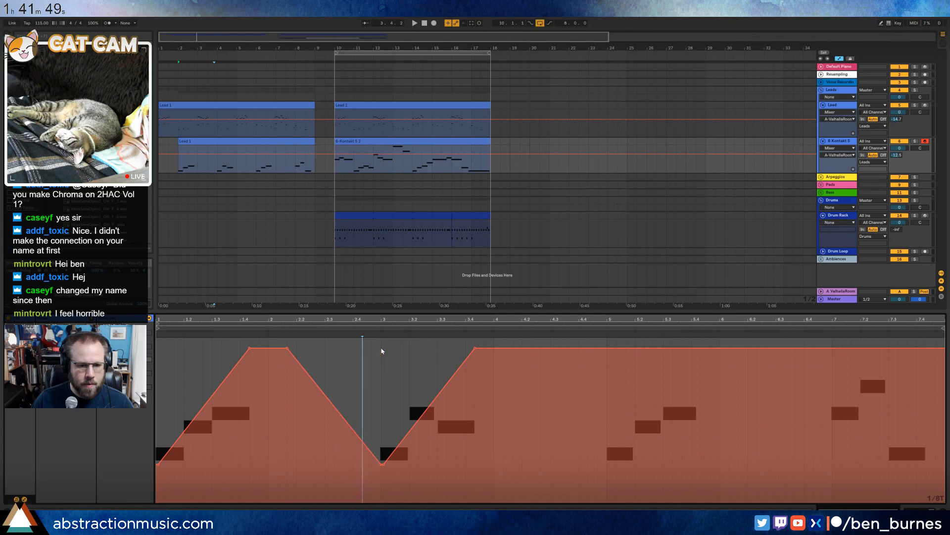
Duplicate the envelope shape of the first two bars three times to cover the rest of the clip.
{"action": "left_click_drag", "start_coordinate": [382, 351], "coordinate": [160, 356]}
{"action": "key", "text": "ctrl+d"}
{"action": "key", "text": "ctrl+d"}
{"action": "key", "text": "ctrl+d"}
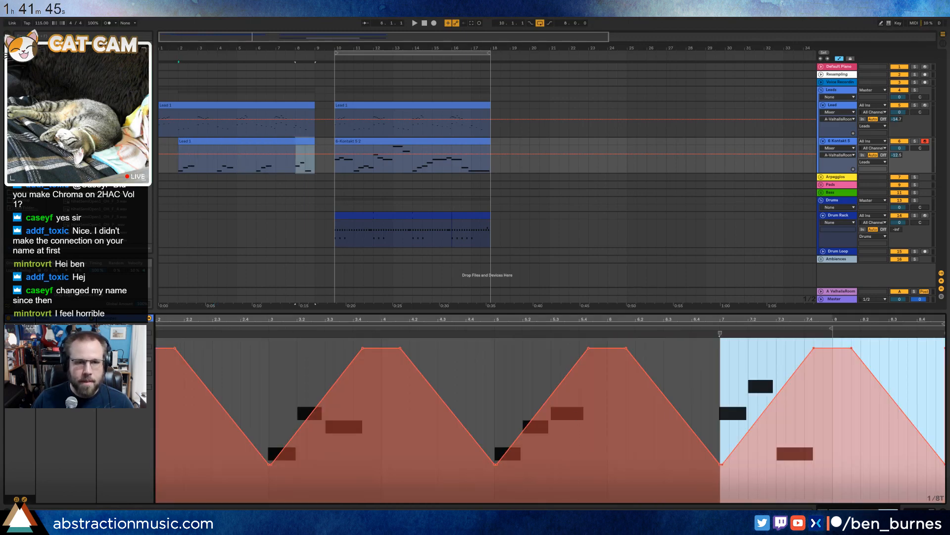
Play the clip, then bend the envelope's rising segment at bar 3 upward into a curve.
{"action": "key", "text": "space"}
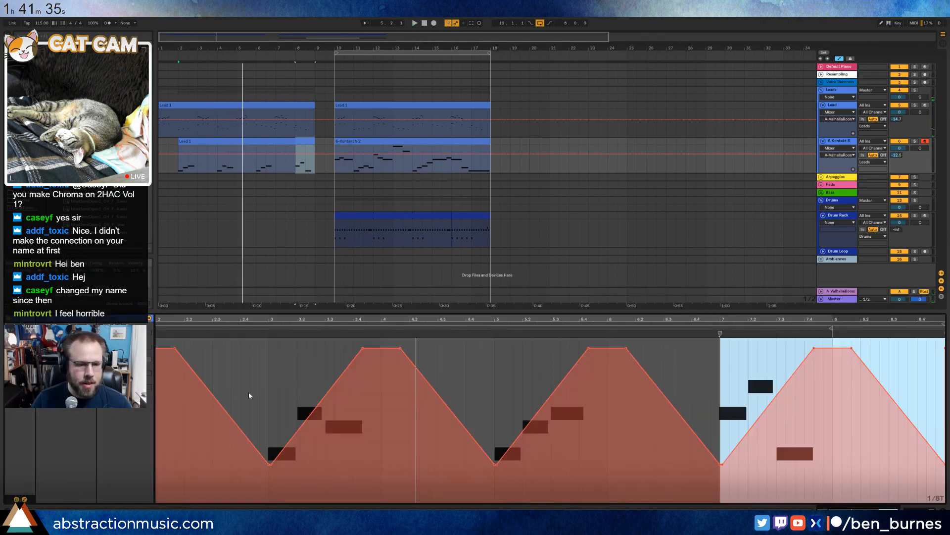
{"action": "left_click", "coordinate": [250, 395]}
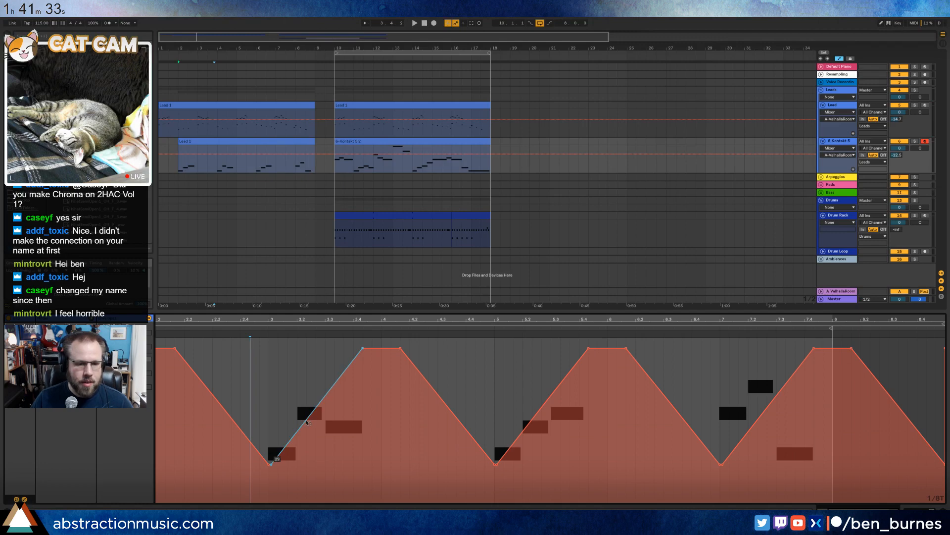
{"action": "left_click_drag", "start_coordinate": [307, 421], "coordinate": [295, 386]}
{"action": "key", "text": "ctrl+z"}
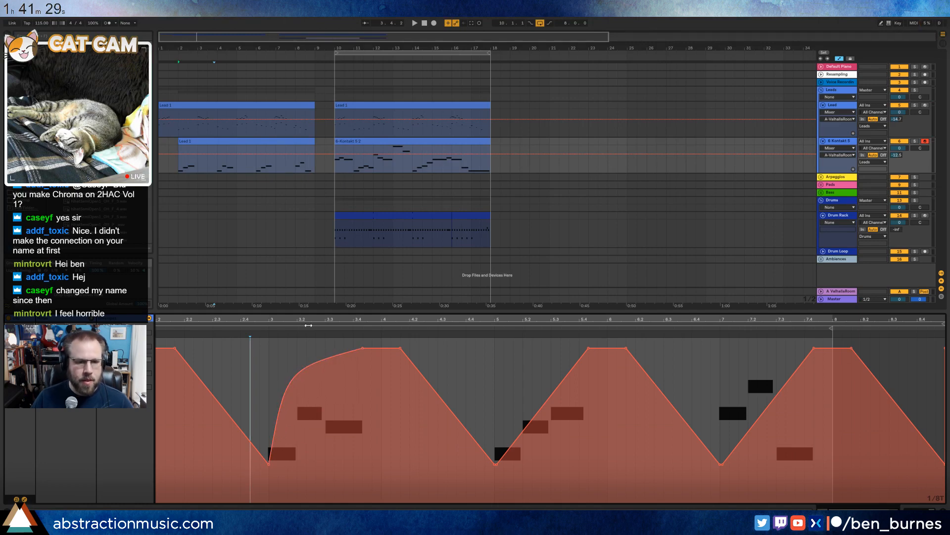
Bend the envelope's first rising segment into a convex curve and duplicate the first two bars three times across the clip.
{"action": "left_click_drag", "start_coordinate": [310, 321], "coordinate": [390, 316]}
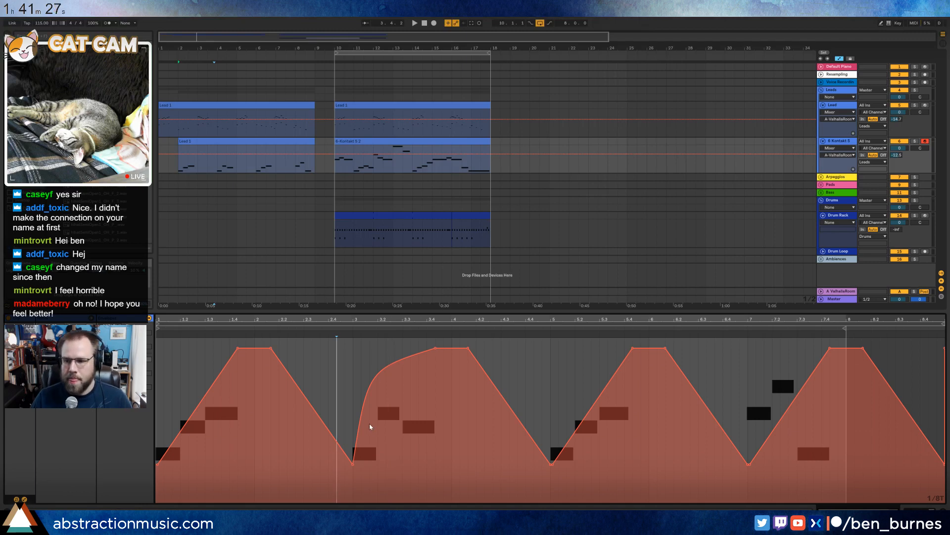
{"action": "left_click_drag", "start_coordinate": [196, 408], "coordinate": [193, 384]}
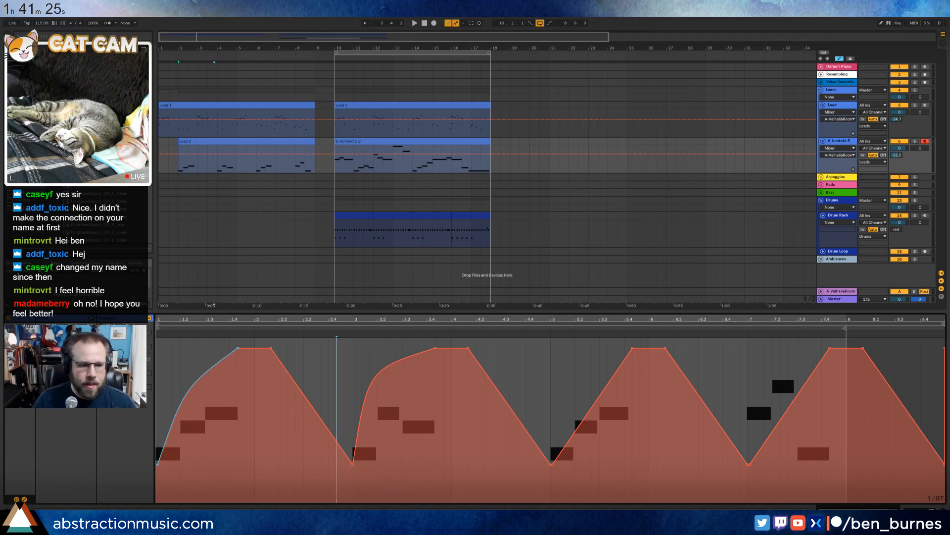
{"action": "left_click_drag", "start_coordinate": [352, 377], "coordinate": [158, 384]}
{"action": "key", "text": "ctrl+d"}
{"action": "key", "text": "ctrl+d"}
{"action": "key", "text": "ctrl+d"}
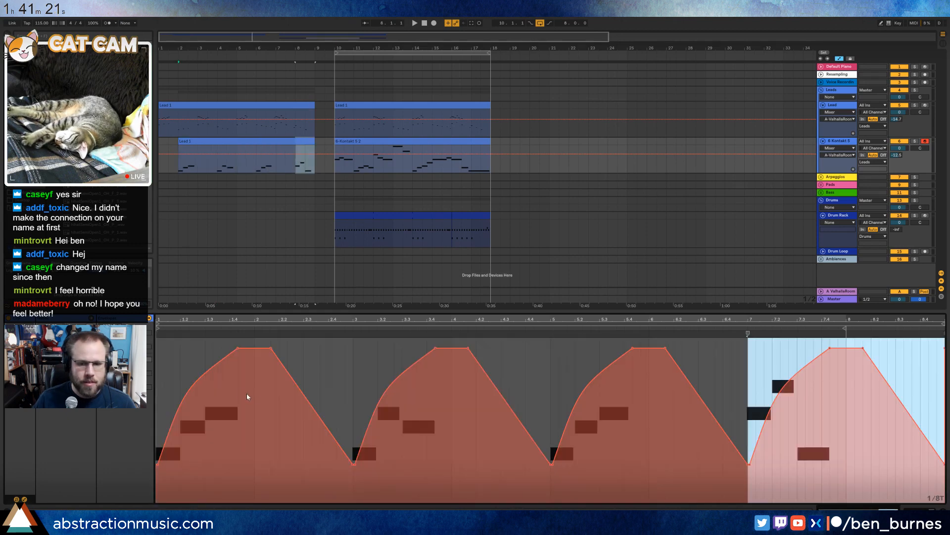
Play the Kontakt track's first clip, switch from its envelope to its notes, and stop playback.
{"action": "left_click", "coordinate": [201, 140]}
{"action": "key", "text": "space"}
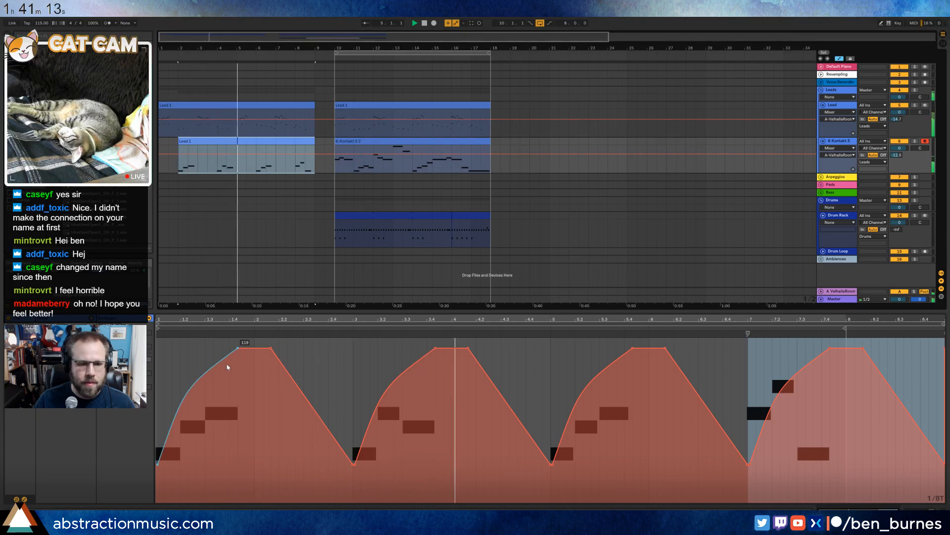
{"action": "left_click", "coordinate": [24, 499]}
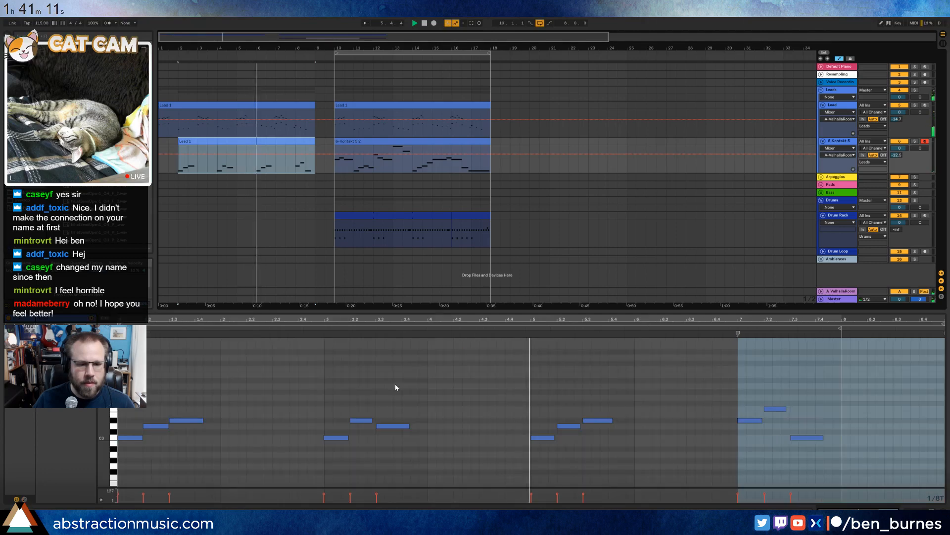
{"action": "left_click", "coordinate": [489, 375]}
{"action": "left_click", "coordinate": [612, 402]}
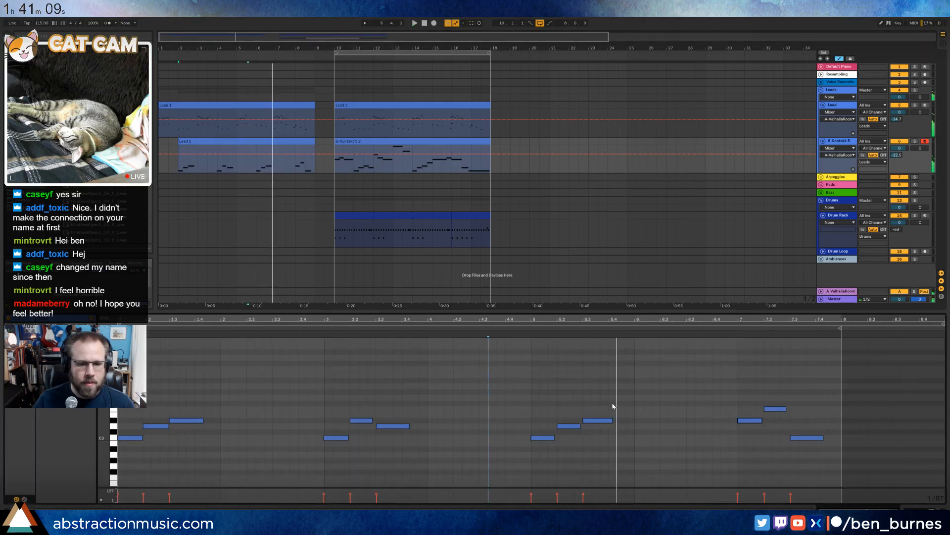
{"action": "key", "text": "space"}
Add a higher note at 5.4, lengthen it to just past 6.2, and shorten the note before it.
{"action": "double_click", "coordinate": [613, 398]}
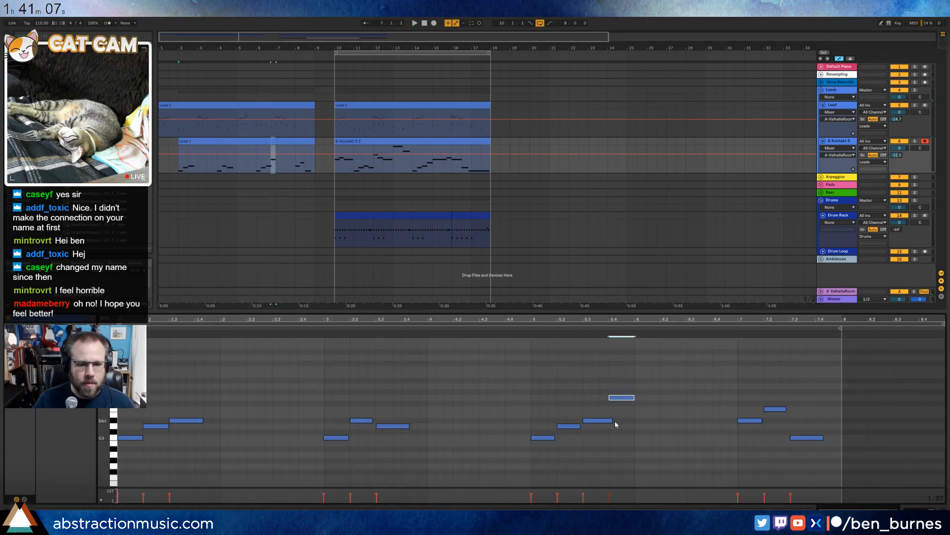
{"action": "left_click_drag", "start_coordinate": [612, 420], "coordinate": [652, 399]}
{"action": "left_click", "coordinate": [524, 329]}
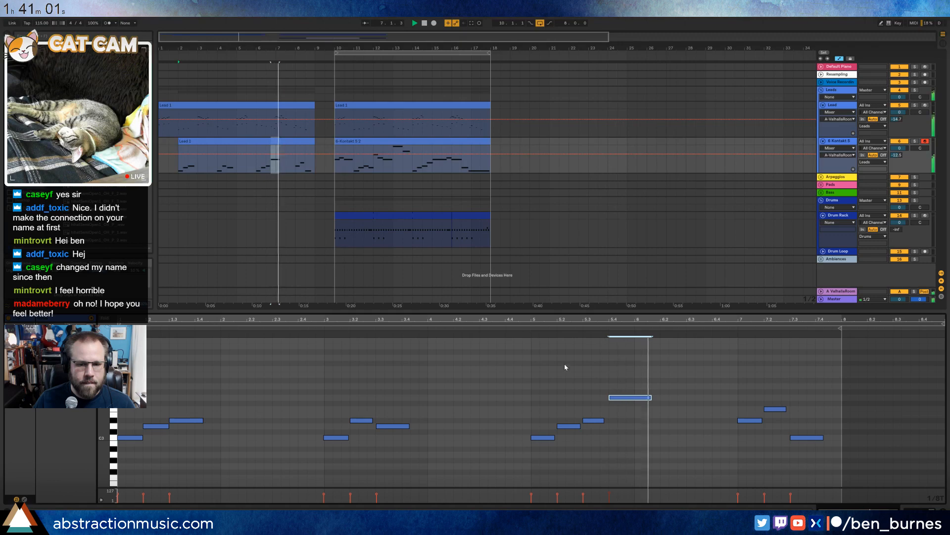
{"action": "key", "text": "space"}
{"action": "left_click_drag", "start_coordinate": [652, 397], "coordinate": [669, 395]}
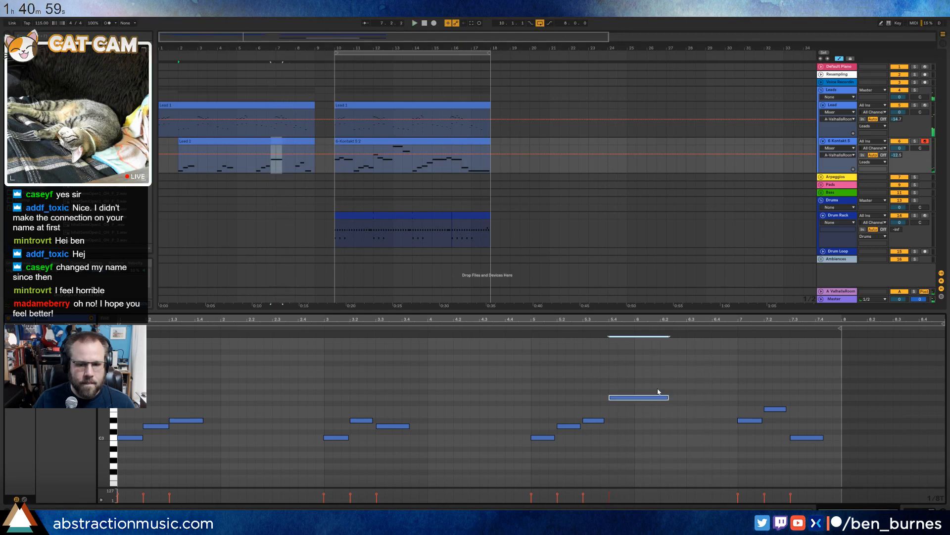
Raise the new note by three semitones, play the melody, and select the three notes at bar 7.
{"action": "key", "text": "Up"}
{"action": "key", "text": "Up"}
{"action": "key", "text": "Up"}
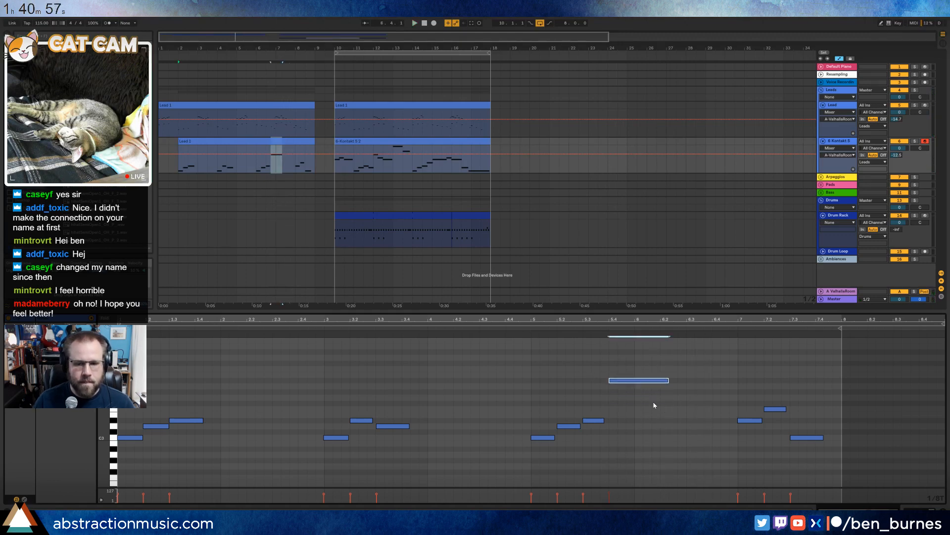
{"action": "key", "text": "space"}
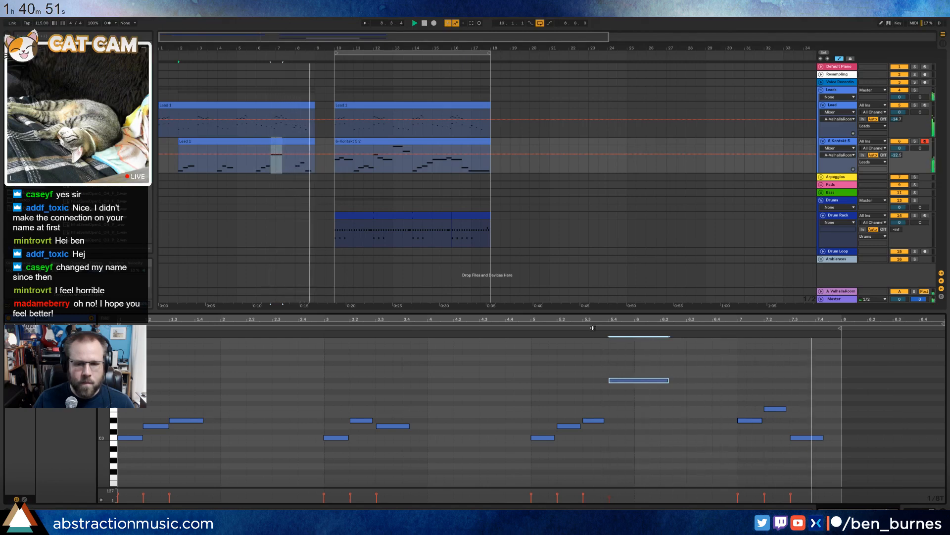
{"action": "key", "text": "space"}
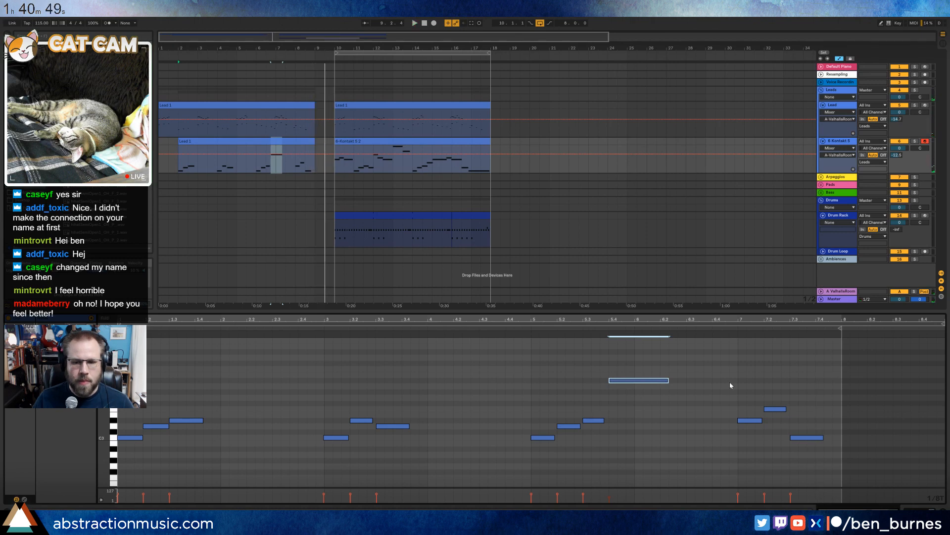
{"action": "left_click_drag", "start_coordinate": [730, 382], "coordinate": [813, 477]}
{"action": "left_click_drag", "start_coordinate": [799, 439], "coordinate": [798, 440]}
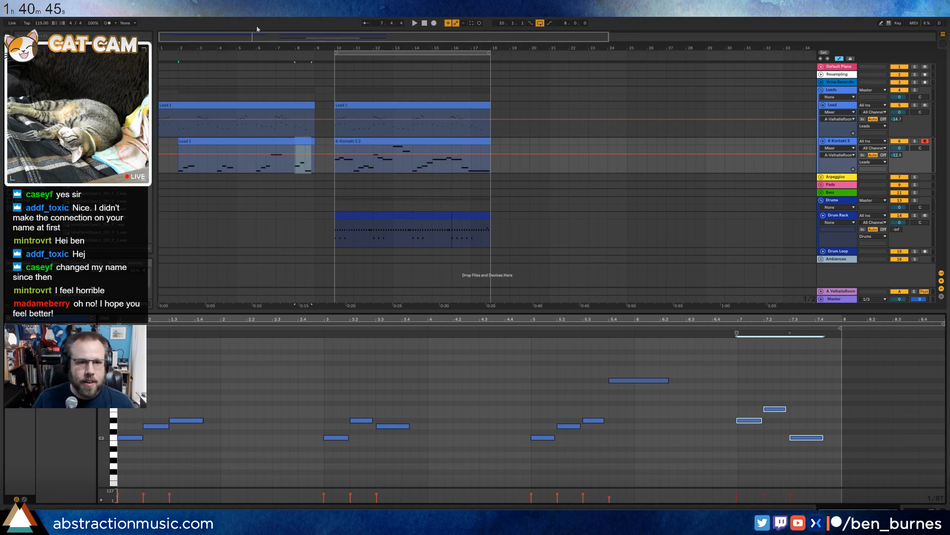
Copy the half bar of drums starting at 11.3 to 9.3, directly before the main drum clip, and play the transition.
{"action": "left_click_drag", "start_coordinate": [362, 48], "coordinate": [493, 269]}
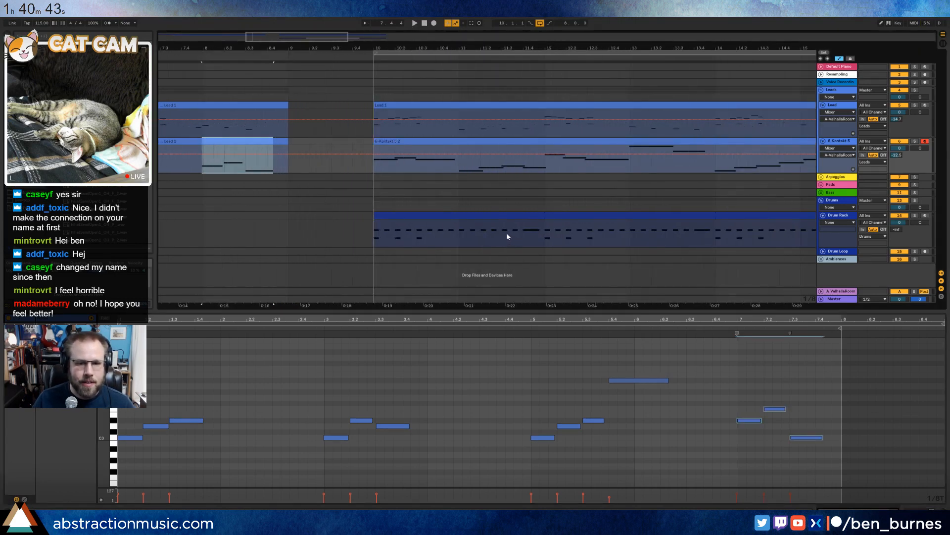
{"action": "left_click_drag", "start_coordinate": [503, 237], "coordinate": [545, 236]}
{"action": "left_click", "coordinate": [331, 219]}
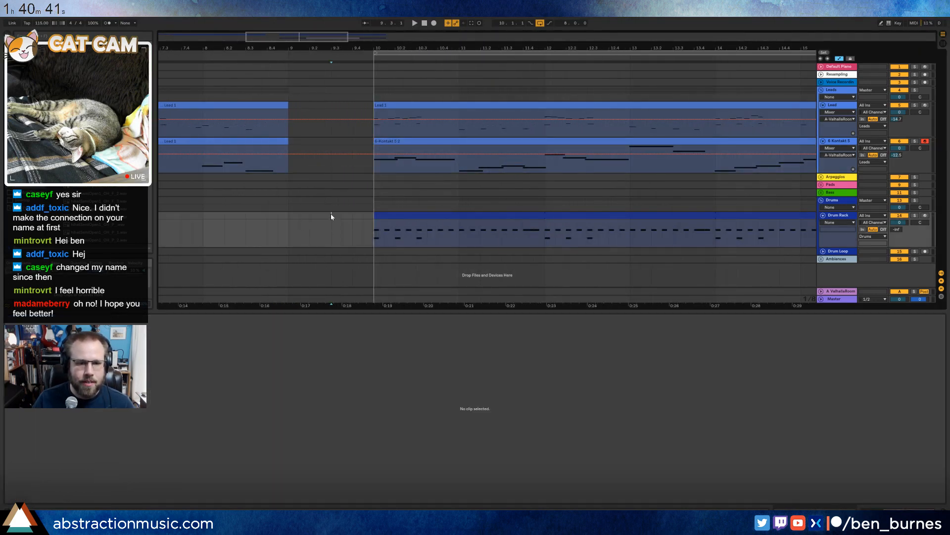
{"action": "left_click_drag", "start_coordinate": [501, 237], "coordinate": [539, 239]}
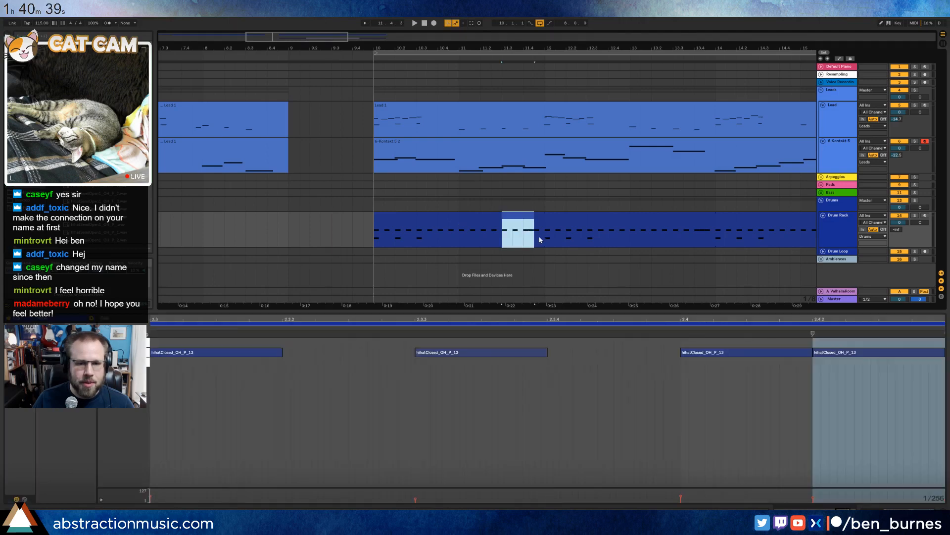
{"action": "left_click", "coordinate": [307, 222]}
{"action": "left_click", "coordinate": [269, 224]}
{"action": "key", "text": "space"}
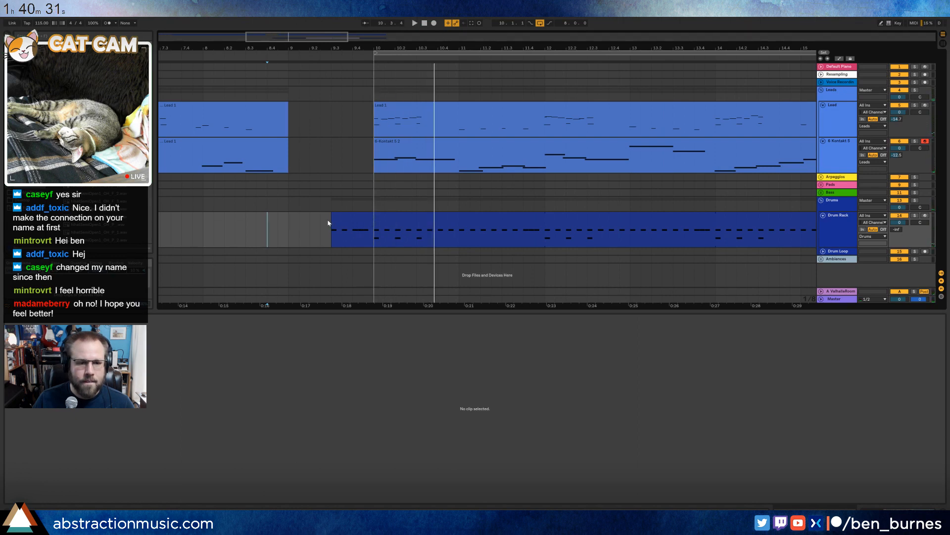
Add kick_OH_P_2 notes at 2.3 and 2.4 in the copied half-bar drum clip and play the transition.
{"action": "left_click", "coordinate": [343, 217]}
{"action": "key", "text": "space"}
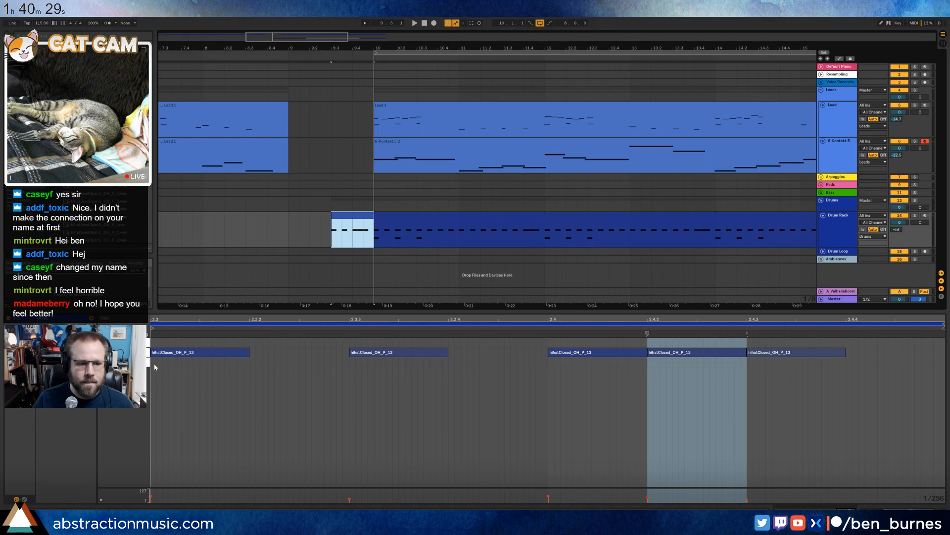
{"action": "left_click_drag", "start_coordinate": [155, 366], "coordinate": [246, 355]}
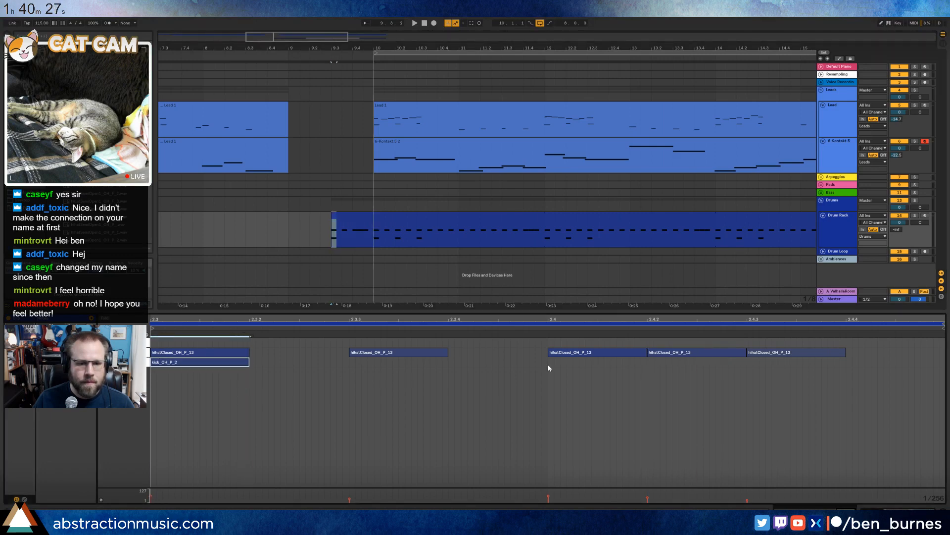
{"action": "left_click_drag", "start_coordinate": [548, 365], "coordinate": [182, 373]}
{"action": "key", "text": "ctrl+d"}
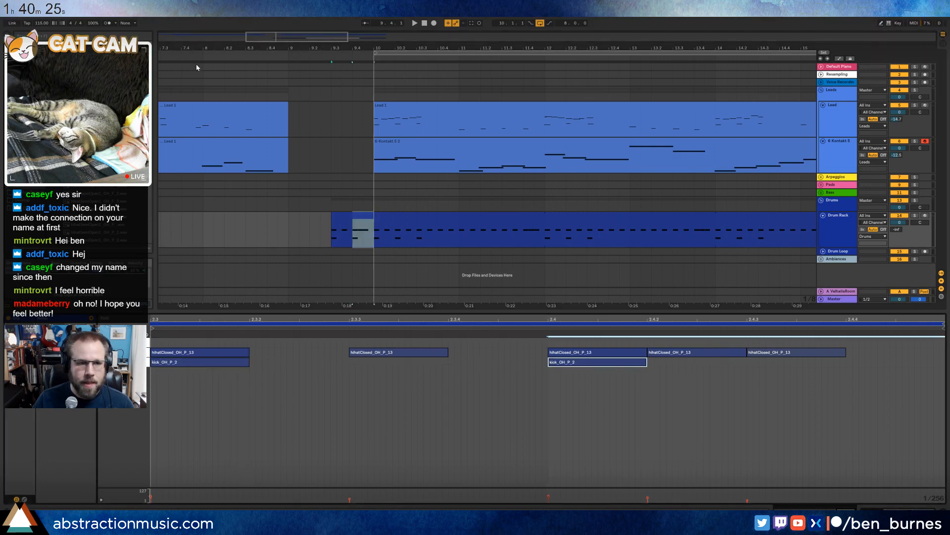
{"action": "left_click", "coordinate": [177, 63]}
{"action": "key", "text": "space"}
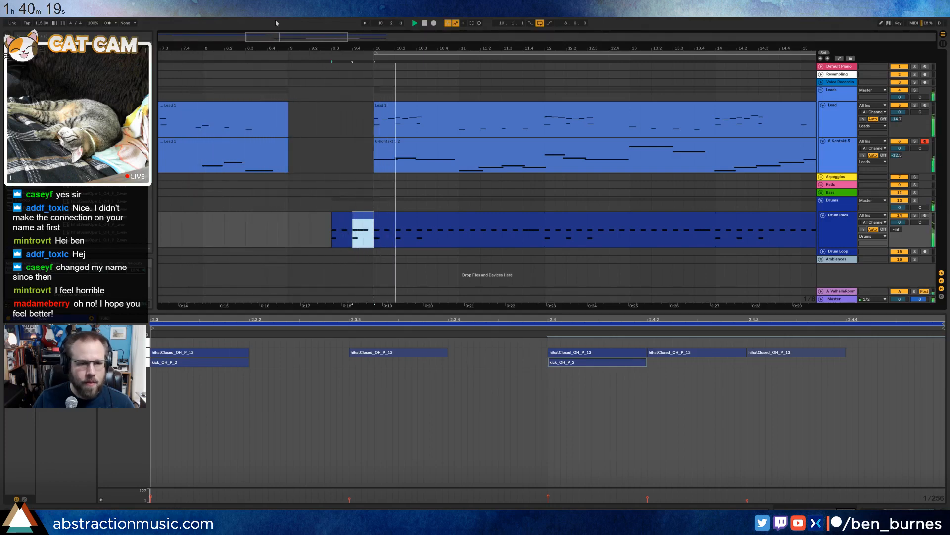
Show the Drum Rack's devices, stop playback, and select the half-bar drum clip before bar 10.
{"action": "left_click_drag", "start_coordinate": [381, 45], "coordinate": [382, 22]}
{"action": "key", "text": "shift+Tab"}
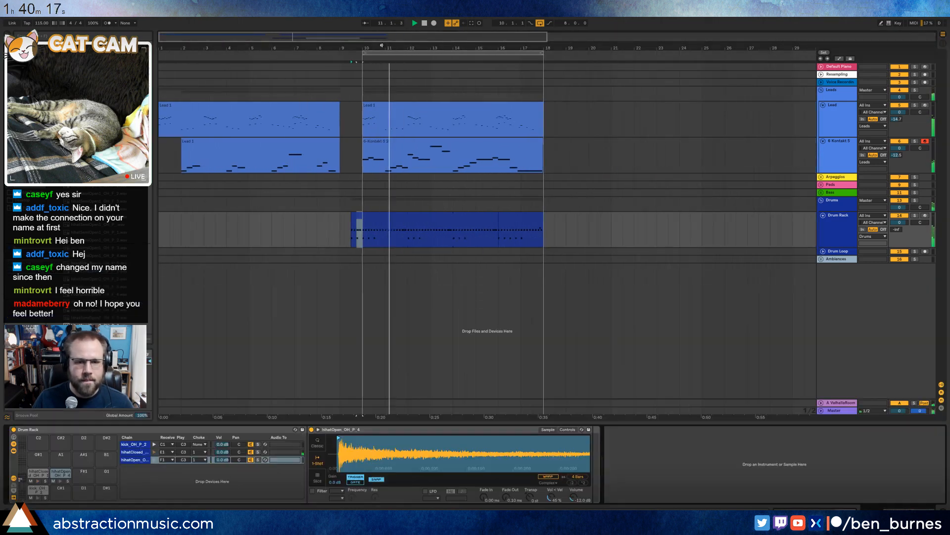
{"action": "key", "text": "space"}
{"action": "left_click", "coordinate": [380, 217]}
{"action": "left_click", "coordinate": [360, 216]}
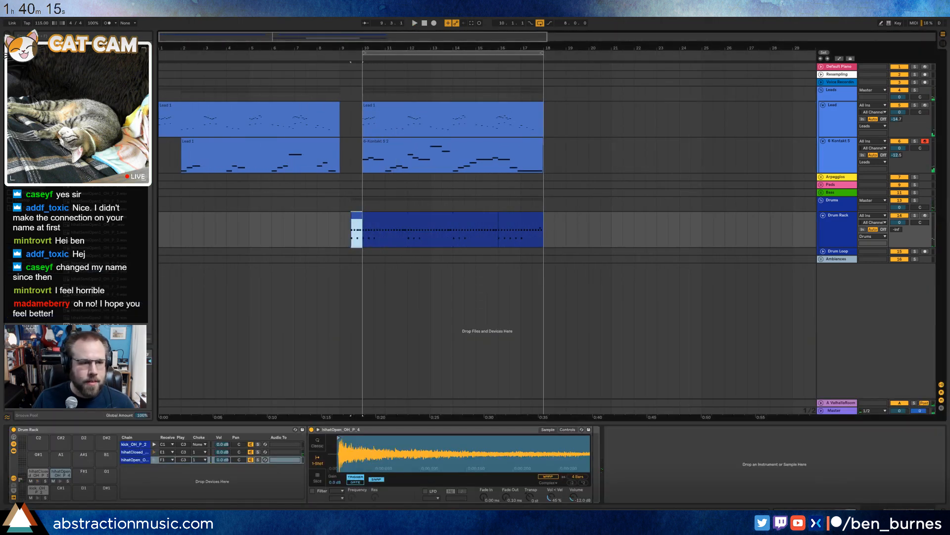
Load the ride2_OH_MP_5 sample onto the Drum Rack's C2 pad, trim its start to the hit, and filter it at 428 Hz.
{"action": "scroll", "coordinate": [68, 259], "scroll_direction": "up", "scroll_amount": 5}
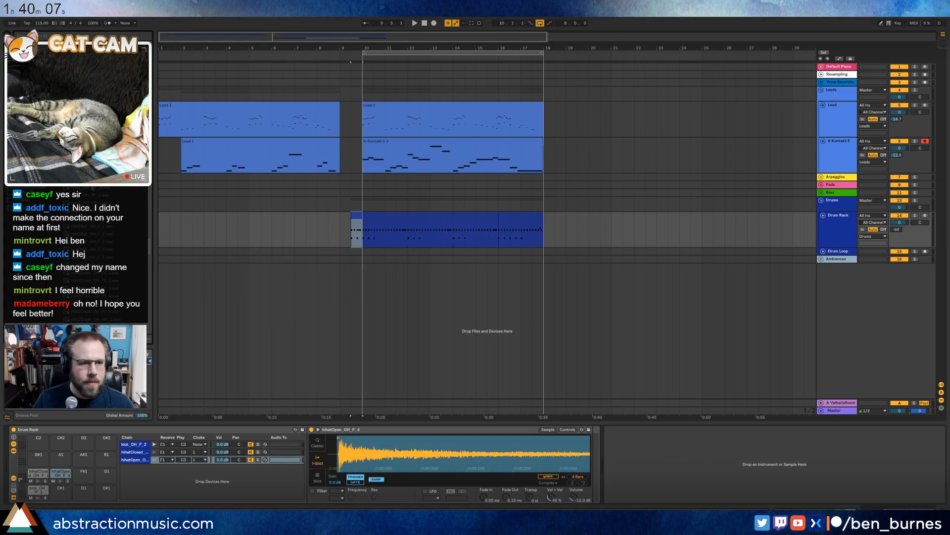
{"action": "left_click", "coordinate": [100, 203]}
{"action": "key", "text": "Up"}
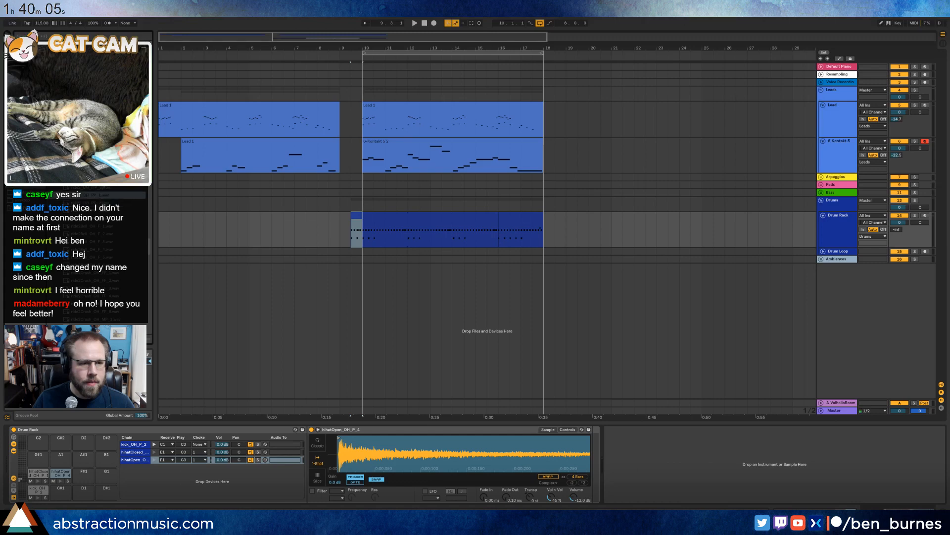
{"action": "key", "text": "Up"}
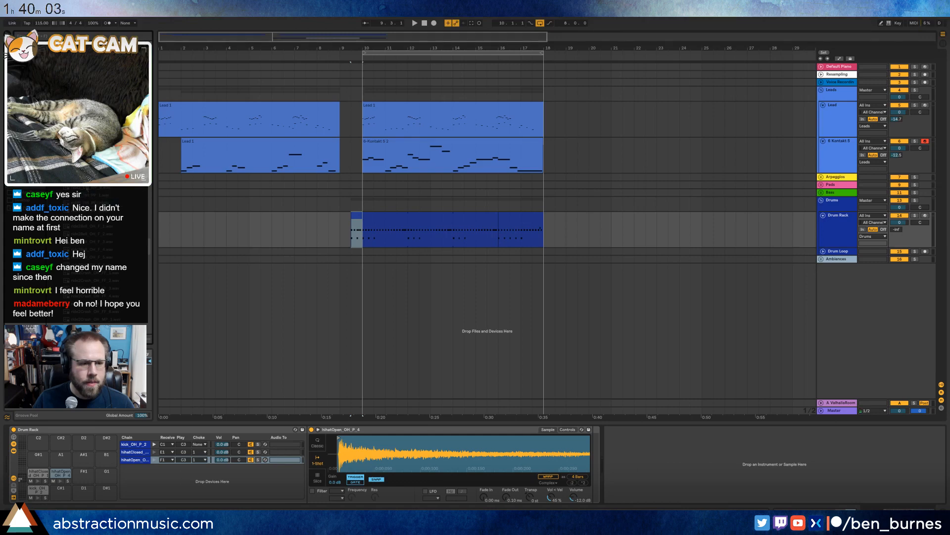
{"action": "left_click_drag", "start_coordinate": [56, 453], "coordinate": [276, 461]}
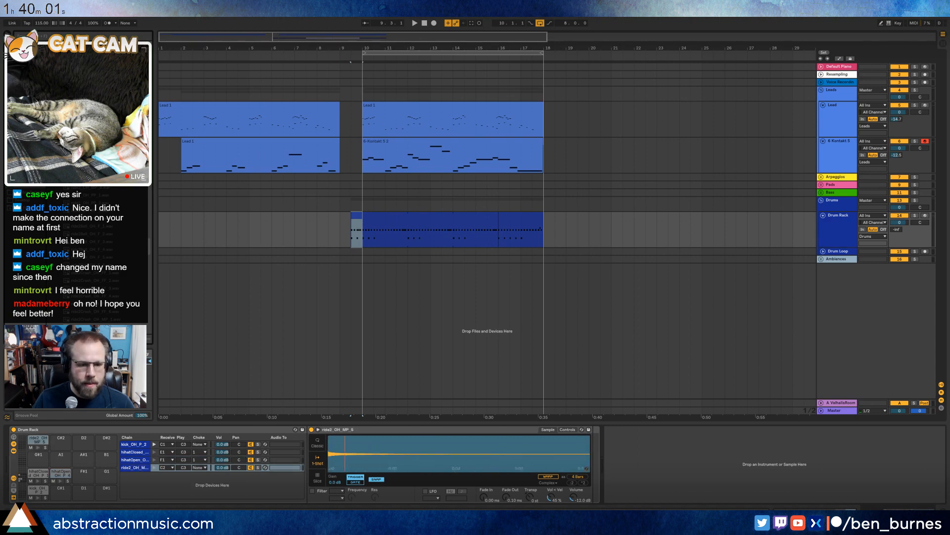
{"action": "left_click_drag", "start_coordinate": [587, 468], "coordinate": [562, 441]}
{"action": "mouse_move", "coordinate": [330, 453]}
{"action": "left_mouse_down"}
{"action": "mouse_move", "coordinate": [333, 430]}
{"action": "mouse_move", "coordinate": [356, 440]}
{"action": "left_mouse_up"}
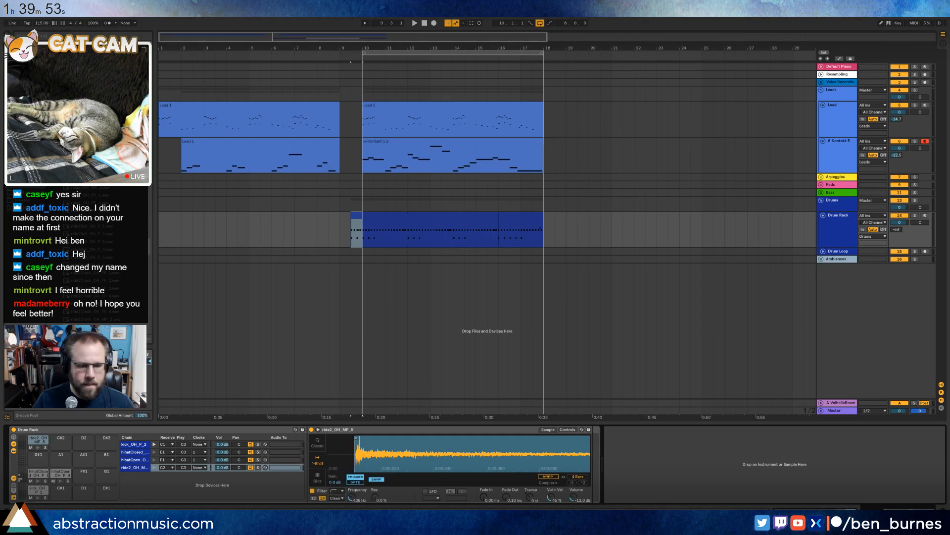
Consolidate the half-bar drum clip with the empty half bar before it, and add a one-beat ride2_OH_MP_5 note at its start.
{"action": "double_click", "coordinate": [361, 235]}
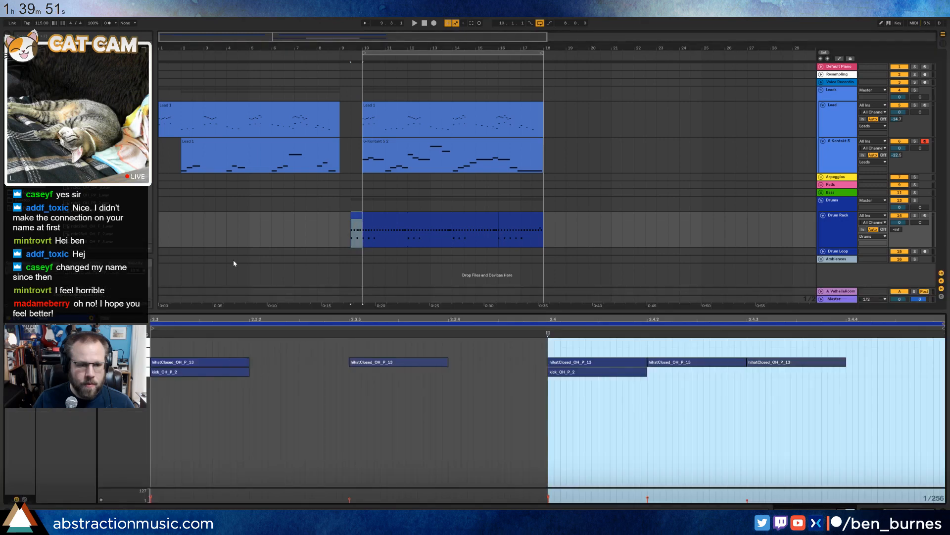
{"action": "left_click", "coordinate": [349, 216]}
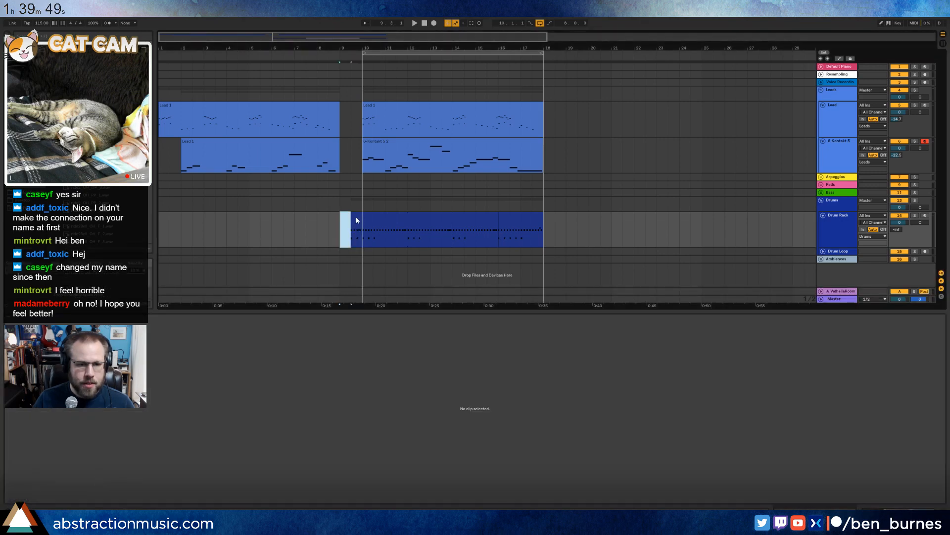
{"action": "left_click_drag", "start_coordinate": [356, 218], "coordinate": [361, 217]}
{"action": "key", "text": "ctrl+j"}
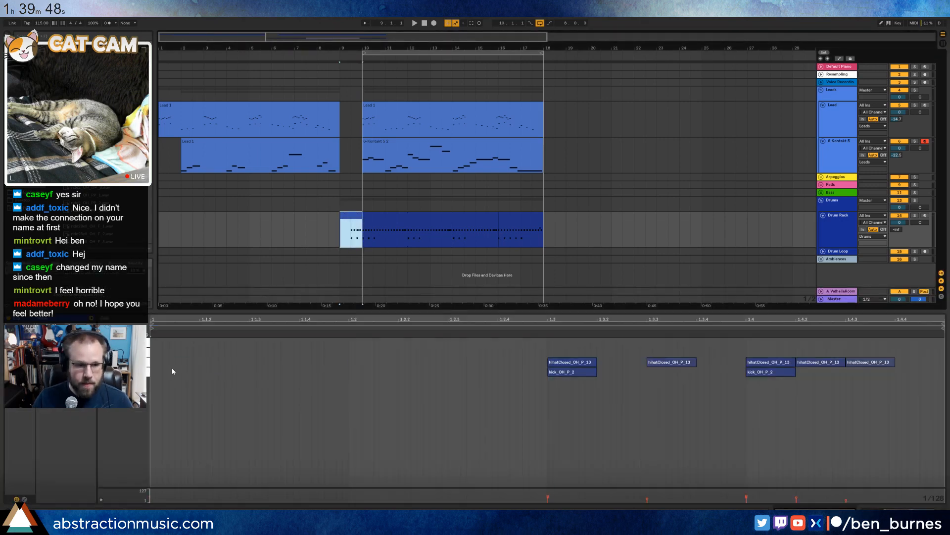
{"action": "double_click", "coordinate": [153, 344]}
{"action": "left_click_drag", "start_coordinate": [152, 344], "coordinate": [349, 342]}
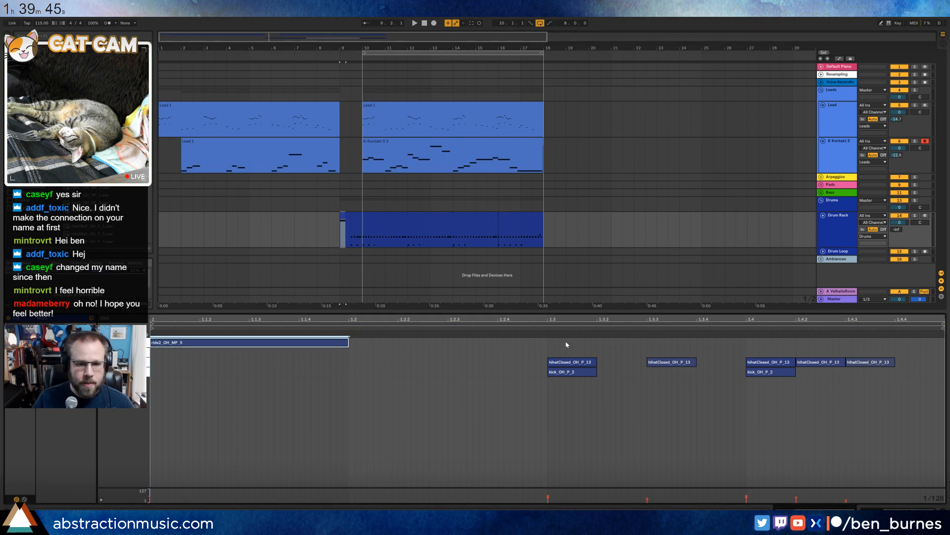
Duplicate the one-beat ride2_OH_MP_5 note to beat 1.3 of the drum lead-in clip and play the transition.
{"action": "left_click_drag", "start_coordinate": [547, 342], "coordinate": [276, 332]}
{"action": "key", "text": "ctrl+d"}
{"action": "key", "text": "space"}
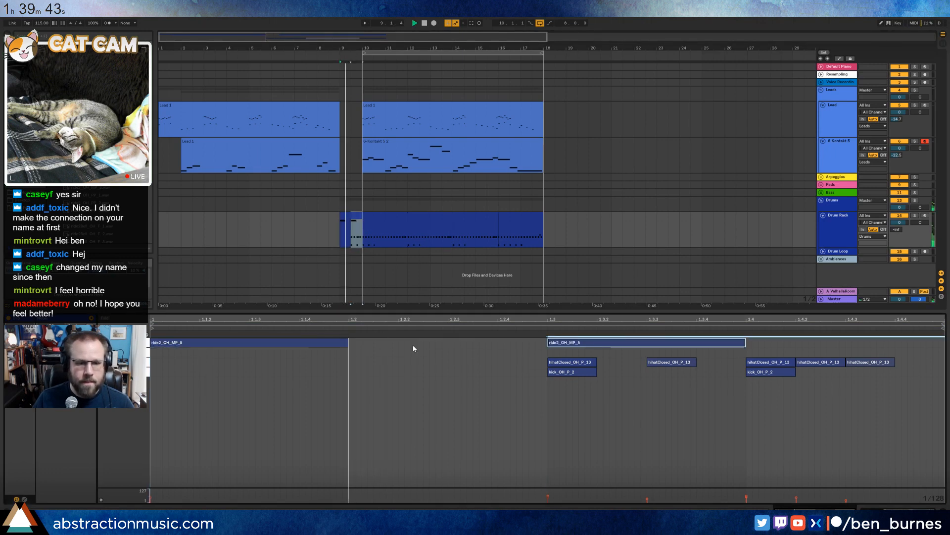
Add one-beat ride2_OH_MP_5 notes at 1.1, 1.3, 2.1 and 2.3 in the repeated two-bar drum clips from bar 10.
{"action": "double_click", "coordinate": [387, 217]}
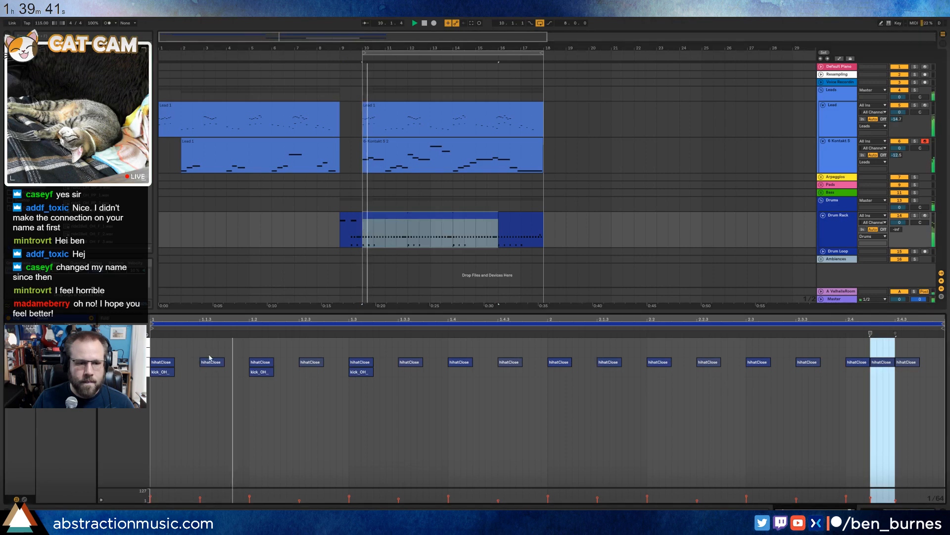
{"action": "double_click", "coordinate": [151, 344]}
{"action": "left_click_drag", "start_coordinate": [152, 344], "coordinate": [251, 342]}
{"action": "left_click_drag", "start_coordinate": [349, 340], "coordinate": [222, 344]}
{"action": "key", "text": "ctrl+d"}
{"action": "key", "text": "ctrl+d"}
{"action": "key", "text": "ctrl+d"}
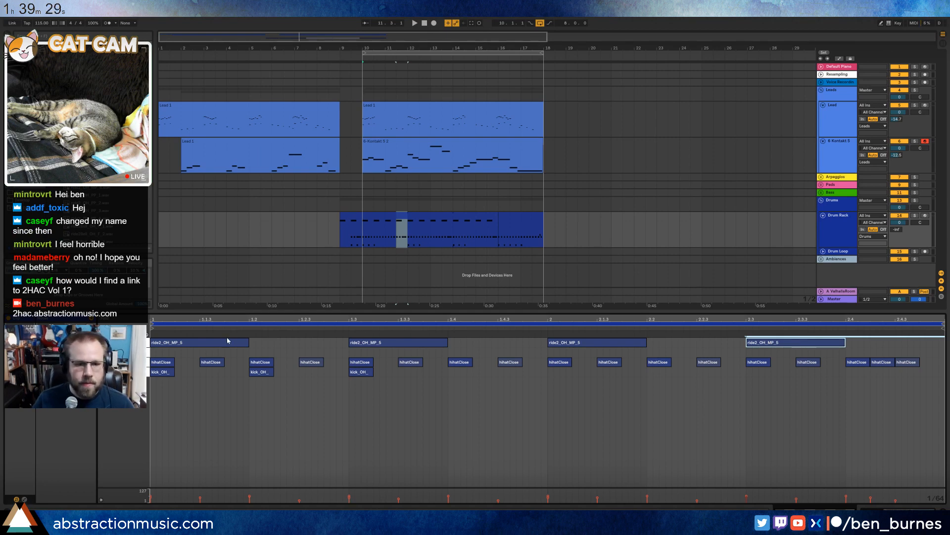
Copy the four ride2_OH_MP_5 notes into the last drum clip at the same beats and play from bar 10.
{"action": "left_click", "coordinate": [154, 343]}
{"action": "left_click", "coordinate": [510, 217]}
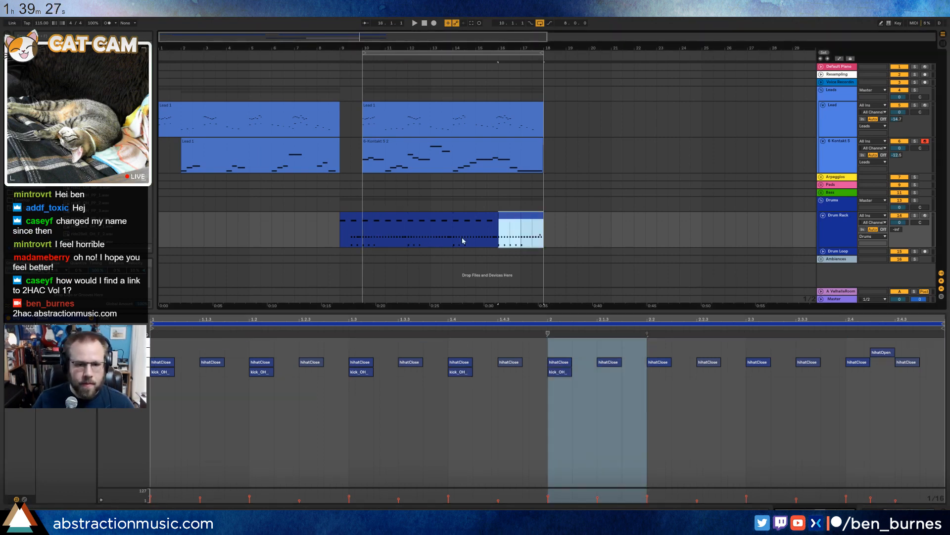
{"action": "left_click", "coordinate": [156, 342]}
{"action": "key", "text": "ctrl+v"}
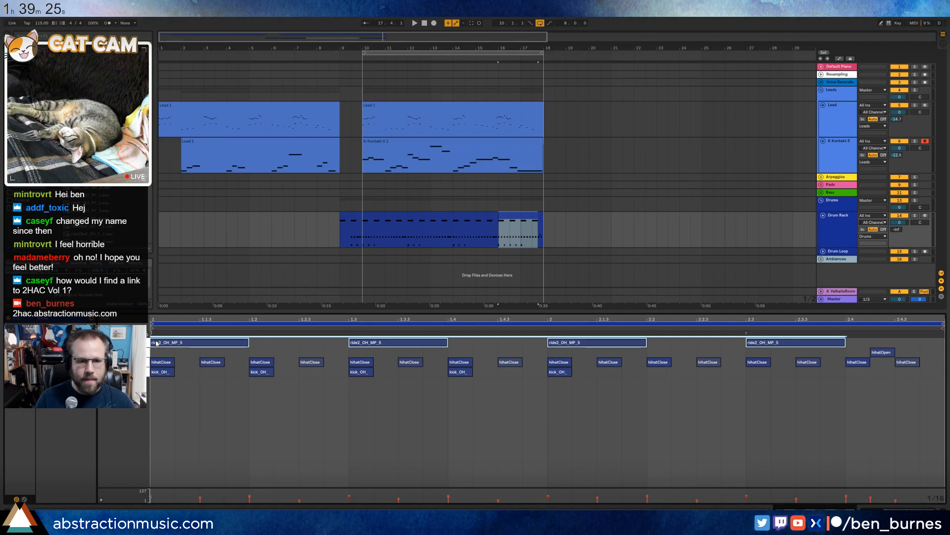
{"action": "left_click", "coordinate": [316, 58]}
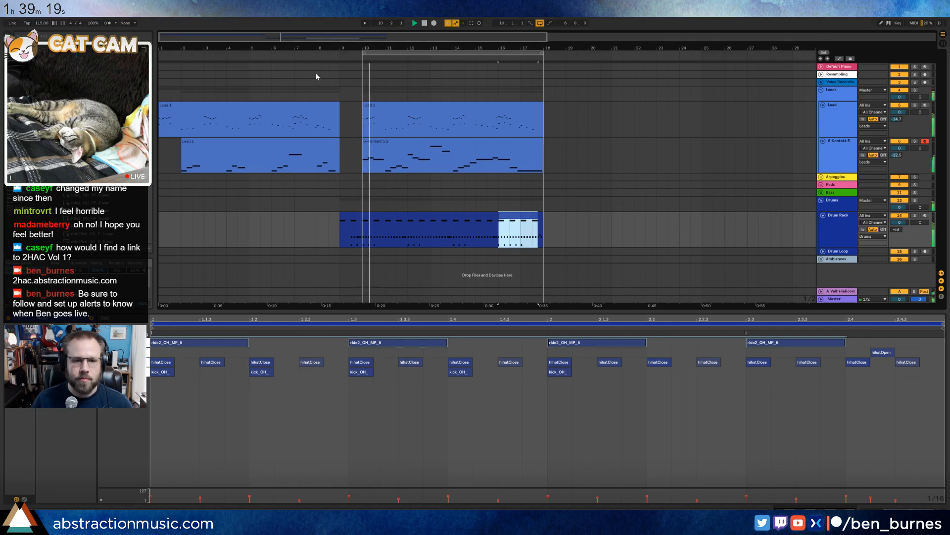
Adjust the ride notes' velocity in the last drum clip and consolidate the drum clips from bar 10 to bar 18.
{"action": "left_click_drag", "start_coordinate": [171, 343], "coordinate": [174, 352]}
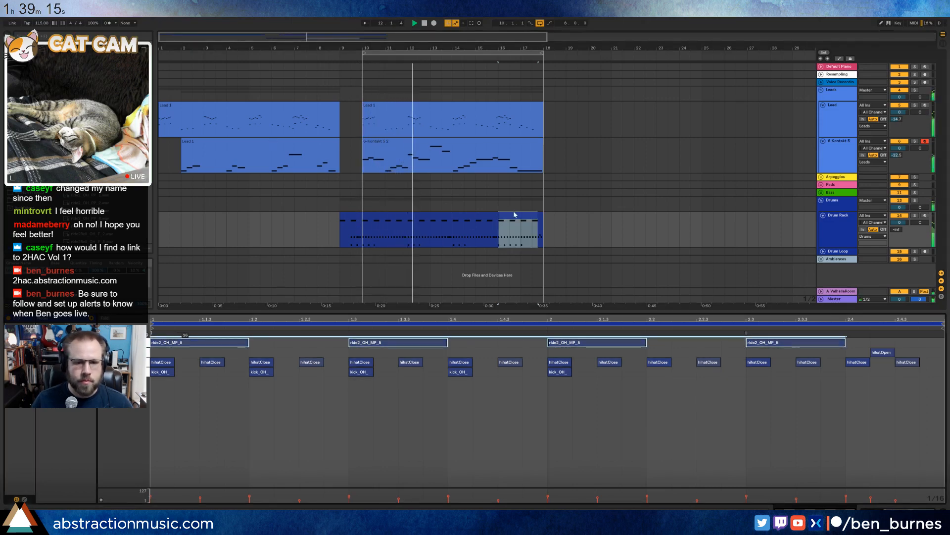
{"action": "left_click", "coordinate": [514, 215]}
{"action": "left_click", "coordinate": [488, 215]}
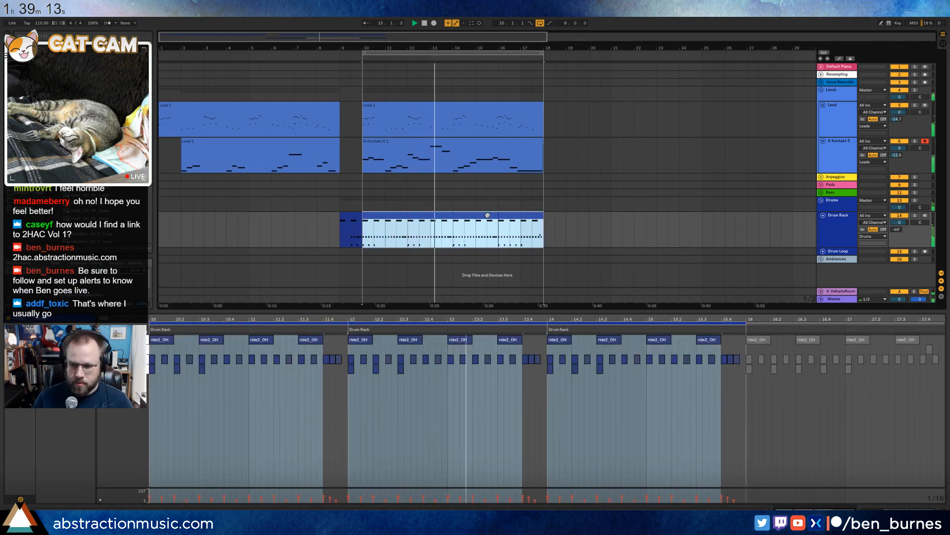
{"action": "key", "text": "ctrl+j"}
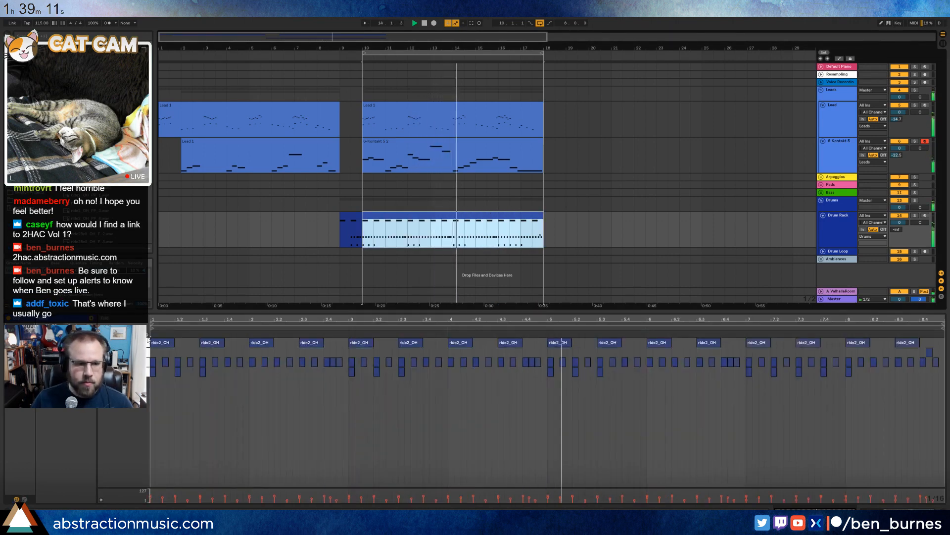
Adjust the velocity of all ride notes in the consolidated drum clip, stop playback, and select both ride notes in the lead-in clip.
{"action": "left_click", "coordinate": [160, 345]}
{"action": "key", "text": "ctrl+a"}
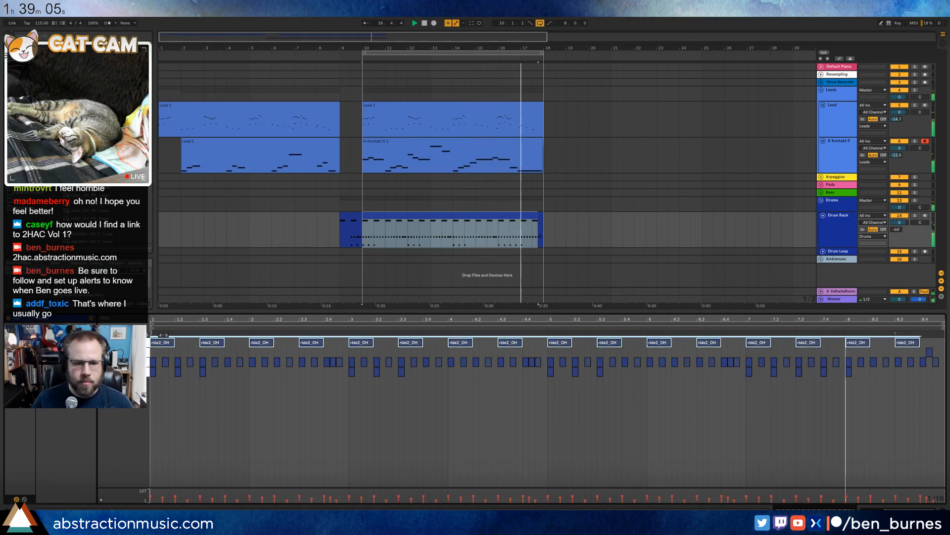
{"action": "key", "text": "space"}
{"action": "left_click", "coordinate": [349, 218]}
{"action": "left_click", "coordinate": [176, 367]}
{"action": "left_click", "coordinate": [148, 343]}
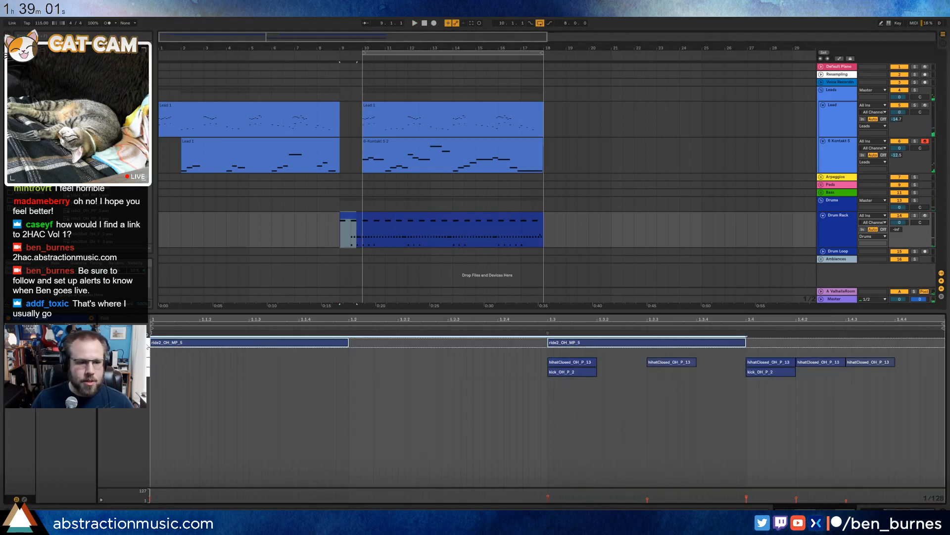
Select the consolidated drum clip and play the whole arrangement from the beginning.
{"action": "left_click", "coordinate": [379, 214]}
{"action": "left_click_drag", "start_coordinate": [315, 45], "coordinate": [315, 21]}
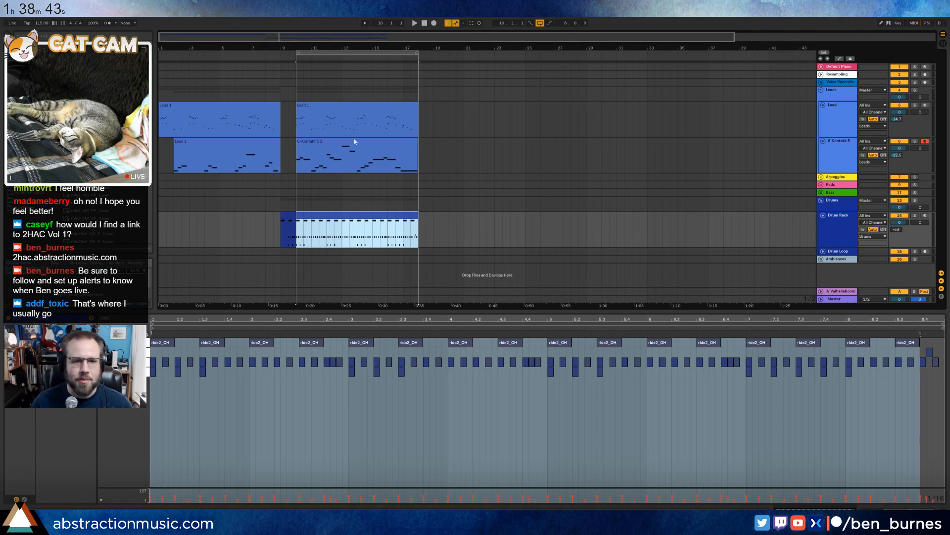
{"action": "left_click", "coordinate": [426, 24]}
{"action": "key", "text": "space"}
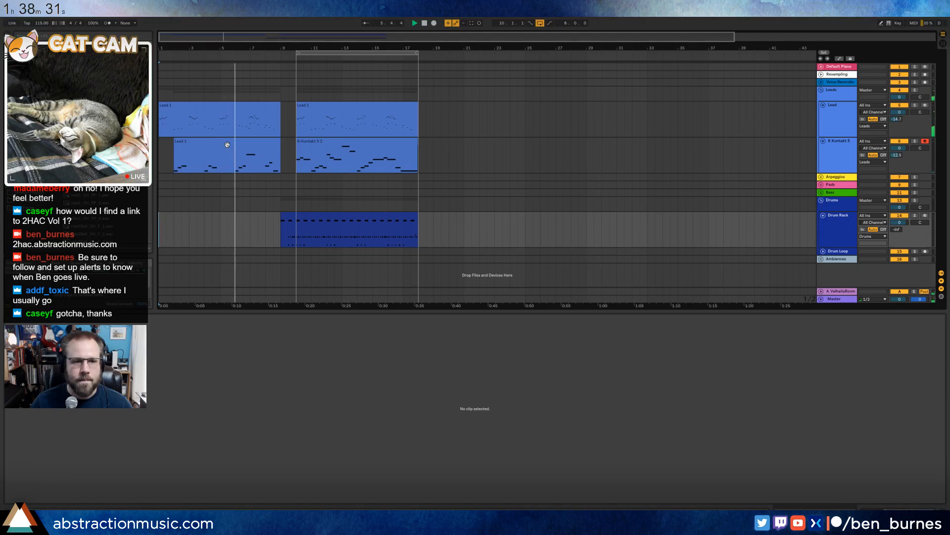
Add a short grace note just before bar 6 in the first Lead clip, two semitones below the following note, with velocity 40.
{"action": "left_click", "coordinate": [227, 126]}
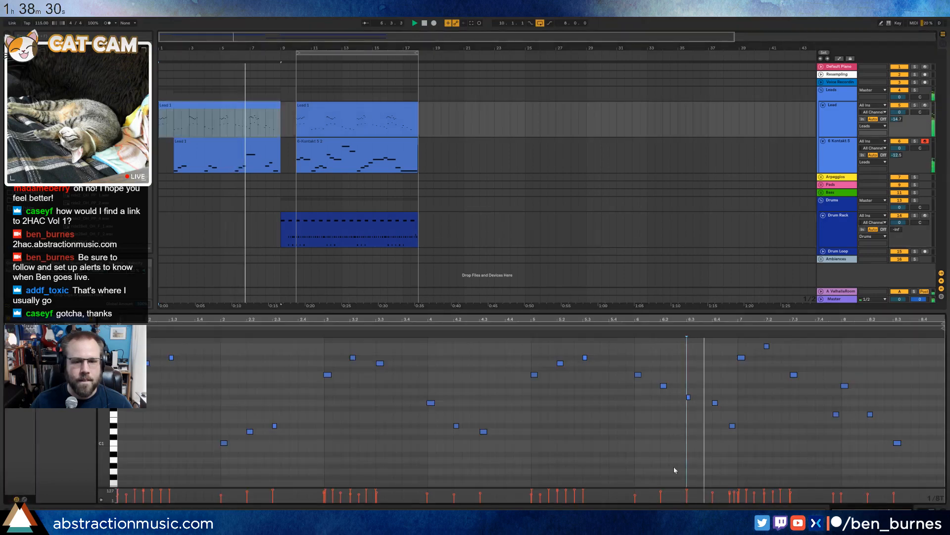
{"action": "double_click", "coordinate": [630, 385]}
{"action": "key", "text": "space"}
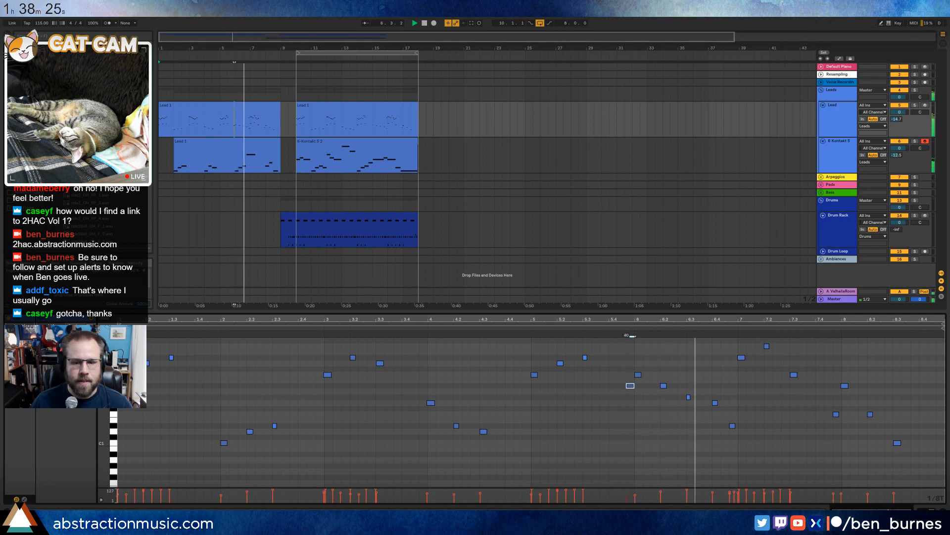
{"action": "left_click", "coordinate": [644, 399]}
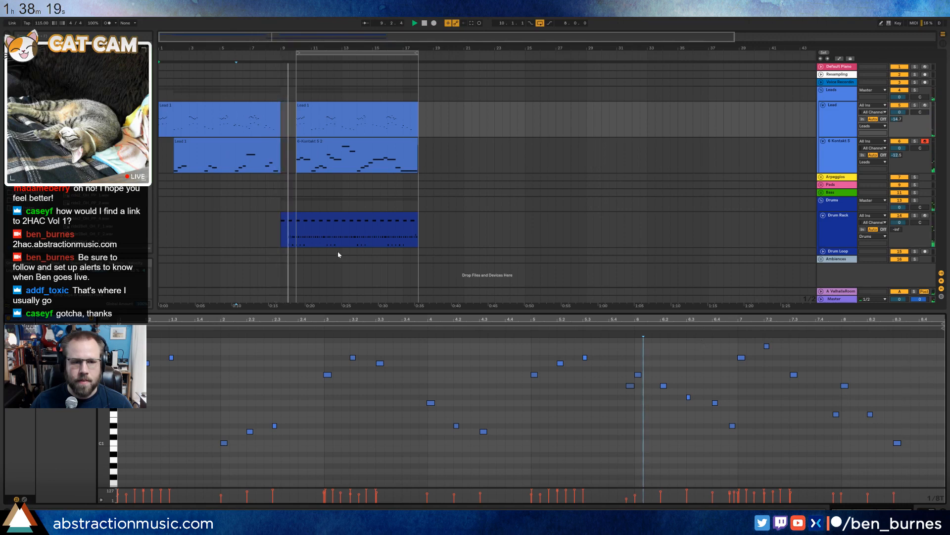
Adjust the velocity of the first ride2_OH_MP_5 note in the drum lead-in clip and show the Drum Rack's devices.
{"action": "left_click", "coordinate": [283, 230]}
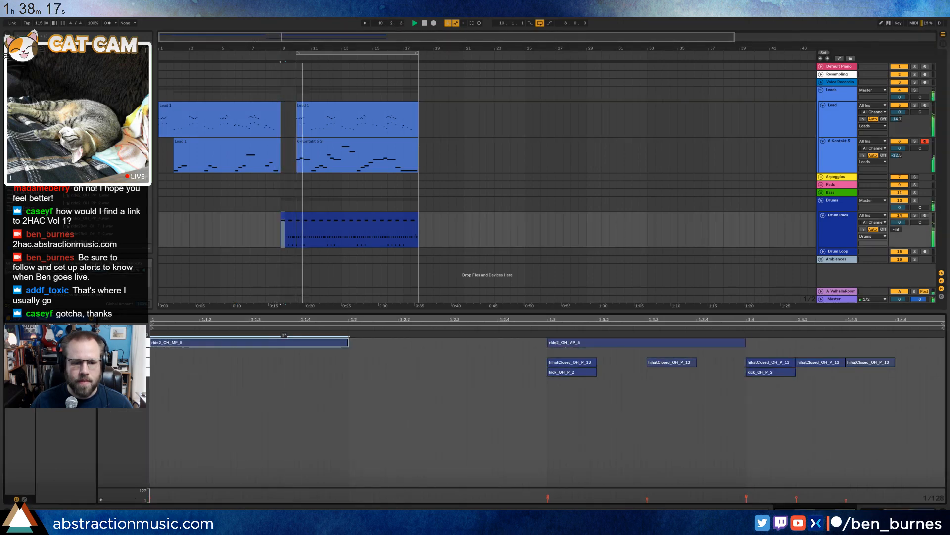
{"action": "left_click", "coordinate": [288, 342]}
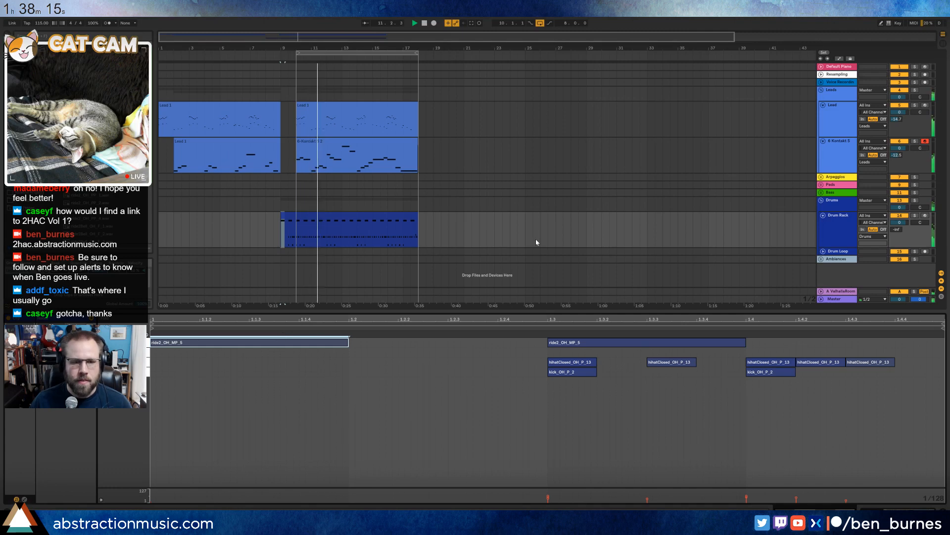
{"action": "key", "text": "shift+Tab"}
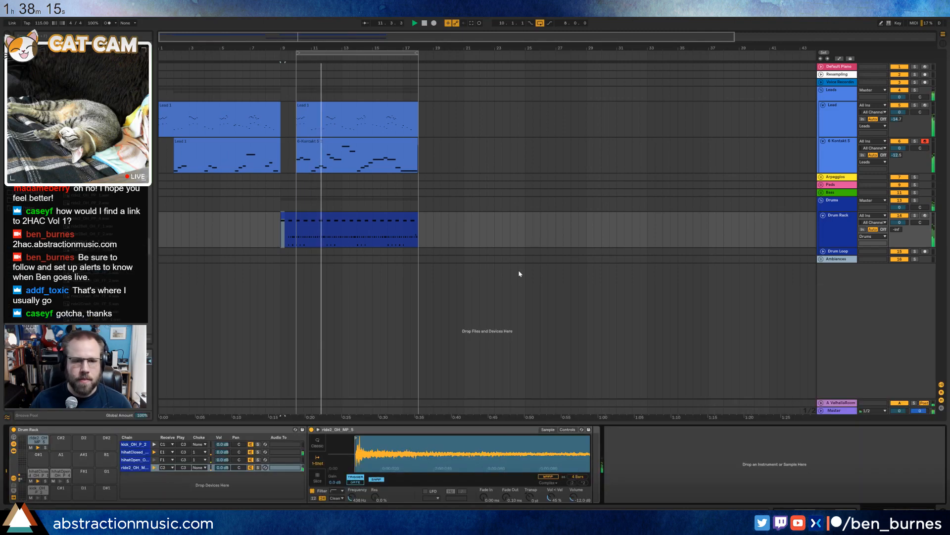
Unfold the Bass group and its Bass track, and load Kontakt 5 onto that track.
{"action": "left_click", "coordinate": [821, 192]}
{"action": "left_click", "coordinate": [827, 207]}
{"action": "left_click", "coordinate": [823, 208]}
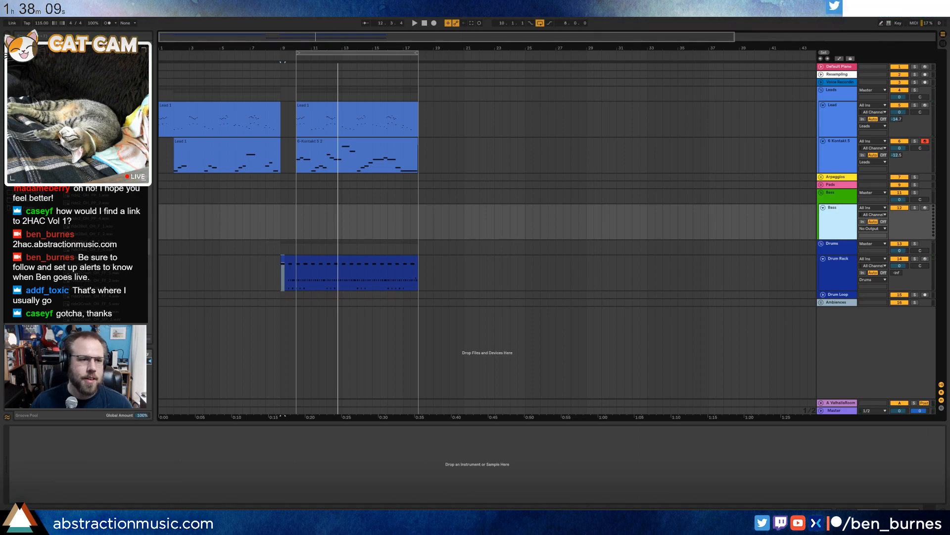
{"action": "left_click", "coordinate": [24, 107]}
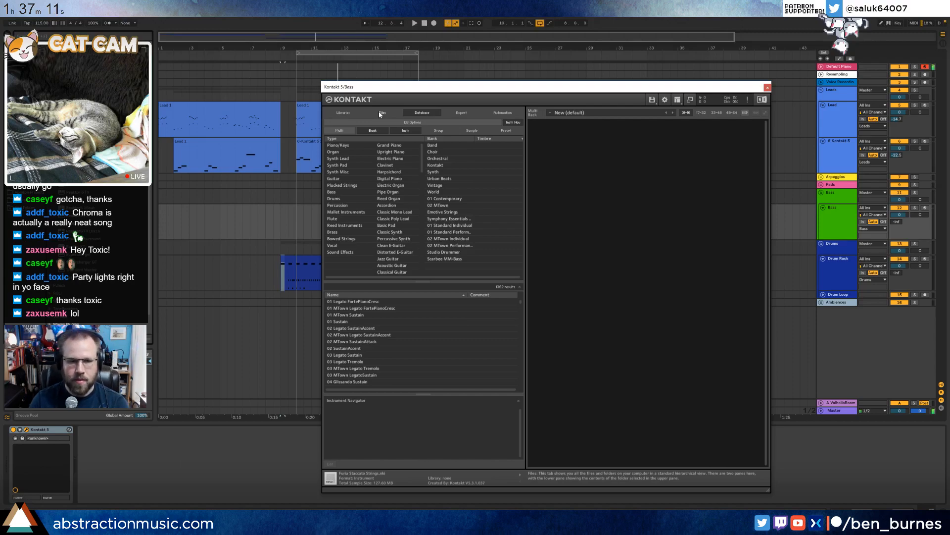
Search Kontakt's database for "upright" and load the Upright Bass instrument.
{"action": "left_click", "coordinate": [382, 287]}
{"action": "type", "text": "upright"}
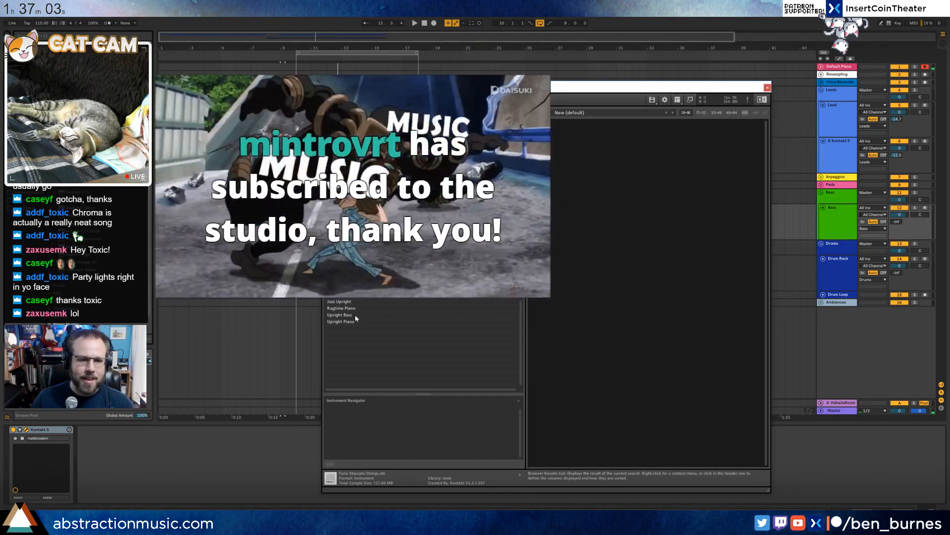
{"action": "double_click", "coordinate": [355, 314]}
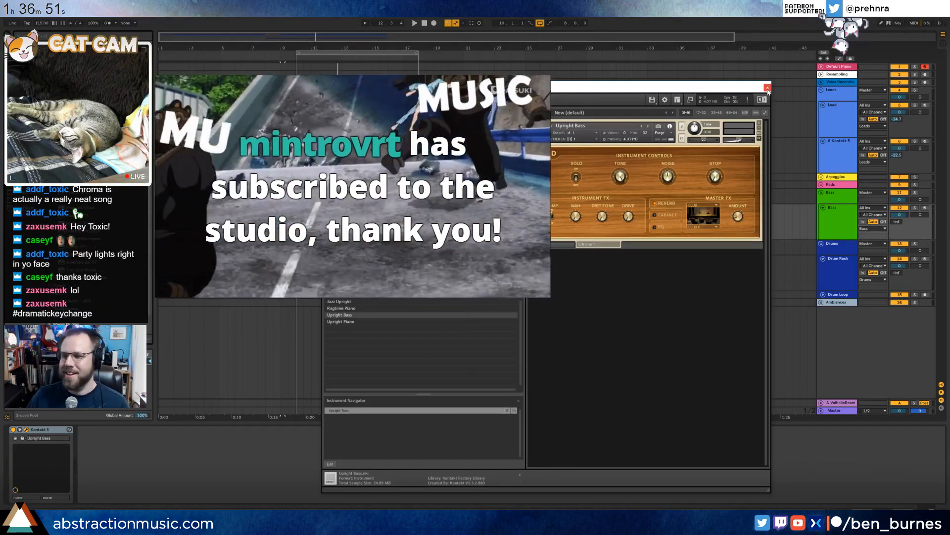
Close the Upright Bass instrument window and arm the Bass track for recording.
{"action": "left_click", "coordinate": [767, 89]}
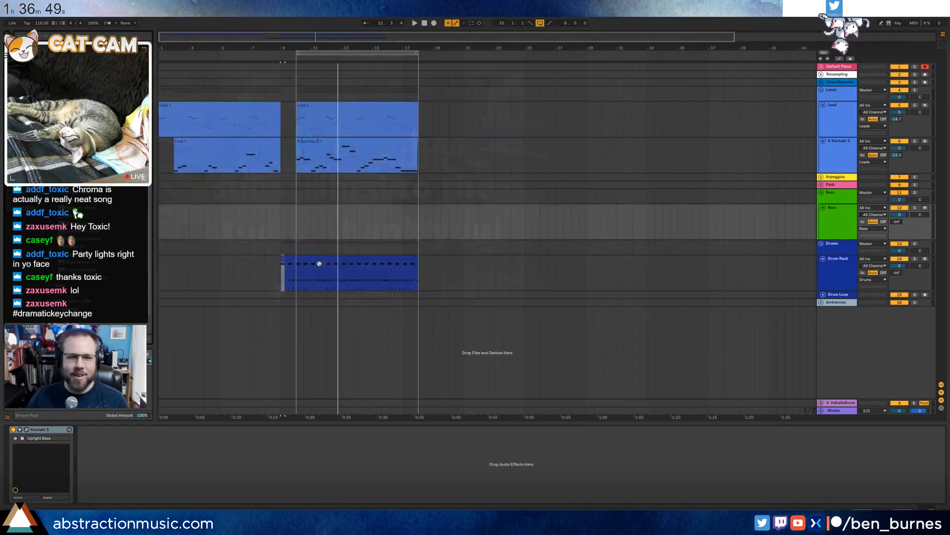
{"action": "left_click", "coordinate": [319, 264]}
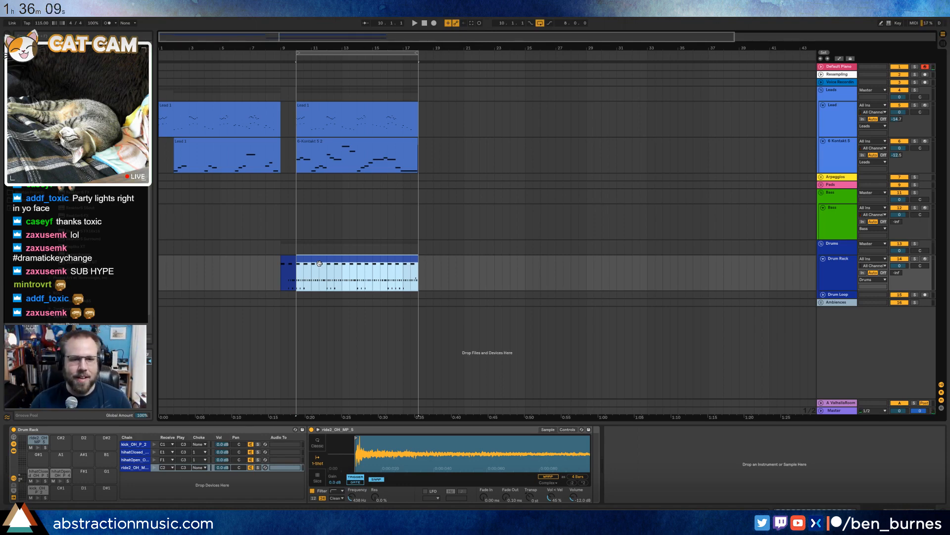
{"action": "left_click", "coordinate": [839, 224]}
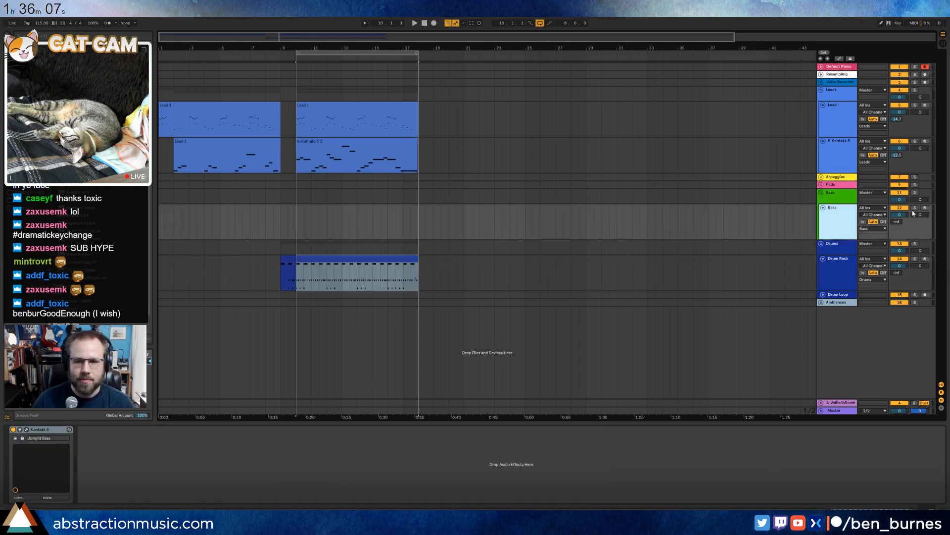
{"action": "left_click", "coordinate": [924, 208]}
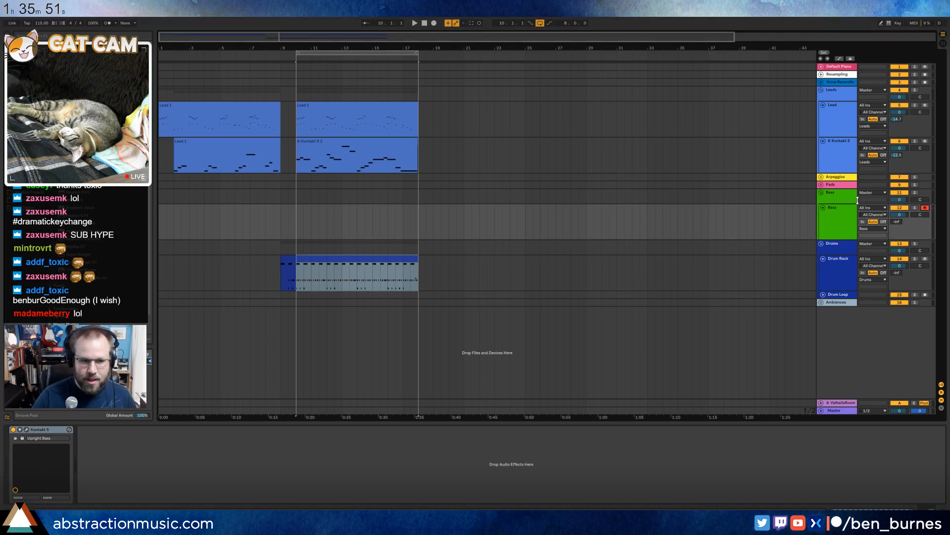
Copy the second Lead clip onto the Bass track, delete its upper melody notes, and play the remaining line.
{"action": "left_click_drag", "start_coordinate": [362, 105], "coordinate": [363, 209]}
{"action": "double_click", "coordinate": [363, 218]}
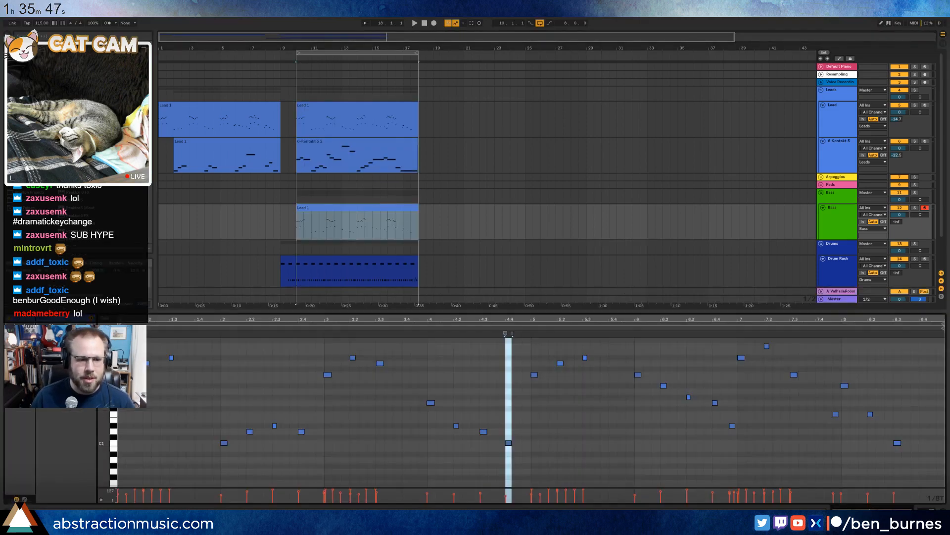
{"action": "left_click_drag", "start_coordinate": [105, 426], "coordinate": [102, 483]}
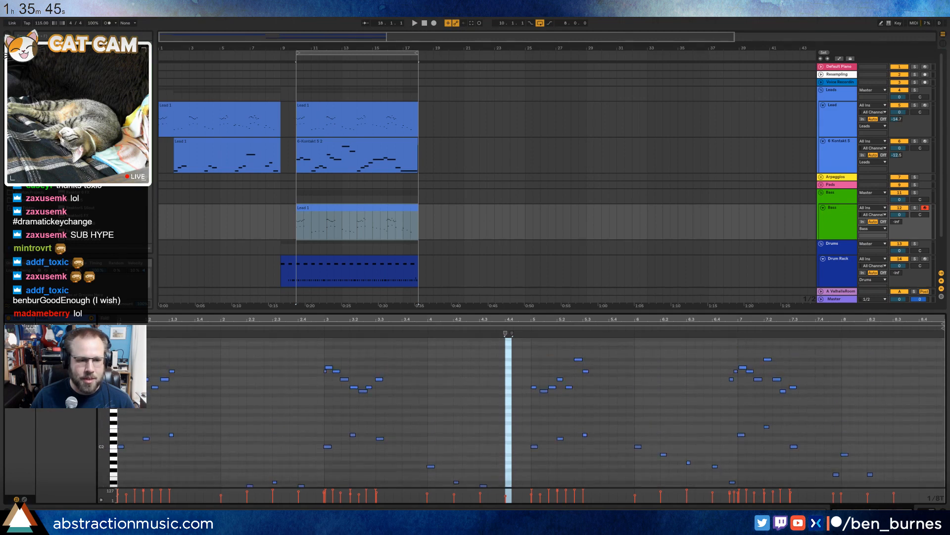
{"action": "left_click_drag", "start_coordinate": [121, 350], "coordinate": [944, 409]}
{"action": "key", "text": "Delete"}
{"action": "key", "text": "space"}
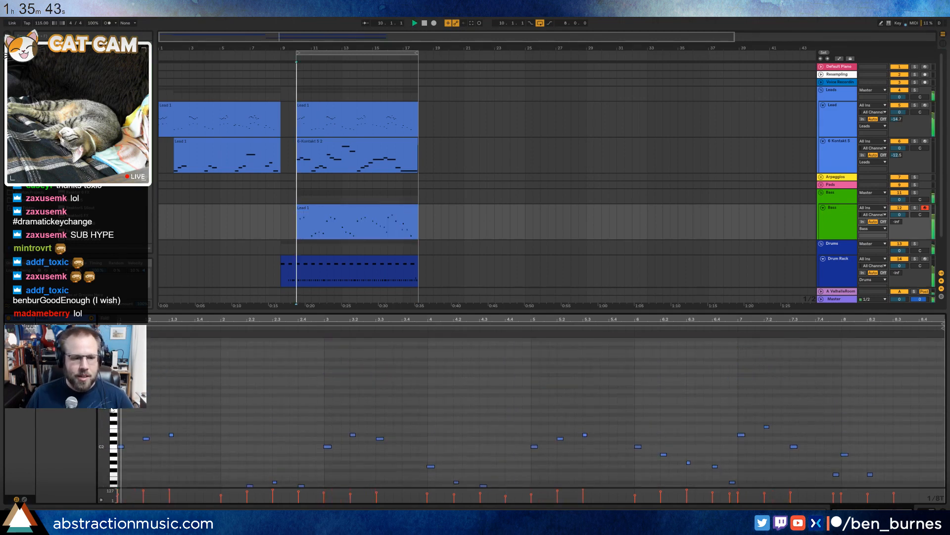
{"action": "key", "text": "space"}
Lengthen all the notes in the bass clip together and check the result by ear.
{"action": "key", "text": "ctrl+a"}
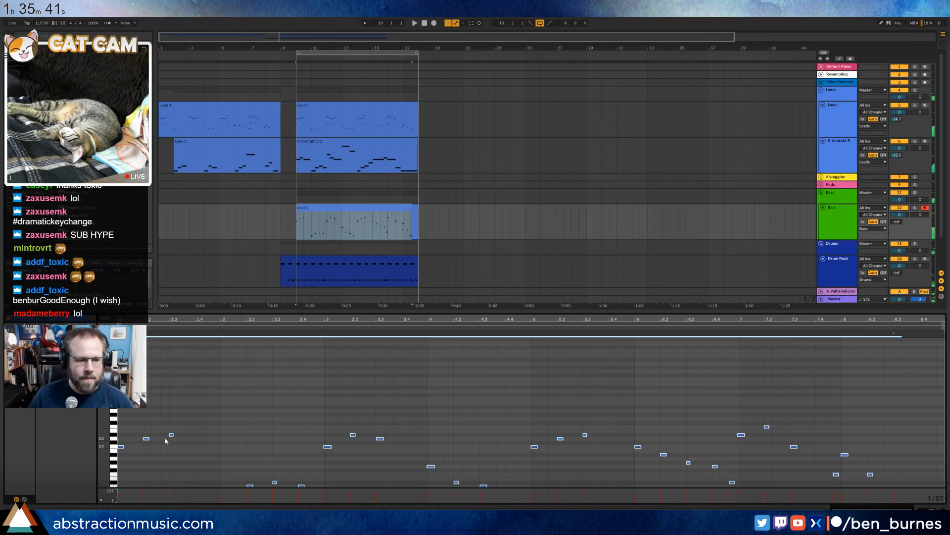
{"action": "left_click_drag", "start_coordinate": [174, 435], "coordinate": [182, 435]}
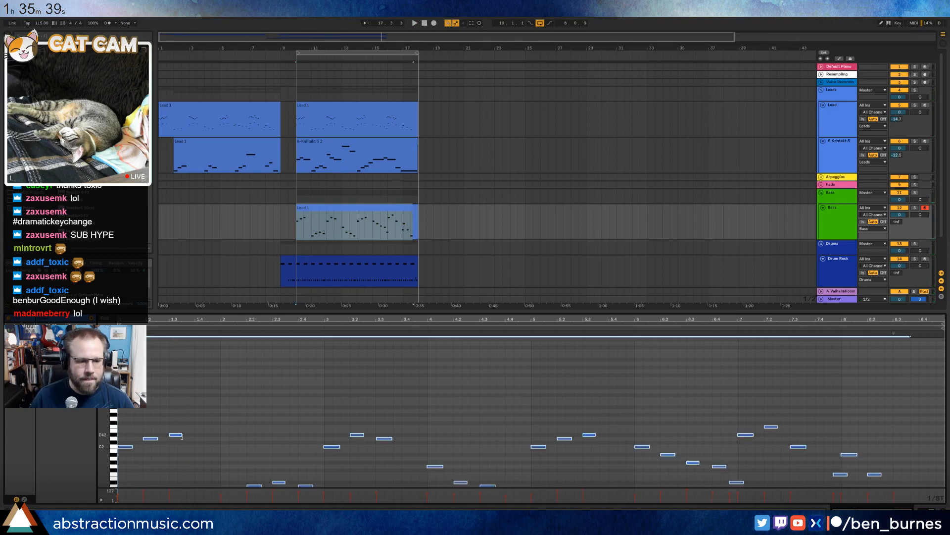
{"action": "key", "text": "space"}
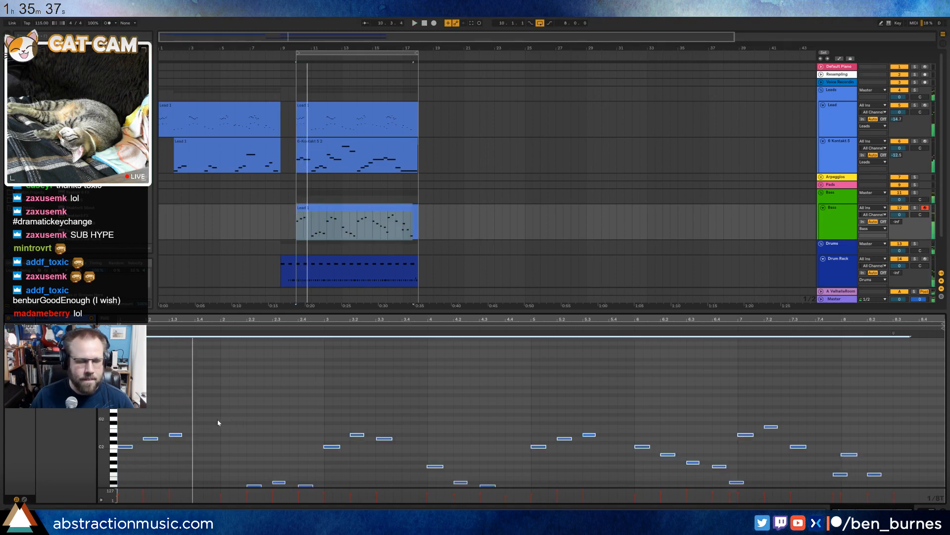
{"action": "key", "text": "space"}
{"action": "left_click", "coordinate": [220, 419]}
{"action": "key", "text": "ctrl+a"}
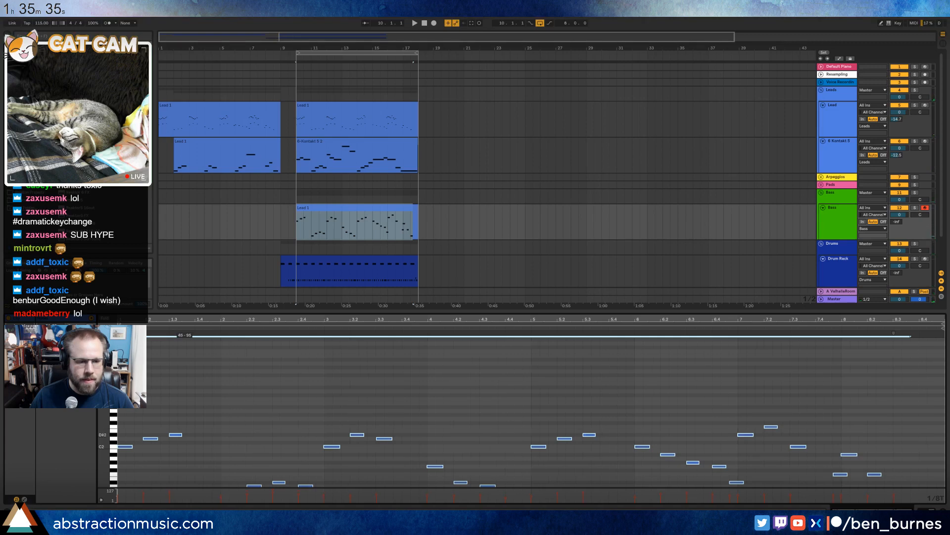
{"action": "left_click", "coordinate": [195, 414]}
Add a short repeated note at the same pitch after each of the first three bass notes in bar 1, and play it.
{"action": "mouse_move", "coordinate": [104, 424]}
{"action": "left_mouse_down"}
{"action": "mouse_move", "coordinate": [92, 421]}
{"action": "mouse_move", "coordinate": [92, 408]}
{"action": "left_mouse_up"}
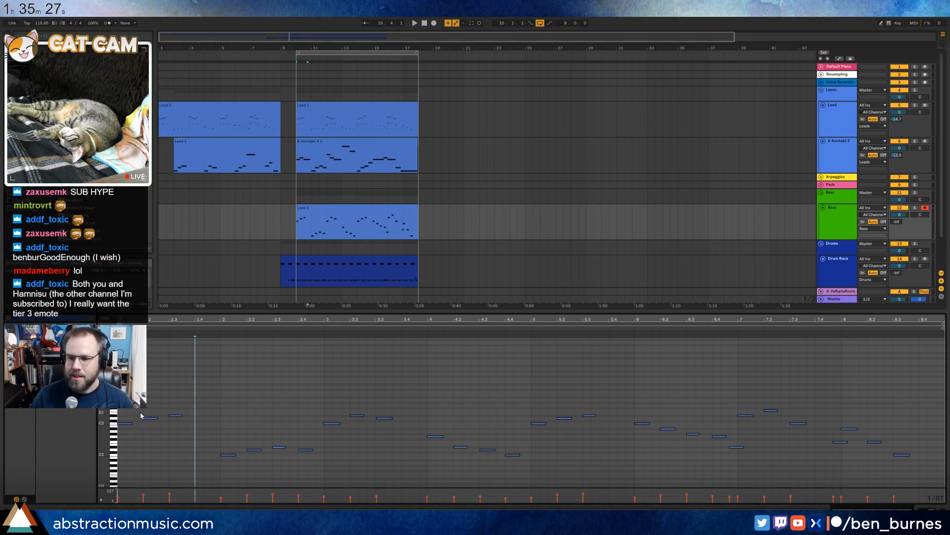
{"action": "left_click_drag", "start_coordinate": [143, 319], "coordinate": [167, 341]}
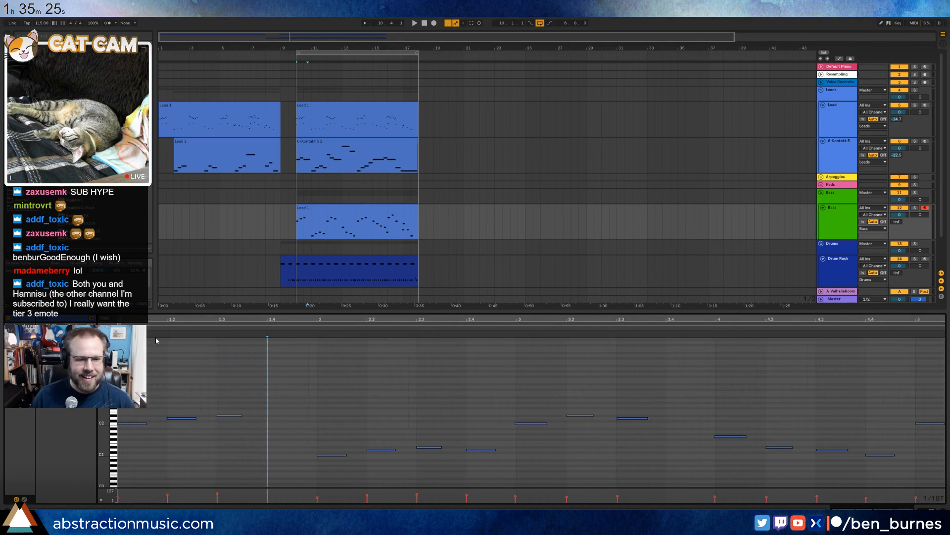
{"action": "double_click", "coordinate": [158, 424]}
{"action": "double_click", "coordinate": [208, 418]}
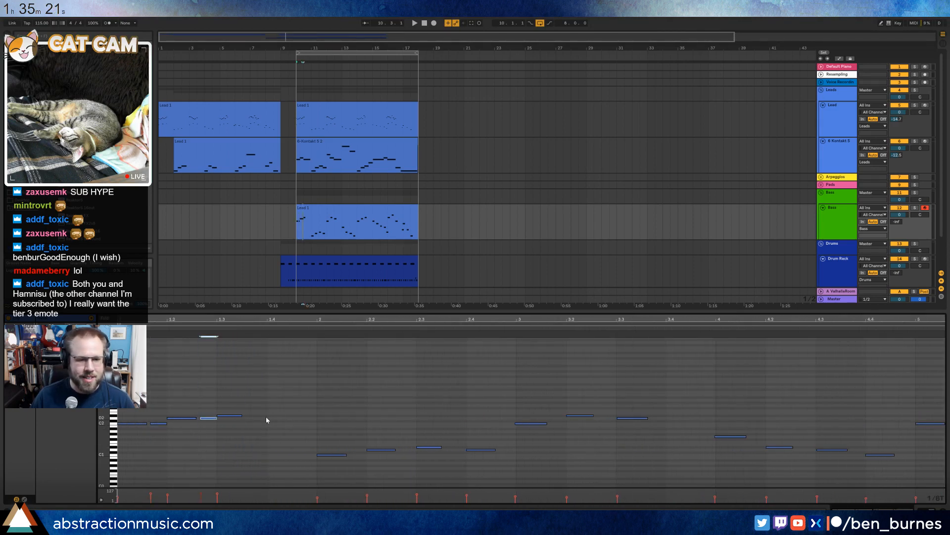
{"action": "double_click", "coordinate": [253, 416]}
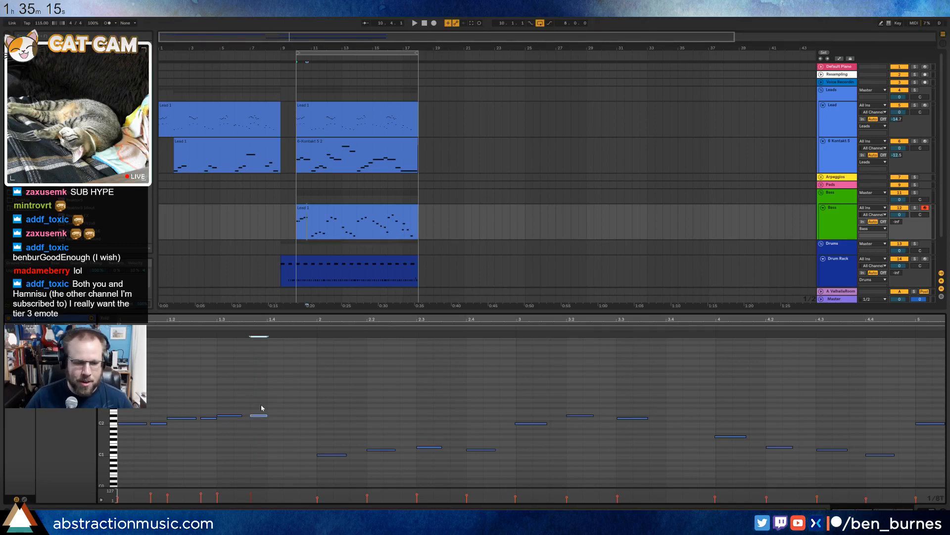
{"action": "key", "text": "space"}
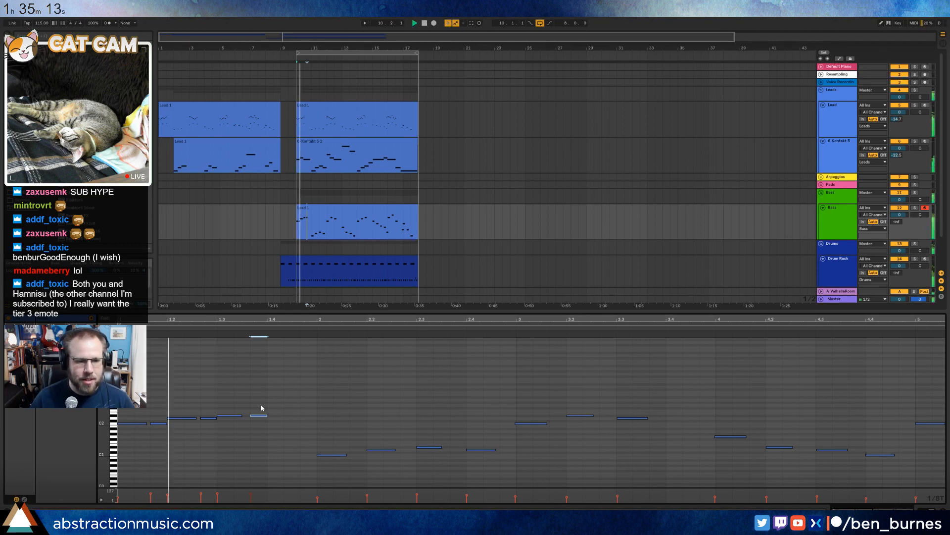
{"action": "key", "text": "space"}
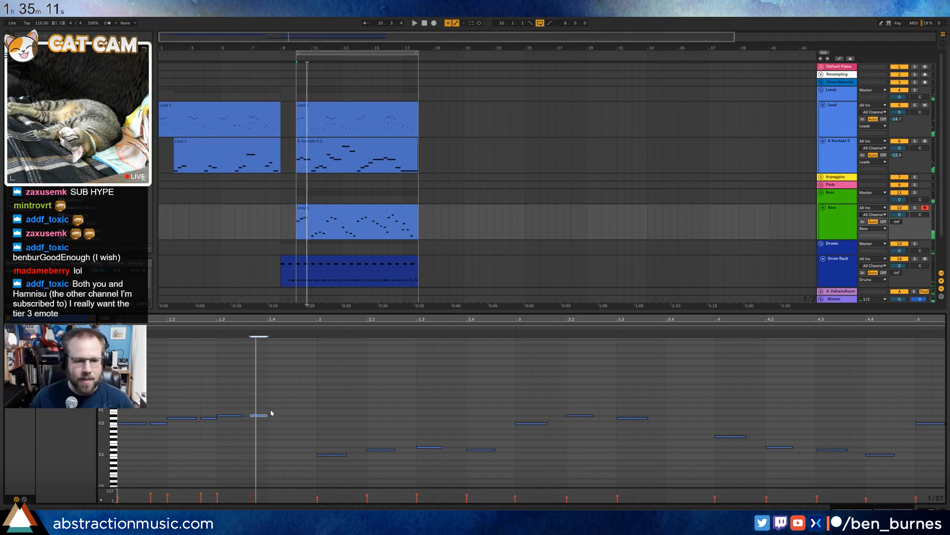
Add three short rising notes from beat 1.4 leading up to bar 2 of the bass clip.
{"action": "double_click", "coordinate": [272, 405]}
{"action": "double_click", "coordinate": [288, 402]}
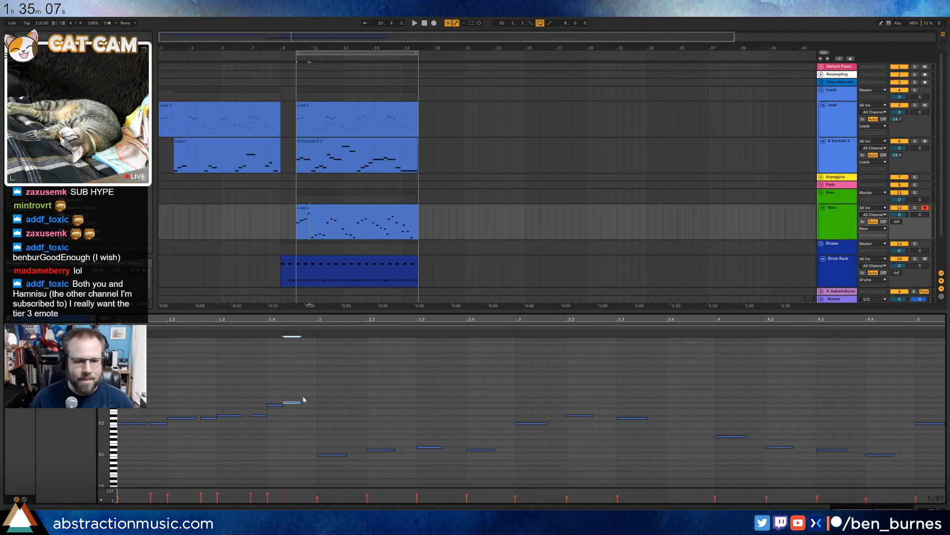
{"action": "double_click", "coordinate": [304, 397]}
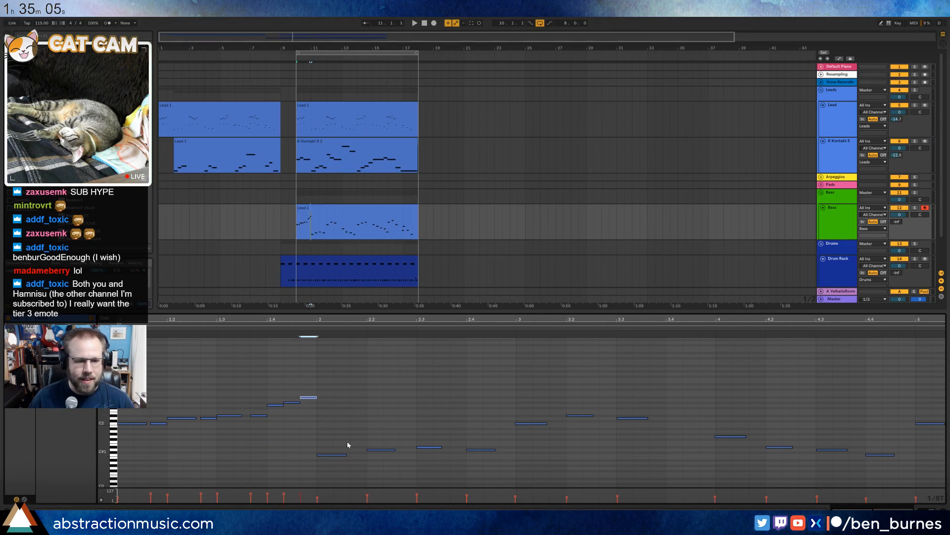
Transpose the four bass notes in bar 2 up one octave and play the clip.
{"action": "left_click_drag", "start_coordinate": [327, 421], "coordinate": [465, 471]}
{"action": "key", "text": "shift+Up"}
{"action": "key", "text": "space"}
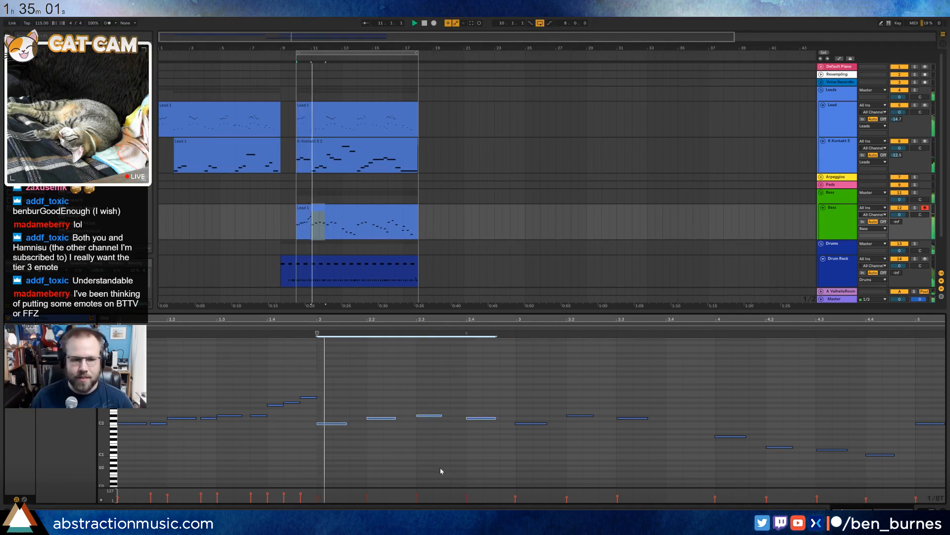
{"action": "left_click", "coordinate": [184, 447]}
{"action": "key", "text": "space"}
Slightly shorten the three long notes and the three rising notes in bar 1, and play the passage.
{"action": "left_click_drag", "start_coordinate": [147, 422], "coordinate": [191, 418]}
{"action": "left_click", "coordinate": [241, 416]}
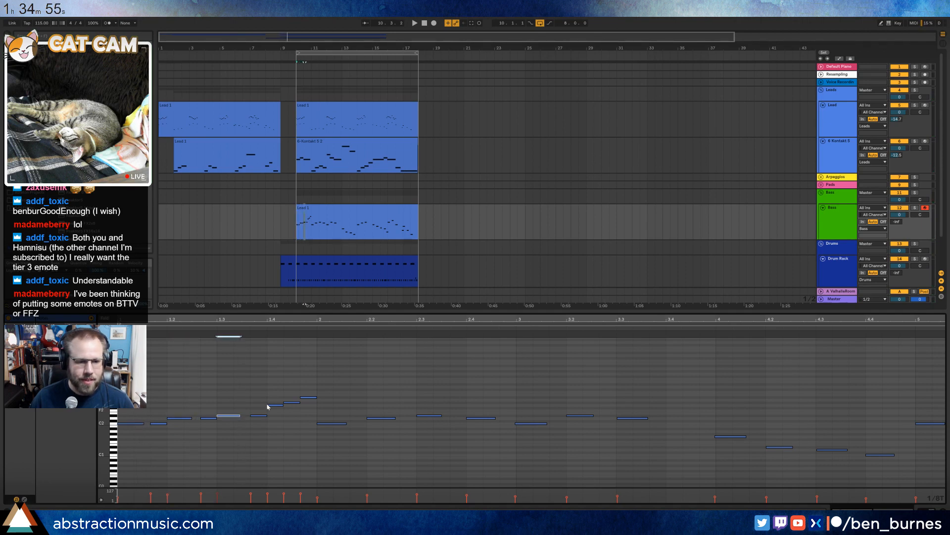
{"action": "left_click_drag", "start_coordinate": [266, 403], "coordinate": [313, 403]}
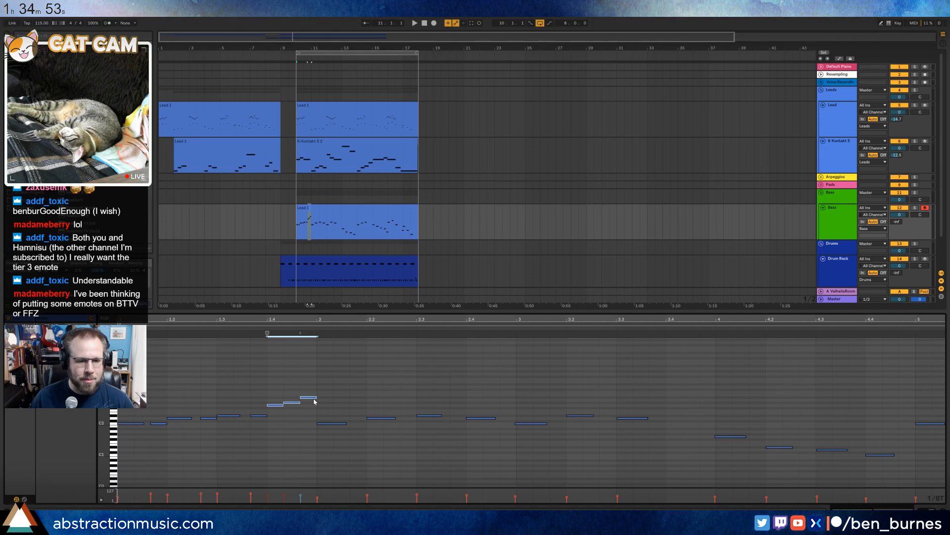
{"action": "left_click", "coordinate": [306, 384]}
{"action": "key", "text": "space"}
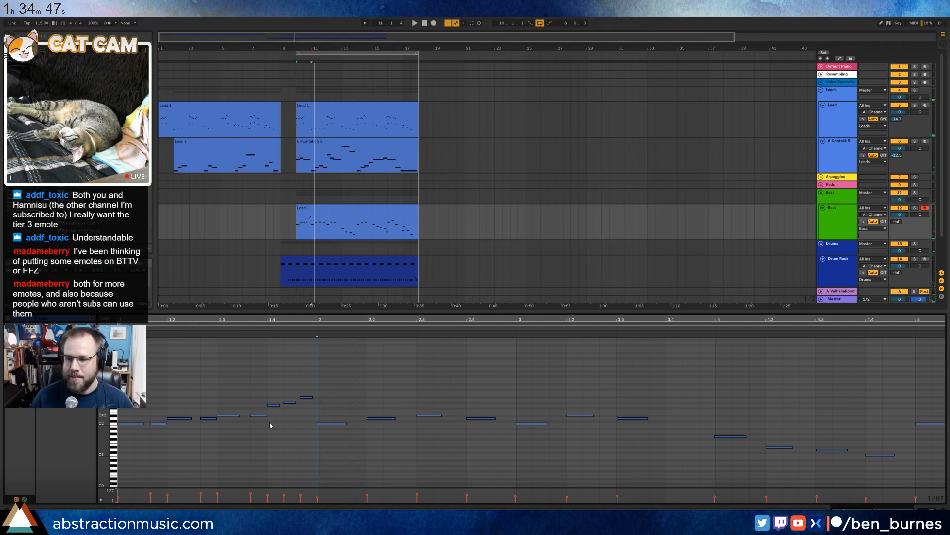
Play back the edited bar 1 bass line from within beat 1.2.
{"action": "left_click", "coordinate": [257, 463]}
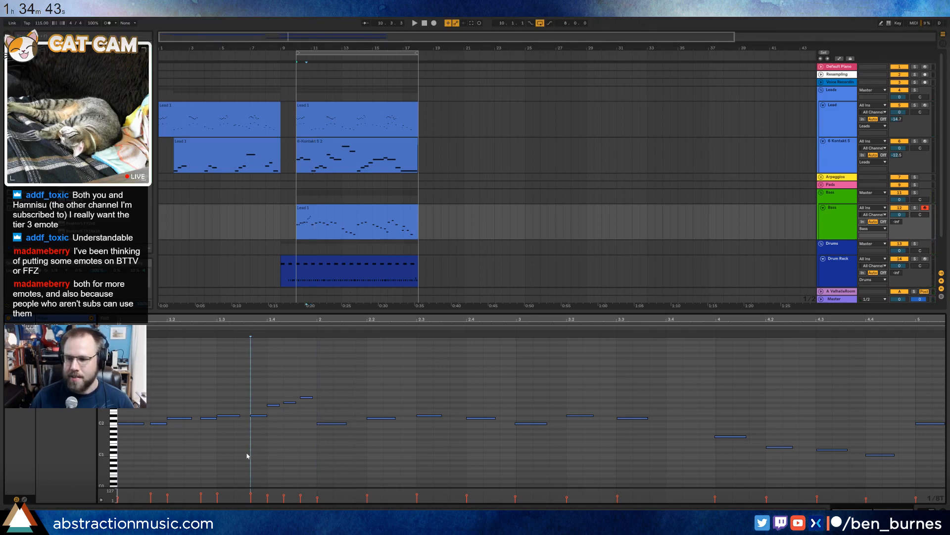
{"action": "left_click", "coordinate": [241, 454]}
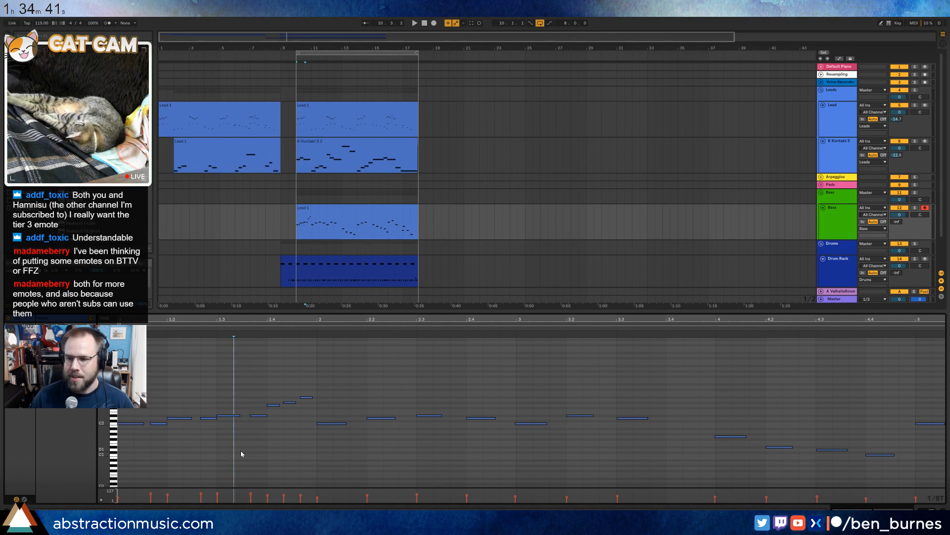
{"action": "left_click", "coordinate": [134, 424]}
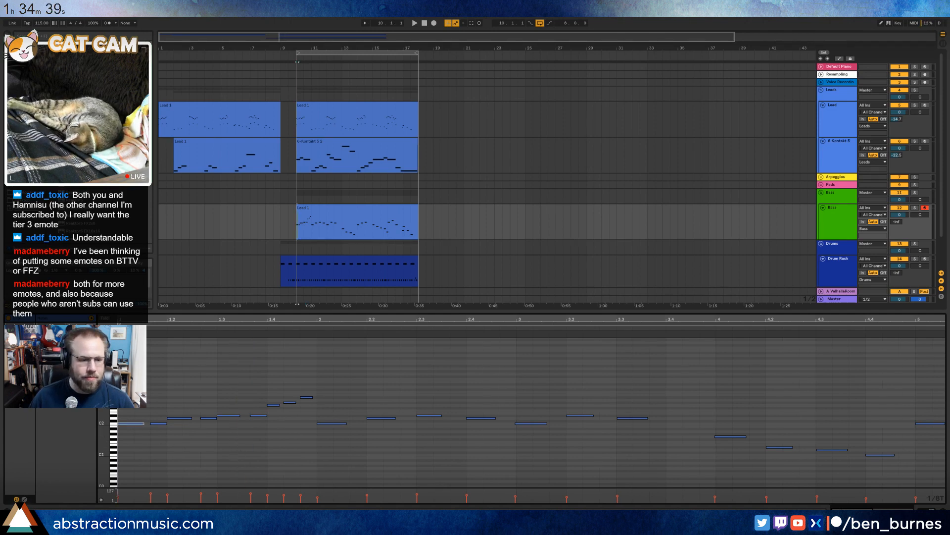
{"action": "left_click", "coordinate": [184, 445]}
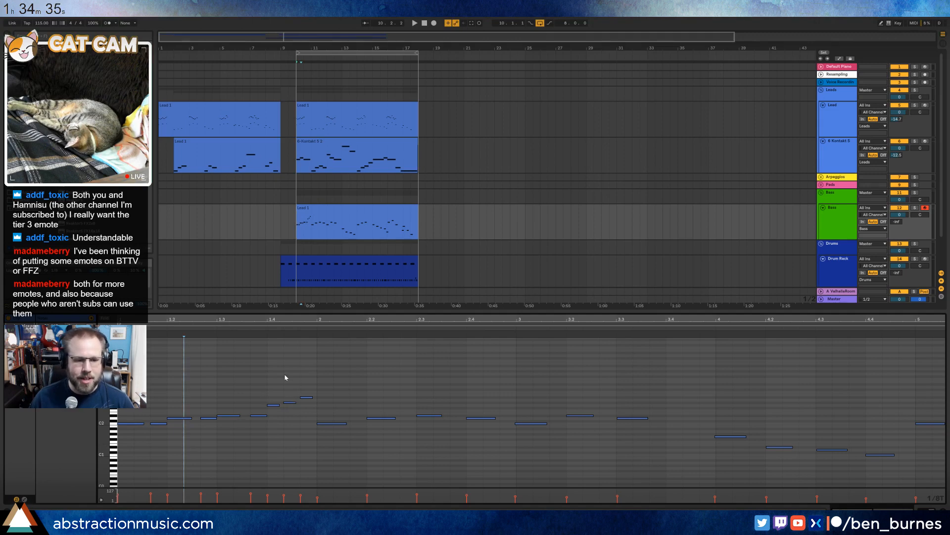
{"action": "key", "text": "space"}
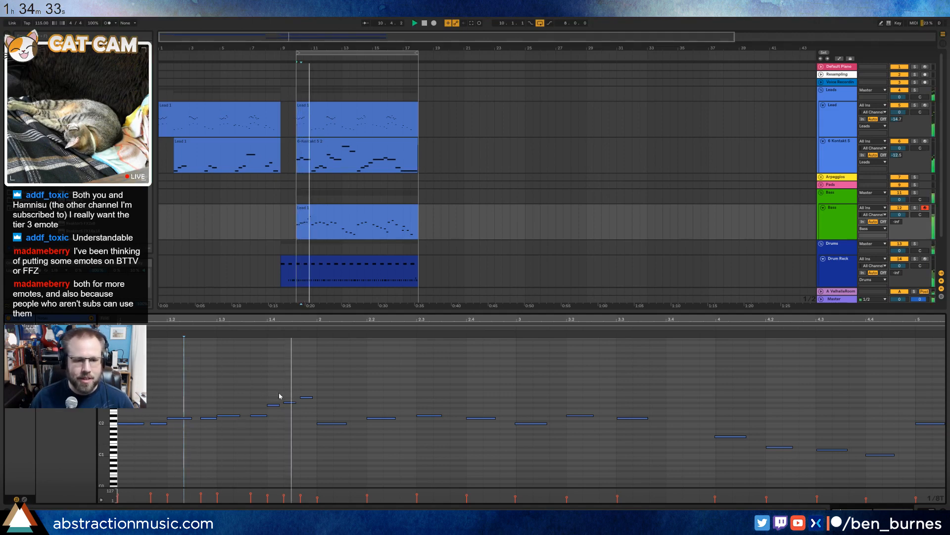
{"action": "key", "text": "space"}
Raise the first note of bar 2 by an octave, lengthen it slightly, and add a shortened repeat note after it.
{"action": "left_click", "coordinate": [335, 422]}
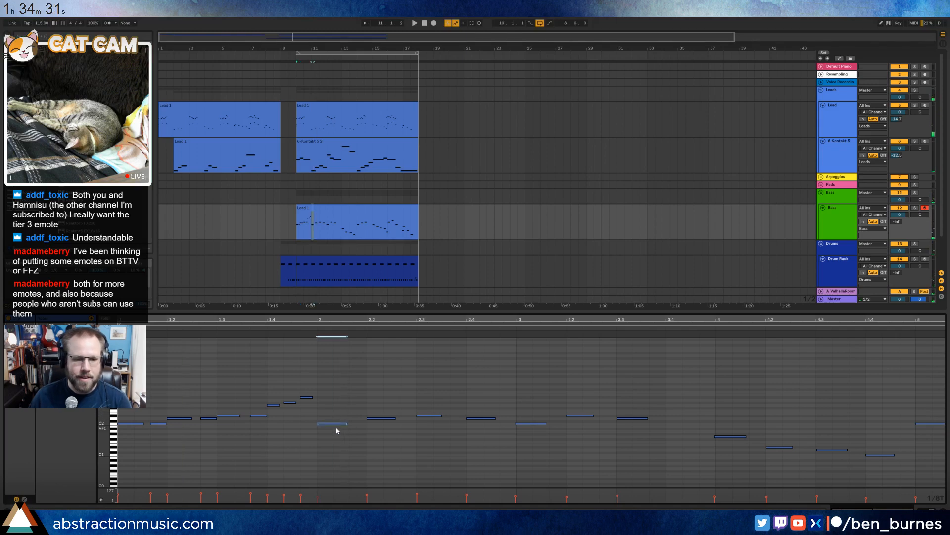
{"action": "key", "text": "shift+Up"}
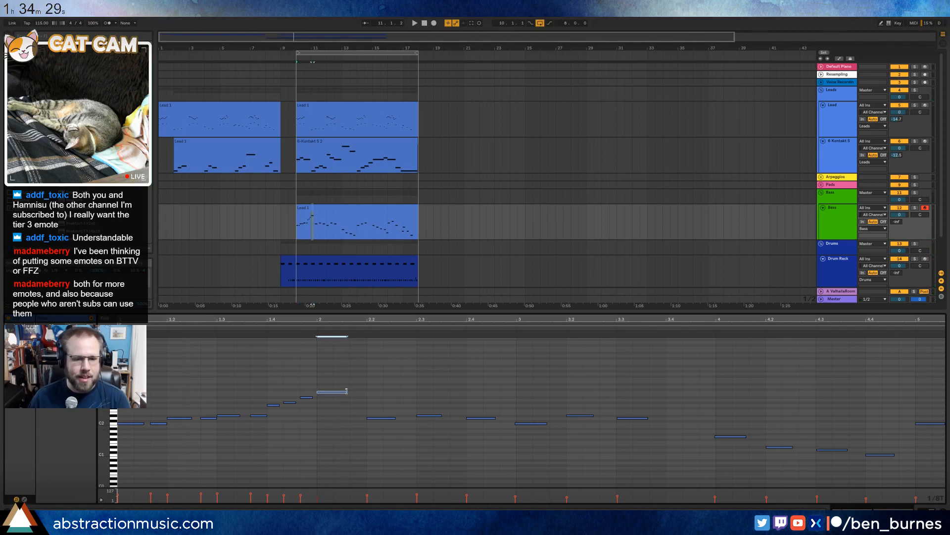
{"action": "left_click_drag", "start_coordinate": [346, 391], "coordinate": [343, 395]}
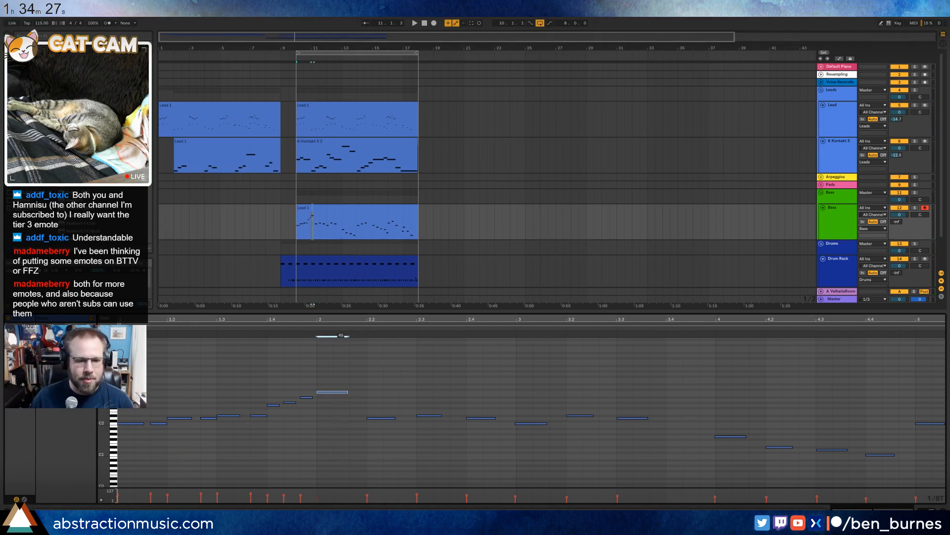
{"action": "double_click", "coordinate": [361, 392]}
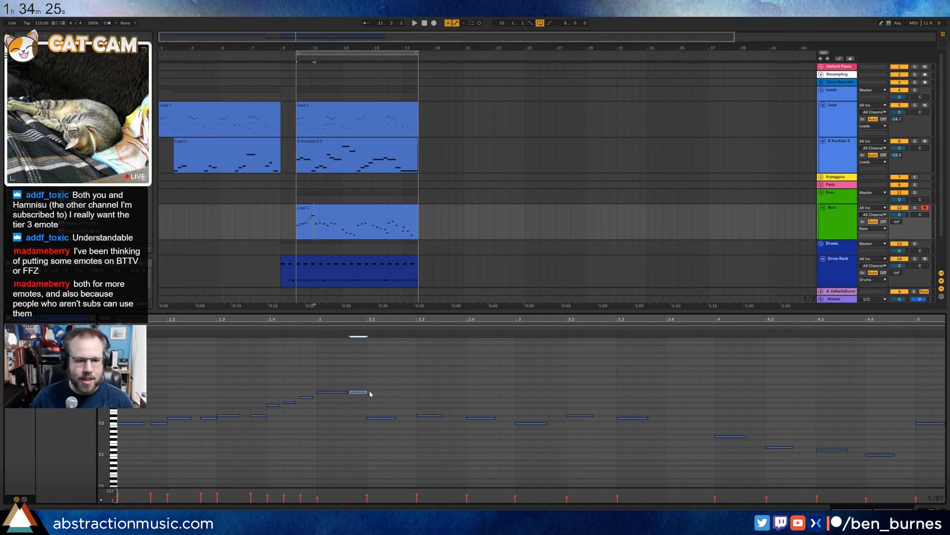
{"action": "left_click_drag", "start_coordinate": [367, 392], "coordinate": [357, 387]}
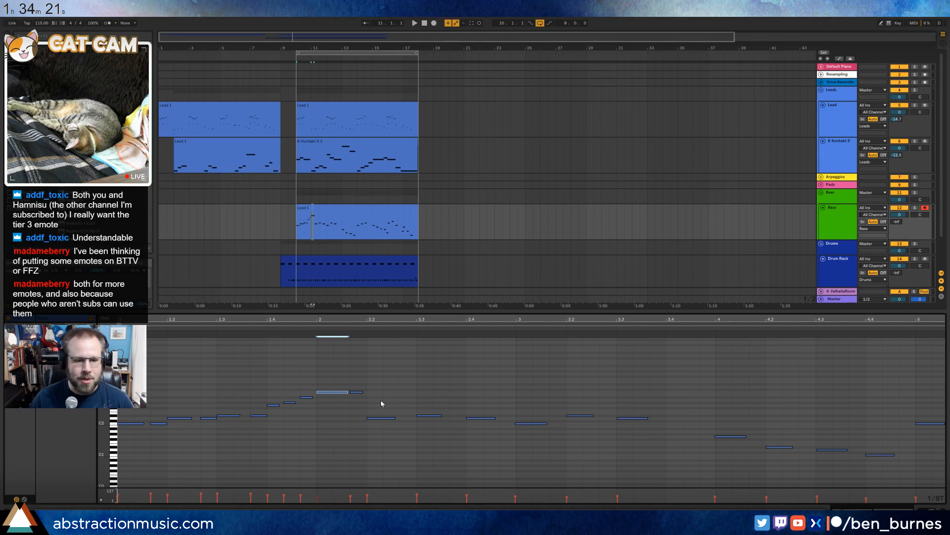
Raise the bass note at beat 2.2 by eight semitones and the one at beat 2.3 by five semitones.
{"action": "left_click_drag", "start_coordinate": [375, 400], "coordinate": [437, 426]}
{"action": "key", "text": "shift+Up"}
{"action": "key", "text": "Down"}
{"action": "key", "text": "Down"}
{"action": "key", "text": "Down"}
{"action": "key", "text": "Down"}
{"action": "key", "text": "Up"}
{"action": "key", "text": "Up"}
{"action": "key", "text": "Up"}
{"action": "key", "text": "Up"}
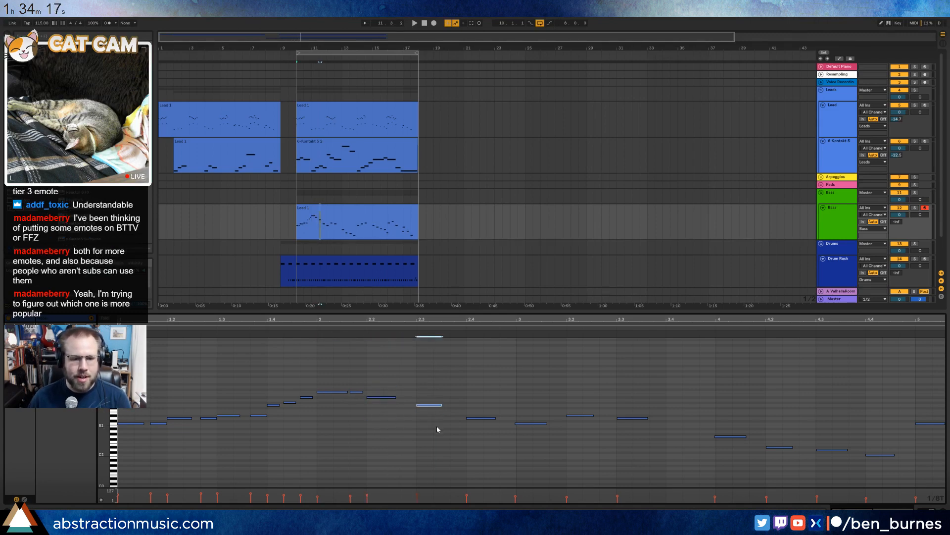
{"action": "key", "text": "Up"}
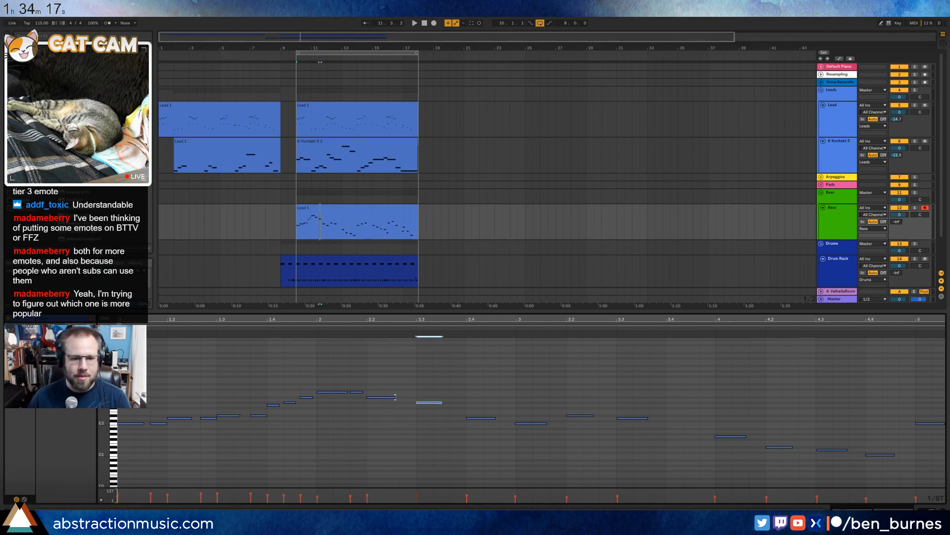
Lengthen the bass note at beat 2.3 slightly and select it together with the note at beat 2.2.
{"action": "double_click", "coordinate": [442, 402]}
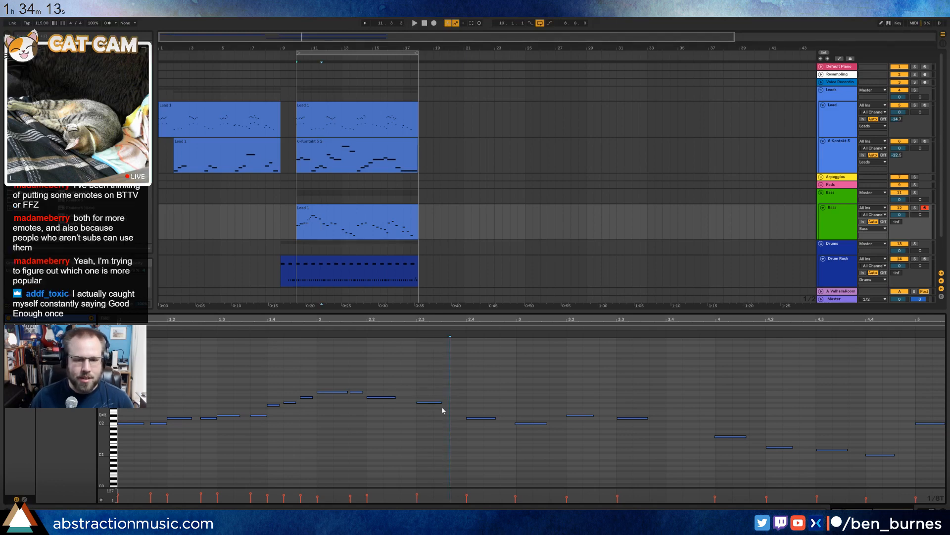
{"action": "left_click_drag", "start_coordinate": [441, 402], "coordinate": [445, 402]}
{"action": "left_click_drag", "start_coordinate": [394, 389], "coordinate": [430, 415]}
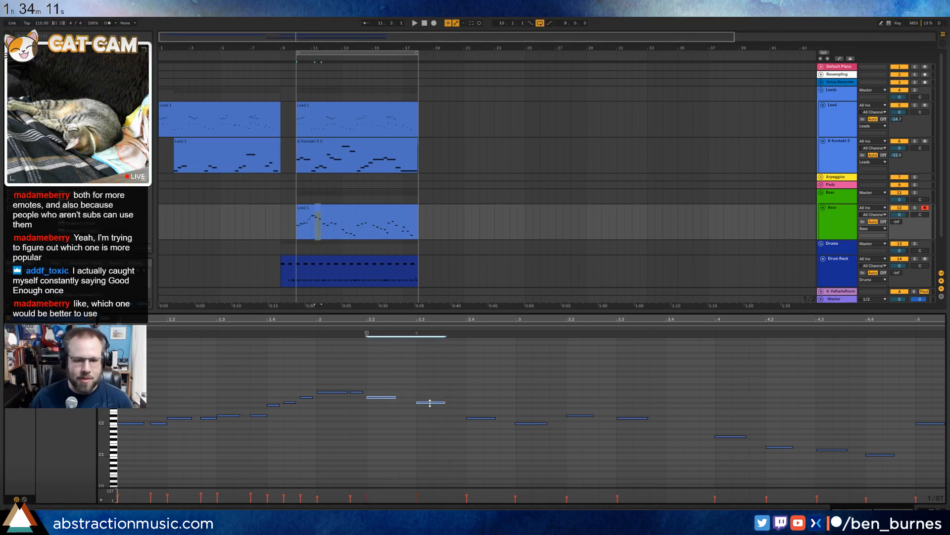
{"action": "left_click", "coordinate": [355, 392]}
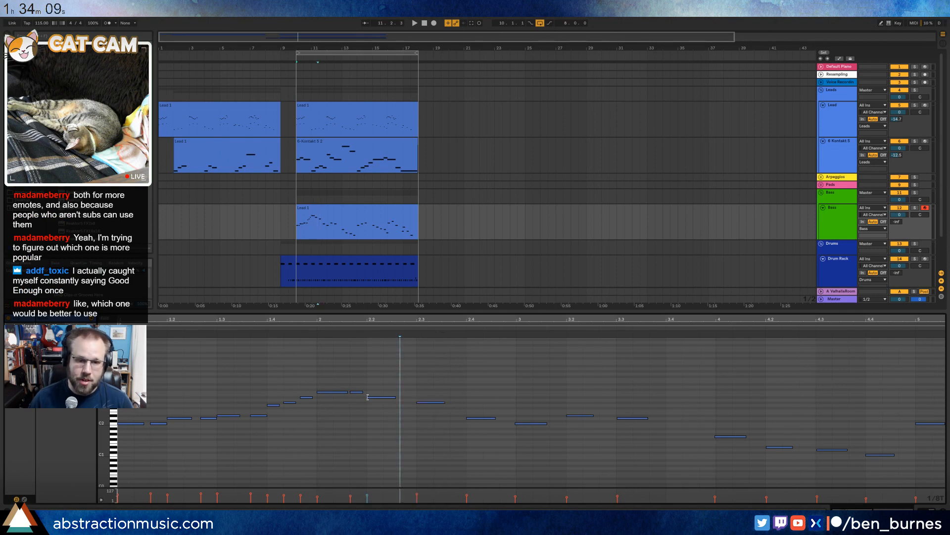
{"action": "left_click_drag", "start_coordinate": [383, 391], "coordinate": [447, 428]}
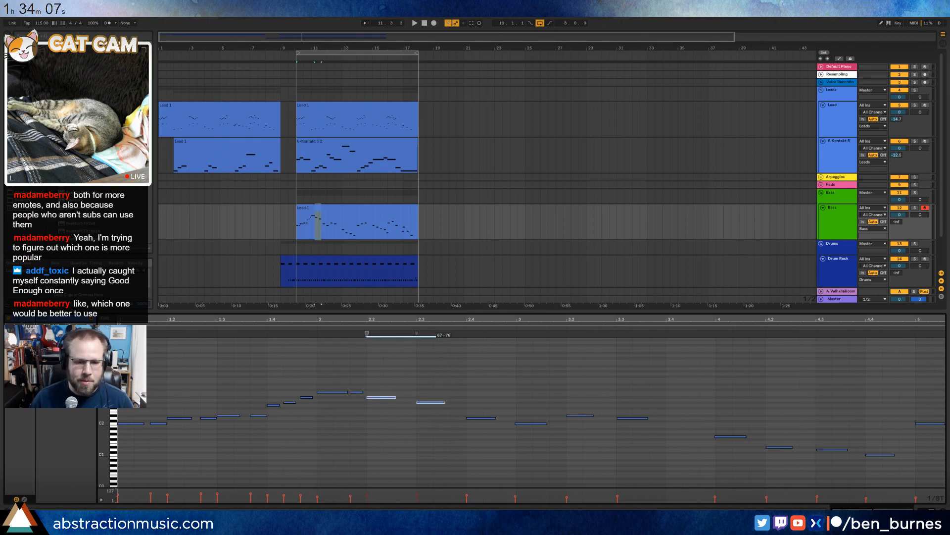
Raise the bass note at beat 2.4 by three semitones and shift it earlier, right after the note at beat 2.3.
{"action": "left_click", "coordinate": [483, 417]}
{"action": "key", "text": "Up"}
{"action": "key", "text": "Up"}
{"action": "key", "text": "Up"}
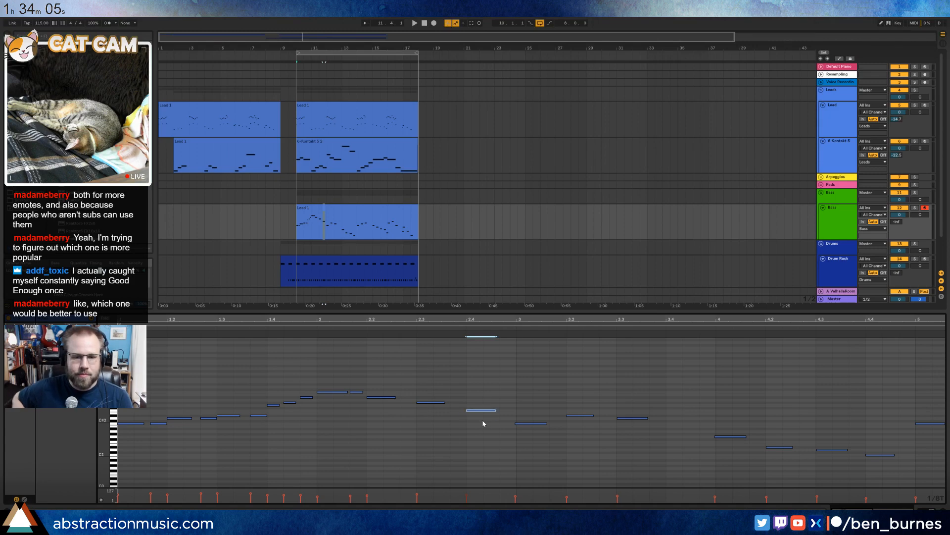
{"action": "key", "text": "Left"}
{"action": "key", "text": "Left"}
{"action": "key", "text": "Right"}
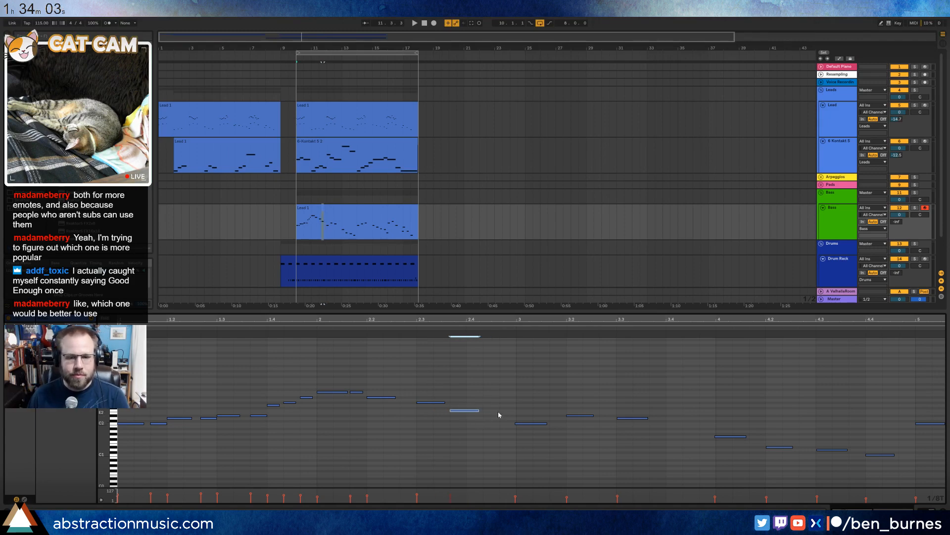
Extend the note across beat 2.4, and add short repeat notes after it and after the note at beat 2.2.
{"action": "double_click", "coordinate": [509, 411]}
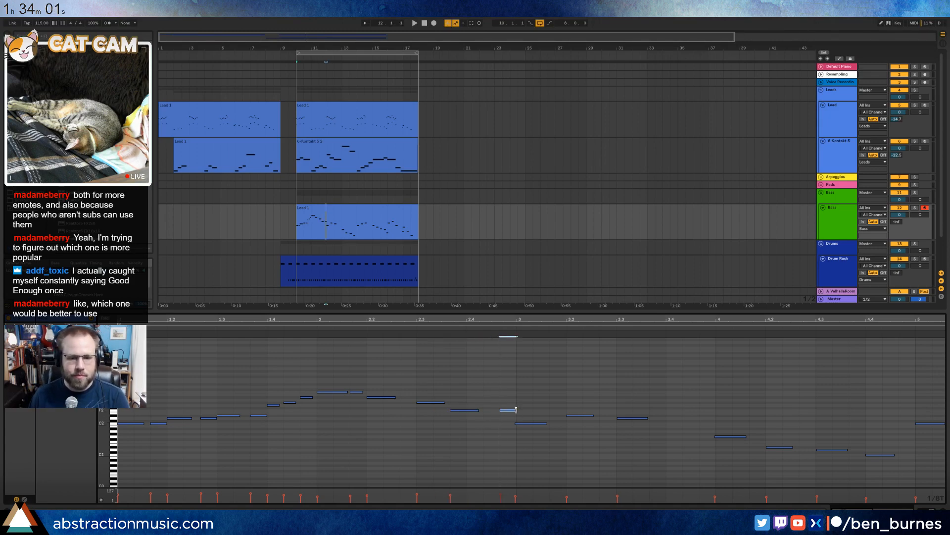
{"action": "left_click_drag", "start_coordinate": [517, 410], "coordinate": [496, 411]}
{"action": "double_click", "coordinate": [401, 398]}
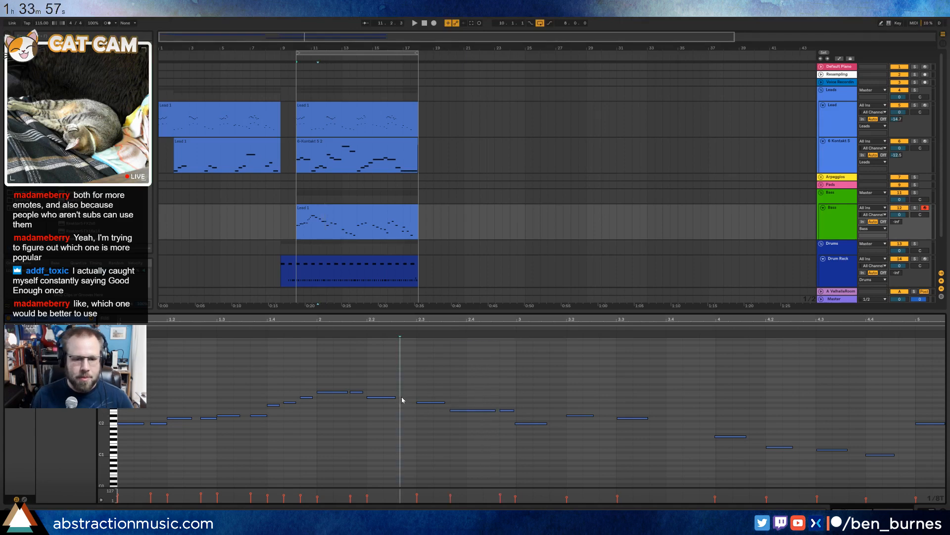
{"action": "left_click_drag", "start_coordinate": [402, 398], "coordinate": [414, 397]}
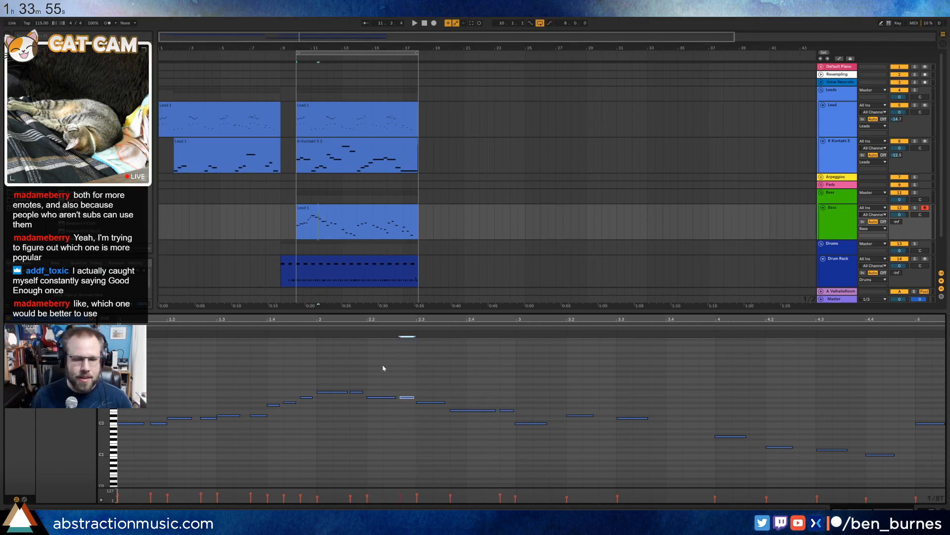
Play back the edited bars 1 and 2 of the bass line and select the long note across beat 2.4.
{"action": "key", "text": "space"}
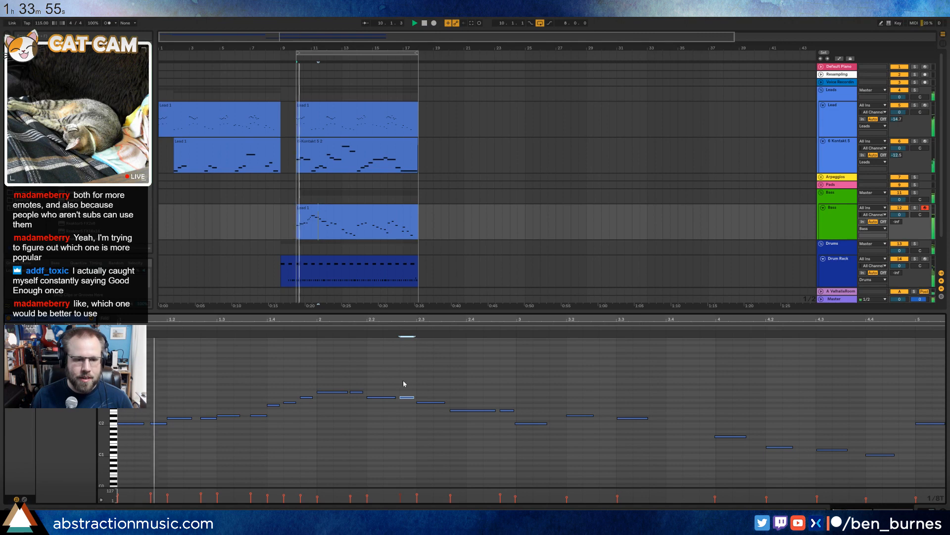
{"action": "left_click", "coordinate": [467, 402]}
{"action": "key", "text": "space"}
{"action": "left_click", "coordinate": [456, 411]}
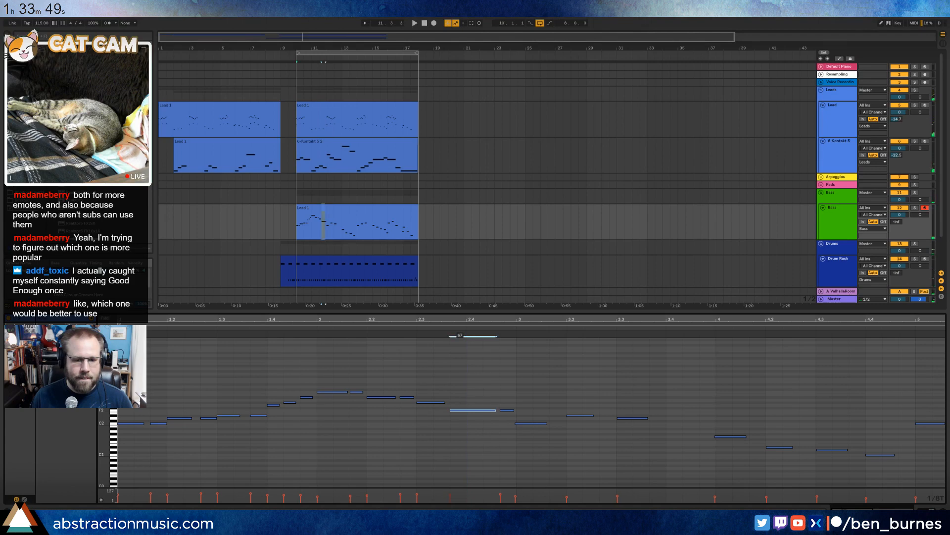
Lower the first note of bar 2 by an octave and play back the passage.
{"action": "left_click", "coordinate": [327, 392]}
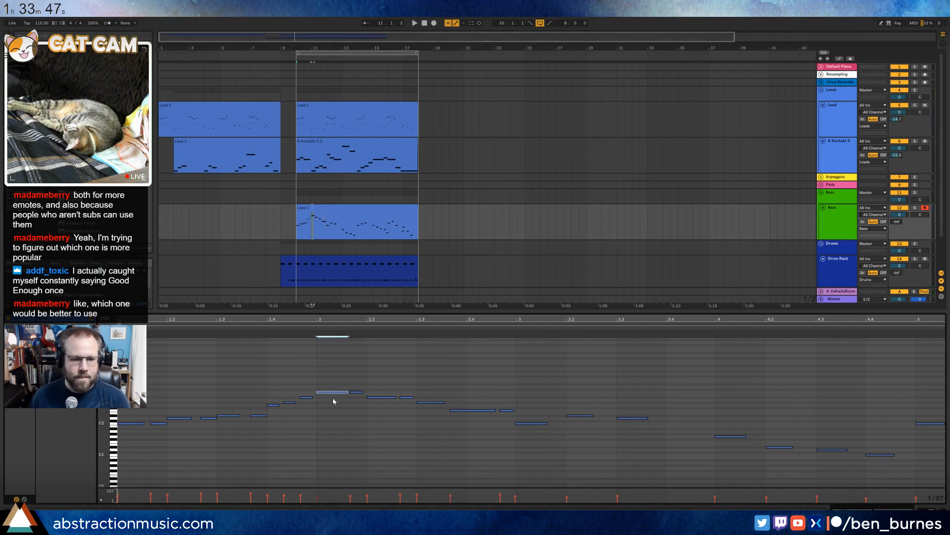
{"action": "left_click_drag", "start_coordinate": [329, 392], "coordinate": [335, 423]}
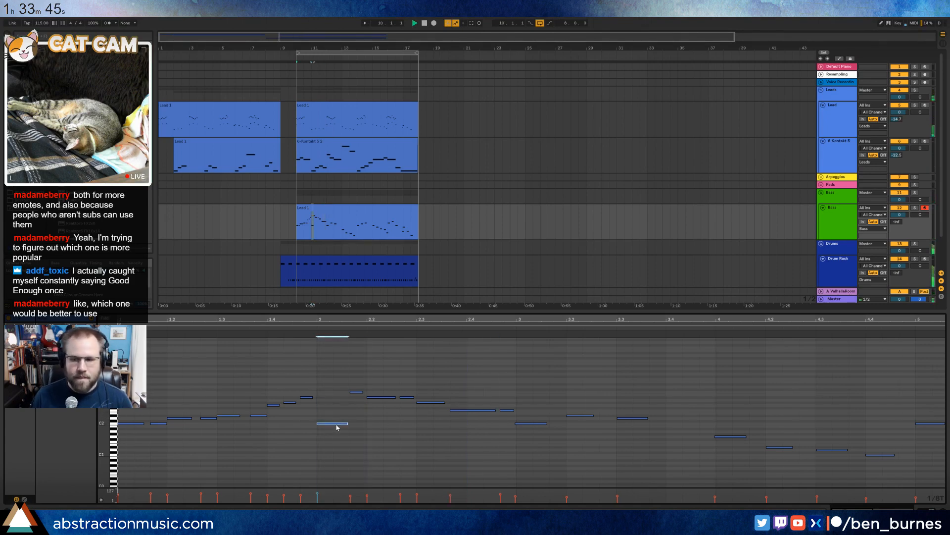
{"action": "key", "text": "space"}
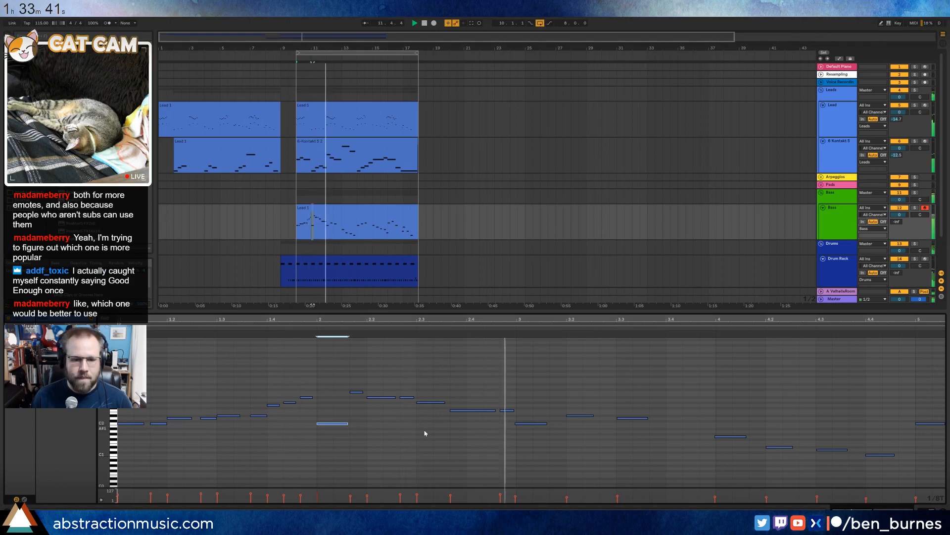
{"action": "left_click", "coordinate": [456, 410]}
{"action": "key", "text": "space"}
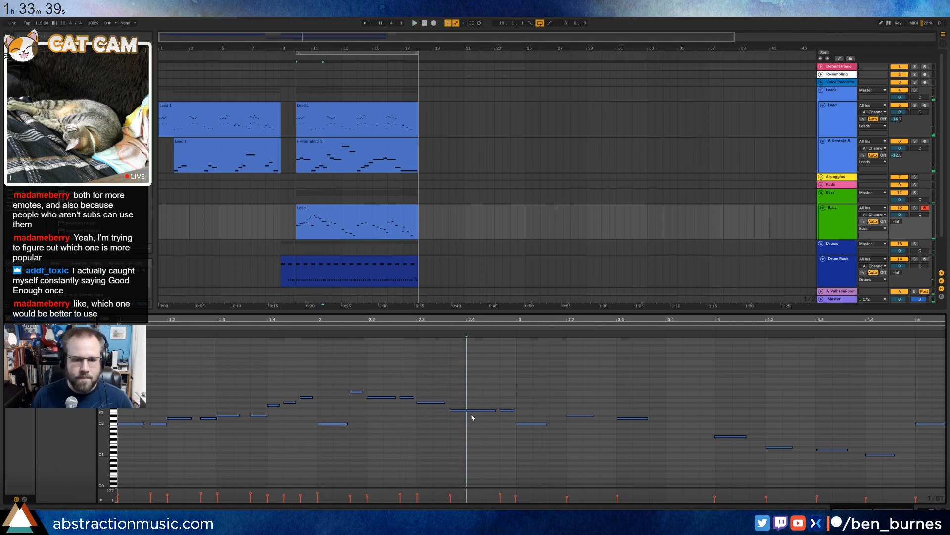
Raise the long note across beat 2.4 by two semitones and play back the passage.
{"action": "left_click", "coordinate": [470, 410]}
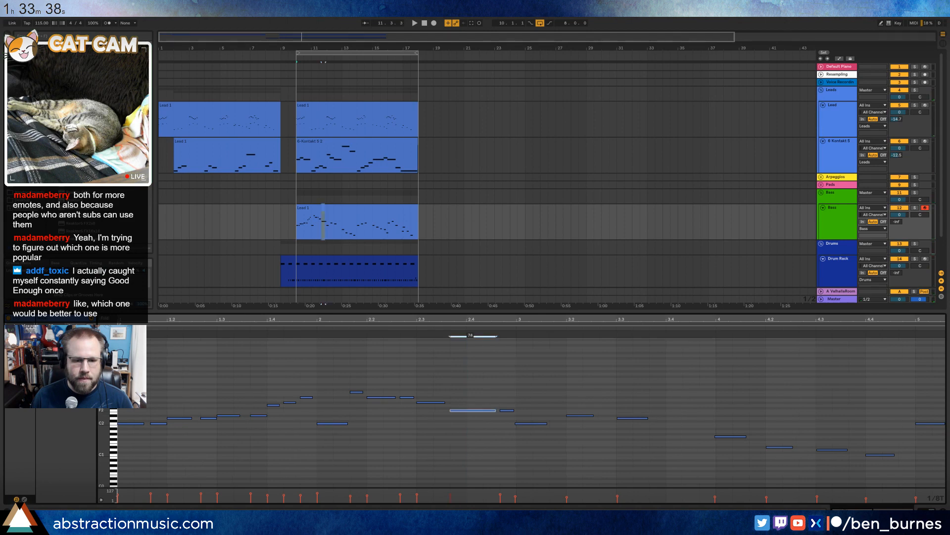
{"action": "left_click", "coordinate": [350, 329]}
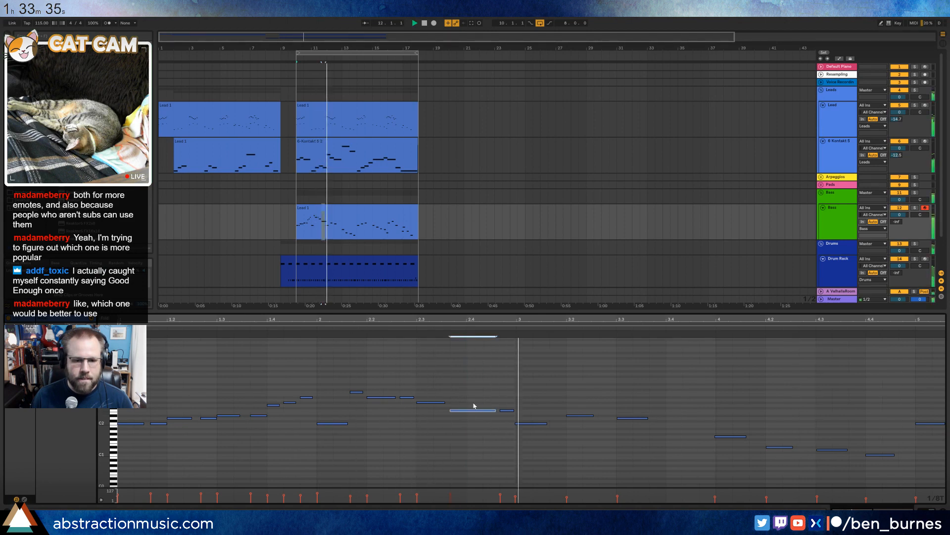
{"action": "key", "text": "space"}
{"action": "key", "text": "Up"}
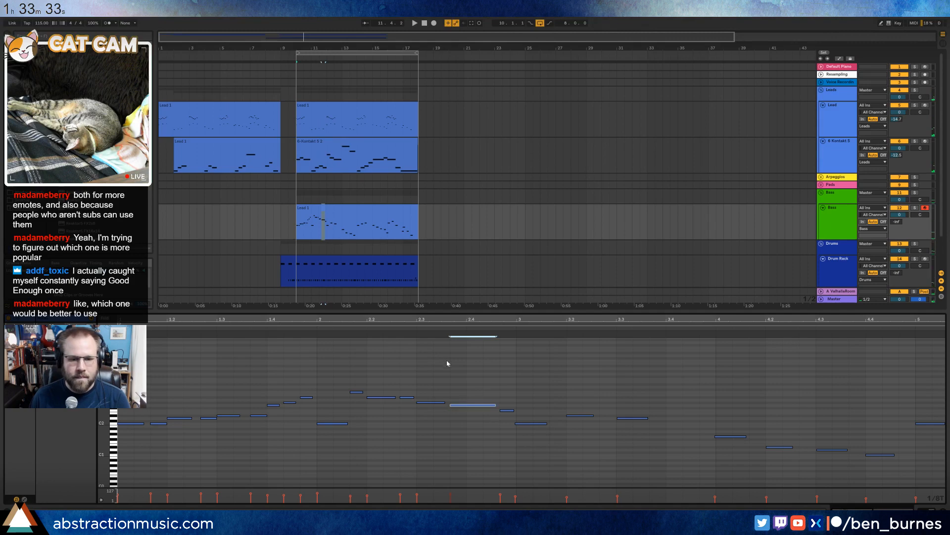
{"action": "key", "text": "space"}
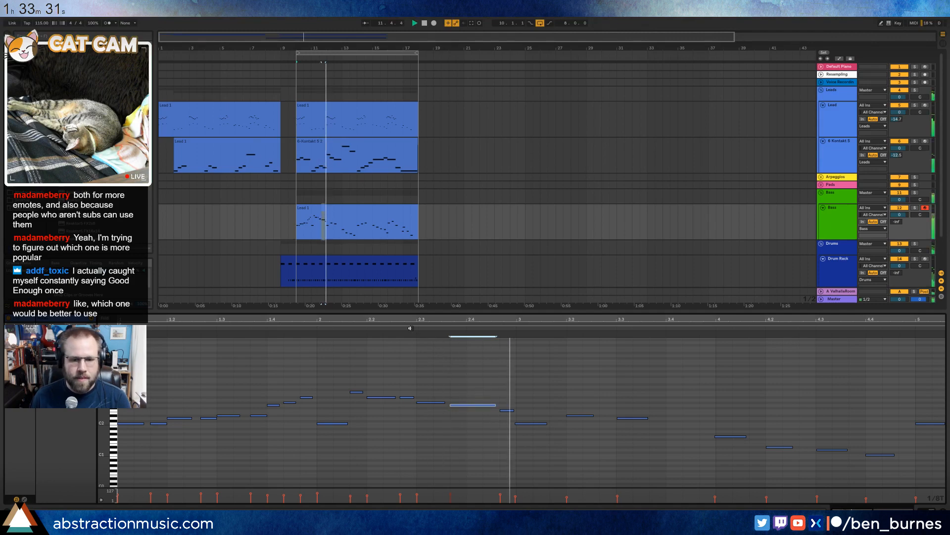
{"action": "key", "text": "space"}
Replace the bass notes in bar 3 with a copy of all the bar 1 notes.
{"action": "left_click_drag", "start_coordinate": [525, 388], "coordinate": [651, 442]}
{"action": "key", "text": "Delete"}
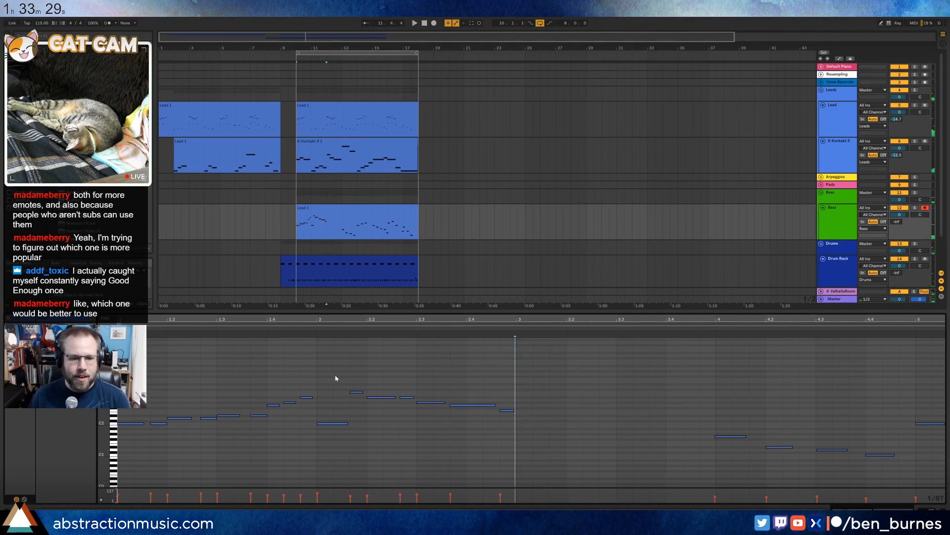
{"action": "left_click_drag", "start_coordinate": [318, 375], "coordinate": [121, 453]}
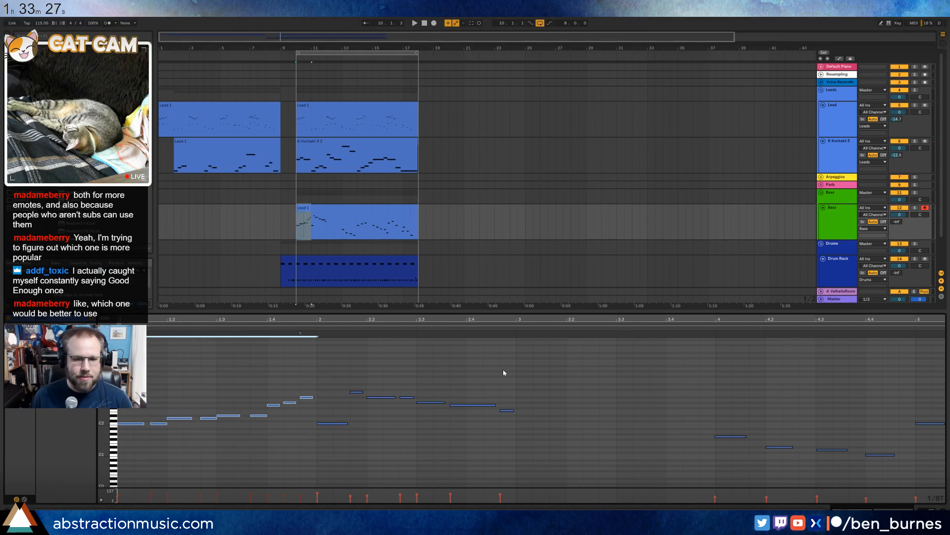
{"action": "left_click", "coordinate": [518, 370]}
{"action": "key", "text": "ctrl+v"}
{"action": "left_click", "coordinate": [701, 424]}
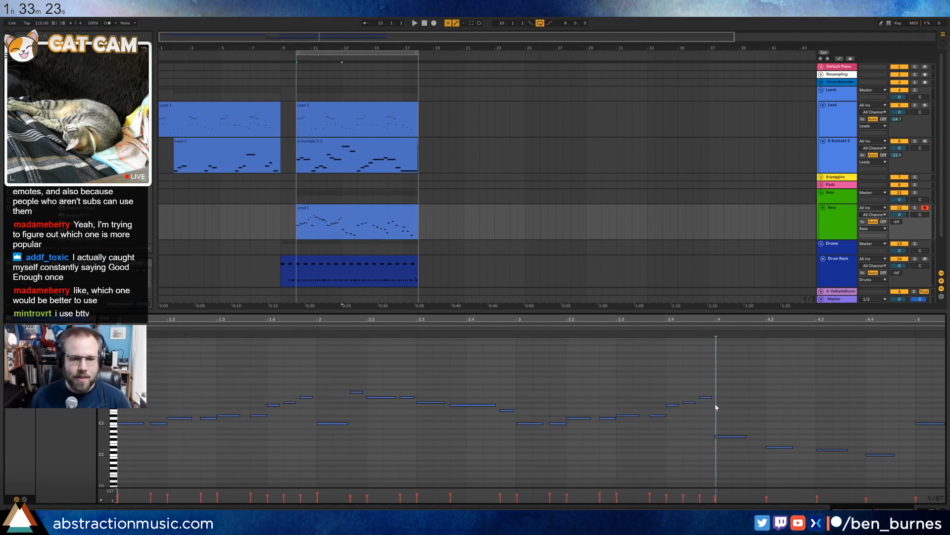
Add a short high note just before beat 4.2 and raise the note at beat 4.2 by an octave and five semitones.
{"action": "left_click", "coordinate": [728, 436]}
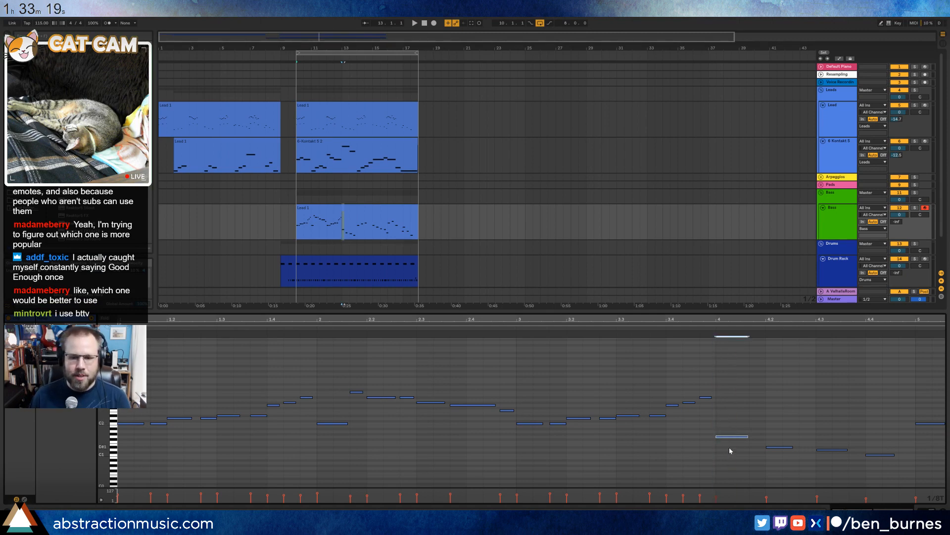
{"action": "double_click", "coordinate": [753, 405]}
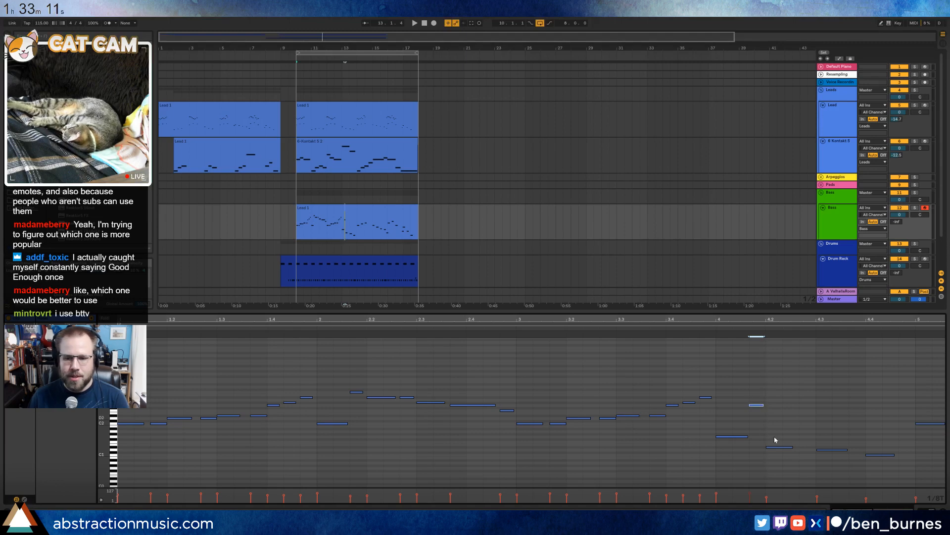
{"action": "left_click", "coordinate": [783, 456]}
{"action": "left_click", "coordinate": [781, 447]}
{"action": "key", "text": "shift+Up"}
{"action": "key", "text": "Up"}
{"action": "key", "text": "Up"}
{"action": "key", "text": "Up"}
{"action": "key", "text": "Up"}
{"action": "key", "text": "Up"}
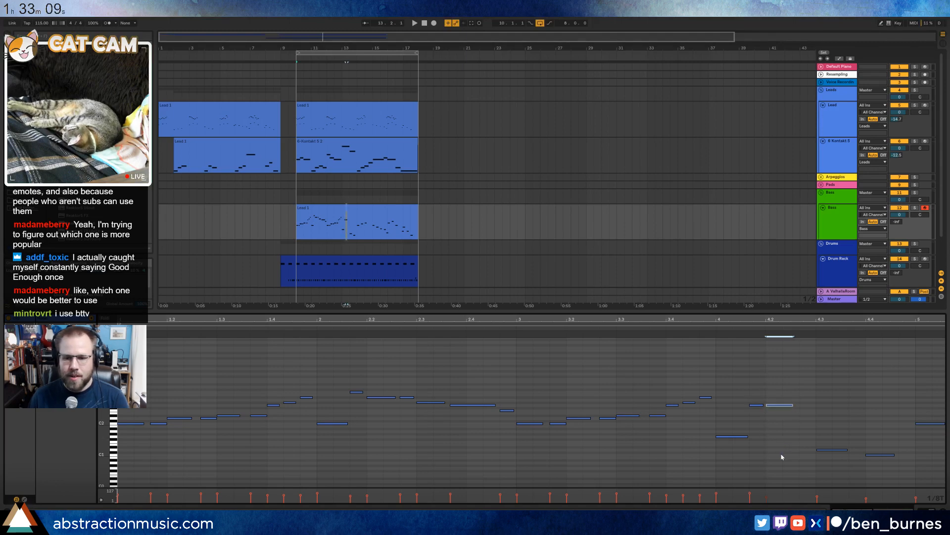
Add a short repeat of the beat 4.2 note just before beat 4.3 and play back the passage.
{"action": "double_click", "coordinate": [803, 403]}
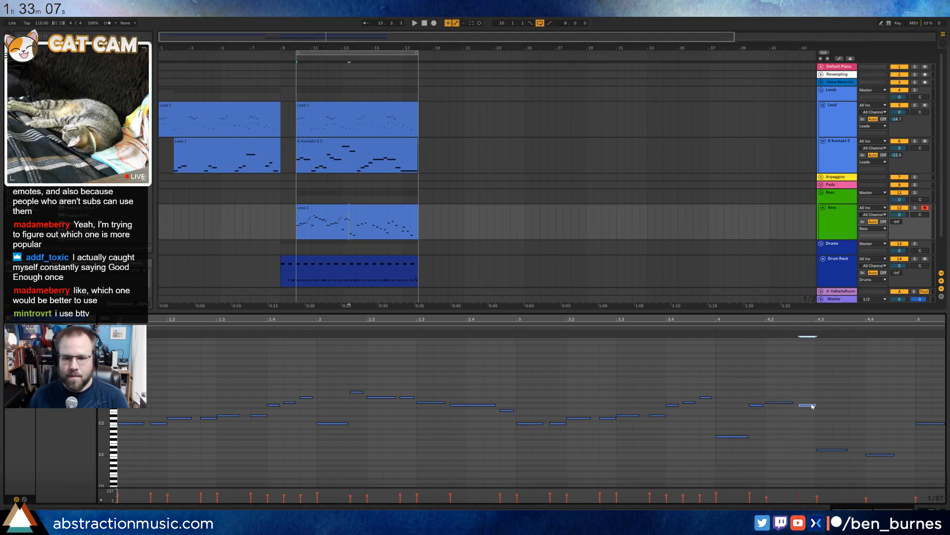
{"action": "left_click", "coordinate": [779, 404]}
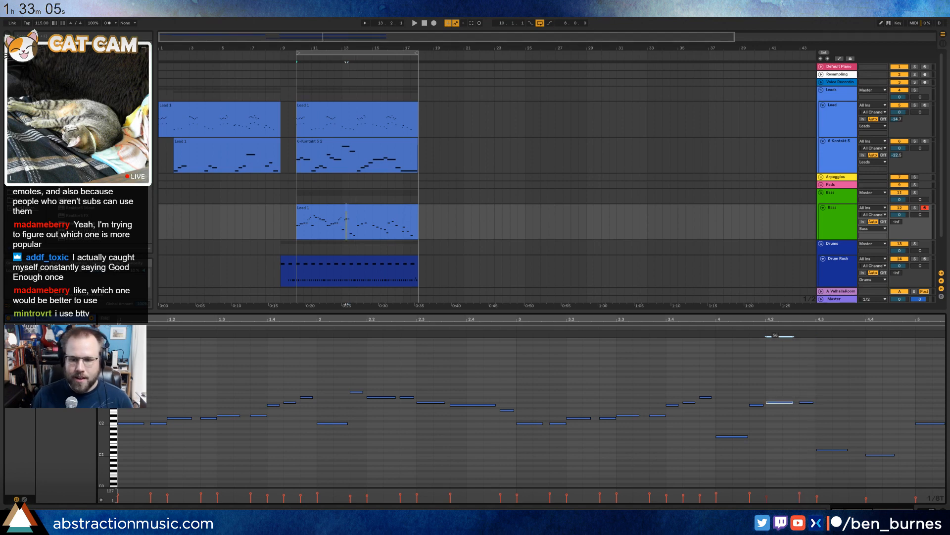
{"action": "left_click", "coordinate": [778, 407]}
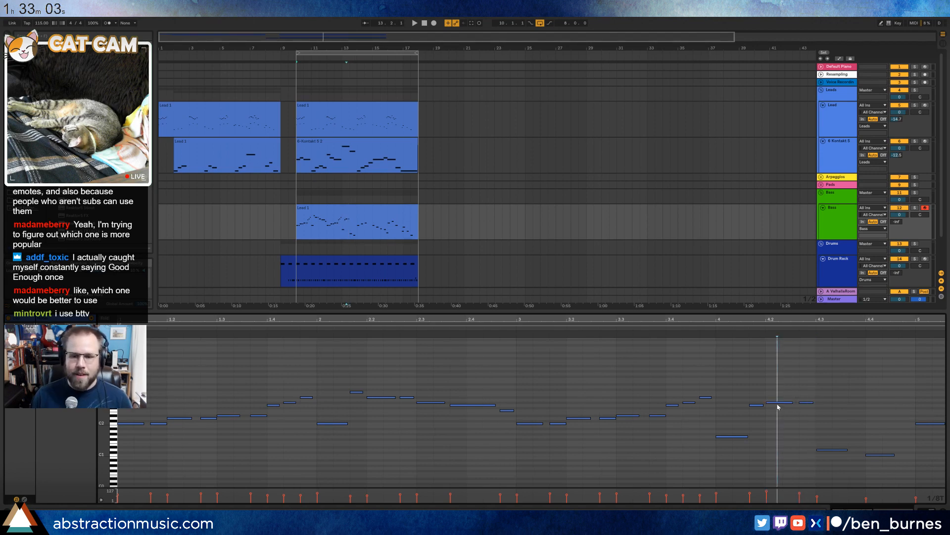
{"action": "left_click", "coordinate": [778, 402]}
{"action": "left_click", "coordinate": [780, 450]}
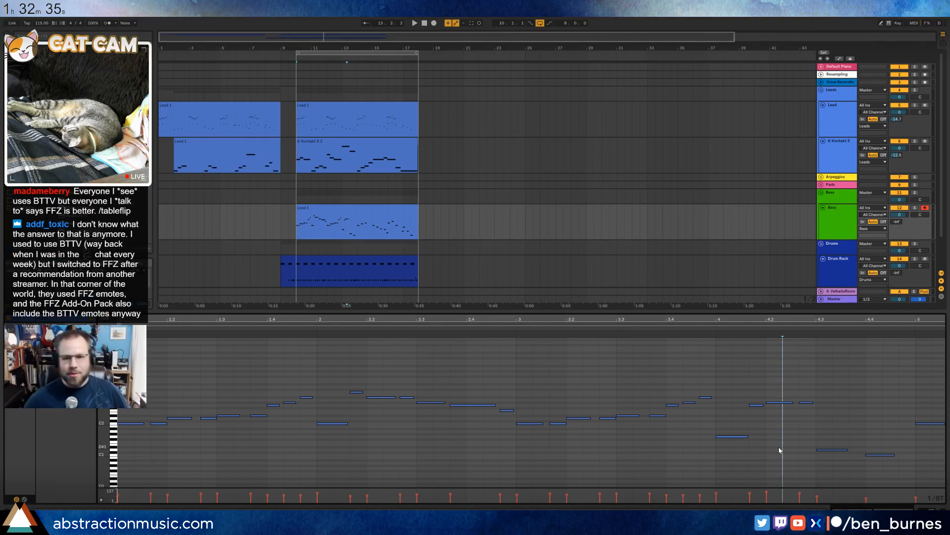
{"action": "key", "text": "space"}
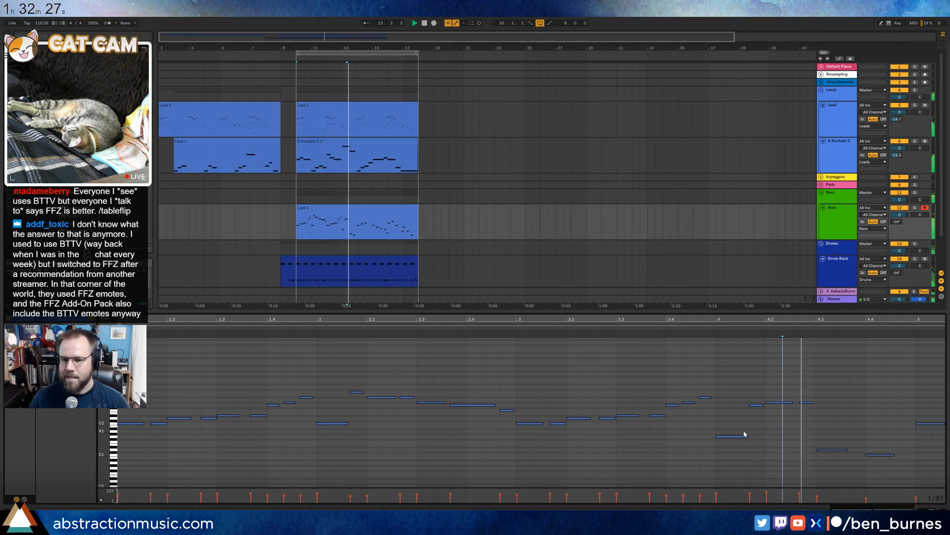
{"action": "key", "text": "space"}
Replace the low note at beat 4.3 with a short note one semitone below the preceding note.
{"action": "double_click", "coordinate": [825, 405]}
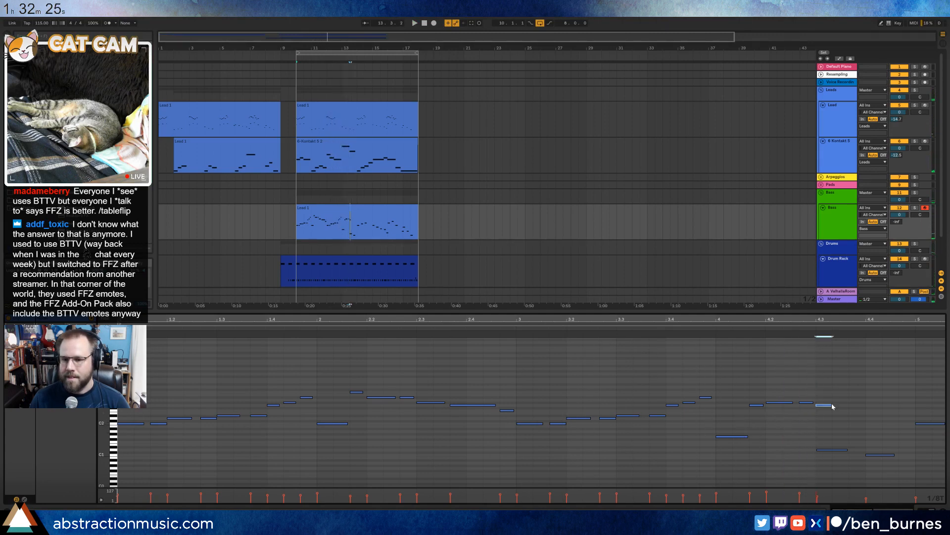
{"action": "left_click_drag", "start_coordinate": [831, 405], "coordinate": [831, 406]}
{"action": "left_click", "coordinate": [831, 449]}
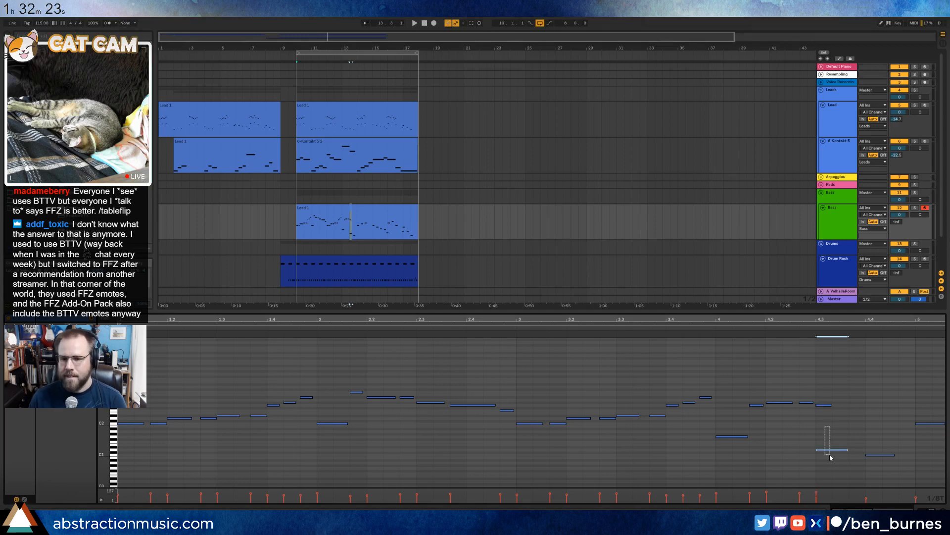
{"action": "key", "text": "Delete"}
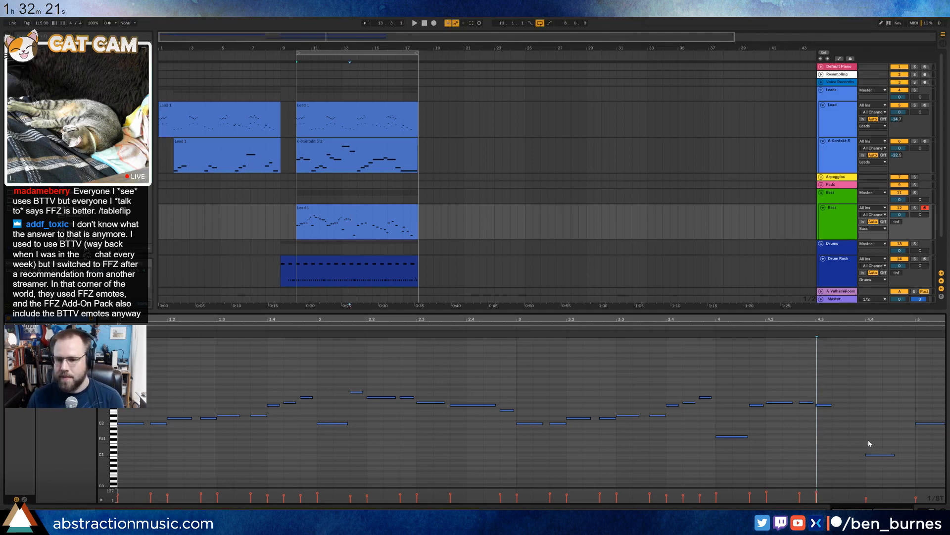
Replace the low note at beat 4.4 with a slightly longer note five semitones higher.
{"action": "double_click", "coordinate": [868, 440]}
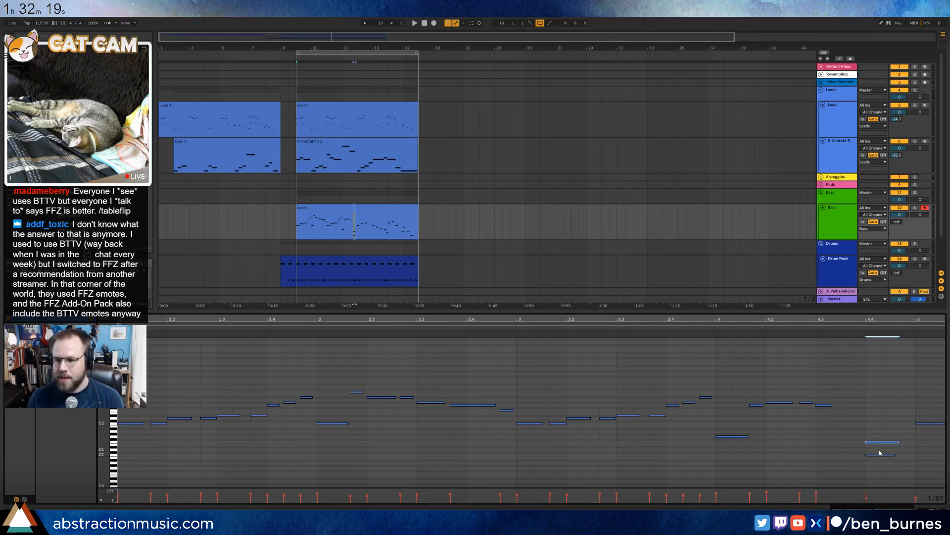
{"action": "left_click", "coordinate": [883, 454]}
{"action": "key", "text": "Delete"}
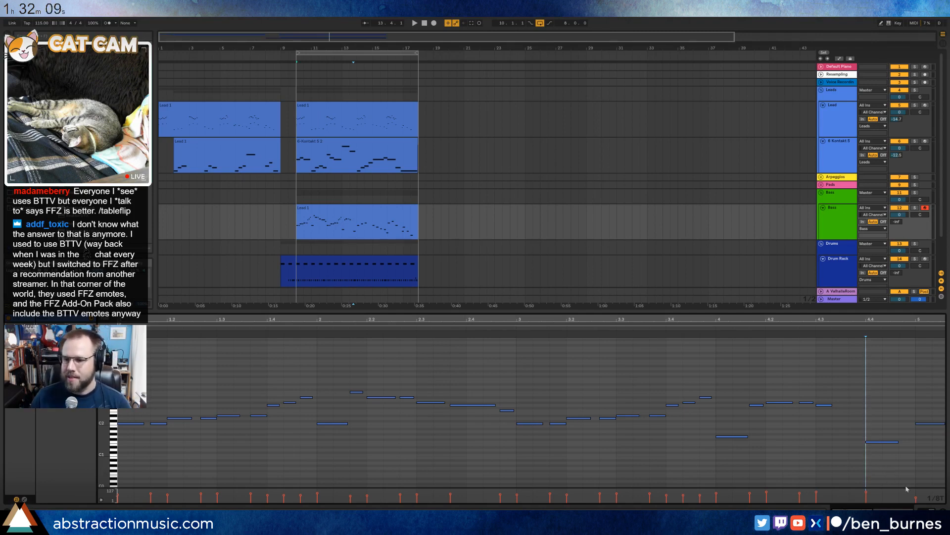
Add a short note just before bar 5, higher than the low note at beat 4.4.
{"action": "double_click", "coordinate": [903, 416]}
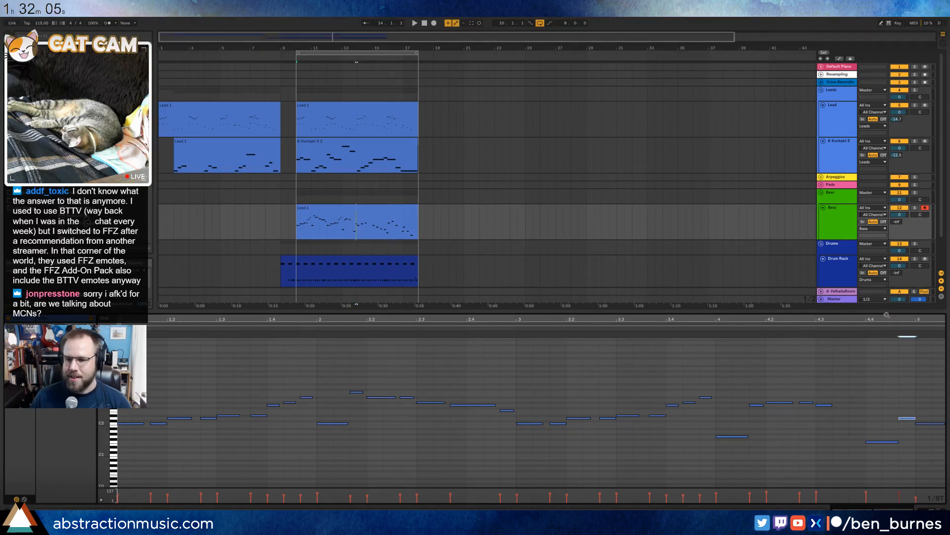
{"action": "left_click_drag", "start_coordinate": [878, 316], "coordinate": [877, 272]}
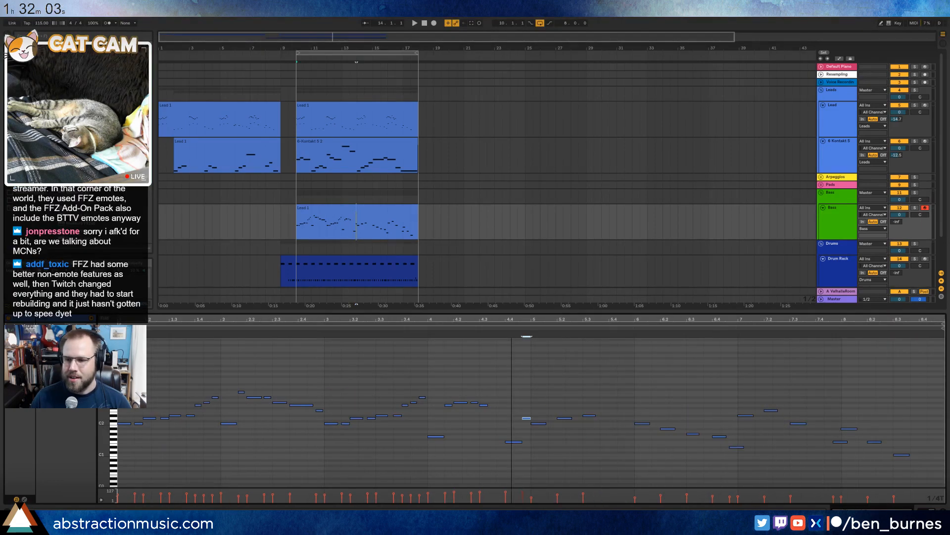
{"action": "left_click_drag", "start_coordinate": [511, 316], "coordinate": [623, 428]}
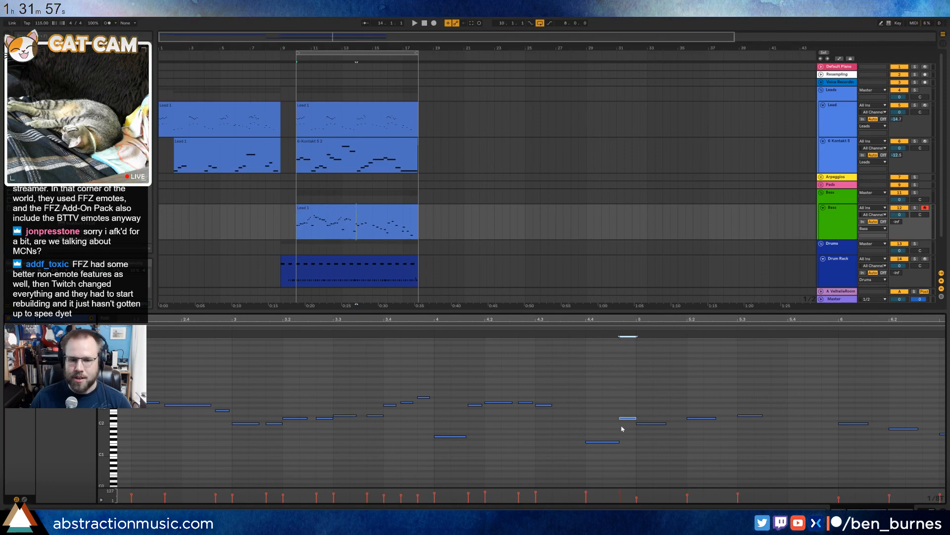
Lengthen the note at beat 4.3, add a short note just before beat 4.4 and play back the passage.
{"action": "left_click_drag", "start_coordinate": [550, 406], "coordinate": [567, 405]}
{"action": "left_click", "coordinate": [571, 420]}
{"action": "double_click", "coordinate": [571, 418]}
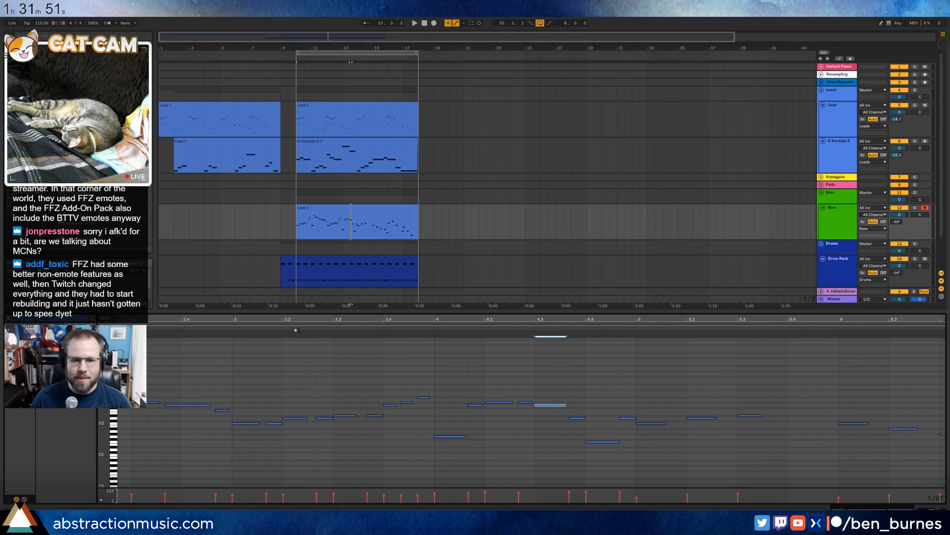
{"action": "left_click", "coordinate": [296, 329]}
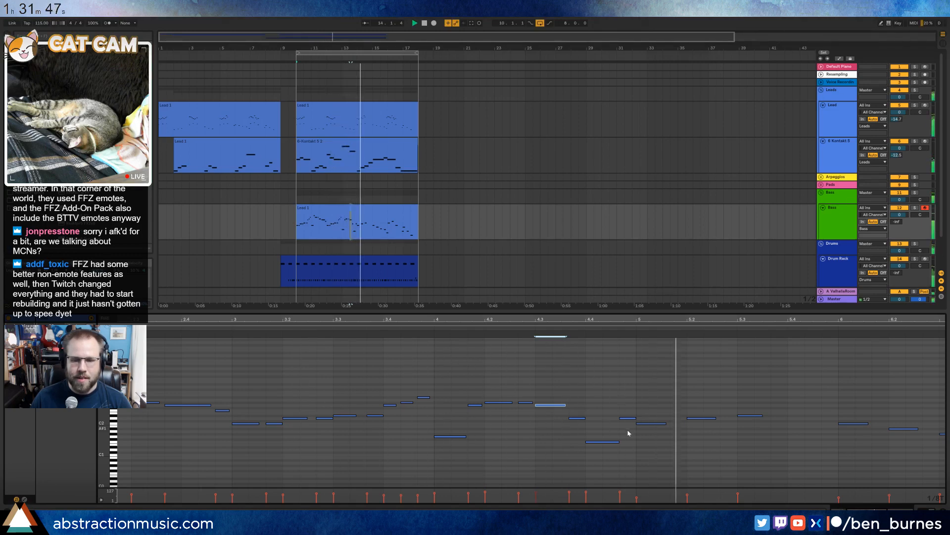
{"action": "key", "text": "space"}
Delete all the bass notes from bar 5 to the end of the clip.
{"action": "left_click_drag", "start_coordinate": [662, 320], "coordinate": [544, 317]}
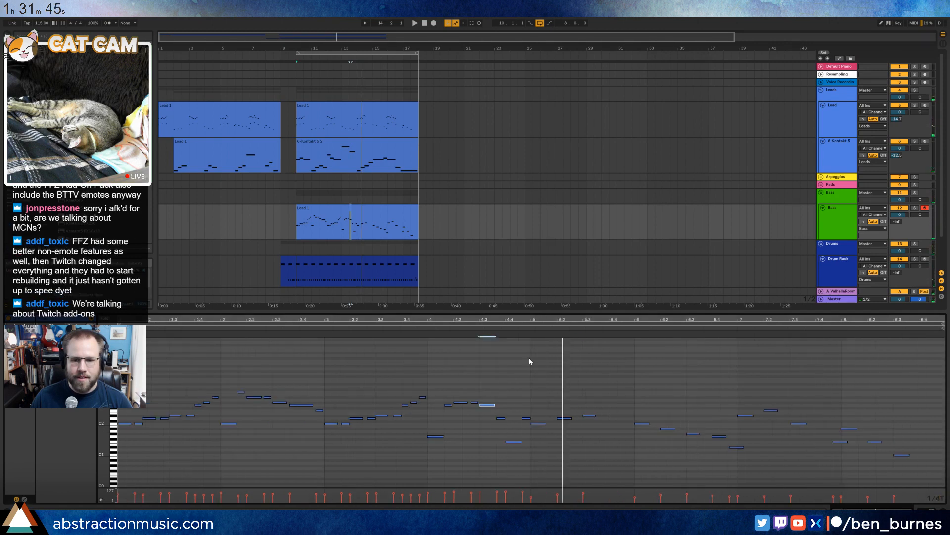
{"action": "left_click_drag", "start_coordinate": [538, 388], "coordinate": [942, 487]}
{"action": "key", "text": "Delete"}
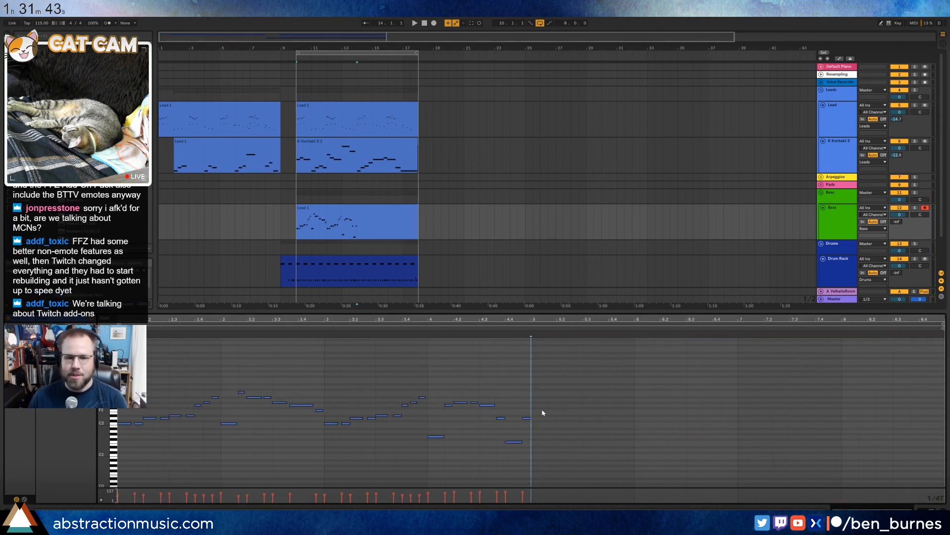
Duplicate the notes of bars 1 to 4 into bars 5 to 8 and play back the clip.
{"action": "key", "text": "ctrl+a"}
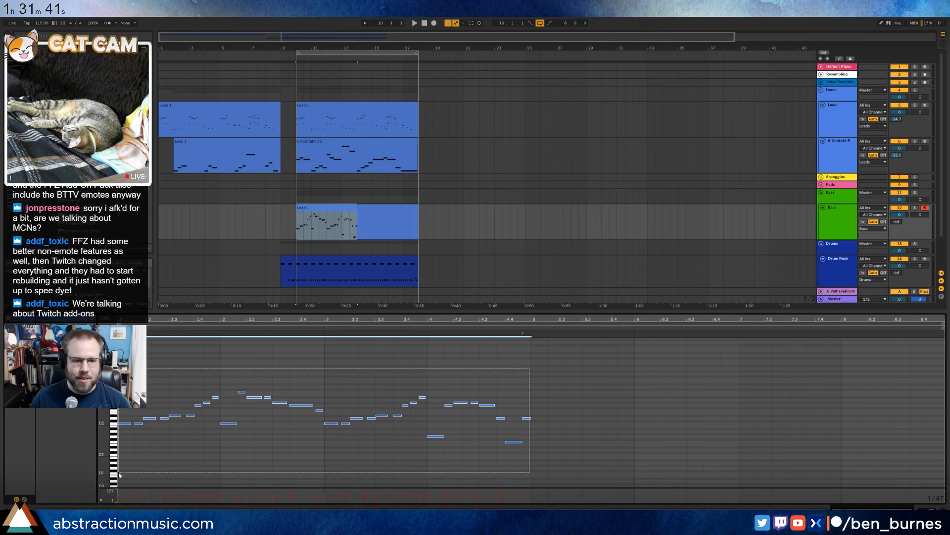
{"action": "key", "text": "ctrl+d"}
{"action": "key", "text": "space"}
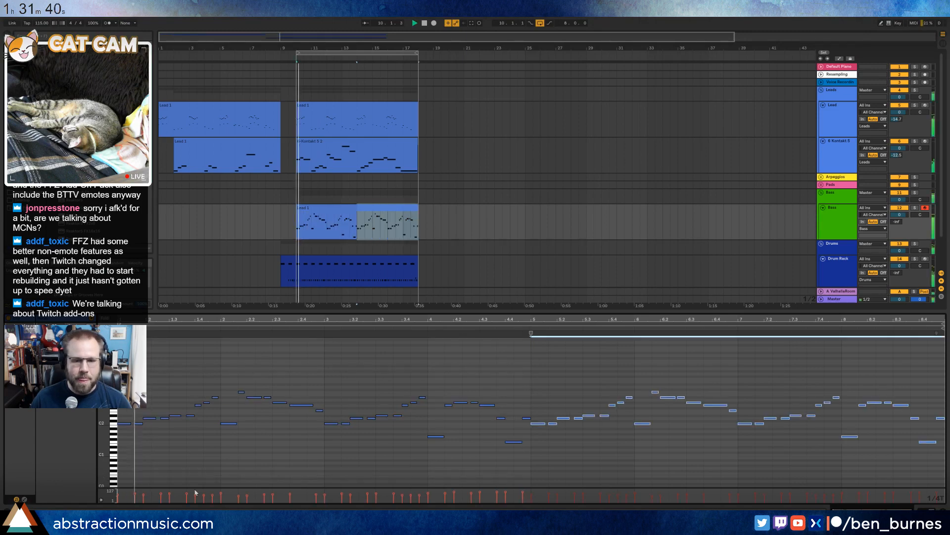
{"action": "left_click", "coordinate": [490, 384]}
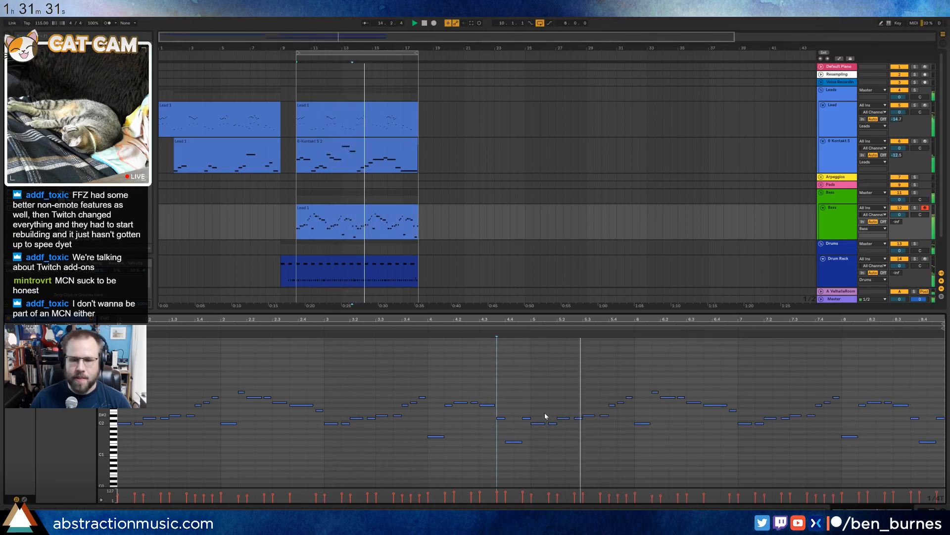
{"action": "key", "text": "space"}
Raise the low note at bar 6 by an octave and seven semitones, shorten it and play back the passage.
{"action": "left_click_drag", "start_coordinate": [641, 408], "coordinate": [648, 436]}
{"action": "key", "text": "shift+Up"}
{"action": "key", "text": "Up"}
{"action": "key", "text": "Up"}
{"action": "key", "text": "Up"}
{"action": "key", "text": "Up"}
{"action": "key", "text": "Up"}
{"action": "key", "text": "Up"}
{"action": "key", "text": "Up"}
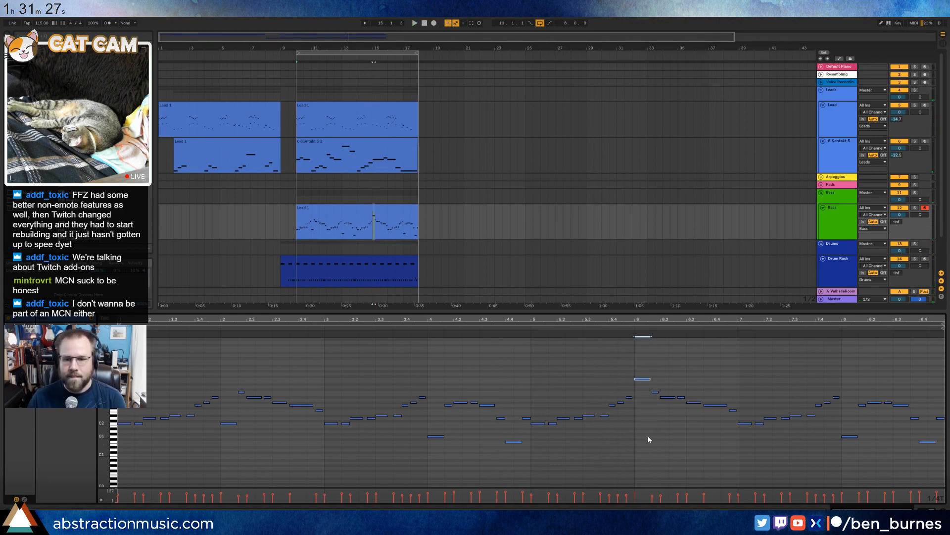
{"action": "key", "text": "shift+Left"}
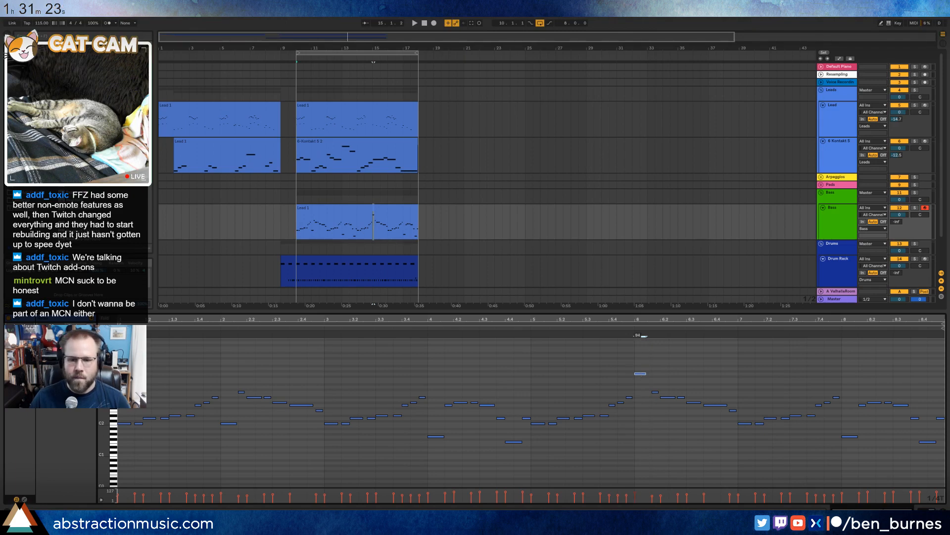
{"action": "left_click", "coordinate": [585, 327]}
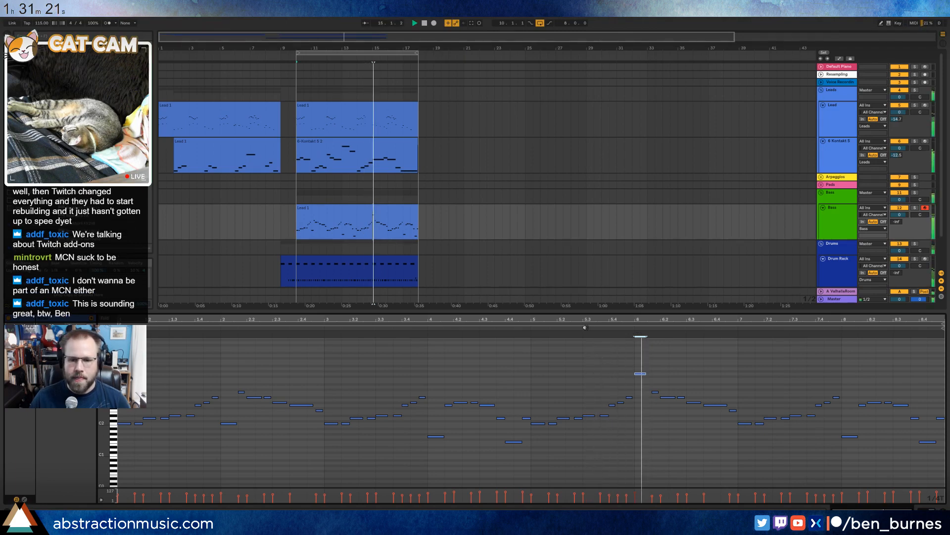
{"action": "key", "text": "space"}
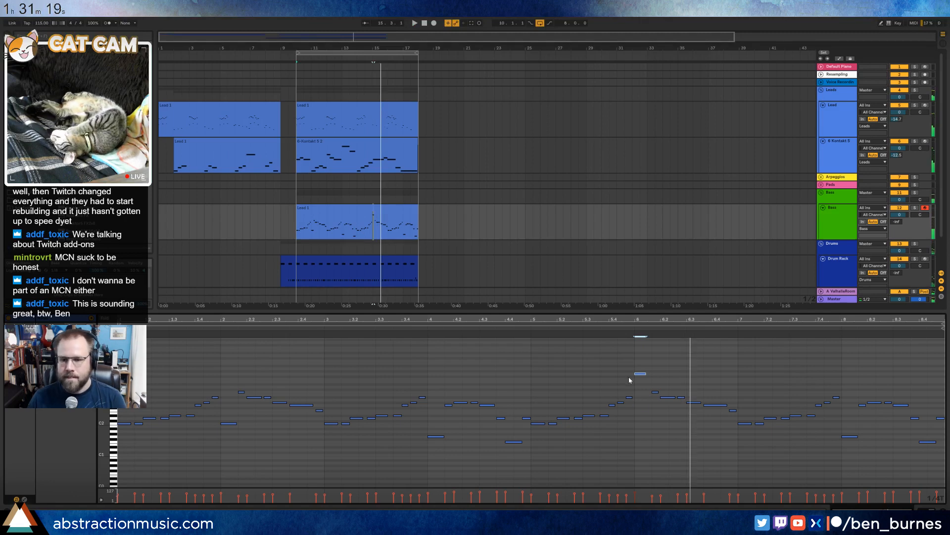
Lower the note at bar 6 by seven semitones.
{"action": "key", "text": "Down"}
{"action": "key", "text": "Down"}
{"action": "key", "text": "Down"}
{"action": "key", "text": "Down"}
{"action": "key", "text": "Down"}
{"action": "key", "text": "Down"}
{"action": "key", "text": "Down"}
Raise the short note just before beat 6.2 by seven semitones and play back the passage.
{"action": "left_click", "coordinate": [655, 391]}
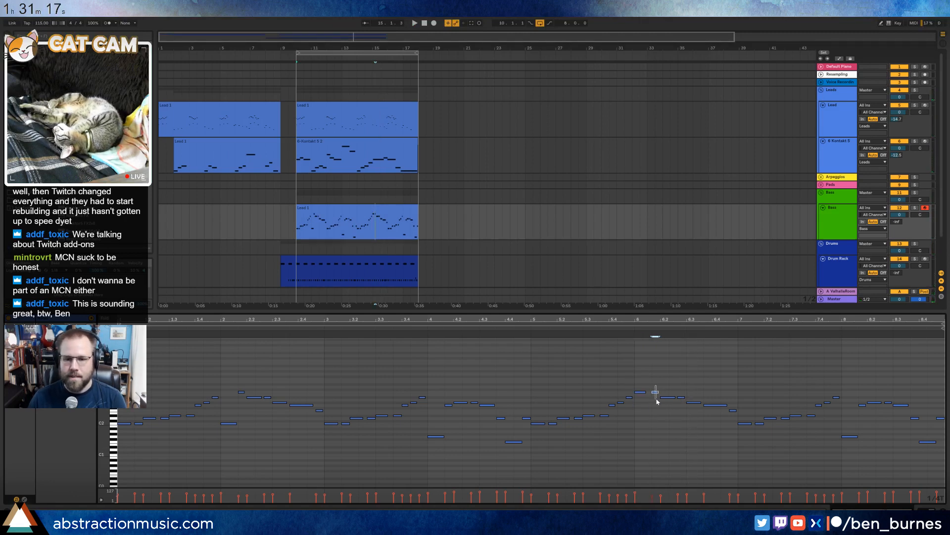
{"action": "key", "text": "Up"}
{"action": "key", "text": "Up"}
{"action": "key", "text": "Up"}
{"action": "key", "text": "Up"}
{"action": "key", "text": "Up"}
{"action": "key", "text": "Up"}
{"action": "key", "text": "Up"}
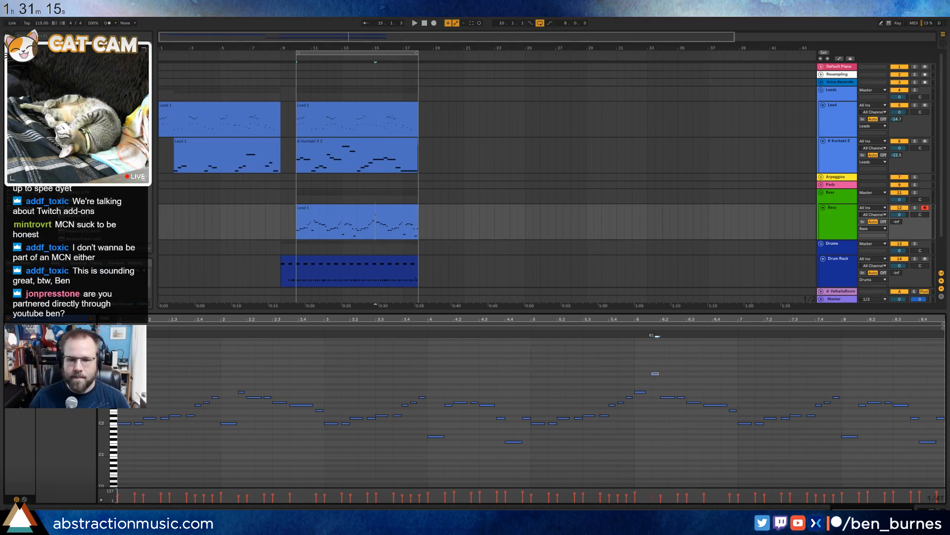
{"action": "key", "text": "space"}
{"action": "left_click", "coordinate": [619, 335]}
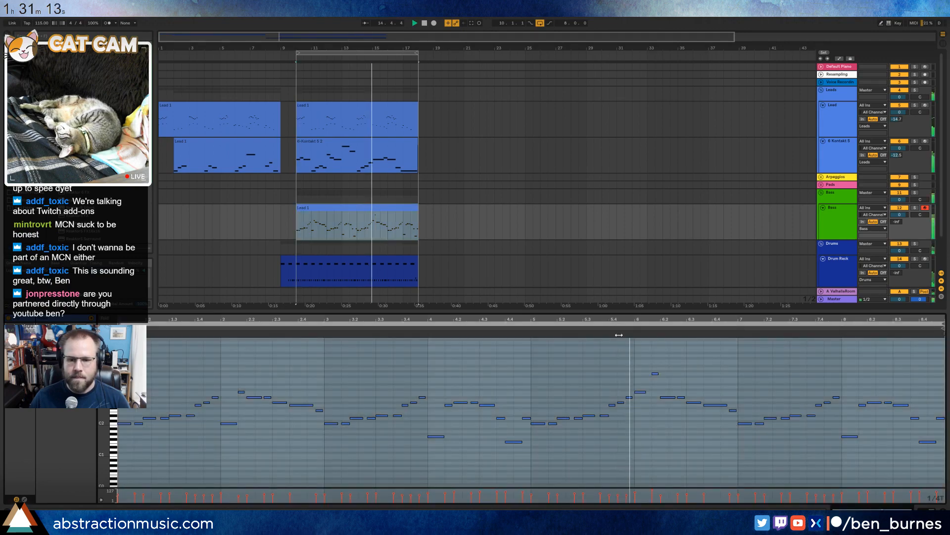
{"action": "left_click", "coordinate": [630, 367]}
{"action": "key", "text": "space"}
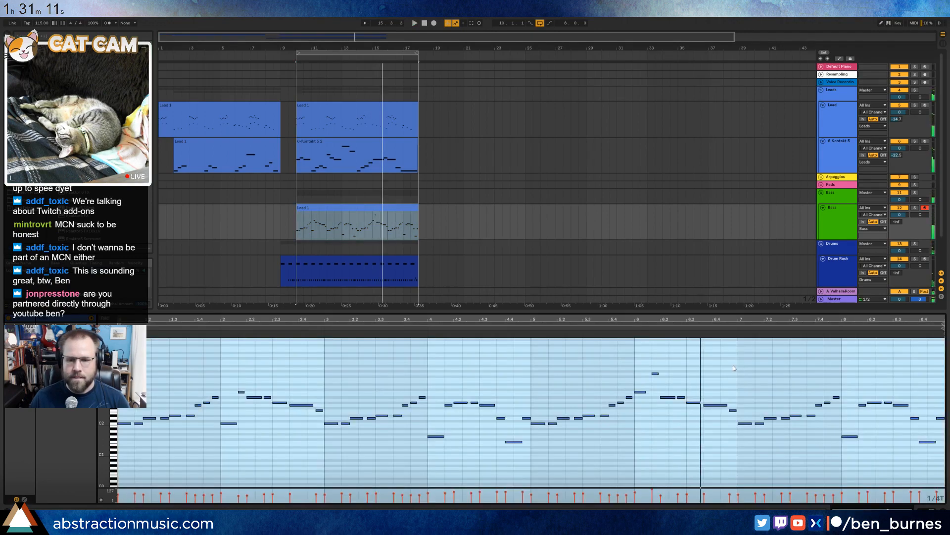
{"action": "left_click", "coordinate": [734, 368]}
Raise the short note just before beat 6.3 to the same pitch as the high note before beat 6.2.
{"action": "mouse_move", "coordinate": [726, 324]}
{"action": "left_mouse_down"}
{"action": "mouse_move", "coordinate": [726, 364]}
{"action": "mouse_move", "coordinate": [804, 367]}
{"action": "mouse_move", "coordinate": [457, 343]}
{"action": "left_mouse_up"}
{"action": "left_click_drag", "start_coordinate": [408, 384], "coordinate": [417, 407]}
{"action": "key", "text": "Up"}
{"action": "key", "text": "Up"}
{"action": "key", "text": "Up"}
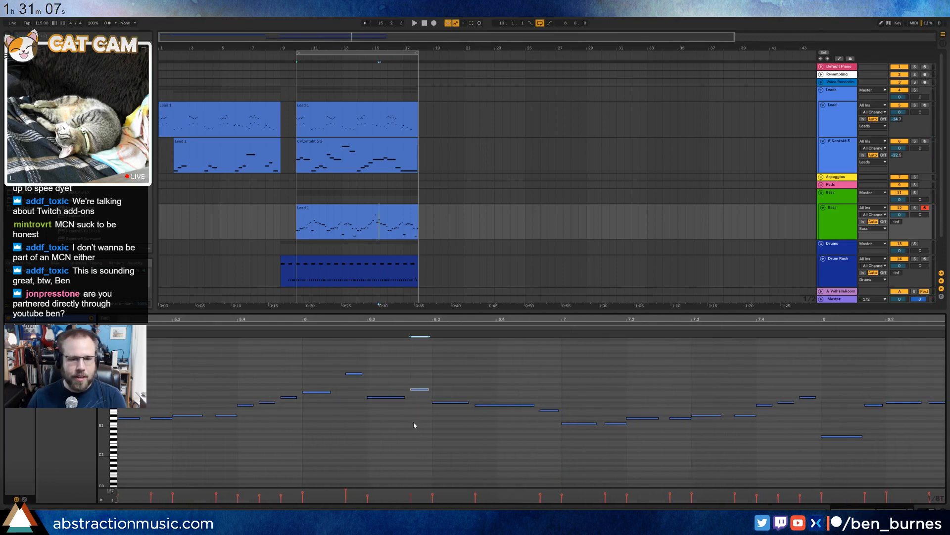
{"action": "key", "text": "Up"}
{"action": "key", "text": "Up"}
{"action": "key", "text": "Up"}
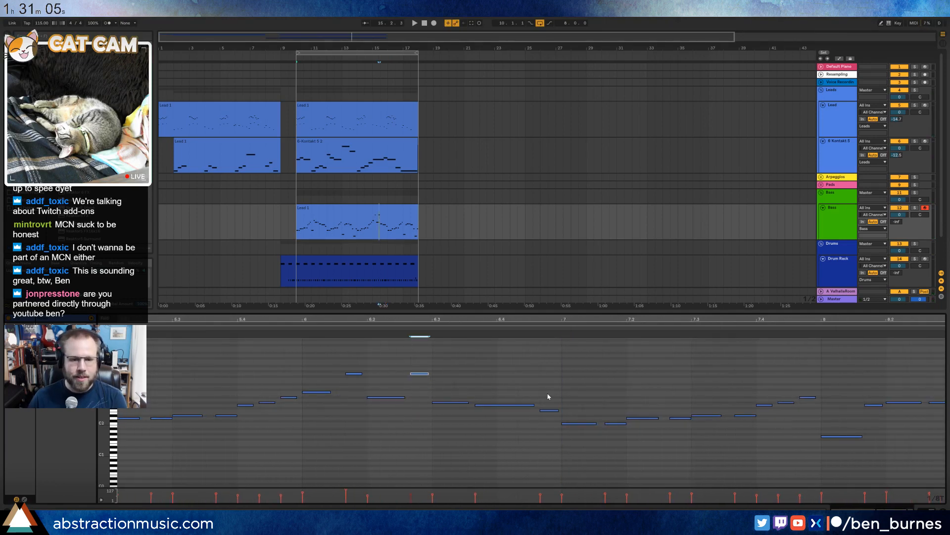
Raise the short note just before bar 7 by an octave and three semitones.
{"action": "left_click_drag", "start_coordinate": [548, 396], "coordinate": [550, 421]}
{"action": "key", "text": "shift+Up"}
{"action": "key", "text": "Up"}
{"action": "key", "text": "Up"}
{"action": "key", "text": "Up"}
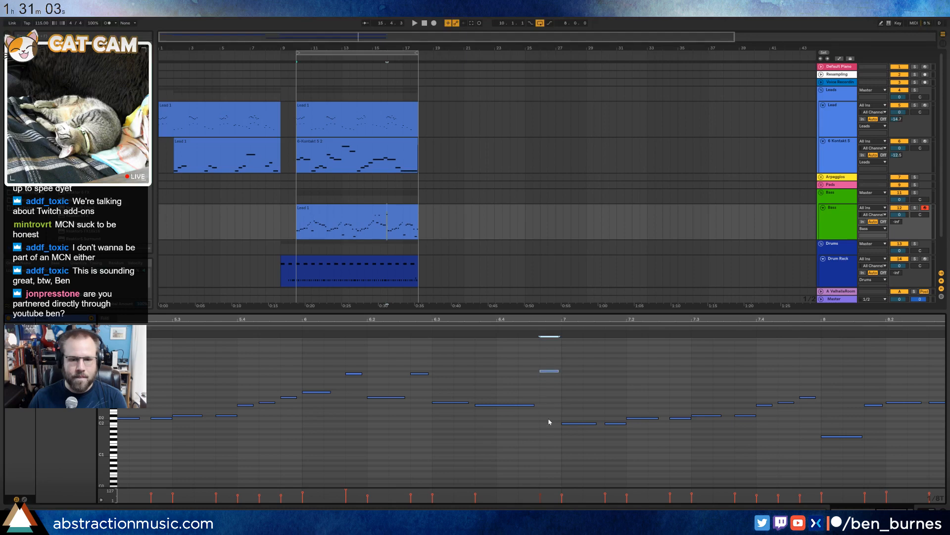
Adjust the velocity of the raised notes before beat 6.3 and bar 7, and play back through bar 8.
{"action": "left_click_drag", "start_coordinate": [412, 362], "coordinate": [553, 390]}
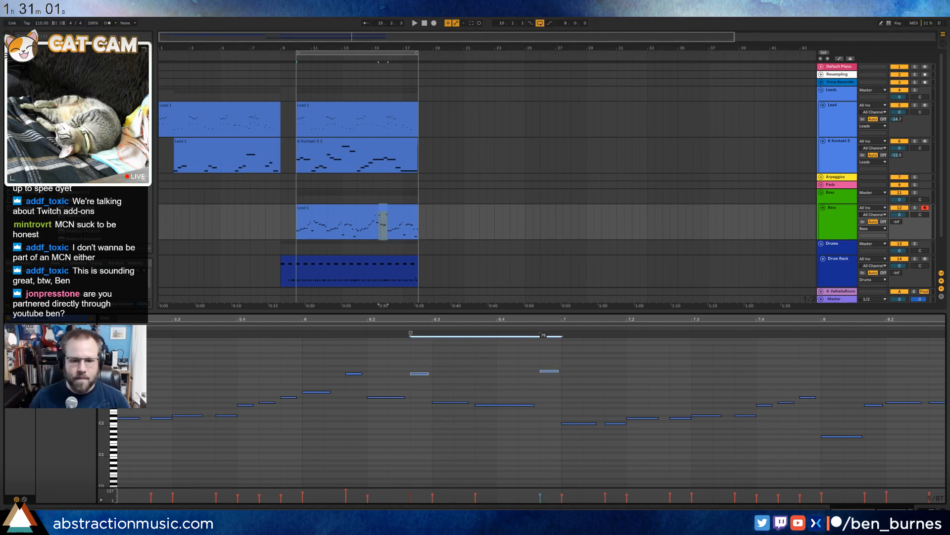
{"action": "left_click", "coordinate": [518, 397]}
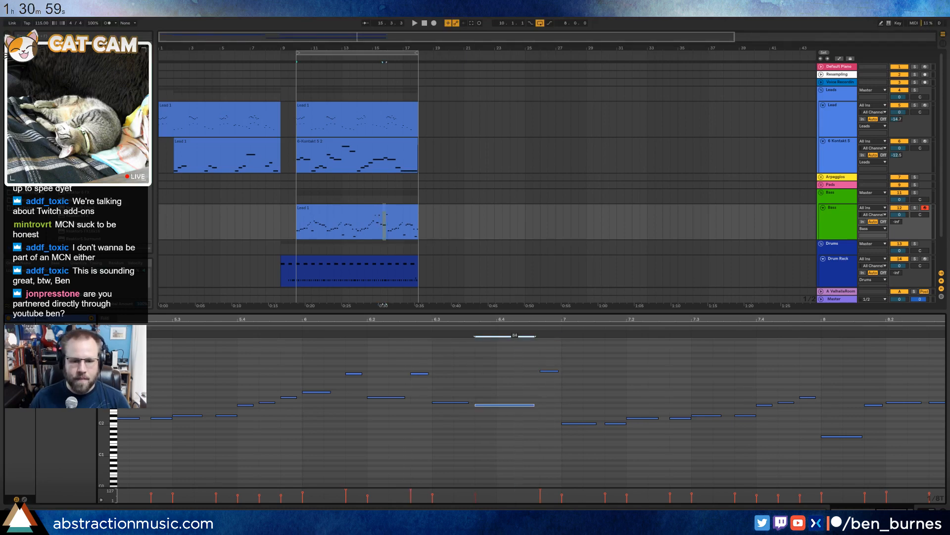
{"action": "key", "text": "space"}
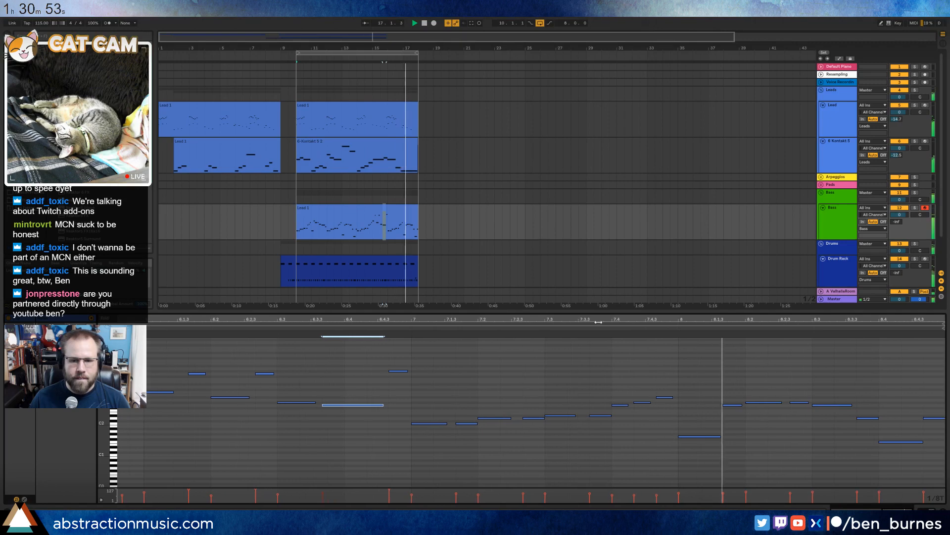
{"action": "key", "text": "space"}
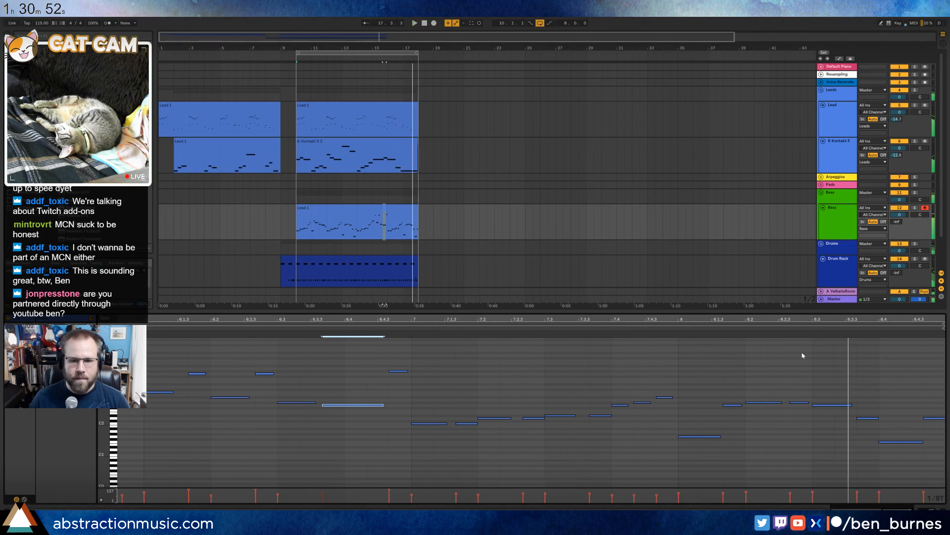
Lower the beat 8.2 note to the pitch of the bar 8 note, and the beat 8.3 note to the pitch of the beat 8.4 note.
{"action": "left_click", "coordinate": [765, 402]}
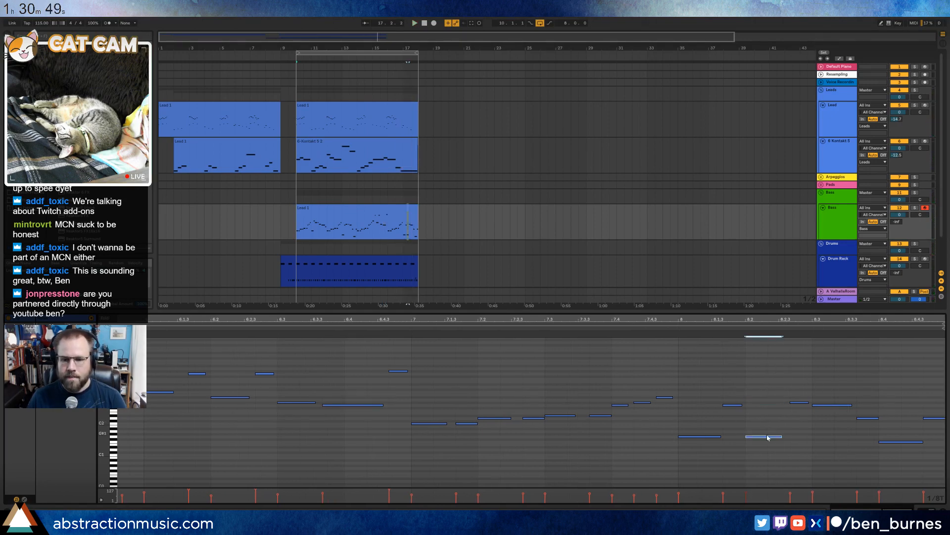
{"action": "left_click", "coordinate": [833, 407]}
{"action": "key", "text": "Down"}
{"action": "key", "text": "Down"}
{"action": "key", "text": "Down"}
{"action": "key", "text": "Down"}
{"action": "key", "text": "Down"}
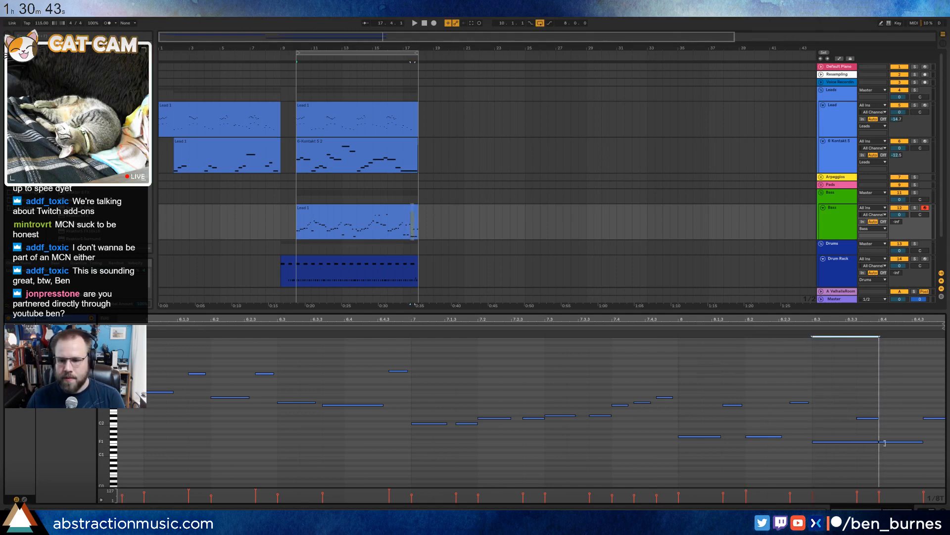
Rework the ending around beat 8.4 by removing the short note before it, shortening the low note and starting the final note earlier.
{"action": "left_click_drag", "start_coordinate": [887, 442], "coordinate": [896, 441]}
{"action": "left_click", "coordinate": [928, 445]}
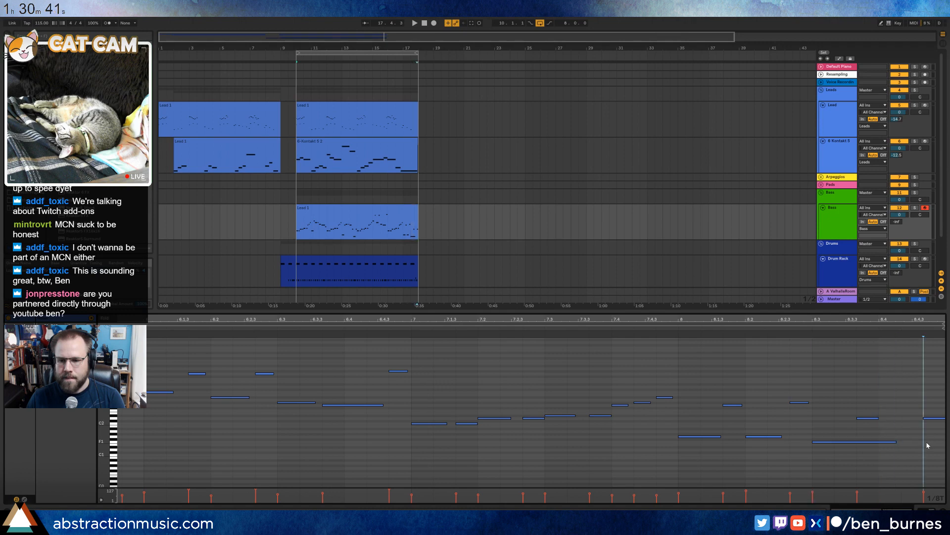
{"action": "left_click", "coordinate": [896, 441]}
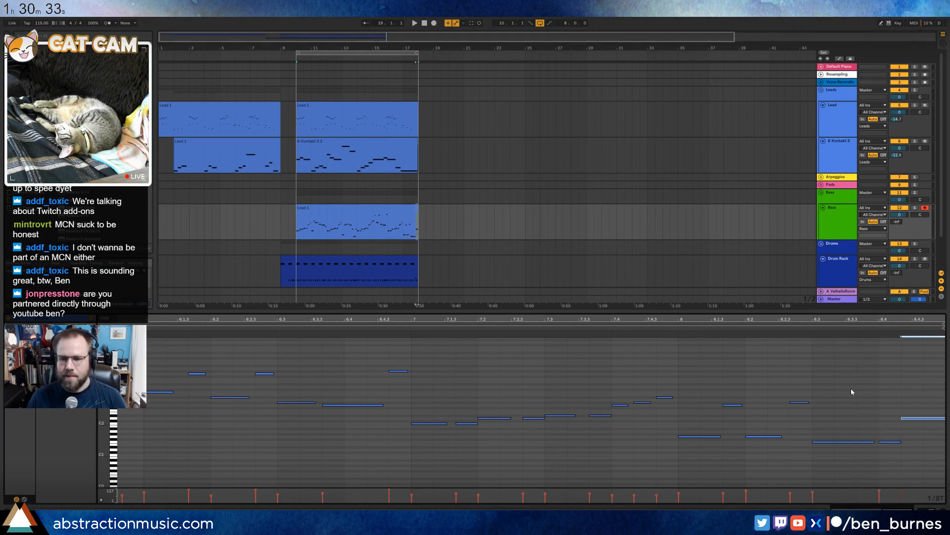
Play back the whole bass line to check the reworked bars.
{"action": "left_click_drag", "start_coordinate": [842, 321], "coordinate": [842, 262]}
{"action": "key", "text": "space"}
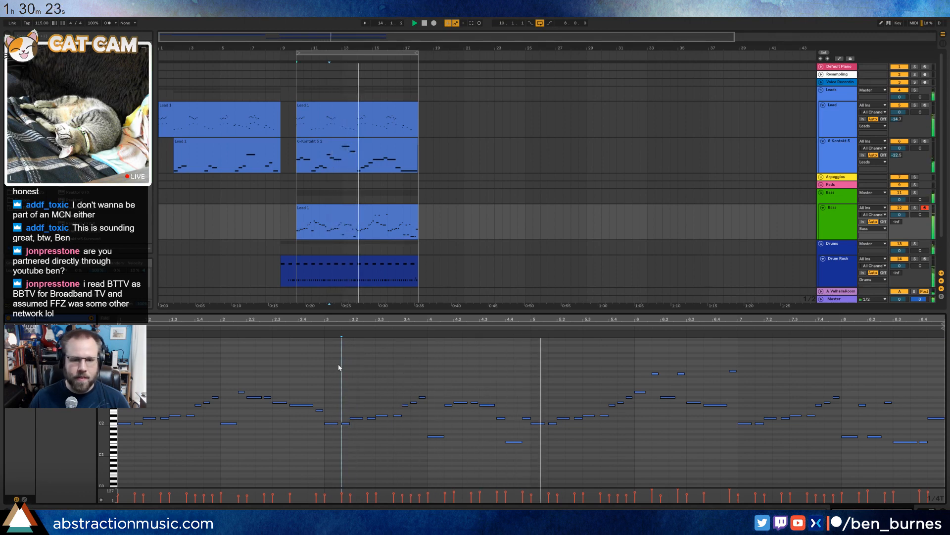
{"action": "left_click", "coordinate": [537, 381]}
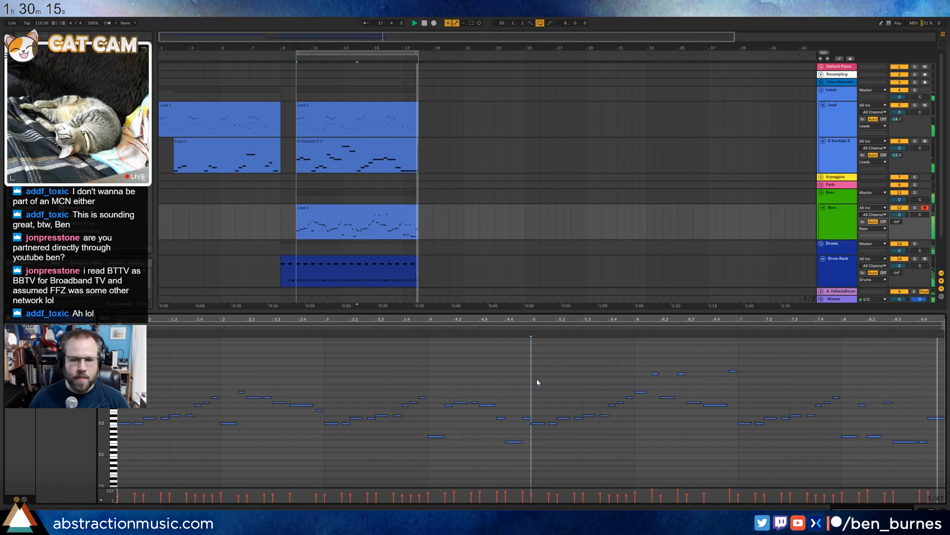
{"action": "left_click", "coordinate": [552, 378]}
{"action": "key", "text": "space"}
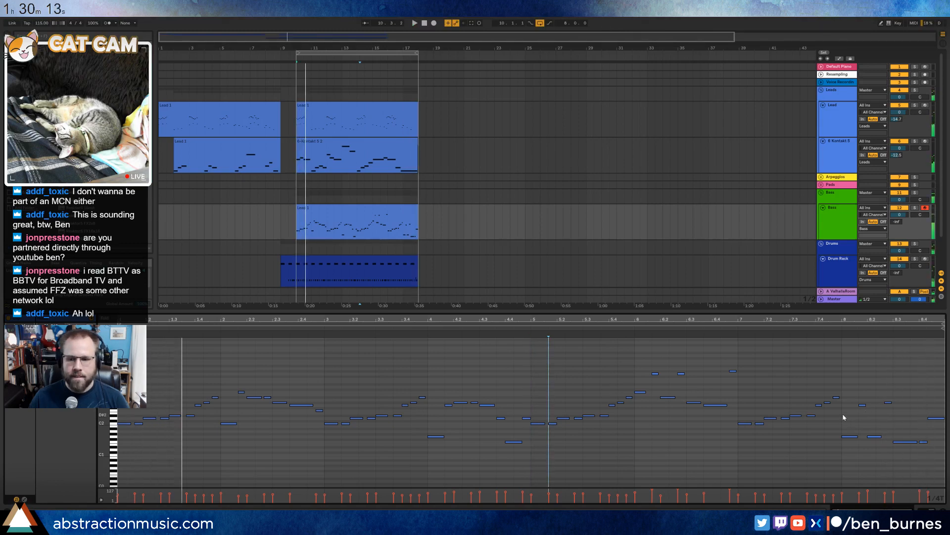
Try the notes from beat 8.3 onward an octave higher during playback and move them back down an octave.
{"action": "left_click_drag", "start_coordinate": [902, 409], "coordinate": [937, 448]}
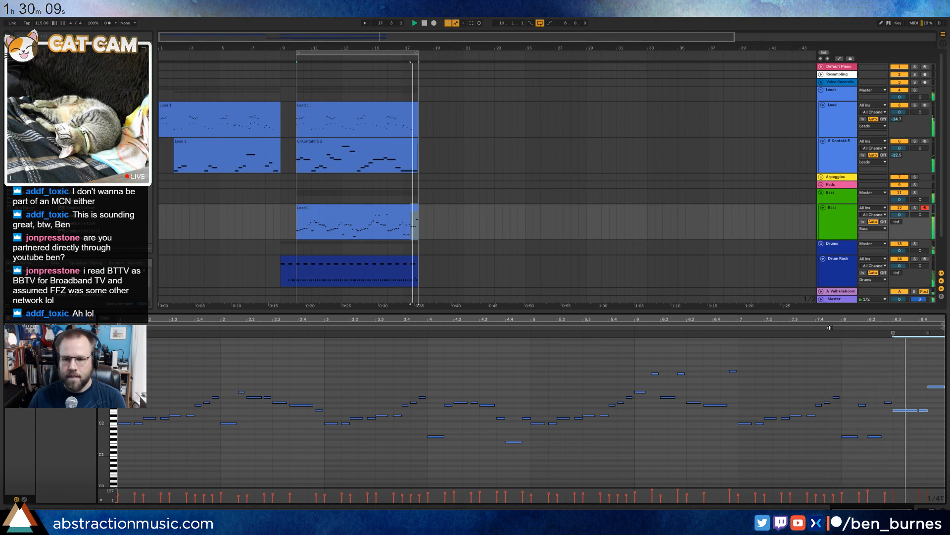
{"action": "left_click_drag", "start_coordinate": [842, 425], "coordinate": [874, 451]}
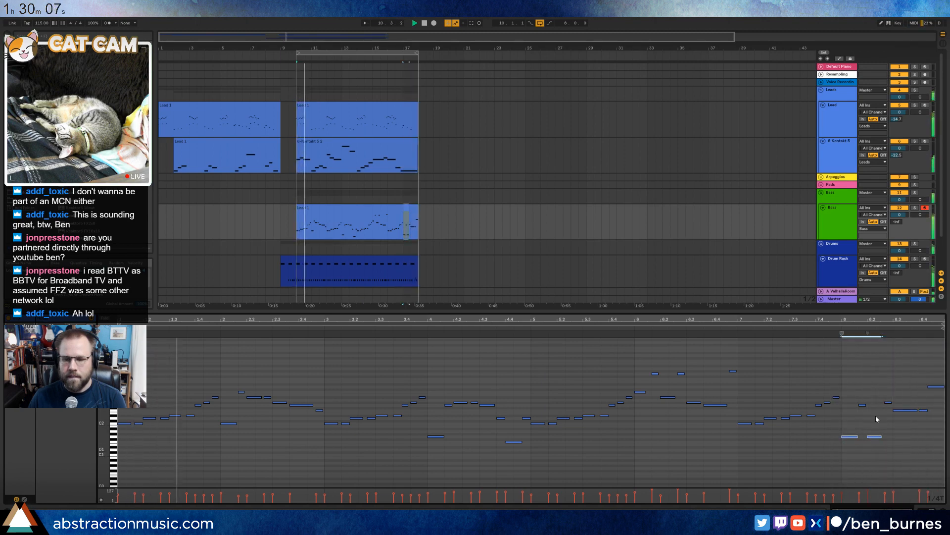
{"action": "left_click_drag", "start_coordinate": [898, 379], "coordinate": [938, 438]}
{"action": "key", "text": "shift+Down"}
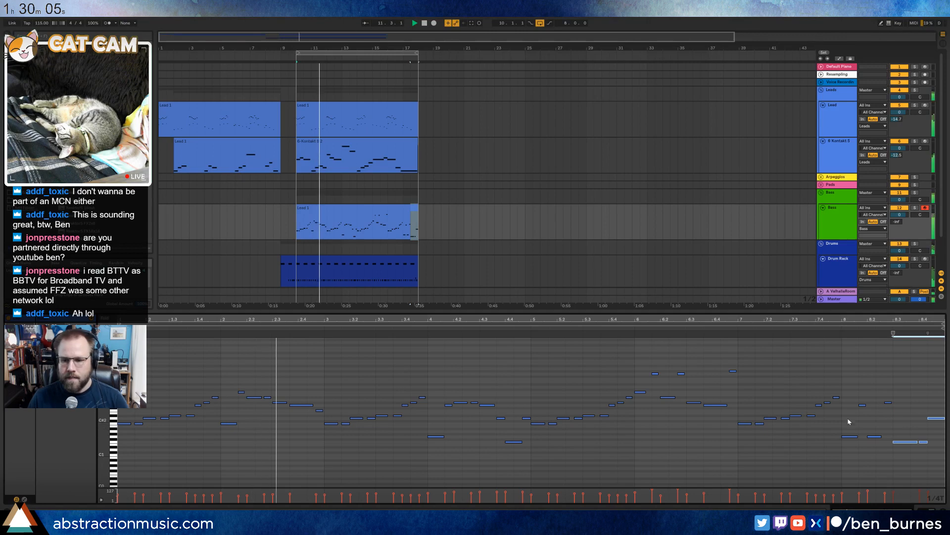
Listen to the looped section again to judge the bass line with its reworked bar 8 ending.
{"action": "left_click_drag", "start_coordinate": [846, 410], "coordinate": [947, 455]}
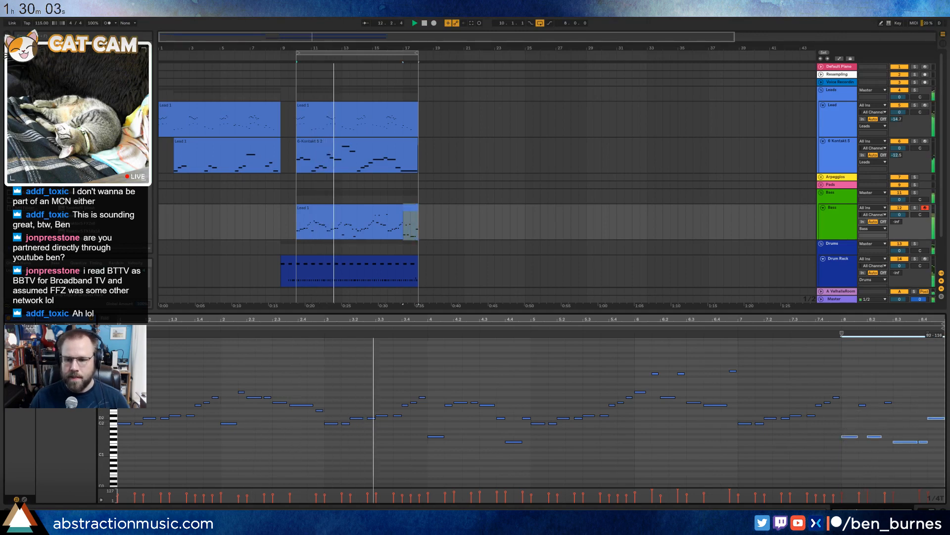
{"action": "left_click", "coordinate": [910, 455]}
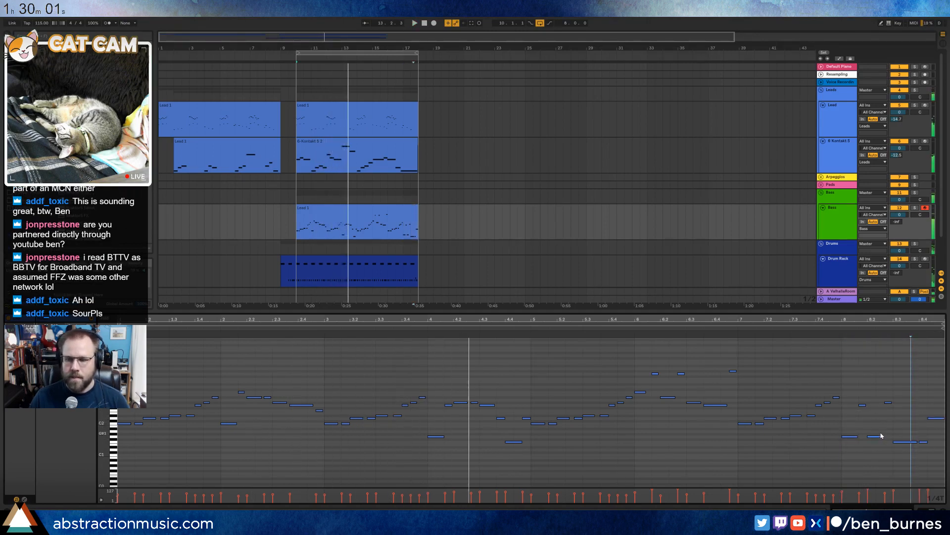
{"action": "left_click", "coordinate": [258, 56]}
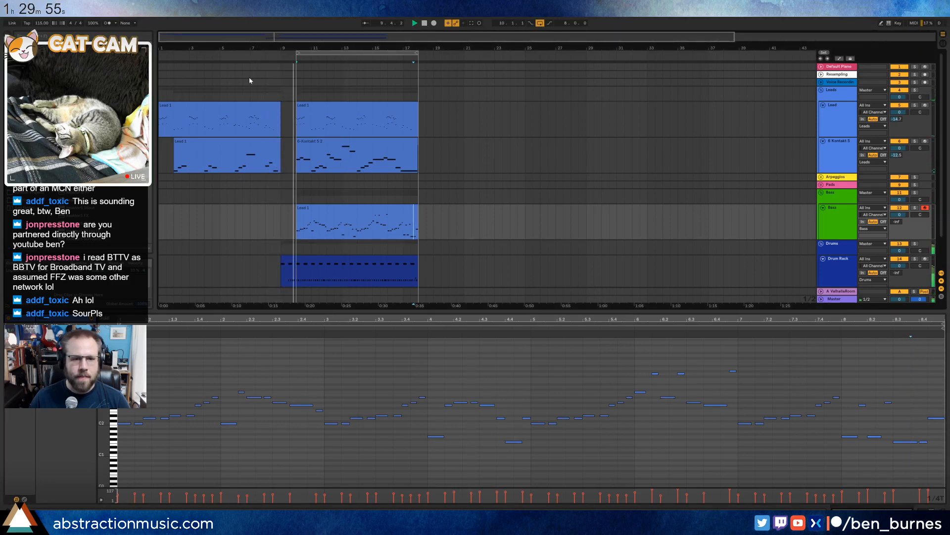
{"action": "left_click", "coordinate": [187, 371]}
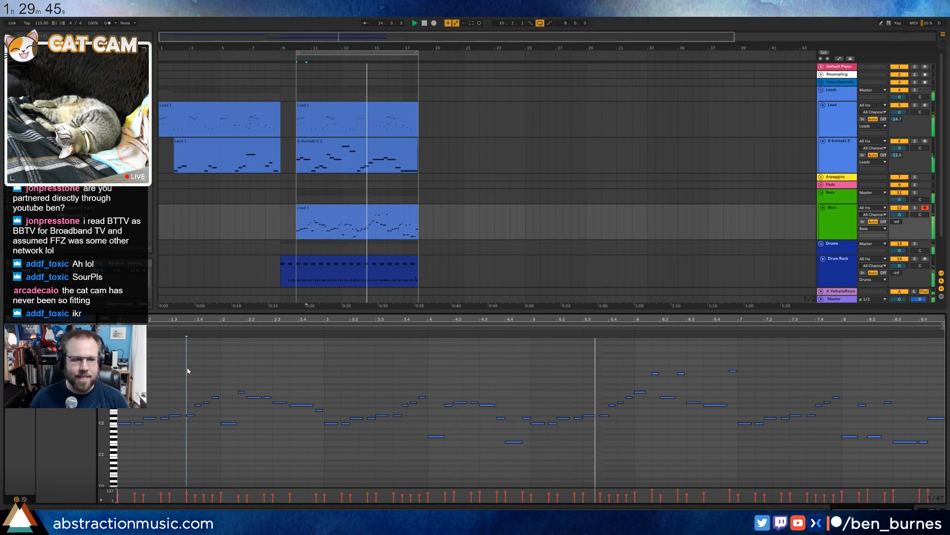
{"action": "key", "text": "shift+Tab"}
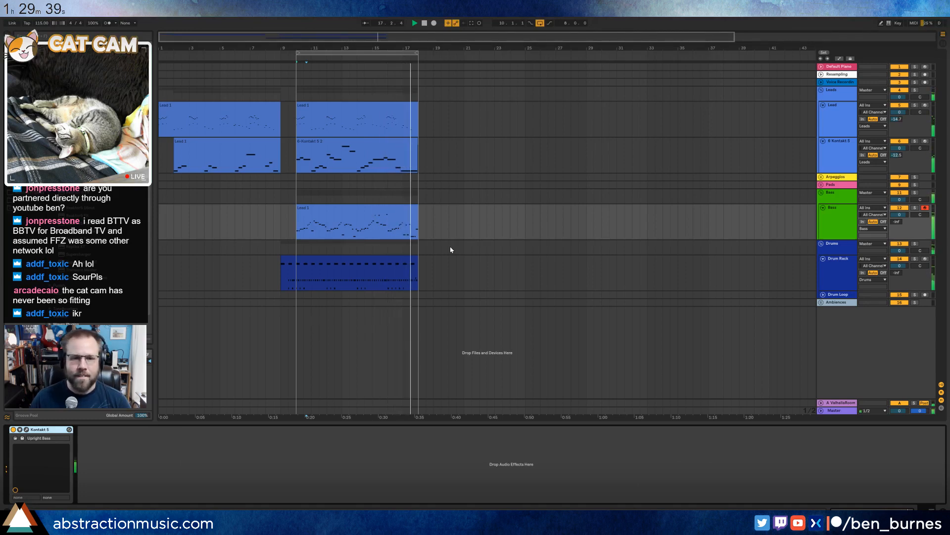
{"action": "left_click", "coordinate": [394, 210]}
{"action": "key", "text": "space"}
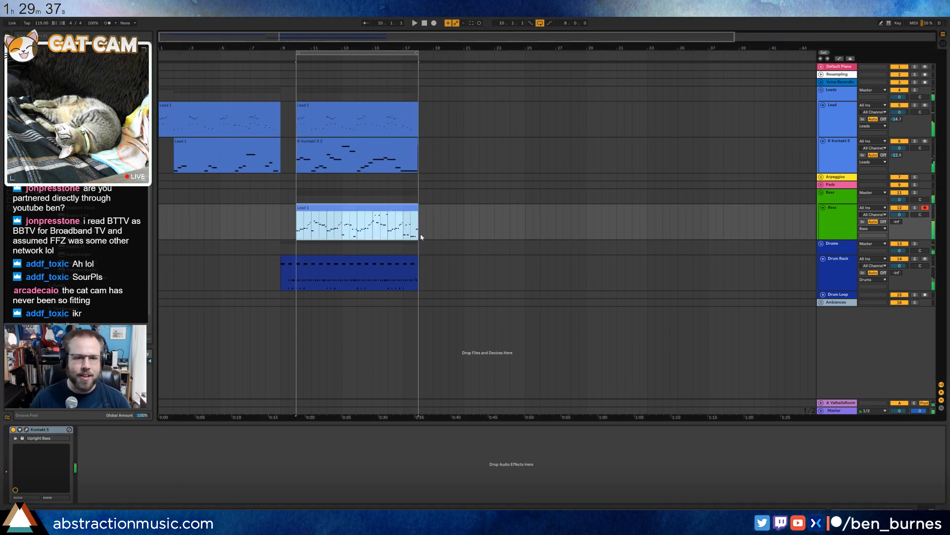
{"action": "double_click", "coordinate": [408, 212]}
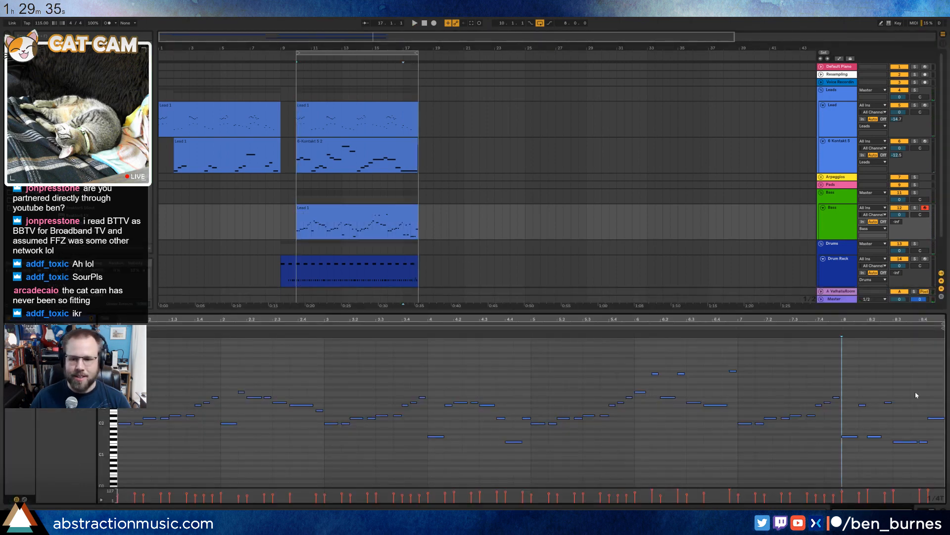
{"action": "key", "text": "space"}
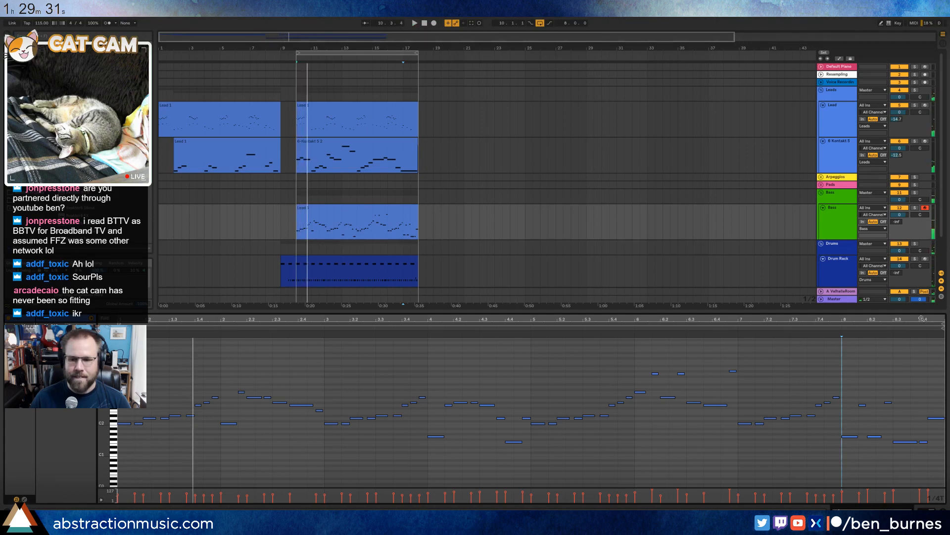
Duplicate the Bass, Drum Rack and upper Lead clips to start at bar 18 and move the eight-bar loop over the copies.
{"action": "key", "text": "shift+Tab"}
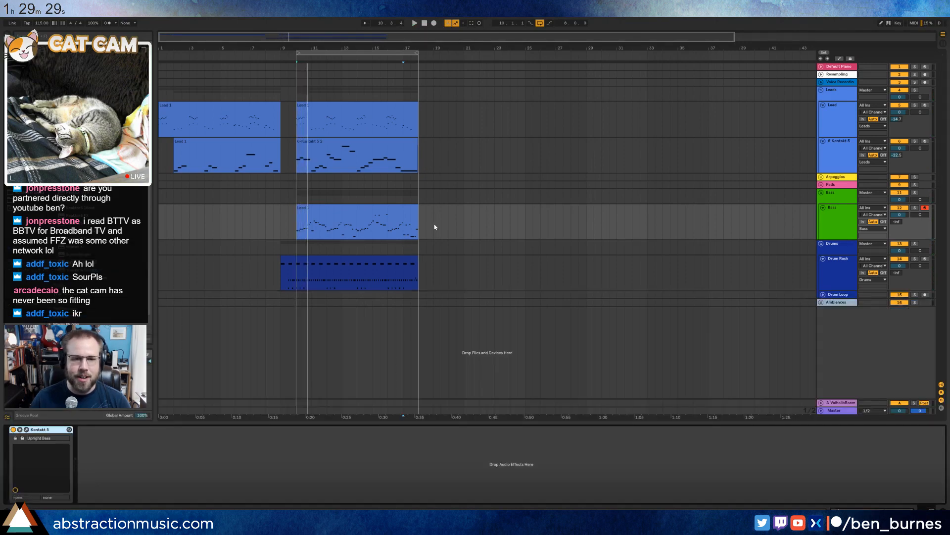
{"action": "left_click", "coordinate": [390, 212]}
{"action": "key", "text": "ctrl+d"}
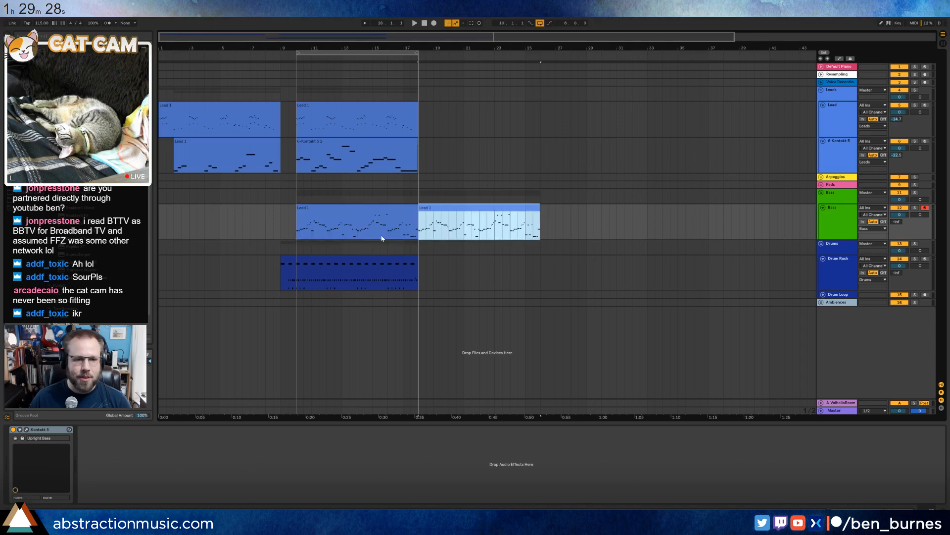
{"action": "left_click", "coordinate": [376, 264]}
{"action": "key", "text": "ctrl+d"}
{"action": "left_click", "coordinate": [405, 114]}
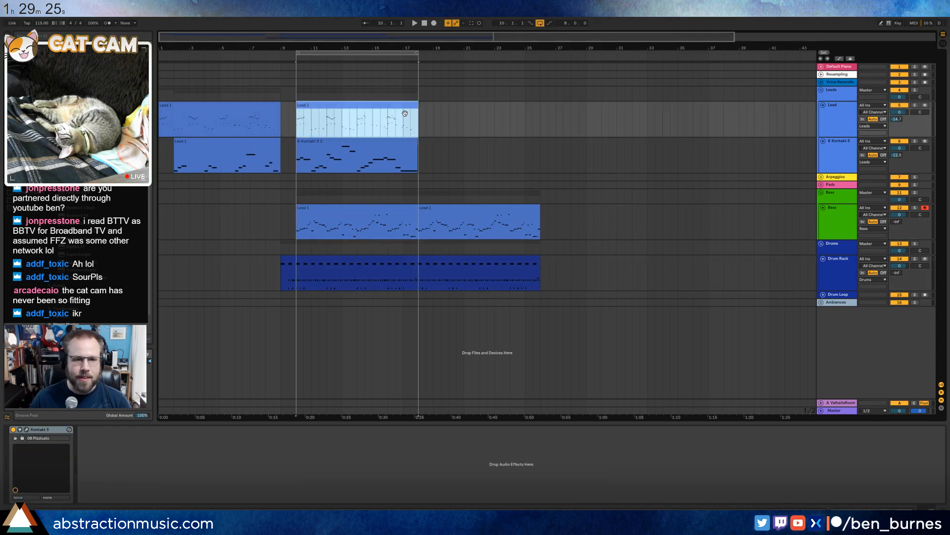
{"action": "key", "text": "ctrl+d"}
{"action": "left_click", "coordinate": [393, 149]}
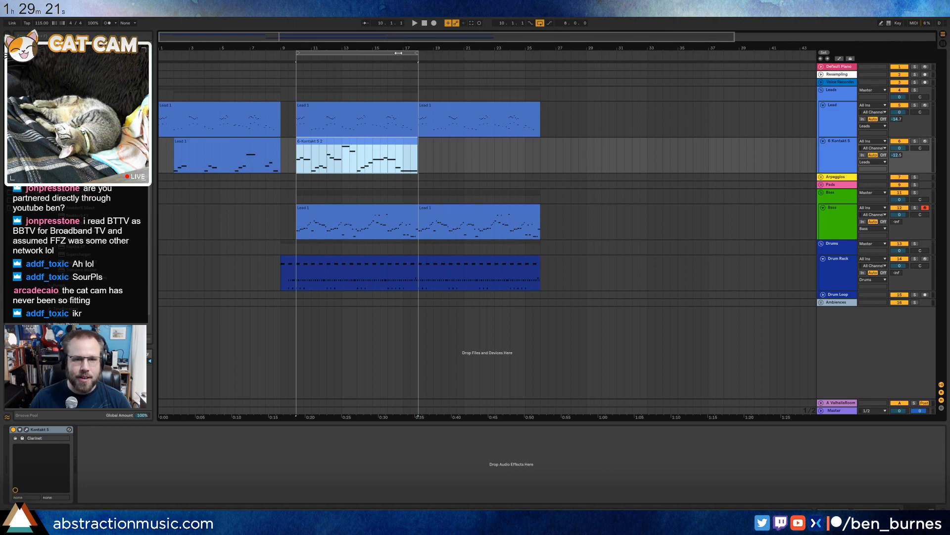
{"action": "left_click_drag", "start_coordinate": [399, 54], "coordinate": [522, 72]}
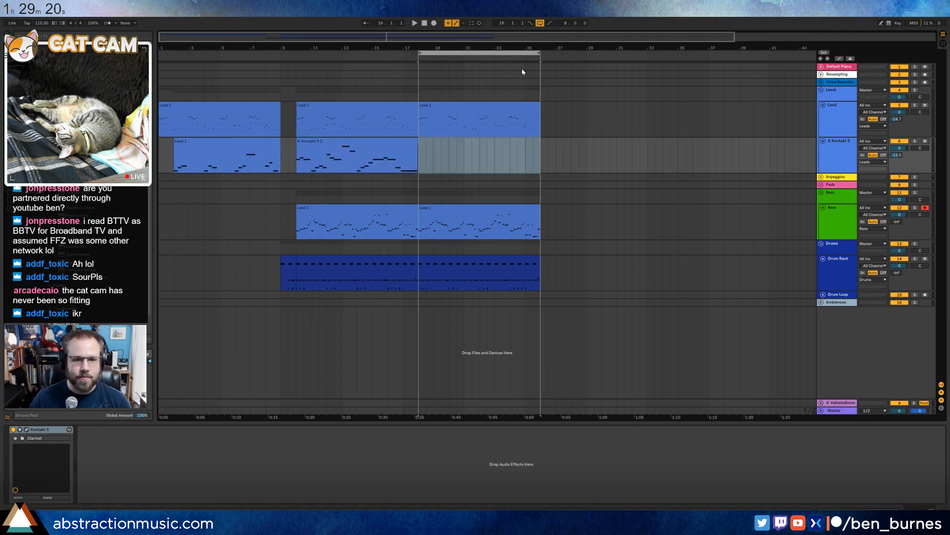
Add the snare_OH_F_2 sample to Drum Rack pad C#1 and a snare_OH_Ghost sample to pad D1.
{"action": "left_click", "coordinate": [480, 257]}
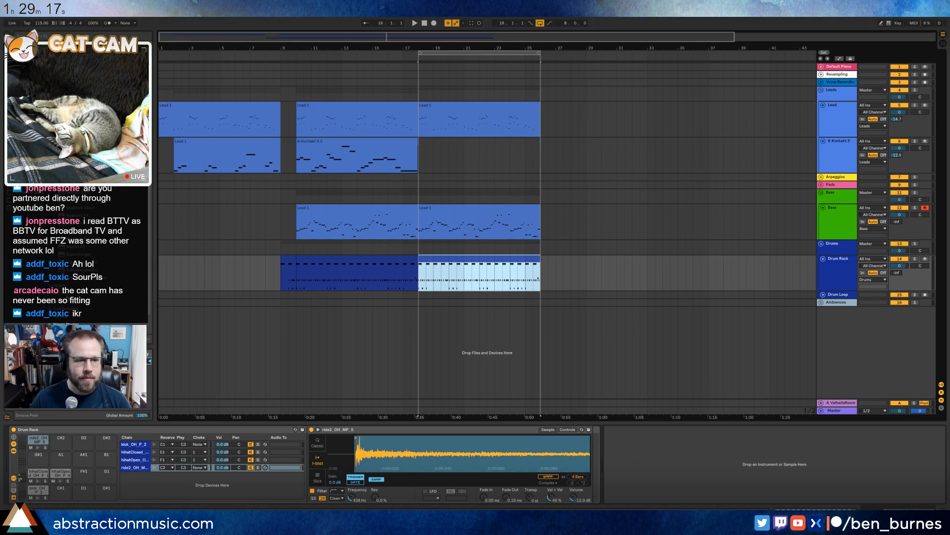
{"action": "left_click", "coordinate": [28, 207]}
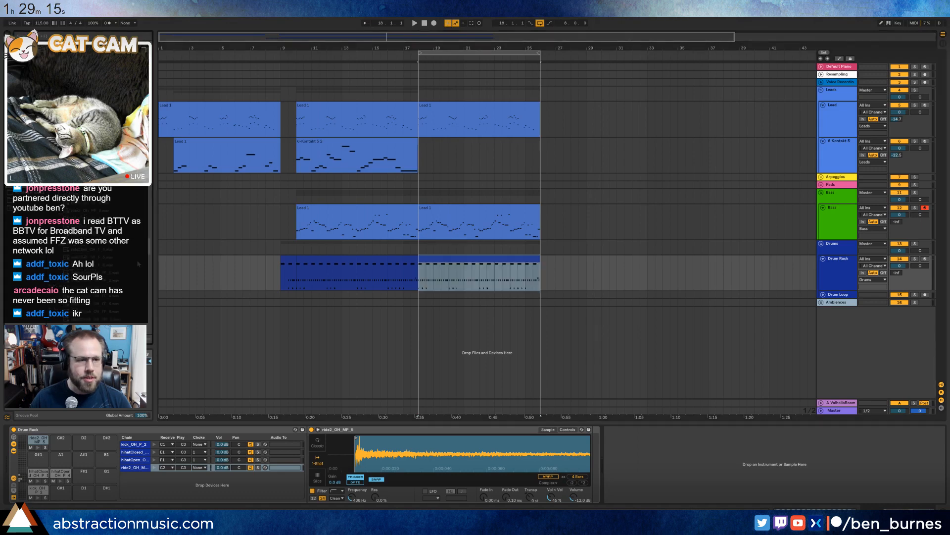
{"action": "left_click_drag", "start_coordinate": [149, 261], "coordinate": [149, 264]}
{"action": "left_click", "coordinate": [95, 212]}
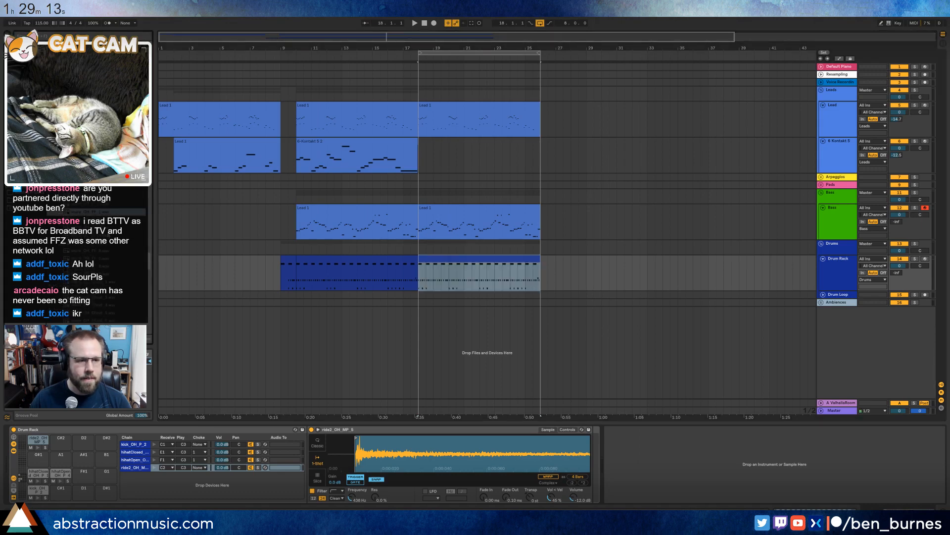
{"action": "left_click", "coordinate": [96, 236]}
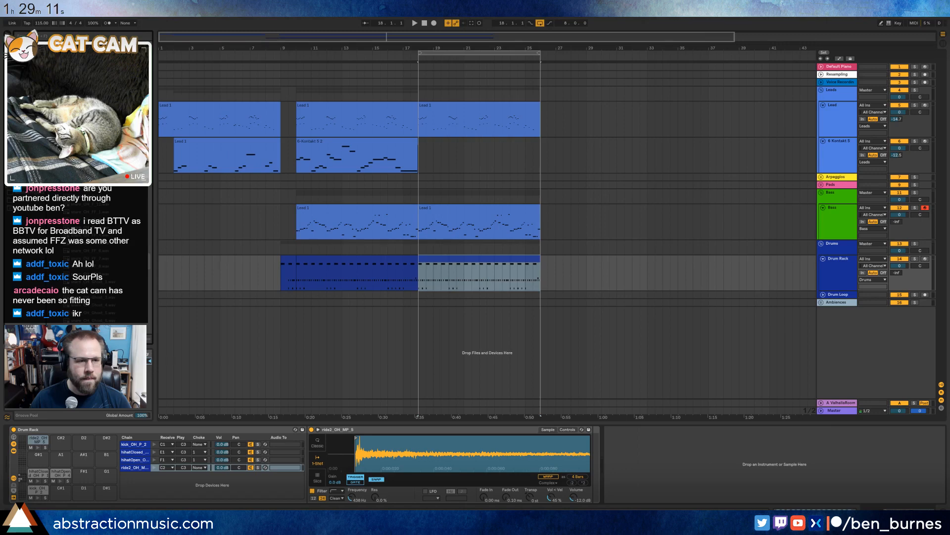
{"action": "left_click_drag", "start_coordinate": [60, 488], "coordinate": [60, 489]}
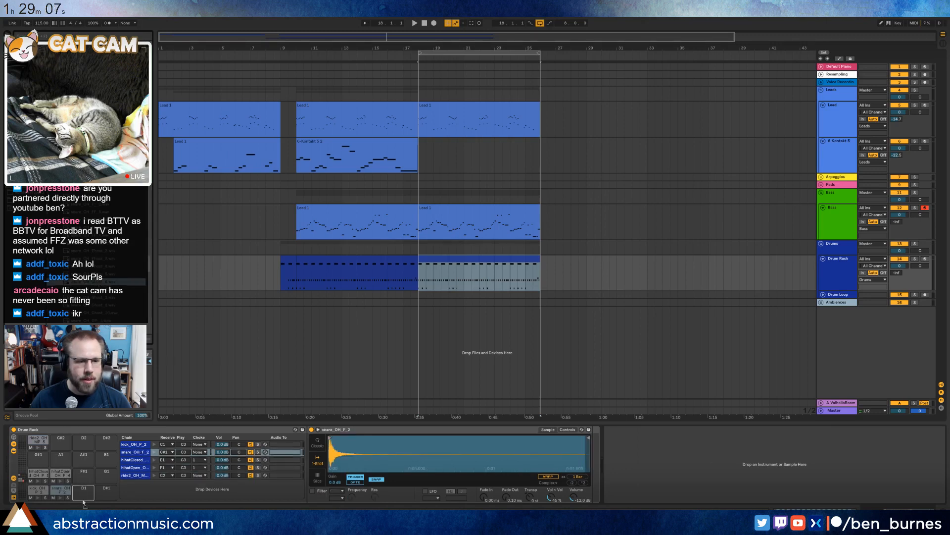
{"action": "left_click_drag", "start_coordinate": [104, 469], "coordinate": [83, 492]}
Add a one-beat snare_OH_F_2 hit at beat 1.2 of the duplicated drum clip and play it back.
{"action": "double_click", "coordinate": [453, 260]}
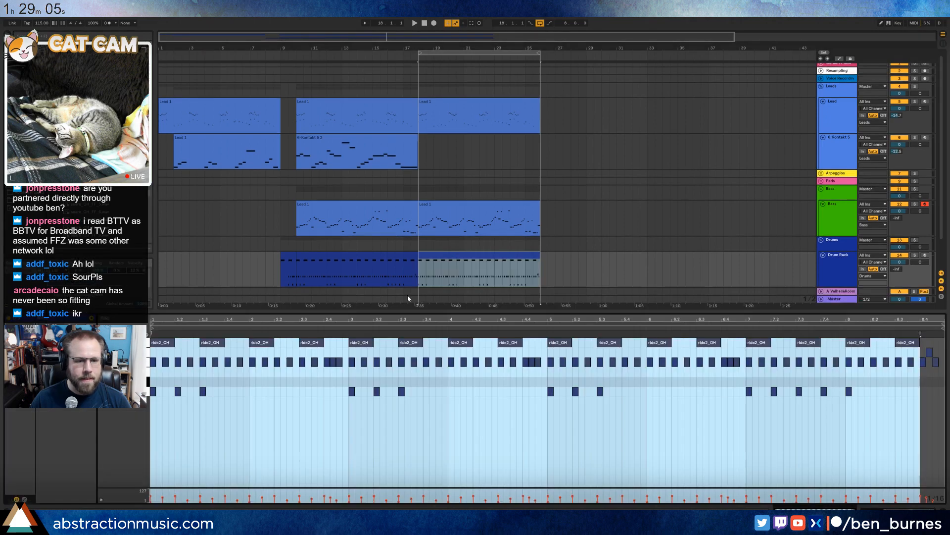
{"action": "left_click", "coordinate": [248, 410]}
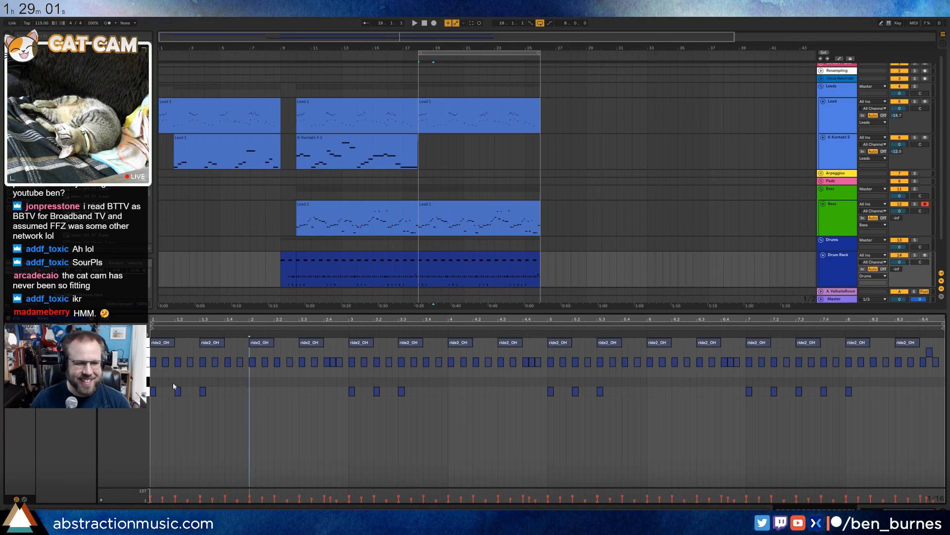
{"action": "left_click_drag", "start_coordinate": [177, 381], "coordinate": [199, 380]}
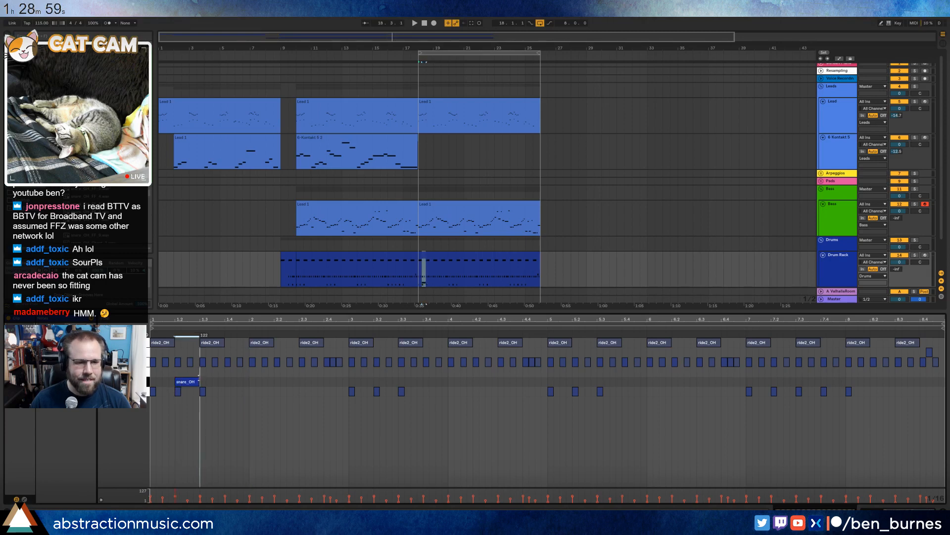
{"action": "key", "text": "space"}
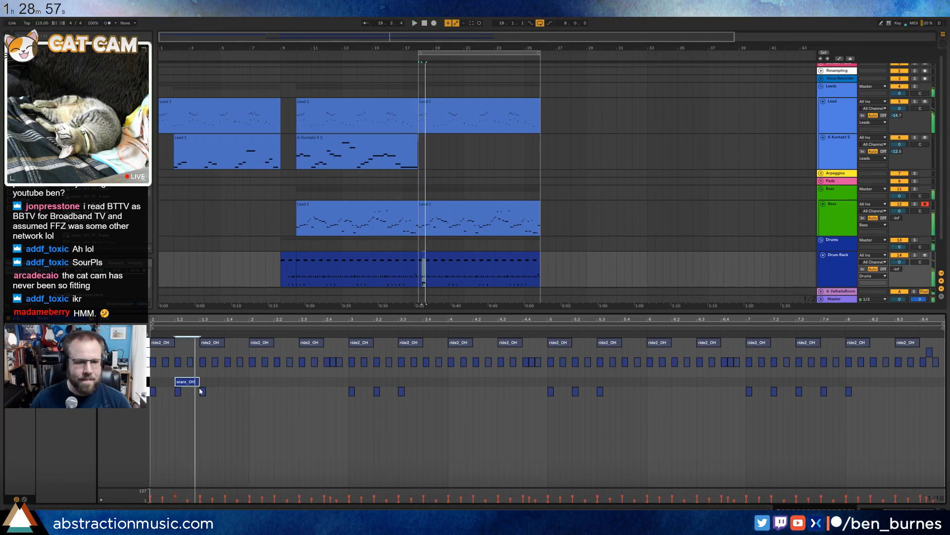
Inspect the snare_OH_F_2 sample, lower the velocity of the beat 1.2 snare hit and play the pattern.
{"action": "key", "text": "shift+Tab"}
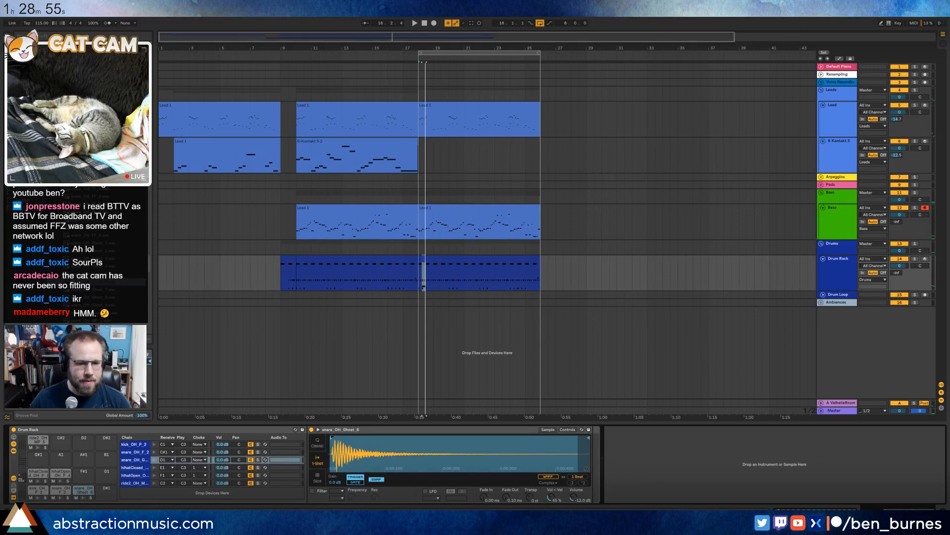
{"action": "left_click", "coordinate": [59, 494]}
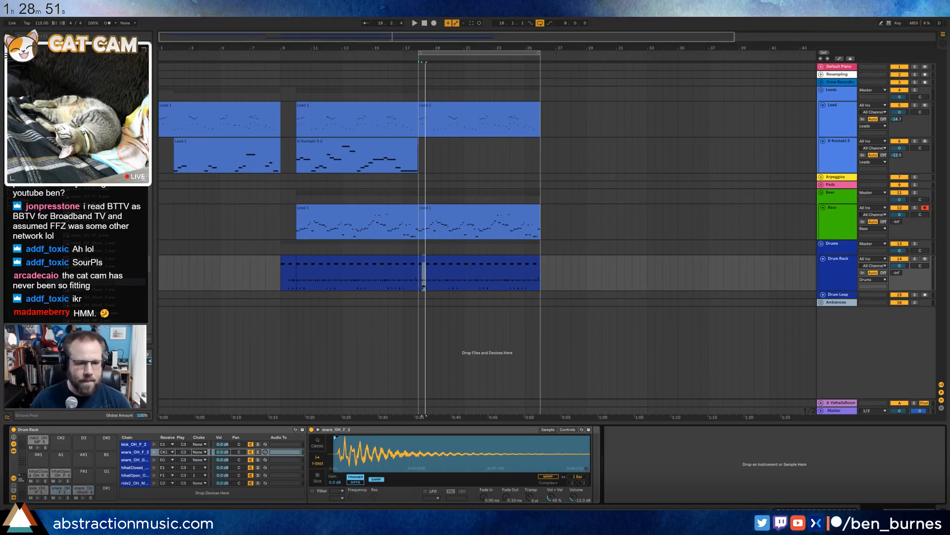
{"action": "key", "text": "shift+Tab"}
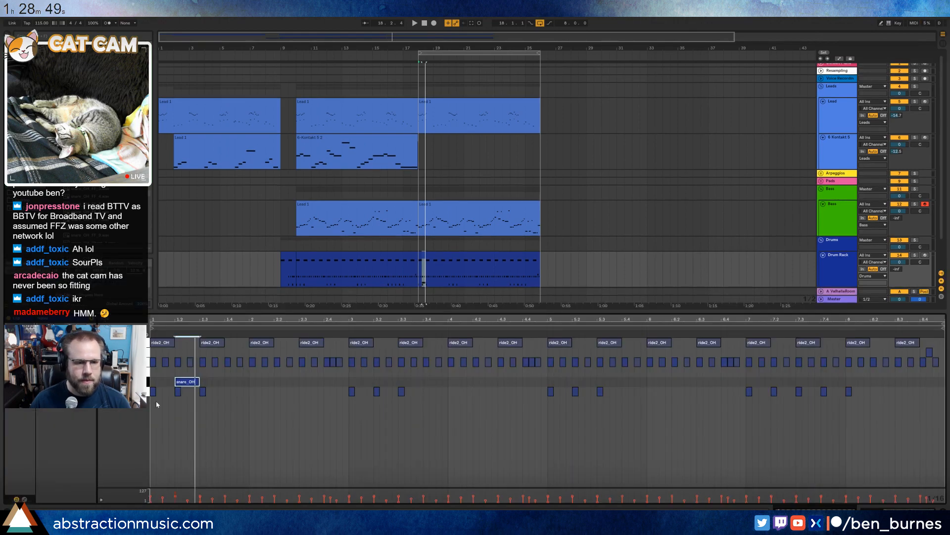
{"action": "left_click", "coordinate": [178, 361]}
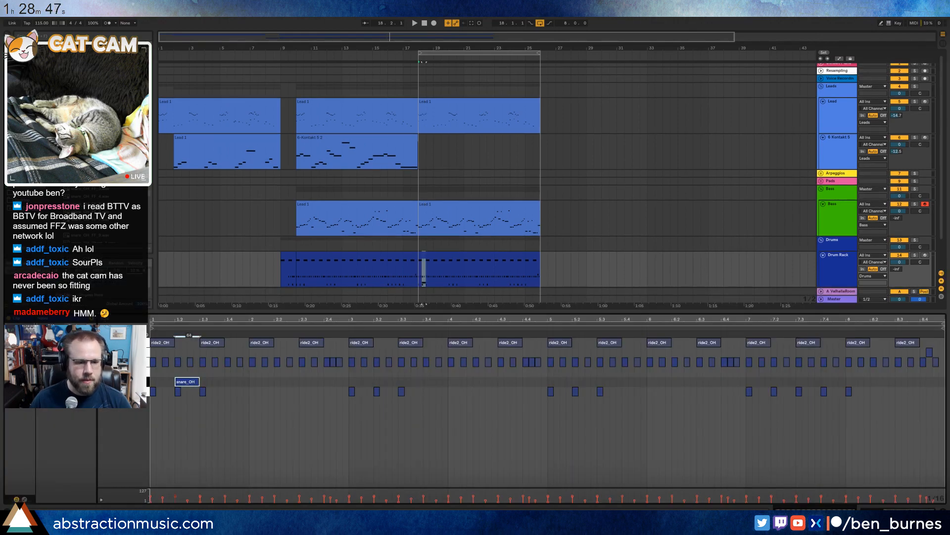
{"action": "key", "text": "space"}
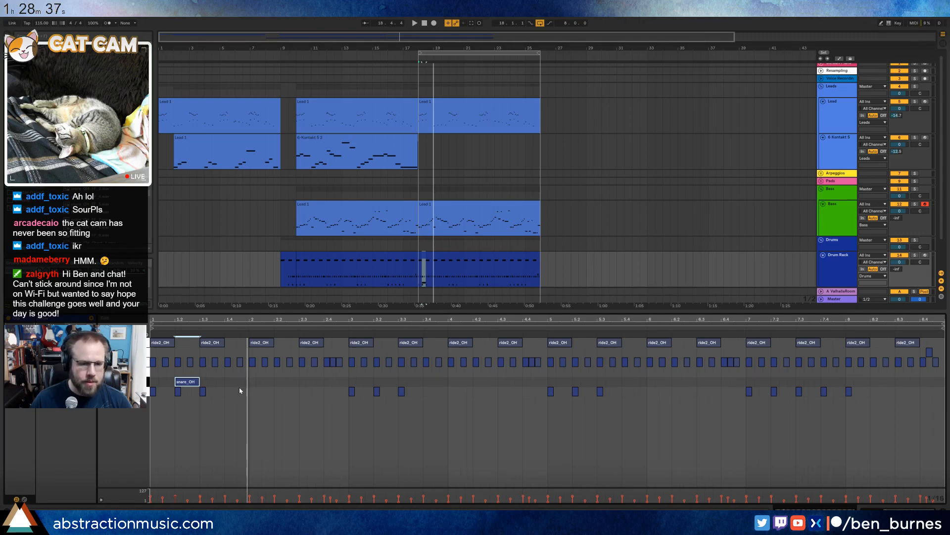
Add two short snare hits just after beat 1.4, play them back and move them up to the ghost snare row.
{"action": "left_click", "coordinate": [237, 387]}
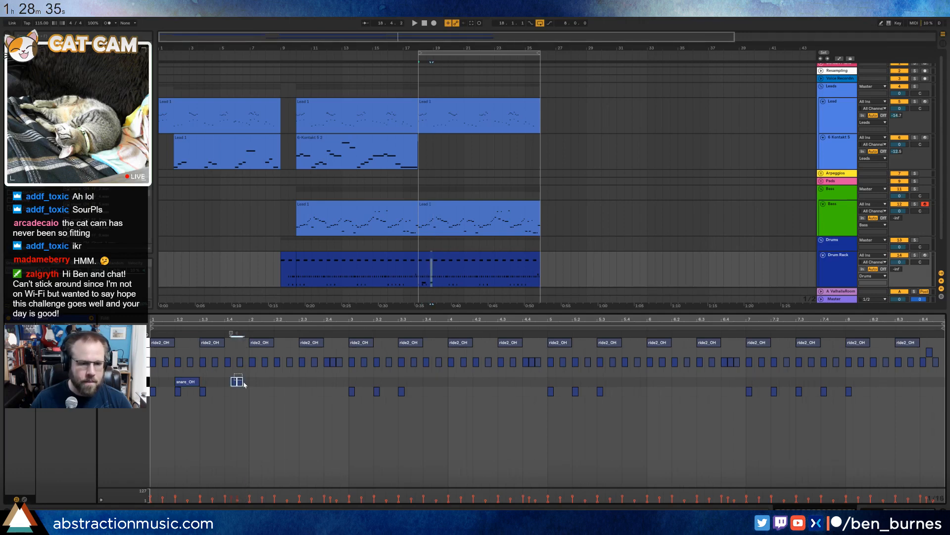
{"action": "key", "text": "space"}
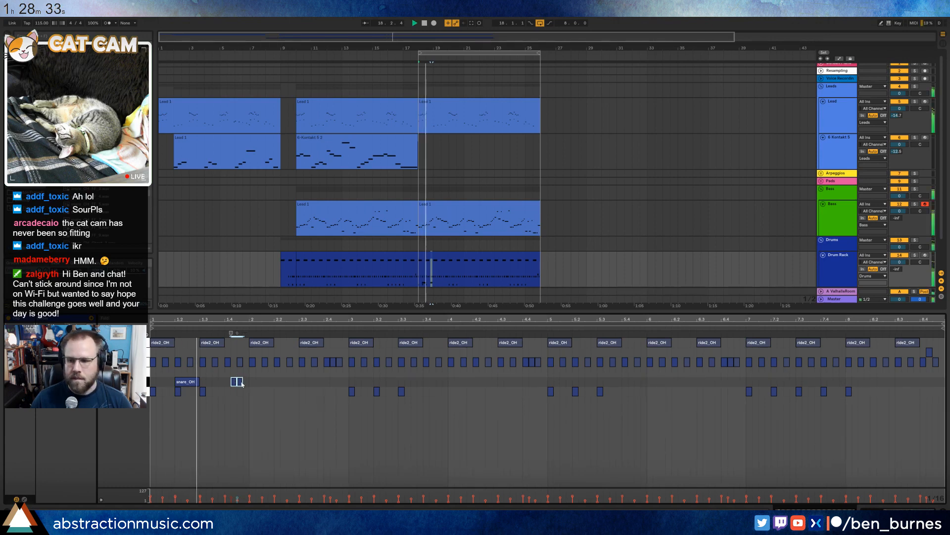
{"action": "key", "text": "space"}
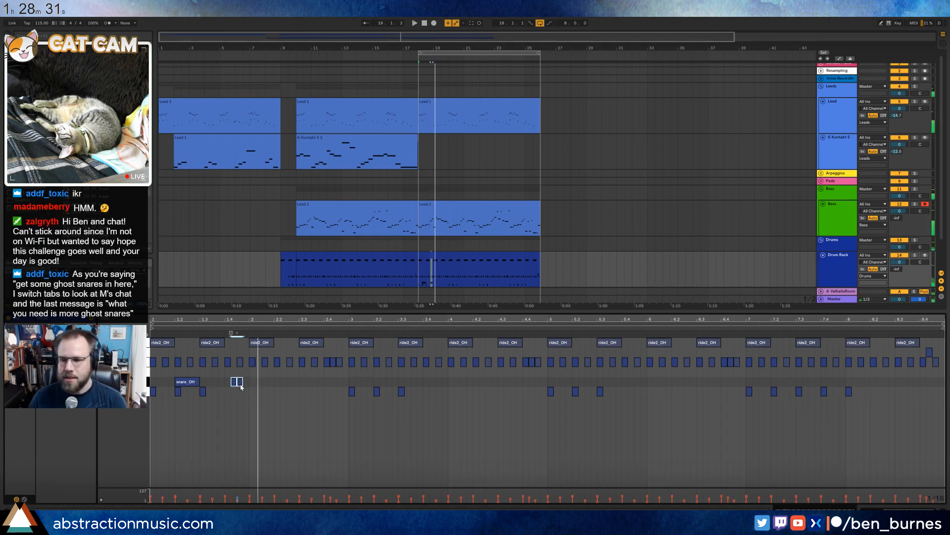
{"action": "key", "text": "Up"}
Lower the velocity of the second ghost snare hit after beat 1.4.
{"action": "left_click", "coordinate": [231, 395]}
{"action": "scroll", "coordinate": [230, 393], "scroll_direction": "up", "scroll_amount": 4}
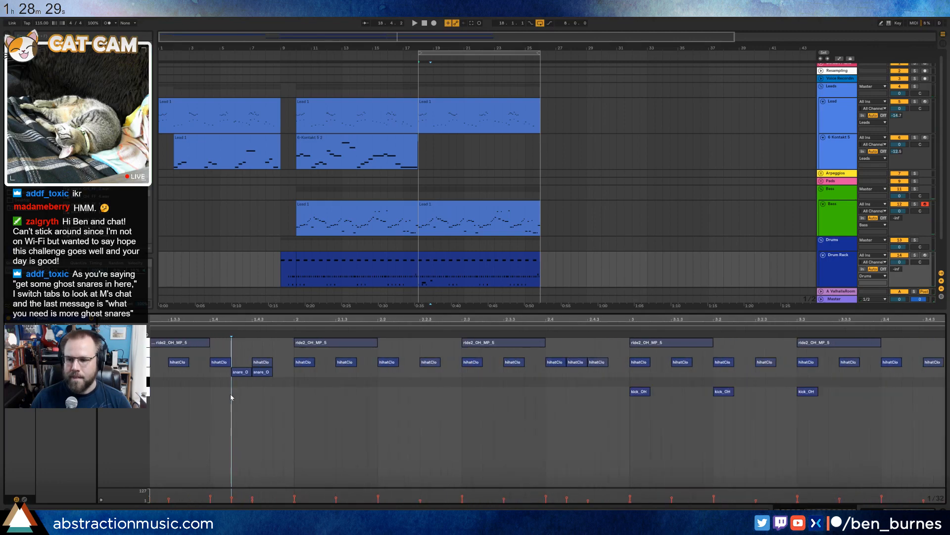
{"action": "left_click", "coordinate": [300, 326]}
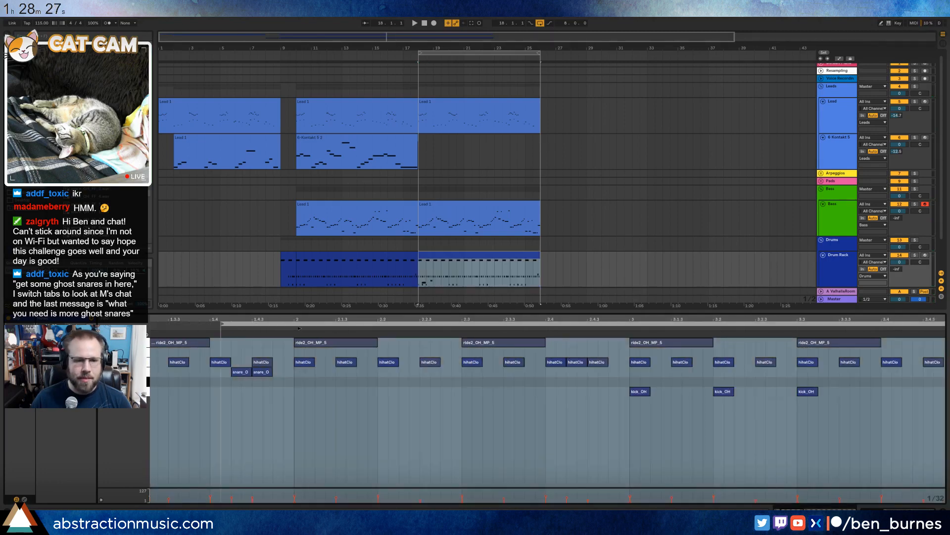
{"action": "left_click_drag", "start_coordinate": [275, 319], "coordinate": [466, 320]}
{"action": "left_click", "coordinate": [404, 406]}
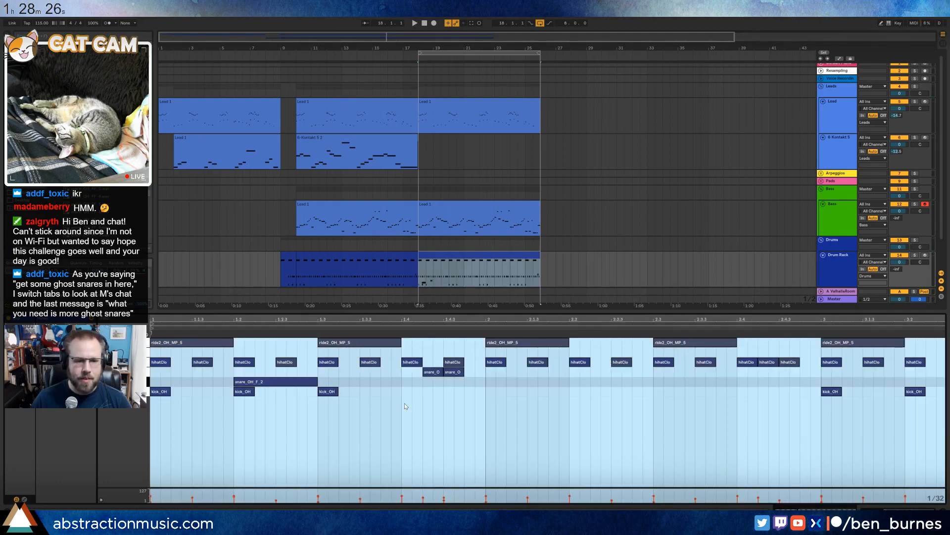
{"action": "left_click", "coordinate": [428, 372]}
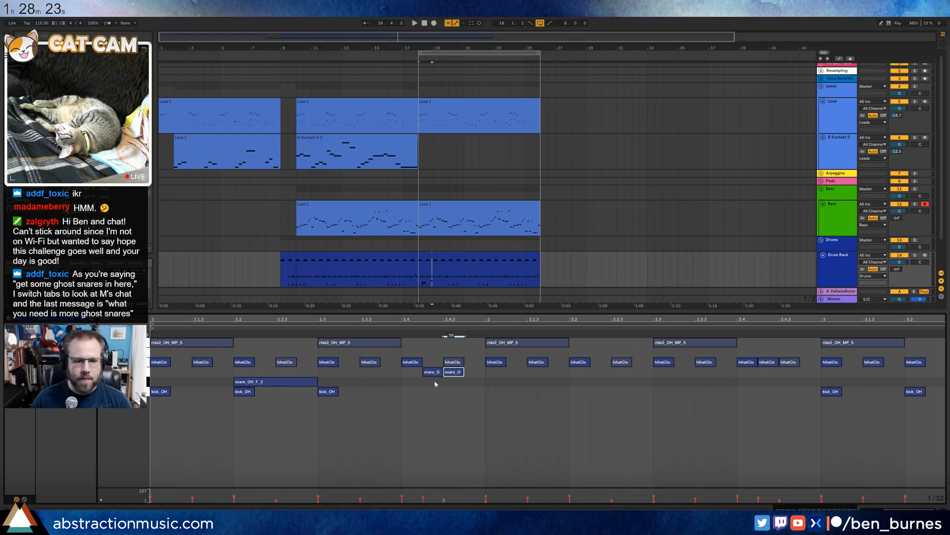
{"action": "left_click_drag", "start_coordinate": [474, 316], "coordinate": [335, 317]}
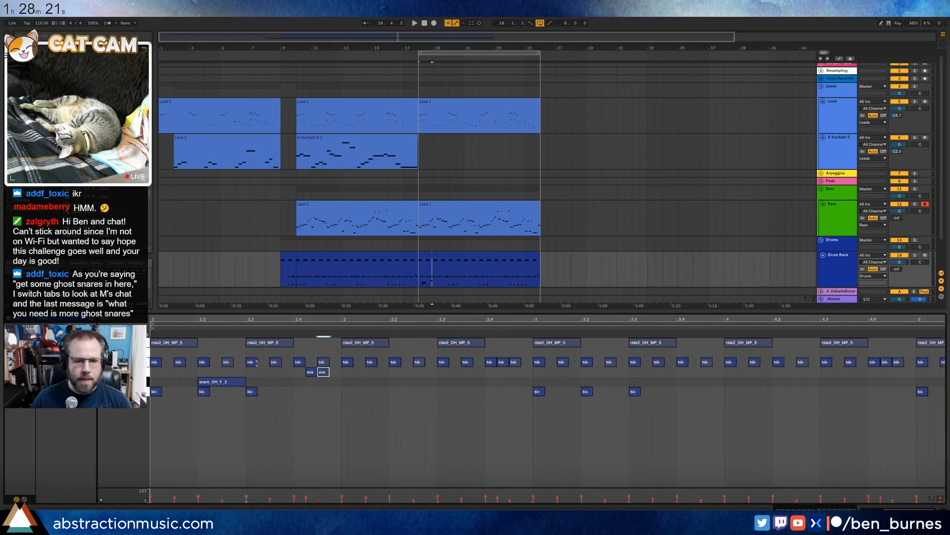
Duplicate the first bar's snare and ghost snare hits into bars 2, 3 and 4 of the drum clip and play them back.
{"action": "left_click_drag", "start_coordinate": [341, 372], "coordinate": [150, 383]}
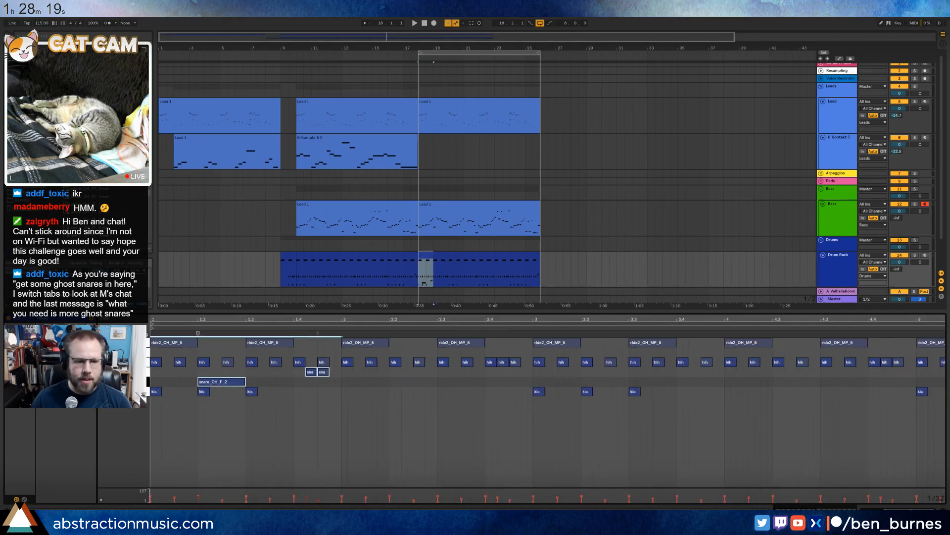
{"action": "key", "text": "ctrl+d"}
{"action": "key", "text": "ctrl+d"}
{"action": "key", "text": "ctrl+d"}
{"action": "key", "text": "space"}
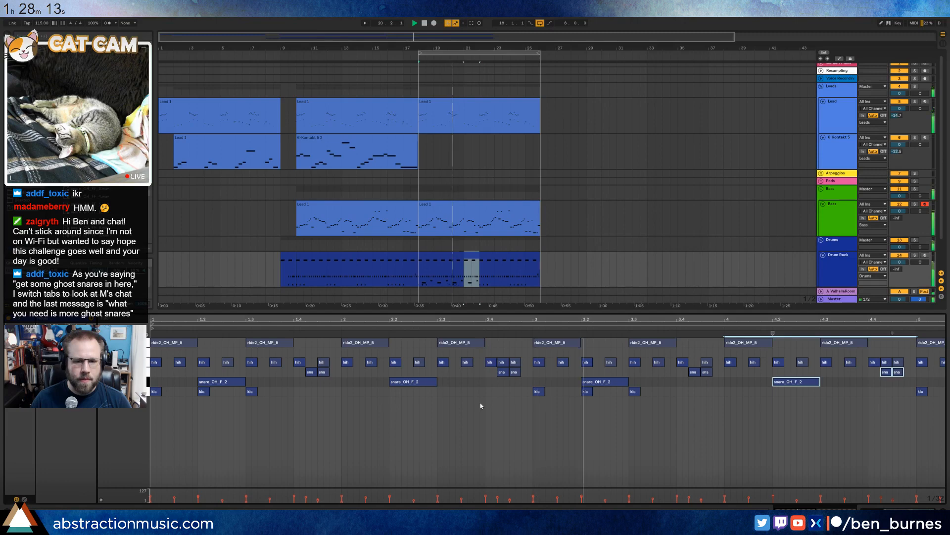
{"action": "key", "text": "space"}
Replace the second ghost snare hit after beat 2.4 with a quiet one half a beat after beat 2.3.
{"action": "left_click", "coordinate": [491, 391]}
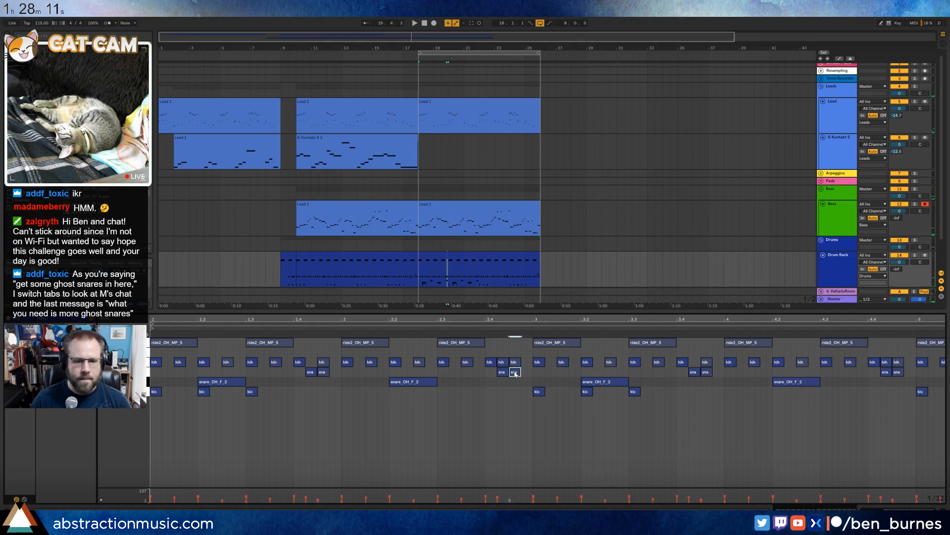
{"action": "double_click", "coordinate": [477, 373]}
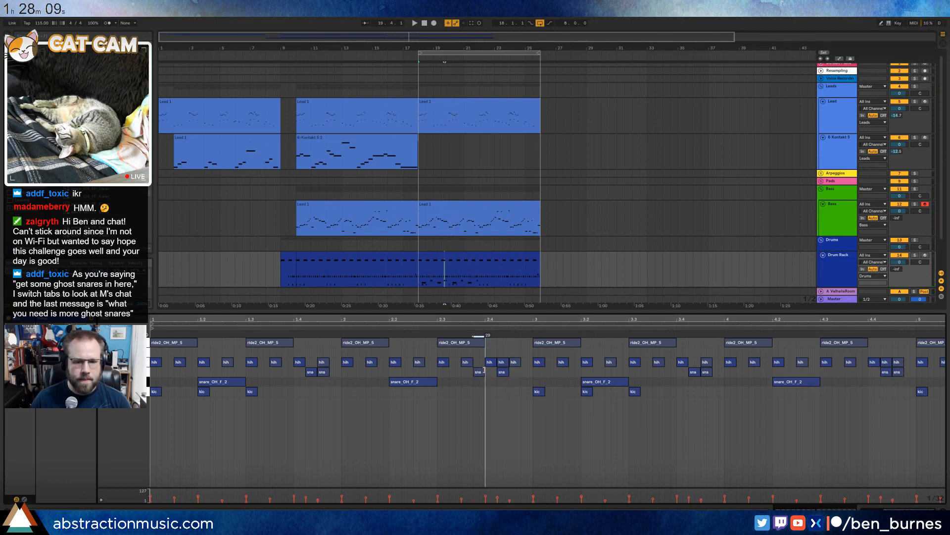
{"action": "key", "text": "Left"}
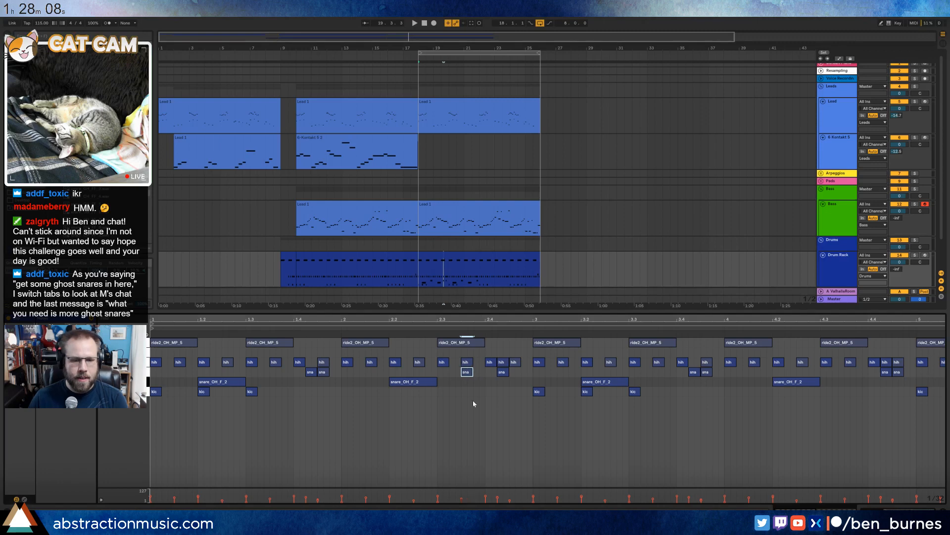
Move the four snare_OH_F_2 hits up to the snare_OH_Ghost_6 row and play the pattern.
{"action": "left_click", "coordinate": [149, 383]}
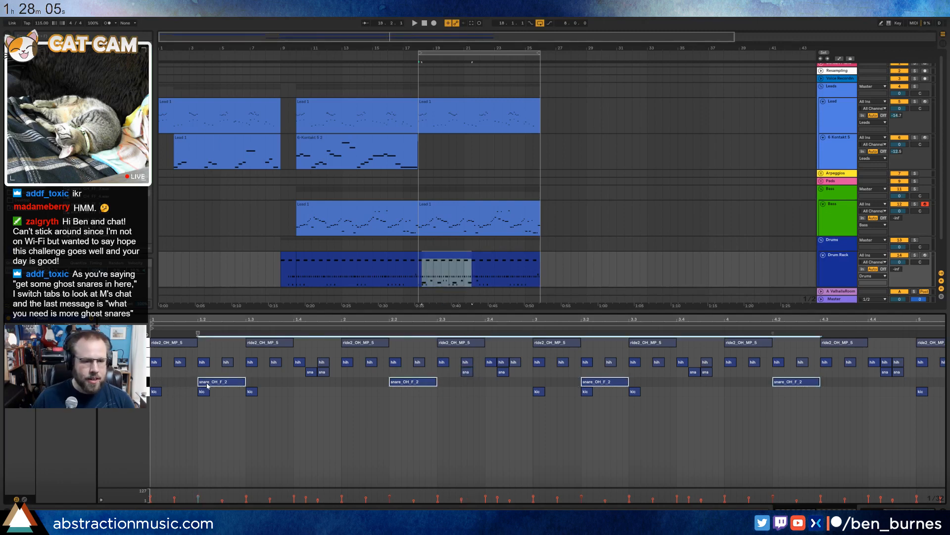
{"action": "left_click_drag", "start_coordinate": [207, 385], "coordinate": [208, 380]}
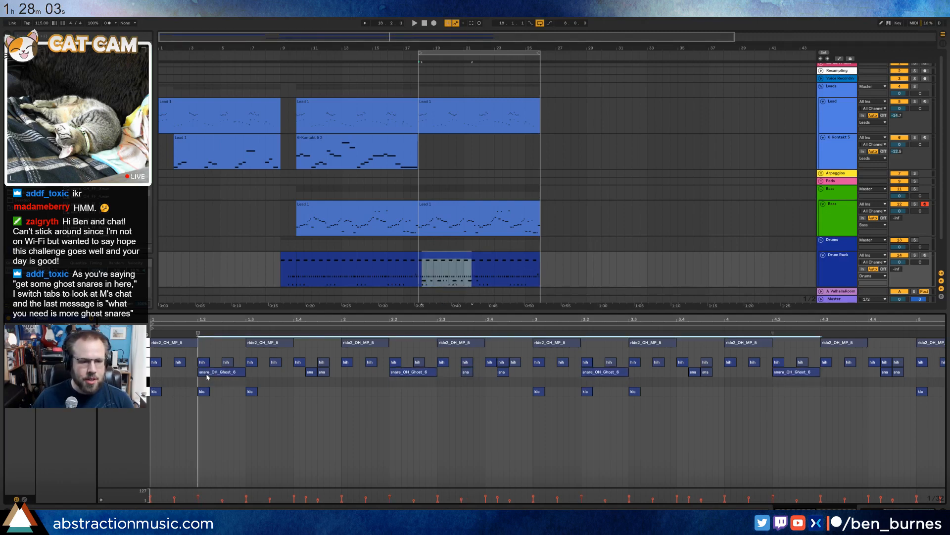
{"action": "key", "text": "space"}
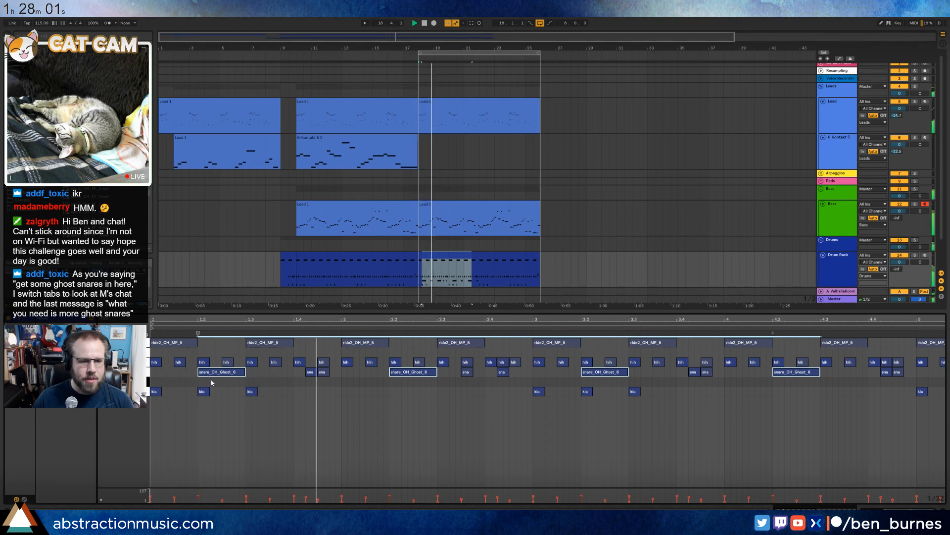
{"action": "left_click", "coordinate": [431, 434]}
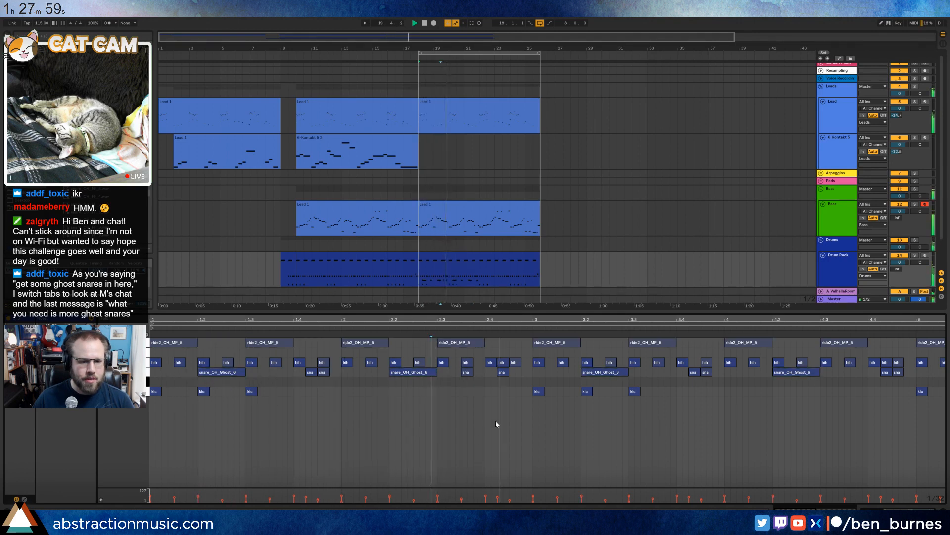
Add ghost snare hits just before and on beat 3.4, adjusting the bar 3 ghost velocities during playback.
{"action": "double_click", "coordinate": [681, 372]}
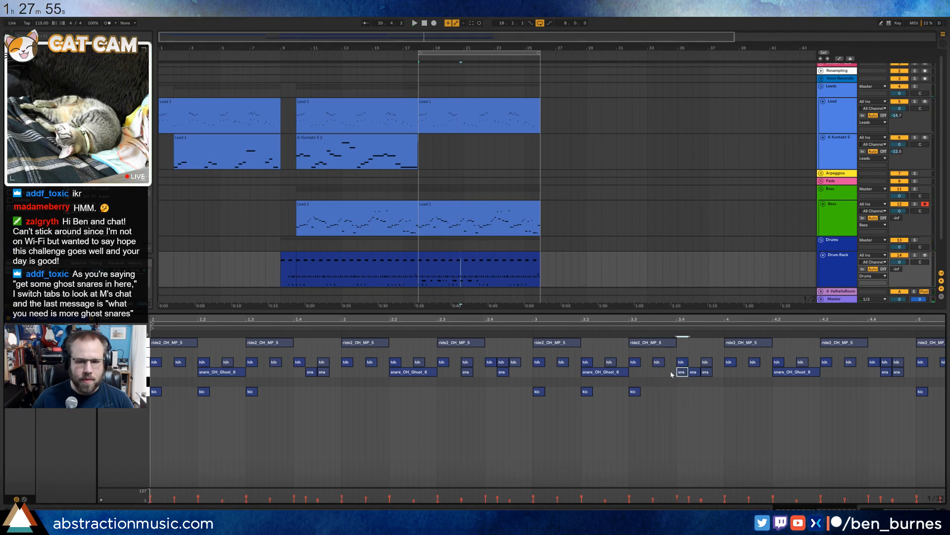
{"action": "key", "text": "space"}
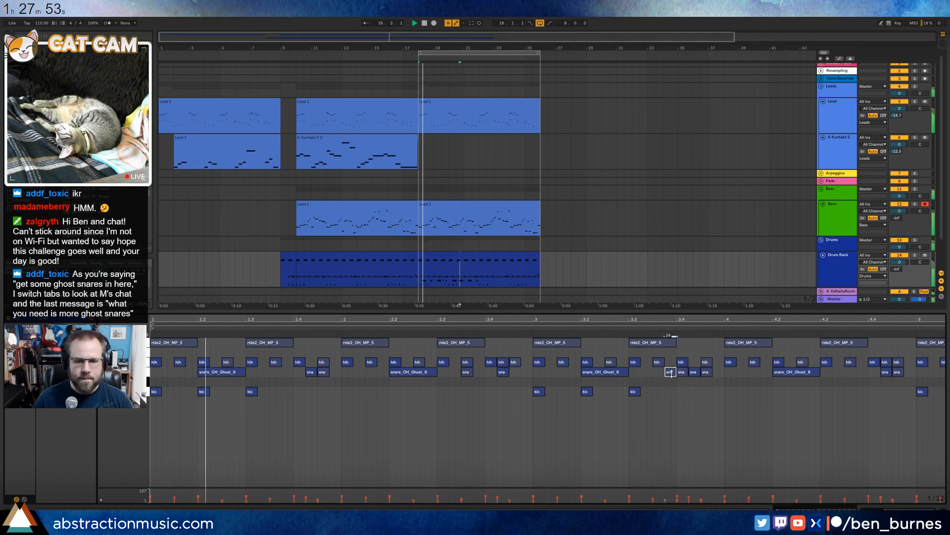
{"action": "mouse_move", "coordinate": [694, 372]}
{"action": "left_mouse_down"}
{"action": "mouse_move", "coordinate": [694, 394]}
{"action": "mouse_move", "coordinate": [683, 383]}
{"action": "left_mouse_up"}
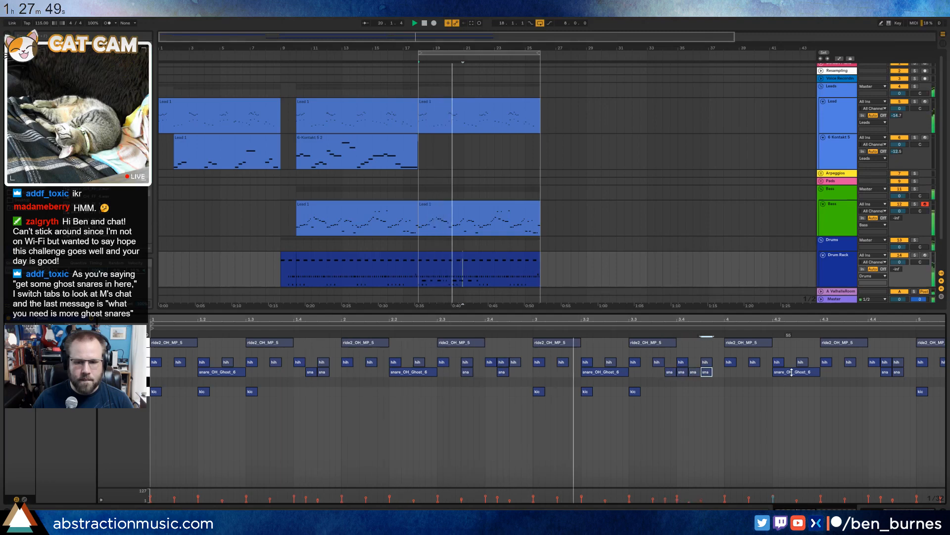
Add ghost snare hits half a beat after beat 4.3 and at the start of bar 5, and play the pattern.
{"action": "left_click_drag", "start_coordinate": [792, 372], "coordinate": [791, 386]}
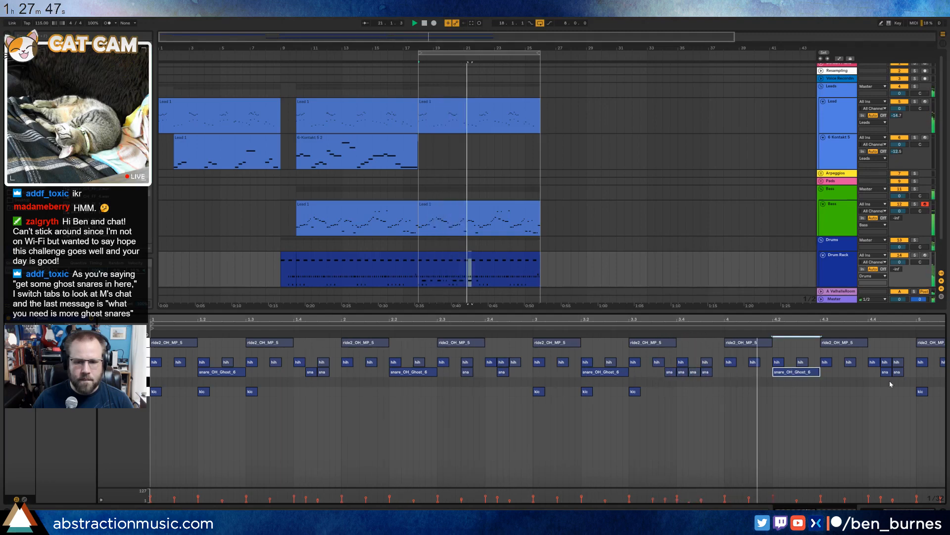
{"action": "double_click", "coordinate": [847, 372]}
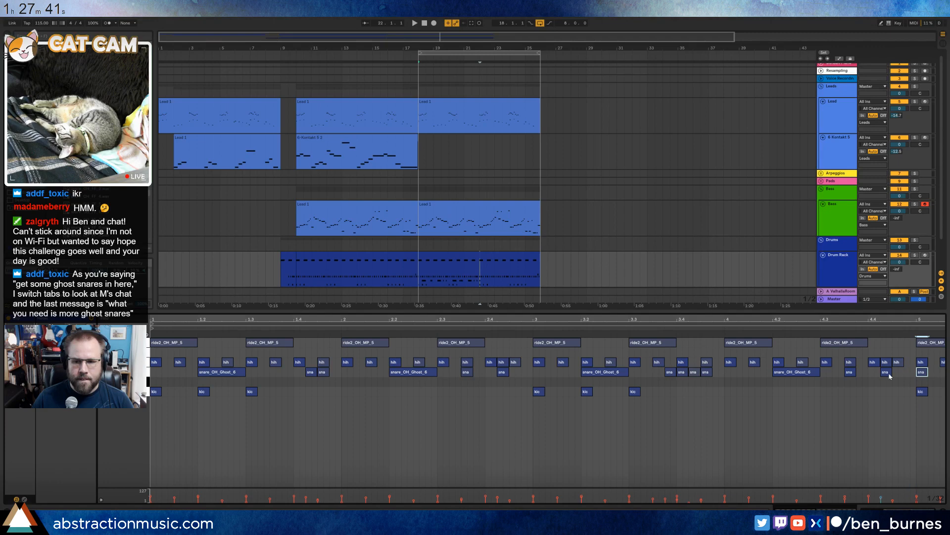
{"action": "key", "text": "space"}
Duplicate the snare pattern of bars 1 to 4 into bars 5 to 8 of the drum clip and listen to it.
{"action": "key", "text": "minus"}
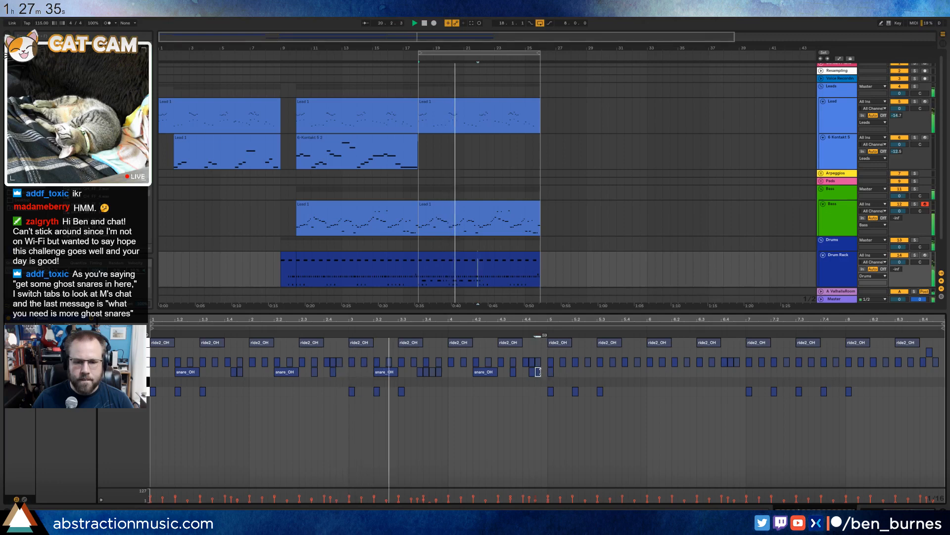
{"action": "left_click_drag", "start_coordinate": [547, 372], "coordinate": [152, 372]}
{"action": "key", "text": "ctrl+d"}
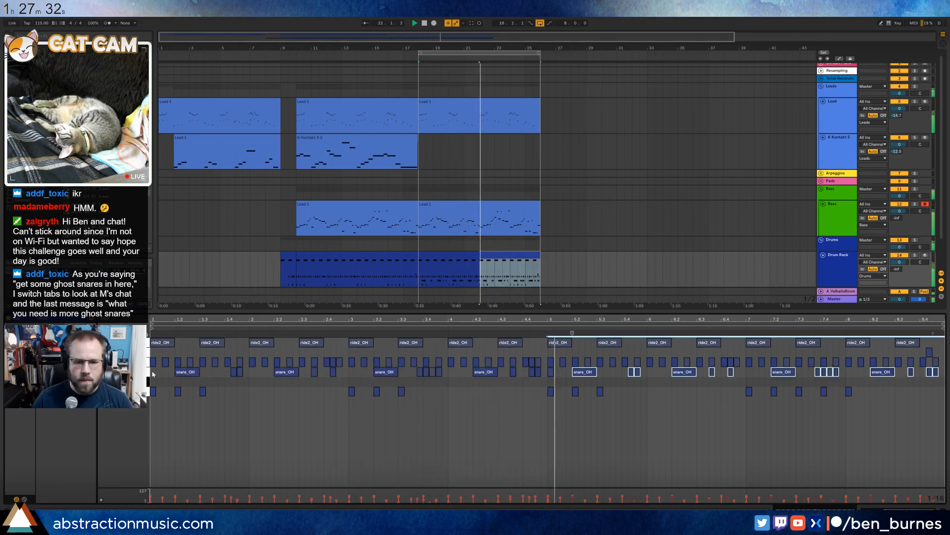
{"action": "left_click", "coordinate": [561, 400]}
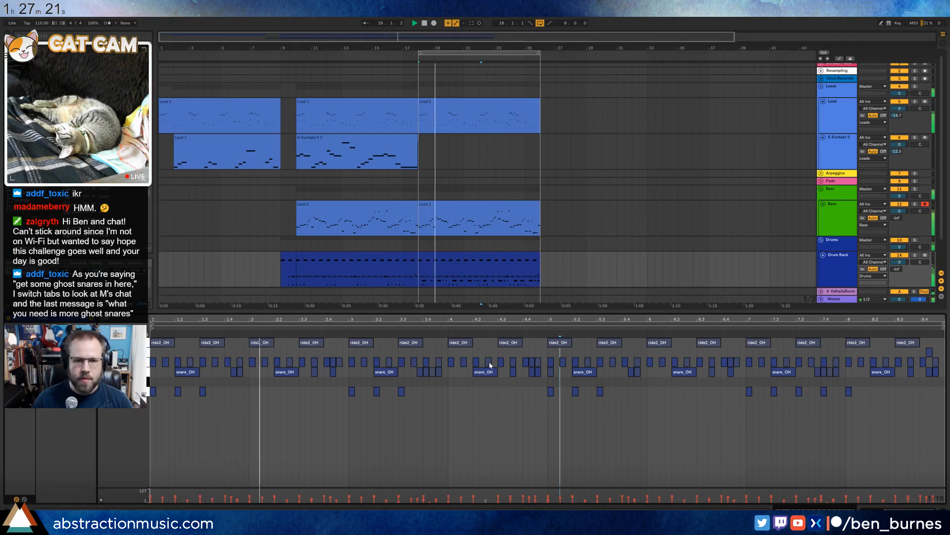
{"action": "key", "text": "space"}
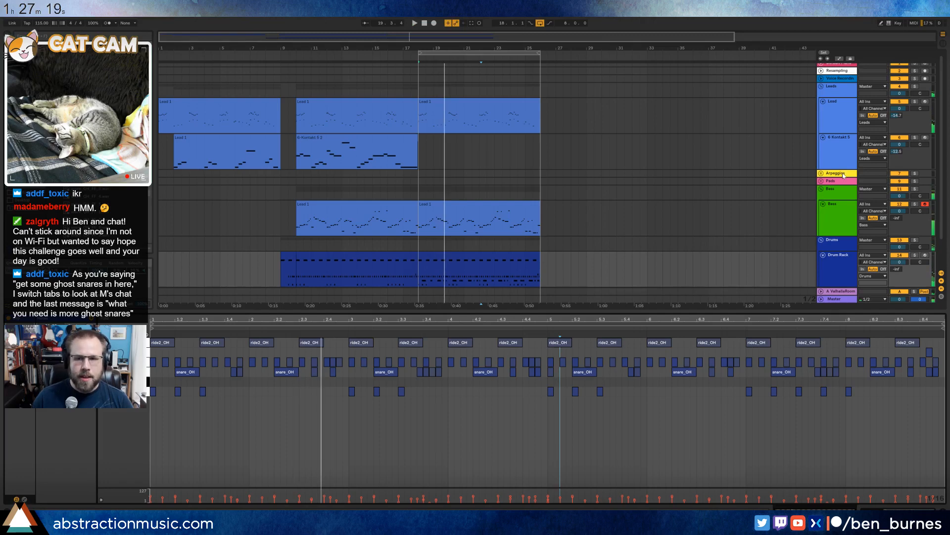
Unfold the Arpeggios group and create an empty two-bar MIDI clip on the Arp track at bar 18.
{"action": "double_click", "coordinate": [838, 174]}
{"action": "double_click", "coordinate": [837, 189]}
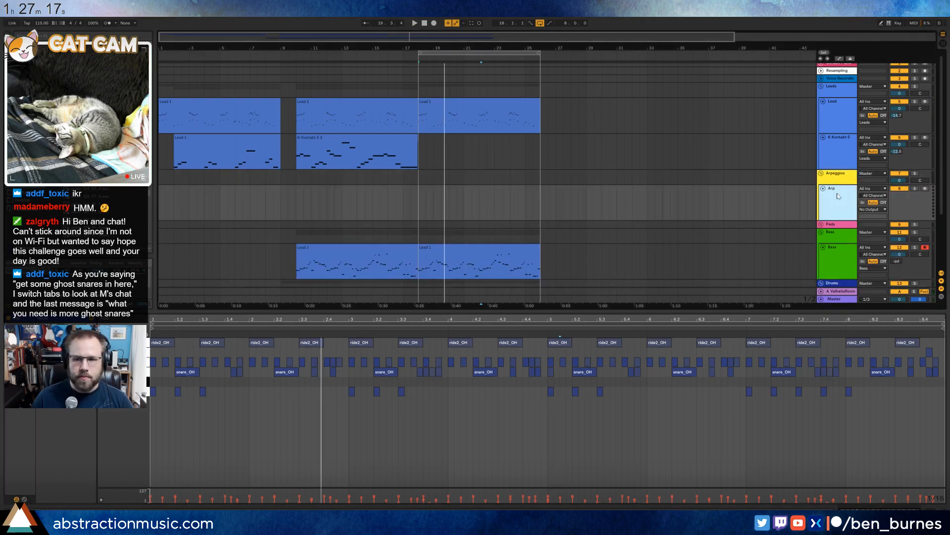
{"action": "left_click", "coordinate": [419, 202]}
{"action": "left_click_drag", "start_coordinate": [466, 203], "coordinate": [435, 203]}
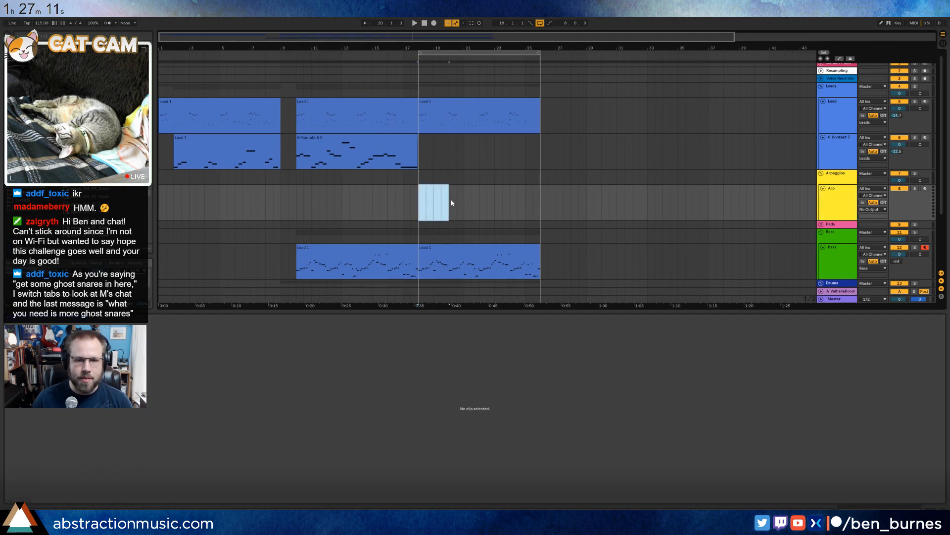
{"action": "key", "text": "ctrl+shift+m"}
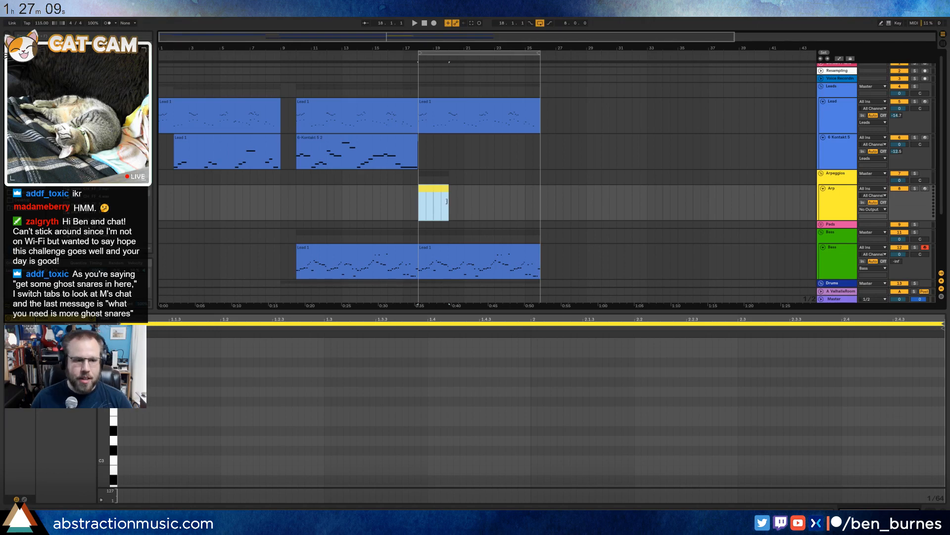
View the lower octaves of the empty Arp clip and show the Arp track's device chain.
{"action": "left_click", "coordinate": [108, 396]}
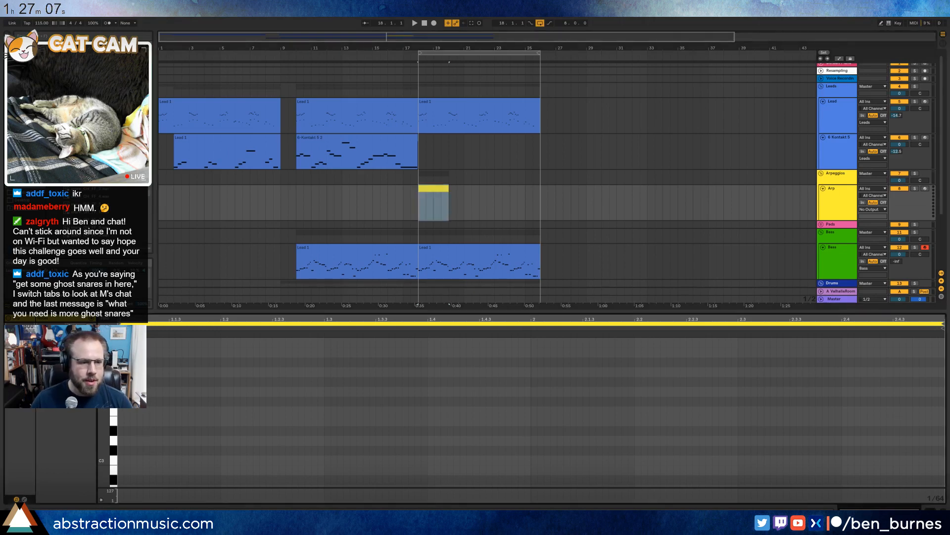
{"action": "left_click", "coordinate": [176, 413]}
{"action": "scroll", "coordinate": [176, 459], "scroll_direction": "down", "scroll_amount": 5}
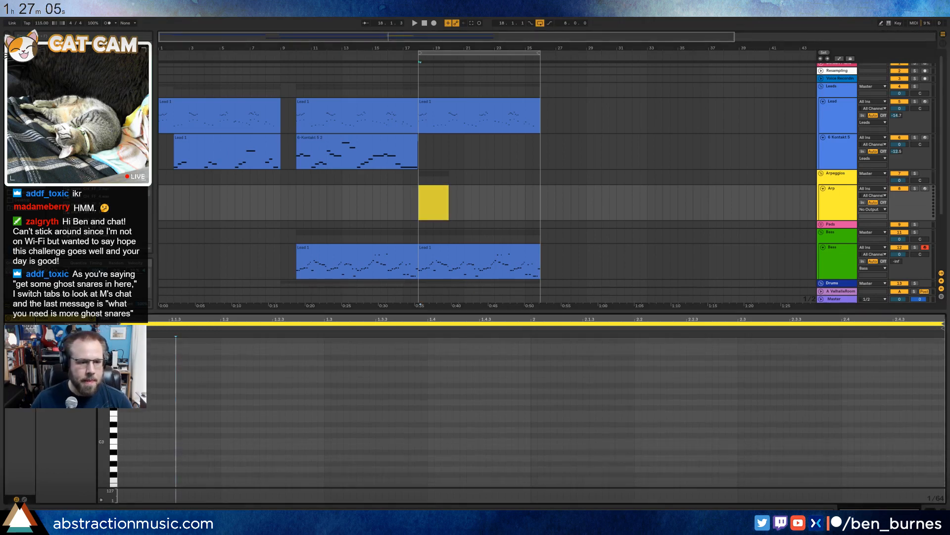
{"action": "key", "text": "shift+Tab"}
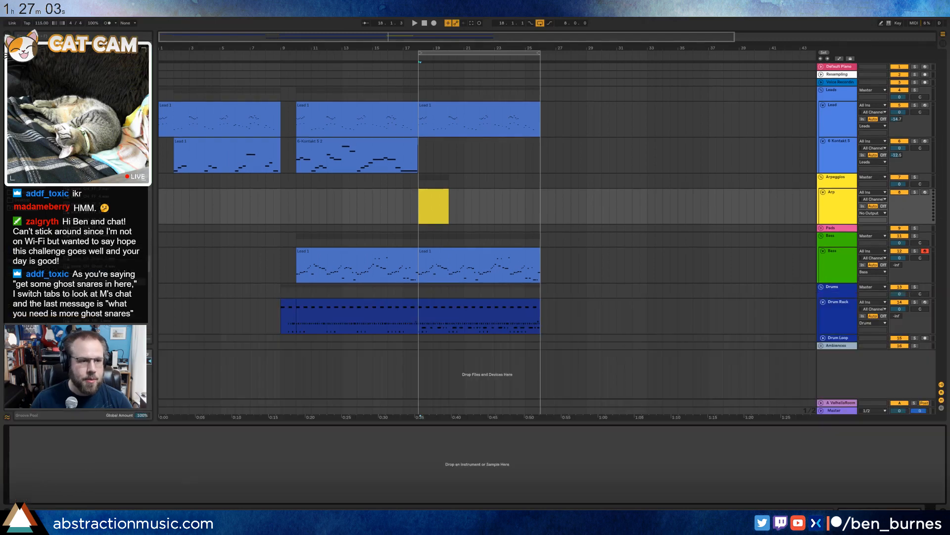
{"action": "left_click", "coordinate": [21, 96]}
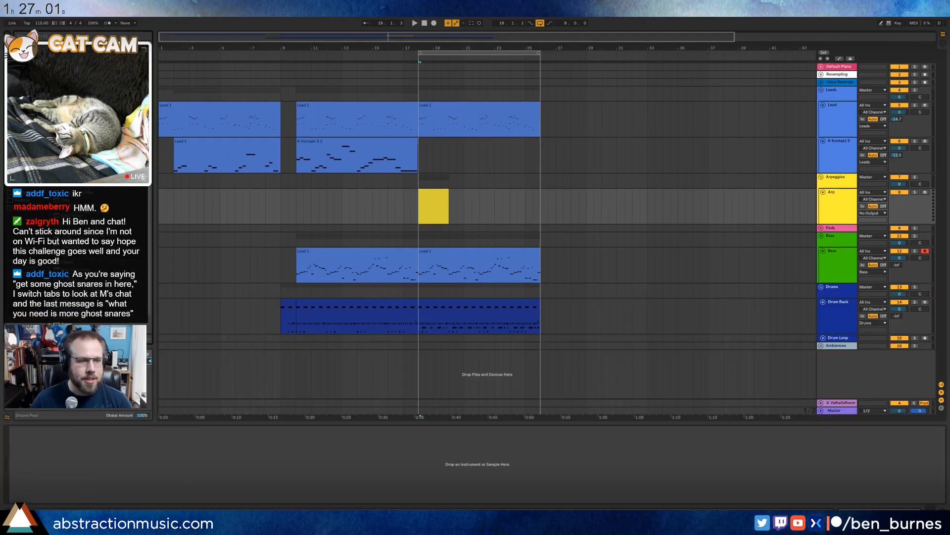
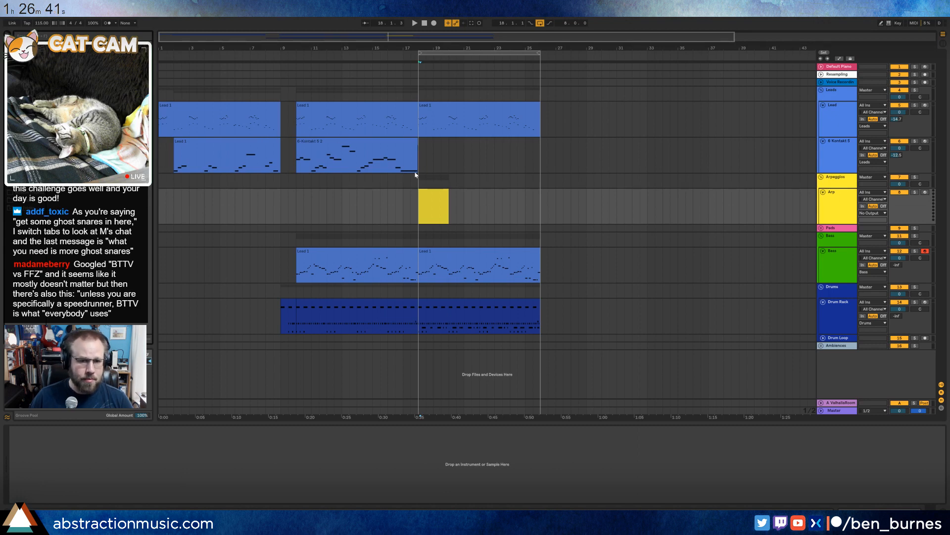
Play the song from the start and select the Arp clip at bar 18.
{"action": "left_click", "coordinate": [161, 204]}
{"action": "key", "text": "space"}
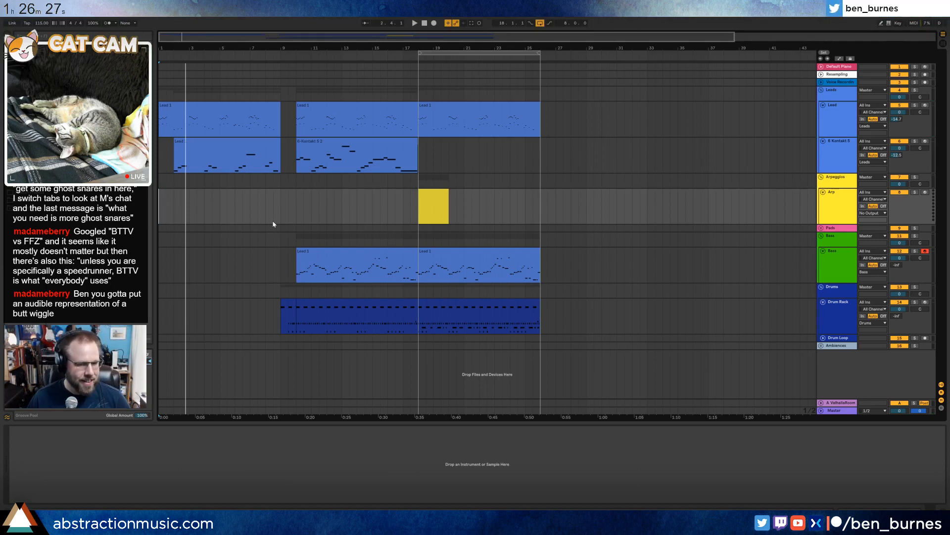
{"action": "left_click", "coordinate": [437, 191]}
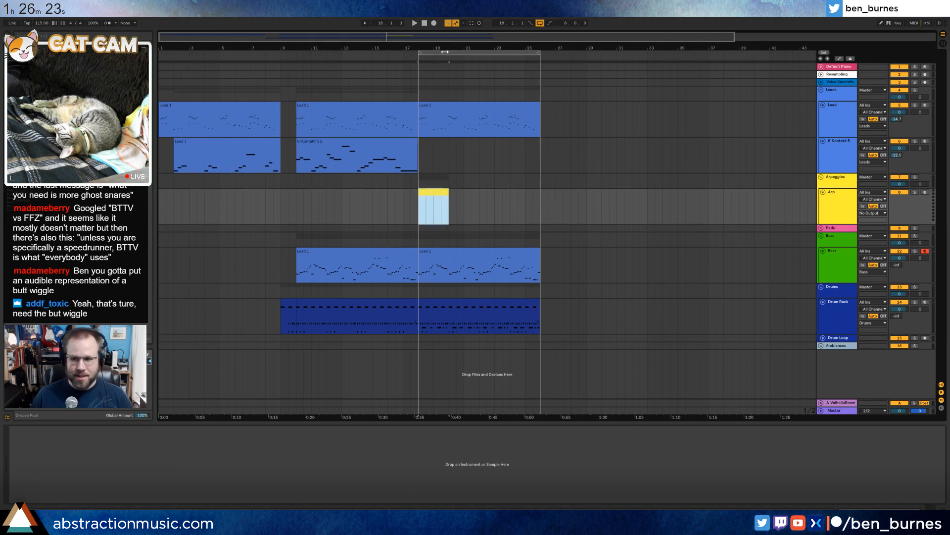
Copy the one-bar drum clip at bar 9 to bar 26 on the Drum Rack track.
{"action": "left_click", "coordinate": [288, 317]}
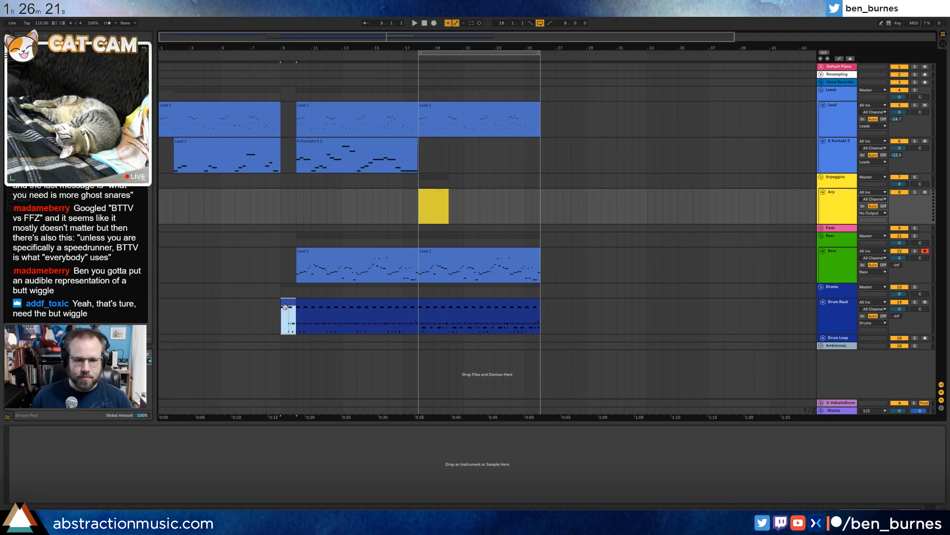
{"action": "left_click", "coordinate": [543, 312]}
{"action": "key", "text": "ctrl+v"}
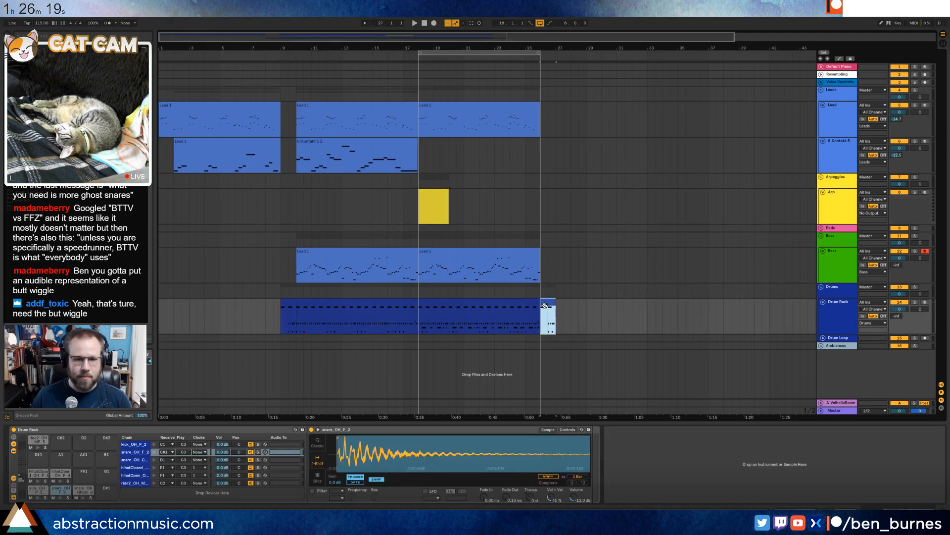
Add kick_OH_P_2 hits on beats 1 and 1.2 of the copied drum clip.
{"action": "key", "text": "shift+Tab"}
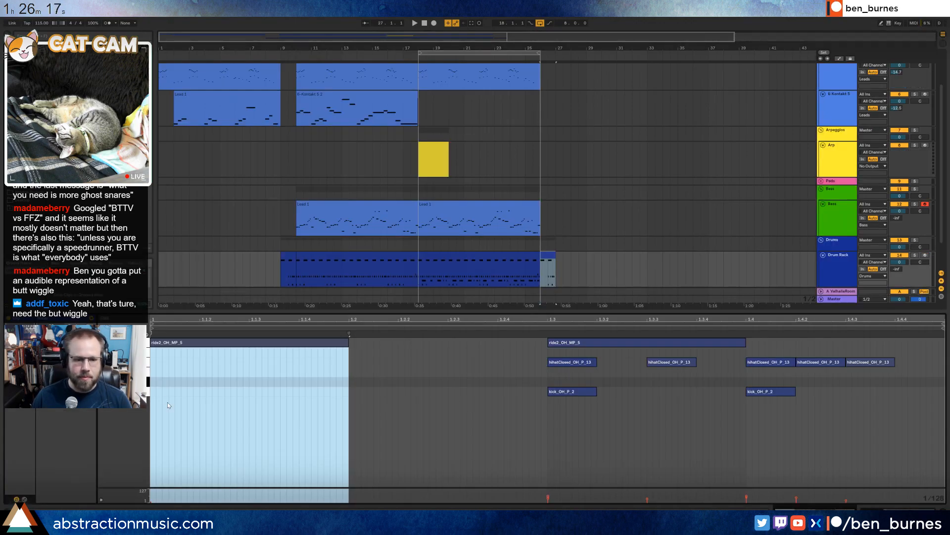
{"action": "mouse_move", "coordinate": [152, 391]}
{"action": "left_mouse_down"}
{"action": "mouse_move", "coordinate": [232, 391]}
{"action": "mouse_move", "coordinate": [195, 390]}
{"action": "mouse_move", "coordinate": [298, 417]}
{"action": "mouse_move", "coordinate": [346, 412]}
{"action": "left_mouse_up"}
{"action": "key", "text": "ctrl+d"}
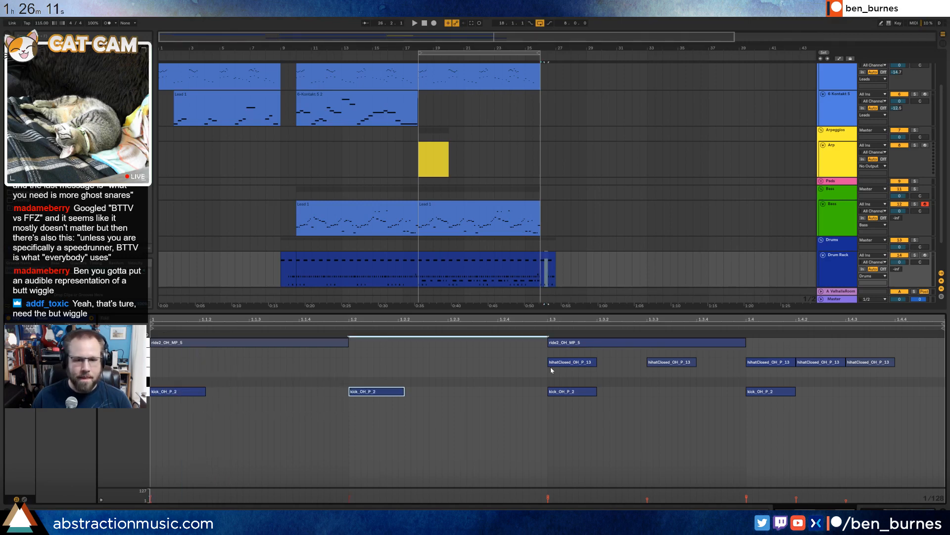
Copy the closed hi-hat hits from beats 1.3 and 1.4 to the start of the clip and return to the device chain.
{"action": "left_click_drag", "start_coordinate": [549, 356], "coordinate": [945, 374]}
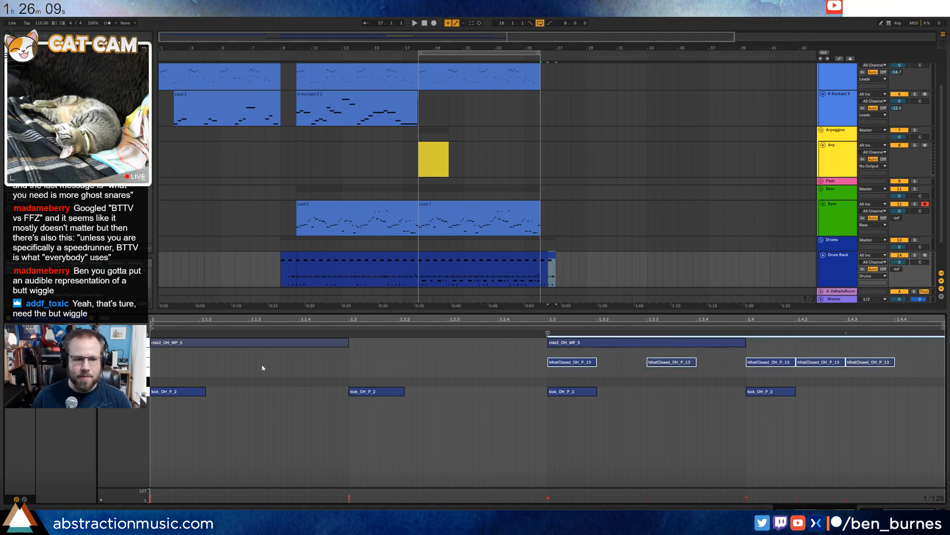
{"action": "key", "text": "ctrl+c"}
{"action": "left_click", "coordinate": [155, 365]}
{"action": "key", "text": "ctrl+v"}
{"action": "left_click", "coordinate": [286, 379]}
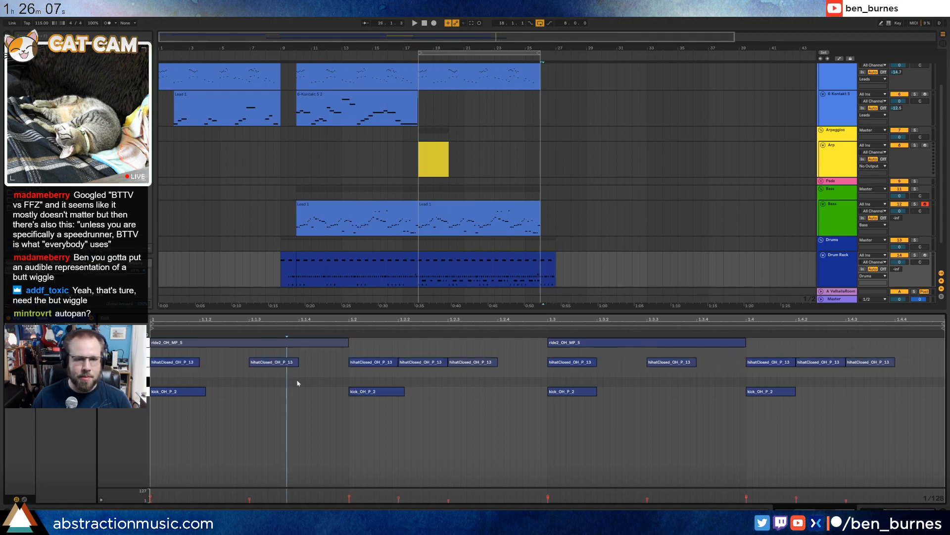
{"action": "key", "text": "shift+Tab"}
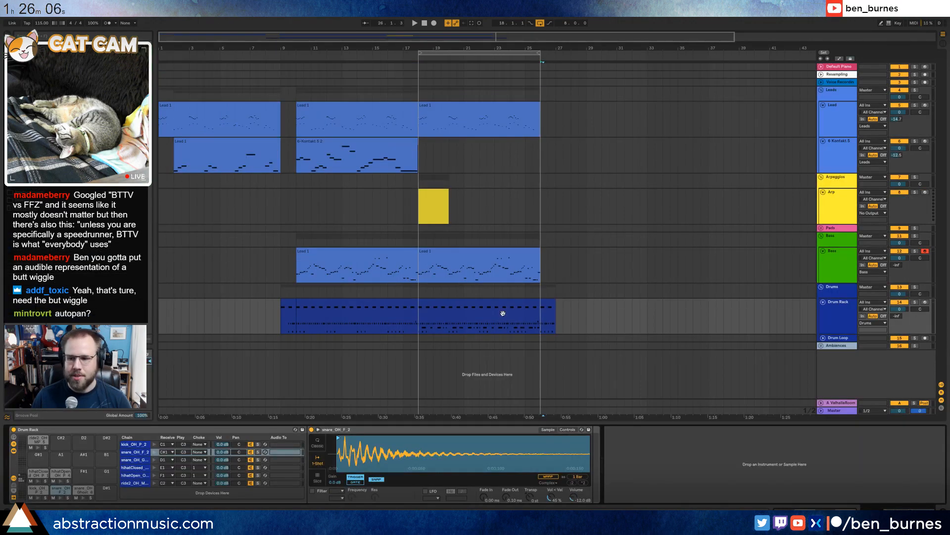
Add a locator at bar 26 and name it BUTT WIGGLIN.
{"action": "left_click", "coordinate": [432, 195]}
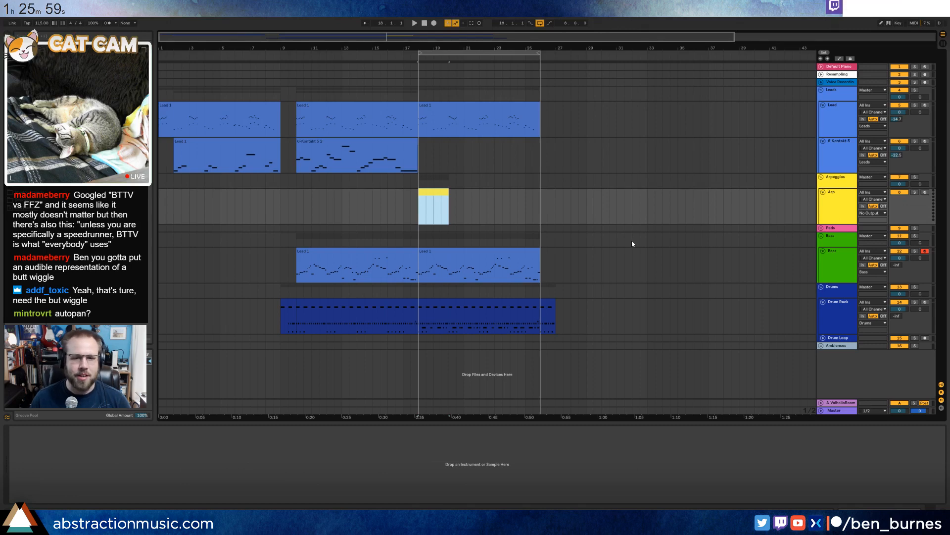
{"action": "left_click", "coordinate": [548, 201]}
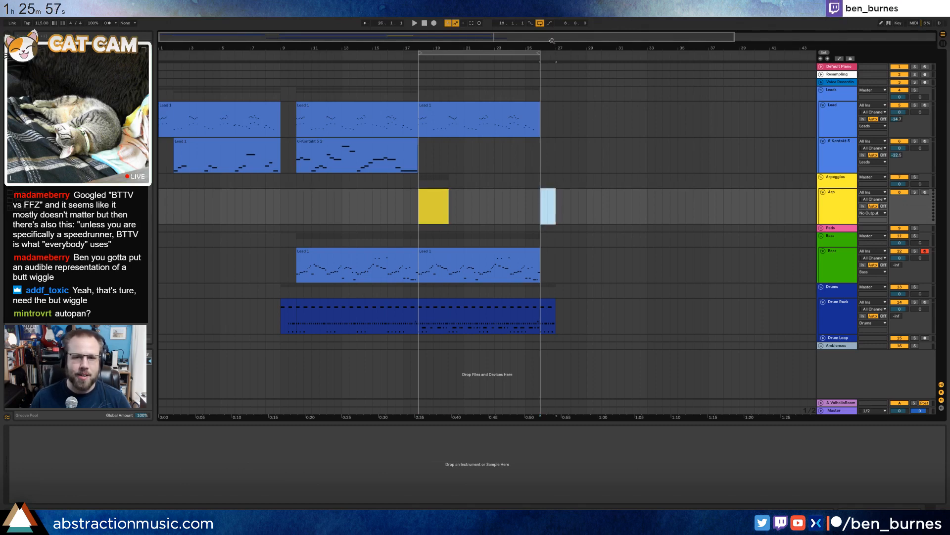
{"action": "right_click", "coordinate": [541, 57]}
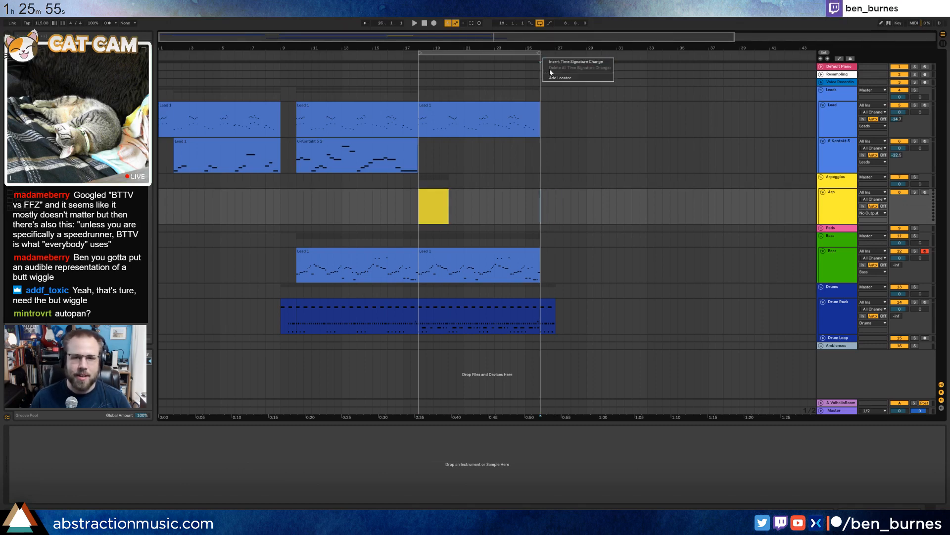
{"action": "left_click", "coordinate": [555, 79]}
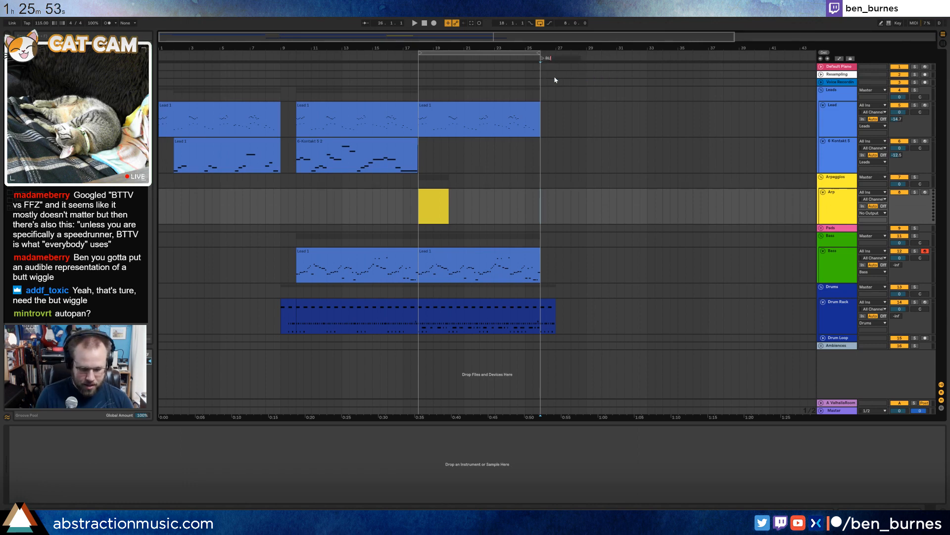
{"action": "type", "text": "BUTT WIGGLIN"}
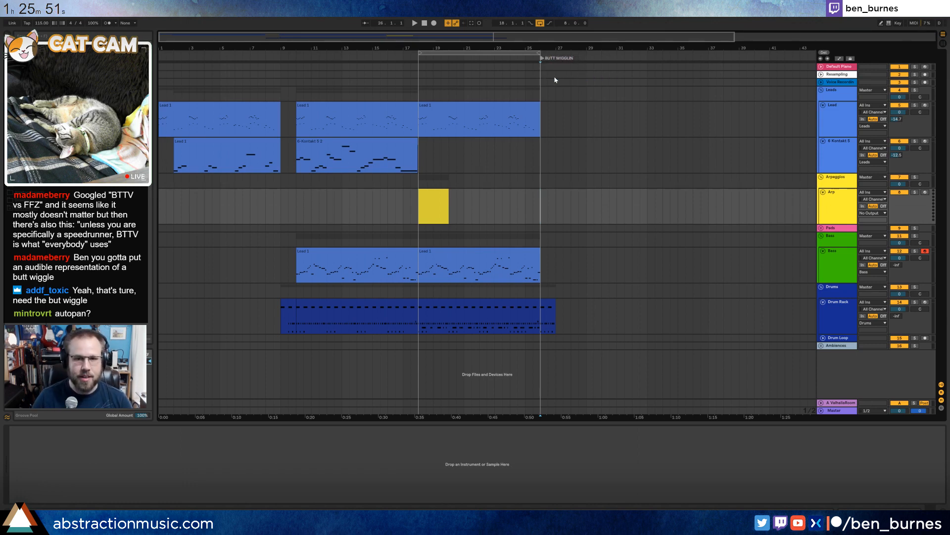
Load Operator on the Arp track and set the track volume to -18 dB.
{"action": "double_click", "coordinate": [429, 193]}
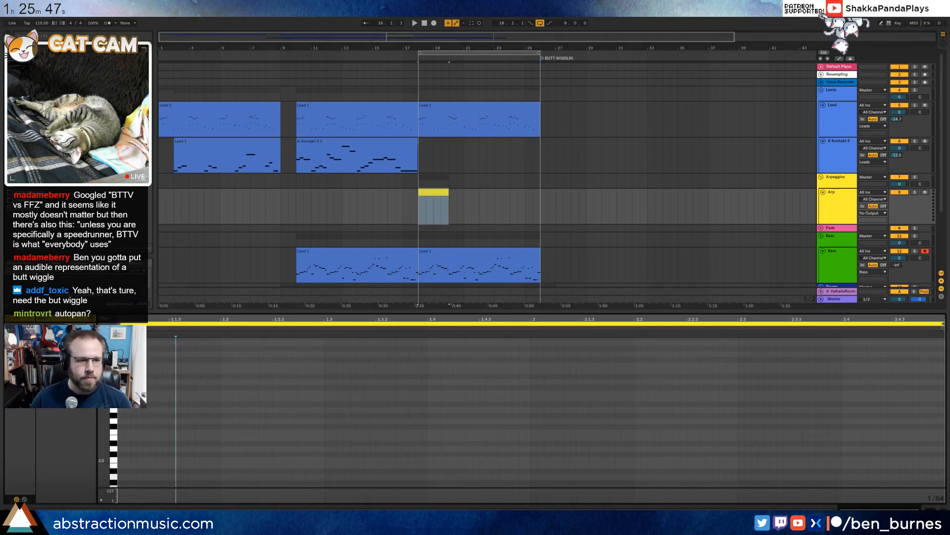
{"action": "key", "text": "shift+Tab"}
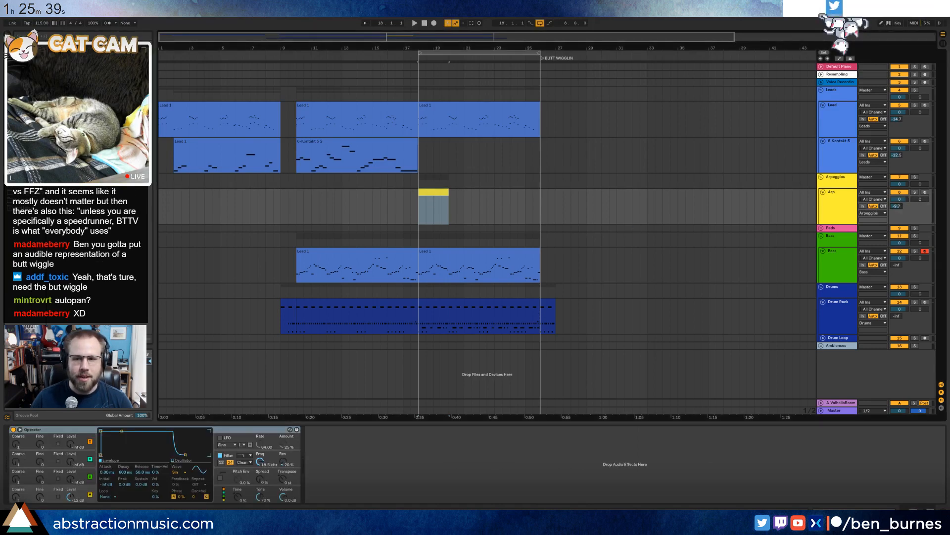
{"action": "left_click_drag", "start_coordinate": [896, 206], "coordinate": [897, 207]}
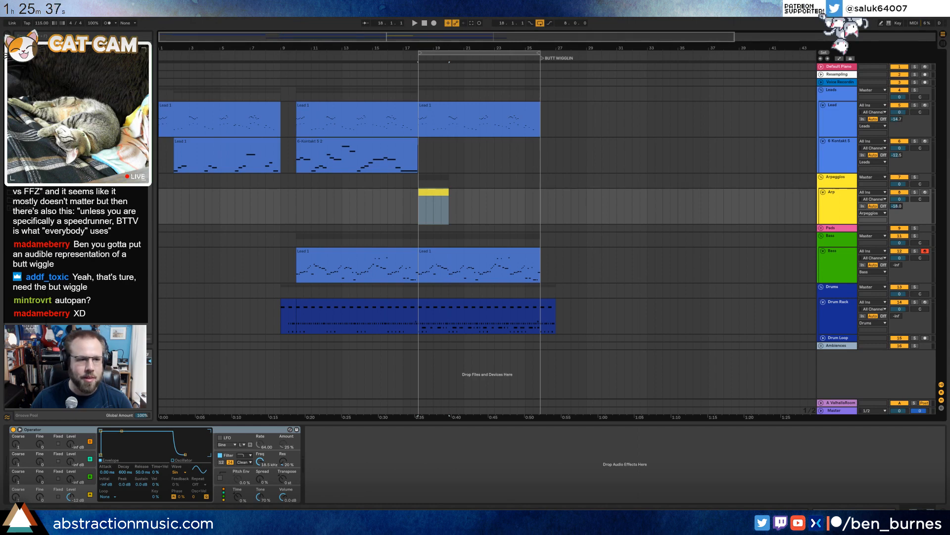
{"action": "left_click", "coordinate": [22, 157]}
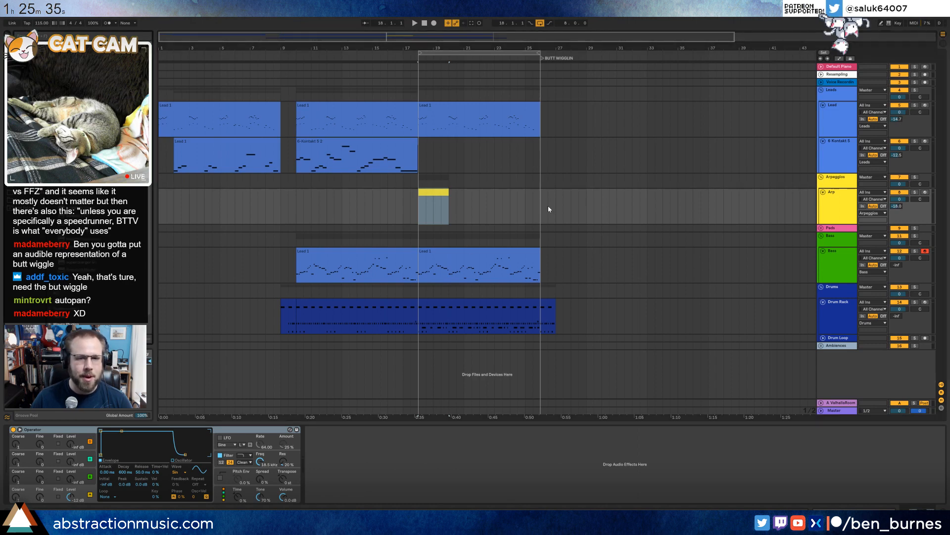
Set Operator's oscillator B level to -17 dB, give oscillator A a square wave and lower the filter frequency.
{"action": "left_click_drag", "start_coordinate": [556, 200], "coordinate": [693, 203]}
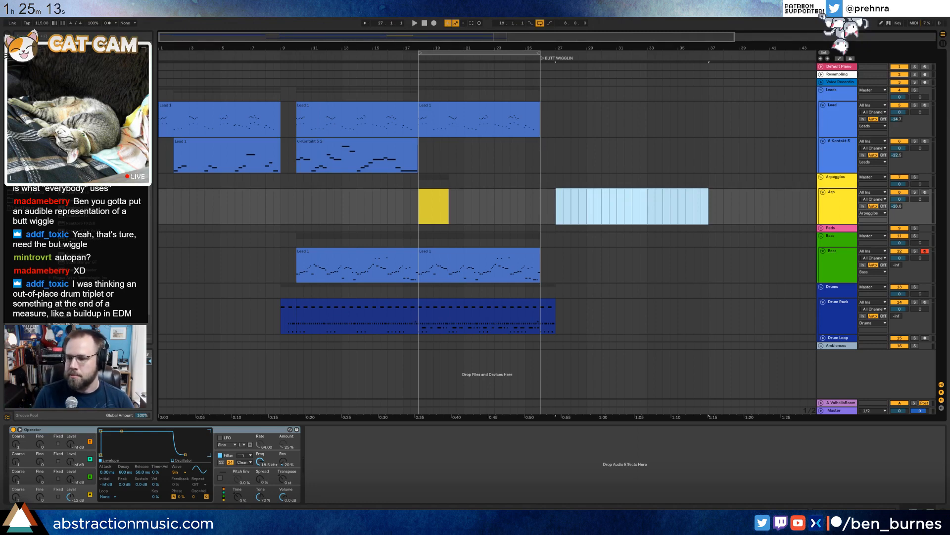
{"action": "left_click", "coordinate": [433, 206]}
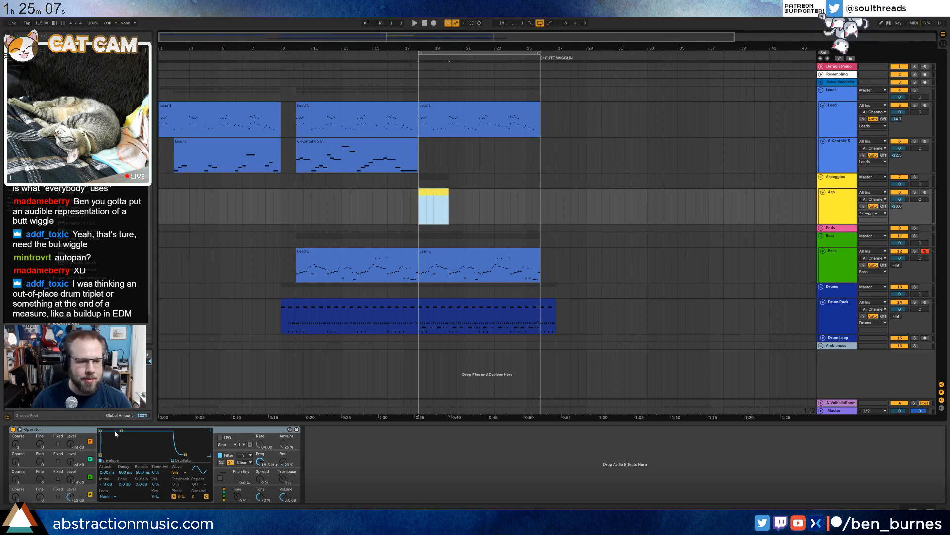
{"action": "left_click_drag", "start_coordinate": [121, 431], "coordinate": [123, 454]}
{"action": "left_click", "coordinate": [41, 483]}
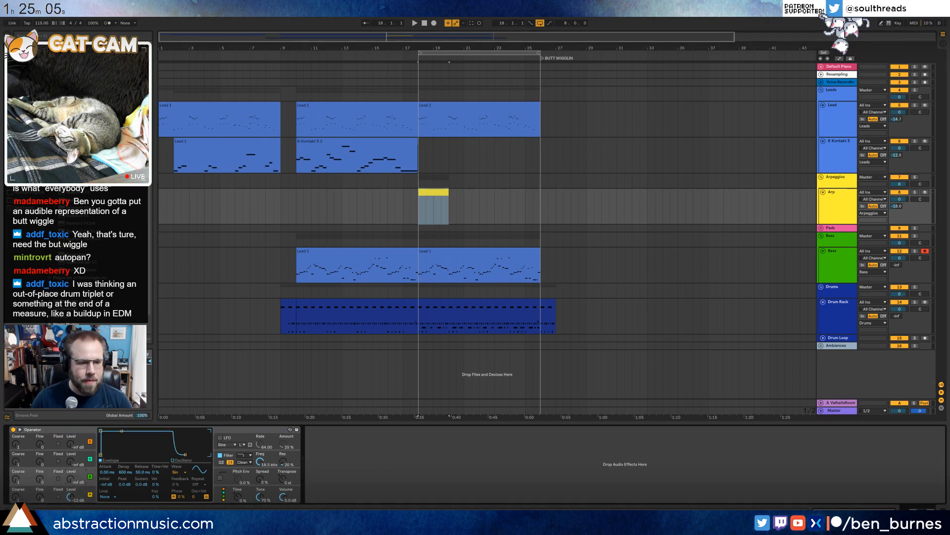
{"action": "left_click", "coordinate": [29, 491]}
{"action": "left_click", "coordinate": [179, 471]}
{"action": "left_click", "coordinate": [184, 432]}
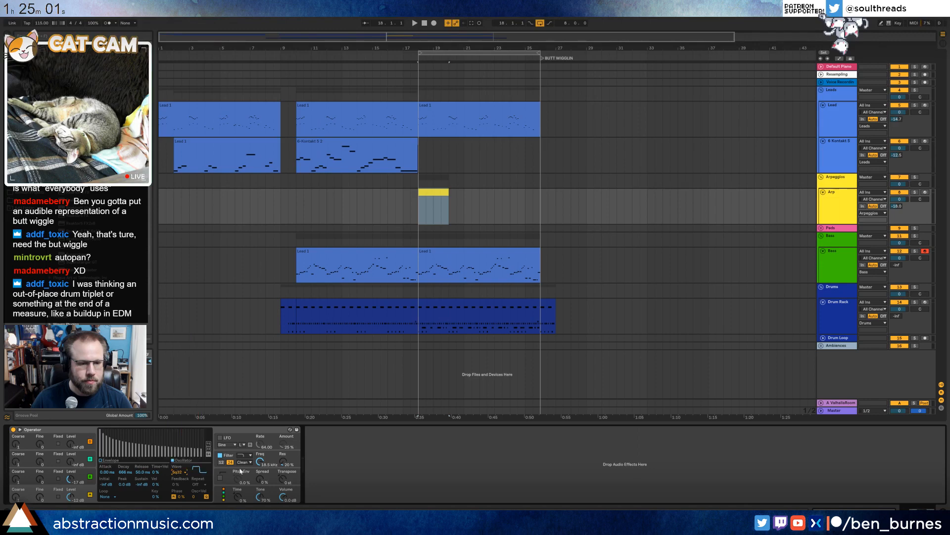
{"action": "left_click_drag", "start_coordinate": [262, 467], "coordinate": [262, 493]}
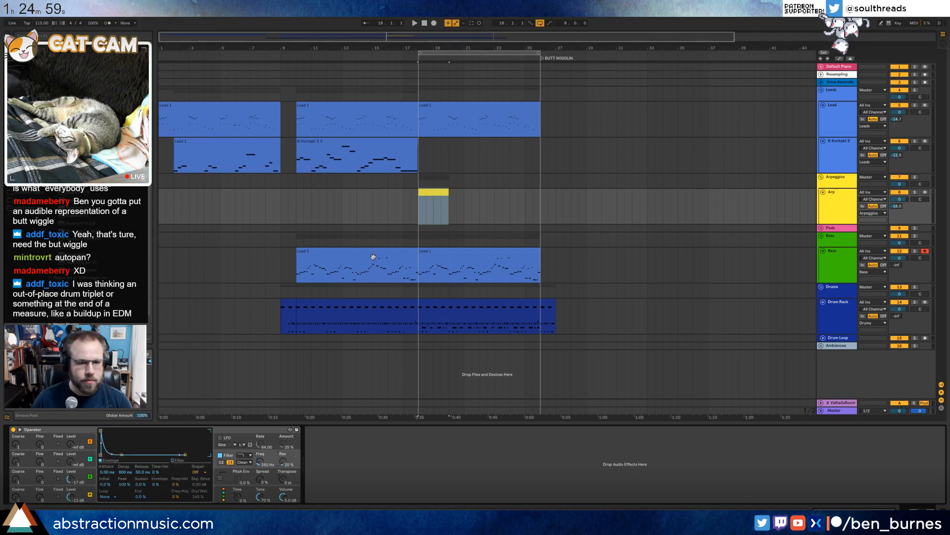
Start the arpeggio in the Arp clip at bar 18 with three rising sixteenth notes on the first beat.
{"action": "double_click", "coordinate": [432, 192]}
{"action": "left_click_drag", "start_coordinate": [107, 423], "coordinate": [98, 423]}
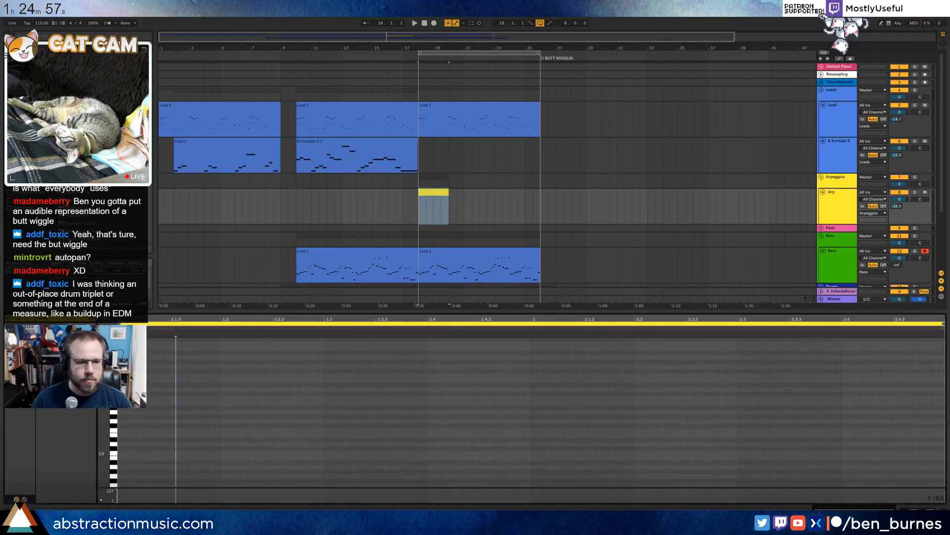
{"action": "double_click", "coordinate": [121, 396]}
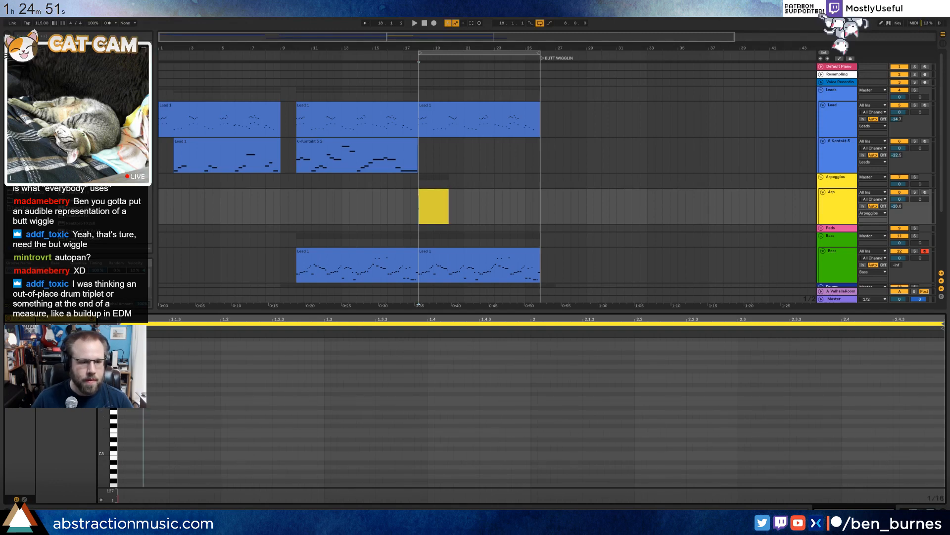
{"action": "double_click", "coordinate": [146, 398]}
{"action": "key", "text": "Up"}
{"action": "key", "text": "Up"}
{"action": "key", "text": "Up"}
{"action": "key", "text": "Up"}
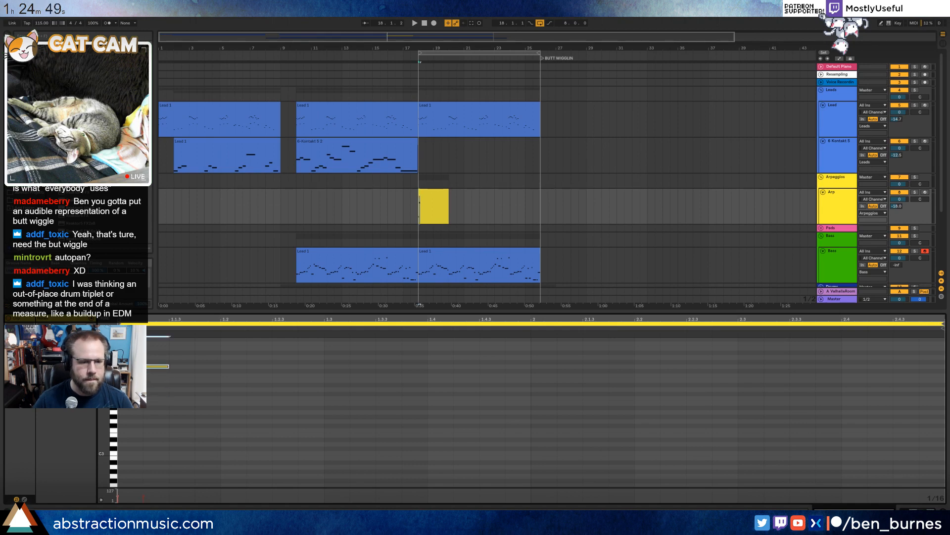
{"action": "key", "text": "ctrl+d"}
{"action": "key", "text": "Up"}
{"action": "key", "text": "Up"}
{"action": "key", "text": "Up"}
Solo the Arp track, play the arpeggio and set Operator's filter frequency to 471 Hz.
{"action": "key", "text": "space"}
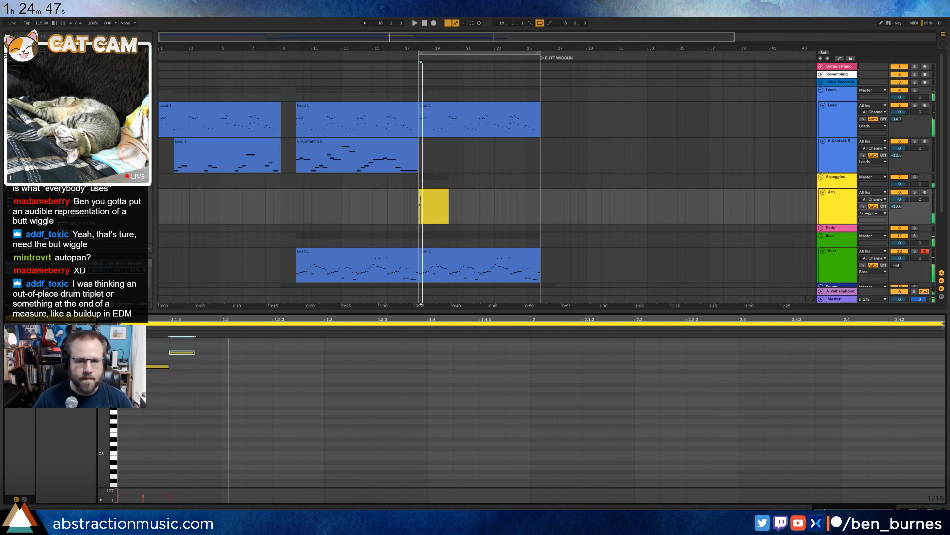
{"action": "key", "text": "space"}
{"action": "left_click", "coordinate": [915, 192]}
{"action": "key", "text": "space"}
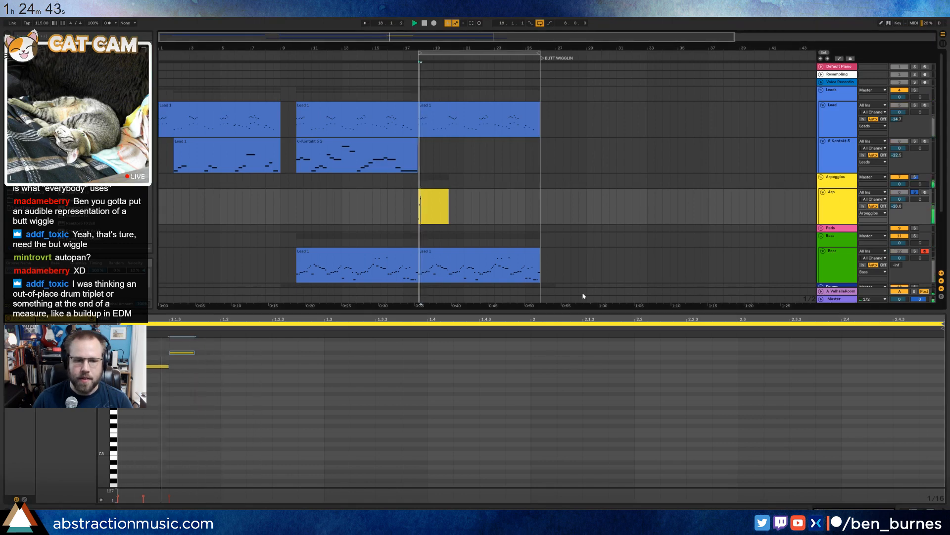
{"action": "key", "text": "shift+Tab"}
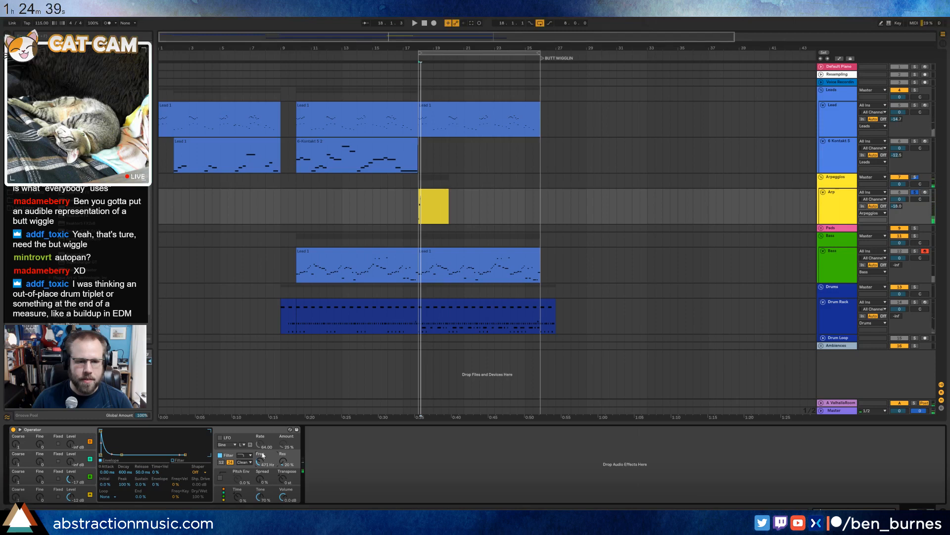
Lower the second and third arpeggio notes by four semitones, then raise the third by one semitone.
{"action": "double_click", "coordinate": [434, 211]}
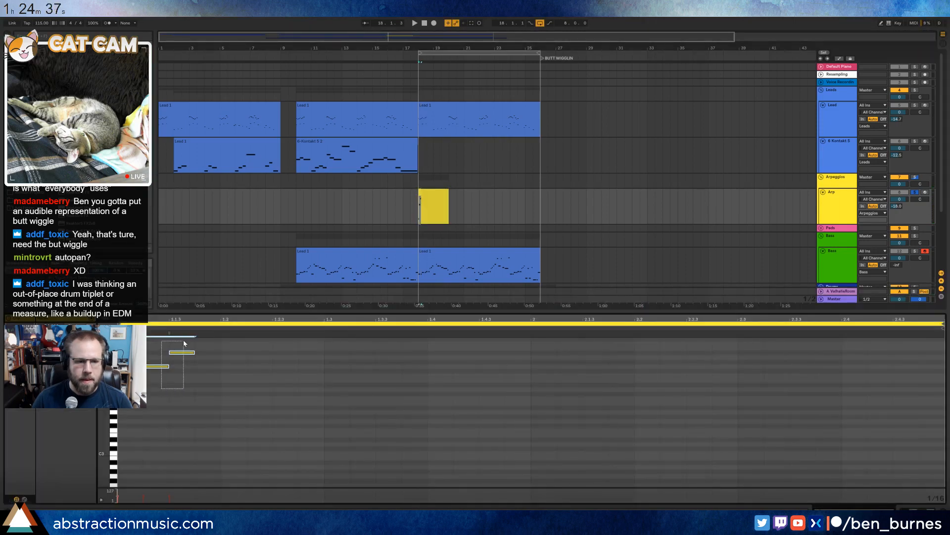
{"action": "key", "text": "Down"}
{"action": "key", "text": "Down"}
{"action": "key", "text": "Down"}
{"action": "key", "text": "Down"}
{"action": "left_click", "coordinate": [185, 371]}
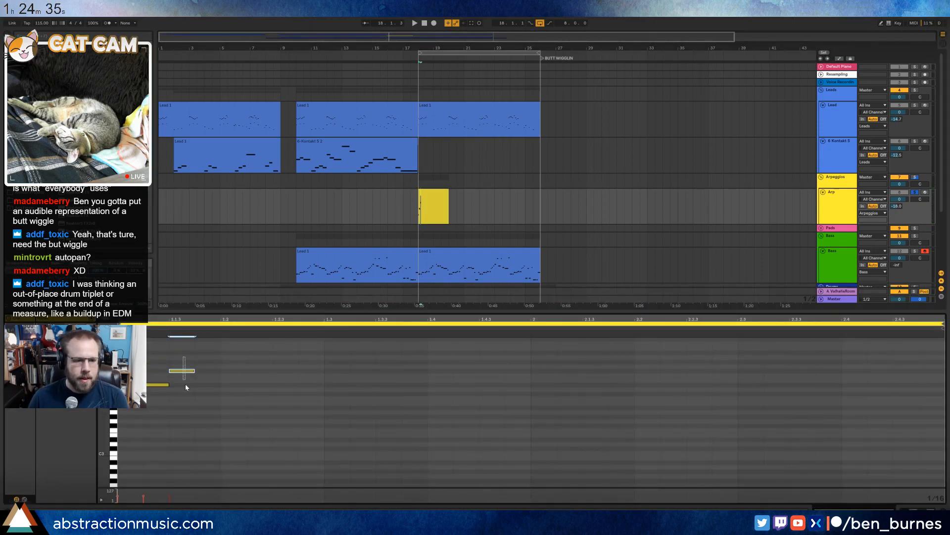
{"action": "key", "text": "Up"}
Add three rising sixteenth notes from beat 1.2 and two falling ones from beat 1.3 in the Arp clip.
{"action": "double_click", "coordinate": [224, 385]}
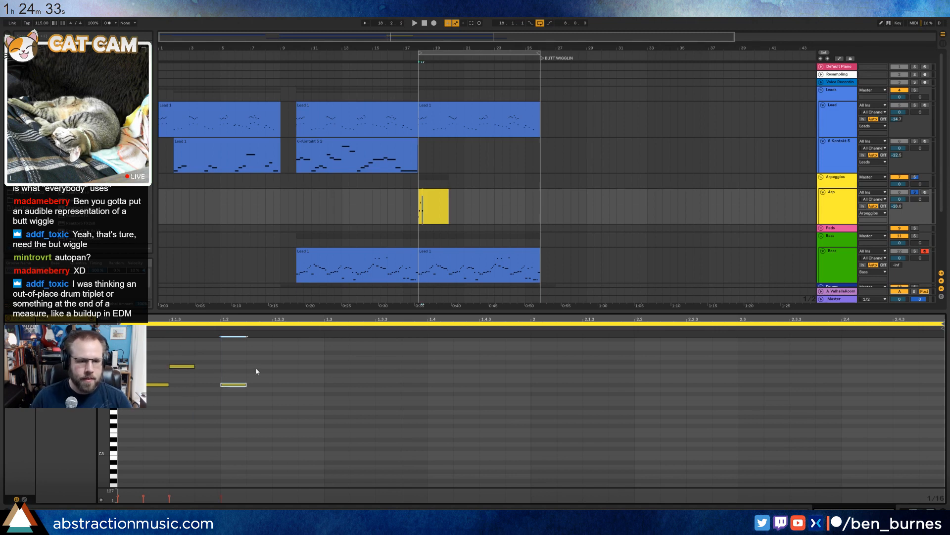
{"action": "left_click", "coordinate": [251, 370]}
{"action": "double_click", "coordinate": [252, 367]}
{"action": "double_click", "coordinate": [278, 352]}
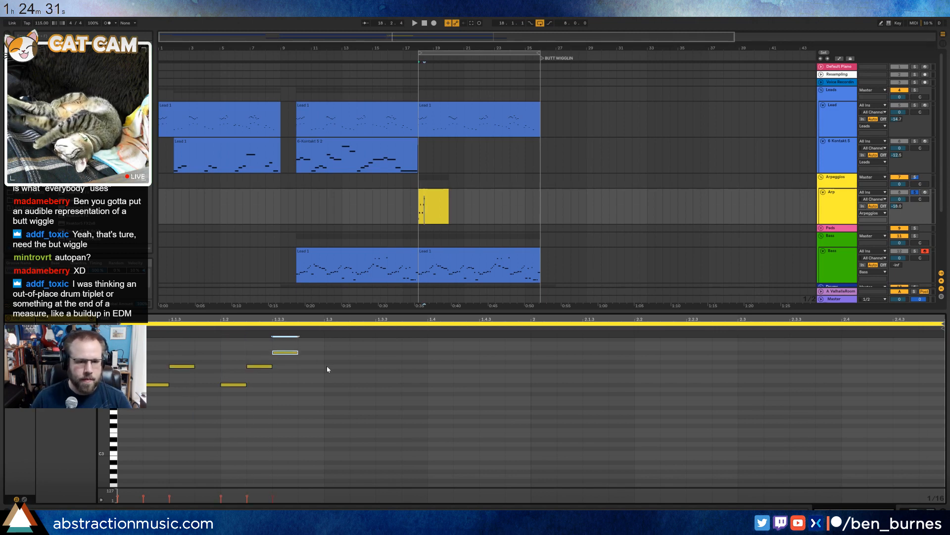
{"action": "double_click", "coordinate": [328, 366]}
{"action": "double_click", "coordinate": [354, 385]}
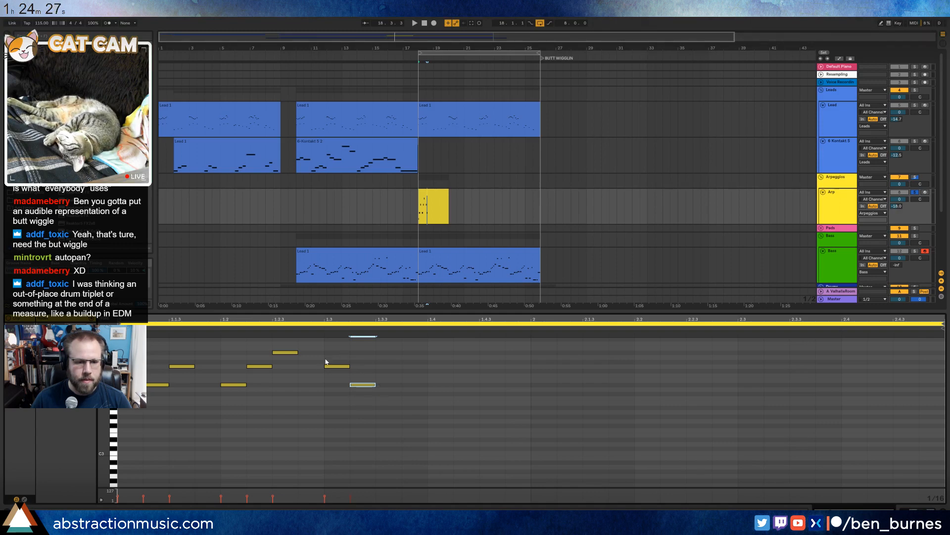
Raise the two notes at beat 1.3 by five and four semitones and complete the first bar with falling sixteenths through beat 1.4.
{"action": "scroll", "coordinate": [310, 380], "scroll_direction": "up", "scroll_amount": 2}
{"action": "left_click_drag", "start_coordinate": [321, 363], "coordinate": [395, 438]}
{"action": "key", "text": "Up"}
{"action": "key", "text": "Up"}
{"action": "key", "text": "Up"}
{"action": "key", "text": "Up"}
{"action": "key", "text": "Up"}
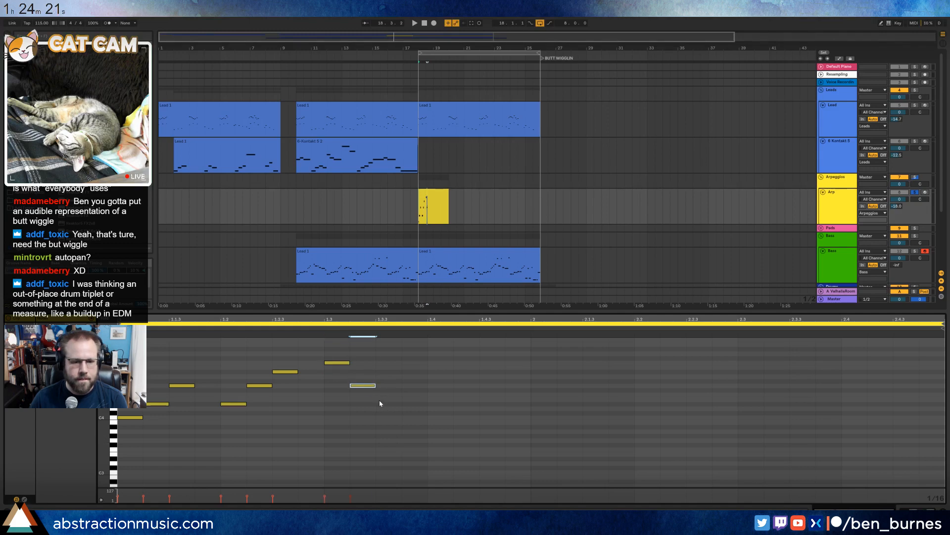
{"action": "left_click", "coordinate": [379, 403]}
{"action": "left_click", "coordinate": [431, 385]}
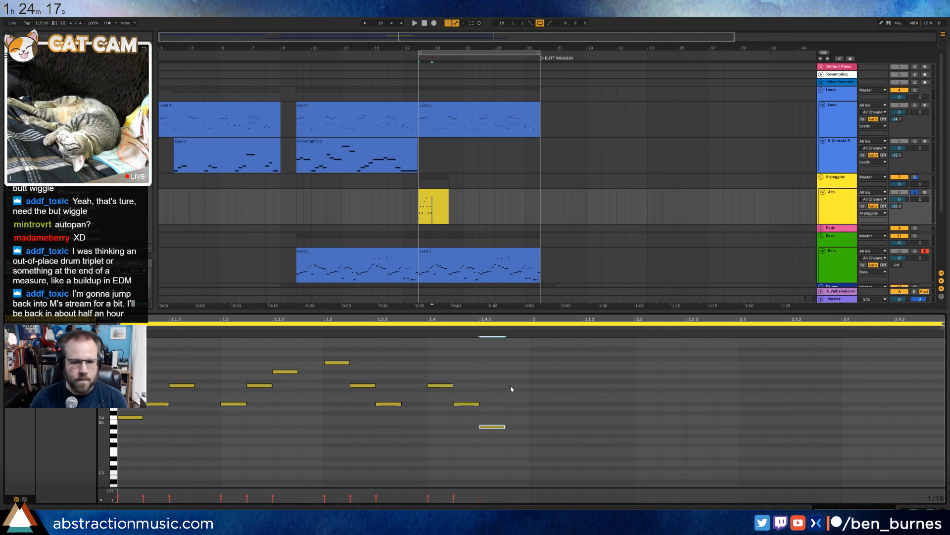
Shorten the decays of Operator's filter envelope and oscillator B envelope to 149 ms while playing the arpeggio.
{"action": "key", "text": "shift+Tab"}
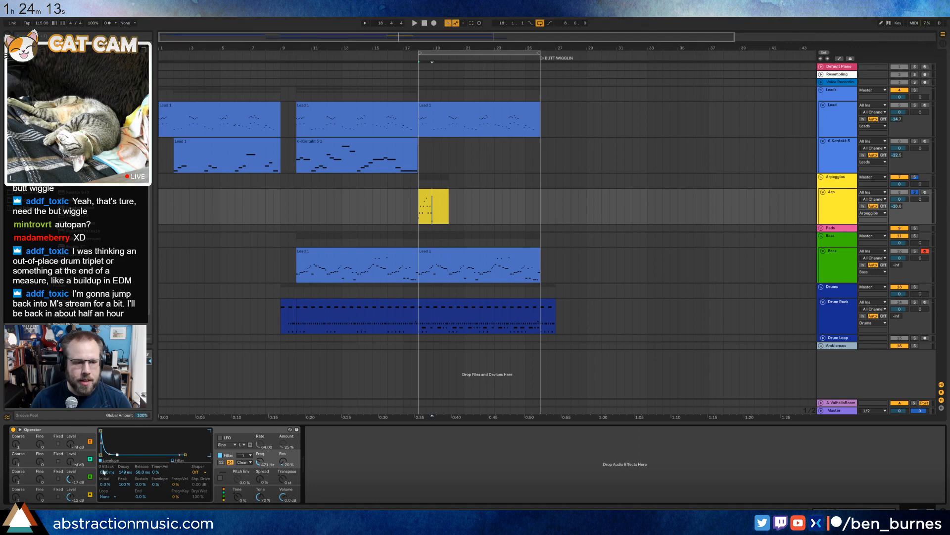
{"action": "left_click", "coordinate": [82, 471]}
{"action": "left_click", "coordinate": [101, 459]}
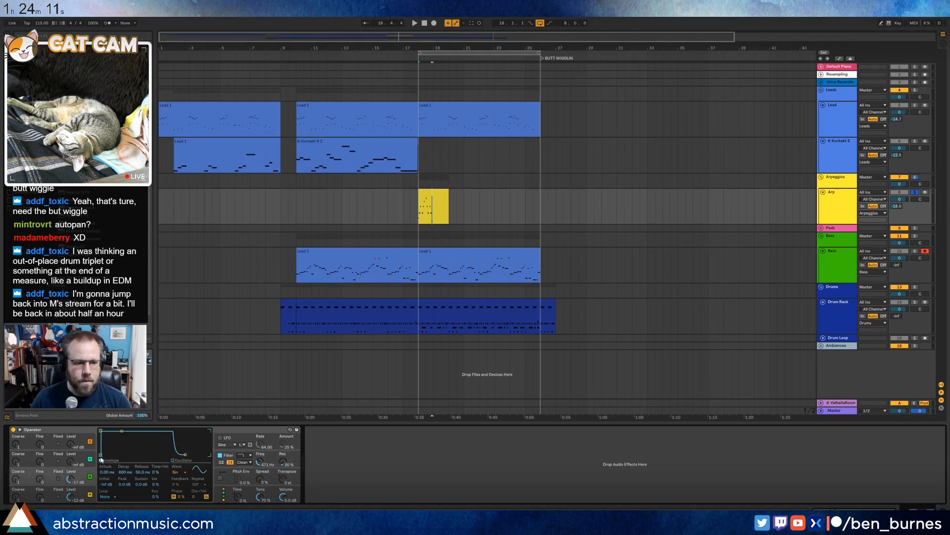
{"action": "key", "text": "space"}
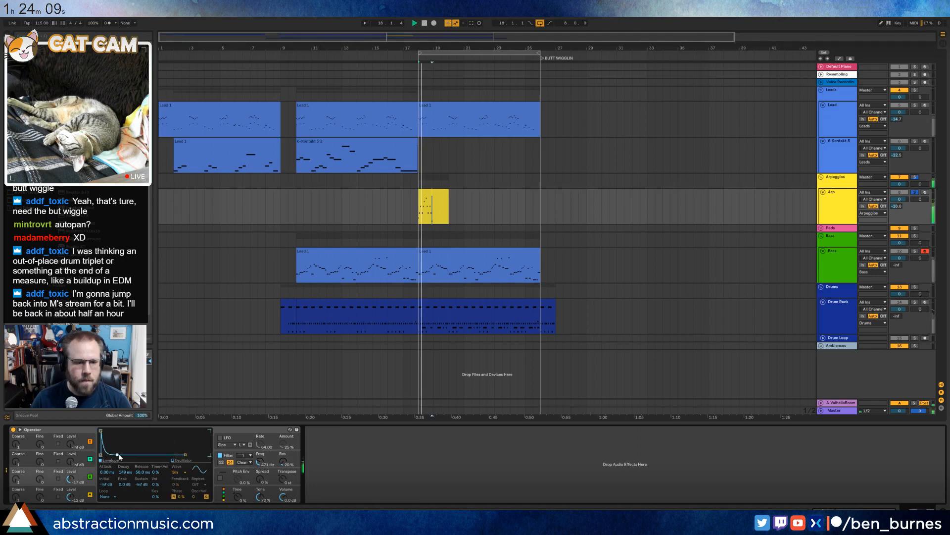
{"action": "key", "text": "space"}
Duplicate all notes of the Arp clip's first bar into its second bar.
{"action": "double_click", "coordinate": [440, 192]}
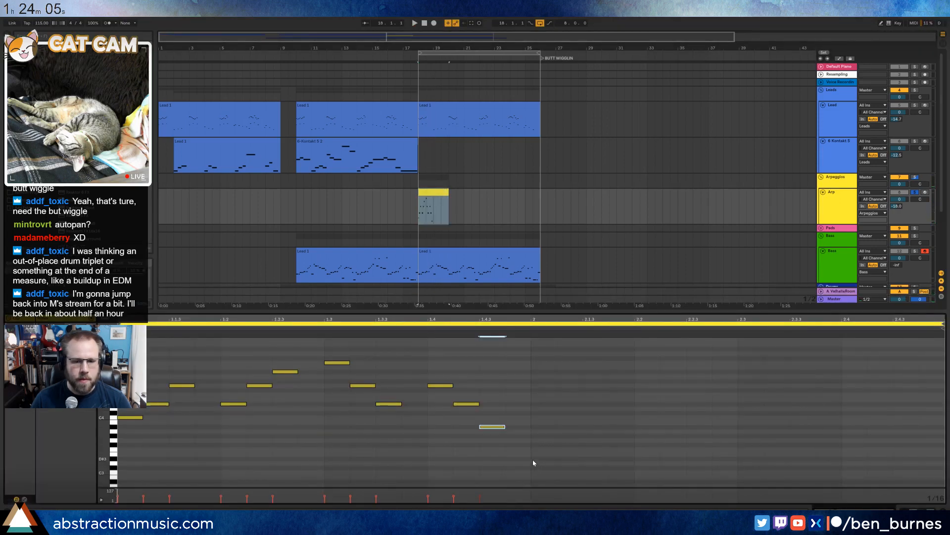
{"action": "key", "text": "ctrl+a"}
{"action": "key", "text": "ctrl+d"}
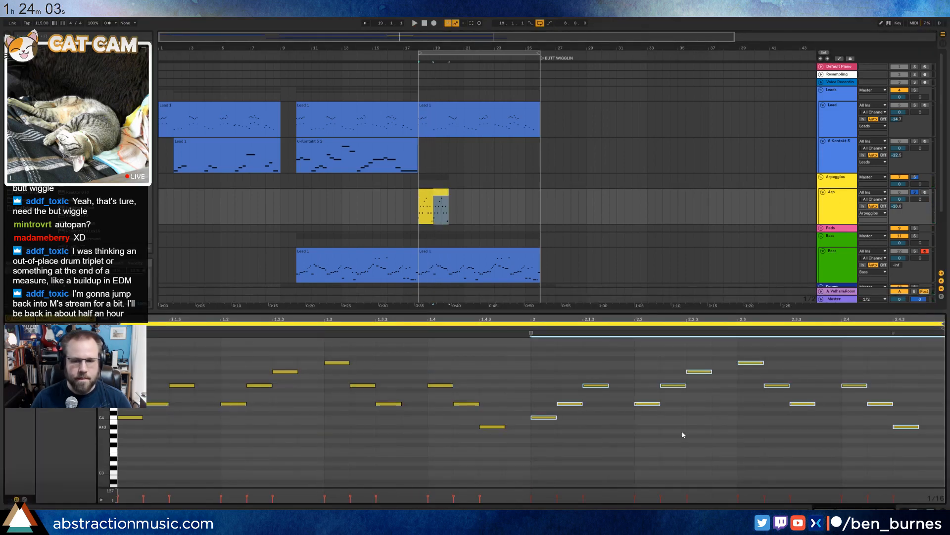
{"action": "scroll", "coordinate": [683, 434], "scroll_direction": "up", "scroll_amount": 2}
Raise the second bar's arpeggio notes from beat 2.2.2 to the end by three to five semitones.
{"action": "left_click_drag", "start_coordinate": [700, 390], "coordinate": [699, 385]}
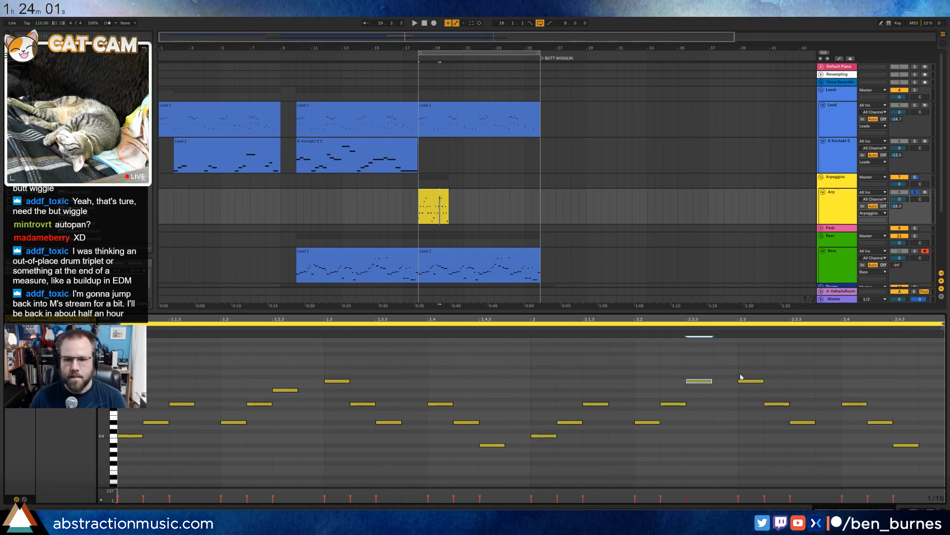
{"action": "key", "text": "Up"}
{"action": "key", "text": "Up"}
{"action": "left_click", "coordinate": [701, 376]}
{"action": "key", "text": "Up"}
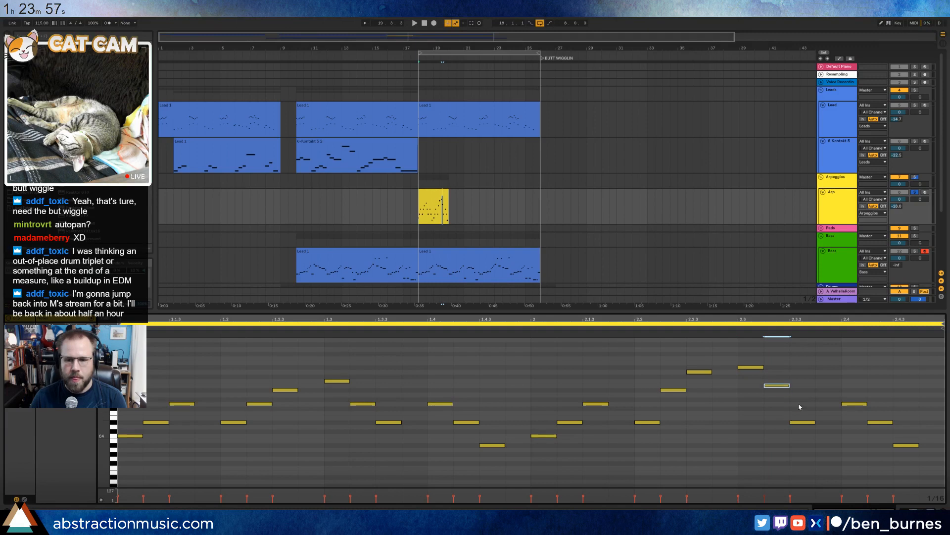
{"action": "key", "text": "Up"}
{"action": "key", "text": "Up"}
{"action": "key", "text": "Up"}
{"action": "left_click", "coordinate": [854, 404]}
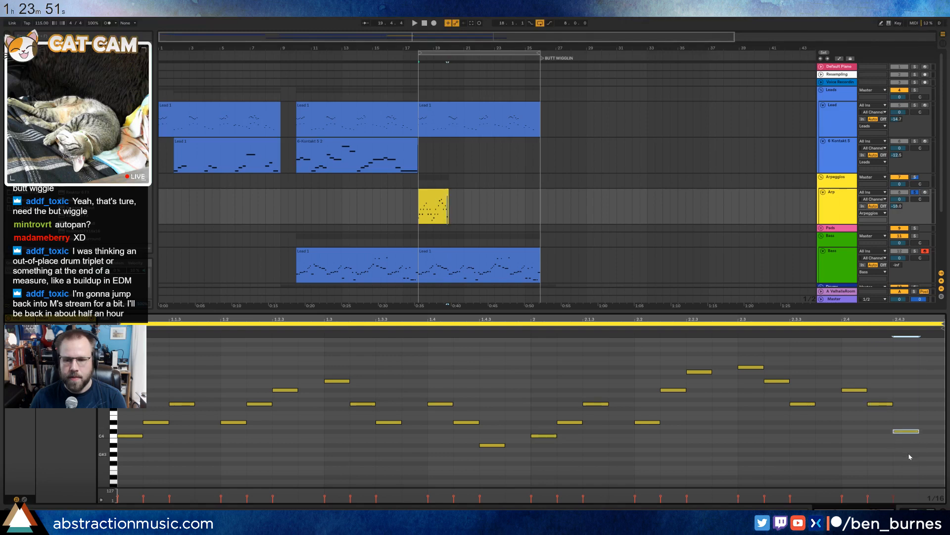
Extend the two-bar Arp clip so its pattern repeats up to bar 26, and play the section.
{"action": "left_click", "coordinate": [497, 206]}
{"action": "left_click_drag", "start_coordinate": [448, 194], "coordinate": [530, 202]}
{"action": "key", "text": "space"}
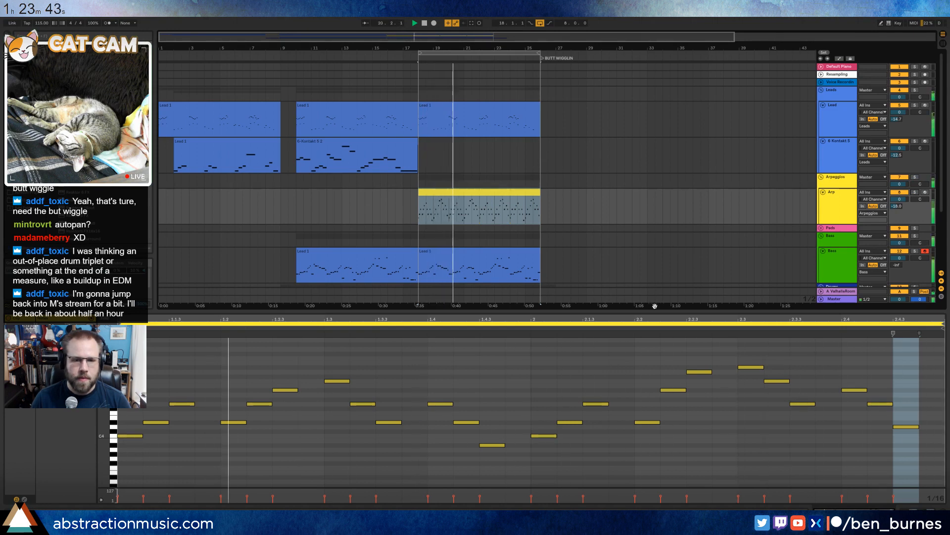
Adjust Operator's filter cutoff and resonance, shorten the filter envelope decay to 102 ms, and raise the spread to 49%.
{"action": "key", "text": "shift+Tab"}
{"action": "left_click_drag", "start_coordinate": [259, 462], "coordinate": [259, 457]}
{"action": "left_click_drag", "start_coordinate": [118, 454], "coordinate": [116, 454]}
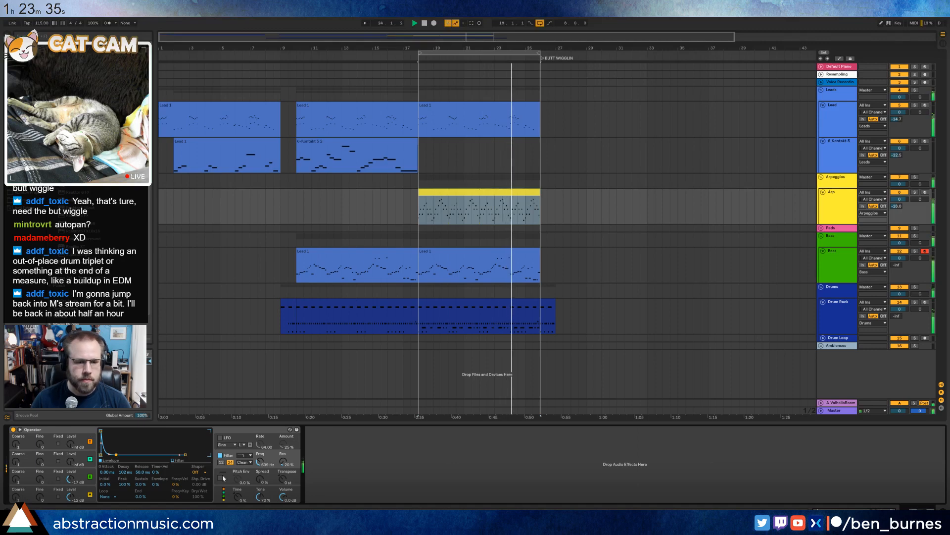
{"action": "left_click_drag", "start_coordinate": [283, 462], "coordinate": [283, 455]}
{"action": "mouse_move", "coordinate": [259, 478]}
{"action": "left_mouse_down"}
{"action": "mouse_move", "coordinate": [258, 464]}
{"action": "mouse_move", "coordinate": [283, 463]}
{"action": "mouse_move", "coordinate": [259, 466]}
{"action": "left_mouse_up"}
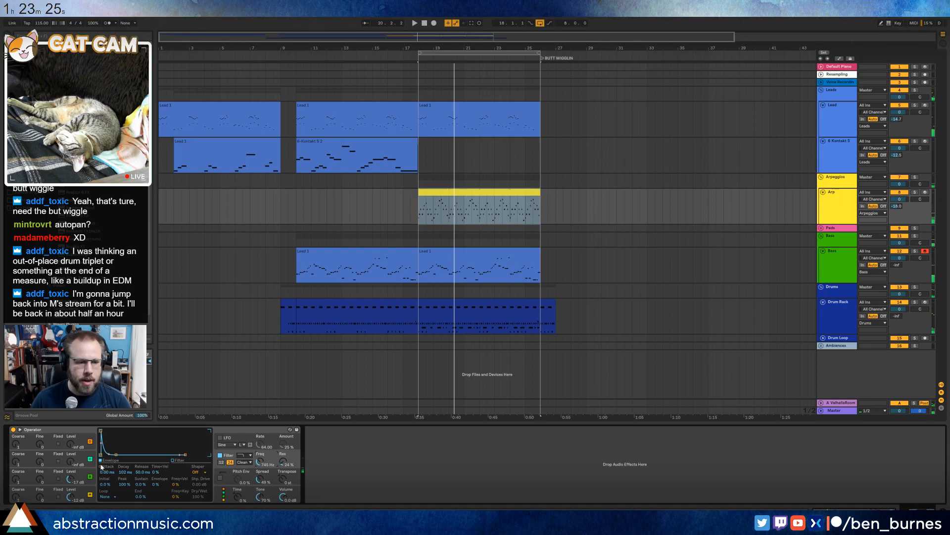
Change the waveform of Operator's oscillator B from sine to the SwD saw and play the loop.
{"action": "left_click", "coordinate": [48, 492]}
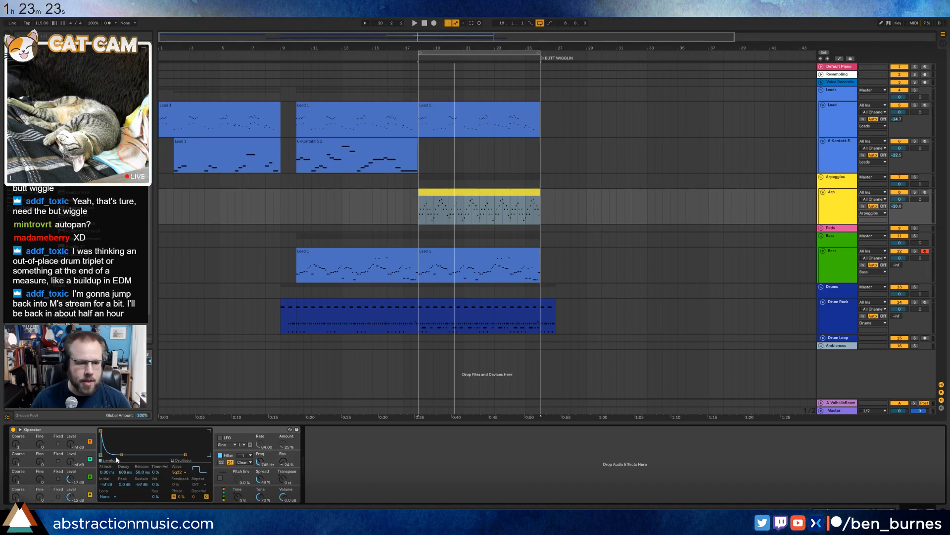
{"action": "left_click", "coordinate": [54, 473]}
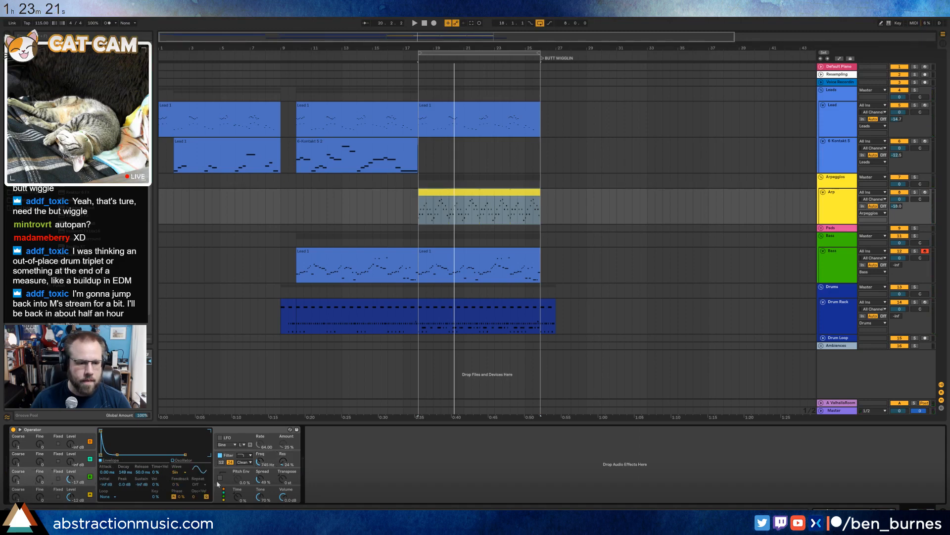
{"action": "left_click", "coordinate": [179, 473]}
{"action": "left_click", "coordinate": [189, 392]}
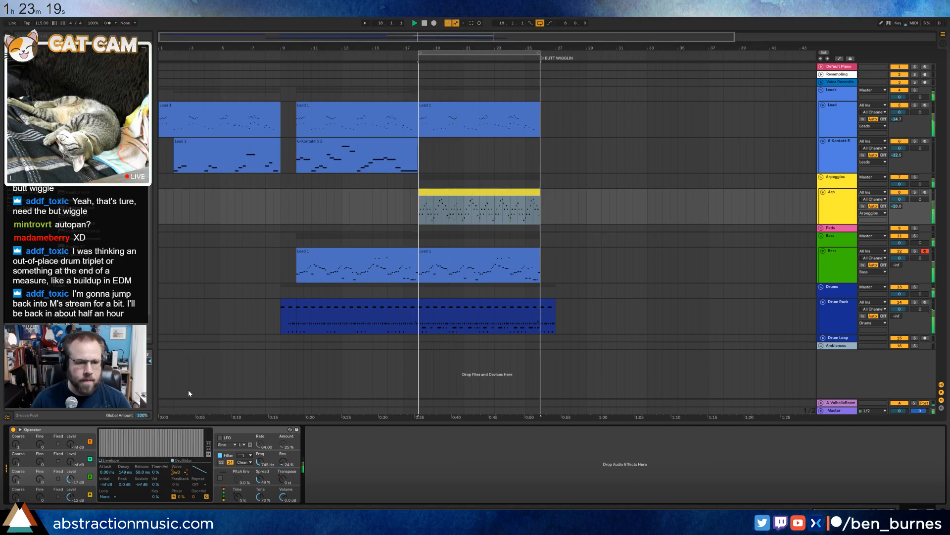
{"action": "key", "text": "space"}
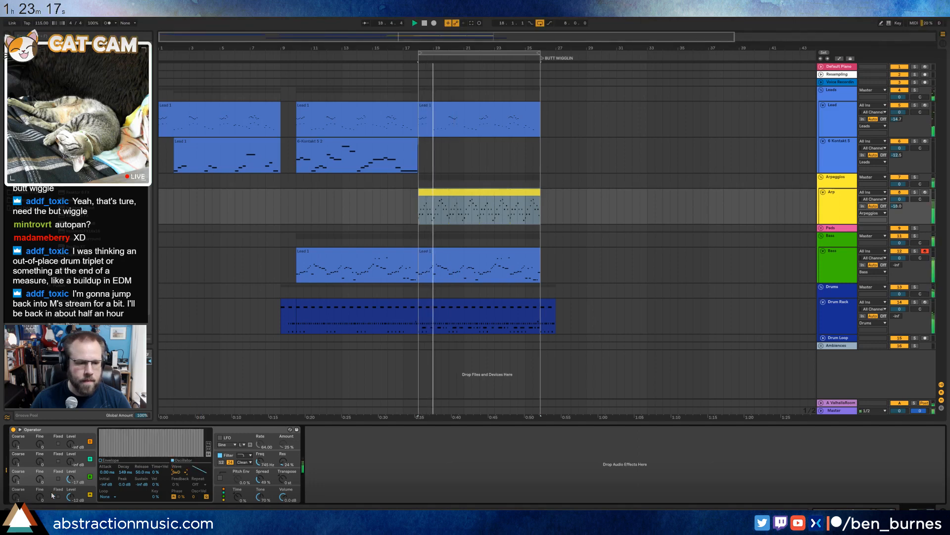
Shorten the envelope decay of Operator's oscillator A to 404 ms during playback.
{"action": "left_click", "coordinate": [84, 490]}
{"action": "left_click", "coordinate": [103, 461]}
{"action": "left_click_drag", "start_coordinate": [116, 454], "coordinate": [121, 454]}
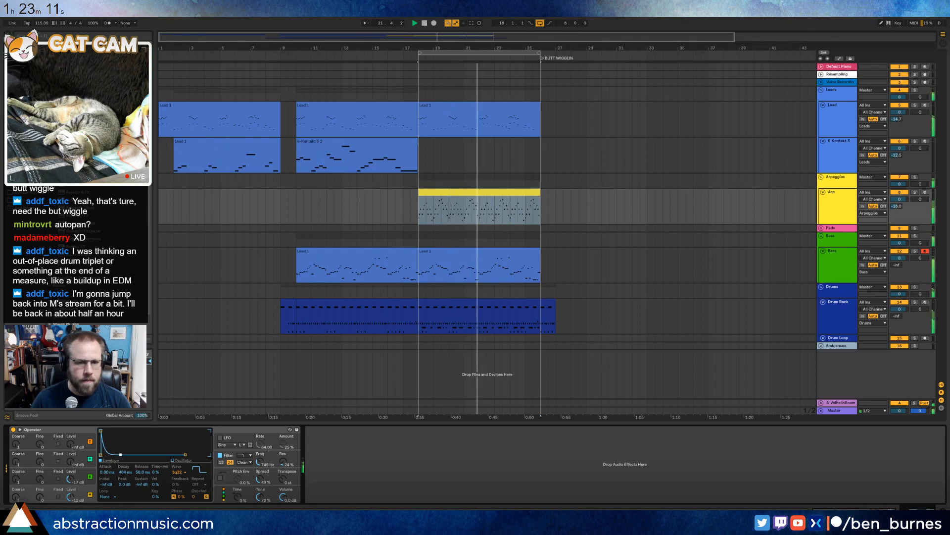
{"action": "key", "text": "space"}
Separate bars 20 to 22 of the Arp clip and rework its last three notes into a climb ending 17 semitones higher.
{"action": "left_click_drag", "start_coordinate": [484, 211], "coordinate": [457, 210]}
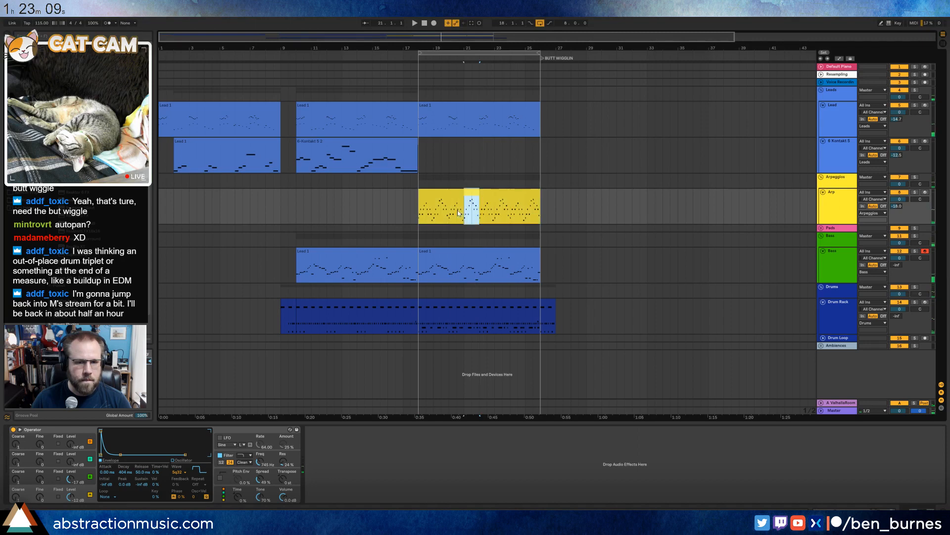
{"action": "double_click", "coordinate": [457, 198]}
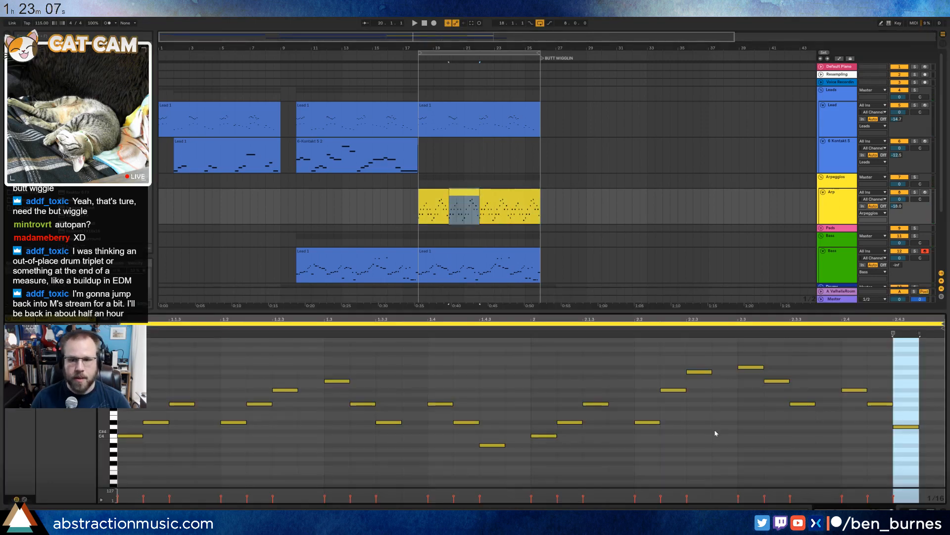
{"action": "left_click", "coordinate": [850, 389]}
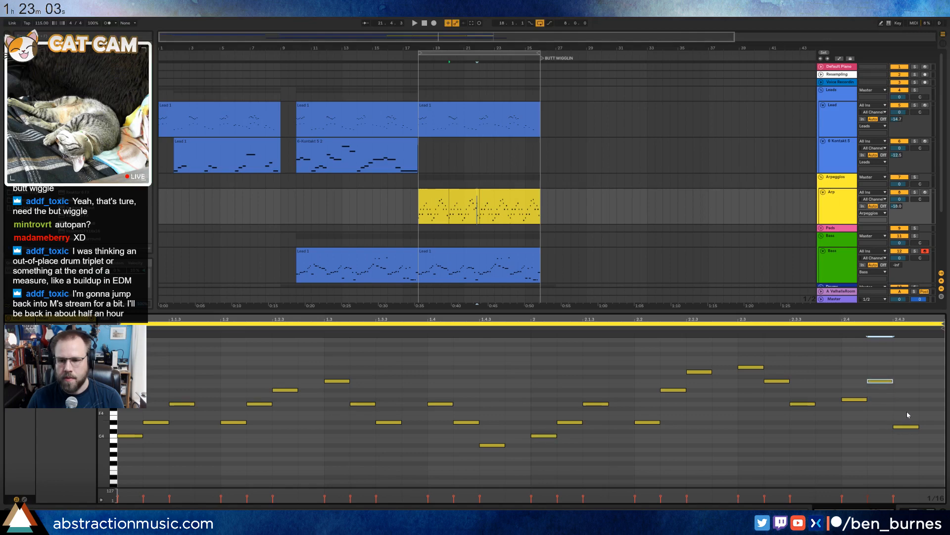
{"action": "left_click", "coordinate": [906, 426]}
{"action": "key", "text": "Up"}
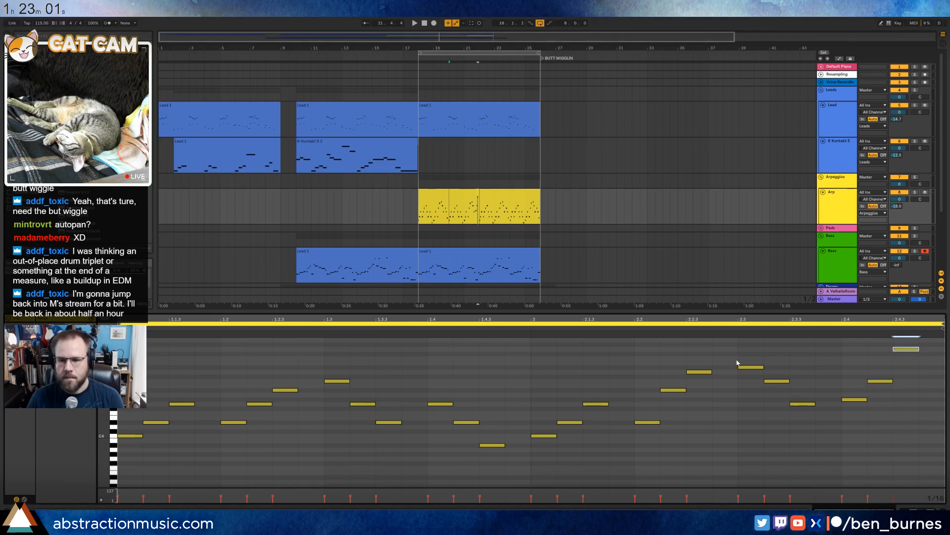
{"action": "left_click", "coordinate": [713, 329]}
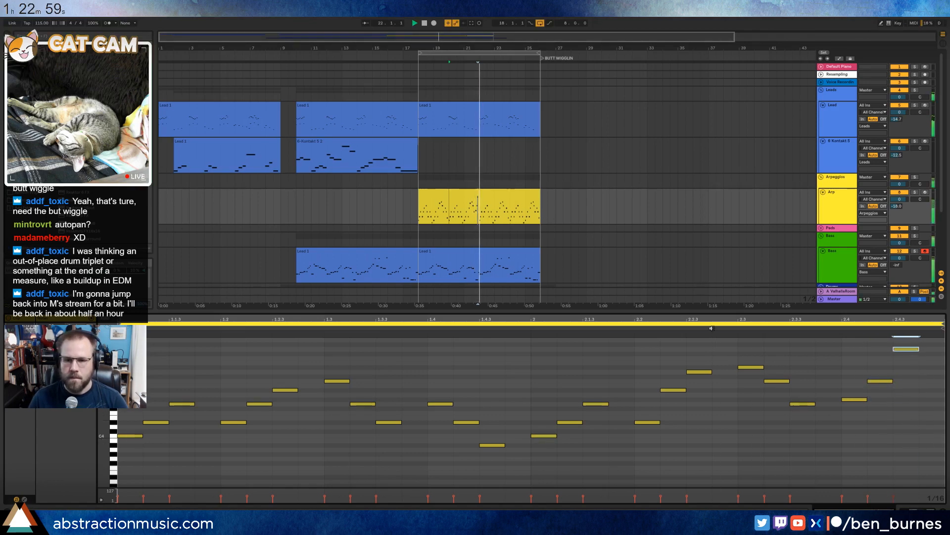
Duplicate the two Arp clips spanning bars 18 to 22 so the copies fill bars 22 to 26.
{"action": "key", "text": "shift+Tab"}
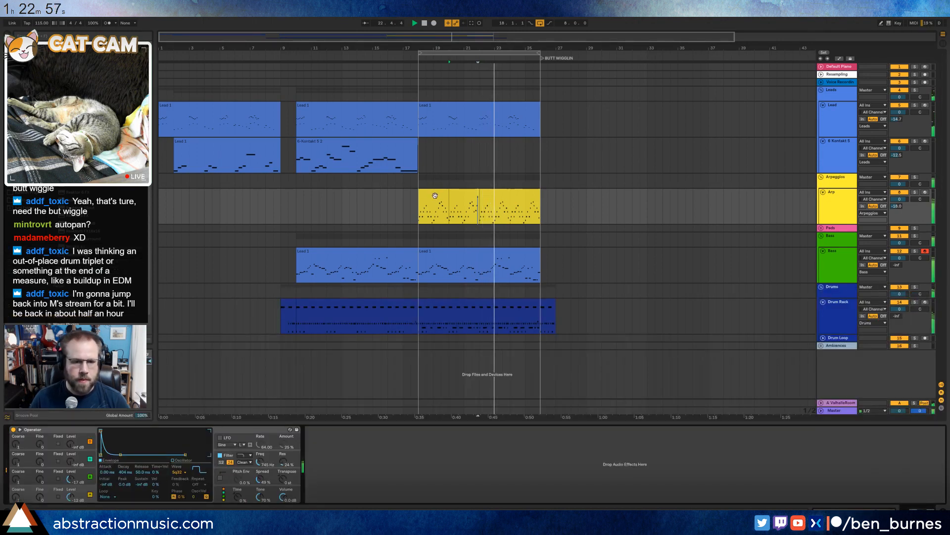
{"action": "left_click", "coordinate": [456, 193]}
{"action": "key", "text": "ctrl+d"}
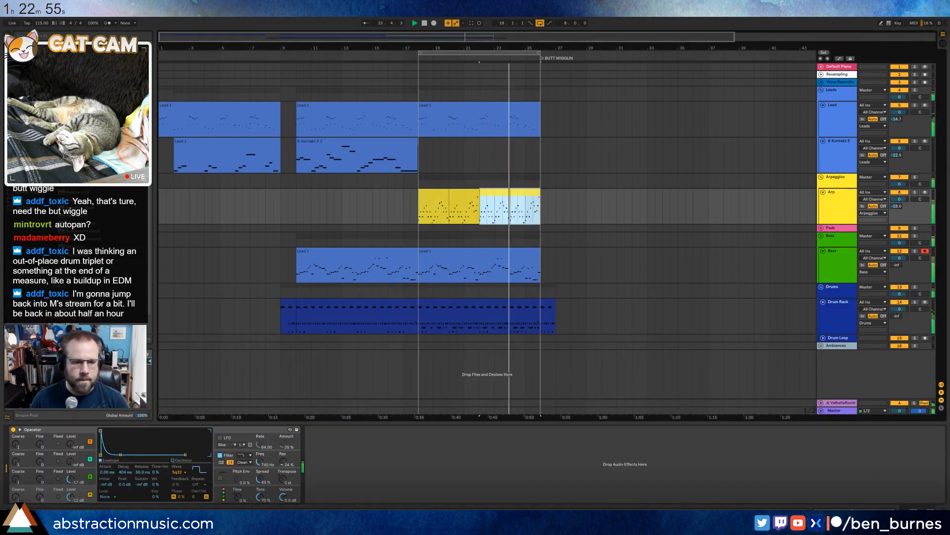
Set Operator's filter envelope decay to 245 ms and resonance to 9.9%, lower the cutoff, and raise the filter envelope amount.
{"action": "left_click_drag", "start_coordinate": [259, 462], "coordinate": [259, 448]}
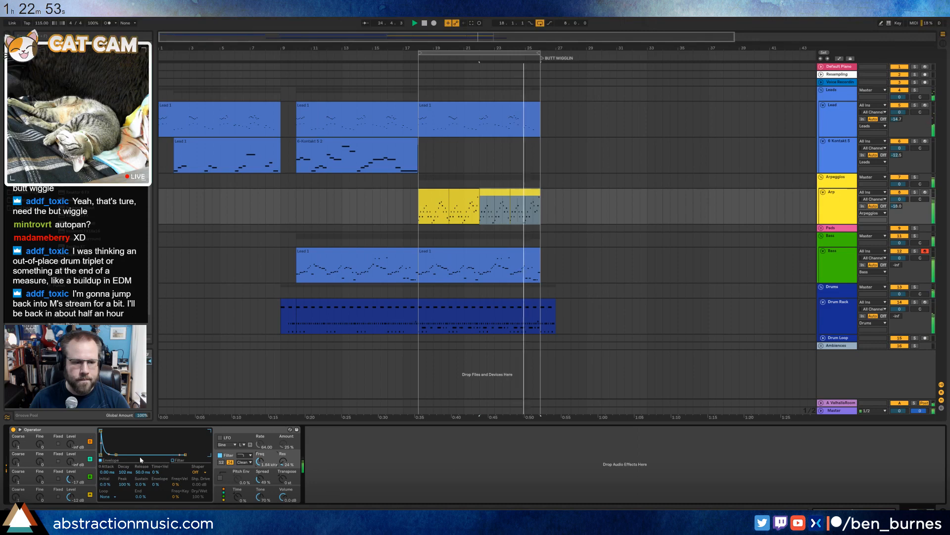
{"action": "left_click_drag", "start_coordinate": [116, 454], "coordinate": [117, 454]}
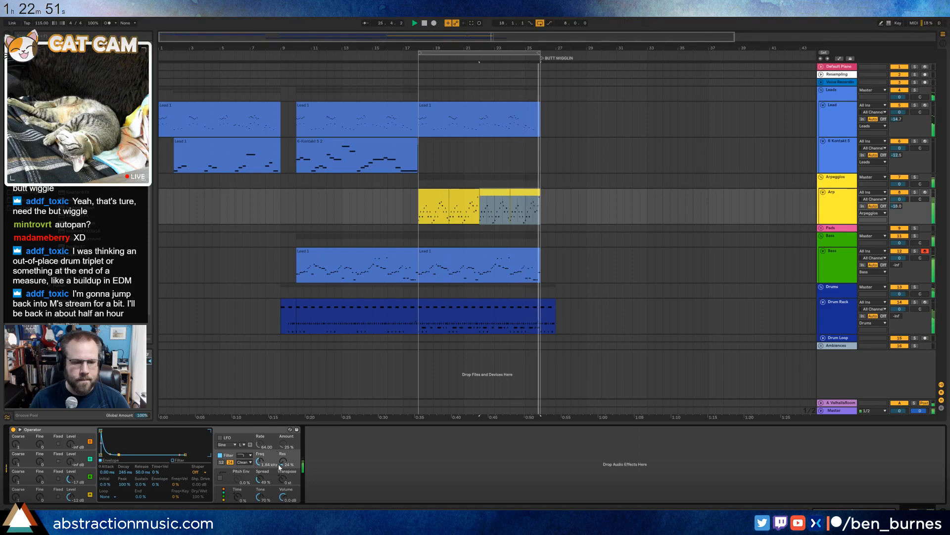
{"action": "left_click_drag", "start_coordinate": [282, 462], "coordinate": [283, 462]}
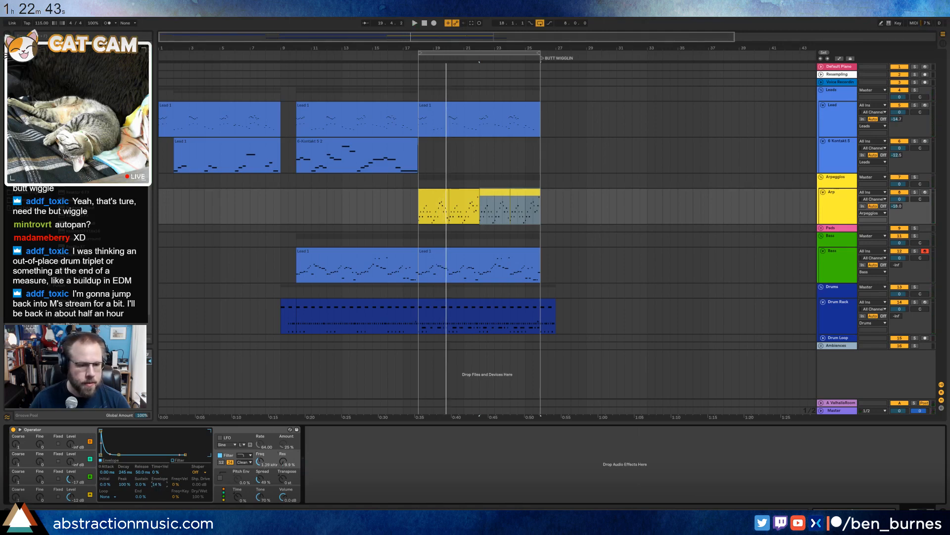
{"action": "key", "text": "space"}
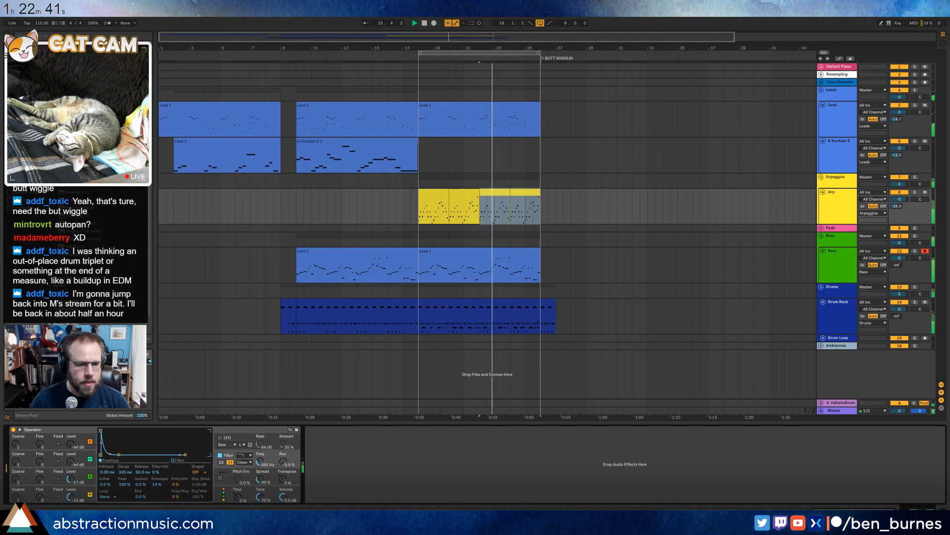
{"action": "left_click_drag", "start_coordinate": [260, 461], "coordinate": [259, 460]}
{"action": "left_click_drag", "start_coordinate": [157, 484], "coordinate": [156, 482]}
Add a Ping Pong Delay with reduced feedback and 13% dry/wet to the Arp track, and bring the track volume up from silence.
{"action": "left_click", "coordinate": [897, 206]}
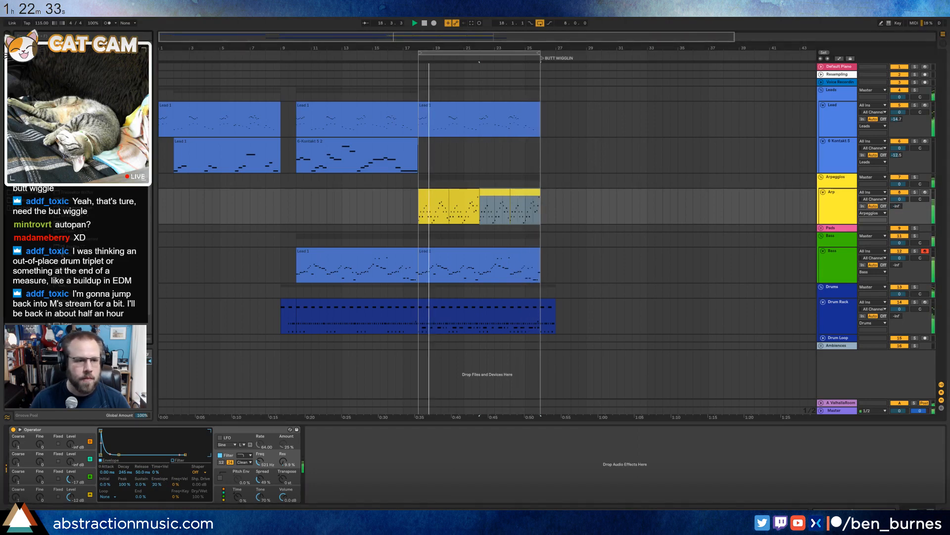
{"action": "left_click_drag", "start_coordinate": [74, 270], "coordinate": [334, 446]}
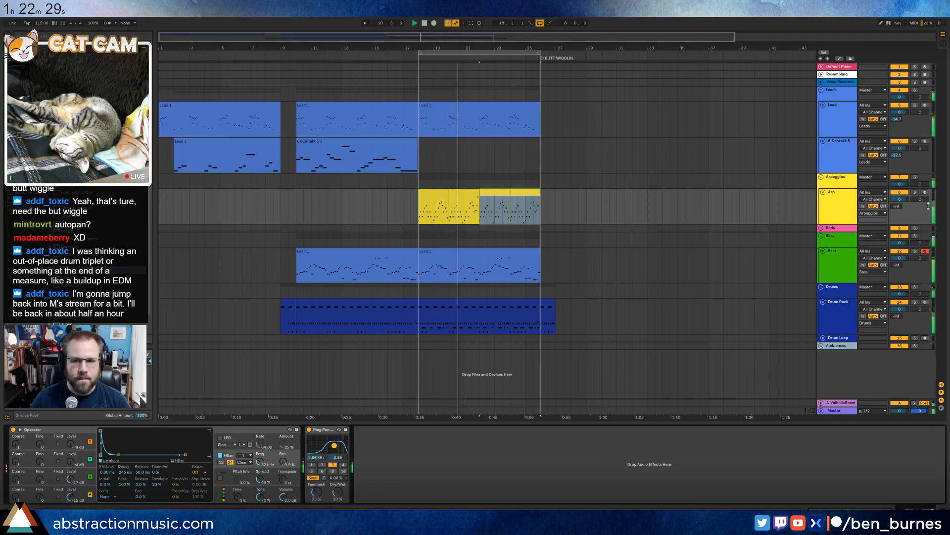
{"action": "left_click_drag", "start_coordinate": [897, 206], "coordinate": [897, 183]}
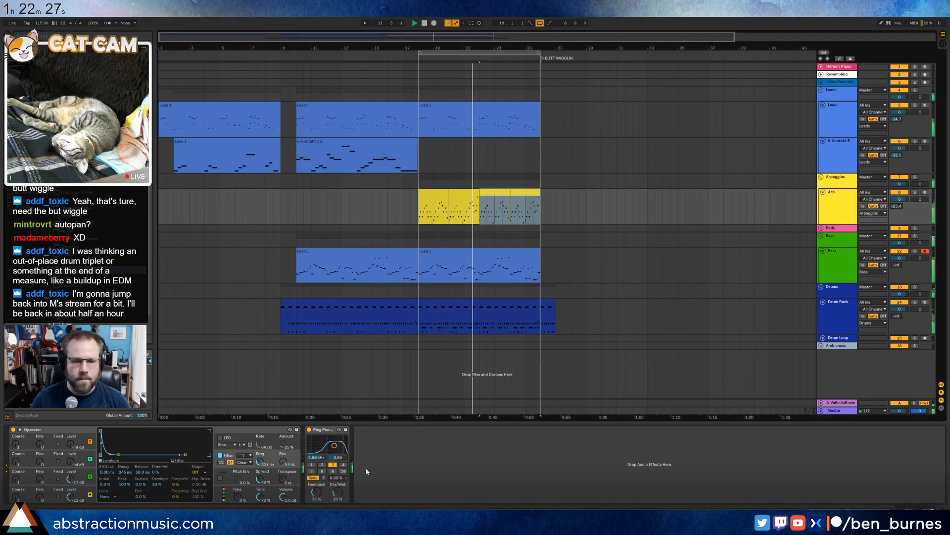
{"action": "mouse_move", "coordinate": [316, 492]}
{"action": "left_mouse_down"}
{"action": "mouse_move", "coordinate": [316, 512]}
{"action": "mouse_move", "coordinate": [340, 508]}
{"action": "mouse_move", "coordinate": [325, 494]}
{"action": "left_mouse_up"}
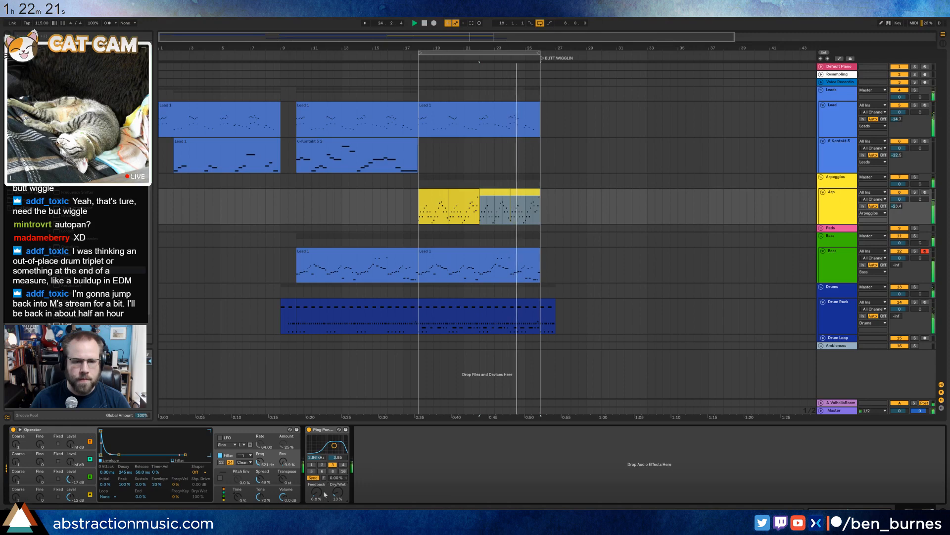
Automate the Arp delay's dry/wet to rise in a curve from near its minimum at bar 18 to bar 26.
{"action": "left_click", "coordinate": [556, 208]}
{"action": "left_click", "coordinate": [430, 190]}
{"action": "key", "text": "space"}
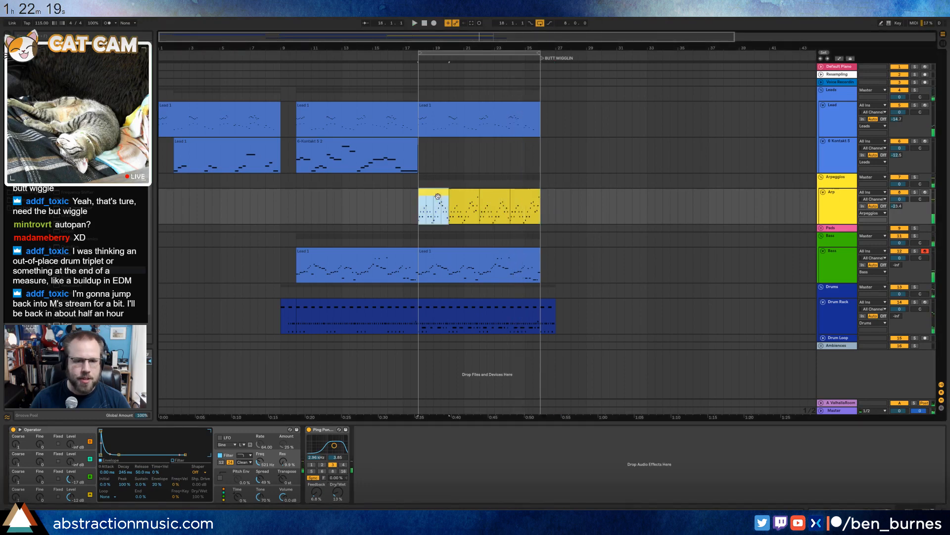
{"action": "key", "text": "a"}
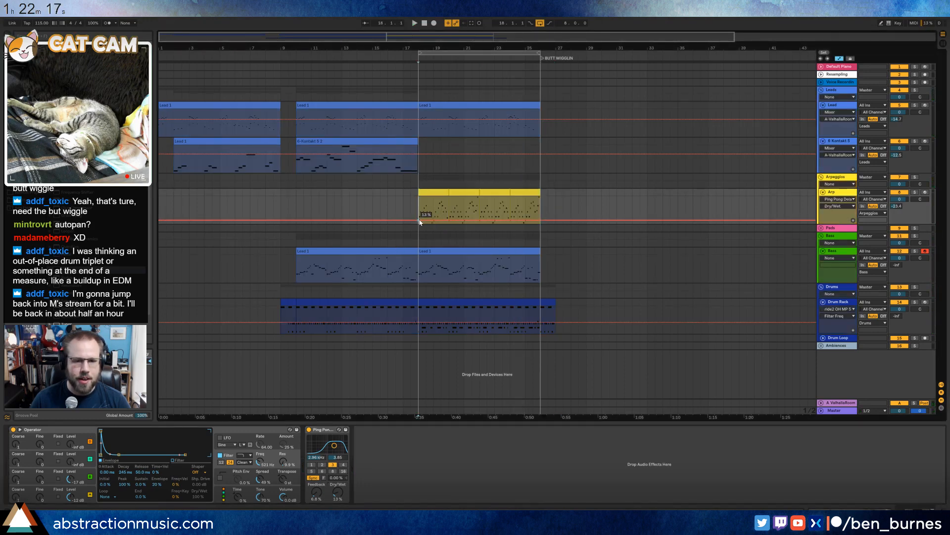
{"action": "left_click_drag", "start_coordinate": [539, 223], "coordinate": [539, 216]}
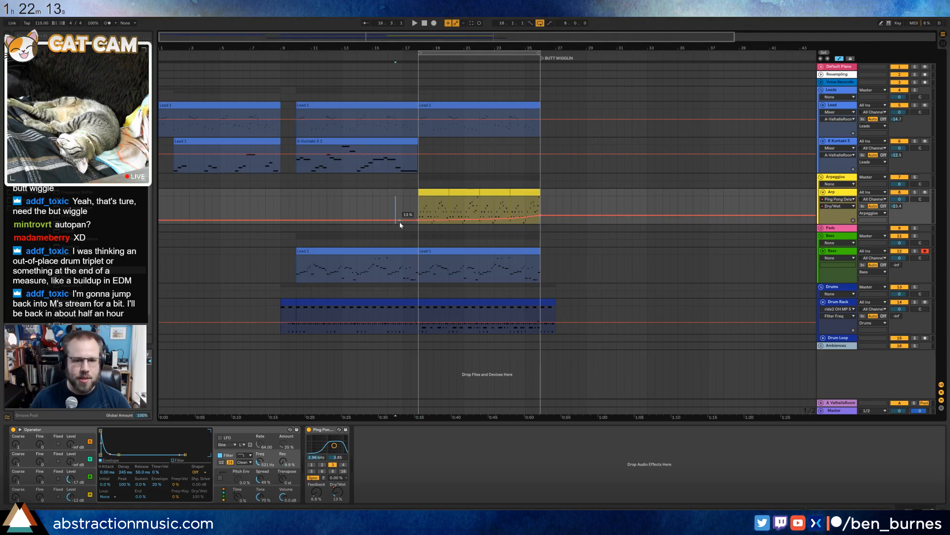
{"action": "left_click_drag", "start_coordinate": [418, 220], "coordinate": [418, 223]}
Shape the dry/wet automation after bar 26 to curve back down to its minimum by bar 28.
{"action": "left_click", "coordinate": [577, 228]}
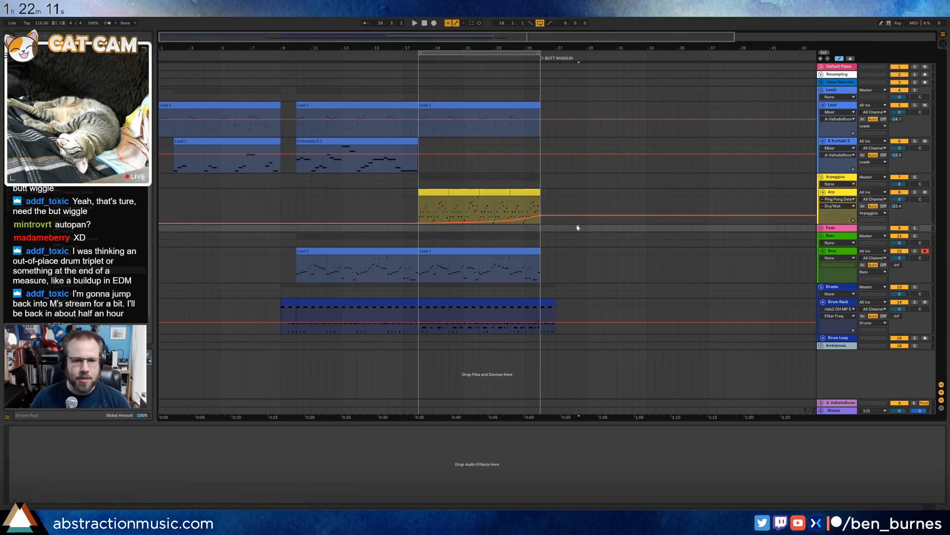
{"action": "left_click", "coordinate": [546, 214]}
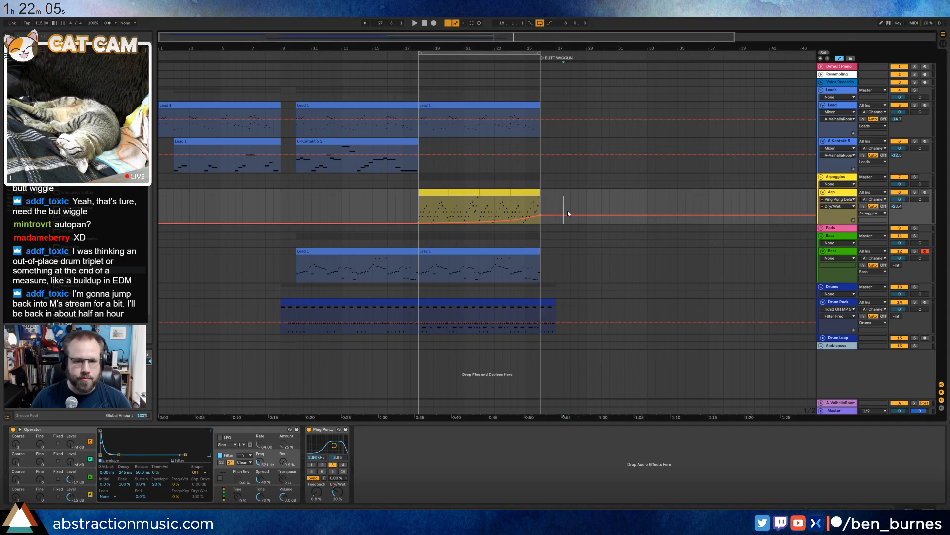
{"action": "left_click_drag", "start_coordinate": [567, 214], "coordinate": [555, 224]}
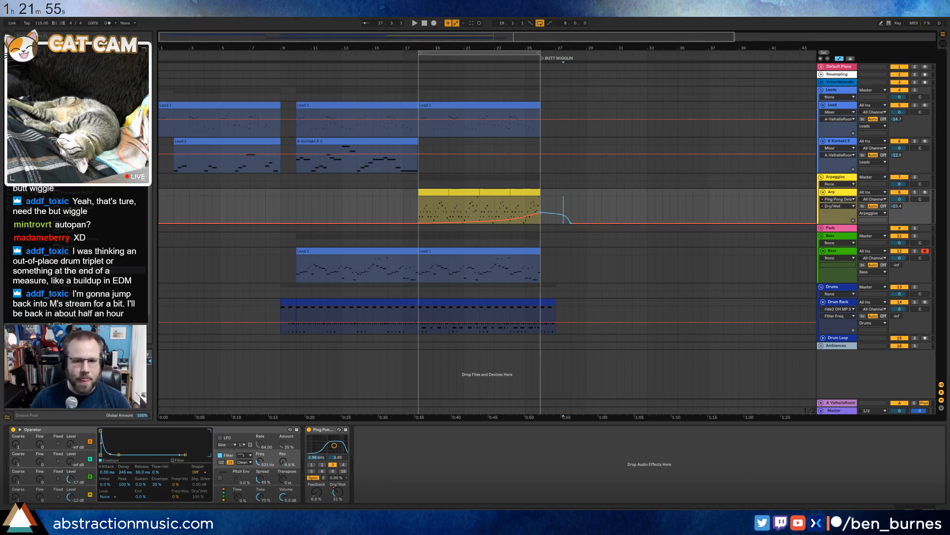
Automate the Arp delay's feedback to increase from bar 18 to bar 26, hide the automation, and play the arrangement.
{"action": "left_click", "coordinate": [316, 494]}
{"action": "left_click", "coordinate": [419, 221]}
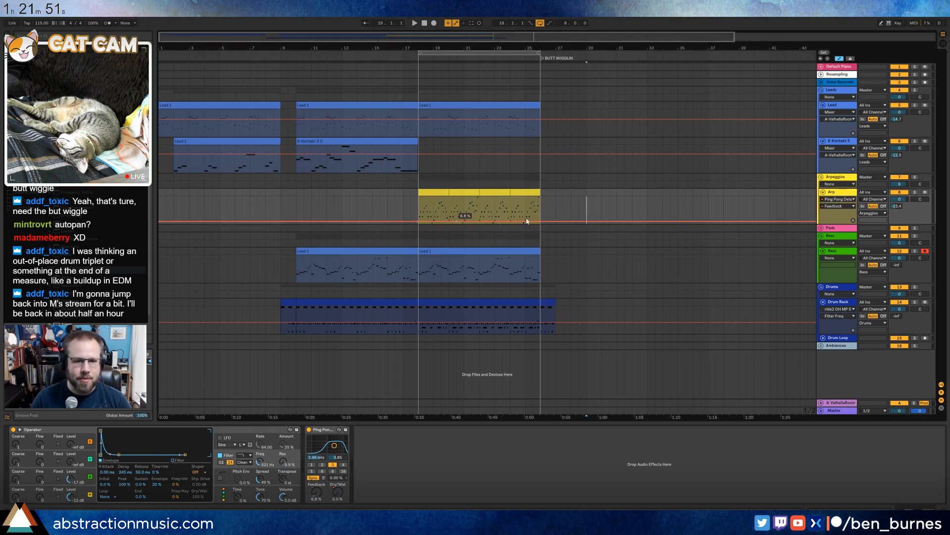
{"action": "left_click_drag", "start_coordinate": [540, 221], "coordinate": [541, 217]}
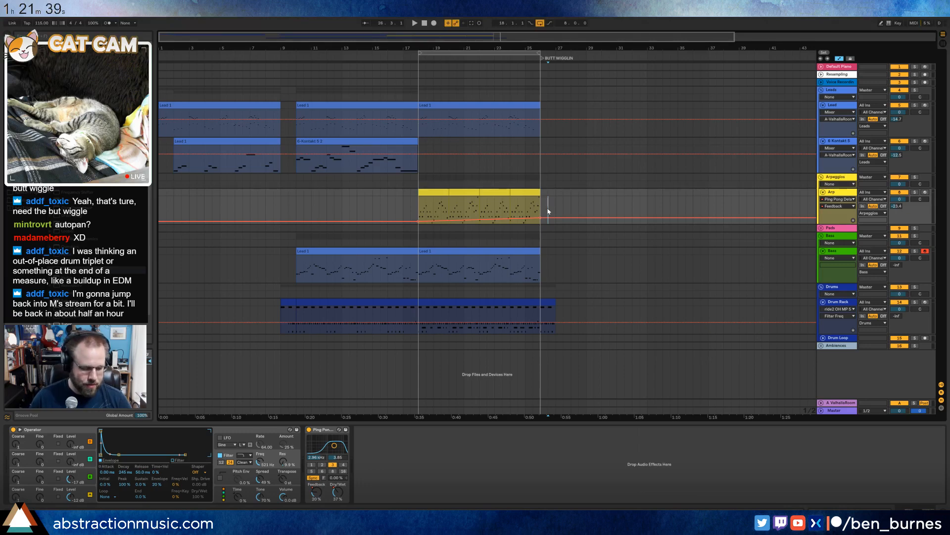
{"action": "left_click", "coordinate": [541, 167]}
{"action": "key", "text": "a"}
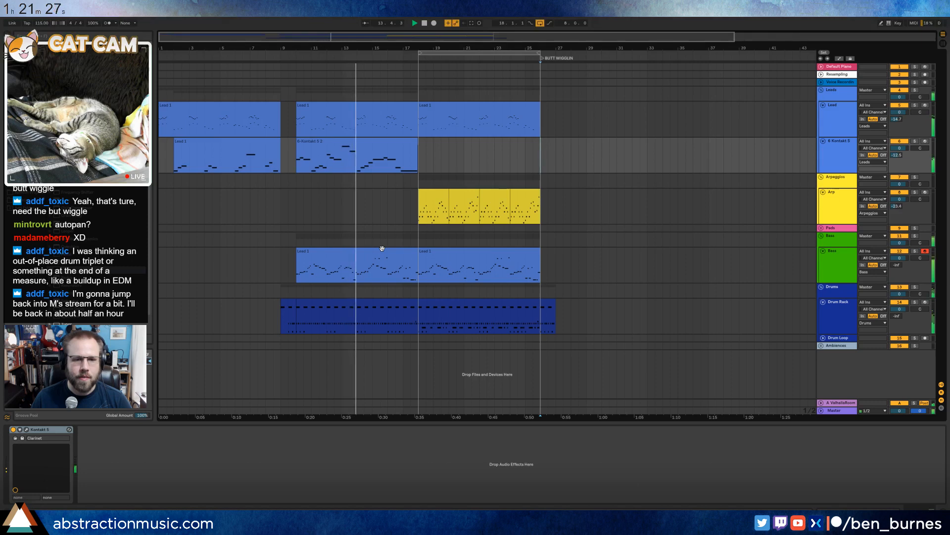
Automate Operator's filter frequency on the Arp track to rise from a lowered value at bar 18 up to bar 26.
{"action": "left_click", "coordinate": [428, 192]}
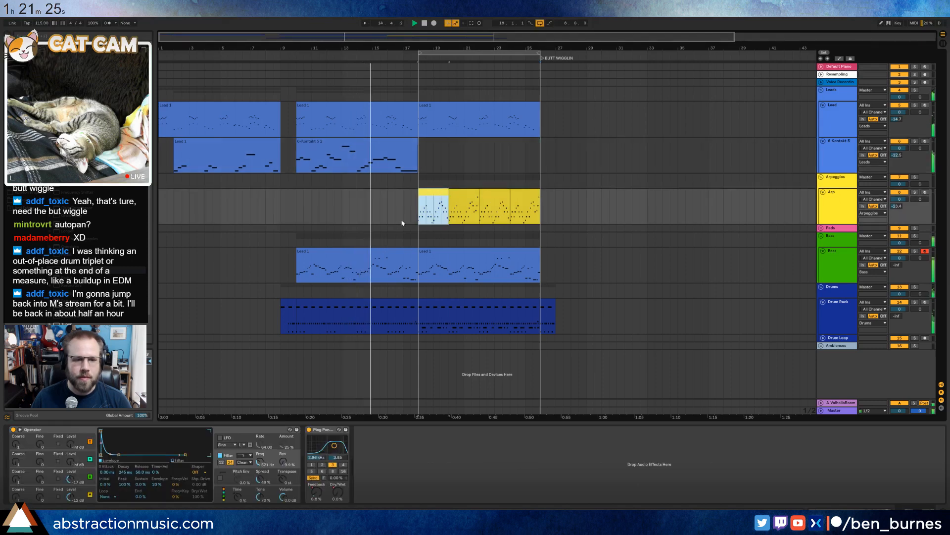
{"action": "key", "text": "a"}
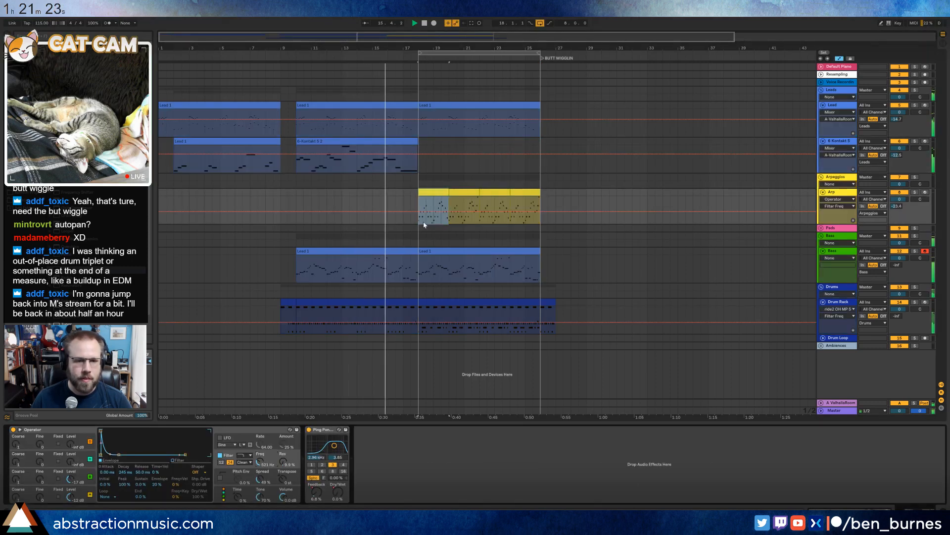
{"action": "left_click", "coordinate": [410, 206]}
{"action": "left_click_drag", "start_coordinate": [418, 211], "coordinate": [418, 219]}
{"action": "left_click_drag", "start_coordinate": [538, 219], "coordinate": [541, 210]}
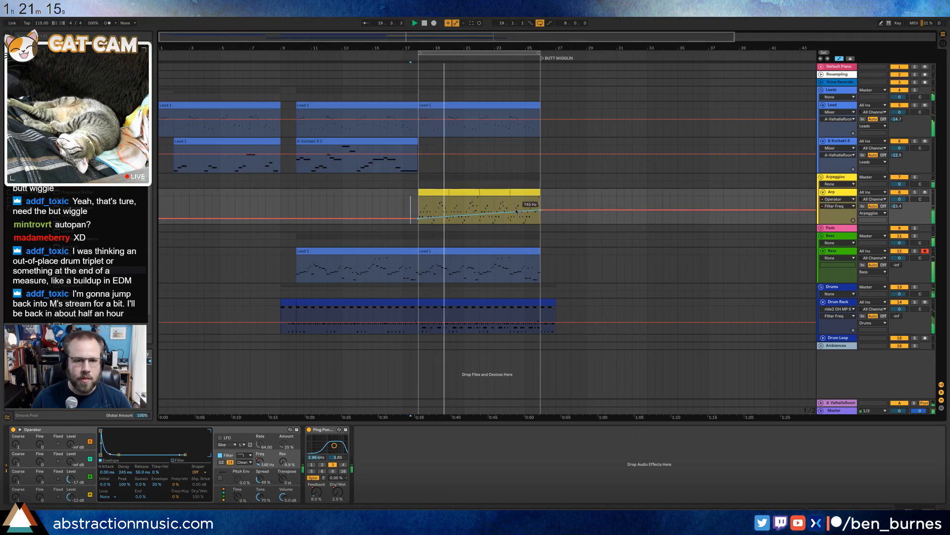
Adjust the Arp track's filter frequency automation level before bar 18, and unfold the Pads group and its Pad track.
{"action": "left_click_drag", "start_coordinate": [409, 217], "coordinate": [409, 216]}
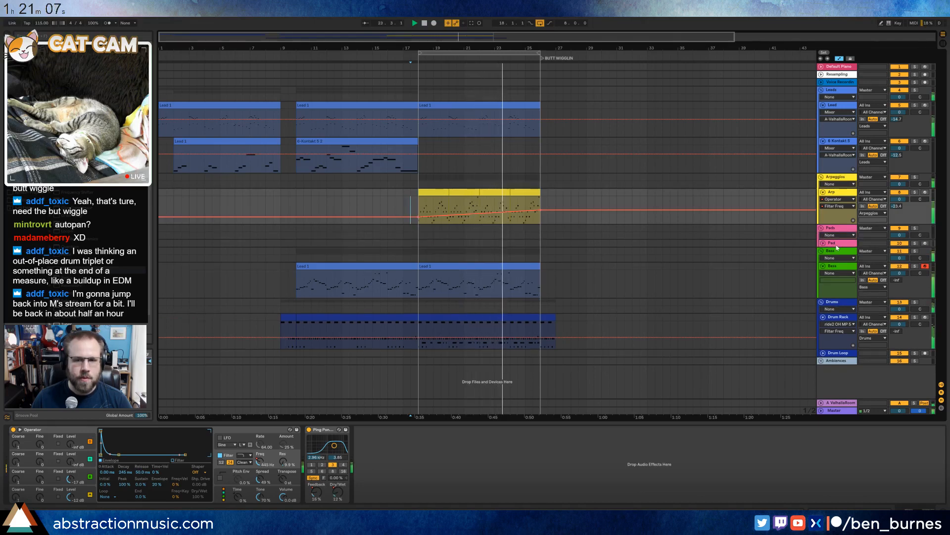
{"action": "left_click", "coordinate": [821, 229]}
{"action": "left_click", "coordinate": [823, 243]}
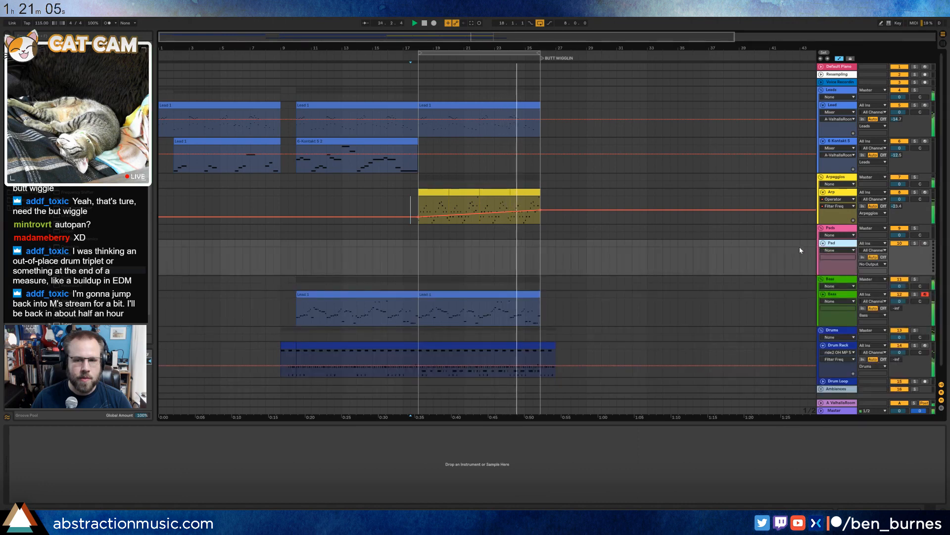
Turn off arrangement looping, extend the second bass clip by one bar to bar 27, and open its notes.
{"action": "left_click", "coordinate": [540, 23]}
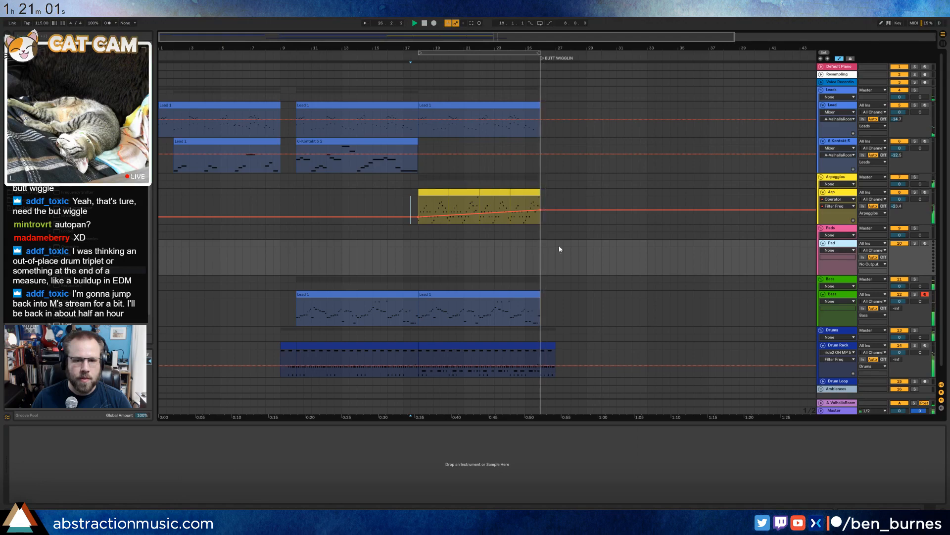
{"action": "left_click_drag", "start_coordinate": [539, 294], "coordinate": [551, 295]}
{"action": "double_click", "coordinate": [551, 295]}
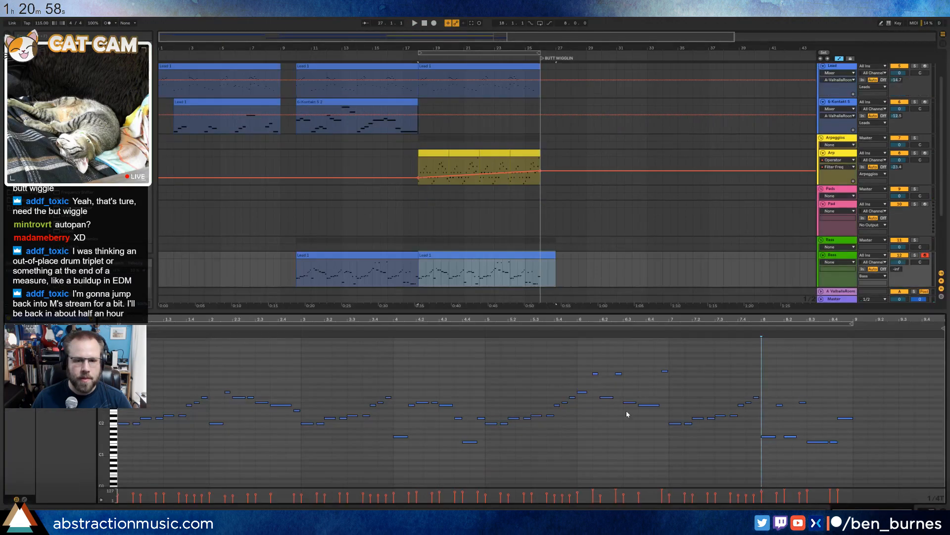
Add a one-beat C2 note at the start of bar 9 in the bass clip.
{"action": "left_click", "coordinate": [860, 435]}
{"action": "double_click", "coordinate": [858, 423]}
{"action": "left_click_drag", "start_coordinate": [901, 420], "coordinate": [900, 419]}
{"action": "scroll", "coordinate": [901, 410], "scroll_direction": "up", "scroll_amount": 3}
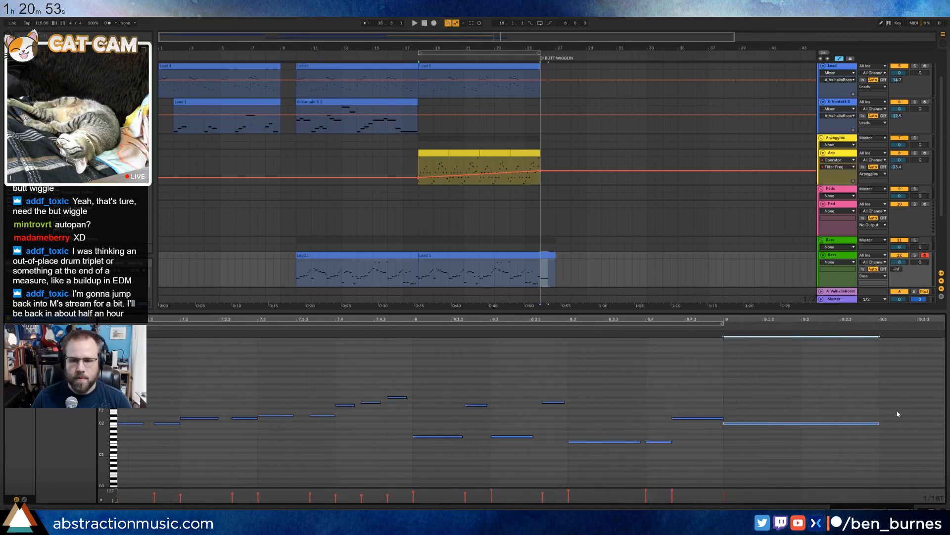
{"action": "scroll", "coordinate": [805, 444], "scroll_direction": "right", "scroll_amount": 3}
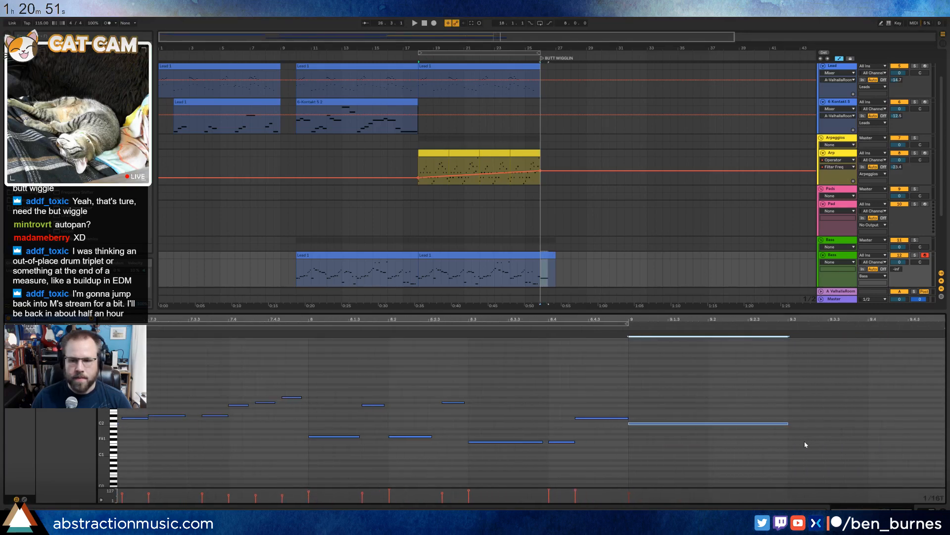
{"action": "left_click_drag", "start_coordinate": [788, 423], "coordinate": [706, 426]}
Duplicate the C2 note onto beats 2 to 4 of bar 9, alternating C#2 and C2, and play the passage.
{"action": "key", "text": "ctrl+d"}
{"action": "key", "text": "Up"}
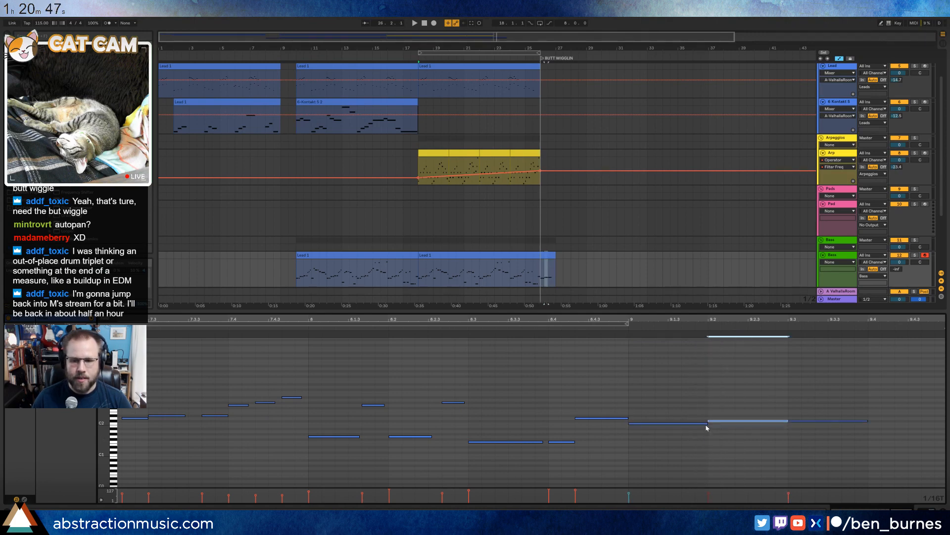
{"action": "key", "text": "ctrl+d"}
{"action": "key", "text": "Down"}
{"action": "key", "text": "ctrl+d"}
{"action": "key", "text": "Up"}
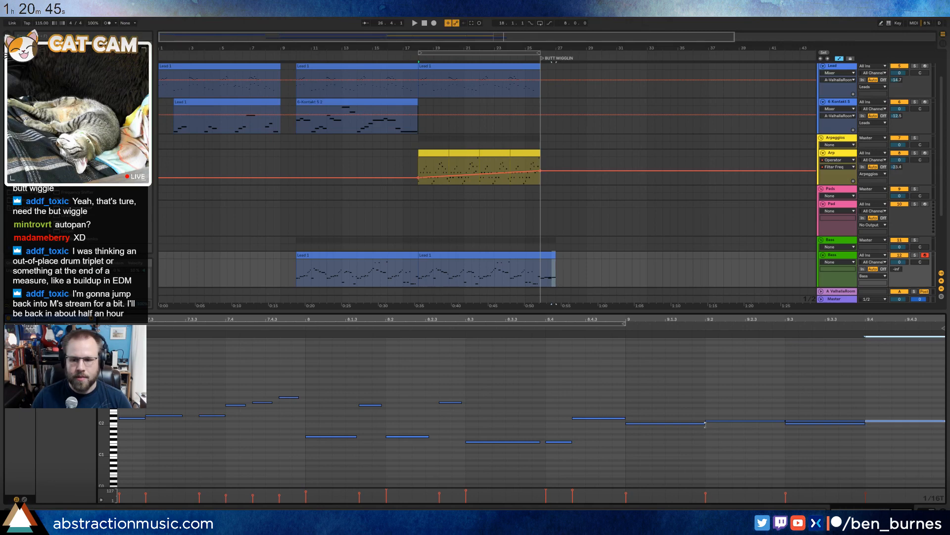
{"action": "left_click", "coordinate": [802, 419]}
{"action": "left_click", "coordinate": [611, 332]}
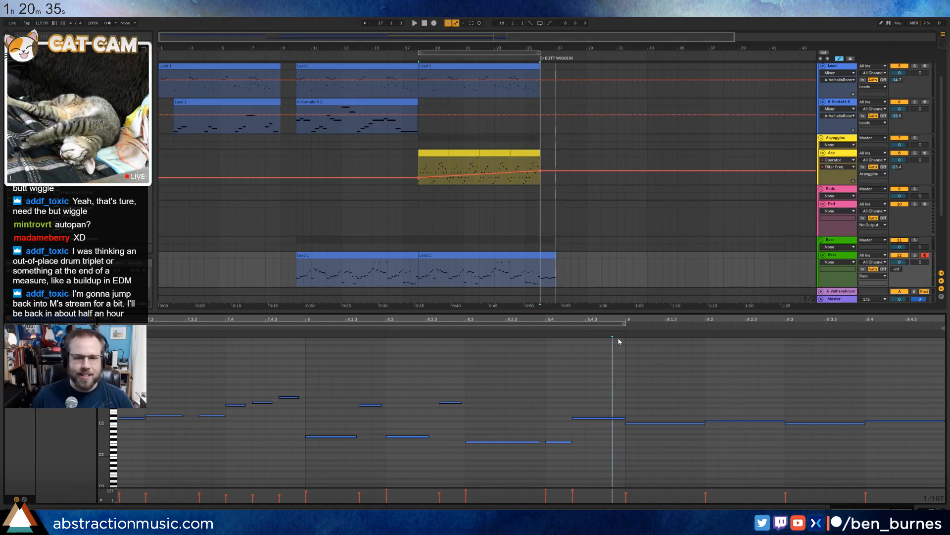
{"action": "left_click", "coordinate": [540, 328]}
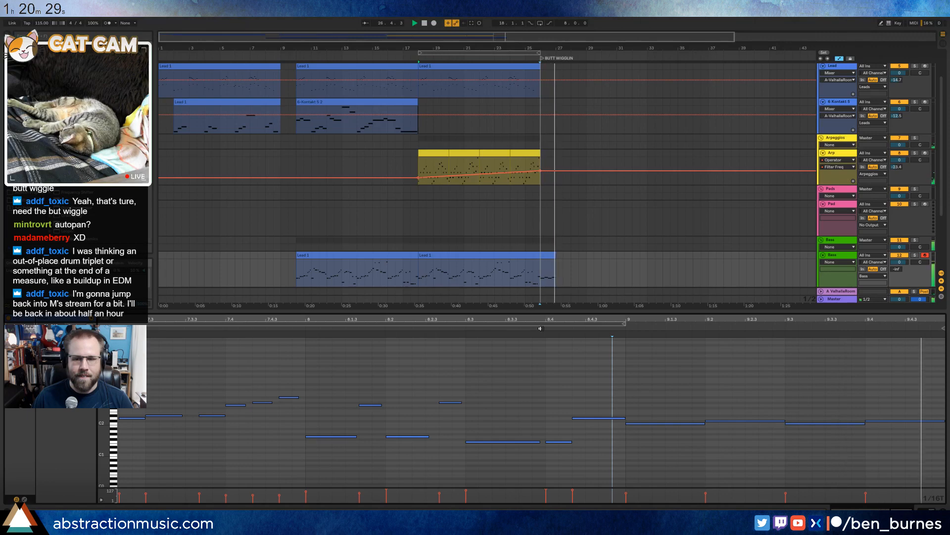
{"action": "key", "text": "space"}
Shorten the C#2 note on beat 2 of bar 9 and fill the last third of that beat with another C#2.
{"action": "left_click", "coordinate": [719, 465]}
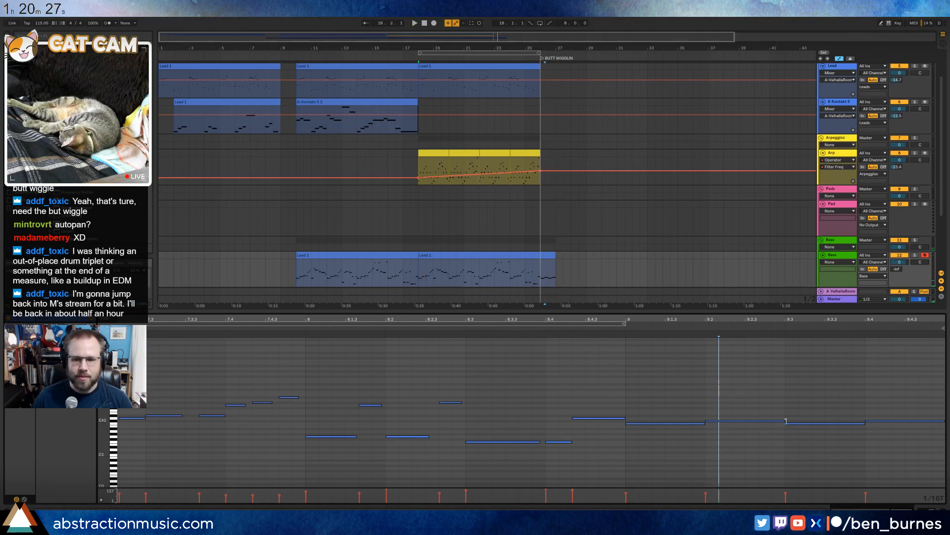
{"action": "left_click_drag", "start_coordinate": [786, 421], "coordinate": [758, 421]}
{"action": "double_click", "coordinate": [762, 423]}
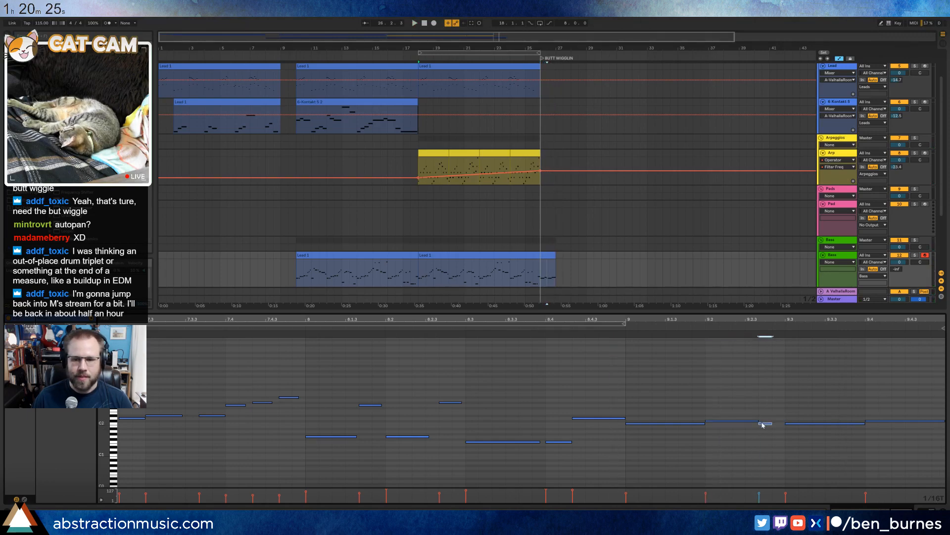
{"action": "key", "text": "Up"}
{"action": "key", "text": "shift+Right"}
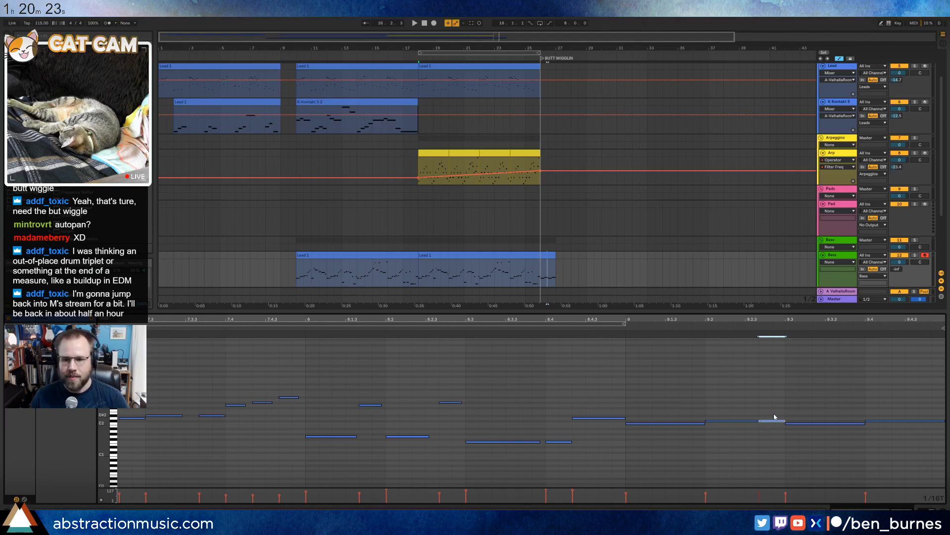
Copy the short triplet note onto the last third of beat 3 in bar 9, lowered to C2.
{"action": "key", "text": "ctrl+d"}
{"action": "key", "text": "Right"}
{"action": "key", "text": "Right"}
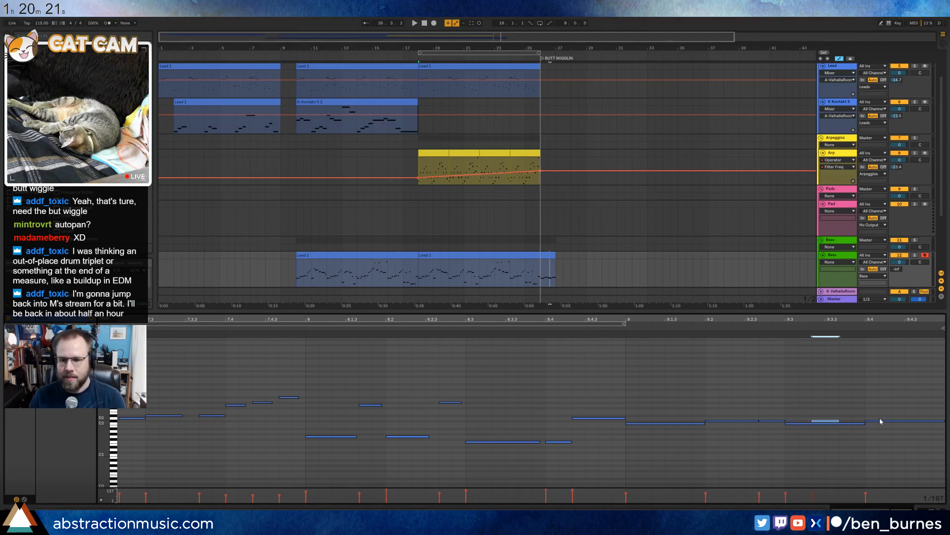
{"action": "key", "text": "Down"}
{"action": "key", "text": "Right"}
{"action": "key", "text": "Right"}
Copy the short note into beat 4, raise it to C#3, and move its start to one third into the beat, trimming the C#2 before it.
{"action": "key", "text": "ctrl+d"}
{"action": "key", "text": "Up"}
{"action": "key", "text": "Right"}
{"action": "key", "text": "Up"}
{"action": "key", "text": "Right"}
{"action": "key", "text": "Right"}
{"action": "key", "text": "Right"}
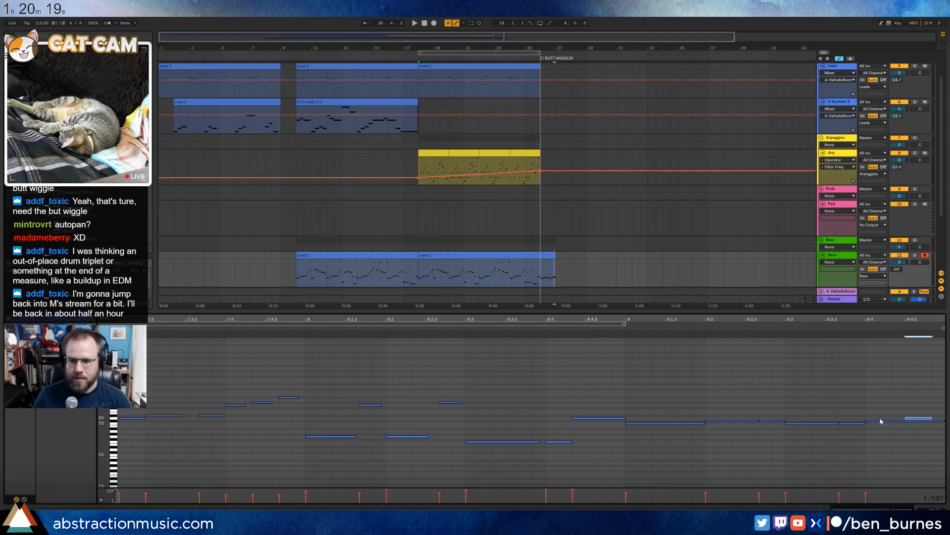
{"action": "key", "text": "Down"}
{"action": "key", "text": "shift+Up"}
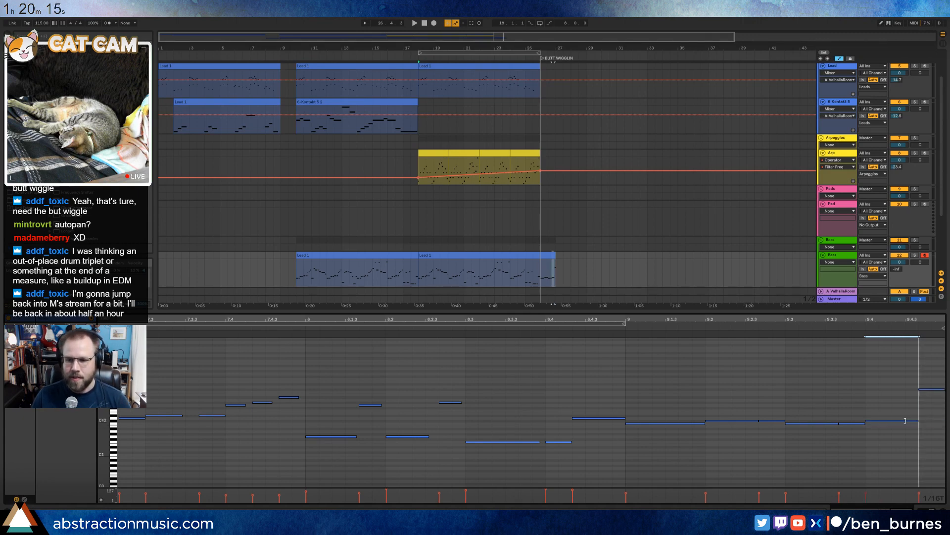
{"action": "left_click_drag", "start_coordinate": [943, 420], "coordinate": [892, 392]}
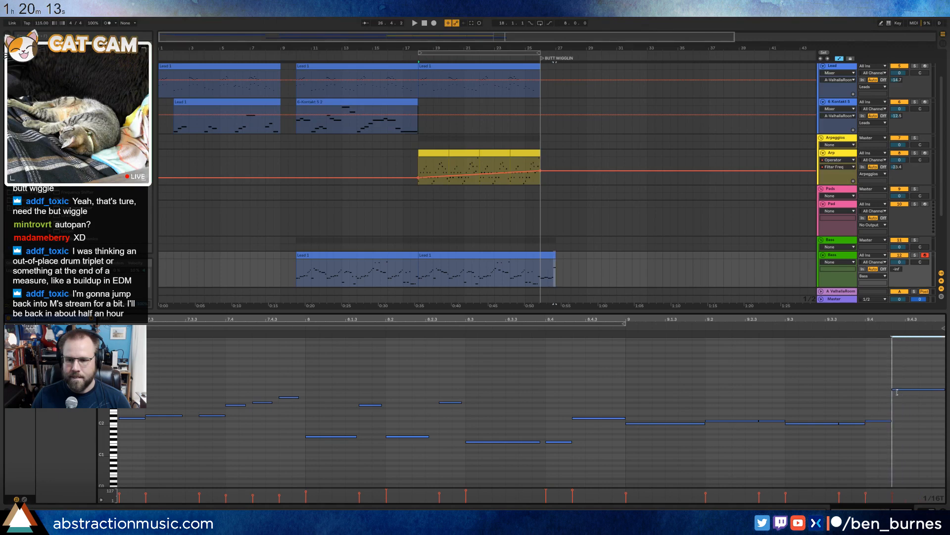
Hide the automation and insert an empty MIDI clip on the Pad track from bar 18 to bar 20.
{"action": "left_click", "coordinate": [547, 254]}
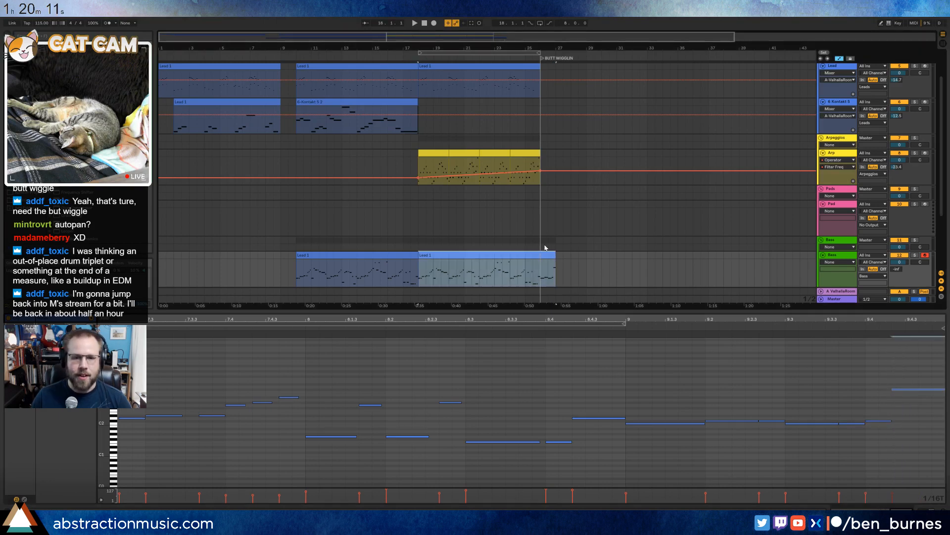
{"action": "left_click", "coordinate": [829, 216]}
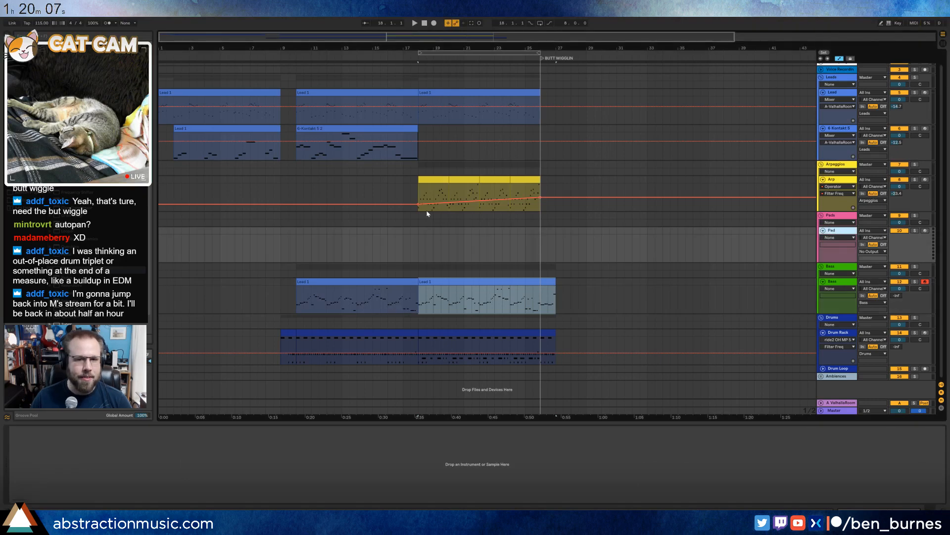
{"action": "key", "text": "a"}
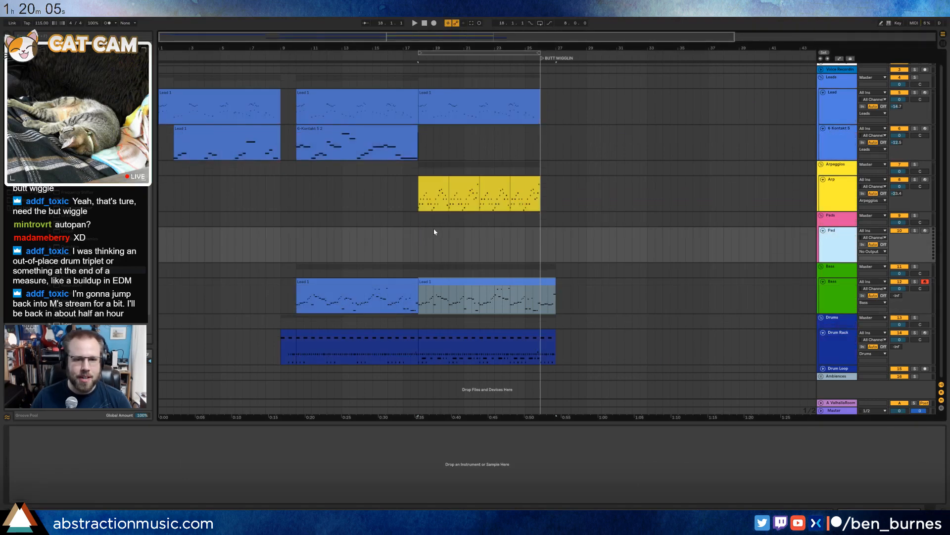
{"action": "left_click_drag", "start_coordinate": [434, 231], "coordinate": [445, 234]}
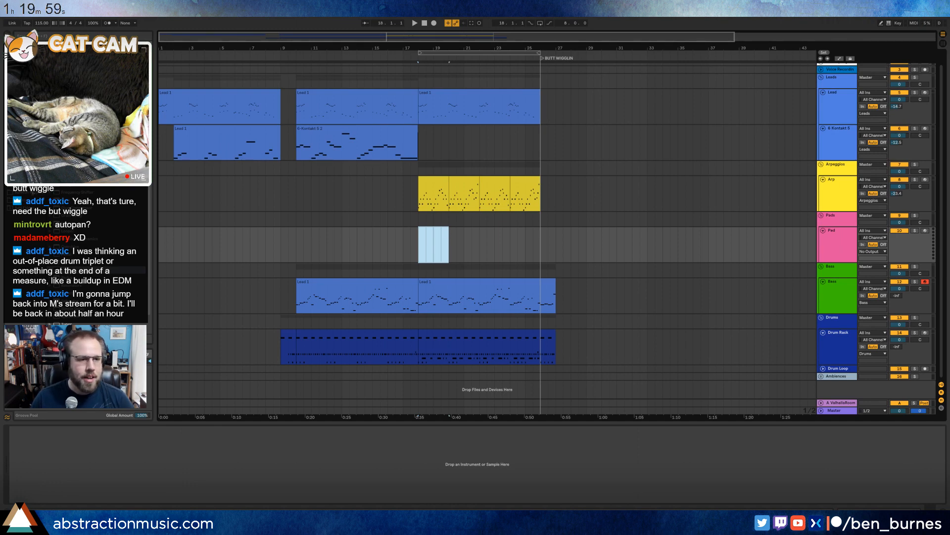
Load Kontakt 5 on the Pad track and browse its library folders, including the Forest Frame Drums instruments, for a pad sound.
{"action": "key", "text": "ctrl+f"}
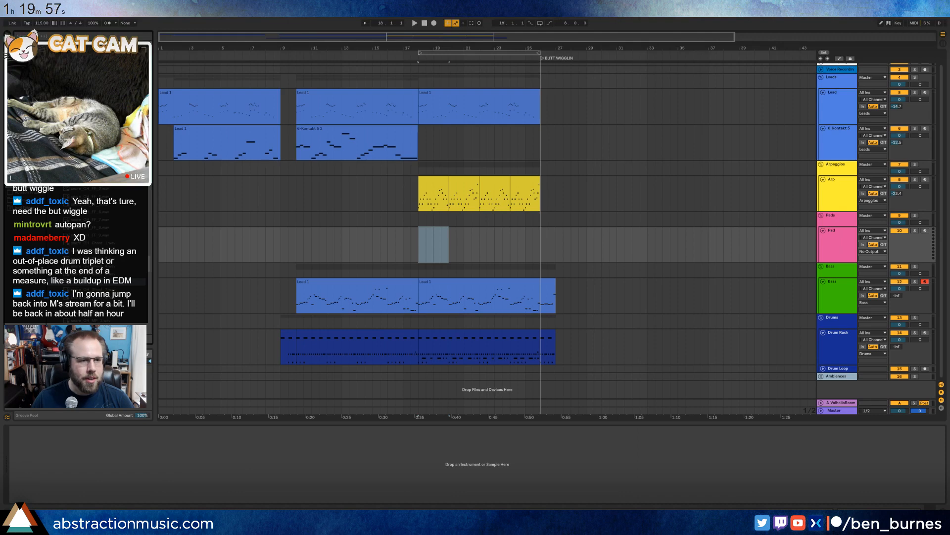
{"action": "left_click", "coordinate": [444, 249]}
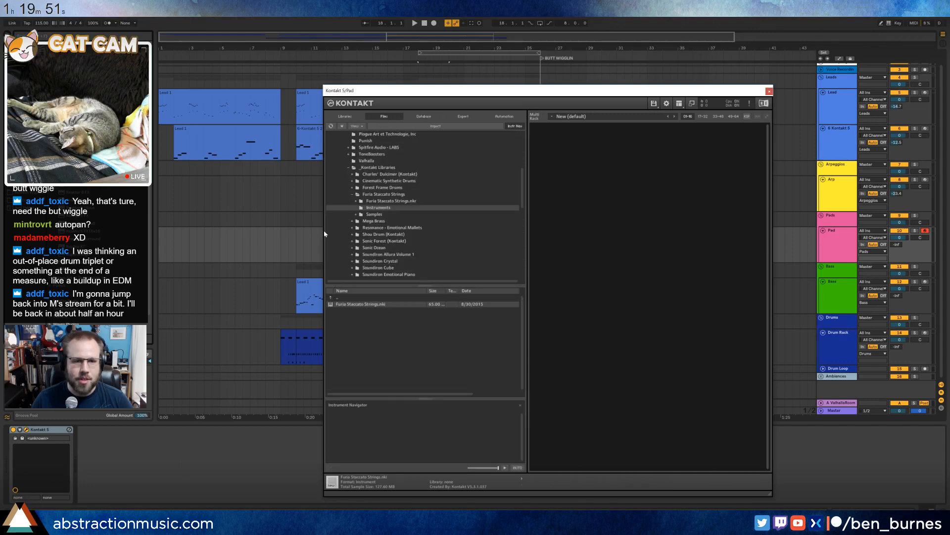
{"action": "left_click", "coordinate": [352, 194]}
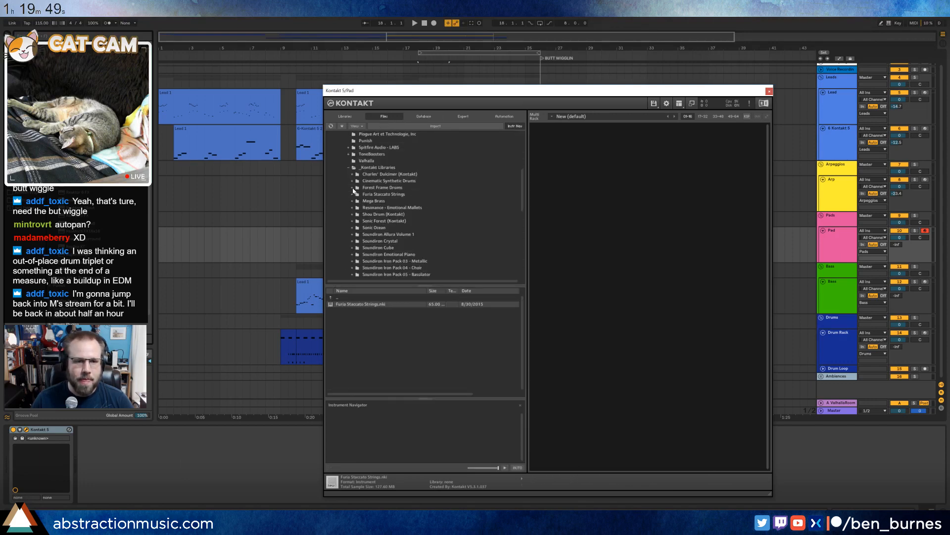
{"action": "left_click", "coordinate": [352, 188]}
{"action": "left_click", "coordinate": [372, 201]}
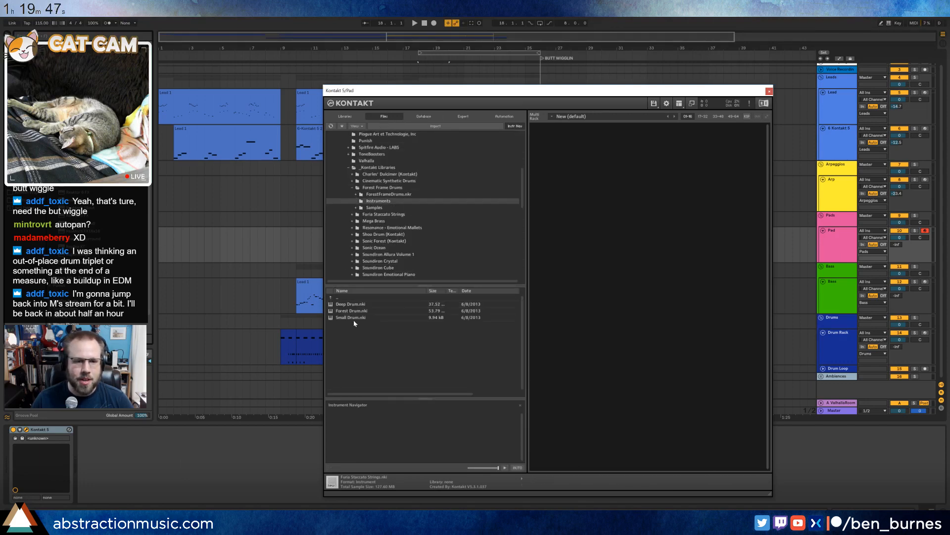
{"action": "left_click", "coordinate": [387, 188]}
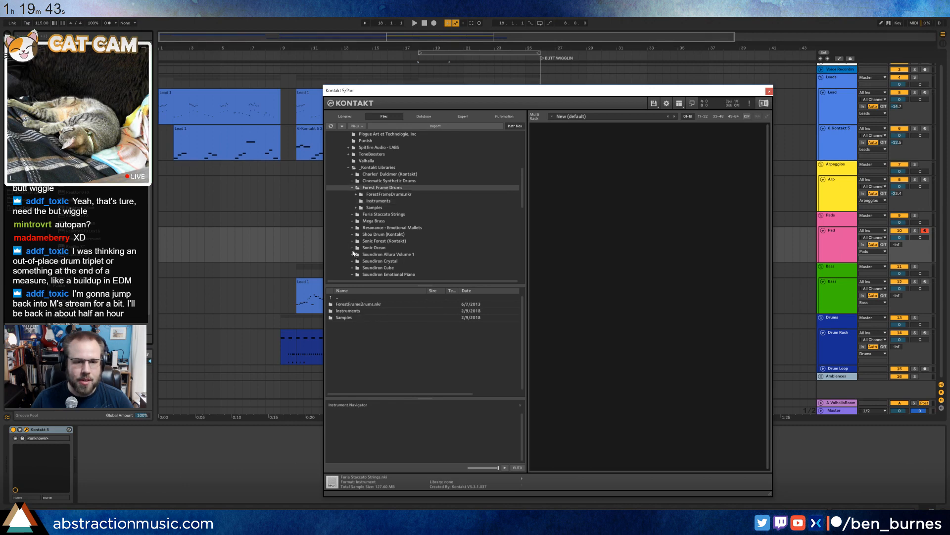
{"action": "scroll", "coordinate": [354, 251], "scroll_direction": "down", "scroll_amount": 3}
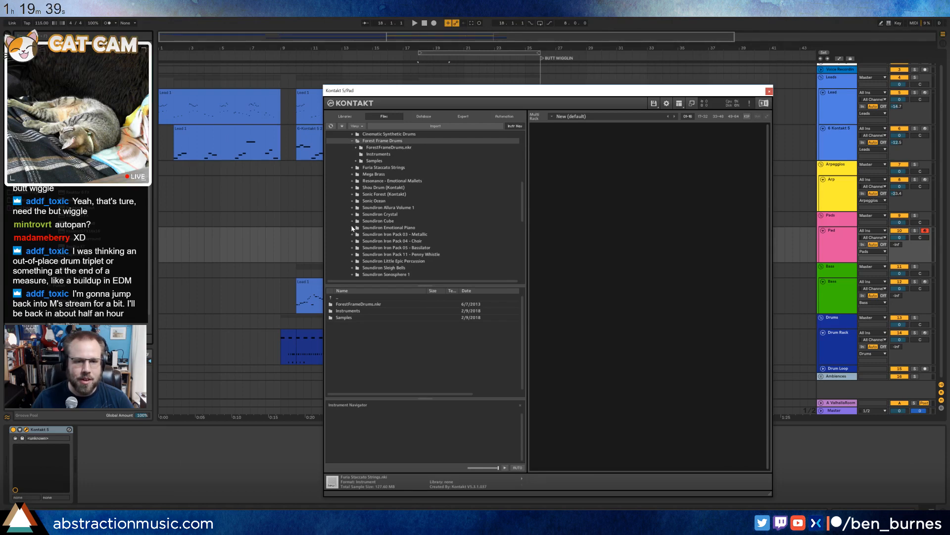
{"action": "scroll", "coordinate": [359, 236], "scroll_direction": "down", "scroll_amount": 2}
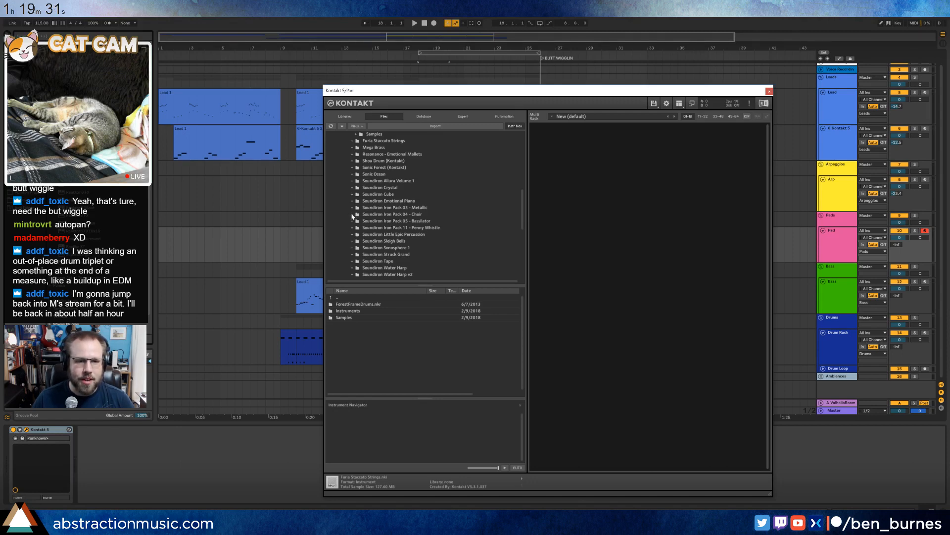
Try the Iron Pack 04 Iridium instrument from the Soundiron Iron Pack 04 - Choir library, and remove it from Kontakt.
{"action": "left_click", "coordinate": [352, 215]}
{"action": "left_click", "coordinate": [369, 228]}
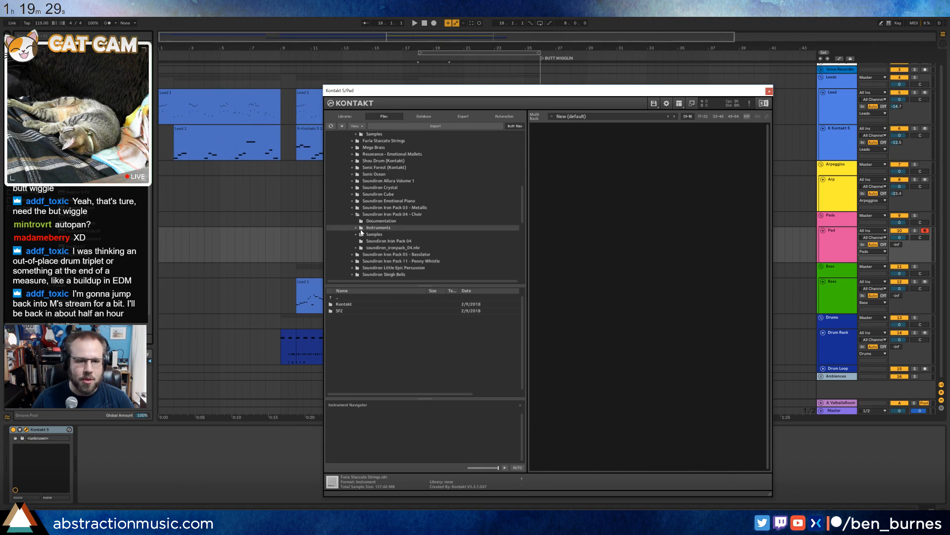
{"action": "left_click", "coordinate": [356, 228]}
{"action": "left_click", "coordinate": [378, 234]}
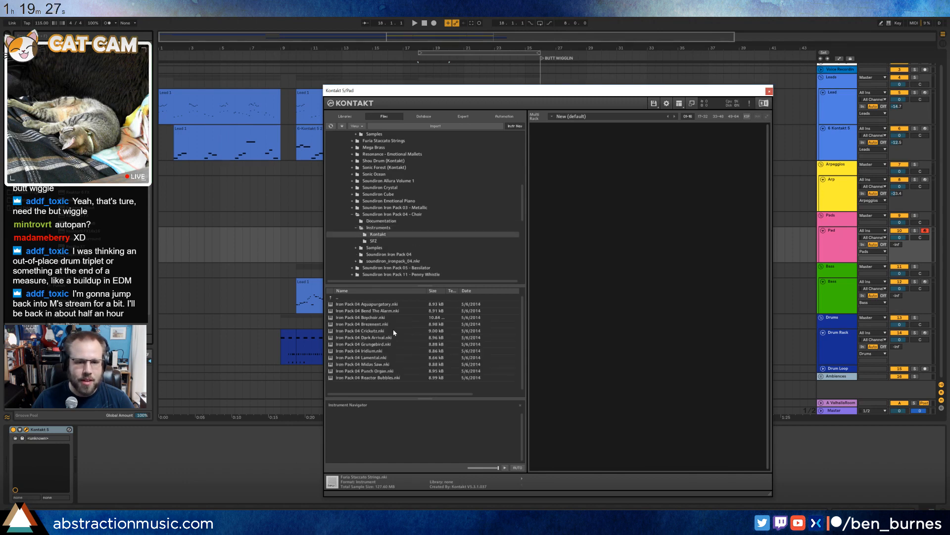
{"action": "double_click", "coordinate": [395, 351]}
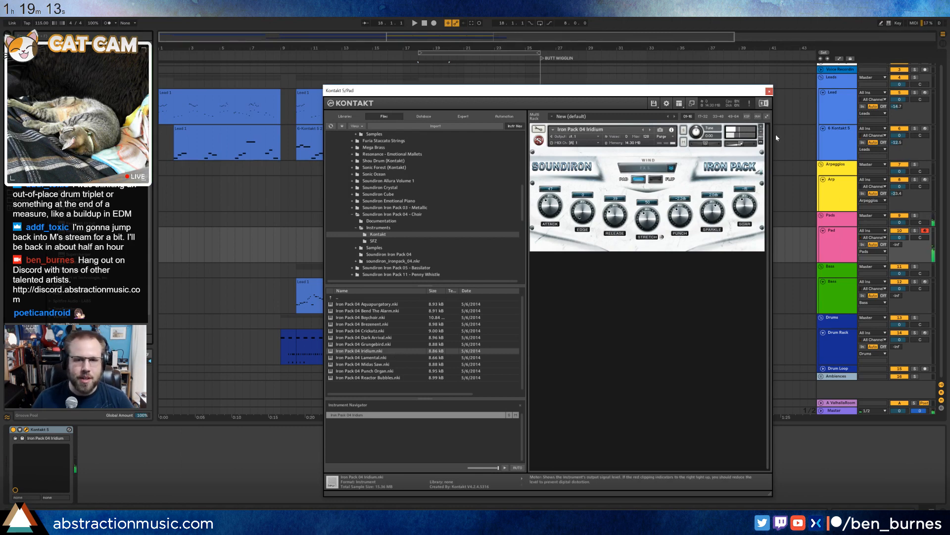
{"action": "left_click", "coordinate": [761, 127]}
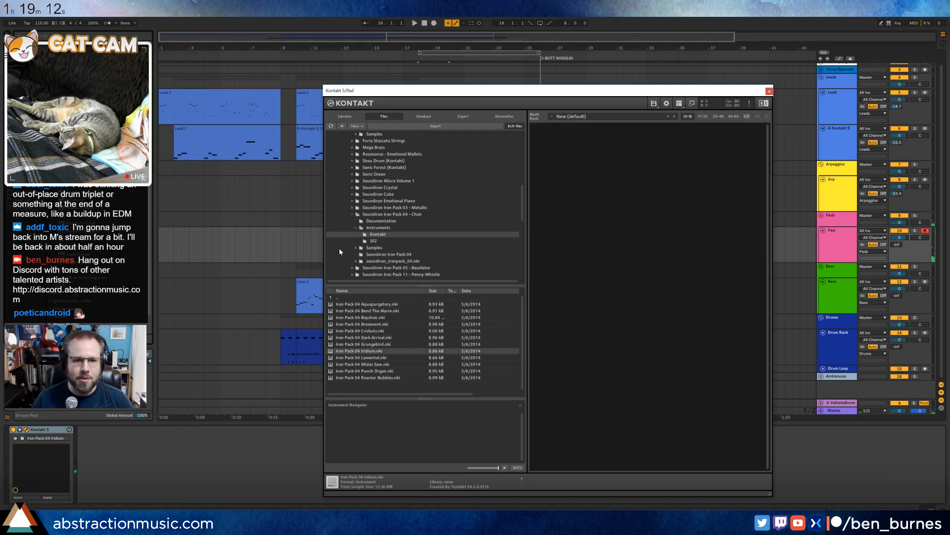
Load the Sonespheres - 01 - Distance instrument from the Soundiron Sonosphere 1 library's Instruments folder into the Pad track's Kontakt.
{"action": "left_click", "coordinate": [352, 214]}
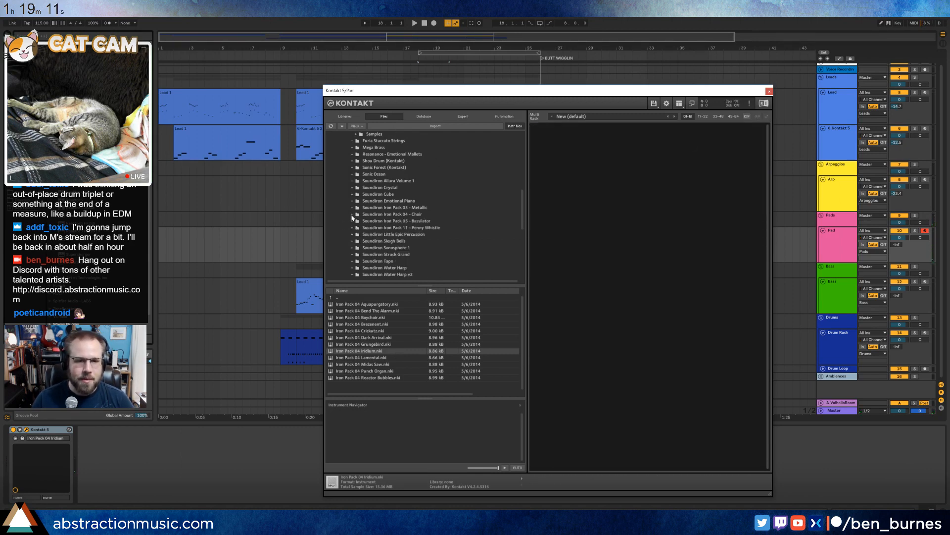
{"action": "left_click", "coordinate": [352, 248]}
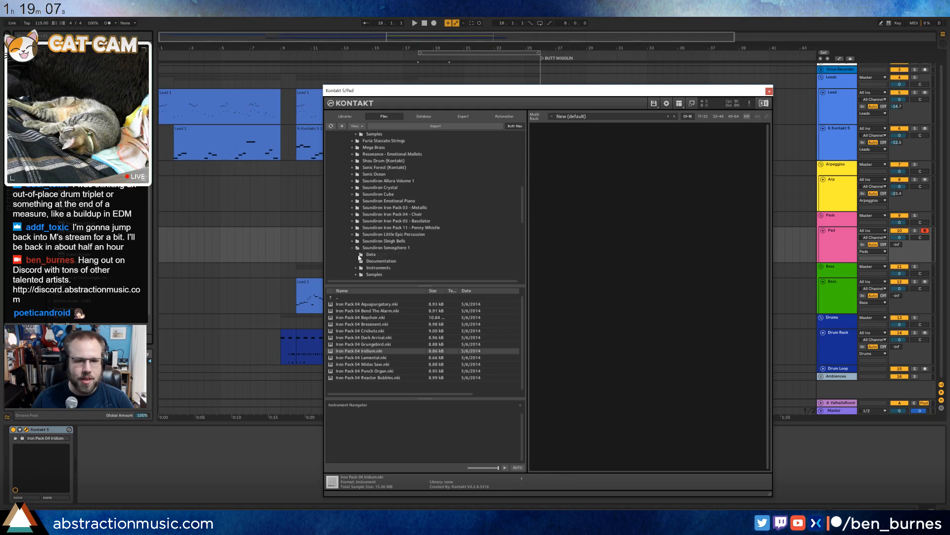
{"action": "left_click", "coordinate": [371, 269]}
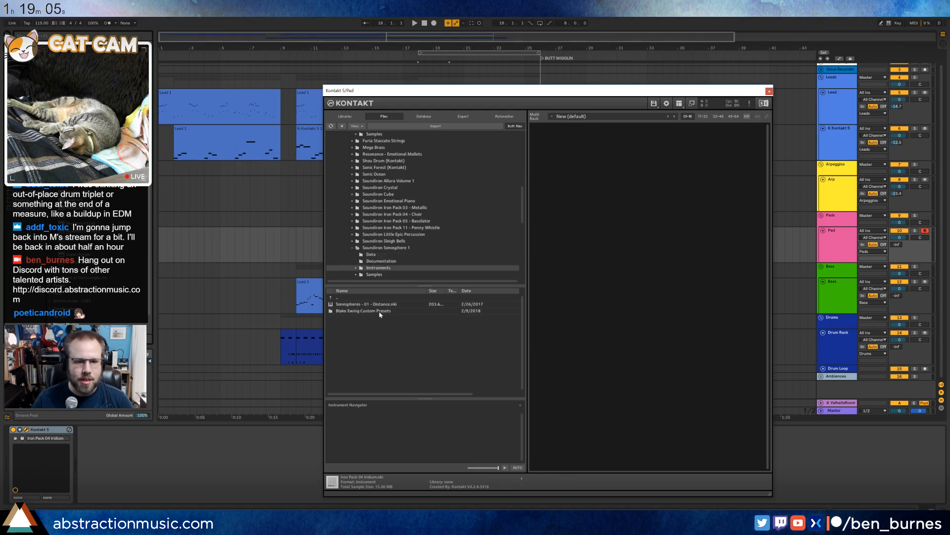
{"action": "scroll", "coordinate": [364, 243], "scroll_direction": "down", "scroll_amount": 1}
{"action": "left_click", "coordinate": [388, 235]}
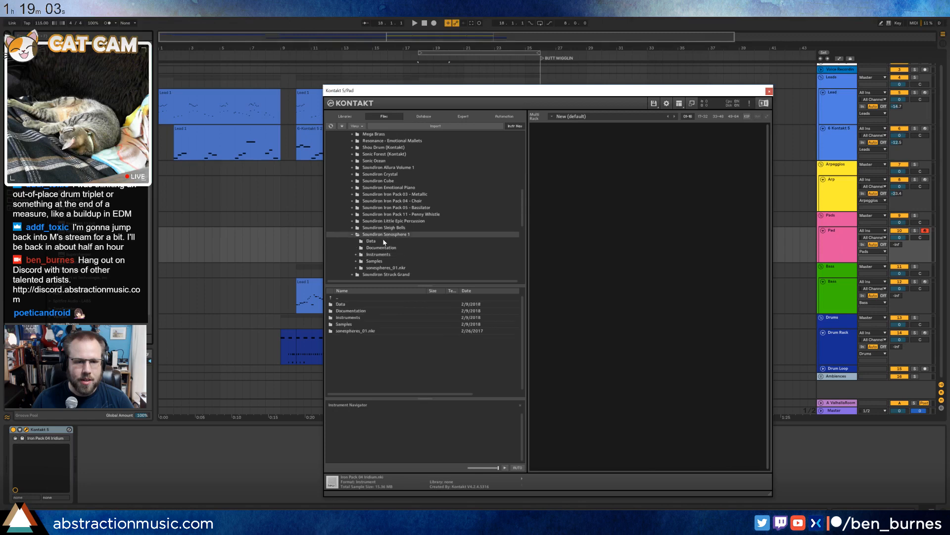
{"action": "left_click", "coordinate": [386, 269]}
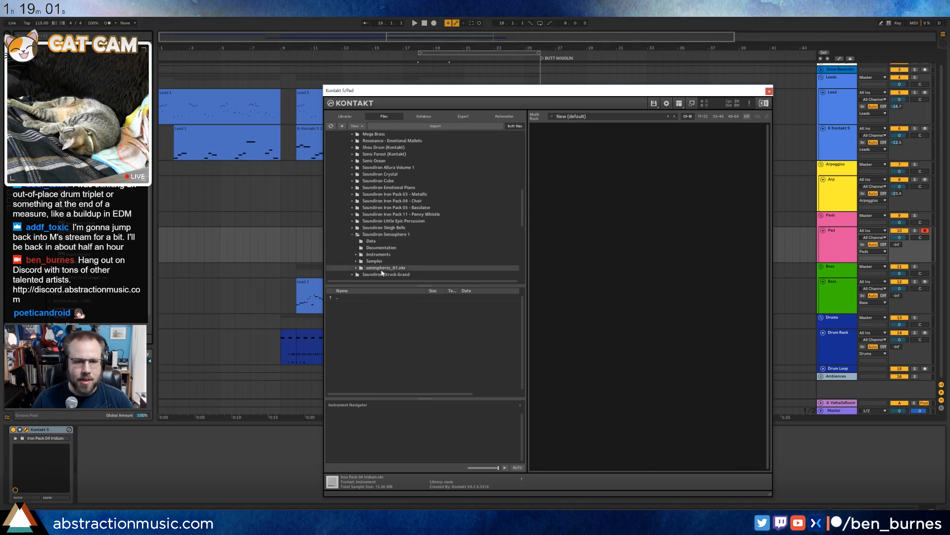
{"action": "left_click", "coordinate": [377, 255]}
{"action": "left_click", "coordinate": [365, 305]}
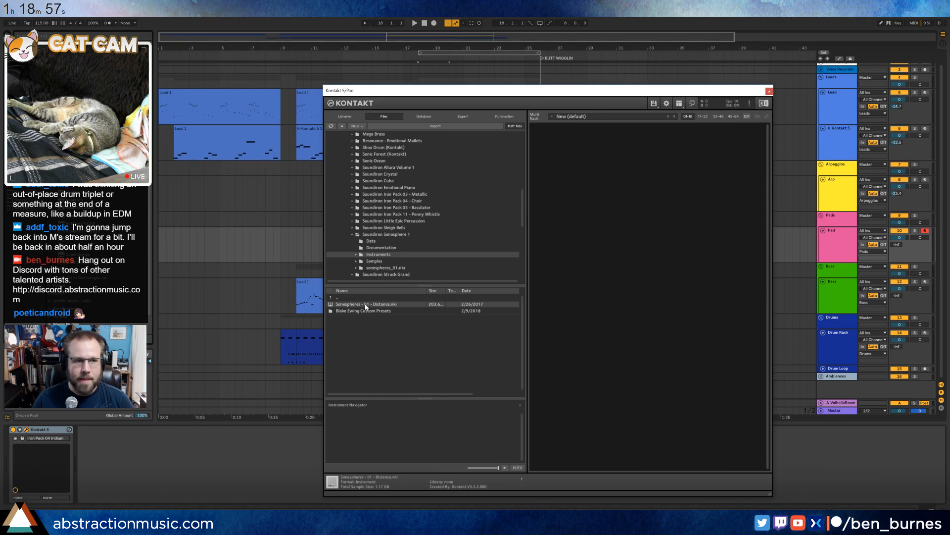
{"action": "double_click", "coordinate": [365, 305]}
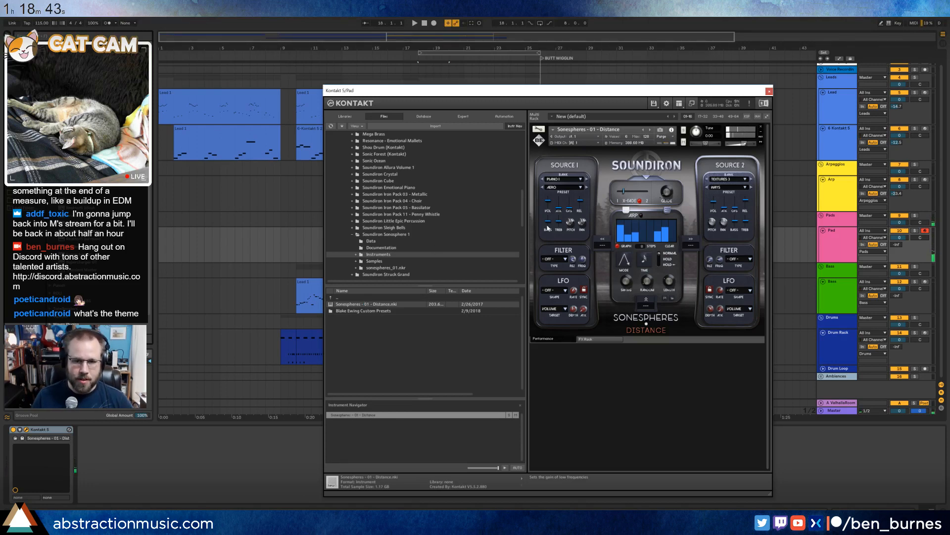
Lengthen the attack of Source 1 and Source 2 to about 1.5k ms, and play the section from bar 18.
{"action": "left_click_drag", "start_coordinate": [724, 208], "coordinate": [724, 201]}
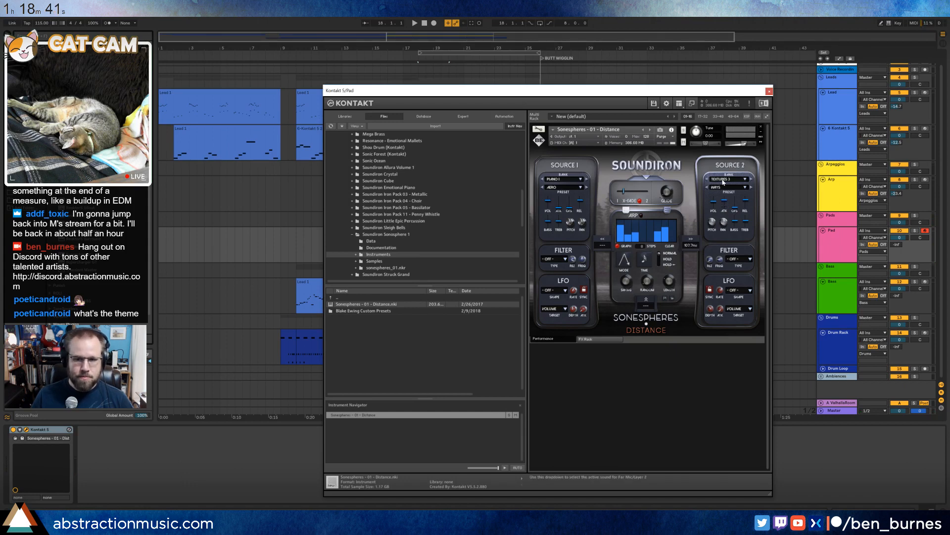
{"action": "left_click_drag", "start_coordinate": [556, 208], "coordinate": [559, 201]}
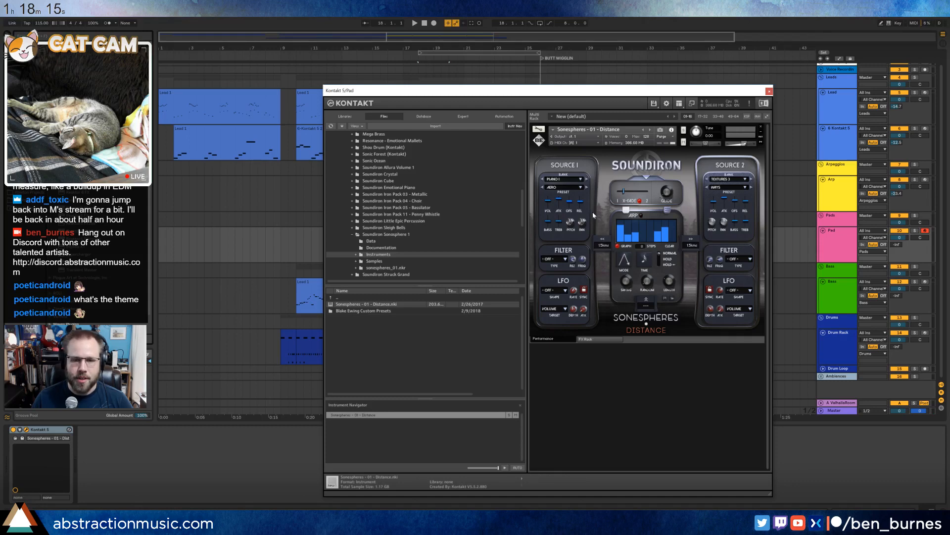
{"action": "left_click", "coordinate": [768, 92]}
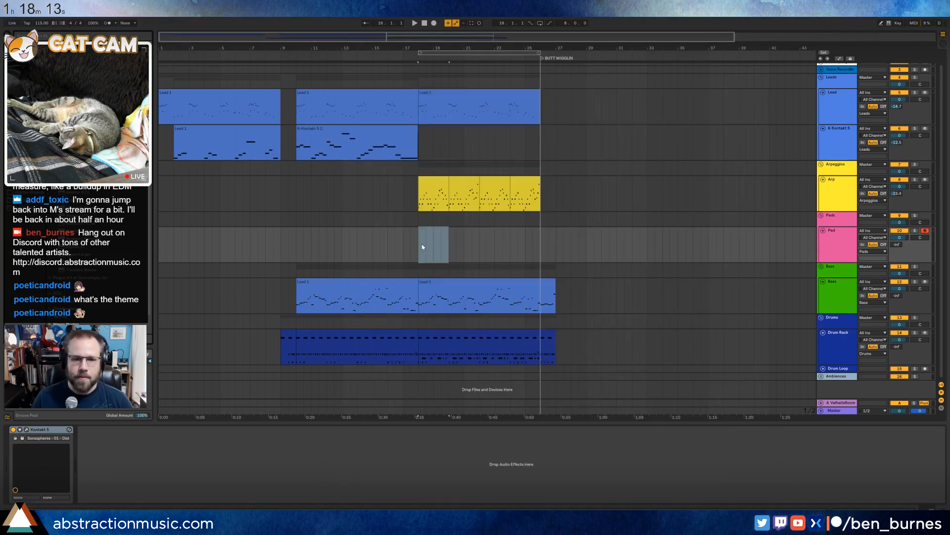
{"action": "key", "text": "space"}
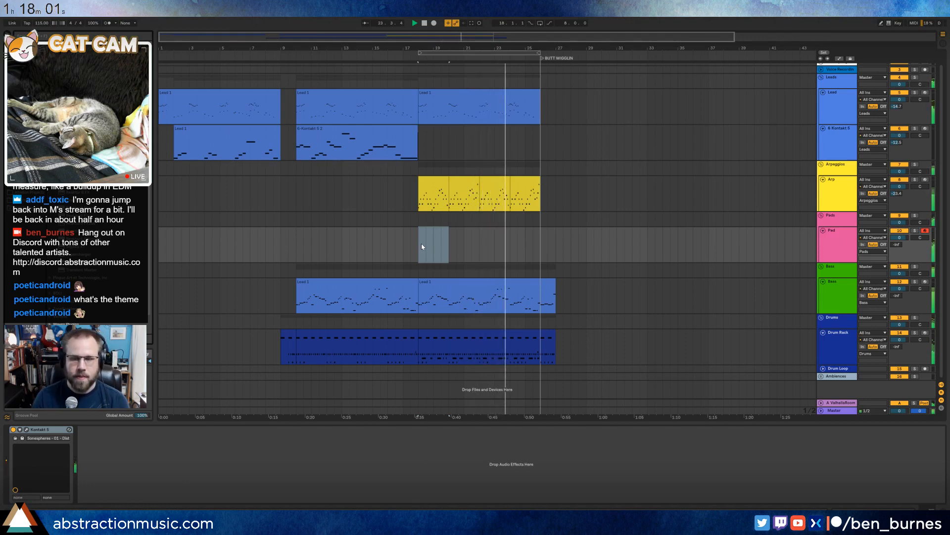
{"action": "key", "text": "space"}
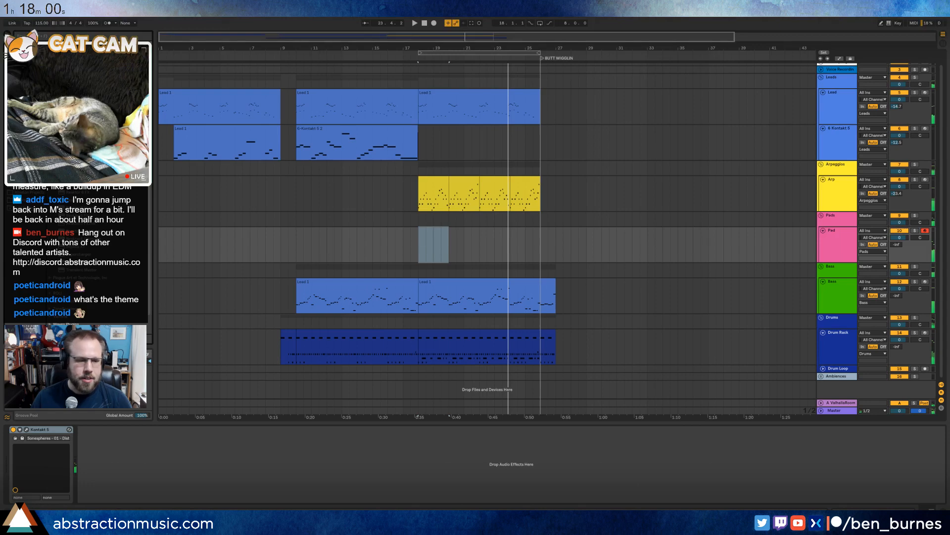
Shift the Sonespheres crossfade from Source 1 towards Source 2, settling slightly past the middle, and close the Kontakt window.
{"action": "left_click", "coordinate": [25, 429]}
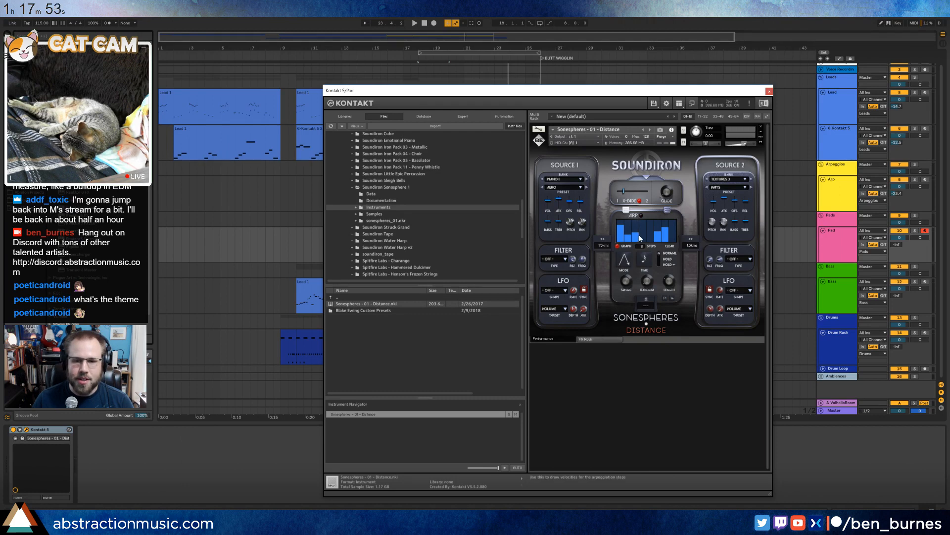
{"action": "left_click_drag", "start_coordinate": [624, 193], "coordinate": [647, 195]}
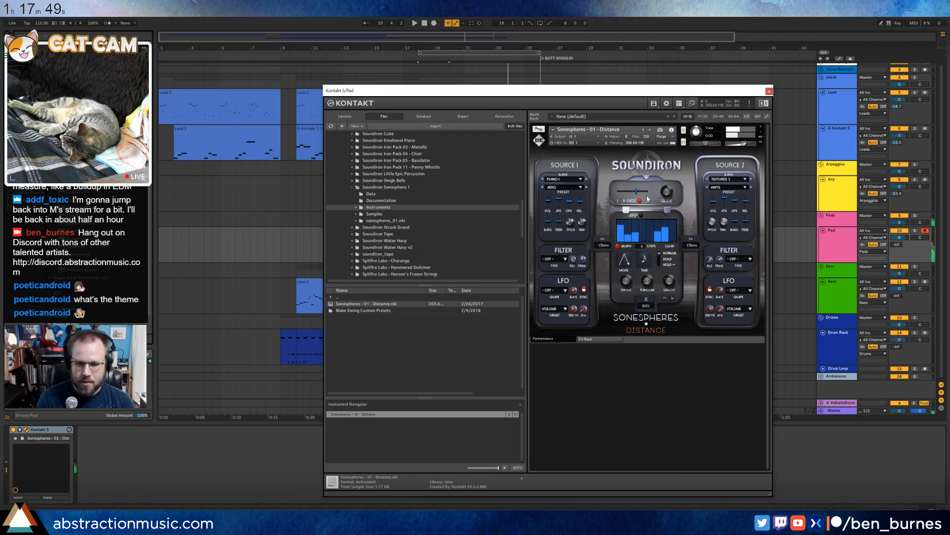
{"action": "left_click_drag", "start_coordinate": [646, 195], "coordinate": [639, 192]}
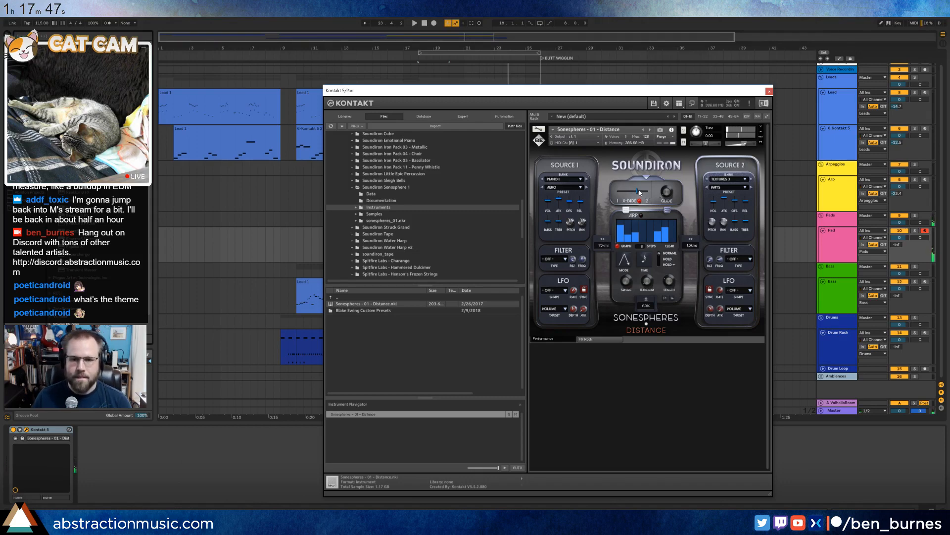
{"action": "left_click", "coordinate": [769, 92]}
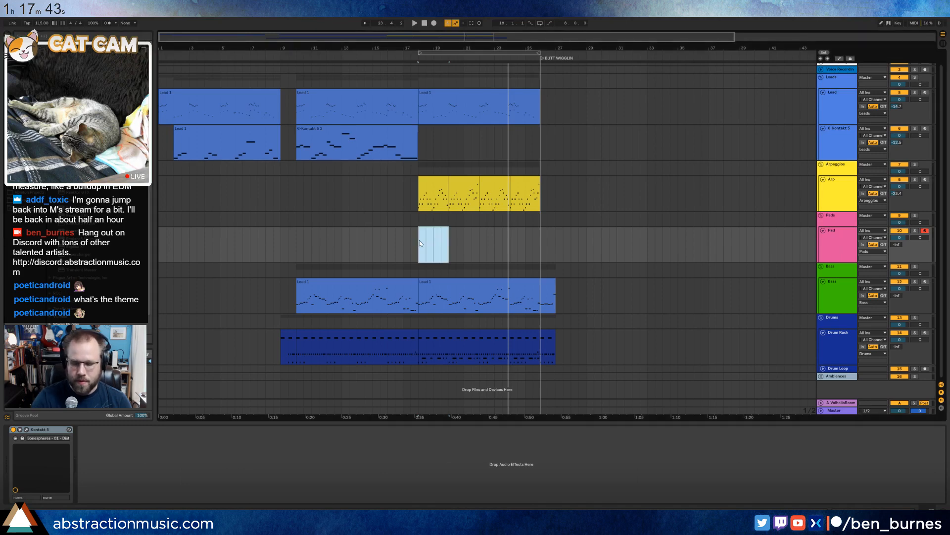
Record four sustained chords on the Pad track from bar 18 through bar 26, and open the recorded clip's notes.
{"action": "key", "text": "F9"}
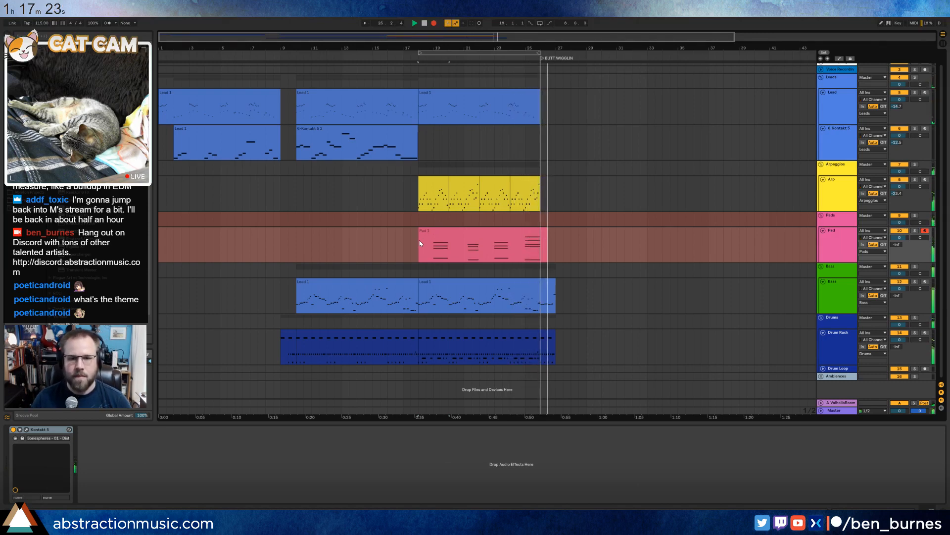
{"action": "key", "text": "space"}
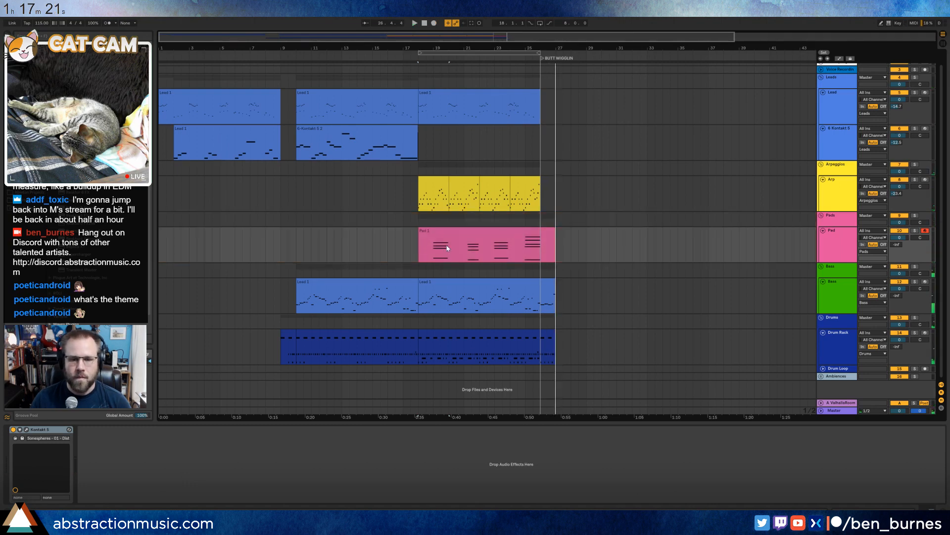
{"action": "double_click", "coordinate": [522, 231]}
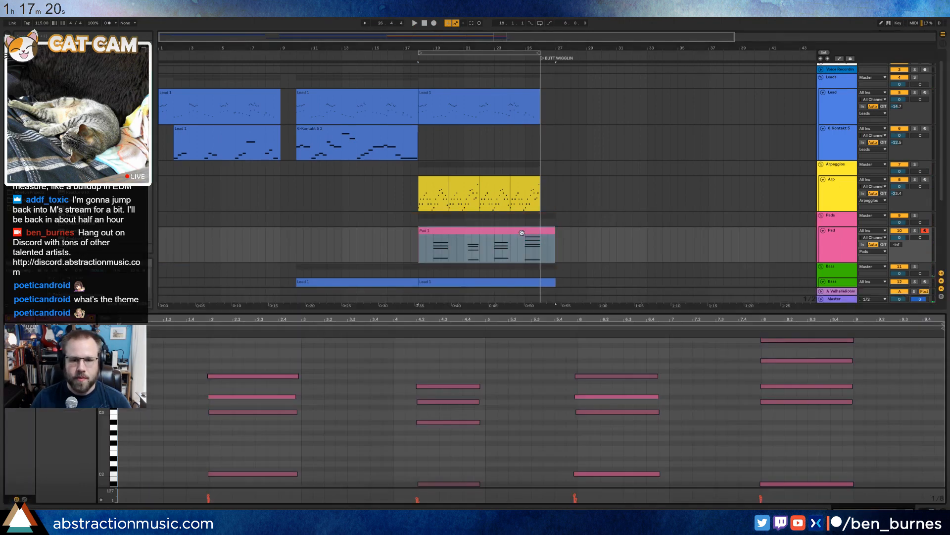
{"action": "left_click", "coordinate": [359, 356]}
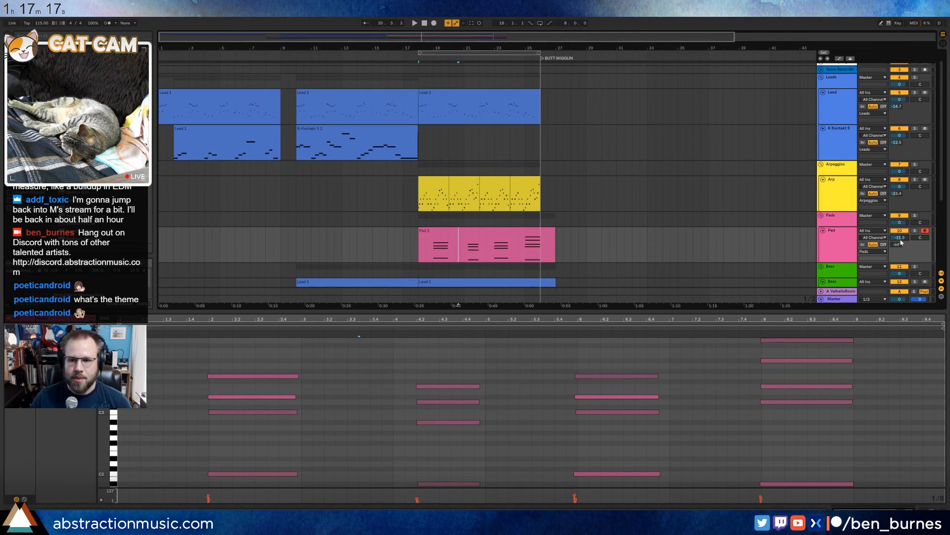
Lower the Pad track's volume to -13.1 dB while playing the section, and return to the Pad clip's device view.
{"action": "left_click_drag", "start_coordinate": [896, 245], "coordinate": [896, 243]}
{"action": "key", "text": "space"}
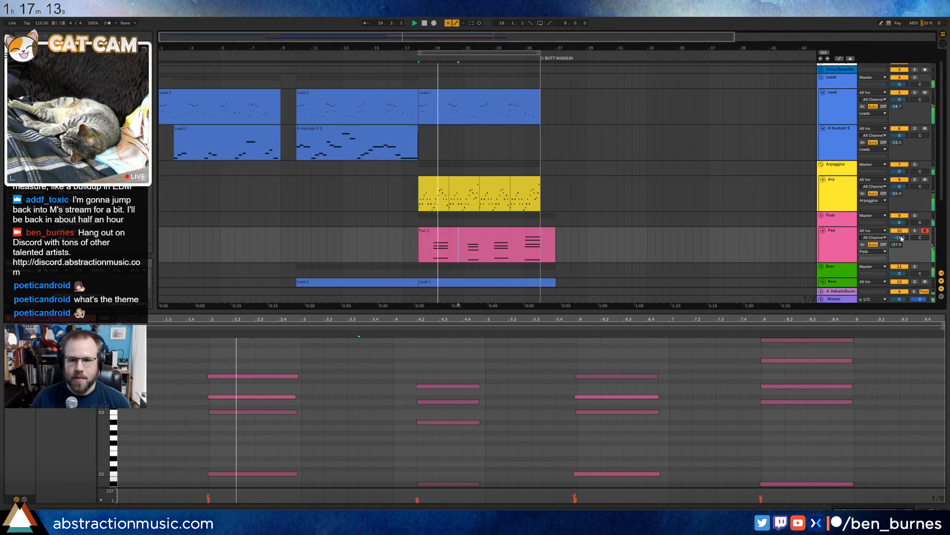
{"action": "left_click_drag", "start_coordinate": [899, 238], "coordinate": [899, 240]}
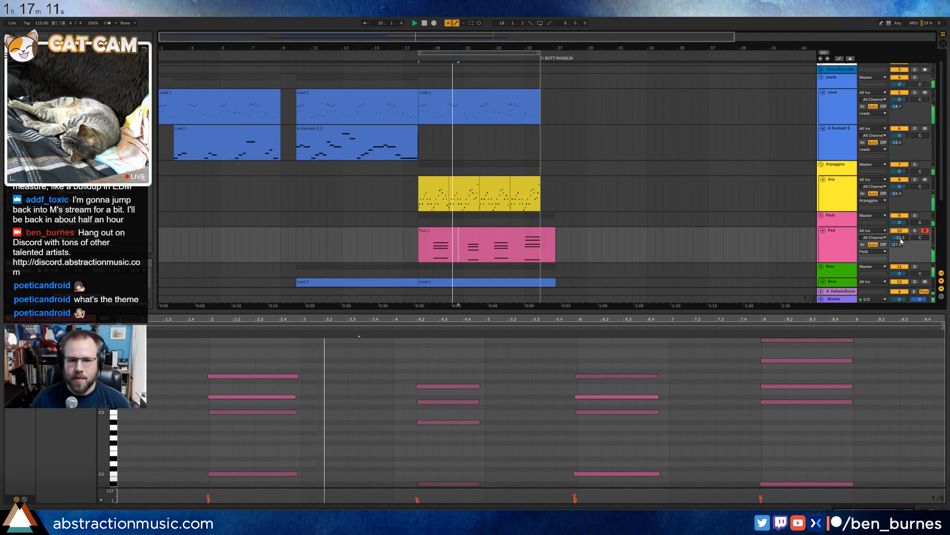
{"action": "key", "text": "shift+Tab"}
{"action": "key", "text": "space"}
{"action": "left_click", "coordinate": [489, 233]}
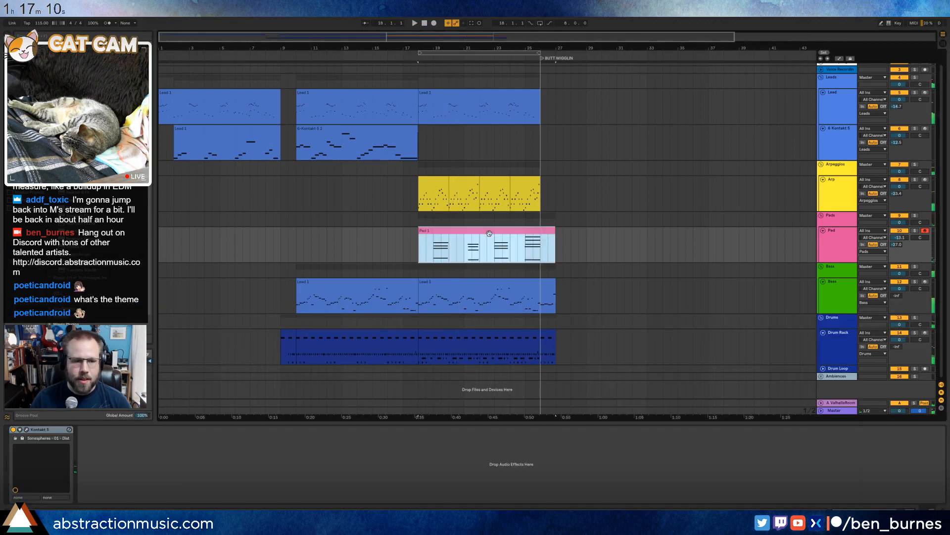
Shorten the attack of both Sonespheres sources on the Pad track, and audition the pad with the section.
{"action": "left_click", "coordinate": [27, 430]}
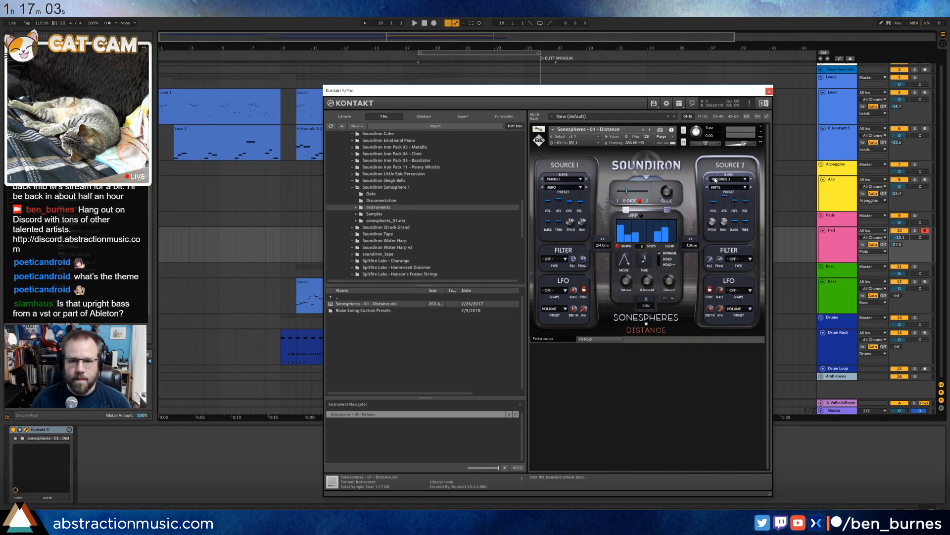
{"action": "key", "text": "space"}
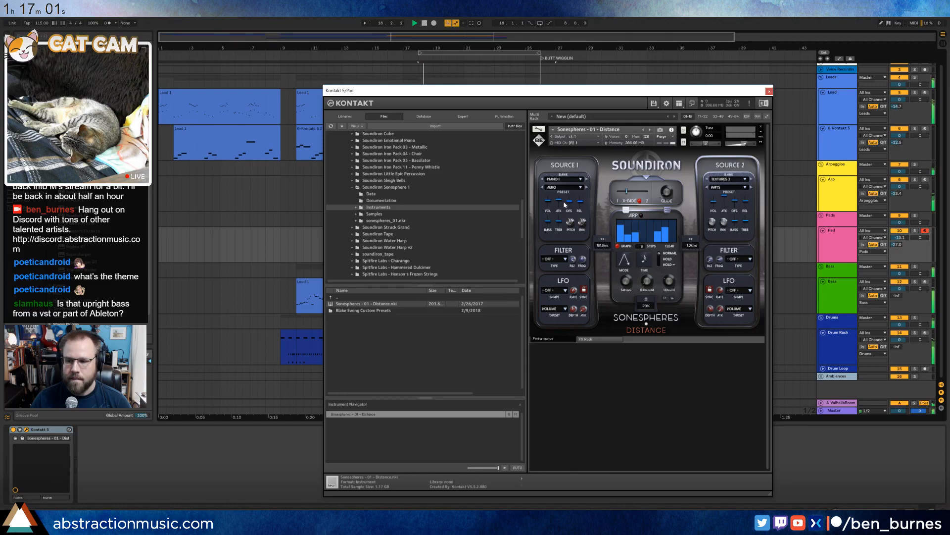
{"action": "left_click_drag", "start_coordinate": [666, 92], "coordinate": [572, 257]}
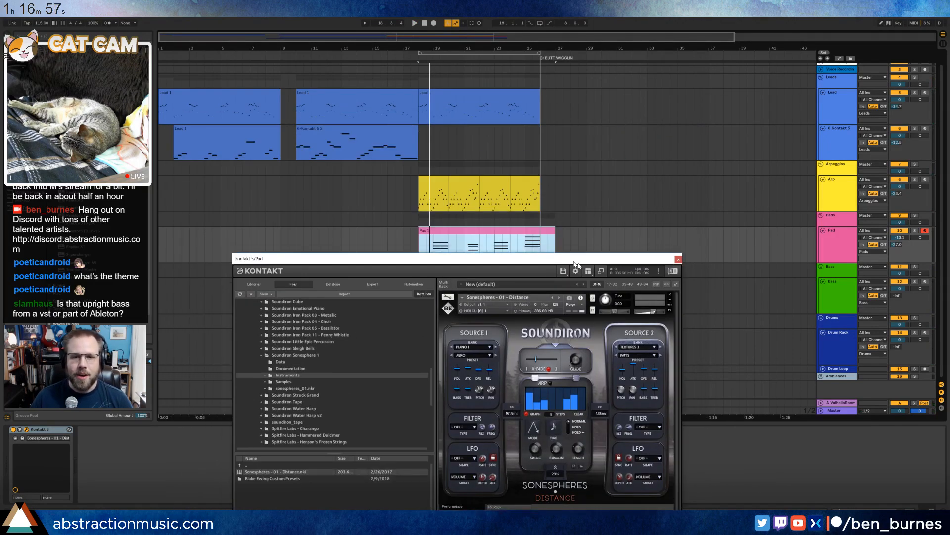
{"action": "left_click", "coordinate": [549, 298]}
Solo the Bass track and bring up its Upright Bass instrument in Kontakt to check where the sound comes from.
{"action": "left_click", "coordinate": [490, 288]}
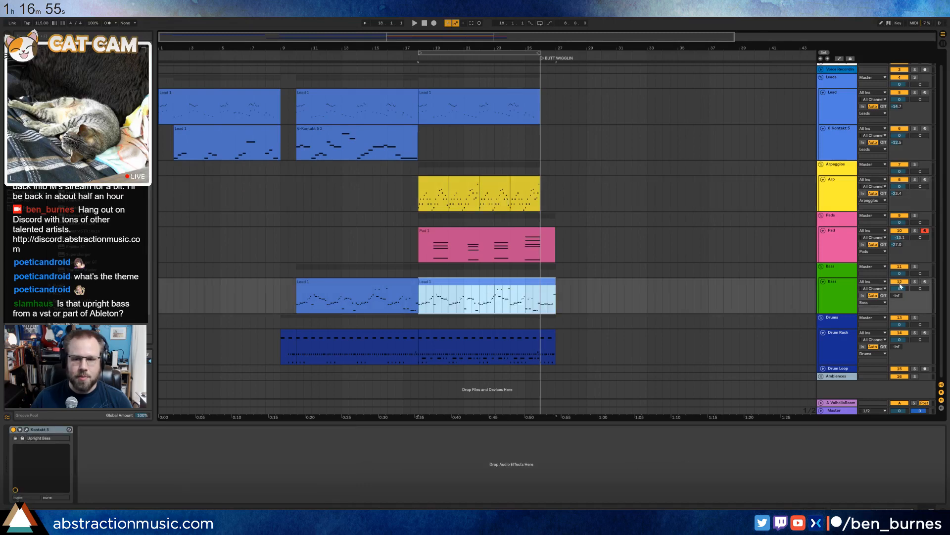
{"action": "left_click", "coordinate": [915, 281]}
{"action": "left_click", "coordinate": [27, 431]}
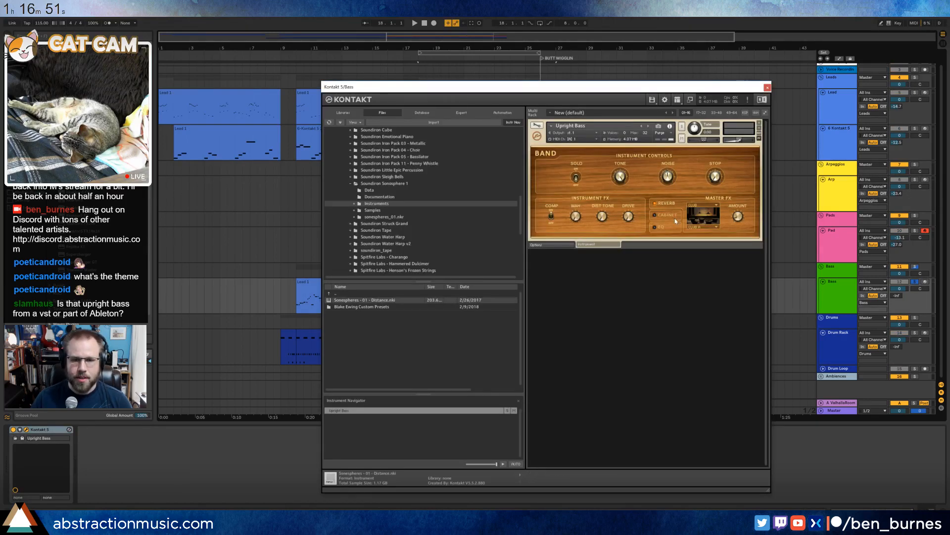
{"action": "left_click_drag", "start_coordinate": [585, 87], "coordinate": [503, 80]}
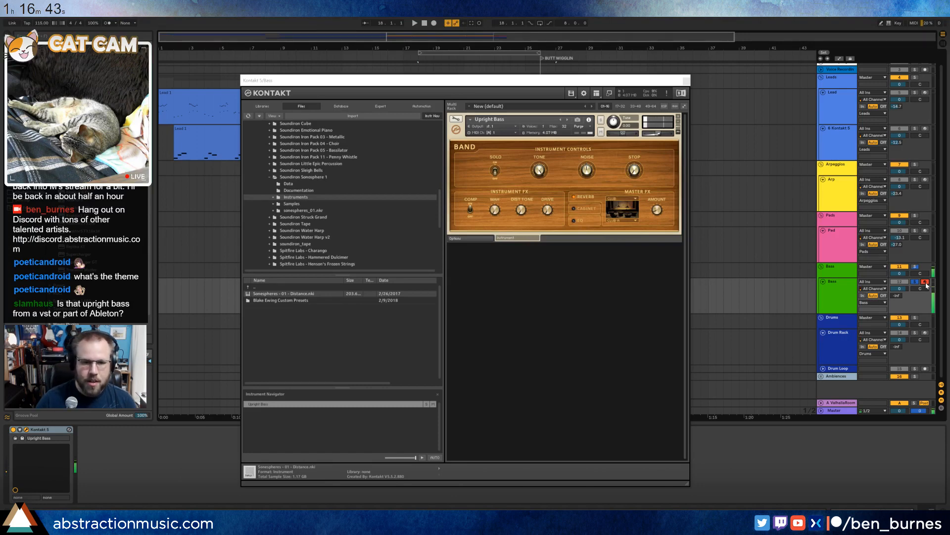
Search the Kontakt database for "upright", view the Upright Bass entry's library details, and close Kontakt.
{"action": "left_click", "coordinate": [341, 106]}
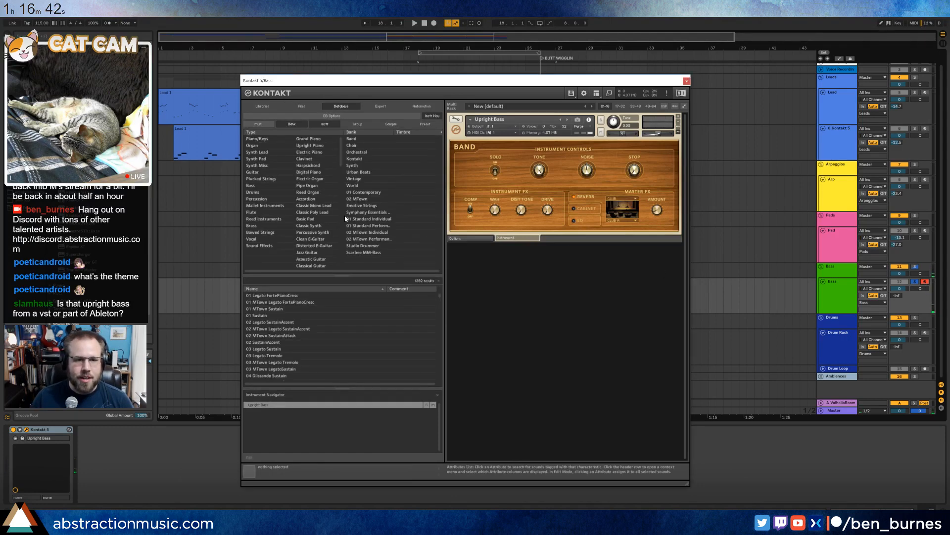
{"action": "left_click", "coordinate": [308, 281]}
{"action": "type", "text": "upright"}
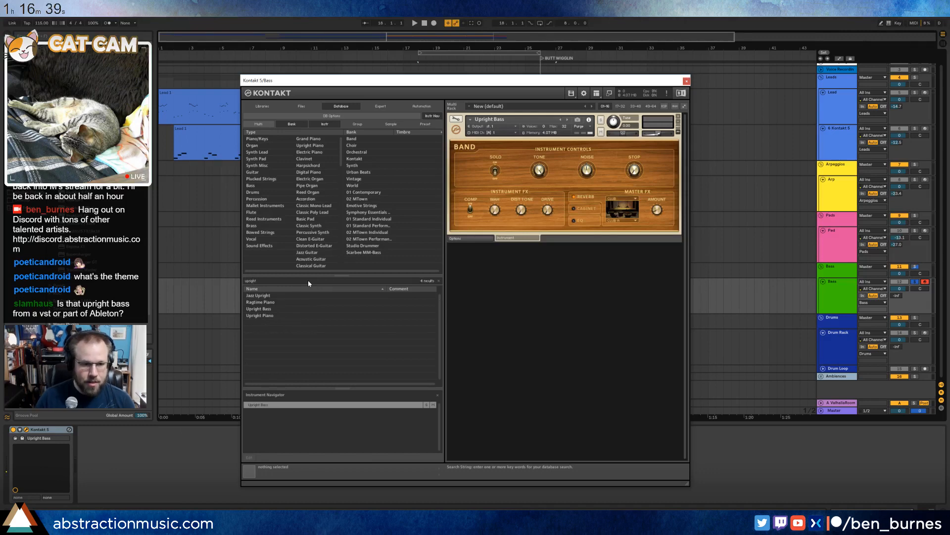
{"action": "left_click", "coordinate": [275, 310]}
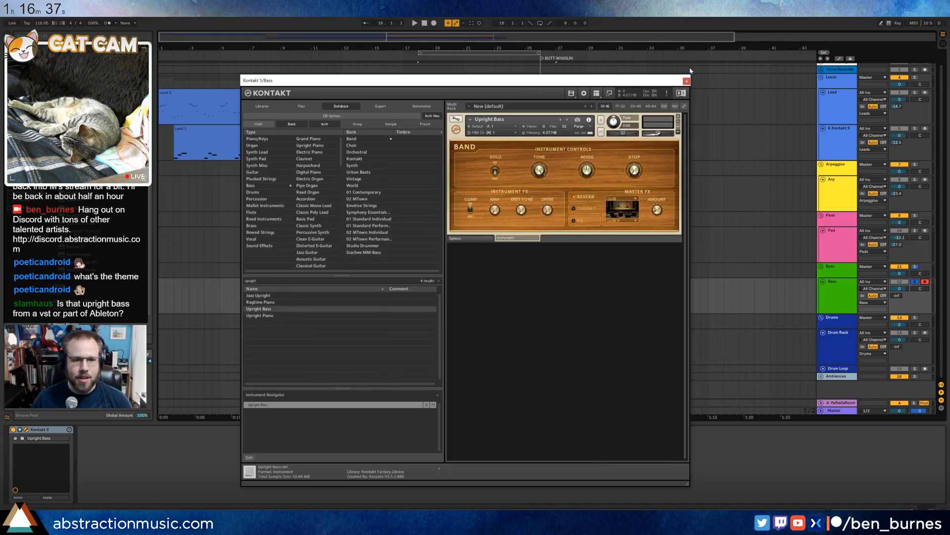
{"action": "left_click", "coordinate": [687, 81]}
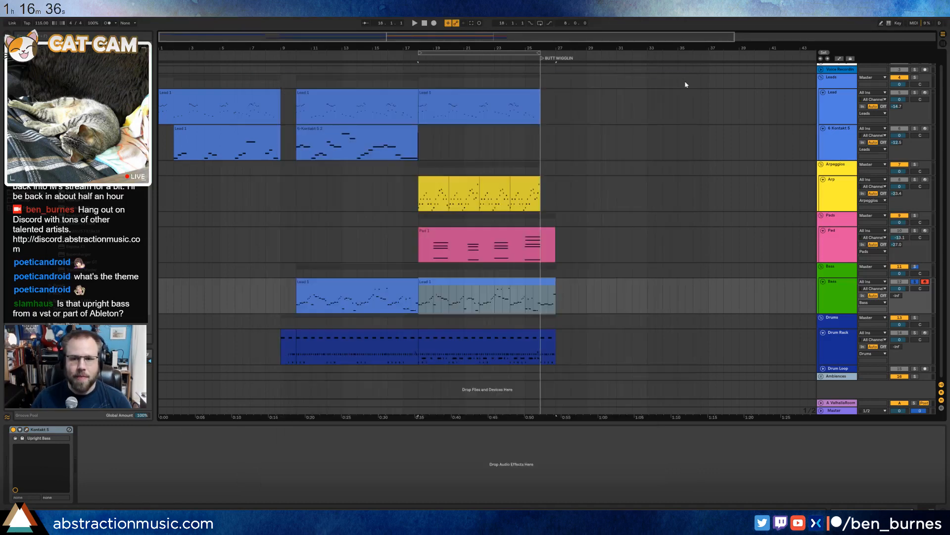
Play the first Bass clip in solo, and unsolo the Bass track to hear it with the full mix.
{"action": "left_click", "coordinate": [366, 280]}
{"action": "key", "text": "space"}
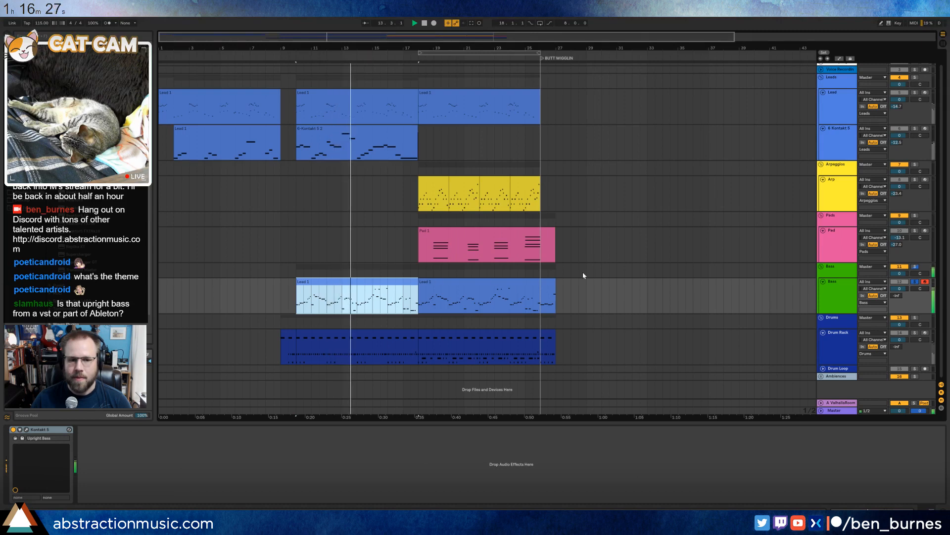
{"action": "left_click", "coordinate": [914, 282]}
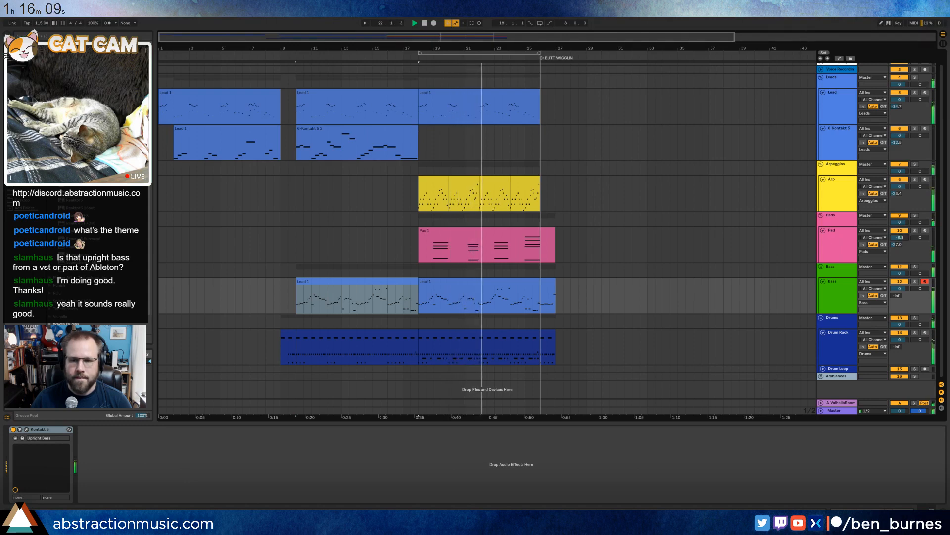
Set the Pad track's volume to -5.9 dB and stop playback.
{"action": "left_click_drag", "start_coordinate": [900, 238], "coordinate": [901, 236]}
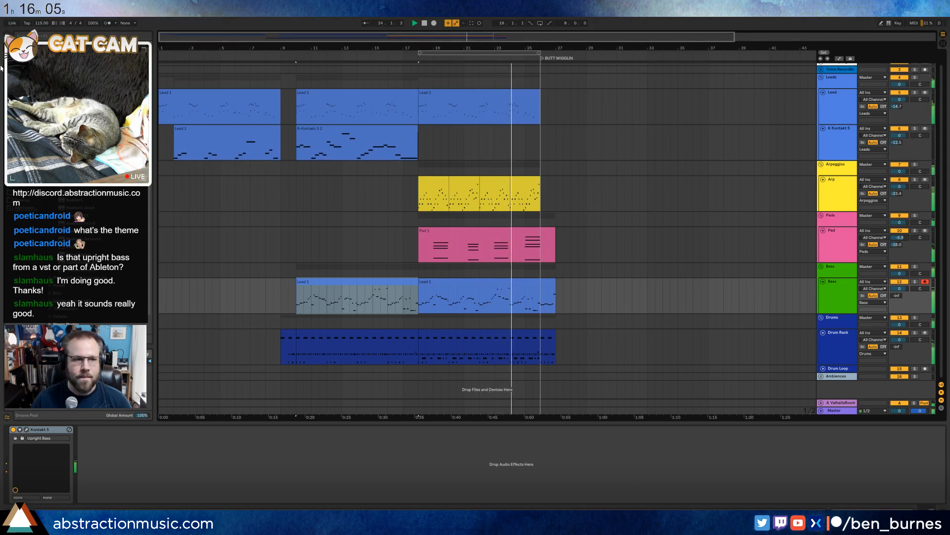
{"action": "key", "text": "space"}
In the Lead clip starting at bar 18, raise the last two notes of the clip's bar 7 phrase, and audition it.
{"action": "double_click", "coordinate": [521, 90]}
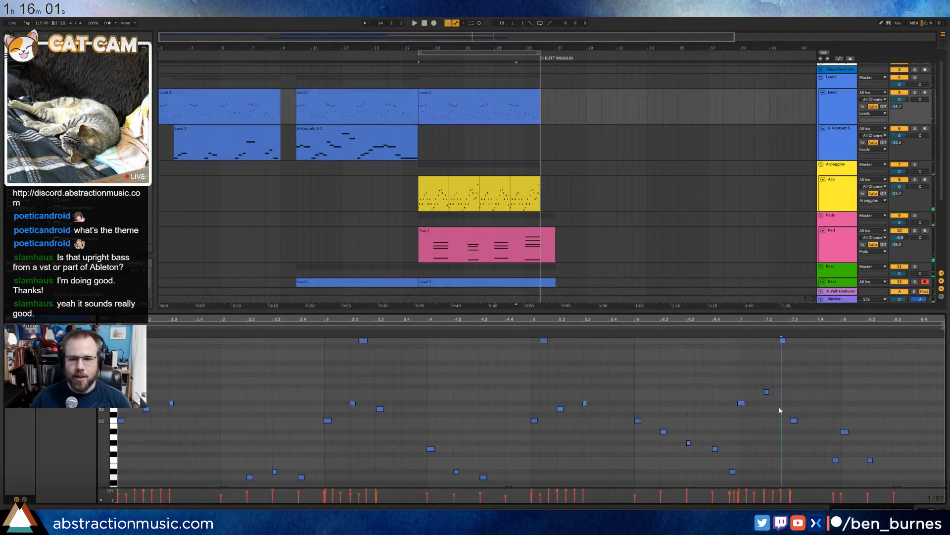
{"action": "key", "text": "space"}
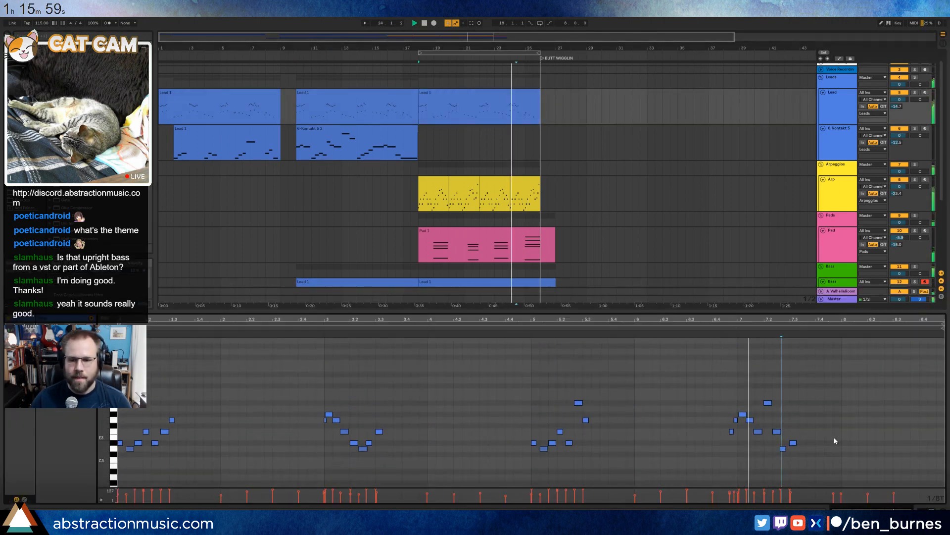
{"action": "key", "text": "space"}
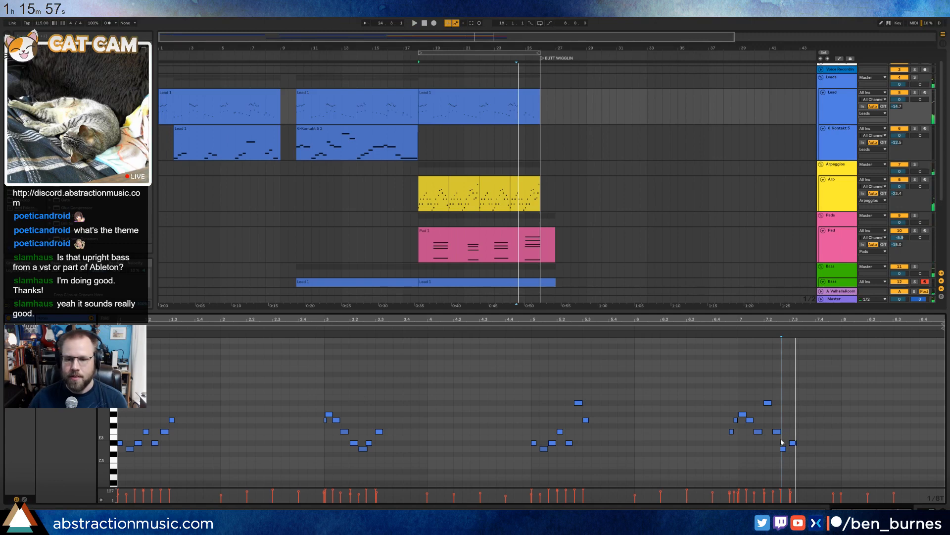
{"action": "left_click_drag", "start_coordinate": [782, 442], "coordinate": [793, 456]}
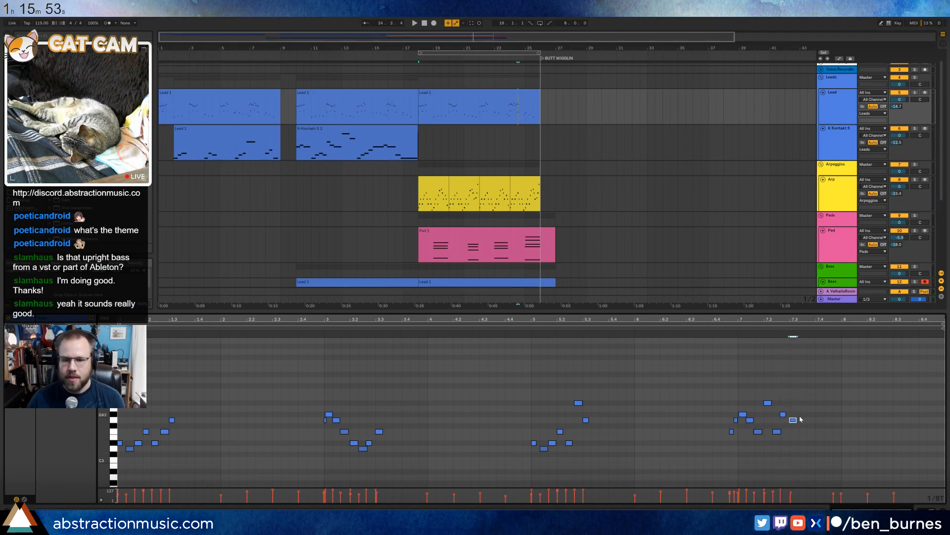
{"action": "left_click", "coordinate": [718, 328]}
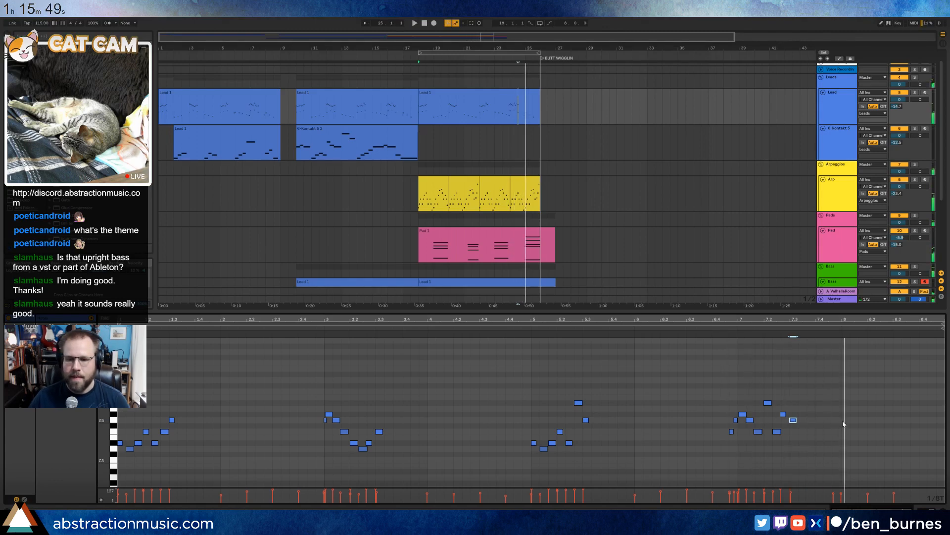
Add a descending run of short notes through bar 8 of the Lead clip, stepping down mostly in pairs.
{"action": "double_click", "coordinate": [846, 422]}
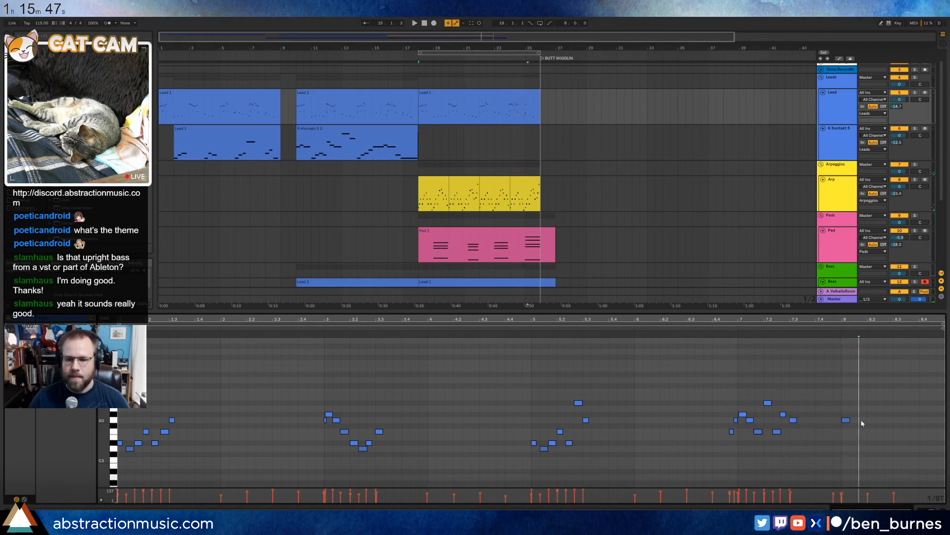
{"action": "double_click", "coordinate": [862, 420]}
{"action": "left_click", "coordinate": [874, 432]}
{"action": "double_click", "coordinate": [870, 433]}
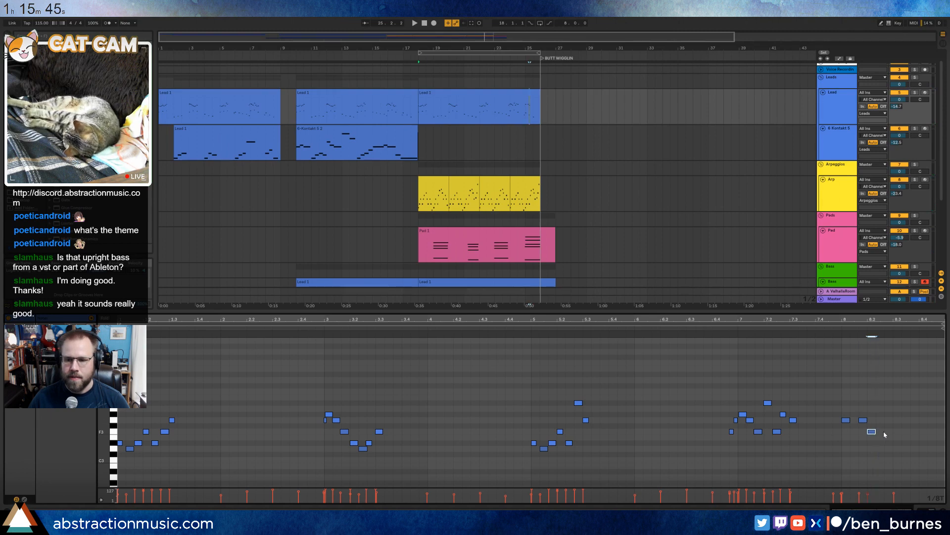
{"action": "double_click", "coordinate": [885, 433]}
{"action": "double_click", "coordinate": [896, 442]}
{"action": "left_click", "coordinate": [913, 443]}
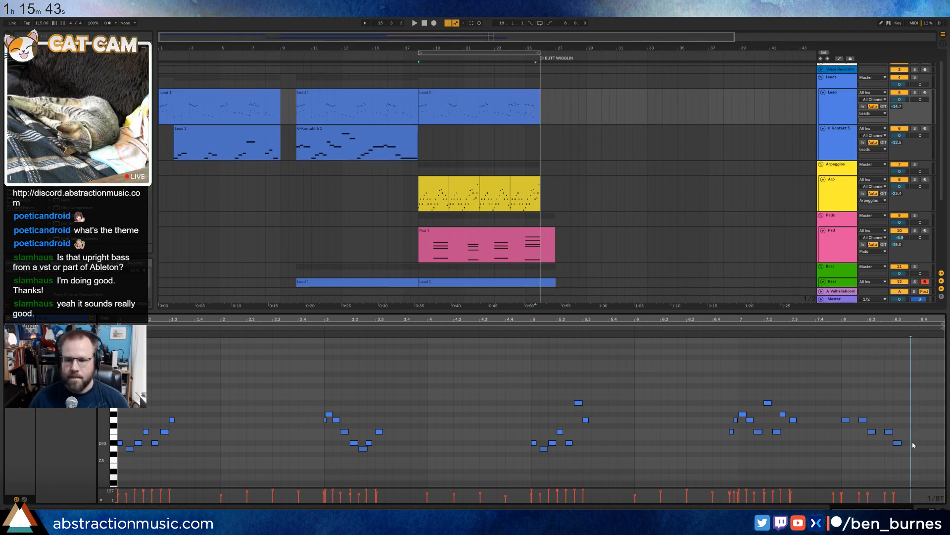
{"action": "double_click", "coordinate": [913, 444]}
{"action": "double_click", "coordinate": [921, 449]}
{"action": "double_click", "coordinate": [941, 451]}
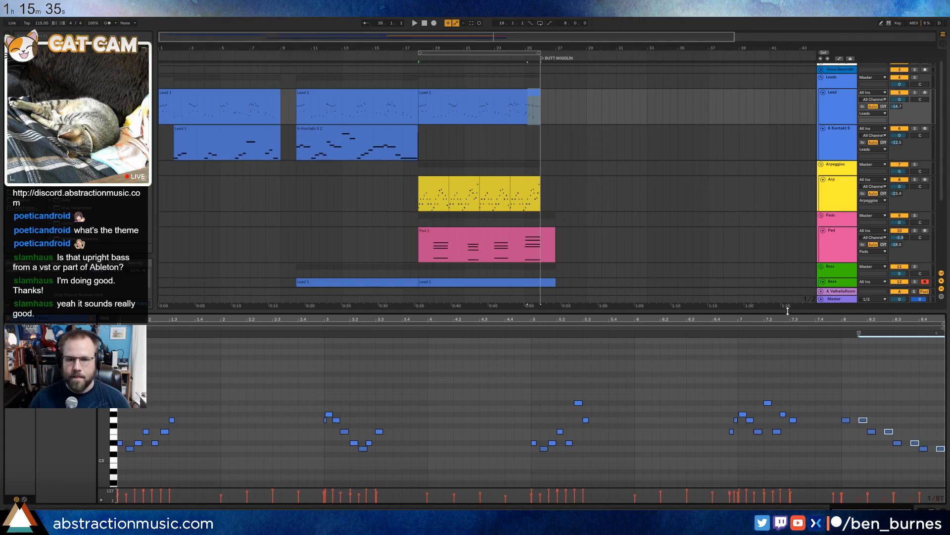
Extend the Lead clip one bar to bar 27, fill that bar with alternating pairs of low notes, and audition it.
{"action": "left_click", "coordinate": [549, 100]}
{"action": "left_click_drag", "start_coordinate": [539, 93], "coordinate": [555, 93]}
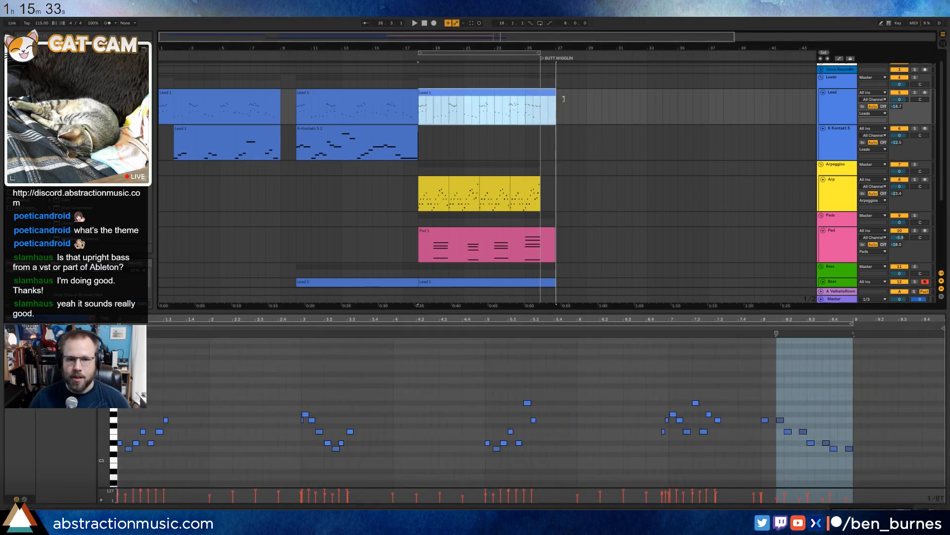
{"action": "left_click", "coordinate": [857, 457]}
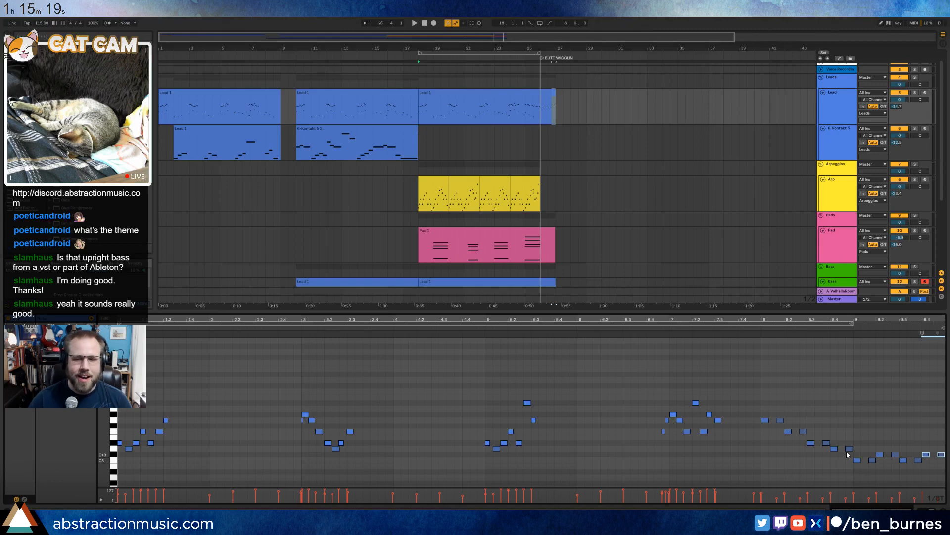
{"action": "left_click", "coordinate": [632, 328]}
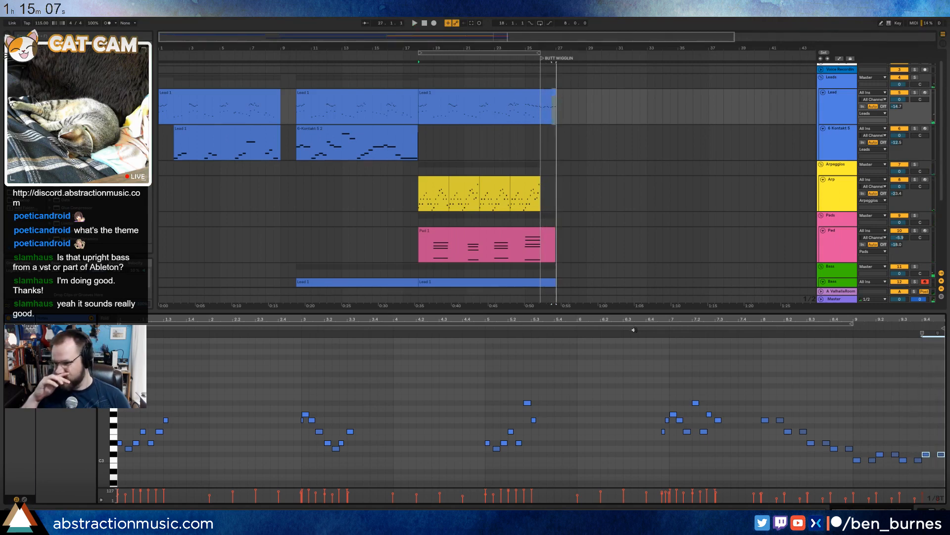
Open the Pad track's Sonespheres instrument in Kontakt, look over its source and LFO settings, and close it.
{"action": "key", "text": "shift+Tab"}
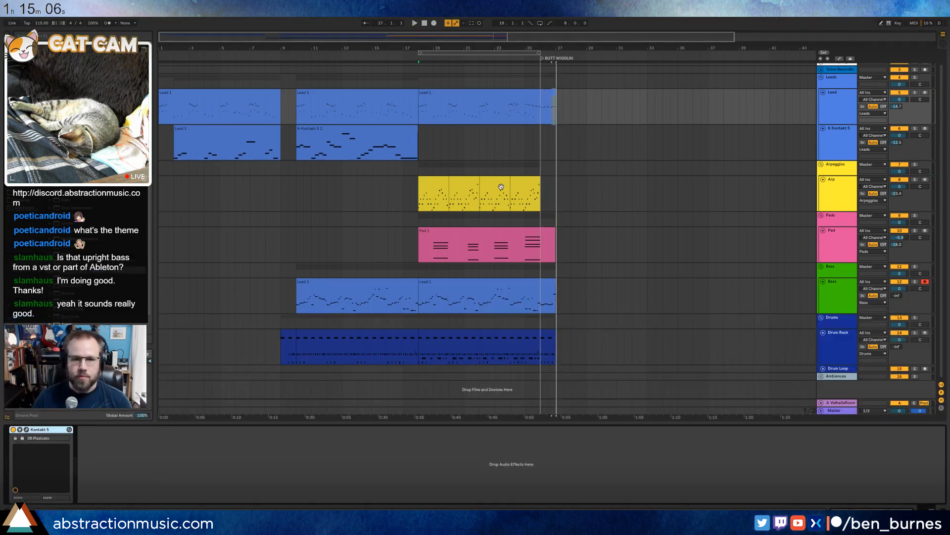
{"action": "left_click", "coordinate": [595, 222]}
{"action": "left_click", "coordinate": [455, 236]}
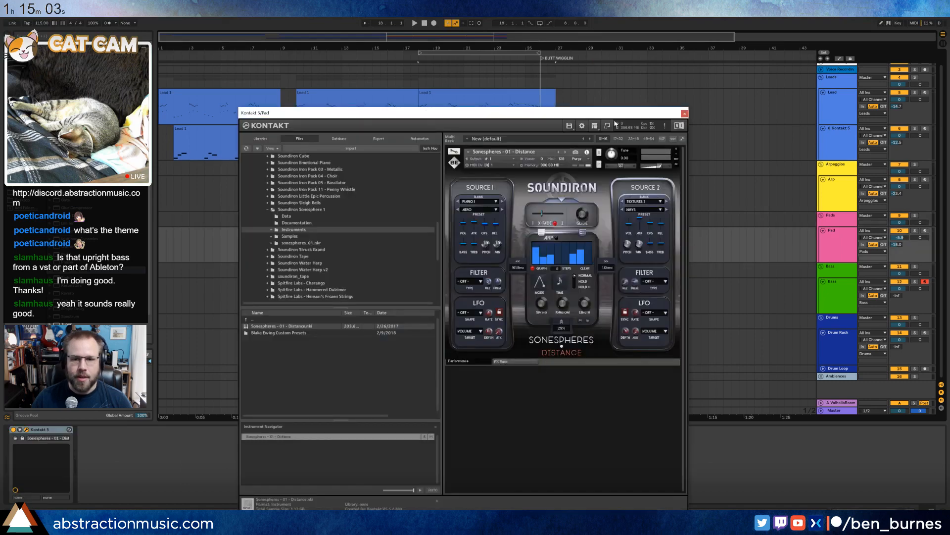
{"action": "left_click_drag", "start_coordinate": [644, 115], "coordinate": [609, 90]}
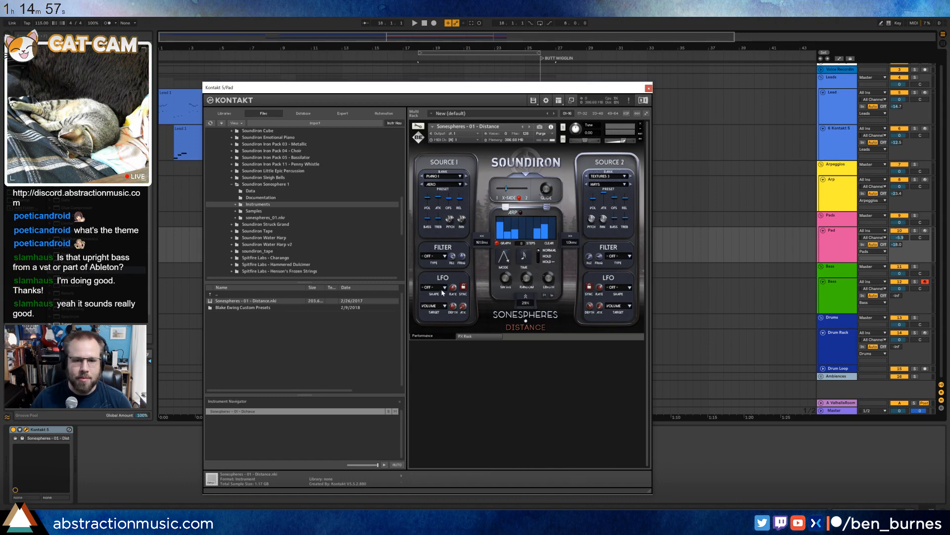
{"action": "left_click", "coordinate": [647, 91]}
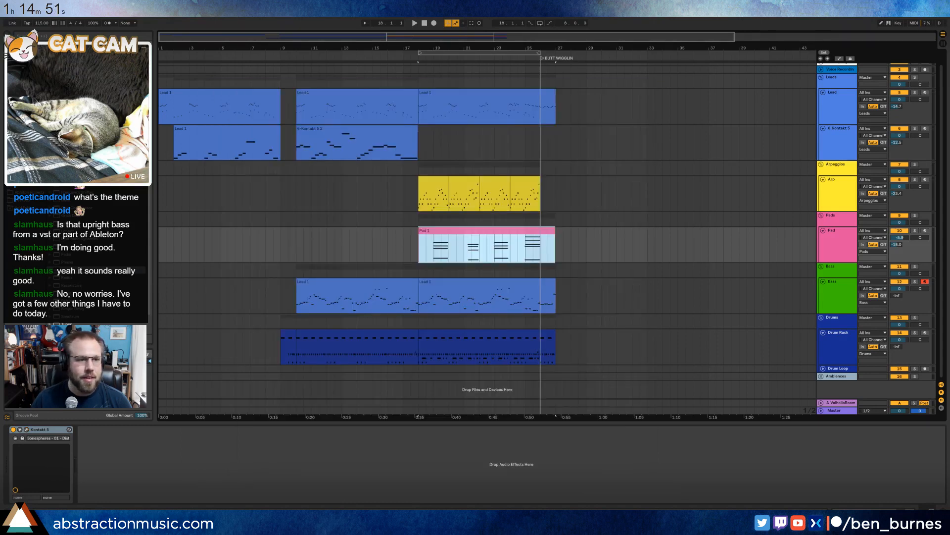
Add an Auto Pan to the Pad track with the amount at about 72% and the rate at 0.34 Hz.
{"action": "left_click_drag", "start_coordinate": [84, 99], "coordinate": [160, 108]}
{"action": "left_click_drag", "start_coordinate": [190, 479], "coordinate": [190, 479]}
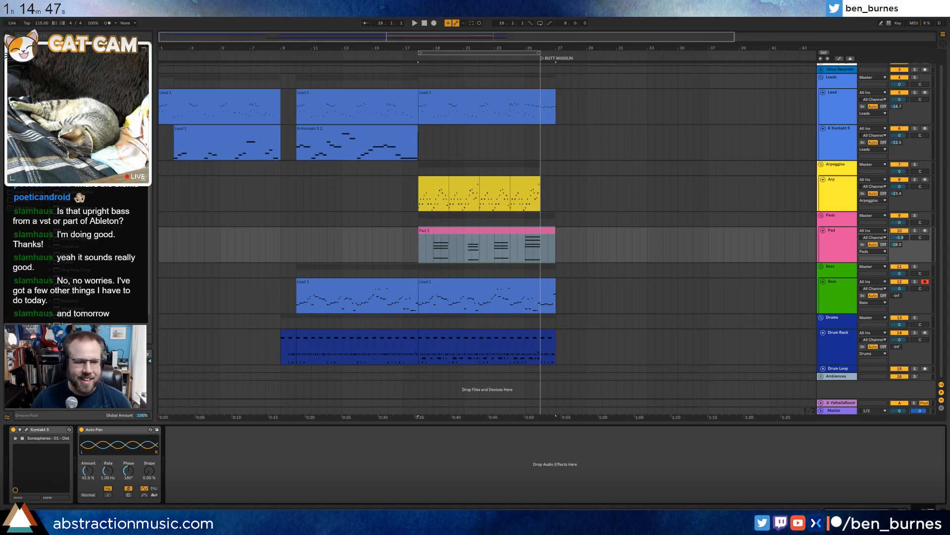
{"action": "key", "text": "space"}
{"action": "left_click_drag", "start_coordinate": [88, 471], "coordinate": [88, 450]}
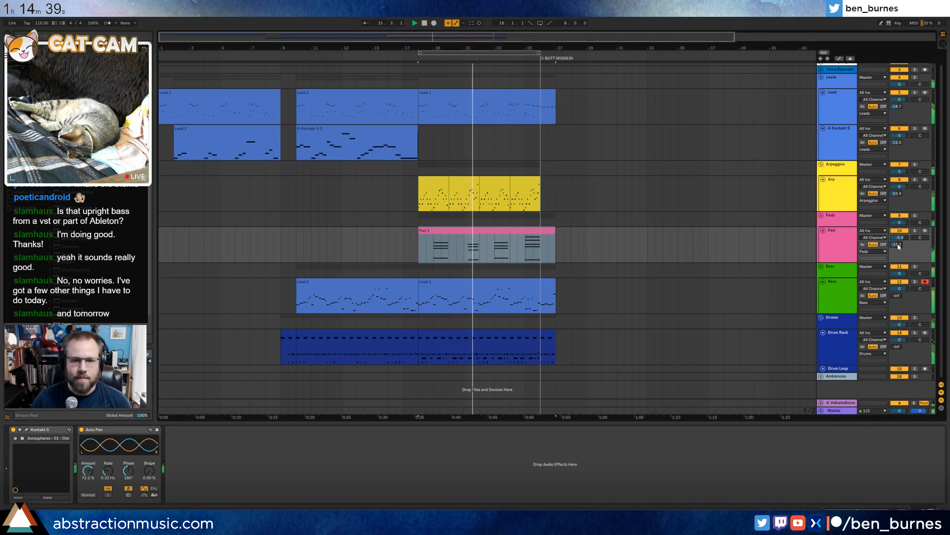
{"action": "key", "text": "space"}
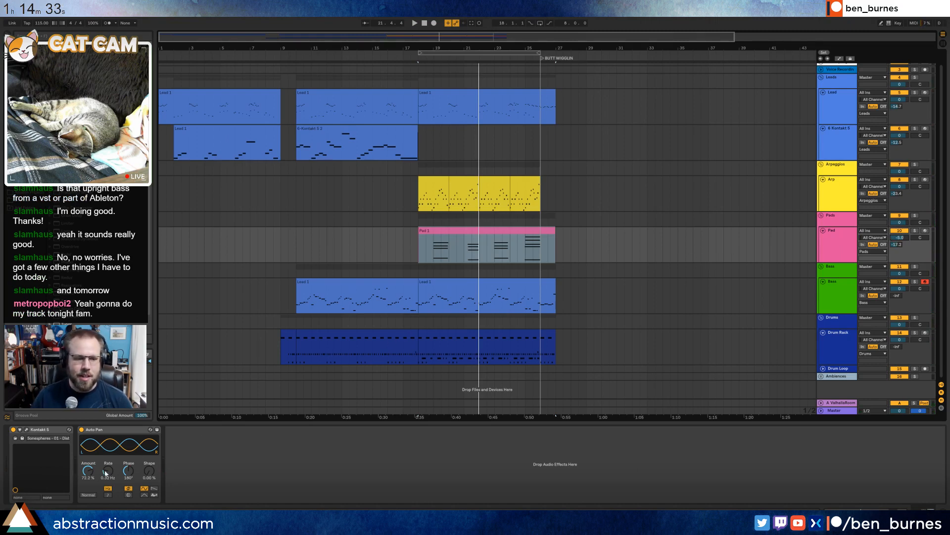
{"action": "left_click_drag", "start_coordinate": [105, 472], "coordinate": [105, 472]}
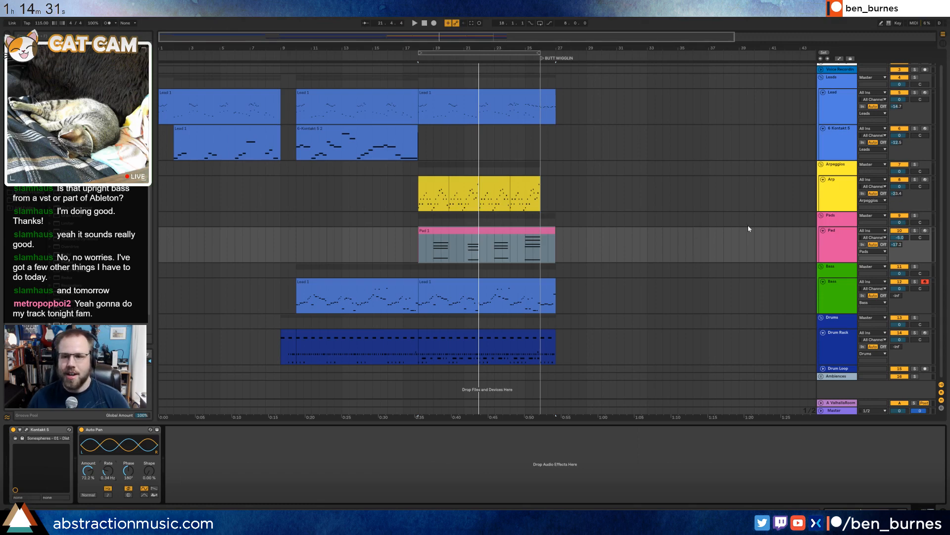
Set the Pad track's send level to -17.0 dB and play the section with the panned pad from bar 18.
{"action": "left_click_drag", "start_coordinate": [898, 249], "coordinate": [898, 248]}
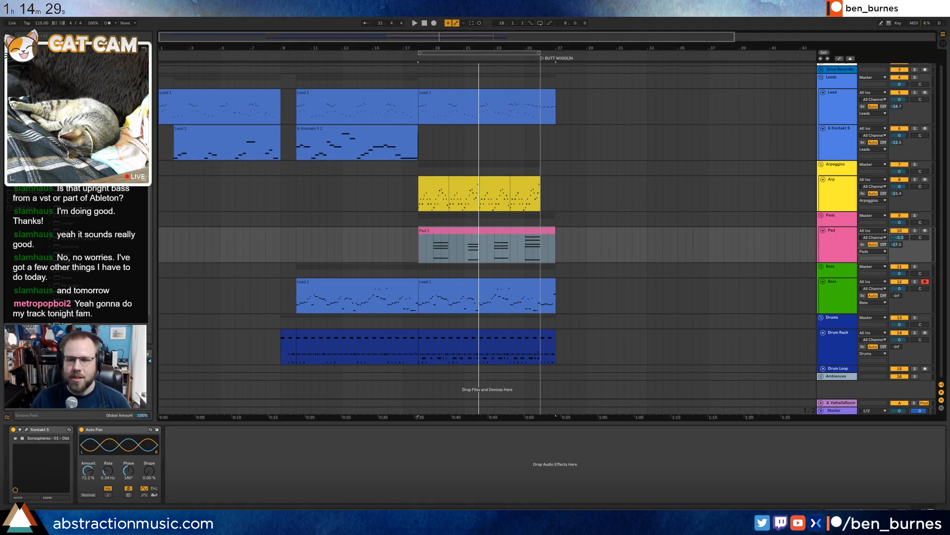
{"action": "left_click", "coordinate": [489, 233]}
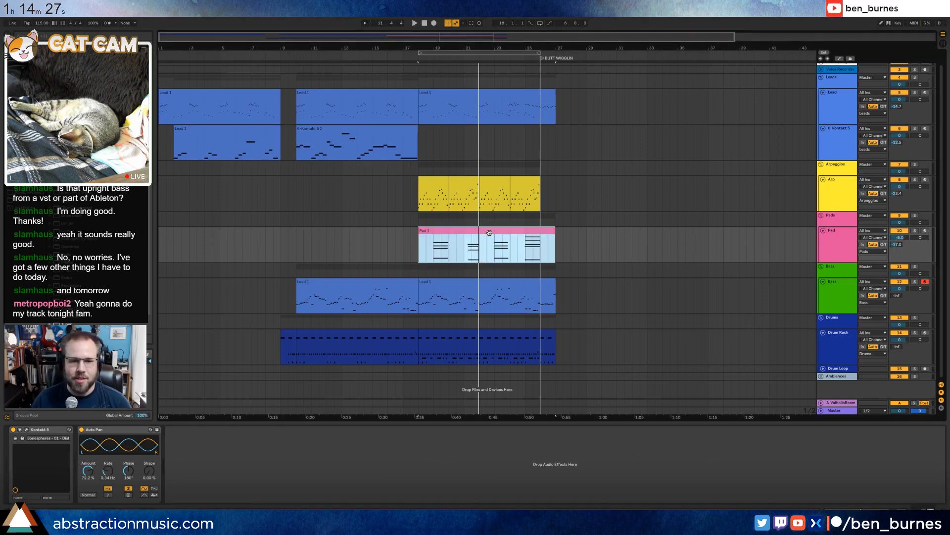
{"action": "key", "text": "space"}
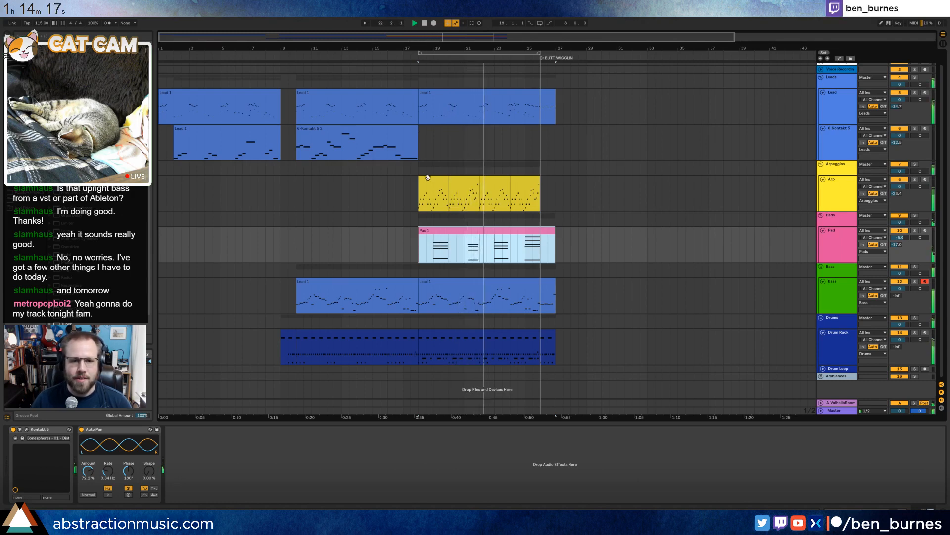
Bring up the Arp track's Operator, view the envelope of Oscillator B, and listen to the section through its last bar.
{"action": "left_click_drag", "start_coordinate": [421, 198], "coordinate": [448, 198]}
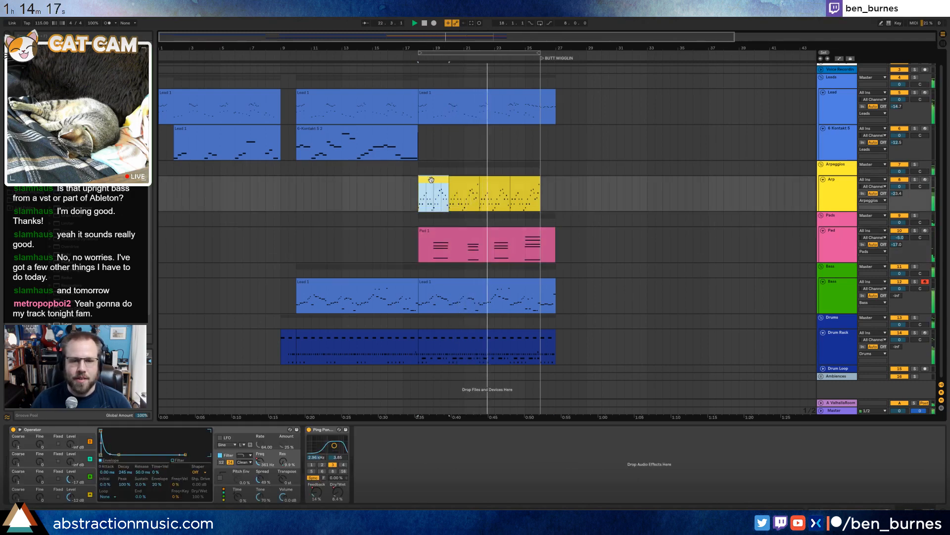
{"action": "left_click", "coordinate": [82, 478]}
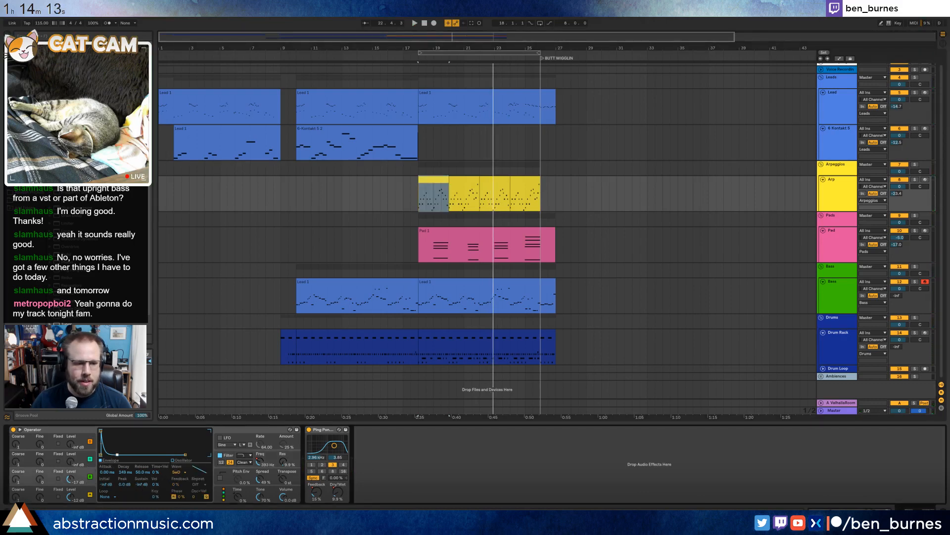
{"action": "key", "text": "space"}
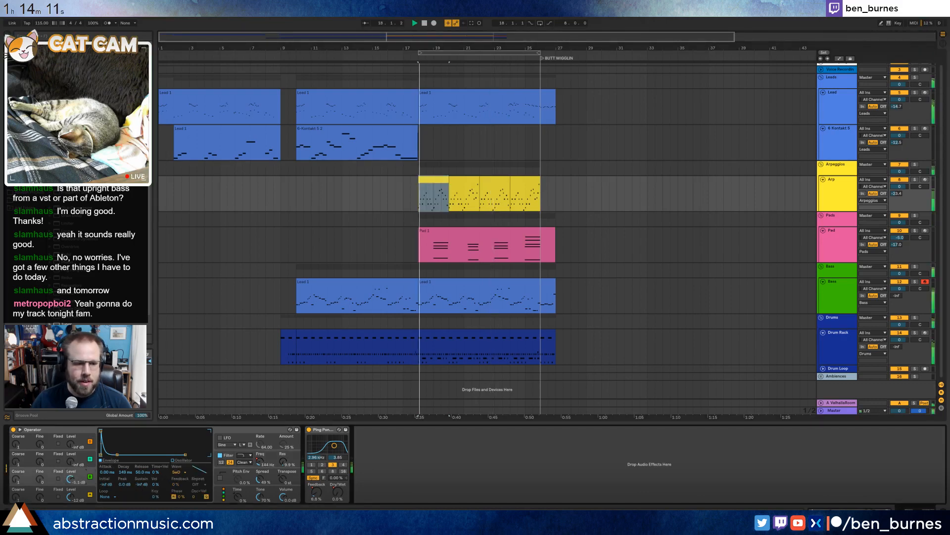
{"action": "left_click", "coordinate": [518, 184]}
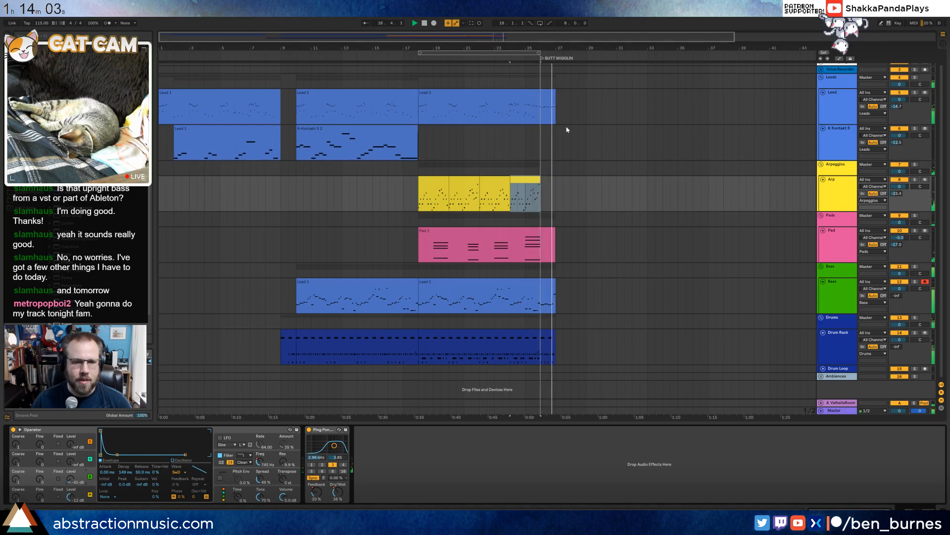
{"action": "key", "text": "space"}
Duplicate bar 26 of the Lead, Drum Rack and Bass parts into bar 27.
{"action": "left_click", "coordinate": [547, 95]}
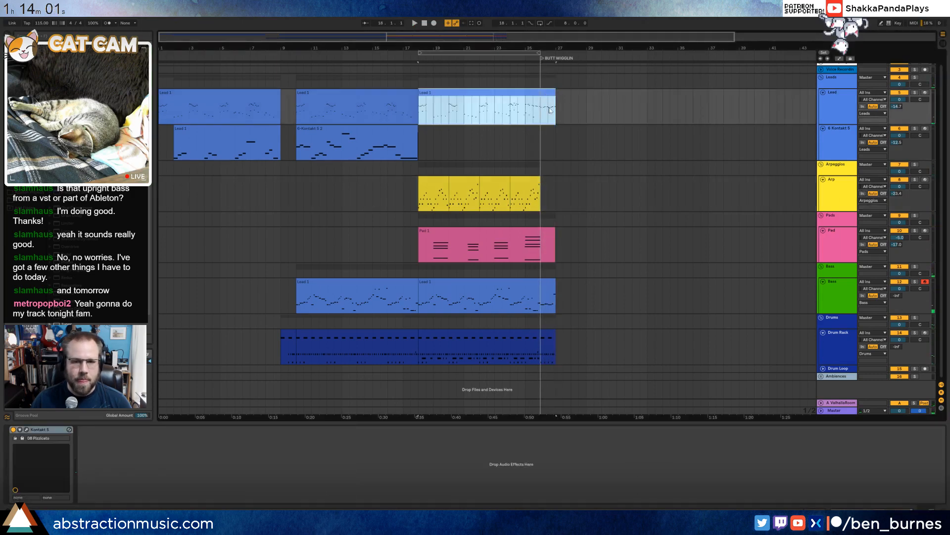
{"action": "left_click", "coordinate": [548, 110]}
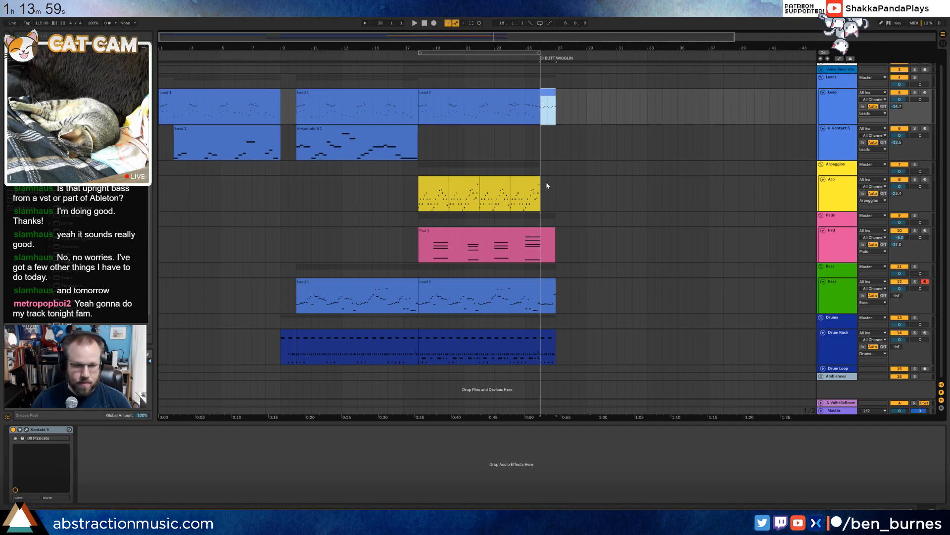
{"action": "key", "text": "ctrl+d"}
{"action": "left_click", "coordinate": [549, 337]}
{"action": "key", "text": "ctrl+d"}
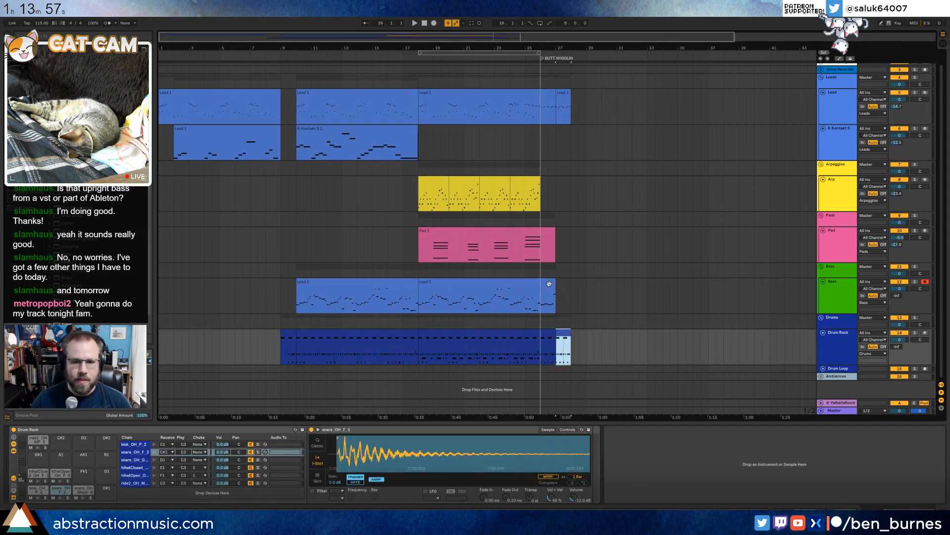
{"action": "left_click", "coordinate": [548, 284]}
{"action": "left_click", "coordinate": [547, 300]}
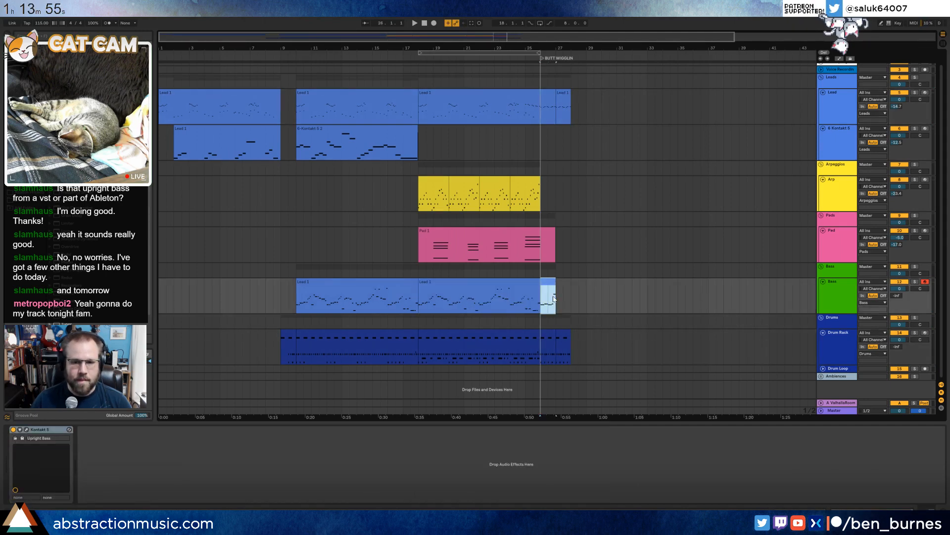
{"action": "key", "text": "ctrl+d"}
Inspect the closing notes of the Bass clip that starts at bar 18, and audition the extended ending.
{"action": "double_click", "coordinate": [550, 283]}
{"action": "left_click", "coordinate": [940, 390]}
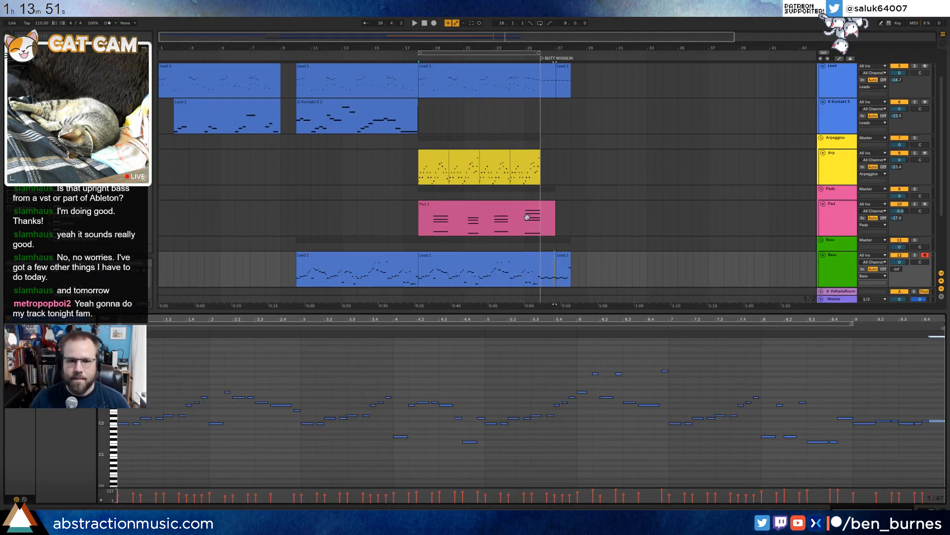
{"action": "key", "text": "shift+Tab"}
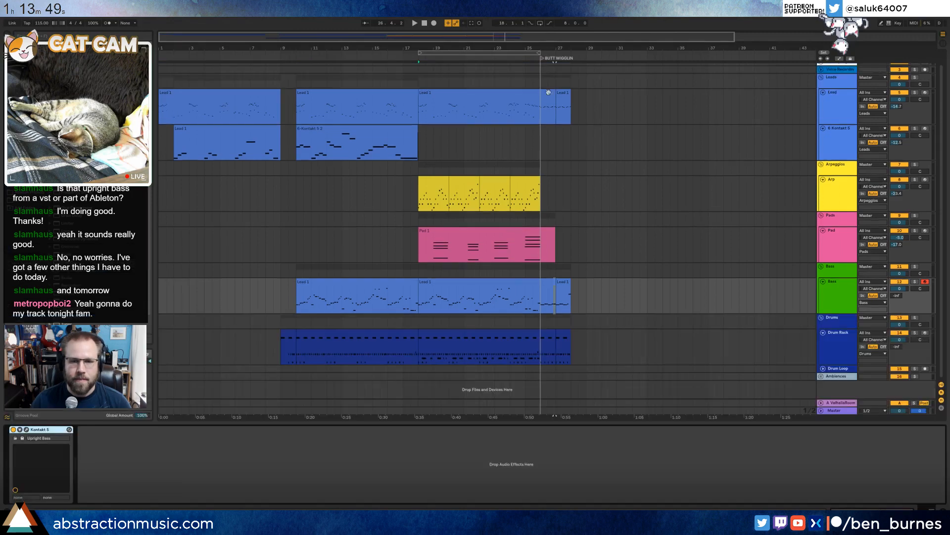
{"action": "left_click", "coordinate": [529, 60]}
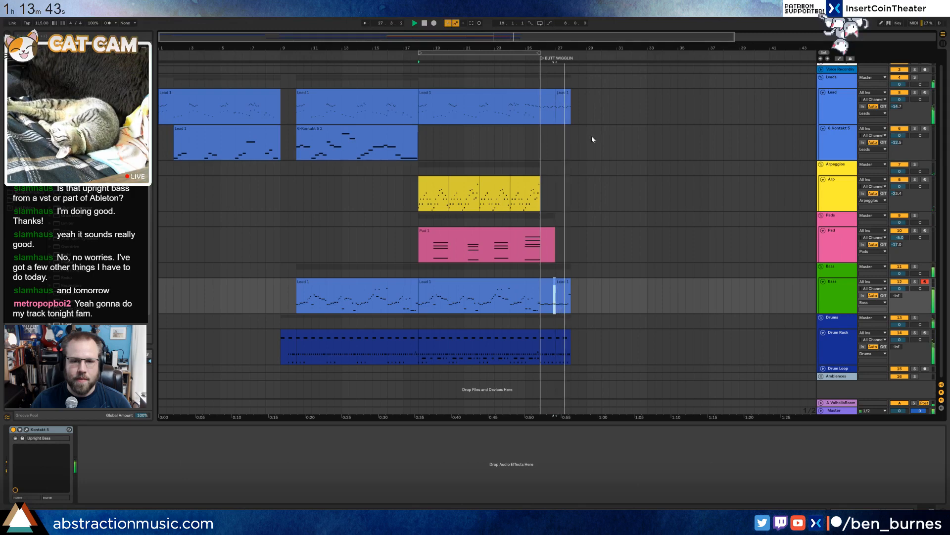
Consolidate bars 26 and 27 into a single clip on each of the Lead, Drum Rack and Bass tracks.
{"action": "left_click", "coordinate": [551, 93]}
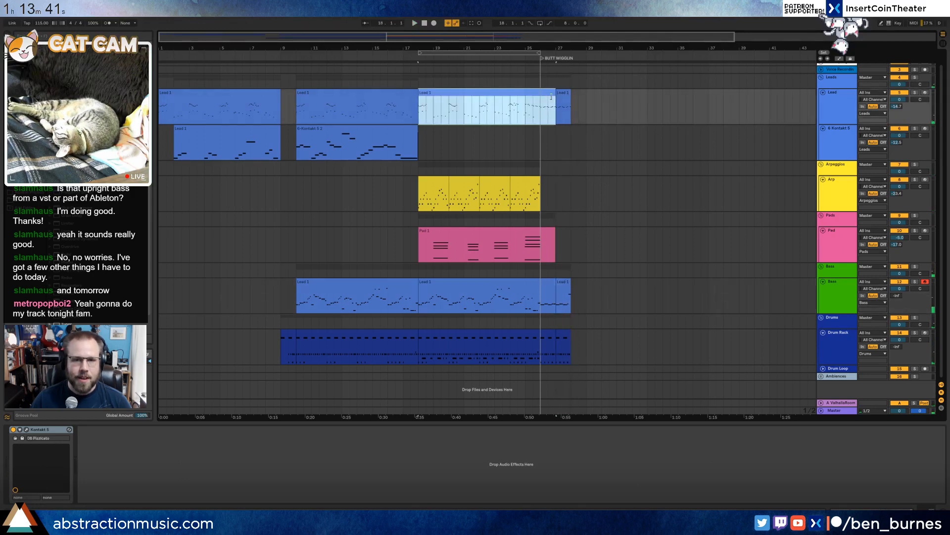
{"action": "left_click_drag", "start_coordinate": [552, 112], "coordinate": [568, 113]}
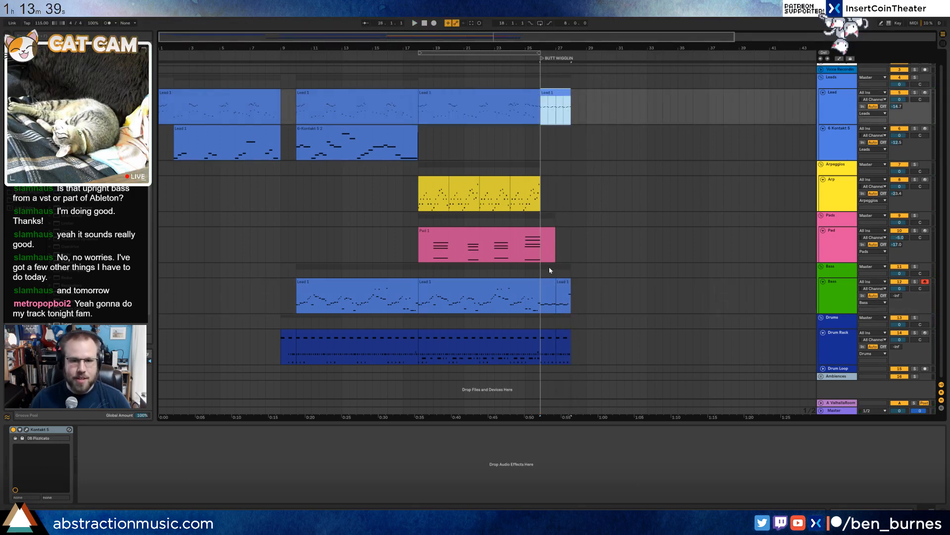
{"action": "left_click_drag", "start_coordinate": [540, 297], "coordinate": [570, 297]}
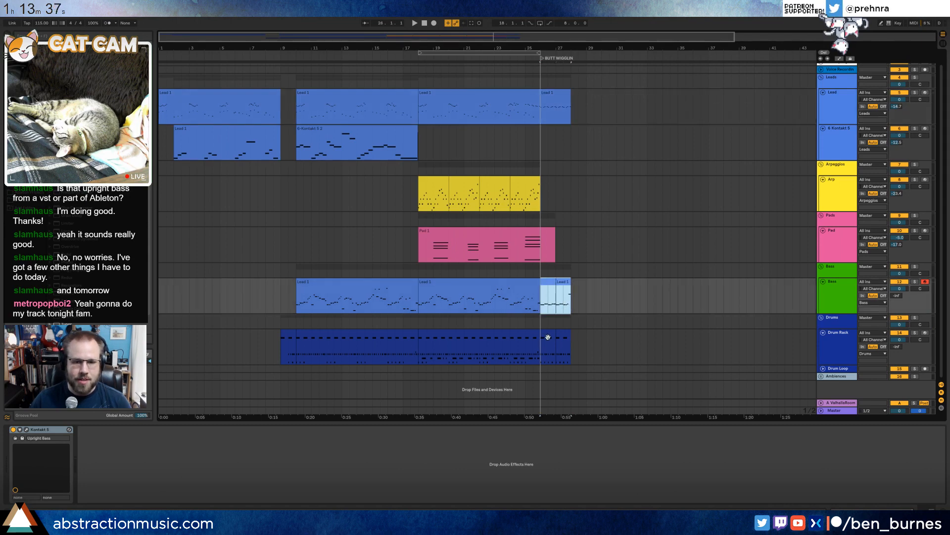
{"action": "left_click", "coordinate": [544, 346]}
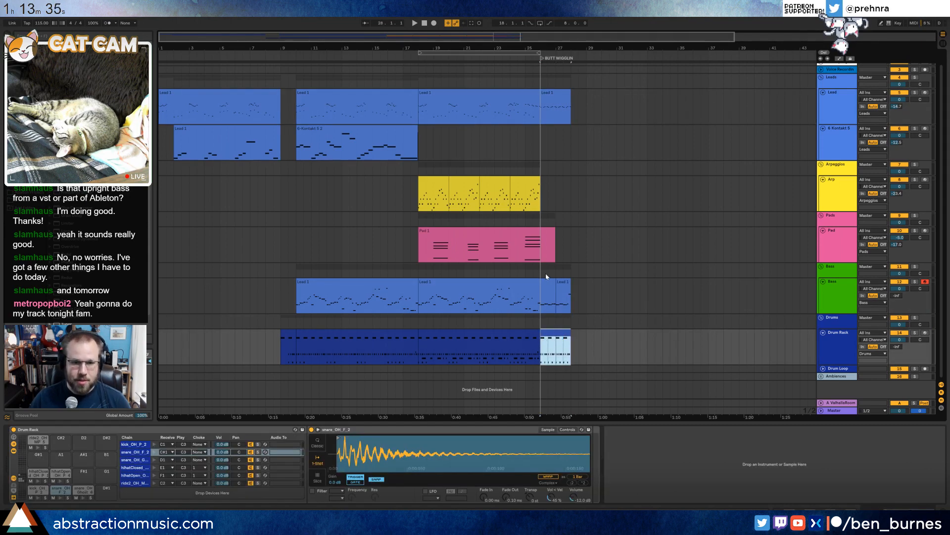
{"action": "left_click", "coordinate": [551, 281]}
{"action": "left_click_drag", "start_coordinate": [541, 299], "coordinate": [569, 299]}
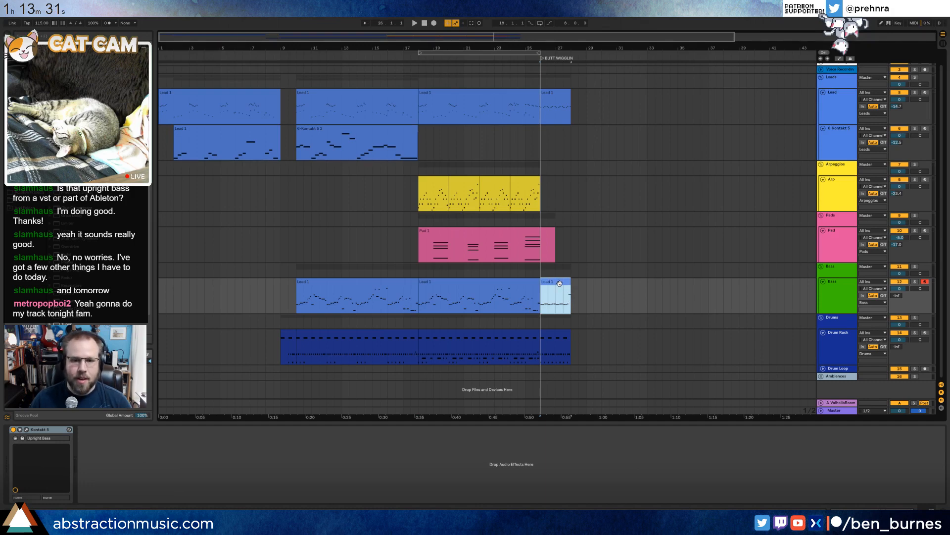
Examine the notes of the consolidated Bass clip at bar 26 and audition them.
{"action": "double_click", "coordinate": [559, 283]}
{"action": "left_click_drag", "start_coordinate": [112, 412], "coordinate": [113, 384]}
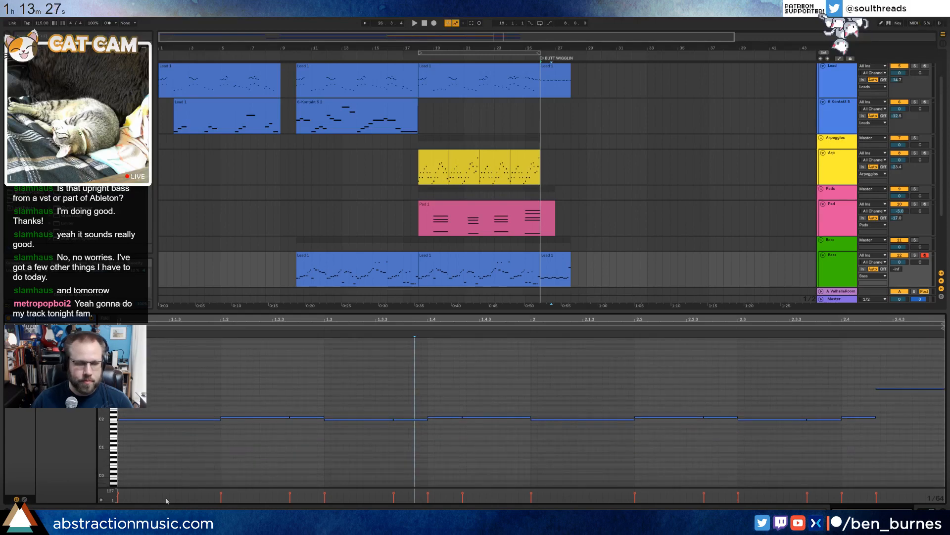
{"action": "key", "text": "space"}
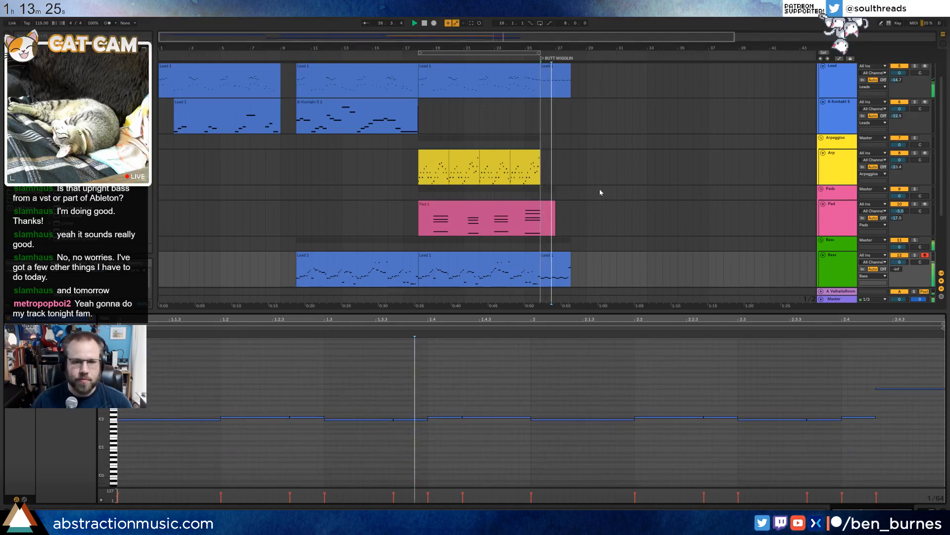
{"action": "key", "text": "space"}
Unfold the Default Piano track and copy bar 27 of the Lead part into it at the same position.
{"action": "scroll", "coordinate": [606, 186], "scroll_direction": "up", "scroll_amount": 3}
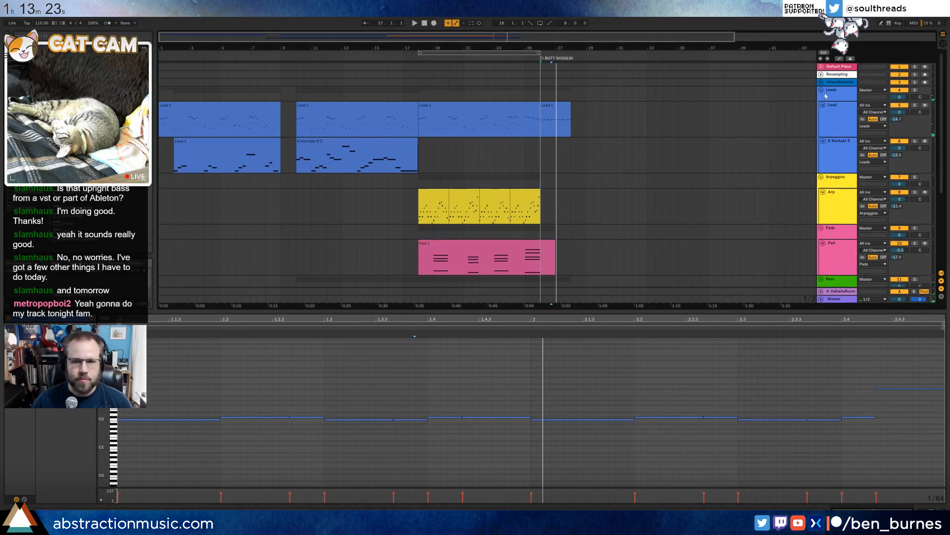
{"action": "left_click", "coordinate": [832, 68]}
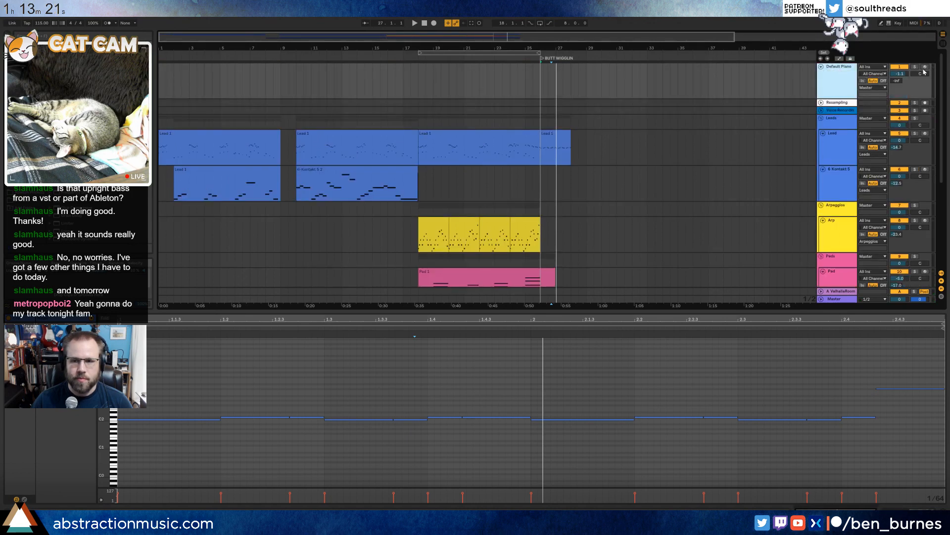
{"action": "left_click_drag", "start_coordinate": [557, 155], "coordinate": [570, 154]}
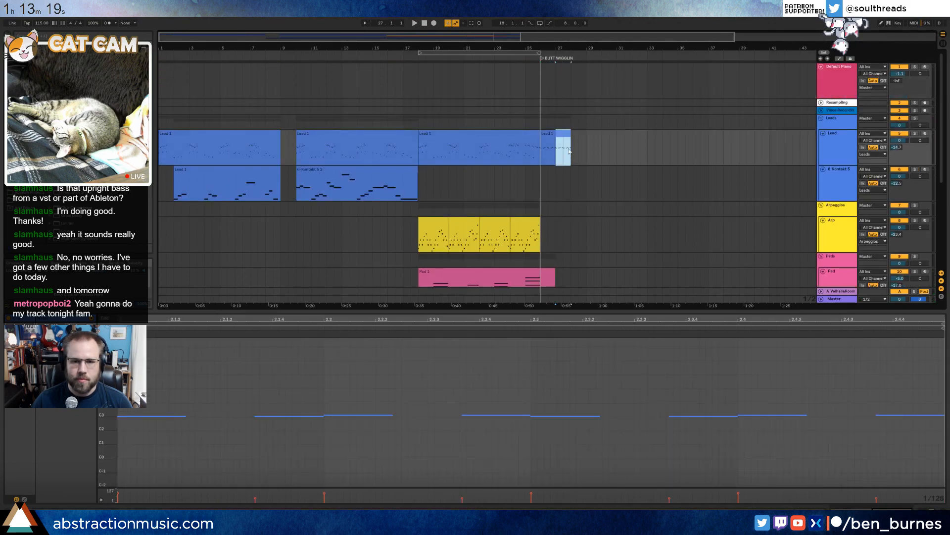
{"action": "key", "text": "ctrl+c"}
{"action": "left_click", "coordinate": [558, 83]}
{"action": "key", "text": "ctrl+v"}
Transpose all notes of the Default Piano clip at bar 27 down one octave and audition the result.
{"action": "left_click", "coordinate": [393, 334]}
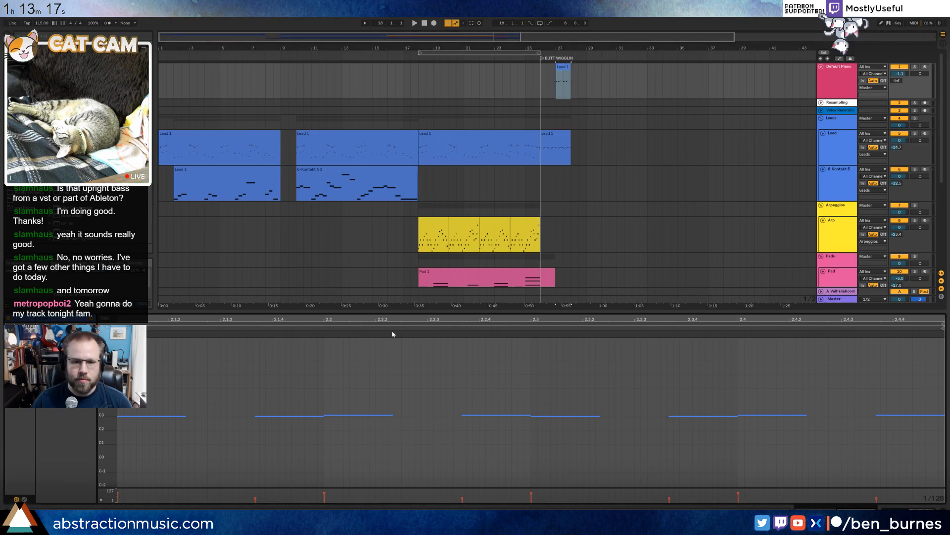
{"action": "key", "text": "ctrl+a"}
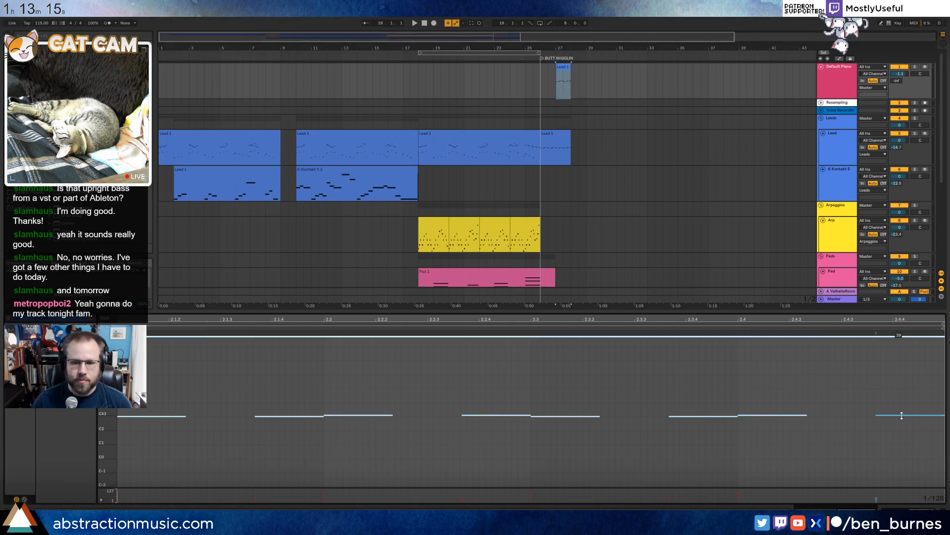
{"action": "key", "text": "shift+Down"}
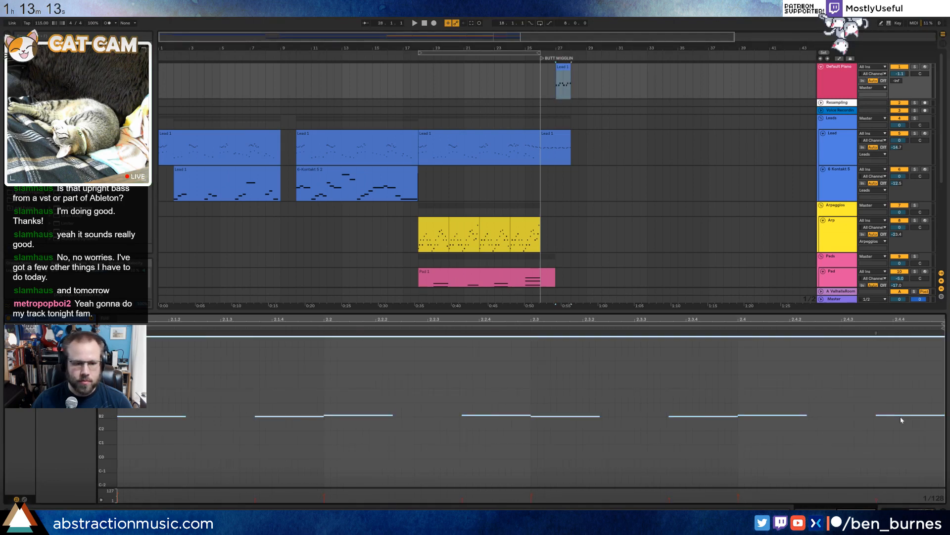
{"action": "key", "text": "space"}
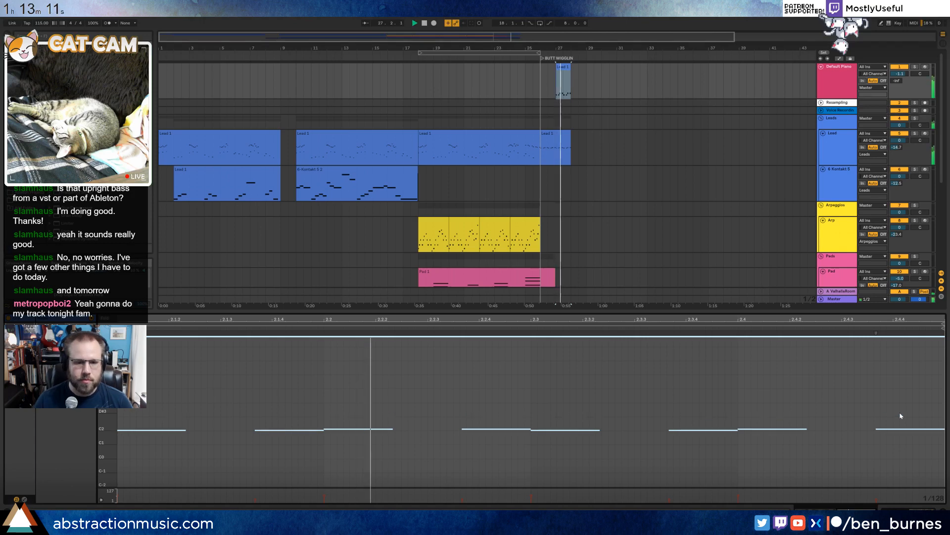
{"action": "key", "text": "space"}
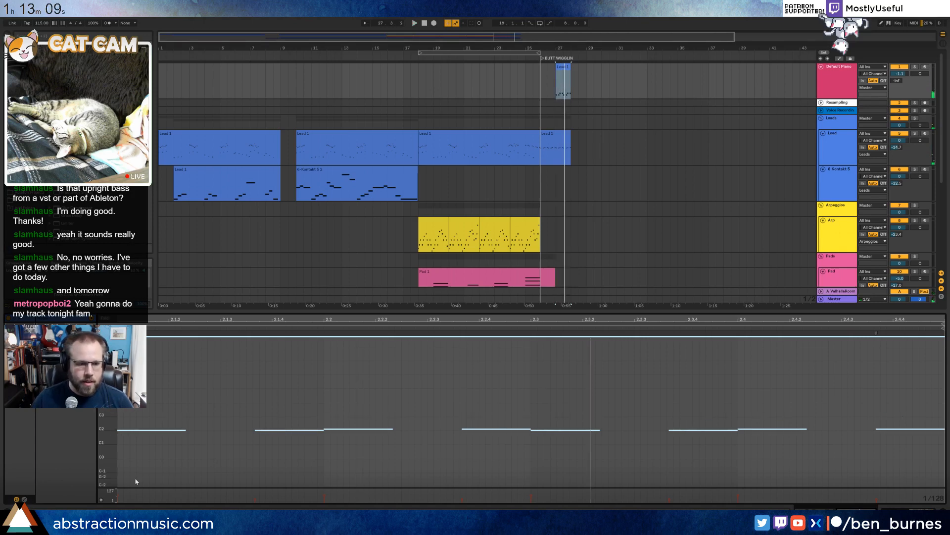
Audition the transposed piano notes in bar 27 again and adjust their velocities.
{"action": "mouse_move", "coordinate": [107, 465]}
{"action": "left_mouse_down"}
{"action": "mouse_move", "coordinate": [198, 473]}
{"action": "mouse_move", "coordinate": [207, 493]}
{"action": "mouse_move", "coordinate": [256, 485]}
{"action": "mouse_move", "coordinate": [254, 499]}
{"action": "left_mouse_up"}
{"action": "key", "text": "space"}
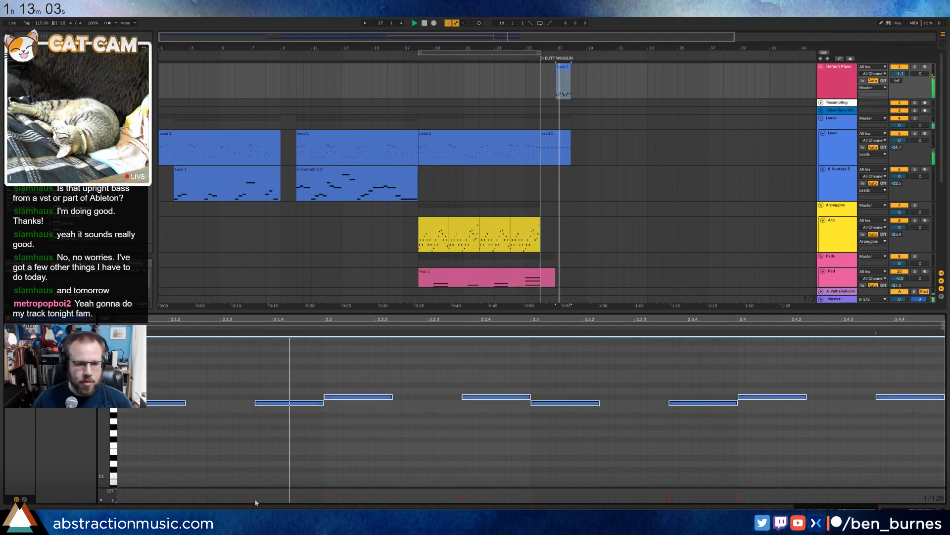
{"action": "key", "text": "ctrl+z"}
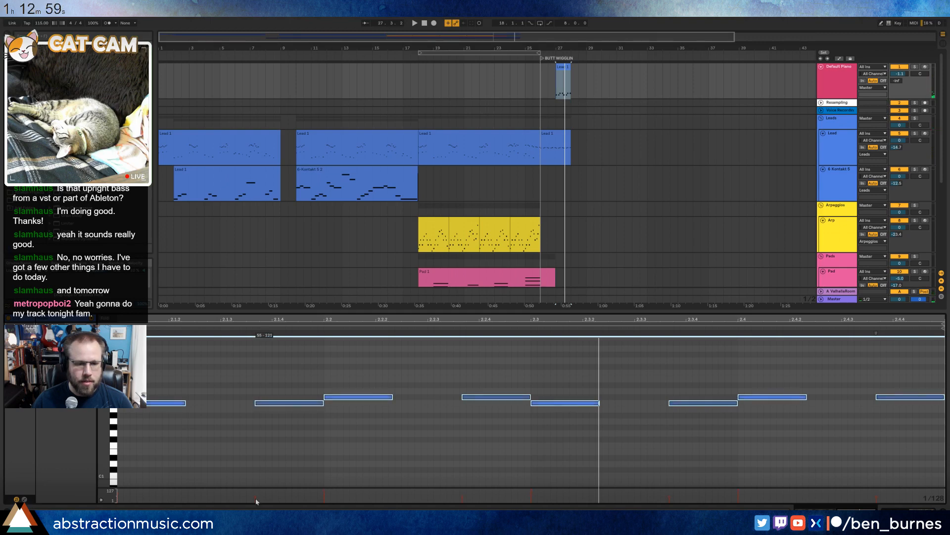
Transpose the selected piano clip notes down one octave, adjust their velocities, and play the passage.
{"action": "key", "text": "shift+Down"}
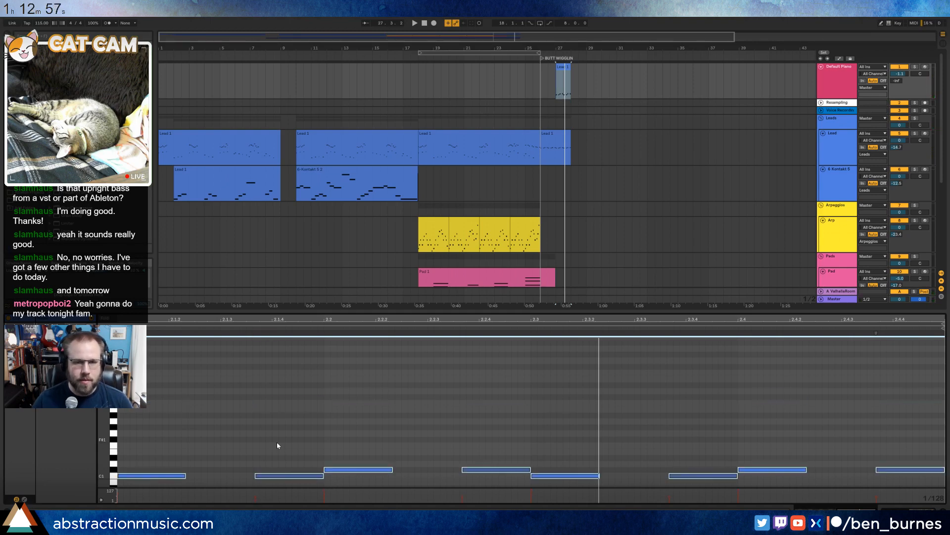
{"action": "key", "text": "space"}
{"action": "key", "text": "space"}
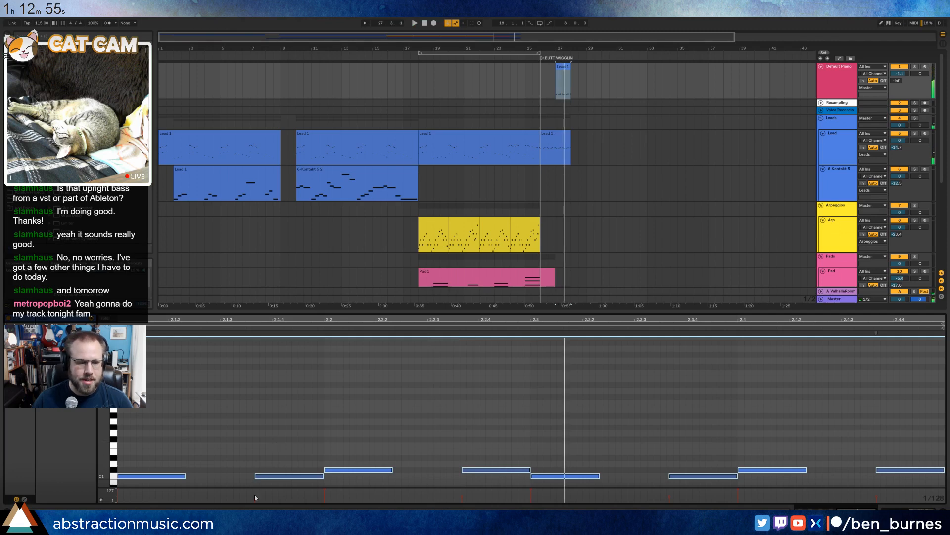
{"action": "left_click_drag", "start_coordinate": [255, 495], "coordinate": [254, 495]}
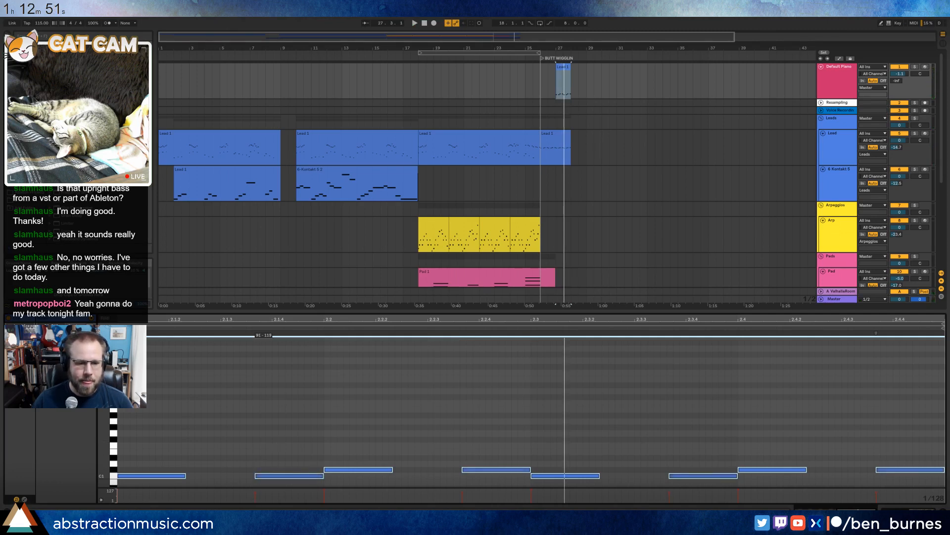
{"action": "key", "text": "space"}
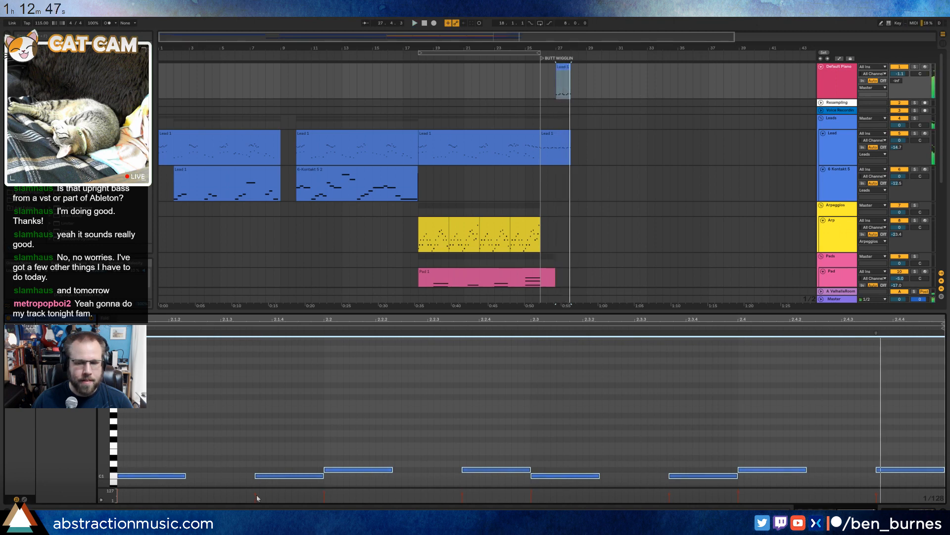
{"action": "scroll", "coordinate": [506, 394], "scroll_direction": "down", "scroll_amount": 3}
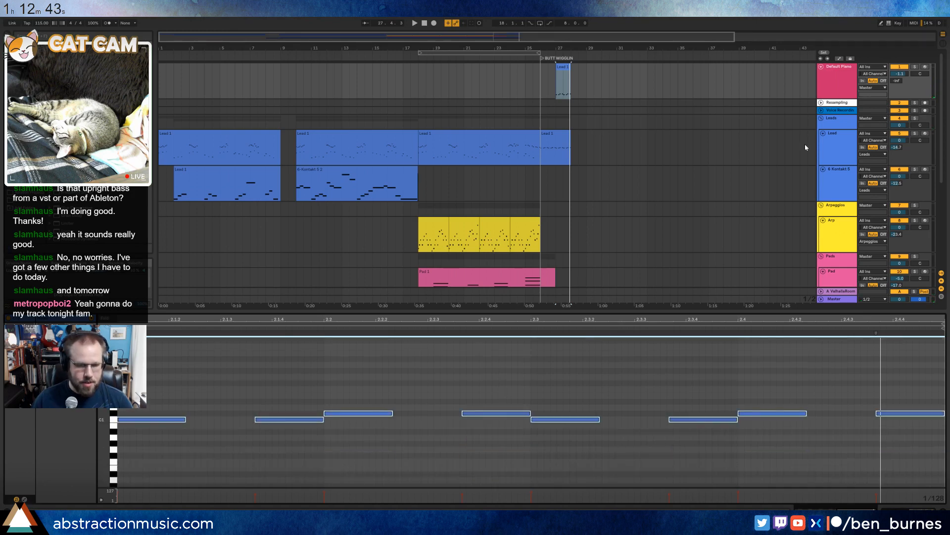
Insert a new MIDI track below the Lead track and put a Kontakt 5 instrument on it.
{"action": "key", "text": "shift+Tab"}
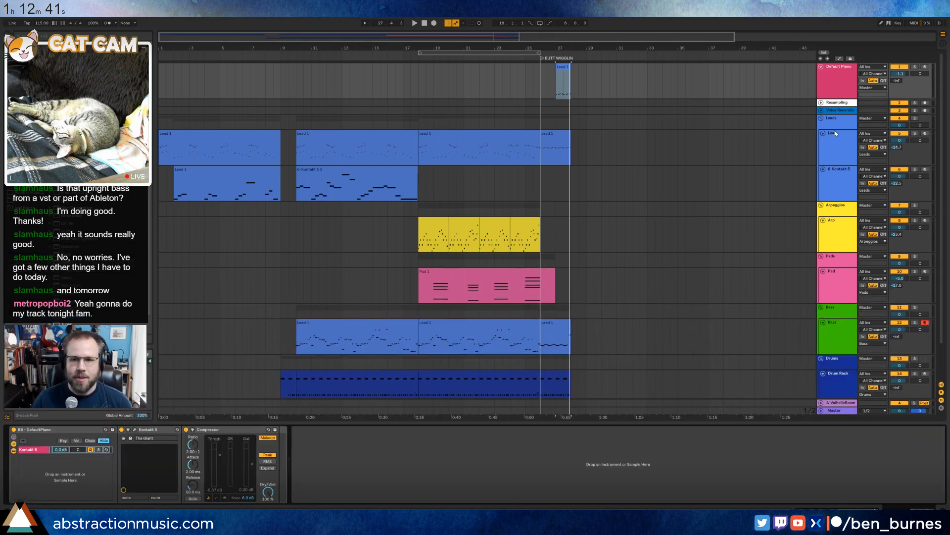
{"action": "left_click", "coordinate": [837, 179]}
{"action": "key", "text": "ctrl+shift+t"}
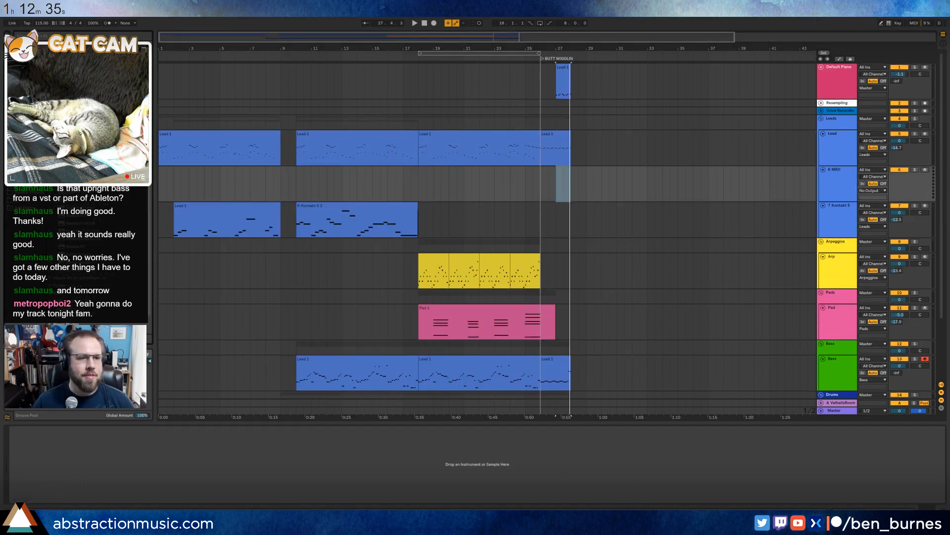
{"action": "left_click_drag", "start_coordinate": [553, 183], "coordinate": [553, 184]}
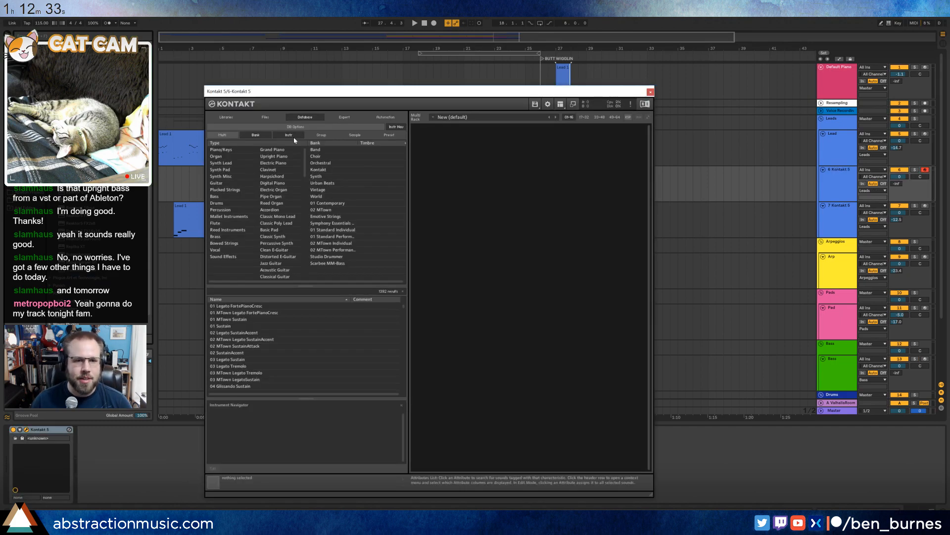
Load the Una Corda Pure instrument from the Una Corda library into the new Kontakt.
{"action": "left_click", "coordinate": [227, 117]}
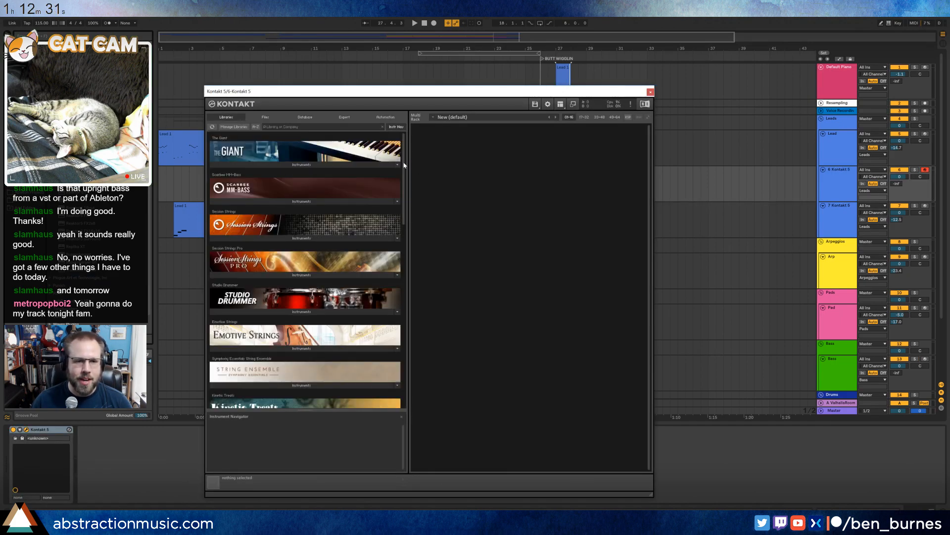
{"action": "left_click_drag", "start_coordinate": [405, 165], "coordinate": [408, 418]}
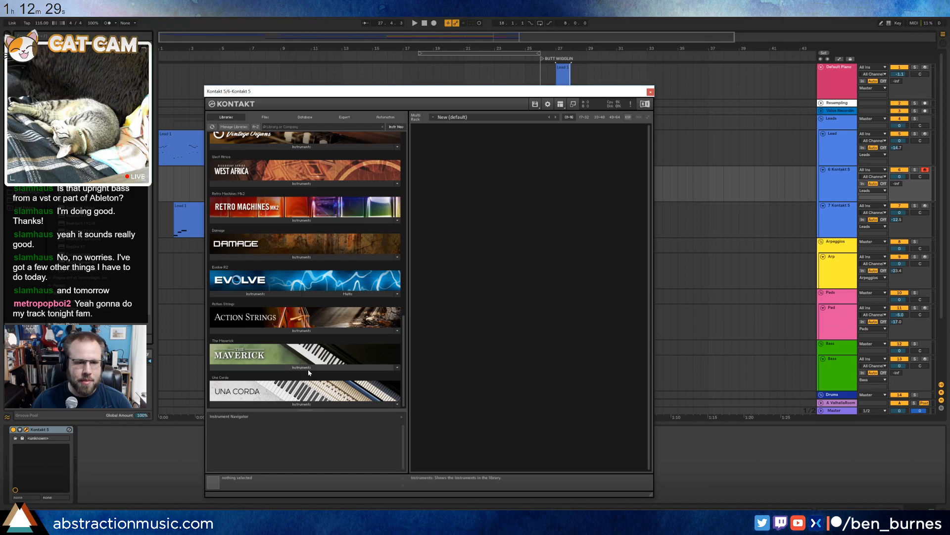
{"action": "left_click", "coordinate": [303, 404]}
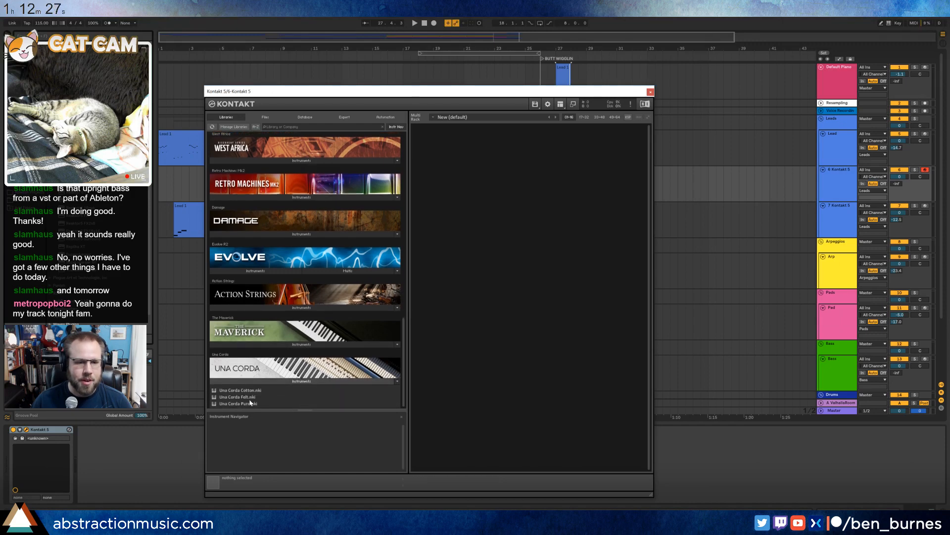
{"action": "double_click", "coordinate": [238, 402]}
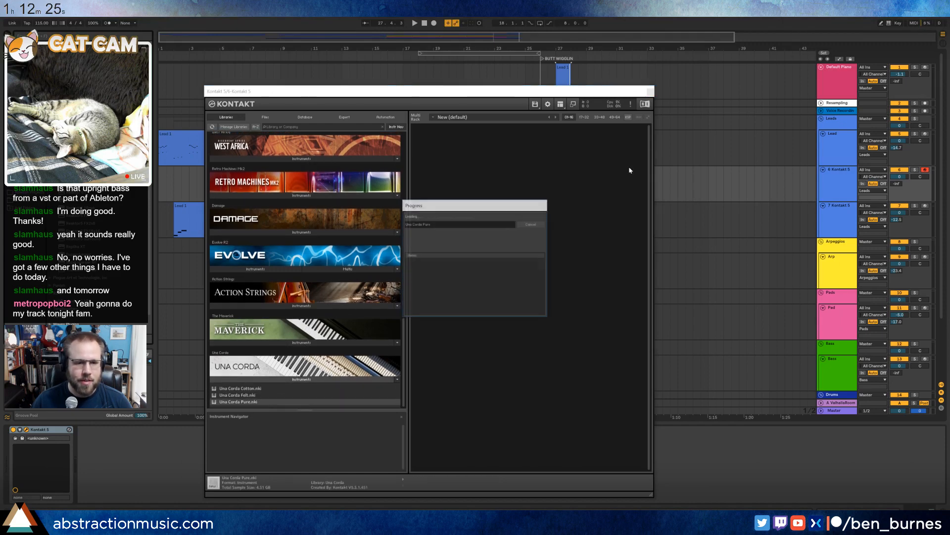
{"action": "left_click_drag", "start_coordinate": [579, 93], "coordinate": [436, 96]}
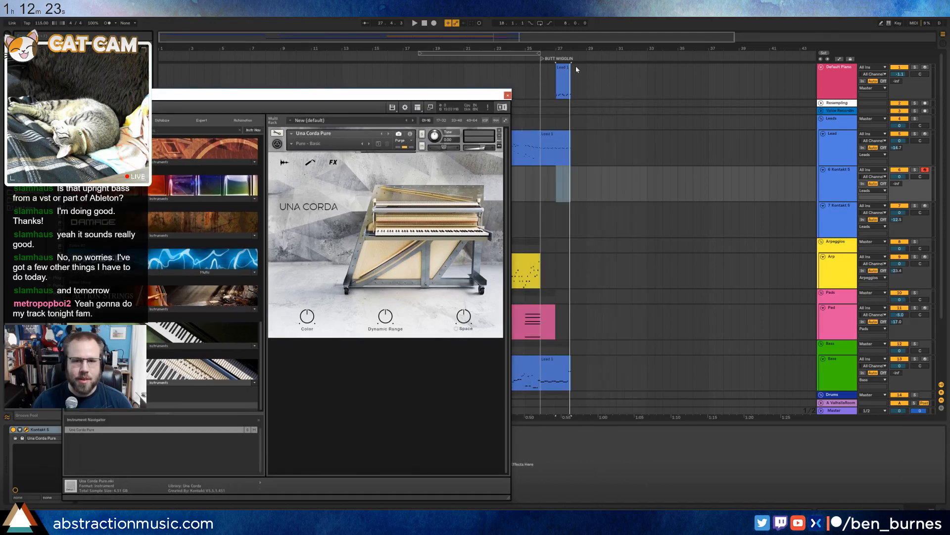
Move the bar 27 clip from the Default Piano track to the new Kontakt 5 track and play the passage around it.
{"action": "left_click_drag", "start_coordinate": [564, 68], "coordinate": [563, 186]}
{"action": "key", "text": "space"}
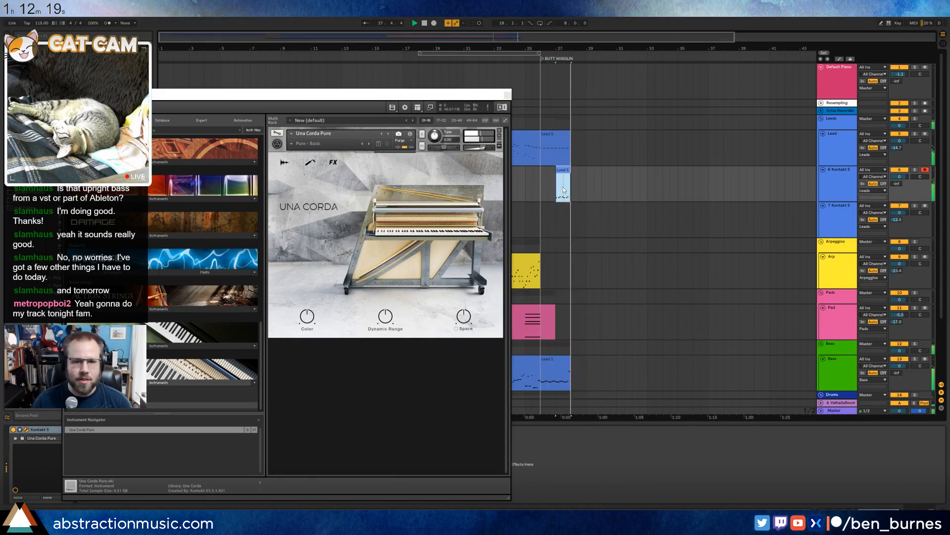
{"action": "left_click", "coordinate": [507, 95]}
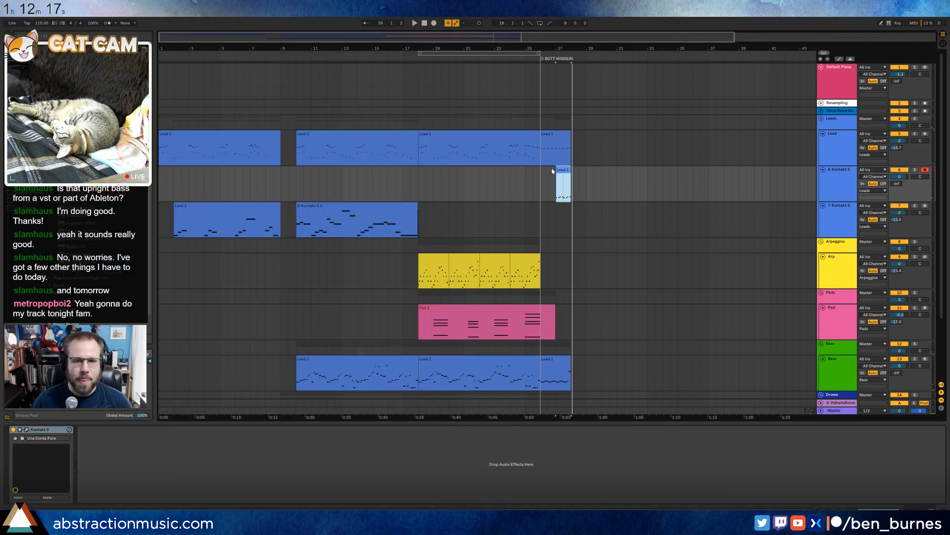
{"action": "left_click", "coordinate": [534, 173]}
{"action": "key", "text": "space"}
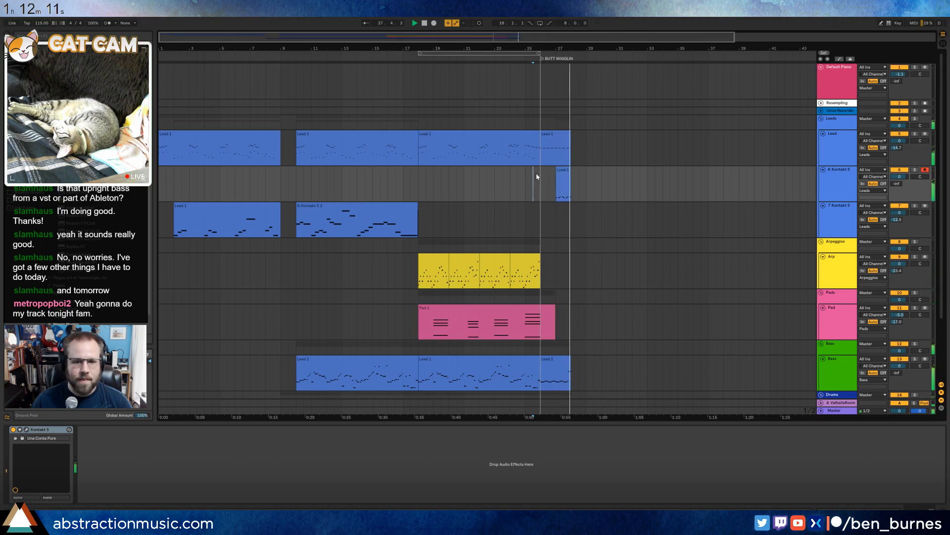
{"action": "key", "text": "space"}
Unfold the Drum Loop track and play the arrangement from the beginning.
{"action": "scroll", "coordinate": [641, 228], "scroll_direction": "down", "scroll_amount": 3}
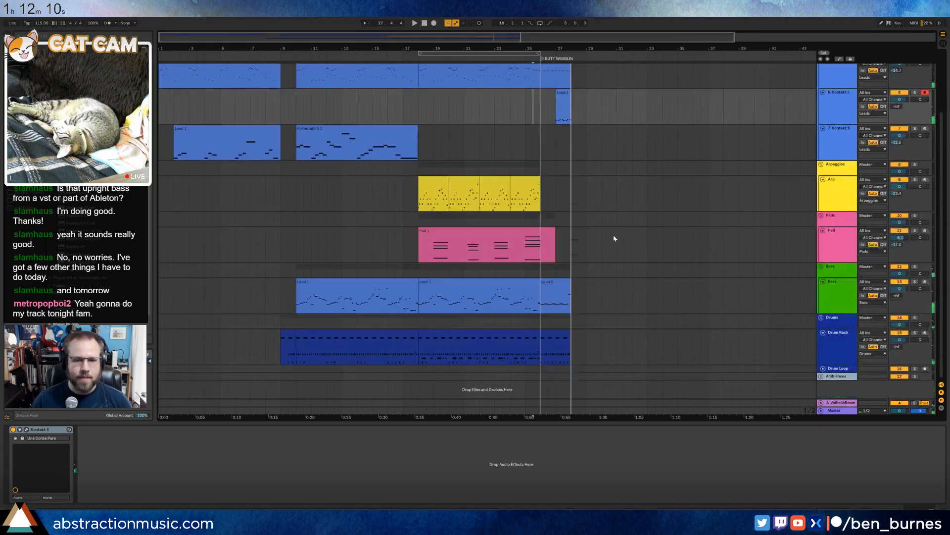
{"action": "left_click", "coordinate": [823, 369]}
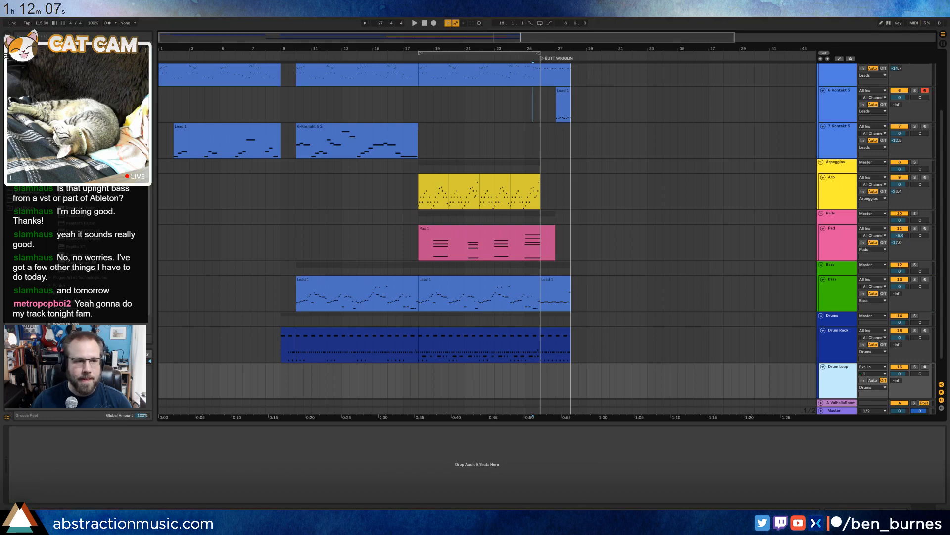
{"action": "left_click_drag", "start_coordinate": [544, 336], "coordinate": [566, 348]}
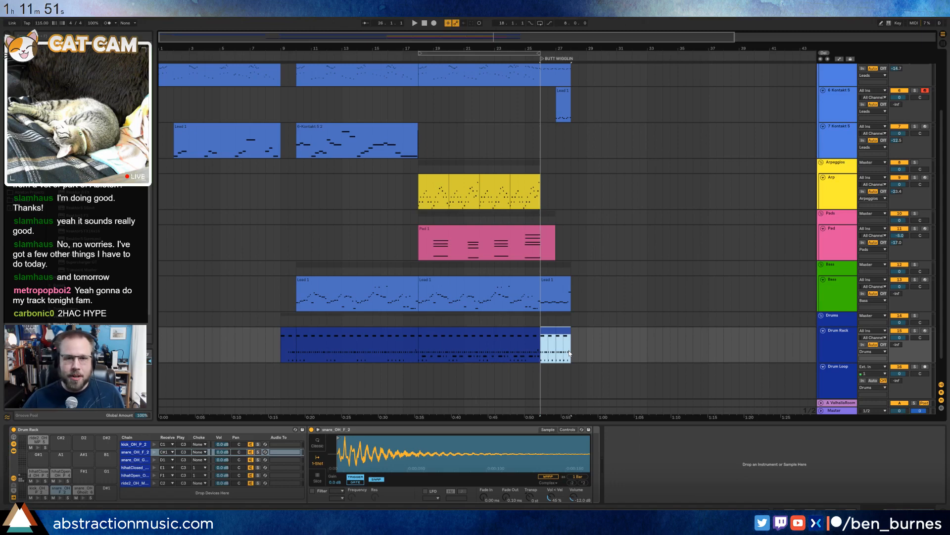
{"action": "key", "text": "Home"}
{"action": "key", "text": "space"}
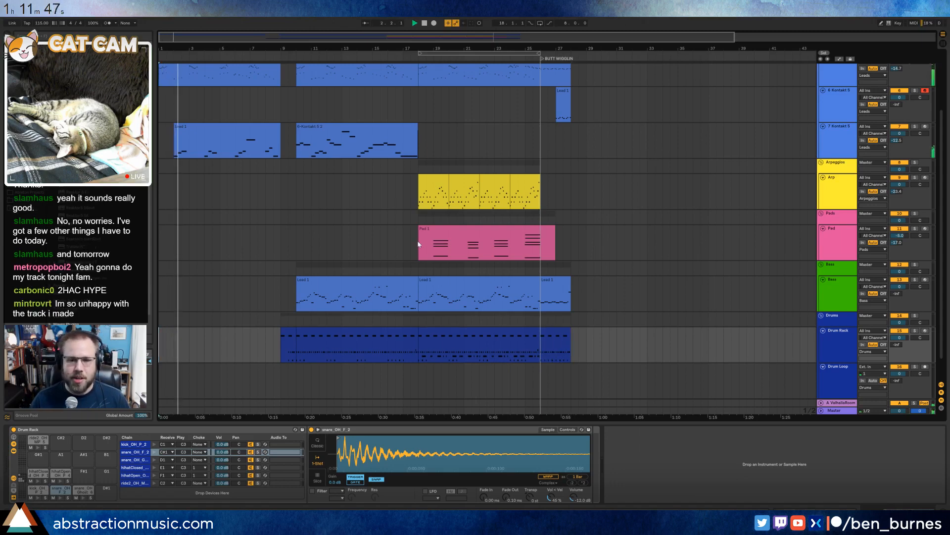
{"action": "scroll", "coordinate": [604, 394], "scroll_direction": "down", "scroll_amount": 1}
Place the SD-Roll-1 sample on the Drum Loop track at 27.3 and the 18-roll-02 sample on a new audio track at bar 28.
{"action": "left_click", "coordinate": [542, 344]}
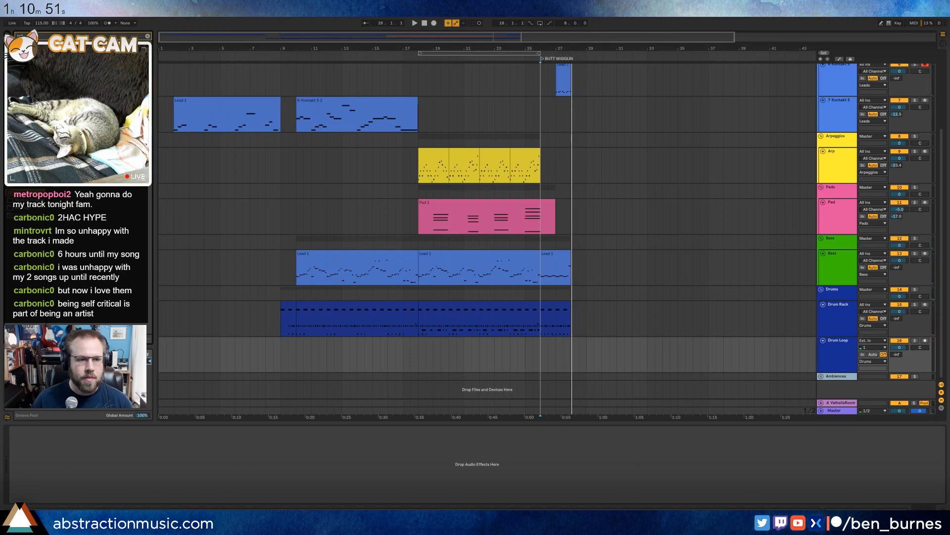
{"action": "left_click_drag", "start_coordinate": [74, 64], "coordinate": [566, 361]}
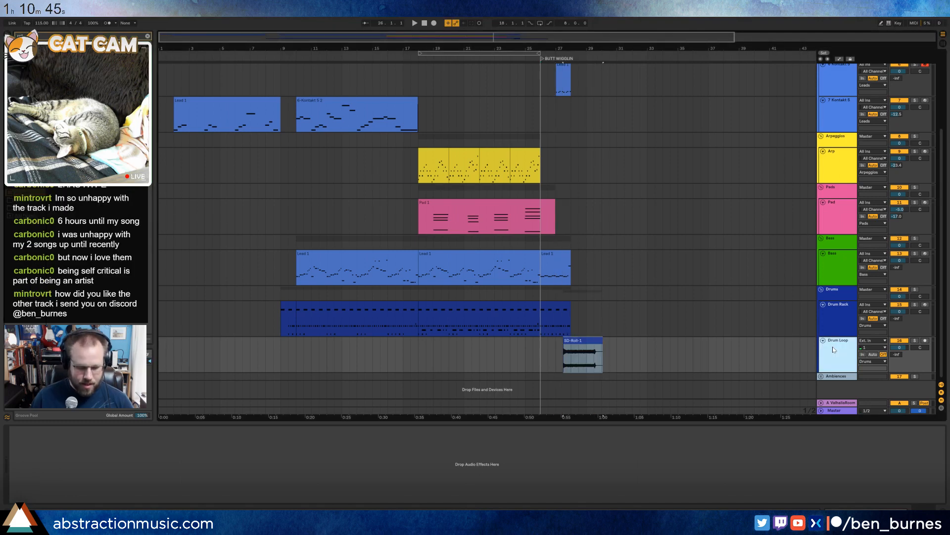
{"action": "key", "text": "ctrl+t"}
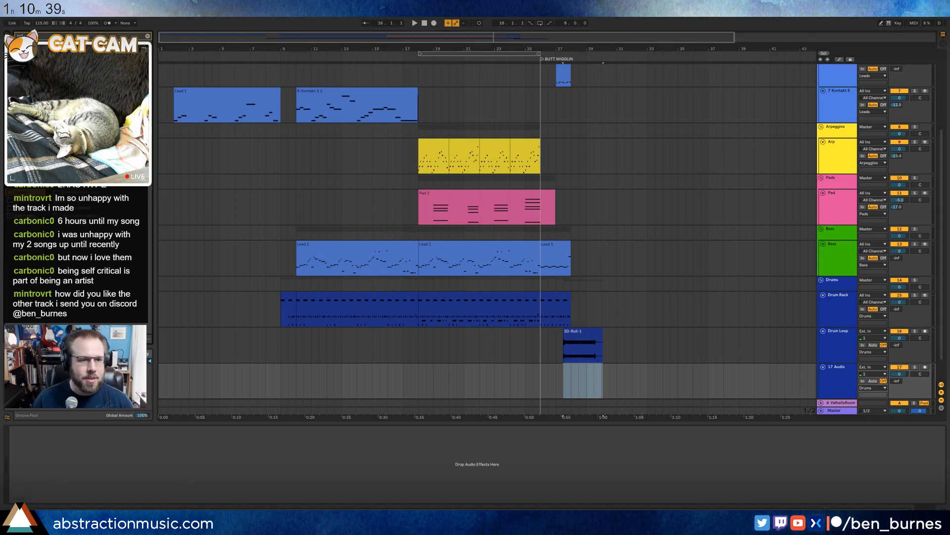
{"action": "left_click_drag", "start_coordinate": [99, 208], "coordinate": [571, 378]}
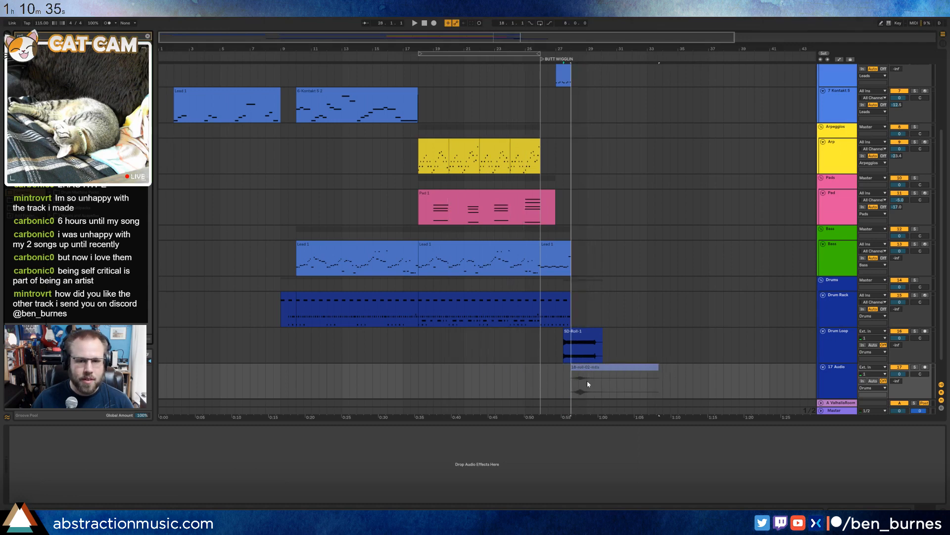
Move the 18-roll-02 clip earlier so that its swell peaks at about bar 28.
{"action": "scroll", "coordinate": [606, 372], "scroll_direction": "up", "scroll_amount": 5}
{"action": "left_click", "coordinate": [300, 334]}
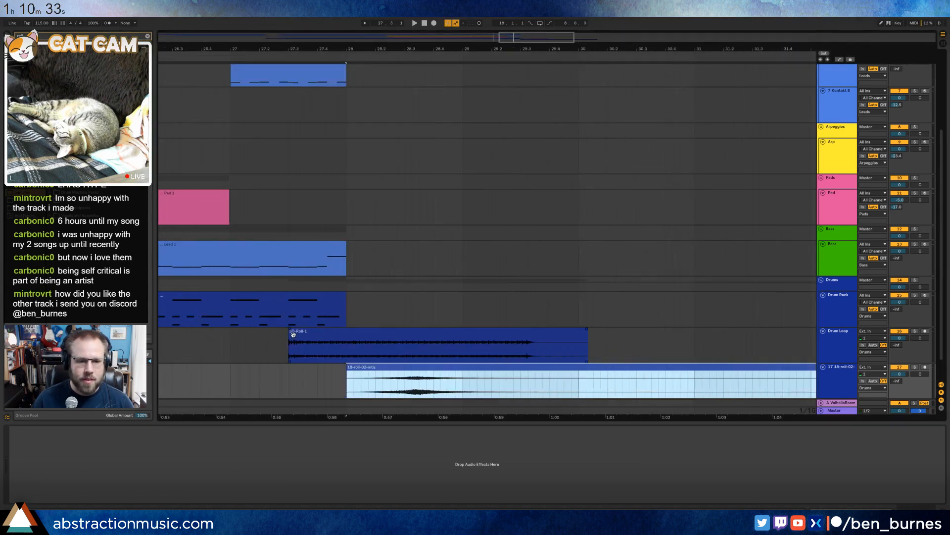
{"action": "left_click_drag", "start_coordinate": [374, 369], "coordinate": [313, 374]}
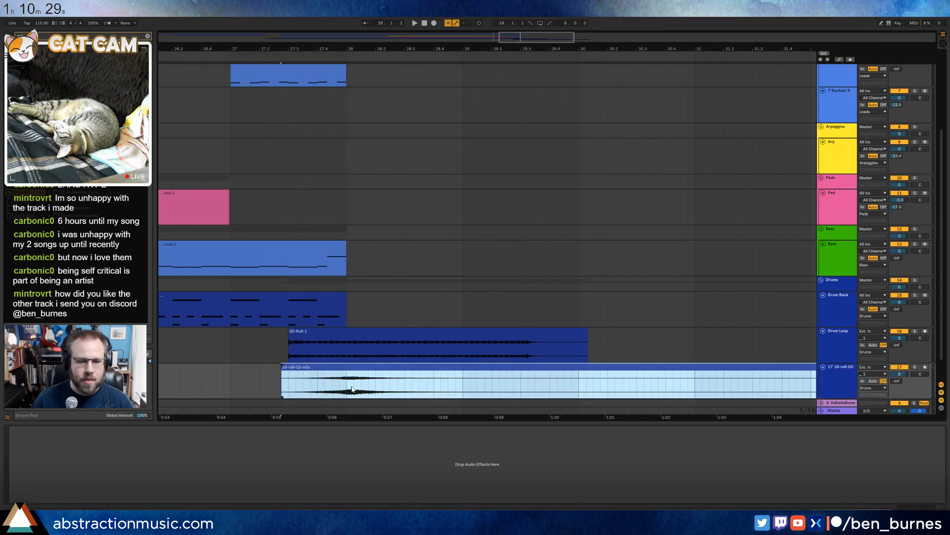
Cut off the 18-roll-02 clip's tail shortly before 28.4 and give the clip a fade-in and a fade-out.
{"action": "left_click_drag", "start_coordinate": [427, 385], "coordinate": [415, 366]}
{"action": "key", "text": "Delete"}
{"action": "left_click", "coordinate": [482, 368]}
{"action": "key", "text": "Delete"}
{"action": "left_click", "coordinate": [402, 368]}
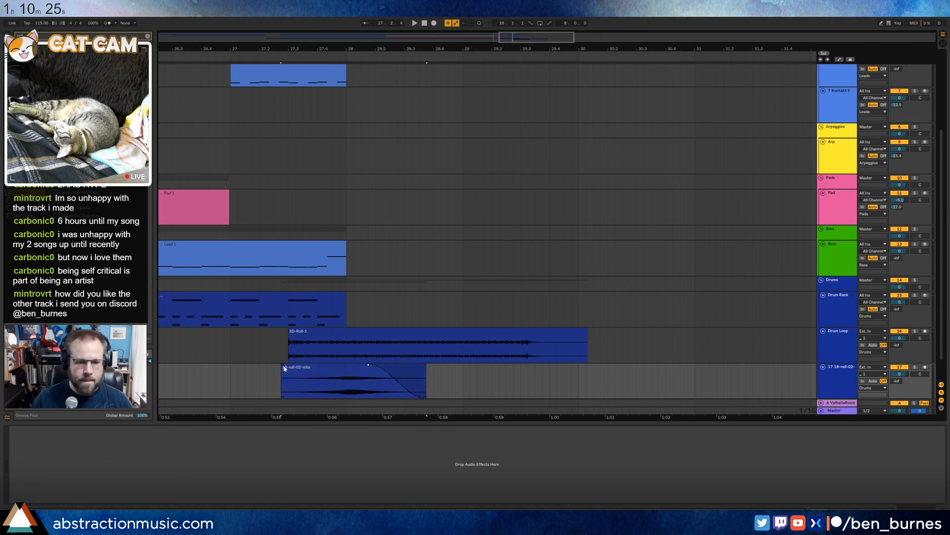
{"action": "left_click_drag", "start_coordinate": [286, 366], "coordinate": [310, 366]}
Trim and shift the SD-Roll-1 clip to fill only the beat from 27.4 to bar 28, and play the transition.
{"action": "left_click_drag", "start_coordinate": [344, 330], "coordinate": [318, 330]}
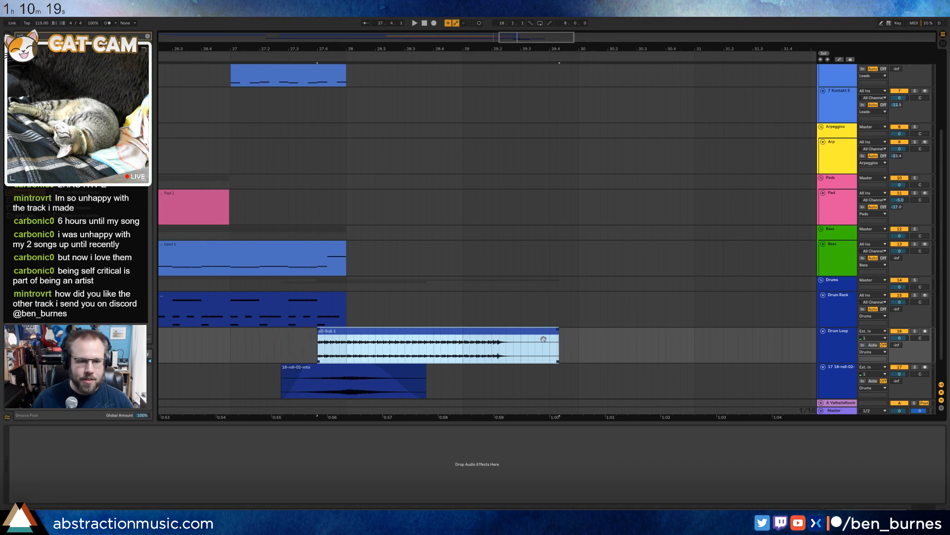
{"action": "left_click_drag", "start_coordinate": [553, 335], "coordinate": [347, 335]}
{"action": "left_click", "coordinate": [226, 346]}
{"action": "key", "text": "space"}
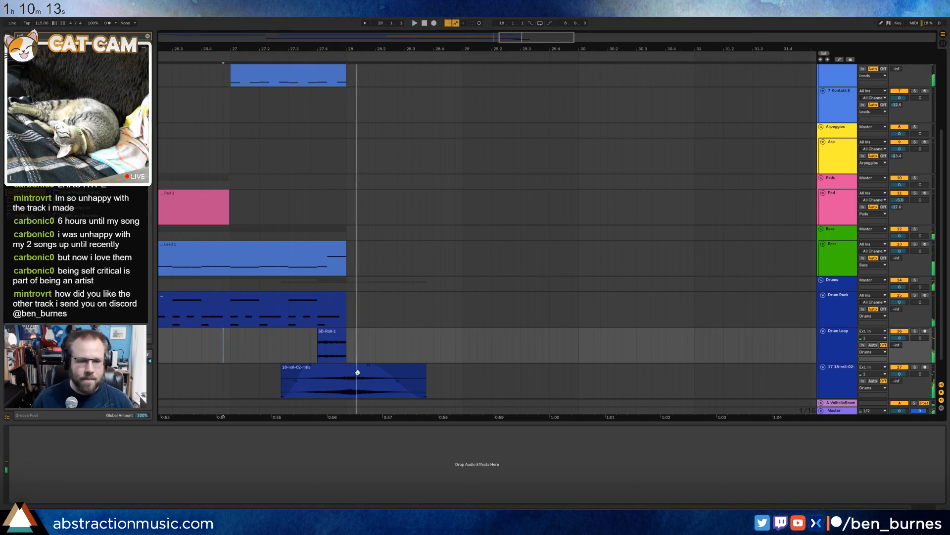
Turn on warping for the SD-Roll-1 clip on the Drum Loop track and listen to the transition.
{"action": "double_click", "coordinate": [331, 337]}
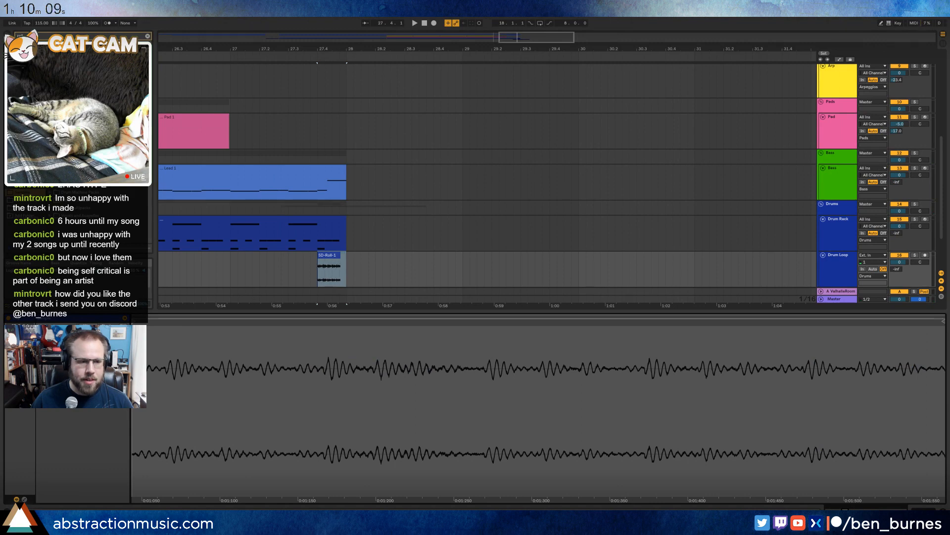
{"action": "left_click", "coordinate": [88, 326]}
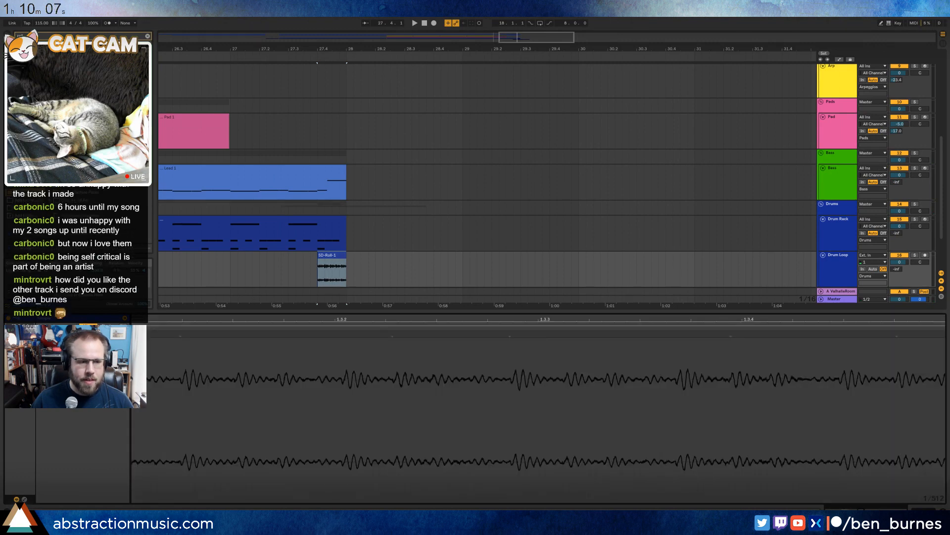
{"action": "key", "text": "space"}
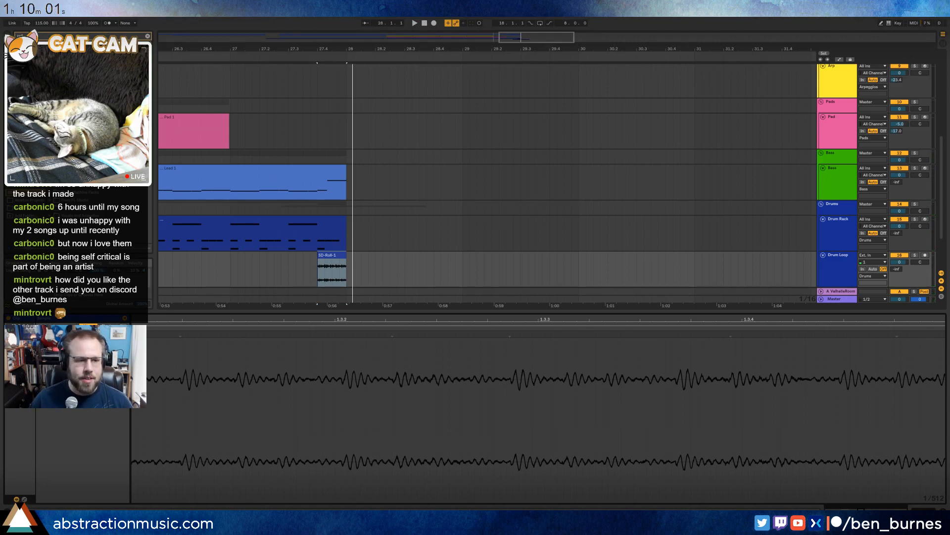
{"action": "key", "text": "shift+Tab"}
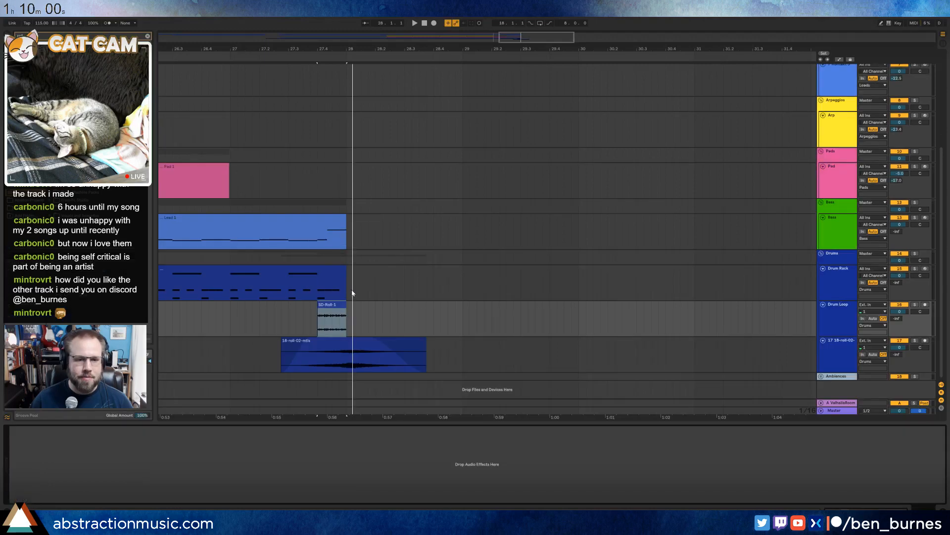
Add a Utility effect to the 18-roll-02 track and set its Width to 0%.
{"action": "left_click", "coordinate": [354, 342]}
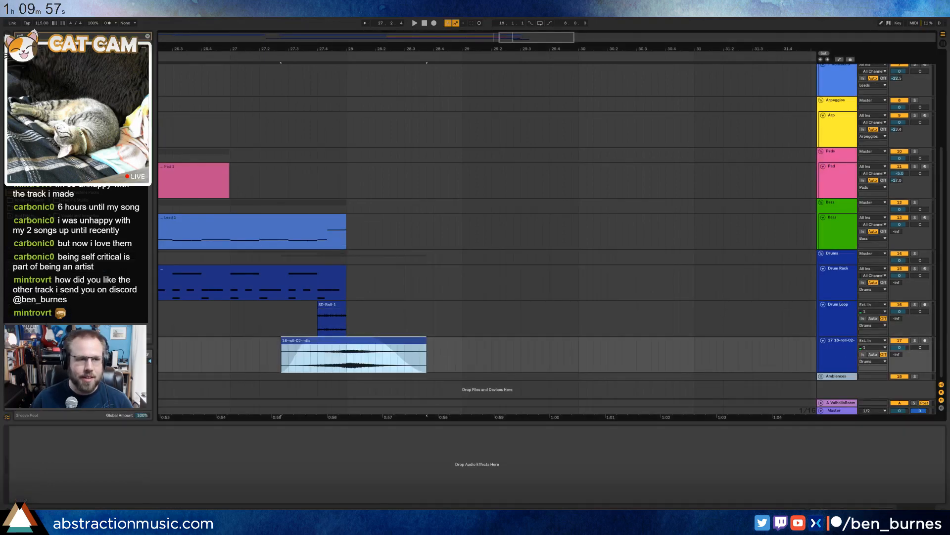
{"action": "left_click", "coordinate": [30, 99]}
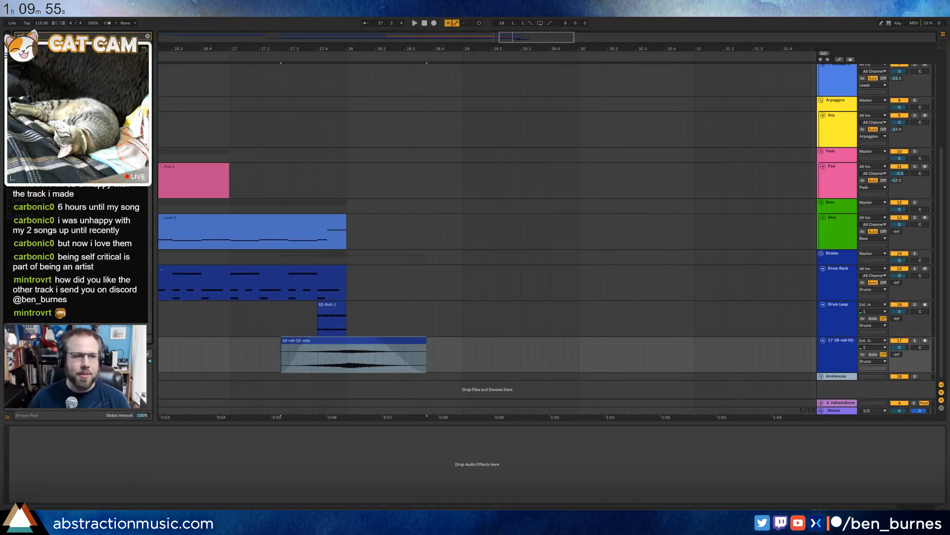
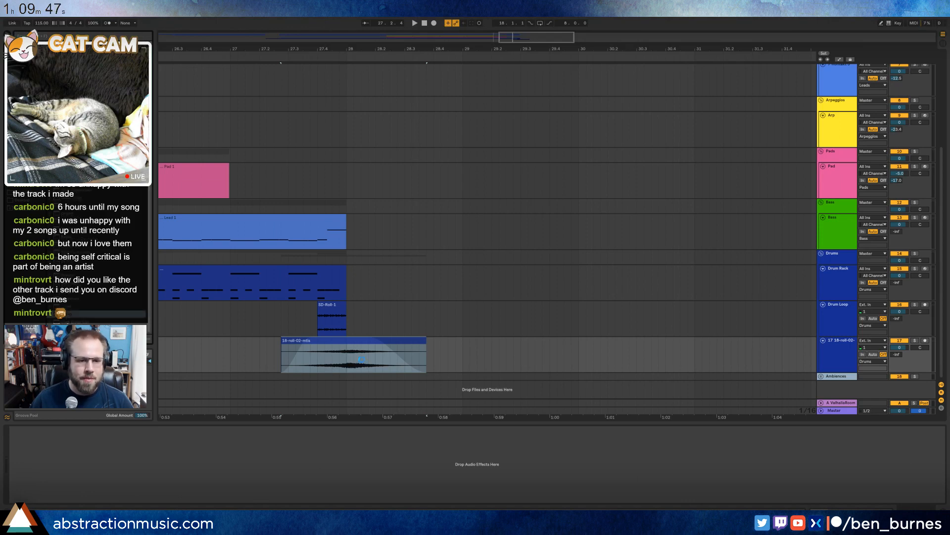
{"action": "left_click", "coordinate": [303, 372]}
{"action": "left_click_drag", "start_coordinate": [22, 472], "coordinate": [22, 495]}
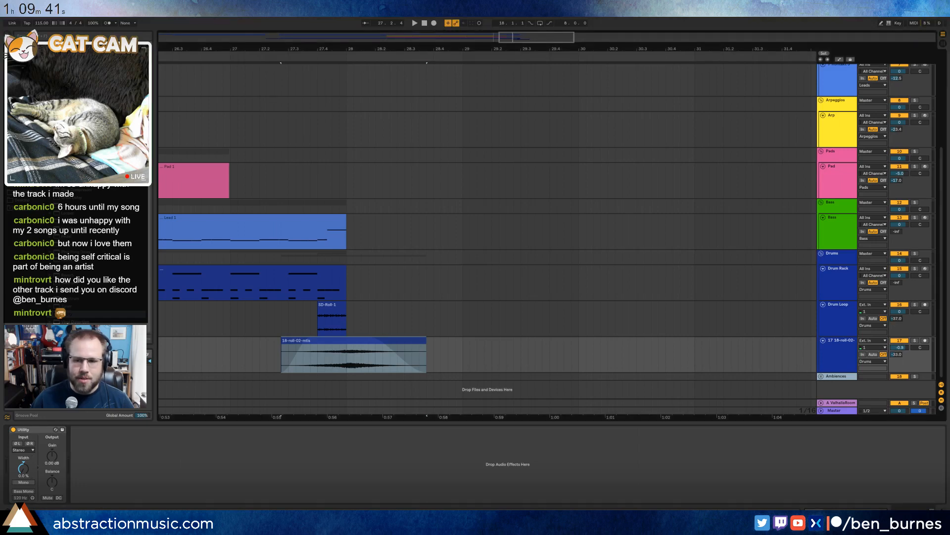
Add a Compressor to the Drum Loop track and listen to the SD-Roll-1 clip through it.
{"action": "left_click", "coordinate": [319, 308]}
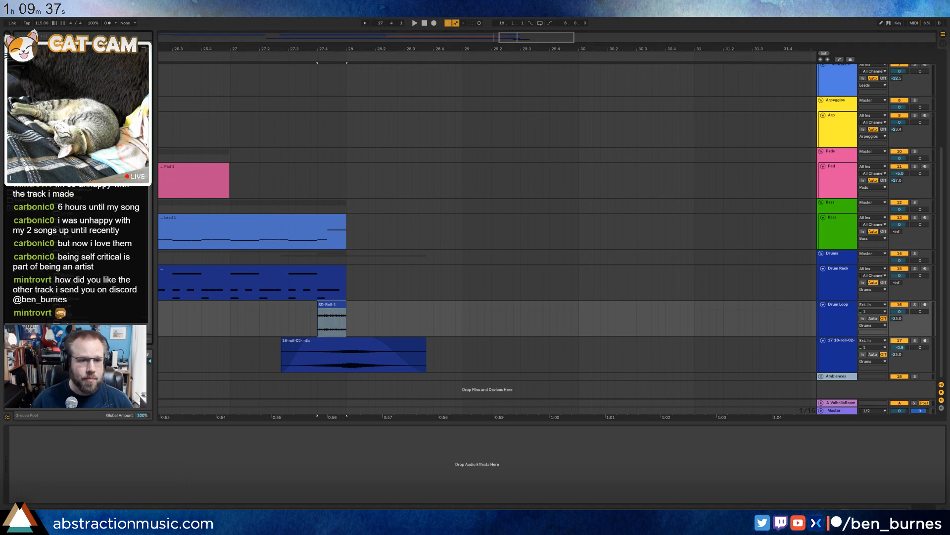
{"action": "left_click_drag", "start_coordinate": [45, 453], "coordinate": [45, 468]}
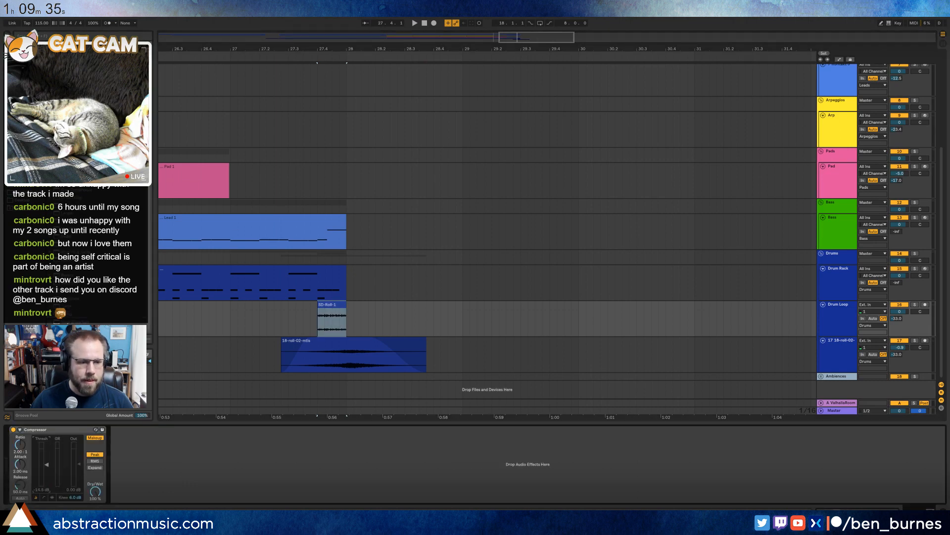
{"action": "key", "text": "space"}
{"action": "key", "text": "space"}
{"action": "double_click", "coordinate": [329, 307]}
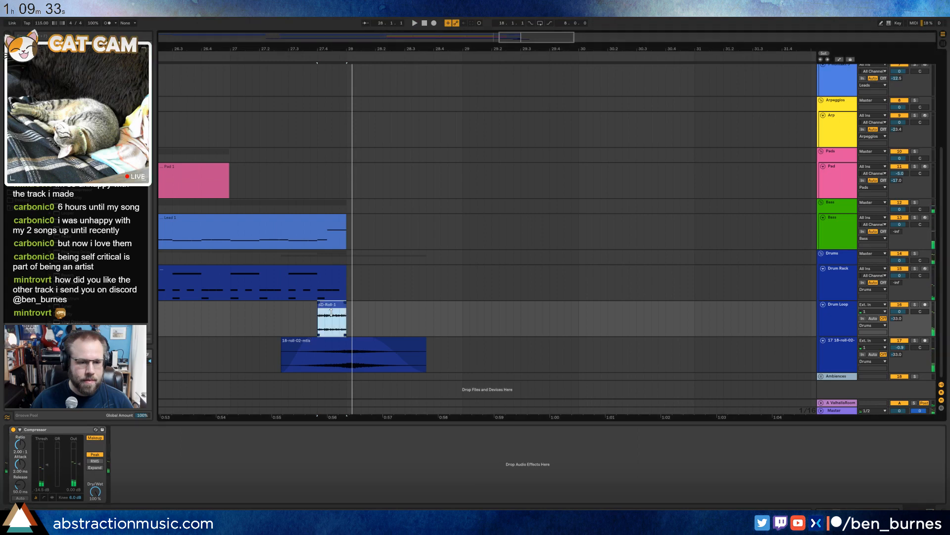
{"action": "key", "text": "space"}
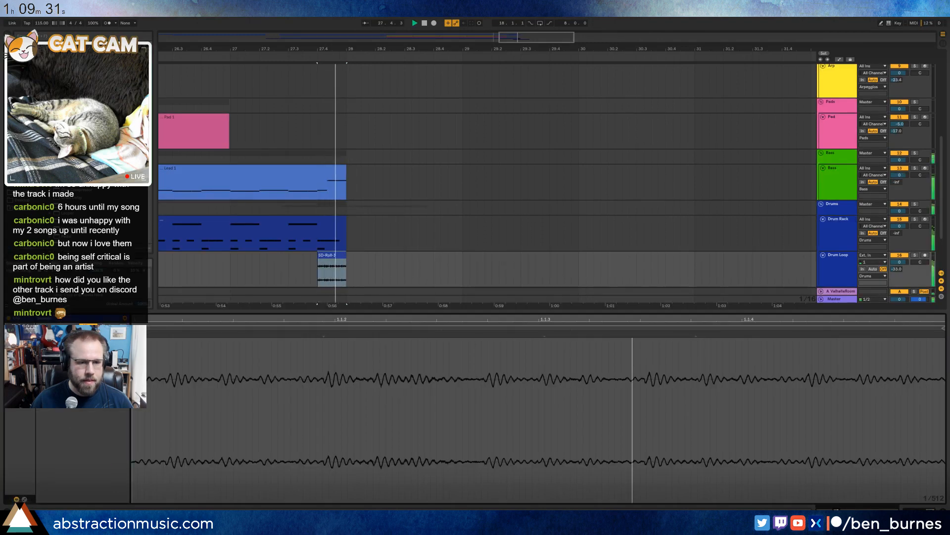
Delete the SD-Roll-1 clip from the Drum Loop track and play the transition into bar 28 without it.
{"action": "left_click", "coordinate": [325, 260]}
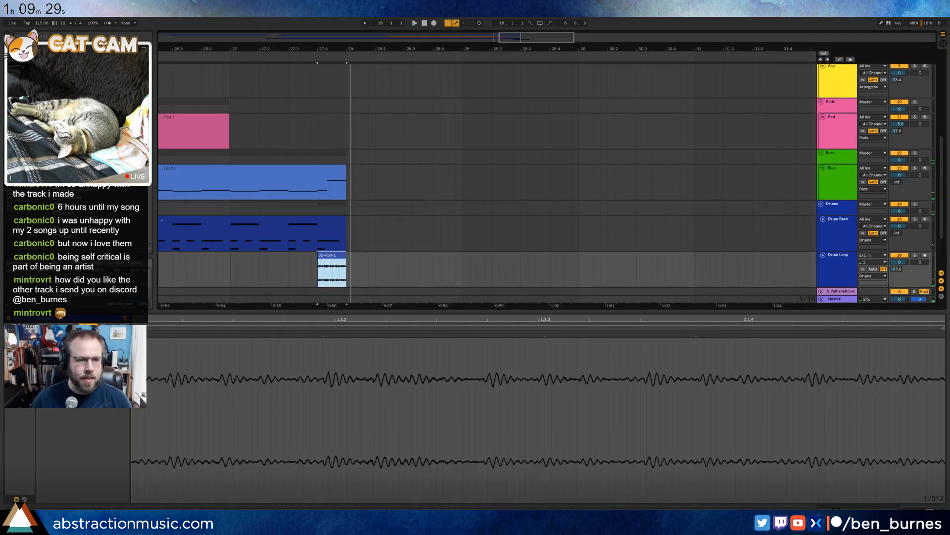
{"action": "key", "text": "Delete"}
{"action": "scroll", "coordinate": [542, 250], "scroll_direction": "down", "scroll_amount": 2}
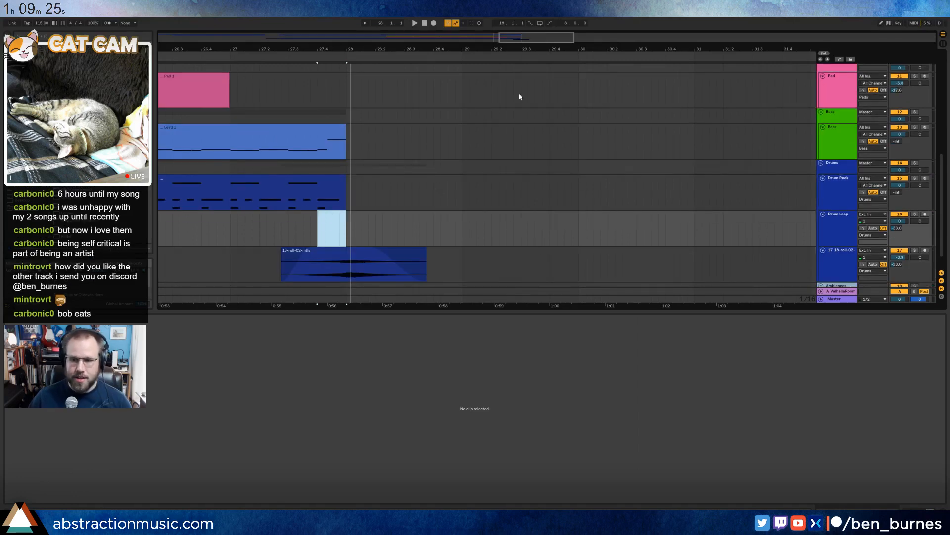
{"action": "left_click_drag", "start_coordinate": [537, 38], "coordinate": [537, 19]}
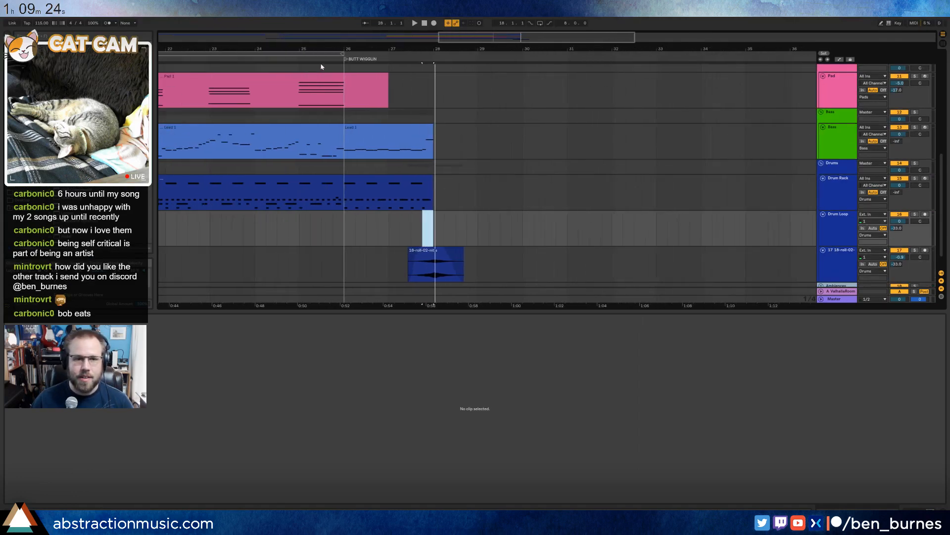
{"action": "left_click", "coordinate": [279, 57]}
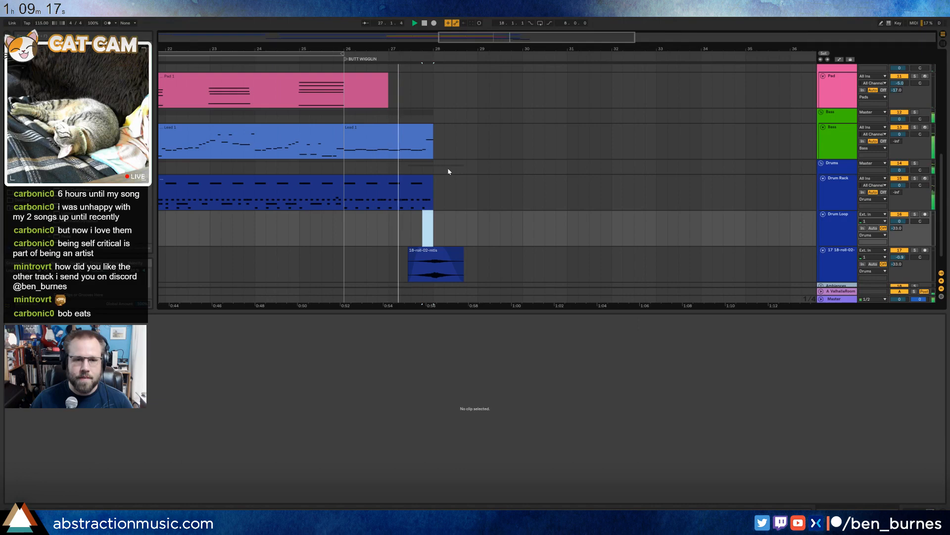
{"action": "key", "text": "space"}
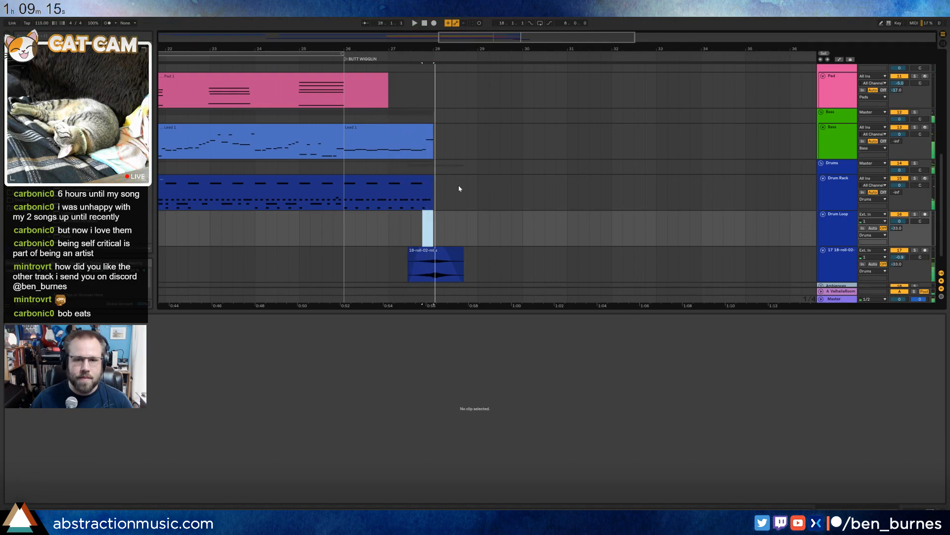
Set the Utility's Width on the 18-roll-02 track to 28% and listen to the roll.
{"action": "left_click", "coordinate": [911, 268]}
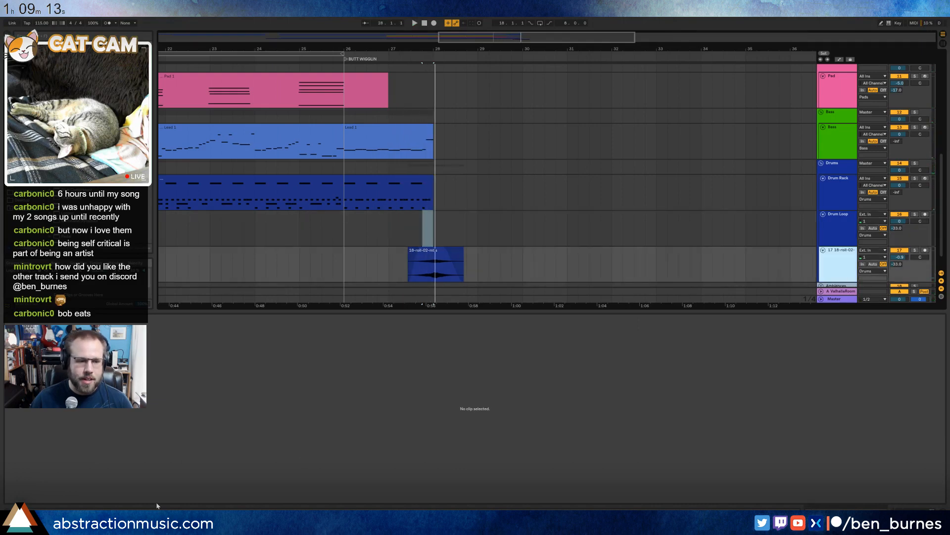
{"action": "key", "text": "shift+Tab"}
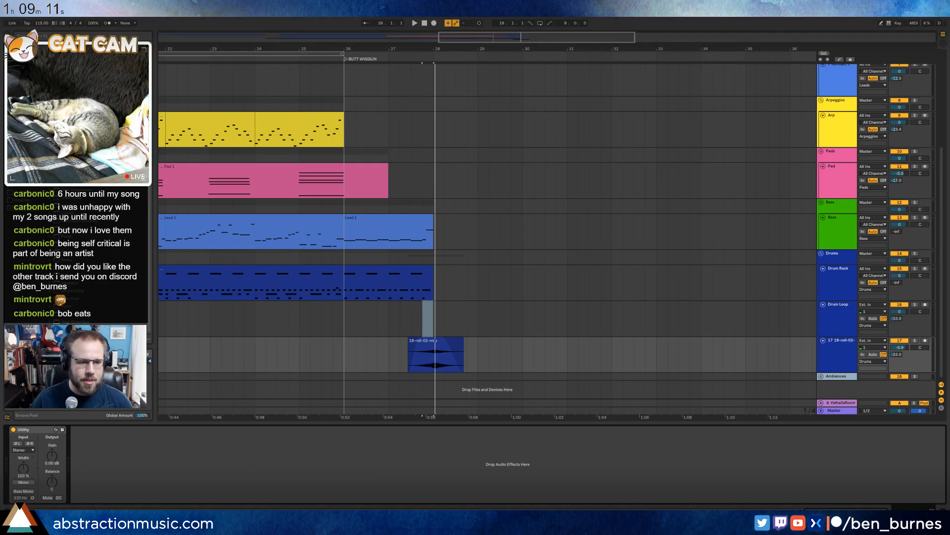
{"action": "key", "text": "space"}
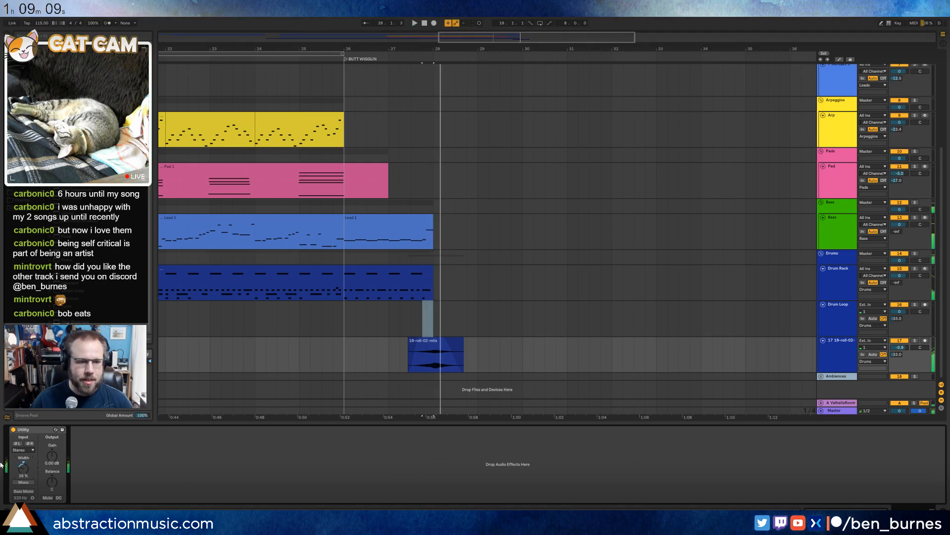
{"action": "left_click", "coordinate": [428, 349]}
{"action": "key", "text": "space"}
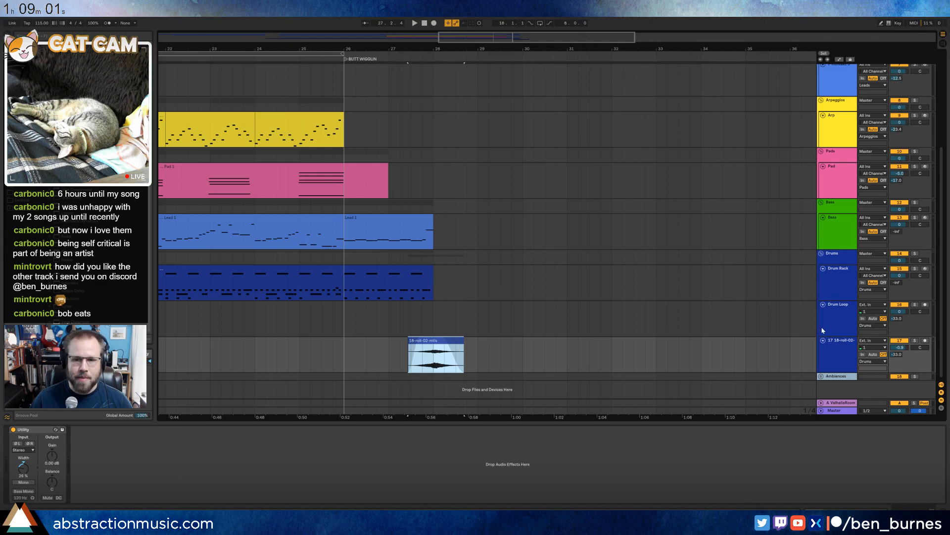
Replace the Drum Loop track with a new MIDI track and load the 808 Core Kit onto it.
{"action": "left_click", "coordinate": [836, 314]}
{"action": "key", "text": "ctrl+shift+t"}
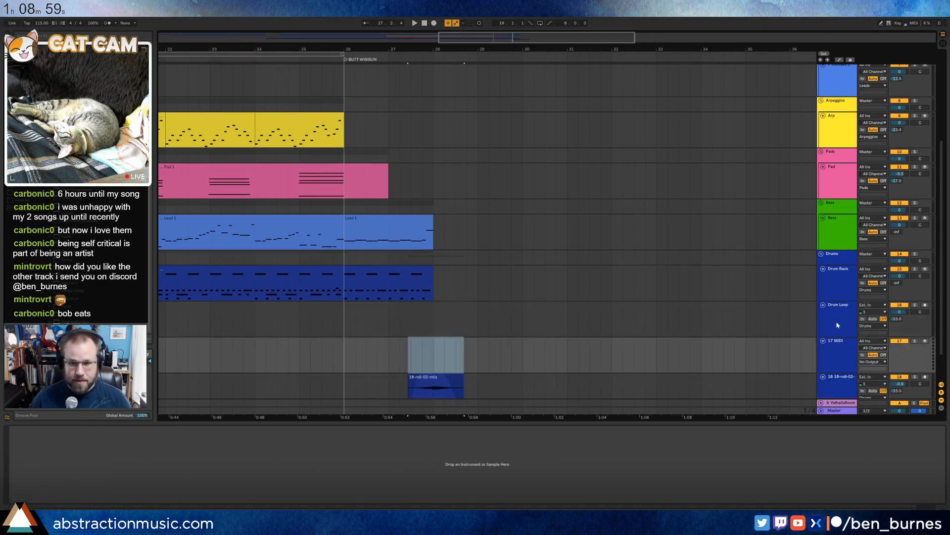
{"action": "left_click", "coordinate": [839, 322]}
{"action": "key", "text": "Delete"}
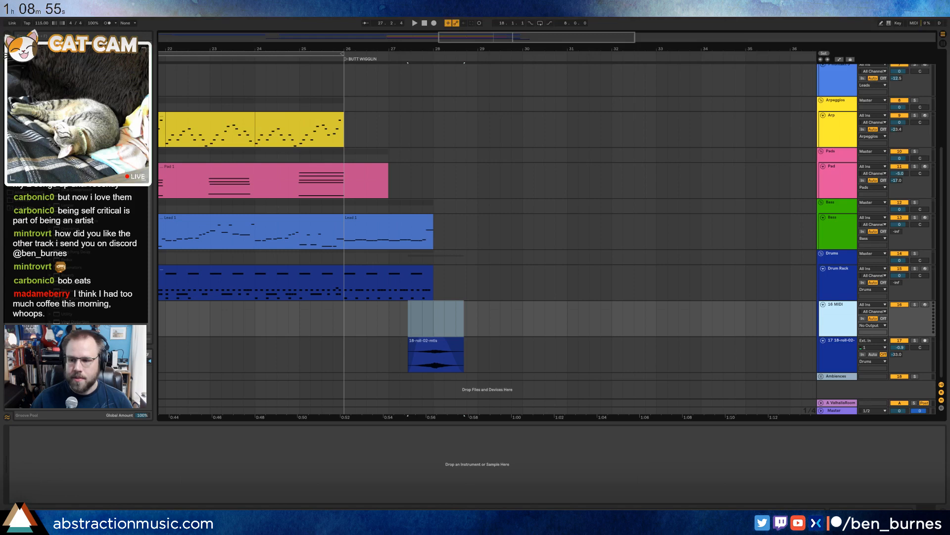
{"action": "left_click", "coordinate": [20, 71]}
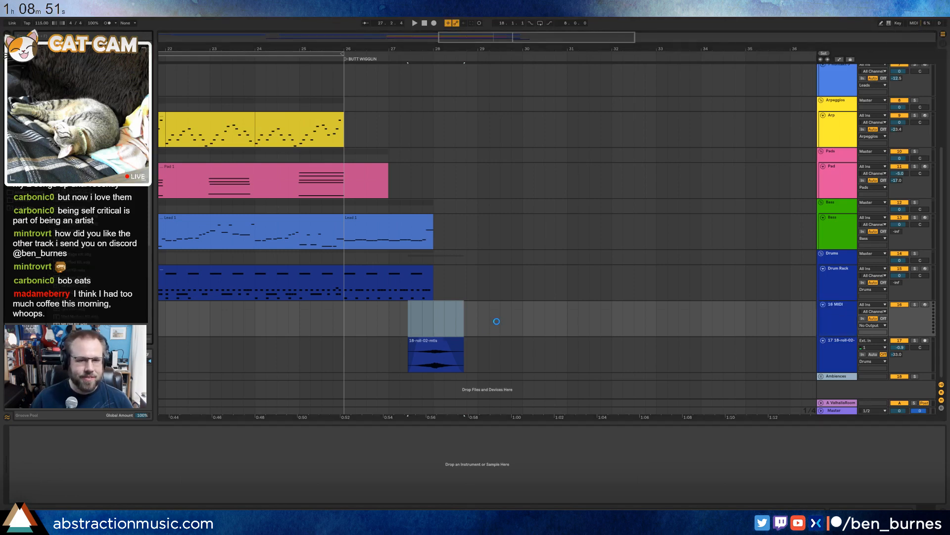
{"action": "left_click_drag", "start_coordinate": [494, 318], "coordinate": [491, 320]}
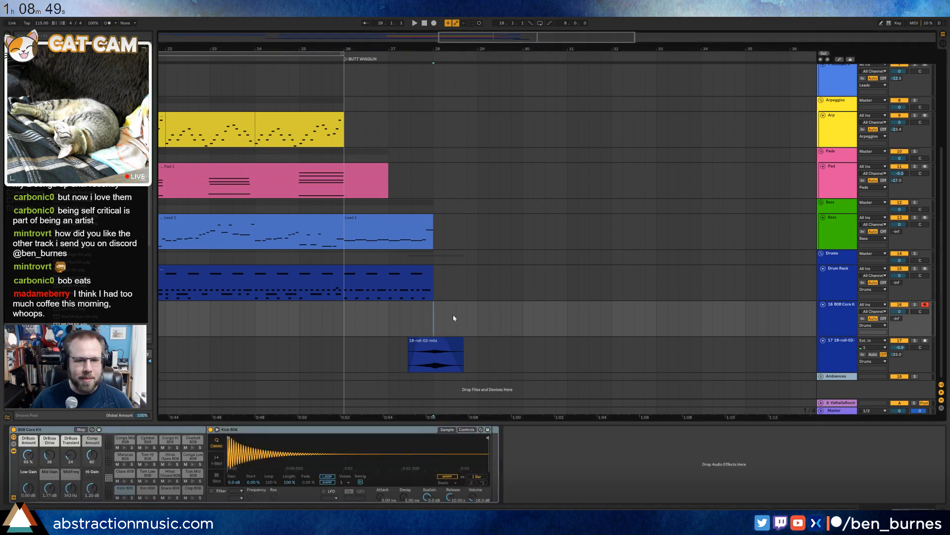
Create a one-bar MIDI clip at bar 28 on the 808 Core Kit track with a Kick 808 note on each beat.
{"action": "double_click", "coordinate": [473, 317]}
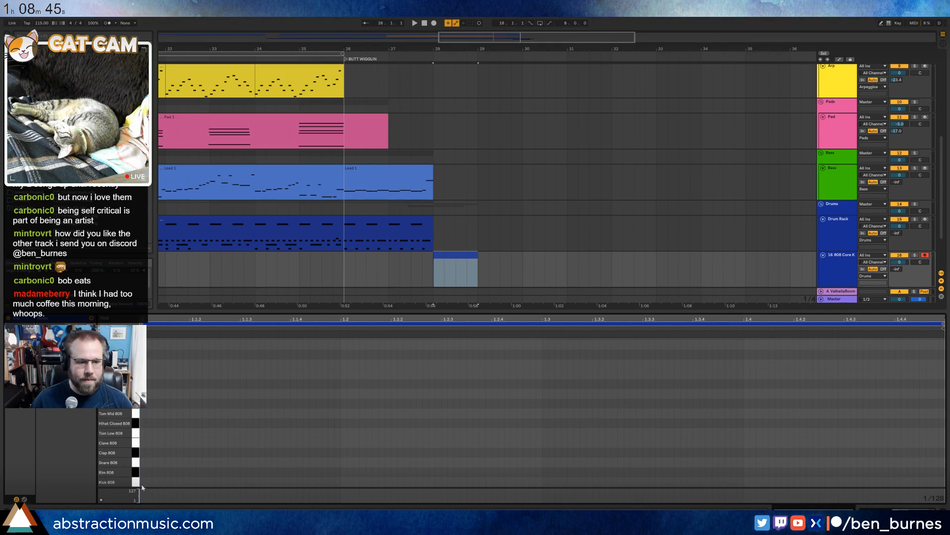
{"action": "mouse_move", "coordinate": [142, 485]}
{"action": "left_mouse_down"}
{"action": "mouse_move", "coordinate": [238, 473]}
{"action": "mouse_move", "coordinate": [340, 489]}
{"action": "left_mouse_up"}
{"action": "key", "text": "ctrl+d"}
{"action": "key", "text": "ctrl+d"}
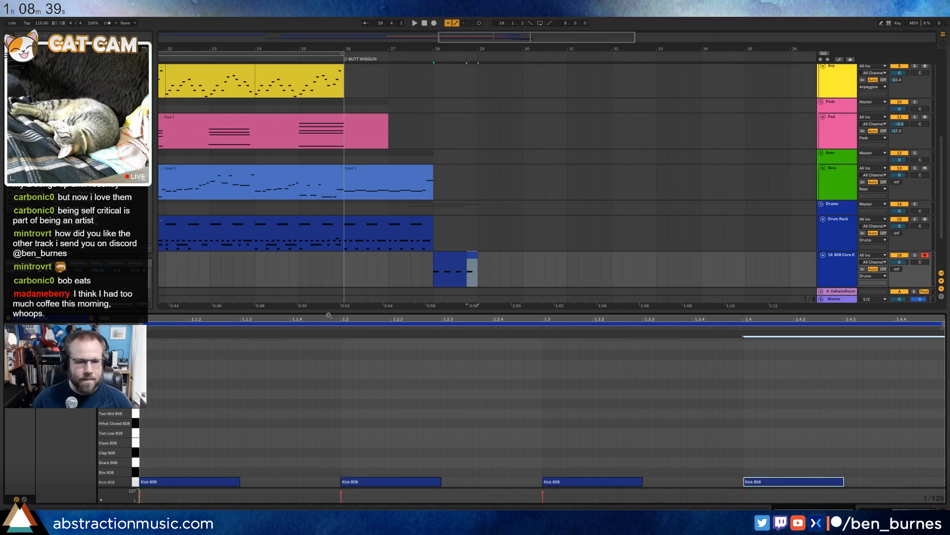
Loop the kick clip from bar 28 to 29 and listen to it.
{"action": "left_click", "coordinate": [436, 260]}
{"action": "key", "text": "ctrl+l"}
{"action": "key", "text": "space"}
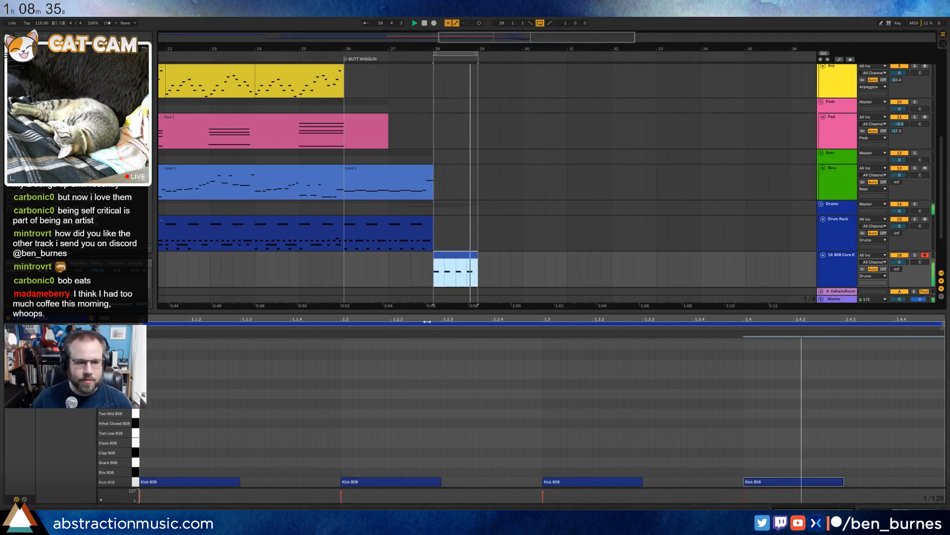
{"action": "key", "text": "space"}
Add Hihat Closed 808 notes on every beat's second and third sixteenths, with the third beat's first hat split into two 1/32 notes.
{"action": "scroll", "coordinate": [384, 268], "scroll_direction": "down", "scroll_amount": 5}
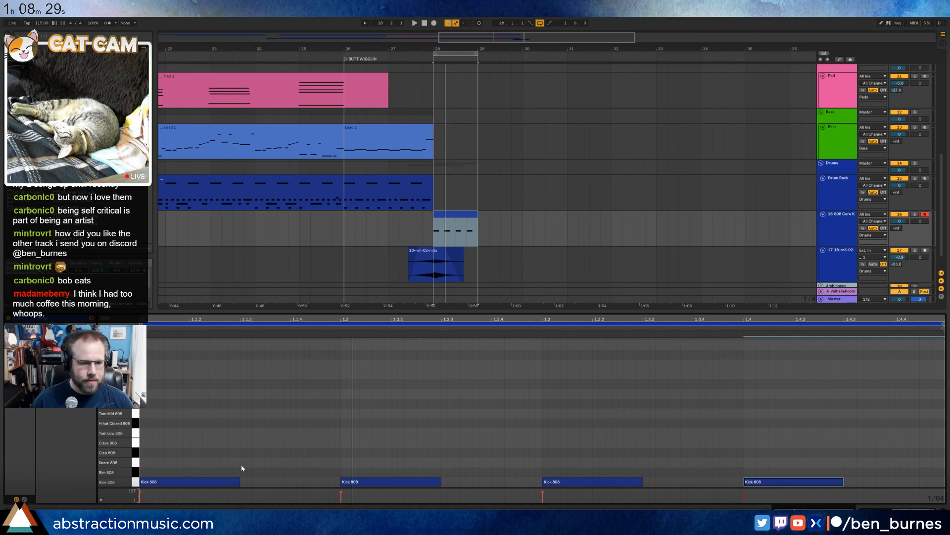
{"action": "key", "text": "ctrl+2"}
{"action": "key", "text": "ctrl+2"}
{"action": "key", "text": "ctrl+2"}
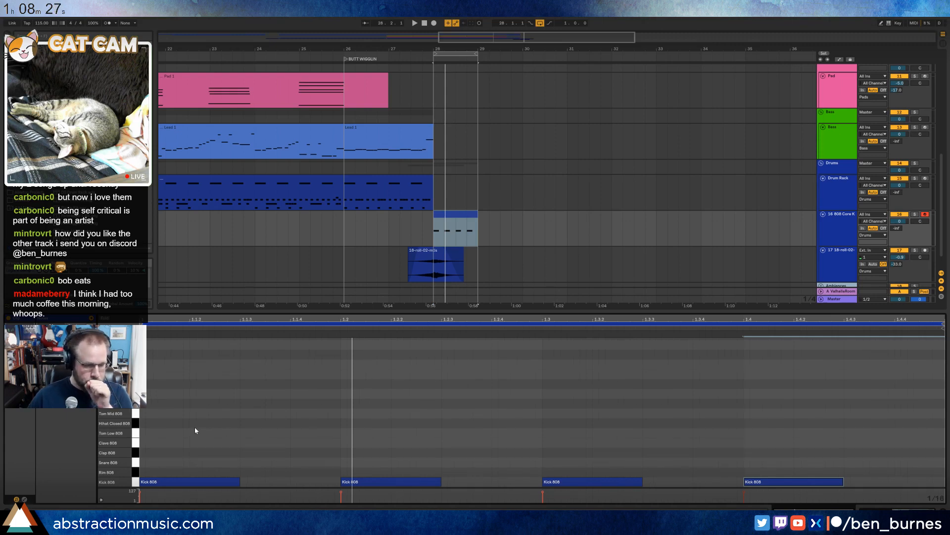
{"action": "double_click", "coordinate": [190, 425]}
{"action": "double_click", "coordinate": [290, 421]}
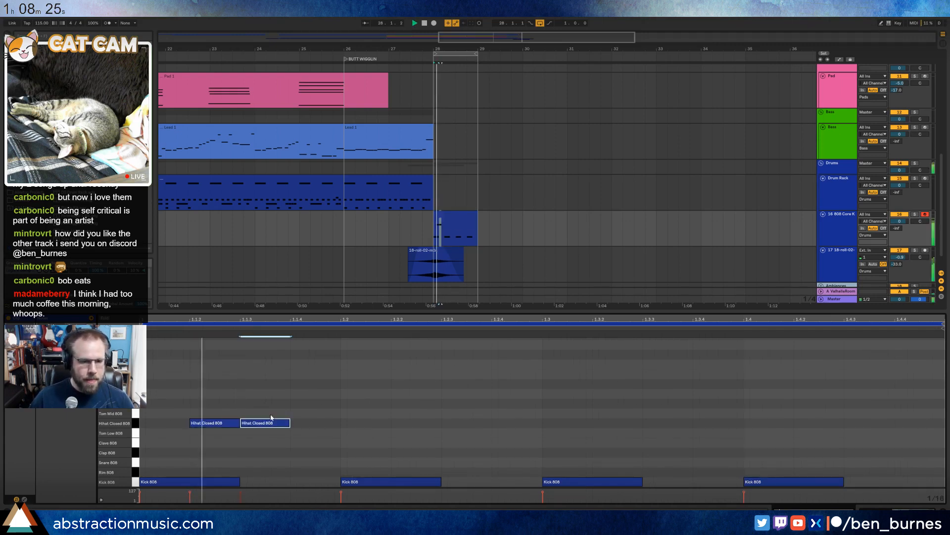
{"action": "left_click_drag", "start_coordinate": [142, 404], "coordinate": [298, 440]}
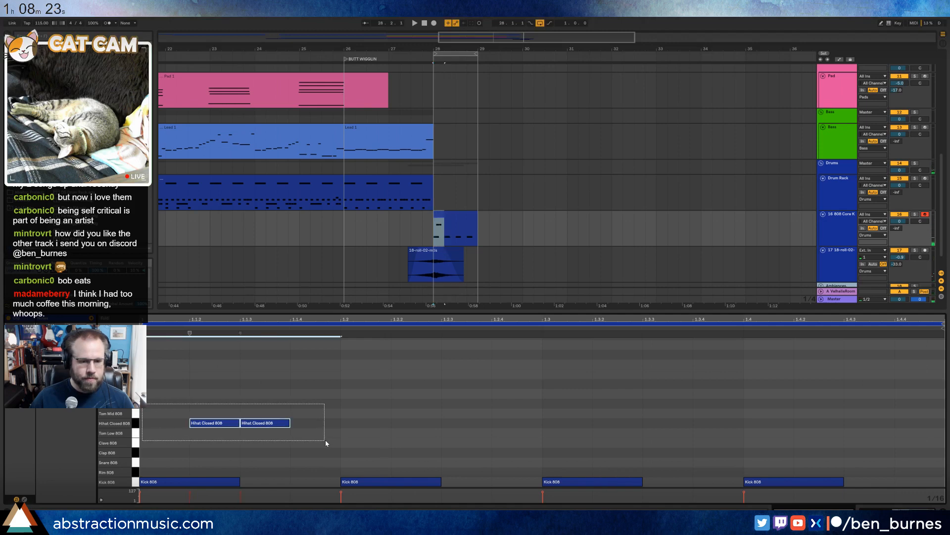
{"action": "key", "text": "ctrl+d"}
{"action": "key", "text": "ctrl+d"}
{"action": "key", "text": "ctrl+d"}
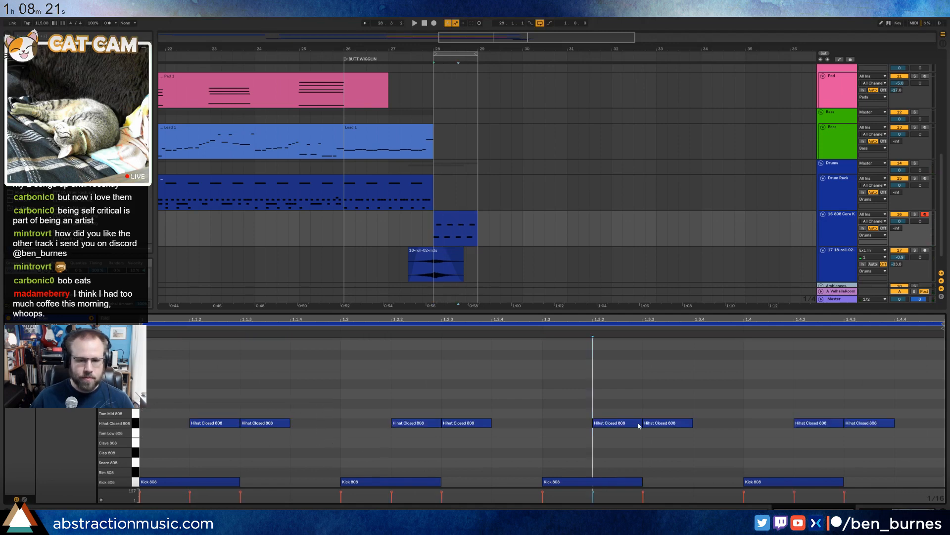
{"action": "left_click_drag", "start_coordinate": [642, 422], "coordinate": [617, 424]}
{"action": "key", "text": "ctrl+d"}
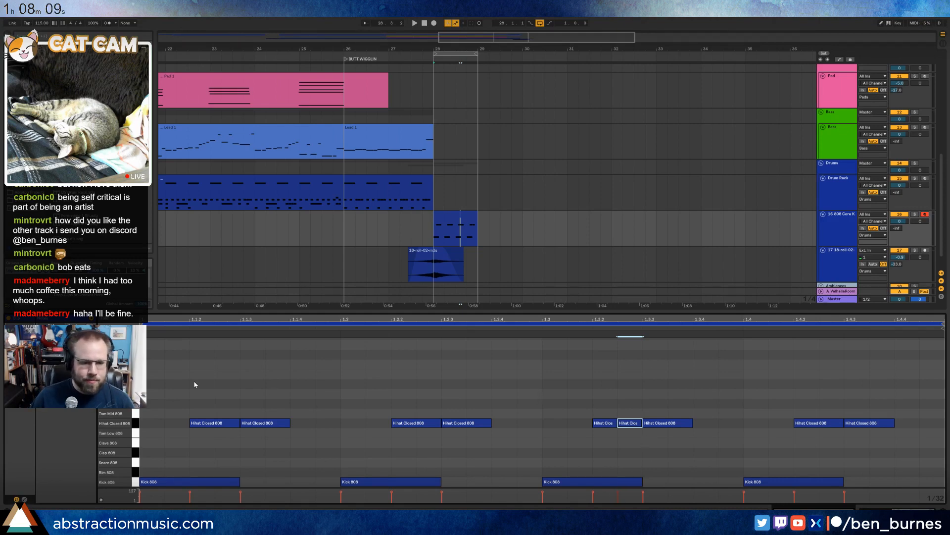
Lower the velocities of the first beat's two closed hi-hats, making the second one softer than the first.
{"action": "left_click", "coordinate": [136, 424]}
{"action": "left_click", "coordinate": [288, 409]}
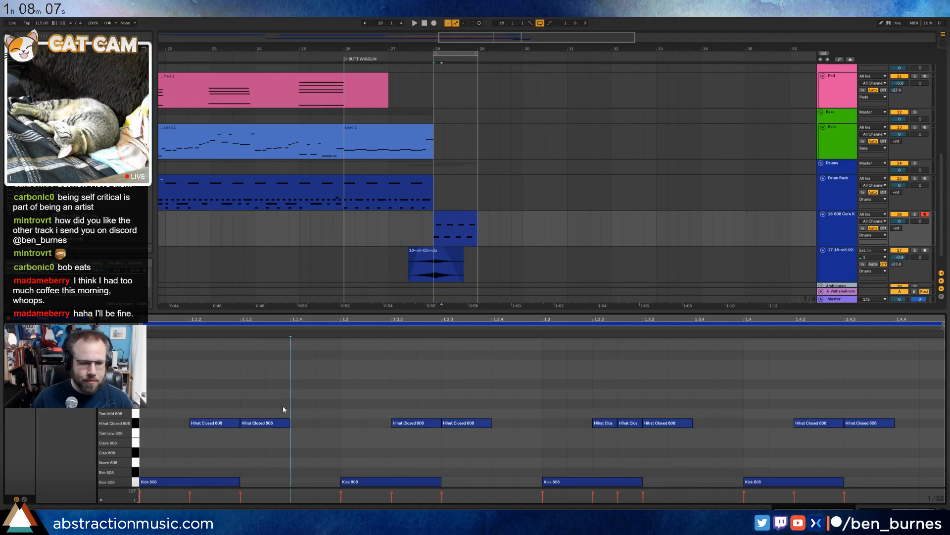
{"action": "left_click_drag", "start_coordinate": [277, 423], "coordinate": [276, 434]}
{"action": "left_click_drag", "start_coordinate": [218, 408], "coordinate": [264, 427]}
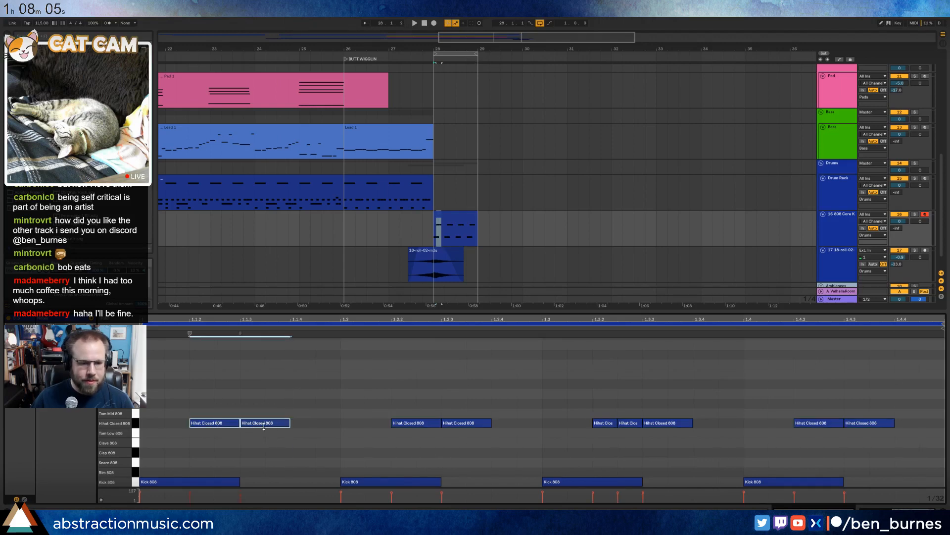
{"action": "left_click", "coordinate": [343, 411]}
Lower the velocities of the last hi-hat in beats two, three and four and of the third beat's second 1/32 hi-hat.
{"action": "left_click", "coordinate": [470, 426]}
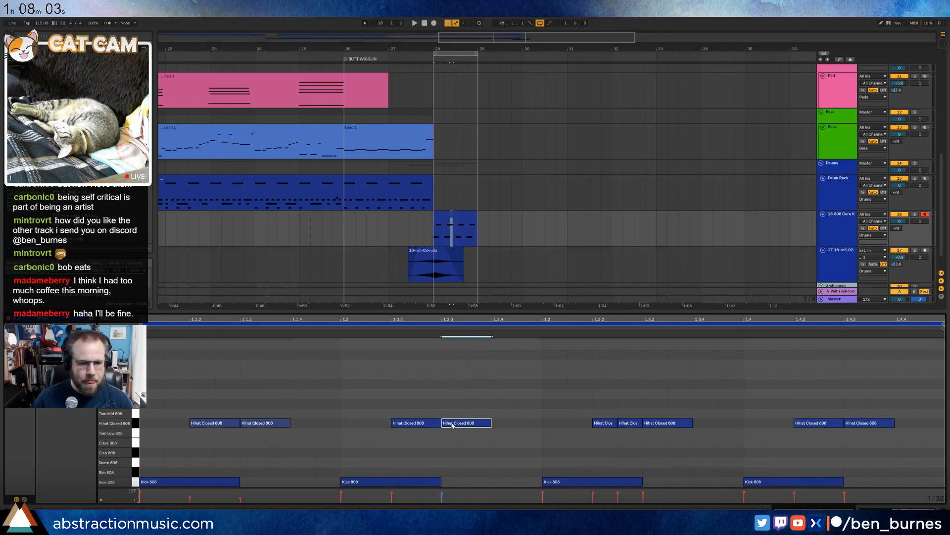
{"action": "key", "text": "space"}
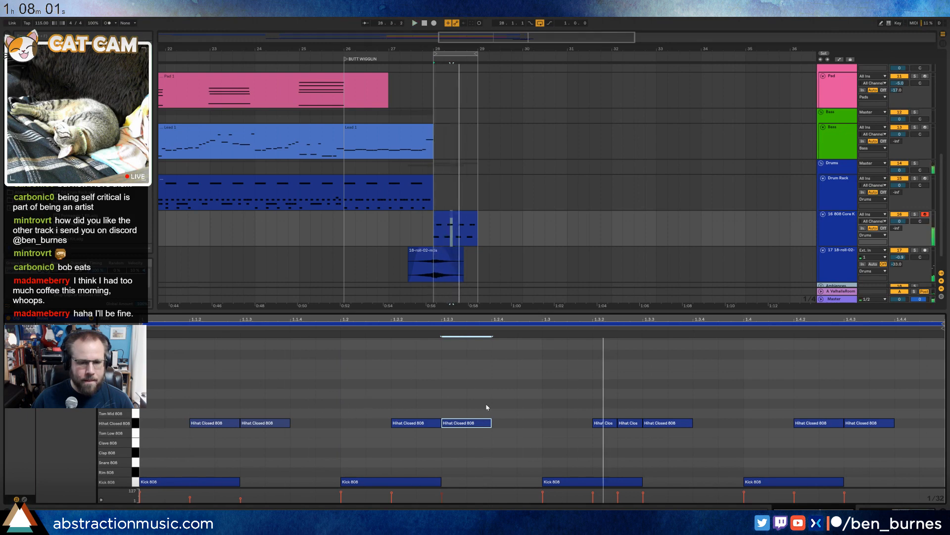
{"action": "left_click", "coordinate": [630, 422]}
{"action": "key", "text": "space"}
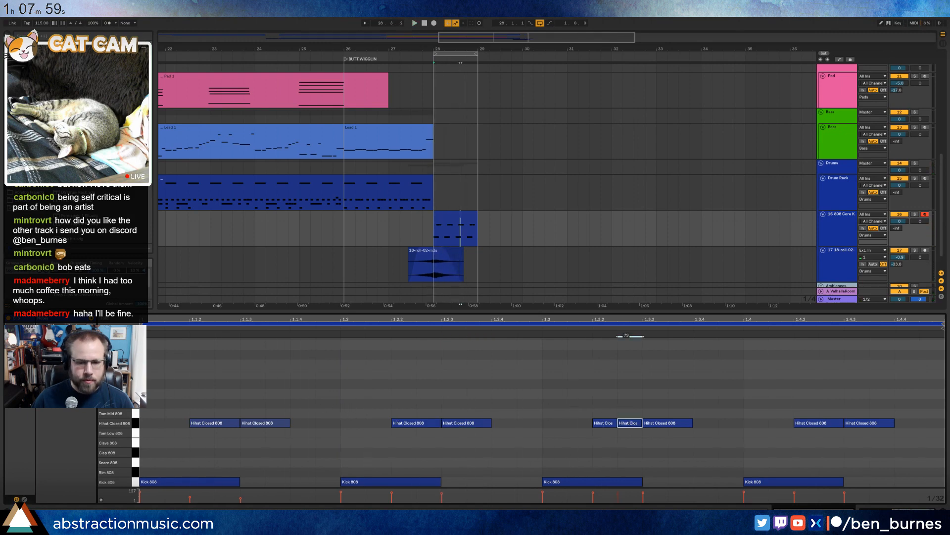
{"action": "left_click", "coordinate": [662, 423]}
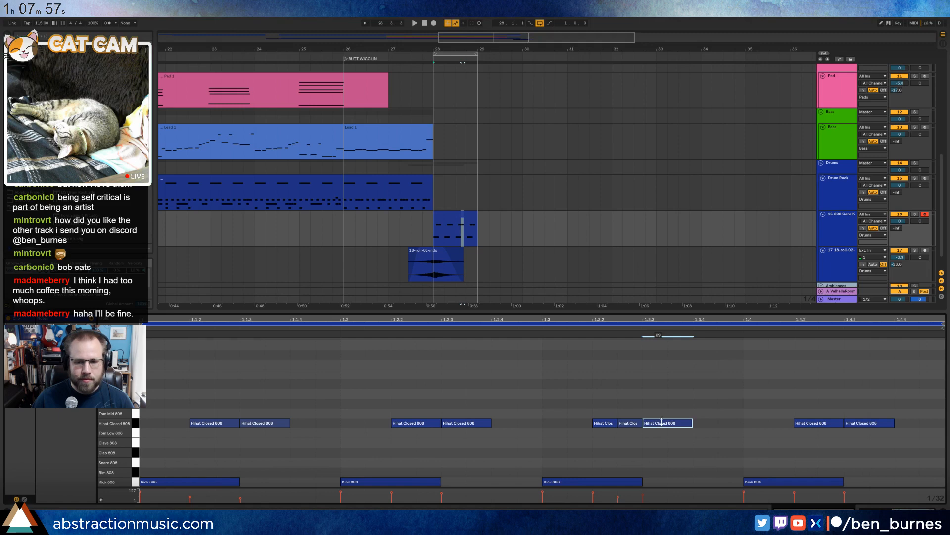
{"action": "left_click", "coordinate": [882, 422]}
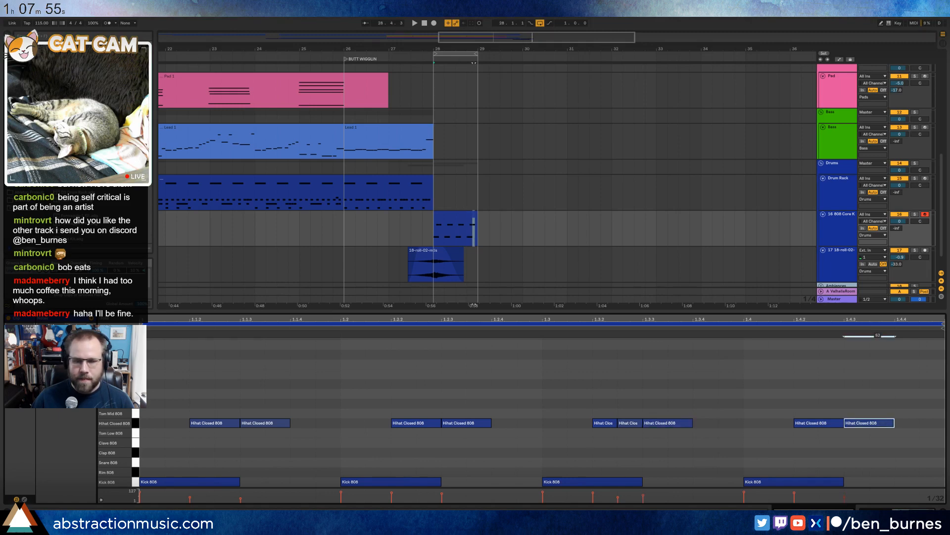
Solo the 808 Core Kit track and add a Hihat Closed 808 note at the start of beat four while it plays.
{"action": "left_click", "coordinate": [456, 219]}
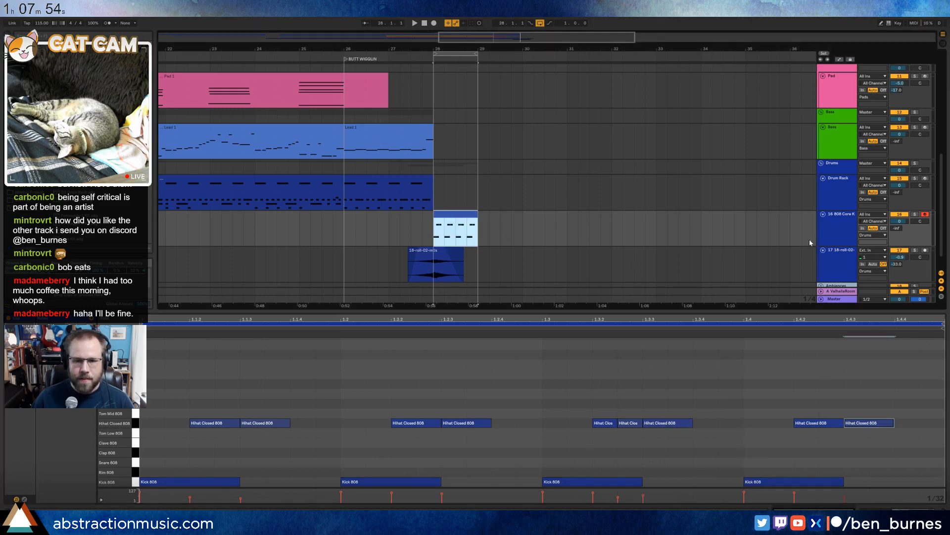
{"action": "left_click", "coordinate": [914, 216]}
{"action": "key", "text": "space"}
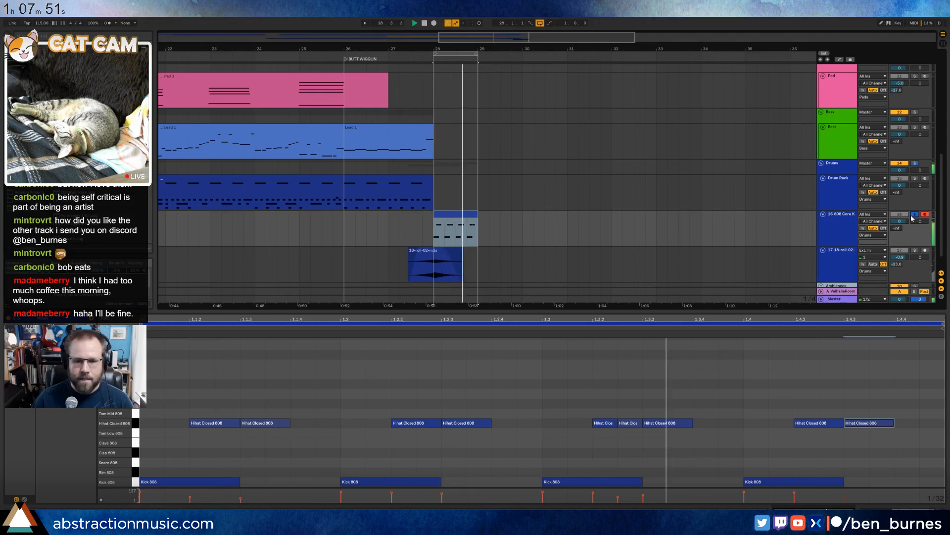
{"action": "left_click", "coordinate": [752, 424]}
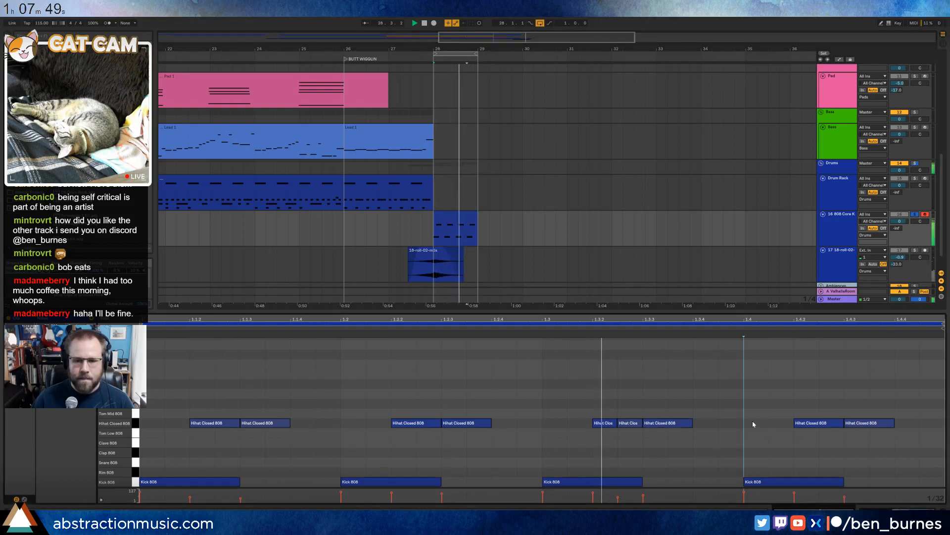
{"action": "double_click", "coordinate": [753, 424]}
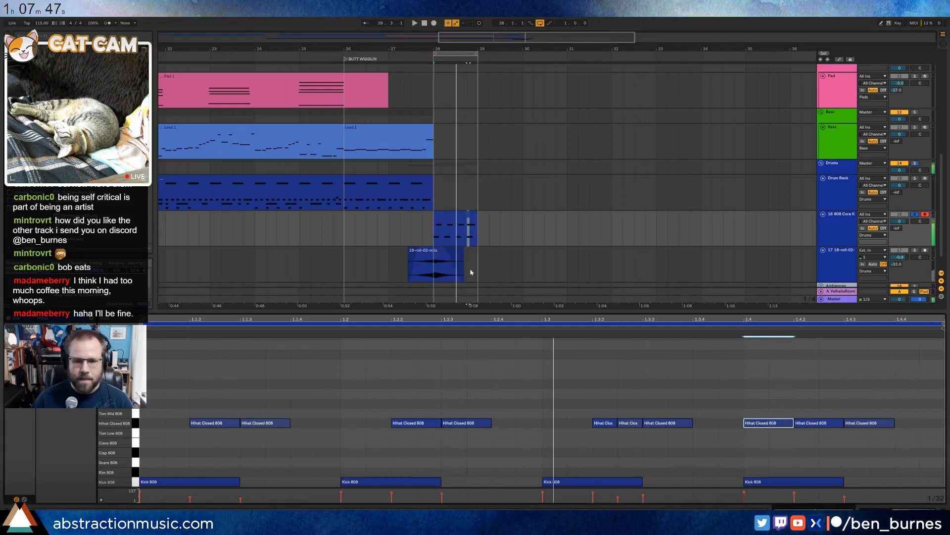
Duplicate the 808 clip to bar 29 and remove the hi-hat at the start of beat four from the bar 28 clip.
{"action": "left_click", "coordinate": [450, 214]}
{"action": "key", "text": "ctrl+d"}
{"action": "left_click", "coordinate": [765, 419]}
{"action": "key", "text": "space"}
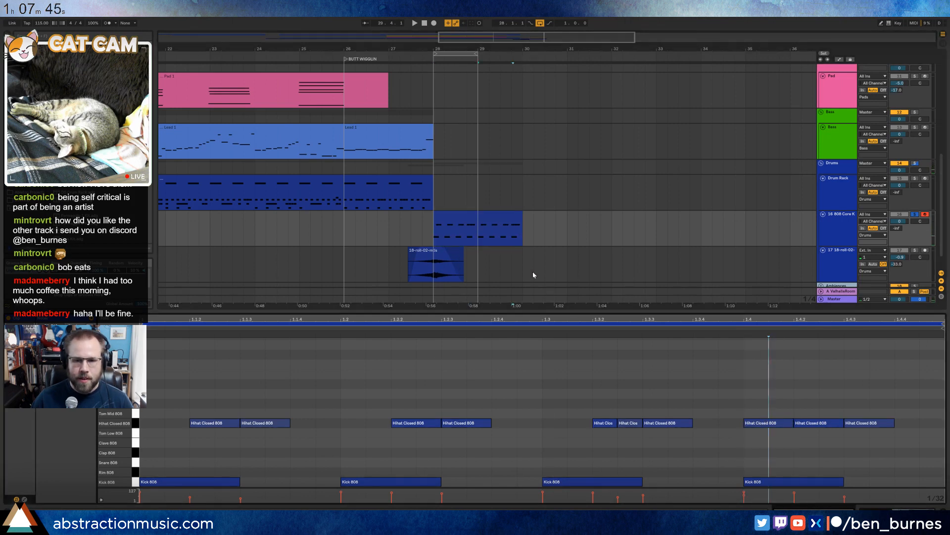
{"action": "left_click", "coordinate": [473, 220]}
{"action": "double_click", "coordinate": [767, 425]}
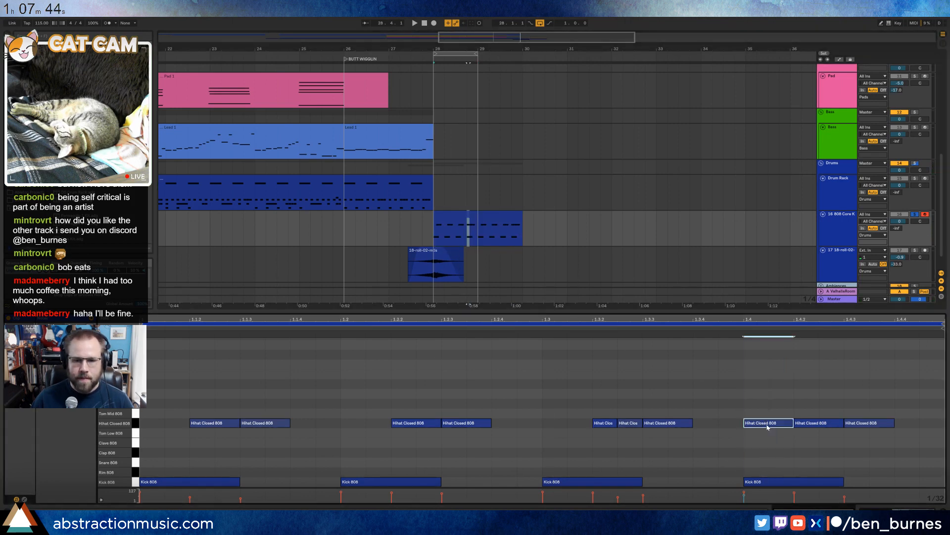
Consolidate the two 808 clips into one two-bar clip and listen to it.
{"action": "left_click", "coordinate": [500, 224]}
{"action": "left_click", "coordinate": [469, 218], "text": "shift"}
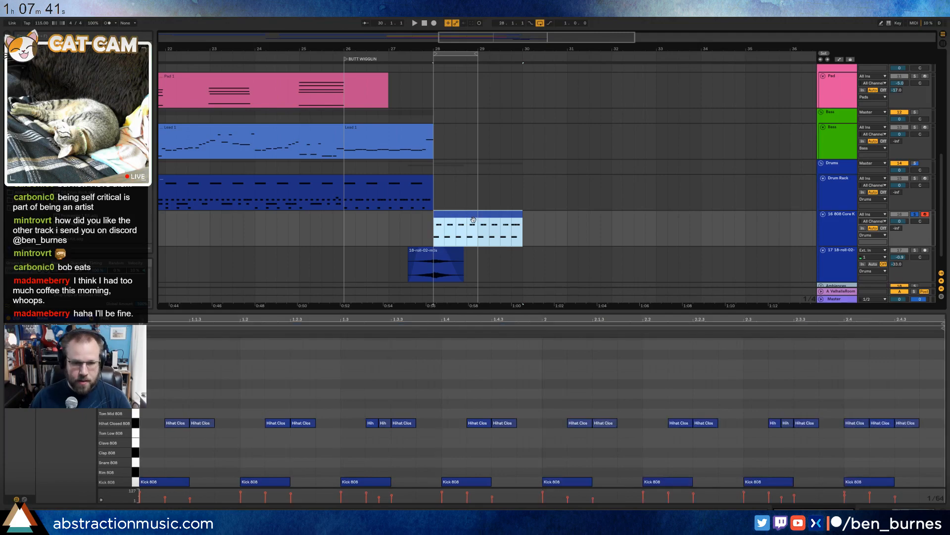
{"action": "key", "text": "space"}
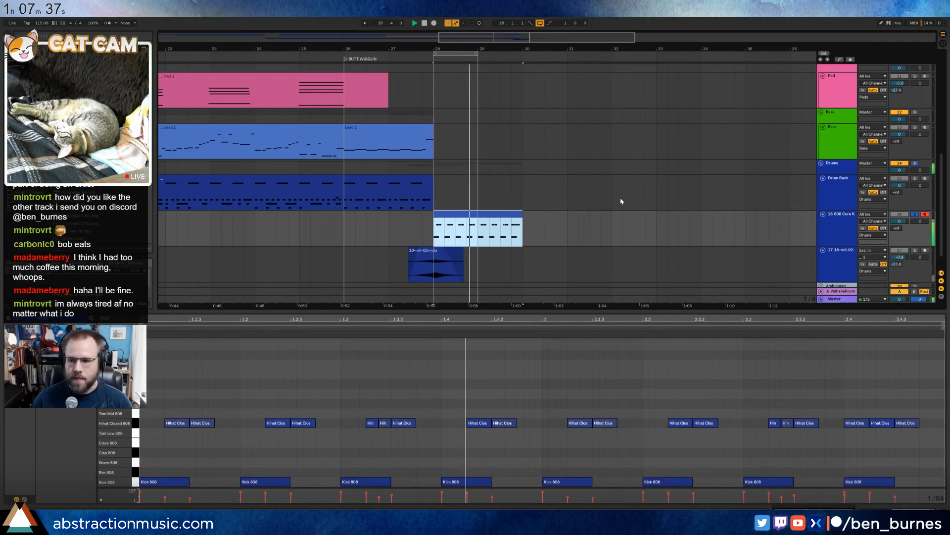
{"action": "key", "text": "shift+Tab"}
{"action": "key", "text": "space"}
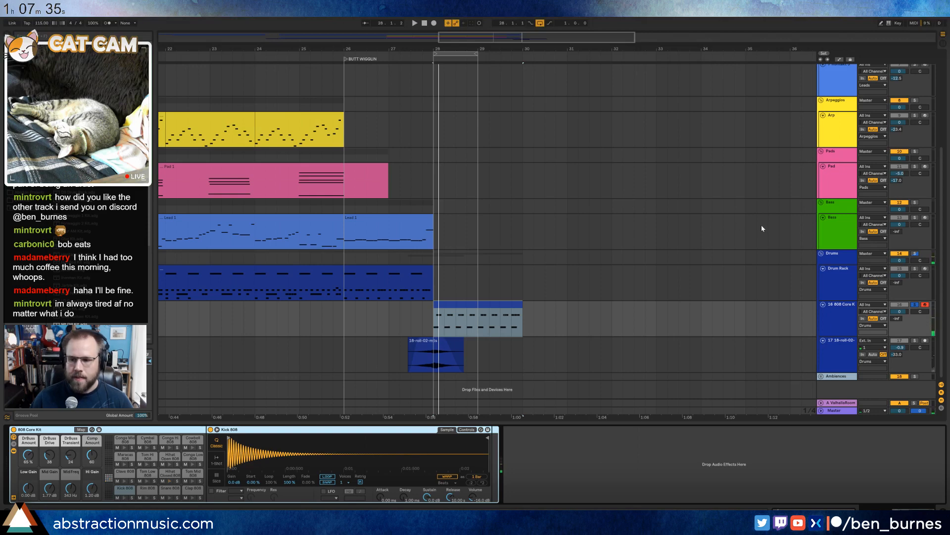
Insert a new MIDI track directly below the Bass track in the bass group.
{"action": "left_click", "coordinate": [835, 236]}
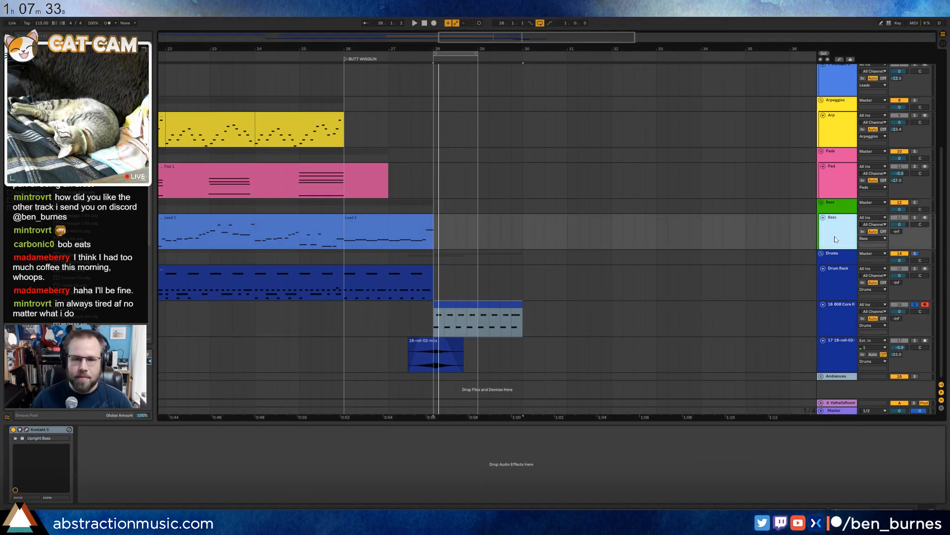
{"action": "key", "text": "super+shift+t"}
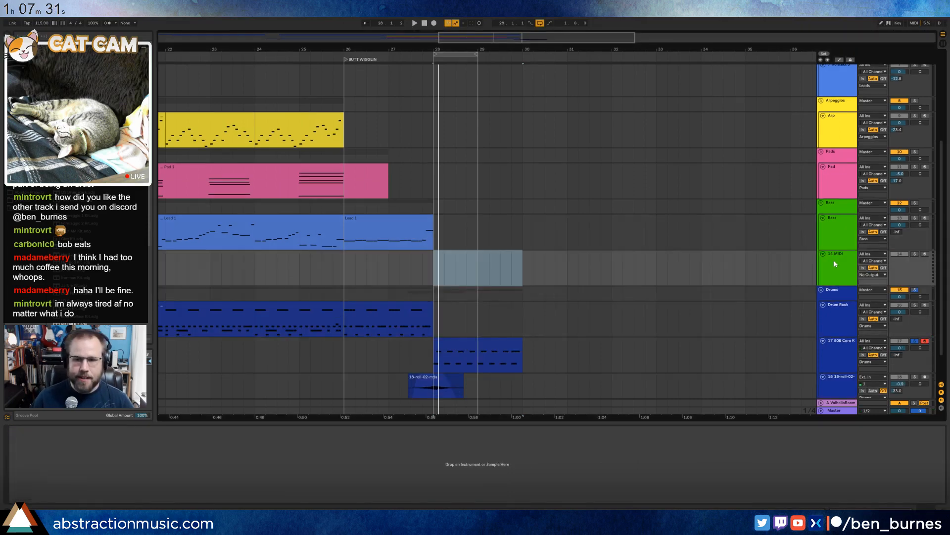
{"action": "left_click", "coordinate": [446, 262]}
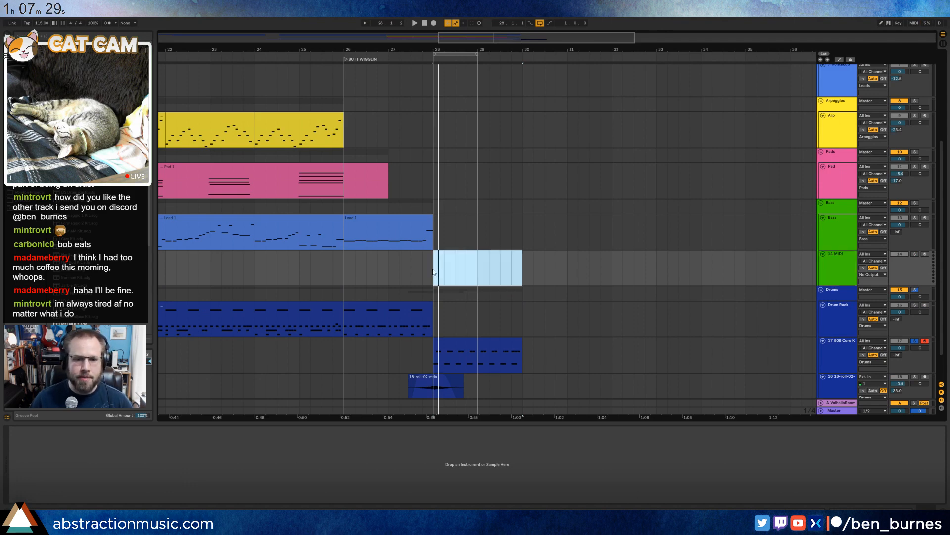
Extend the loop to bar 30 and create an empty two-bar MIDI clip from bar 28 on the new bass track.
{"action": "left_click_drag", "start_coordinate": [432, 268], "coordinate": [522, 271]}
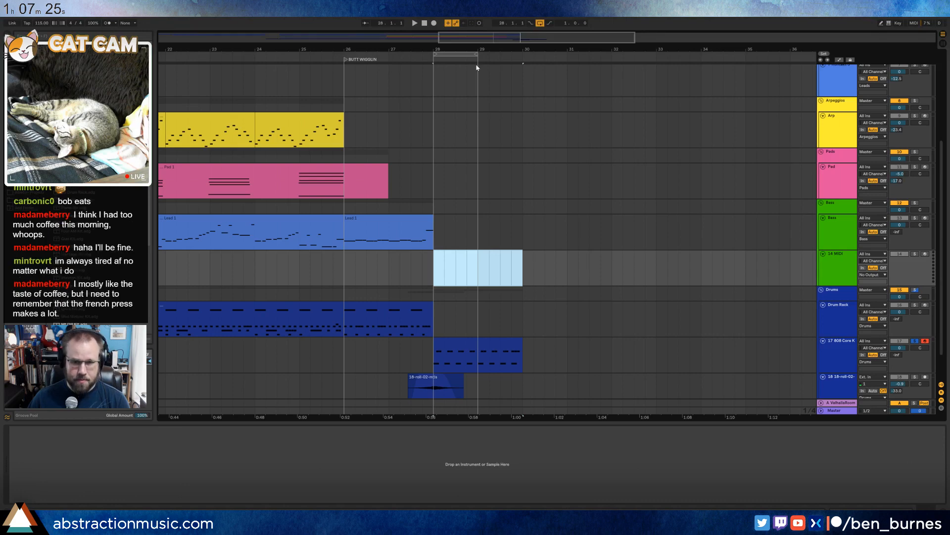
{"action": "left_click_drag", "start_coordinate": [476, 55], "coordinate": [523, 55]}
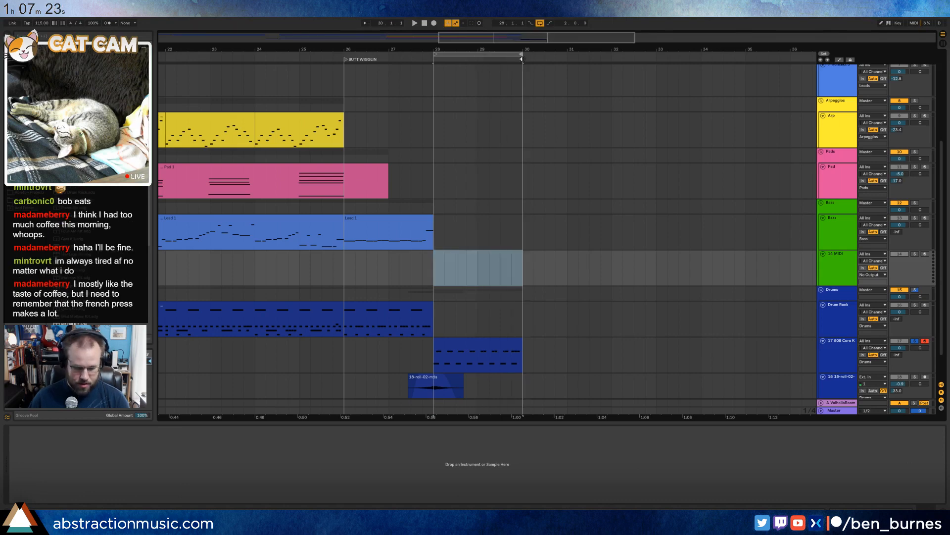
{"action": "key", "text": "ctrl+shift+m"}
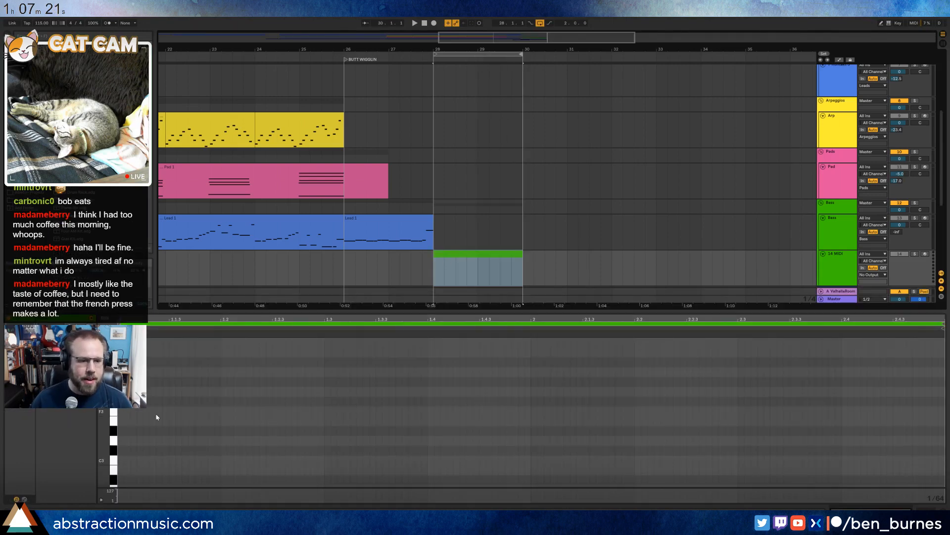
Fill the clip's first beat with three 1/8-triplet C2 notes, with the outer notes softer than the middle one.
{"action": "left_click_drag", "start_coordinate": [106, 412], "coordinate": [96, 341]}
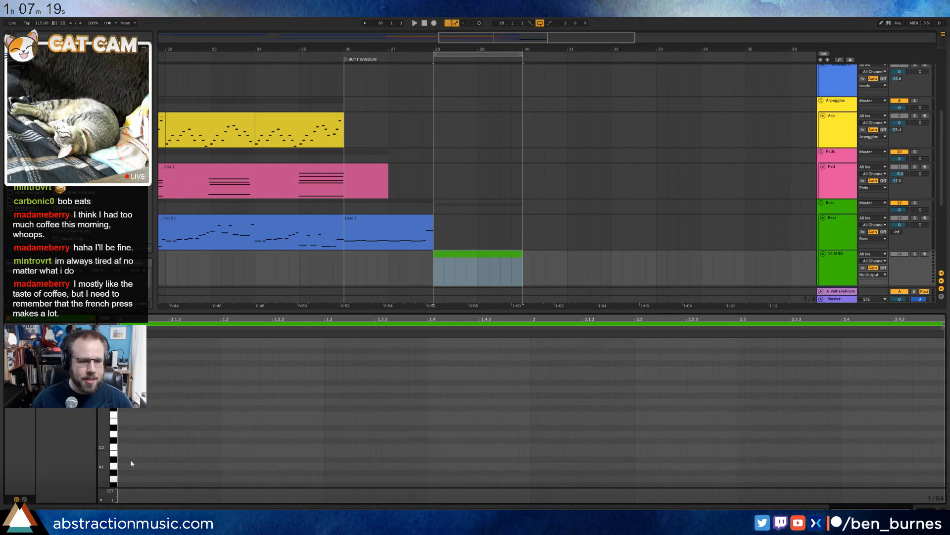
{"action": "key", "text": "ctrl+2"}
{"action": "key", "text": "ctrl+2"}
{"action": "key", "text": "ctrl+2"}
{"action": "key", "text": "ctrl+3"}
{"action": "double_click", "coordinate": [123, 447]}
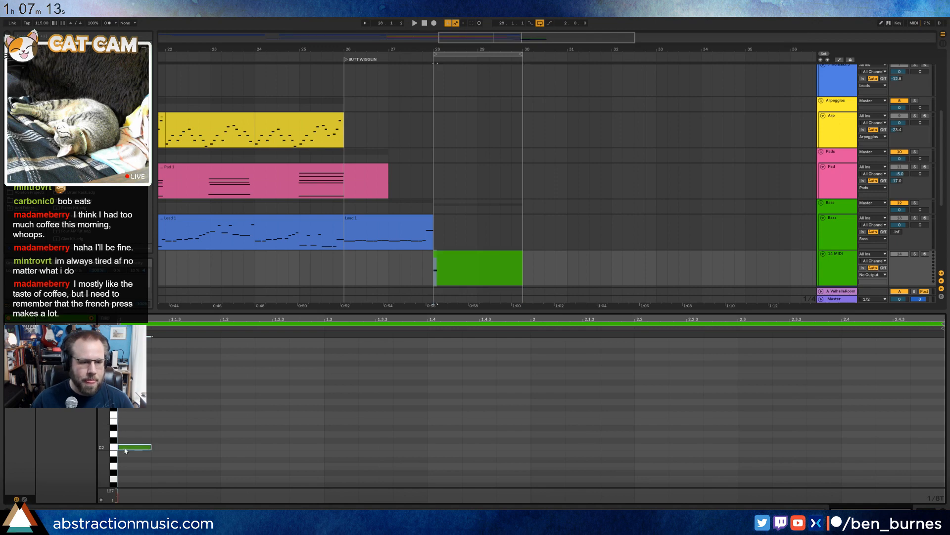
{"action": "key", "text": "ctrl+d"}
{"action": "key", "text": "ctrl+d"}
{"action": "left_click_drag", "start_coordinate": [144, 444], "coordinate": [196, 465]}
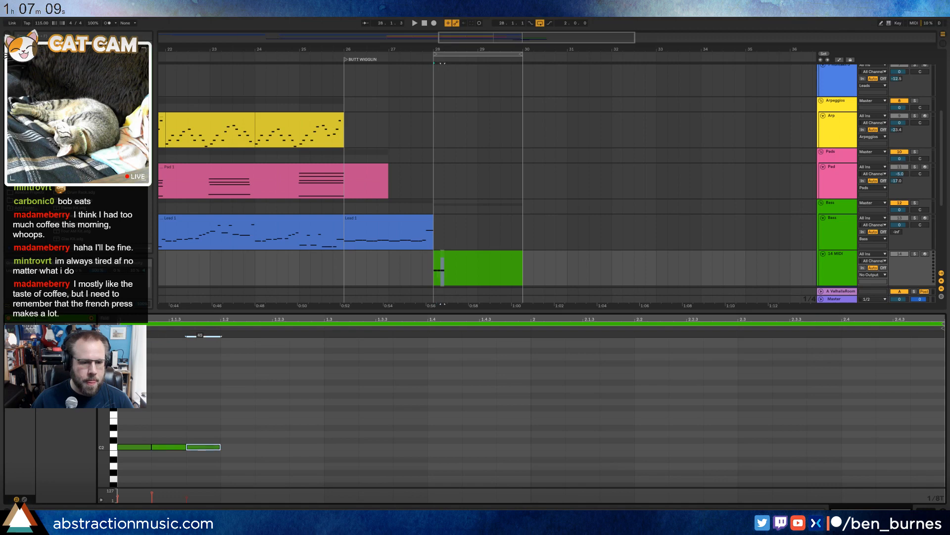
Duplicate the group of three C2 triplet notes until it fills both bars of the clip.
{"action": "left_click_drag", "start_coordinate": [133, 430], "coordinate": [197, 459]}
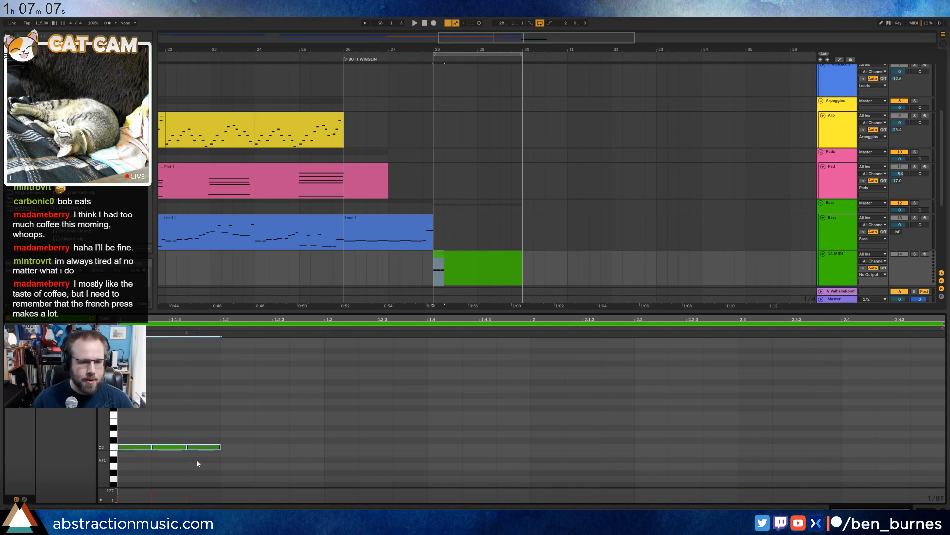
{"action": "key", "text": "ctrl+d"}
{"action": "key", "text": "ctrl+d"}
{"action": "key", "text": "ctrl+d"}
{"action": "left_click_drag", "start_coordinate": [521, 434], "coordinate": [133, 459]}
{"action": "key", "text": "ctrl+d"}
{"action": "left_click", "coordinate": [441, 396]}
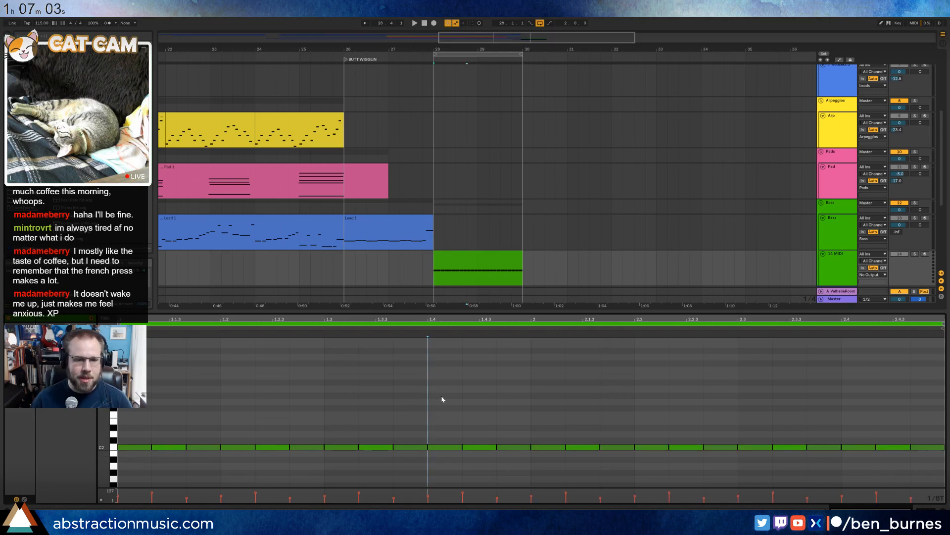
Shorten all the C2 triplet notes together so that a small gap separates each from the following one.
{"action": "key", "text": "shift+Tab"}
{"action": "left_click", "coordinate": [488, 254]}
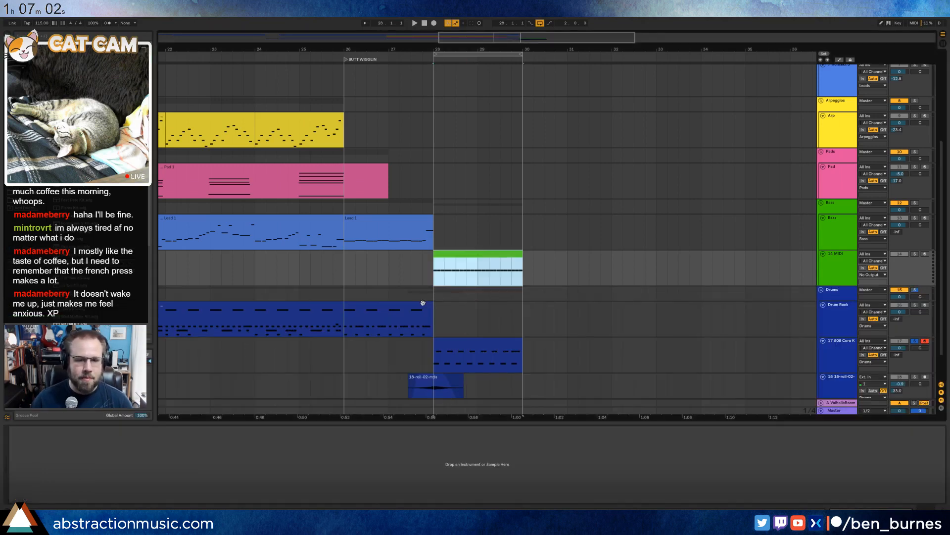
{"action": "double_click", "coordinate": [479, 253]}
{"action": "key", "text": "ctrl+a"}
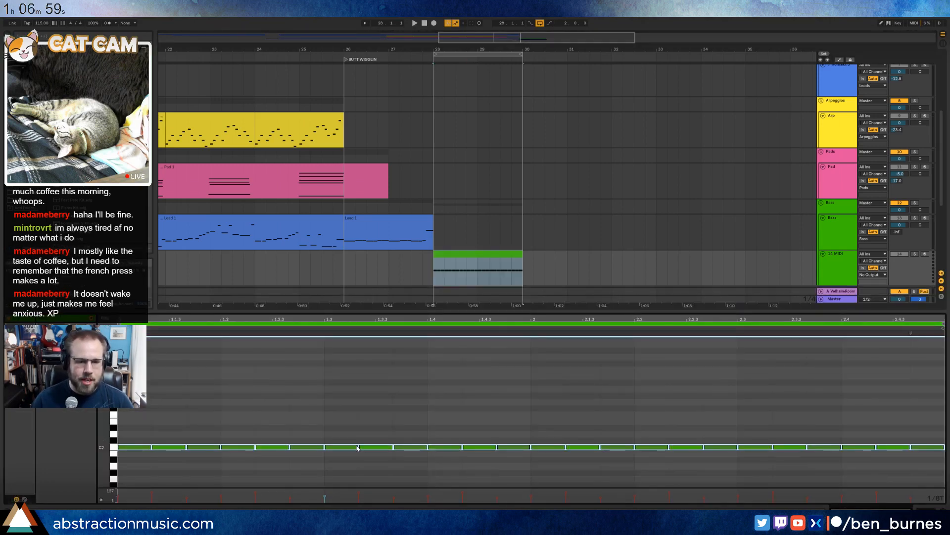
{"action": "left_click_drag", "start_coordinate": [356, 446], "coordinate": [350, 447]}
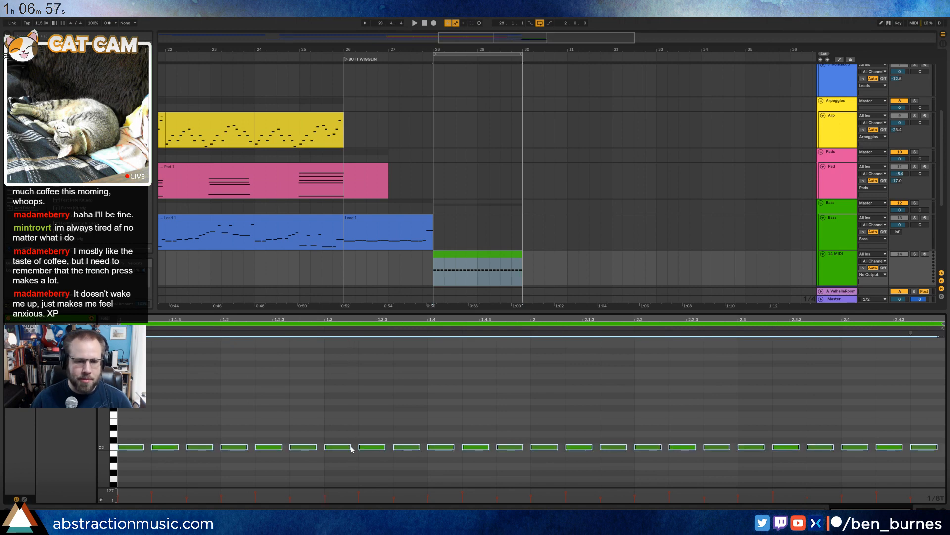
Load the Analog instrument onto the new bass track and slightly detune its two oscillators.
{"action": "key", "text": "shift+Tab"}
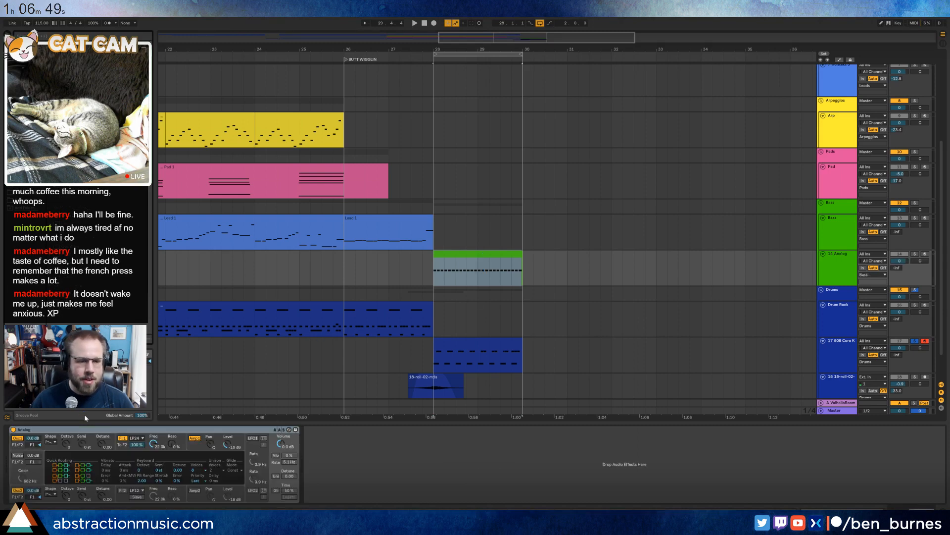
{"action": "left_click_drag", "start_coordinate": [101, 443], "coordinate": [101, 440]}
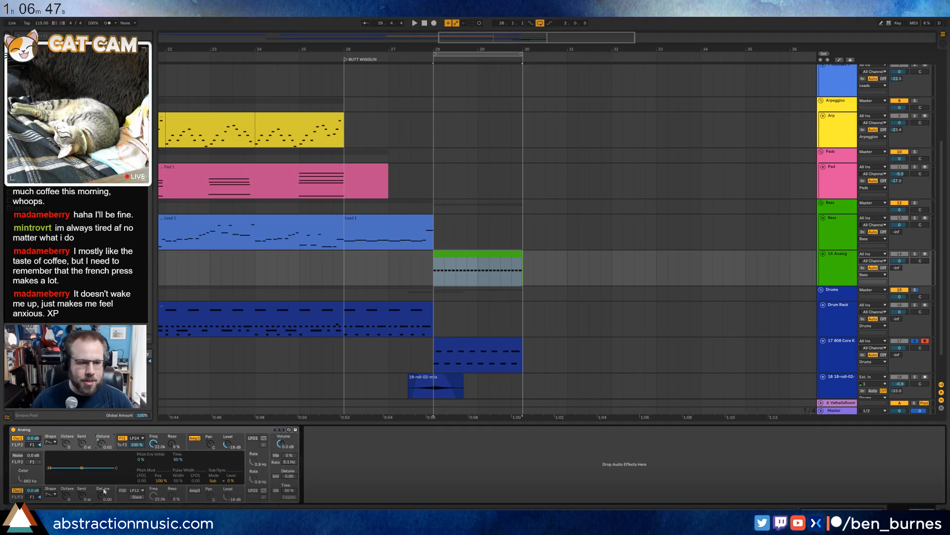
{"action": "left_click", "coordinate": [101, 495]}
Enable Analog's unison with detune and 4 unison voices, and lower the first filter's cutoff frequency.
{"action": "left_click", "coordinate": [277, 477]}
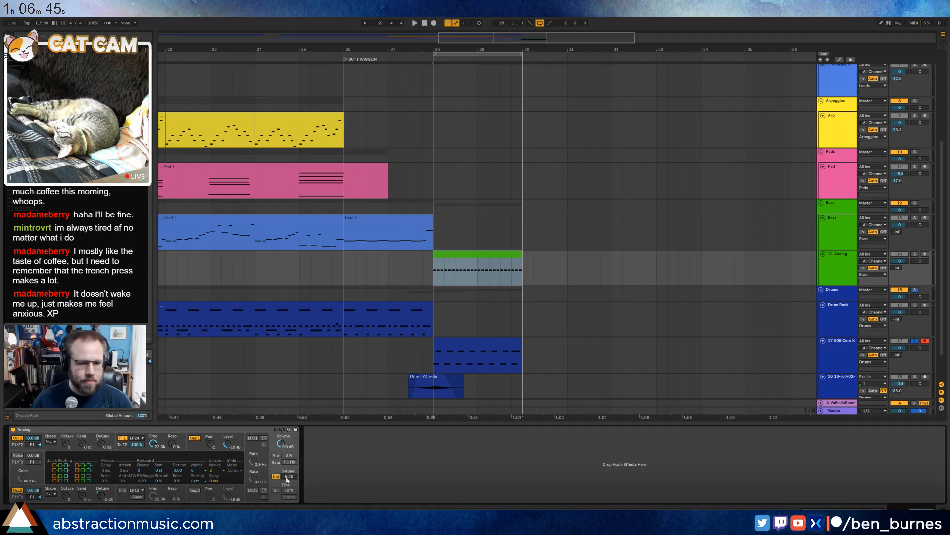
{"action": "left_click", "coordinate": [210, 470]}
{"action": "left_click", "coordinate": [212, 482]}
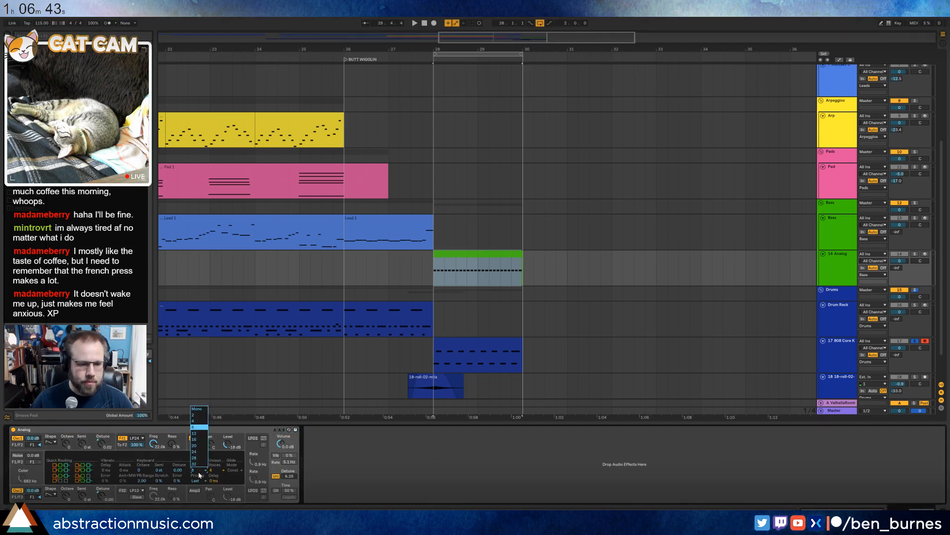
{"action": "left_click_drag", "start_coordinate": [154, 444], "coordinate": [153, 466]}
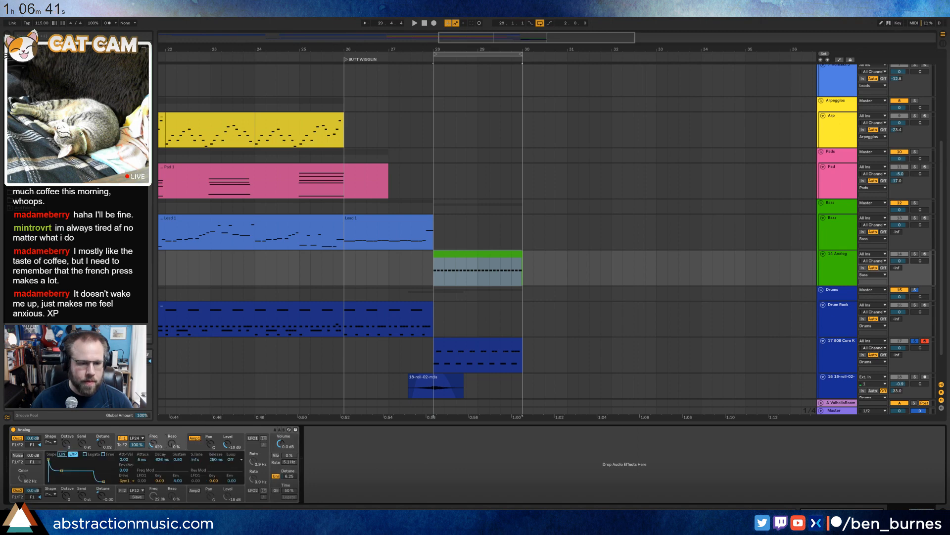
Transpose the bass clip's notes down one octave to C1 and turn off the solo on the 808 Core Kit track.
{"action": "double_click", "coordinate": [453, 271]}
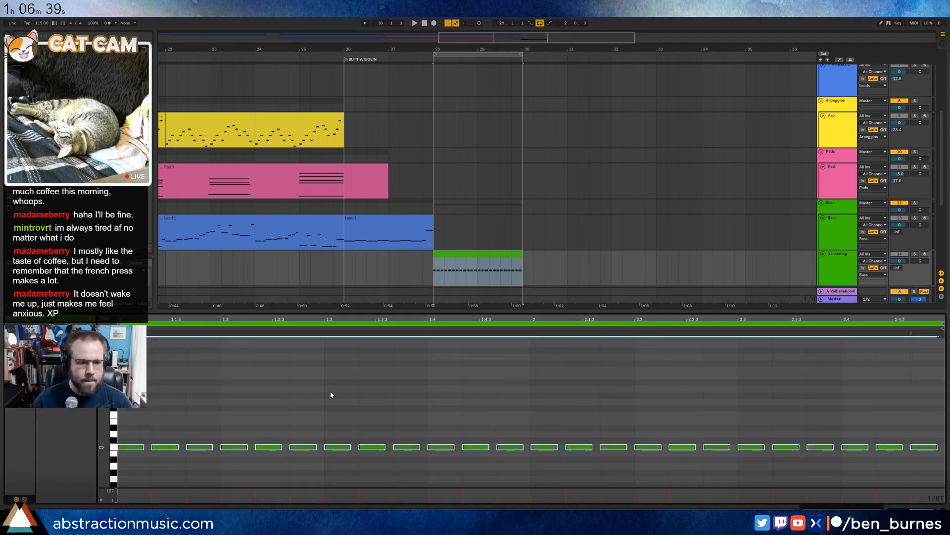
{"action": "key", "text": "space"}
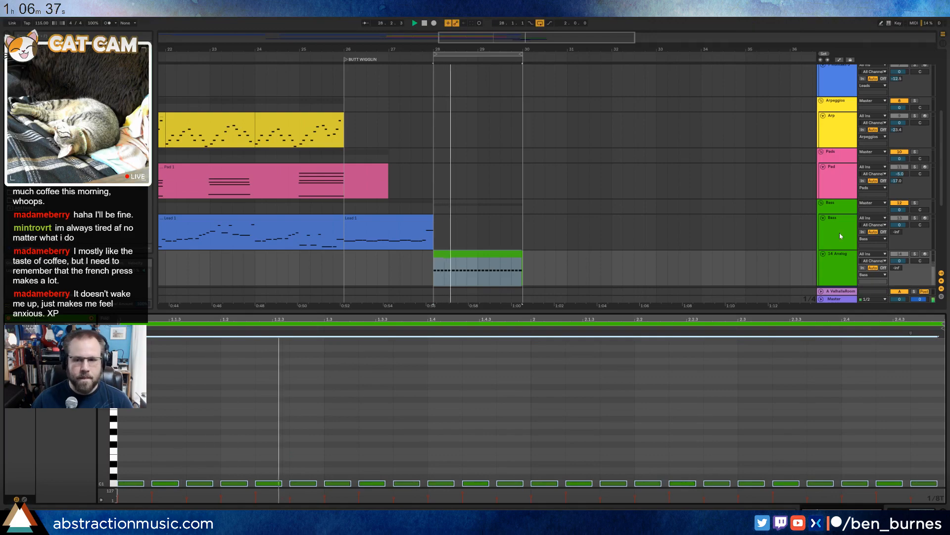
{"action": "scroll", "coordinate": [685, 213], "scroll_direction": "down", "scroll_amount": 3}
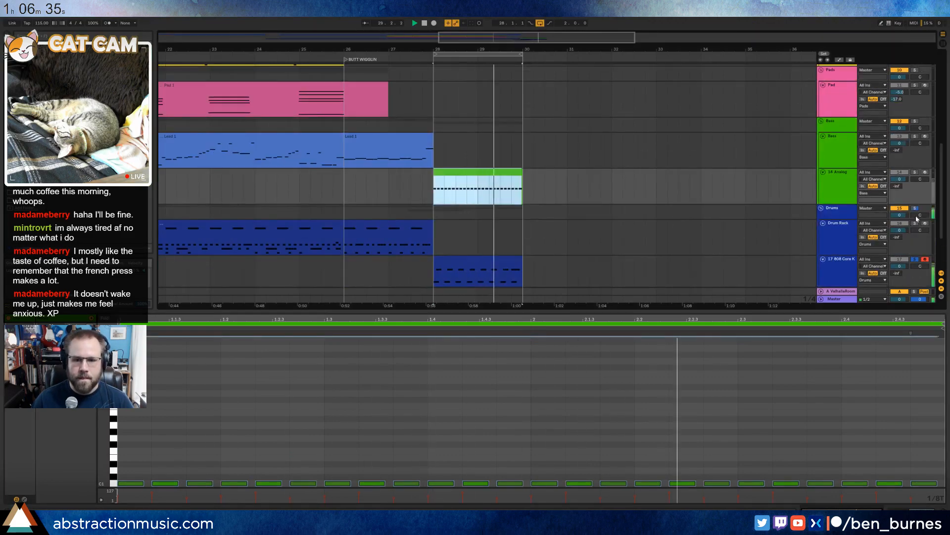
{"action": "left_click", "coordinate": [915, 260]}
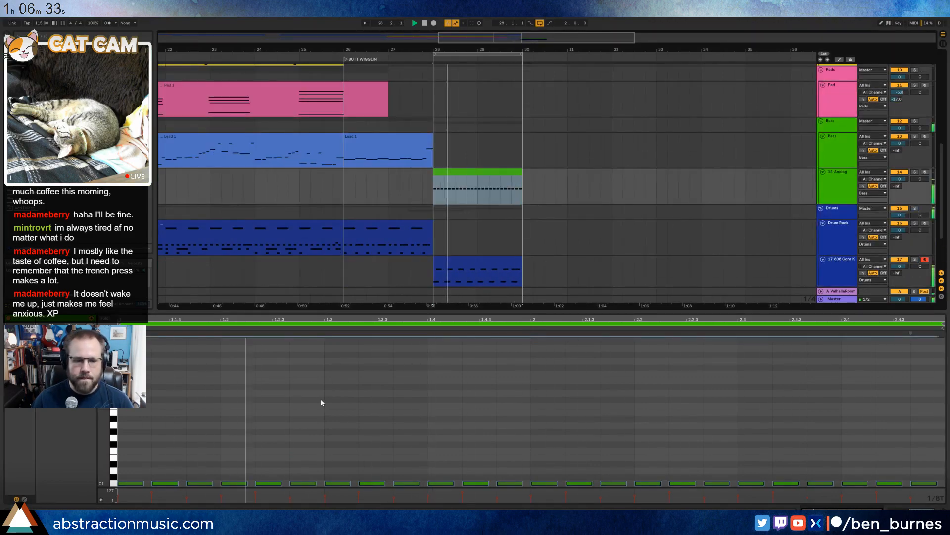
Drop the sustain of Analog's first amp envelope to zero so the bass notes decay.
{"action": "key", "text": "shift+Tab"}
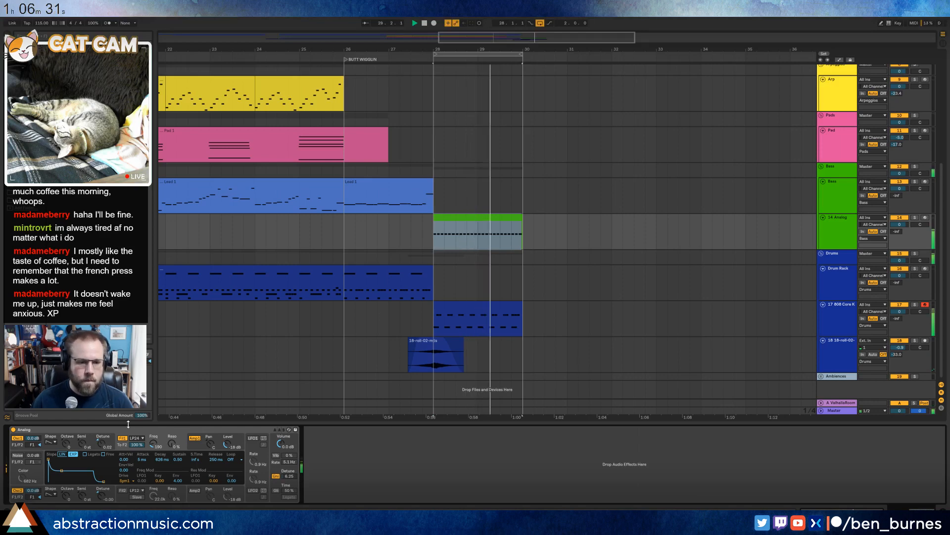
{"action": "left_click", "coordinate": [198, 447]}
{"action": "left_click_drag", "start_coordinate": [66, 477], "coordinate": [62, 483]}
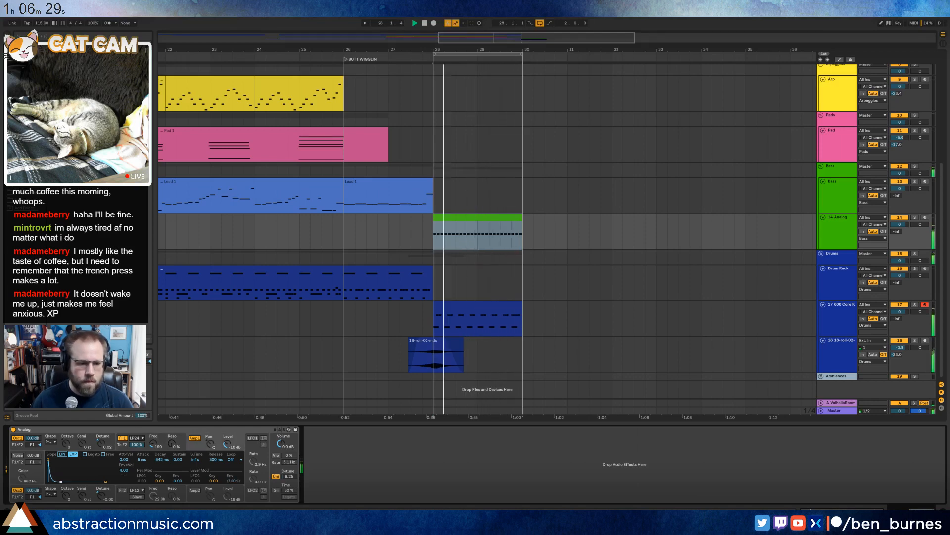
Set Analog's first filter envelope to zero sustain and 733 ms decay, with a frequency envelope amount of 4.32, and play the loop.
{"action": "left_click", "coordinate": [120, 449]}
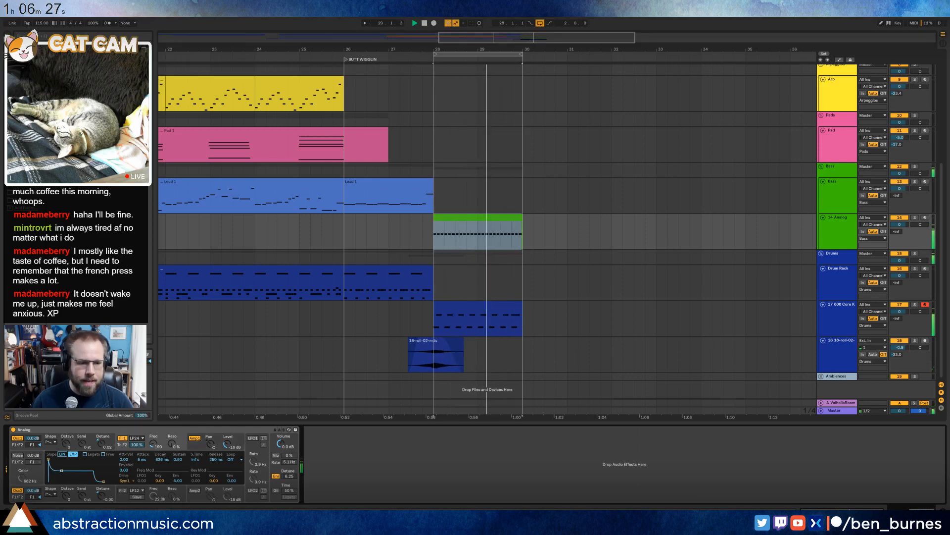
{"action": "left_click_drag", "start_coordinate": [60, 481], "coordinate": [62, 481]}
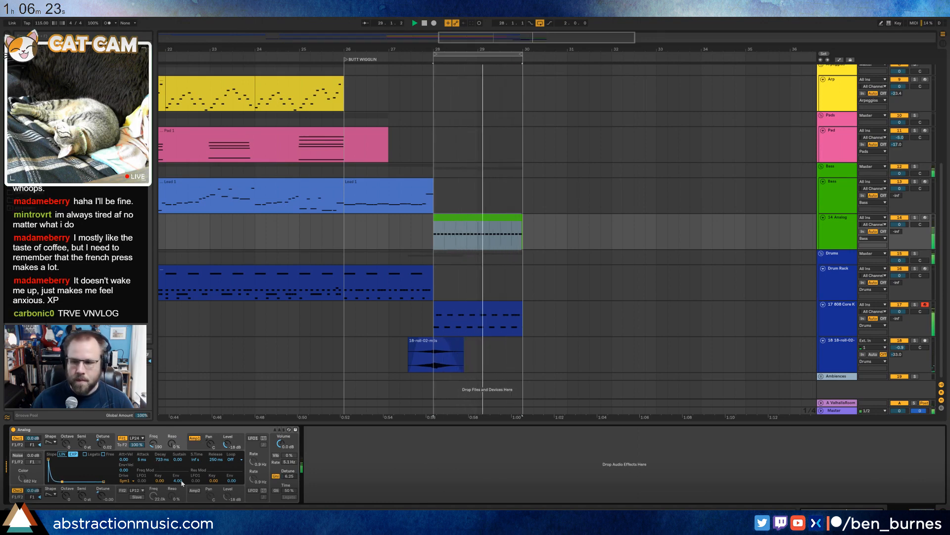
{"action": "key", "text": "space"}
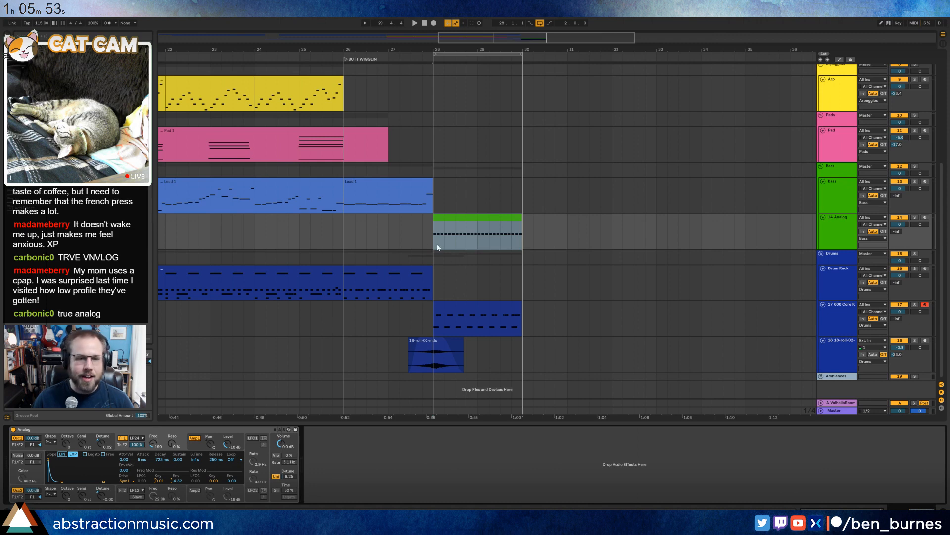
{"action": "left_click", "coordinate": [391, 229]}
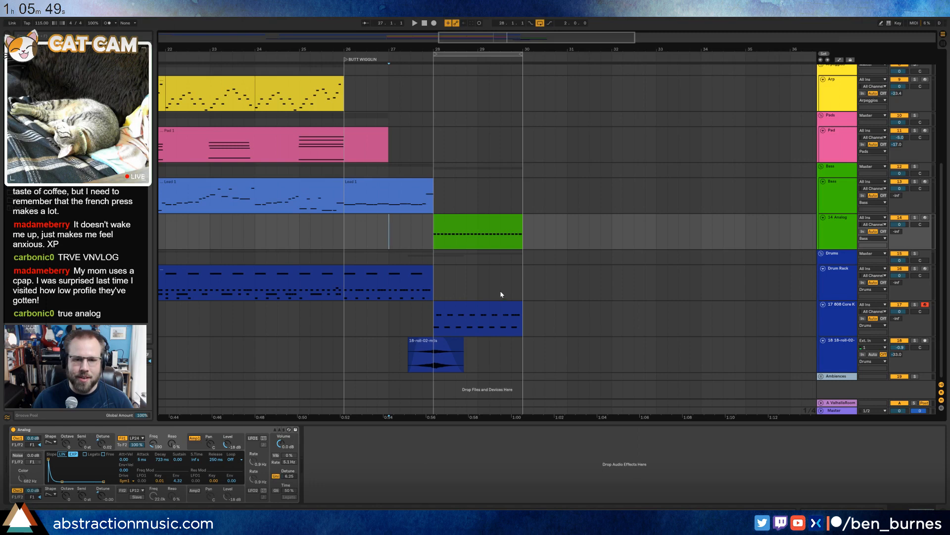
{"action": "key", "text": "space"}
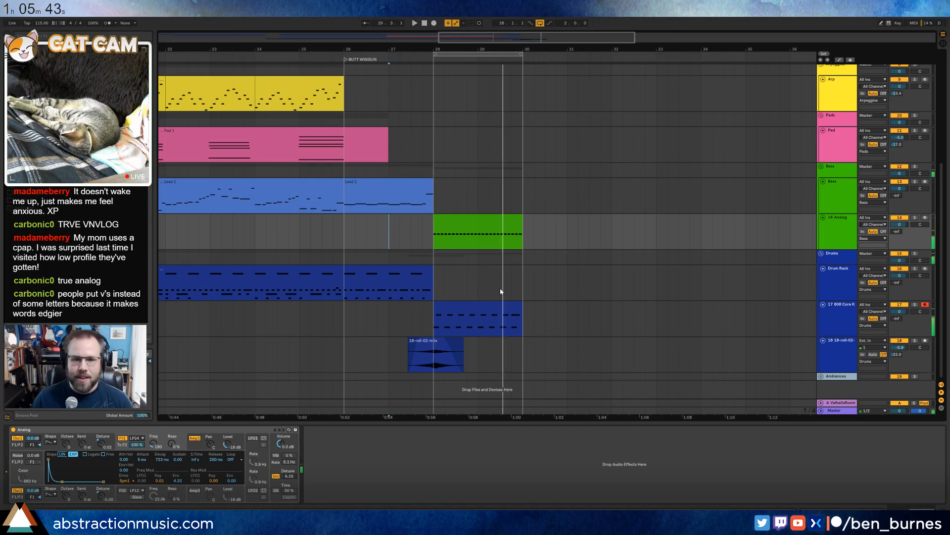
Shorten all the C1 bass notes together using a 1/16 triplet grid and listen to the tighter pattern.
{"action": "double_click", "coordinate": [488, 224]}
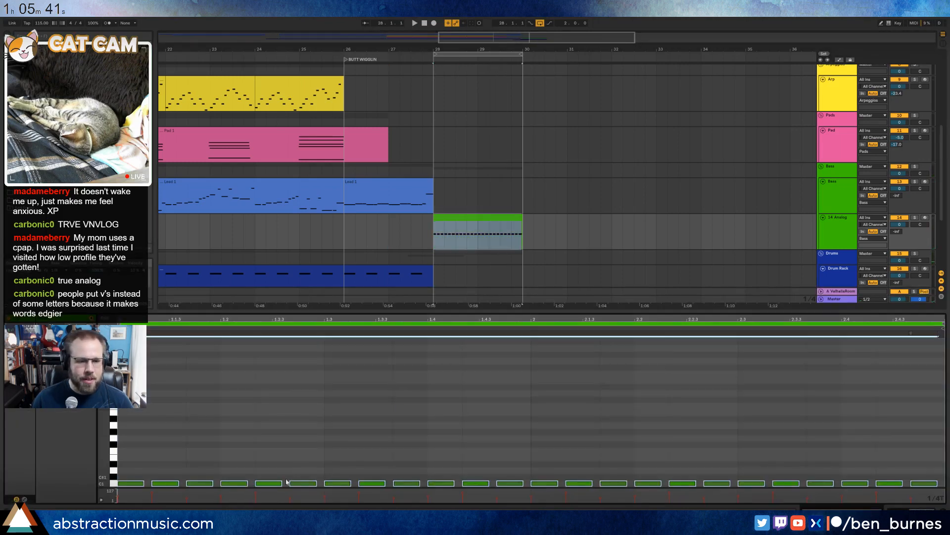
{"action": "key", "text": "ctrl+1"}
{"action": "key", "text": "ctrl+1"}
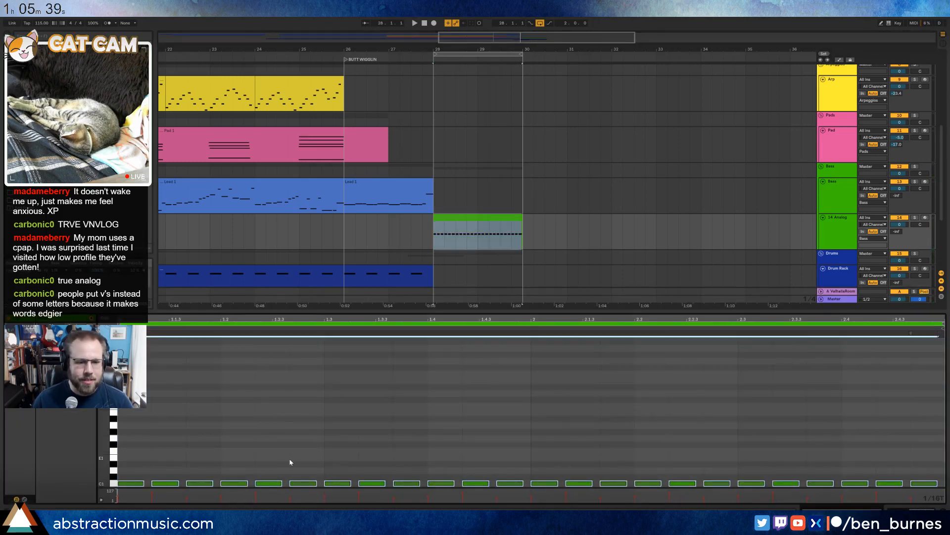
{"action": "left_click_drag", "start_coordinate": [281, 484], "coordinate": [273, 484]}
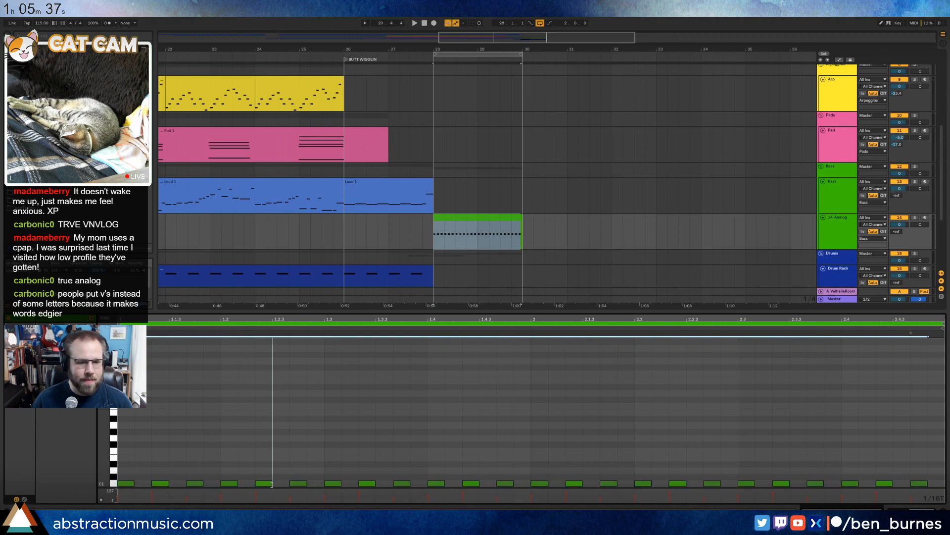
{"action": "key", "text": "space"}
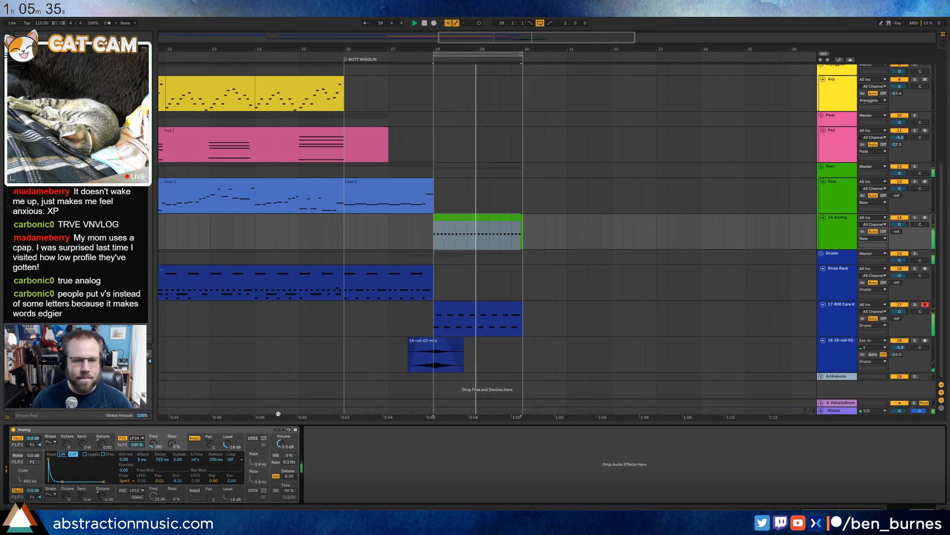
{"action": "key", "text": "shift+Tab"}
{"action": "double_click", "coordinate": [497, 222]}
{"action": "left_click", "coordinate": [755, 424]}
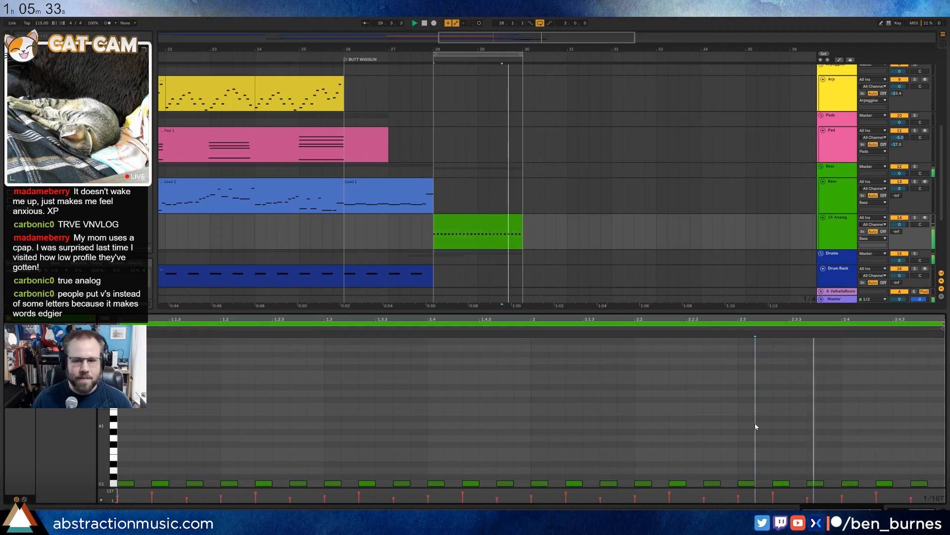
{"action": "key", "text": "space"}
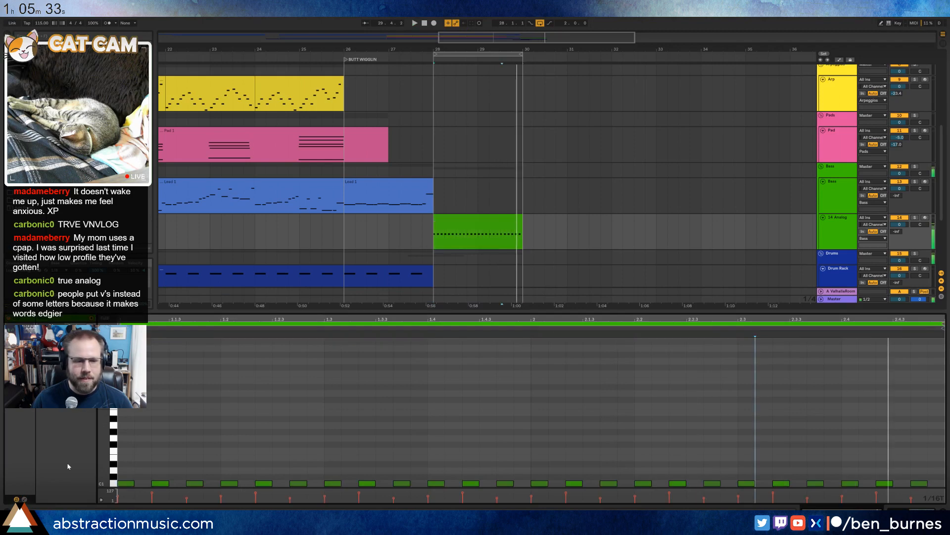
Duplicate the two-bar bass clip directly after itself and extend the loop to four bars, ending at bar 32.
{"action": "left_click", "coordinate": [486, 223]}
{"action": "key", "text": "ctrl+d"}
{"action": "left_click_drag", "start_coordinate": [523, 55], "coordinate": [616, 73]}
Raise the volume of the drum roll audio track slightly.
{"action": "scroll", "coordinate": [594, 198], "scroll_direction": "down", "scroll_amount": 2}
{"action": "scroll", "coordinate": [613, 186], "scroll_direction": "down", "scroll_amount": 2}
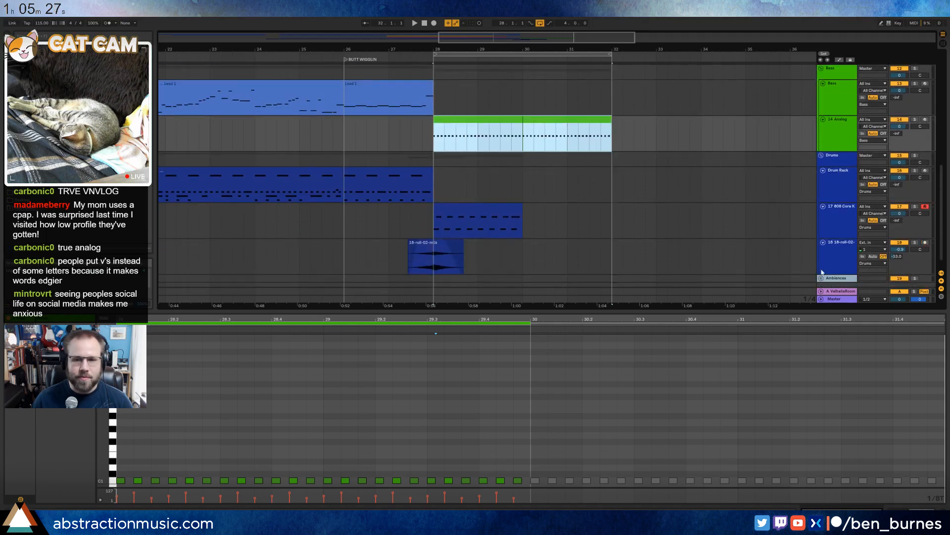
{"action": "left_click_drag", "start_coordinate": [896, 259], "coordinate": [896, 255]}
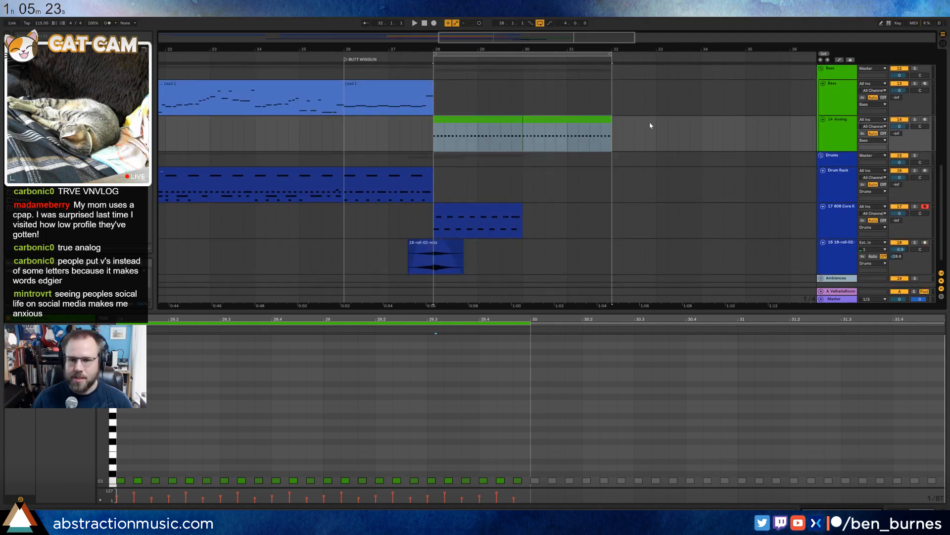
Draw a pitch bend envelope in the second bass clip, rising from zero at 2 to 8191 at 2.3, held and dropped at the end.
{"action": "left_click", "coordinate": [587, 120]}
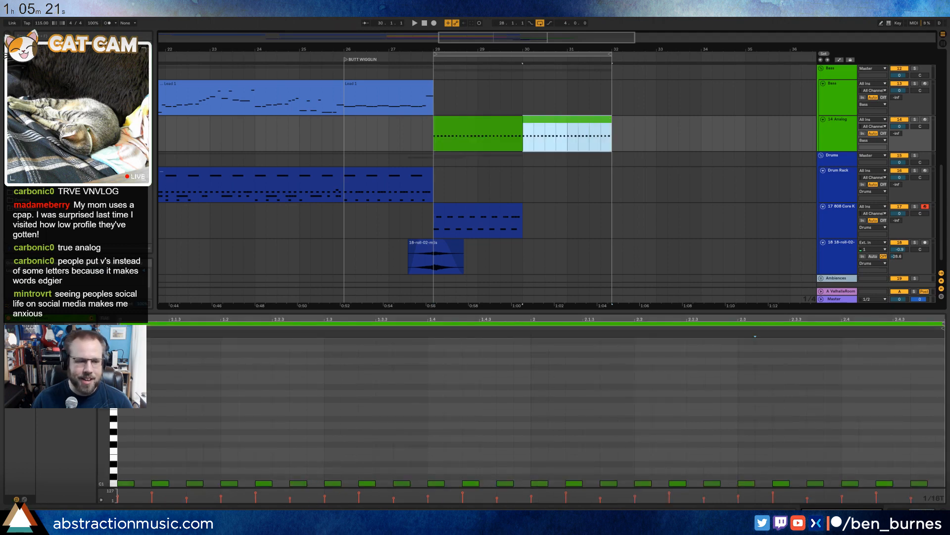
{"action": "left_click", "coordinate": [24, 499]}
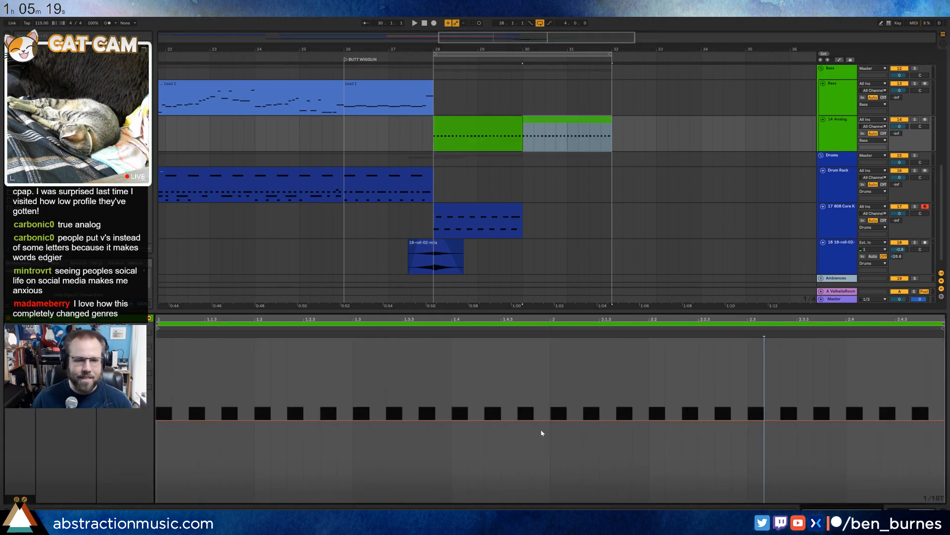
{"action": "left_click", "coordinate": [551, 421]}
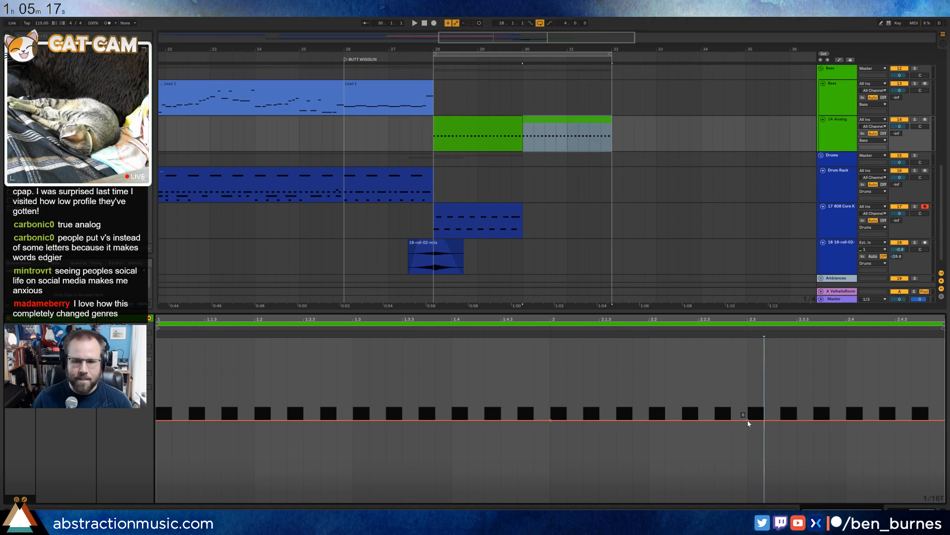
{"action": "left_click_drag", "start_coordinate": [748, 420], "coordinate": [747, 338]}
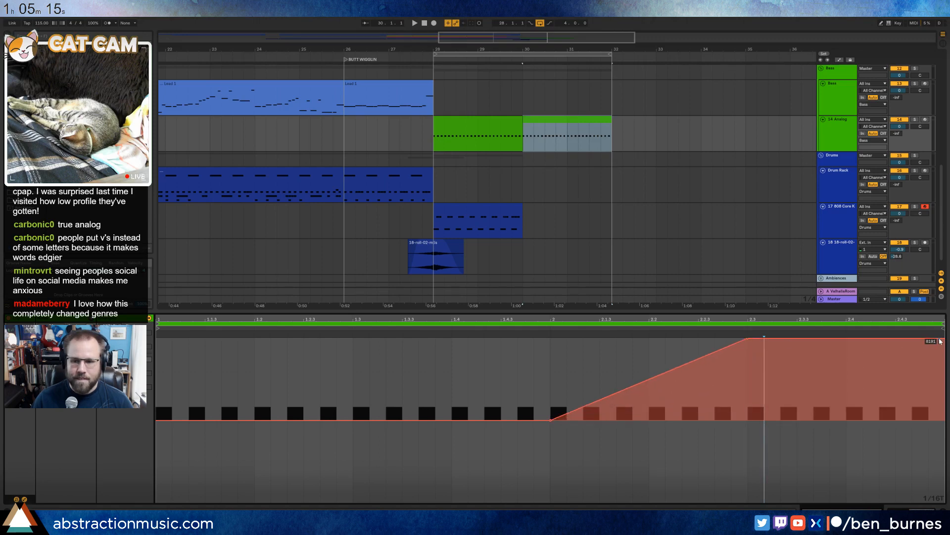
{"action": "left_click_drag", "start_coordinate": [944, 341], "coordinate": [944, 421]}
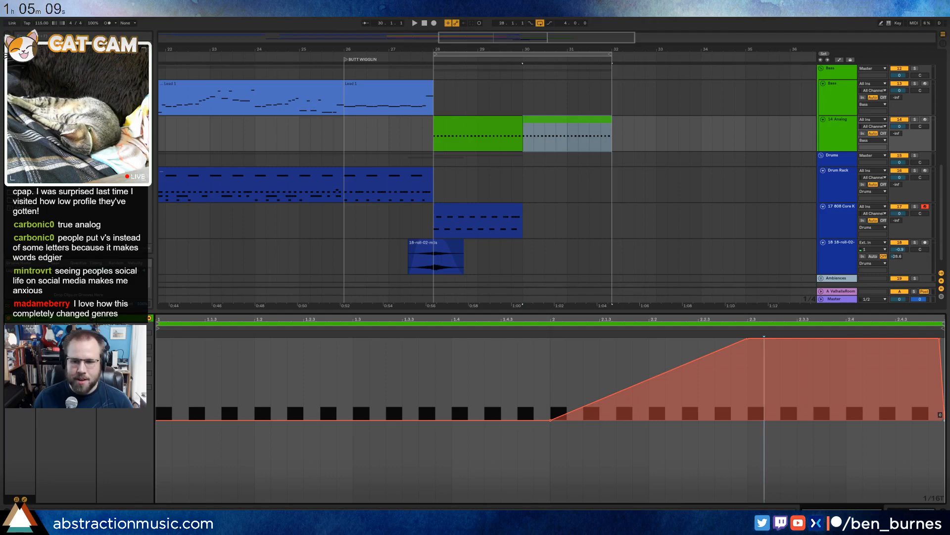
Add a breakpoint near the zero level at the start of the first bass clip's pitch bend envelope.
{"action": "left_click", "coordinate": [475, 121]}
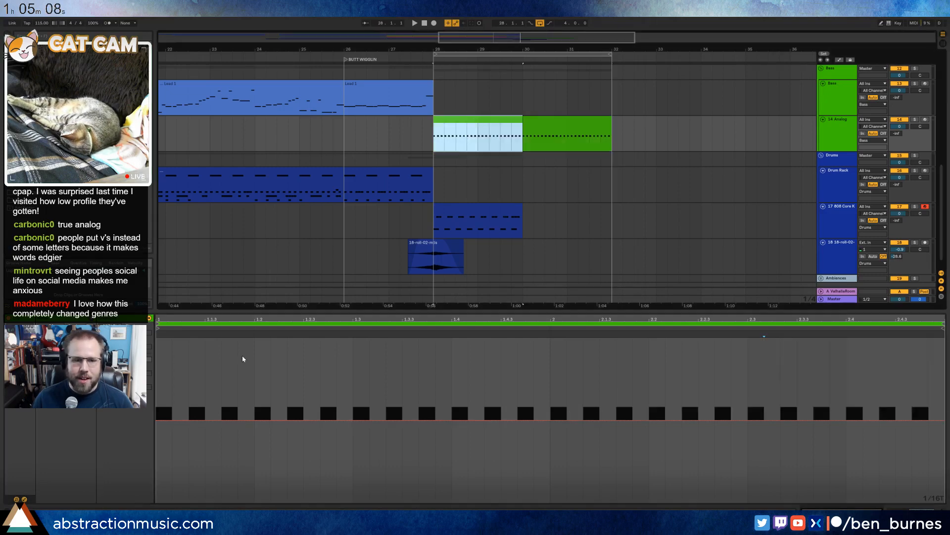
{"action": "left_click", "coordinate": [157, 421]}
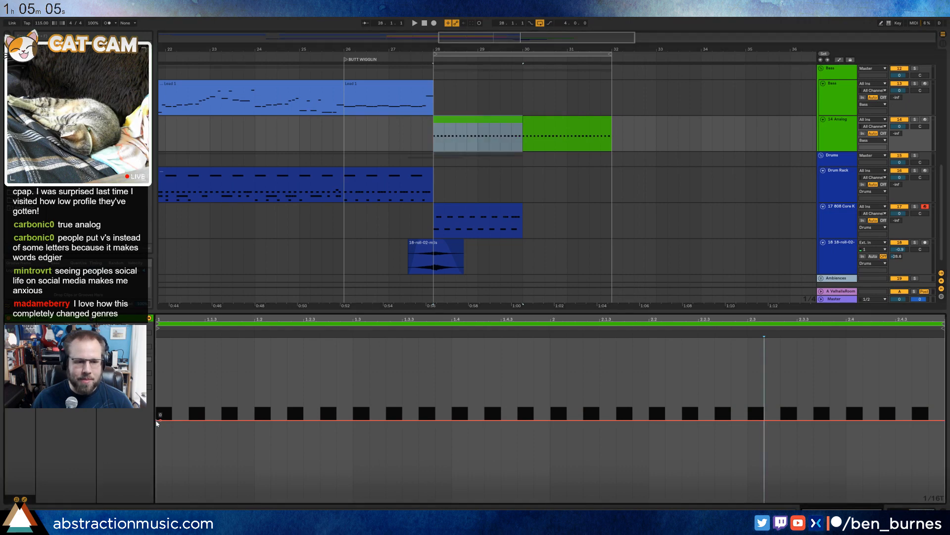
{"action": "left_click_drag", "start_coordinate": [157, 421], "coordinate": [157, 419]}
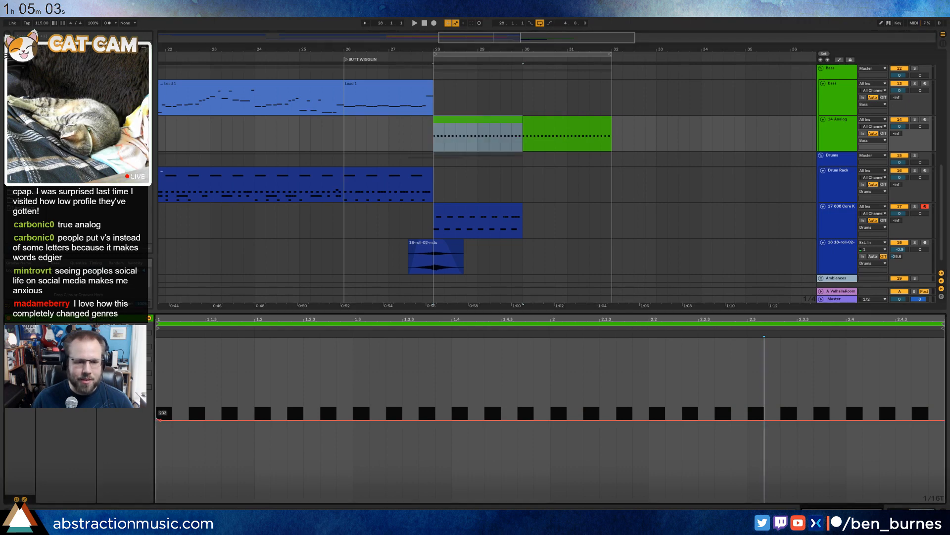
Consolidate the two bass clips into a single four-bar clip and play the loop.
{"action": "left_click", "coordinate": [584, 123]}
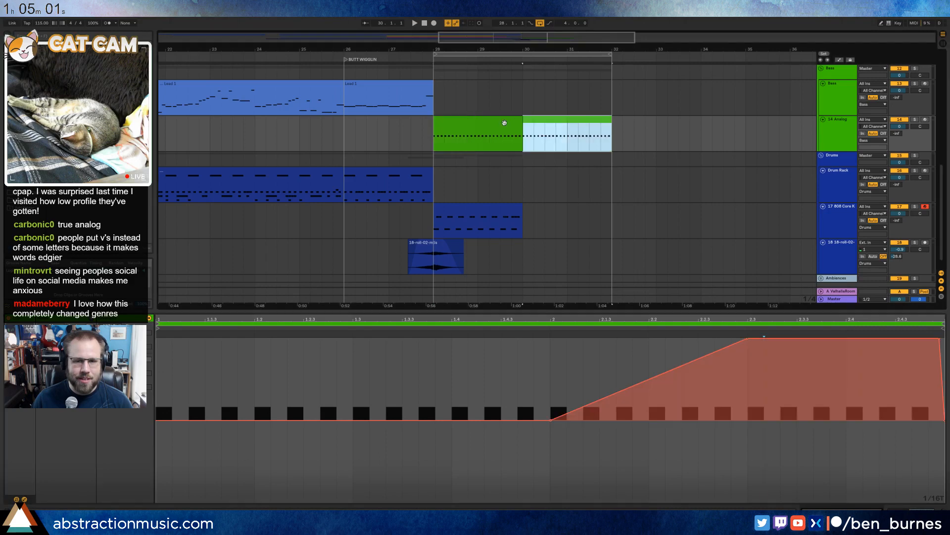
{"action": "left_click", "coordinate": [505, 124], "text": "shift"}
{"action": "key", "text": "ctrl+j"}
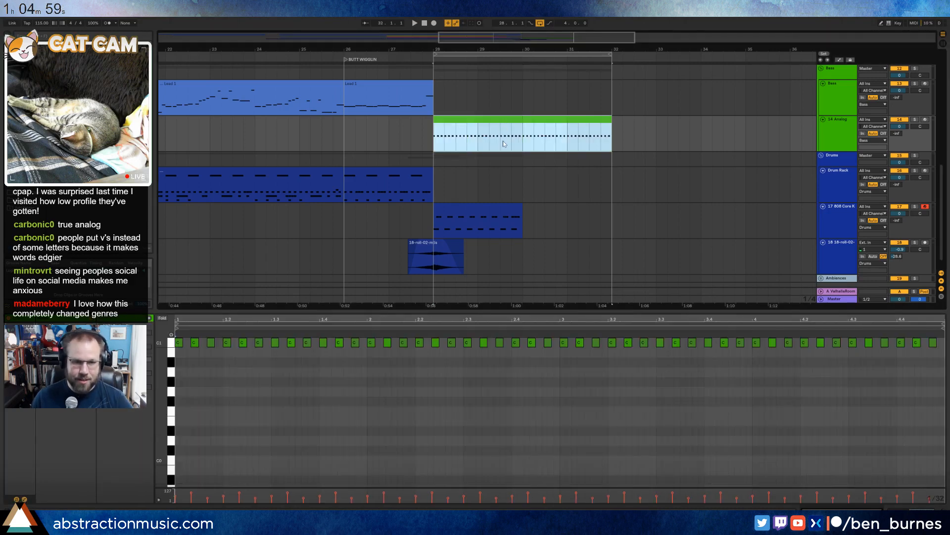
{"action": "key", "text": "space"}
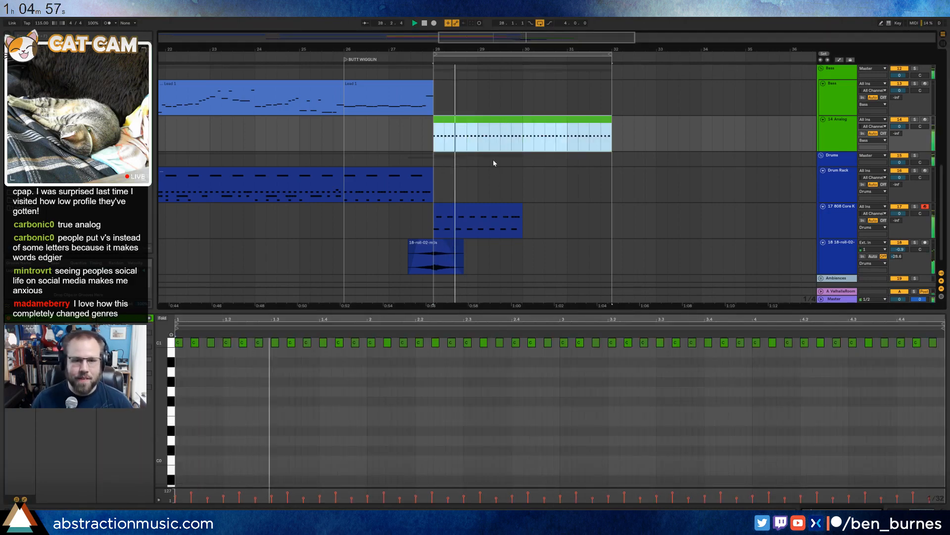
Duplicate the two-bar 808 Core Kit clip so the beat fills the four-bar loop.
{"action": "left_click", "coordinate": [501, 207]}
{"action": "mouse_move", "coordinate": [523, 208]}
{"action": "left_mouse_down"}
{"action": "mouse_move", "coordinate": [589, 208]}
{"action": "mouse_move", "coordinate": [523, 208]}
{"action": "left_mouse_up"}
{"action": "key", "text": "ctrl+d"}
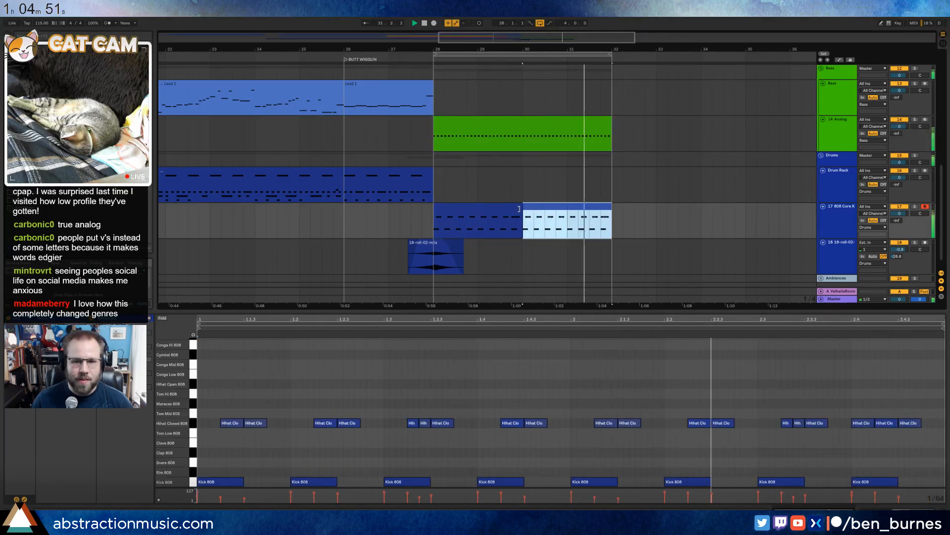
Set Analog's pitch bend range to 12 semitones on the bass track.
{"action": "key", "text": "shift+Tab"}
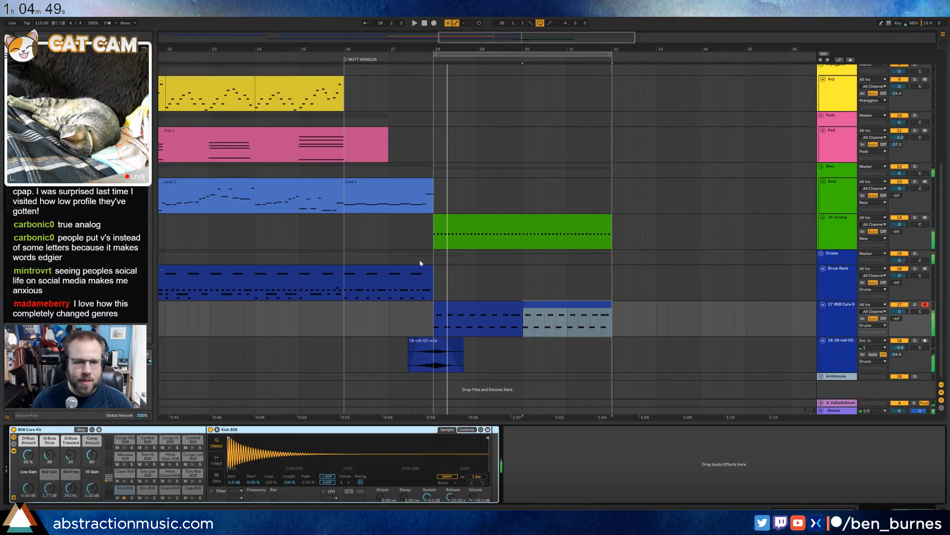
{"action": "left_click", "coordinate": [467, 223]}
{"action": "key", "text": "space"}
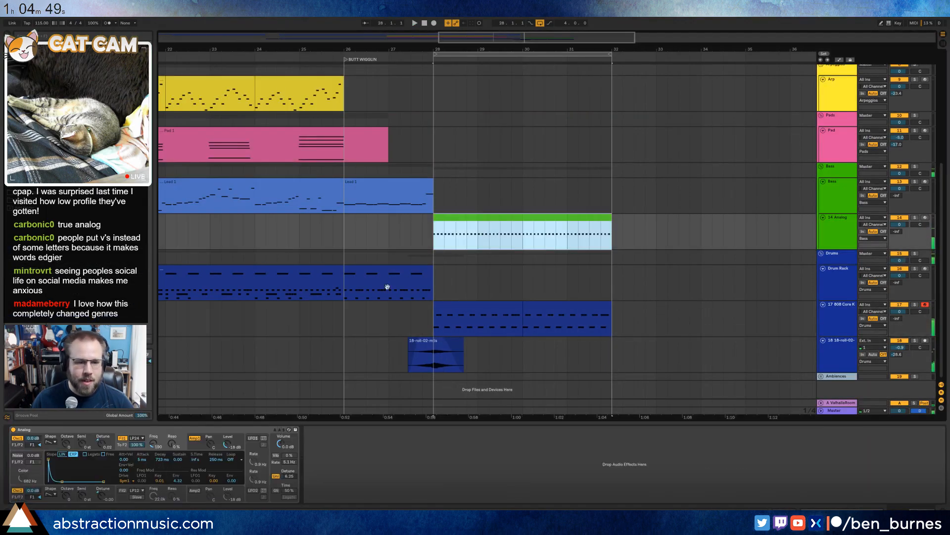
{"action": "left_click", "coordinate": [278, 469]}
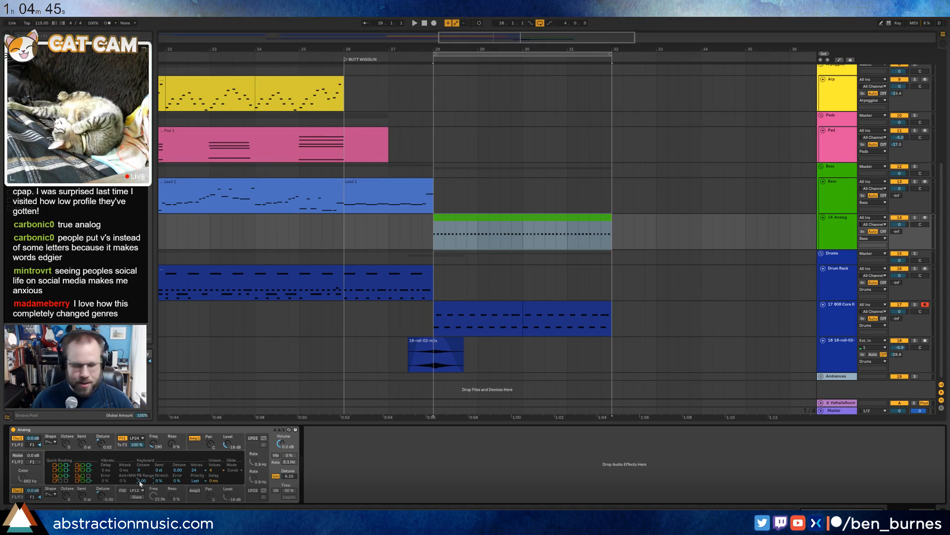
{"action": "type", "text": "12"}
{"action": "key", "text": "Return"}
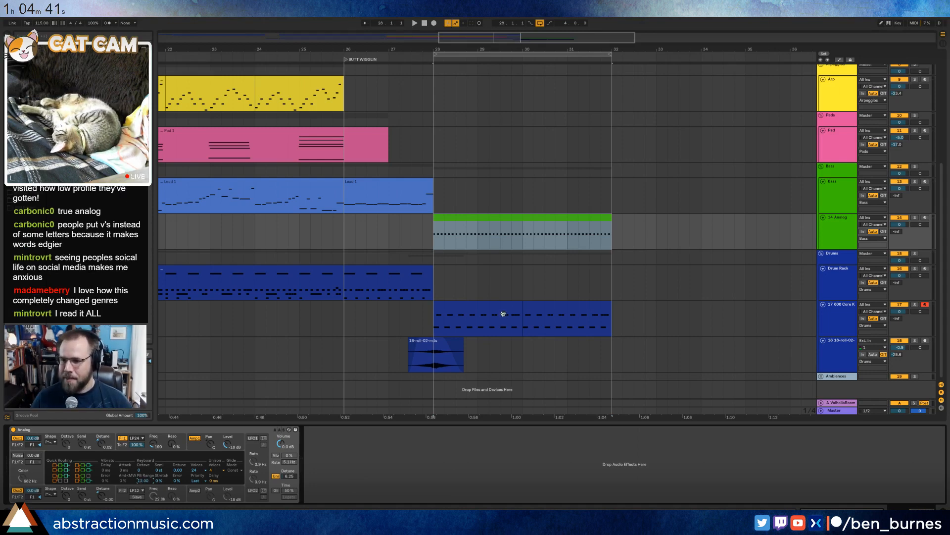
Raise the Master track's song tempo automation to 130 BPM from bar 28 onward.
{"action": "left_click", "coordinate": [562, 221]}
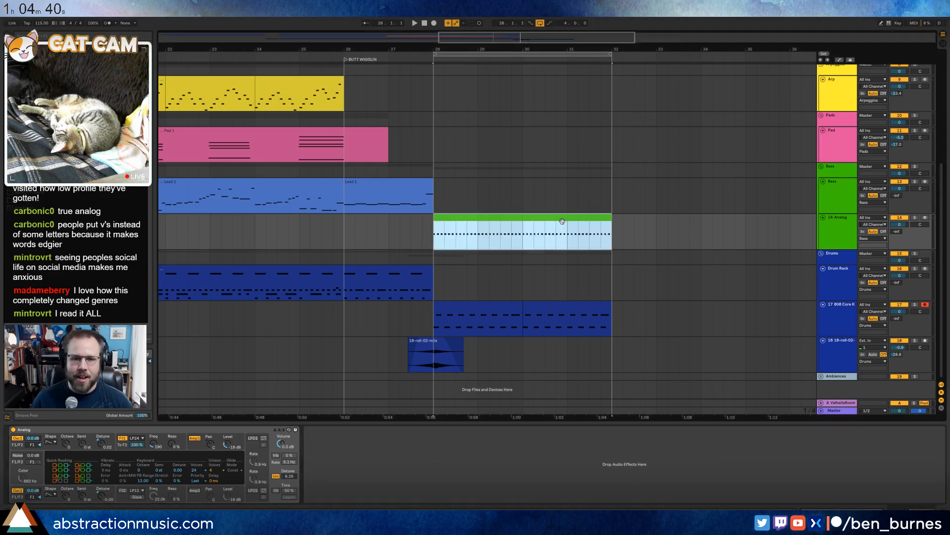
{"action": "left_click", "coordinate": [506, 319]}
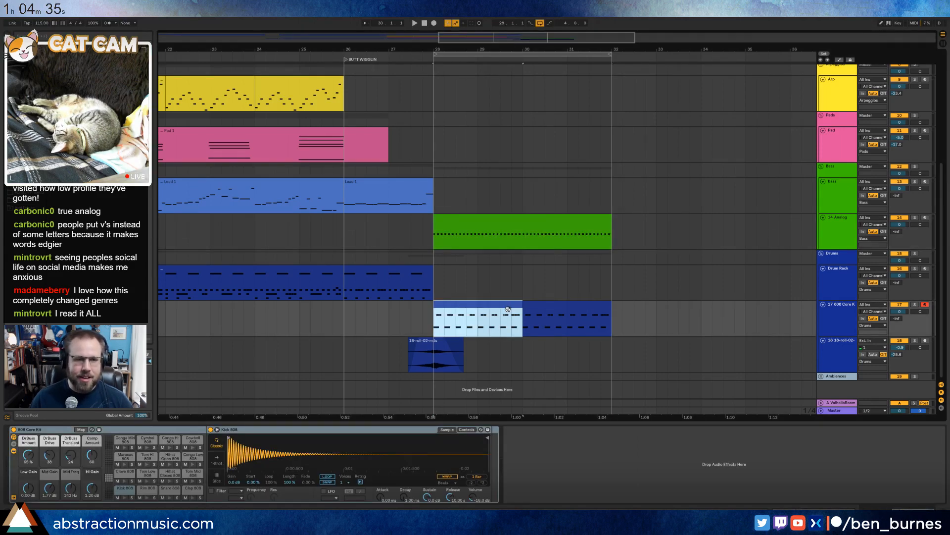
{"action": "left_click", "coordinate": [433, 59]}
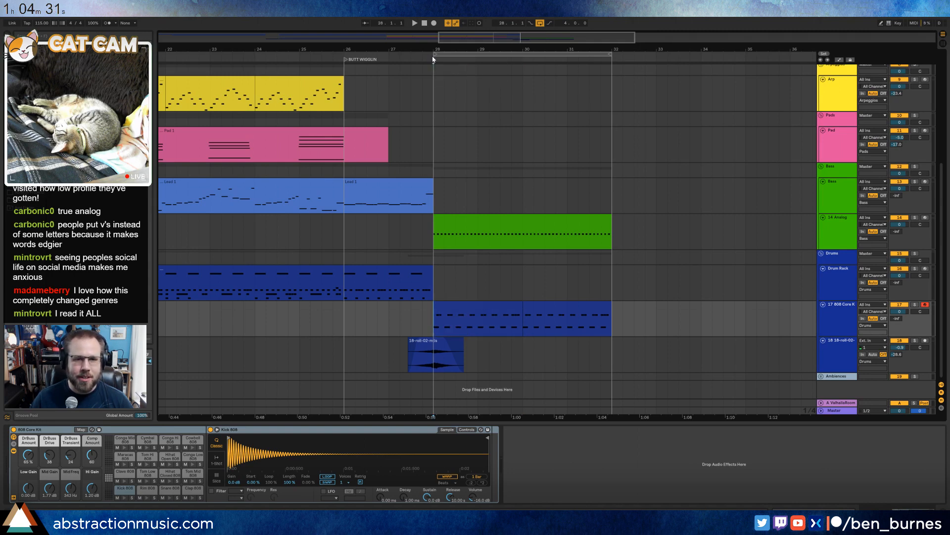
{"action": "left_click_drag", "start_coordinate": [821, 413], "coordinate": [784, 377]}
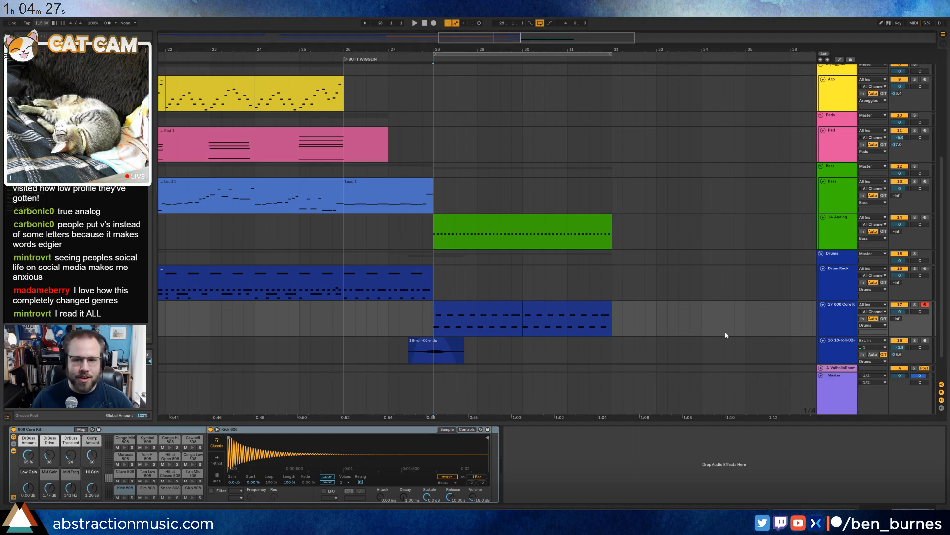
{"action": "key", "text": "a"}
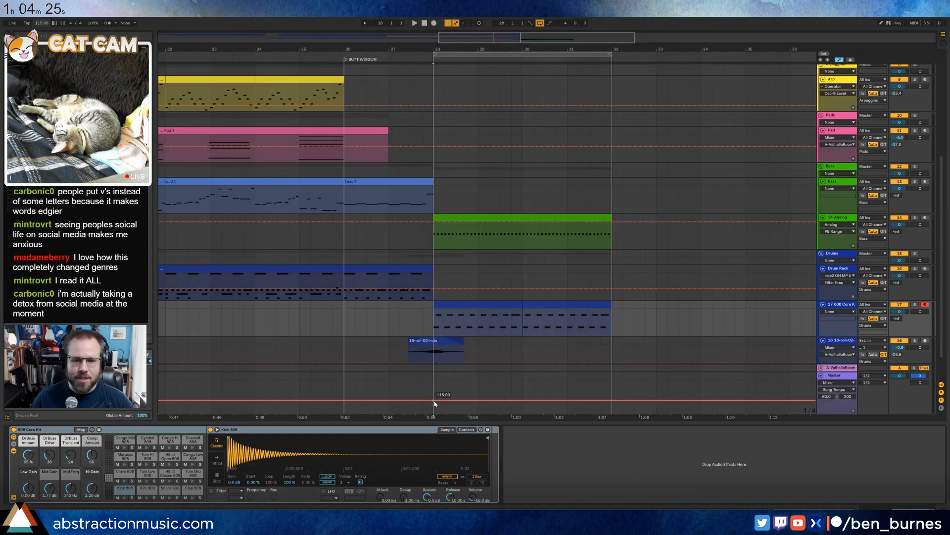
{"action": "left_click_drag", "start_coordinate": [435, 403], "coordinate": [433, 397]}
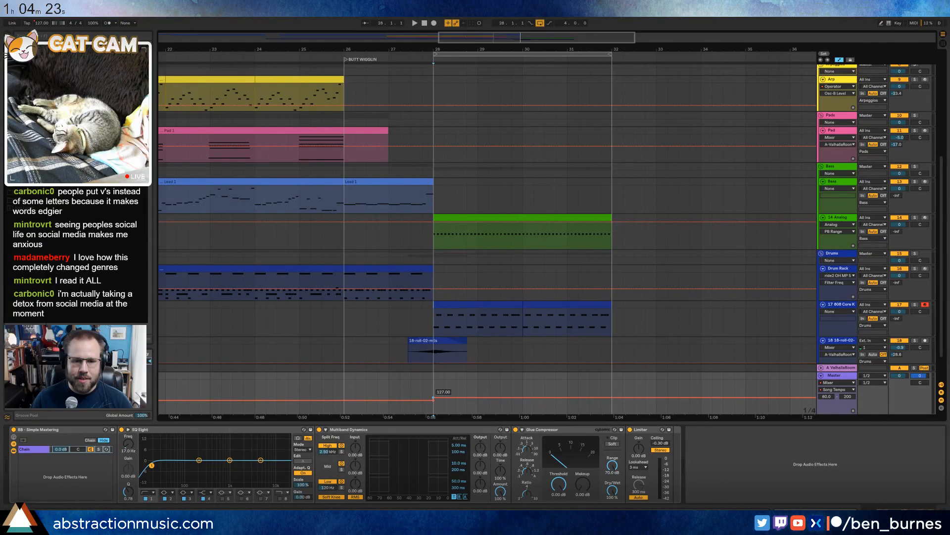
{"action": "left_click_drag", "start_coordinate": [434, 399], "coordinate": [434, 397]}
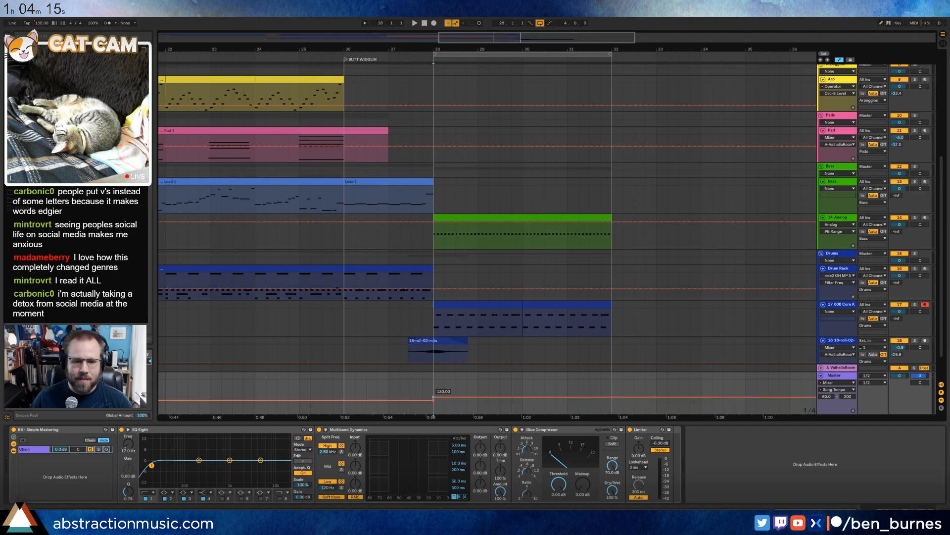
Limit the song tempo envelope's range to 110–130 BPM, lower the tempo level from bar 28, and play it.
{"action": "key", "text": "space"}
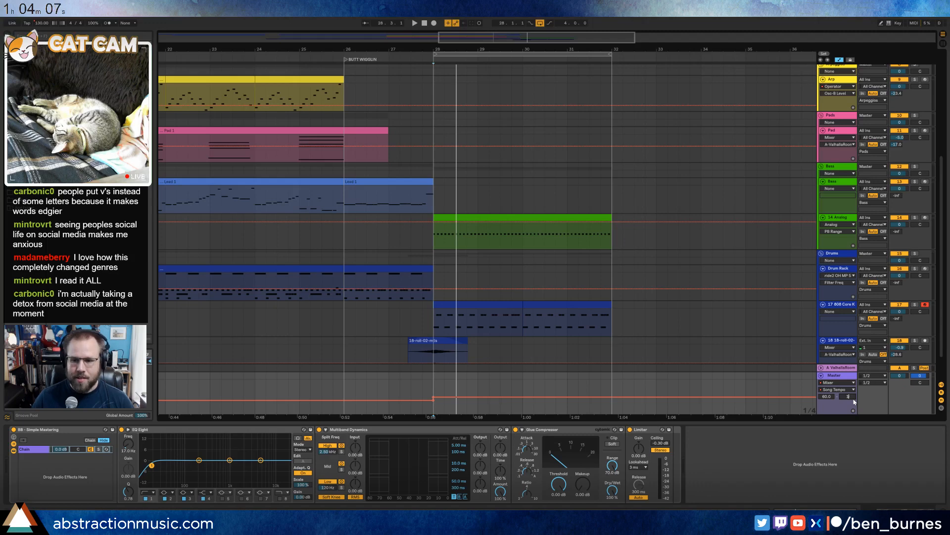
{"action": "key", "text": "Return"}
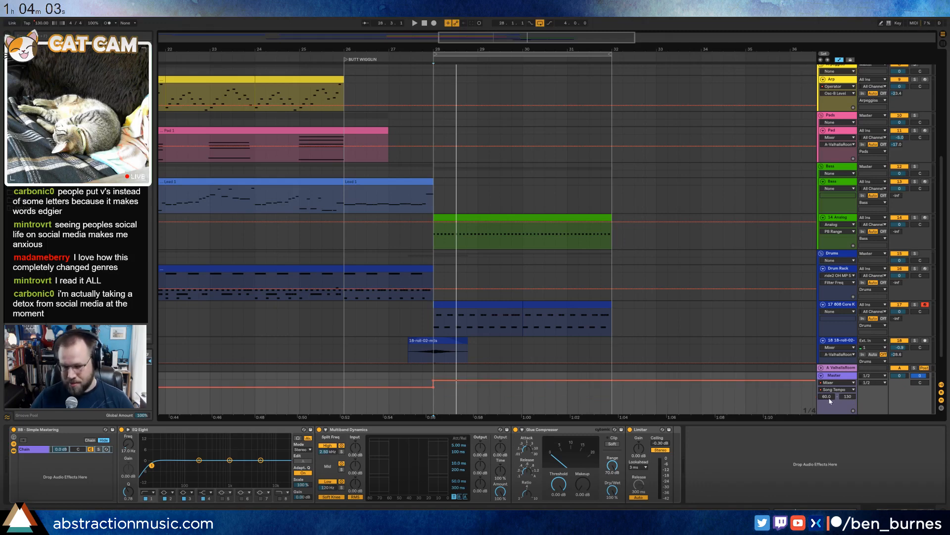
{"action": "key", "text": "Return"}
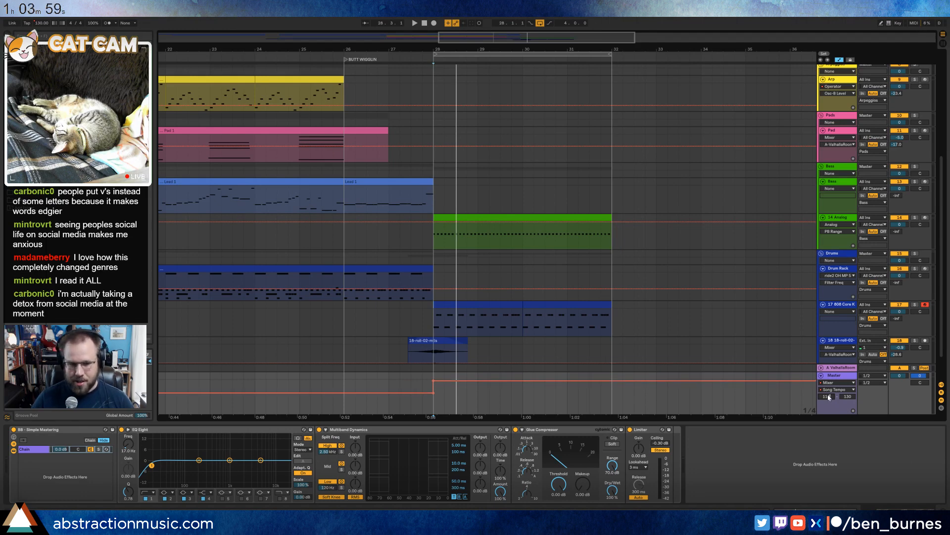
{"action": "key", "text": "Return"}
{"action": "left_click_drag", "start_coordinate": [456, 386], "coordinate": [457, 394]}
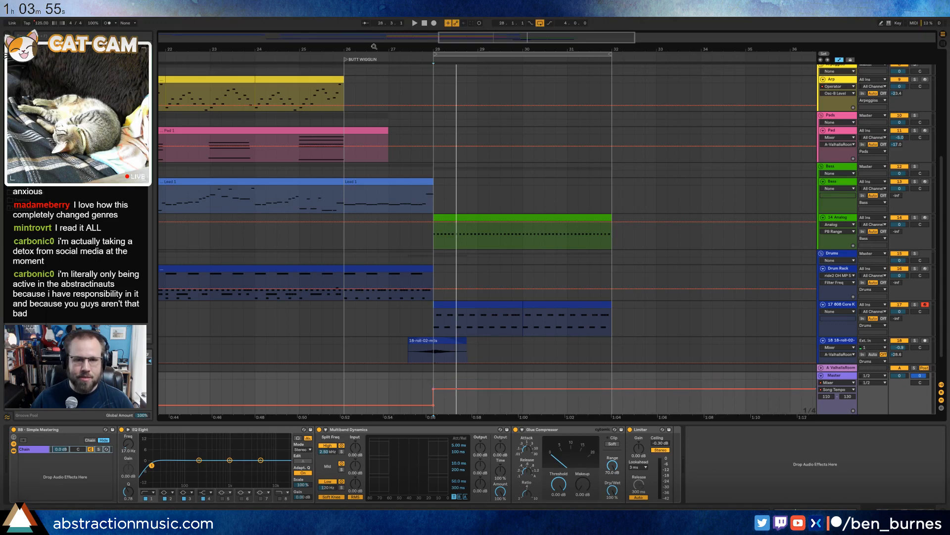
{"action": "left_click", "coordinate": [238, 57]}
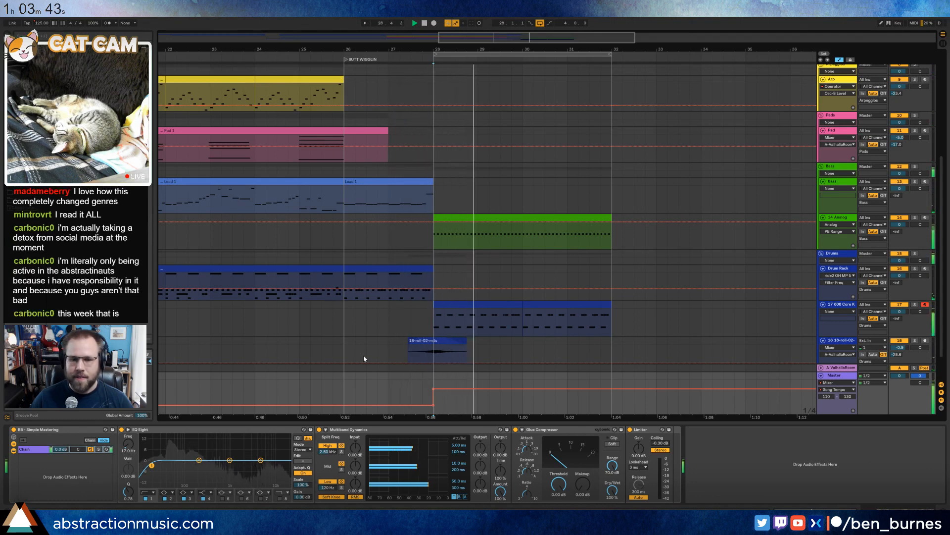
Reshape the tempo step into a gradual ramp from 115 BPM at bar 26 up to bar 28, and play the arrangement.
{"action": "left_click", "coordinate": [389, 405]}
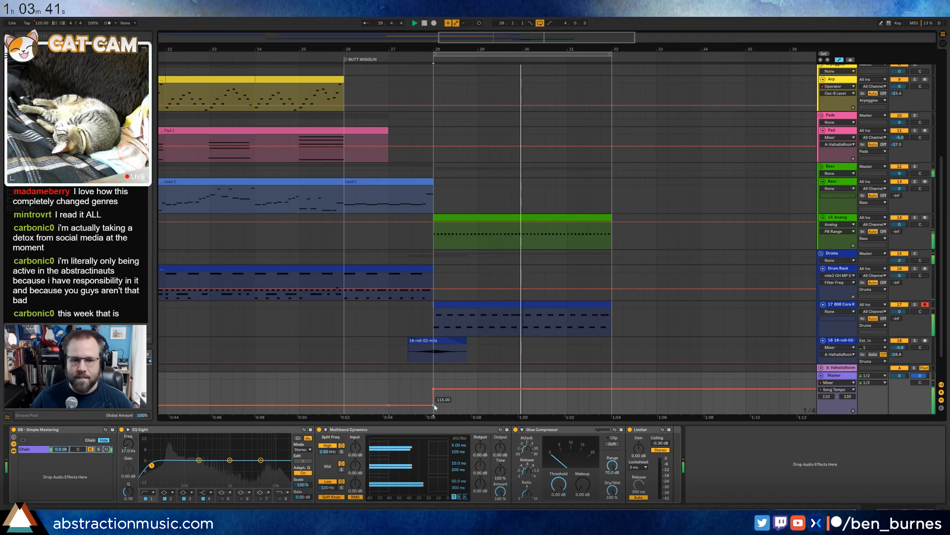
{"action": "left_click", "coordinate": [434, 405]}
{"action": "left_click", "coordinate": [345, 391]}
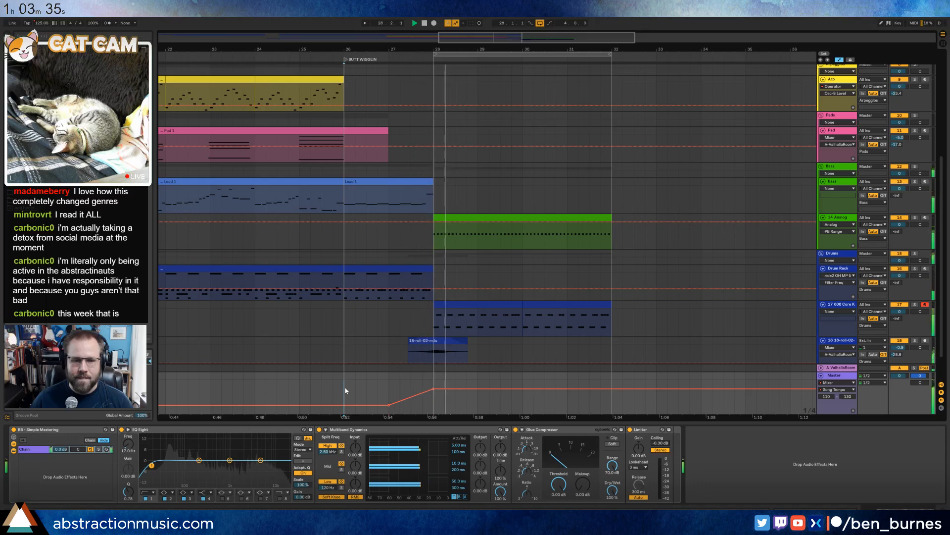
{"action": "left_click", "coordinate": [344, 405]}
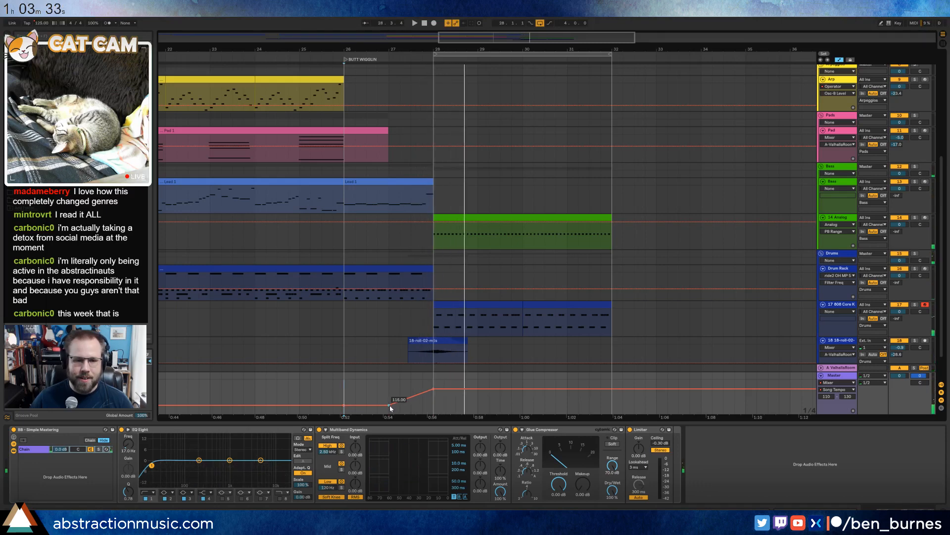
{"action": "left_click", "coordinate": [389, 405]}
{"action": "left_click", "coordinate": [384, 388]}
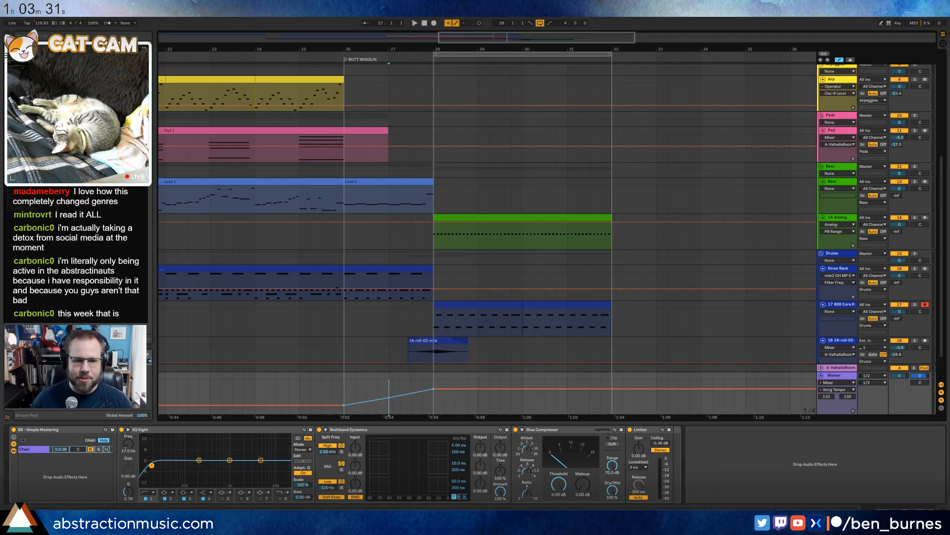
{"action": "key", "text": "space"}
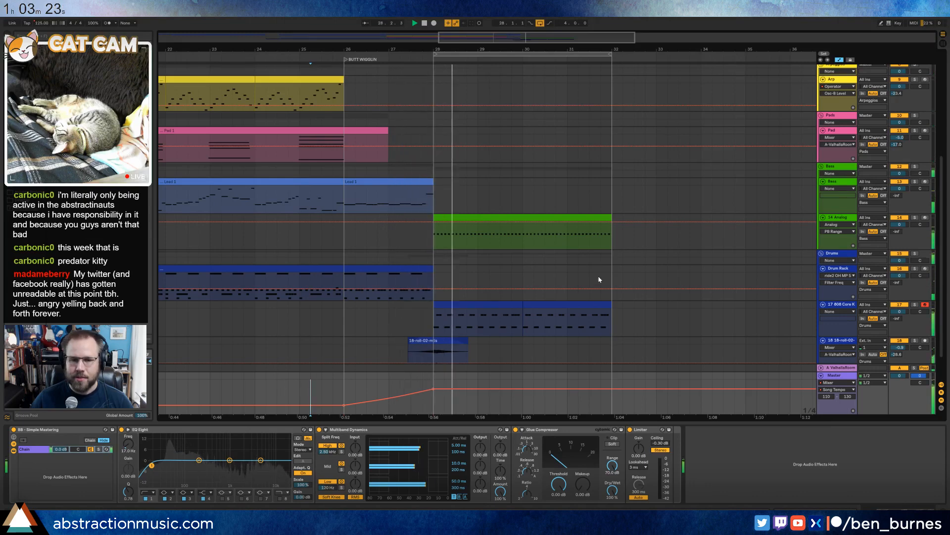
{"action": "key", "text": "space"}
Leave automation view and display the first filter's envelope settings in Analog on the bass track.
{"action": "scroll", "coordinate": [495, 277], "scroll_direction": "up", "scroll_amount": 2}
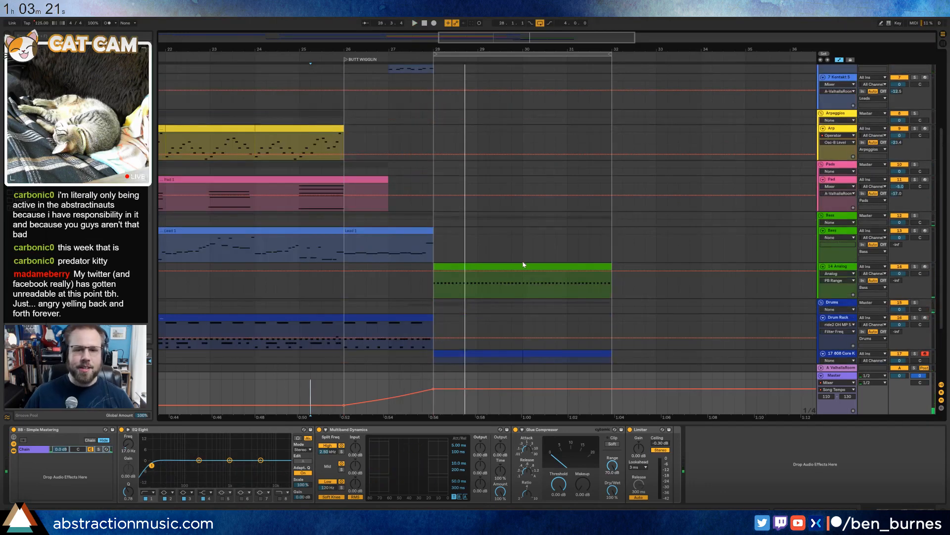
{"action": "left_click", "coordinate": [524, 265]}
{"action": "key", "text": "a"}
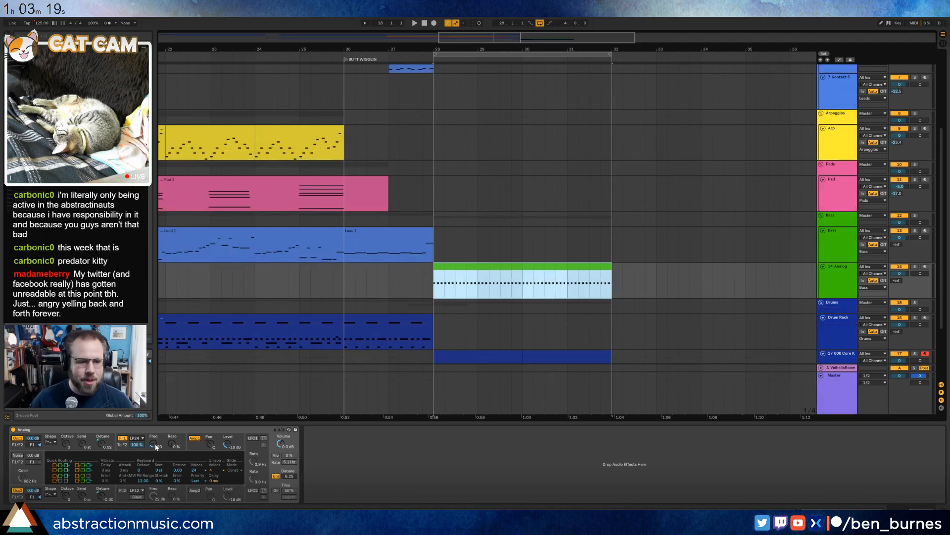
{"action": "left_click", "coordinate": [156, 445]}
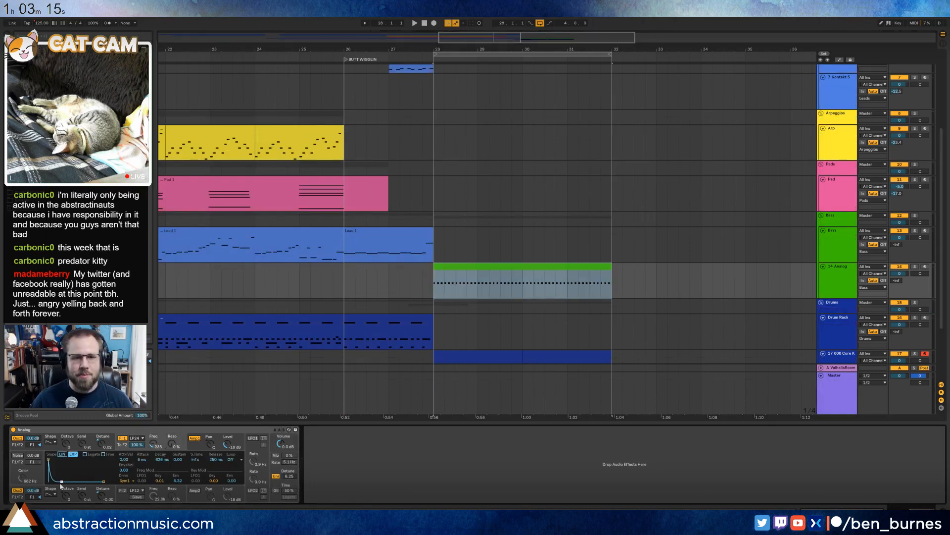
{"action": "scroll", "coordinate": [468, 176], "scroll_direction": "up", "scroll_amount": 3}
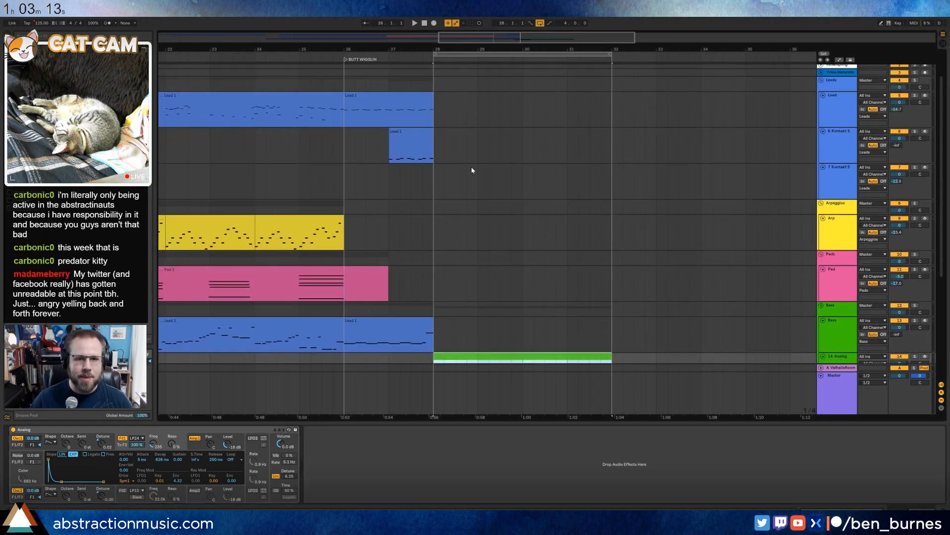
Check the instruments on the lead tracks and copy the four-bar bass clip to the Lead track at bar 28.
{"action": "left_click", "coordinate": [436, 138]}
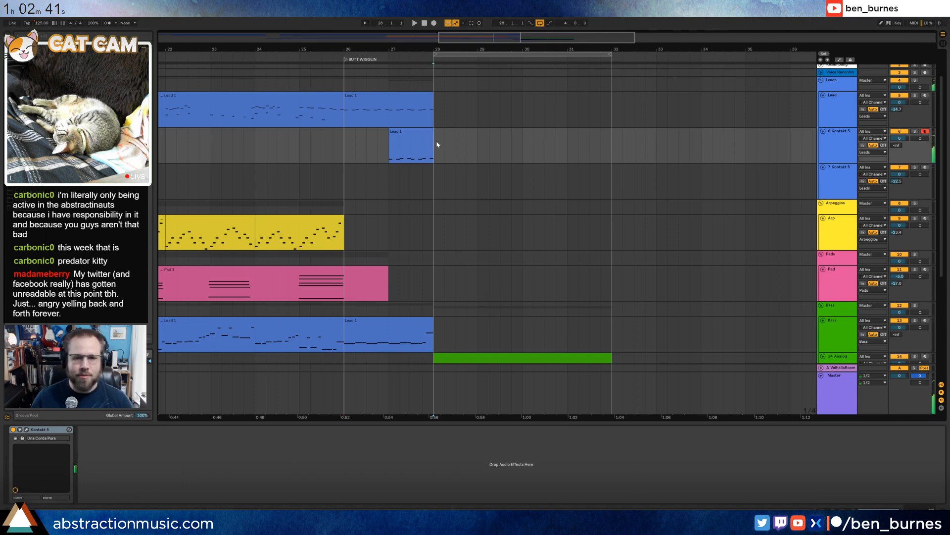
{"action": "left_click", "coordinate": [850, 173]}
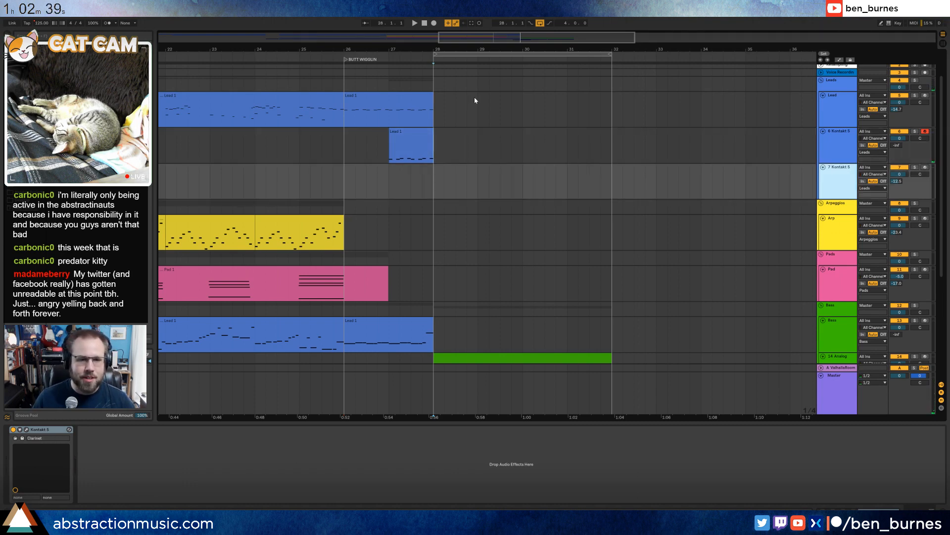
{"action": "left_click", "coordinate": [434, 106]}
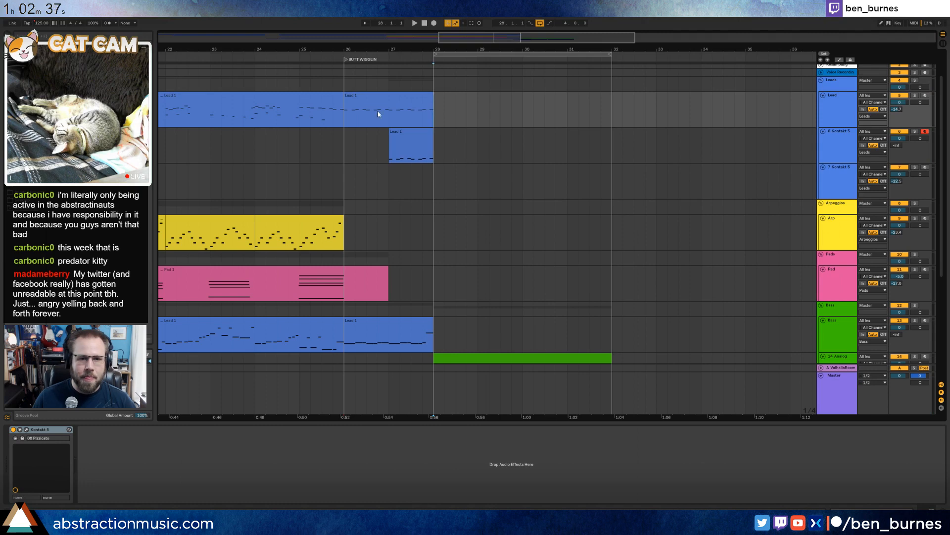
{"action": "left_click_drag", "start_coordinate": [500, 353], "coordinate": [497, 102]}
Clear the entire pitch bend envelope of the copied Lead clip and play the loop.
{"action": "double_click", "coordinate": [497, 95]}
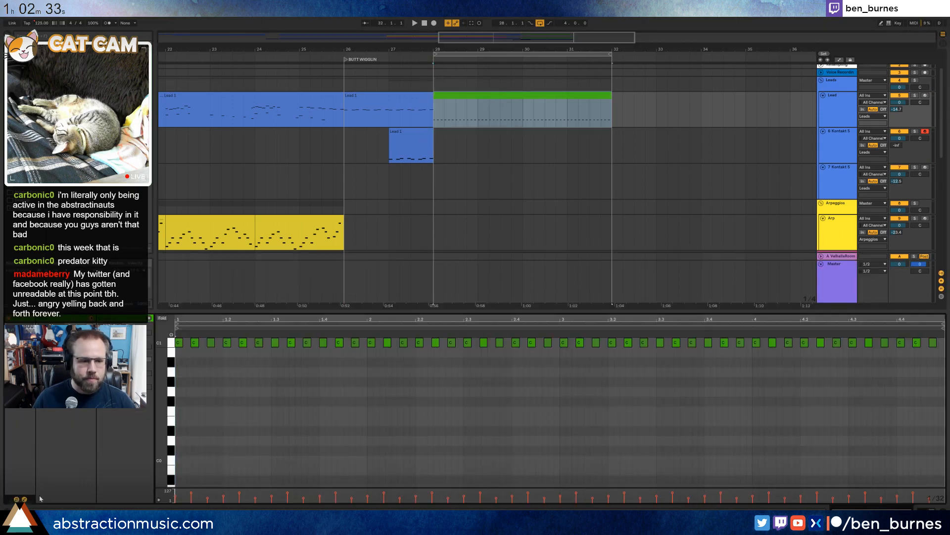
{"action": "left_click", "coordinate": [24, 499]}
{"action": "left_click", "coordinate": [25, 499]}
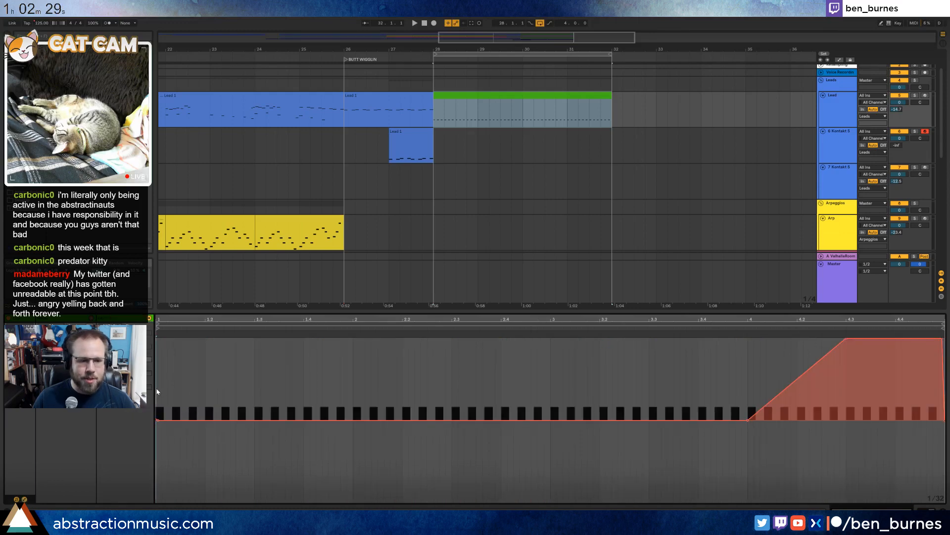
{"action": "left_click_drag", "start_coordinate": [157, 392], "coordinate": [945, 390]}
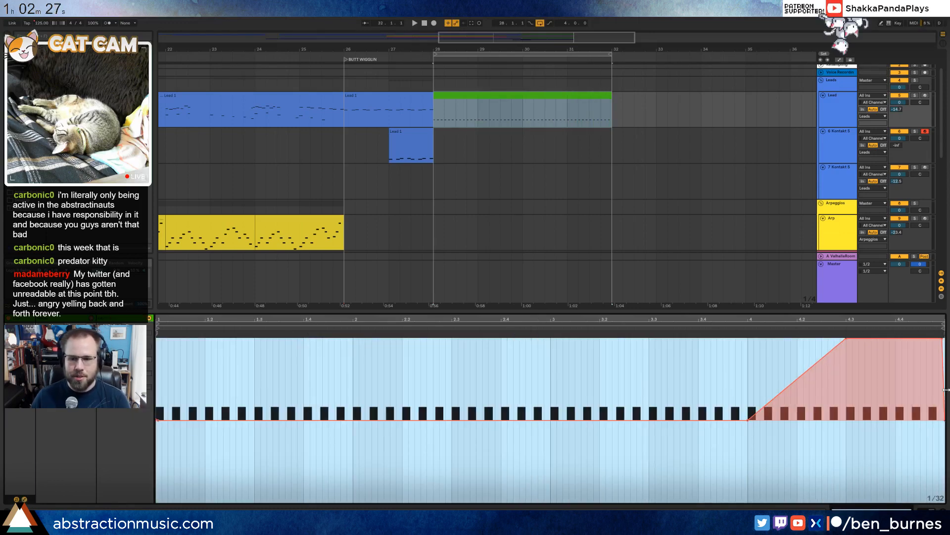
{"action": "key", "text": "Delete"}
{"action": "left_click", "coordinate": [624, 391]}
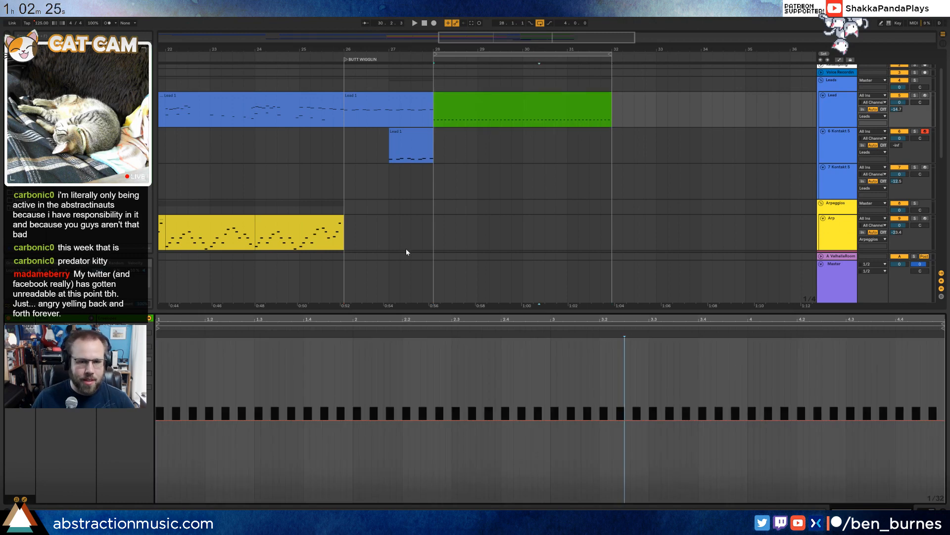
{"action": "key", "text": "space"}
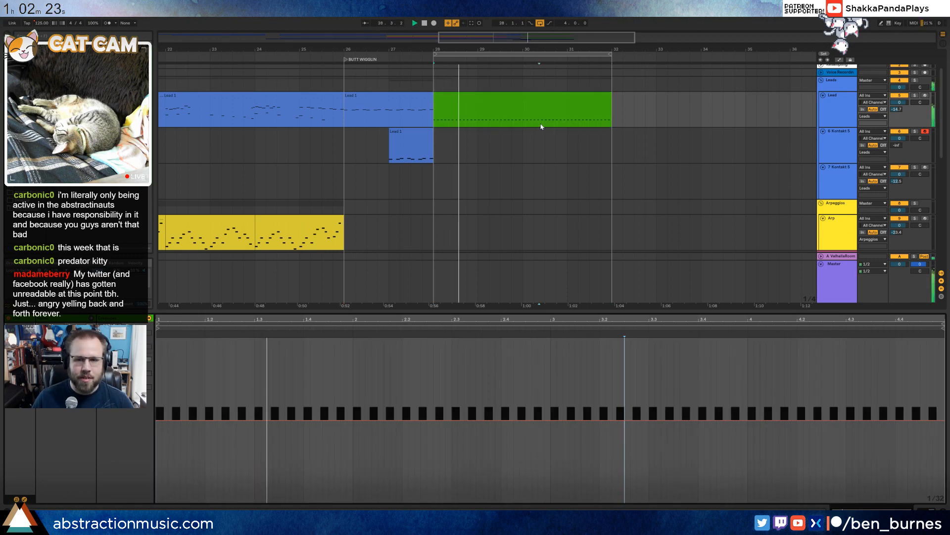
Transpose all the notes in the copied Lead clip up two octaves.
{"action": "left_click", "coordinate": [24, 499]}
{"action": "left_click", "coordinate": [201, 411]}
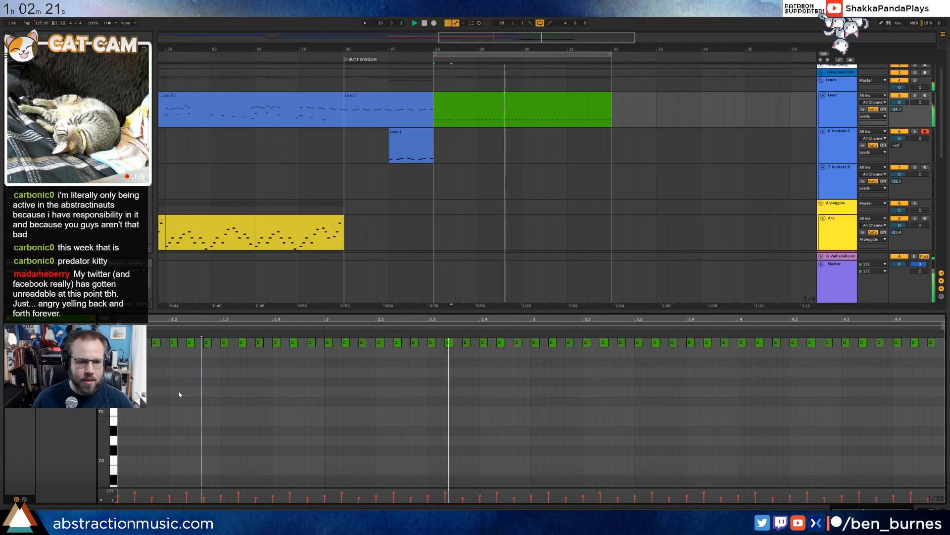
{"action": "key", "text": "ctrl+a"}
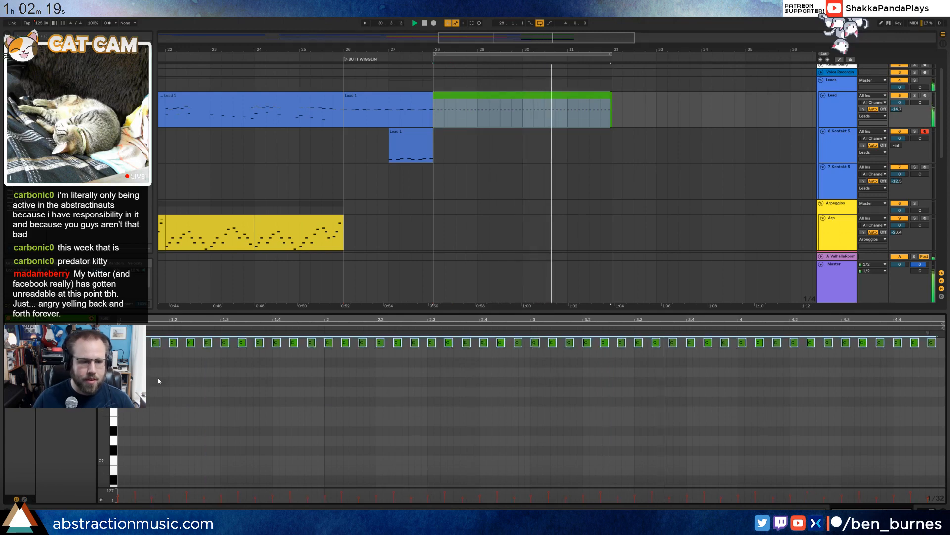
Adjust the start of the Lead clip's pitch bend envelope near the zero level, stop playback, and return to its notes.
{"action": "left_click", "coordinate": [24, 499]}
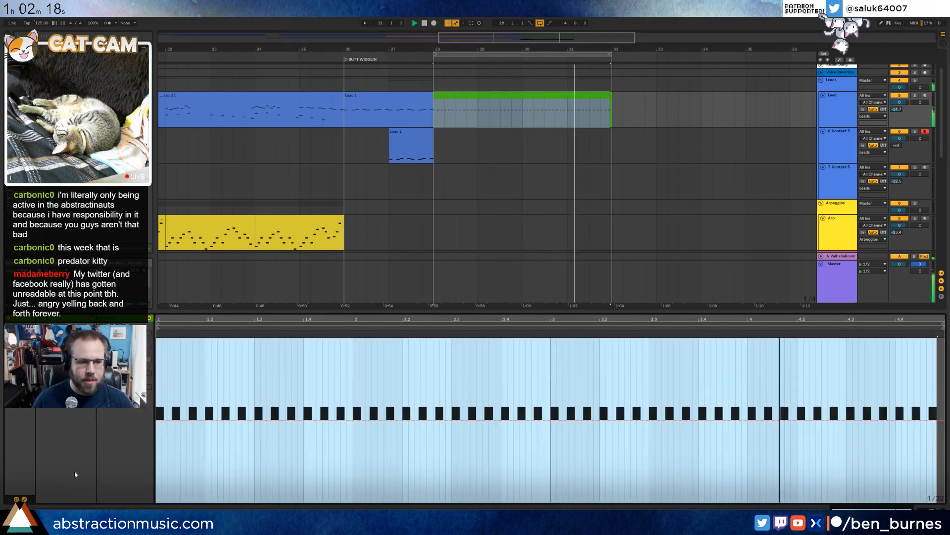
{"action": "left_click", "coordinate": [159, 419]}
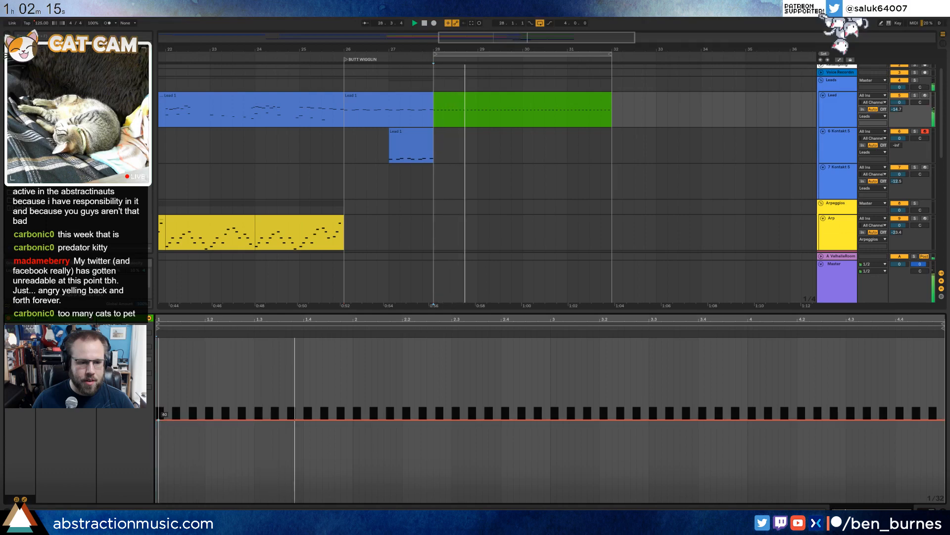
{"action": "left_click_drag", "start_coordinate": [159, 420], "coordinate": [158, 421]}
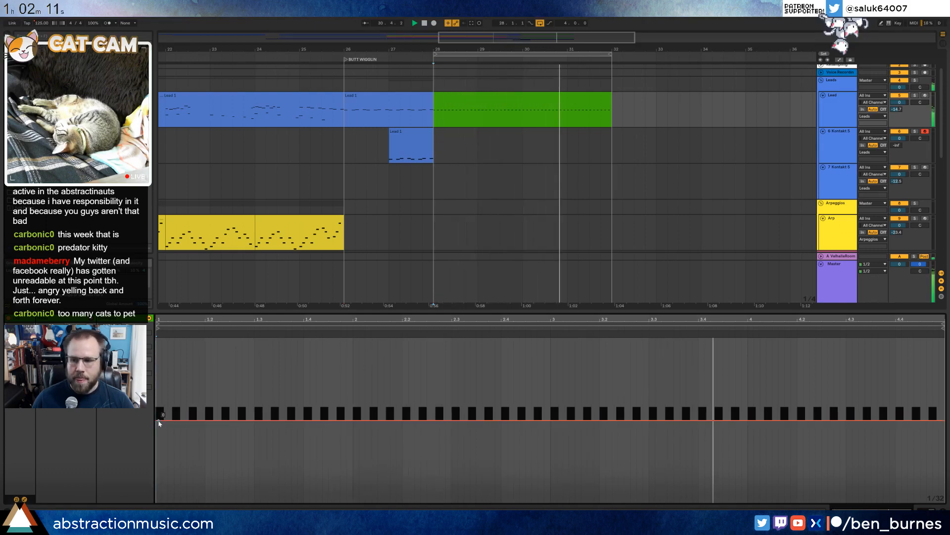
{"action": "key", "text": "space"}
{"action": "left_click", "coordinate": [25, 499]}
{"action": "left_click", "coordinate": [264, 468]}
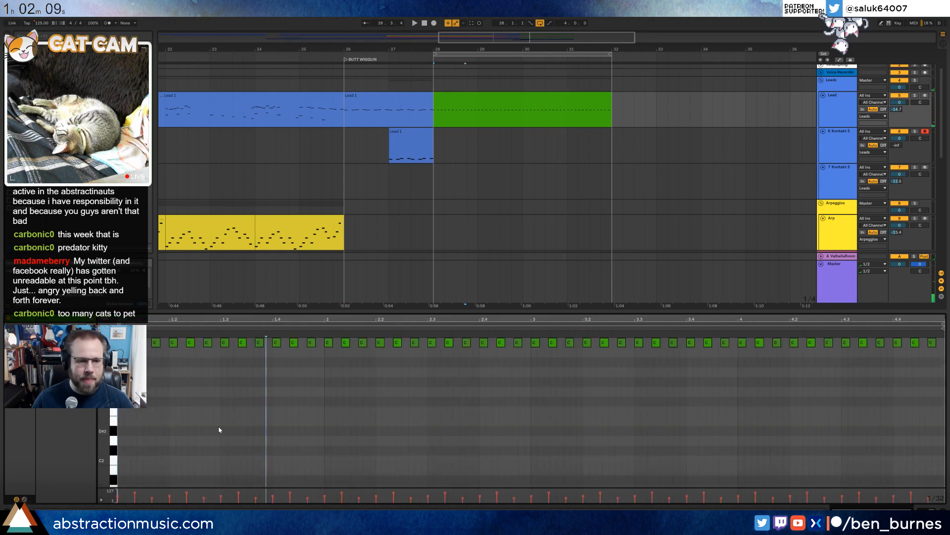
Select all the notes of the copied Lead clip, play the loop to audition them, and return to the track's devices.
{"action": "scroll", "coordinate": [219, 429], "scroll_direction": "up", "scroll_amount": 2}
{"action": "key", "text": "ctrl+a"}
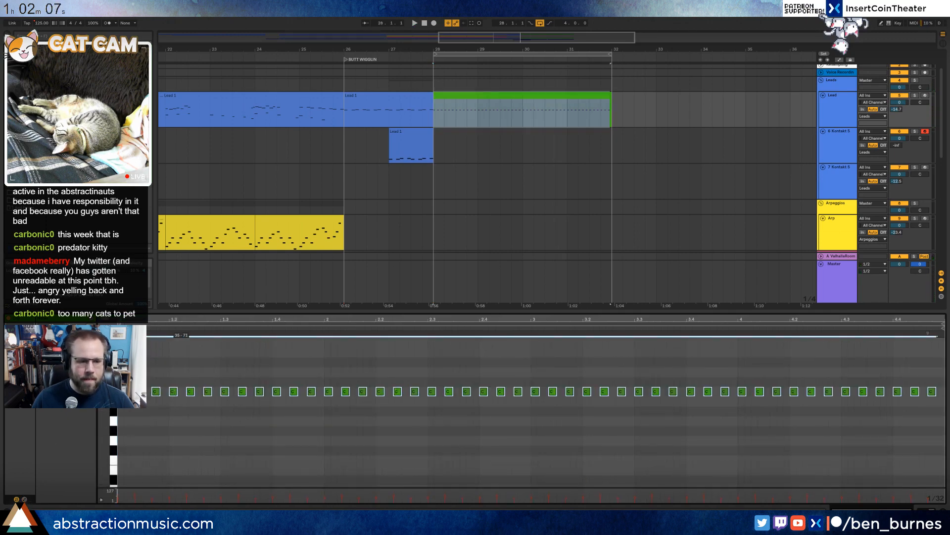
{"action": "key", "text": "space"}
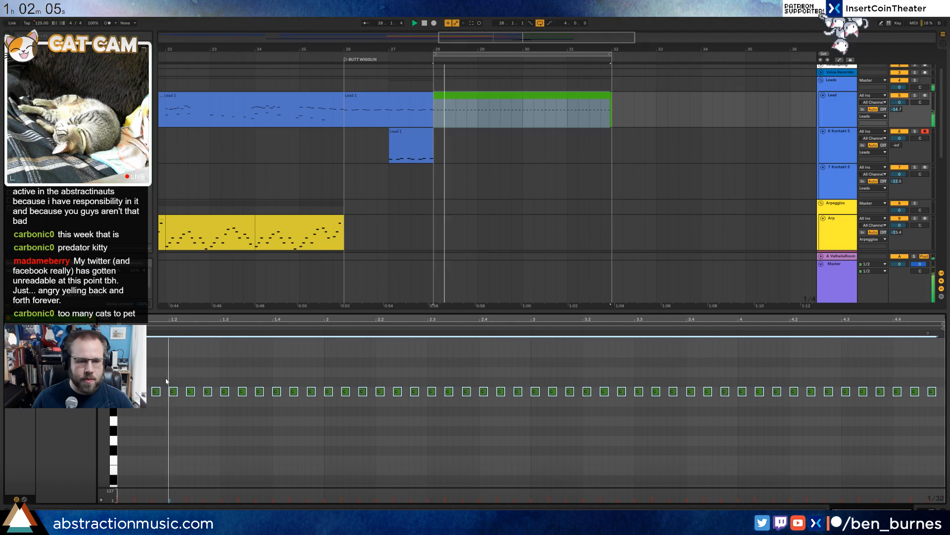
{"action": "left_click", "coordinate": [163, 402]}
{"action": "key", "text": "shift+Tab"}
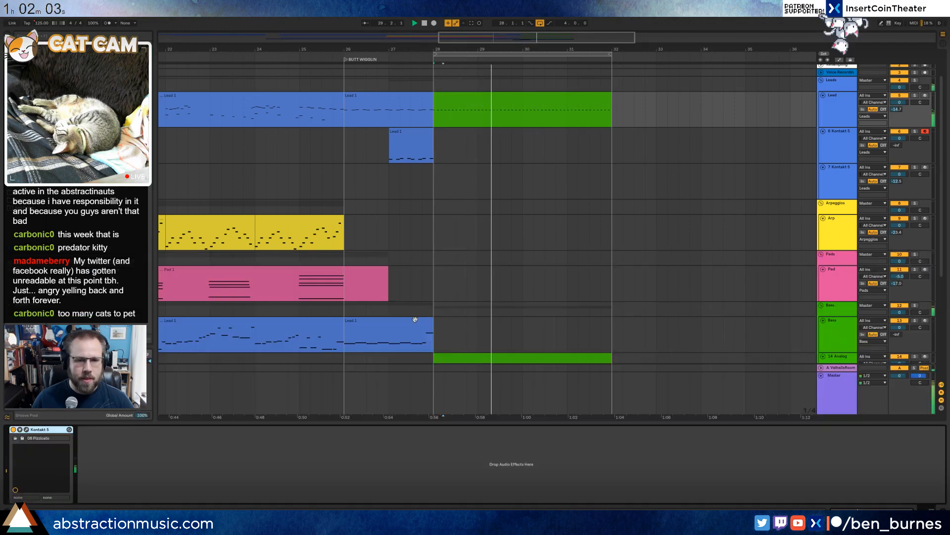
{"action": "scroll", "coordinate": [495, 295], "scroll_direction": "down", "scroll_amount": 2}
{"action": "key", "text": "space"}
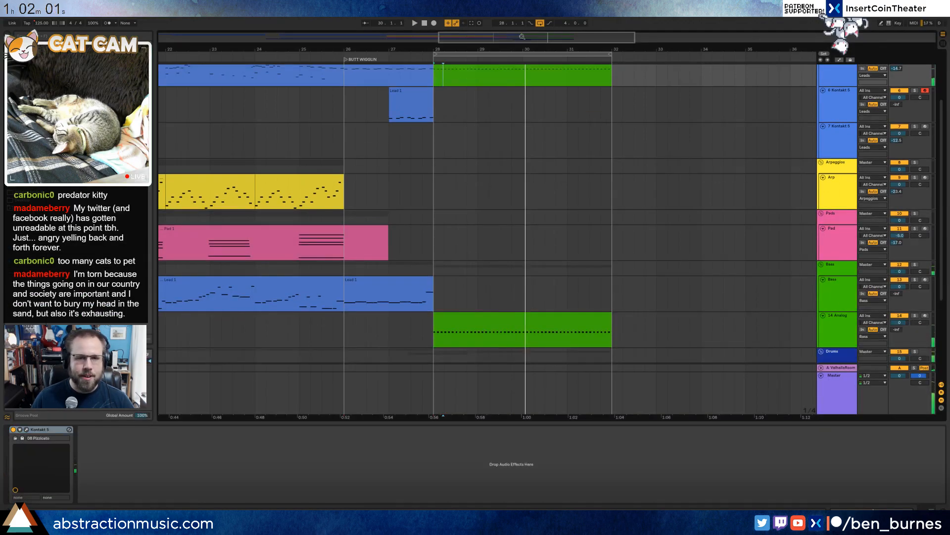
Play the arrangement from about bar 16 to hear it lead into the new section.
{"action": "left_click_drag", "start_coordinate": [450, 49], "coordinate": [451, 22]}
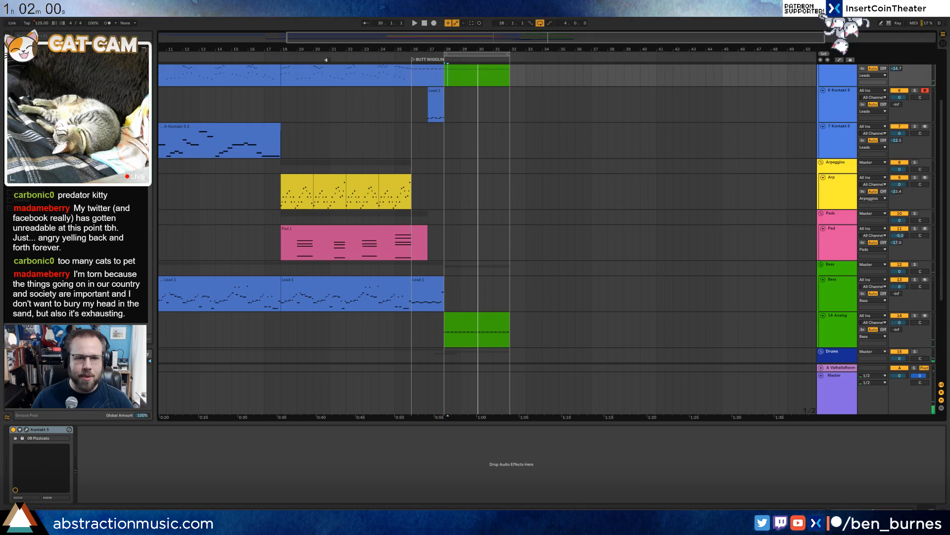
{"action": "left_click", "coordinate": [249, 59]}
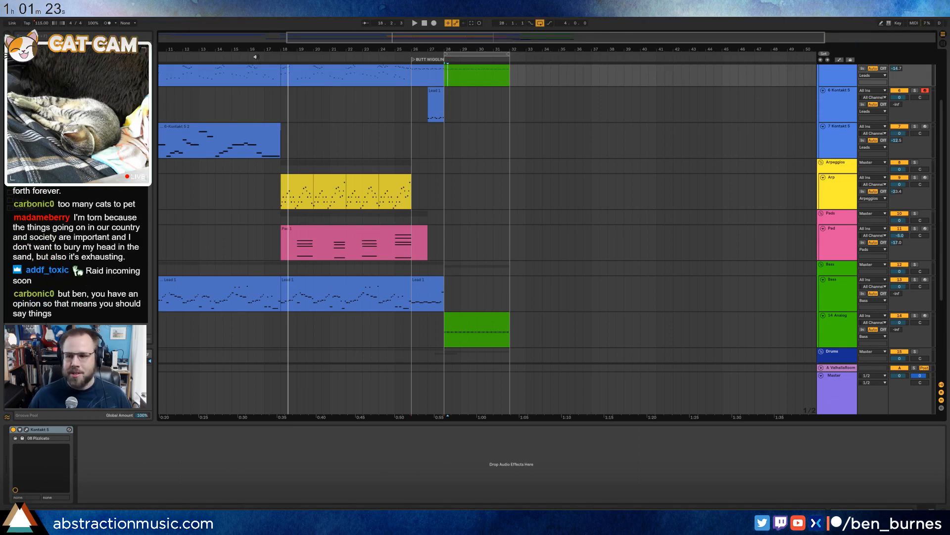
{"action": "key", "text": "space"}
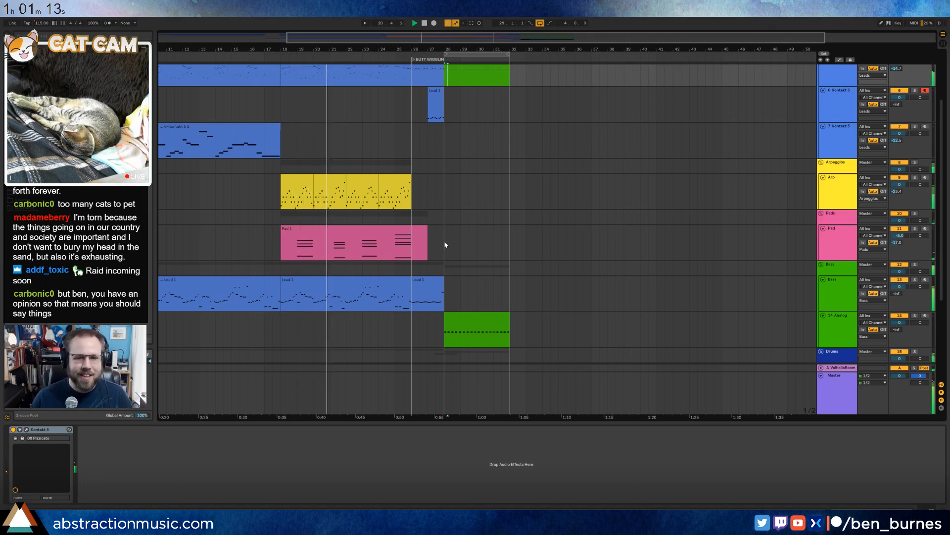
Insert a new MIDI track below the Pad track and mark its bars 28 to 32 for a new part.
{"action": "left_click", "coordinate": [838, 241]}
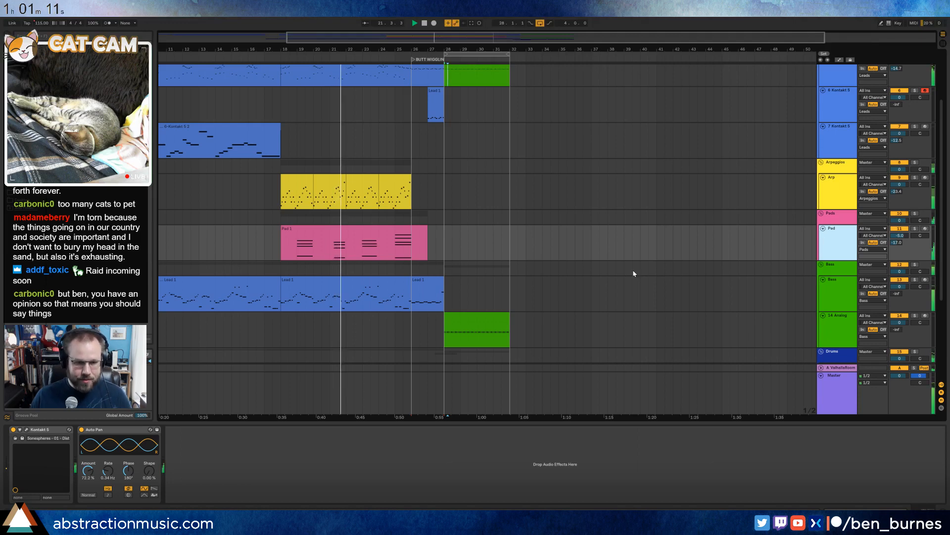
{"action": "key", "text": "ctrl+shift+t"}
{"action": "left_click_drag", "start_coordinate": [444, 272], "coordinate": [511, 276]}
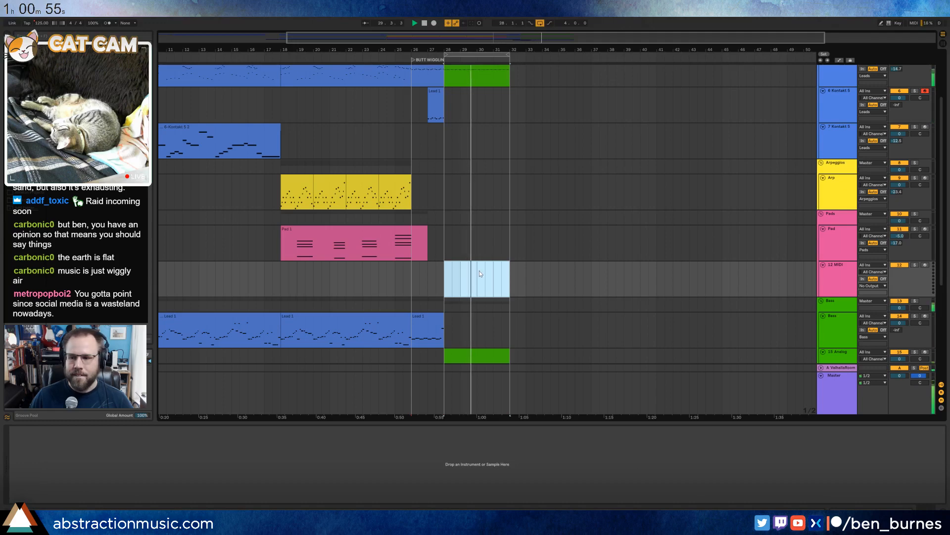
{"action": "key", "text": "space"}
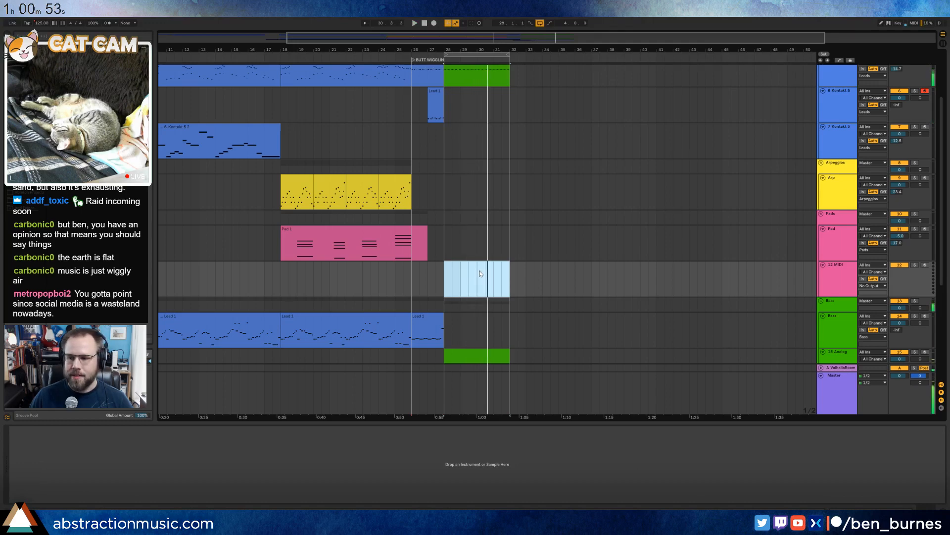
Open the notes of the 808 Core Kit clip at bar 28 and extend the clip to four bars.
{"action": "scroll", "coordinate": [483, 270], "scroll_direction": "down", "scroll_amount": 3}
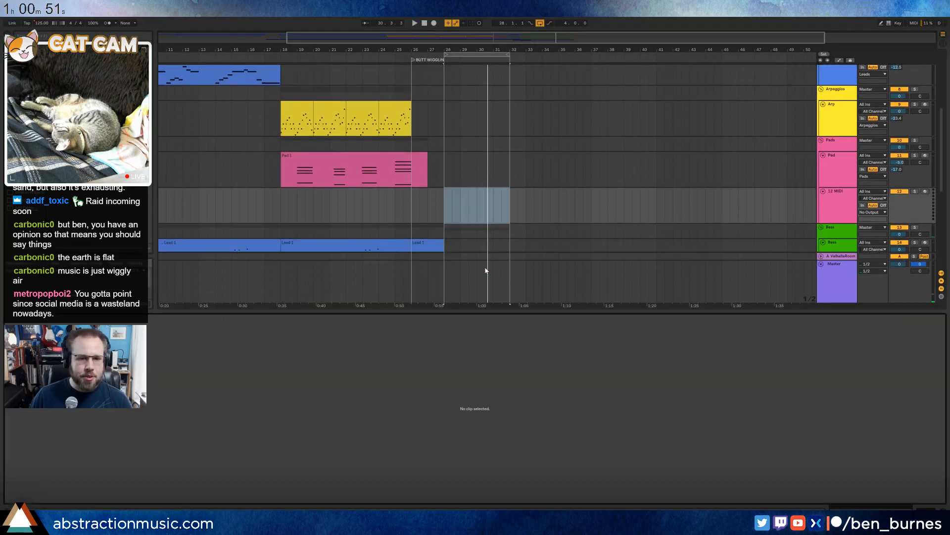
{"action": "key", "text": "shift+Tab"}
{"action": "scroll", "coordinate": [485, 272], "scroll_direction": "down", "scroll_amount": 2}
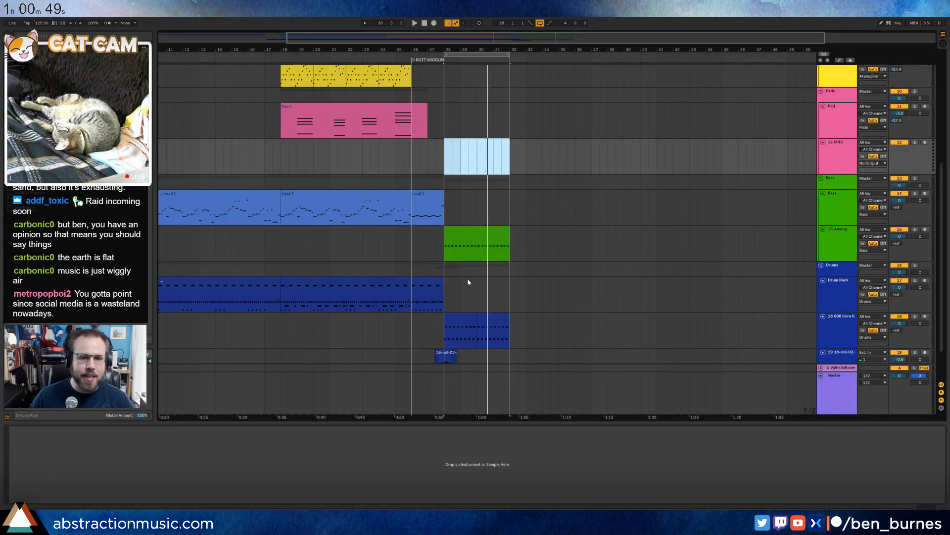
{"action": "left_click", "coordinate": [444, 299]}
{"action": "left_click", "coordinate": [469, 295]}
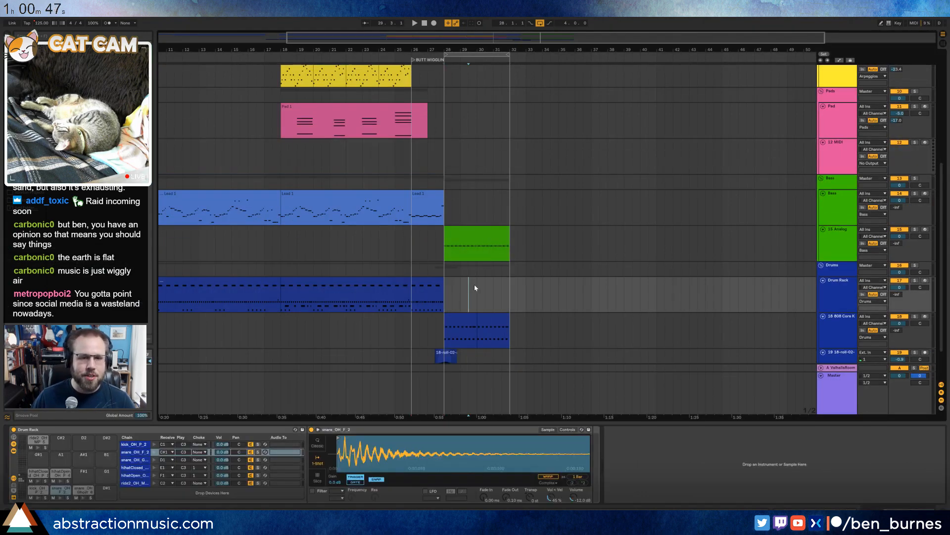
{"action": "scroll", "coordinate": [474, 285], "scroll_direction": "down", "scroll_amount": 2}
{"action": "left_click", "coordinate": [470, 281]}
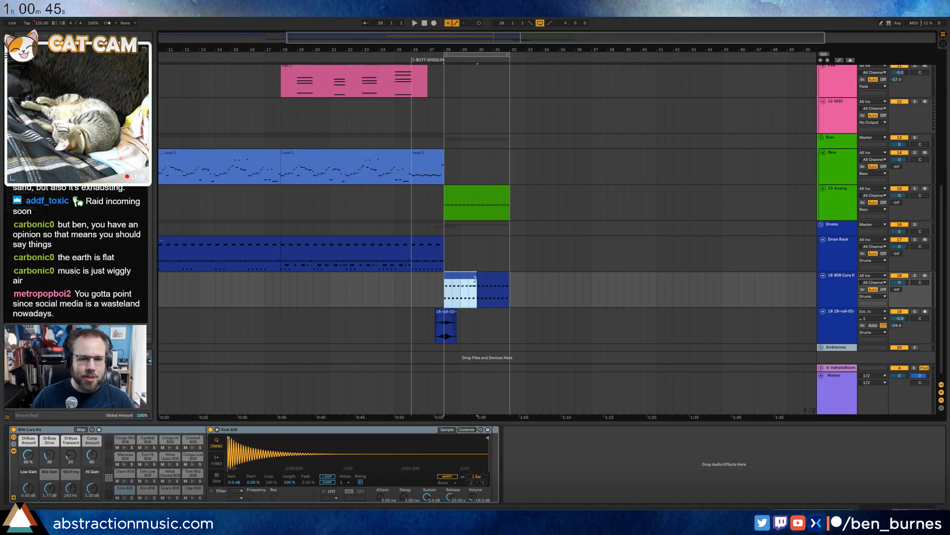
{"action": "double_click", "coordinate": [474, 277]}
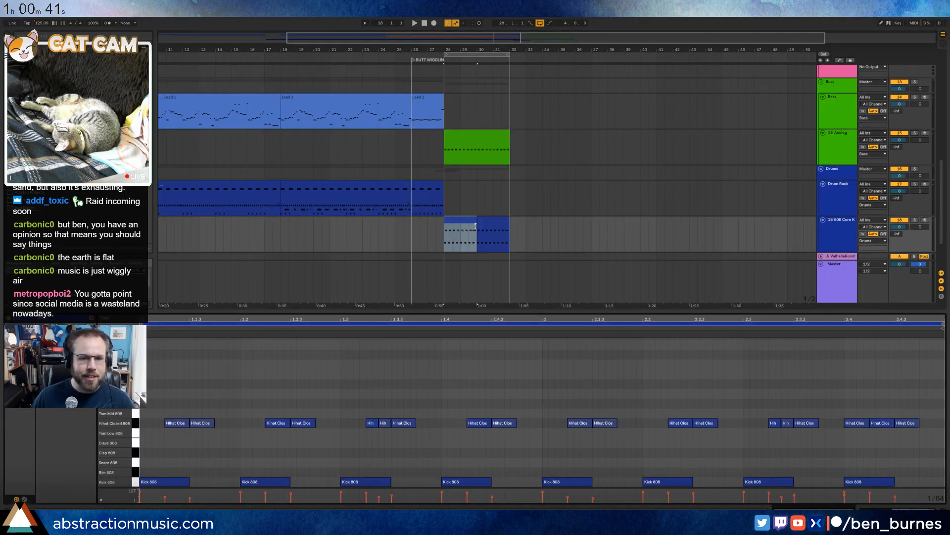
{"action": "left_click_drag", "start_coordinate": [476, 226], "coordinate": [507, 231]}
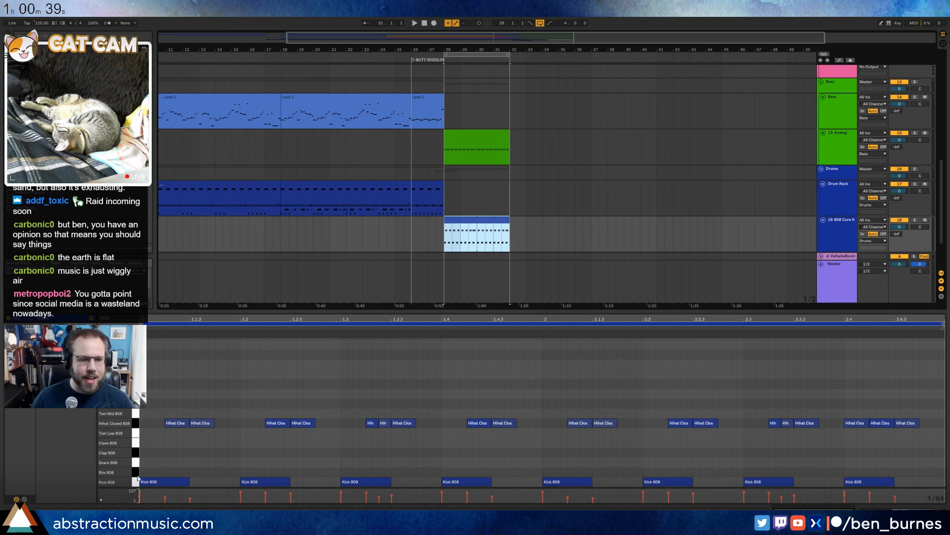
Add Snare 808 hits on beats 2 and 4 of both bars in the 808 pattern.
{"action": "left_click", "coordinate": [178, 444]}
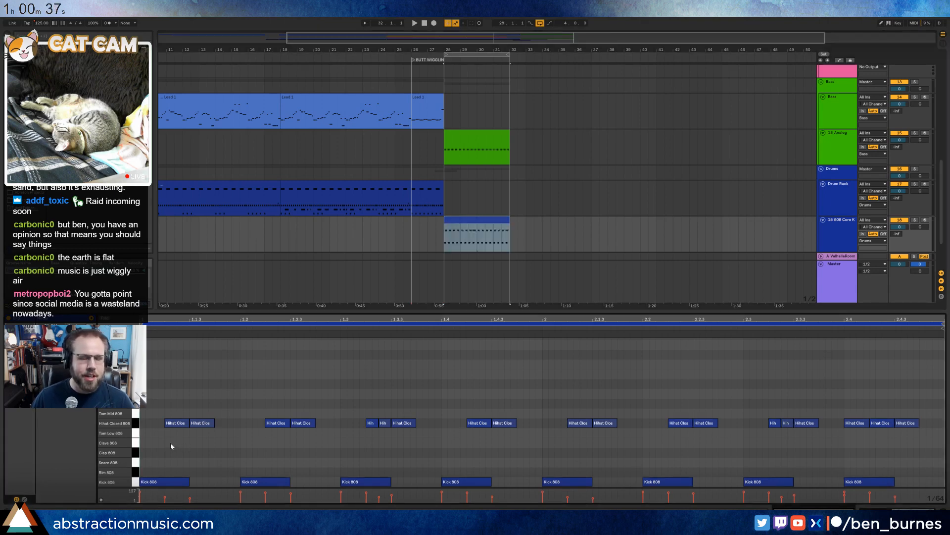
{"action": "double_click", "coordinate": [242, 462]}
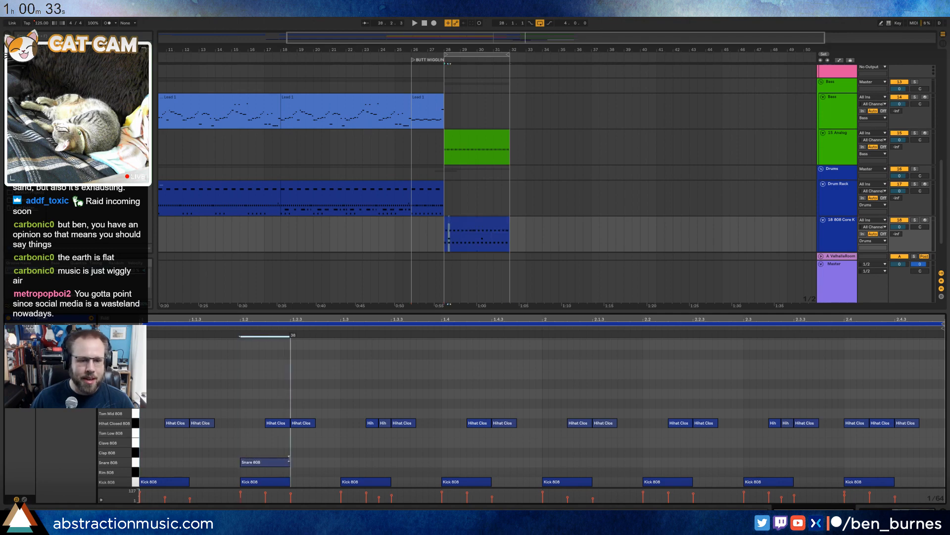
{"action": "left_click_drag", "start_coordinate": [339, 448], "coordinate": [145, 467]}
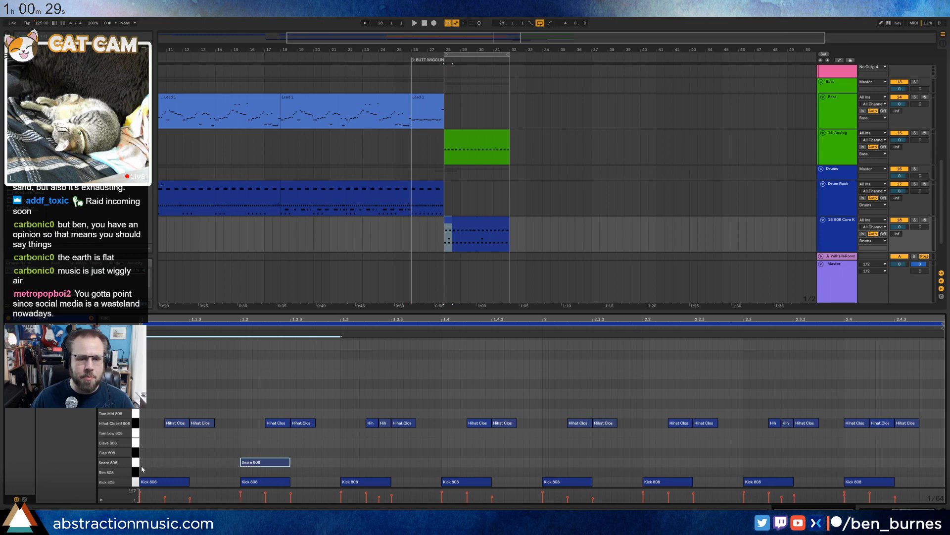
{"action": "key", "text": "ctrl+d"}
{"action": "key", "text": "ctrl+d"}
{"action": "key", "text": "ctrl+d"}
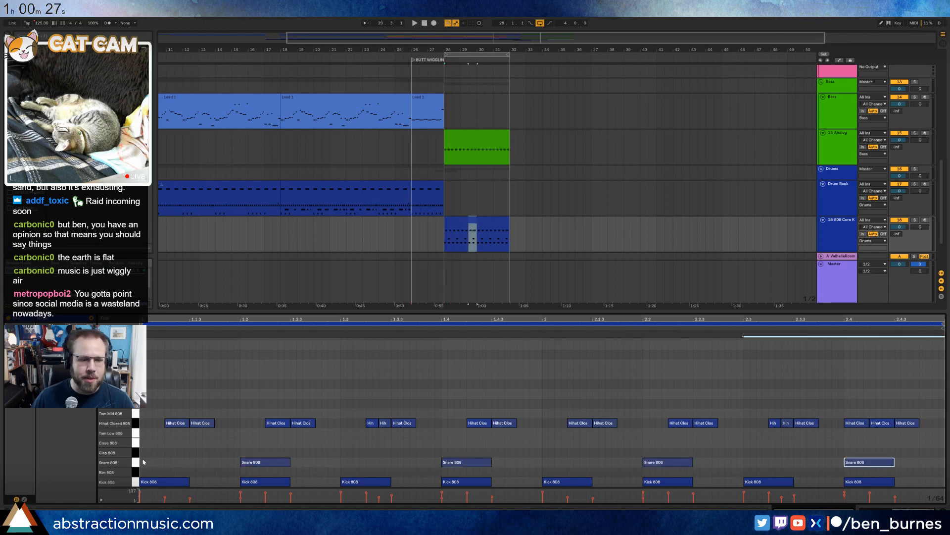
Shorten all the Snare 808 notes to sixteenths and add two more sixteenth hits after the last one.
{"action": "left_click", "coordinate": [138, 462]}
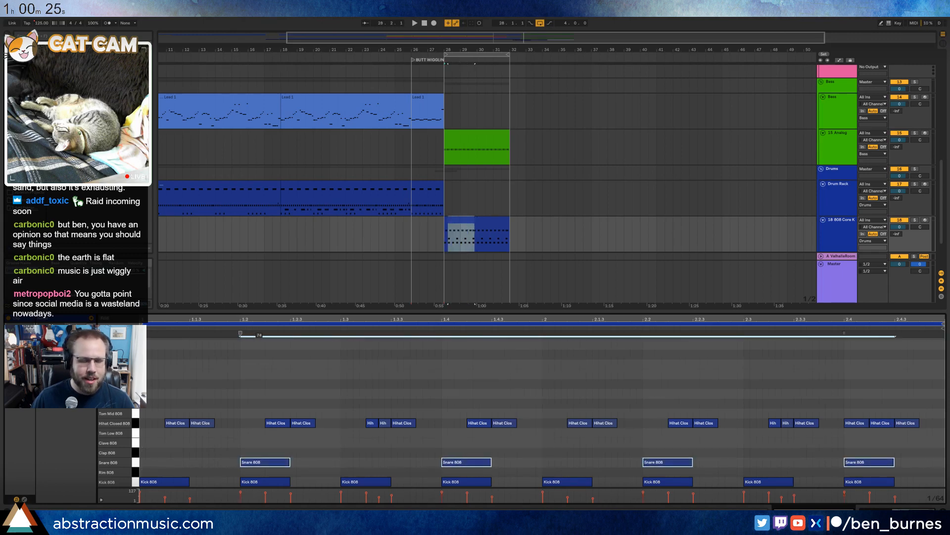
{"action": "key", "text": "space"}
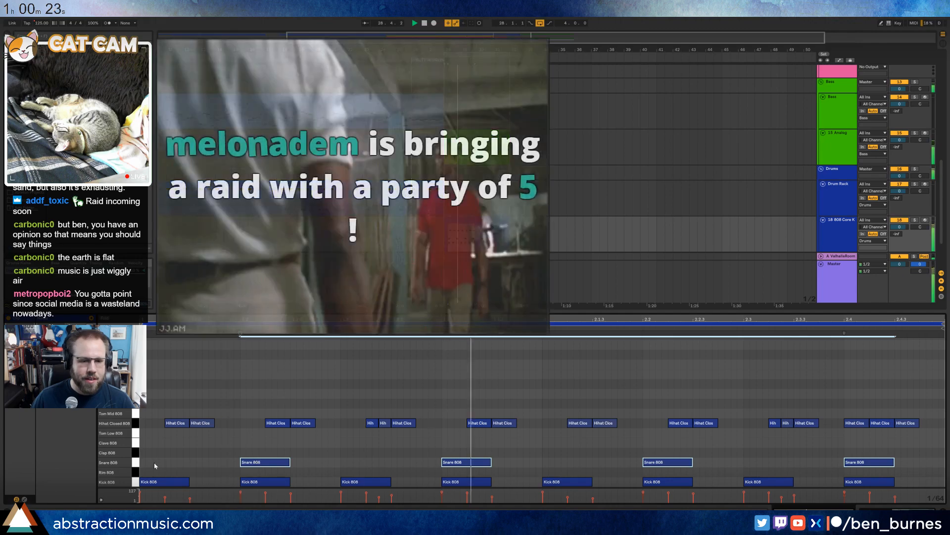
{"action": "key", "text": "space"}
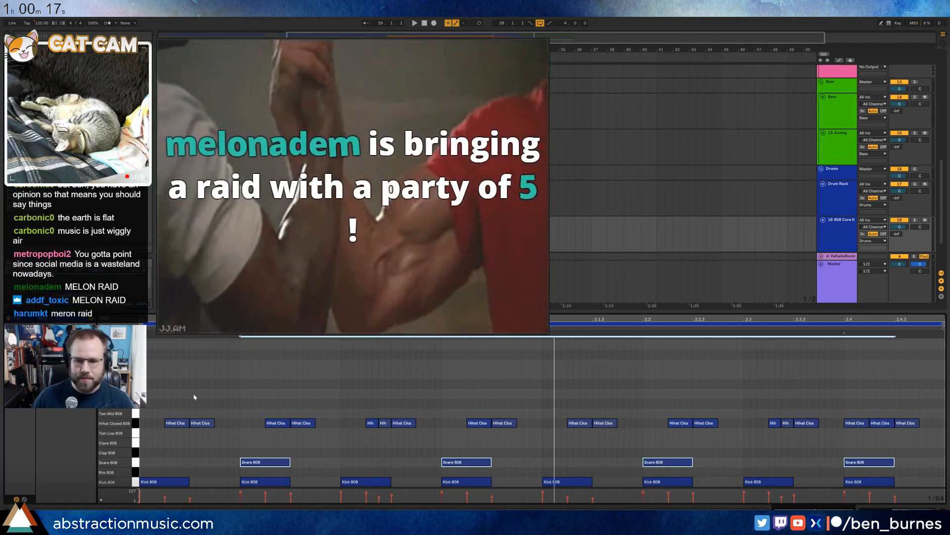
{"action": "key", "text": "space"}
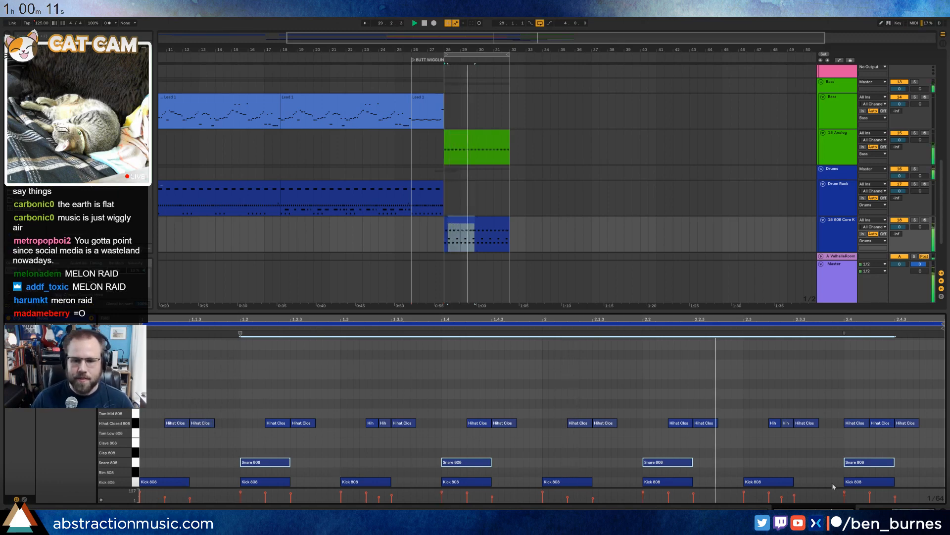
{"action": "left_click_drag", "start_coordinate": [894, 462], "coordinate": [871, 462]}
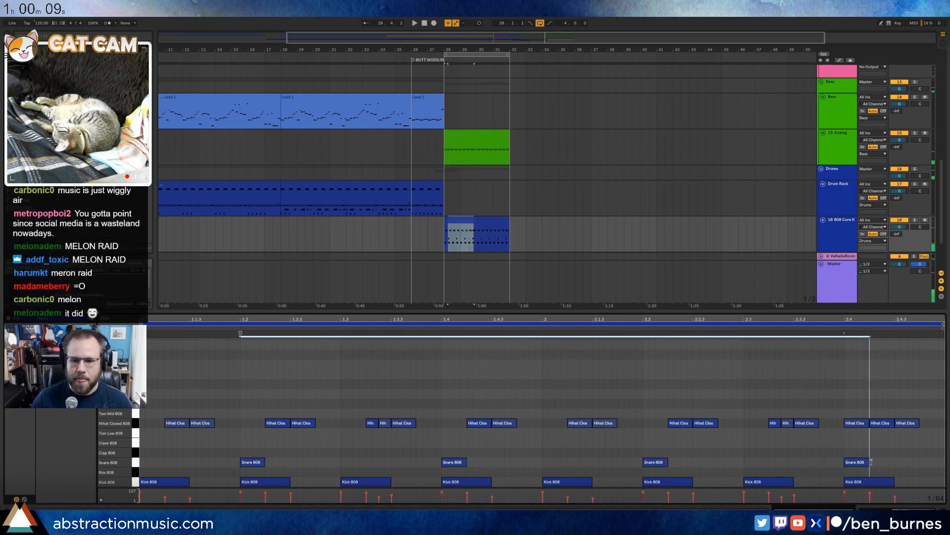
{"action": "left_click", "coordinate": [874, 464]}
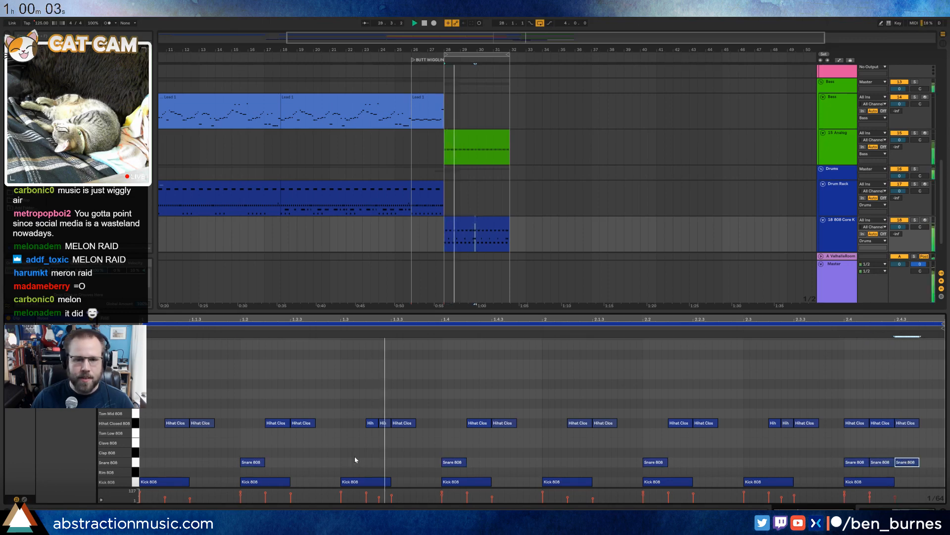
Play the song from the beginning and review the full arrangement across all its tracks.
{"action": "double_click", "coordinate": [424, 24]}
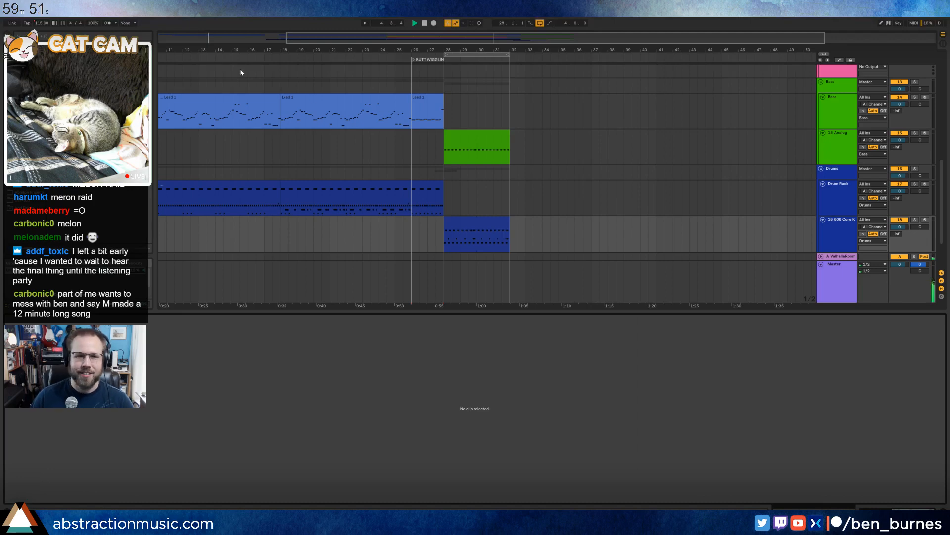
{"action": "left_click_drag", "start_coordinate": [299, 38], "coordinate": [297, 24]}
{"action": "scroll", "coordinate": [208, 202], "scroll_direction": "up", "scroll_amount": 3}
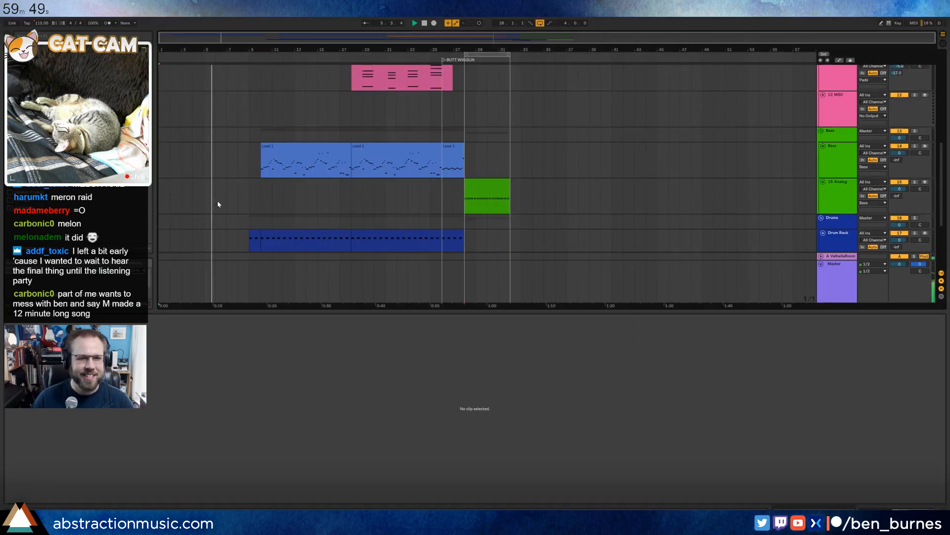
{"action": "key", "text": "shift+Tab"}
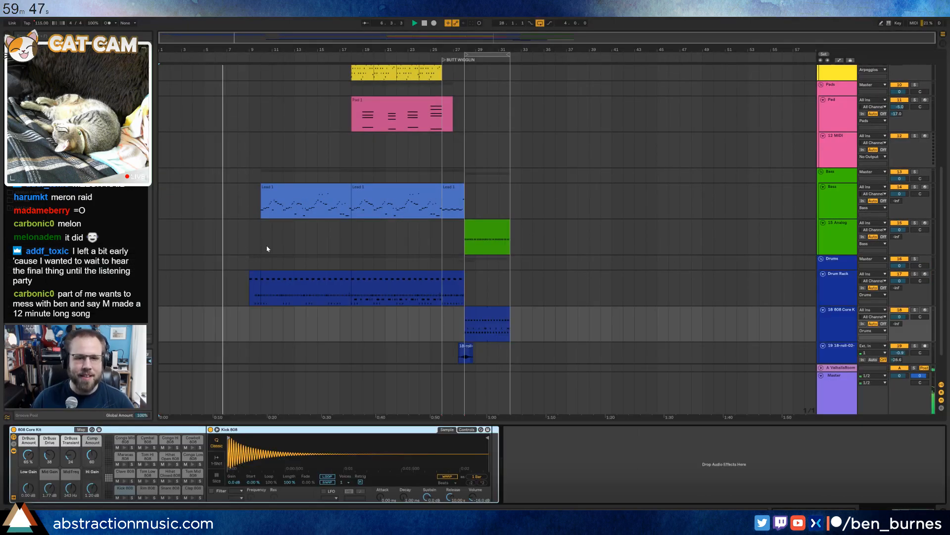
{"action": "left_click_drag", "start_coordinate": [327, 272], "coordinate": [326, 303]}
{"action": "scroll", "coordinate": [326, 302], "scroll_direction": "up", "scroll_amount": 4}
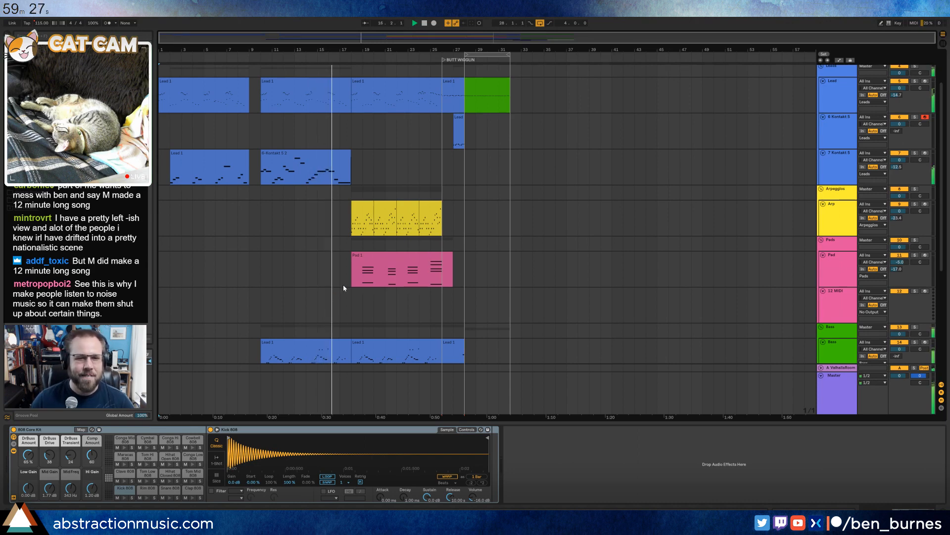
{"action": "scroll", "coordinate": [342, 239], "scroll_direction": "down", "scroll_amount": 2}
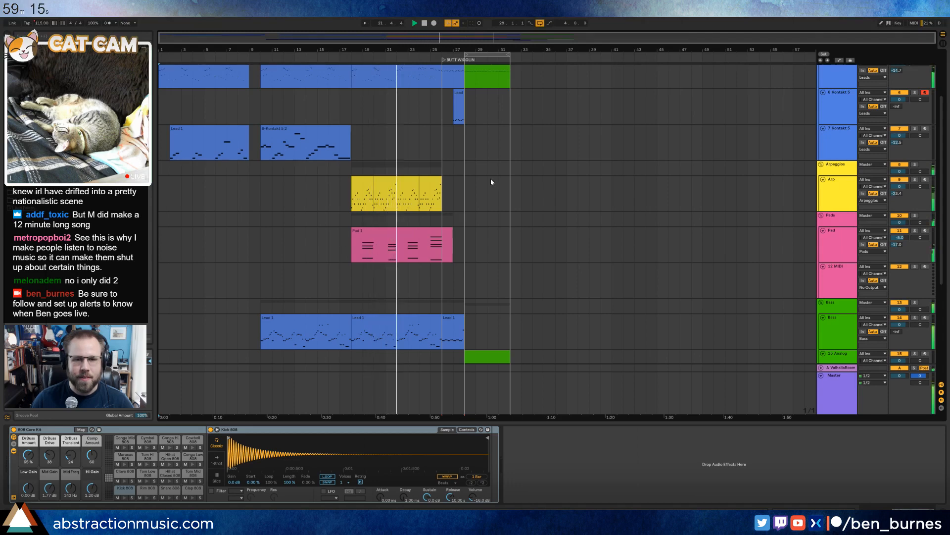
{"action": "scroll", "coordinate": [517, 200], "scroll_direction": "up", "scroll_amount": 2}
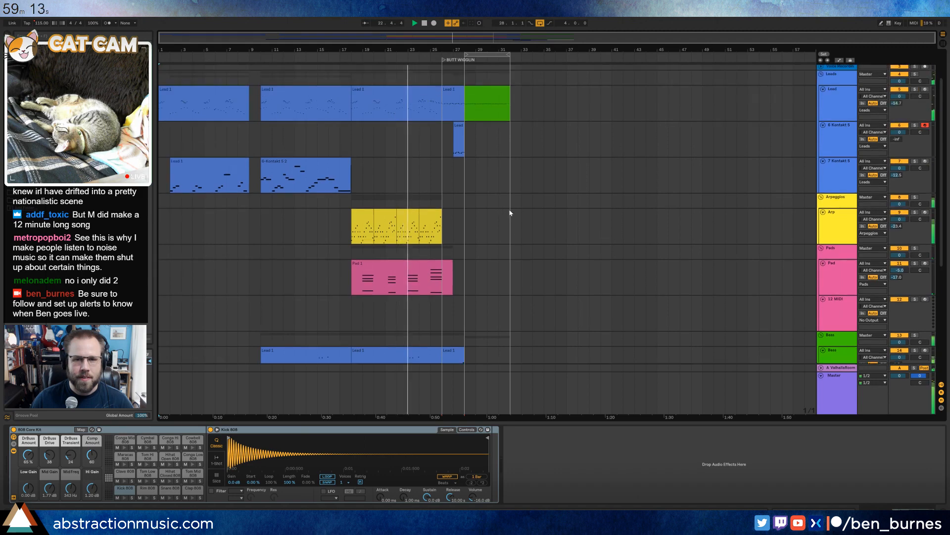
Duplicate the four-bar Lead, Analog and 808 Core Kit clips from bar 28 to bar 32.
{"action": "left_click", "coordinate": [491, 105]}
{"action": "left_click_drag", "start_coordinate": [493, 109], "coordinate": [484, 284]}
{"action": "key", "text": "ctrl+d"}
{"action": "scroll", "coordinate": [482, 295], "scroll_direction": "down", "scroll_amount": 3}
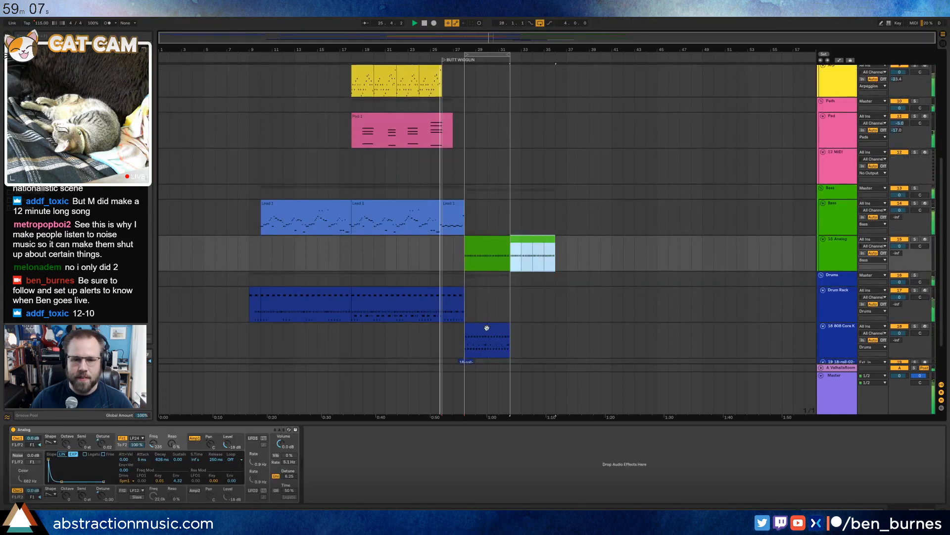
{"action": "left_click", "coordinate": [487, 326]}
{"action": "key", "text": "ctrl+d"}
Move the four-bar arrangement loop to bars 32 to 36 and return to the lead tracks.
{"action": "scroll", "coordinate": [553, 294], "scroll_direction": "up", "scroll_amount": 2}
{"action": "left_click_drag", "start_coordinate": [495, 53], "coordinate": [540, 53]}
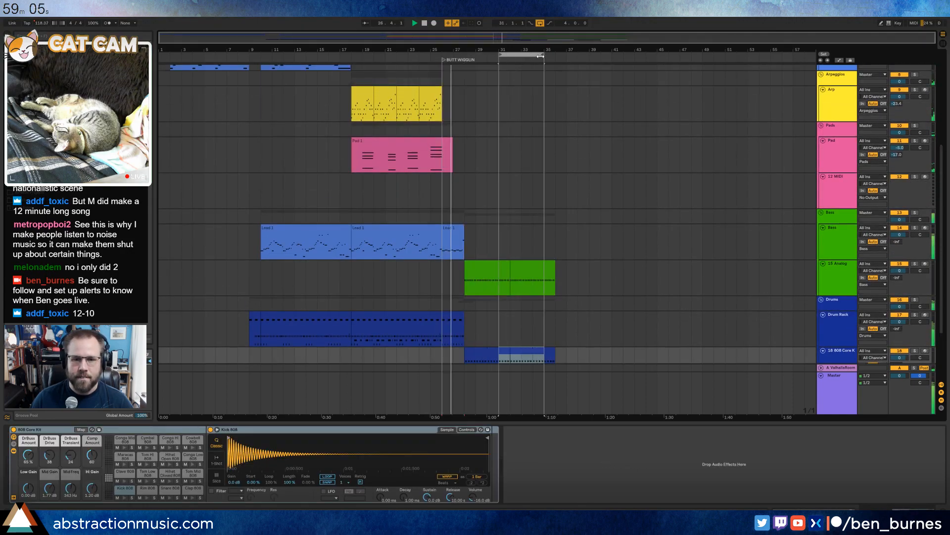
{"action": "scroll", "coordinate": [557, 138], "scroll_direction": "up", "scroll_amount": 2}
{"action": "scroll", "coordinate": [557, 138], "scroll_direction": "up", "scroll_amount": 10}
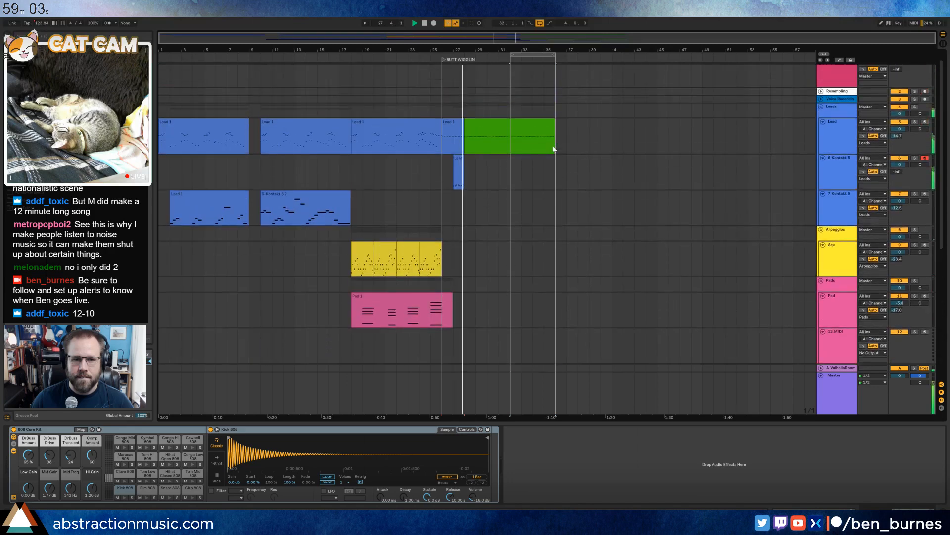
Insert a new MIDI track in the Leads group directly below the 7 Kontakt 5 track.
{"action": "left_click", "coordinate": [839, 206]}
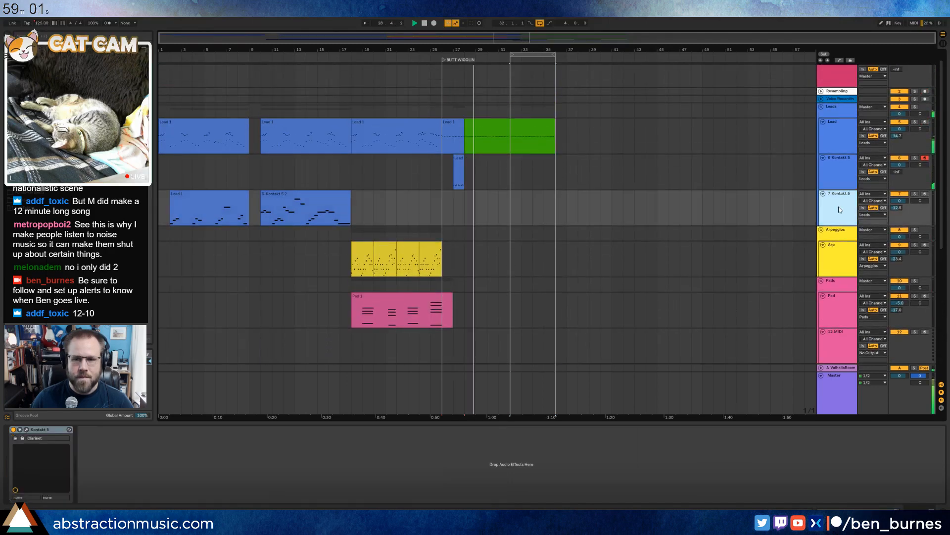
{"action": "key", "text": "ctrl+shift+t"}
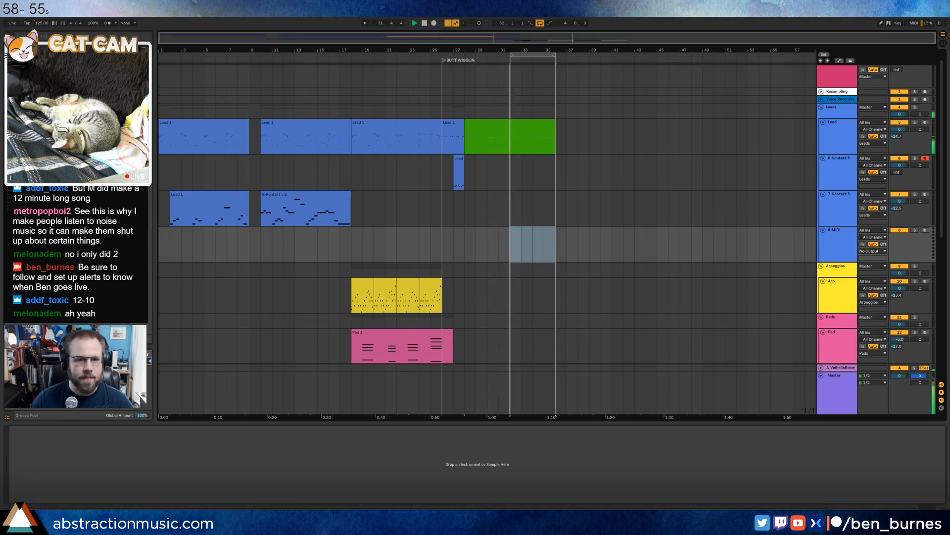
Try doubling all notes of the Analog bass clip at bar 28 an octave higher, audition them, and remove the added notes.
{"action": "scroll", "coordinate": [535, 265], "scroll_direction": "down", "scroll_amount": 4}
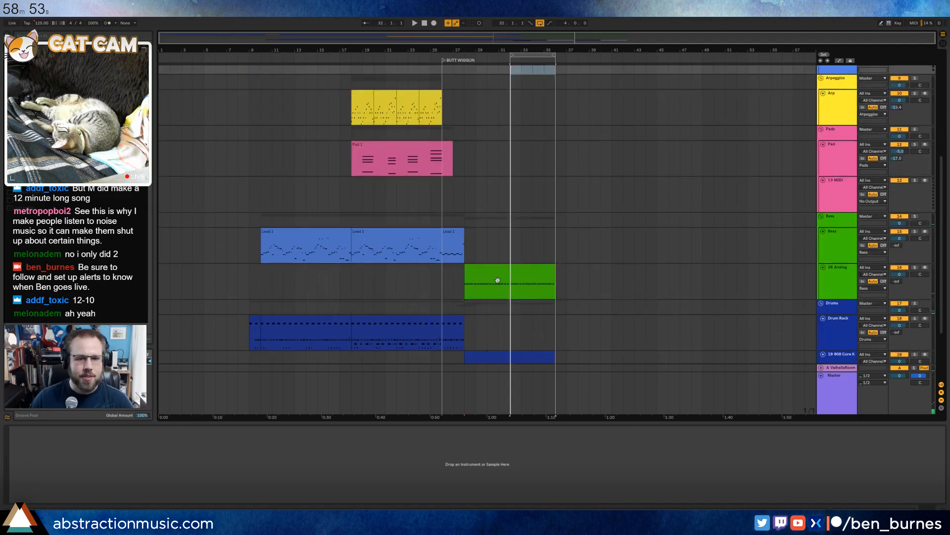
{"action": "double_click", "coordinate": [496, 277]}
{"action": "scroll", "coordinate": [154, 390], "scroll_direction": "up", "scroll_amount": 2}
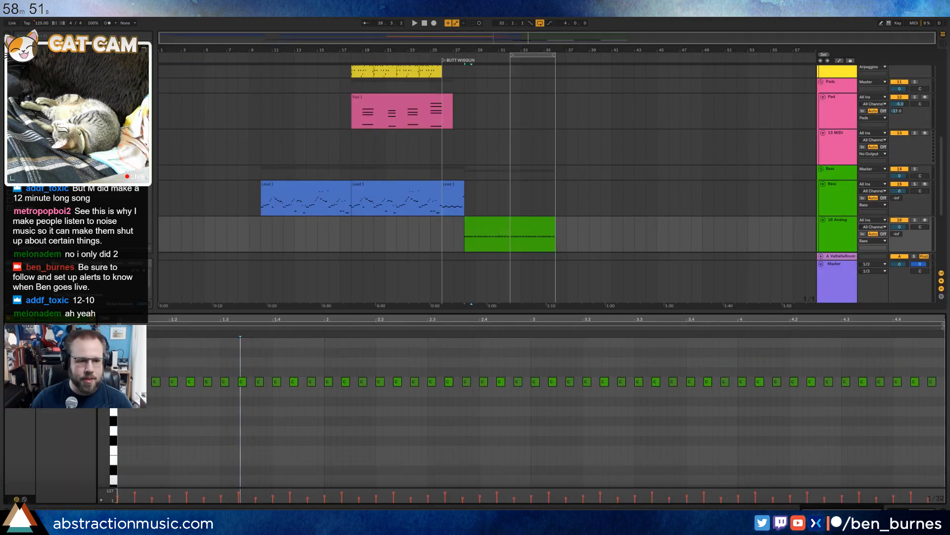
{"action": "key", "text": "ctrl+a"}
{"action": "key", "text": "ctrl+c"}
{"action": "key", "text": "ctrl+v"}
{"action": "key", "text": "shift+Up"}
{"action": "key", "text": "space"}
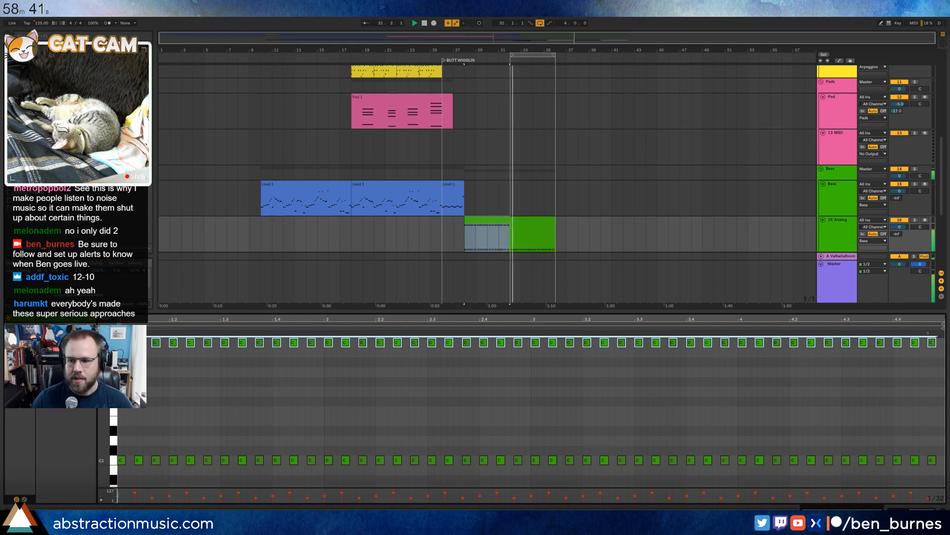
{"action": "key", "text": "Delete"}
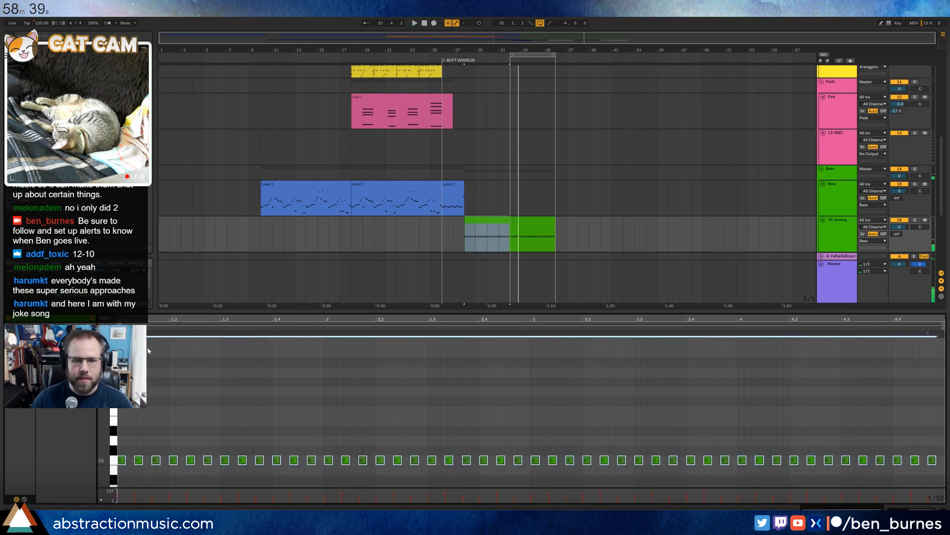
Raise the Filter 1 frequency of the Analog bass and play the section from bar 28.
{"action": "key", "text": "shift+Tab"}
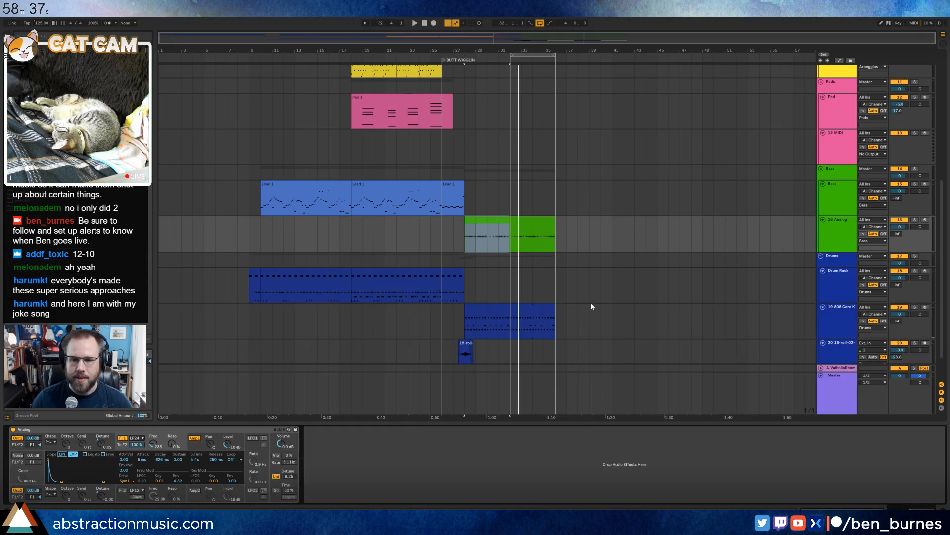
{"action": "left_click", "coordinate": [534, 226]}
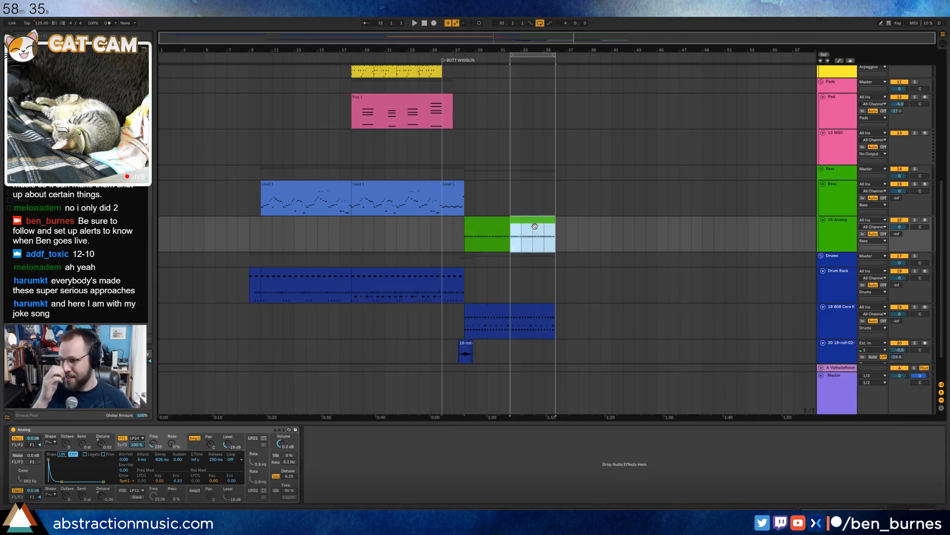
{"action": "scroll", "coordinate": [521, 269], "scroll_direction": "down", "scroll_amount": 2}
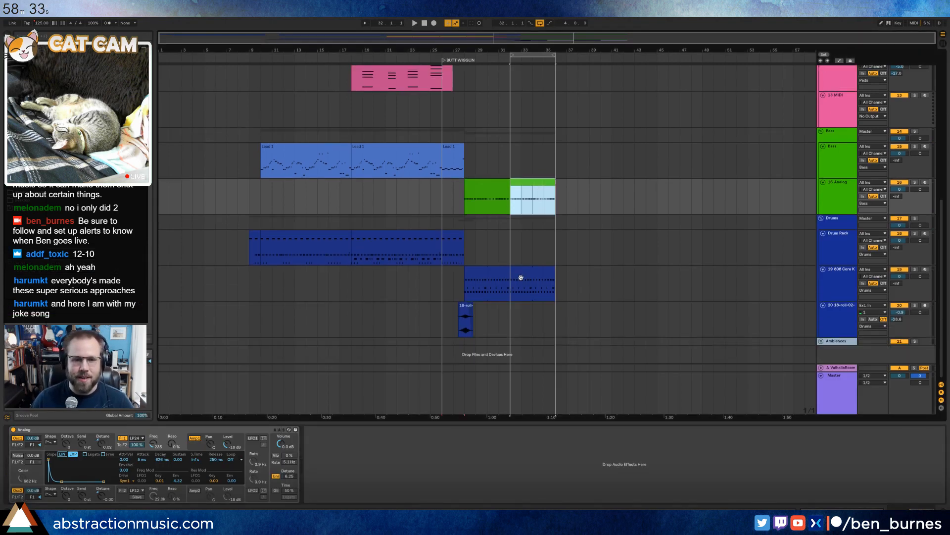
{"action": "scroll", "coordinate": [520, 278], "scroll_direction": "up", "scroll_amount": 14}
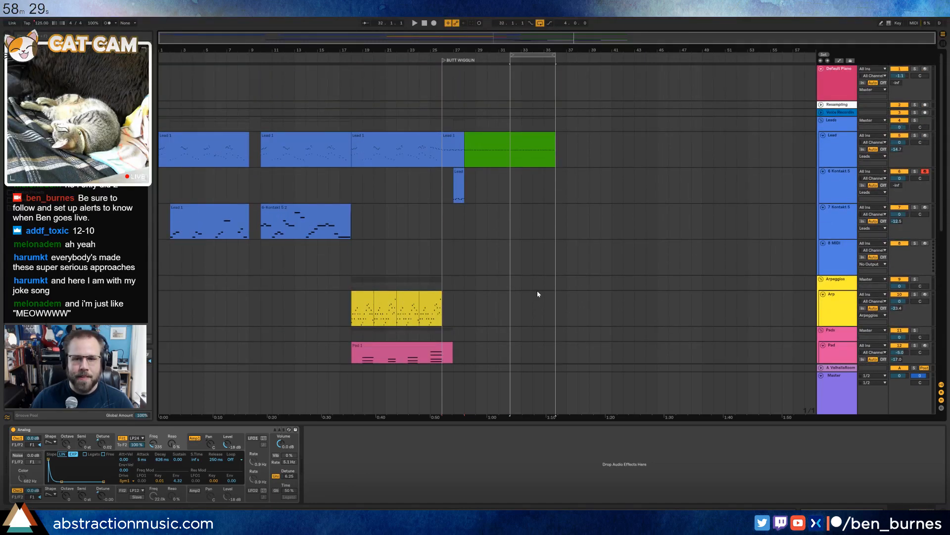
{"action": "scroll", "coordinate": [538, 294], "scroll_direction": "down", "scroll_amount": 8}
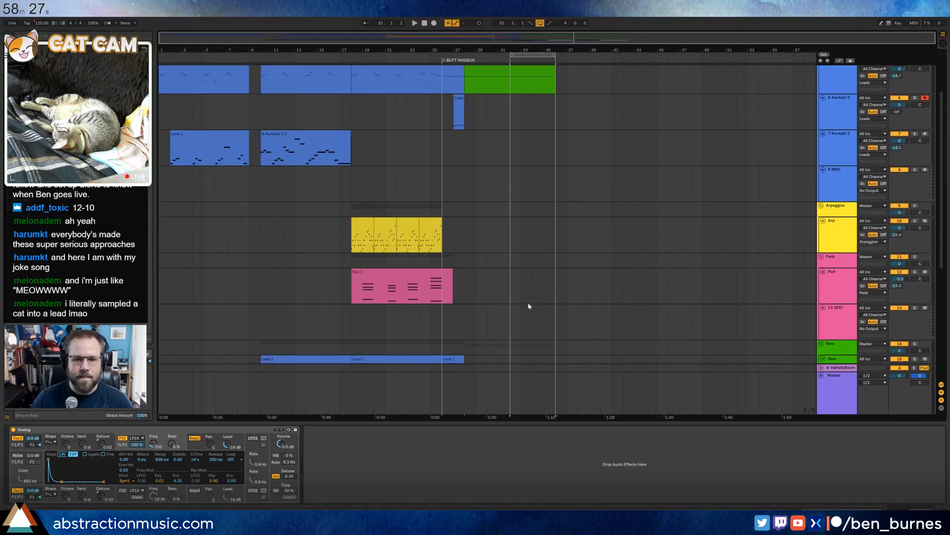
{"action": "left_click", "coordinate": [495, 313]}
{"action": "left_click_drag", "start_coordinate": [158, 444], "coordinate": [158, 425]}
{"action": "key", "text": "space"}
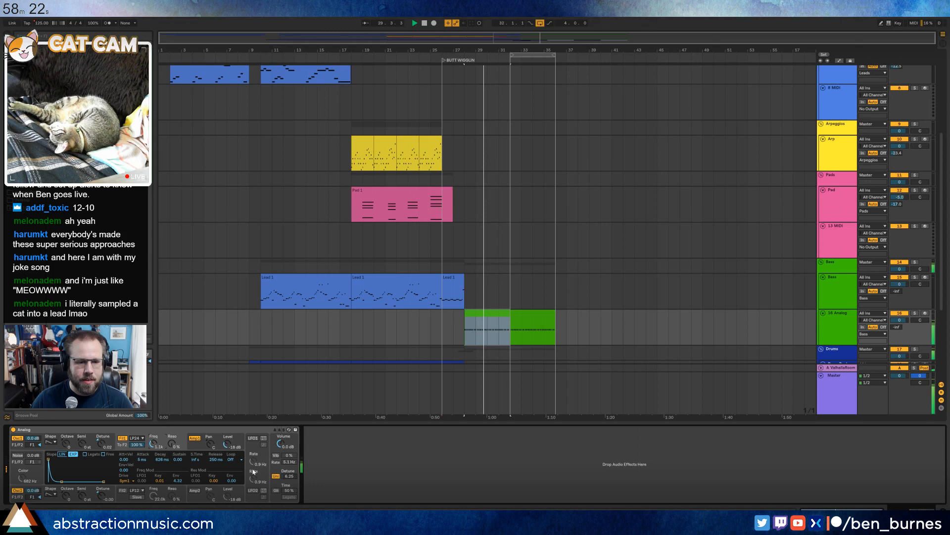
Adjust the detune of both oscillators in the Analog bass during playback.
{"action": "left_click", "coordinate": [278, 482]}
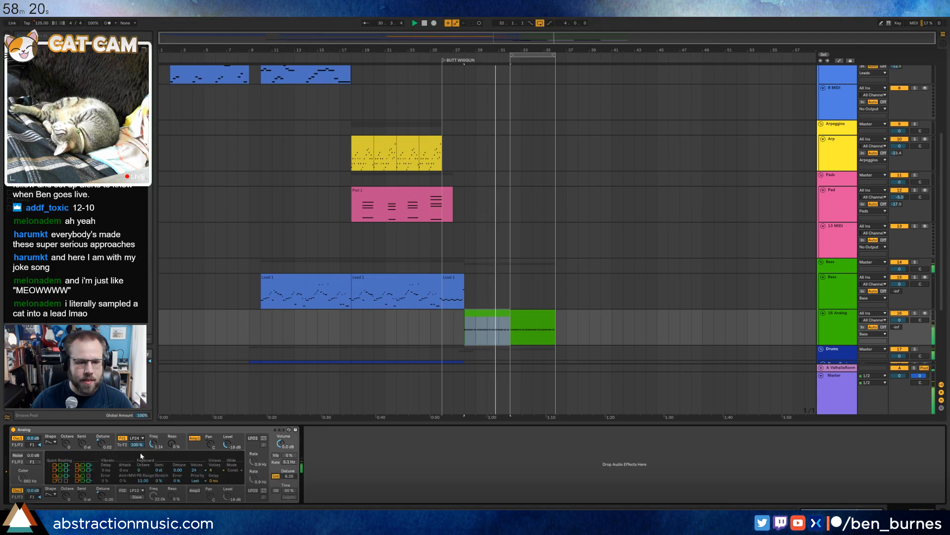
{"action": "left_click_drag", "start_coordinate": [102, 443], "coordinate": [102, 446]}
{"action": "left_click", "coordinate": [102, 495]}
{"action": "left_click_drag", "start_coordinate": [102, 496], "coordinate": [101, 498]}
{"action": "left_click", "coordinate": [102, 444]}
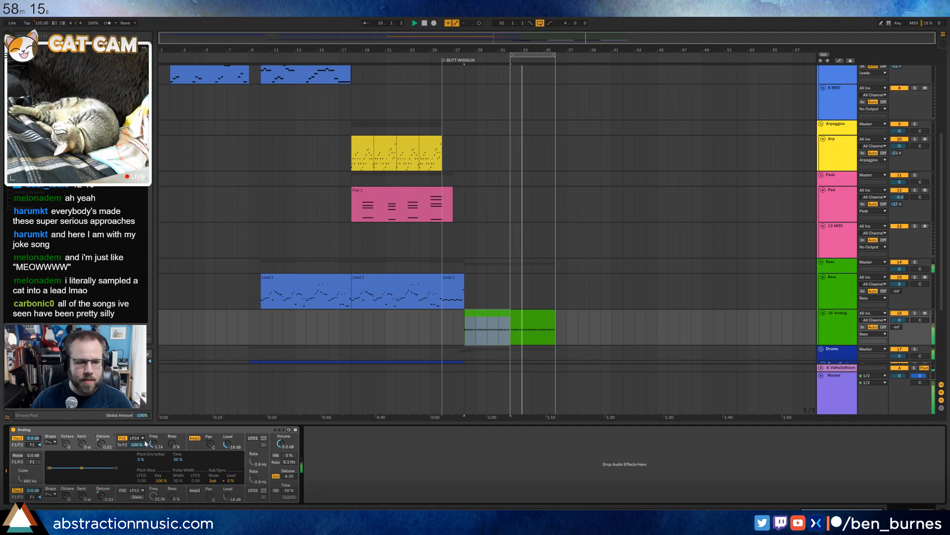
Open up the Analog bass's Filter 1 frequency and shorten its amp envelope decay to 227 ms.
{"action": "left_click_drag", "start_coordinate": [153, 443], "coordinate": [154, 411]}
{"action": "left_click_drag", "start_coordinate": [154, 444], "coordinate": [154, 453]}
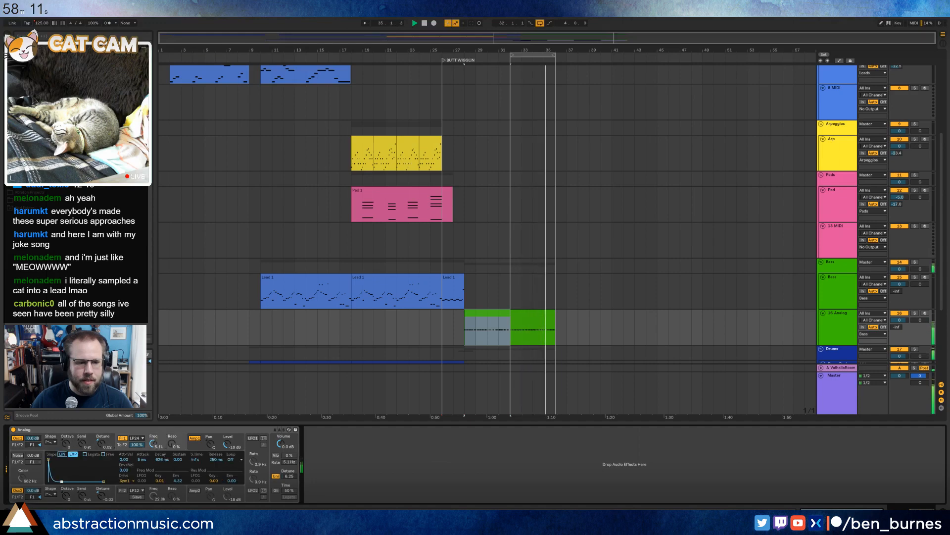
{"action": "left_click", "coordinate": [194, 448]}
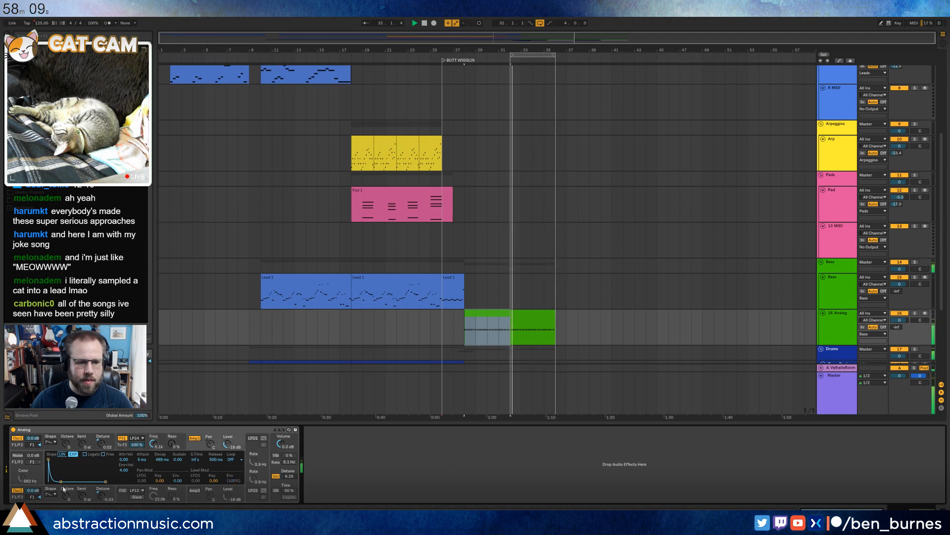
{"action": "left_click_drag", "start_coordinate": [166, 462], "coordinate": [165, 475]}
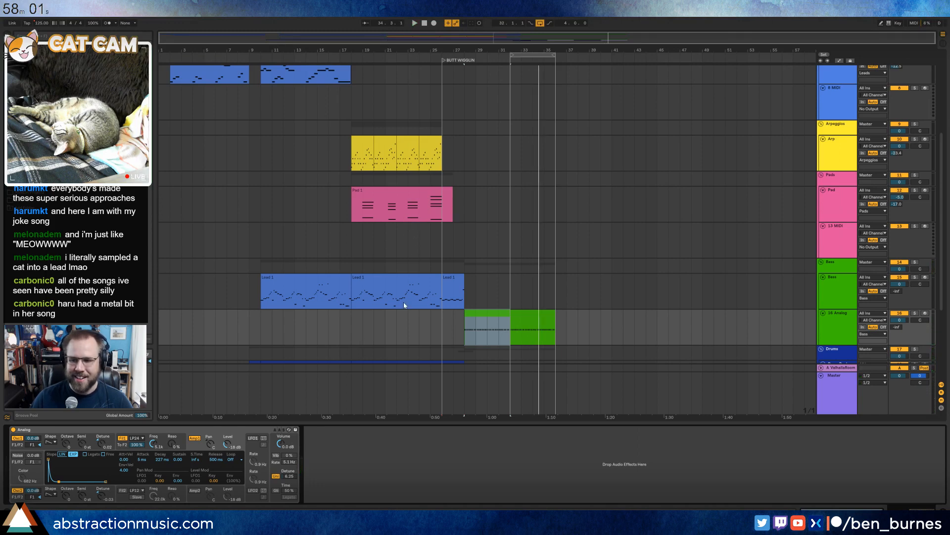
Lower the Analog bass's Filter 1 frequency and replay the section from bar 28.
{"action": "left_click", "coordinate": [507, 315]}
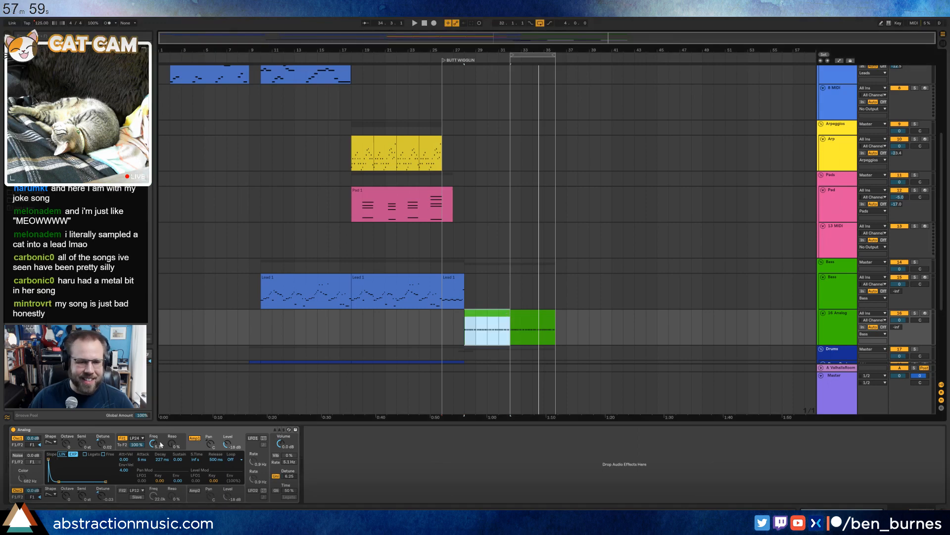
{"action": "left_click_drag", "start_coordinate": [154, 443], "coordinate": [153, 466]}
{"action": "key", "text": "space"}
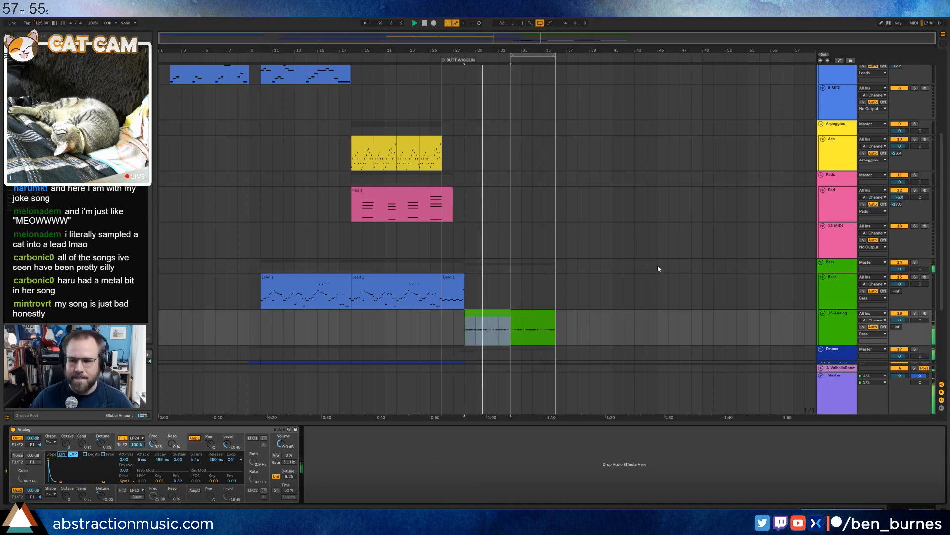
Play the song from just before the BUTT WIGGLIN marker and review the tracks around bars 28 to 36.
{"action": "left_click", "coordinate": [473, 203]}
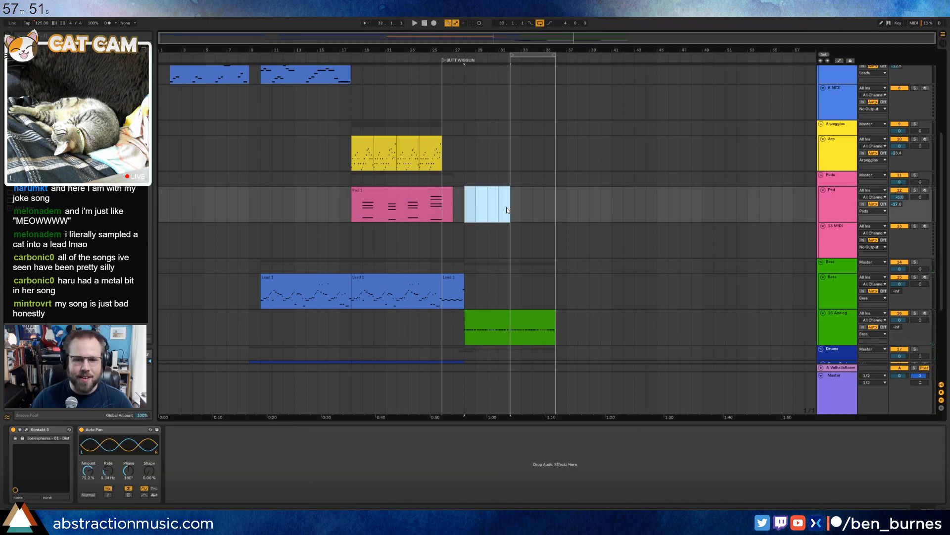
{"action": "scroll", "coordinate": [503, 214], "scroll_direction": "up", "scroll_amount": 5}
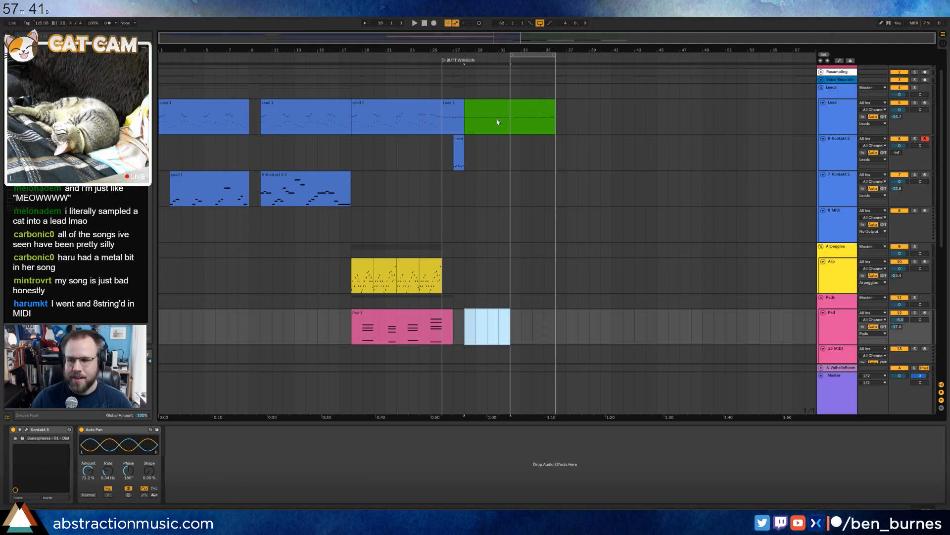
{"action": "left_click", "coordinate": [434, 56]}
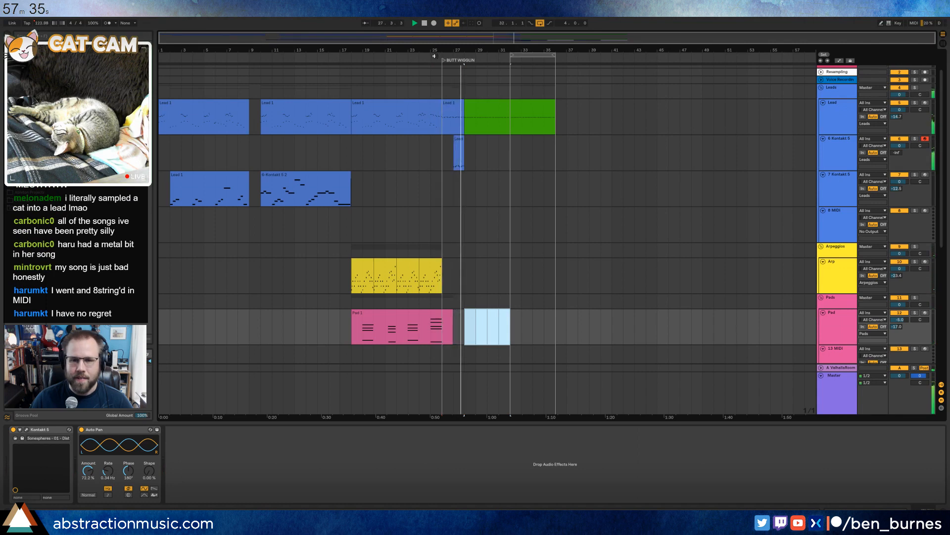
{"action": "scroll", "coordinate": [479, 297], "scroll_direction": "down", "scroll_amount": 5}
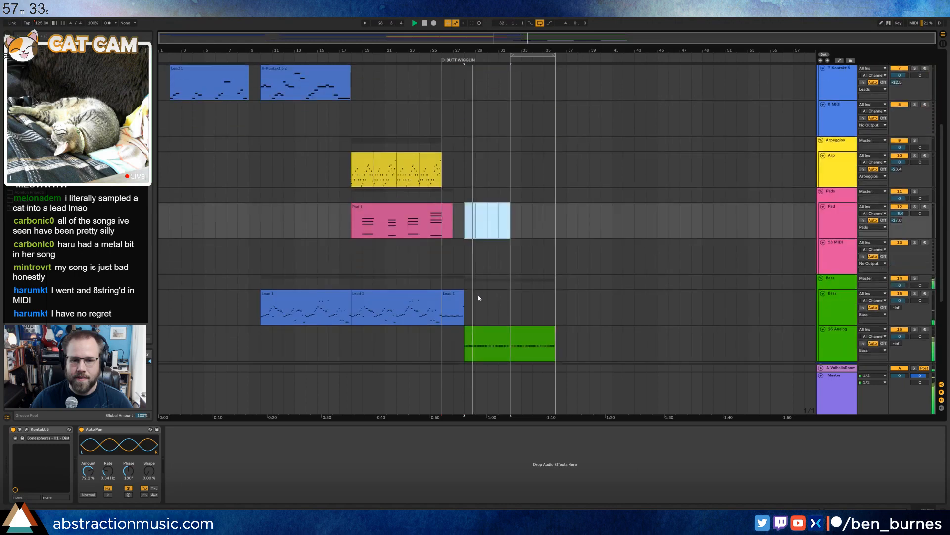
{"action": "scroll", "coordinate": [478, 298], "scroll_direction": "down", "scroll_amount": 2}
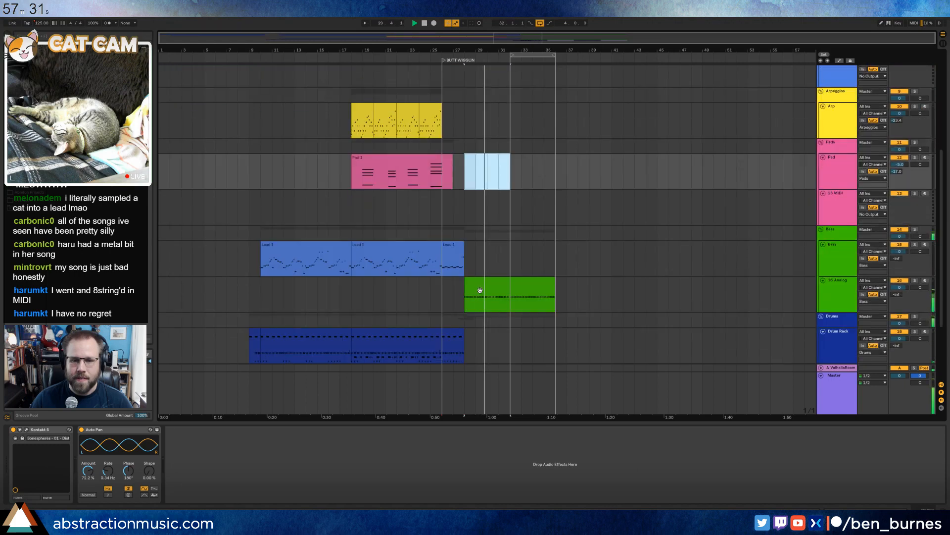
{"action": "scroll", "coordinate": [480, 290], "scroll_direction": "down", "scroll_amount": 4}
Extend the 808 Core Kit clip that starts at bar 28 through to bar 36.
{"action": "left_click", "coordinate": [489, 276]}
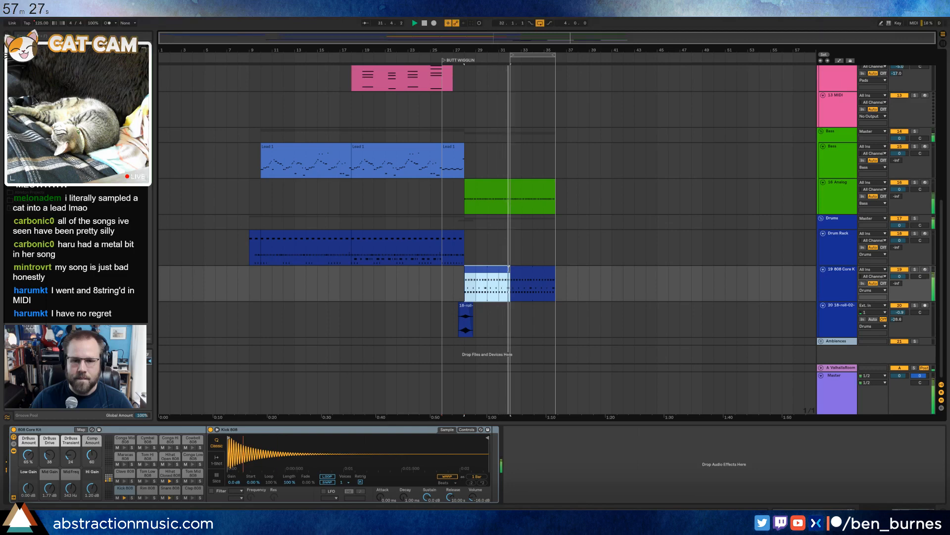
{"action": "left_click_drag", "start_coordinate": [508, 268], "coordinate": [557, 270]}
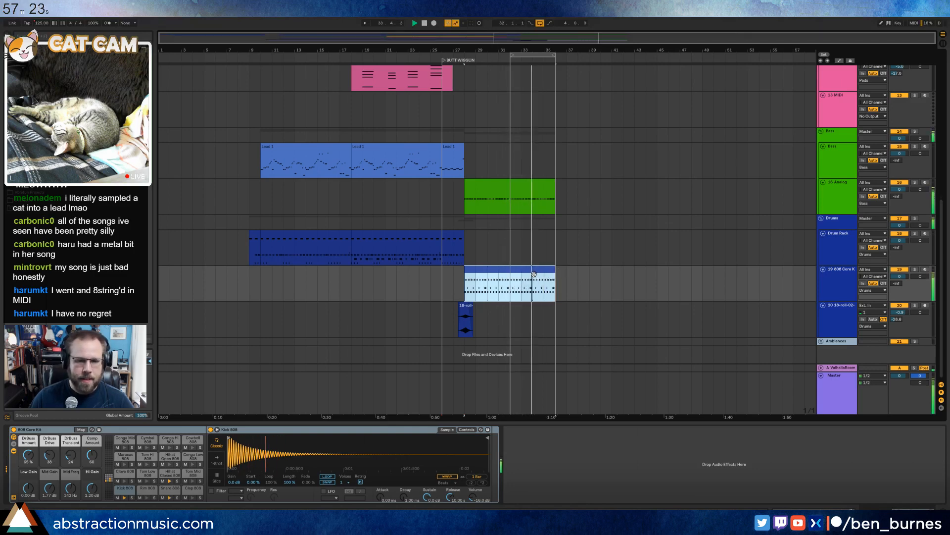
Arm the empty 8 MIDI track in the Leads group, stop playback, and load the Massive synth onto it.
{"action": "scroll", "coordinate": [534, 287], "scroll_direction": "up", "scroll_amount": 4}
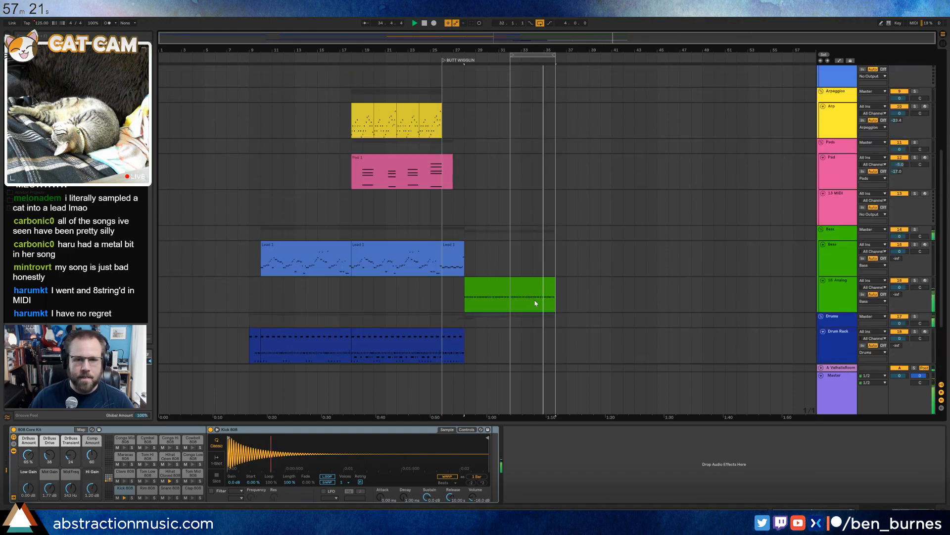
{"action": "scroll", "coordinate": [535, 301], "scroll_direction": "up", "scroll_amount": 4}
{"action": "left_click", "coordinate": [923, 166]}
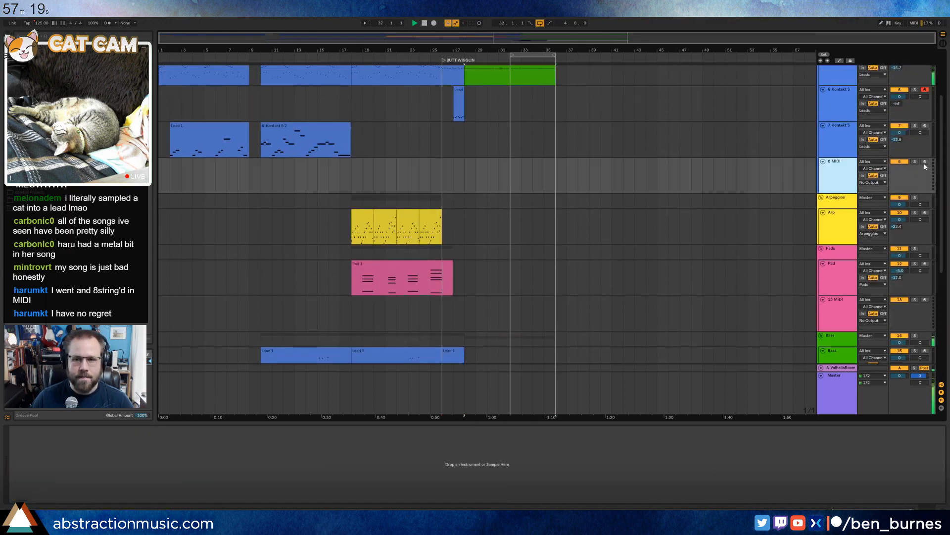
{"action": "left_click", "coordinate": [924, 162]}
{"action": "key", "text": "space"}
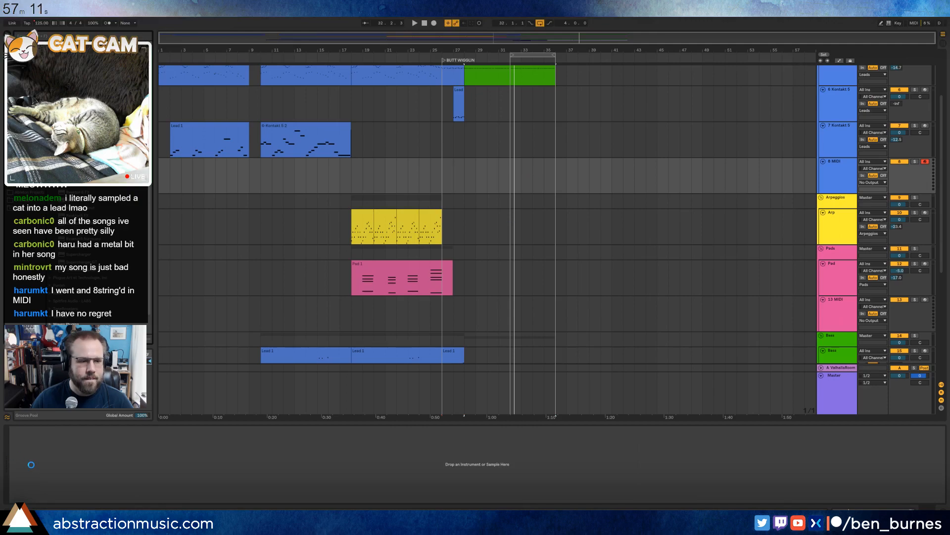
{"action": "left_click_drag", "start_coordinate": [208, 97], "coordinate": [395, 223]}
Copy the first bar of the 7 Kontakt 5 track's opening clip to the Massive track at bar 32 and transpose its notes up an octave.
{"action": "left_click", "coordinate": [180, 130]}
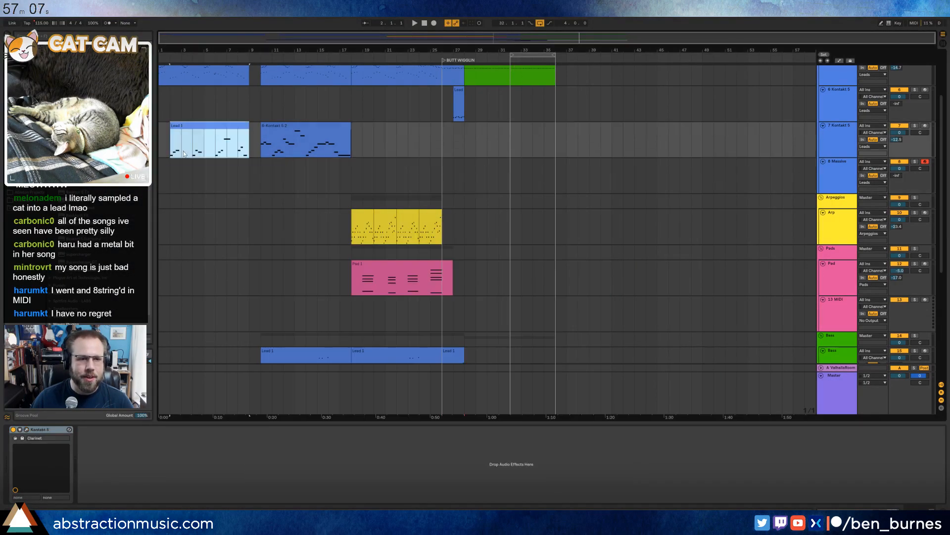
{"action": "left_click_drag", "start_coordinate": [181, 148], "coordinate": [514, 161]}
{"action": "double_click", "coordinate": [514, 161]}
{"action": "left_click_drag", "start_coordinate": [187, 374], "coordinate": [784, 486]}
{"action": "key", "text": "shift+Up"}
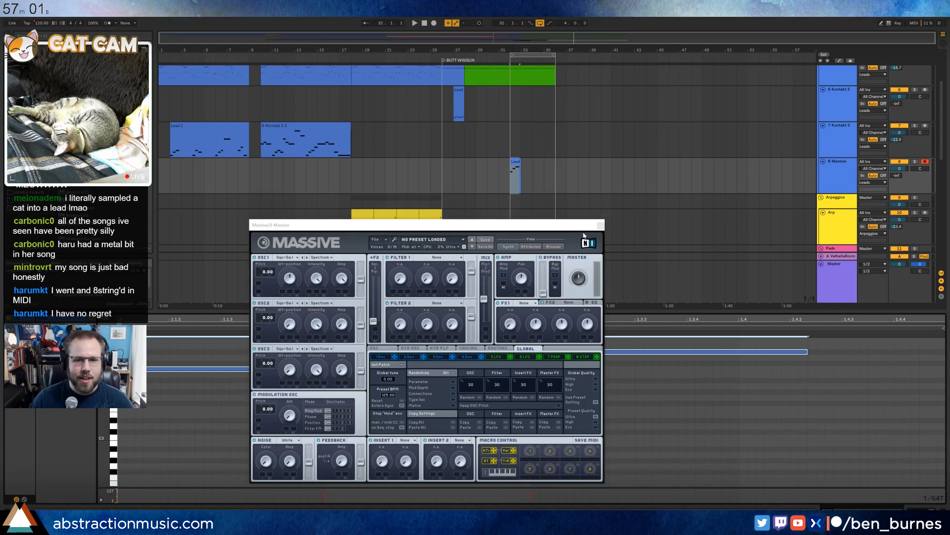
Reshape Massive's fourth envelope with a longer release and a shorter attack.
{"action": "left_click_drag", "start_coordinate": [577, 225], "coordinate": [499, 81]}
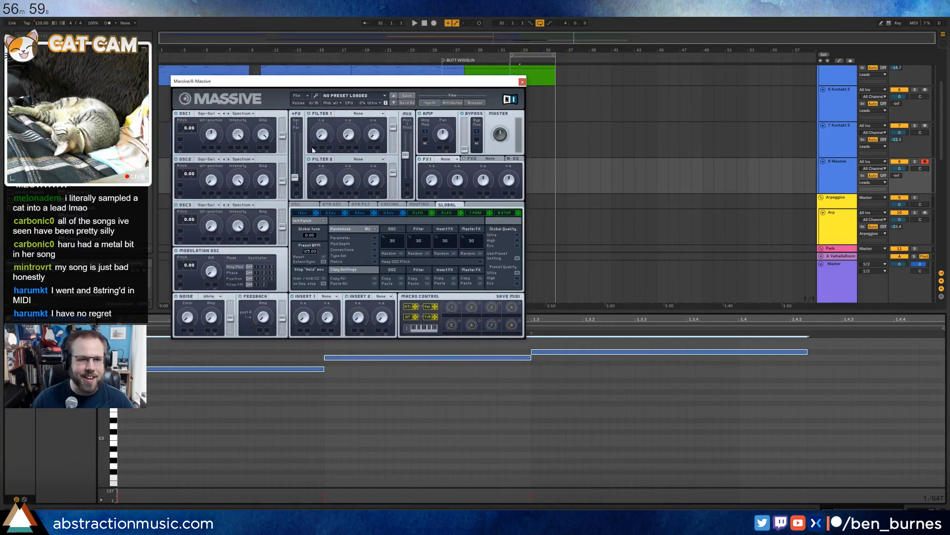
{"action": "left_click", "coordinate": [389, 213]}
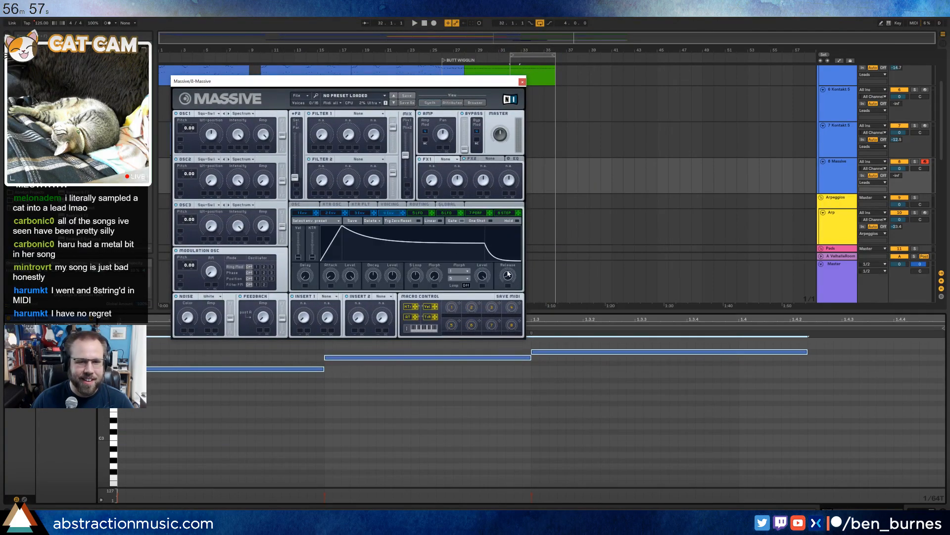
{"action": "left_click_drag", "start_coordinate": [508, 272], "coordinate": [506, 257]}
{"action": "left_click_drag", "start_coordinate": [446, 245], "coordinate": [440, 236]}
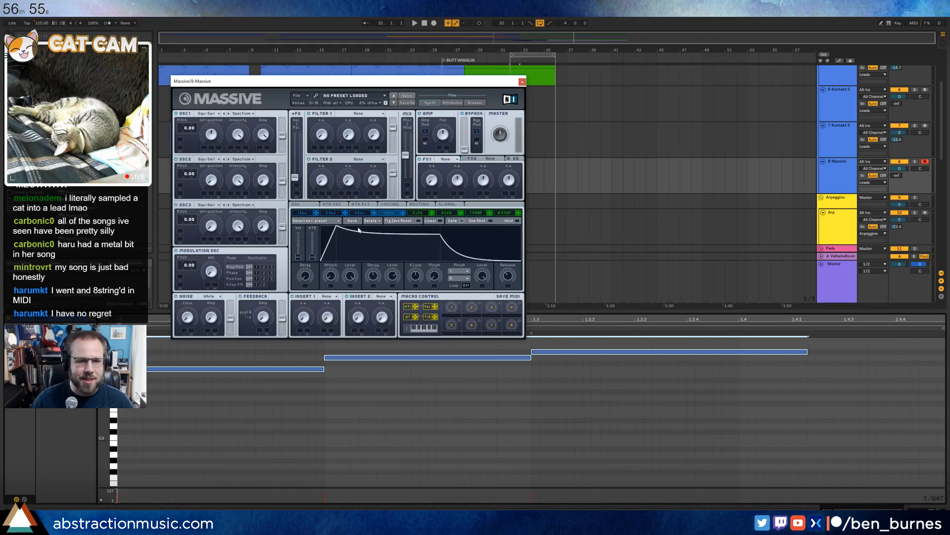
{"action": "left_click_drag", "start_coordinate": [335, 228], "coordinate": [314, 238]}
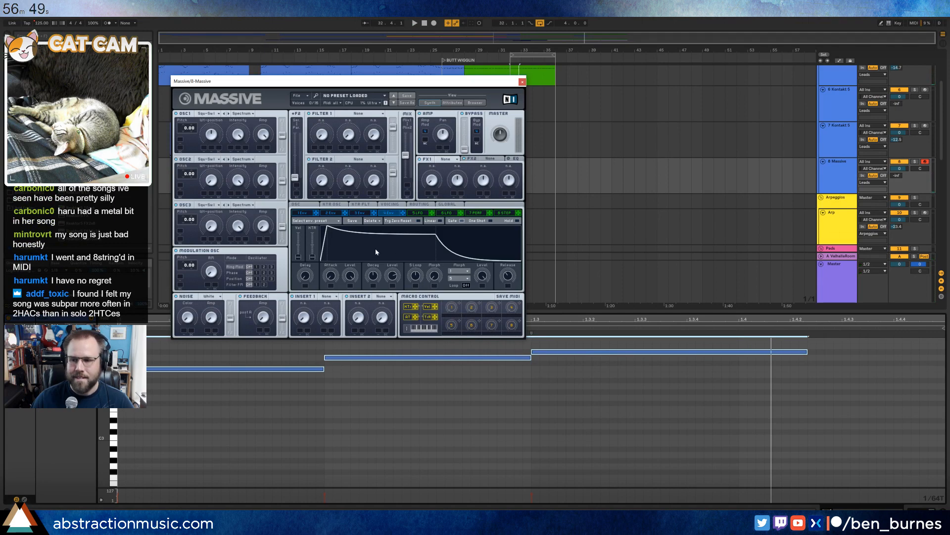
Lower the sustain of Massive's fourth envelope, set its FX1 effect to Reverb, and close the synth window.
{"action": "left_click_drag", "start_coordinate": [436, 243], "coordinate": [433, 256]}
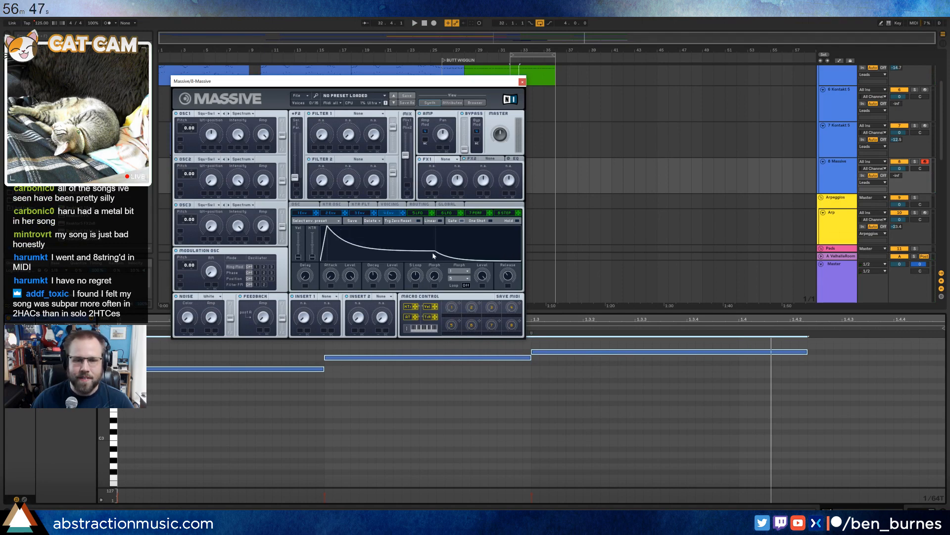
{"action": "left_click", "coordinate": [448, 159]}
{"action": "left_click", "coordinate": [439, 179]}
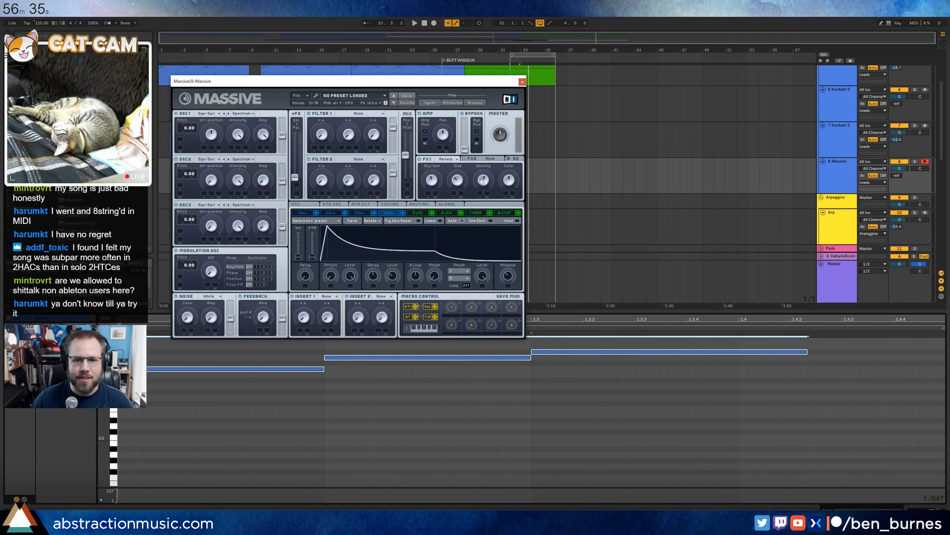
{"action": "left_click", "coordinate": [522, 83]}
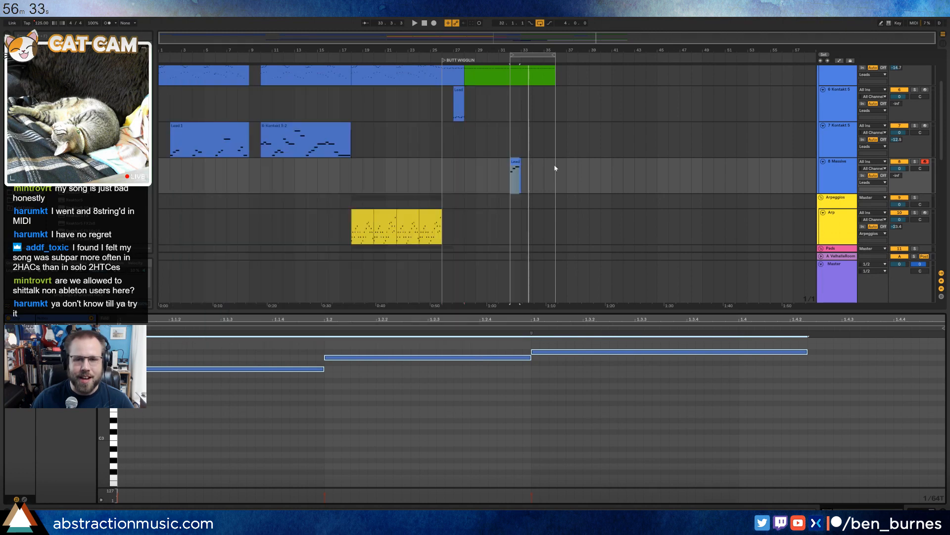
Copy the 8 Massive track's bar 32 clip to bar 34 on the same track.
{"action": "left_click_drag", "start_coordinate": [513, 160], "coordinate": [535, 166]}
{"action": "scroll", "coordinate": [550, 169], "scroll_direction": "up", "scroll_amount": 3}
{"action": "scroll", "coordinate": [551, 170], "scroll_direction": "up", "scroll_amount": 1}
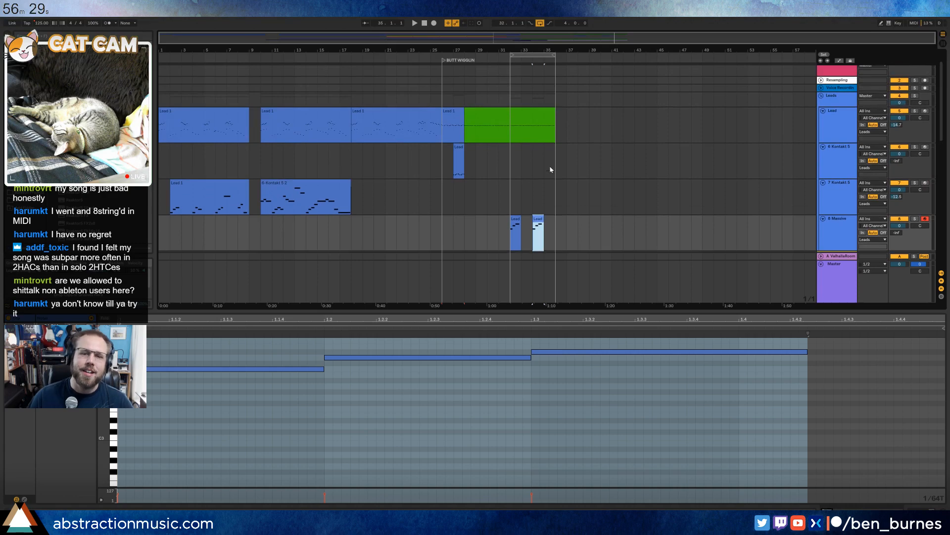
{"action": "left_click", "coordinate": [489, 219]}
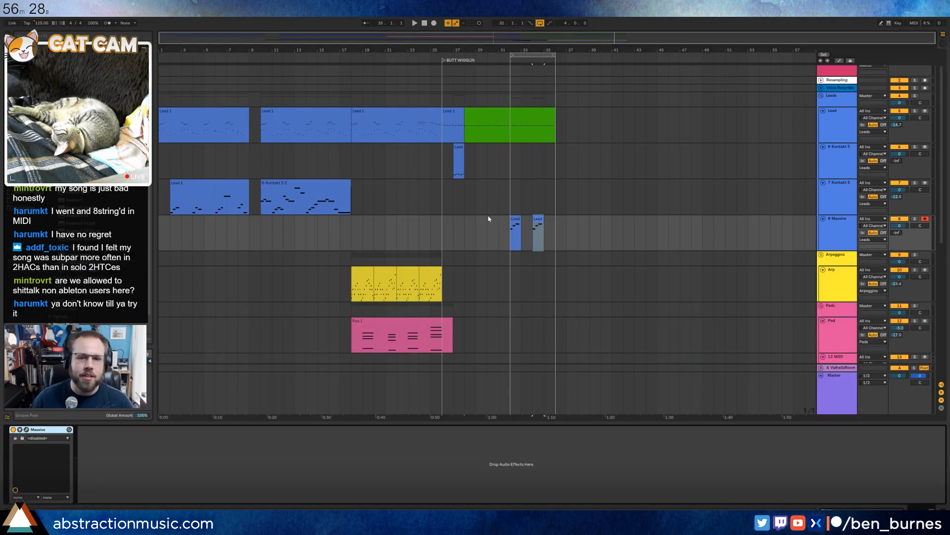
Raise the second note of the Massive clip at bar 34 to F4.
{"action": "left_click", "coordinate": [539, 219]}
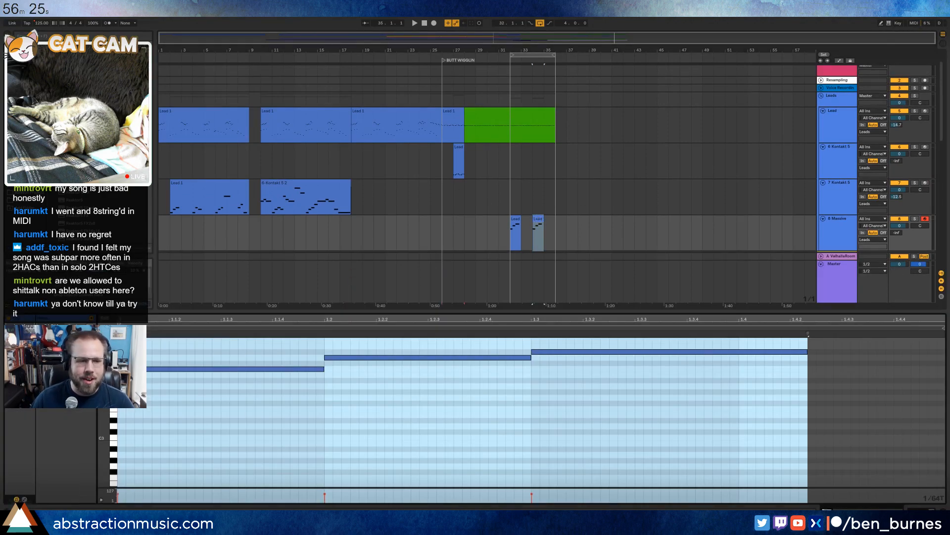
{"action": "left_click_drag", "start_coordinate": [105, 364], "coordinate": [97, 396]}
{"action": "left_click_drag", "start_coordinate": [217, 361], "coordinate": [627, 458]}
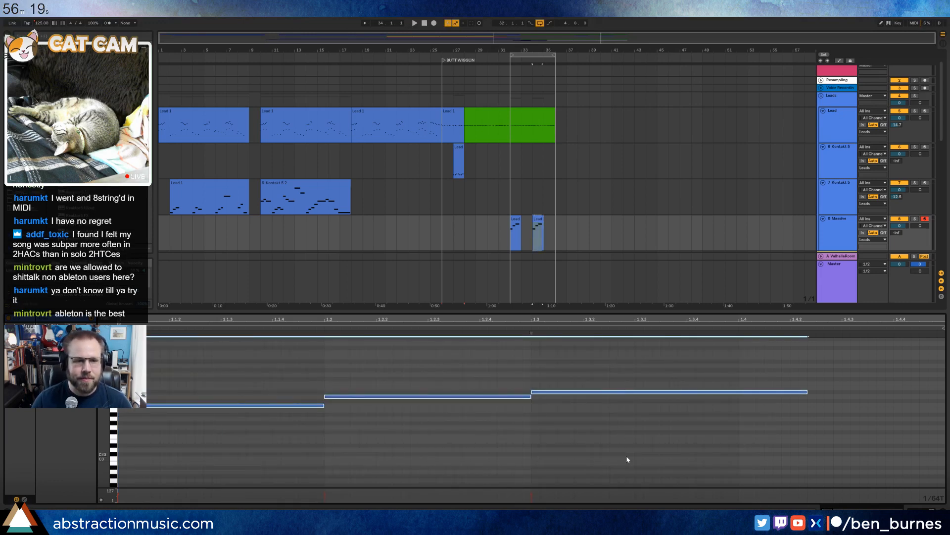
{"action": "left_click", "coordinate": [492, 416]}
{"action": "left_click_drag", "start_coordinate": [492, 396], "coordinate": [492, 383]}
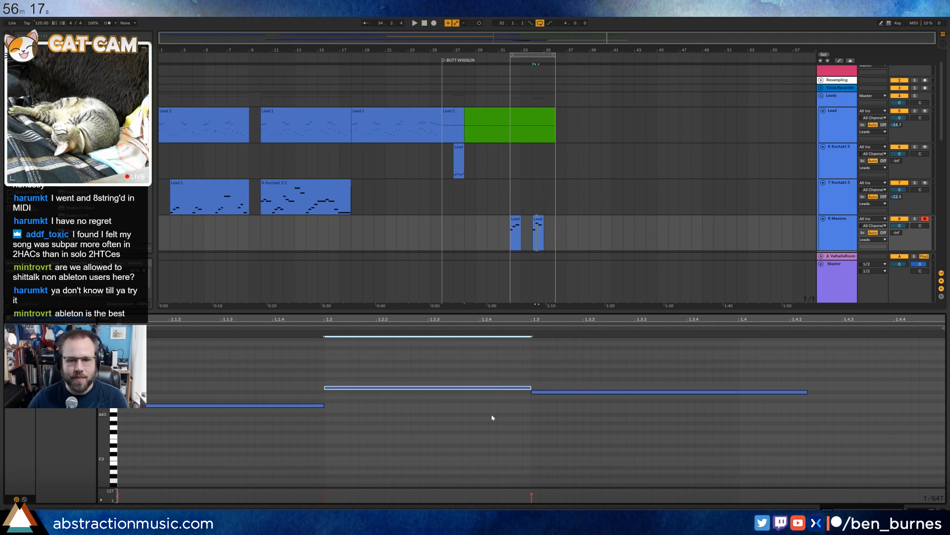
Consolidate the Massive track's clips from bar 32 to bar 36 into a single clip.
{"action": "left_click_drag", "start_coordinate": [514, 218], "coordinate": [555, 226]}
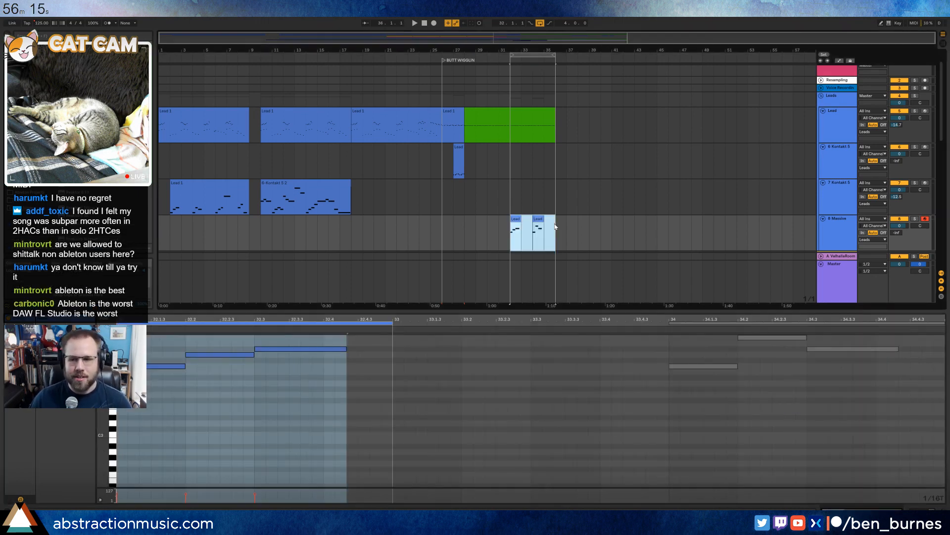
{"action": "key", "text": "ctrl+j"}
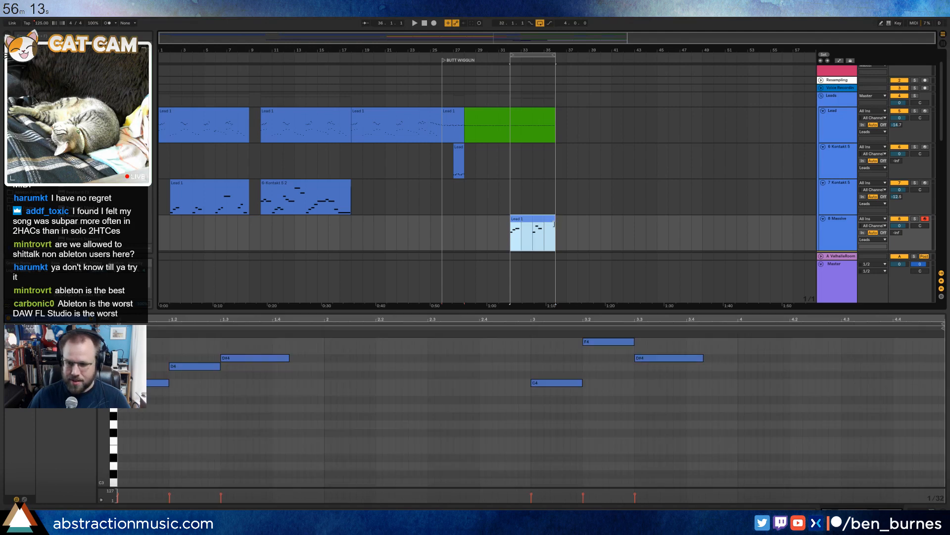
{"action": "key", "text": "shift+Tab"}
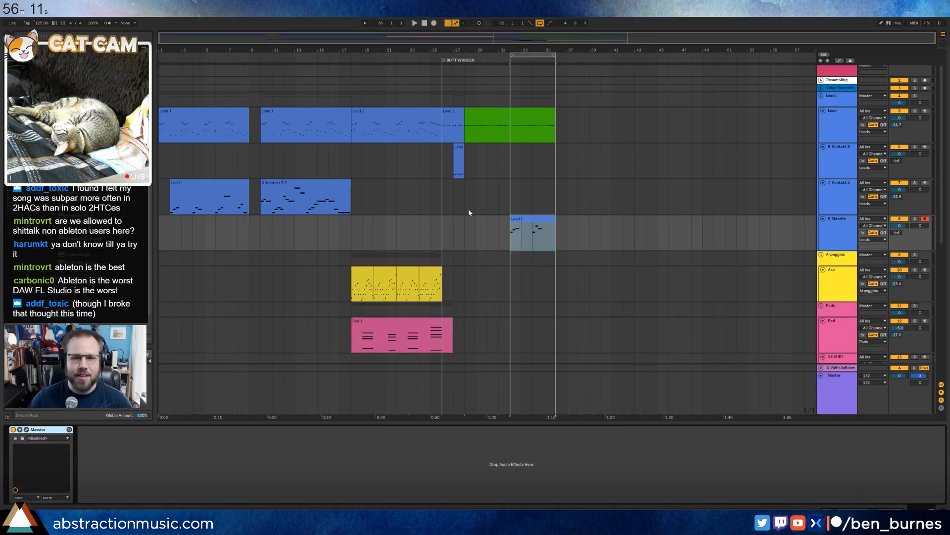
Lower the 8 Massive track's volume while playing the section from bar 28.
{"action": "left_click", "coordinate": [464, 227]}
{"action": "key", "text": "space"}
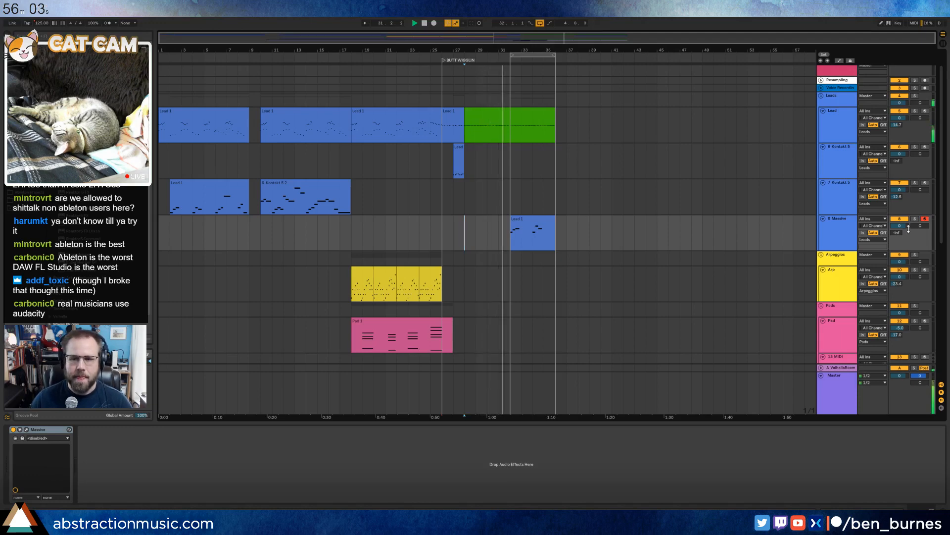
{"action": "left_click_drag", "start_coordinate": [902, 226], "coordinate": [902, 236]}
{"action": "key", "text": "space"}
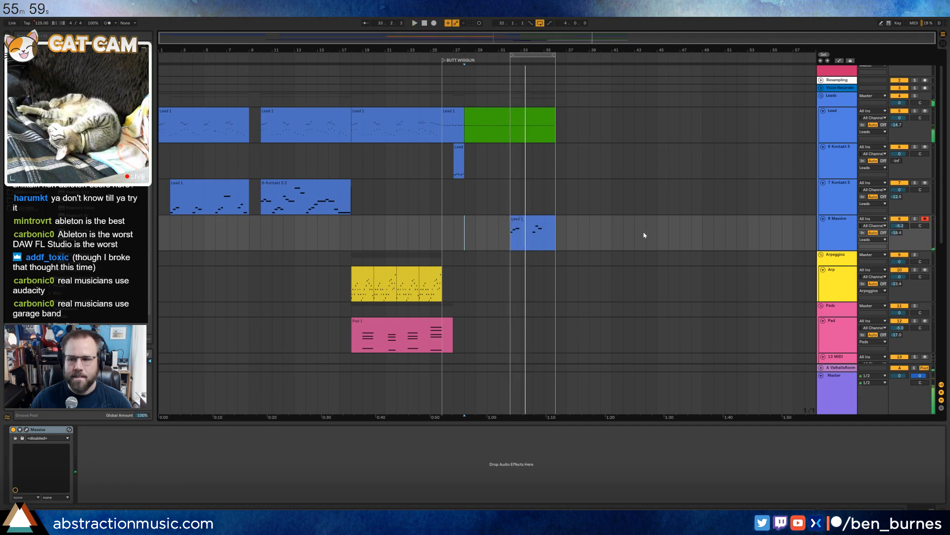
Lengthen the release of Massive's fourth envelope while the lead melody plays, and close the synth window.
{"action": "double_click", "coordinate": [538, 225]}
{"action": "left_click", "coordinate": [325, 391]}
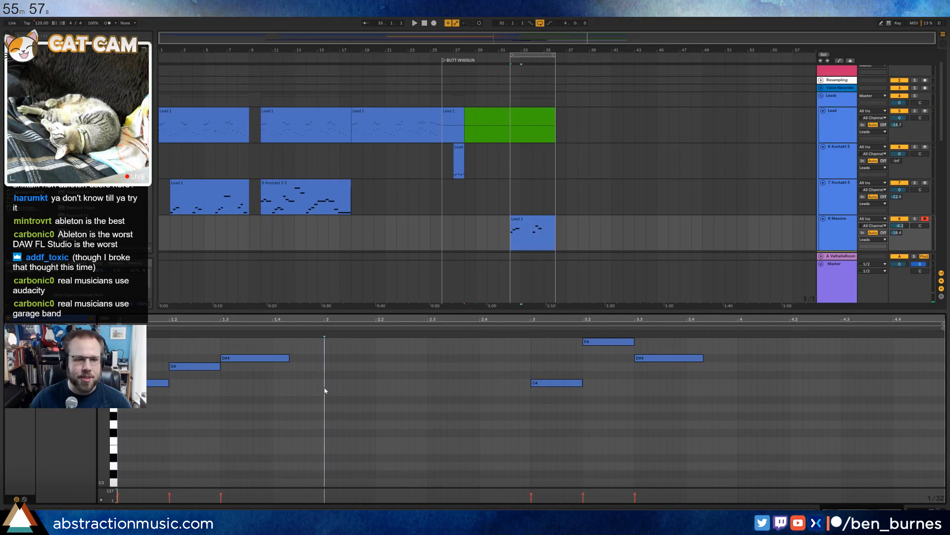
{"action": "key", "text": "shift+Tab"}
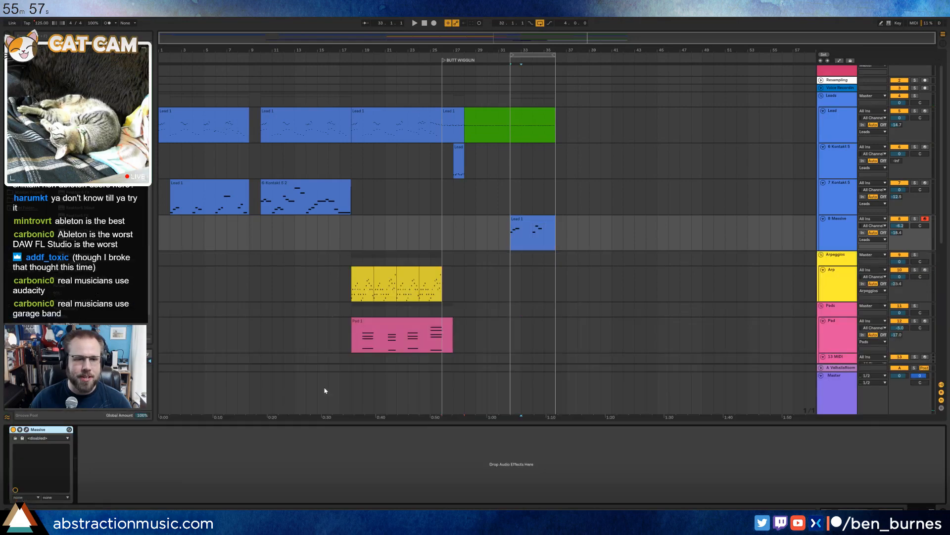
{"action": "left_click", "coordinate": [27, 429]}
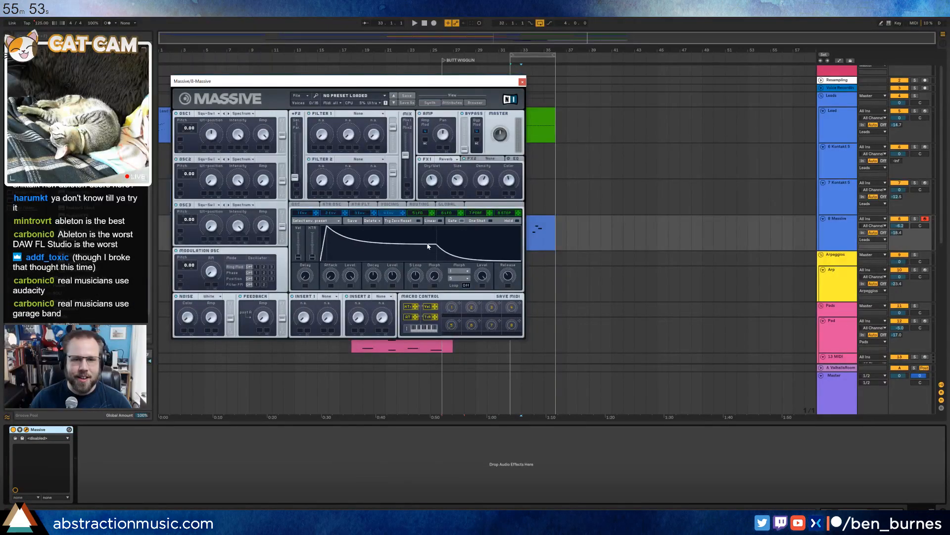
{"action": "key", "text": "space"}
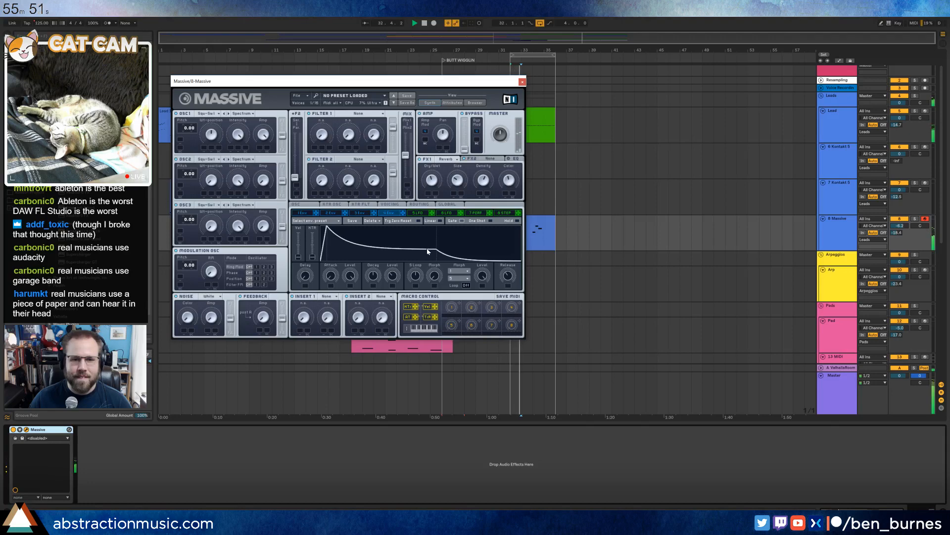
{"action": "left_click_drag", "start_coordinate": [516, 276], "coordinate": [502, 267]}
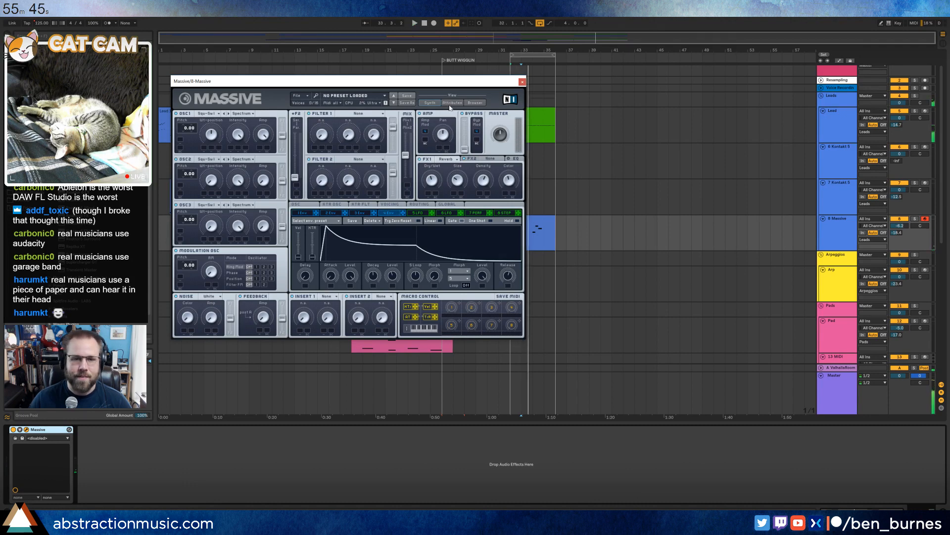
{"action": "left_click", "coordinate": [522, 82]}
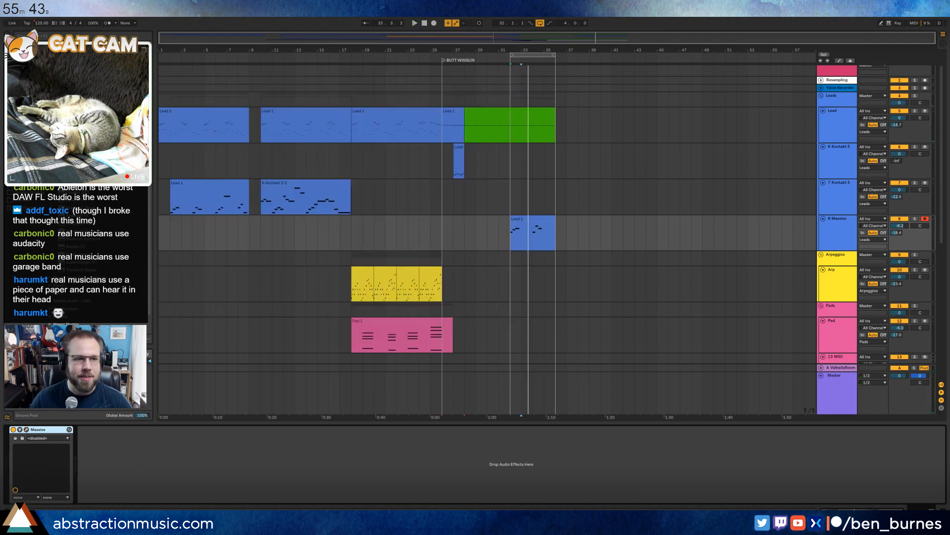
Add a Ping Pong Delay after Massive, adjust its filter, and play the loop.
{"action": "left_click", "coordinate": [25, 115]}
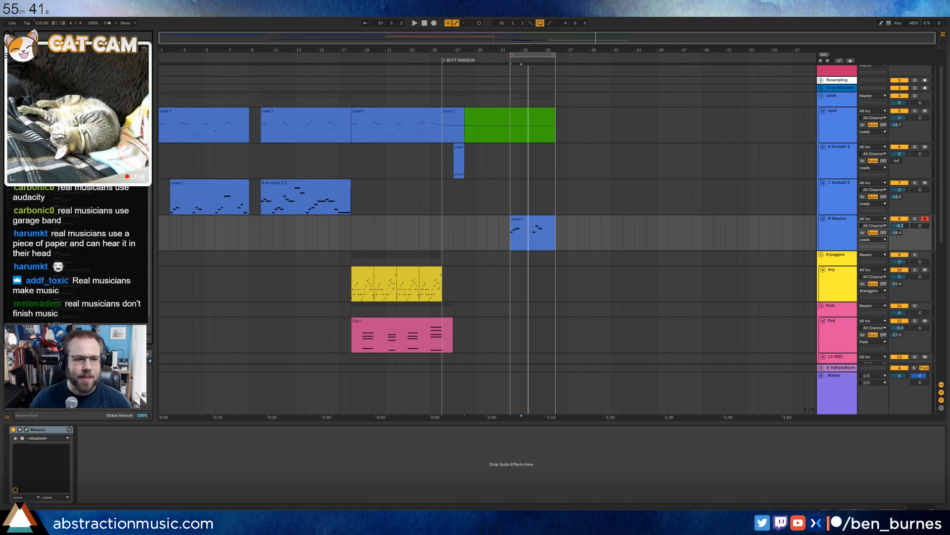
{"action": "left_click_drag", "start_coordinate": [79, 270], "coordinate": [142, 496]}
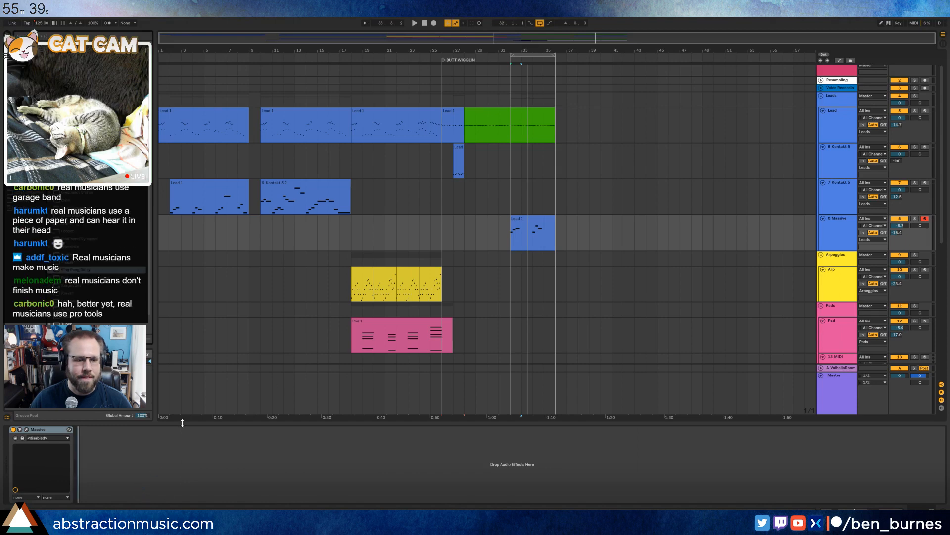
{"action": "left_click_drag", "start_coordinate": [182, 423], "coordinate": [183, 431]}
{"action": "left_click_drag", "start_coordinate": [109, 445], "coordinate": [106, 446]}
{"action": "key", "text": "space"}
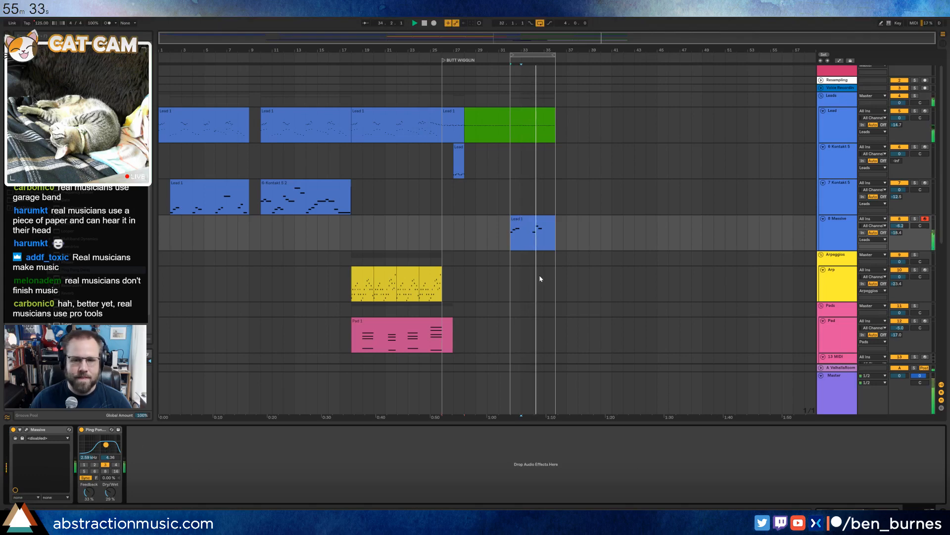
Add a note around beat 3 of the fourth bar in the consolidated Massive clip.
{"action": "double_click", "coordinate": [530, 247]}
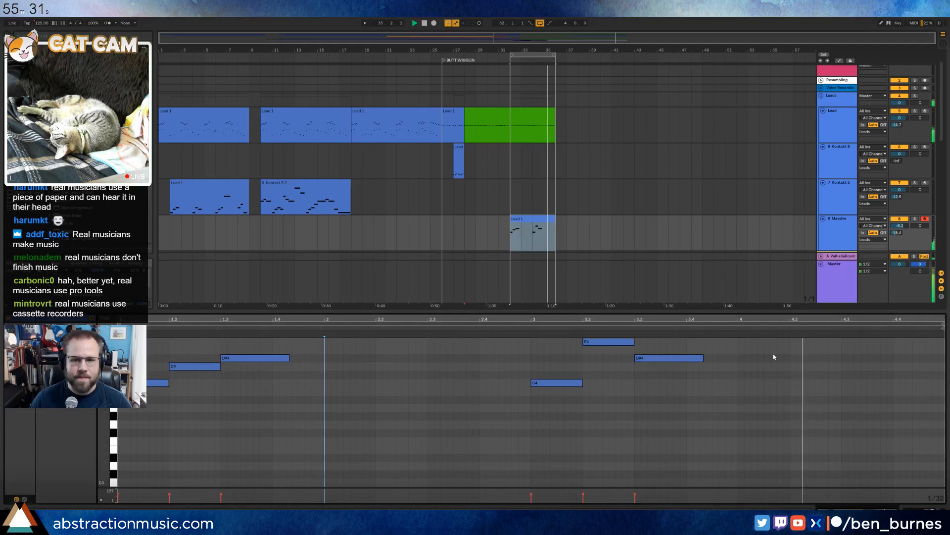
{"action": "left_click_drag", "start_coordinate": [844, 367], "coordinate": [919, 354]}
{"action": "key", "text": "shift+Tab"}
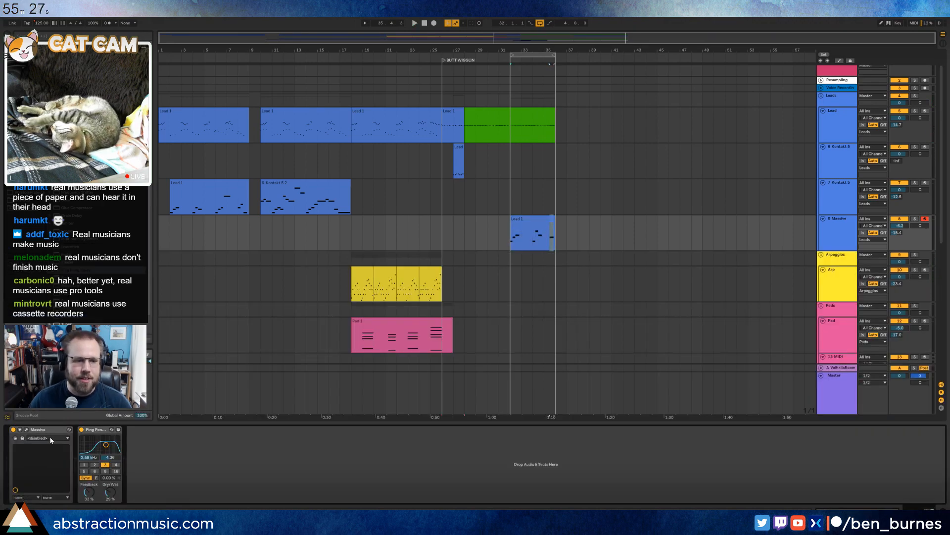
Set Massive's first oscillator to the Electric wavetable and the second to Crude, auditioning them in the loop.
{"action": "left_click", "coordinate": [27, 429]}
{"action": "left_click_drag", "start_coordinate": [346, 81], "coordinate": [557, 216]}
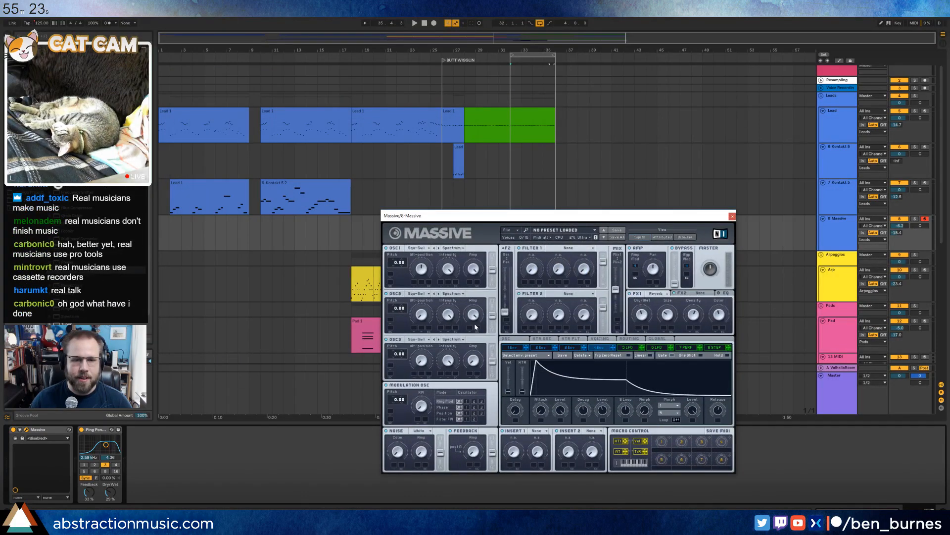
{"action": "left_click", "coordinate": [426, 249]}
{"action": "left_click", "coordinate": [488, 311]}
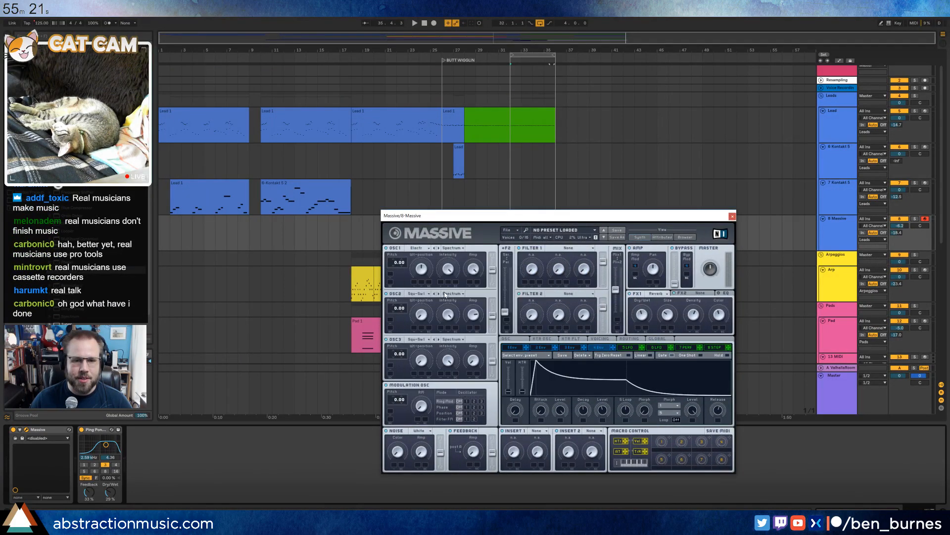
{"action": "key", "text": "space"}
{"action": "left_click", "coordinate": [422, 294]}
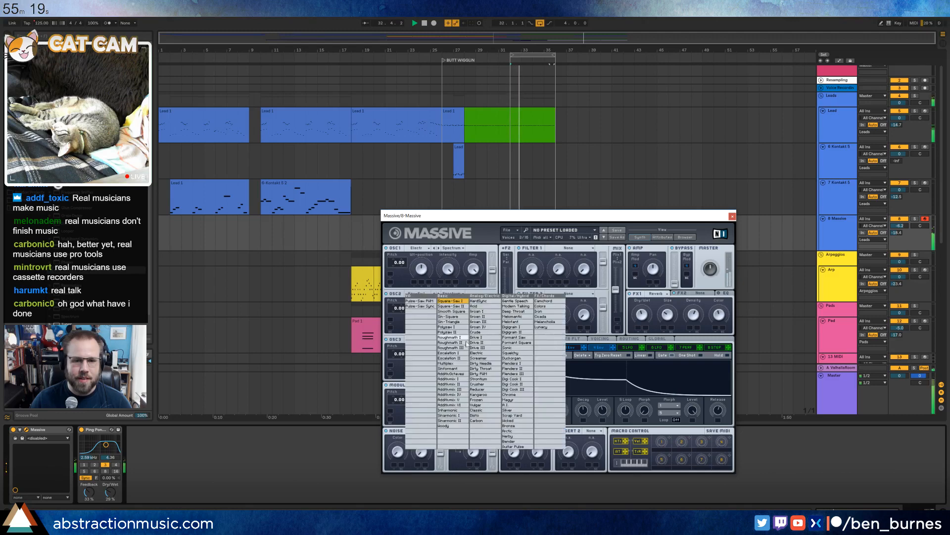
{"action": "left_click", "coordinate": [482, 337]}
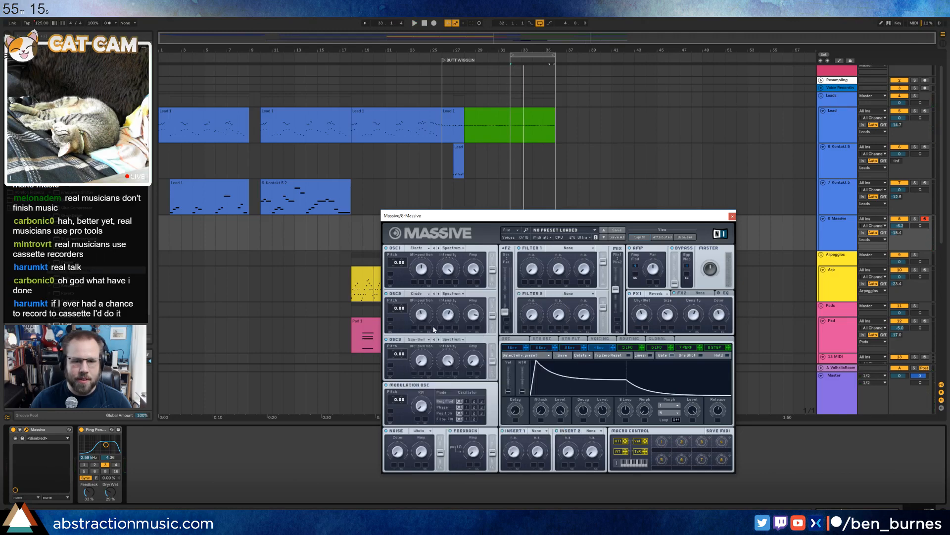
{"action": "key", "text": "space"}
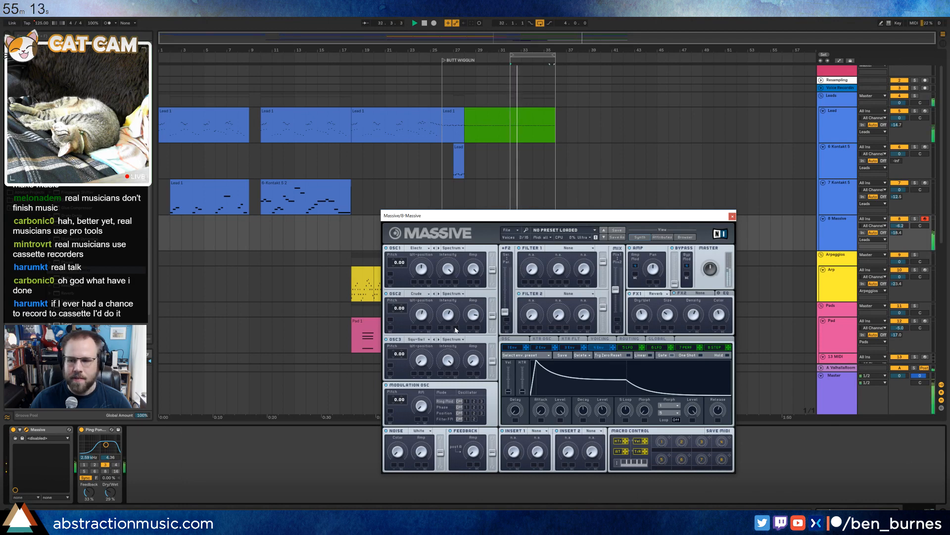
{"action": "key", "text": "space"}
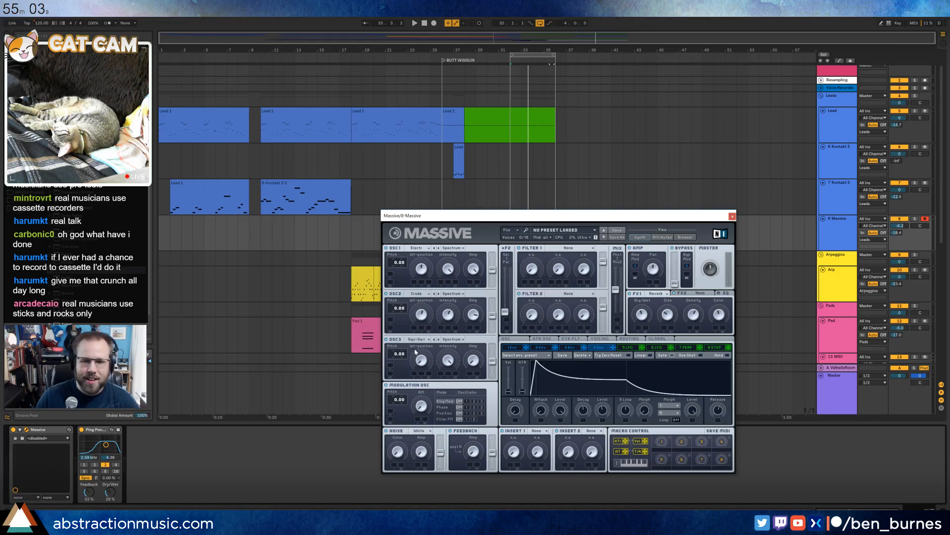
Audition wavetables on Massive's third oscillator and set it to Drive I.
{"action": "left_click", "coordinate": [417, 340]}
{"action": "left_click", "coordinate": [474, 372]}
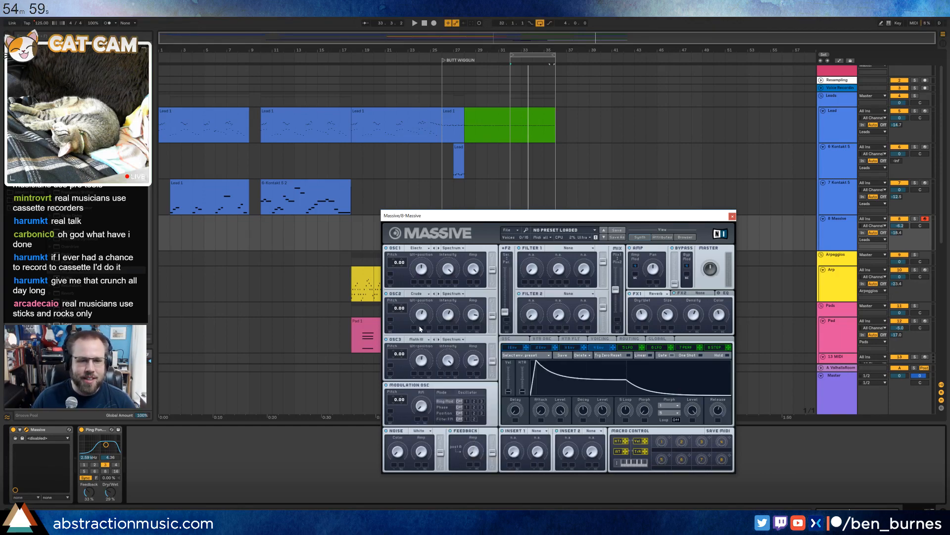
{"action": "key", "text": "space"}
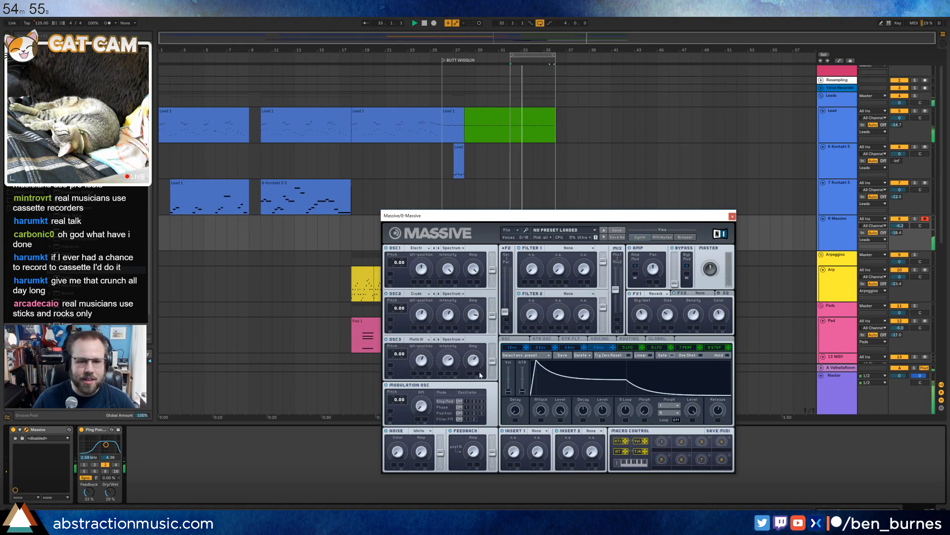
{"action": "left_click", "coordinate": [428, 340]}
{"action": "left_click", "coordinate": [485, 359]}
Examine Massive's oscillator, global, voicing and oscillator key-tracking pages while the loop plays, and close the plugin window.
{"action": "left_click", "coordinate": [513, 339]}
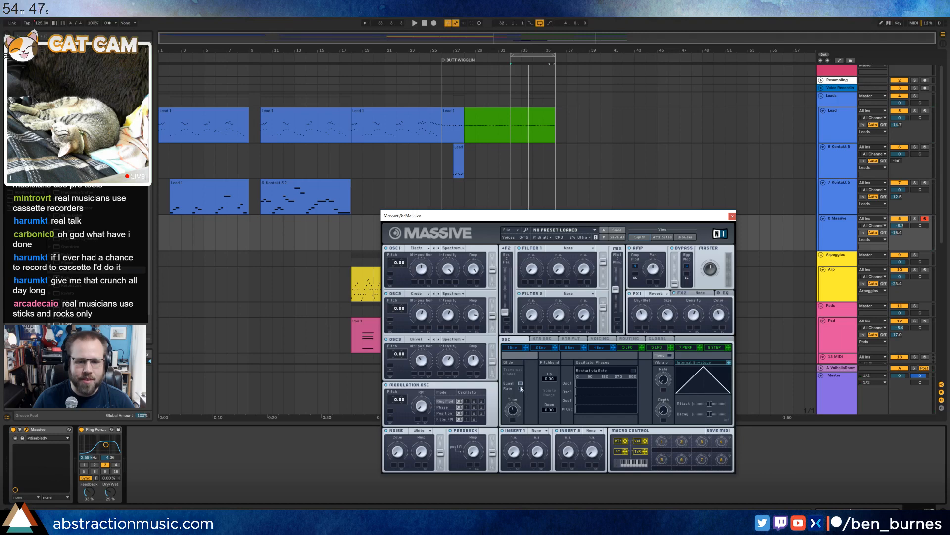
{"action": "key", "text": "space"}
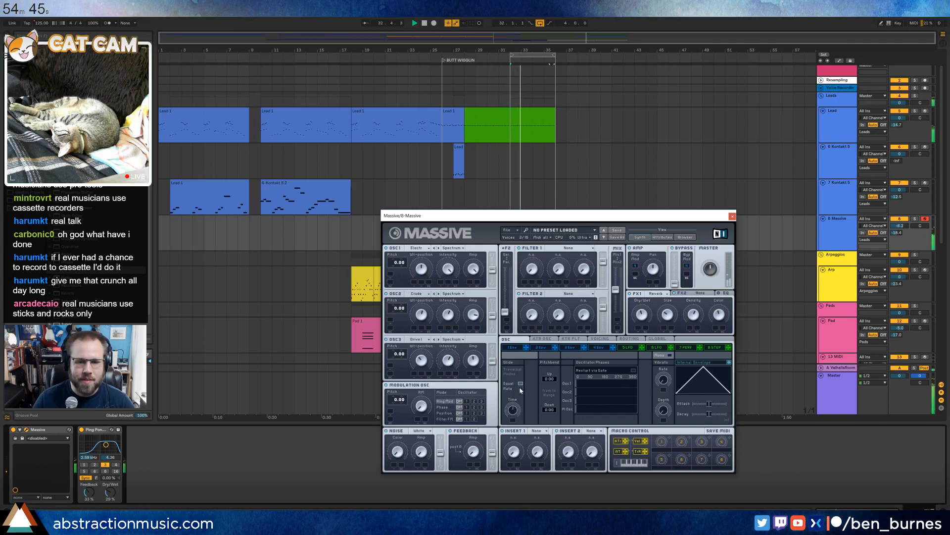
{"action": "left_click", "coordinate": [652, 340]}
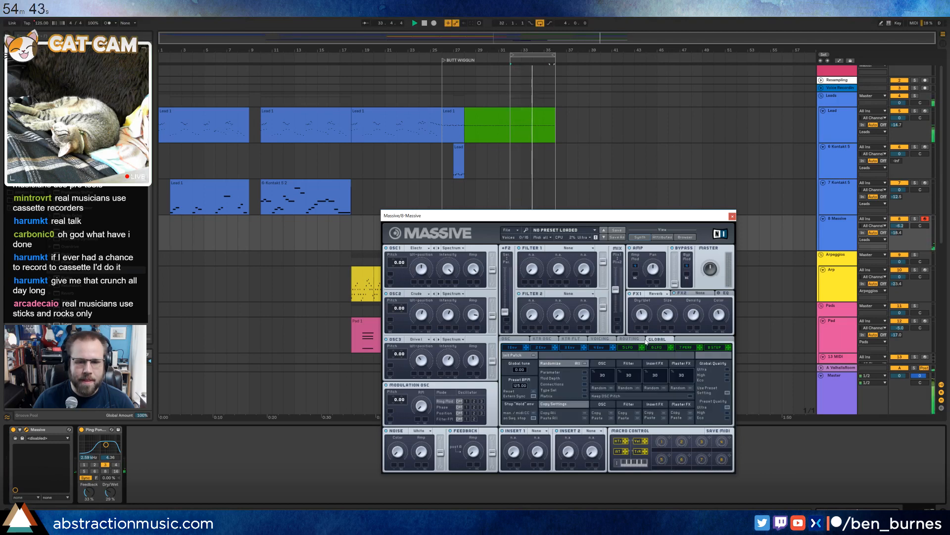
{"action": "left_click", "coordinate": [625, 339]}
{"action": "left_click", "coordinate": [610, 339]}
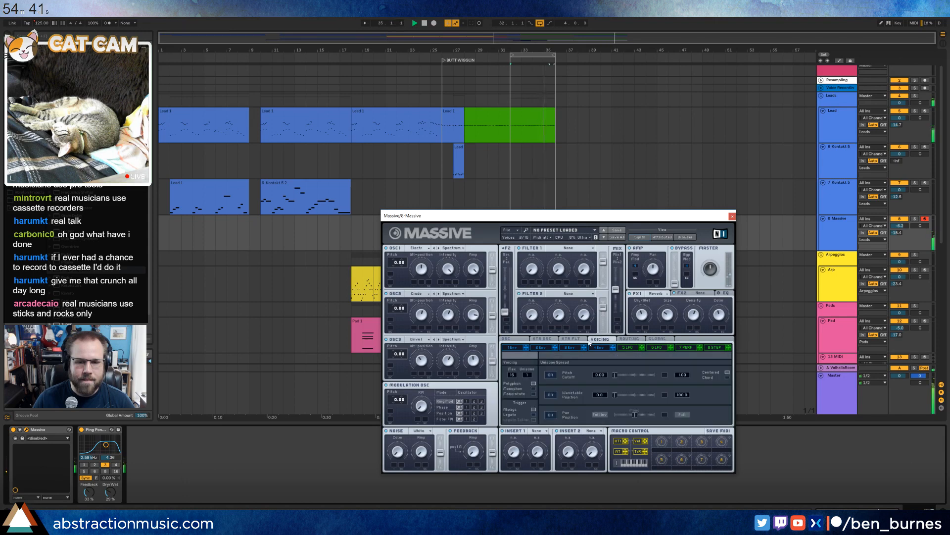
{"action": "left_click", "coordinate": [542, 339]}
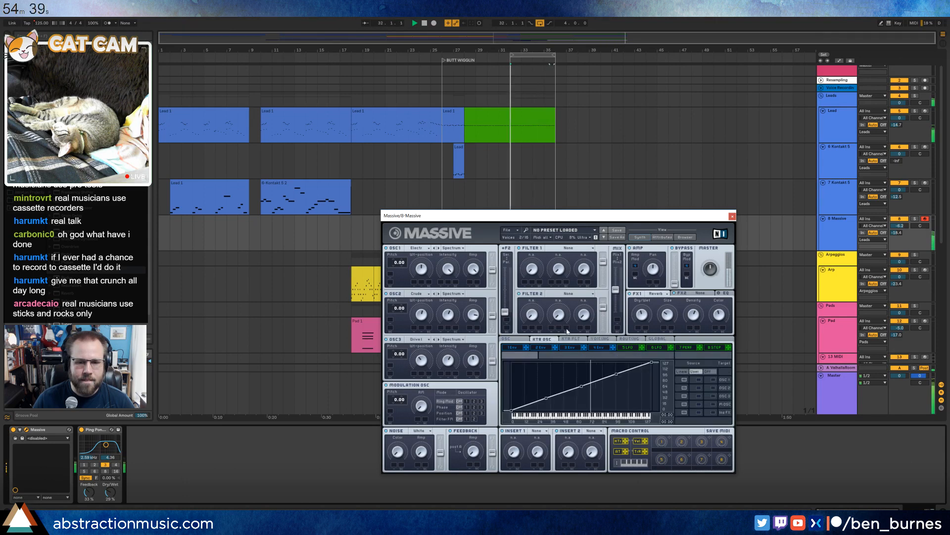
{"action": "left_click", "coordinate": [726, 217]}
Raise the filter frequency of the Analog bass, add Multiband Dynamics after it, and audition the loop.
{"action": "scroll", "coordinate": [548, 226], "scroll_direction": "down", "scroll_amount": 8}
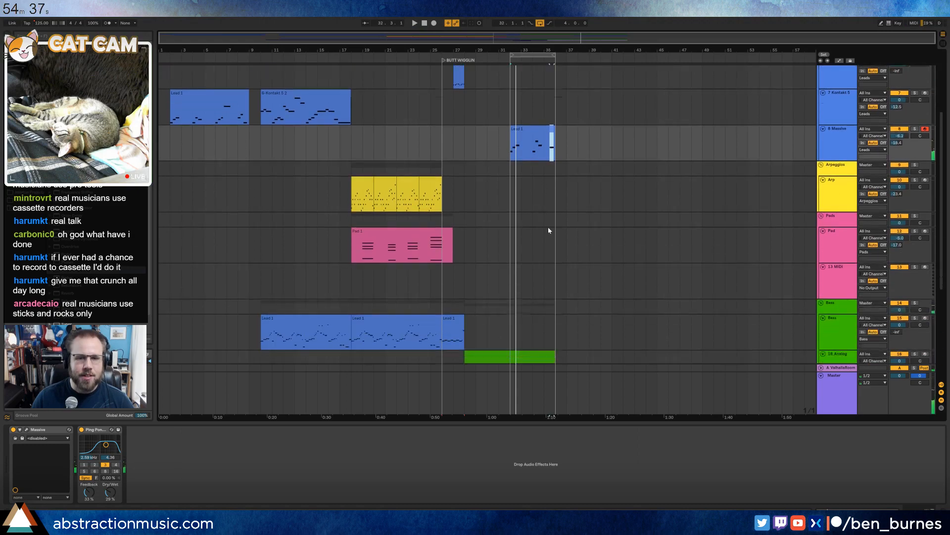
{"action": "scroll", "coordinate": [548, 267], "scroll_direction": "down", "scroll_amount": 3}
{"action": "left_click", "coordinate": [529, 208]}
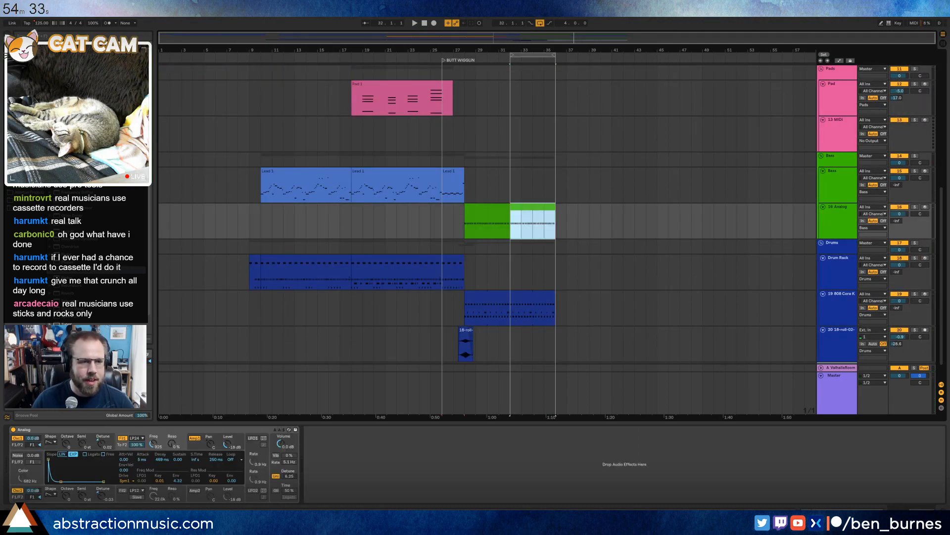
{"action": "left_click_drag", "start_coordinate": [154, 443], "coordinate": [154, 436]}
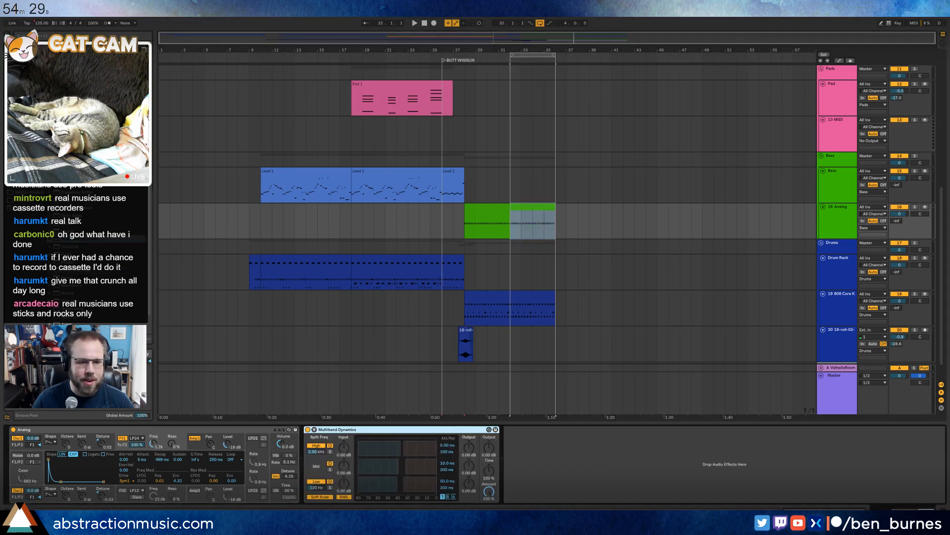
{"action": "key", "text": "space"}
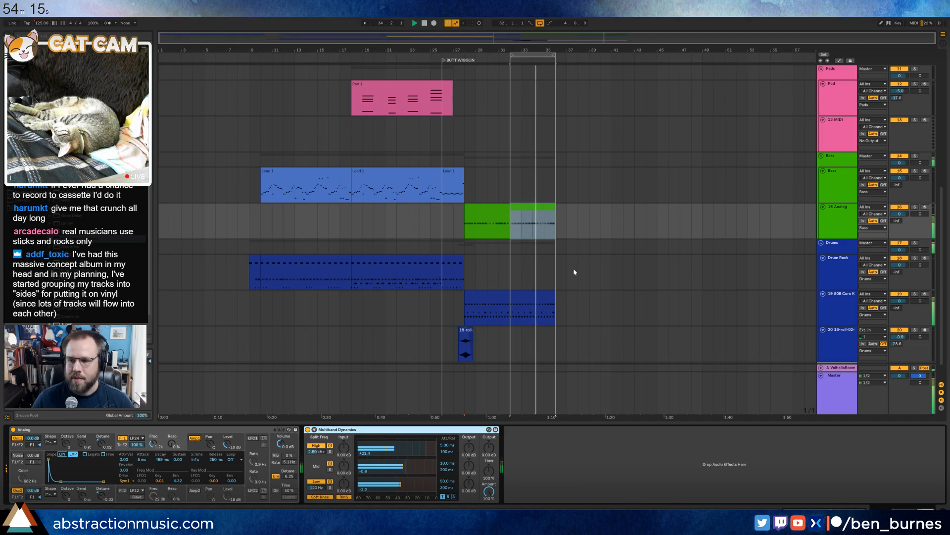
{"action": "key", "text": "space"}
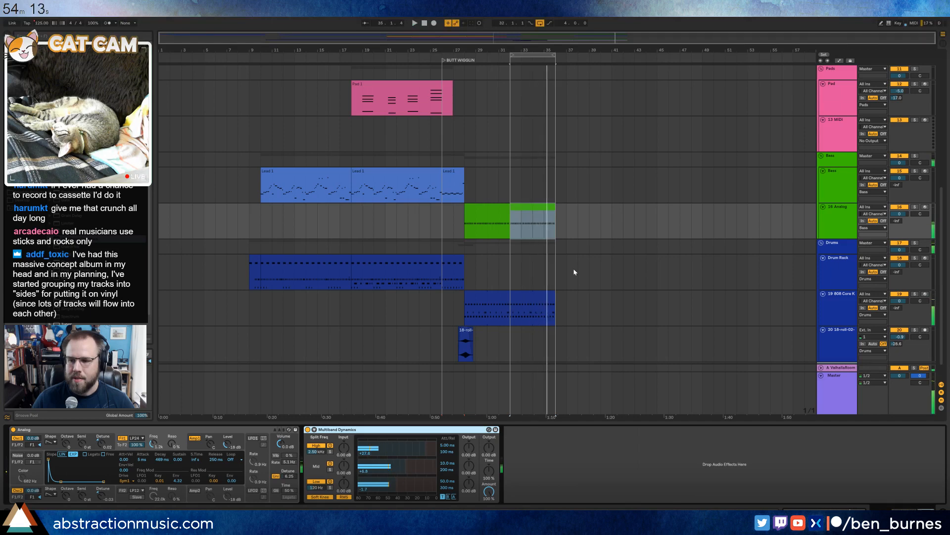
Play the arrangement through the transition into bar 28 and open the first Analog bass clip's notes.
{"action": "scroll", "coordinate": [578, 269], "scroll_direction": "up", "scroll_amount": 2}
{"action": "scroll", "coordinate": [580, 269], "scroll_direction": "up", "scroll_amount": 4}
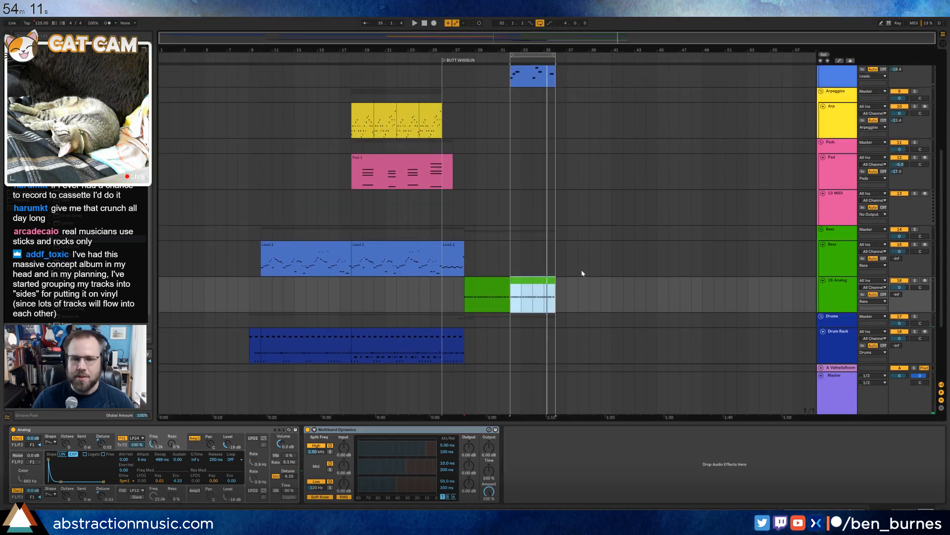
{"action": "left_click", "coordinate": [427, 60]}
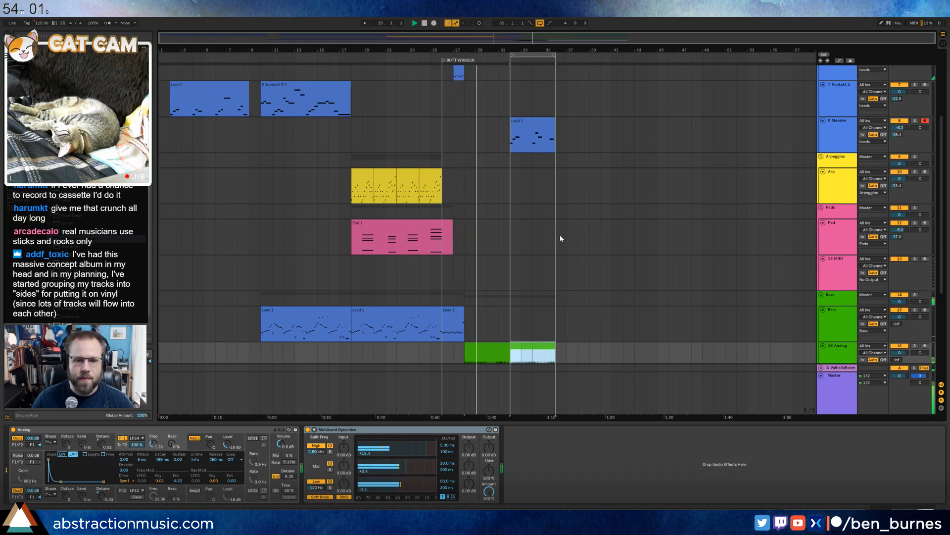
{"action": "scroll", "coordinate": [560, 234], "scroll_direction": "down", "scroll_amount": 3}
{"action": "scroll", "coordinate": [557, 241], "scroll_direction": "down", "scroll_amount": 3}
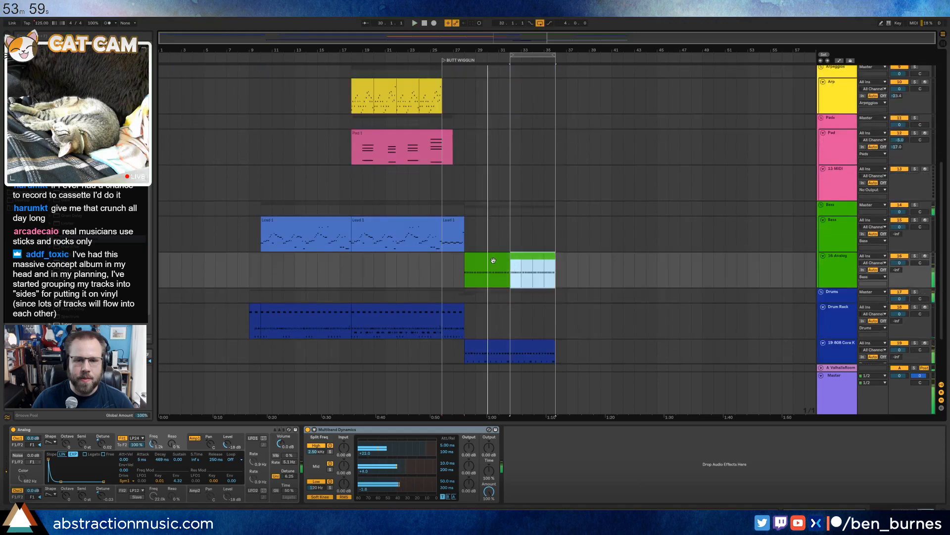
{"action": "double_click", "coordinate": [492, 260]}
{"action": "key", "text": "space"}
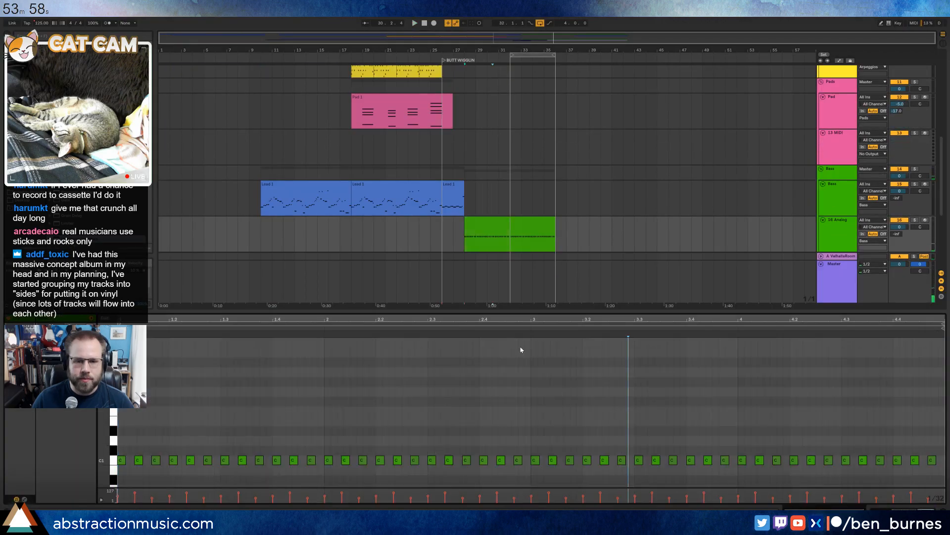
Try adding short C1 notes just after beat 4 of the Analog clip's second bar, and undo them.
{"action": "left_click", "coordinate": [396, 327]}
{"action": "key", "text": "space"}
{"action": "left_click", "coordinate": [490, 459]}
{"action": "key", "text": "space"}
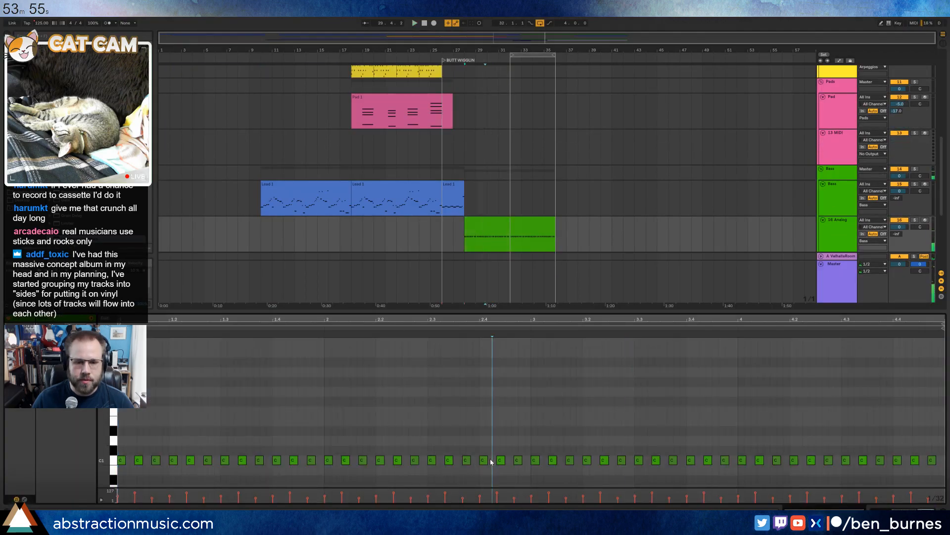
{"action": "key", "text": "space"}
{"action": "double_click", "coordinate": [495, 460]}
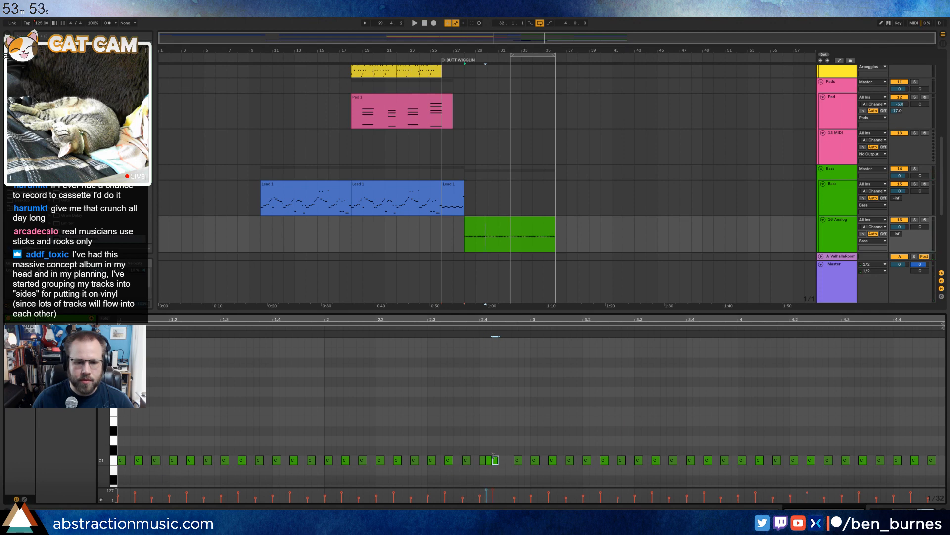
{"action": "key", "text": "ctrl+z"}
{"action": "key", "text": "ctrl+z"}
Switch the note grid to triplets, add two short C1 notes before 2.4.3 in the Analog clip, and play it.
{"action": "scroll", "coordinate": [501, 459], "scroll_direction": "up", "scroll_amount": 5}
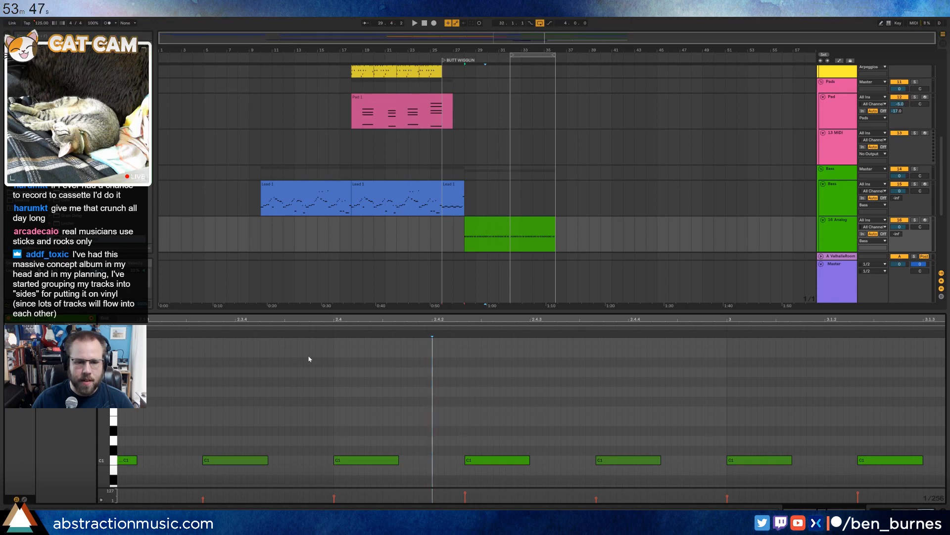
{"action": "key", "text": "ctrl+3"}
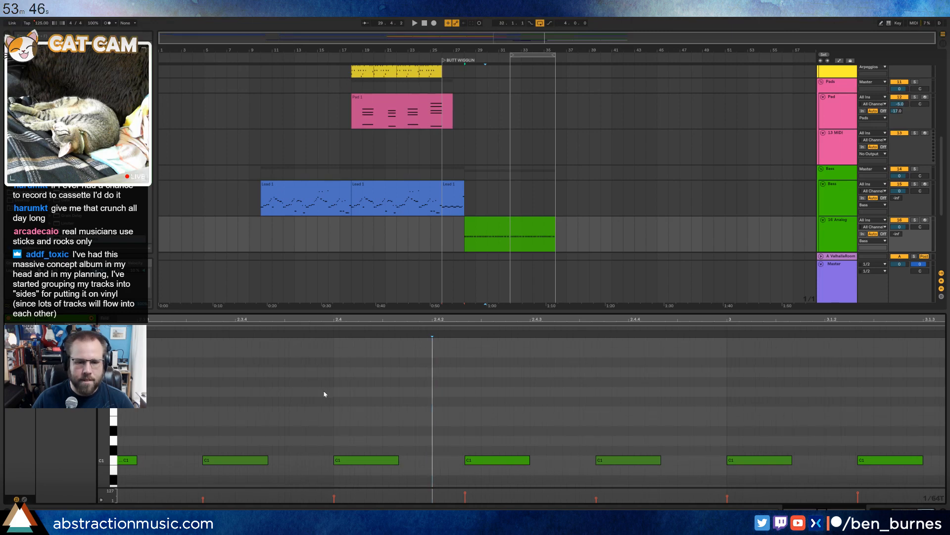
{"action": "double_click", "coordinate": [409, 460]}
{"action": "double_click", "coordinate": [438, 462]}
{"action": "left_click_drag", "start_coordinate": [422, 460], "coordinate": [441, 465]}
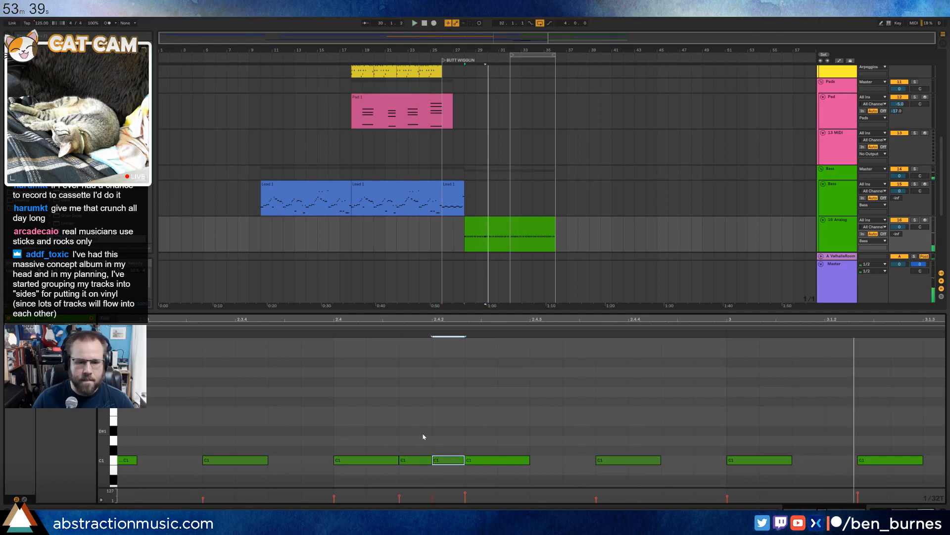
{"action": "key", "text": "space"}
{"action": "left_click_drag", "start_coordinate": [421, 436], "coordinate": [444, 465]}
{"action": "key", "text": "space"}
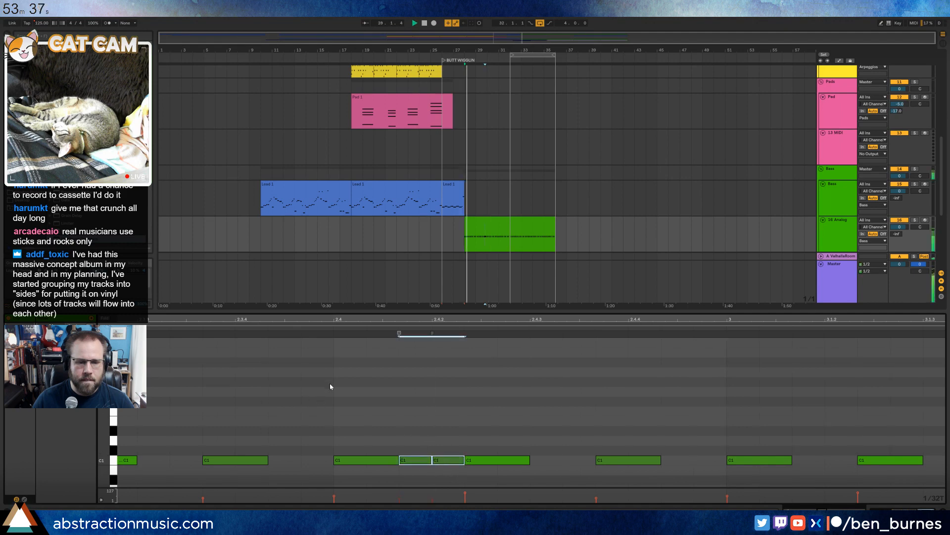
Remove the second added C1 note and lengthen the first one to reach the next bass note.
{"action": "left_click_drag", "start_coordinate": [368, 319], "coordinate": [368, 293]}
{"action": "double_click", "coordinate": [395, 460]}
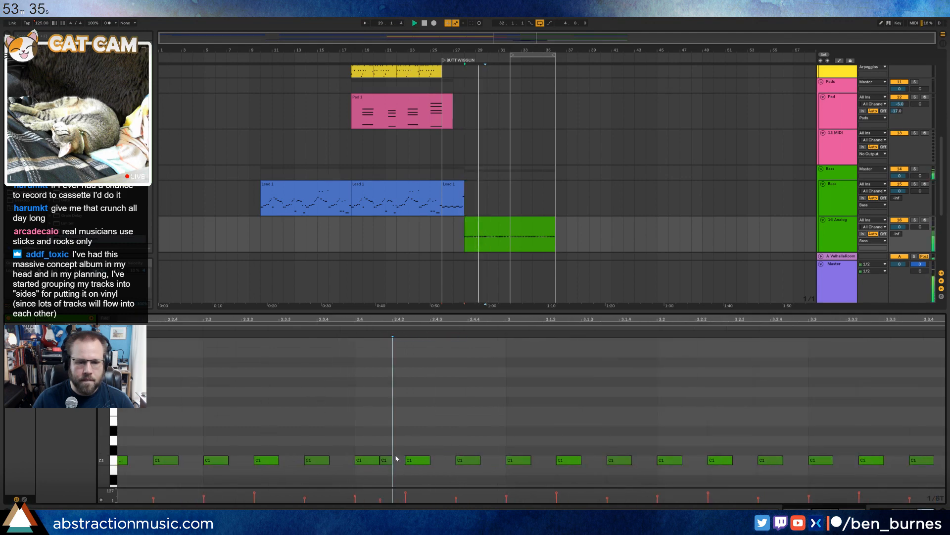
{"action": "left_click", "coordinate": [395, 446]}
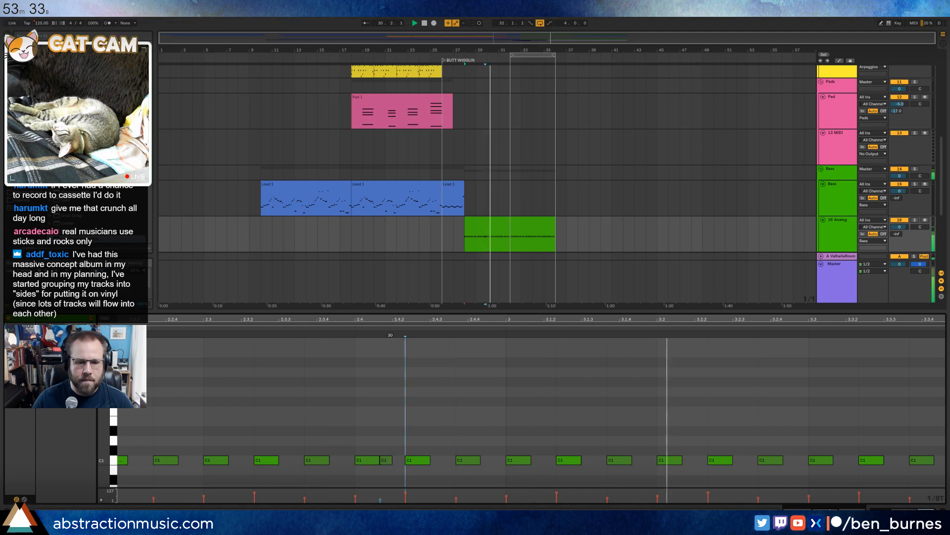
{"action": "left_click", "coordinate": [391, 460]}
{"action": "left_click_drag", "start_coordinate": [391, 460], "coordinate": [402, 461]}
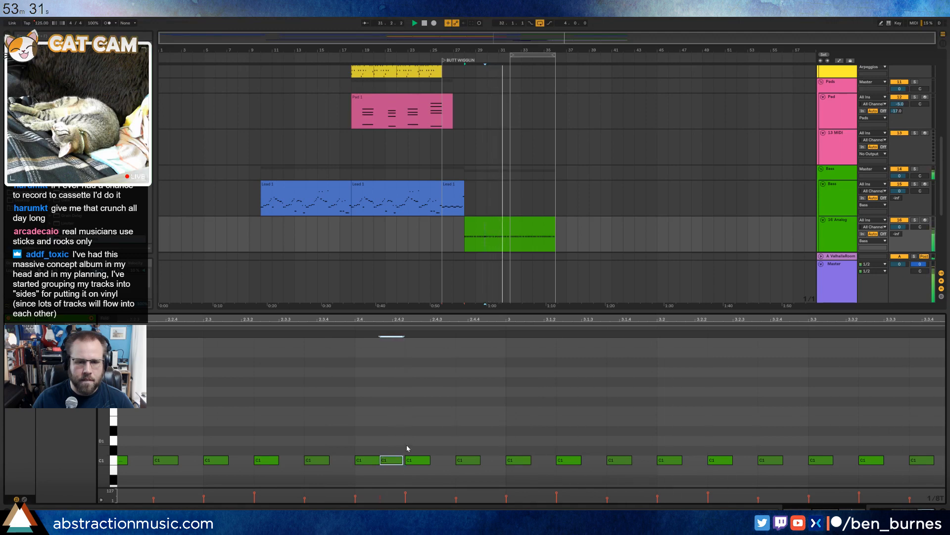
Duplicate the edited Analog clip over the four bars from bar 32 and check the copy's notes.
{"action": "key", "text": "shift+Tab"}
{"action": "left_click_drag", "start_coordinate": [510, 234], "coordinate": [555, 235]}
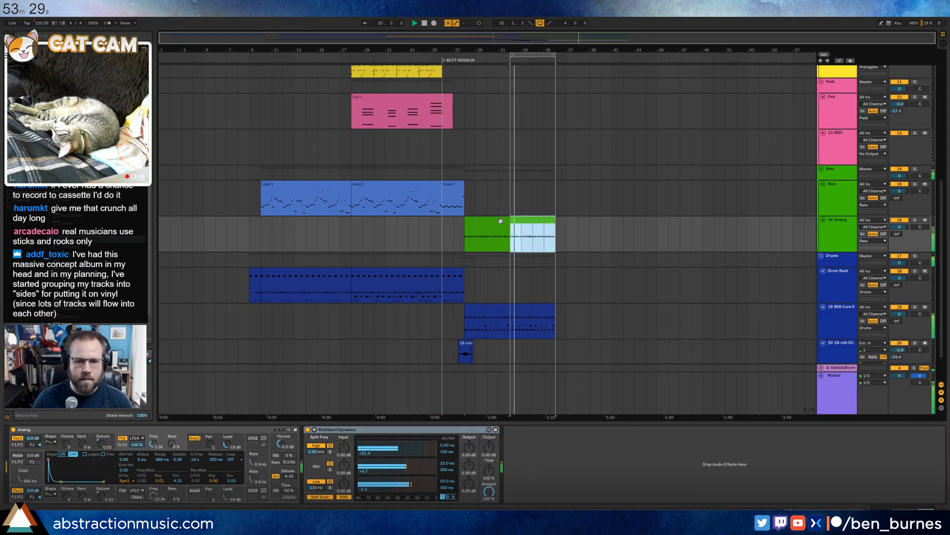
{"action": "key", "text": "shift+Tab"}
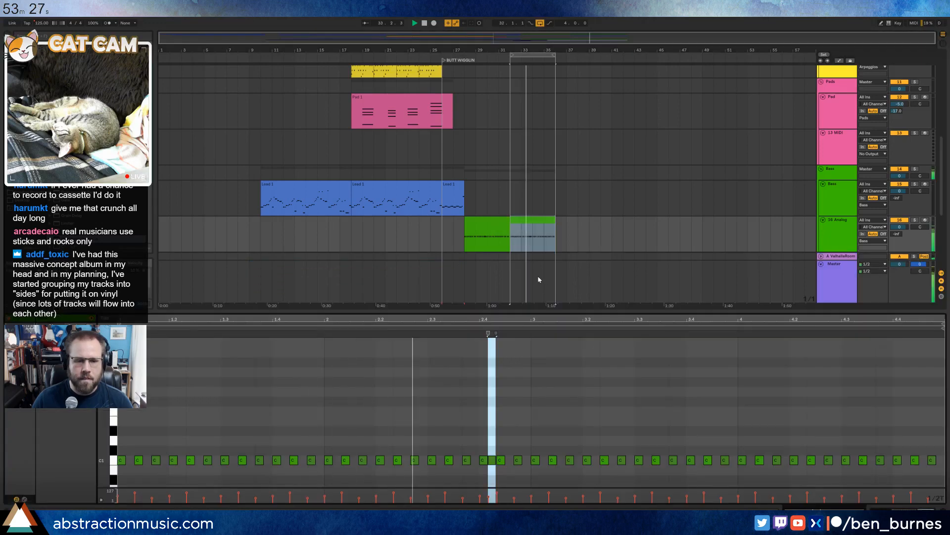
{"action": "key", "text": "shift+Tab"}
Play the arrangement from the BUTT WIGGLIN marker to hear the revised bass with the Massive melody.
{"action": "left_click", "coordinate": [566, 282]}
{"action": "scroll", "coordinate": [571, 289], "scroll_direction": "up", "scroll_amount": 2}
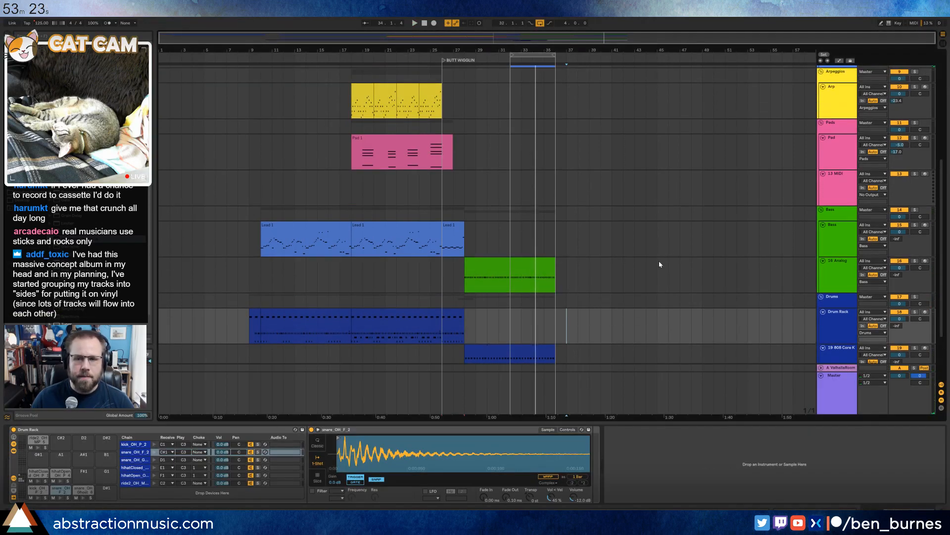
{"action": "scroll", "coordinate": [660, 262], "scroll_direction": "down", "scroll_amount": 4}
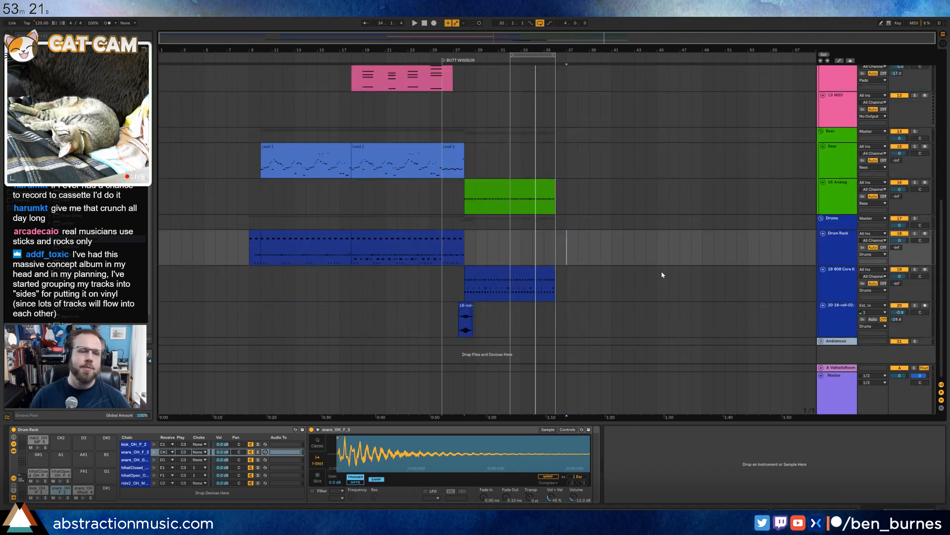
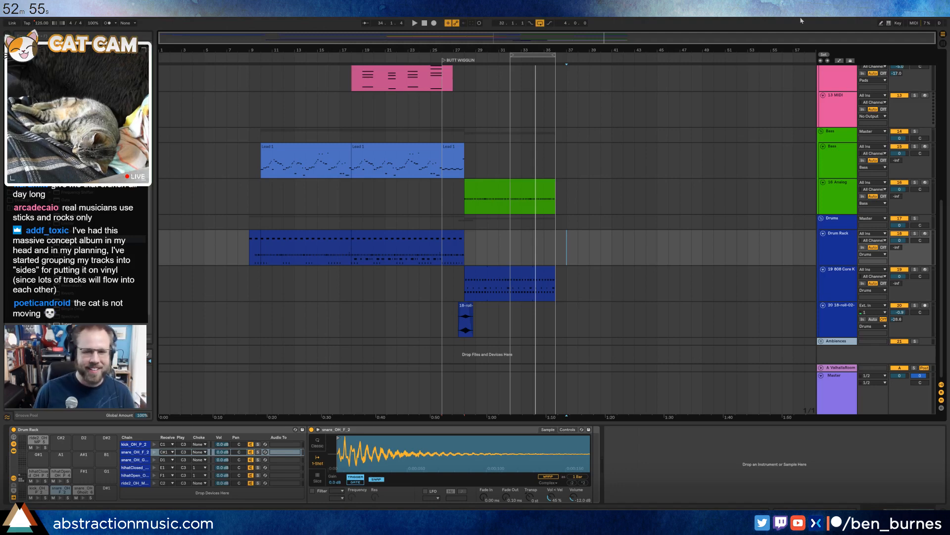
{"action": "left_click", "coordinate": [454, 60]}
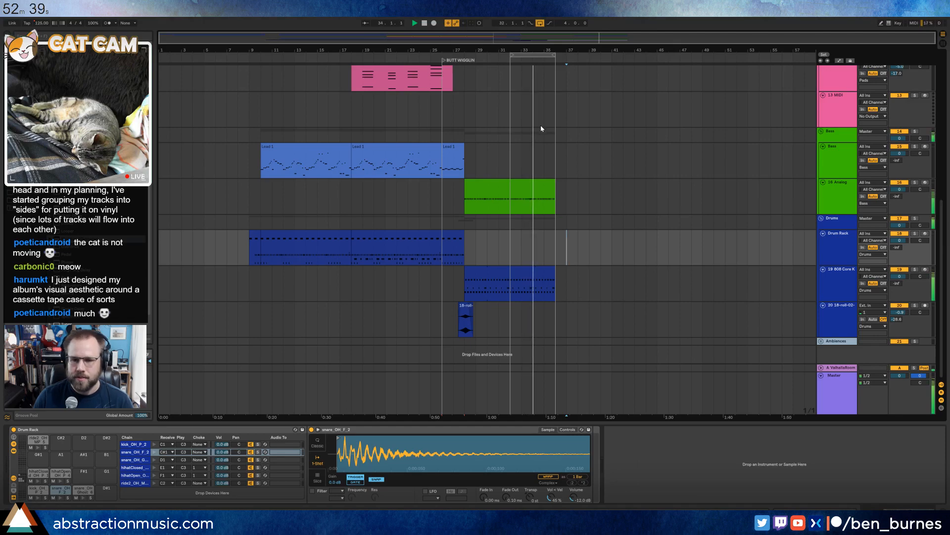
{"action": "scroll", "coordinate": [541, 125], "scroll_direction": "up", "scroll_amount": 5}
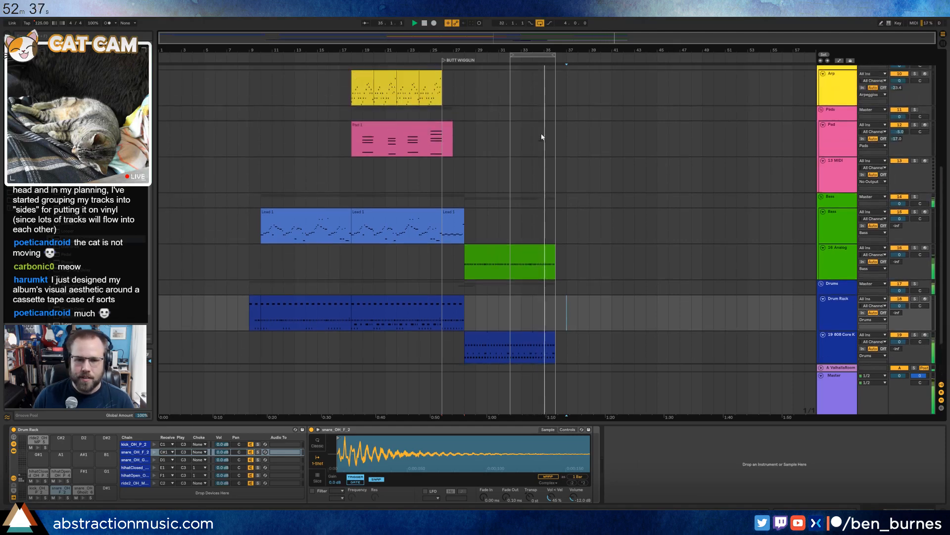
{"action": "scroll", "coordinate": [540, 146], "scroll_direction": "up", "scroll_amount": 4}
{"action": "key", "text": "space"}
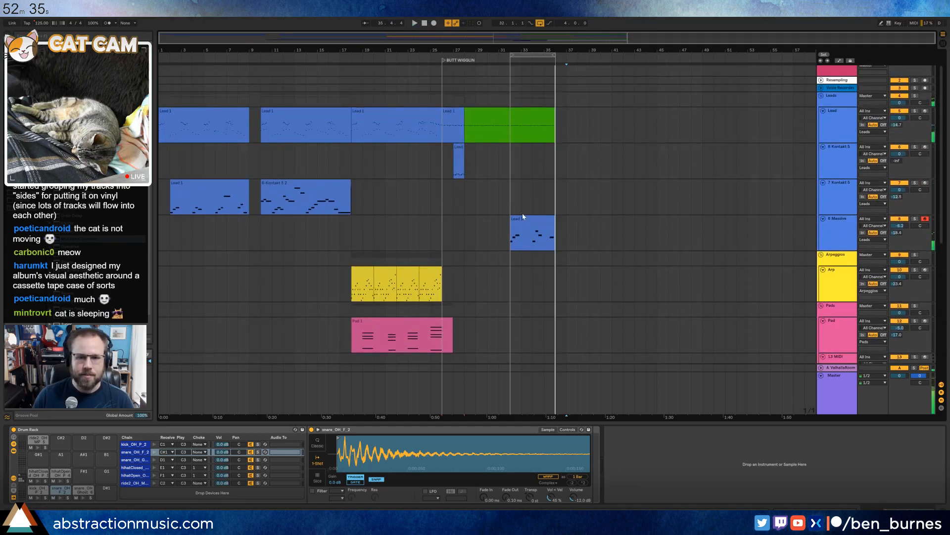
Reopen Massive from the bar 32 lead clip's track, raise its noise amp, and audition the loop.
{"action": "left_click", "coordinate": [527, 219]}
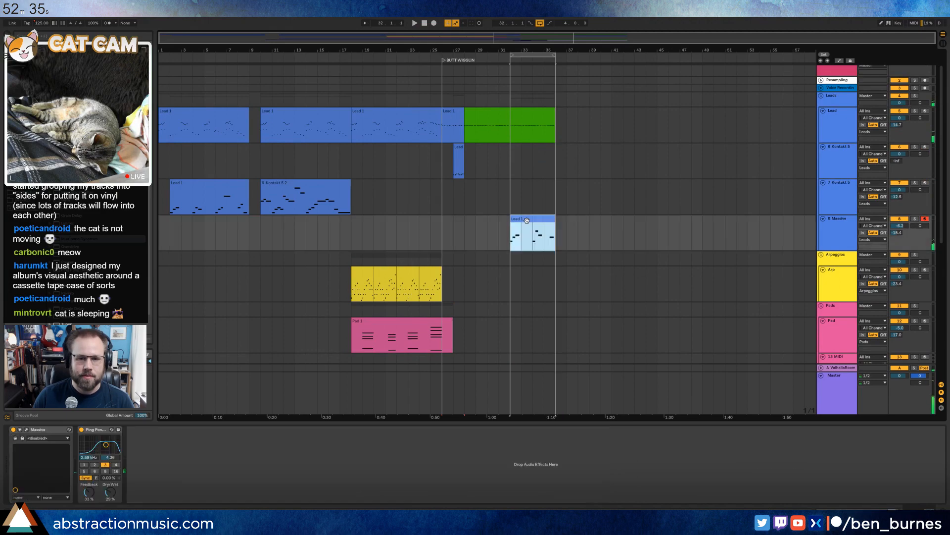
{"action": "left_click", "coordinate": [26, 429]}
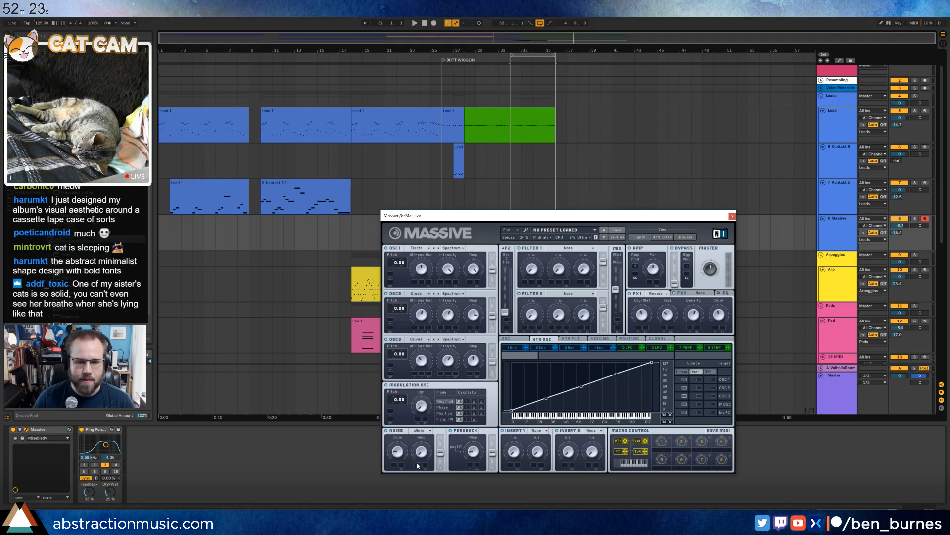
{"action": "key", "text": "space"}
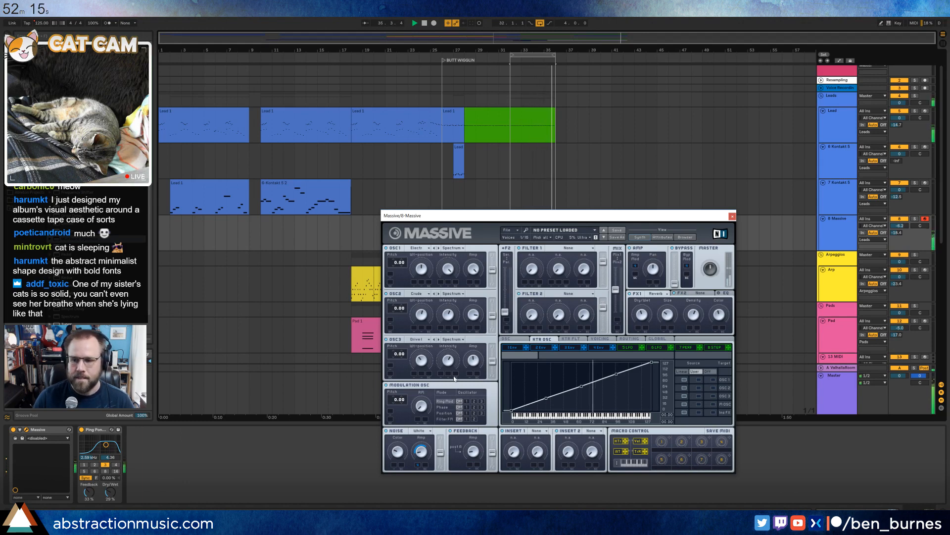
{"action": "key", "text": "space"}
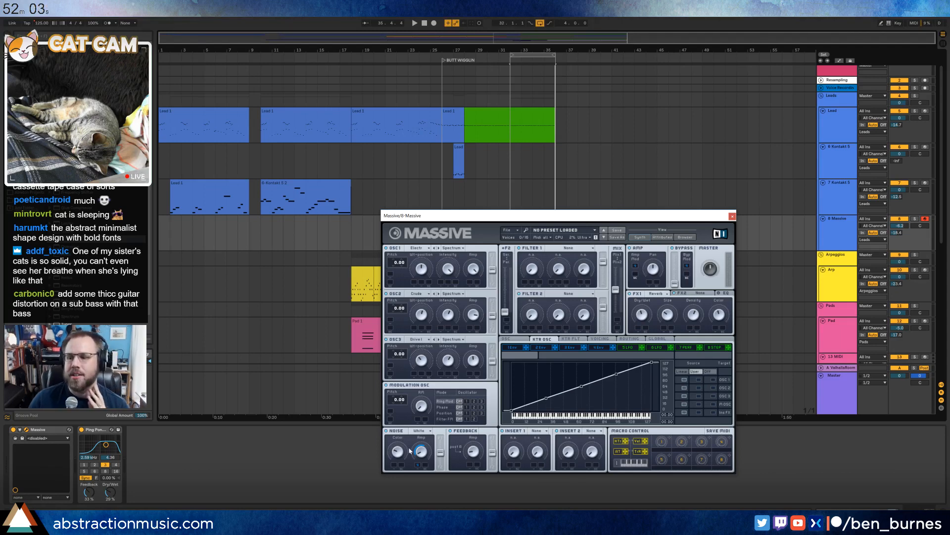
Close Massive and insert Guitar Rig 5 between Massive and the ping pong delay on the 8 Massive track.
{"action": "left_click", "coordinate": [732, 215]}
{"action": "left_click", "coordinate": [668, 227]}
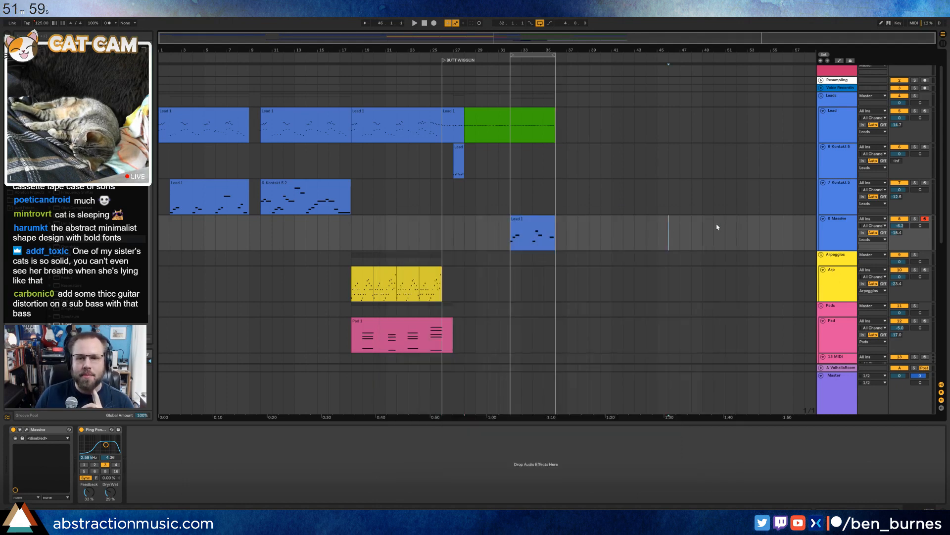
{"action": "left_click", "coordinate": [534, 226]}
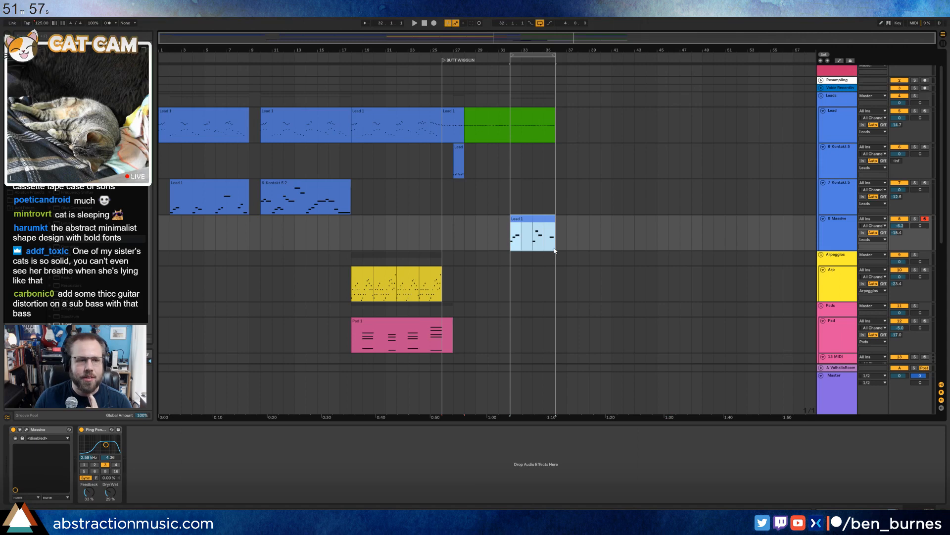
{"action": "double_click", "coordinate": [536, 224]}
{"action": "key", "text": "shift+Tab"}
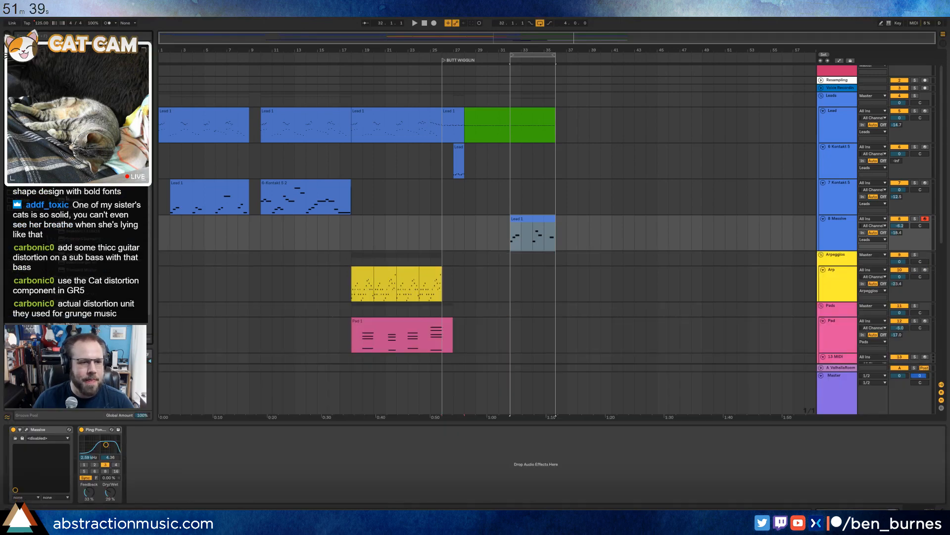
{"action": "left_click_drag", "start_coordinate": [54, 454], "coordinate": [72, 466]}
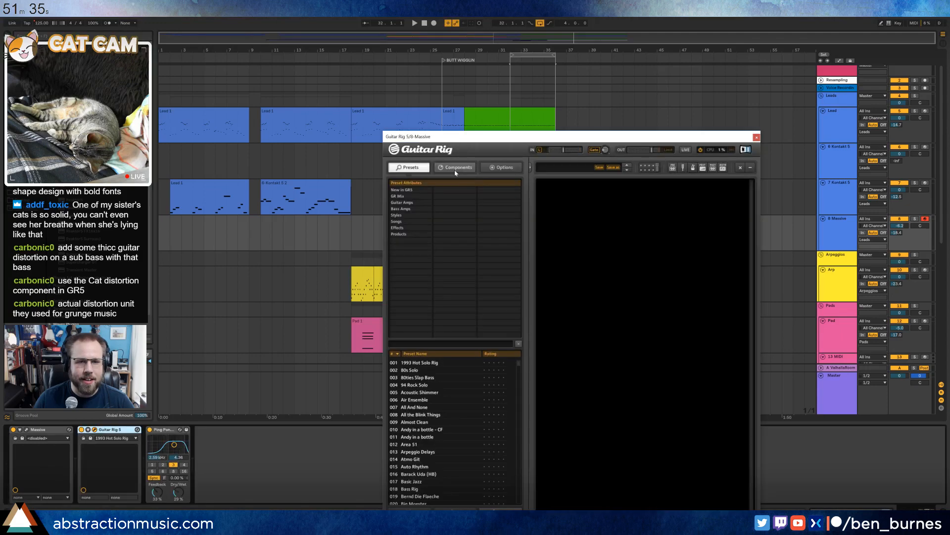
Add the Cat distortion component to the Guitar Rig rack and audition it with the loop.
{"action": "left_click", "coordinate": [456, 168]}
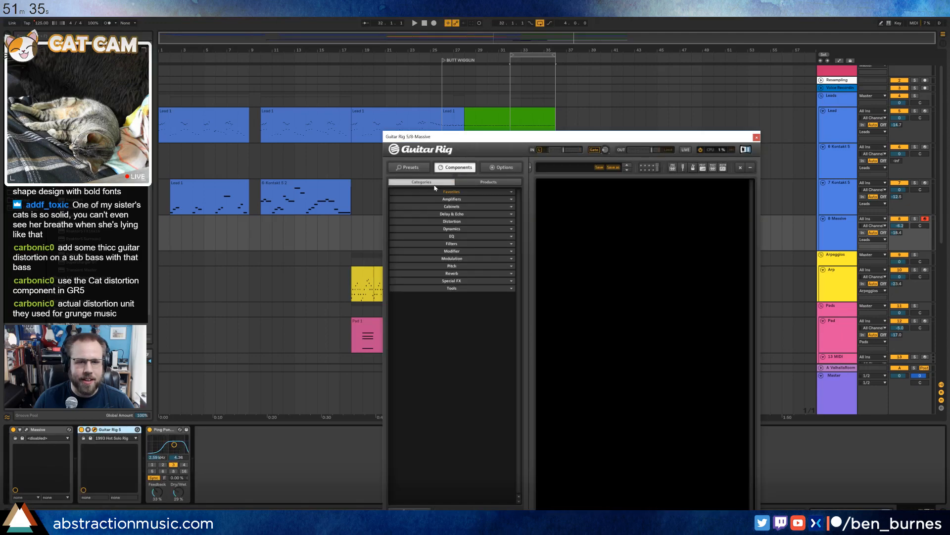
{"action": "left_click", "coordinate": [466, 223]}
{"action": "double_click", "coordinate": [490, 240]}
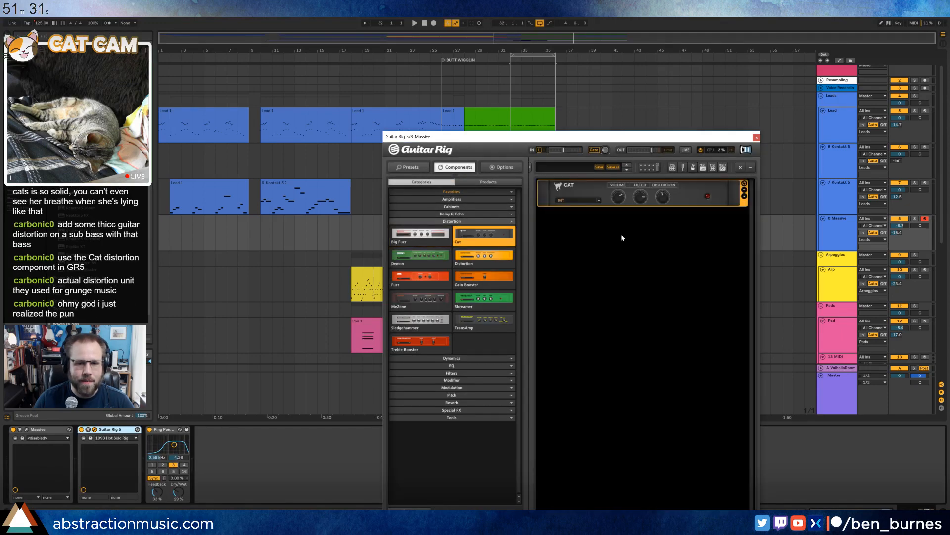
{"action": "key", "text": "space"}
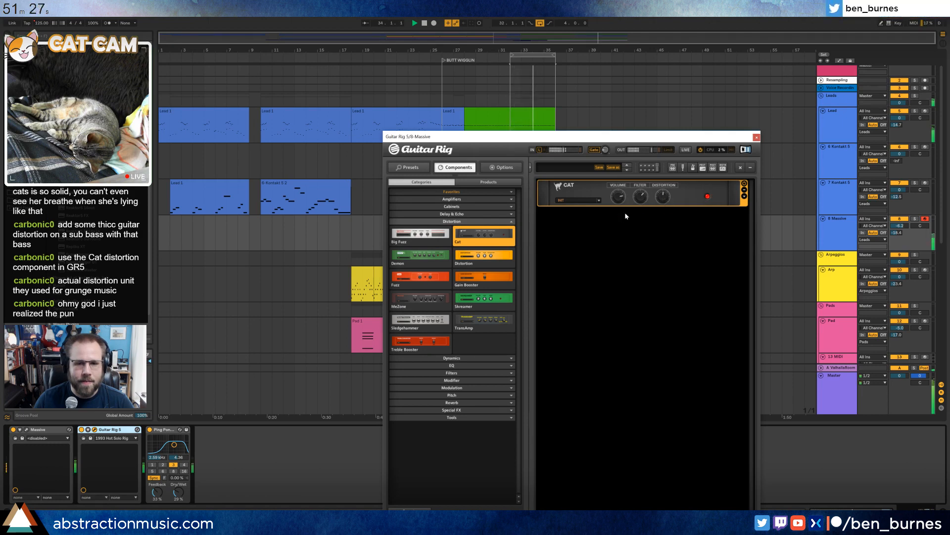
{"action": "left_click", "coordinate": [757, 137]}
Try starting the F4 note in the Massive clip's third bar earlier, with the preceding C4 shortened to meet it.
{"action": "double_click", "coordinate": [528, 218]}
{"action": "left_click", "coordinate": [661, 381]}
{"action": "key", "text": "space"}
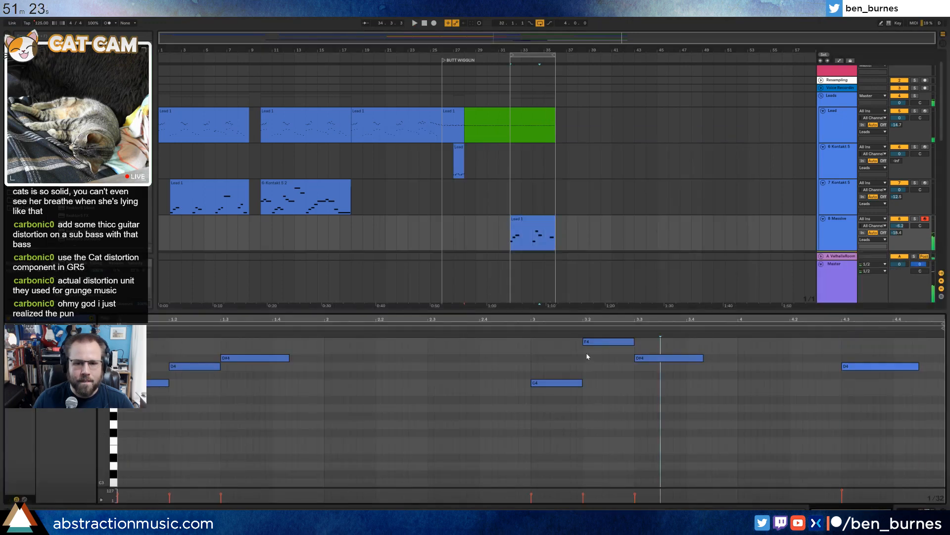
{"action": "left_click_drag", "start_coordinate": [583, 341], "coordinate": [564, 341]}
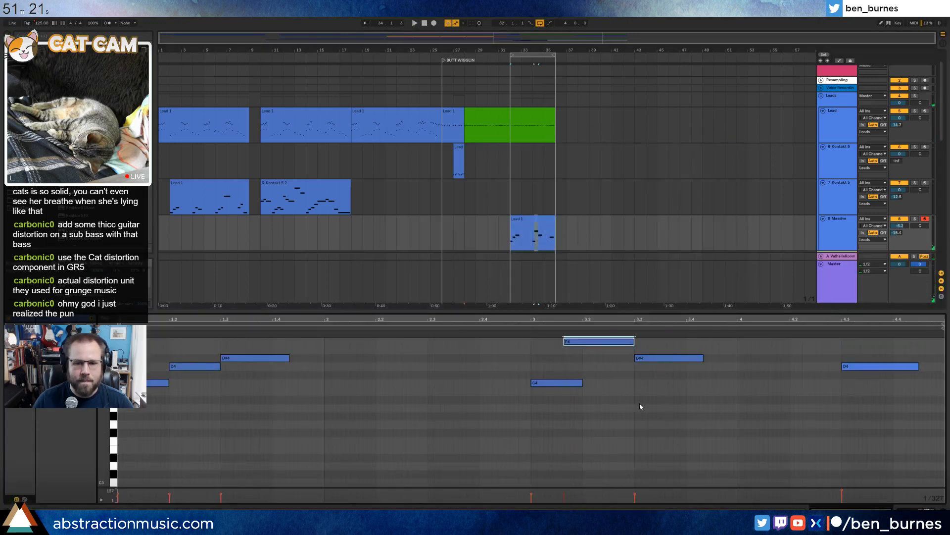
{"action": "left_click", "coordinate": [565, 342]}
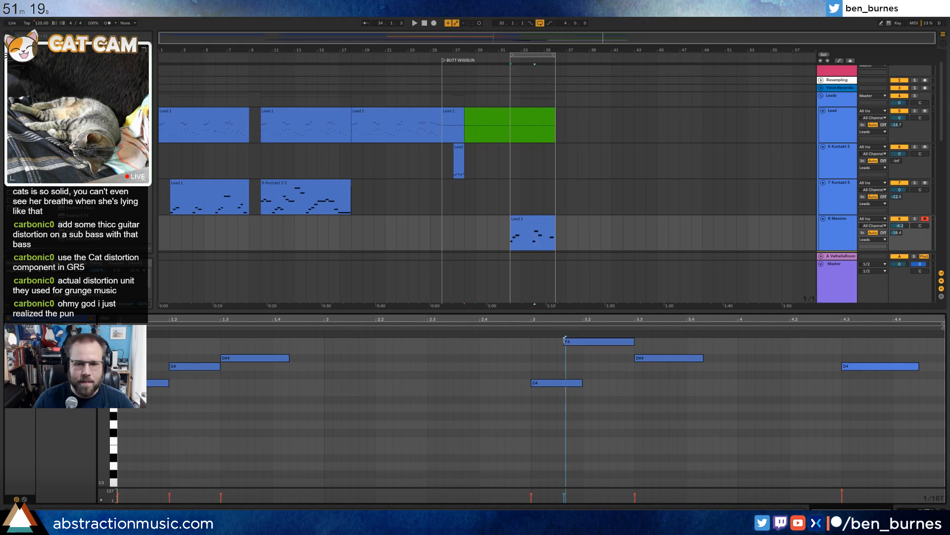
{"action": "left_click", "coordinate": [564, 340]}
{"action": "left_click_drag", "start_coordinate": [581, 382], "coordinate": [565, 382]}
{"action": "key", "text": "shift+Tab"}
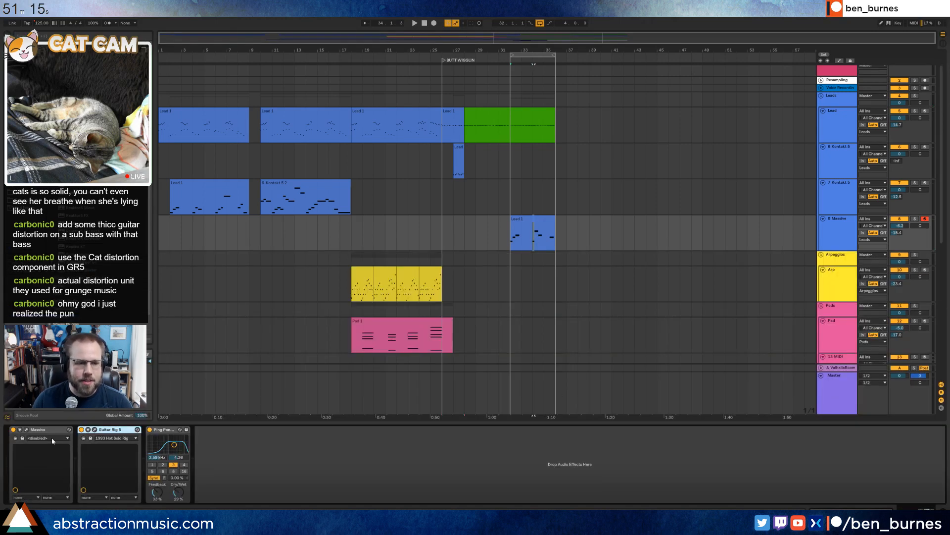
Set Massive's Filter 1 to Lowpass 4 with the oscillators routed into it, and modulate its cutoff with LFO 5 during playback.
{"action": "left_click", "coordinate": [26, 429]}
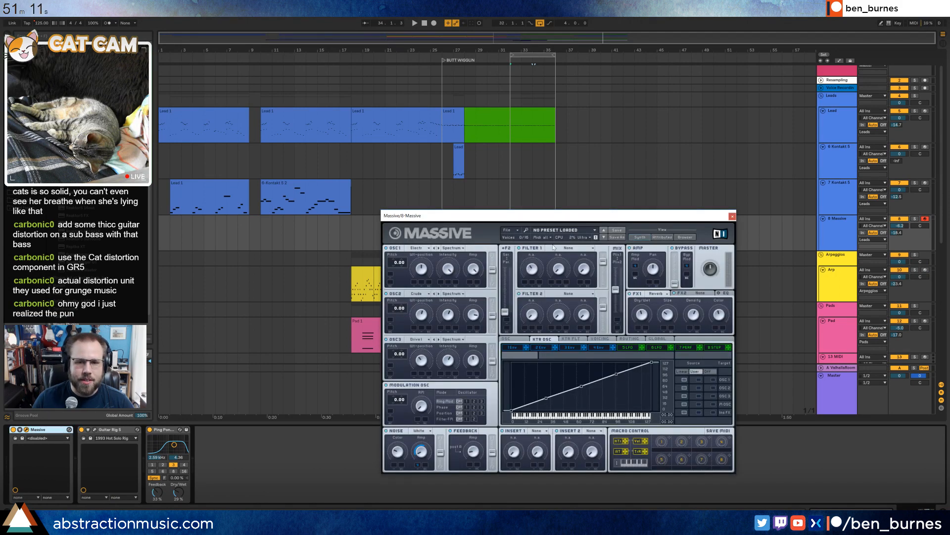
{"action": "left_click", "coordinate": [571, 249]}
{"action": "left_click", "coordinate": [564, 257]}
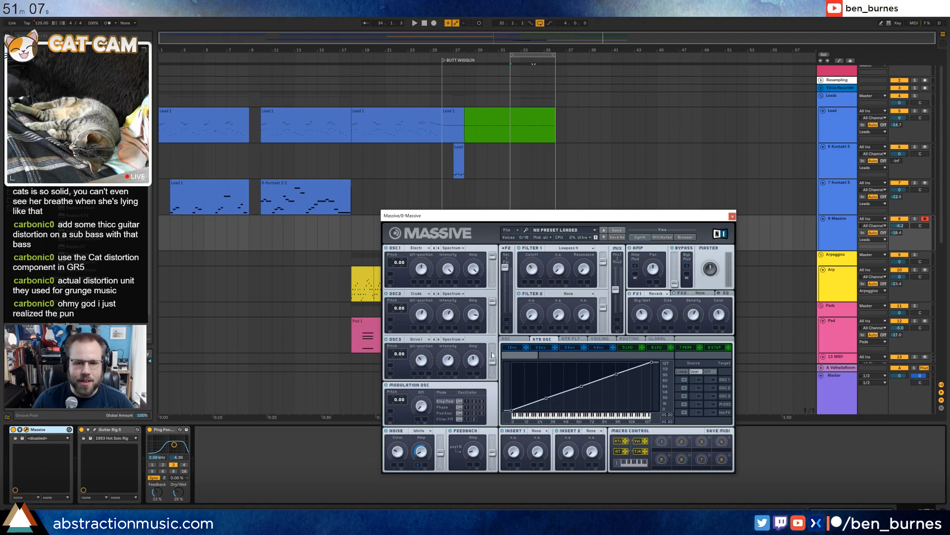
{"action": "left_click", "coordinate": [627, 347]}
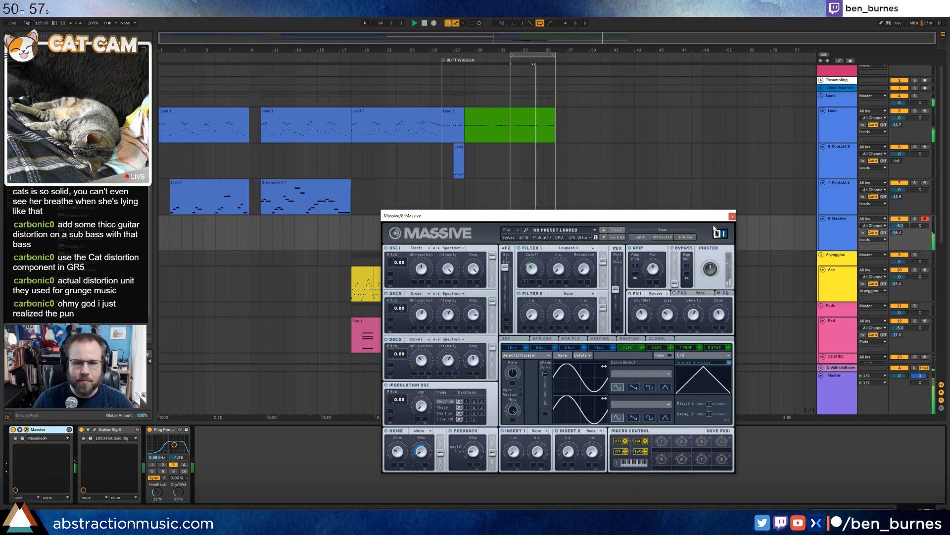
{"action": "left_click", "coordinate": [732, 216]}
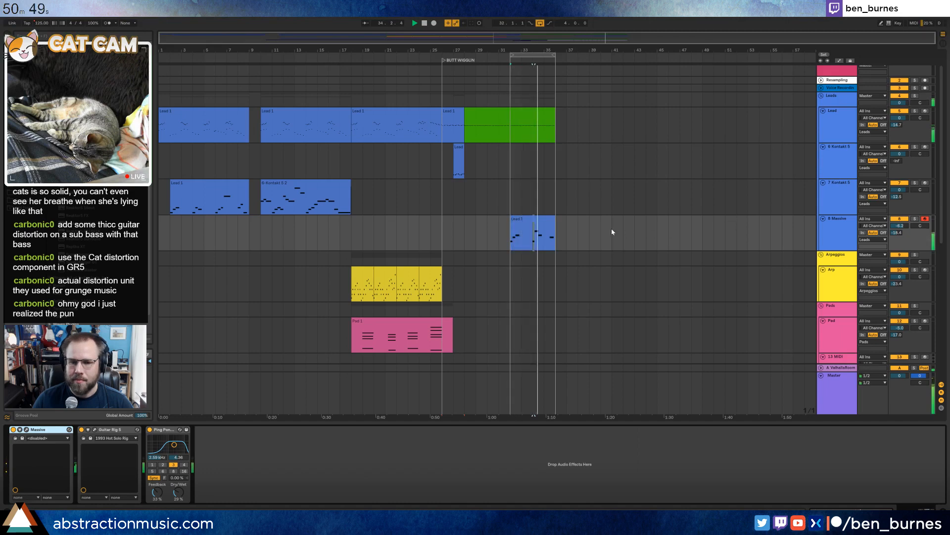
Move the start of the Massive clip's F4 note later and extend the C4 before it to meet it.
{"action": "double_click", "coordinate": [544, 232]}
{"action": "left_click", "coordinate": [568, 344]}
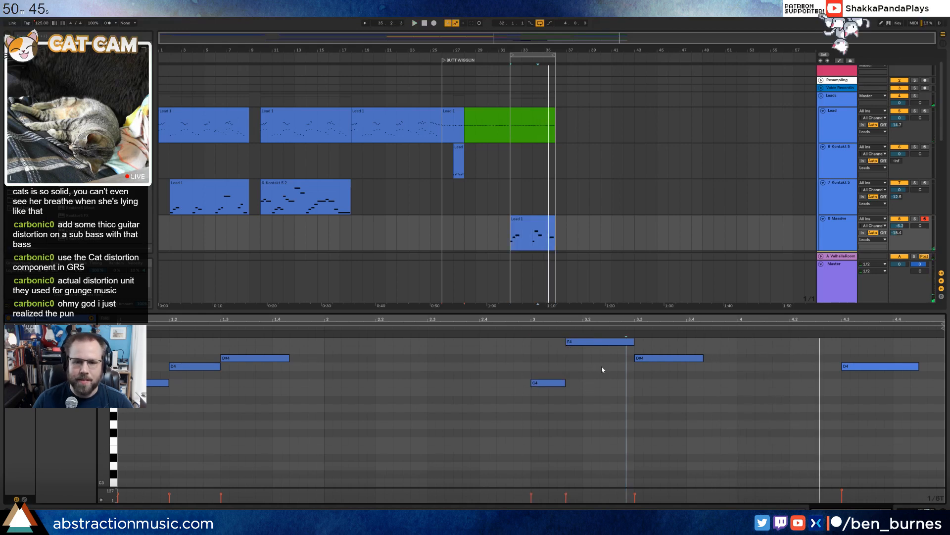
{"action": "left_click", "coordinate": [568, 342]}
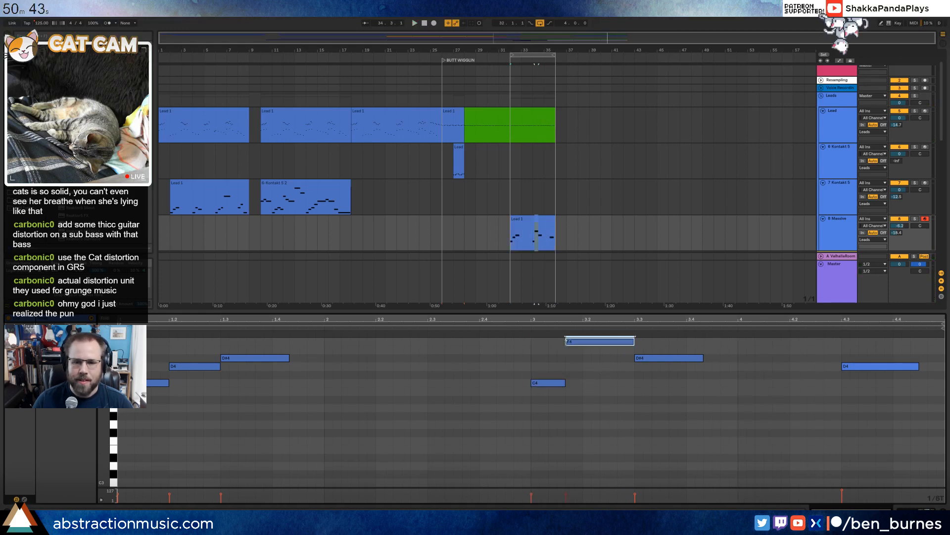
{"action": "left_click_drag", "start_coordinate": [584, 341], "coordinate": [599, 341]}
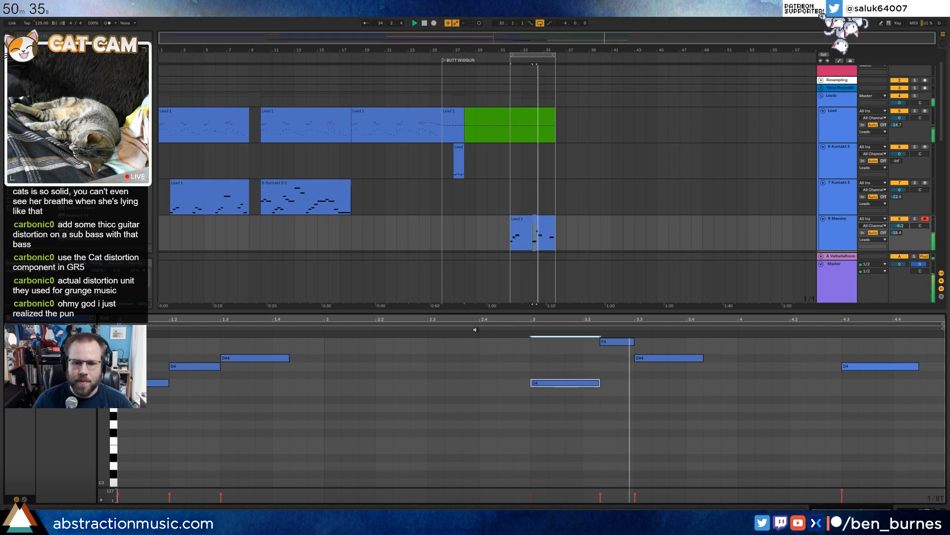
{"action": "key", "text": "shift+Tab"}
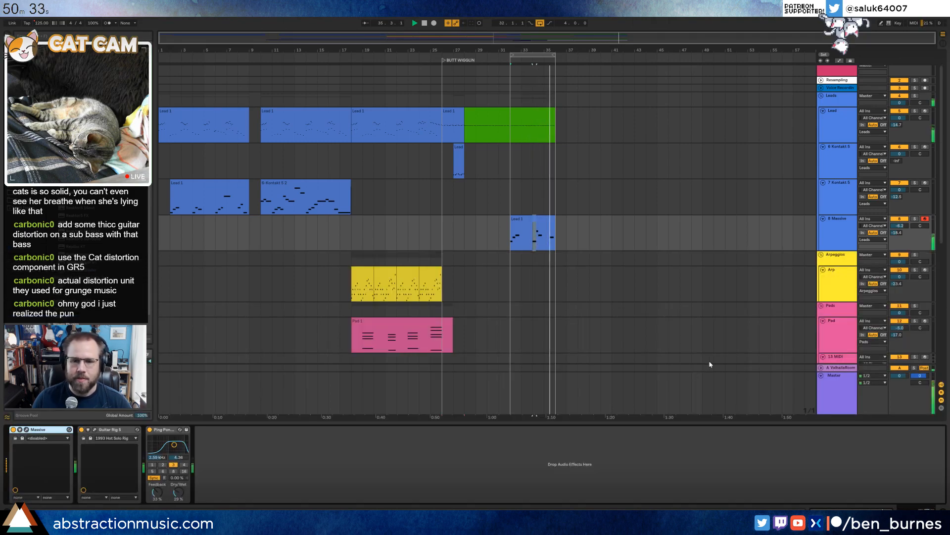
Mute the 808 Core Kit track and play the loop from bar 32 without it.
{"action": "scroll", "coordinate": [603, 248], "scroll_direction": "down", "scroll_amount": 8}
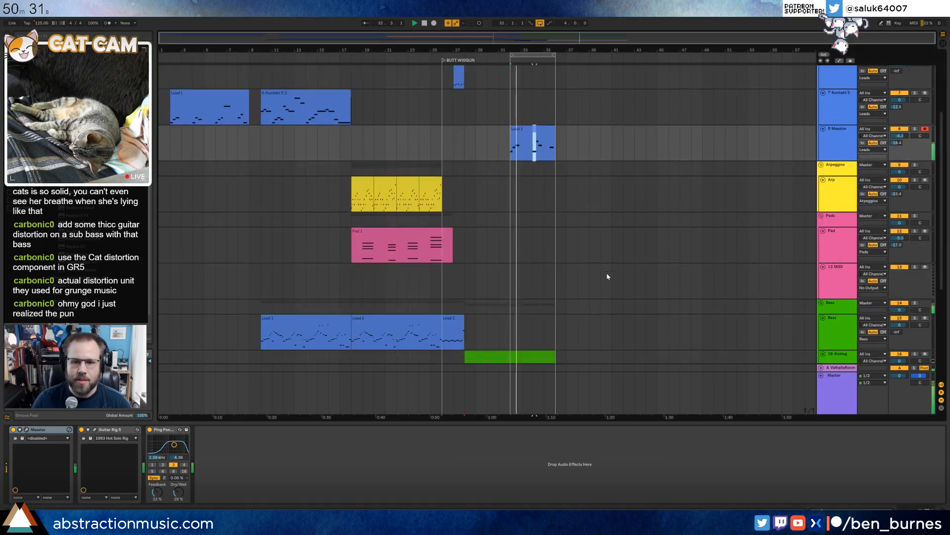
{"action": "scroll", "coordinate": [608, 283], "scroll_direction": "down", "scroll_amount": 3}
{"action": "key", "text": "space"}
{"action": "left_click", "coordinate": [837, 284]}
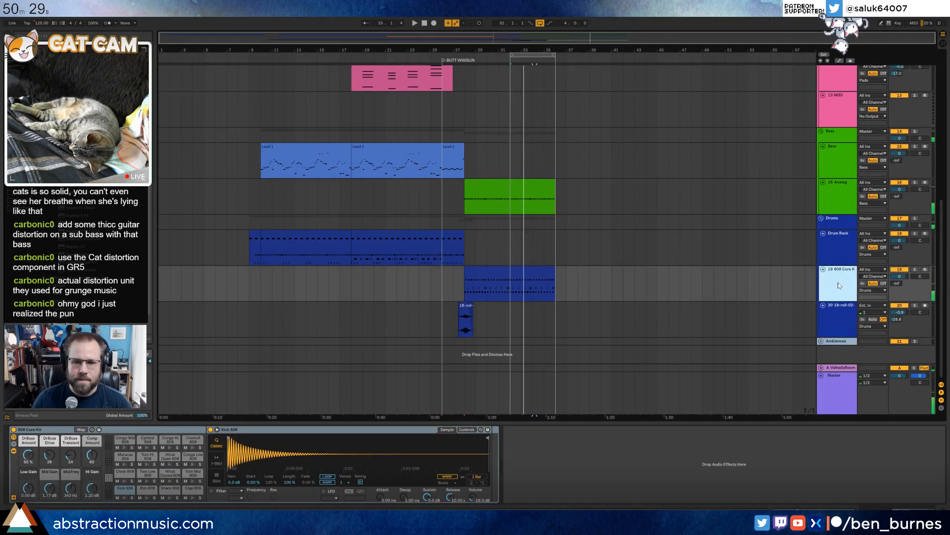
{"action": "left_click", "coordinate": [900, 269]}
{"action": "key", "text": "space"}
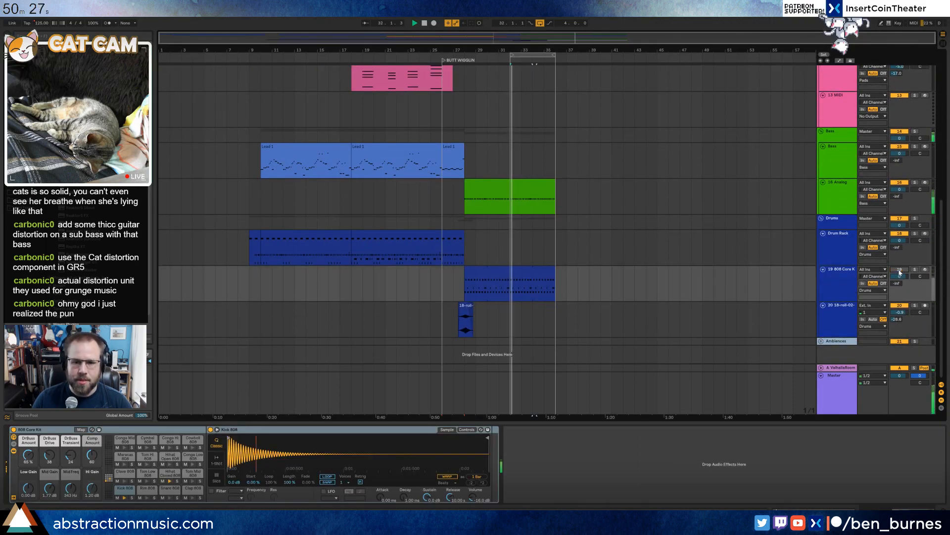
Add a new MIDI track below the 808 Core Kit and load Kontakt 5 on it.
{"action": "left_click", "coordinate": [841, 272]}
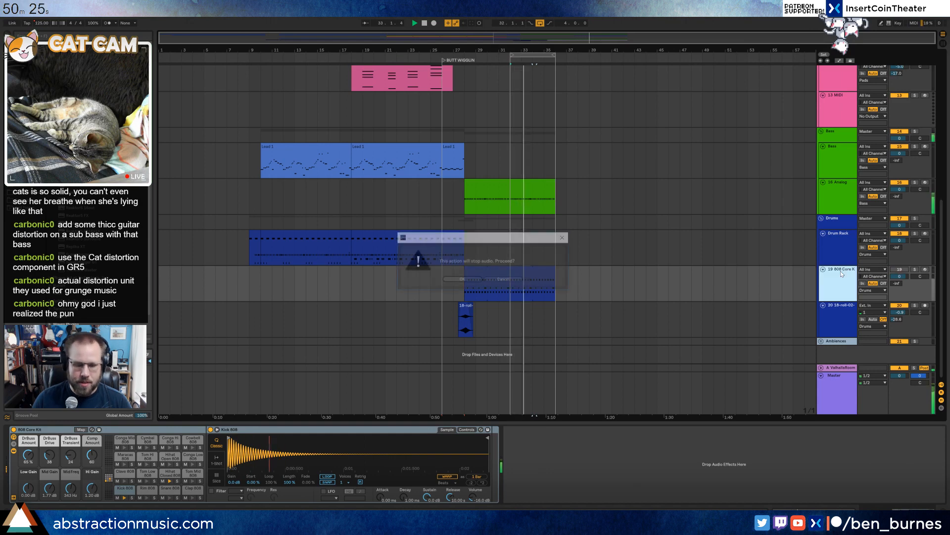
{"action": "left_click", "coordinate": [502, 279]}
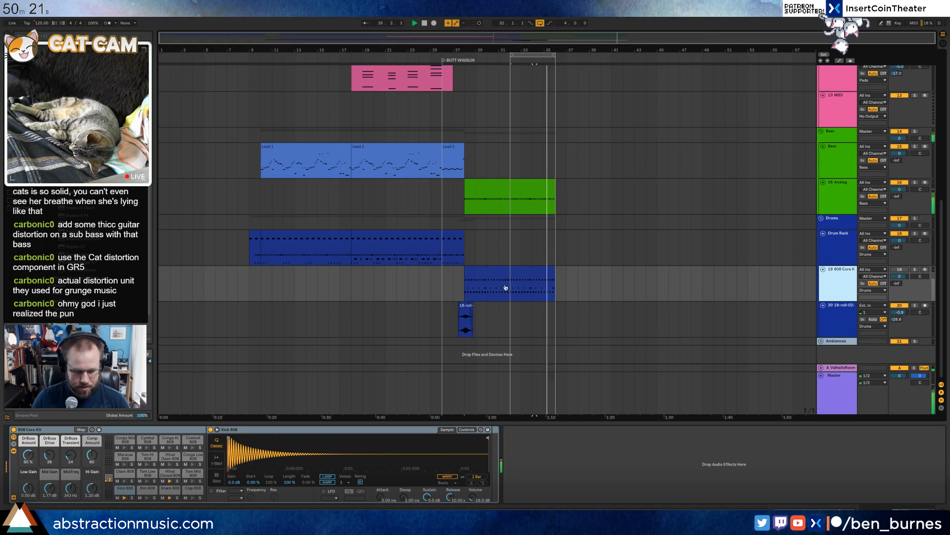
{"action": "key", "text": "ctrl+shift+t"}
{"action": "key", "text": "space"}
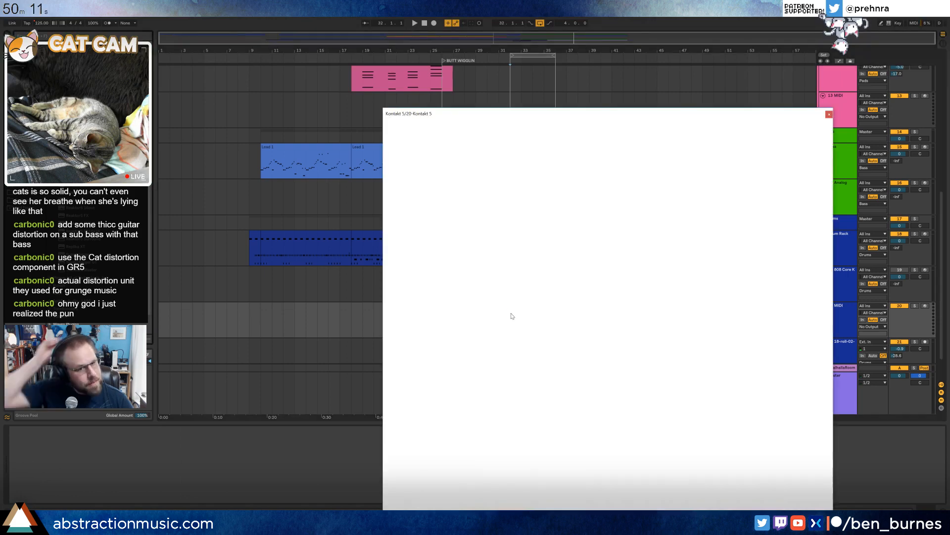
Load the Sabar percussion ensemble from the West Africa library into Kontakt and close the plugin window.
{"action": "scroll", "coordinate": [480, 366], "scroll_direction": "down", "scroll_amount": 5}
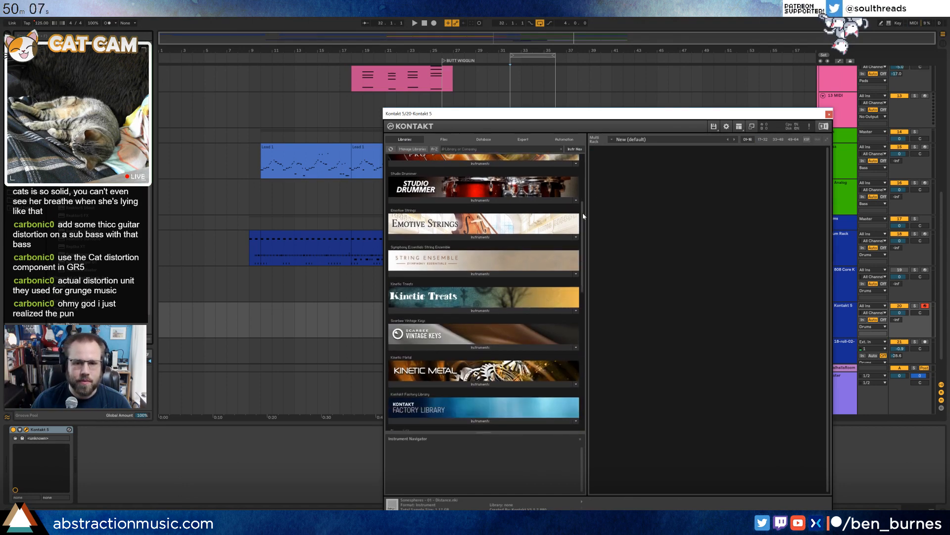
{"action": "left_click_drag", "start_coordinate": [583, 217], "coordinate": [592, 302]}
{"action": "scroll", "coordinate": [463, 311], "scroll_direction": "down", "scroll_amount": 2}
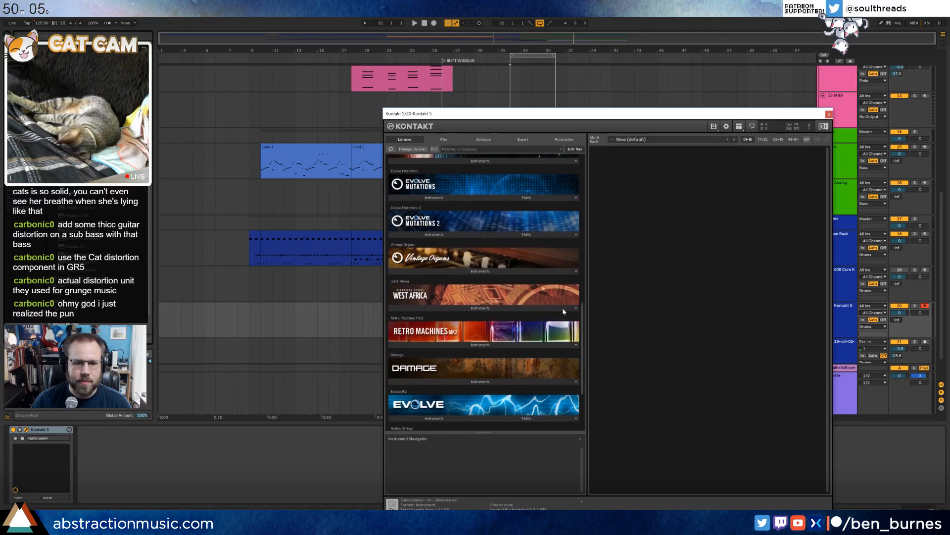
{"action": "left_click", "coordinate": [463, 308]}
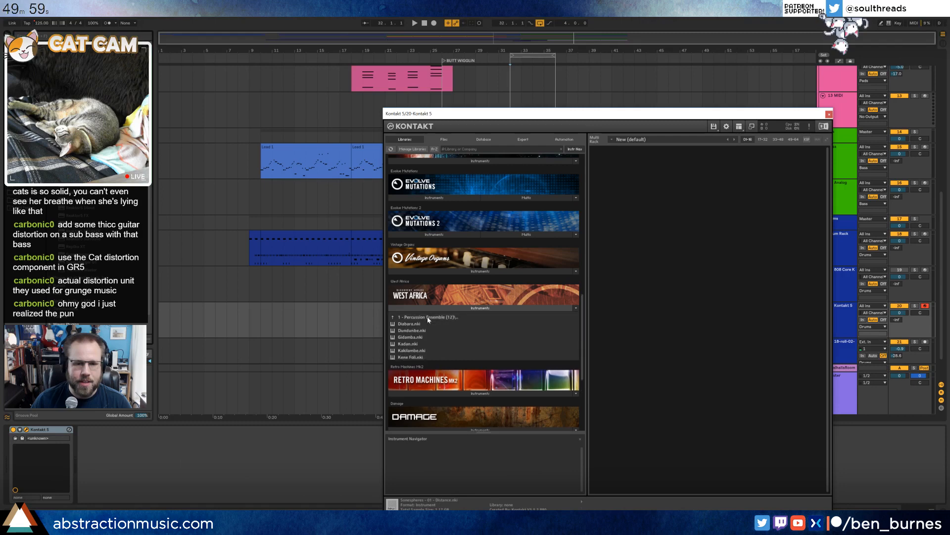
{"action": "left_click", "coordinate": [427, 316]}
{"action": "double_click", "coordinate": [433, 371]}
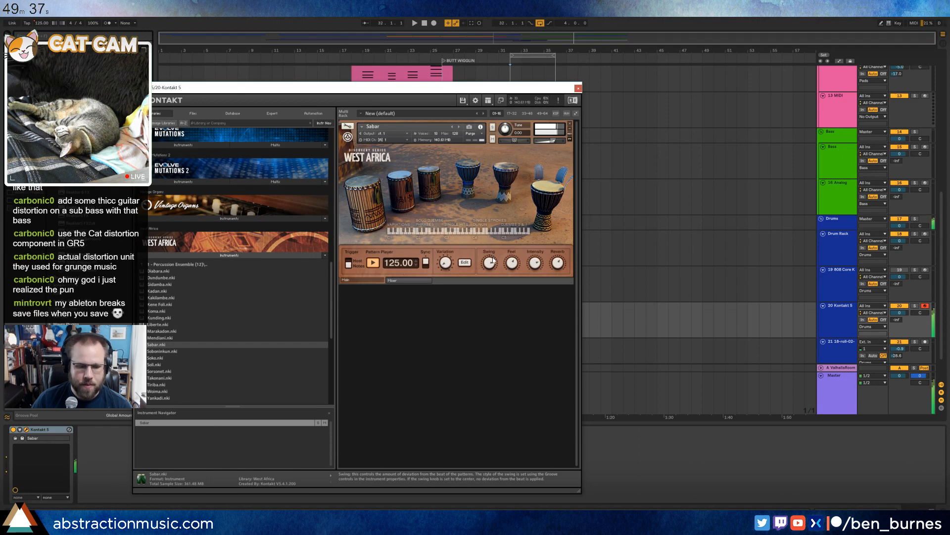
{"action": "left_click", "coordinate": [578, 89]}
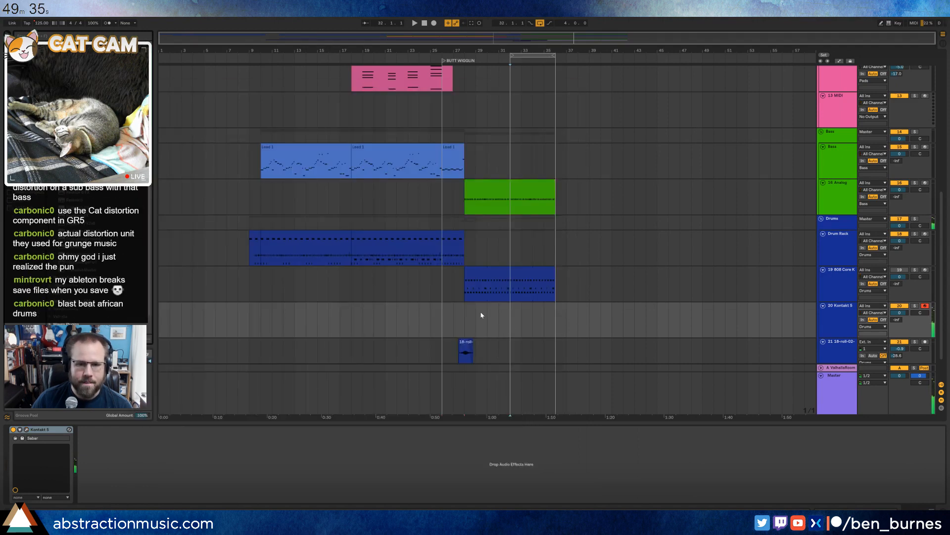
Record a Sabar percussion pattern on the 20 Kontakt 5 track, starting at bar 28.
{"action": "left_click", "coordinate": [465, 317]}
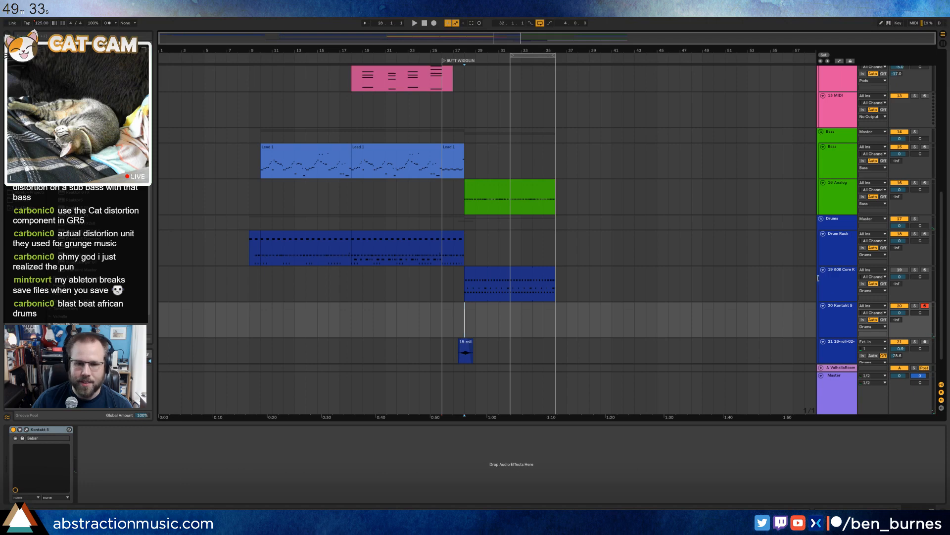
{"action": "key", "text": "F9"}
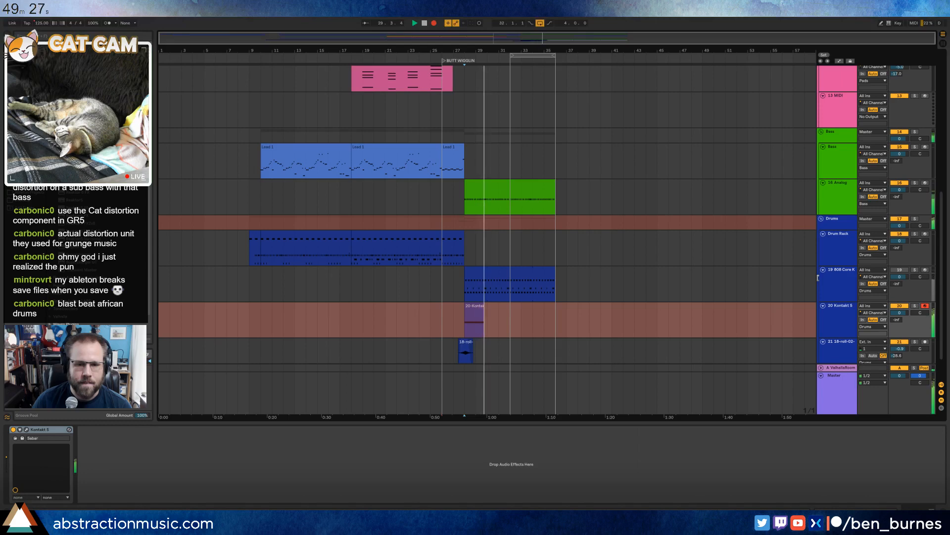
{"action": "key", "text": "space"}
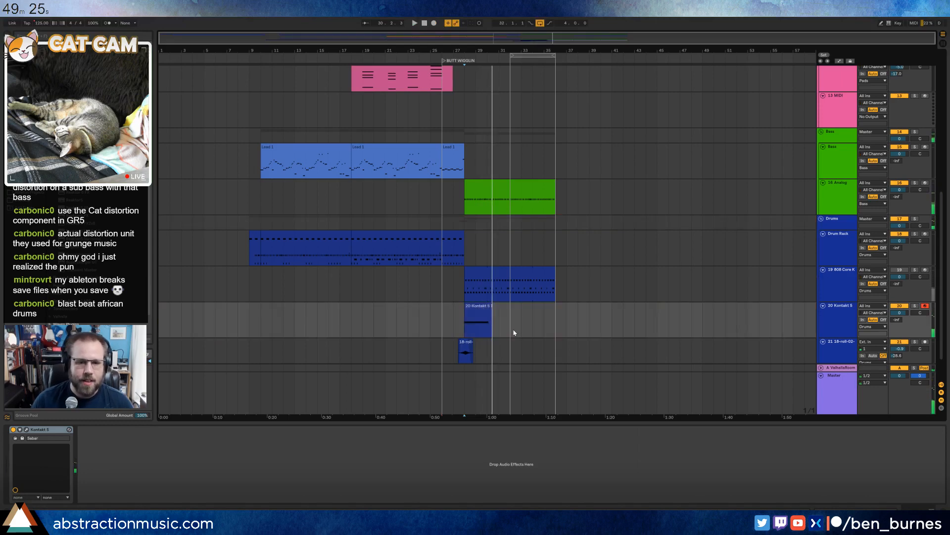
Trim the recorded Kontakt percussion clip to end at bar 30 and check its notes.
{"action": "left_click", "coordinate": [490, 310]}
{"action": "double_click", "coordinate": [483, 307]}
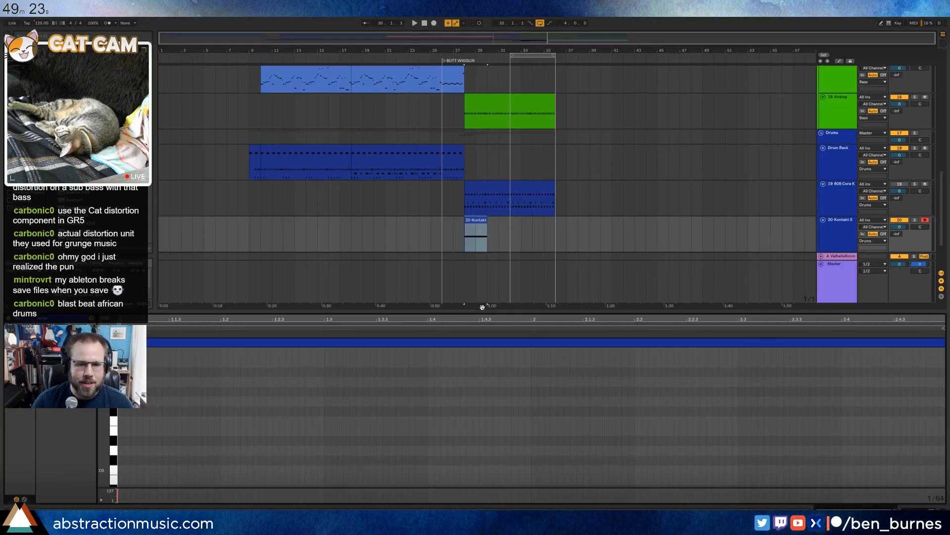
{"action": "key", "text": "shift+Tab"}
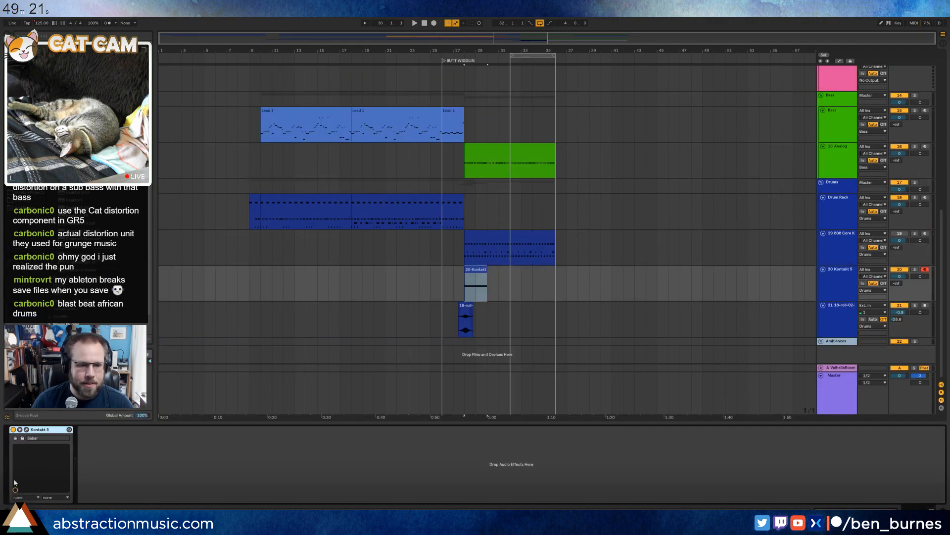
Play back the Sabar pattern, close the Kontakt window and duplicate the percussion clip three times to reach bar 36.
{"action": "left_click", "coordinate": [27, 429]}
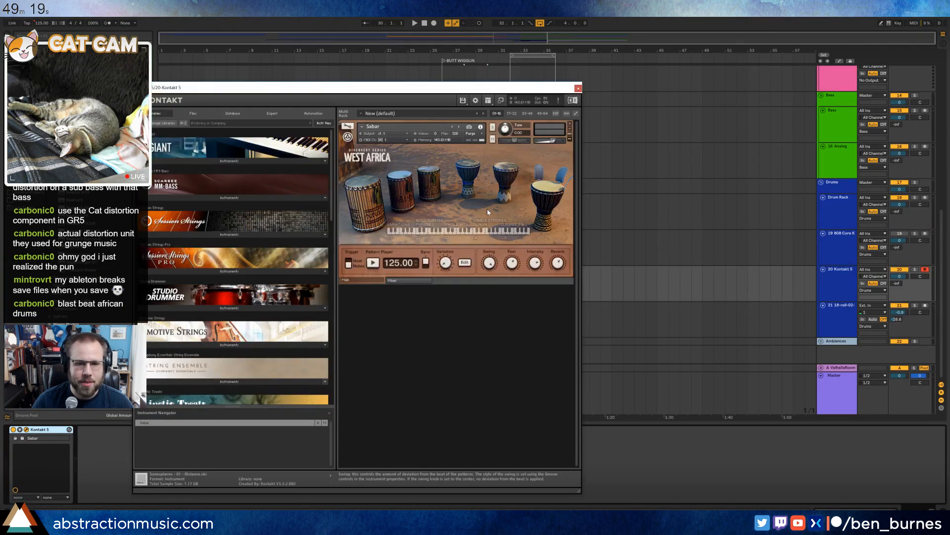
{"action": "key", "text": "space"}
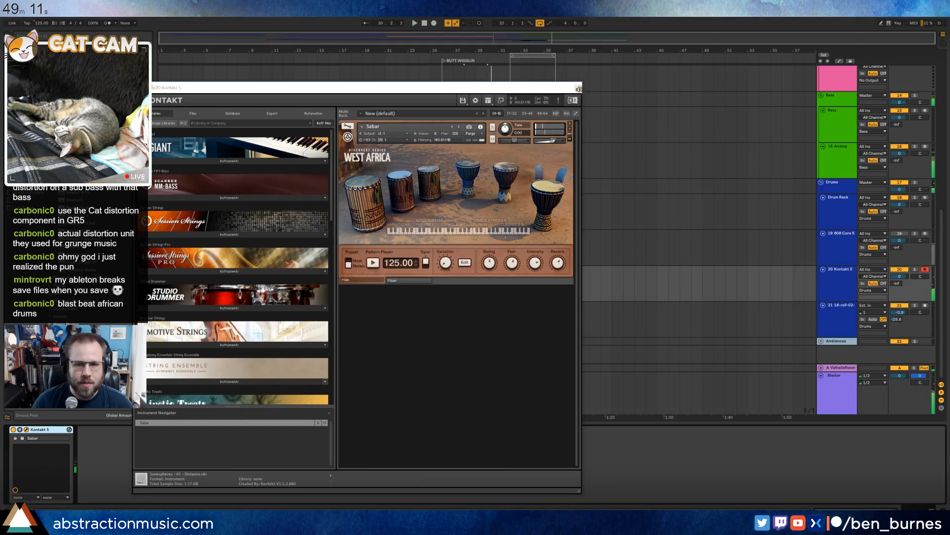
{"action": "left_click", "coordinate": [578, 89]}
{"action": "key", "text": "ctrl+d"}
{"action": "key", "text": "ctrl+d"}
{"action": "key", "text": "ctrl+d"}
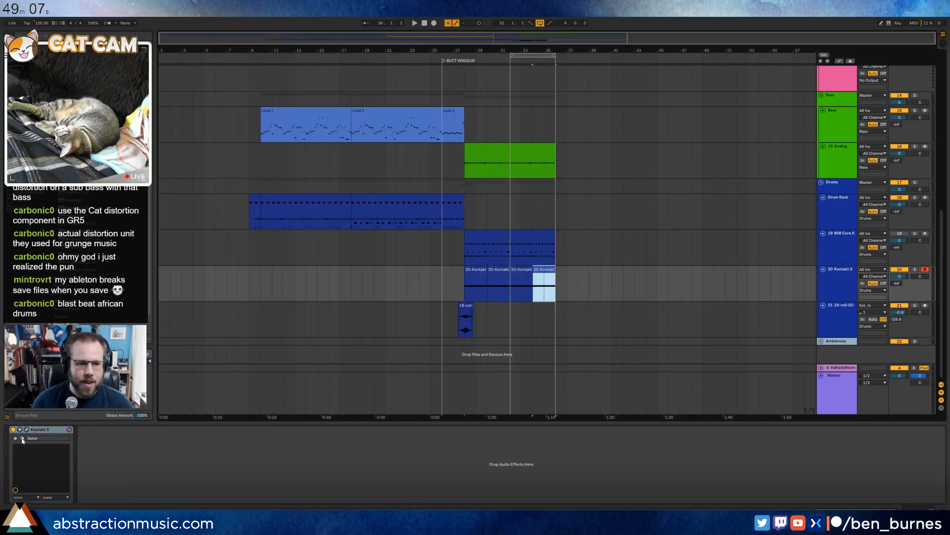
Split the second Kontakt clip's pattern into two one-bar notes, C#1 in its first bar and D1 in its second.
{"action": "double_click", "coordinate": [500, 273]}
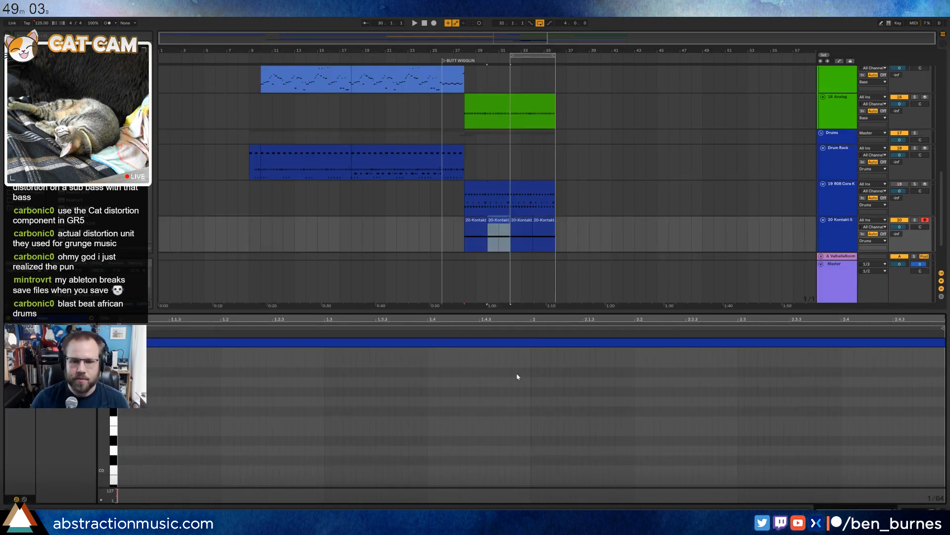
{"action": "double_click", "coordinate": [534, 346]}
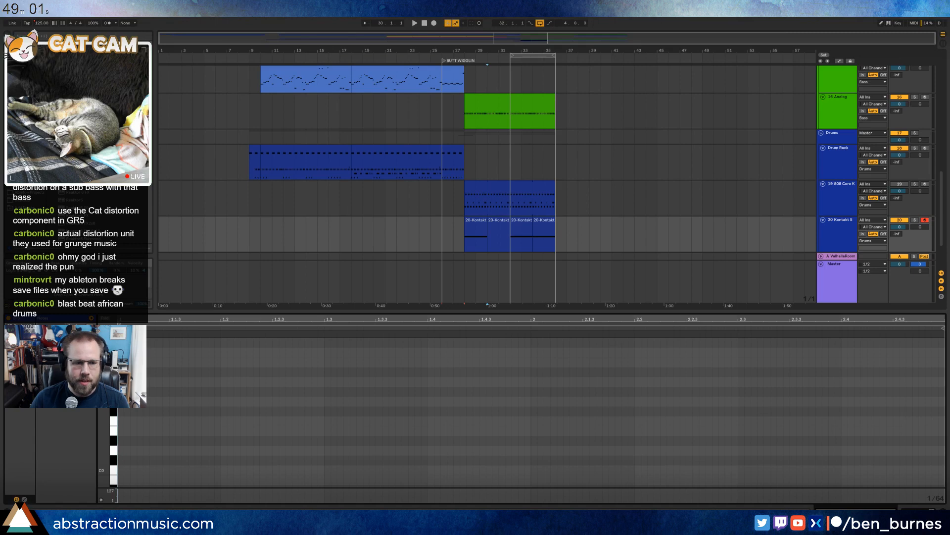
{"action": "left_click_drag", "start_coordinate": [202, 341], "coordinate": [516, 349]}
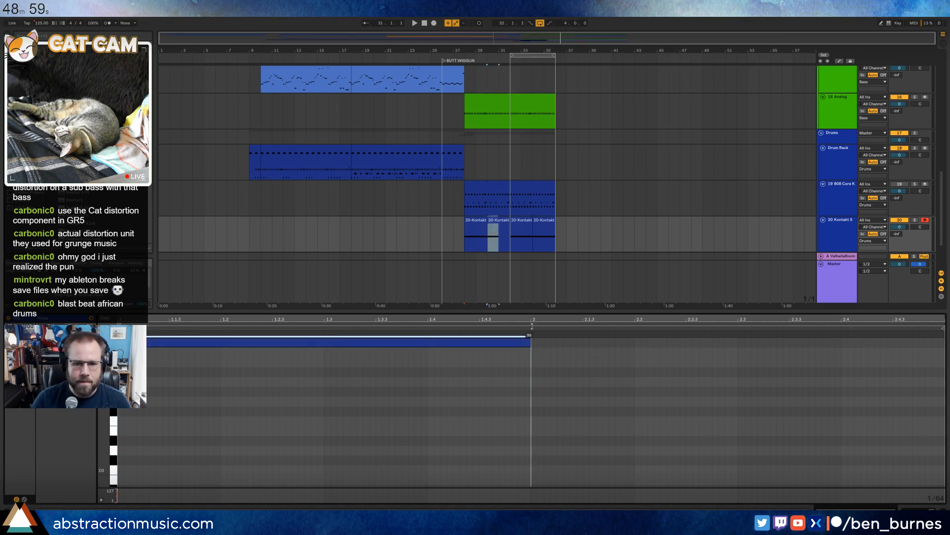
{"action": "key", "text": "ctrl+d"}
{"action": "key", "text": "Up"}
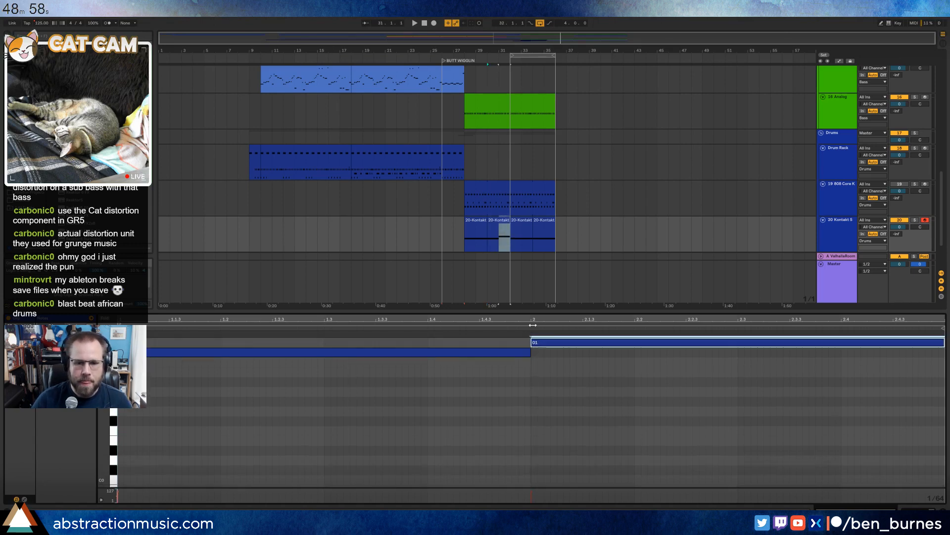
Duplicate the first two Kontakt clips over the two clips that follow.
{"action": "left_click", "coordinate": [483, 221]}
{"action": "left_click", "coordinate": [493, 221], "text": "shift"}
{"action": "key", "text": "ctrl+d"}
Raise the final one-bar note of the last Kontakt clip to D#1.
{"action": "left_click", "coordinate": [593, 398]}
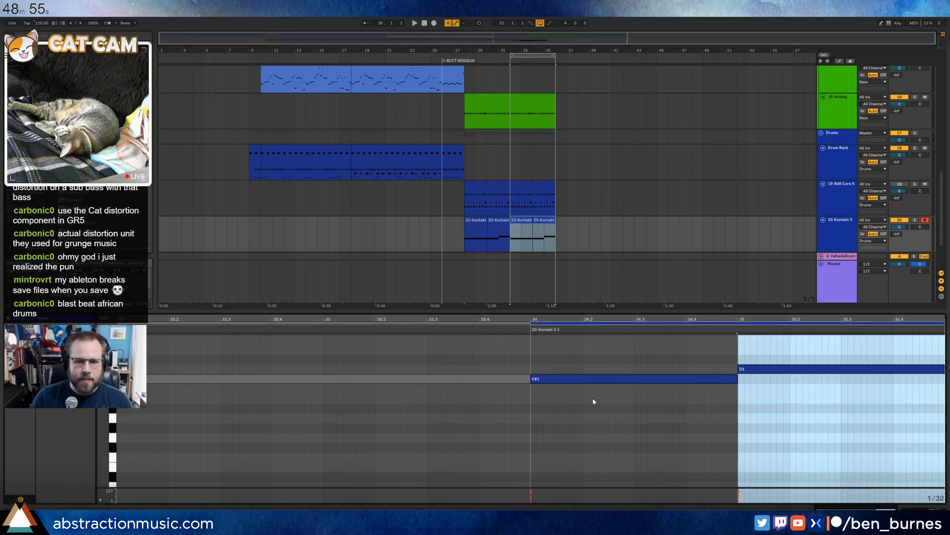
{"action": "left_click", "coordinate": [534, 221]}
{"action": "left_click", "coordinate": [786, 454]}
{"action": "scroll", "coordinate": [751, 403], "scroll_direction": "up", "scroll_amount": 3}
{"action": "left_click_drag", "start_coordinate": [627, 401], "coordinate": [617, 342]}
{"action": "key", "text": "Up"}
Consolidate the four Kontakt percussion clips into a single eight-bar clip.
{"action": "left_click", "coordinate": [476, 221]}
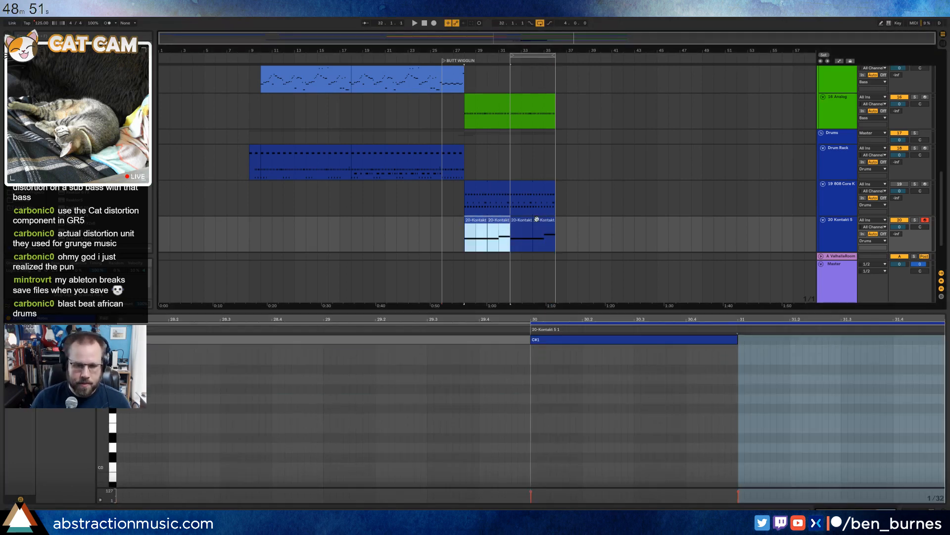
{"action": "left_click", "coordinate": [543, 221], "text": "shift"}
{"action": "key", "text": "ctrl+j"}
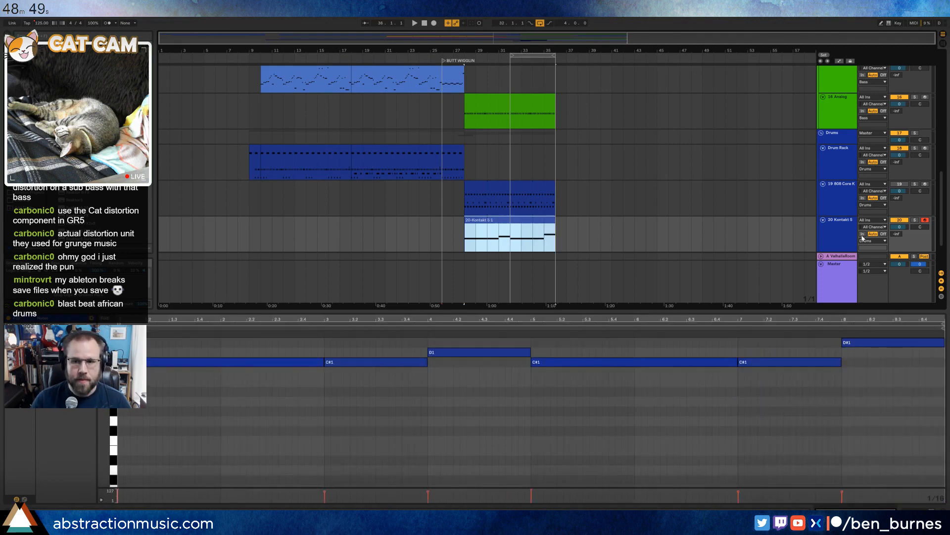
Add an Auto Filter after Kontakt 5 and switch it to a high-pass filter cutting the lows.
{"action": "key", "text": "shift+Tab"}
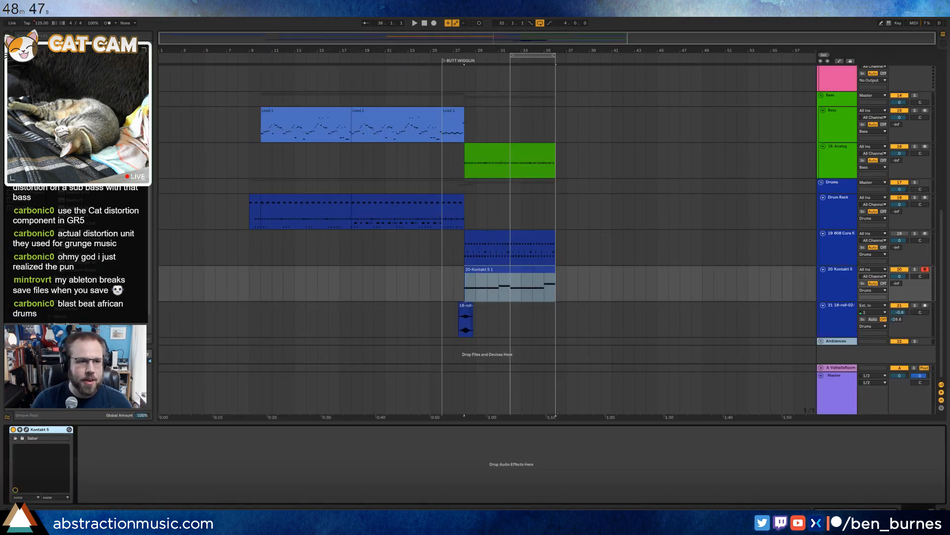
{"action": "left_click", "coordinate": [28, 105]}
{"action": "left_click_drag", "start_coordinate": [118, 447], "coordinate": [105, 484]}
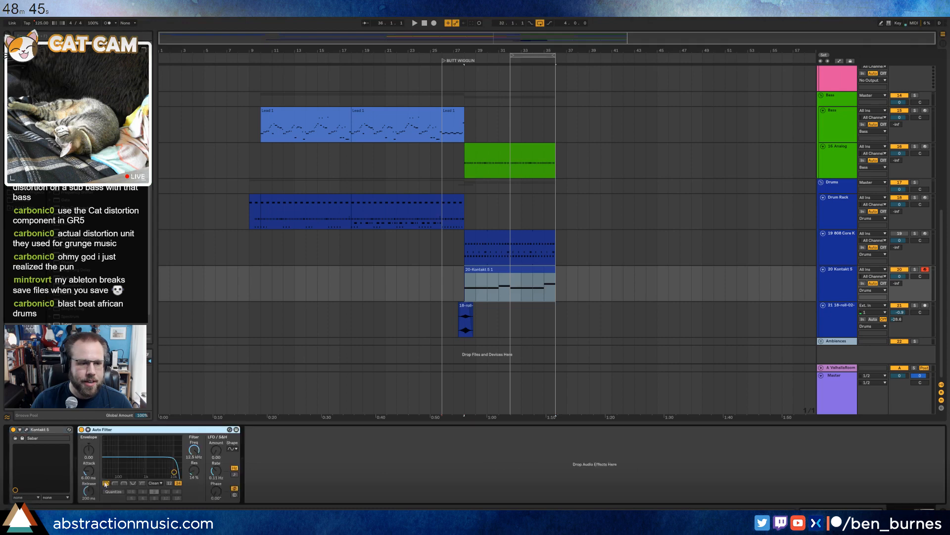
{"action": "left_click", "coordinate": [115, 483]}
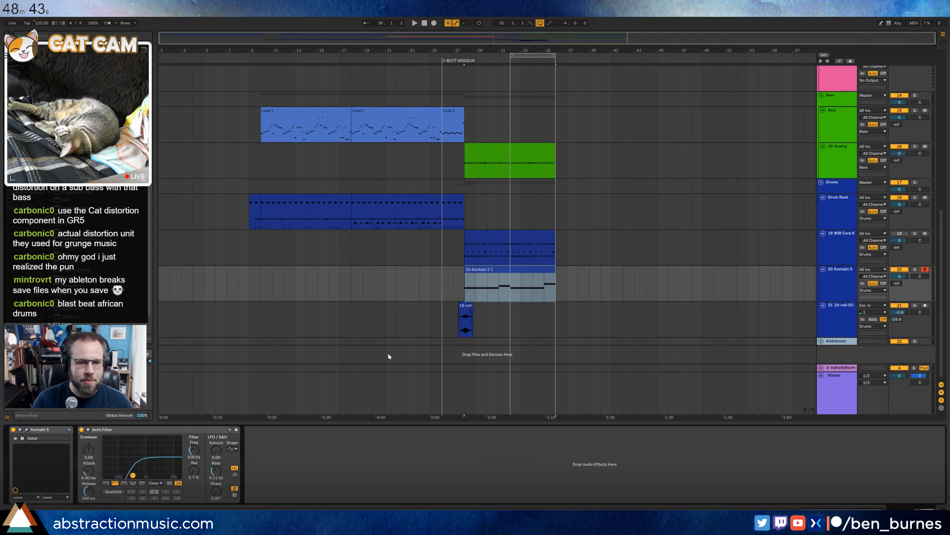
During playback, fine-tune the high-pass cutoff with 0% resonance and lower the volume of the 20 Kontakt 5 track.
{"action": "left_click", "coordinate": [487, 271]}
{"action": "key", "text": "space"}
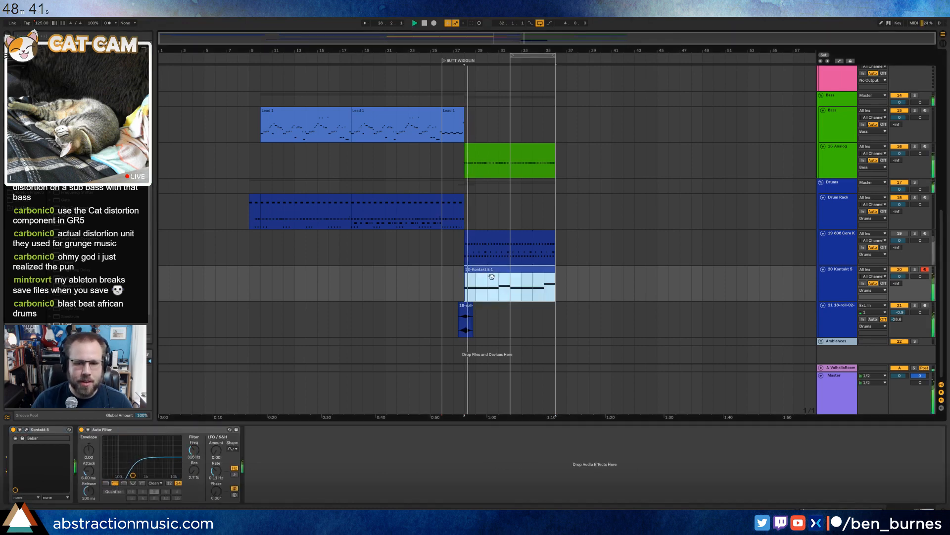
{"action": "left_click_drag", "start_coordinate": [137, 474], "coordinate": [134, 477]}
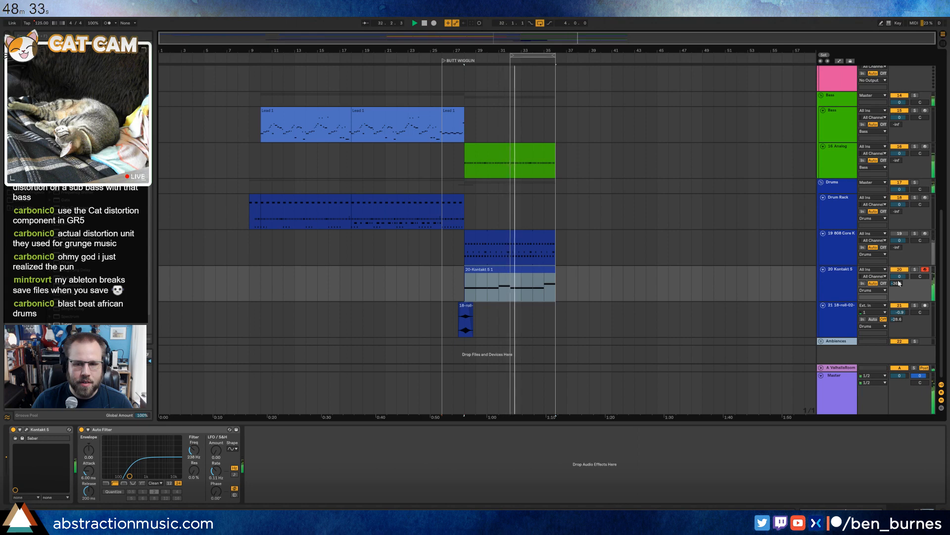
{"action": "left_click_drag", "start_coordinate": [898, 284], "coordinate": [902, 280]}
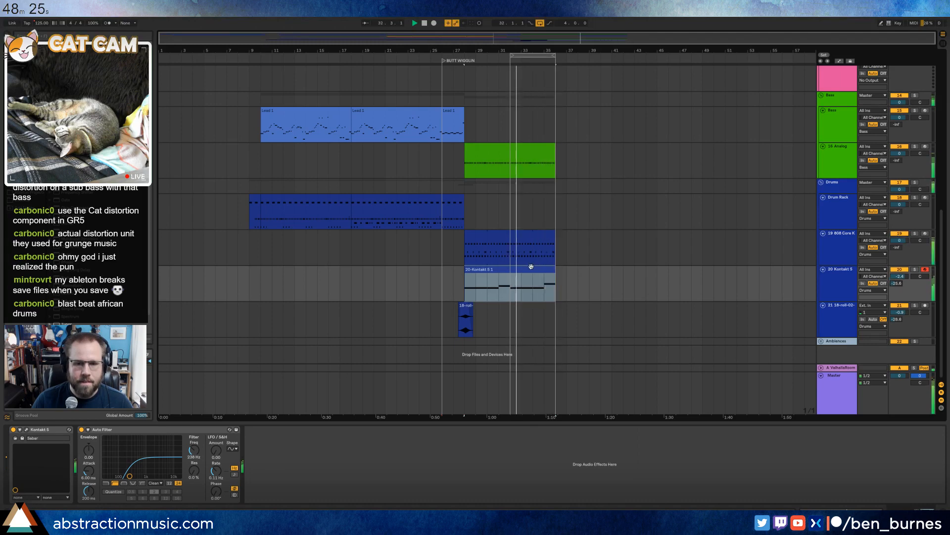
Lower the Kontakt clip's pattern notes in bars 4 and 8 to C1.
{"action": "double_click", "coordinate": [482, 294]}
{"action": "left_click", "coordinate": [487, 352]}
{"action": "key", "text": "Down"}
{"action": "key", "text": "Down"}
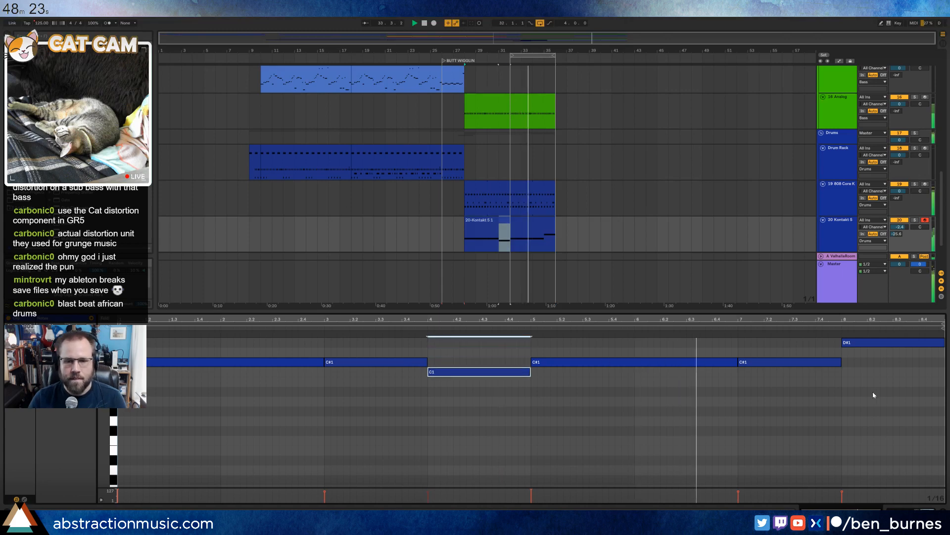
{"action": "left_click", "coordinate": [869, 342]}
{"action": "key", "text": "Down"}
{"action": "key", "text": "Down"}
{"action": "key", "text": "Down"}
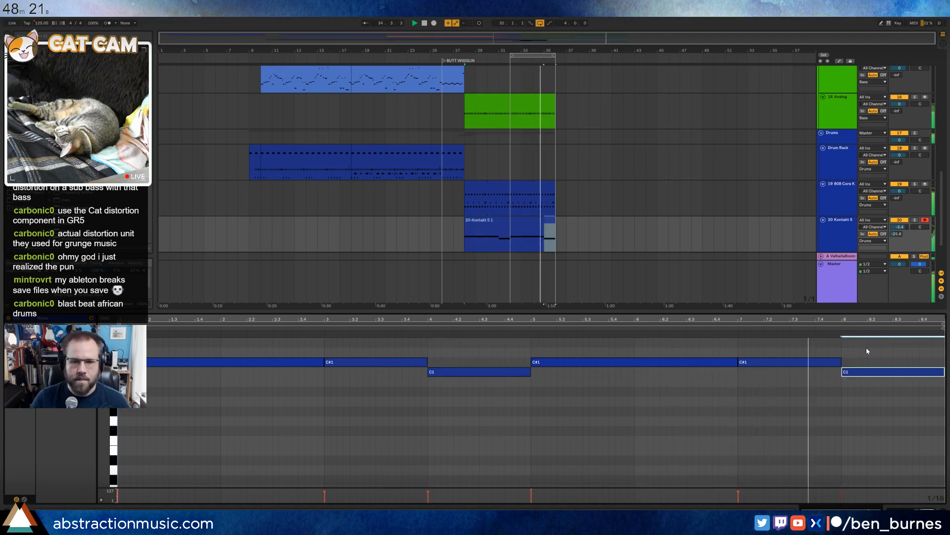
{"action": "key", "text": "shift+Tab"}
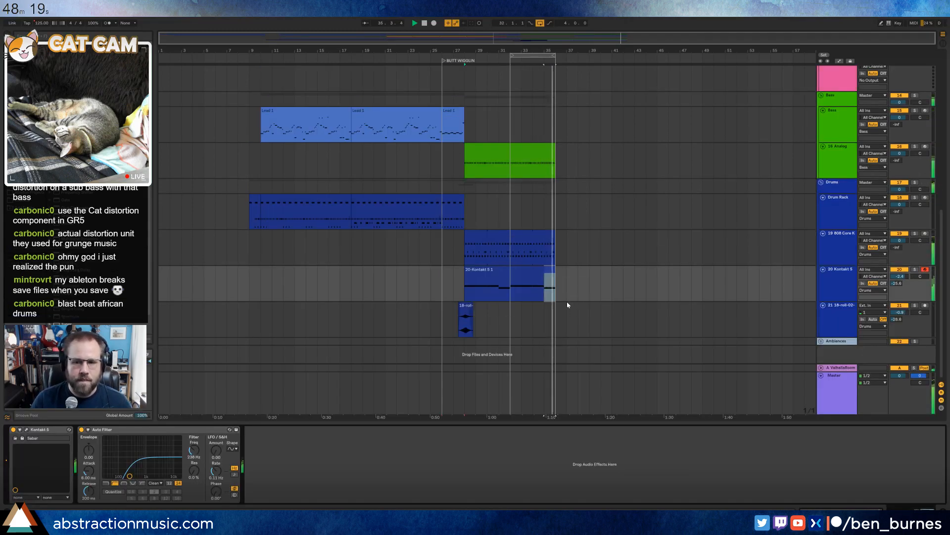
Replay from the BUTT WIGGLIN marker and turn the 20 Kontakt 5 track down slightly further.
{"action": "left_click", "coordinate": [842, 271]}
{"action": "left_click", "coordinate": [438, 57]}
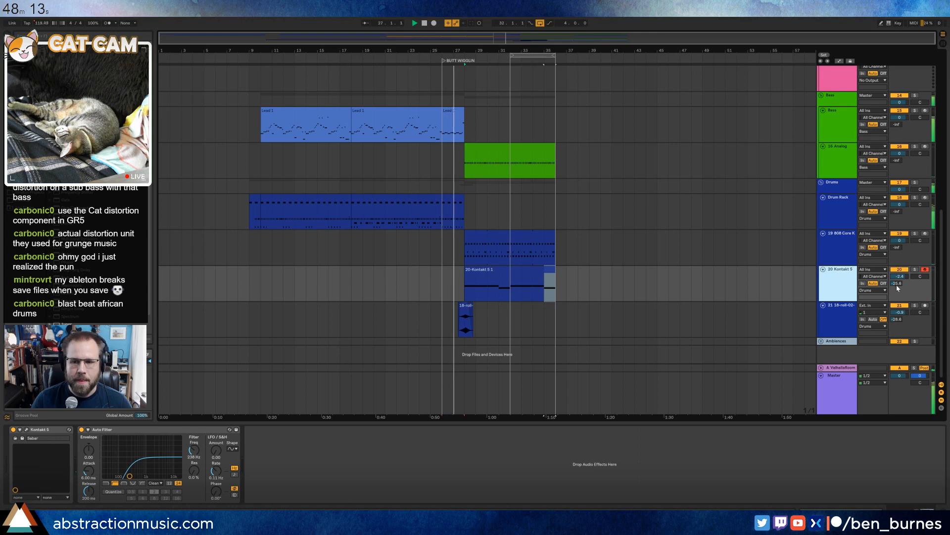
{"action": "left_click_drag", "start_coordinate": [899, 278], "coordinate": [899, 282]}
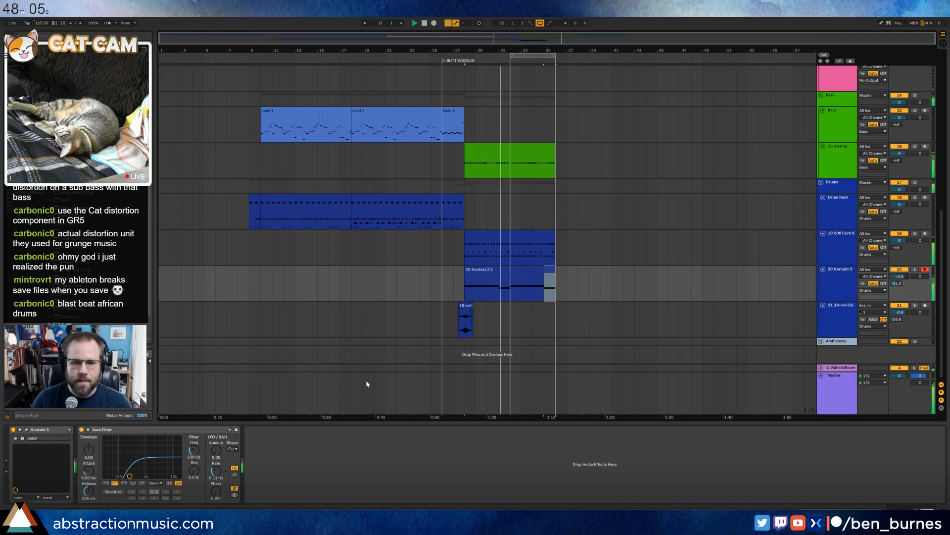
Shorten the bar 4 C1 note to a third of the bar, fill the rest with a D1 note and play it back.
{"action": "double_click", "coordinate": [494, 272]}
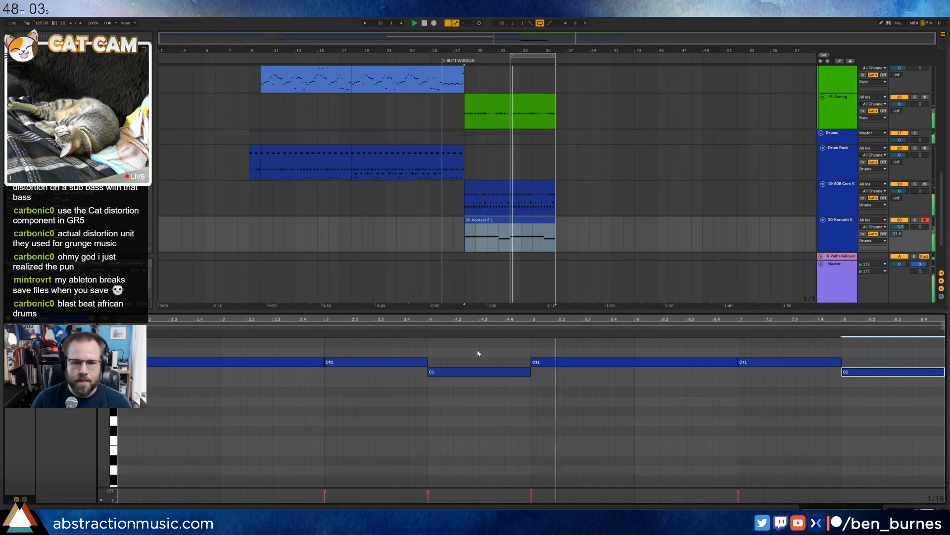
{"action": "key", "text": "space"}
{"action": "left_click_drag", "start_coordinate": [531, 374], "coordinate": [476, 373]}
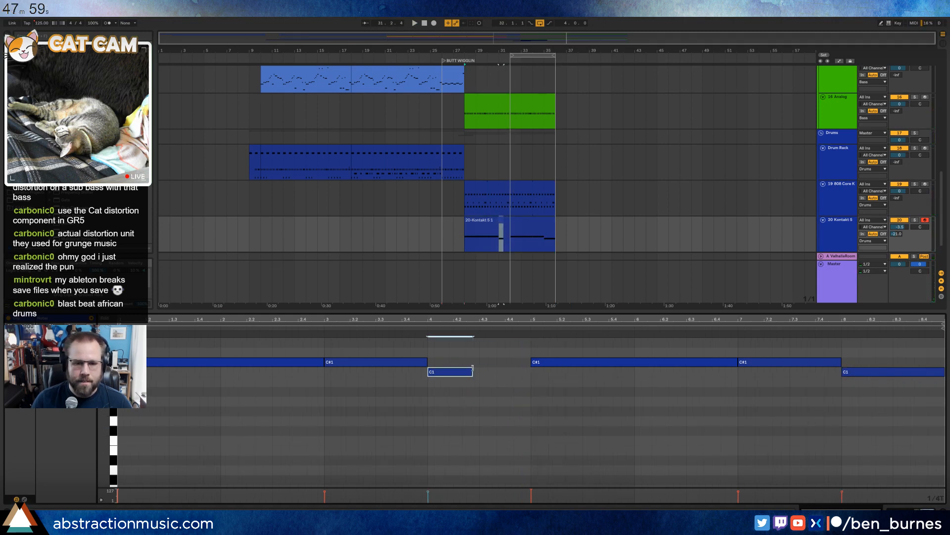
{"action": "left_click_drag", "start_coordinate": [466, 352], "coordinate": [534, 349]}
{"action": "key", "text": "space"}
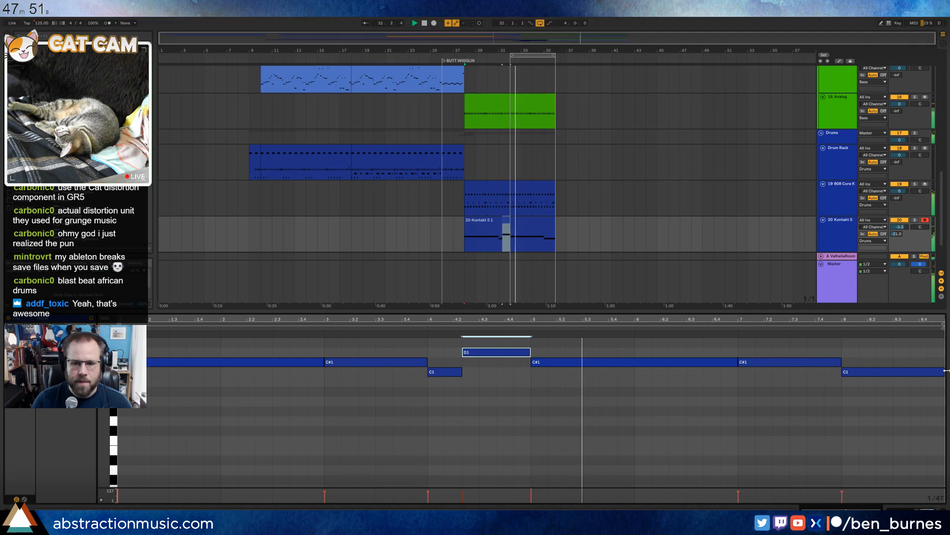
Shorten the Kontakt clip's final C1 note to the first third of bar 8.
{"action": "left_click_drag", "start_coordinate": [944, 372], "coordinate": [875, 371]}
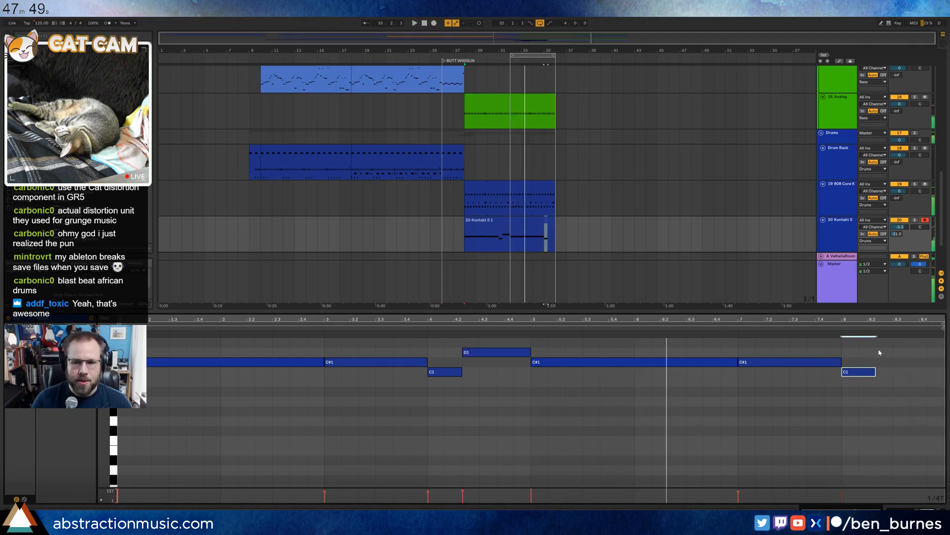
Add two consecutive D#1 notes after the last C1 note at the end of the Kontakt clip.
{"action": "scroll", "coordinate": [884, 367], "scroll_direction": "up", "scroll_amount": 2}
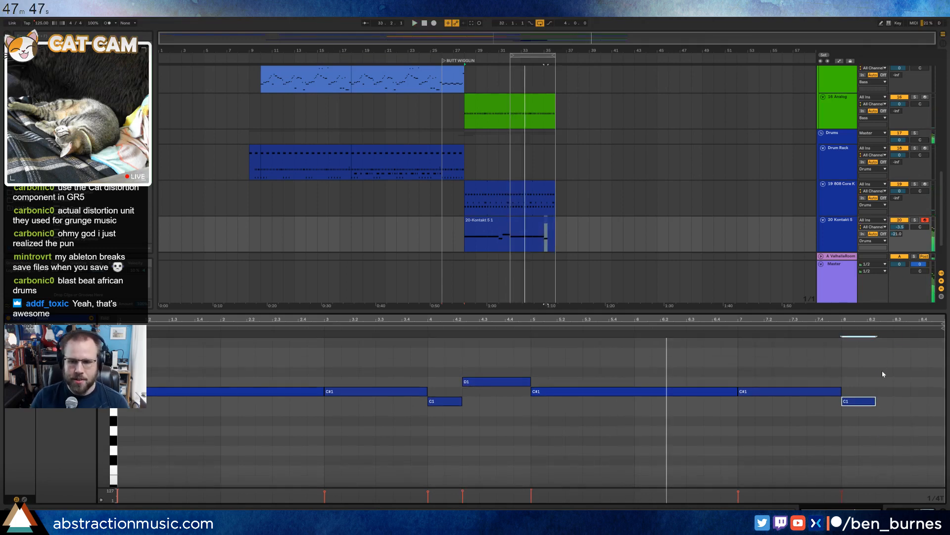
{"action": "left_click_drag", "start_coordinate": [883, 373], "coordinate": [909, 374]}
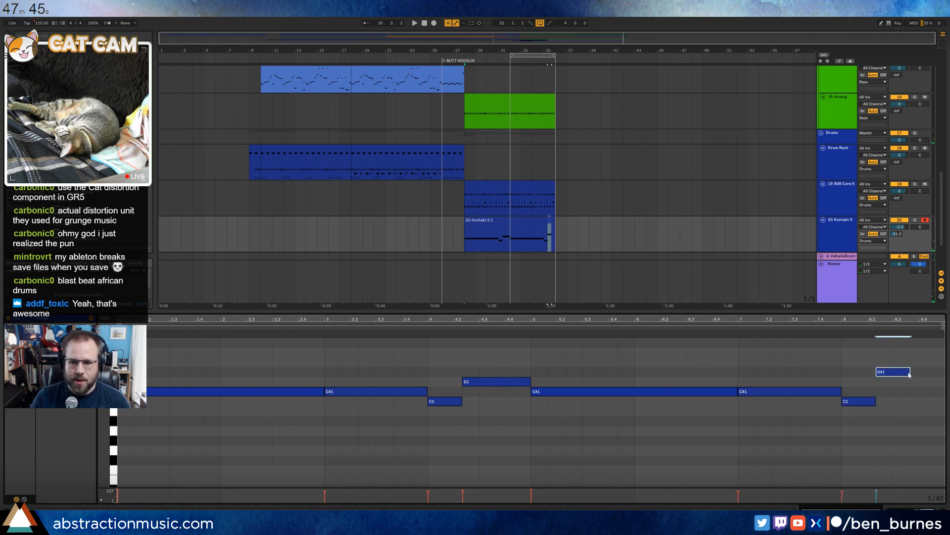
{"action": "key", "text": "ctrl+d"}
Shorten the C#1 note that starts at bar 5, fill the gap before bar 7 with an E1 note, and play it back.
{"action": "left_click_drag", "start_coordinate": [736, 392], "coordinate": [669, 391]}
{"action": "left_click_drag", "start_coordinate": [696, 372], "coordinate": [726, 367]}
{"action": "key", "text": "space"}
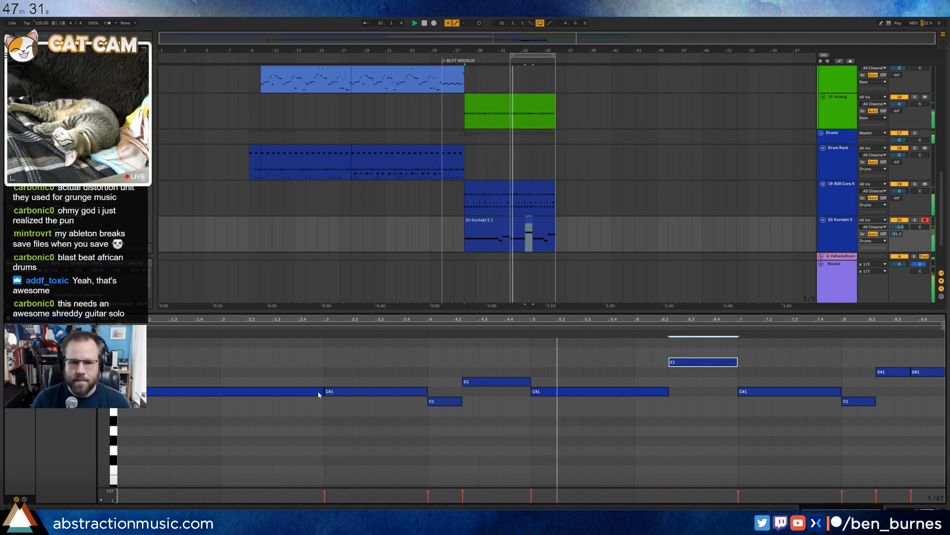
Examine the closed hi-hat sample in the 808 Core Kit and its notes in the drum clip during playback.
{"action": "left_click", "coordinate": [601, 235]}
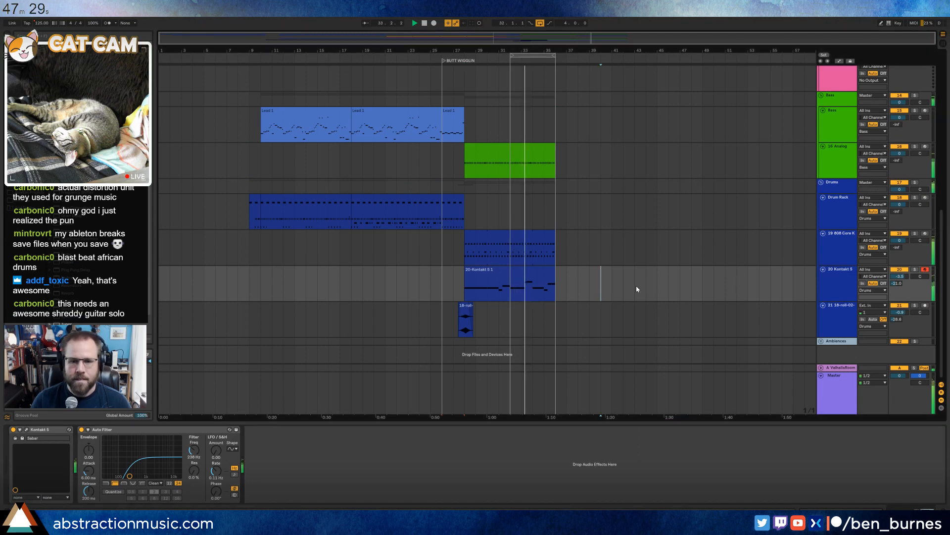
{"action": "left_click", "coordinate": [778, 244]}
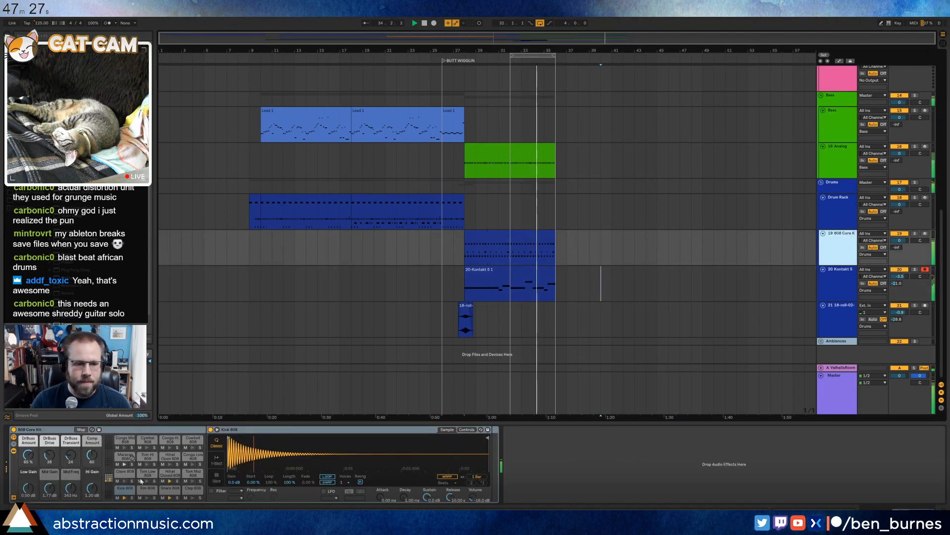
{"action": "left_click", "coordinate": [171, 472]}
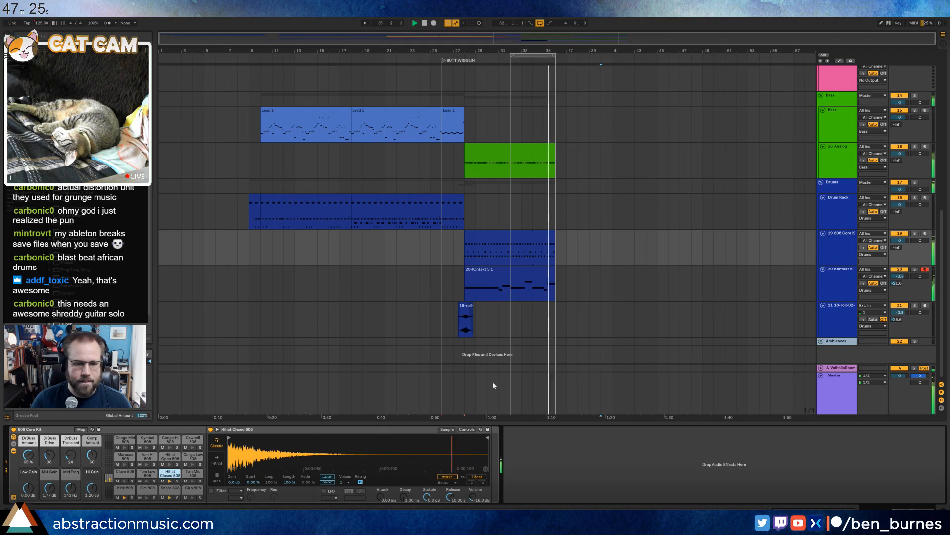
{"action": "left_click", "coordinate": [524, 236]}
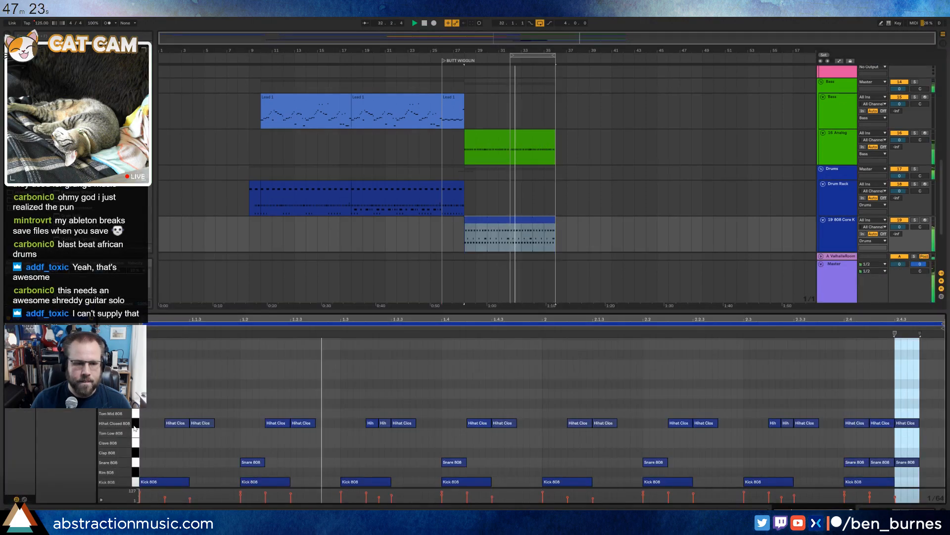
{"action": "key", "text": "ctrl+a"}
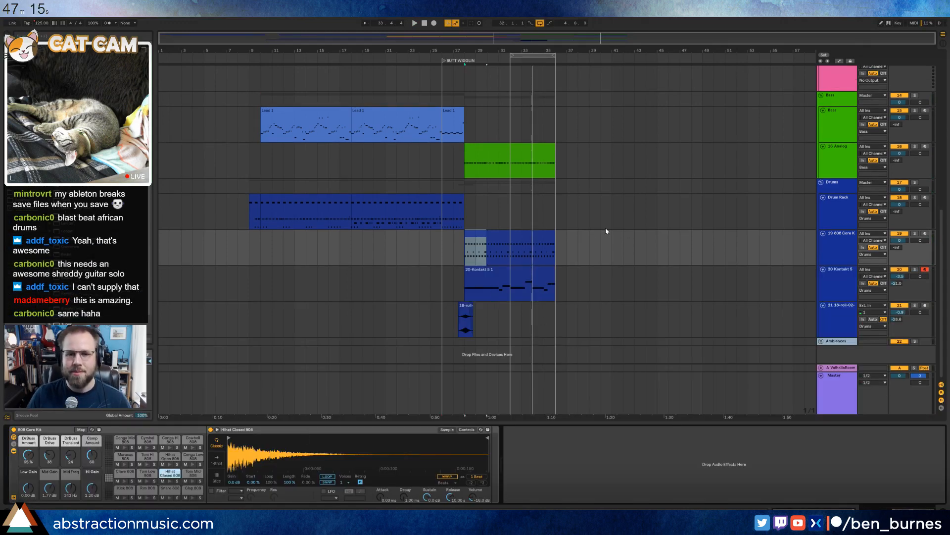
Check the devices on the Massive lead track and audition the section from the first Analog bass clip.
{"action": "scroll", "coordinate": [587, 230], "scroll_direction": "up", "scroll_amount": 8}
{"action": "left_click", "coordinate": [534, 81]}
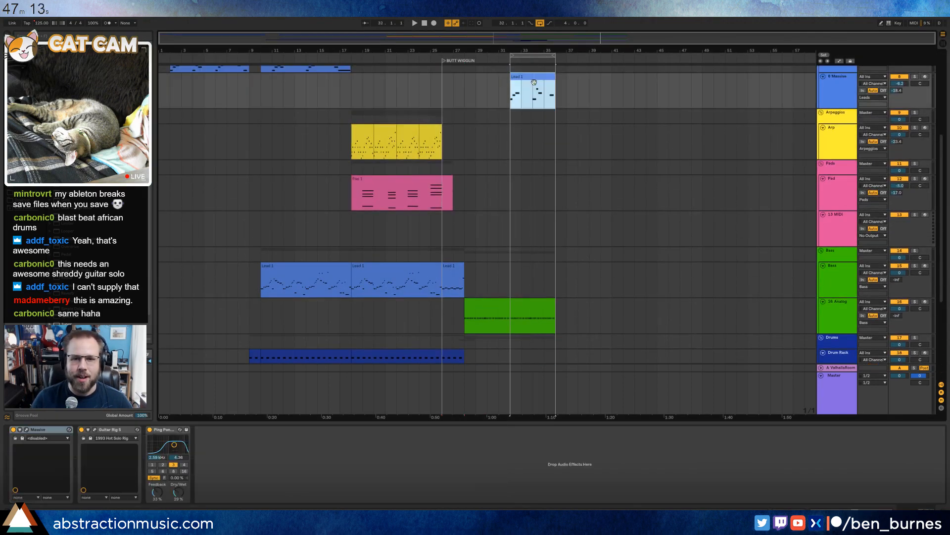
{"action": "scroll", "coordinate": [592, 229], "scroll_direction": "down", "scroll_amount": 8}
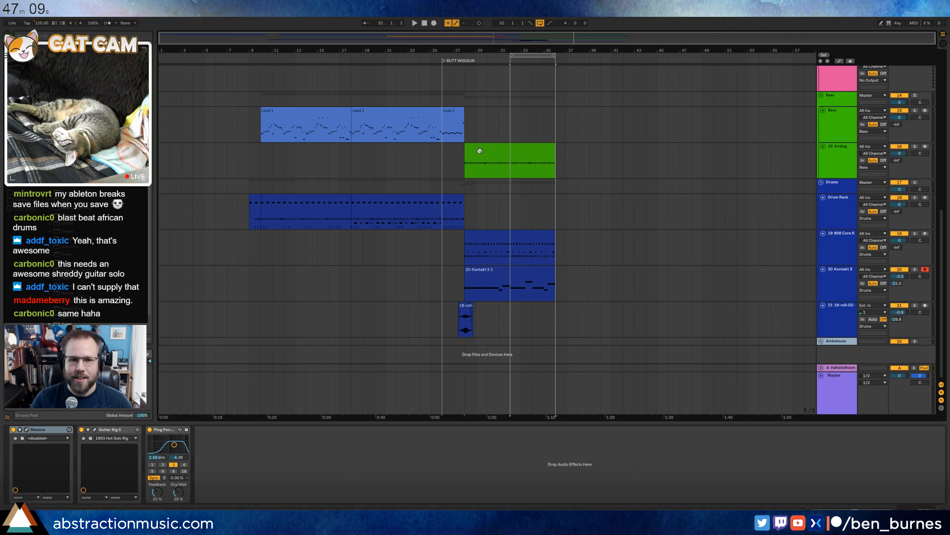
{"action": "left_click", "coordinate": [480, 150]}
{"action": "key", "text": "space"}
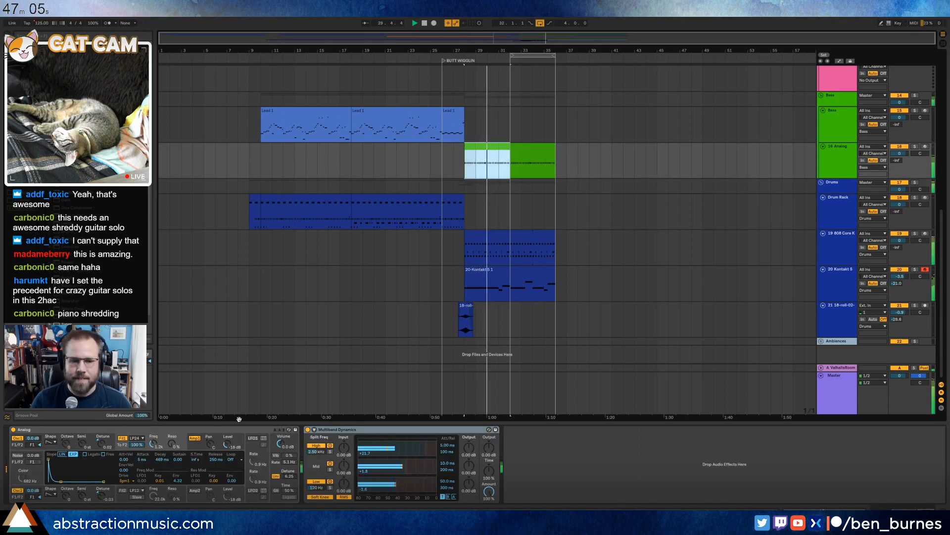
{"action": "key", "text": "space"}
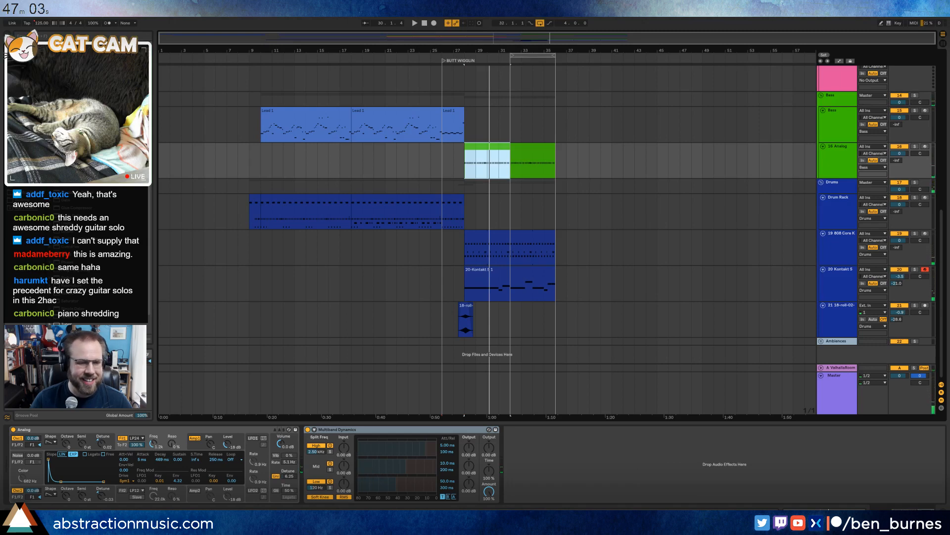
{"action": "key", "text": "space"}
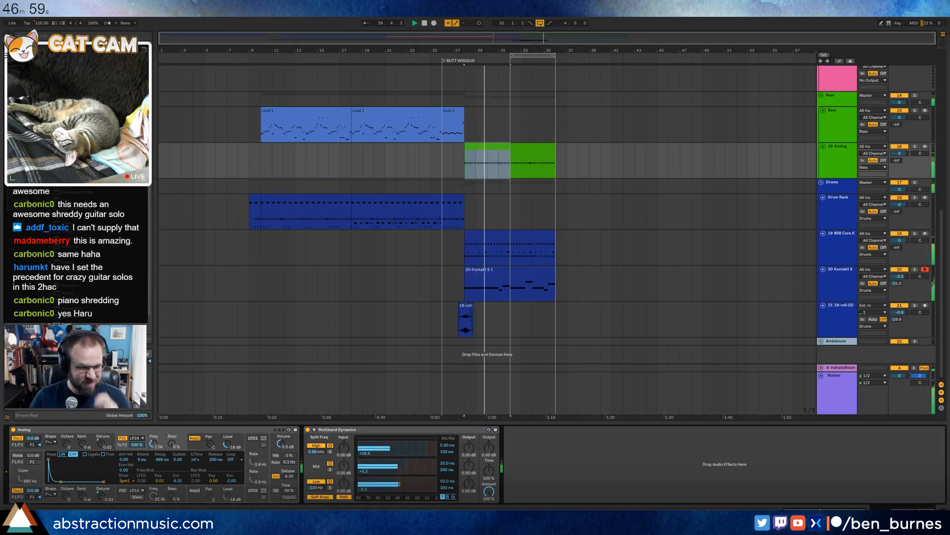
Set Analog's filter 1 LFO frequency modulation to 0.19 and adjust the filter while listening.
{"action": "left_click", "coordinate": [253, 438]}
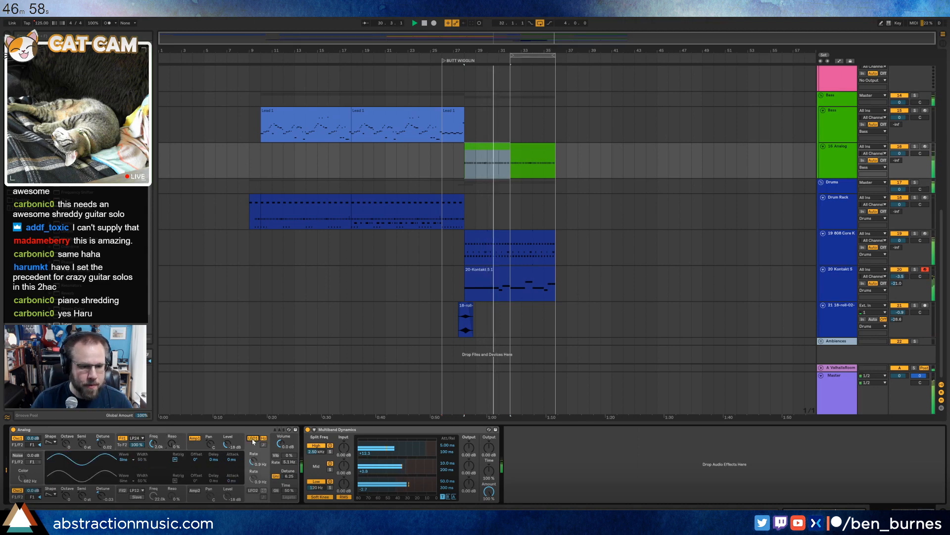
{"action": "left_click", "coordinate": [156, 444]}
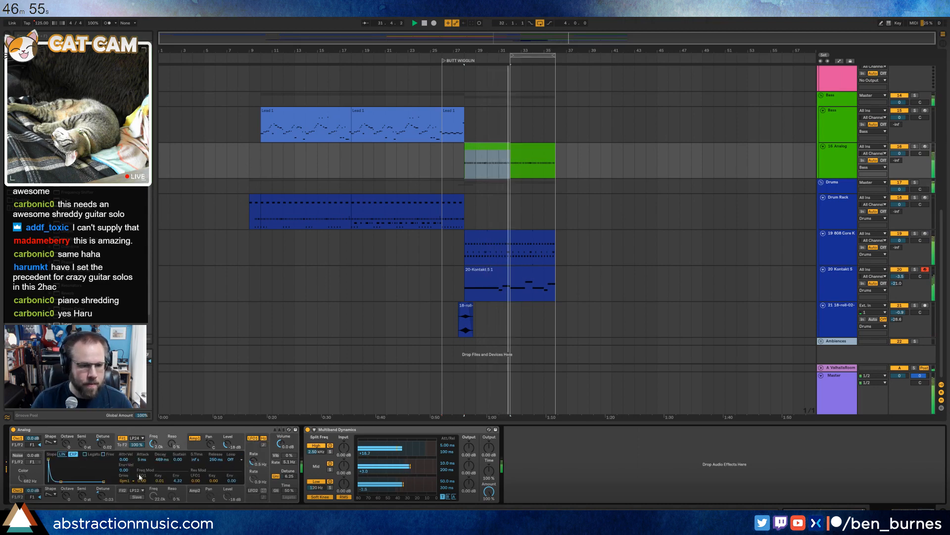
{"action": "left_click_drag", "start_coordinate": [141, 480], "coordinate": [142, 470]}
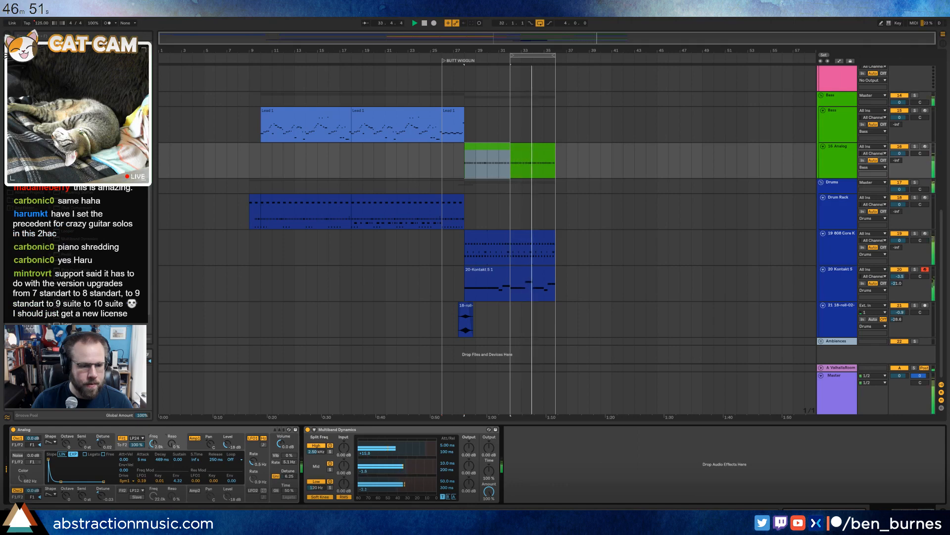
{"action": "left_click_drag", "start_coordinate": [172, 444], "coordinate": [153, 453]}
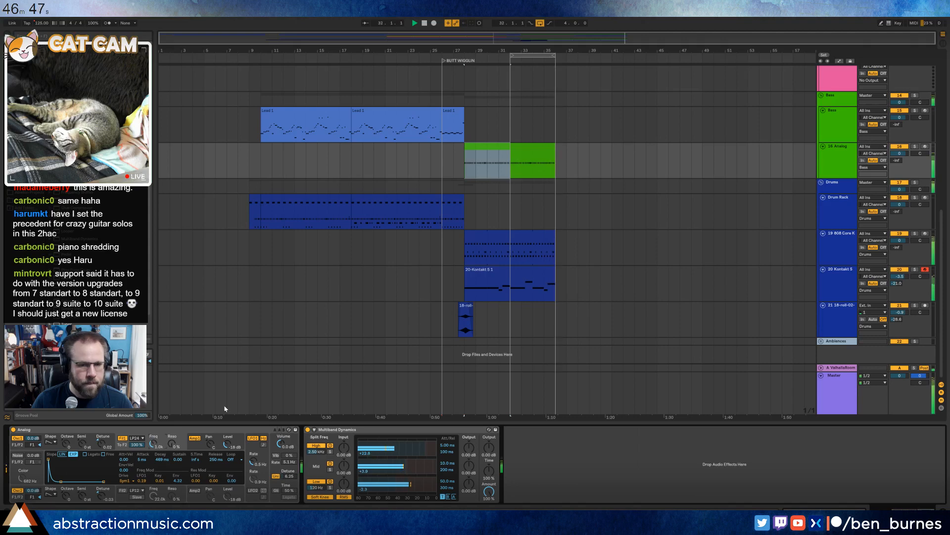
{"action": "key", "text": "space"}
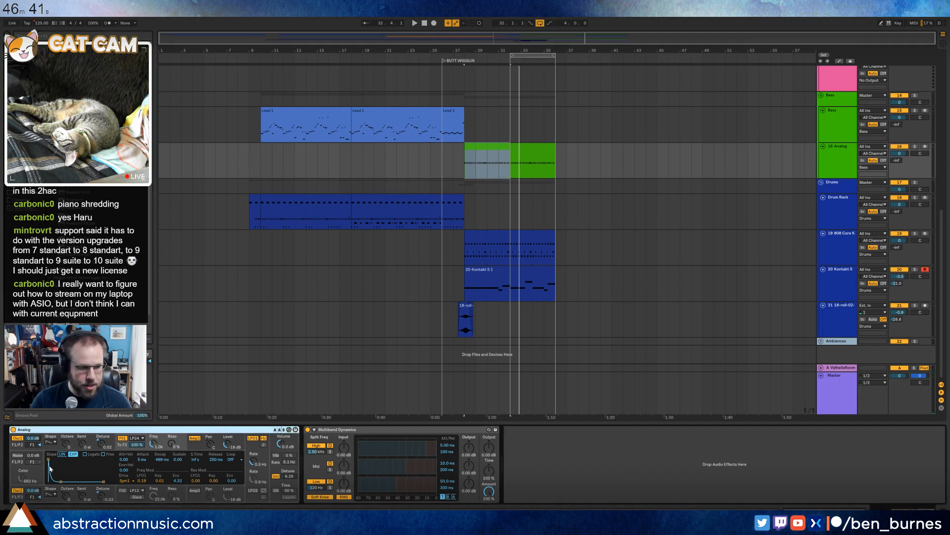
Group Analog into an Instrument Rack and duplicate its chain, selecting the second copy.
{"action": "key", "text": "ctrl+g"}
{"action": "left_click", "coordinate": [14, 450]}
{"action": "left_click", "coordinate": [36, 450]}
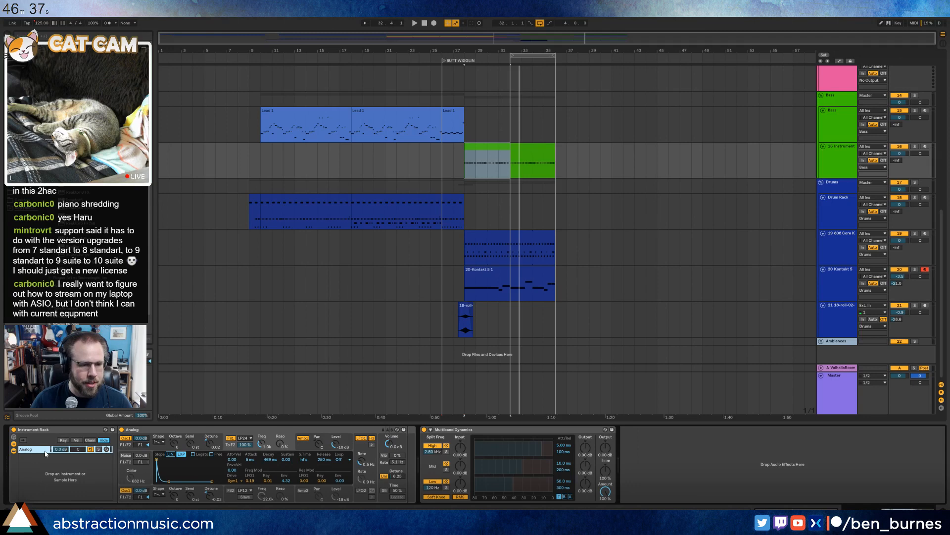
{"action": "key", "text": "ctrl+d"}
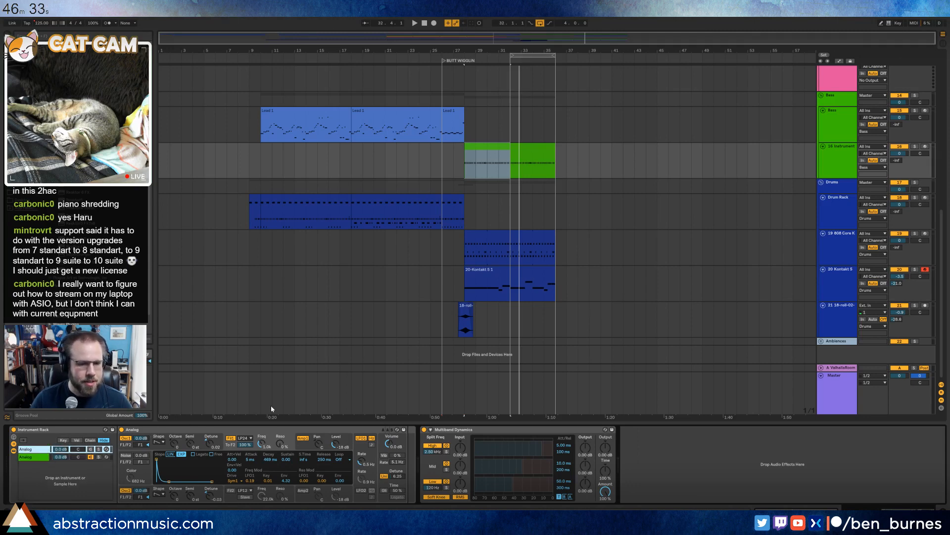
{"action": "left_click", "coordinate": [31, 458]}
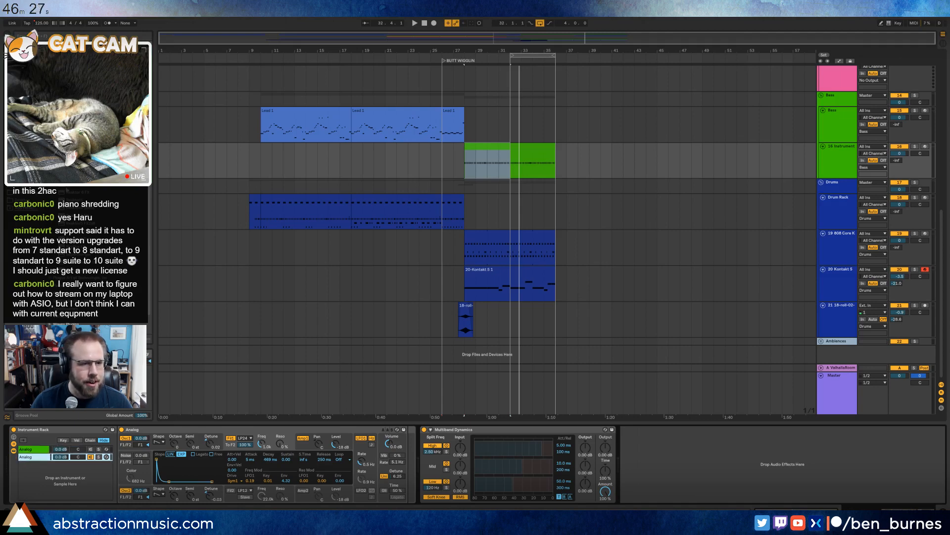
Replace the second chain's Analog with Reaktor 6 and load the Monark ensemble into it.
{"action": "left_click_drag", "start_coordinate": [67, 189], "coordinate": [210, 478]}
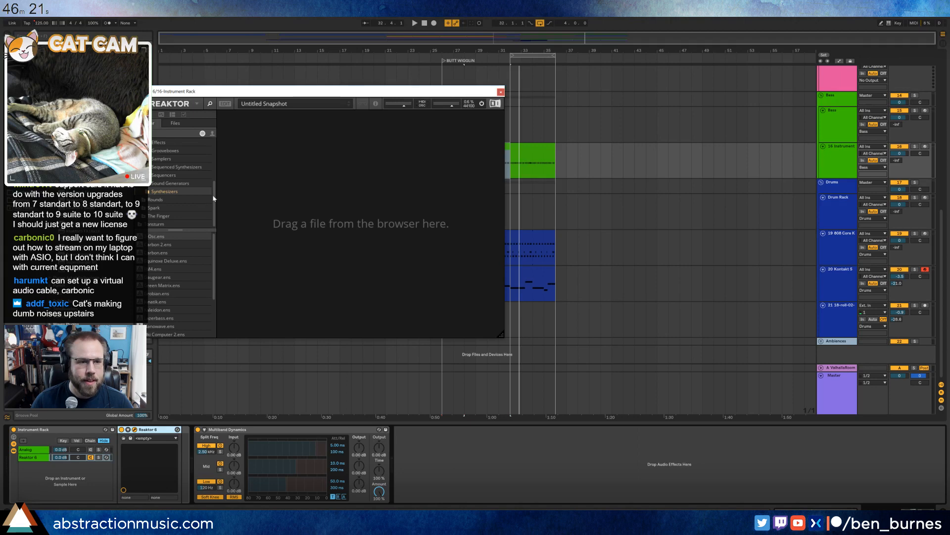
{"action": "left_click_drag", "start_coordinate": [215, 198], "coordinate": [214, 153]}
{"action": "left_click", "coordinate": [153, 166]}
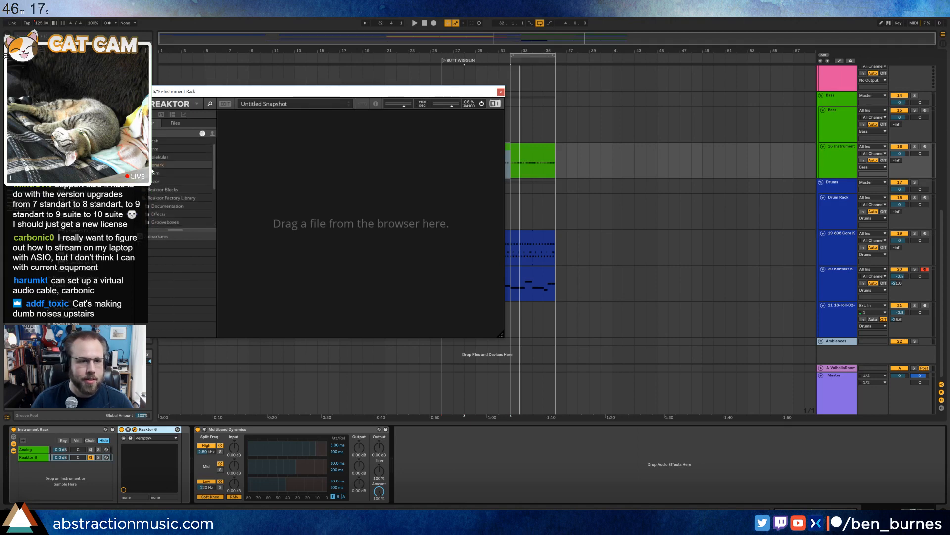
{"action": "left_click_drag", "start_coordinate": [148, 238], "coordinate": [341, 218]}
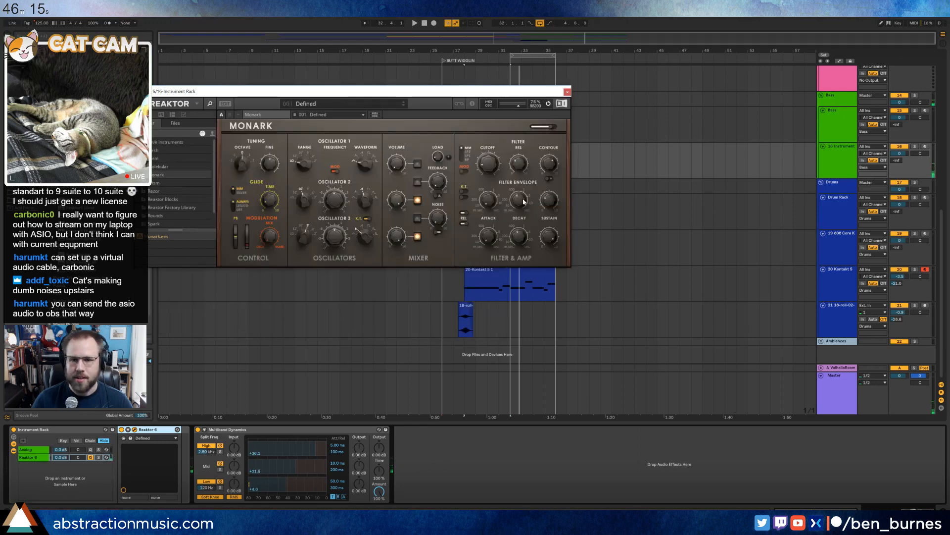
Audition the Monark bass layer in the section, moving the Reaktor window clear of the bass clips.
{"action": "key", "text": "space"}
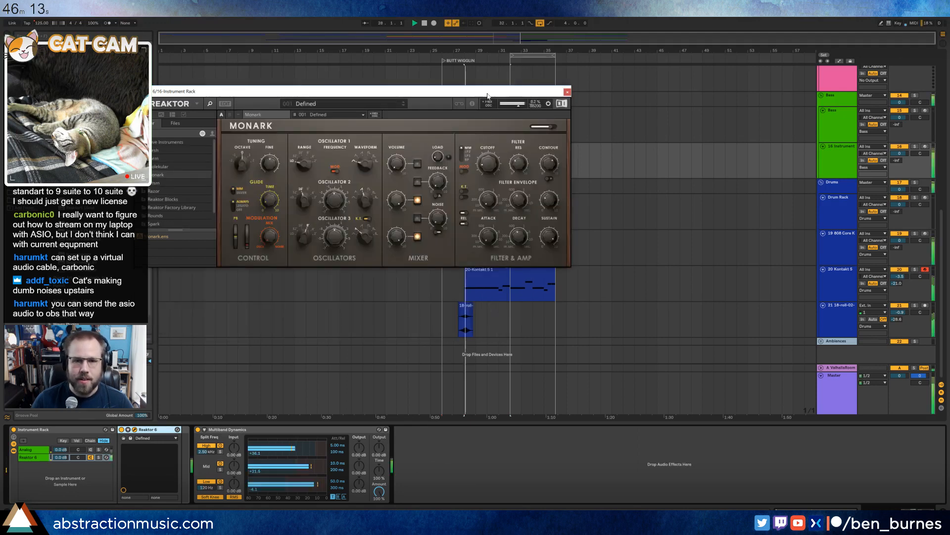
{"action": "mouse_move", "coordinate": [490, 91]}
{"action": "left_mouse_down"}
{"action": "mouse_move", "coordinate": [568, 189]}
{"action": "mouse_move", "coordinate": [565, 200]}
{"action": "left_mouse_up"}
{"action": "left_click", "coordinate": [544, 171]}
{"action": "key", "text": "space"}
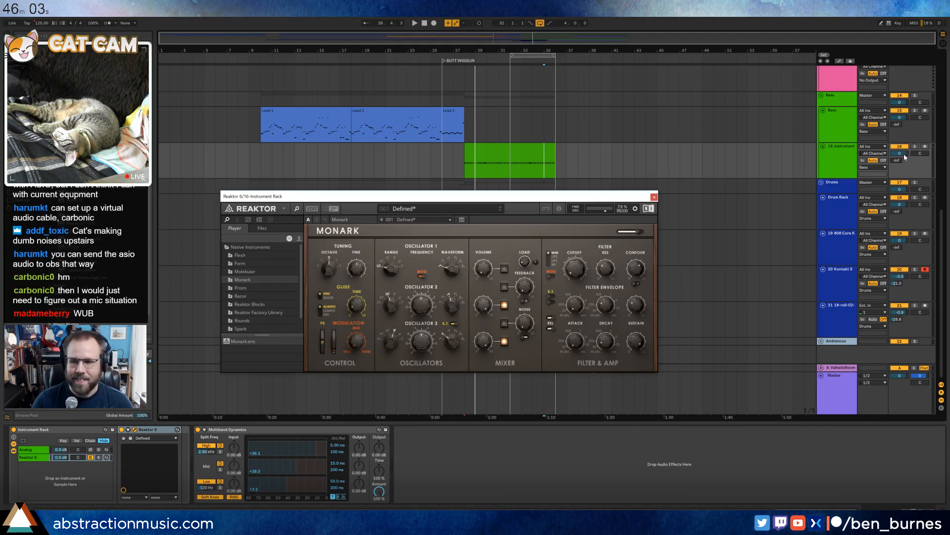
{"action": "key", "text": "space"}
{"action": "left_click", "coordinate": [479, 150]}
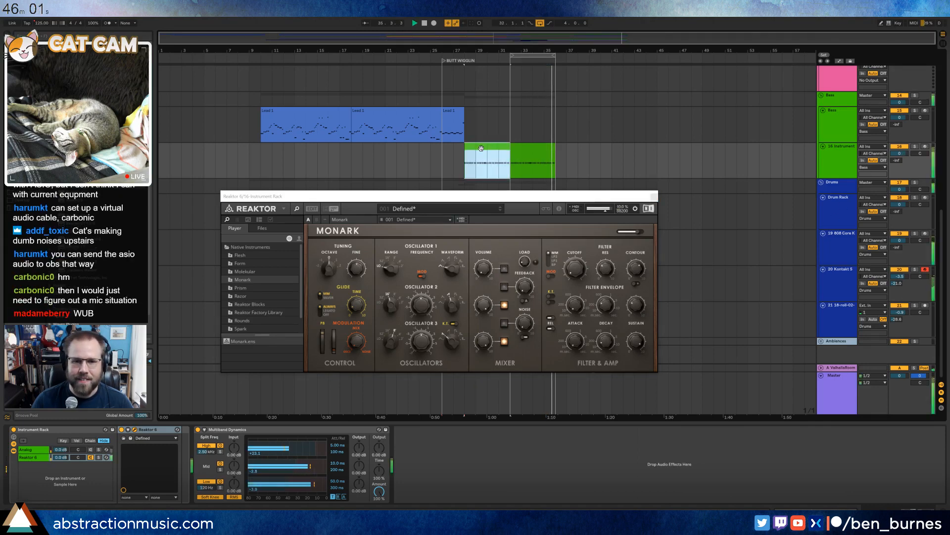
{"action": "key", "text": "space"}
{"action": "key", "text": "space"}
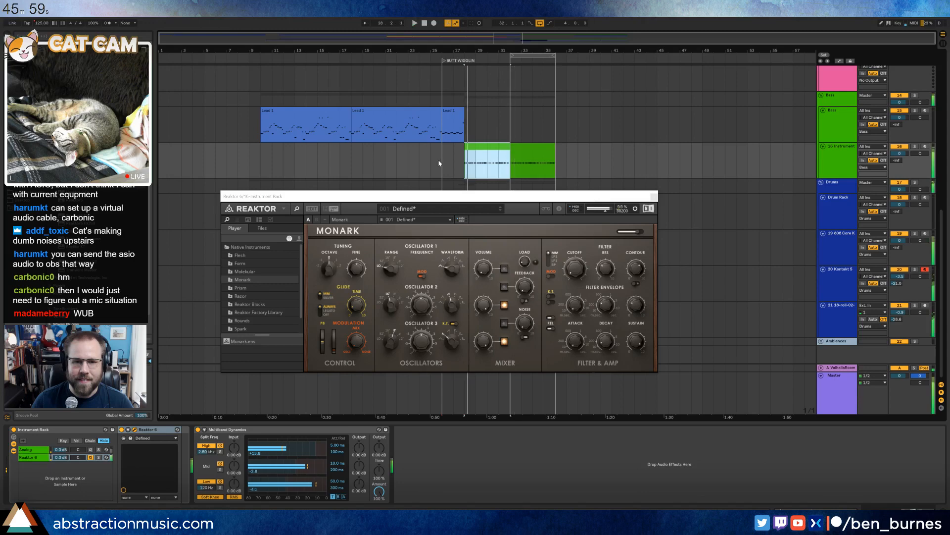
{"action": "left_click", "coordinate": [441, 162]}
{"action": "key", "text": "space"}
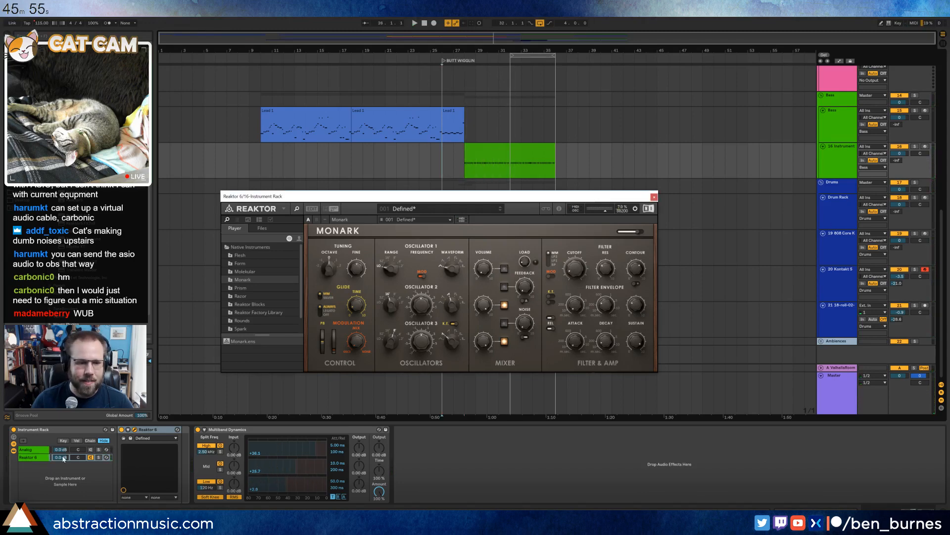
Turn off Multiband Dynamics on the bass track and lower the Reaktor 6 chain's volume slightly during playback.
{"action": "left_click_drag", "start_coordinate": [63, 458], "coordinate": [63, 470]}
{"action": "left_click", "coordinate": [198, 429]}
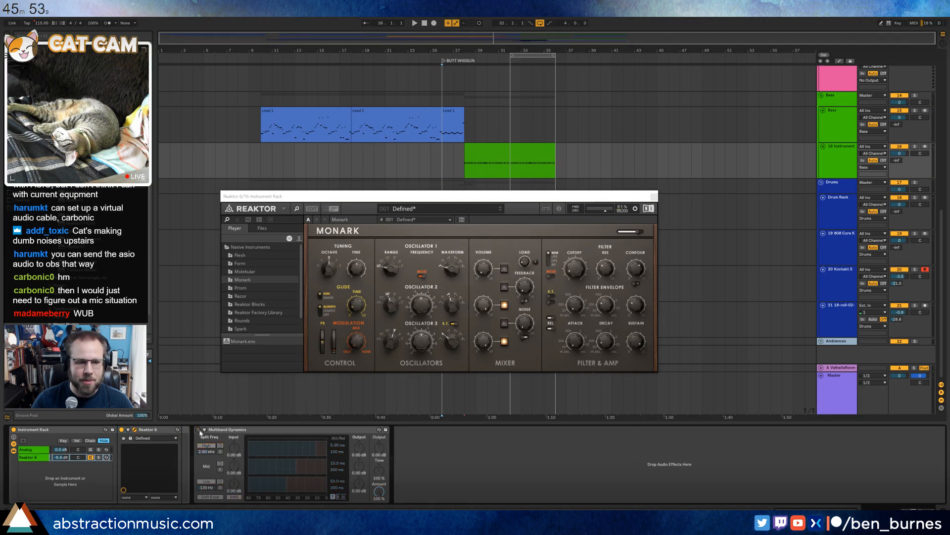
{"action": "key", "text": "space"}
{"action": "mouse_move", "coordinate": [61, 457]}
{"action": "left_mouse_down"}
{"action": "mouse_move", "coordinate": [61, 448]}
{"action": "mouse_move", "coordinate": [62, 458]}
{"action": "left_mouse_up"}
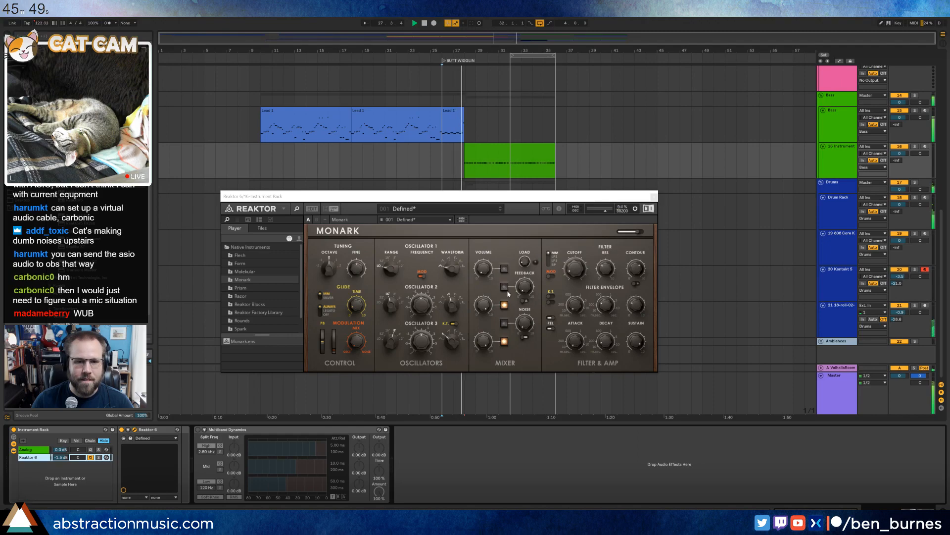
{"action": "left_click", "coordinate": [602, 276]}
Try all notes of the first green bass clip one octave higher and return them to their original pitch.
{"action": "double_click", "coordinate": [500, 161]}
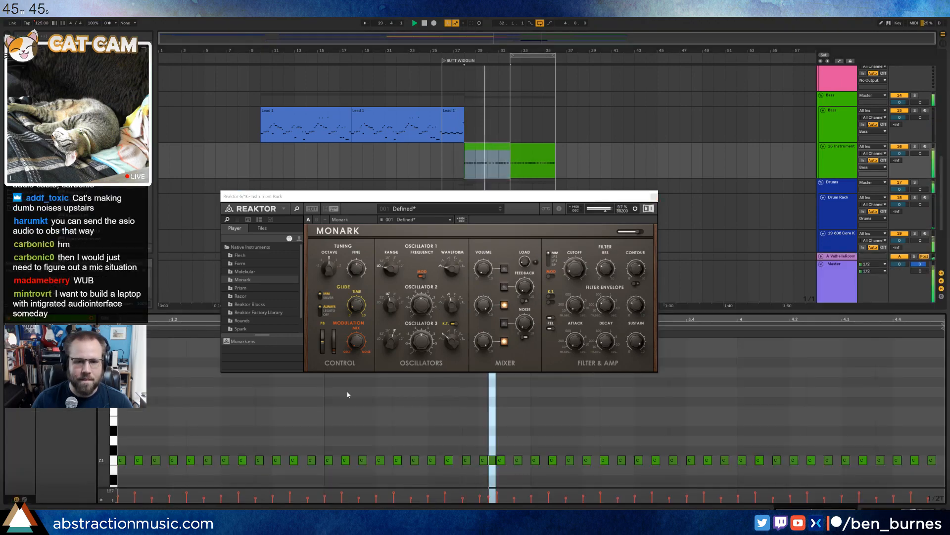
{"action": "left_click", "coordinate": [351, 419]}
{"action": "key", "text": "ctrl+a"}
{"action": "key", "text": "shift+Up"}
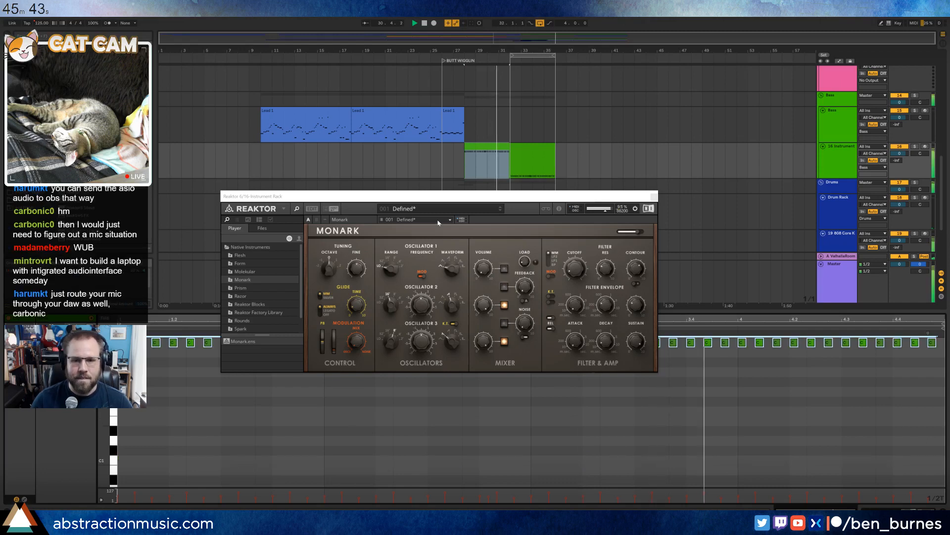
{"action": "key", "text": "shift+Down"}
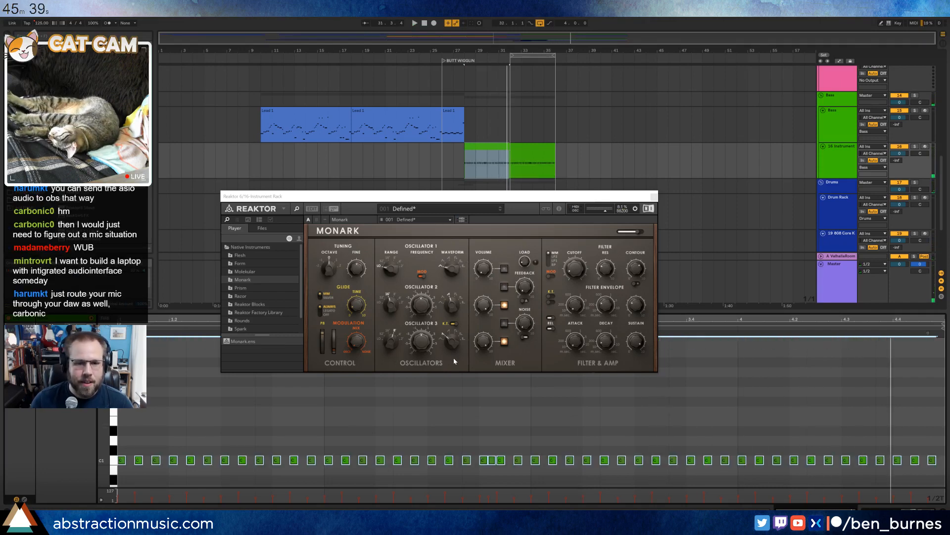
{"action": "left_click", "coordinate": [532, 362]}
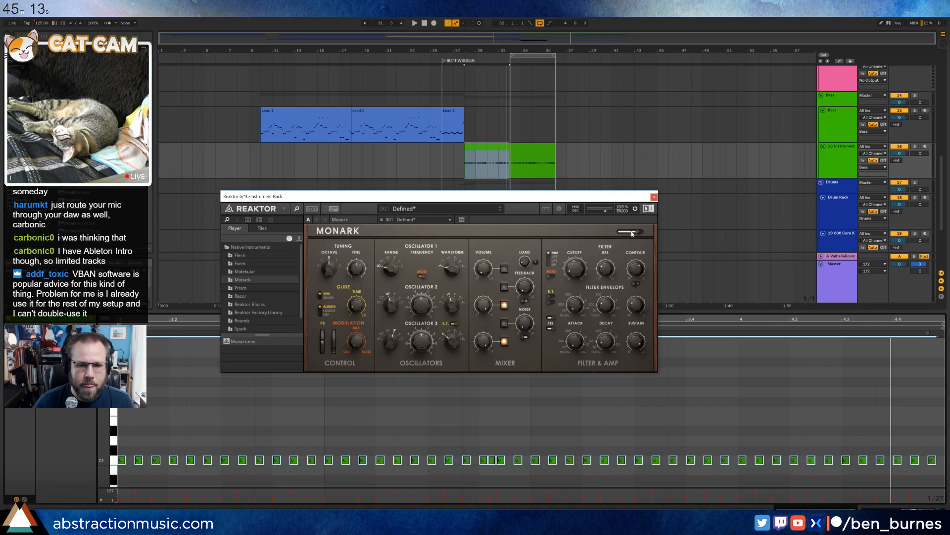
Check Monark's pitch bend settings and delete the envelope ramp in the first green bass clip, from beat 4 to the clip's end.
{"action": "left_click", "coordinate": [317, 220]}
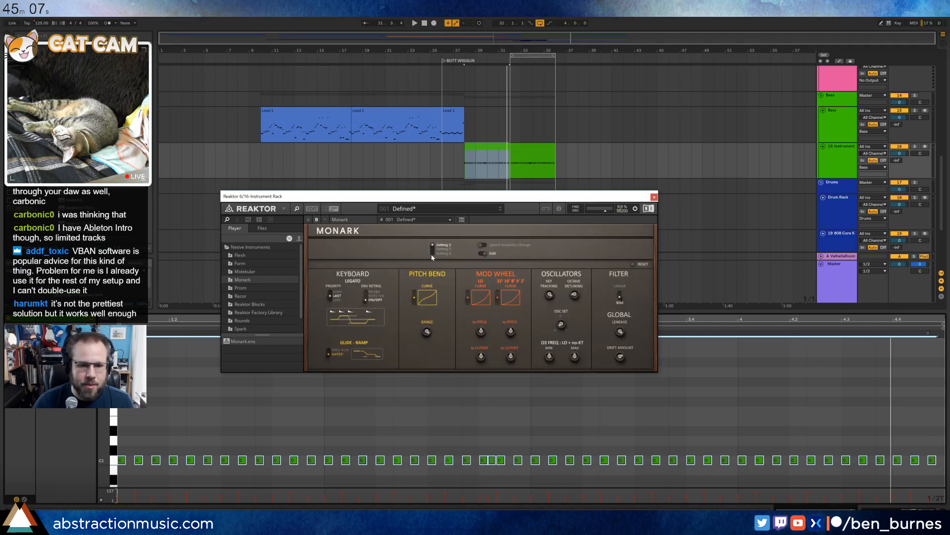
{"action": "key", "text": "space"}
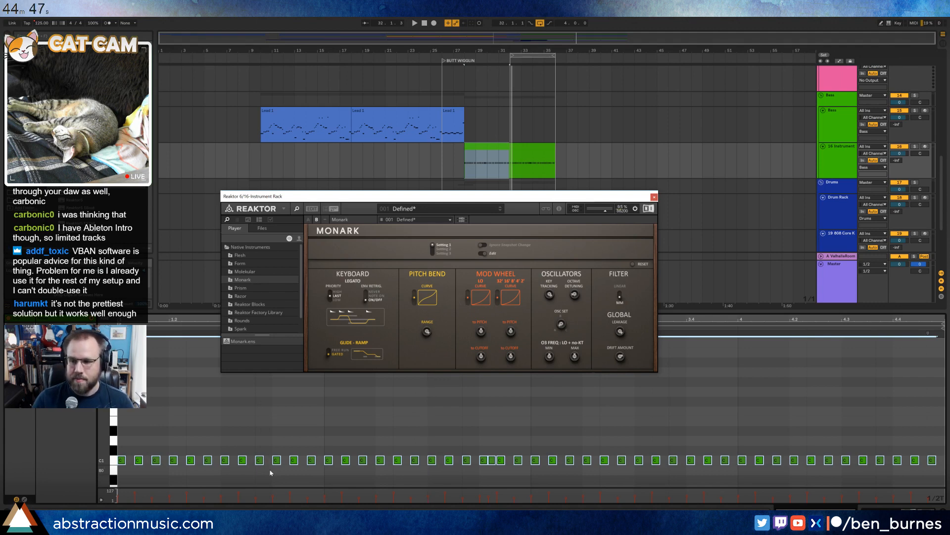
{"action": "left_click", "coordinate": [24, 499]}
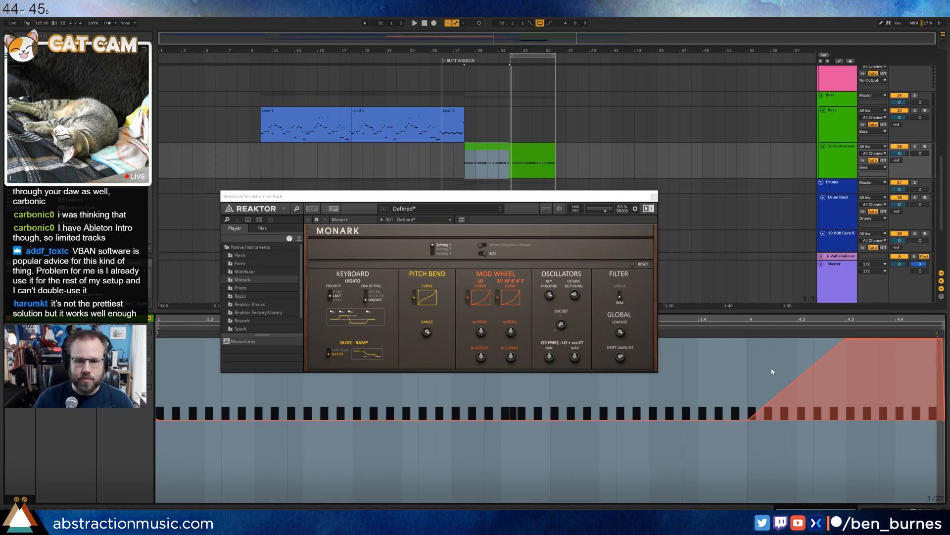
{"action": "left_click_drag", "start_coordinate": [745, 365], "coordinate": [944, 366]}
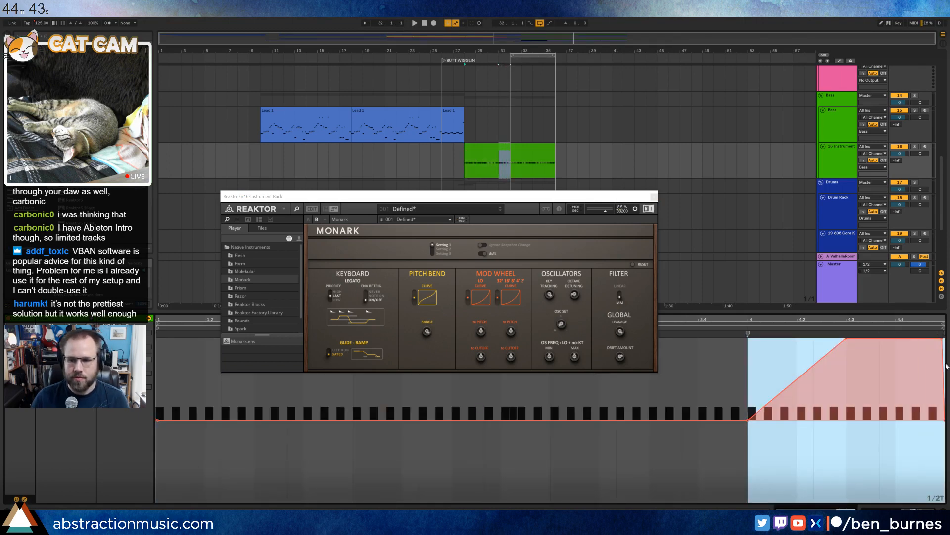
{"action": "key", "text": "Delete"}
{"action": "left_click_drag", "start_coordinate": [189, 458], "coordinate": [39, 484]}
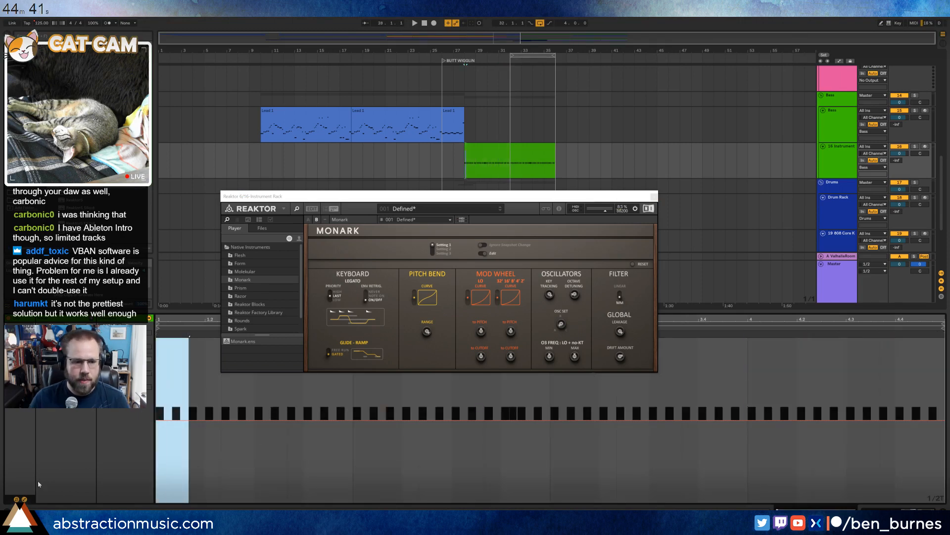
{"action": "left_click", "coordinate": [17, 500]}
Raise the last six notes of the first green bass clip by one octave and audition them.
{"action": "left_click", "coordinate": [729, 405]}
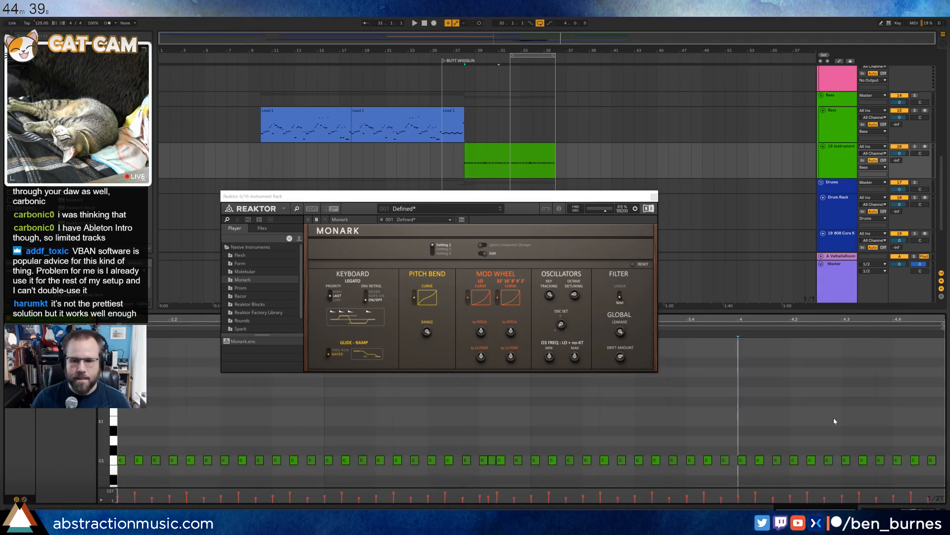
{"action": "left_click_drag", "start_coordinate": [842, 422], "coordinate": [945, 473]}
{"action": "key", "text": "shift+Up"}
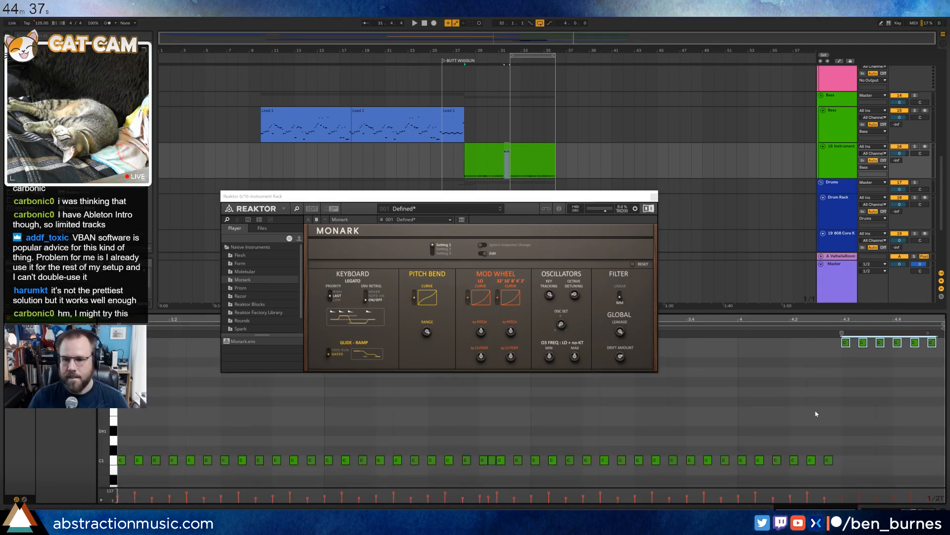
{"action": "key", "text": "space"}
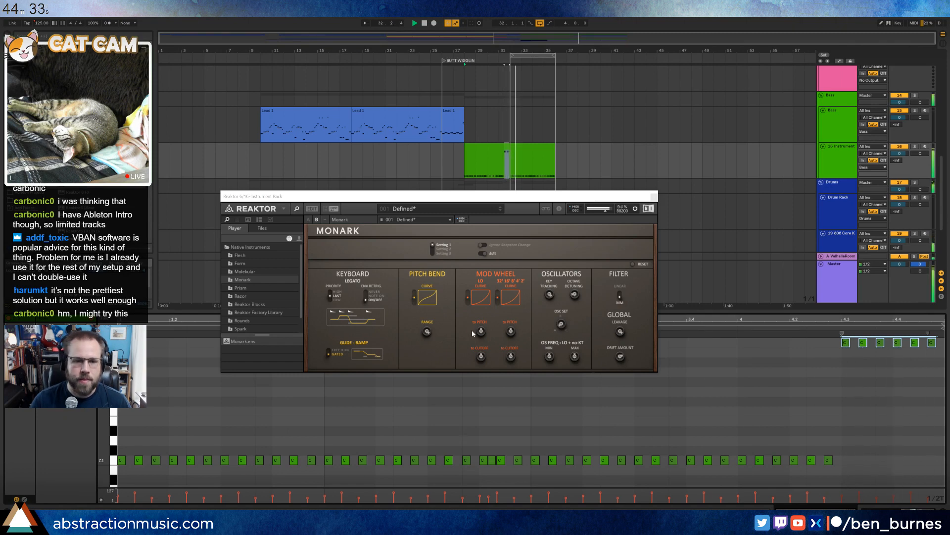
{"action": "key", "text": "space"}
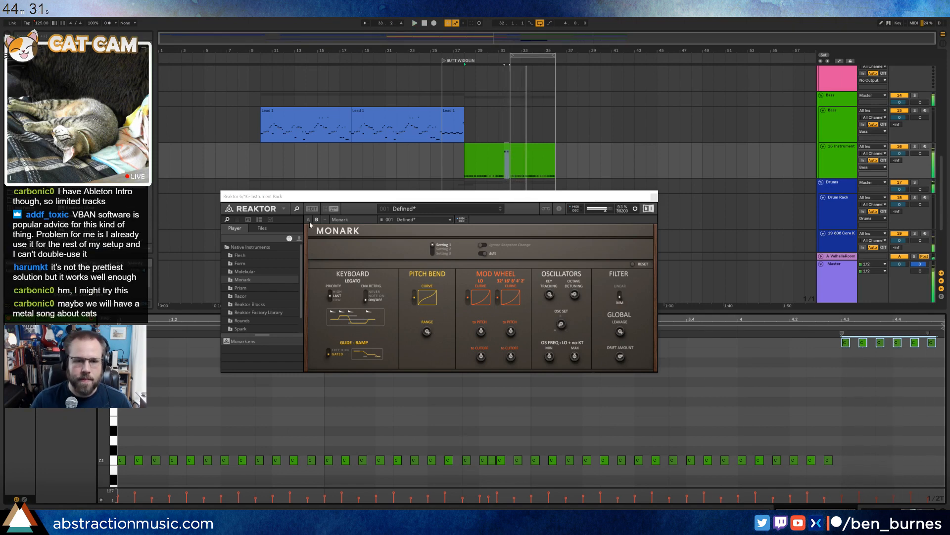
Duplicate the edited bass clip over the second one and lower Monark's filter envelope decay slightly during playback.
{"action": "left_click", "coordinate": [308, 219]}
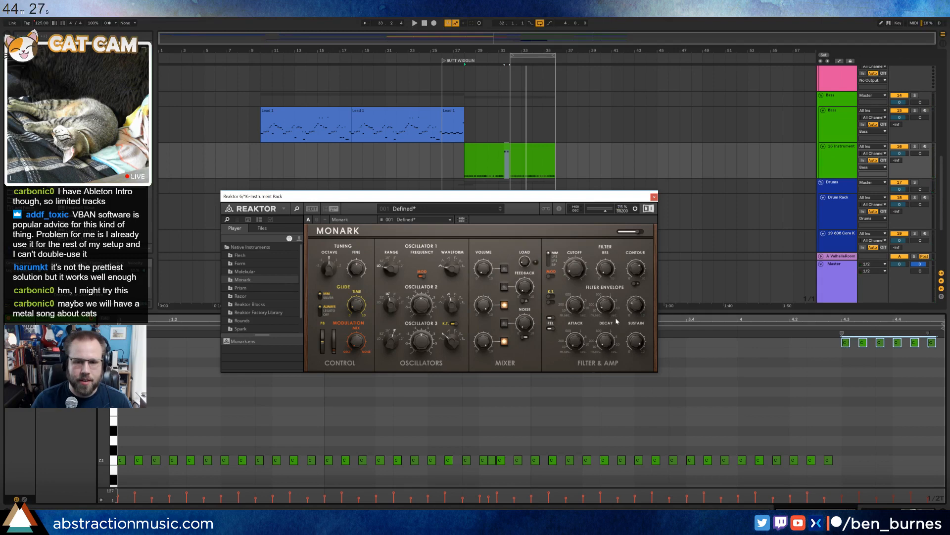
{"action": "key", "text": "space"}
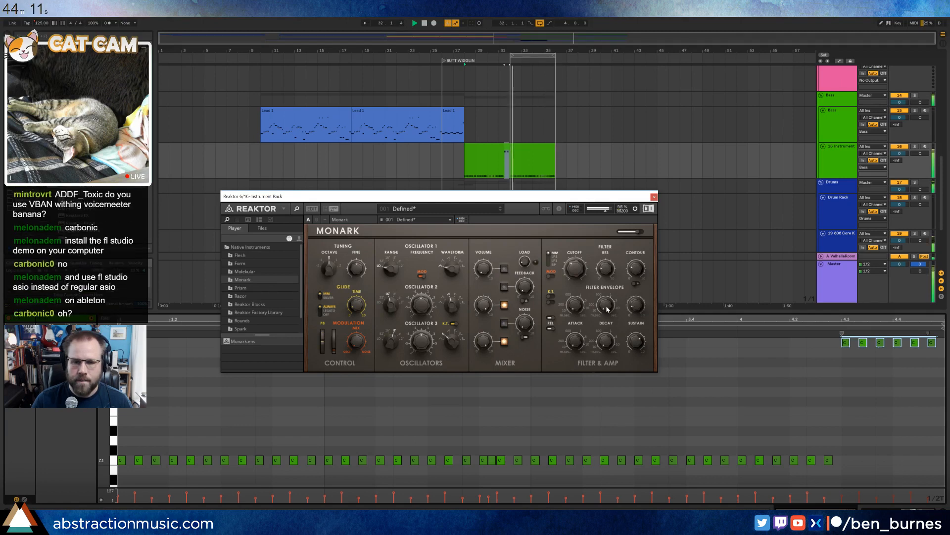
{"action": "left_click", "coordinate": [502, 151]}
{"action": "key", "text": "ctrl+d"}
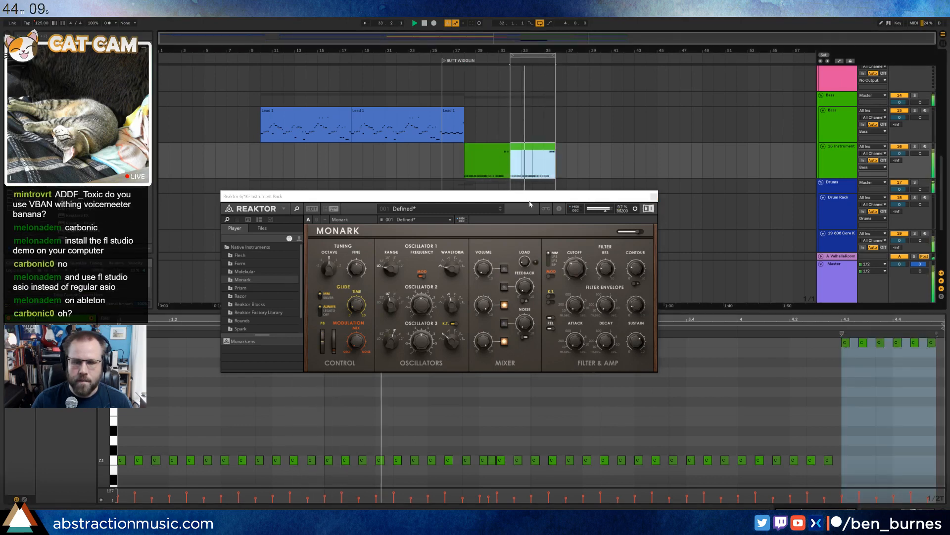
{"action": "left_click_drag", "start_coordinate": [605, 304], "coordinate": [605, 310]}
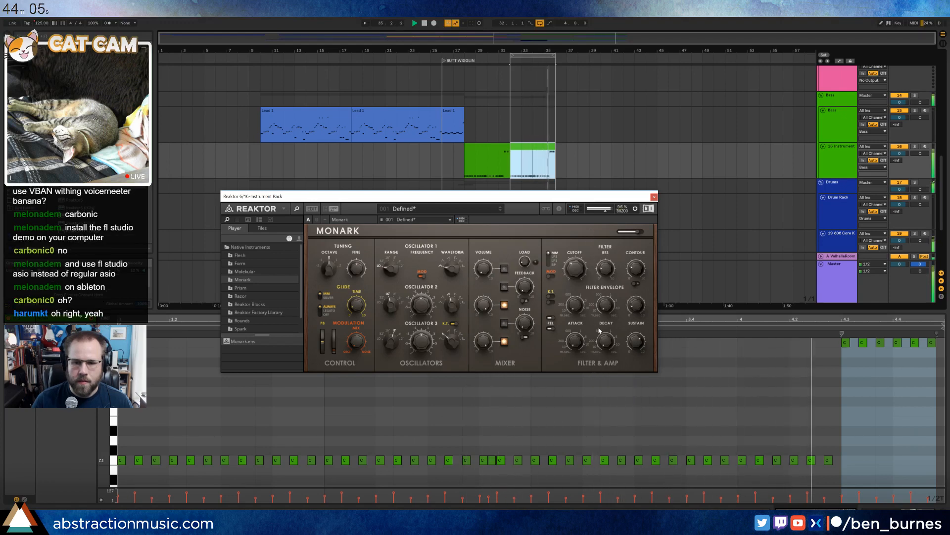
{"action": "key", "text": "space"}
{"action": "key", "text": "space"}
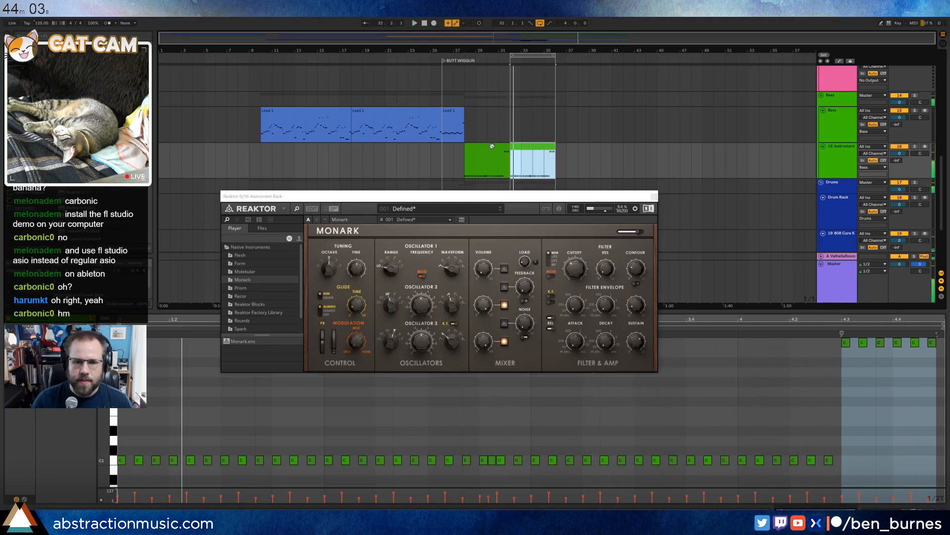
Transpose all notes of the first bass clip up one octave, duplicate it over the second clip, and close the Reaktor window after listening.
{"action": "left_click", "coordinate": [492, 146]}
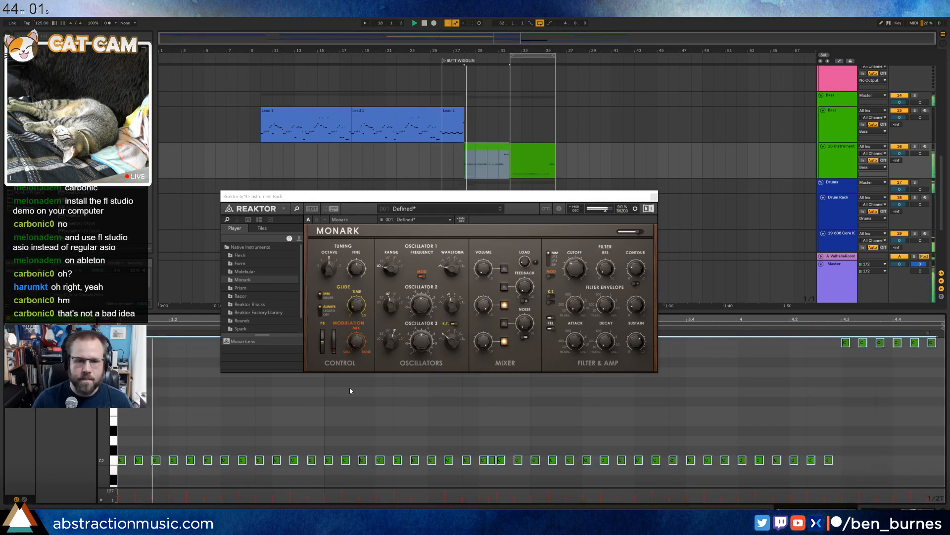
{"action": "left_click", "coordinate": [498, 149]}
{"action": "key", "text": "ctrl+d"}
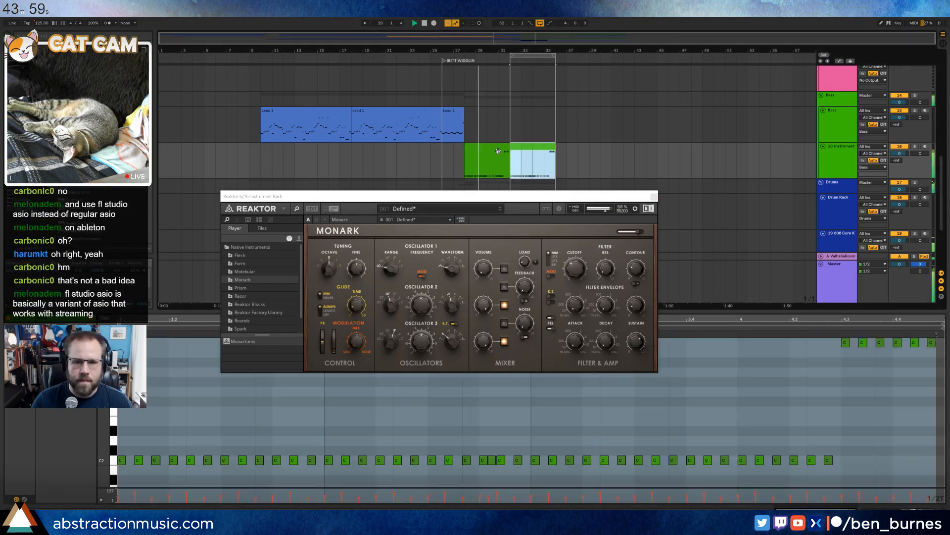
{"action": "left_click", "coordinate": [574, 270]}
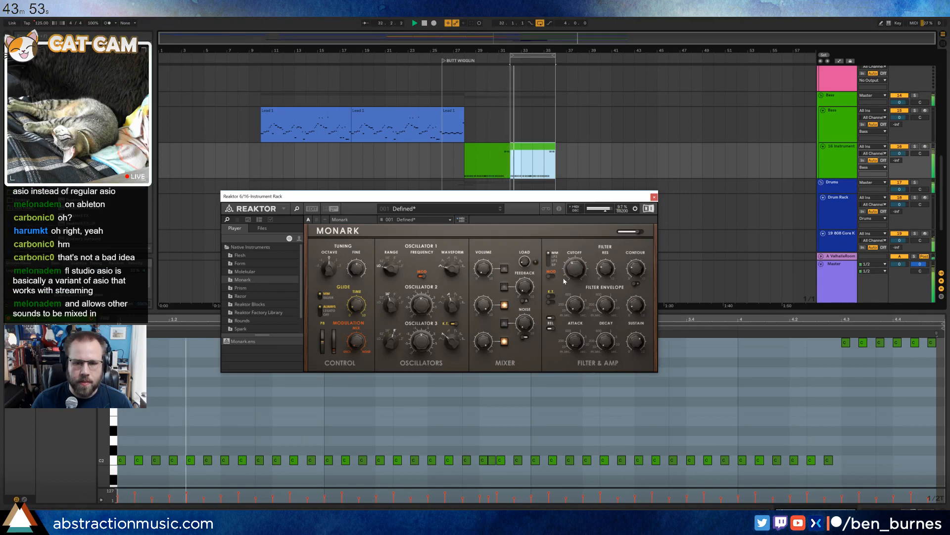
{"action": "key", "text": "space"}
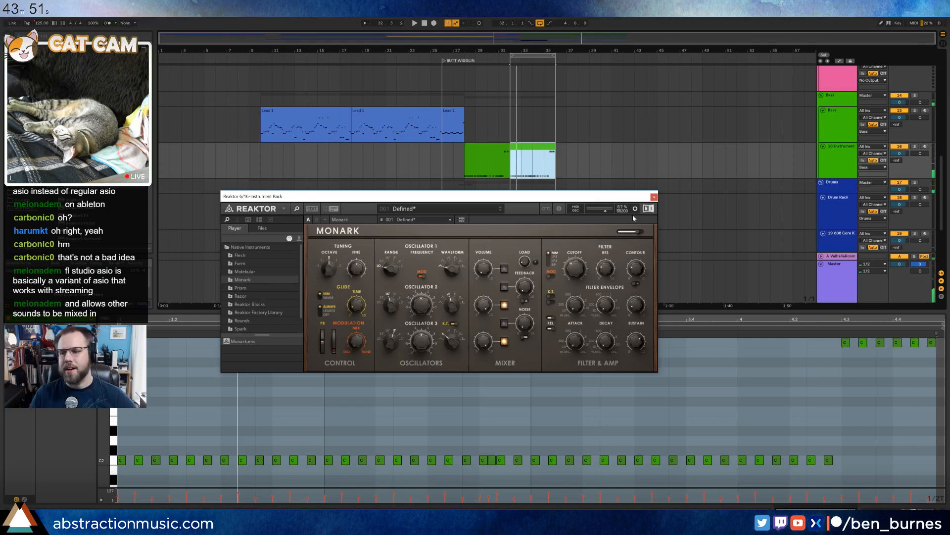
{"action": "left_click", "coordinate": [654, 197]}
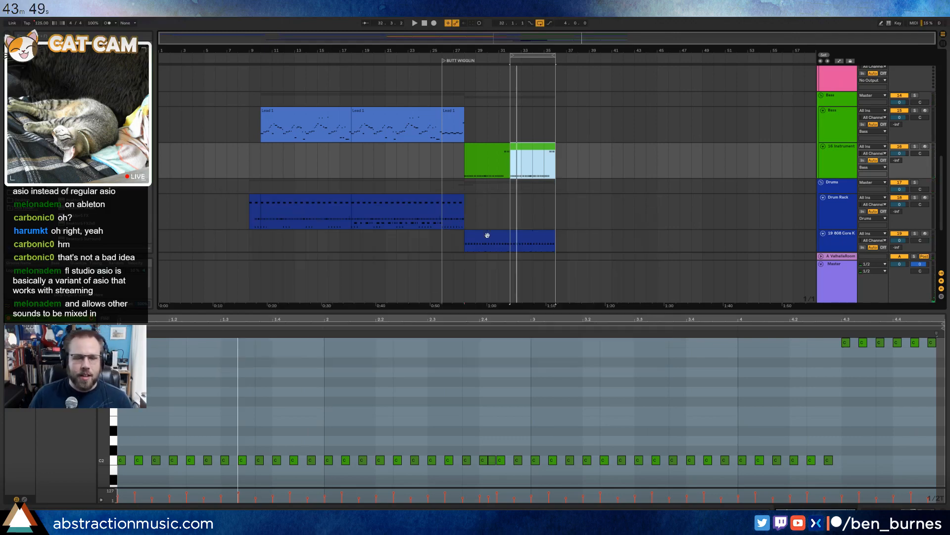
Try the bass without the Reaktor 6 chain, with Multiband Dynamics on and the first clip's notes one octave lower.
{"action": "key", "text": "shift+Tab"}
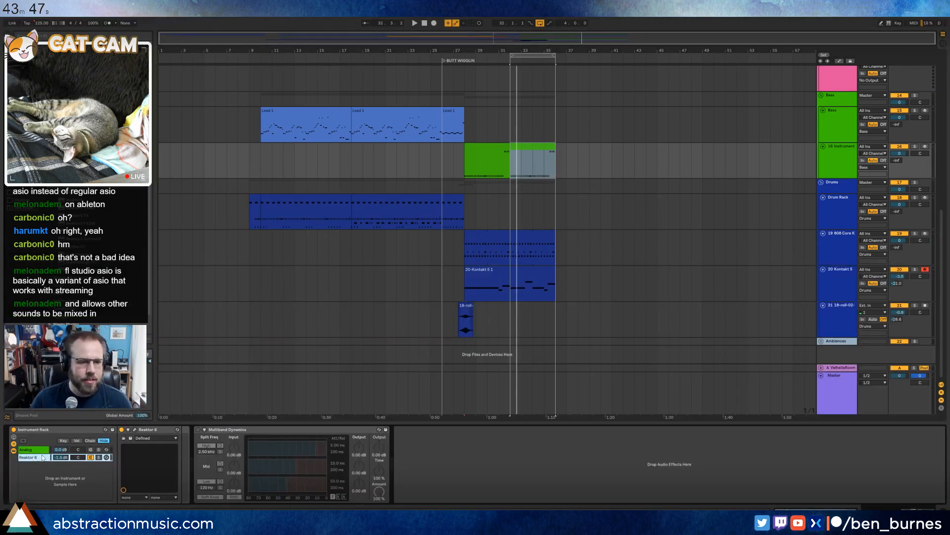
{"action": "double_click", "coordinate": [490, 151]}
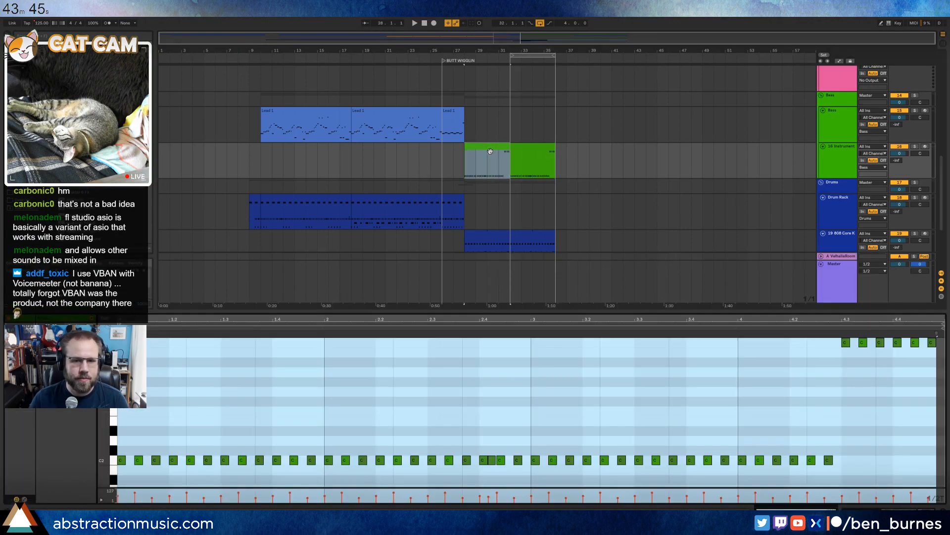
{"action": "key", "text": "space"}
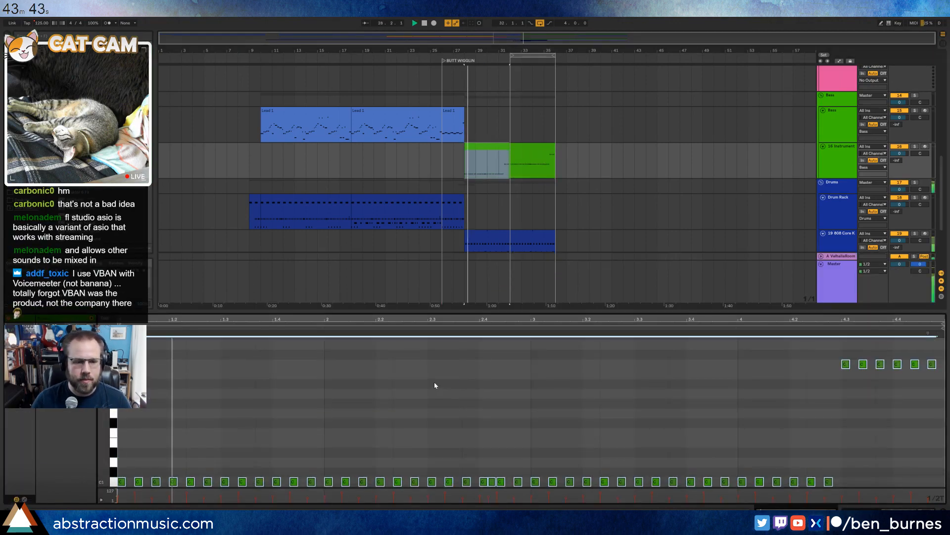
{"action": "key", "text": "shift+Tab"}
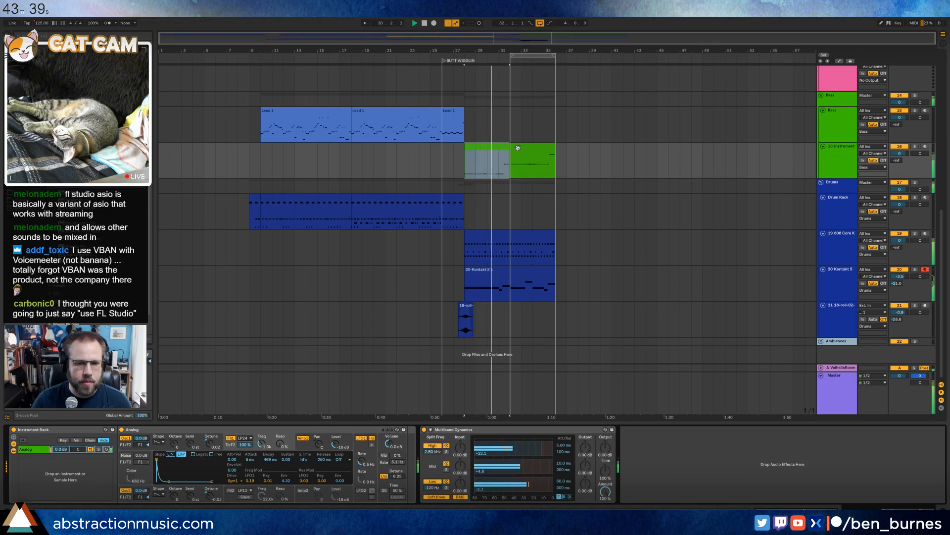
{"action": "left_click", "coordinate": [499, 148]}
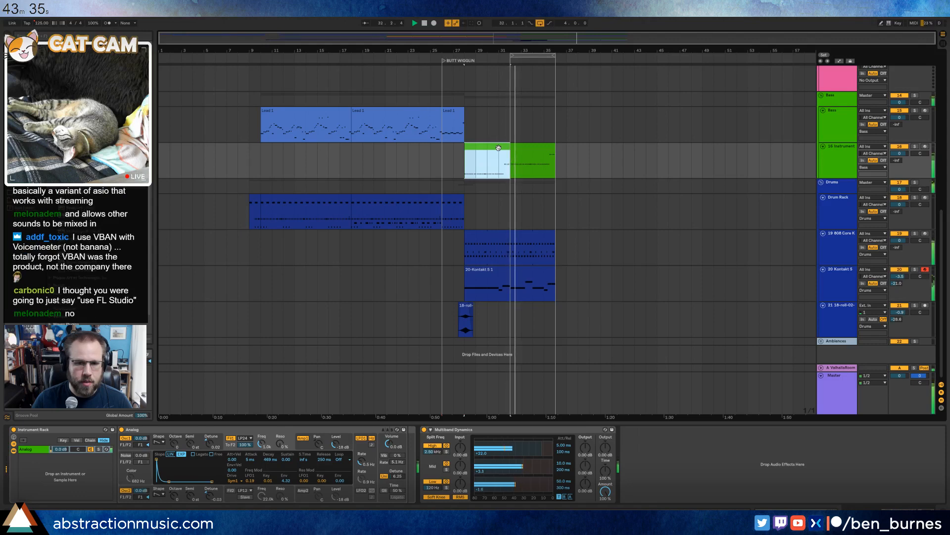
{"action": "double_click", "coordinate": [498, 148]}
{"action": "key", "text": "space"}
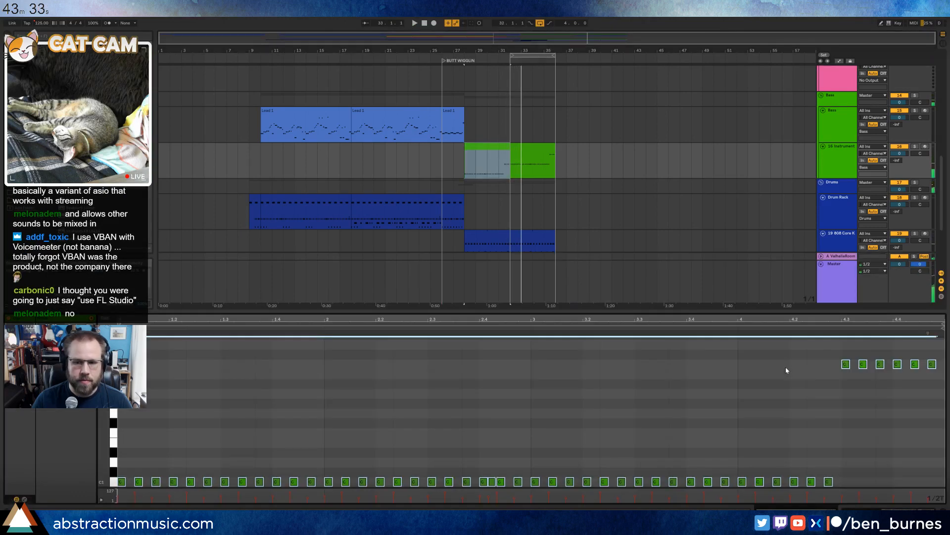
Try the last six notes of the first bass clip one octave lower and audition the section.
{"action": "left_click_drag", "start_coordinate": [831, 351], "coordinate": [945, 380]}
{"action": "key", "text": "shift+Down"}
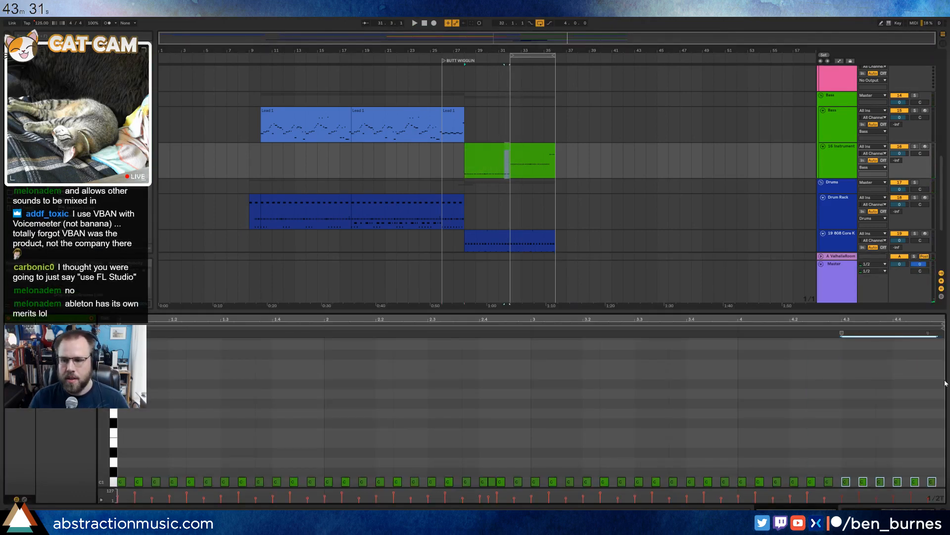
{"action": "key", "text": "shift+Tab"}
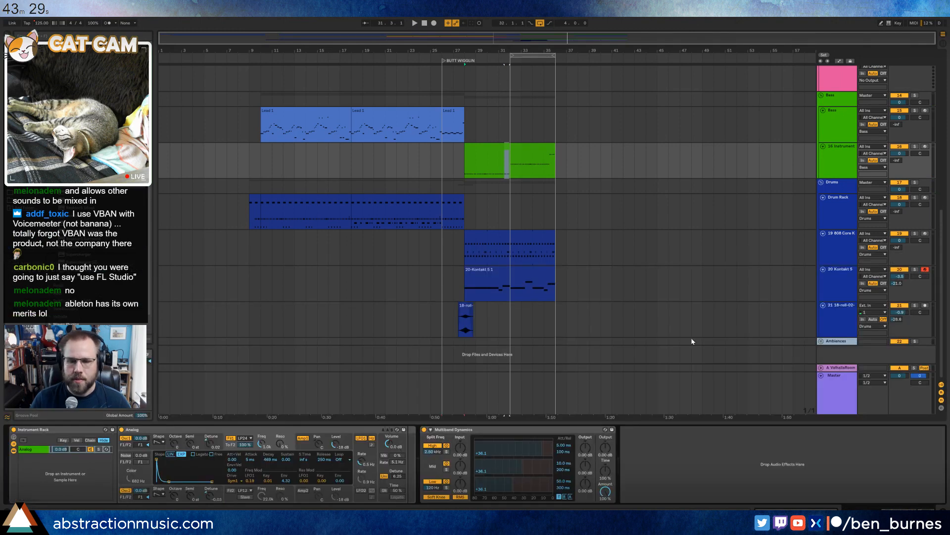
{"action": "key", "text": "space"}
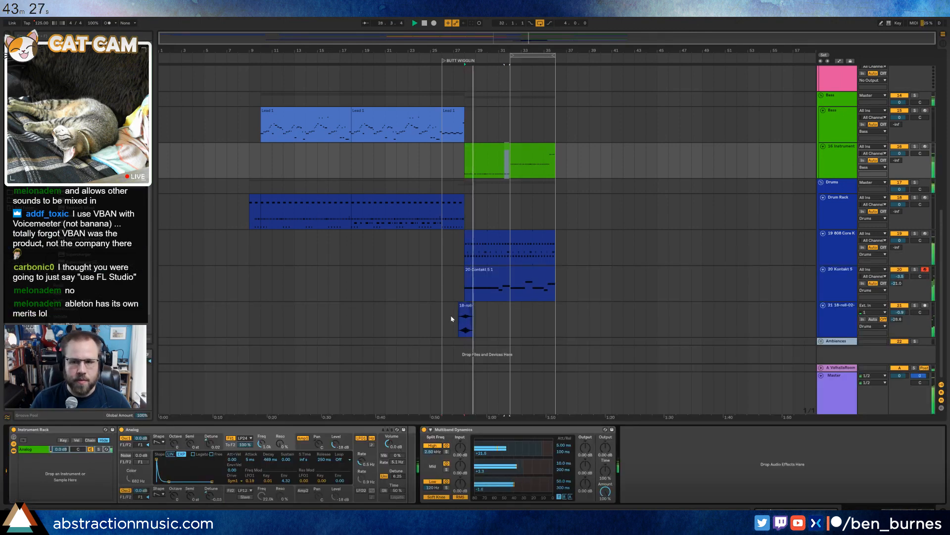
{"action": "key", "text": "space"}
Undo the recent bass edits back to before the Reaktor 6 chain was removed, and play the section briefly.
{"action": "key", "text": "ctrl+z"}
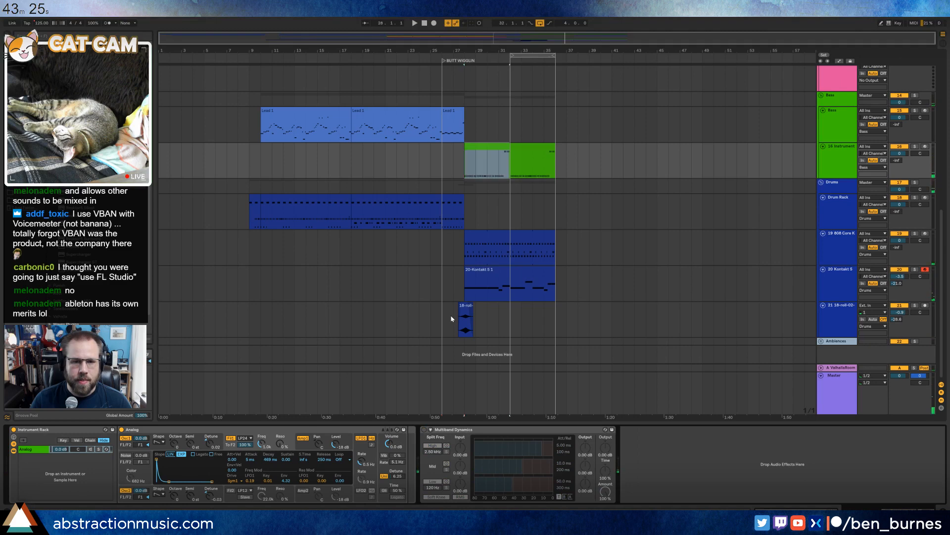
{"action": "key", "text": "ctrl+z"}
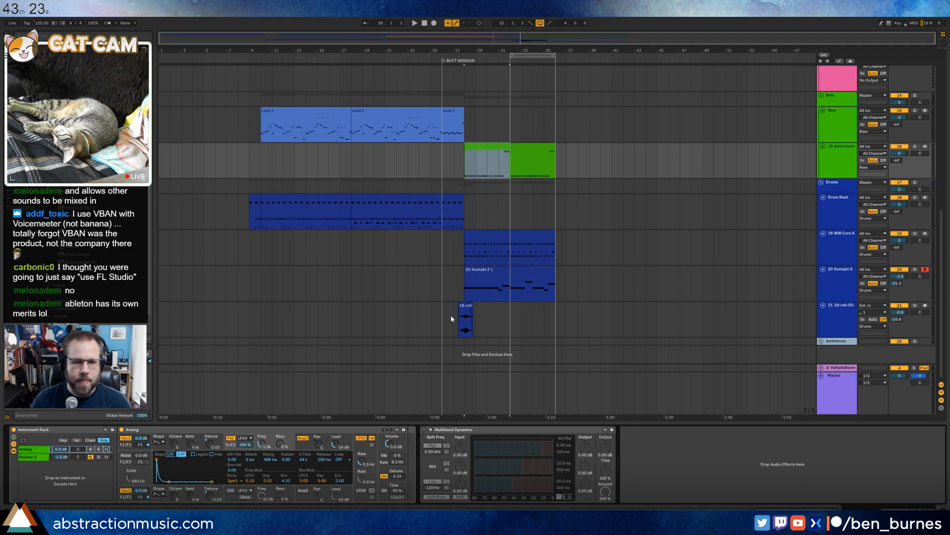
{"action": "key", "text": "space"}
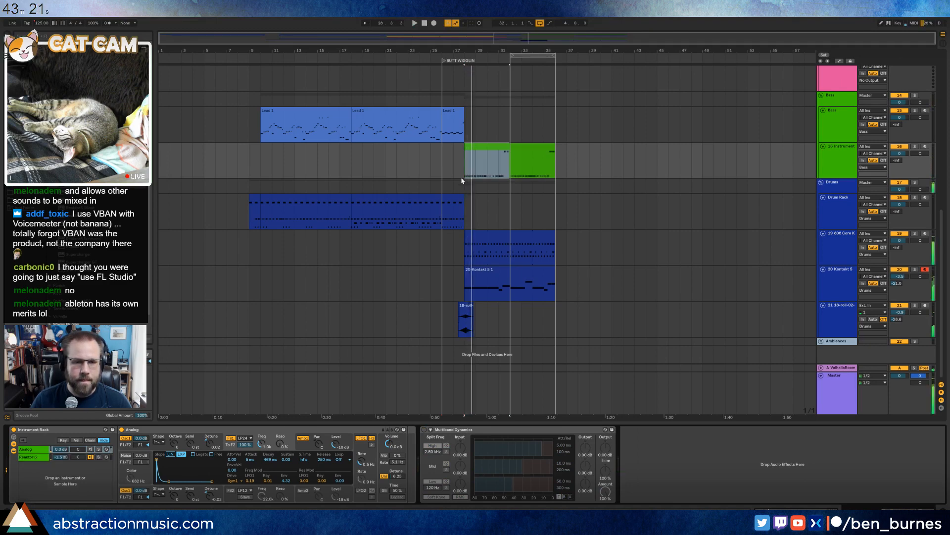
{"action": "key", "text": "space"}
Reload the Monark ensemble into the Reaktor 6 chain and audition the bass layer.
{"action": "left_click", "coordinate": [42, 456]}
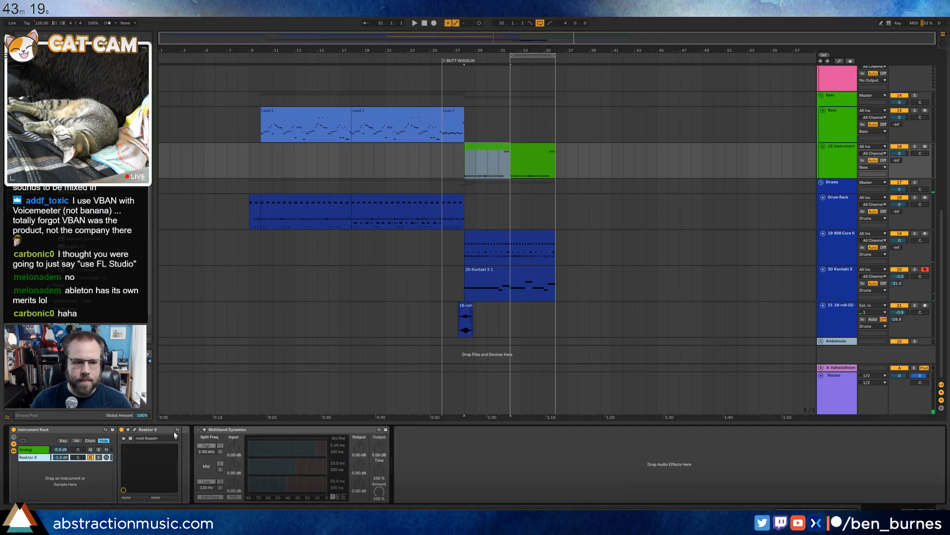
{"action": "left_click", "coordinate": [135, 430]}
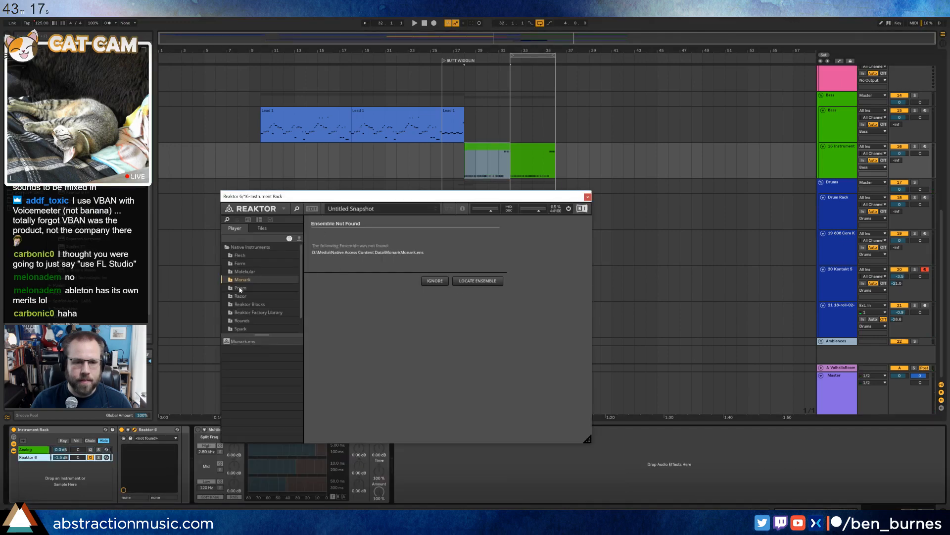
{"action": "double_click", "coordinate": [241, 342]}
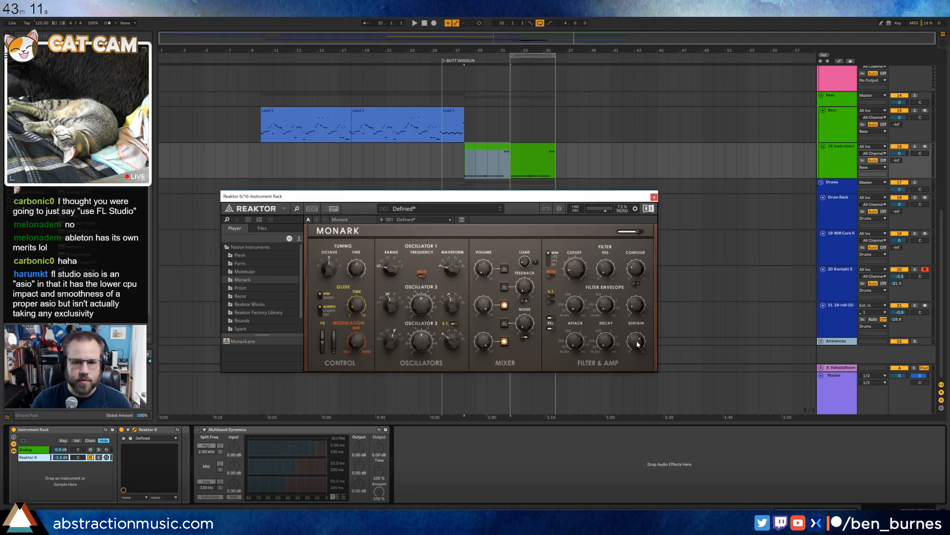
{"action": "key", "text": "space"}
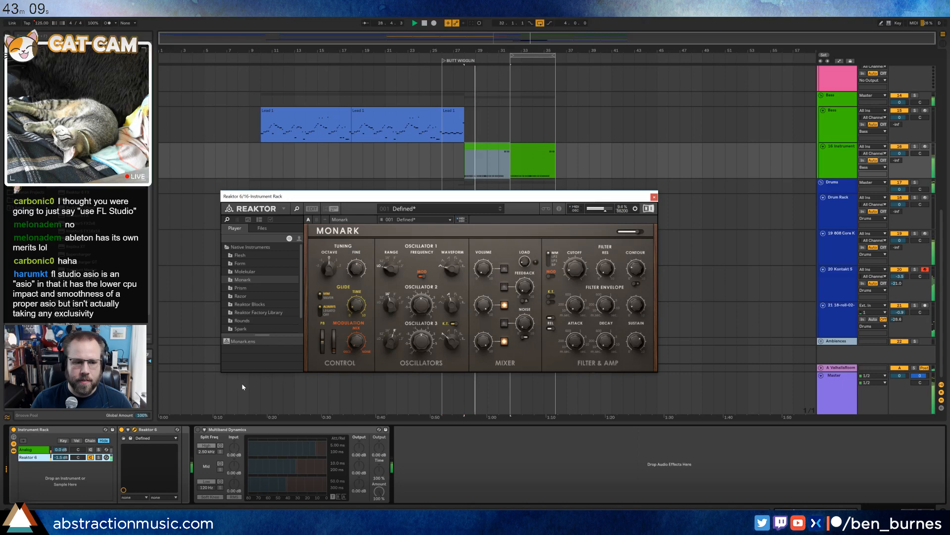
Solo the 16-Instrument Rack bass track, audition it with the Monark layer, and select both of its clips.
{"action": "left_click", "coordinate": [914, 147]}
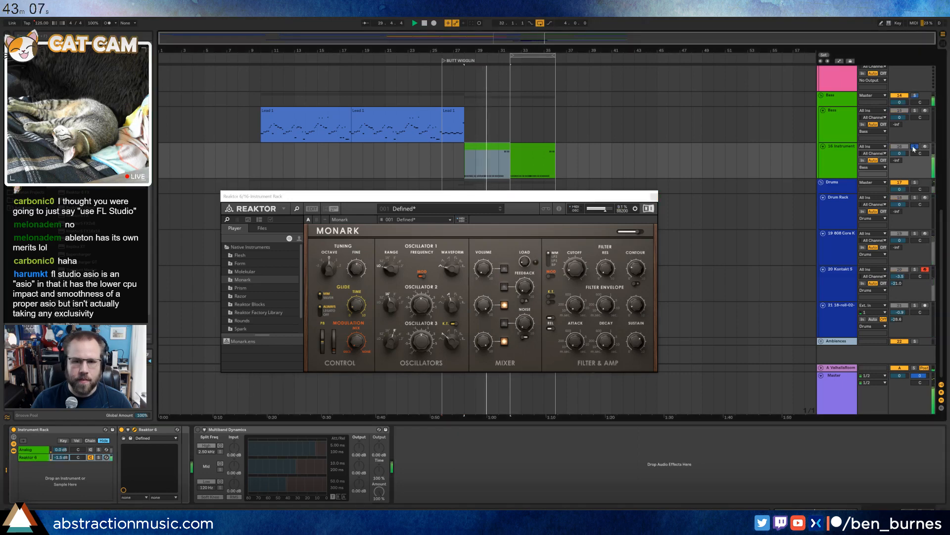
{"action": "left_click_drag", "start_coordinate": [517, 197], "coordinate": [493, 216]}
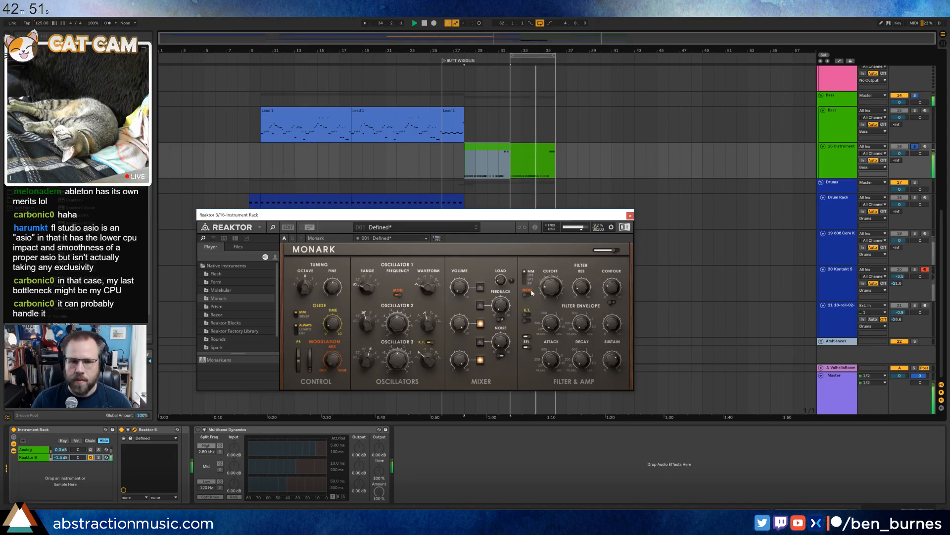
{"action": "key", "text": "space"}
{"action": "left_click", "coordinate": [493, 147]}
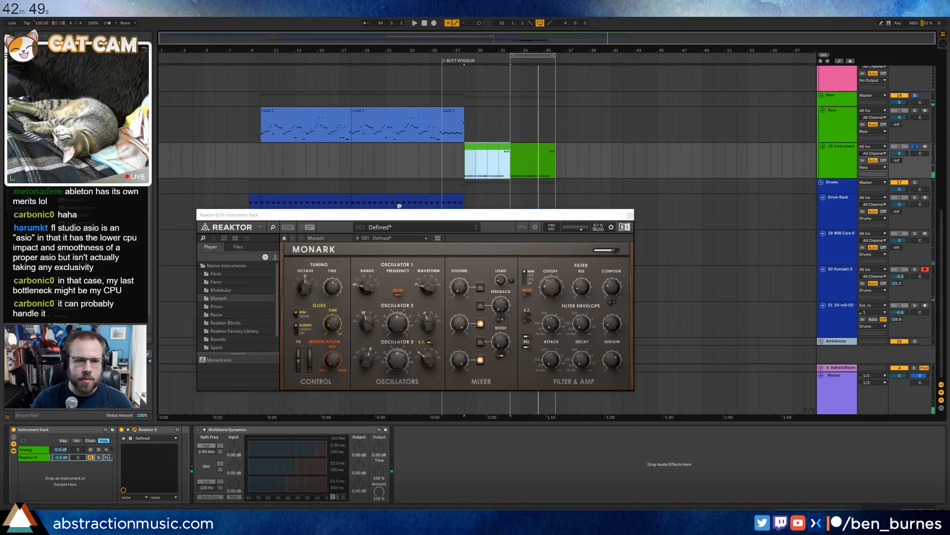
{"action": "double_click", "coordinate": [495, 157]}
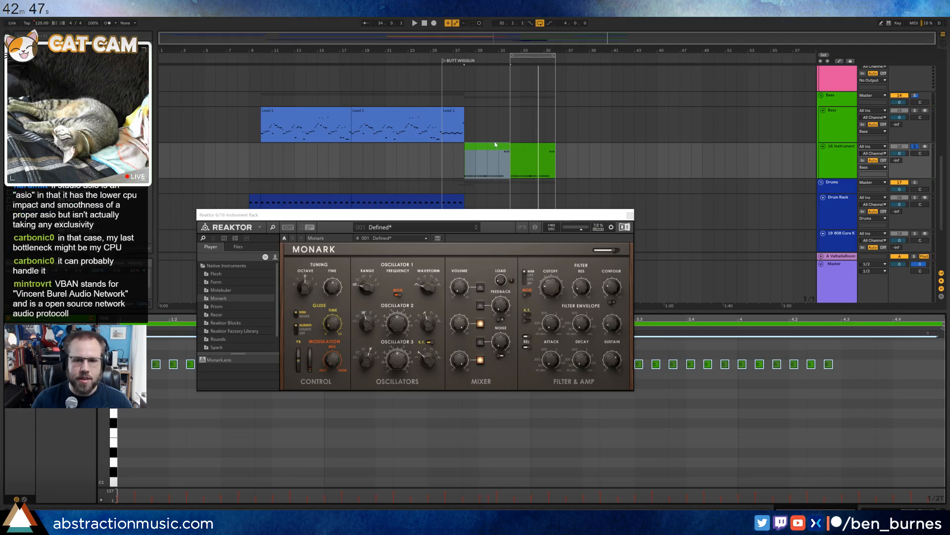
{"action": "left_click_drag", "start_coordinate": [508, 147], "coordinate": [556, 154]}
{"action": "left_click", "coordinate": [560, 155]}
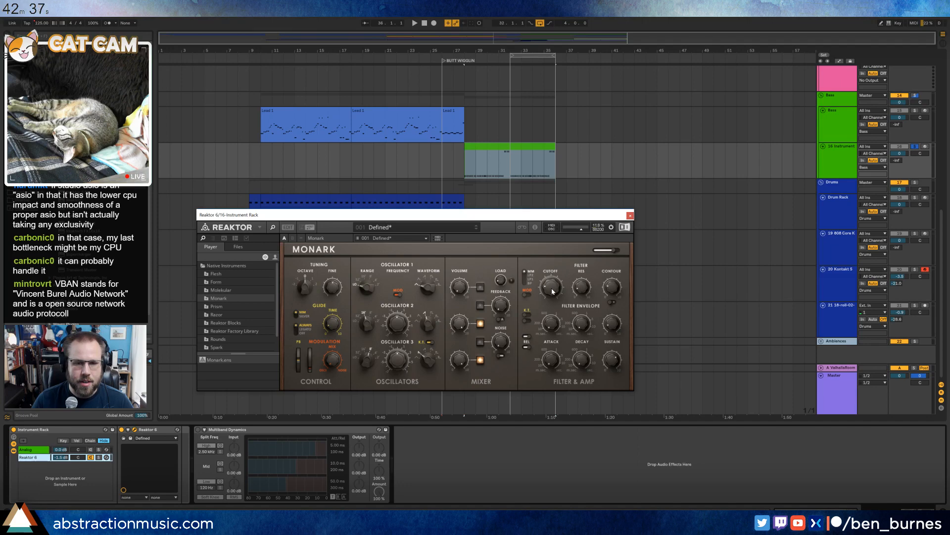
Show the automation lanes and bring up Monark's filter Cutoff on the bass instrument track while auditioning the clips.
{"action": "key", "text": "a"}
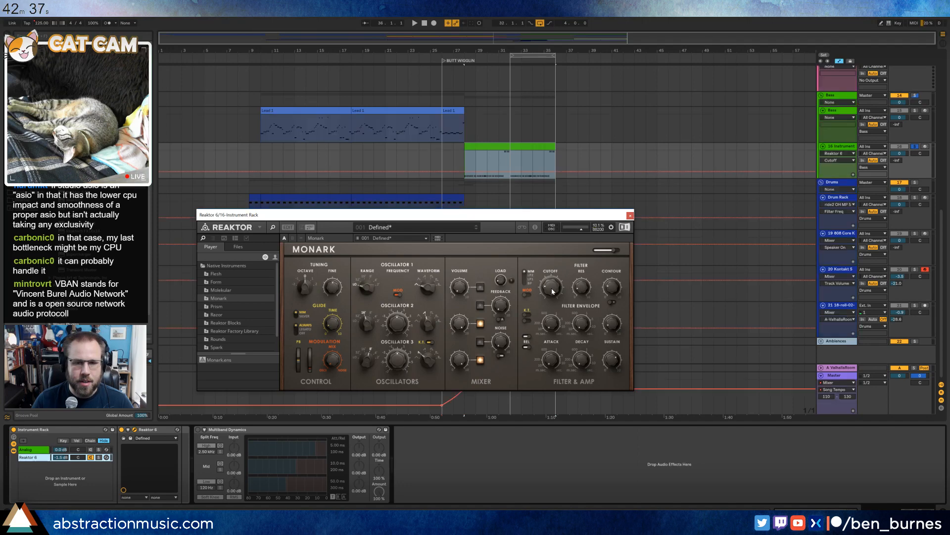
{"action": "left_click", "coordinate": [526, 295]}
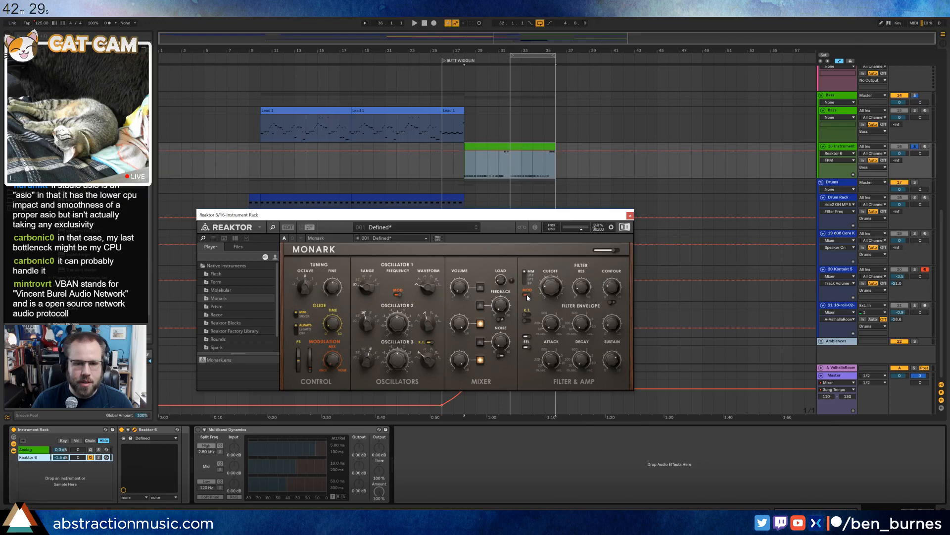
{"action": "key", "text": "space"}
{"action": "left_click", "coordinate": [546, 277]}
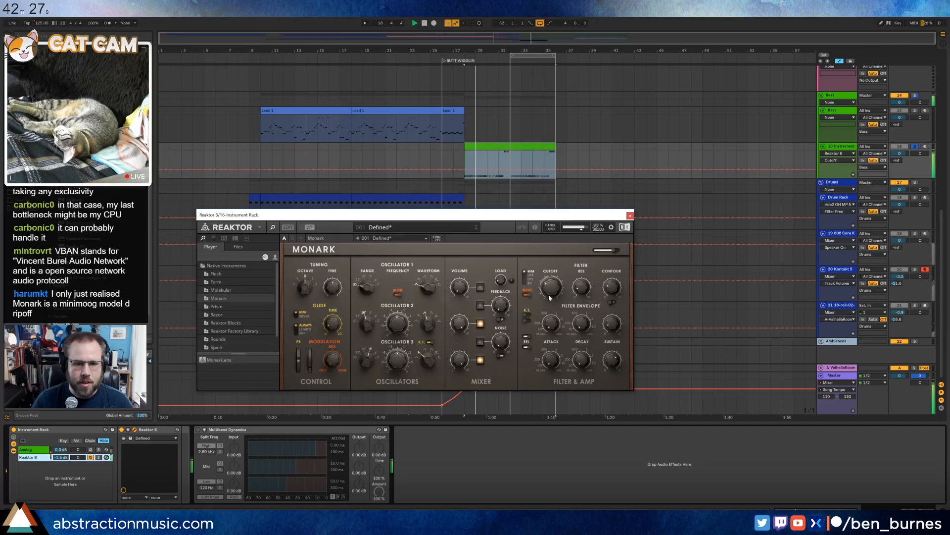
{"action": "left_click", "coordinate": [401, 325]}
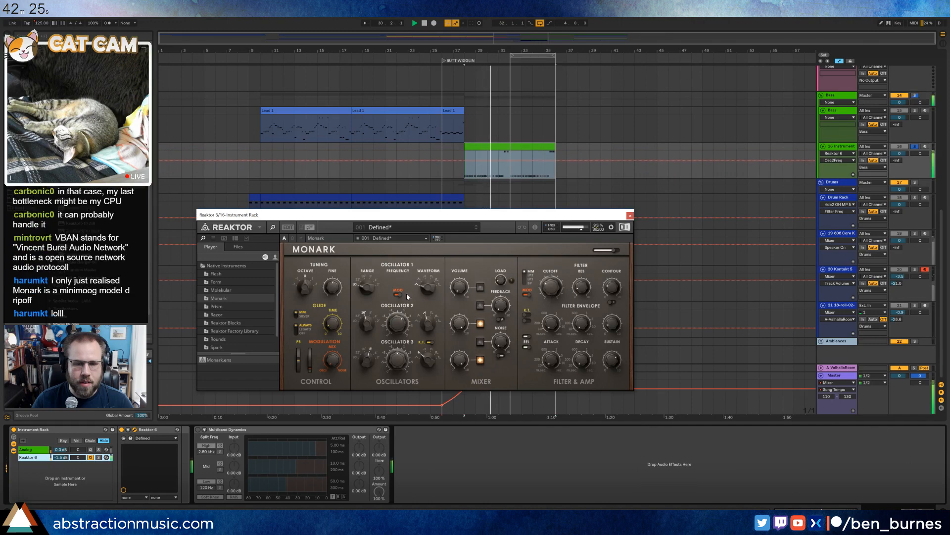
{"action": "double_click", "coordinate": [410, 329]}
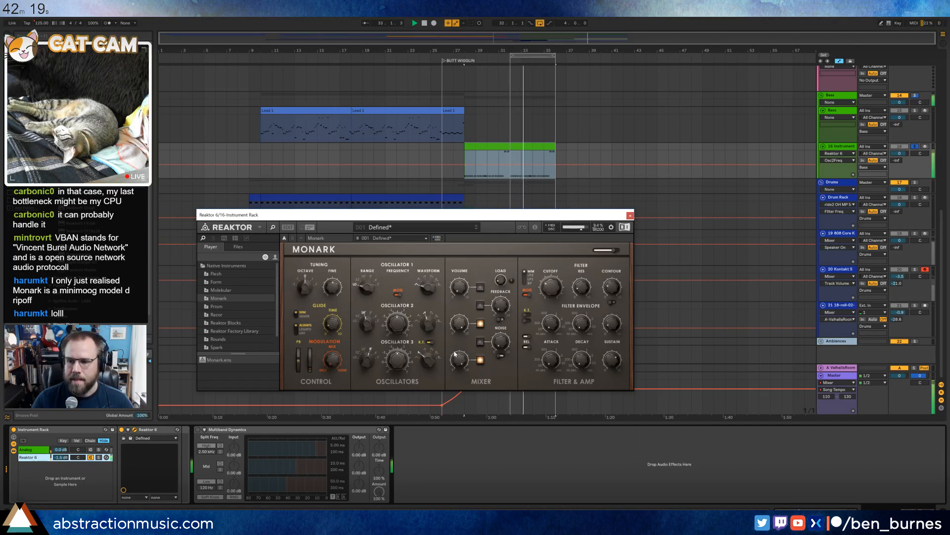
{"action": "left_click", "coordinate": [544, 283]}
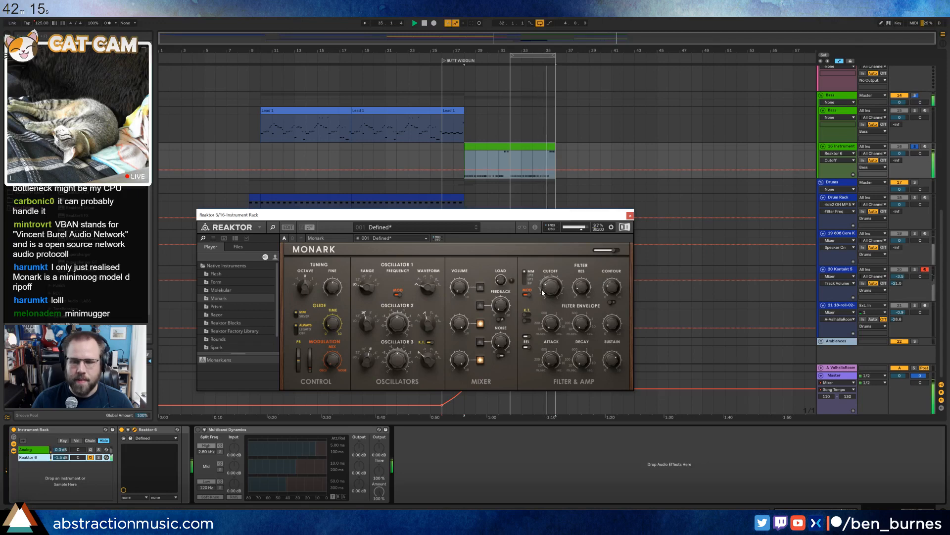
Draw two Cutoff automation peaks over the first bass clip, the second higher, duplicate them over the second clip, and unsolo the track.
{"action": "left_click", "coordinate": [487, 170]}
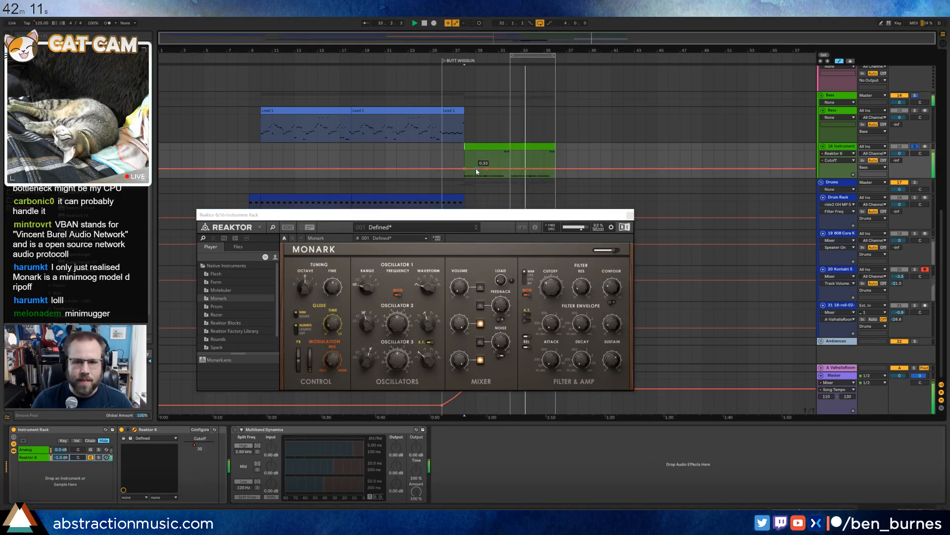
{"action": "left_click_drag", "start_coordinate": [476, 170], "coordinate": [487, 166]}
{"action": "key", "text": "ctrl+d"}
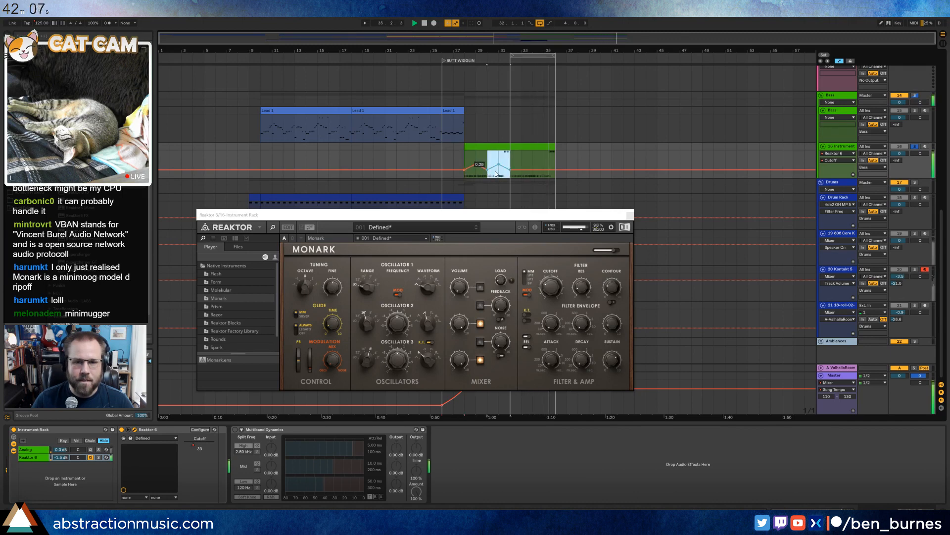
{"action": "left_click", "coordinate": [513, 167]}
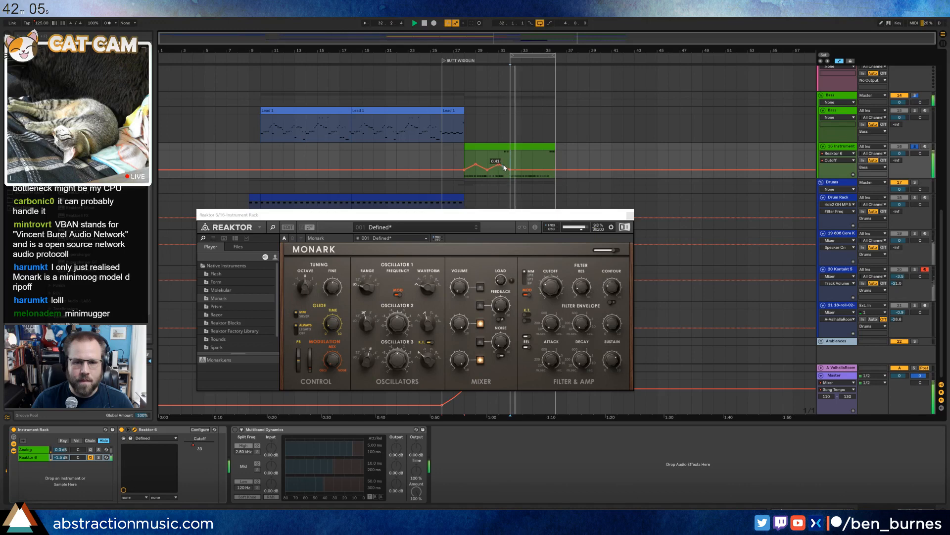
{"action": "left_click_drag", "start_coordinate": [499, 164], "coordinate": [510, 161]}
{"action": "key", "text": "ctrl+d"}
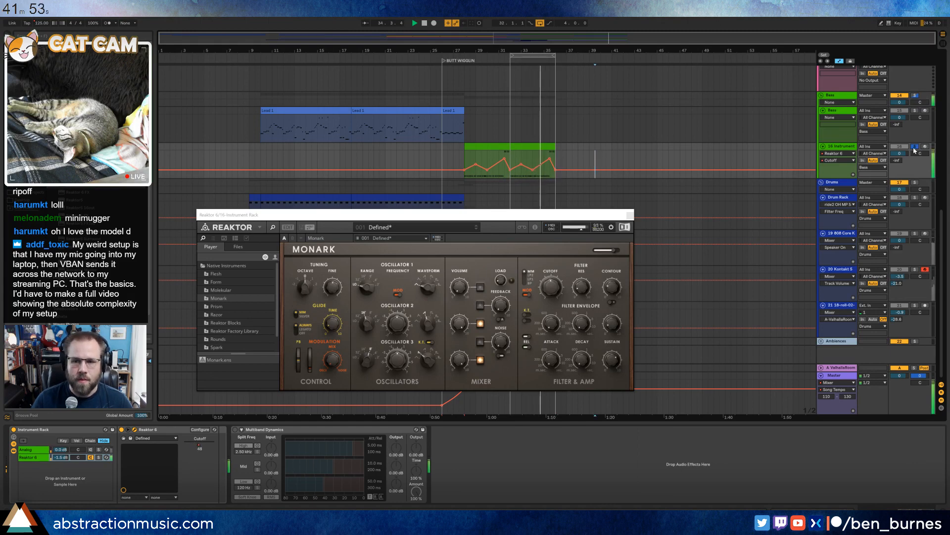
{"action": "left_click", "coordinate": [915, 147]}
{"action": "left_click", "coordinate": [630, 215]}
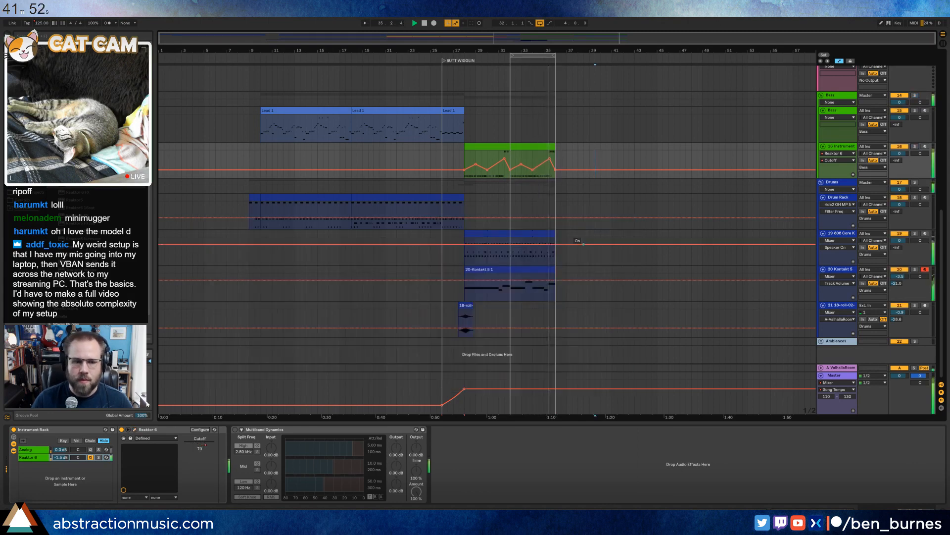
Delete the Analog chain from the bass instrument rack and turn Multiband Dynamics on.
{"action": "left_click", "coordinate": [32, 449]}
{"action": "key", "text": "Delete"}
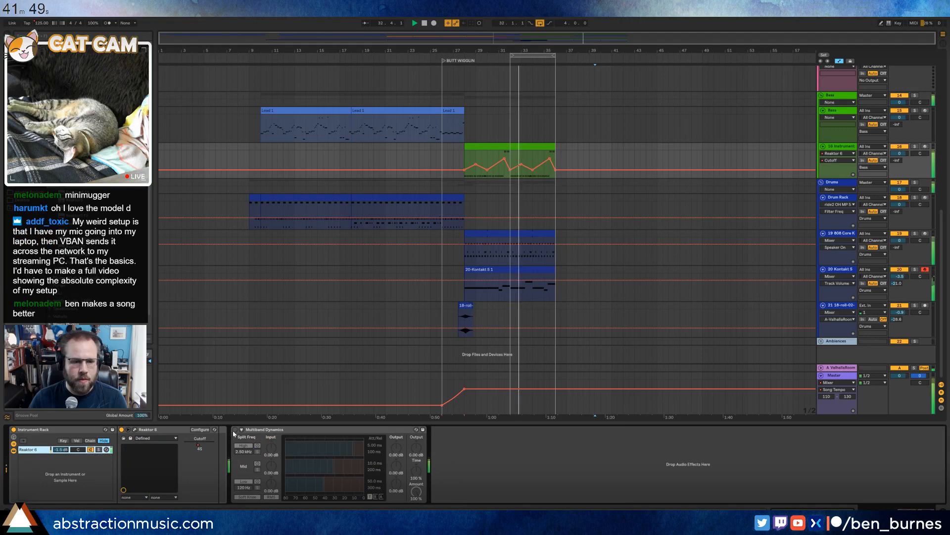
{"action": "left_click", "coordinate": [237, 430]}
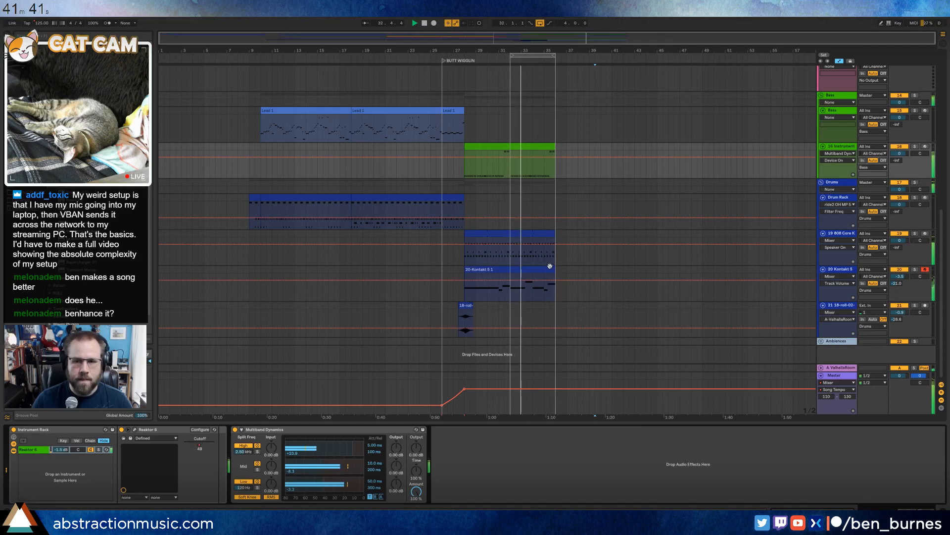
Lower both Cutoff automation peaks over the first bass clip, the second to about 0.64, and duplicate the curve over the second clip.
{"action": "left_click", "coordinate": [199, 447]}
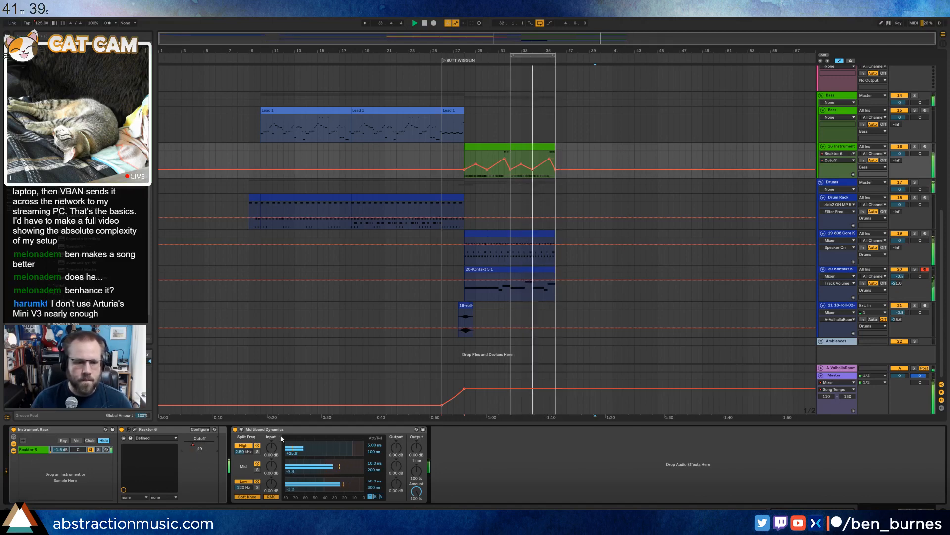
{"action": "left_click", "coordinate": [493, 159]}
{"action": "left_click_drag", "start_coordinate": [476, 164], "coordinate": [476, 167]}
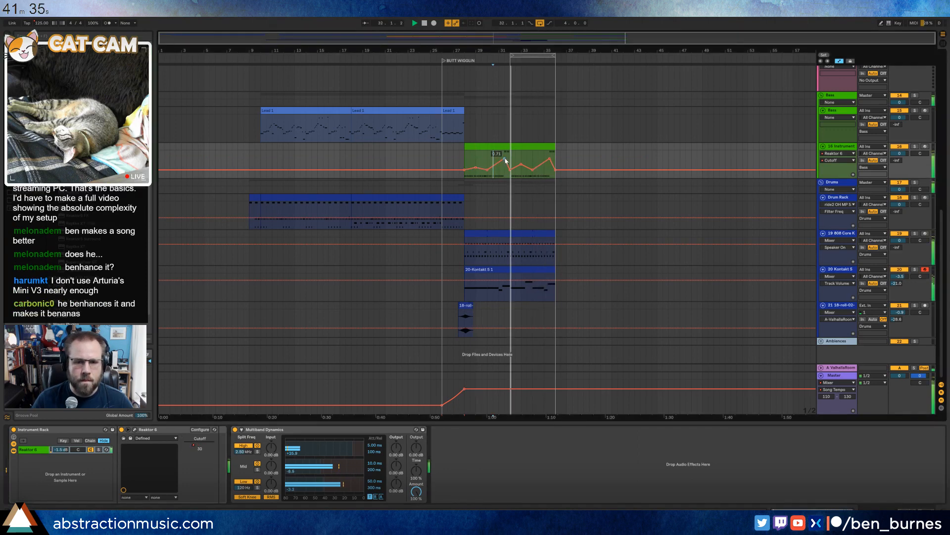
{"action": "left_click_drag", "start_coordinate": [504, 158], "coordinate": [504, 159]}
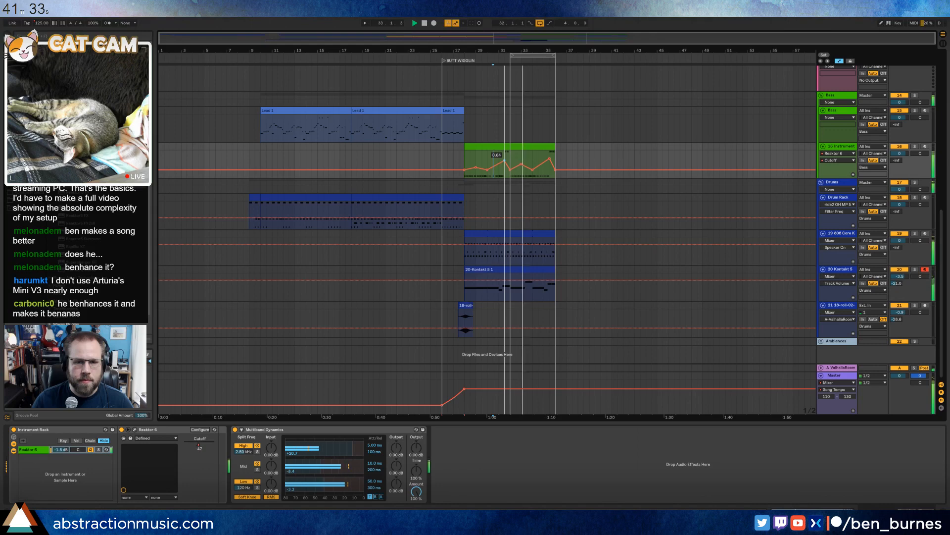
{"action": "key", "text": "space"}
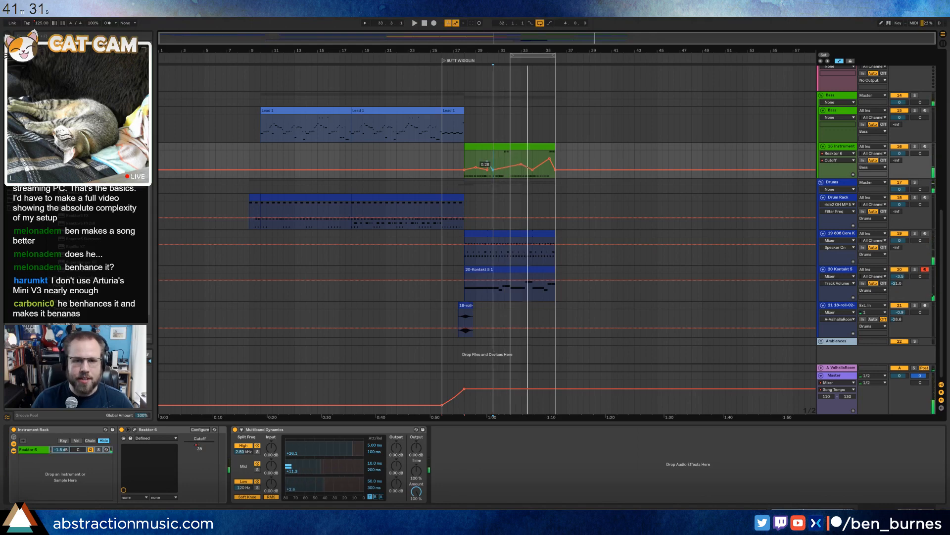
{"action": "left_click_drag", "start_coordinate": [466, 162], "coordinate": [510, 165]}
{"action": "key", "text": "ctrl+d"}
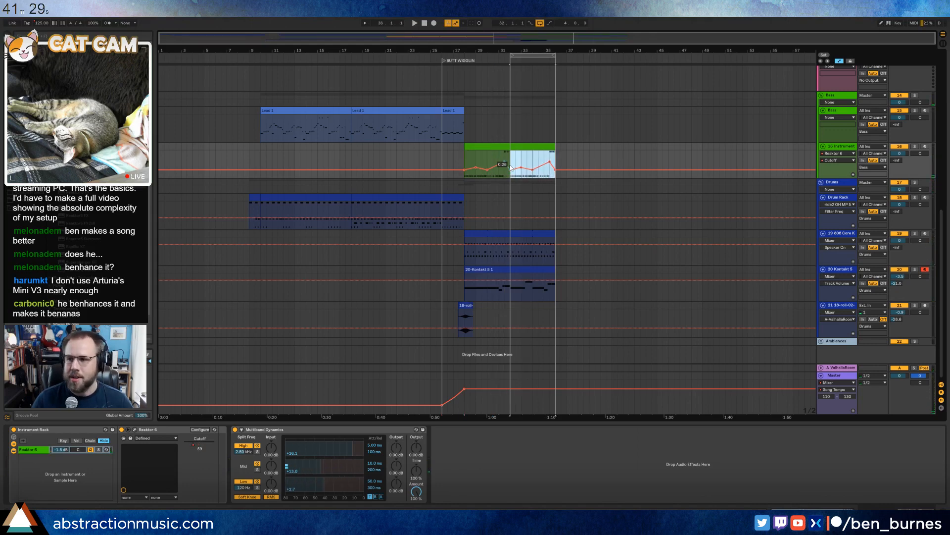
Raise the bass instrument track's ValhallaRoom send to about -18 dB and check the reverb with brief playback.
{"action": "left_click", "coordinate": [578, 164]}
{"action": "left_click", "coordinate": [899, 160]}
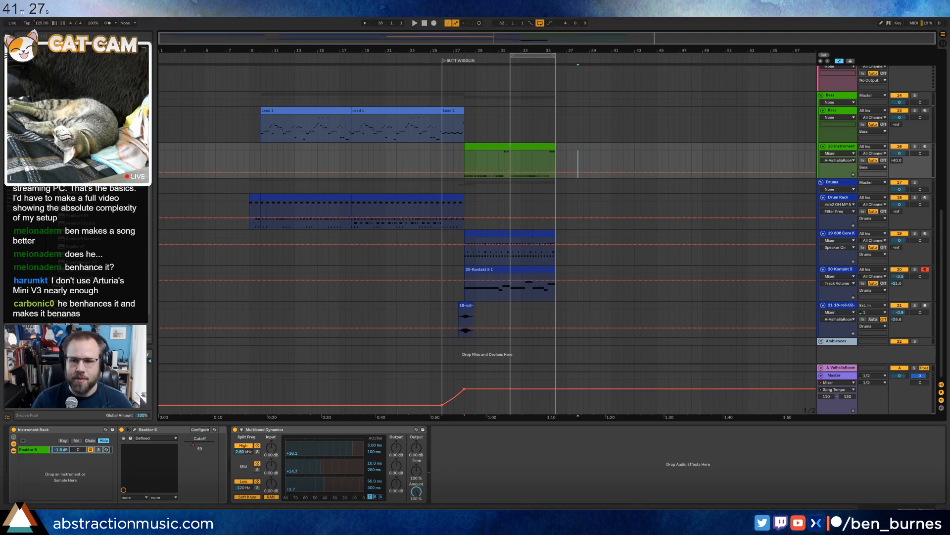
{"action": "key", "text": "space"}
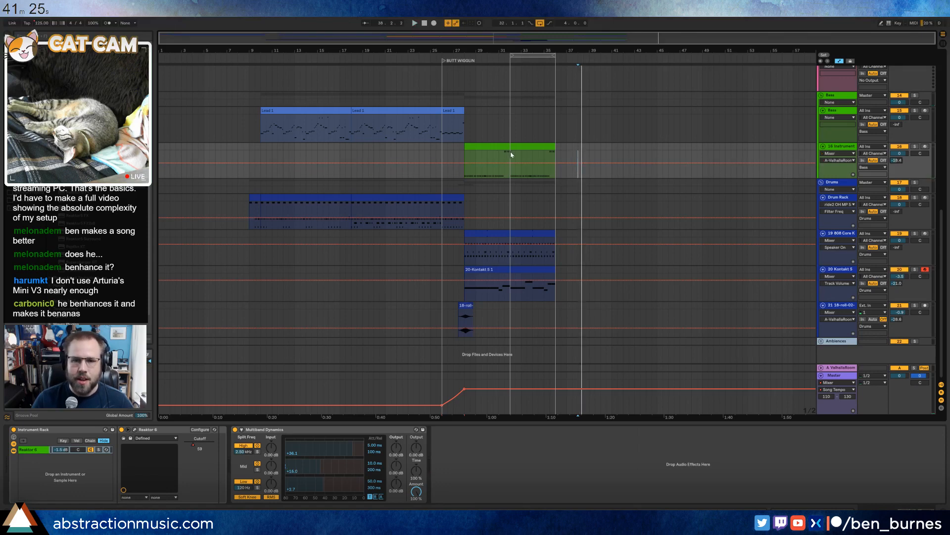
{"action": "key", "text": "space"}
Play the section from the first bass clip and lower the bass instrument track's volume to about -3.2 dB.
{"action": "left_click", "coordinate": [489, 147]}
{"action": "left_click", "coordinate": [429, 62]}
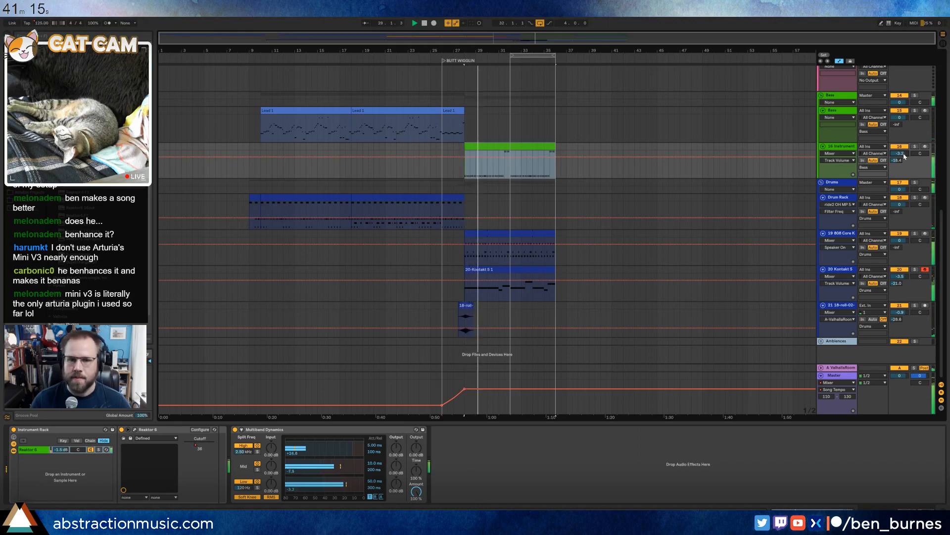
{"action": "key", "text": "shift+Tab"}
{"action": "key", "text": "shift+Tab"}
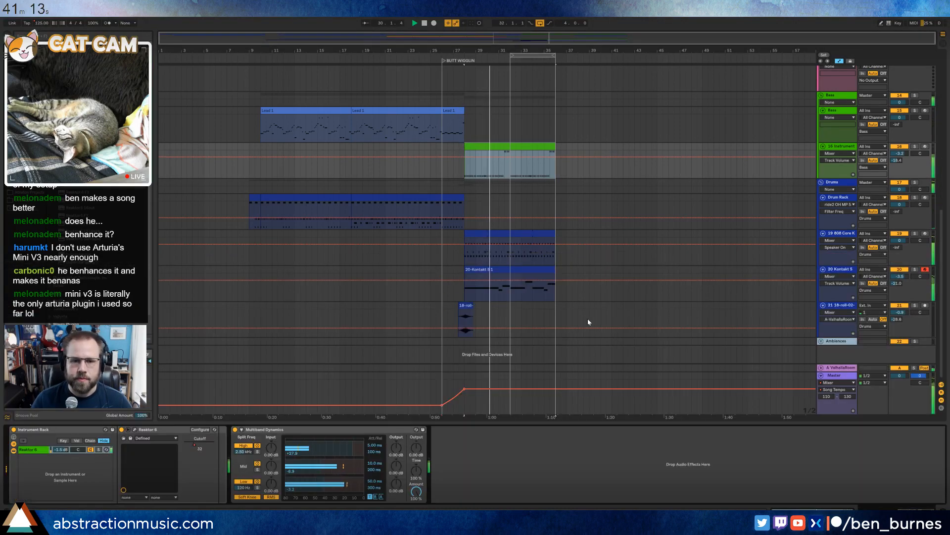
Hide the automation lanes, listen through the section while reviewing the lead tracks, and select the last Lead clip's time range.
{"action": "left_click", "coordinate": [589, 317]}
{"action": "scroll", "coordinate": [589, 316], "scroll_direction": "up", "scroll_amount": 5}
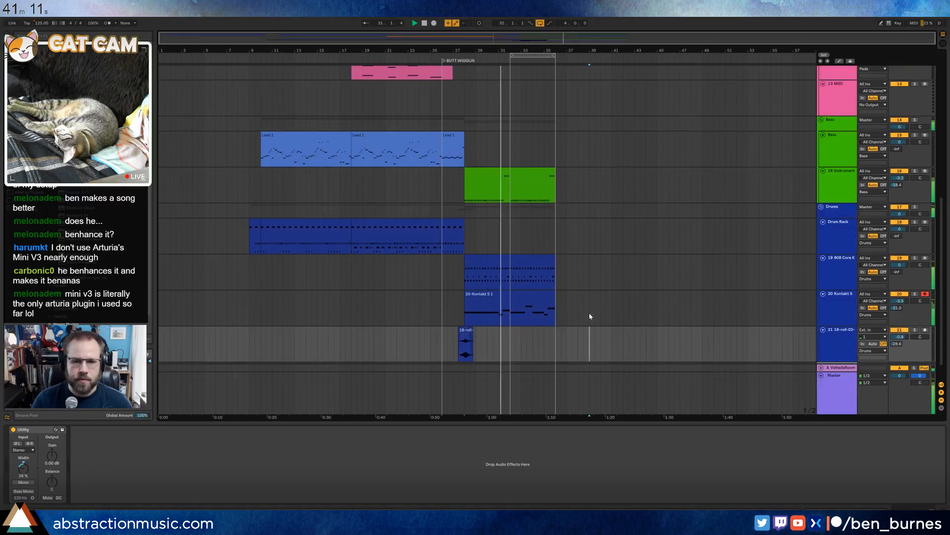
{"action": "scroll", "coordinate": [589, 313], "scroll_direction": "up", "scroll_amount": 8}
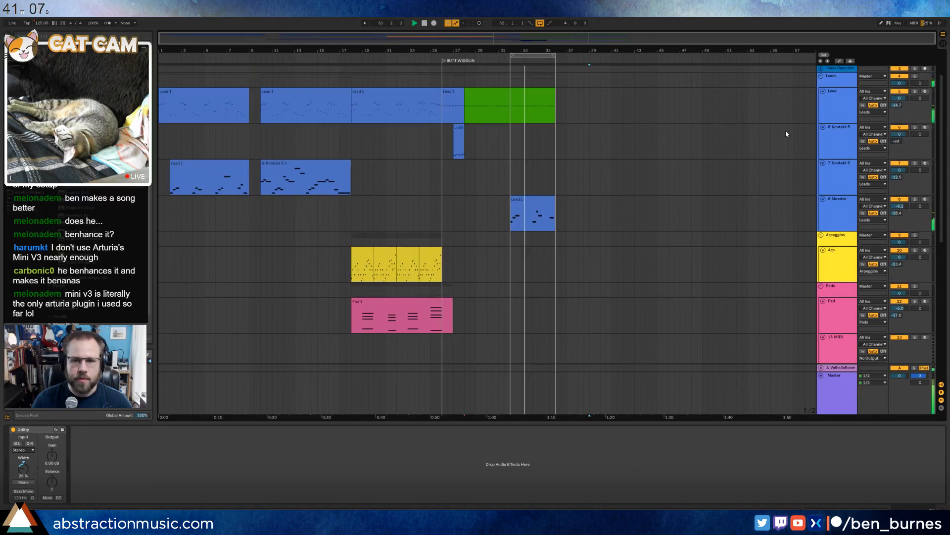
{"action": "scroll", "coordinate": [686, 208], "scroll_direction": "up", "scroll_amount": 2}
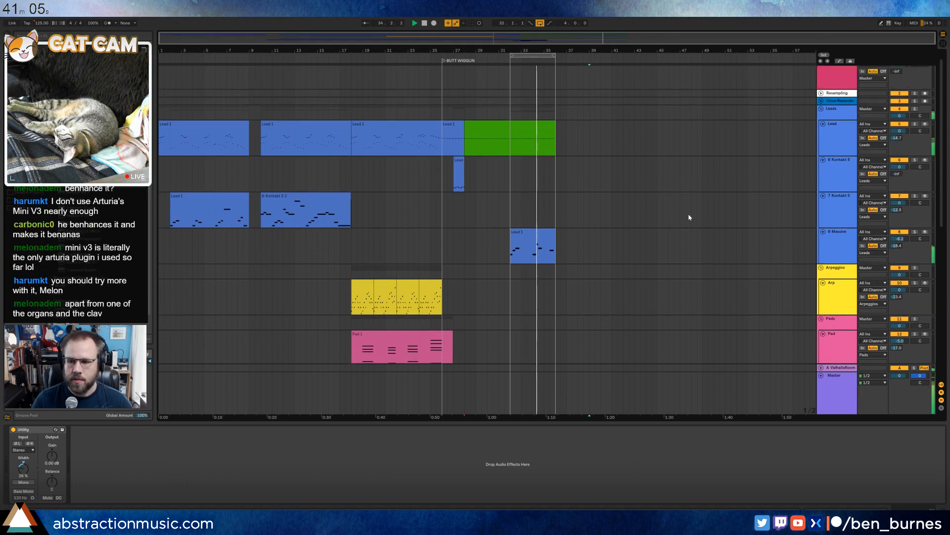
{"action": "left_click", "coordinate": [543, 129]}
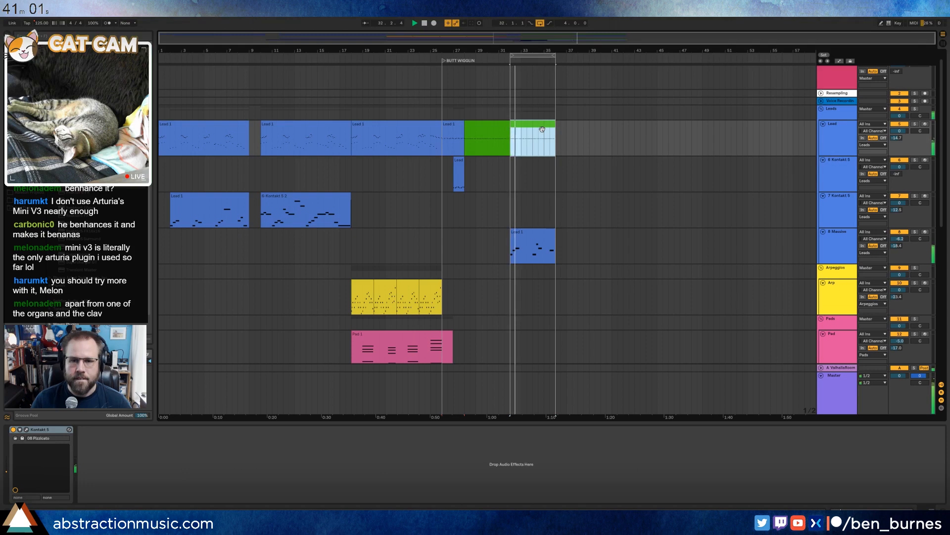
{"action": "key", "text": "space"}
Insert an audio track below the bass instrument track and place the Acid Bass sample on it just before bar 28.
{"action": "scroll", "coordinate": [662, 244], "scroll_direction": "down", "scroll_amount": 2}
{"action": "scroll", "coordinate": [660, 243], "scroll_direction": "down", "scroll_amount": 4}
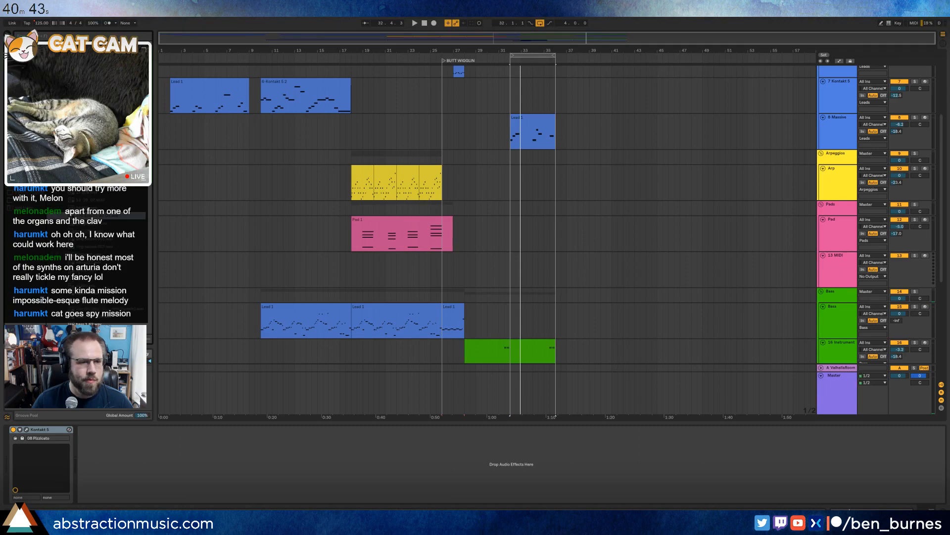
{"action": "scroll", "coordinate": [560, 257], "scroll_direction": "down", "scroll_amount": 10}
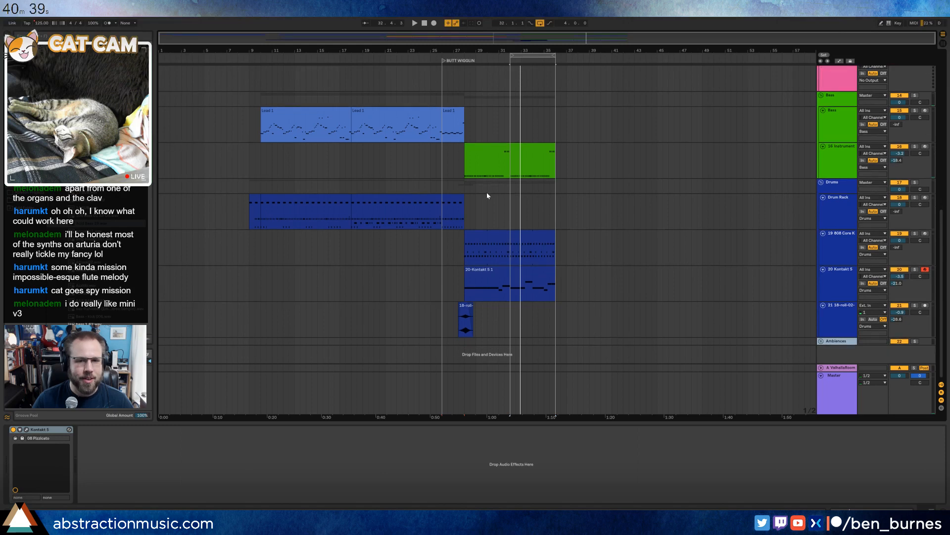
{"action": "scroll", "coordinate": [487, 195], "scroll_direction": "up", "scroll_amount": 2}
{"action": "key", "text": "ctrl+t"}
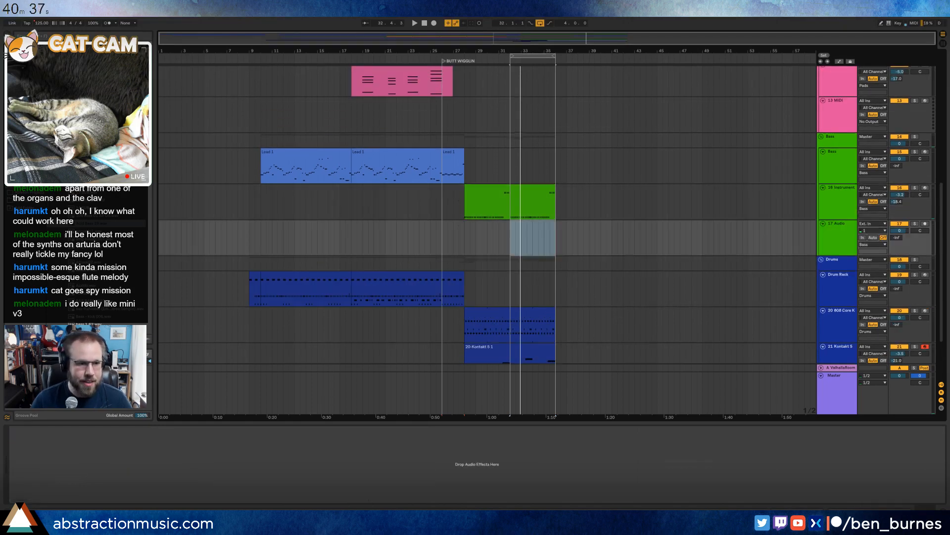
{"action": "left_click_drag", "start_coordinate": [94, 223], "coordinate": [459, 240]}
{"action": "scroll", "coordinate": [461, 240], "scroll_direction": "up", "scroll_amount": 8}
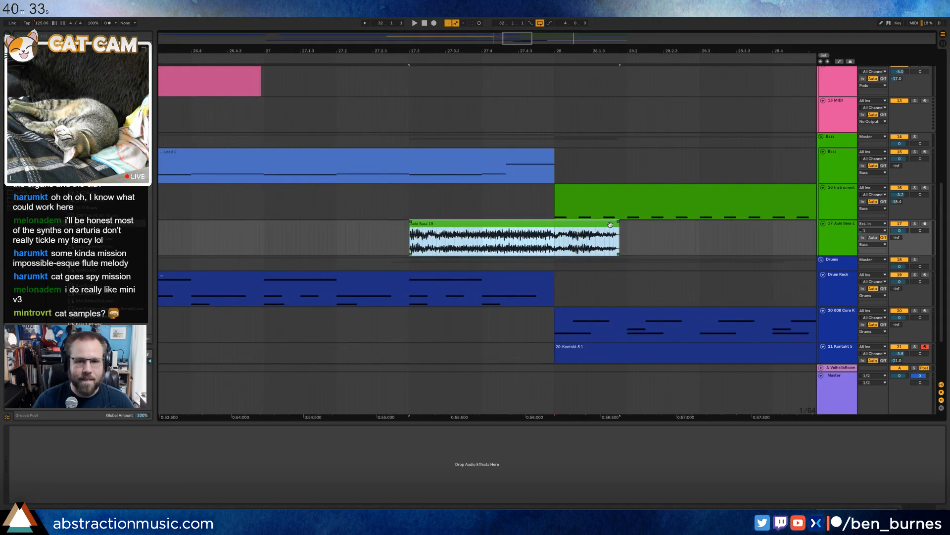
Trim the Acid Bass clip to end just past the start of bar 28 and give it a fade-in and a fade-out.
{"action": "left_click_drag", "start_coordinate": [617, 225], "coordinate": [526, 225]}
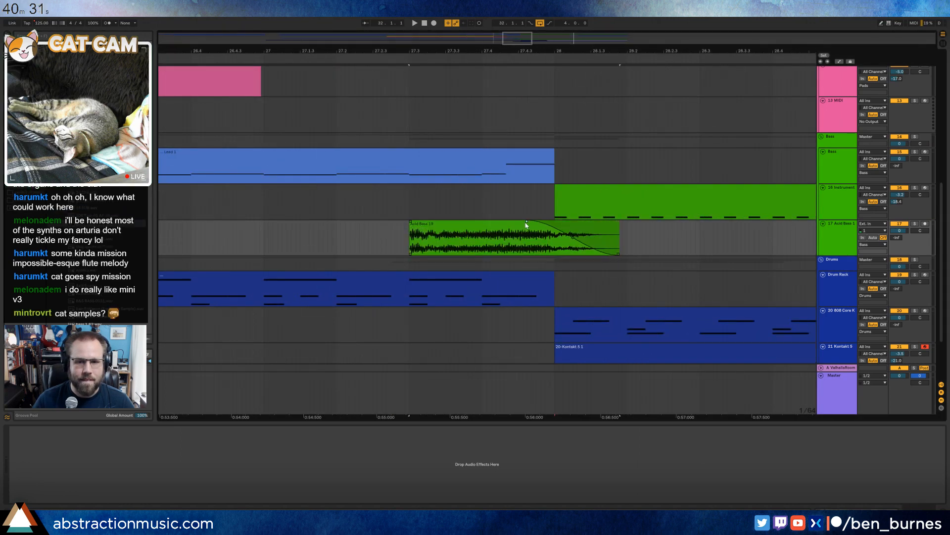
{"action": "left_click_drag", "start_coordinate": [616, 226], "coordinate": [578, 227]}
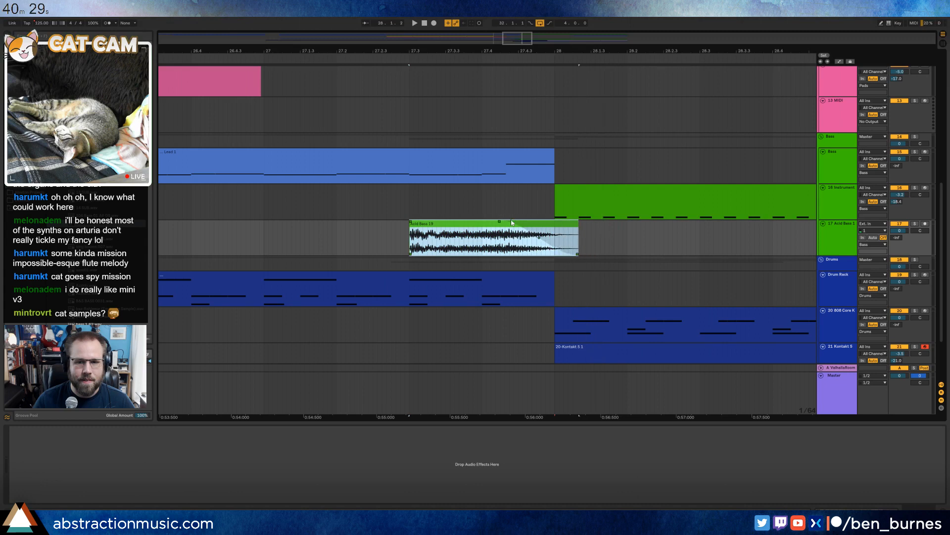
{"action": "left_click_drag", "start_coordinate": [499, 223], "coordinate": [551, 221]}
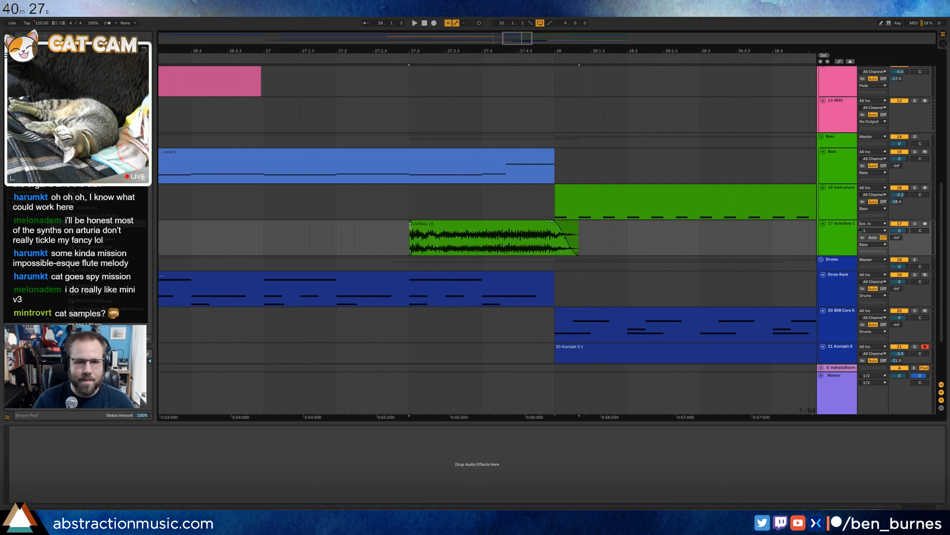
{"action": "left_click_drag", "start_coordinate": [410, 224], "coordinate": [442, 223]}
{"action": "left_click", "coordinate": [283, 232]}
{"action": "key", "text": "space"}
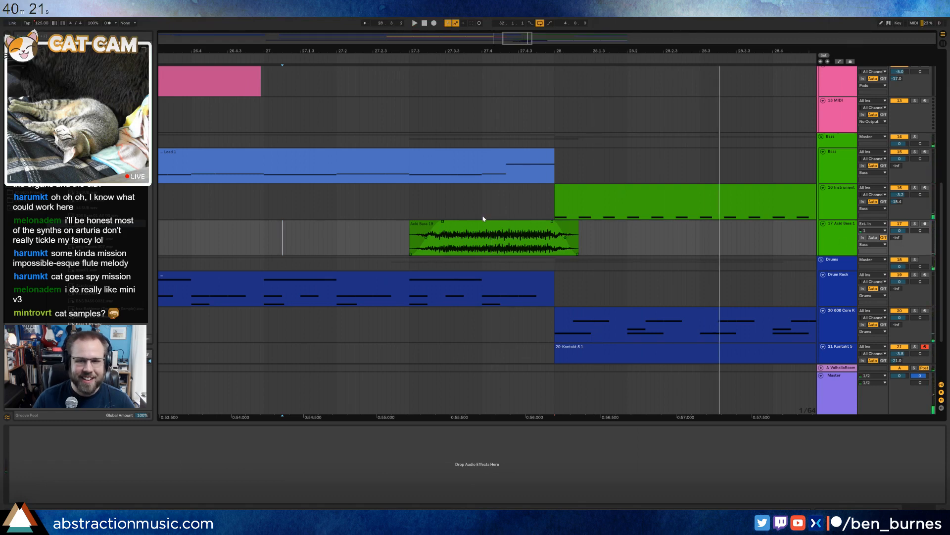
Lower the Acid Bass track's volume while playing the section from the start of its clip.
{"action": "left_click", "coordinate": [495, 225]}
{"action": "key", "text": "space"}
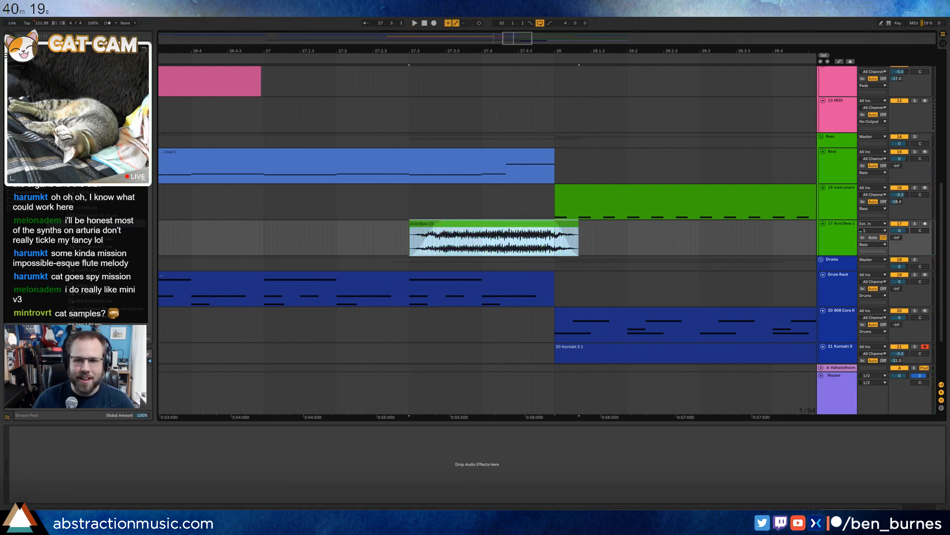
{"action": "left_click_drag", "start_coordinate": [903, 230], "coordinate": [903, 247]}
{"action": "key", "text": "space"}
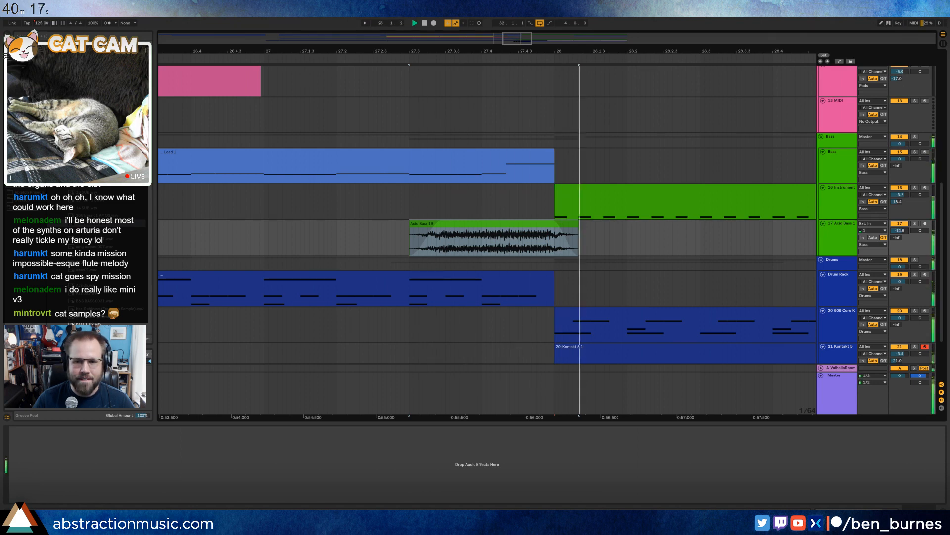
{"action": "left_click_drag", "start_coordinate": [900, 231], "coordinate": [900, 234]}
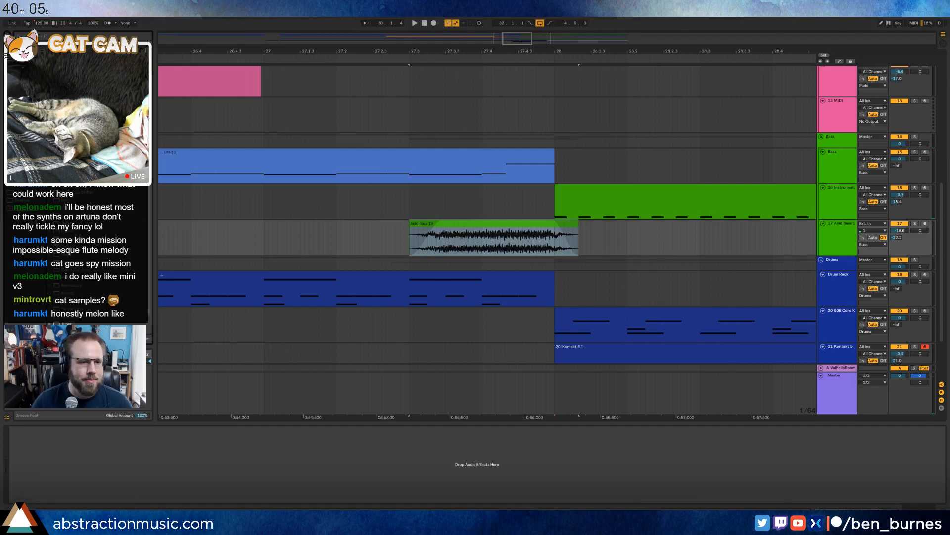
Add a Ping Pong Delay to the Acid Bass track and play the transition into bar 28 to check it.
{"action": "left_click_drag", "start_coordinate": [89, 270], "coordinate": [291, 470]}
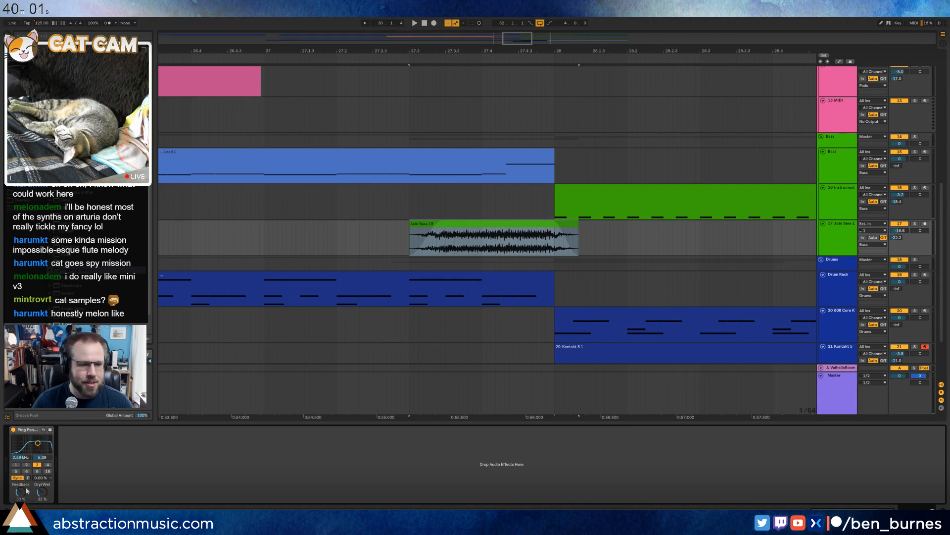
{"action": "key", "text": "space"}
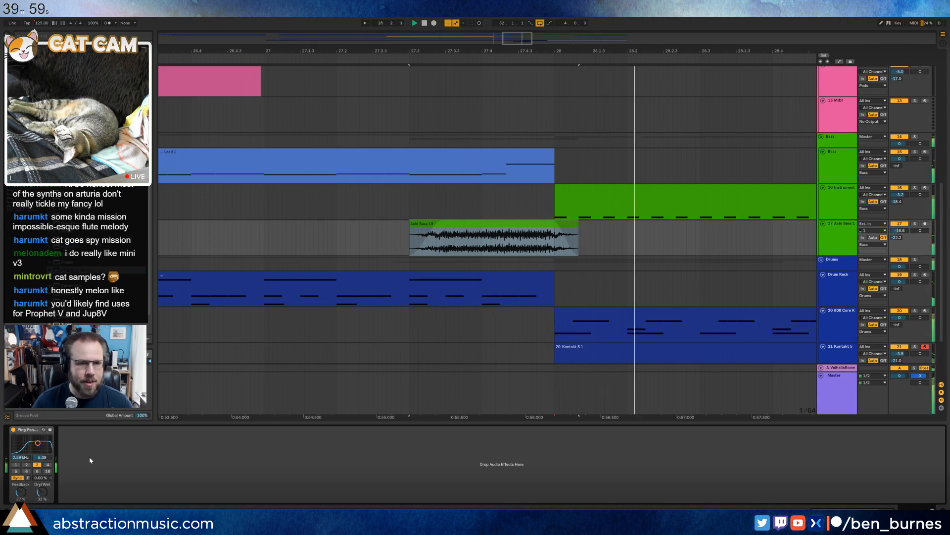
{"action": "left_click_drag", "start_coordinate": [374, 51], "coordinate": [331, 12]}
{"action": "scroll", "coordinate": [451, 172], "scroll_direction": "up", "scroll_amount": 1}
{"action": "left_click", "coordinate": [238, 55]}
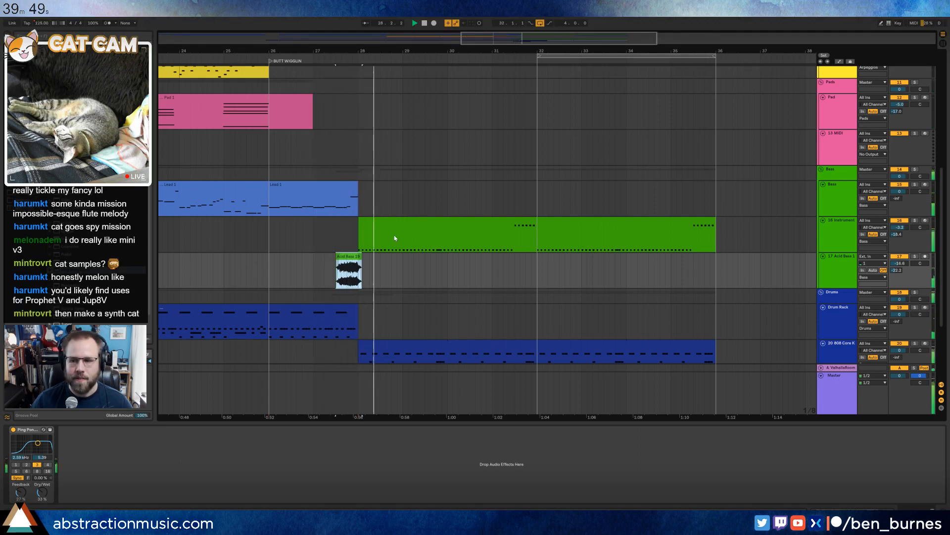
Open the Acid Bass clip for editing, try making it shorter, and undo the change.
{"action": "double_click", "coordinate": [345, 257]}
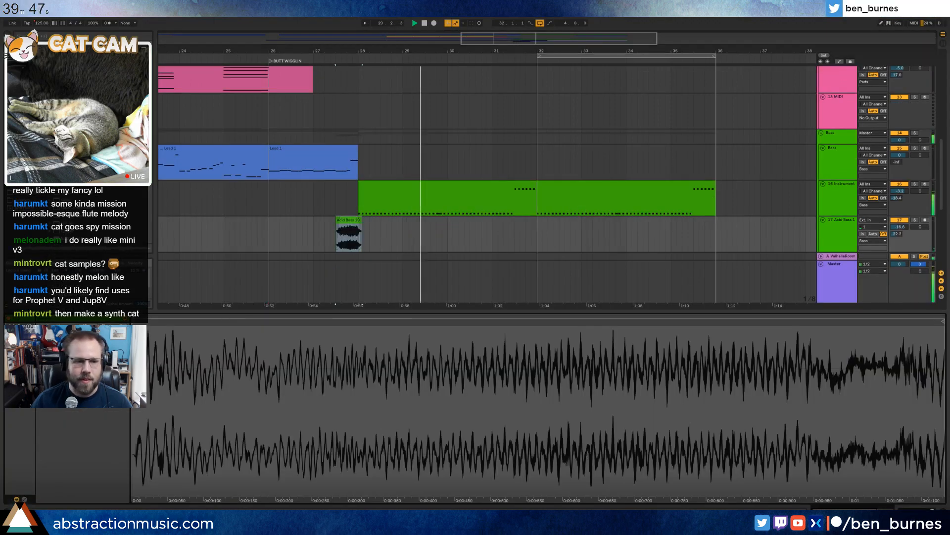
{"action": "left_click_drag", "start_coordinate": [362, 219], "coordinate": [350, 220]}
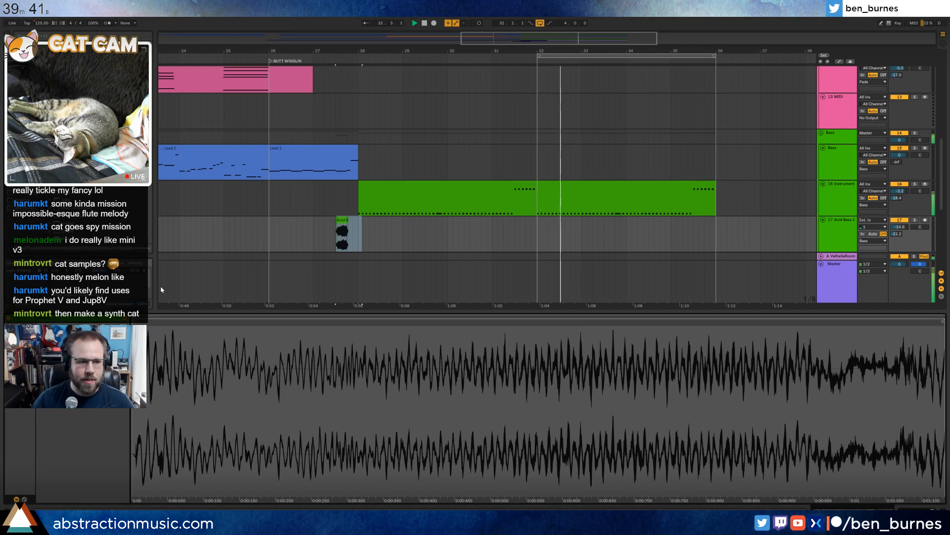
{"action": "key", "text": "ctrl+z"}
{"action": "key", "text": "ctrl+z"}
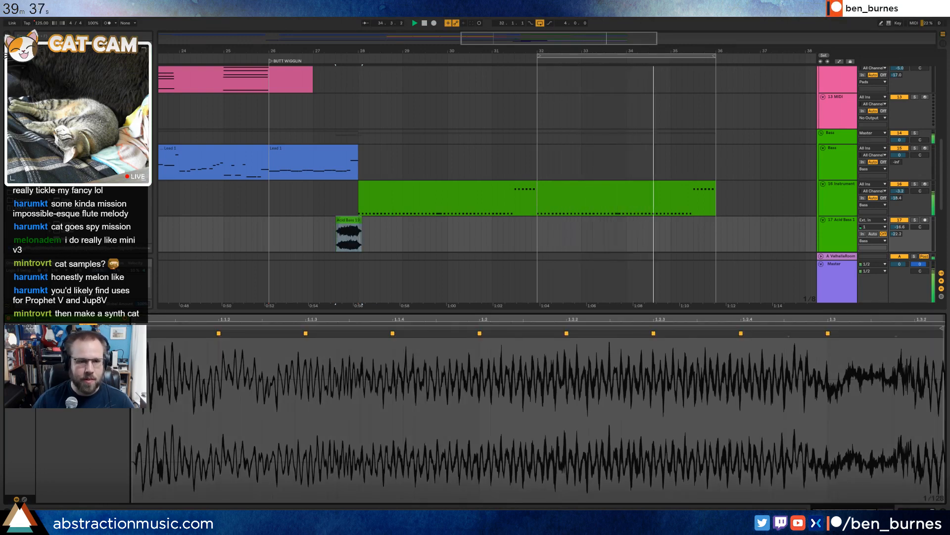
Replay the section from the Acid Bass clip and review the drum, bass, pad and lead tracks.
{"action": "key", "text": "space"}
{"action": "key", "text": "space"}
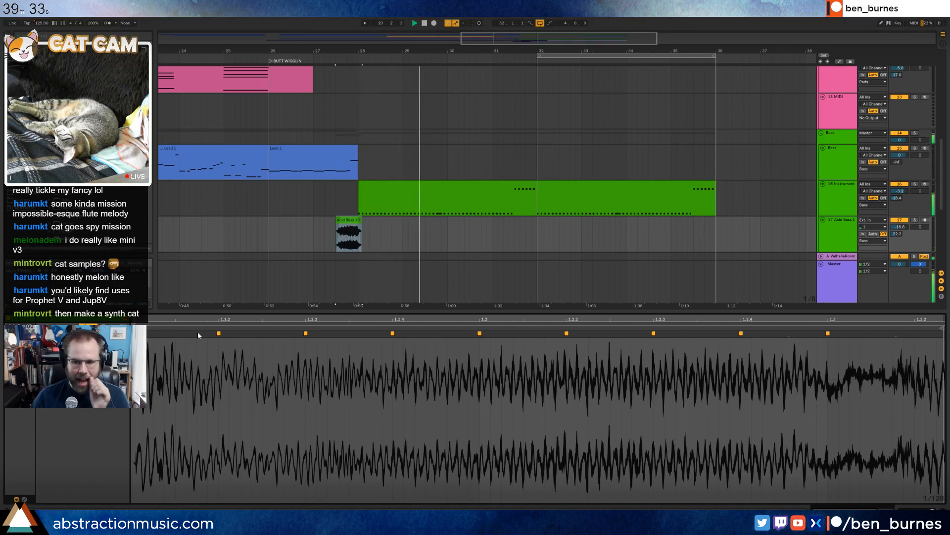
{"action": "key", "text": "shift+Tab"}
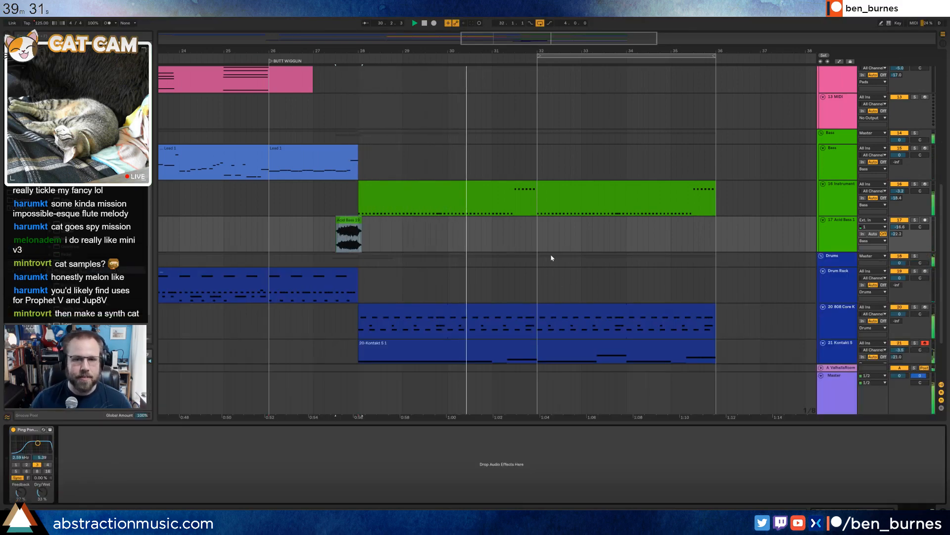
{"action": "scroll", "coordinate": [548, 277], "scroll_direction": "down", "scroll_amount": 4}
{"action": "scroll", "coordinate": [544, 289], "scroll_direction": "up", "scroll_amount": 3}
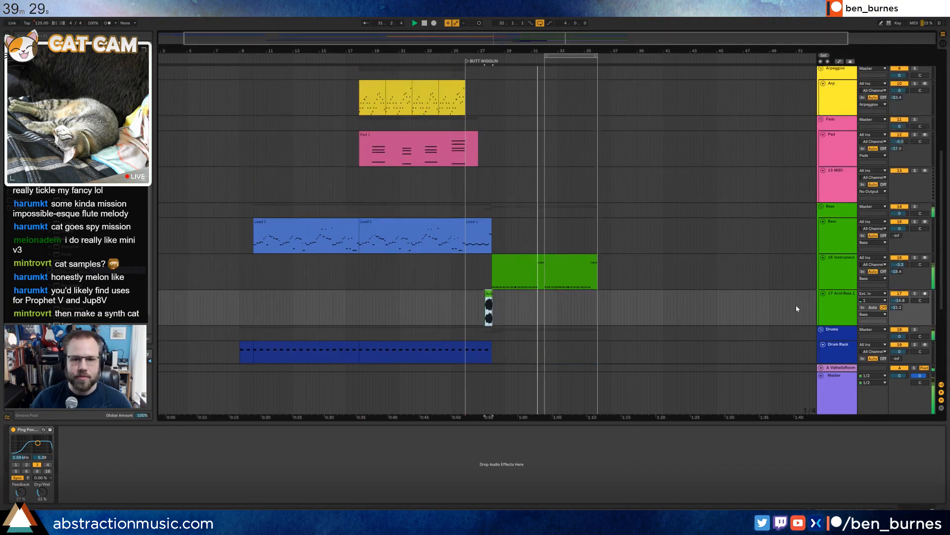
{"action": "scroll", "coordinate": [682, 286], "scroll_direction": "up", "scroll_amount": 5}
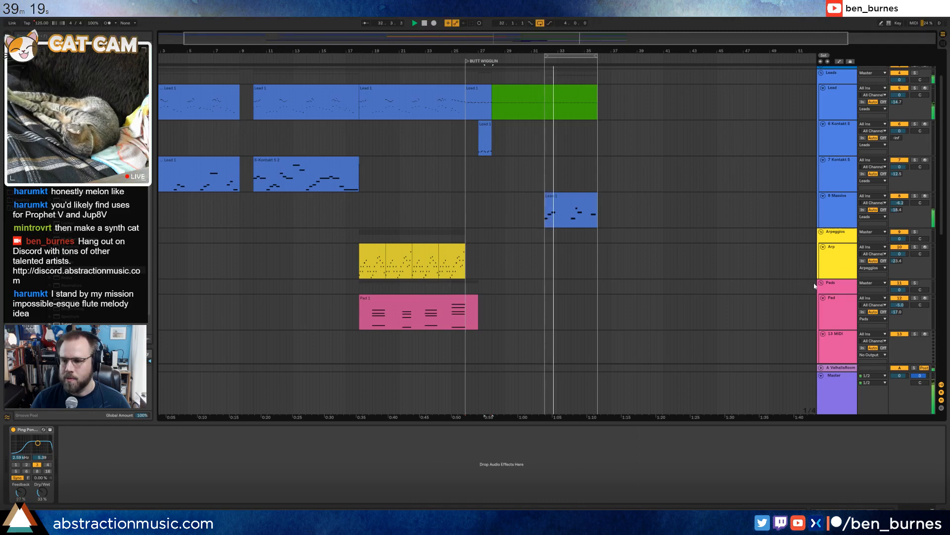
{"action": "key", "text": "space"}
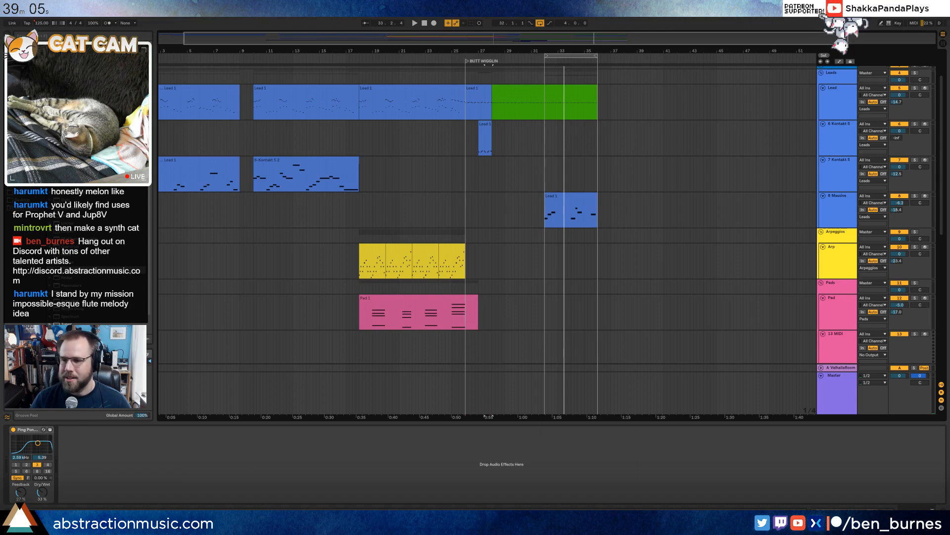
Insert a MIDI track below the Massive lead track and load Kontakt 5 on it.
{"action": "left_click_drag", "start_coordinate": [568, 38], "coordinate": [568, 31]}
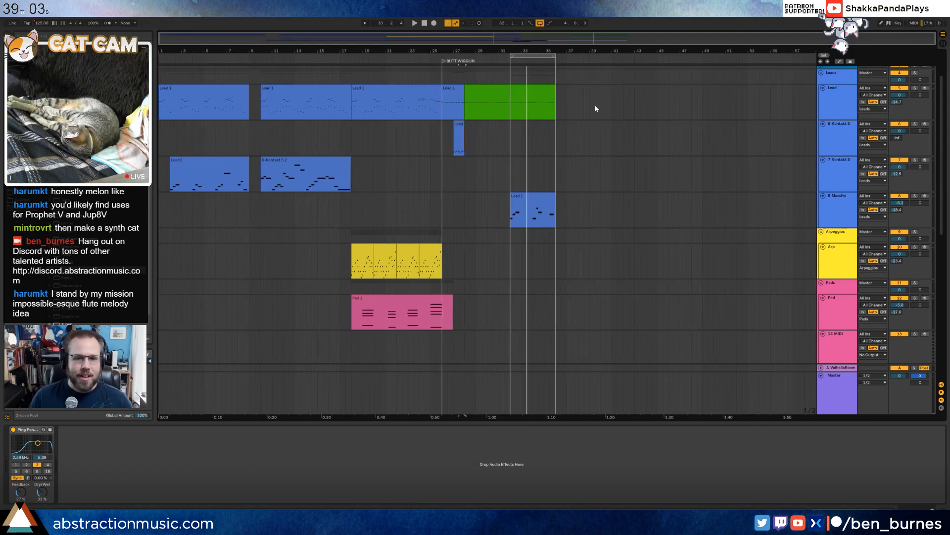
{"action": "left_click", "coordinate": [629, 176]}
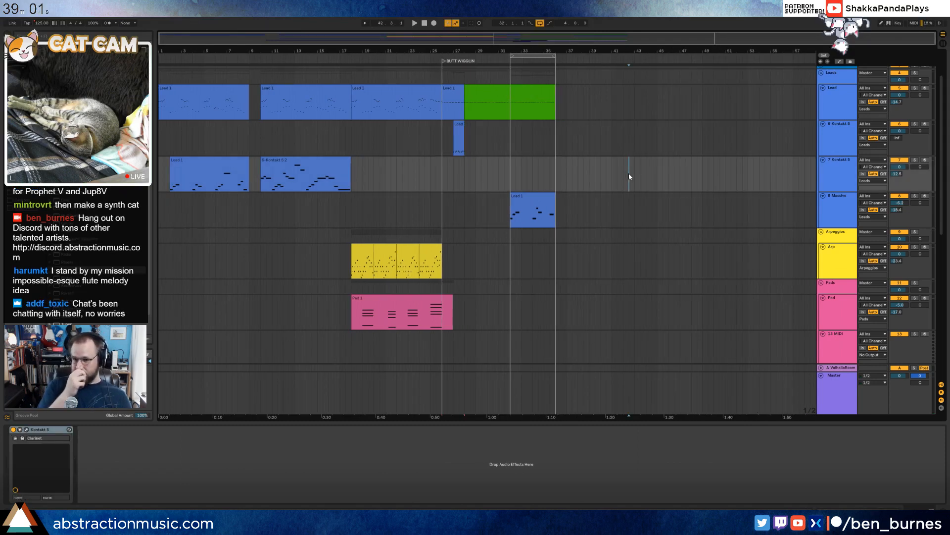
{"action": "key", "text": "Down"}
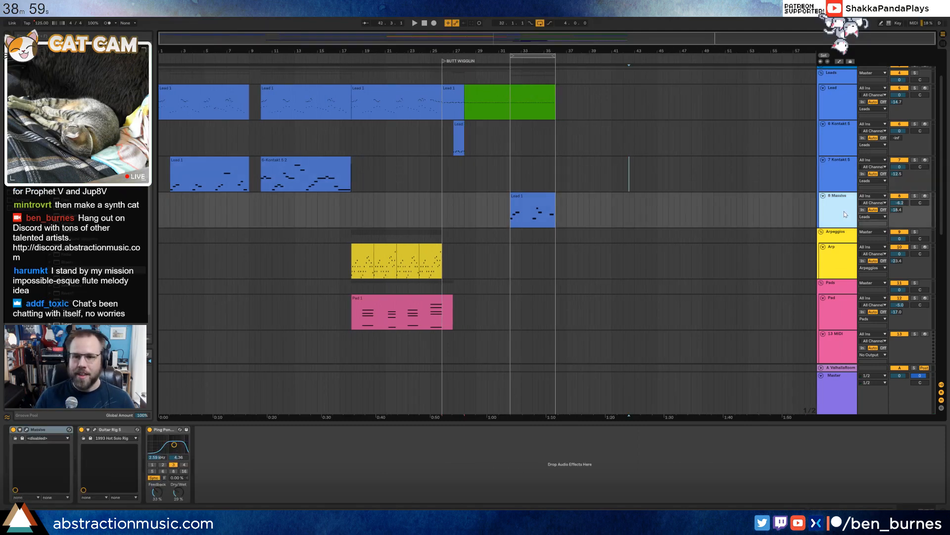
{"action": "key", "text": "ctrl+shift+t"}
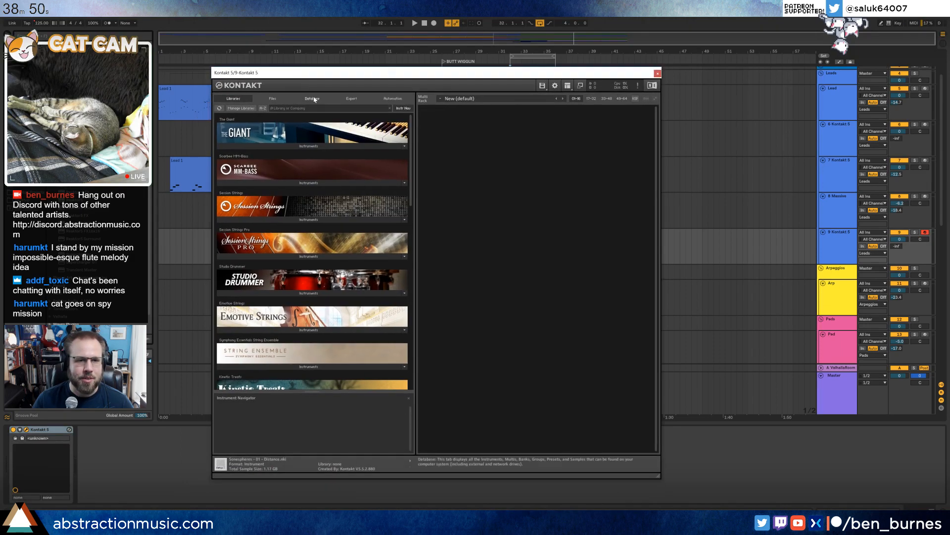
Search the Kontakt database for "flute", try Flute (all X) and Flute (fortepiano X), and remove the loaded instrument.
{"action": "left_click", "coordinate": [313, 99]}
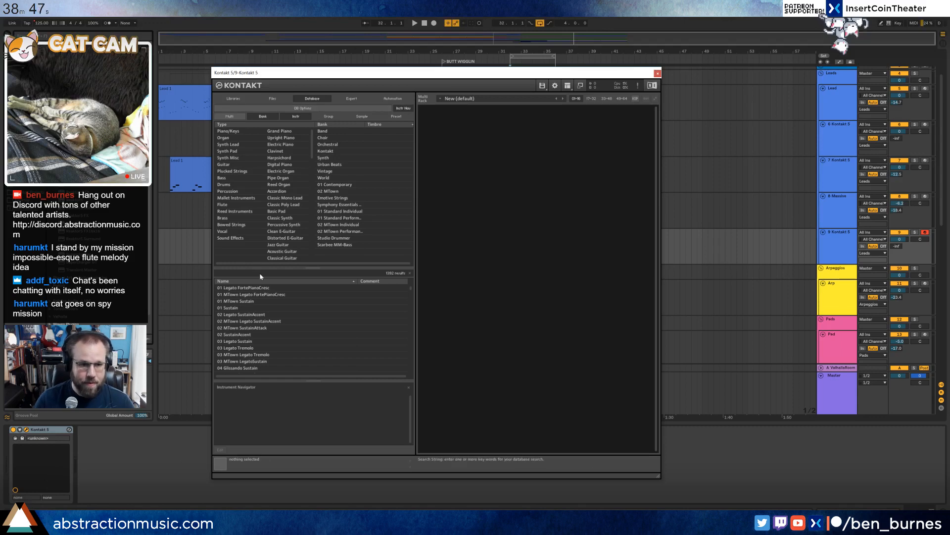
{"action": "type", "text": "flute"}
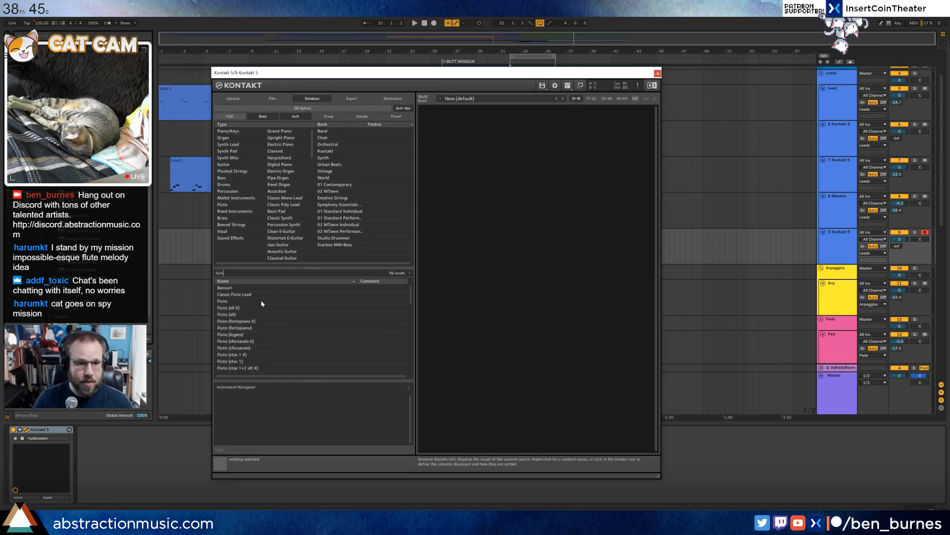
{"action": "double_click", "coordinate": [261, 307]}
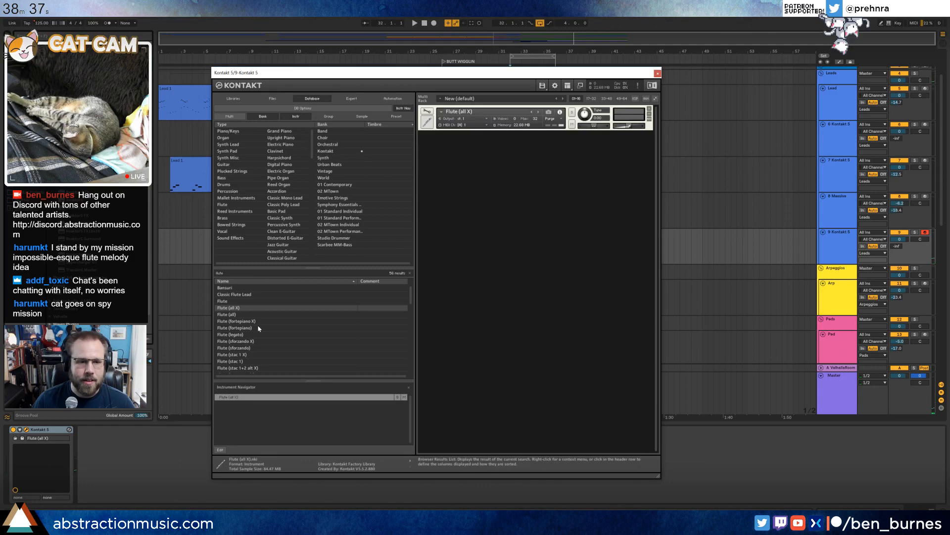
{"action": "left_click", "coordinate": [538, 112]}
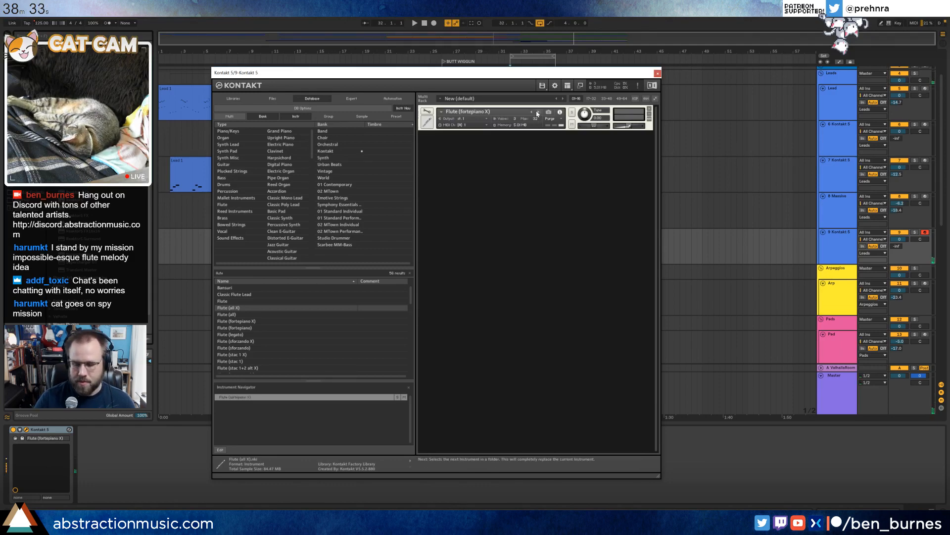
{"action": "left_click", "coordinate": [649, 109]}
Load the Flute Syn instrument from the search results and close the Kontakt window.
{"action": "scroll", "coordinate": [385, 316], "scroll_direction": "down", "scroll_amount": 5}
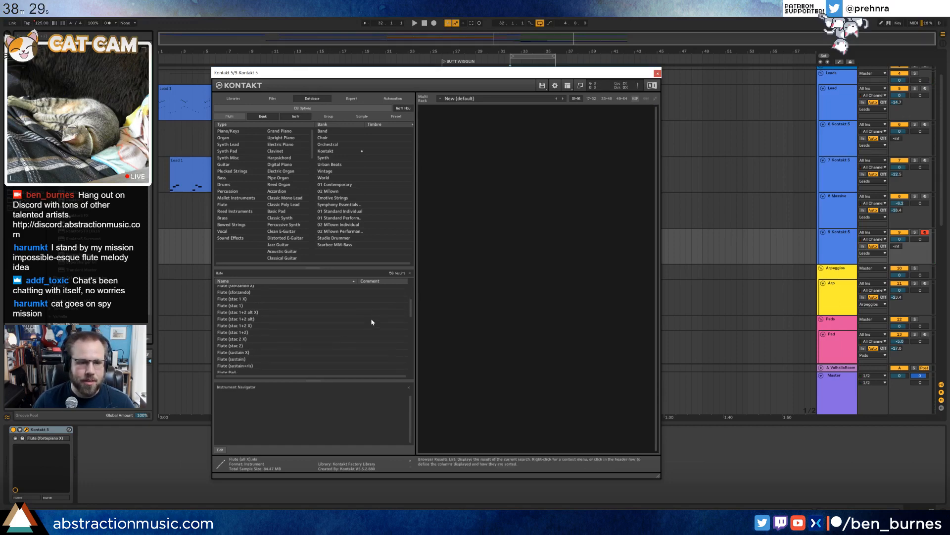
{"action": "double_click", "coordinate": [250, 340]}
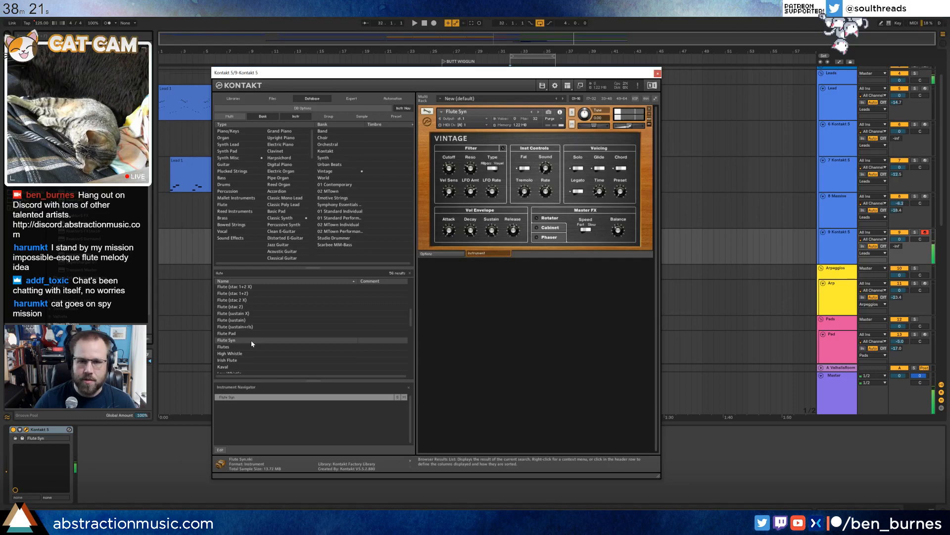
{"action": "left_click", "coordinate": [658, 73]}
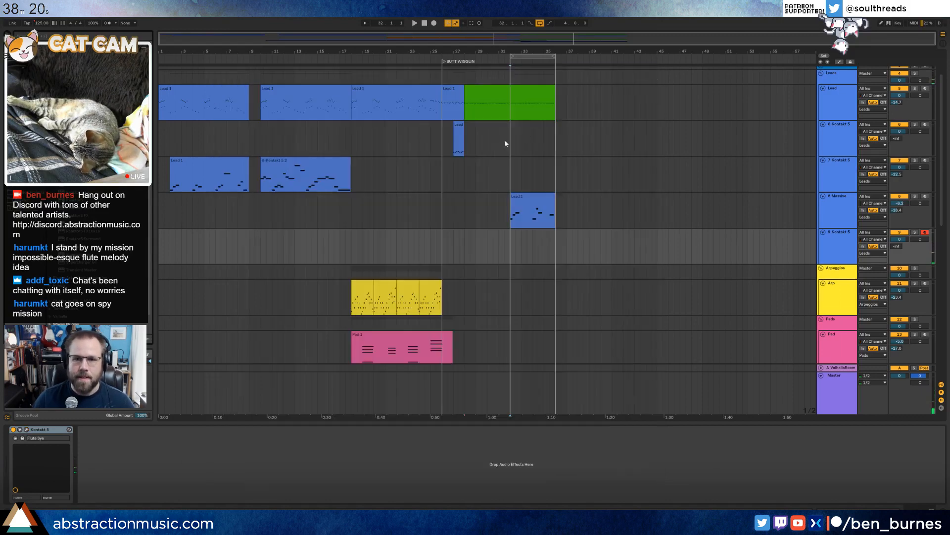
Duplicate the Massive clip to bar 36, and loop the Lead track's green clip at bar 28, extending it to bar 40.
{"action": "left_click", "coordinate": [531, 197]}
{"action": "key", "text": "ctrl+d"}
{"action": "left_click", "coordinate": [549, 92]}
{"action": "double_click", "coordinate": [503, 91]}
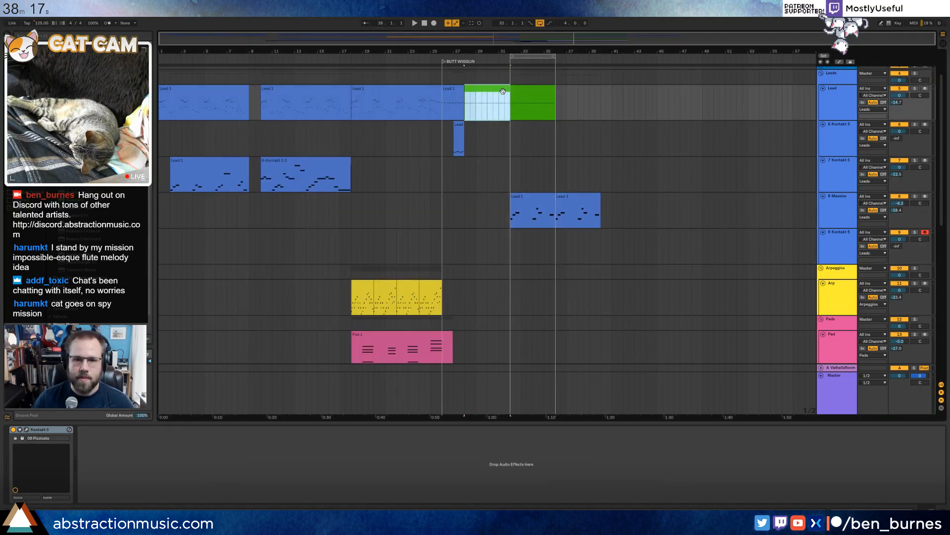
{"action": "left_click", "coordinate": [81, 358]}
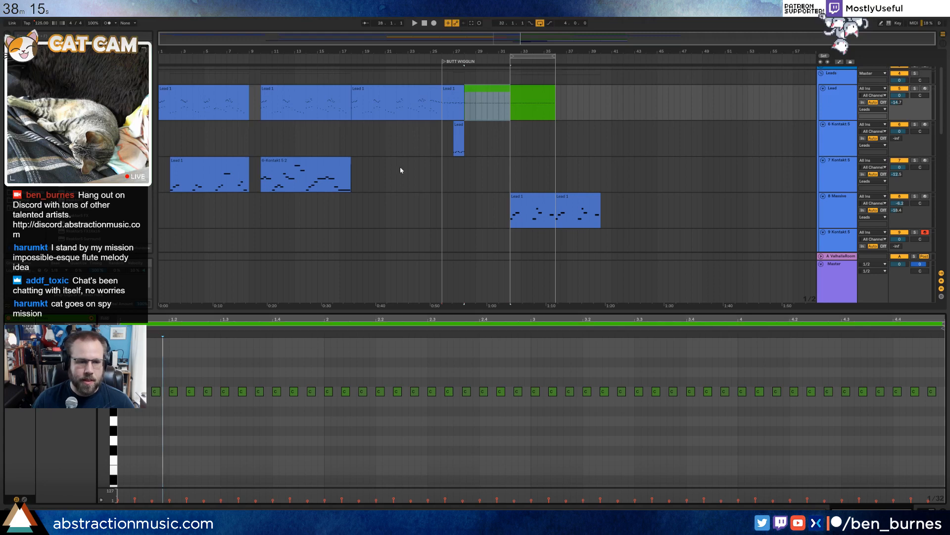
{"action": "left_click_drag", "start_coordinate": [510, 91], "coordinate": [596, 99]}
Extend the bass instrument clips and the 808 Core Kit drum clip to bar 40.
{"action": "scroll", "coordinate": [592, 174], "scroll_direction": "down", "scroll_amount": 15}
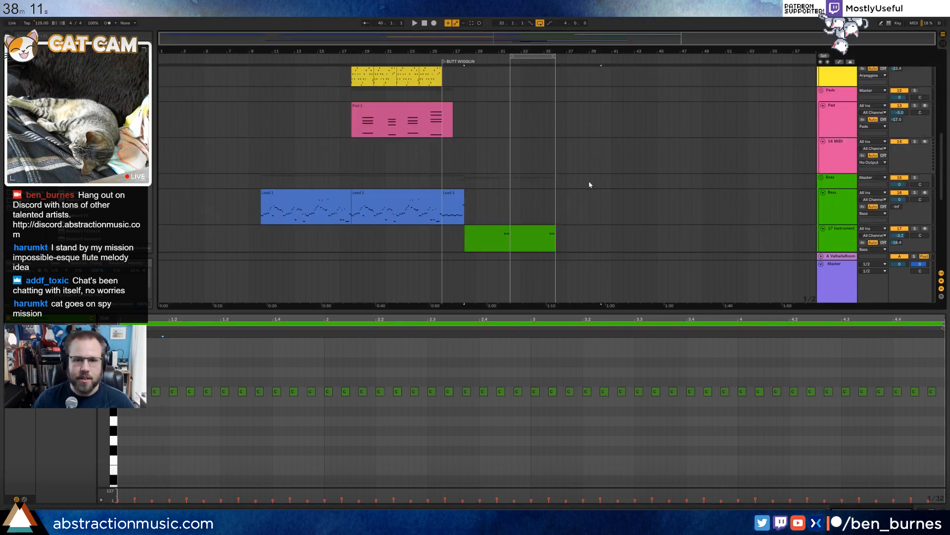
{"action": "left_click", "coordinate": [556, 184]}
{"action": "left_click_drag", "start_coordinate": [553, 179], "coordinate": [600, 180]}
{"action": "scroll", "coordinate": [586, 173], "scroll_direction": "down", "scroll_amount": 4}
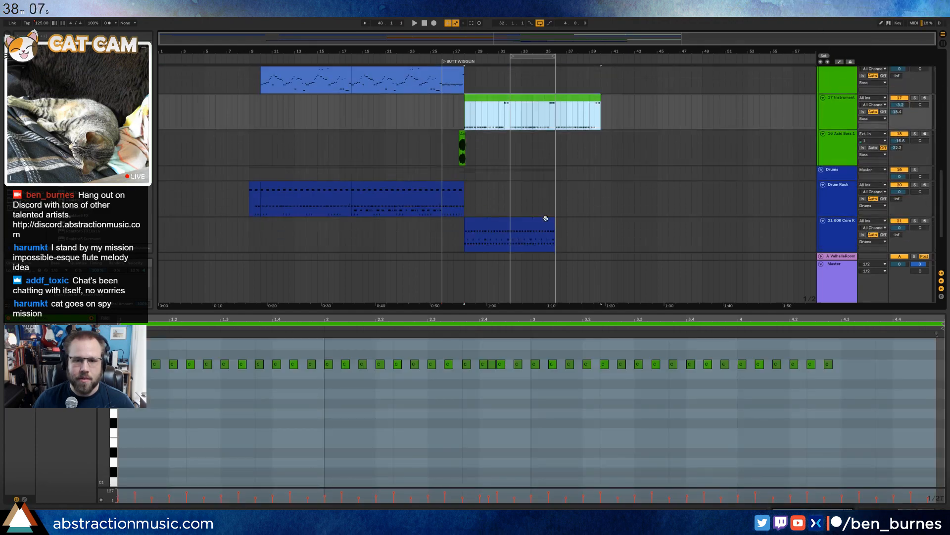
{"action": "left_click_drag", "start_coordinate": [556, 225], "coordinate": [601, 225]}
Move the four-bar playback loop to bars 36–40 and switch from the note editor back to the device view.
{"action": "left_click_drag", "start_coordinate": [536, 60], "coordinate": [597, 56]}
{"action": "key", "text": "space"}
{"action": "scroll", "coordinate": [591, 159], "scroll_direction": "up", "scroll_amount": 6}
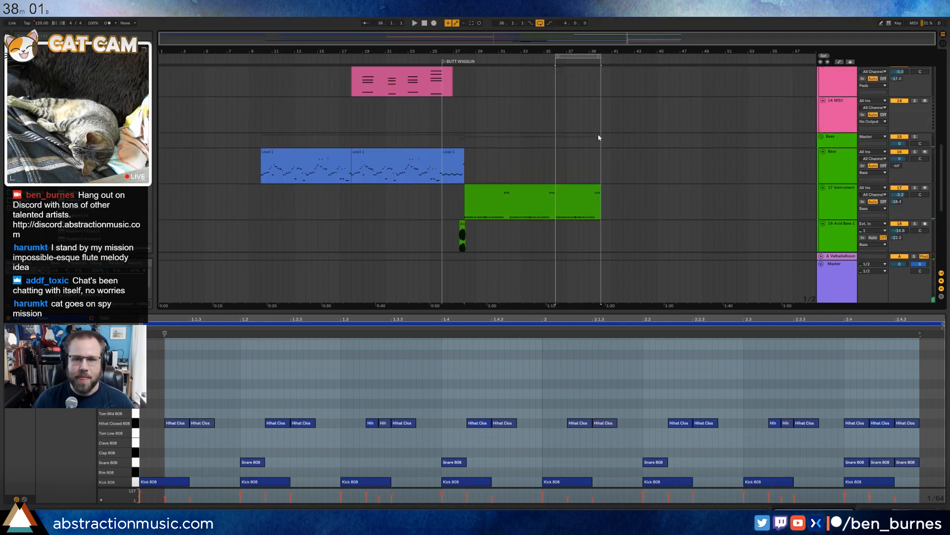
{"action": "scroll", "coordinate": [592, 171], "scroll_direction": "up", "scroll_amount": 5}
{"action": "key", "text": "shift+Tab"}
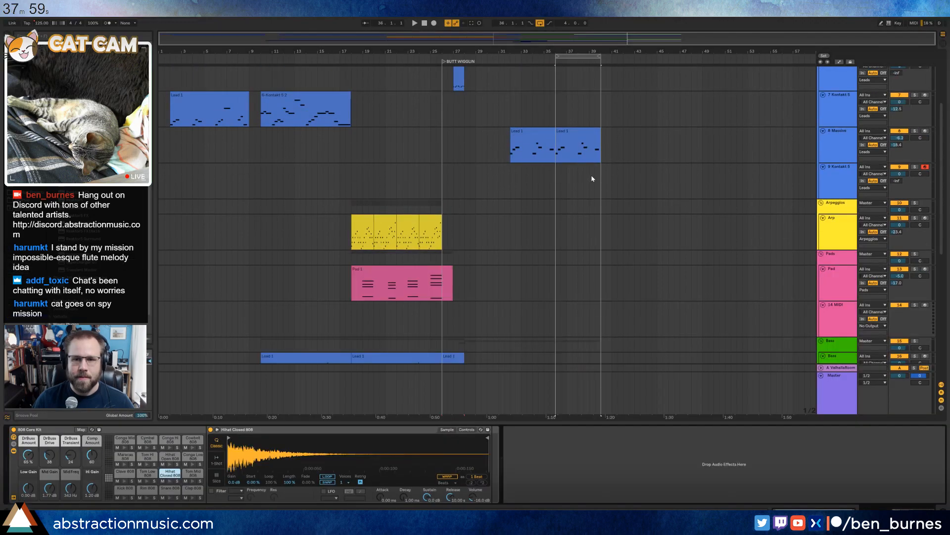
Copy the Massive track's Ping Pong delay to the flute track and lower the flute track's volume.
{"action": "left_click", "coordinate": [841, 148]}
{"action": "left_click", "coordinate": [165, 430]}
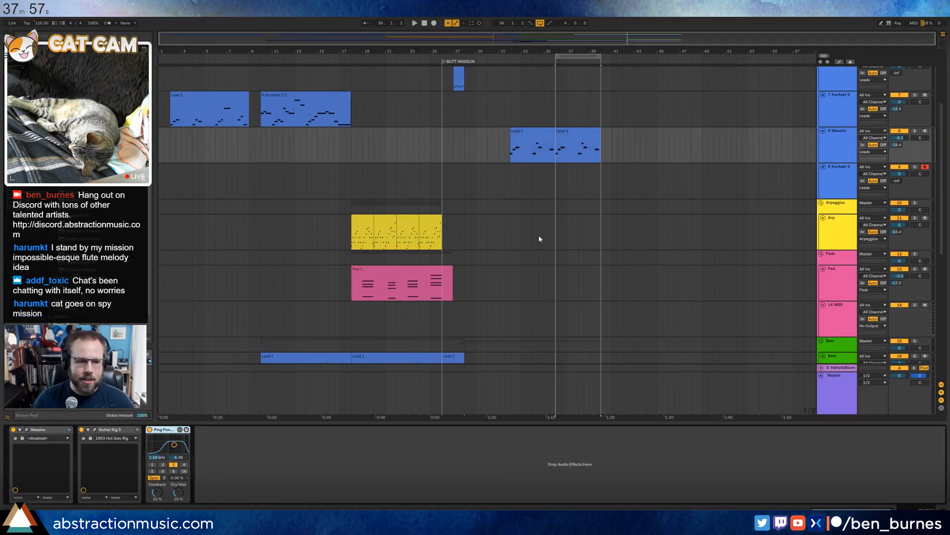
{"action": "left_click", "coordinate": [594, 190]}
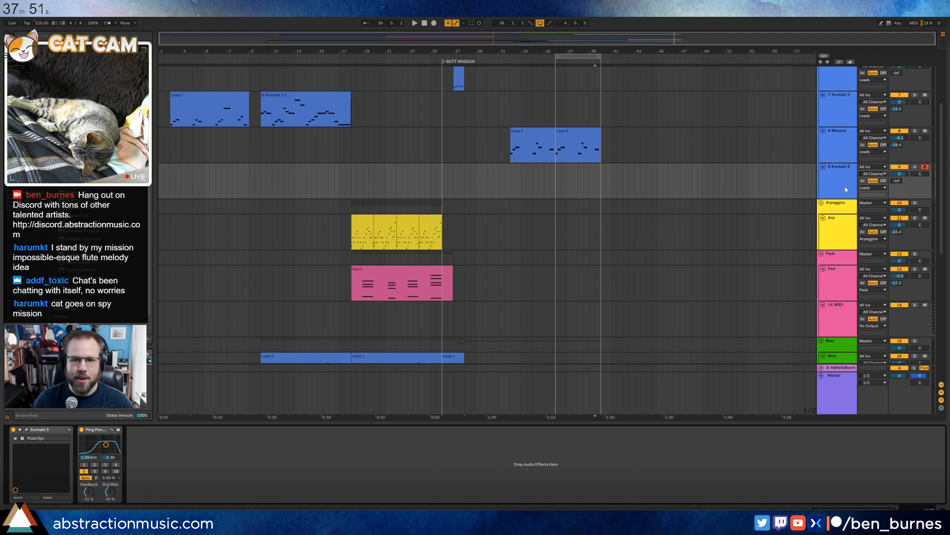
{"action": "left_click_drag", "start_coordinate": [900, 177], "coordinate": [898, 182]}
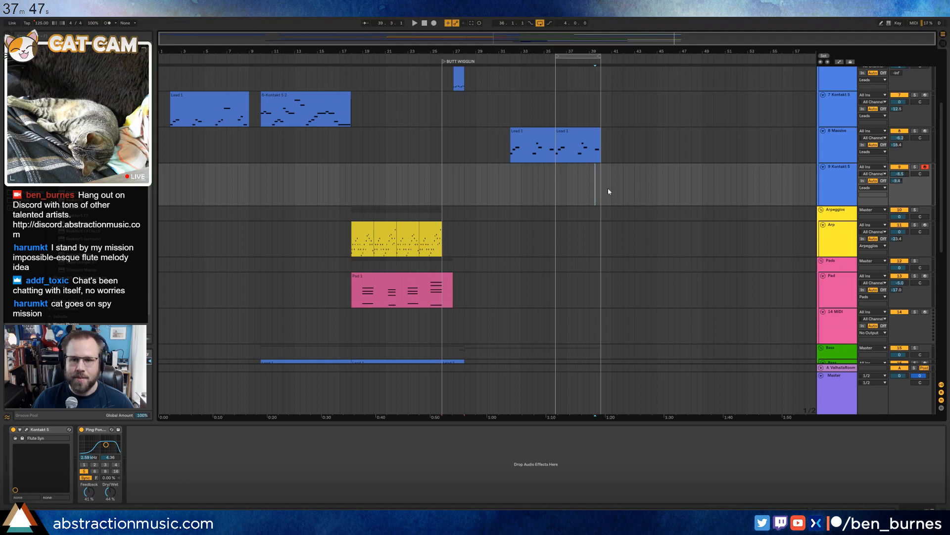
Record a descending flute melody on the 9 Kontakt 5 track from bar 36 to bar 40.
{"action": "left_click", "coordinate": [558, 186]}
{"action": "key", "text": "F9"}
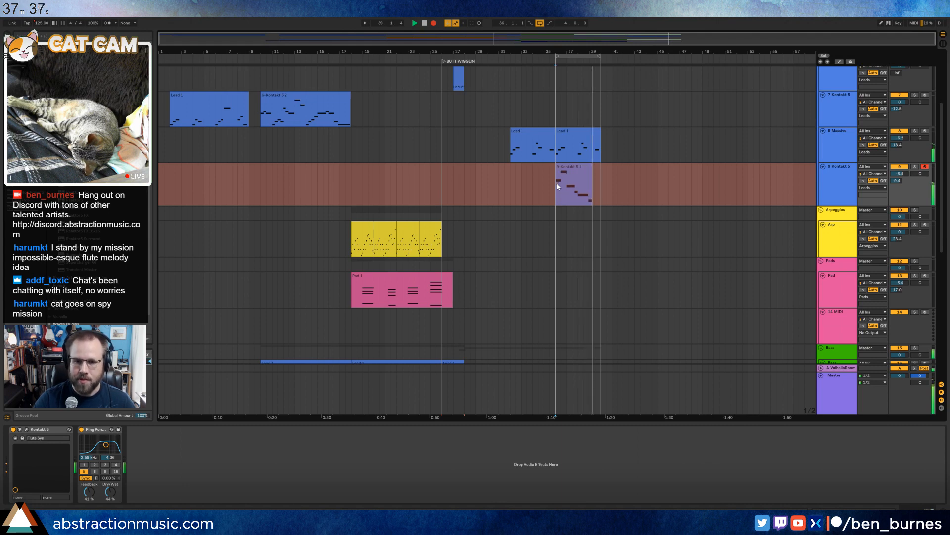
{"action": "key", "text": "space"}
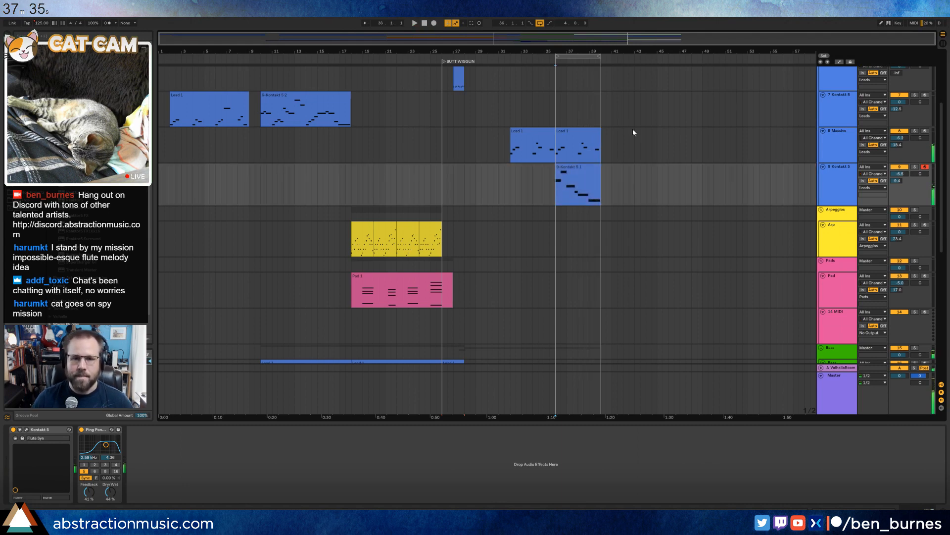
Move the Massive clip from bar 36 onto the one at bar 32 and delete the D4 note at its end.
{"action": "left_click", "coordinate": [581, 135]}
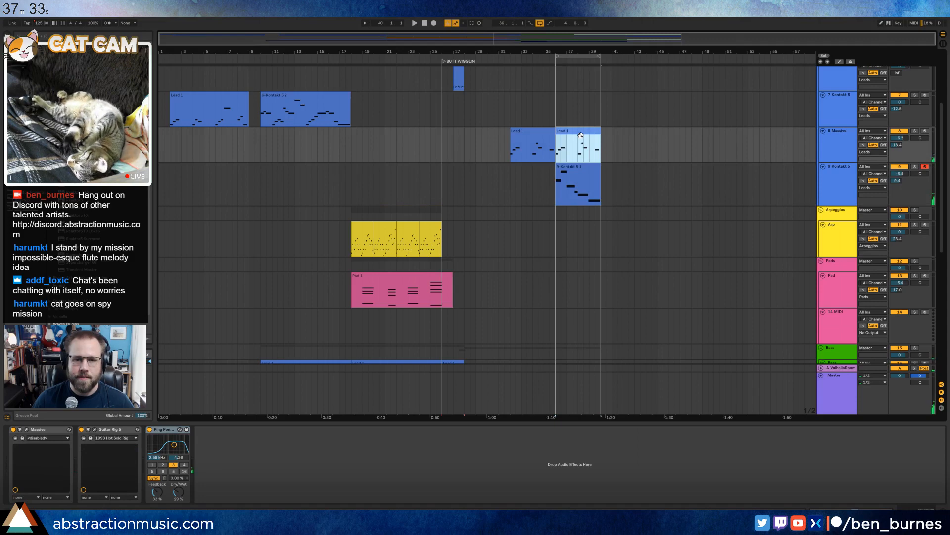
{"action": "left_click_drag", "start_coordinate": [588, 137], "coordinate": [537, 138]}
{"action": "double_click", "coordinate": [537, 138]}
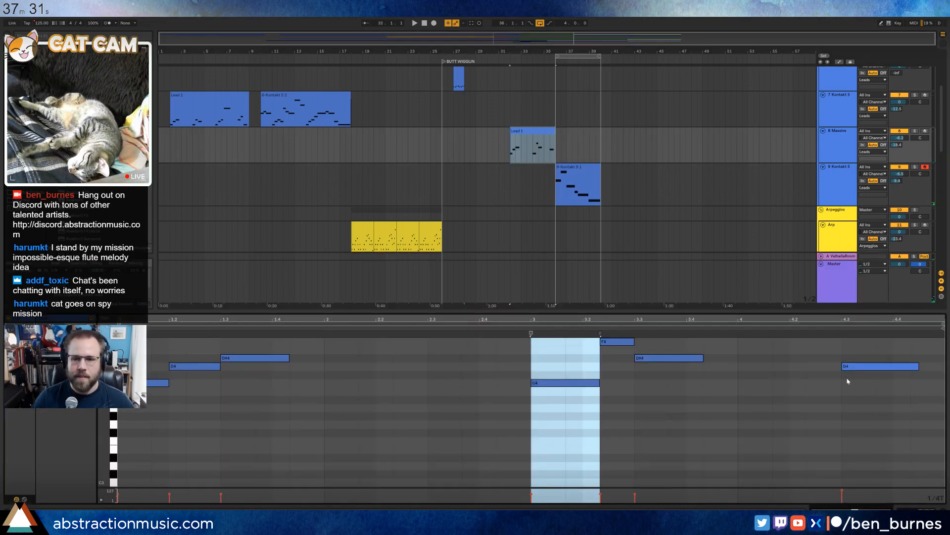
{"action": "left_click", "coordinate": [859, 364]}
{"action": "key", "text": "Delete"}
Play from bar 32 to bar 40 in the device view to hear the Massive phrase lead into the flute melody.
{"action": "key", "text": "space"}
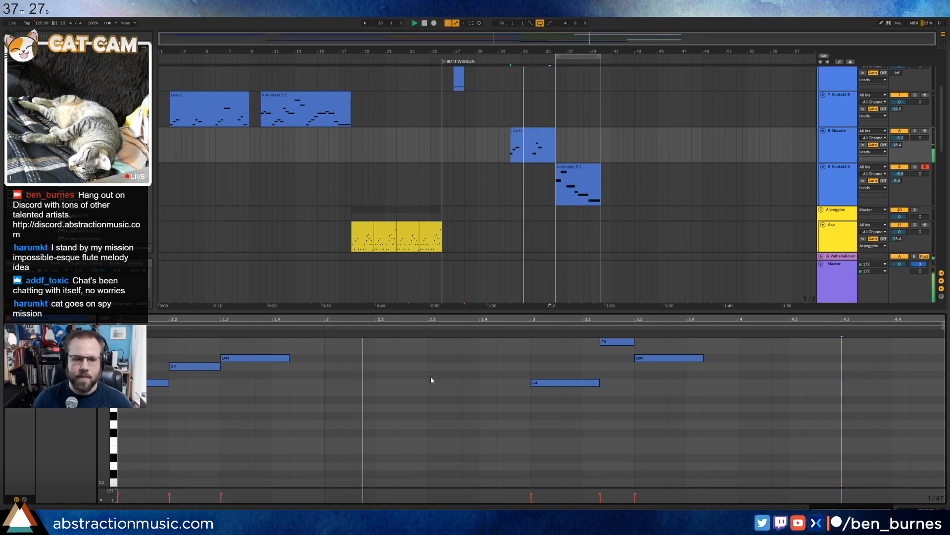
{"action": "key", "text": "shift+Tab"}
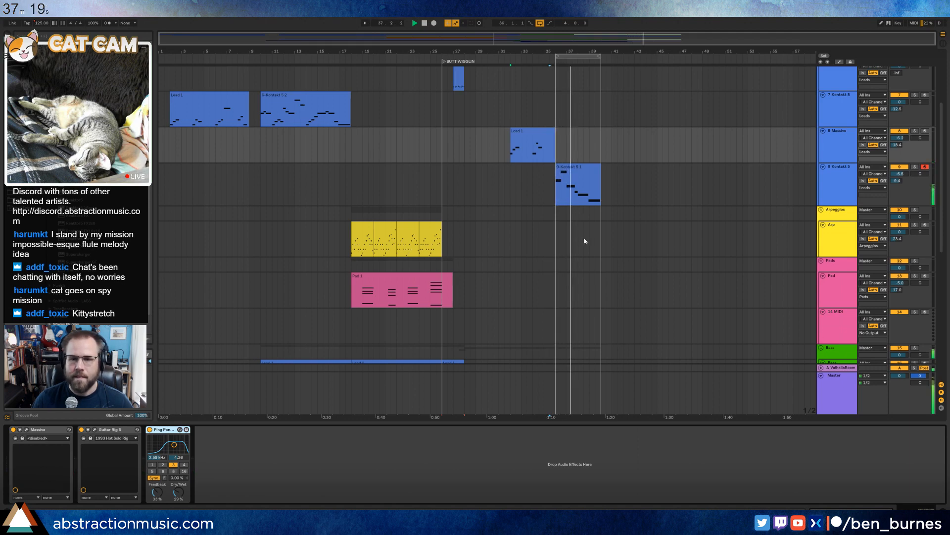
{"action": "key", "text": "shift+Tab"}
{"action": "key", "text": "shift+Tab"}
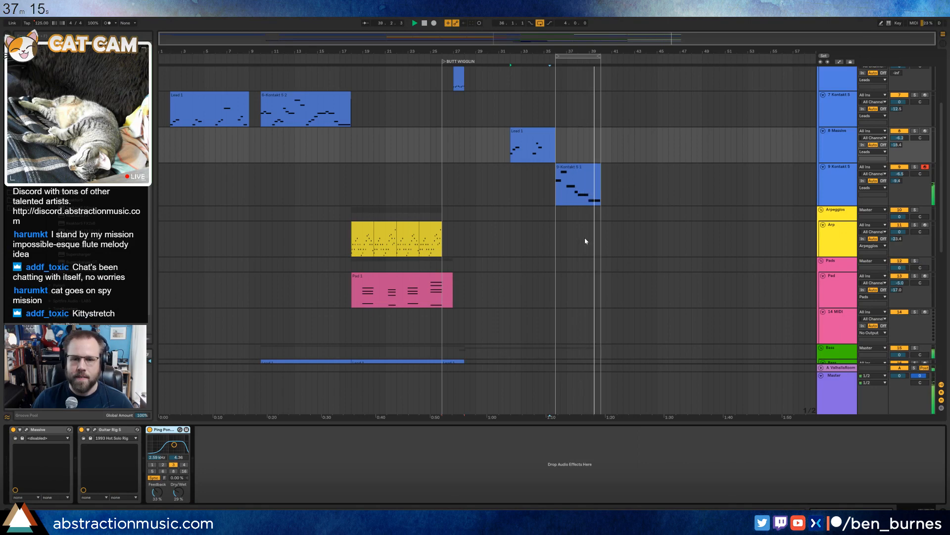
{"action": "key", "text": "space"}
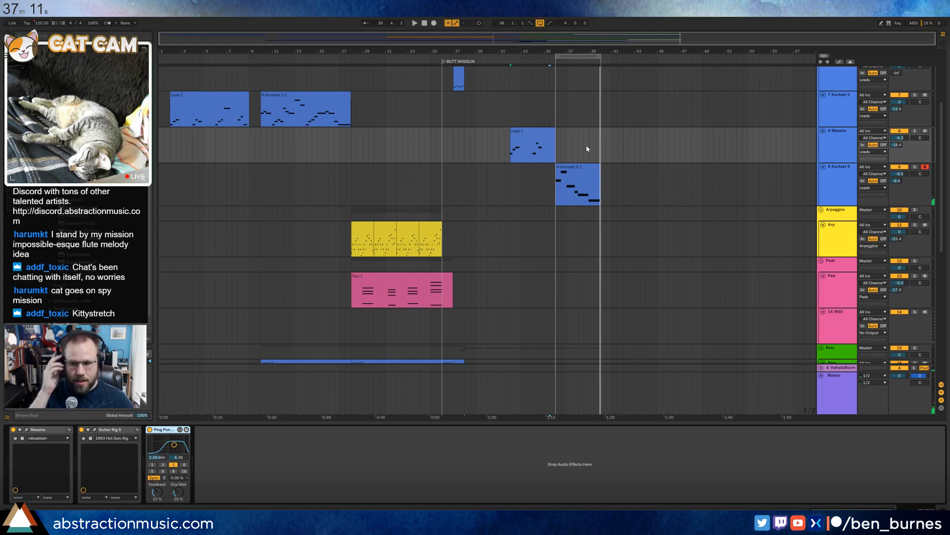
Extend the 808 Core Kit clip to bar 44 and copy the 22 Kontakt 5 percussion clip to bar 44.
{"action": "scroll", "coordinate": [586, 145], "scroll_direction": "down", "scroll_amount": 10}
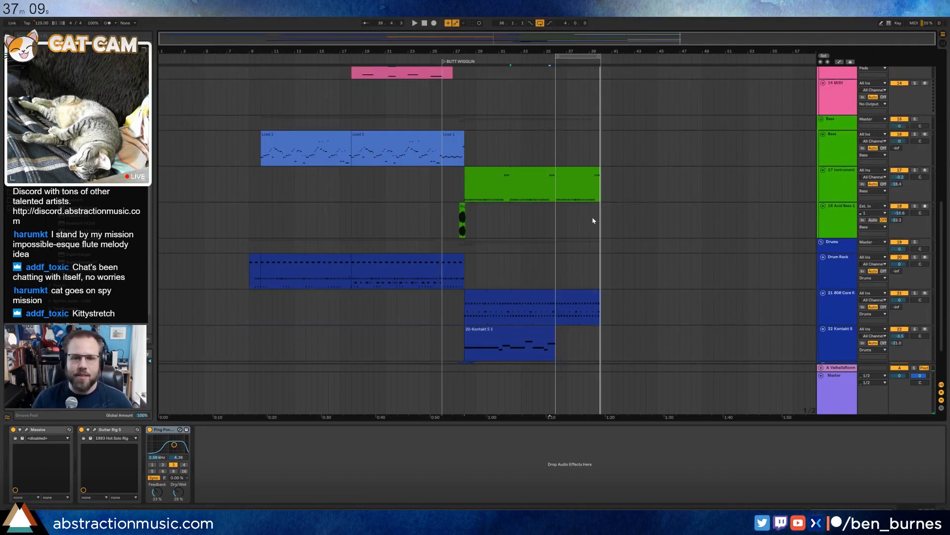
{"action": "scroll", "coordinate": [594, 220], "scroll_direction": "down", "scroll_amount": 3}
{"action": "left_click", "coordinate": [530, 287]}
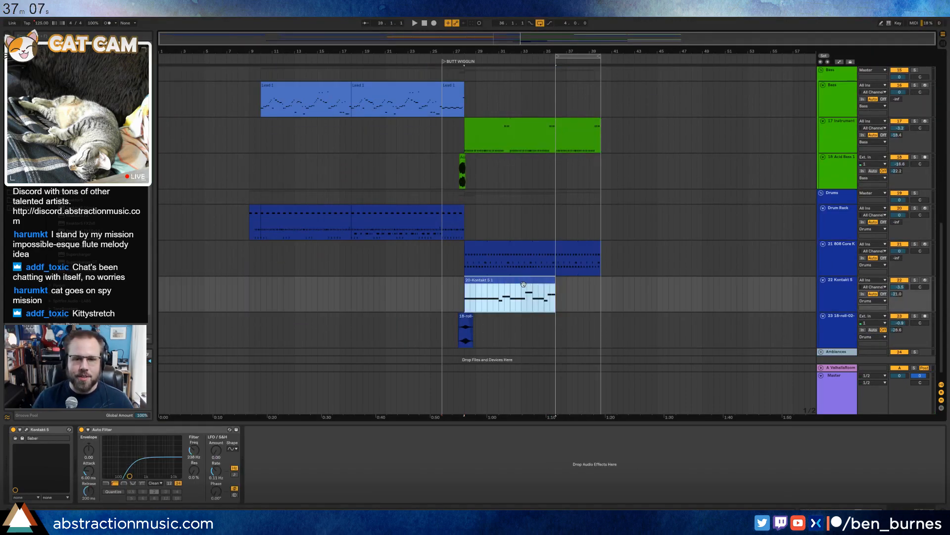
{"action": "left_click", "coordinate": [553, 270]}
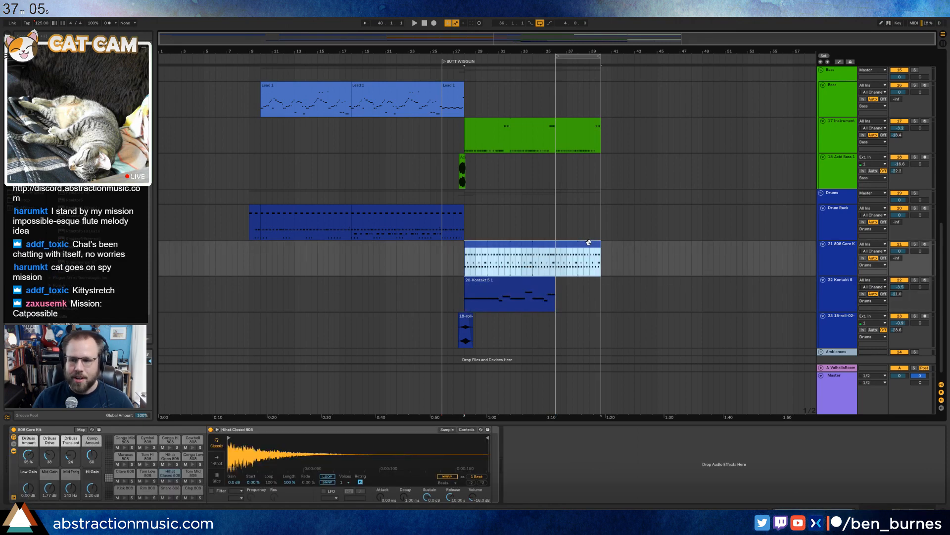
{"action": "mouse_move", "coordinate": [606, 244]}
{"action": "left_mouse_down"}
{"action": "mouse_move", "coordinate": [658, 246]}
{"action": "mouse_move", "coordinate": [647, 249]}
{"action": "left_mouse_up"}
{"action": "left_click", "coordinate": [533, 283]}
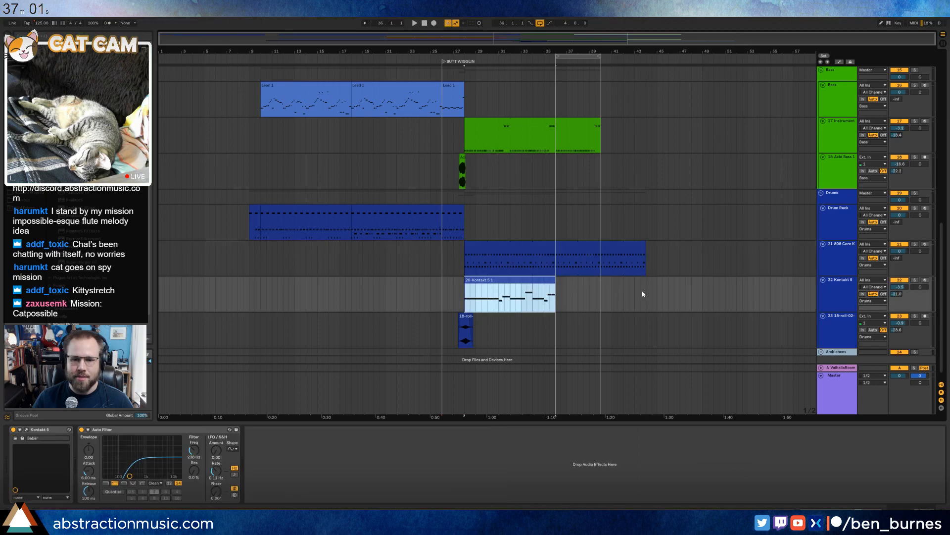
{"action": "left_click", "coordinate": [646, 291]}
{"action": "key", "text": "ctrl+v"}
Extend the 808 Core Kit clip, the 17 Instrument bass clip and the Lead track's green clip to bar 60.
{"action": "left_click", "coordinate": [625, 244]}
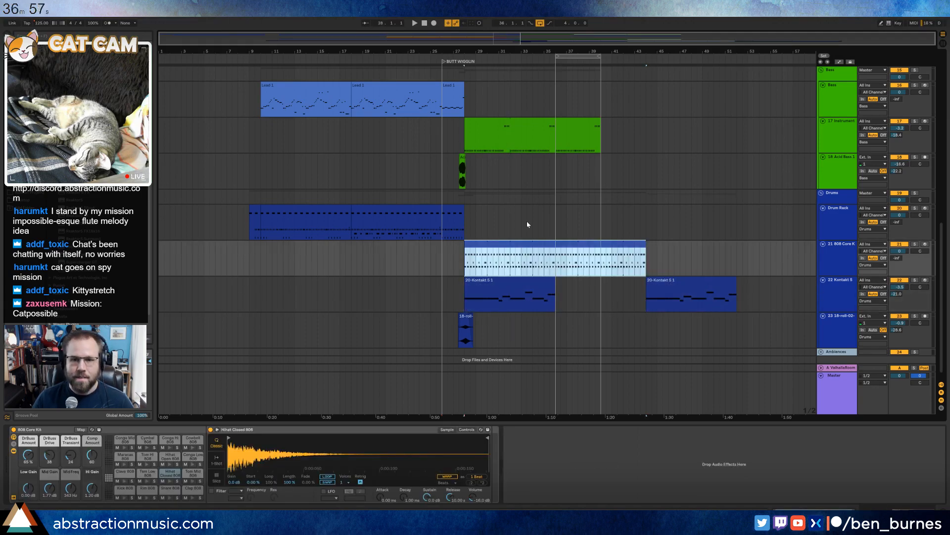
{"action": "key", "text": "ctrl+d"}
{"action": "left_click_drag", "start_coordinate": [540, 247], "coordinate": [723, 250]}
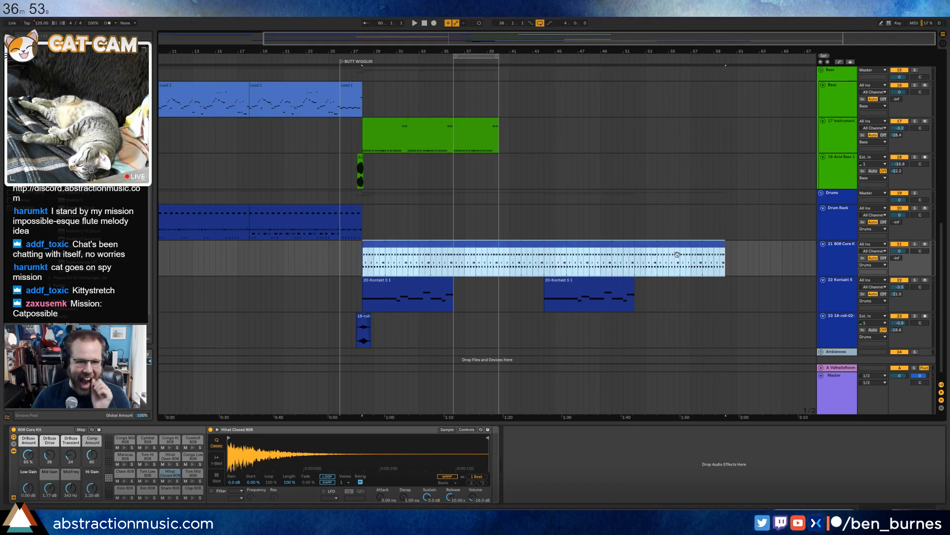
{"action": "scroll", "coordinate": [477, 181], "scroll_direction": "up", "scroll_amount": 2}
{"action": "left_click", "coordinate": [469, 168]}
{"action": "left_click_drag", "start_coordinate": [499, 168], "coordinate": [725, 174]}
{"action": "scroll", "coordinate": [609, 178], "scroll_direction": "up", "scroll_amount": 15}
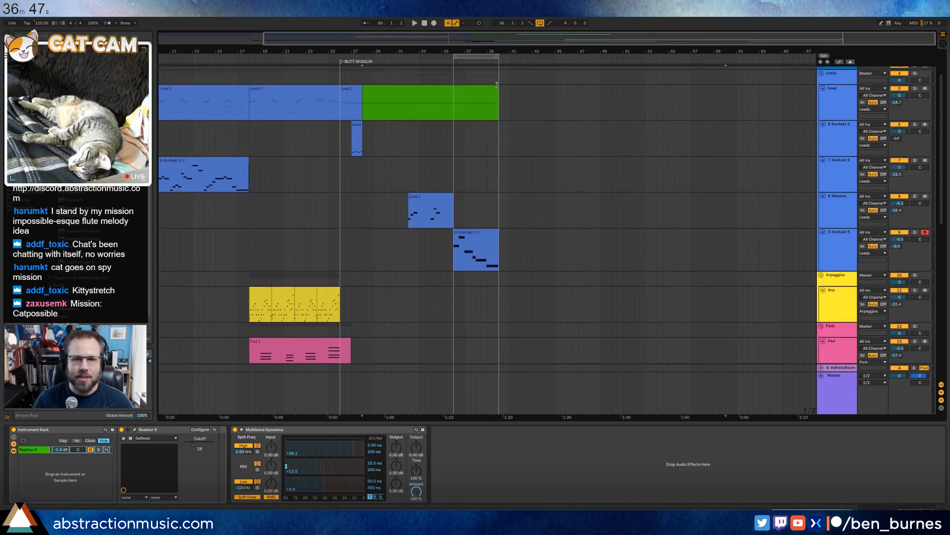
{"action": "left_click_drag", "start_coordinate": [497, 86], "coordinate": [722, 100]}
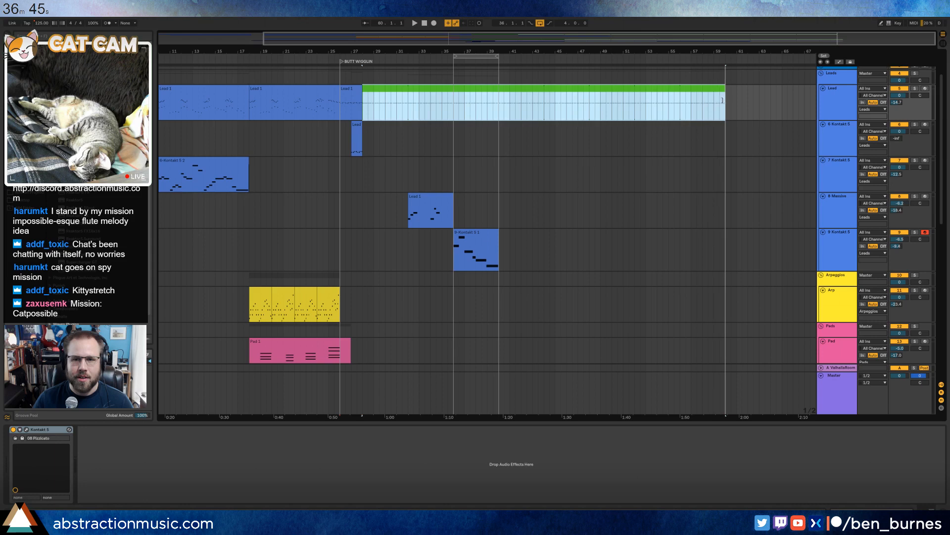
Play the arrangement from the BUTT WIGGLIN marker and lower the Massive track's volume.
{"action": "left_click", "coordinate": [340, 60]}
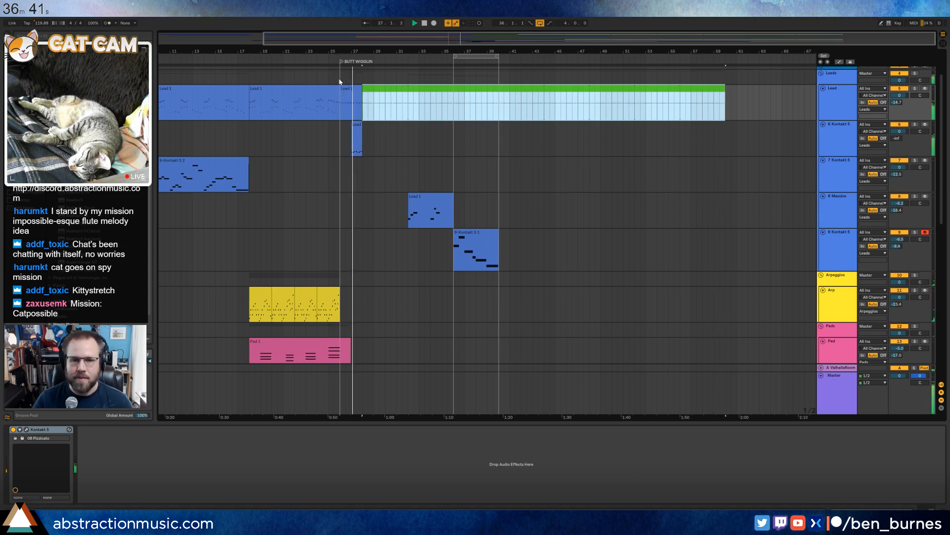
{"action": "left_click", "coordinate": [440, 200]}
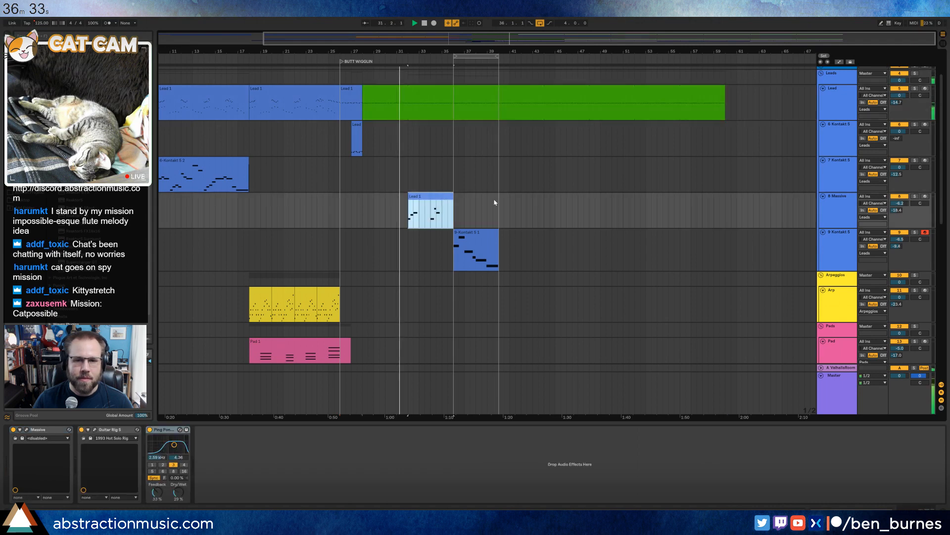
{"action": "left_click_drag", "start_coordinate": [905, 200], "coordinate": [902, 212]}
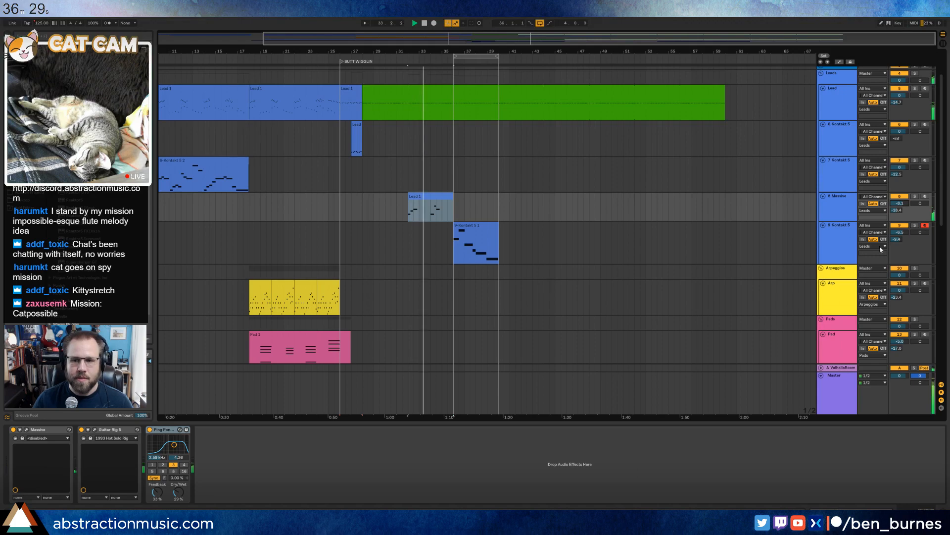
Copy the acid bass sample so that it leads into bar 36, and stop playback.
{"action": "scroll", "coordinate": [572, 254], "scroll_direction": "down", "scroll_amount": 5}
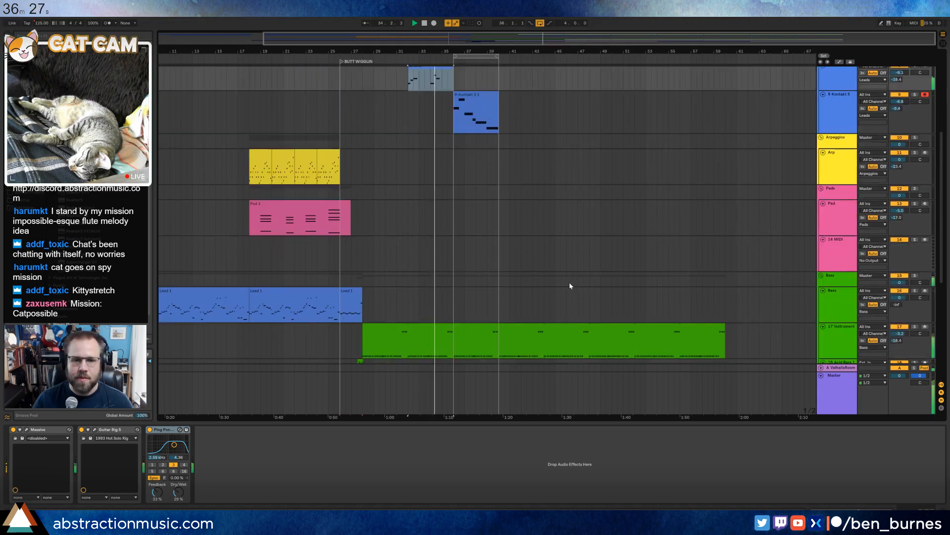
{"action": "scroll", "coordinate": [502, 288], "scroll_direction": "down", "scroll_amount": 2}
{"action": "left_click", "coordinate": [469, 288]}
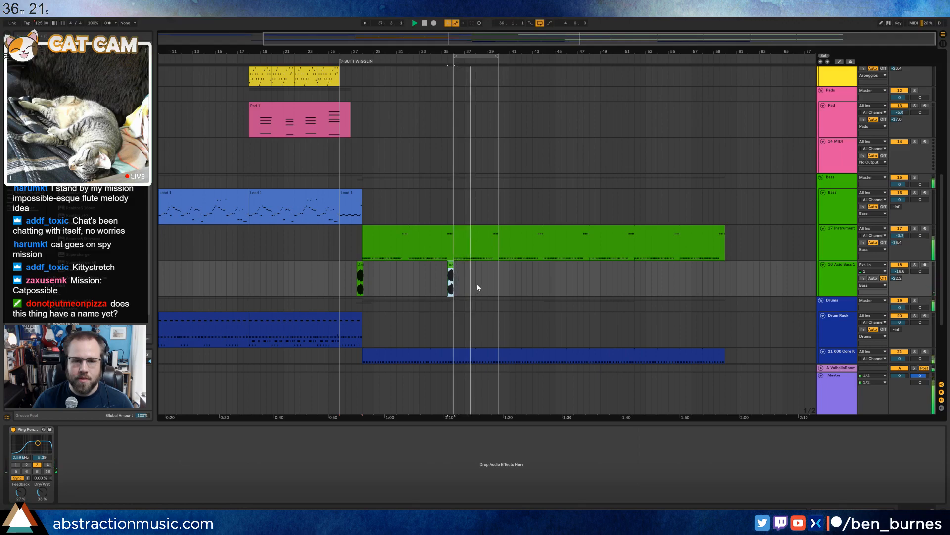
{"action": "key", "text": "space"}
Move the second 22 Kontakt 5 percussion clip to bar 36 and the copied acid bass sample to just before bar 44.
{"action": "scroll", "coordinate": [550, 283], "scroll_direction": "down", "scroll_amount": 4}
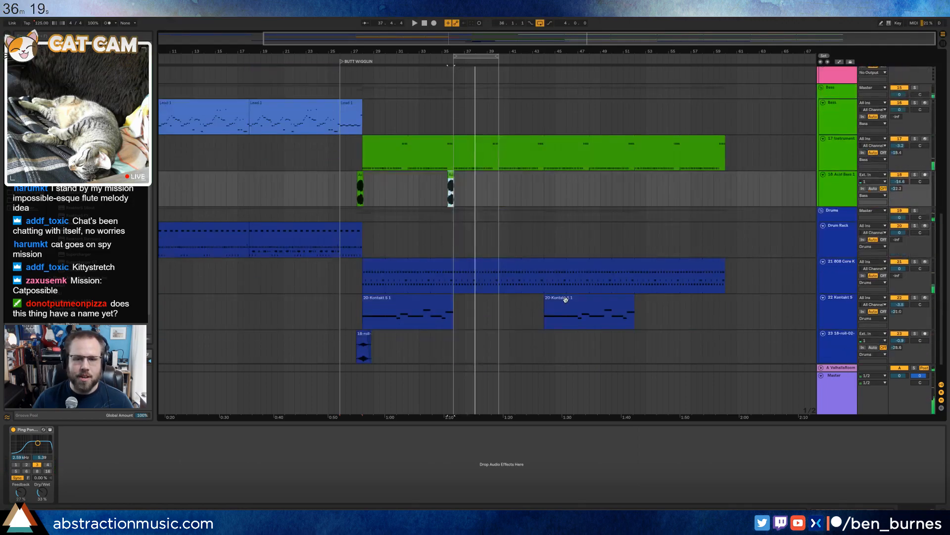
{"action": "left_click_drag", "start_coordinate": [565, 299], "coordinate": [474, 302]}
{"action": "scroll", "coordinate": [450, 237], "scroll_direction": "up", "scroll_amount": 2}
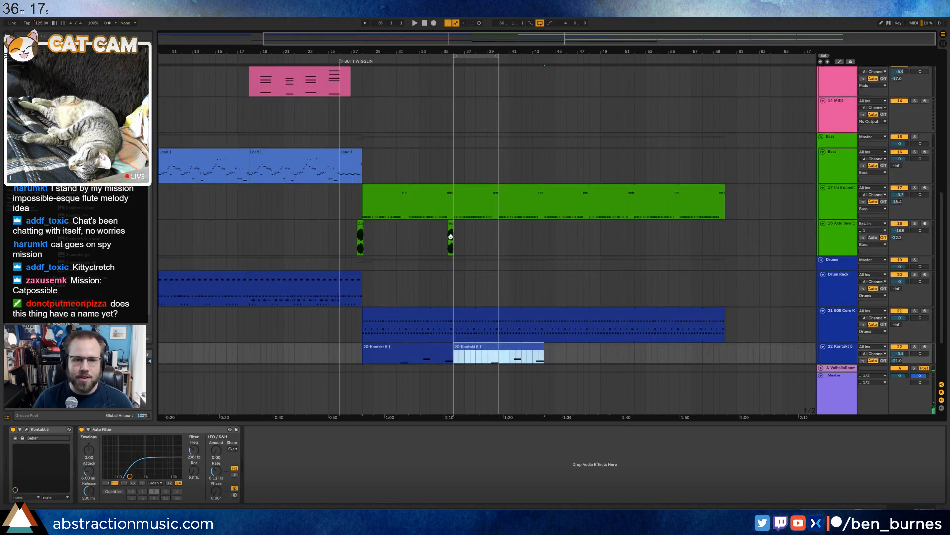
{"action": "left_click_drag", "start_coordinate": [452, 225], "coordinate": [542, 231]}
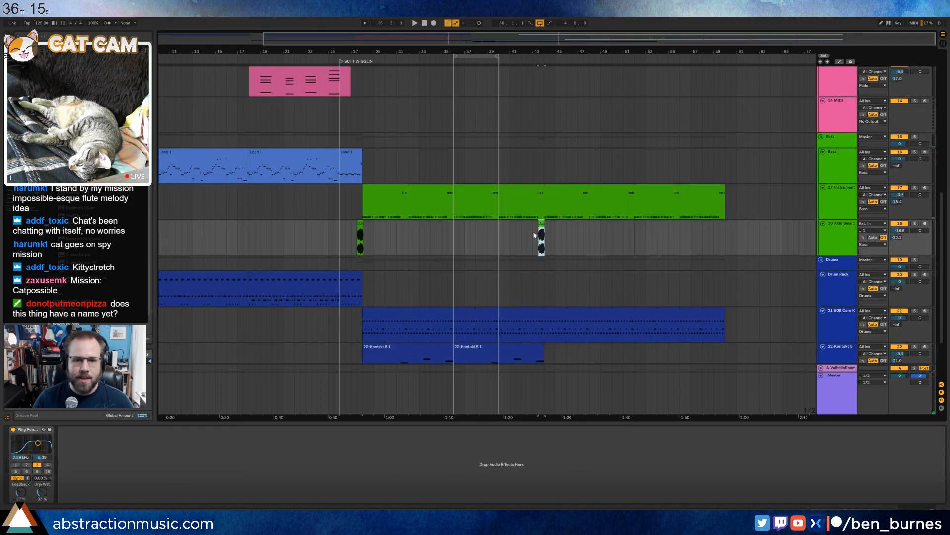
Fold the Arp track and copy its four arpeggio clips to bar 44.
{"action": "scroll", "coordinate": [524, 280], "scroll_direction": "up", "scroll_amount": 2}
{"action": "scroll", "coordinate": [524, 280], "scroll_direction": "up", "scroll_amount": 7}
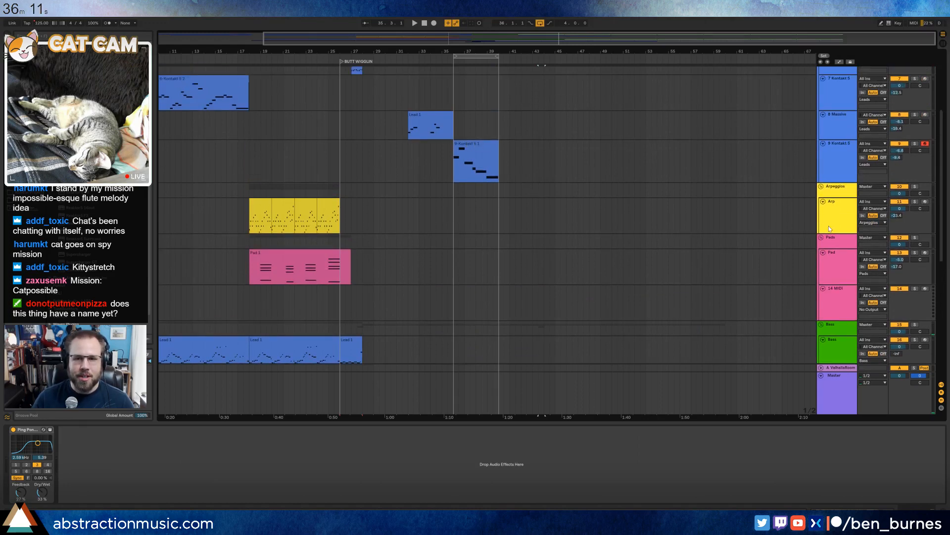
{"action": "left_click", "coordinate": [823, 202]}
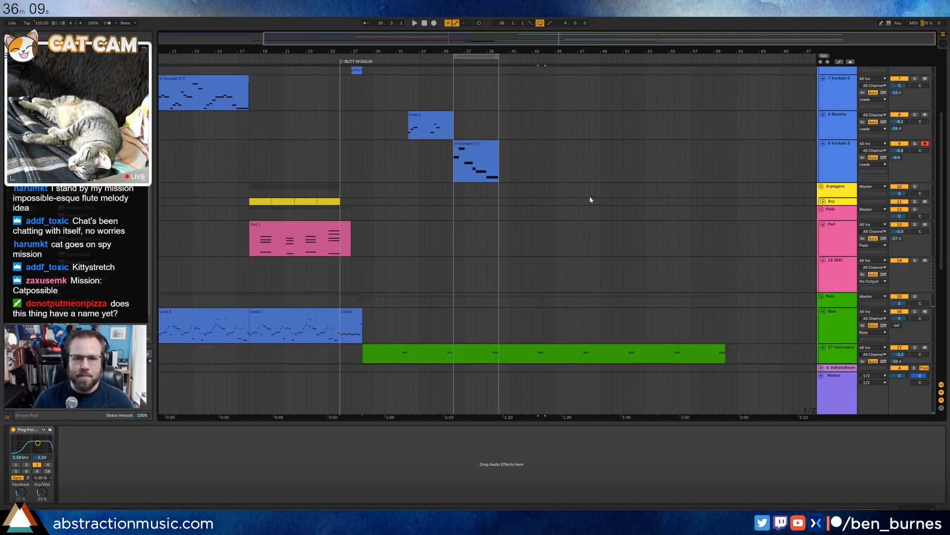
{"action": "left_click", "coordinate": [263, 200]}
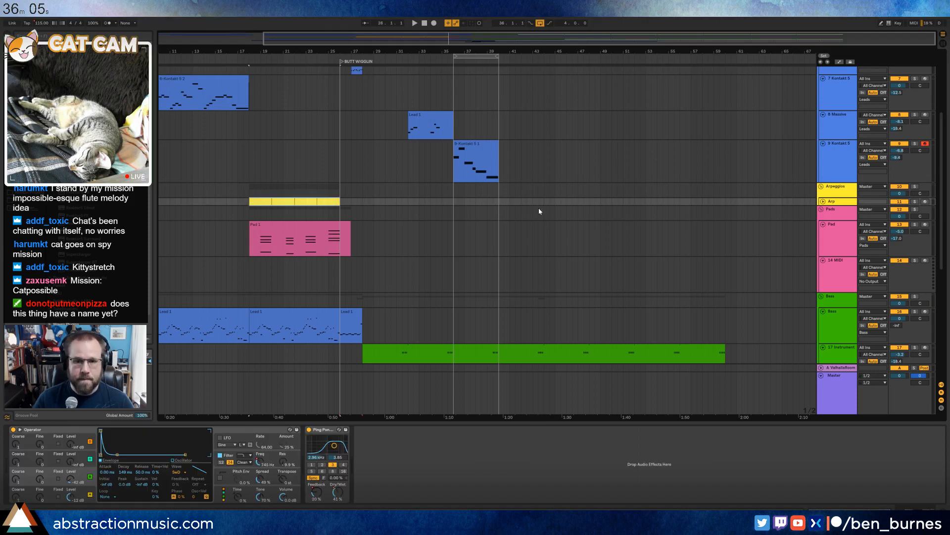
{"action": "scroll", "coordinate": [540, 208], "scroll_direction": "down", "scroll_amount": 4}
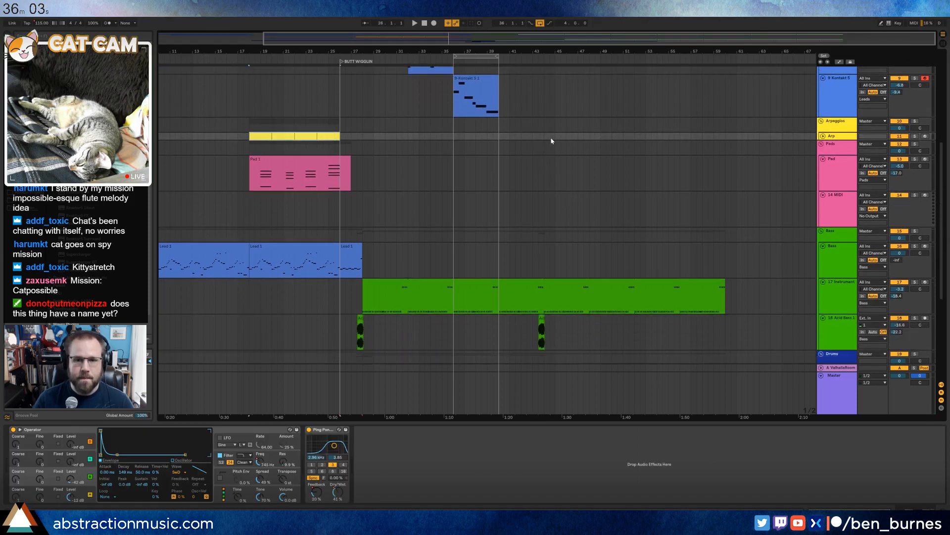
{"action": "left_click", "coordinate": [545, 135]}
{"action": "key", "text": "ctrl+v"}
Move the flute clip from bar 36 to bar 44 and play from there.
{"action": "scroll", "coordinate": [495, 148], "scroll_direction": "up", "scroll_amount": 5}
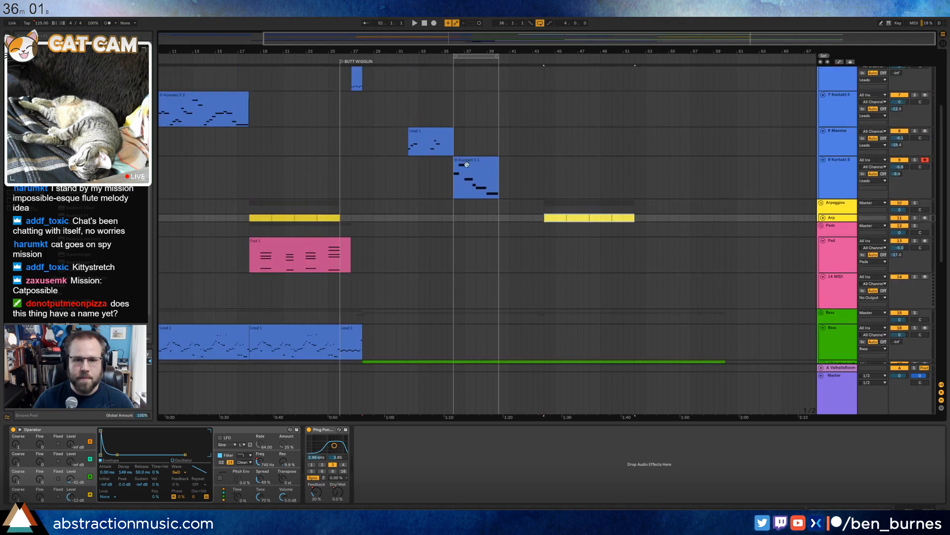
{"action": "left_click_drag", "start_coordinate": [466, 164], "coordinate": [559, 164]}
{"action": "key", "text": "space"}
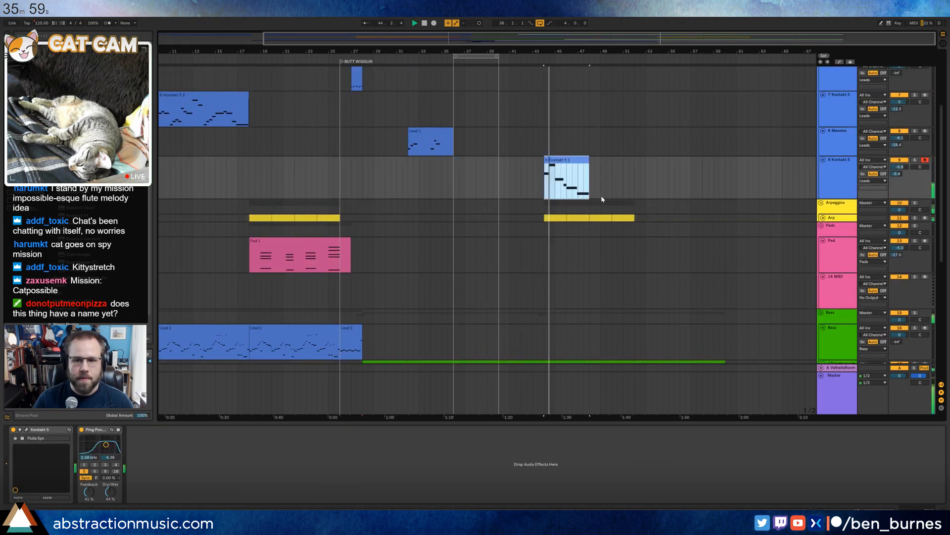
Fold the 7 Kontakt 5, 6 Kontakt 5 and Lead tracks in the Leads group.
{"action": "left_click", "coordinate": [435, 132]}
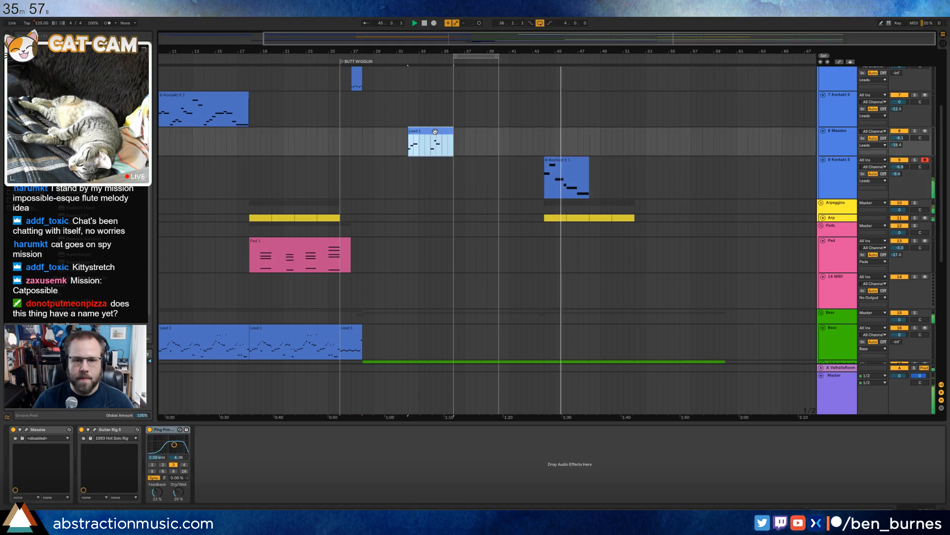
{"action": "left_click", "coordinate": [823, 95]}
{"action": "scroll", "coordinate": [662, 149], "scroll_direction": "up", "scroll_amount": 2}
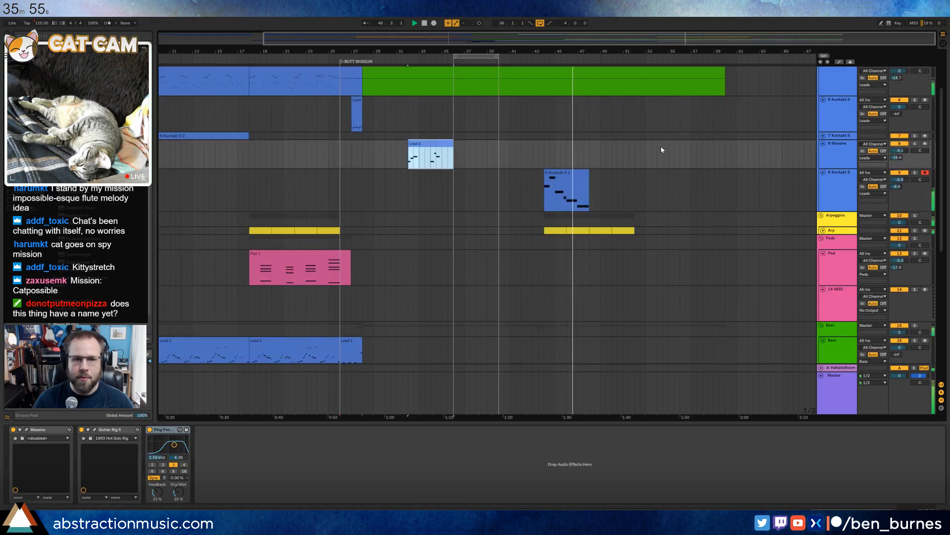
{"action": "scroll", "coordinate": [661, 149], "scroll_direction": "up", "scroll_amount": 2}
{"action": "left_click", "coordinate": [823, 132]}
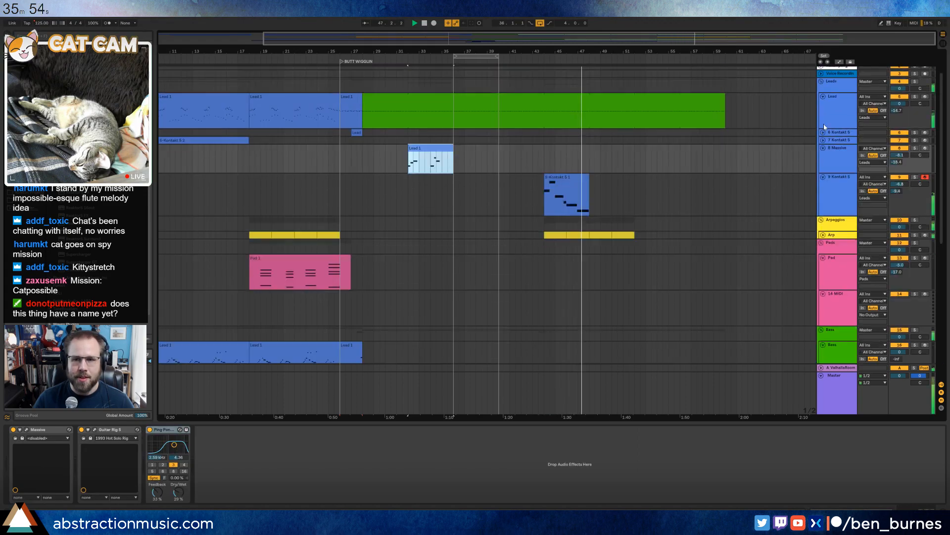
{"action": "left_click", "coordinate": [822, 97]}
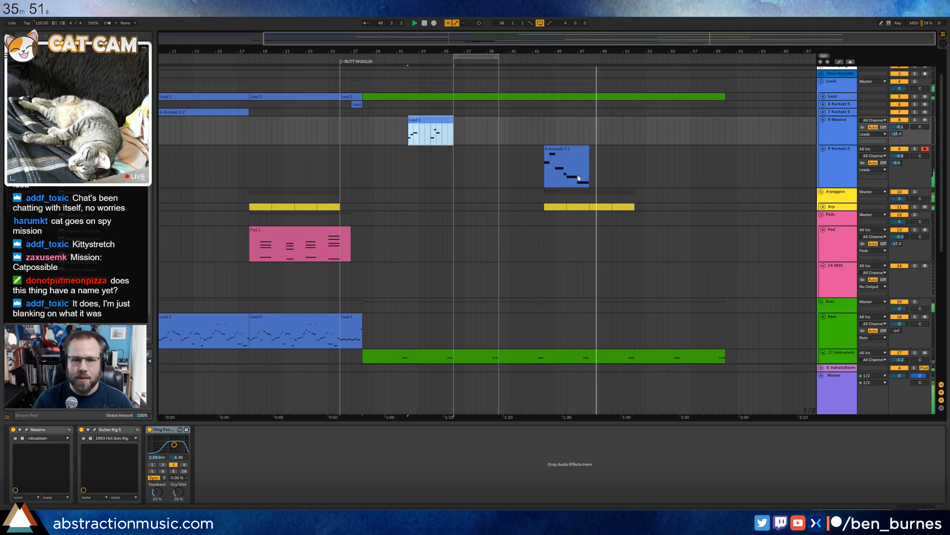
Copy the flute clip to bar 52 and duplicate the last arpeggio clip three times to reach bar 58.
{"action": "left_click_drag", "start_coordinate": [578, 178], "coordinate": [669, 158]}
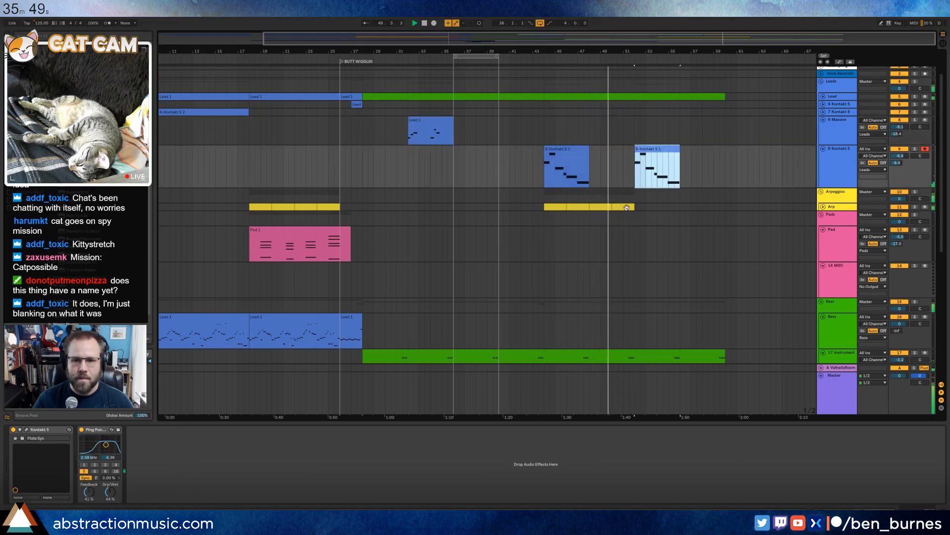
{"action": "left_click", "coordinate": [627, 208]}
{"action": "key", "text": "ctrl+d"}
{"action": "key", "text": "ctrl+d"}
{"action": "key", "text": "ctrl+d"}
In the copied flute clip, raise the last two notes an octave and lower the first of them by four semitones.
{"action": "double_click", "coordinate": [659, 152]}
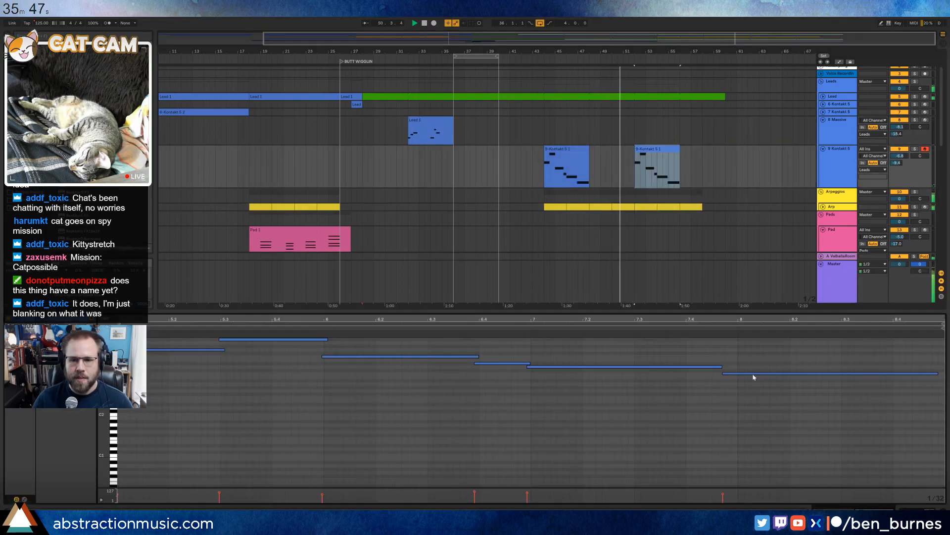
{"action": "left_click_drag", "start_coordinate": [686, 357], "coordinate": [737, 395]}
{"action": "key", "text": "shift+Up"}
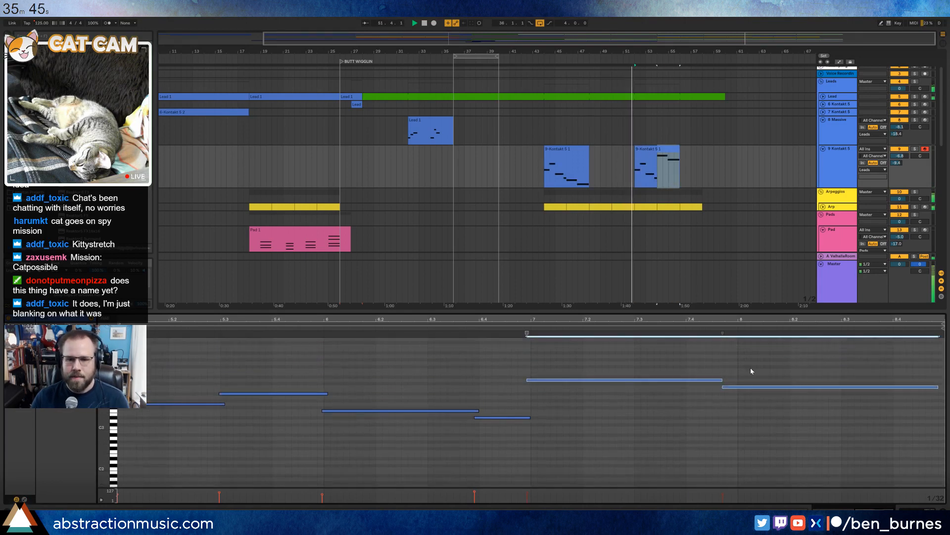
{"action": "left_click", "coordinate": [749, 388], "text": "shift"}
{"action": "key", "text": "Down"}
{"action": "key", "text": "Down"}
{"action": "key", "text": "Down"}
{"action": "key", "text": "Down"}
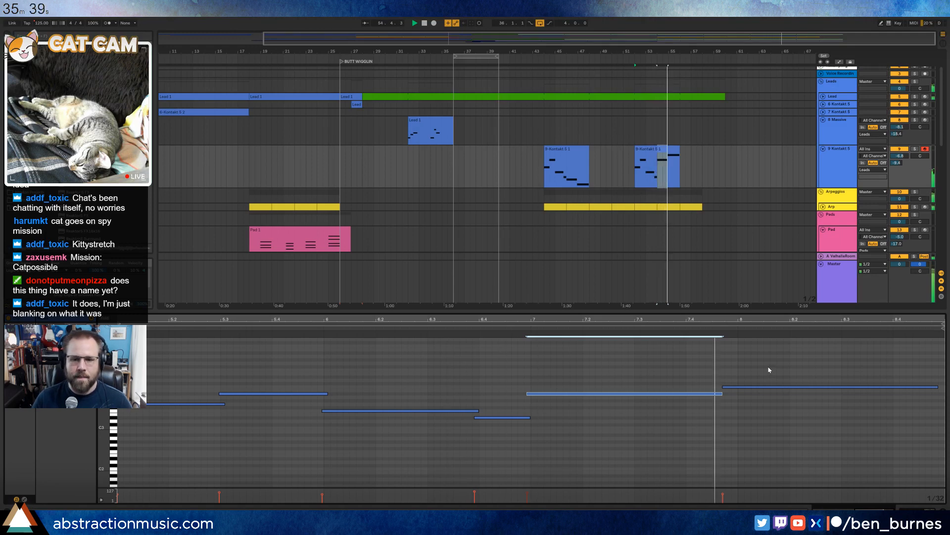
{"action": "key", "text": "shift+Tab"}
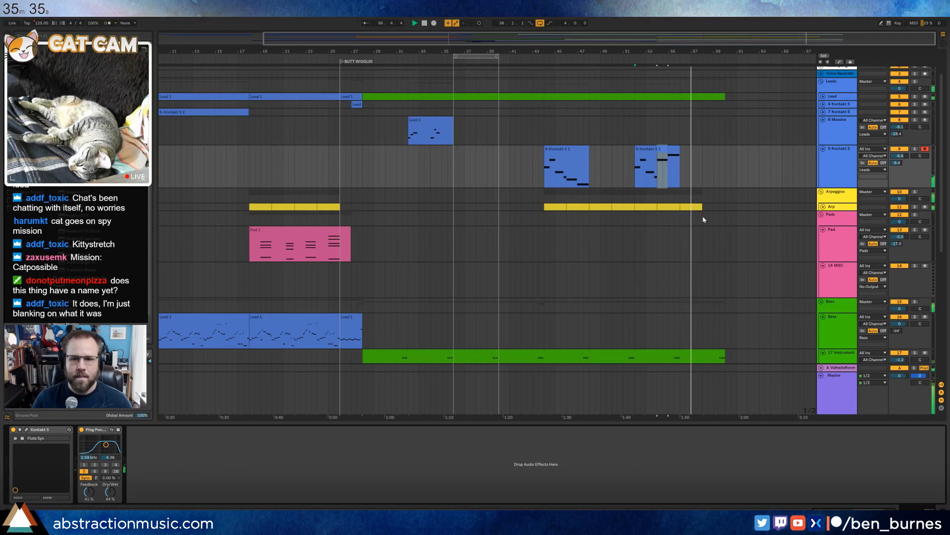
Duplicate the last arpeggio clip once more so the part reaches bar 60, and stop playback.
{"action": "left_click", "coordinate": [691, 208]}
{"action": "key", "text": "ctrl+d"}
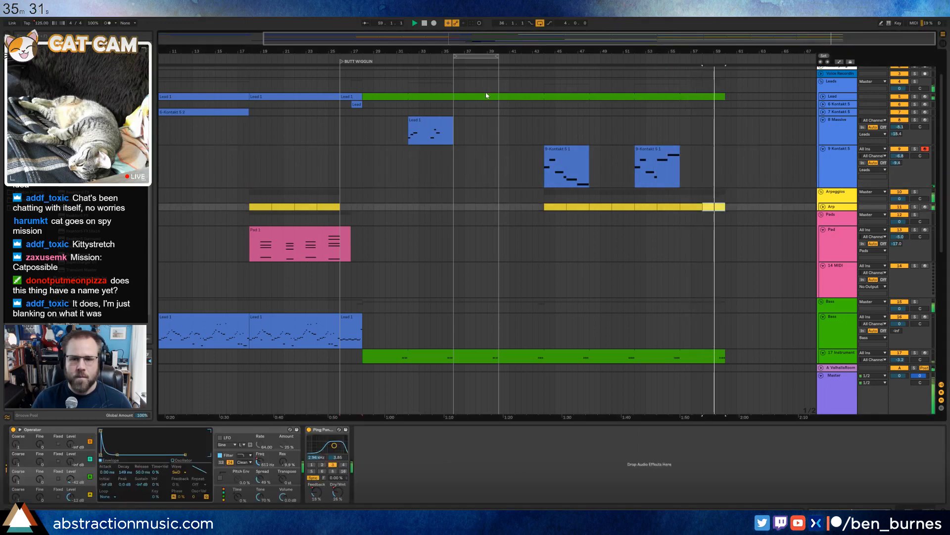
{"action": "key", "text": "space"}
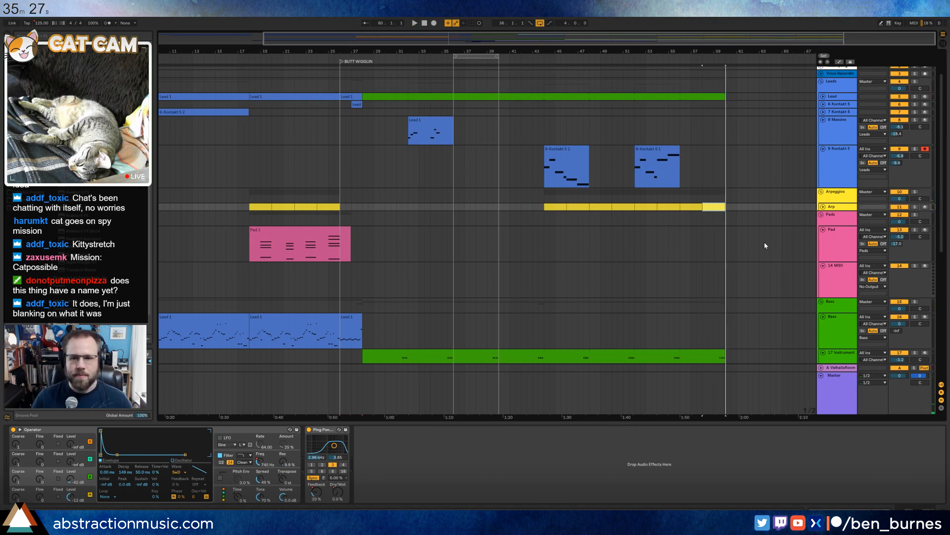
Fold the Pad, Bass and Drum Rack tracks.
{"action": "left_click", "coordinate": [830, 231]}
{"action": "left_click", "coordinate": [824, 231]}
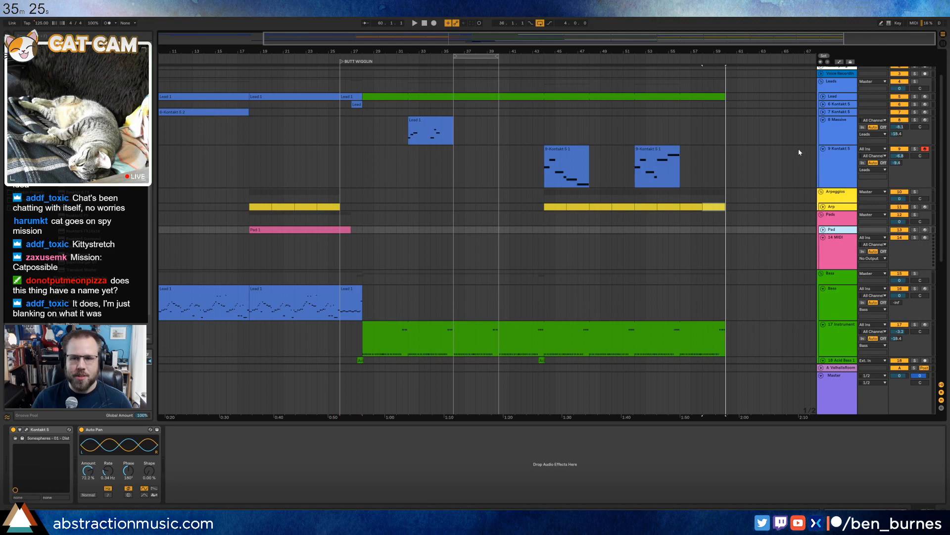
{"action": "scroll", "coordinate": [792, 159], "scroll_direction": "up", "scroll_amount": 3}
{"action": "left_click", "coordinate": [822, 69]}
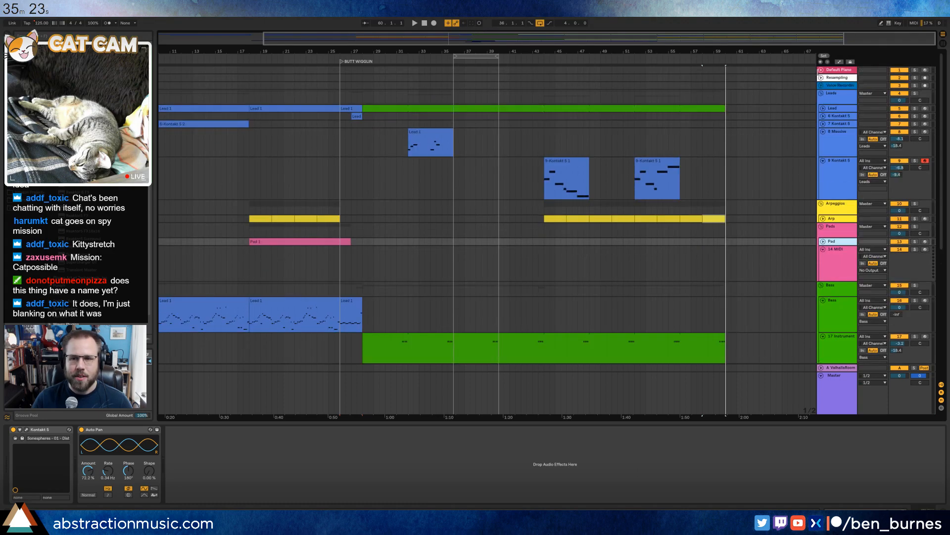
{"action": "scroll", "coordinate": [678, 239], "scroll_direction": "down", "scroll_amount": 5}
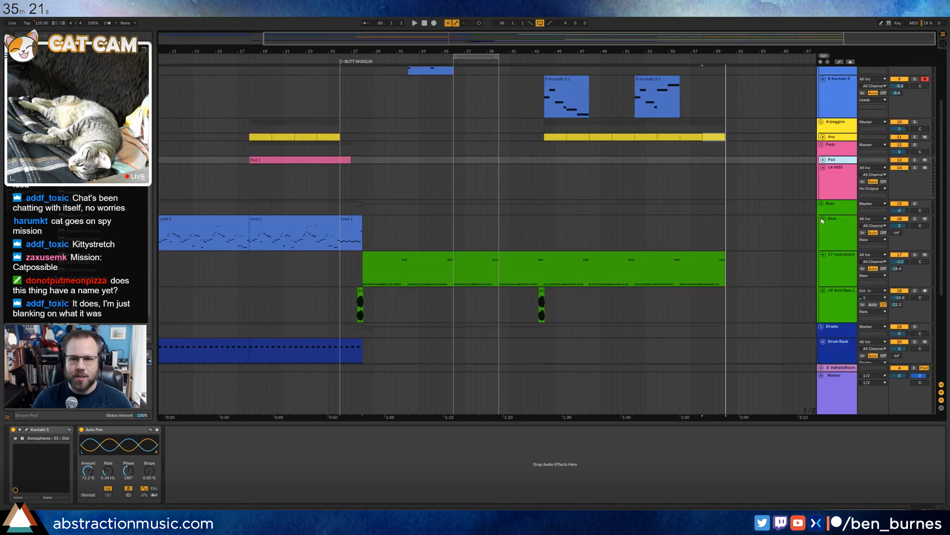
{"action": "left_click", "coordinate": [822, 220]}
{"action": "scroll", "coordinate": [745, 268], "scroll_direction": "down", "scroll_amount": 5}
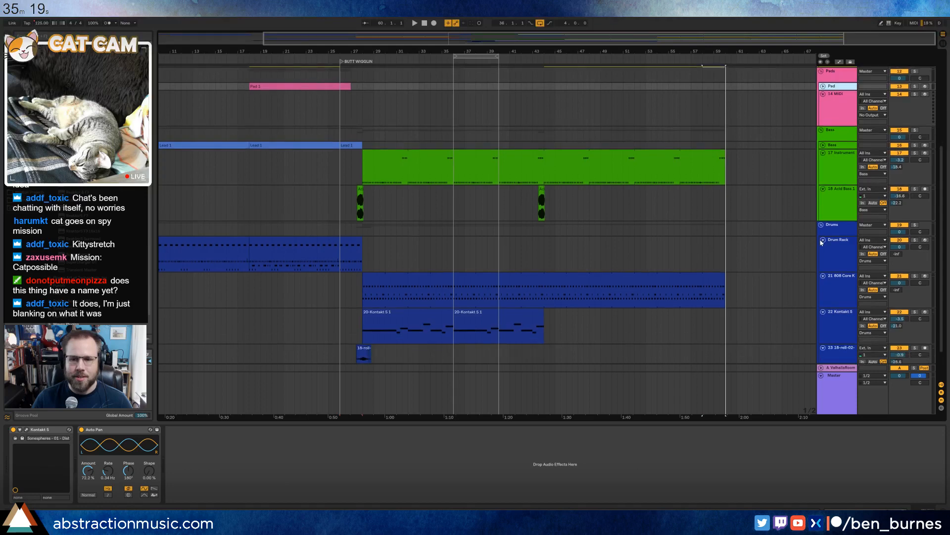
{"action": "left_click", "coordinate": [822, 240]}
{"action": "scroll", "coordinate": [737, 258], "scroll_direction": "down", "scroll_amount": 1}
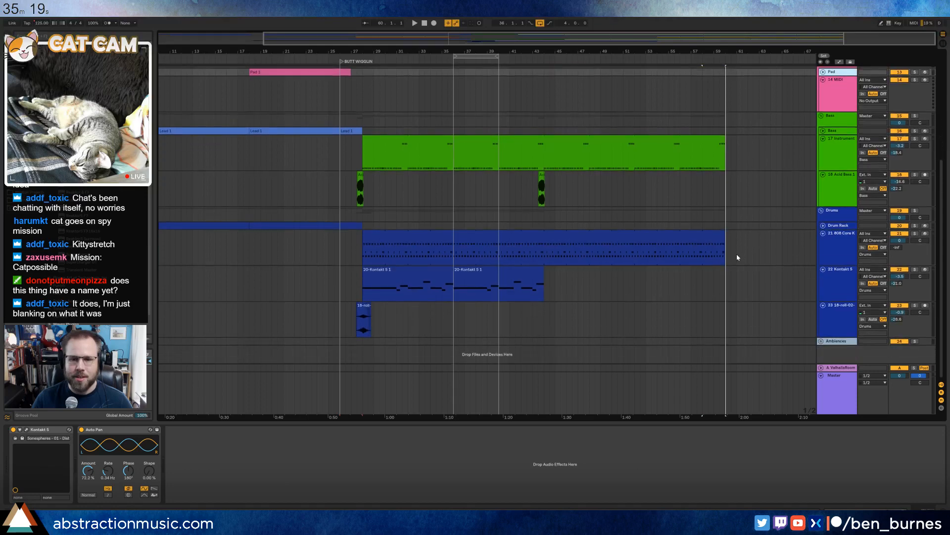
Copy the drum roll sample from the section start to around bar 60, and play the arrangement with looping turned off.
{"action": "left_click", "coordinate": [356, 312]}
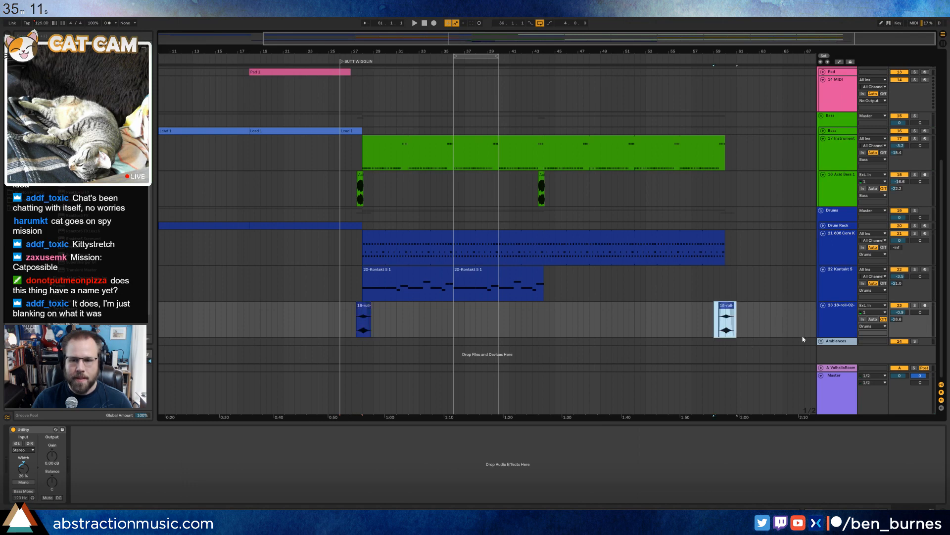
{"action": "scroll", "coordinate": [741, 311], "scroll_direction": "up", "scroll_amount": 5}
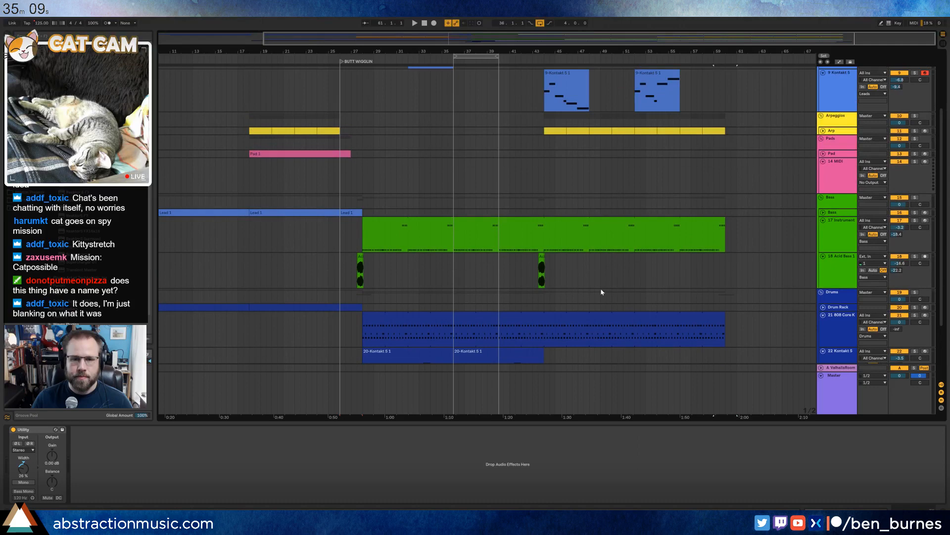
{"action": "scroll", "coordinate": [611, 300], "scroll_direction": "up", "scroll_amount": 2}
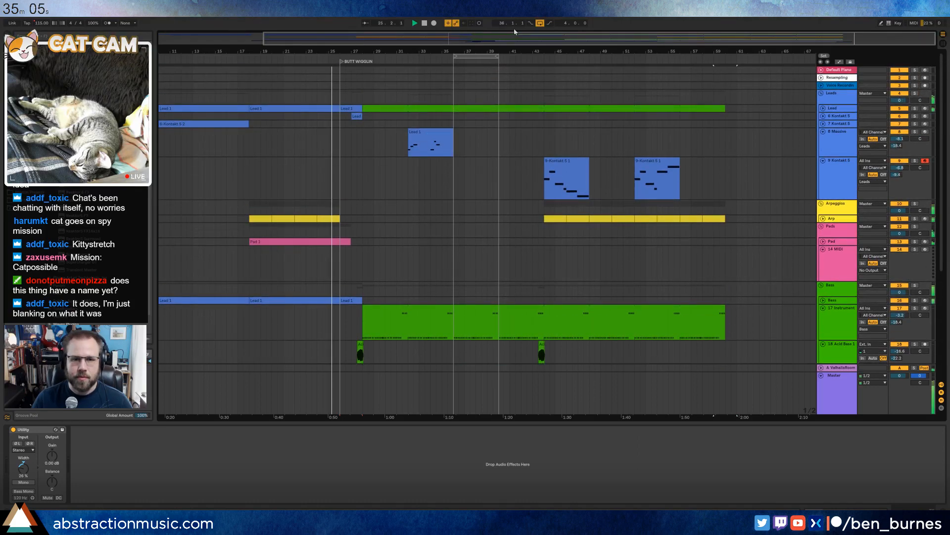
{"action": "left_click", "coordinate": [540, 23]}
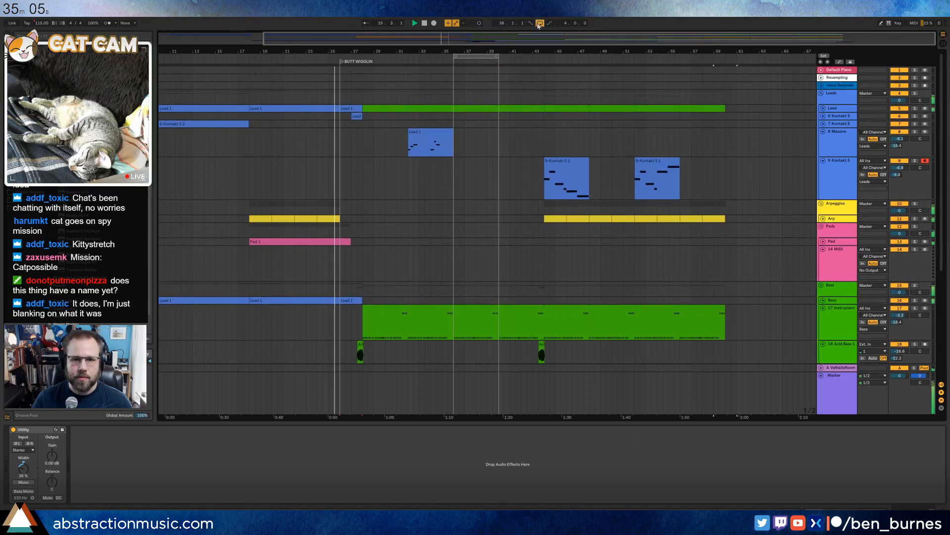
Add a D4 note about half a bar long in the fourth bar of the 8 Massive lead clip.
{"action": "left_click", "coordinate": [435, 137]}
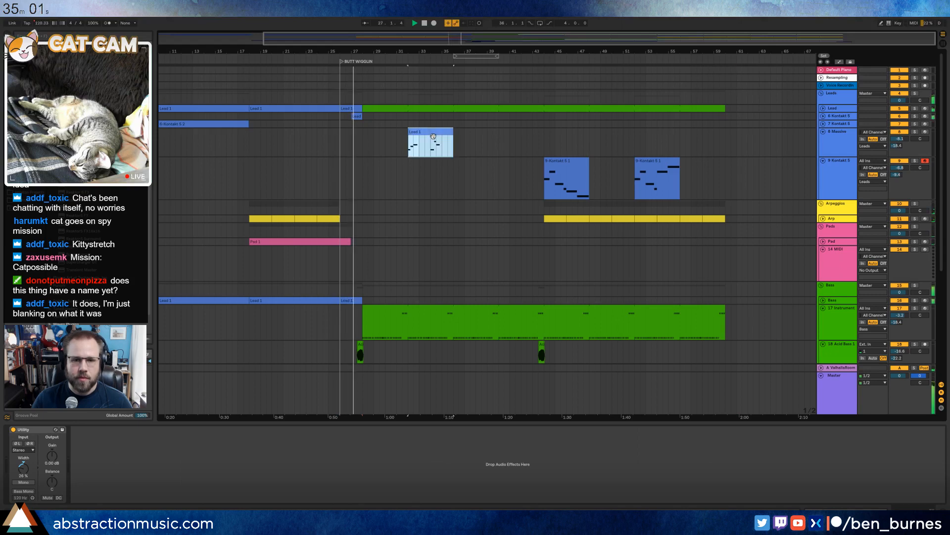
{"action": "double_click", "coordinate": [434, 135]}
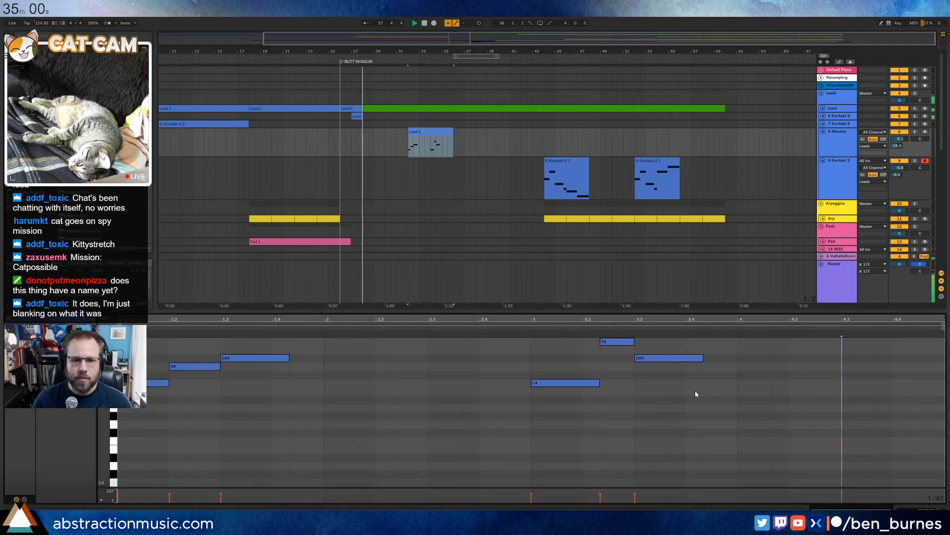
{"action": "left_click", "coordinate": [815, 367]}
{"action": "left_click_drag", "start_coordinate": [814, 367], "coordinate": [910, 364]}
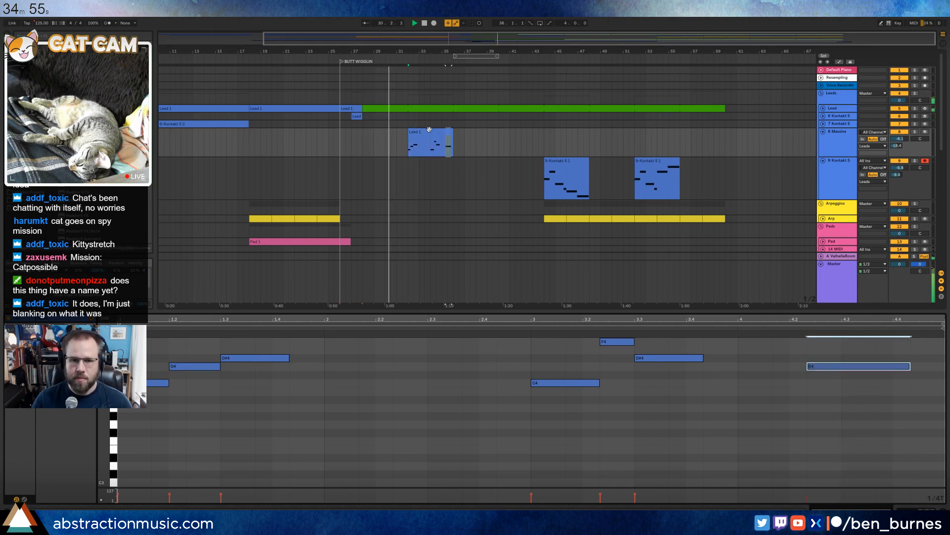
Duplicate the 8 Massive lead clip to bar 36 and close the note editor.
{"action": "left_click", "coordinate": [440, 140]}
{"action": "key", "text": "ctrl+d"}
{"action": "left_click", "coordinate": [772, 396]}
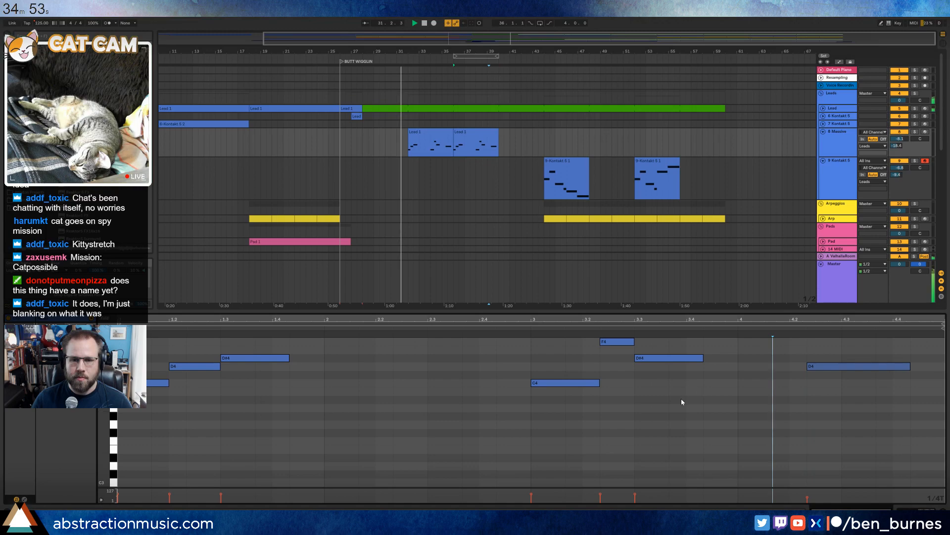
{"action": "key", "text": "shift+Tab"}
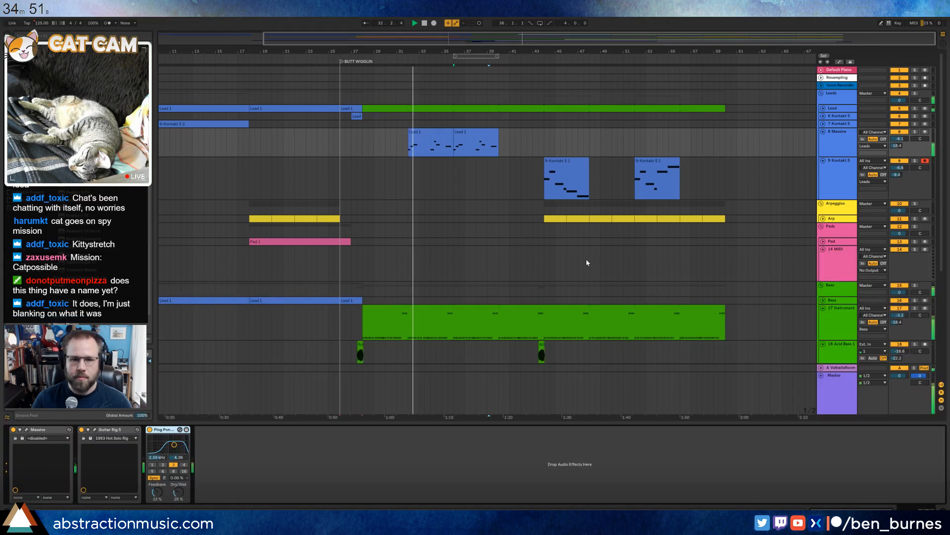
Insert an audio track below the Acid Bass track and place a bass sample on it at bar 33.
{"action": "scroll", "coordinate": [456, 160], "scroll_direction": "down", "scroll_amount": 4}
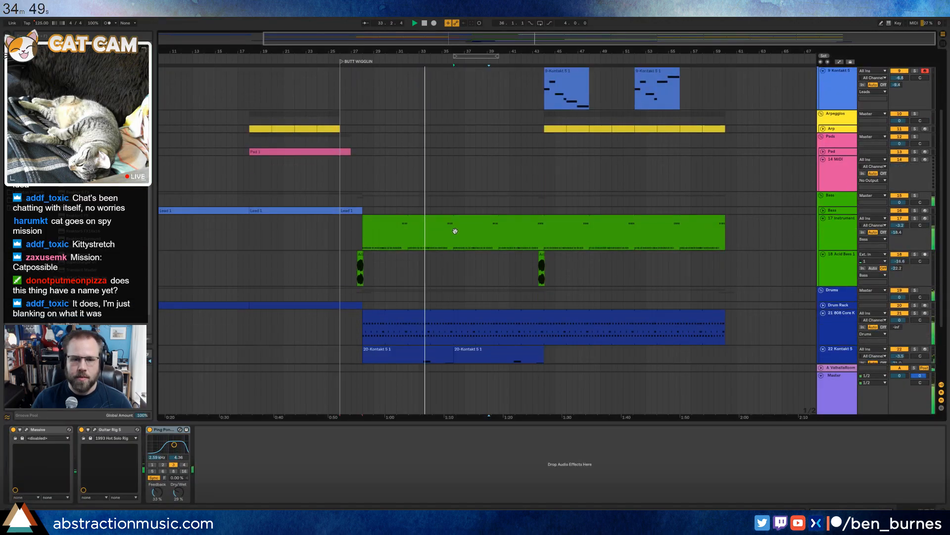
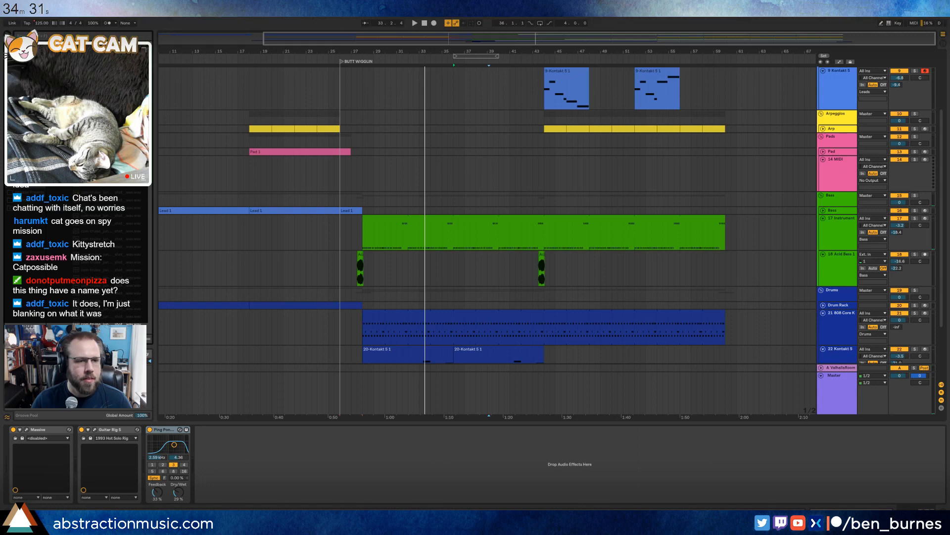
{"action": "left_click", "coordinate": [846, 265]}
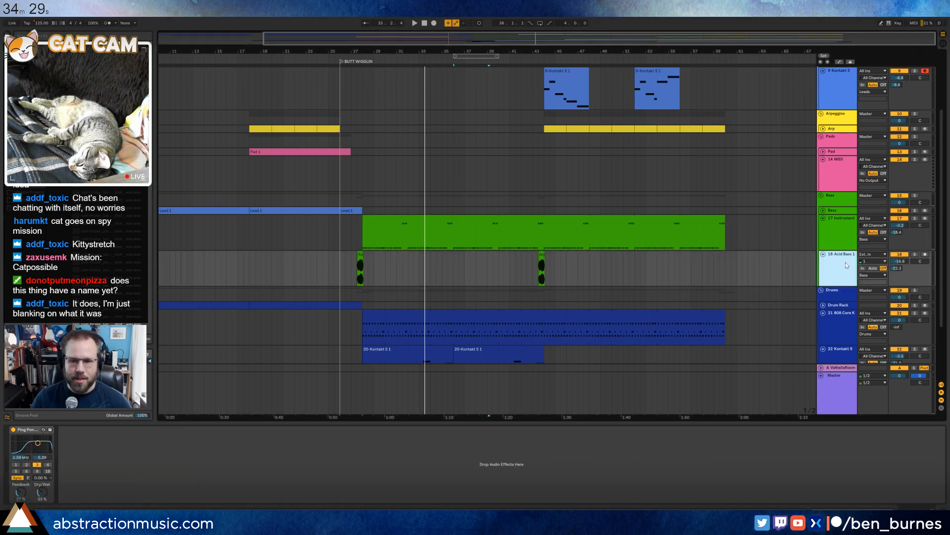
{"action": "key", "text": "ctrl+t"}
{"action": "left_click_drag", "start_coordinate": [104, 257], "coordinate": [424, 315]}
{"action": "scroll", "coordinate": [475, 297], "scroll_direction": "up", "scroll_amount": 2}
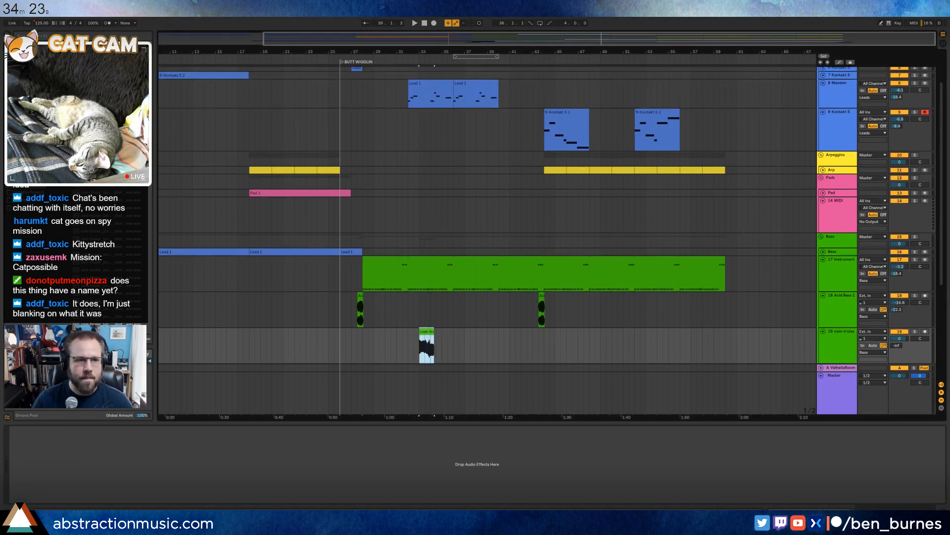
Add a high-pass Auto Filter to the new bass sample track, set its cutoff to 143 Hz, and audition it.
{"action": "key", "text": "ctrl+f"}
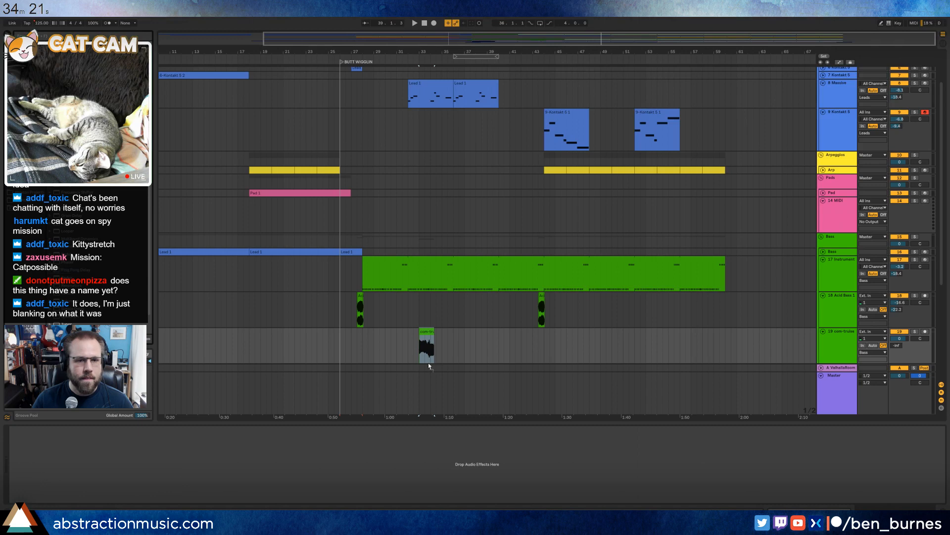
{"action": "left_click_drag", "start_coordinate": [424, 345], "coordinate": [425, 345]}
{"action": "left_click", "coordinate": [47, 483]}
{"action": "left_click_drag", "start_coordinate": [62, 465], "coordinate": [63, 463]}
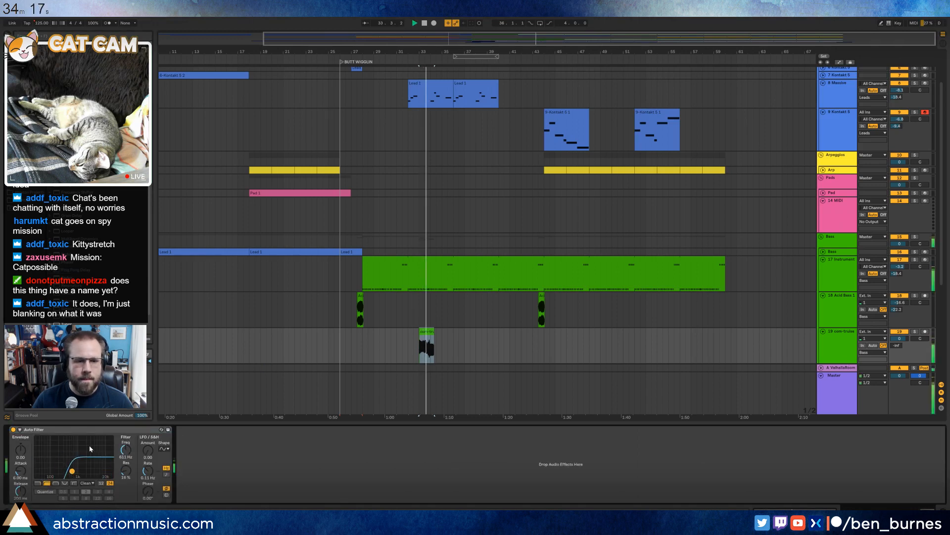
{"action": "left_click_drag", "start_coordinate": [71, 472], "coordinate": [56, 476]}
{"action": "key", "text": "space"}
{"action": "key", "text": "space"}
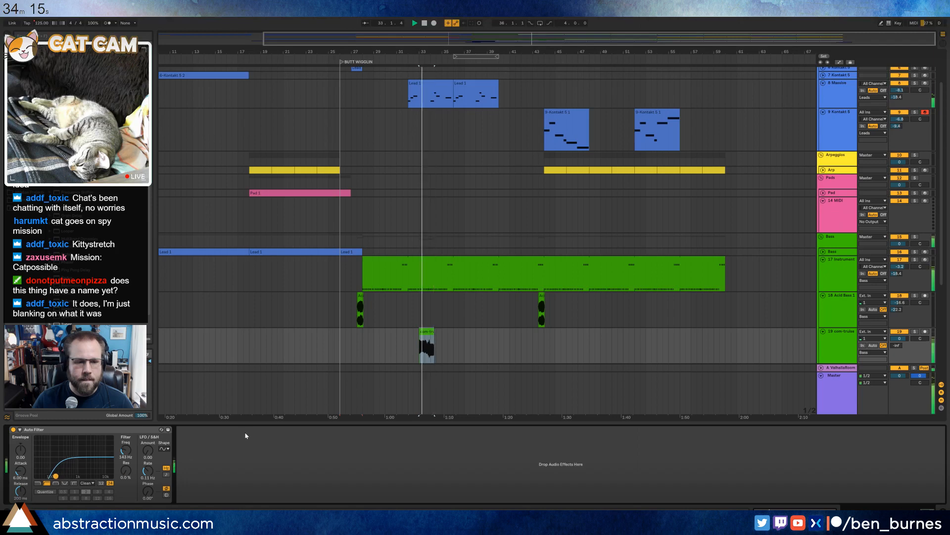
{"action": "key", "text": "space"}
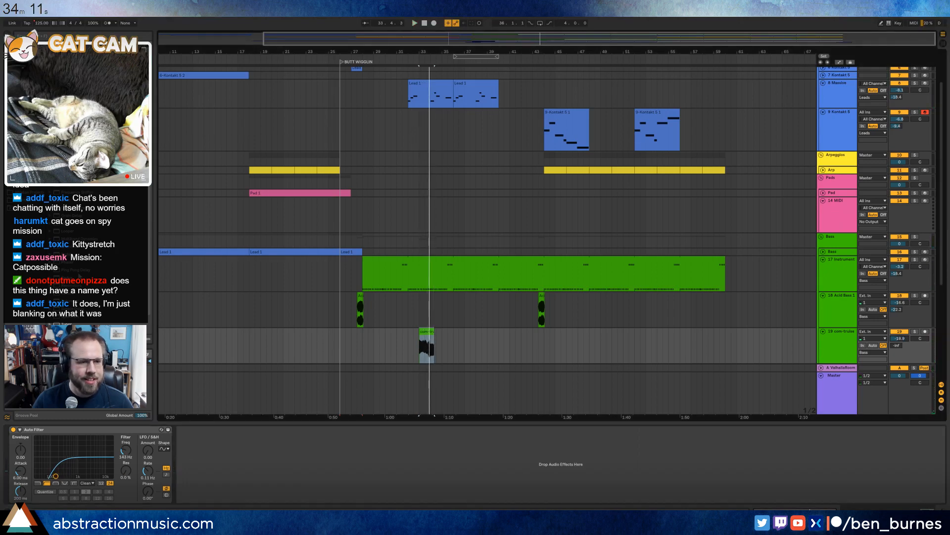
Add a Ping Pong Delay after the filter with 49% feedback and 33% dry/wet, and play the sample.
{"action": "left_click_drag", "start_coordinate": [214, 481], "coordinate": [201, 482]}
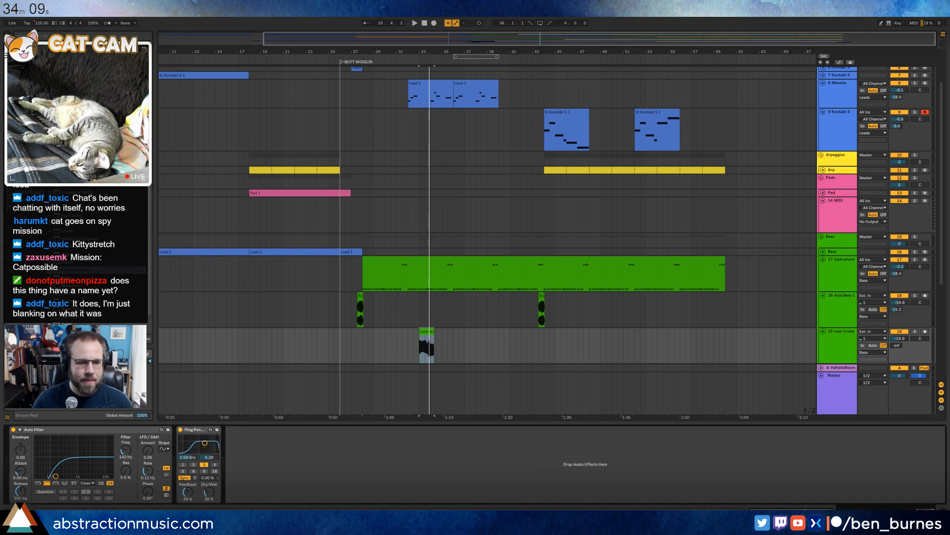
{"action": "key", "text": "space"}
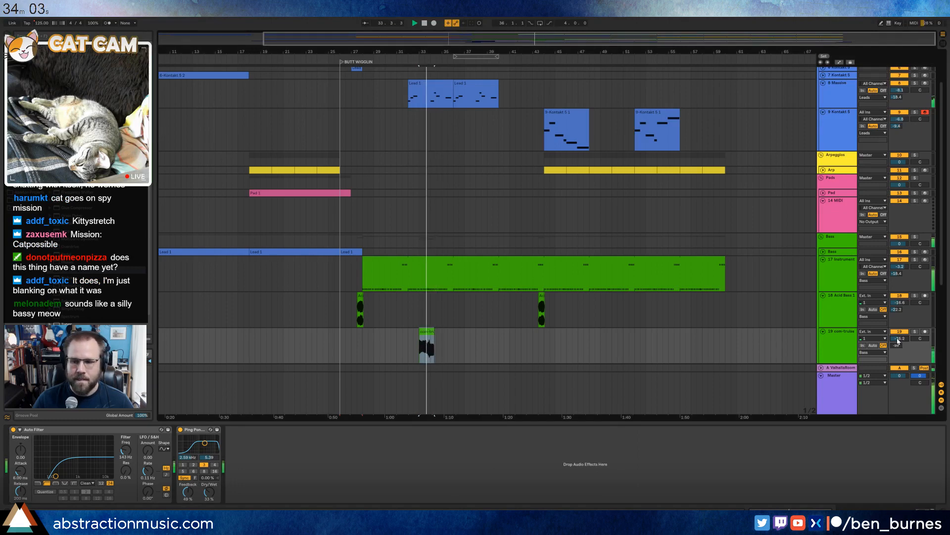
Raise the volume of the new bass sample track and copy its sample clip to bars 37 and 41.
{"action": "left_click_drag", "start_coordinate": [899, 338], "coordinate": [900, 330]}
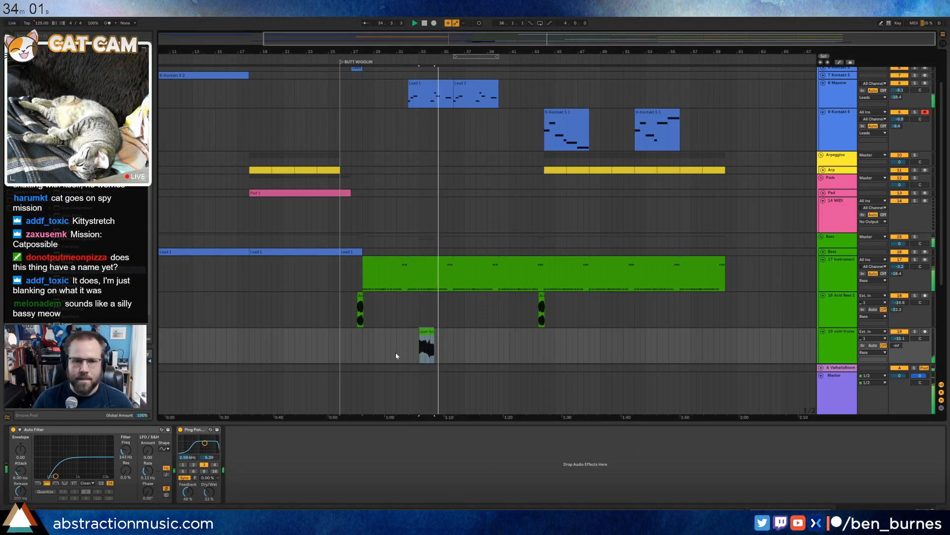
{"action": "left_click_drag", "start_coordinate": [428, 339], "coordinate": [468, 337]}
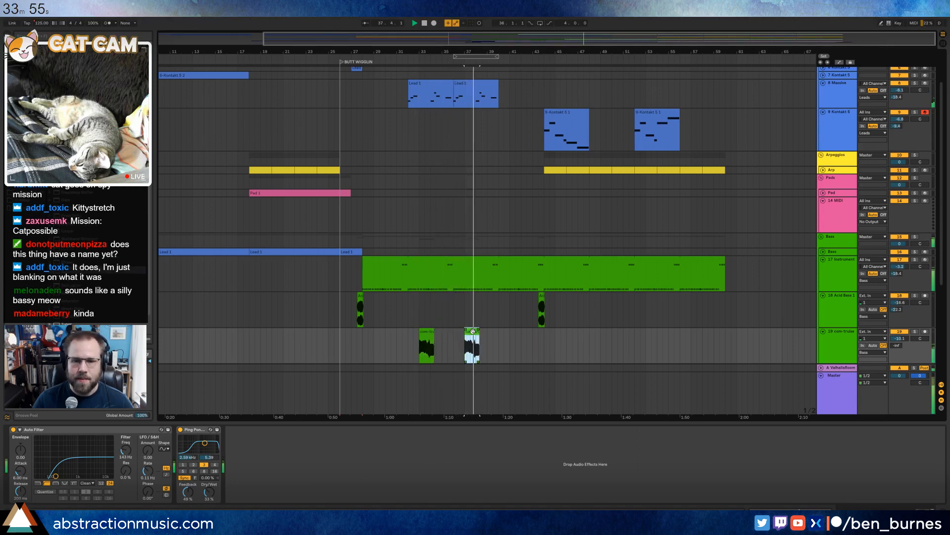
{"action": "left_click_drag", "start_coordinate": [472, 331], "coordinate": [516, 336]}
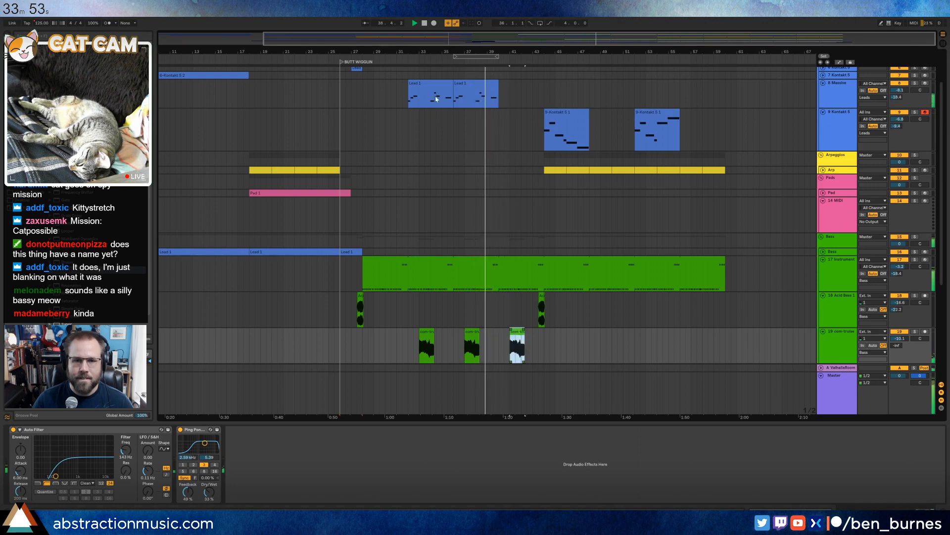
Open the second 8 Massive lead clip at bar 36 for note editing and stop playback.
{"action": "double_click", "coordinate": [459, 86]}
{"action": "key", "text": "space"}
{"action": "left_click", "coordinate": [813, 365]}
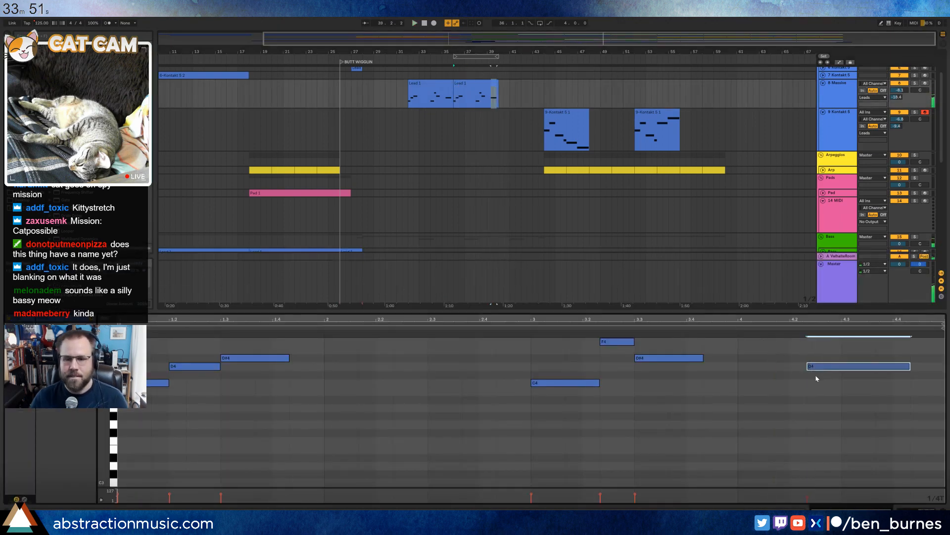
Try raising the three notes in the clip's third bar by three semitones.
{"action": "scroll", "coordinate": [713, 381], "scroll_direction": "up", "scroll_amount": 2}
{"action": "left_click_drag", "start_coordinate": [597, 366], "coordinate": [664, 413]}
{"action": "key", "text": "Up"}
{"action": "key", "text": "Up"}
{"action": "key", "text": "Up"}
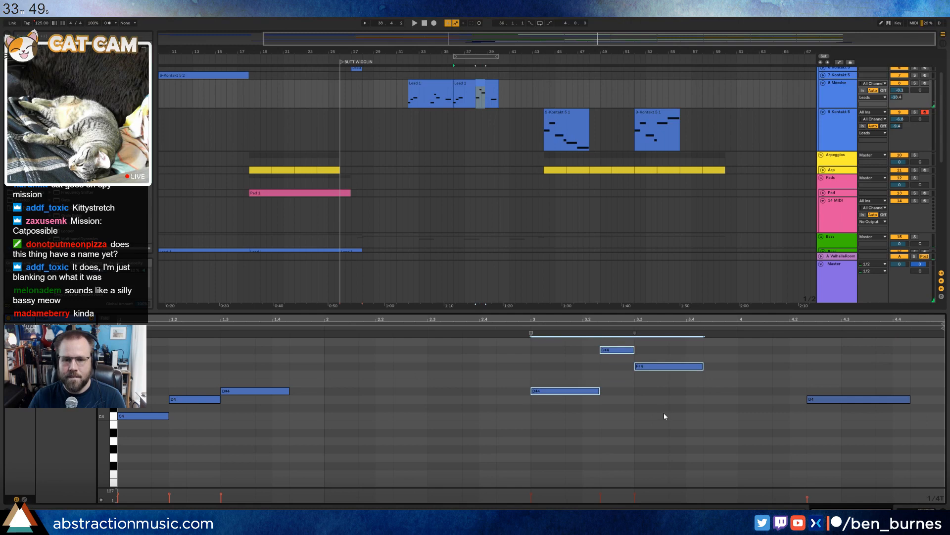
{"action": "key", "text": "Down"}
{"action": "key", "text": "Down"}
{"action": "key", "text": "Down"}
Vary the melody in the clip's third bar by setting its last two notes to G4 and D#4.
{"action": "scroll", "coordinate": [645, 389], "scroll_direction": "up", "scroll_amount": 2}
{"action": "left_click_drag", "start_coordinate": [617, 391], "coordinate": [670, 444]}
{"action": "key", "text": "Up"}
{"action": "key", "text": "Up"}
{"action": "key", "text": "Up"}
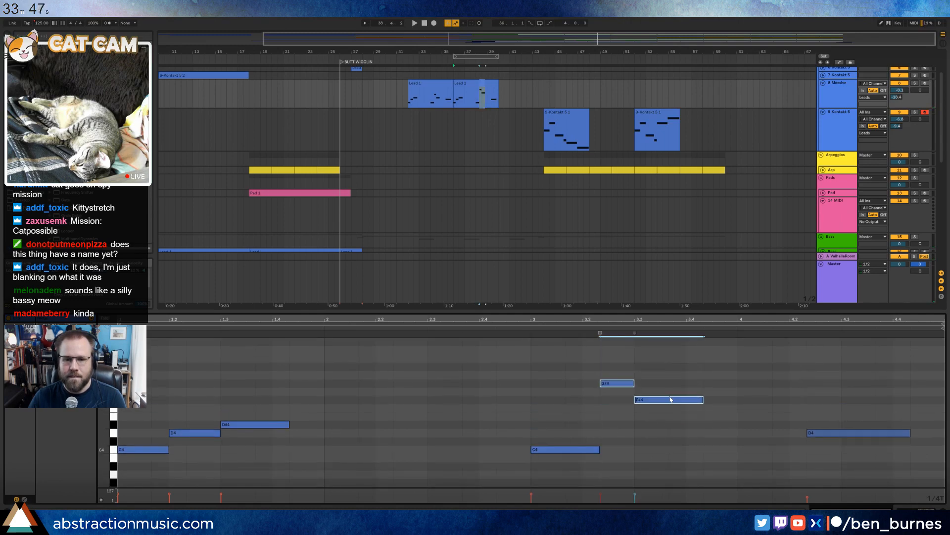
{"action": "left_click_drag", "start_coordinate": [670, 399], "coordinate": [677, 424]}
{"action": "key", "text": "Down"}
{"action": "key", "text": "Up"}
{"action": "key", "text": "Up"}
{"action": "key", "text": "Up"}
{"action": "key", "text": "Up"}
{"action": "left_click", "coordinate": [676, 401]}
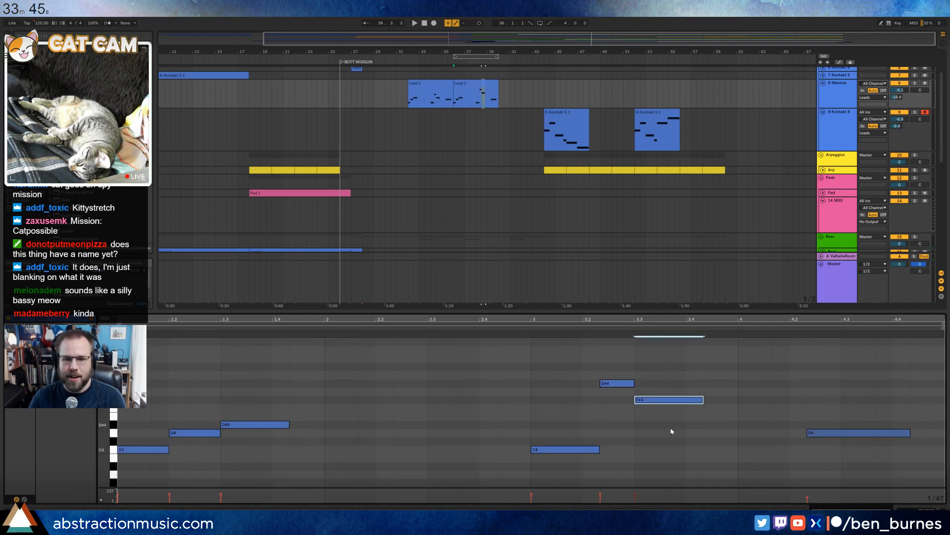
{"action": "key", "text": "Down"}
{"action": "key", "text": "Down"}
{"action": "key", "text": "Down"}
Raise the clip's final D4 note to A#4.
{"action": "left_click_drag", "start_coordinate": [852, 469], "coordinate": [842, 464]}
{"action": "key", "text": "Up"}
{"action": "key", "text": "Up"}
{"action": "key", "text": "Up"}
{"action": "key", "text": "Up"}
{"action": "key", "text": "Up"}
{"action": "key", "text": "Up"}
{"action": "key", "text": "Up"}
{"action": "key", "text": "Up"}
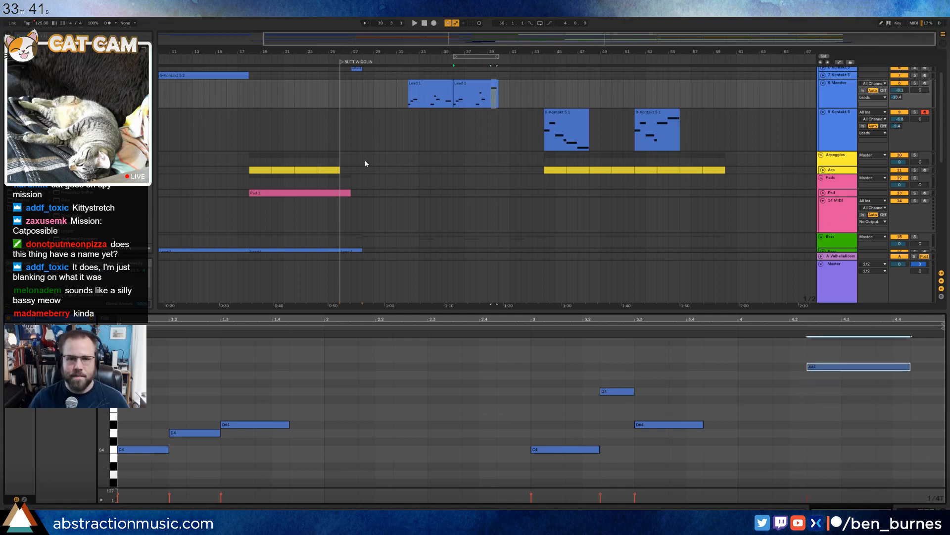
Play the section from bar 25, close the note editor, and raise the Auto Filter resonance on the bass sample track.
{"action": "left_click", "coordinate": [330, 60]}
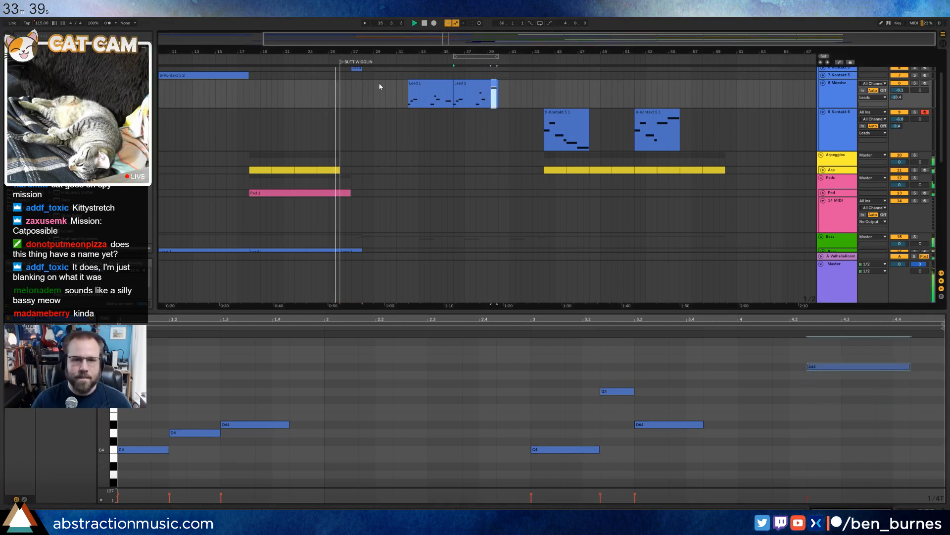
{"action": "key", "text": "shift+Tab"}
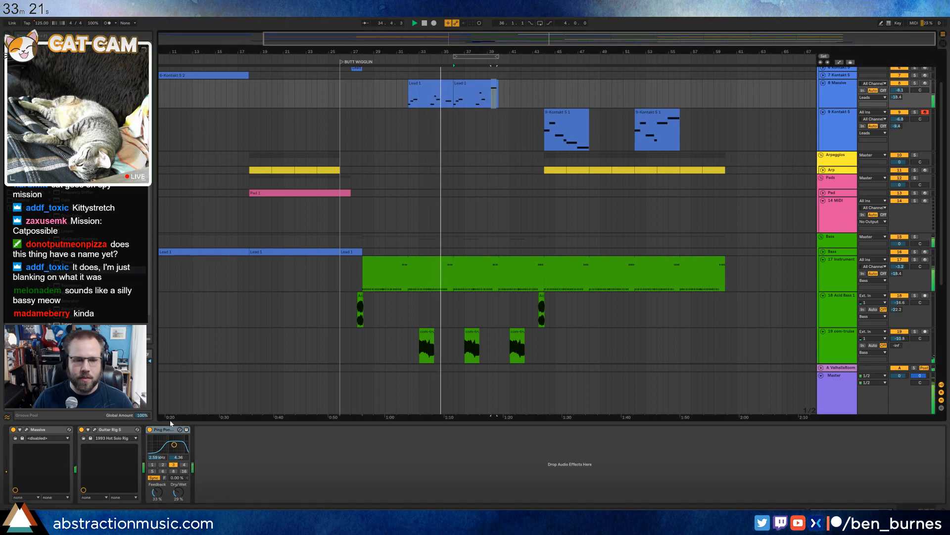
{"action": "left_click", "coordinate": [414, 347]}
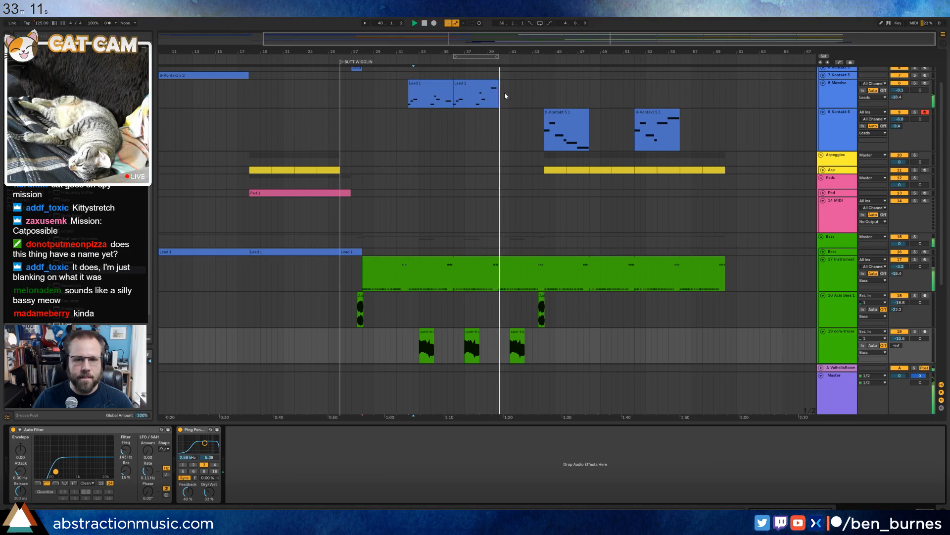
Stop playback, duplicate the second 8 Massive lead clip to bar 40, and open the copy for note editing.
{"action": "scroll", "coordinate": [502, 134], "scroll_direction": "up", "scroll_amount": 2}
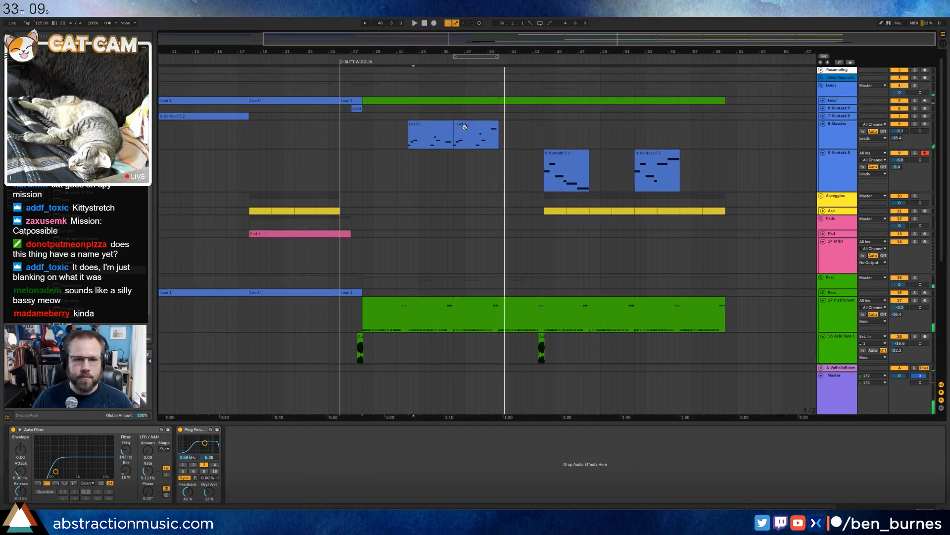
{"action": "key", "text": "space"}
{"action": "left_click", "coordinate": [464, 127]}
{"action": "key", "text": "ctrl+d"}
{"action": "double_click", "coordinate": [517, 129]}
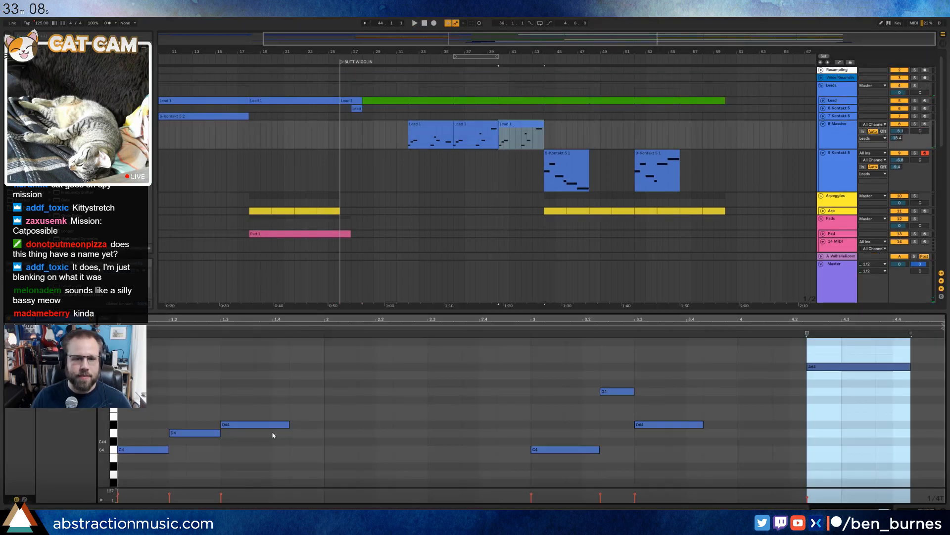
Raise the copied clip's first note an octave to C5 and delete its second note.
{"action": "left_click", "coordinate": [153, 450]}
{"action": "key", "text": "shift+Up"}
{"action": "left_click", "coordinate": [194, 435]}
{"action": "key", "text": "Up"}
{"action": "key", "text": "Up"}
{"action": "key", "text": "Up"}
{"action": "key", "text": "Up"}
{"action": "key", "text": "Up"}
{"action": "key", "text": "Up"}
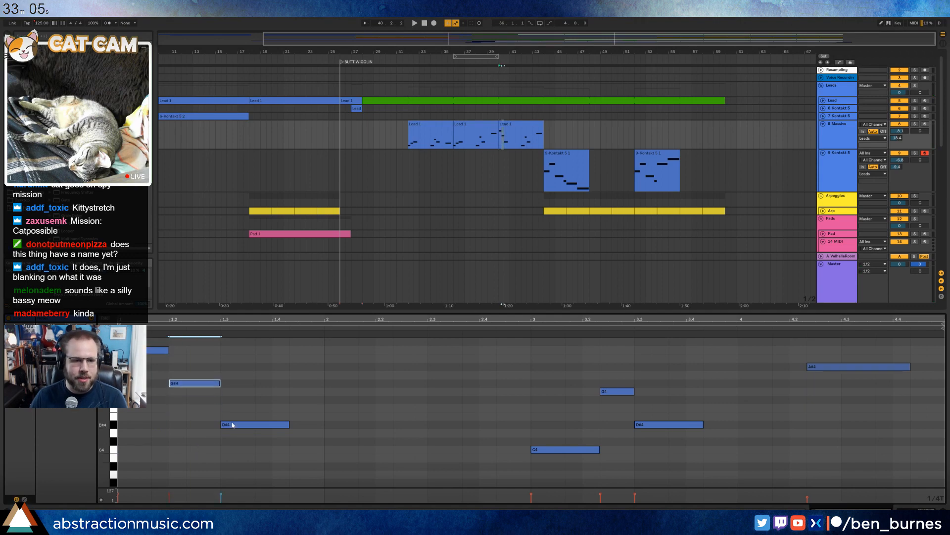
{"action": "key", "text": "Delete"}
Raise the D#4 note on beat 1.3 to C5 and audition the clip.
{"action": "left_click", "coordinate": [268, 424]}
{"action": "key", "text": "shift+Up"}
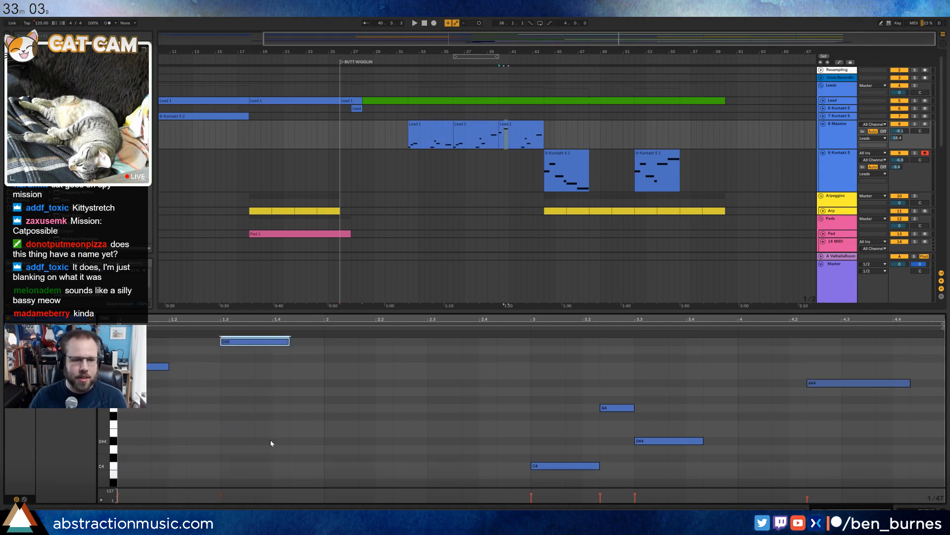
{"action": "key", "text": "Down"}
{"action": "key", "text": "Down"}
{"action": "key", "text": "Down"}
{"action": "key", "text": "space"}
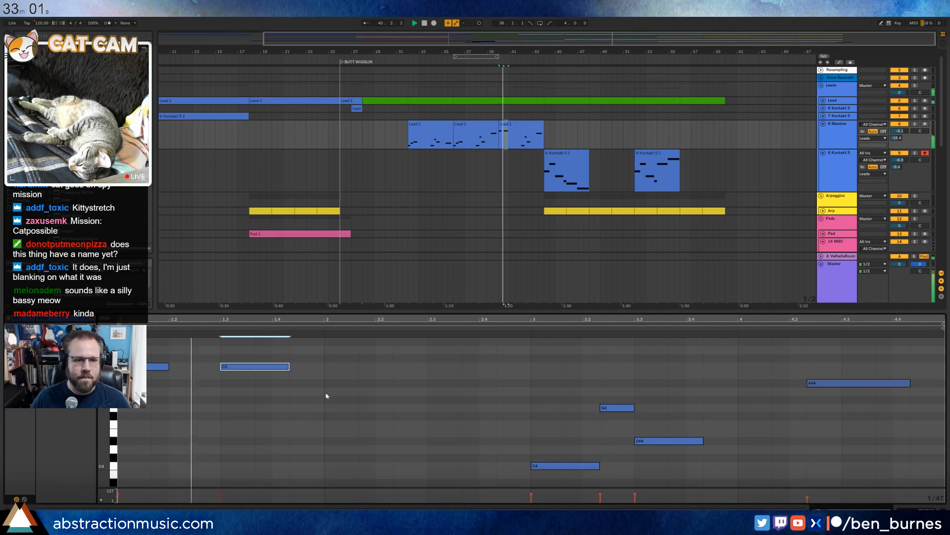
Add a short A#4 note leading directly into the second C5 and audition the phrase.
{"action": "key", "text": "space"}
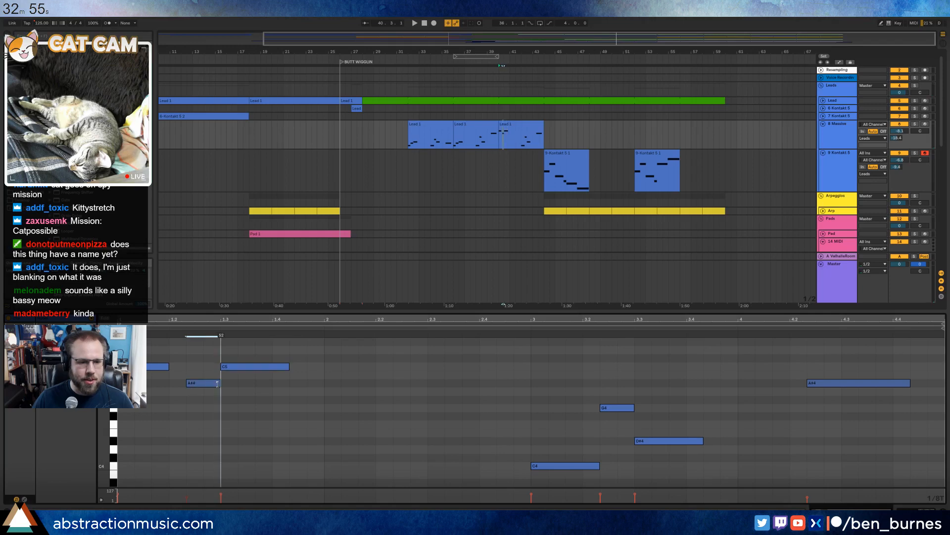
{"action": "left_click", "coordinate": [217, 384]}
{"action": "key", "text": "space"}
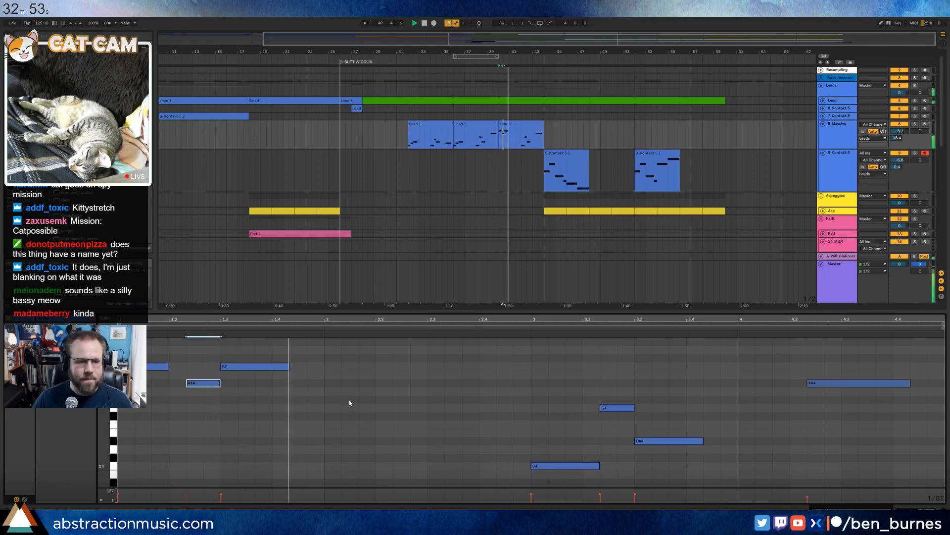
{"action": "key", "text": "space"}
Add a descending A#4, G#4, G4 run from beat 2.4, replacing the C4 note at the start of bar 3.
{"action": "double_click", "coordinate": [486, 383]}
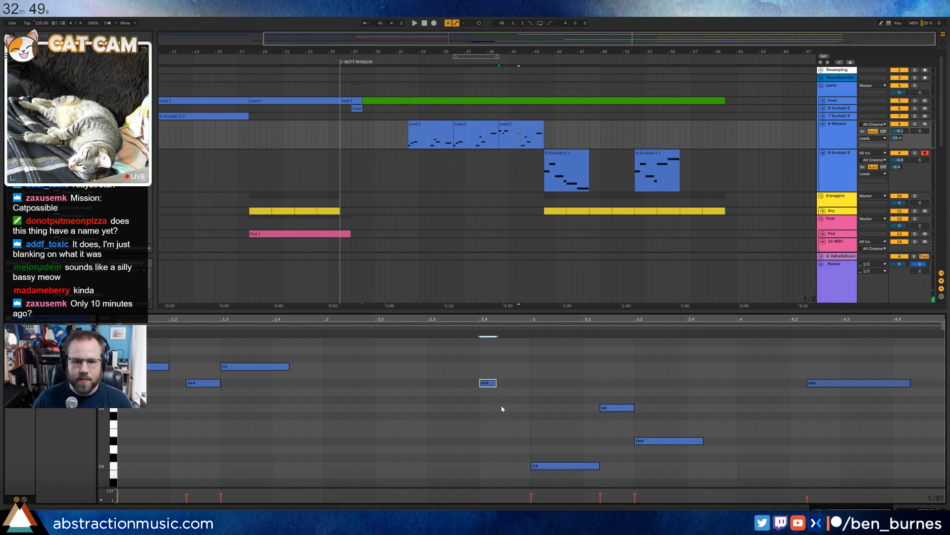
{"action": "left_click", "coordinate": [502, 403]}
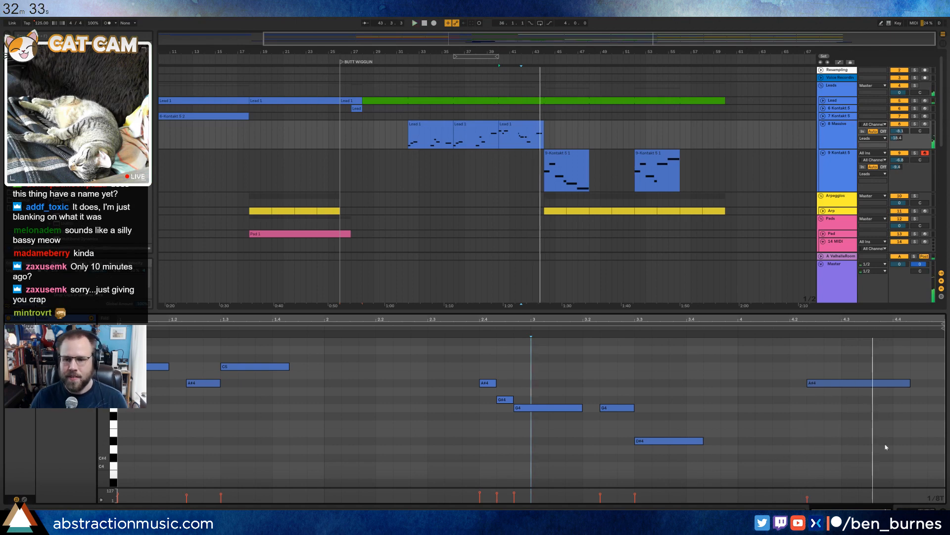
Shorten the final A#4 to end at beat 4.3 and add a D4 note from there to the clip's end.
{"action": "left_click", "coordinate": [911, 384]}
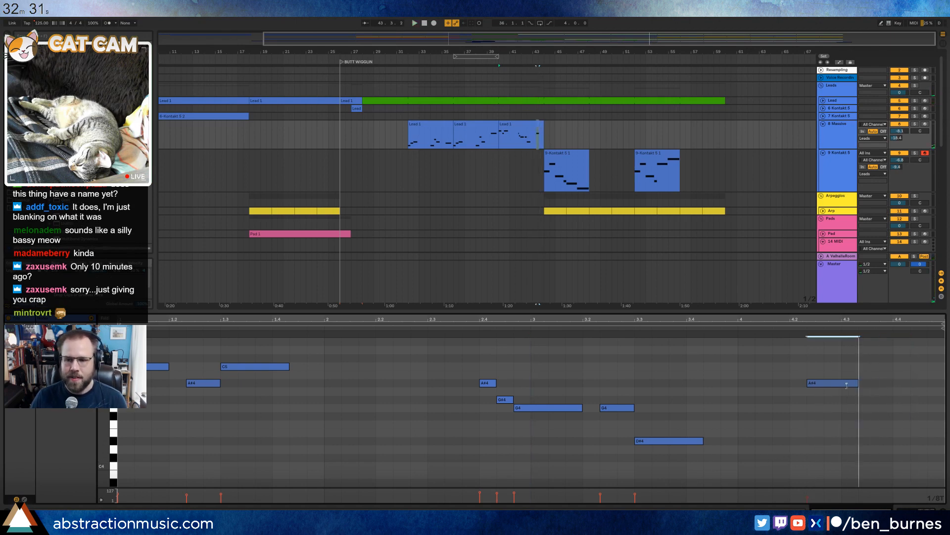
{"action": "left_click_drag", "start_coordinate": [846, 450], "coordinate": [943, 448]}
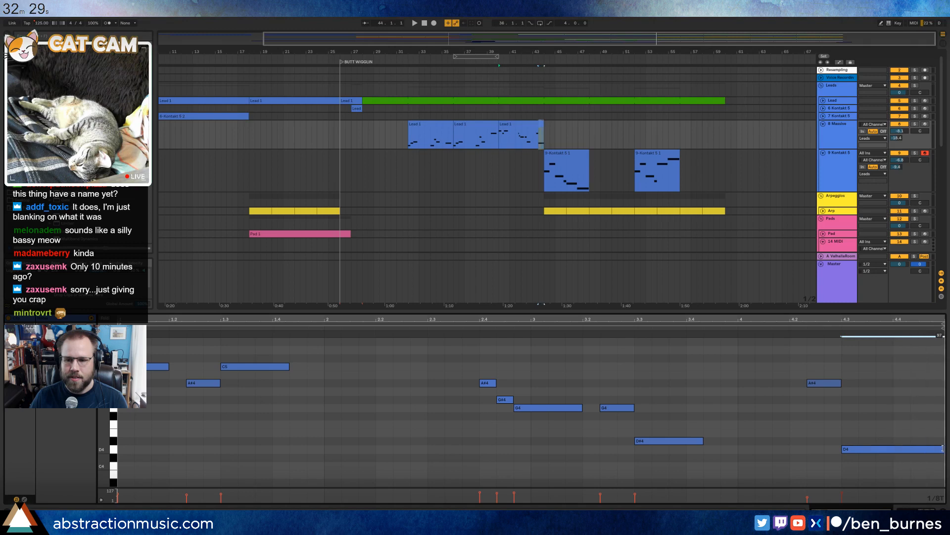
{"action": "left_click", "coordinate": [824, 384]}
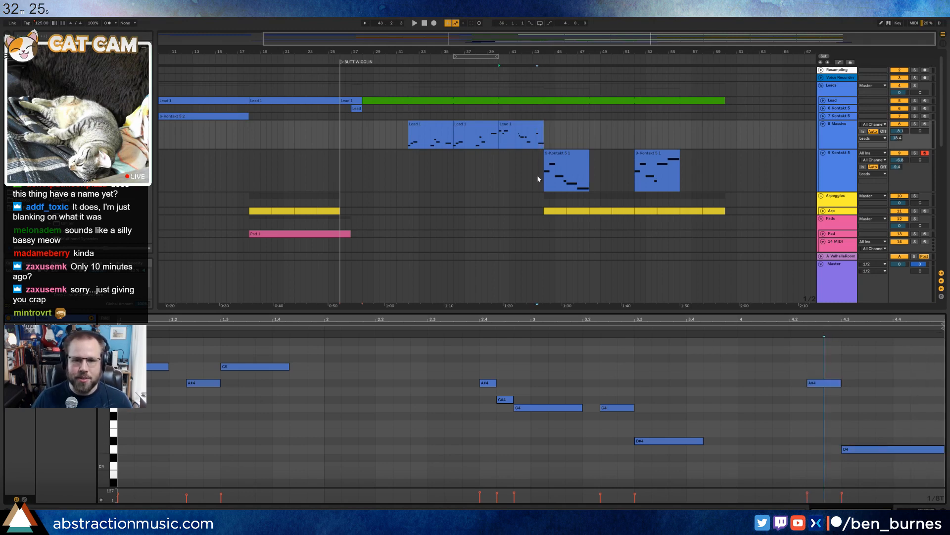
Extend the third lead clip past bar 44 and add a sustained C4 note after the closing D4.
{"action": "left_click_drag", "start_coordinate": [542, 125], "coordinate": [554, 127]}
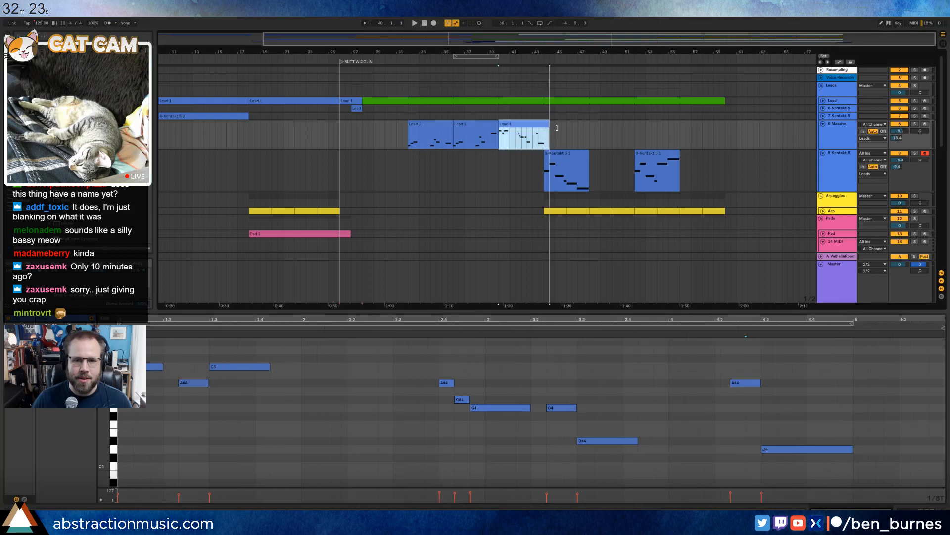
{"action": "left_click_drag", "start_coordinate": [783, 466], "coordinate": [903, 471]}
Play the arrangement from just after the BUTT WIGGLIN marker and close the note editor.
{"action": "left_click_drag", "start_coordinate": [516, 46], "coordinate": [454, 39]}
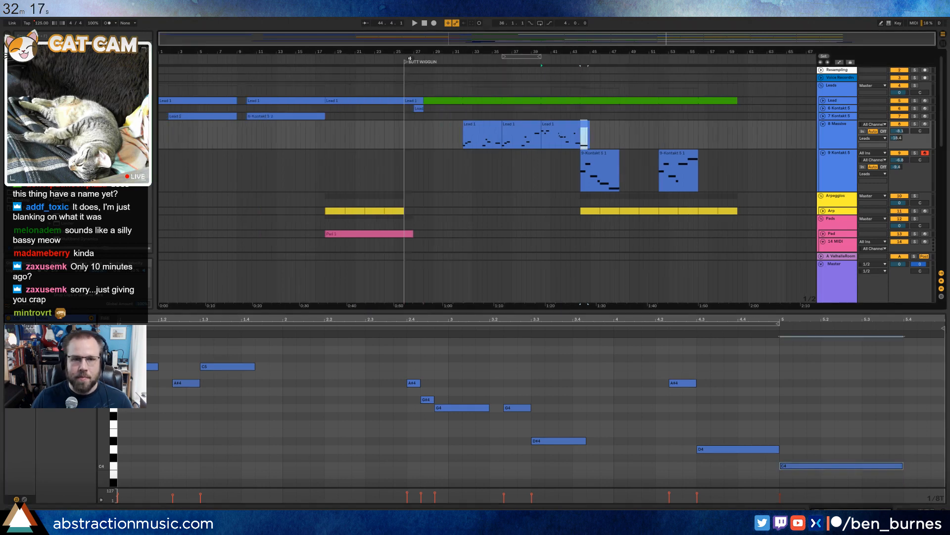
{"action": "left_click", "coordinate": [424, 61]}
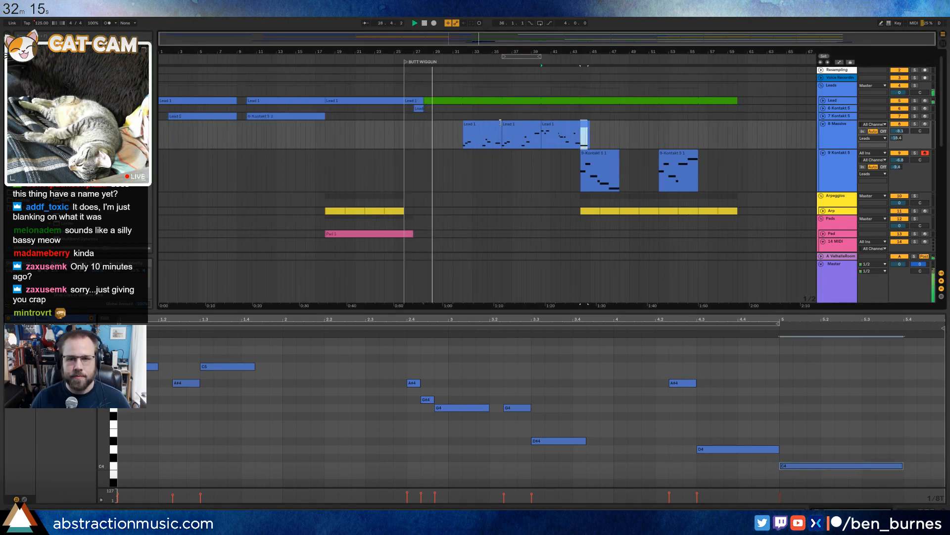
{"action": "key", "text": "shift+Tab"}
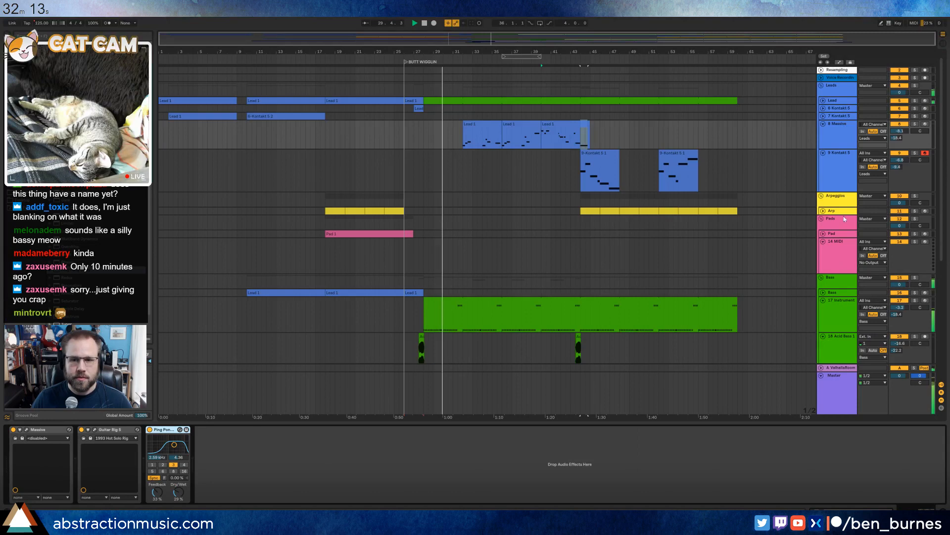
Unfold the Arp track and duplicate its clips from bars 44 to 52 over bars 52 to 60.
{"action": "left_click", "coordinate": [823, 211]}
{"action": "left_click", "coordinate": [591, 216]}
{"action": "left_click", "coordinate": [649, 213], "text": "shift"}
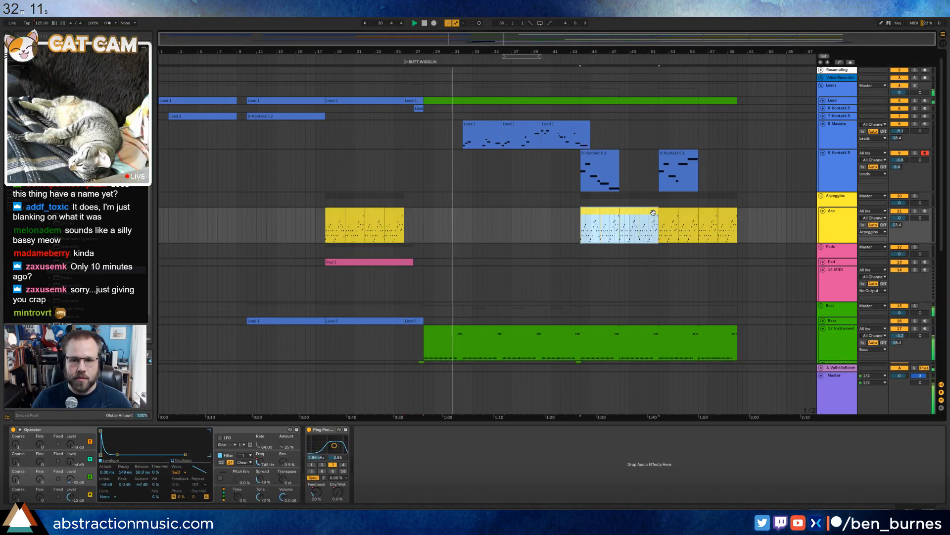
{"action": "key", "text": "ctrl+d"}
Show the Arp track's Ping Pong Delay Dry/Wet automation and bring it down to 0% at bar 60.
{"action": "left_click", "coordinate": [314, 495]}
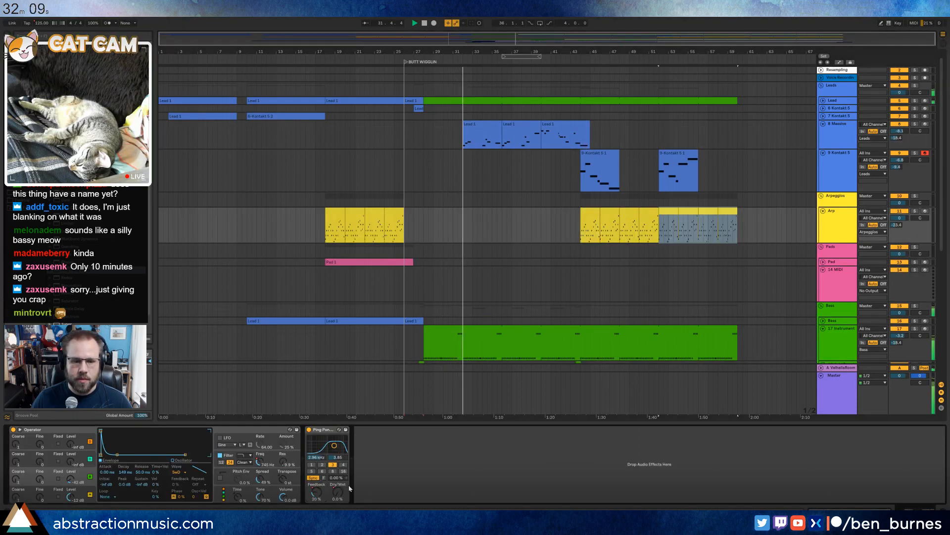
{"action": "key", "text": "a"}
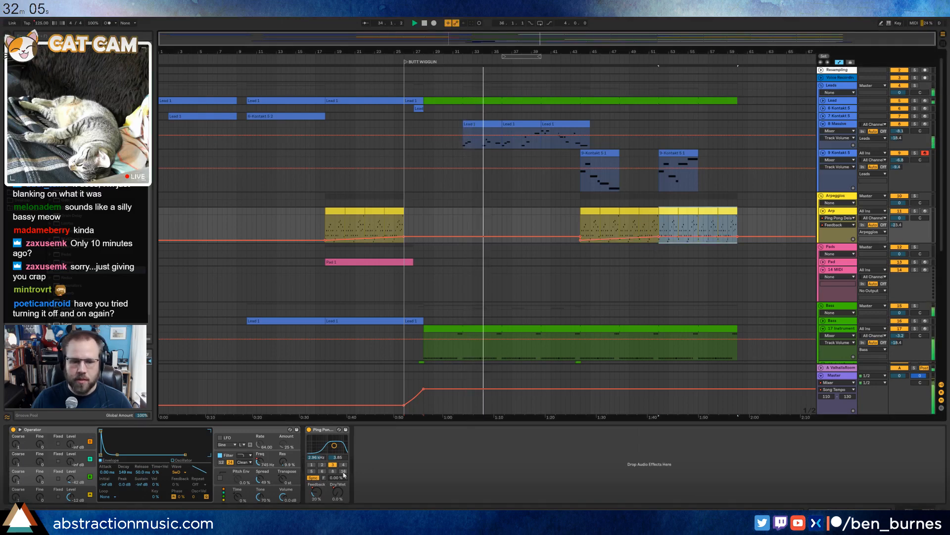
{"action": "left_click", "coordinate": [337, 492]}
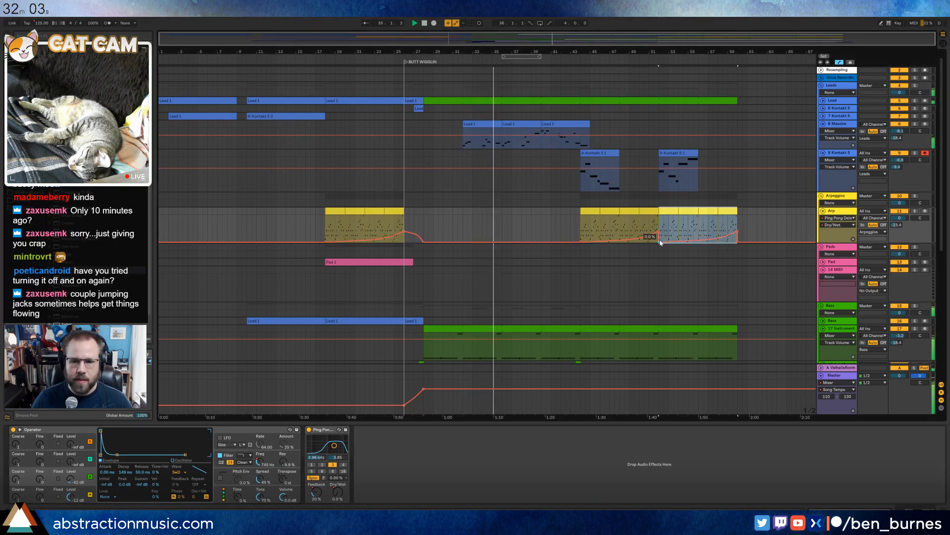
{"action": "left_click_drag", "start_coordinate": [738, 230], "coordinate": [739, 241]}
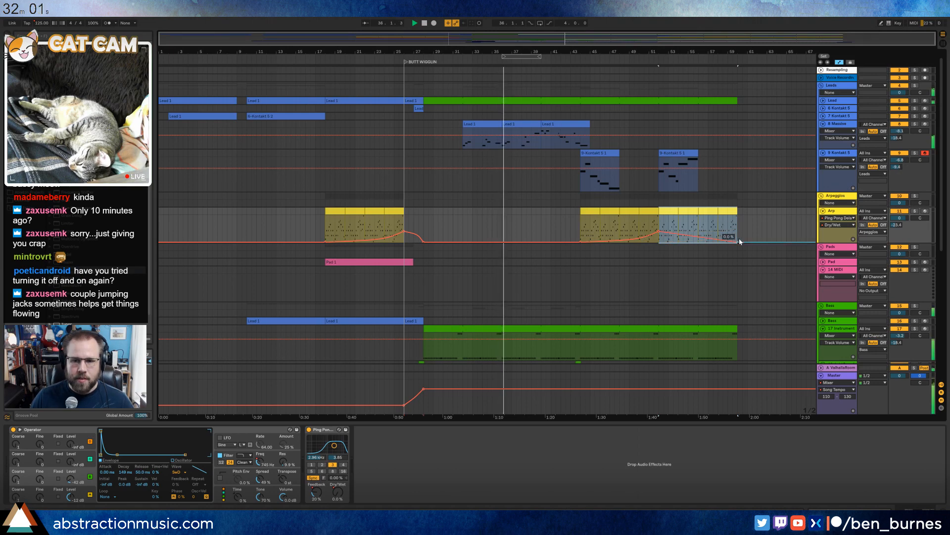
{"action": "key", "text": "ctrl+z"}
Show the Arp's Operator Filter Freq automation, remove the dip at bar 52, and make the cutoff fall away toward bar 60.
{"action": "left_click", "coordinate": [265, 464]}
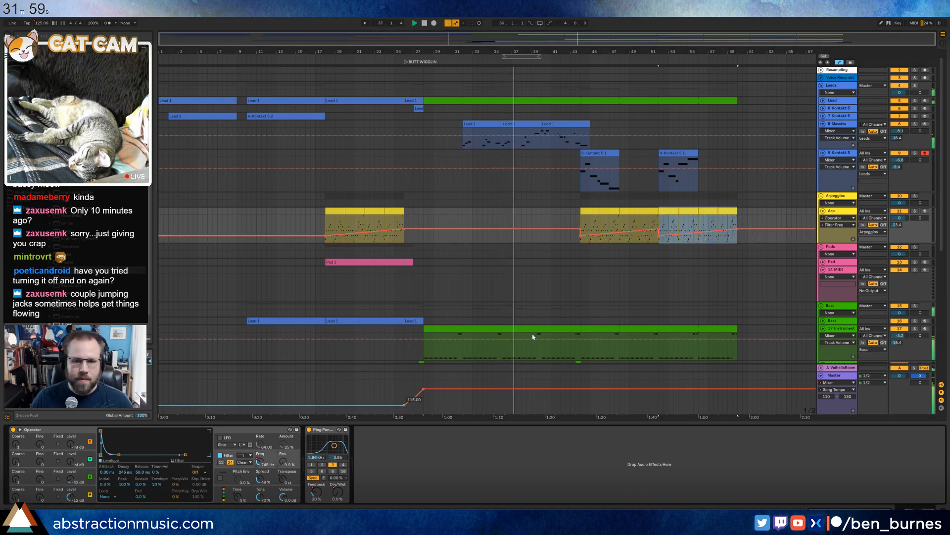
{"action": "left_click", "coordinate": [645, 275]}
{"action": "left_click", "coordinate": [658, 237]}
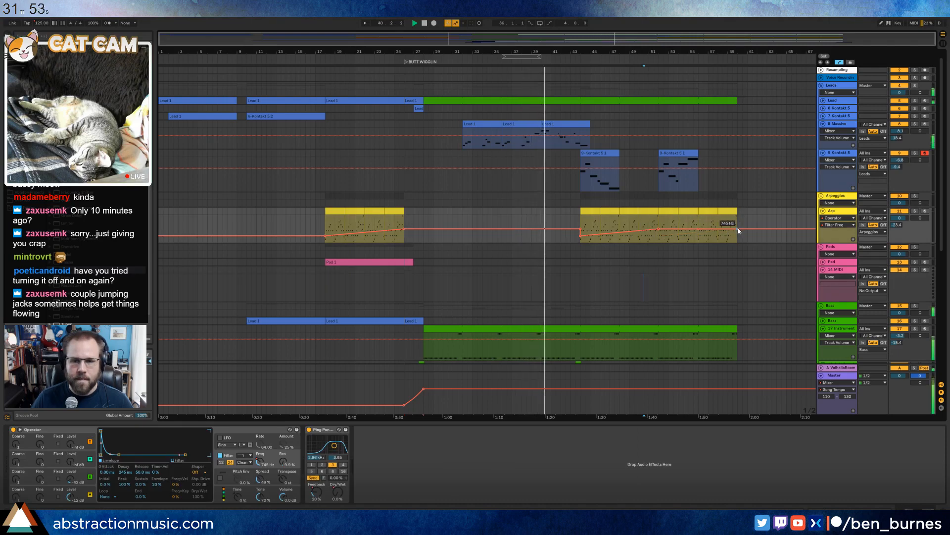
{"action": "mouse_move", "coordinate": [739, 231]}
{"action": "left_mouse_down"}
{"action": "mouse_move", "coordinate": [738, 241]}
{"action": "mouse_move", "coordinate": [729, 232]}
{"action": "left_mouse_up"}
{"action": "left_click", "coordinate": [767, 229]}
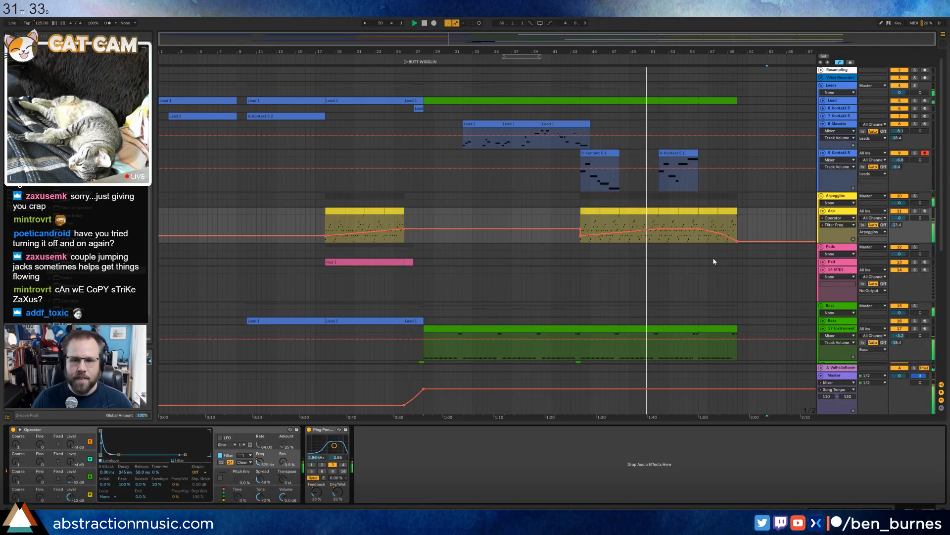
Unfold the Pad track, record a chord part from bar 48 on it, and end its clip at bar 60.
{"action": "key", "text": "space"}
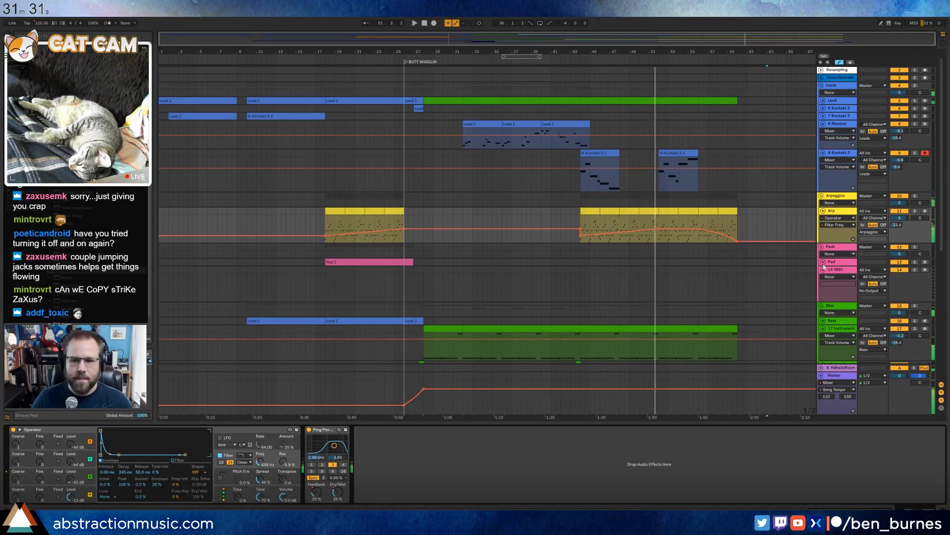
{"action": "left_click", "coordinate": [850, 262]}
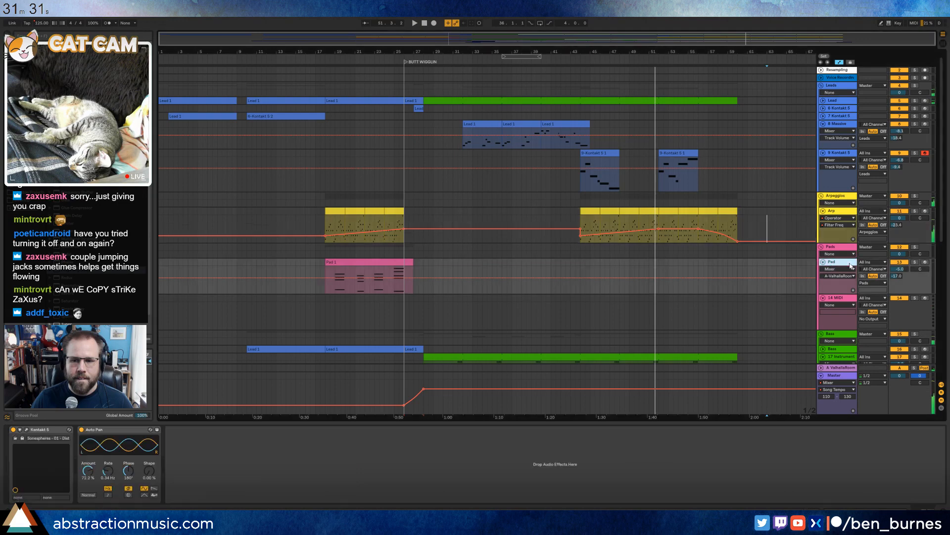
{"action": "left_click", "coordinate": [618, 261]}
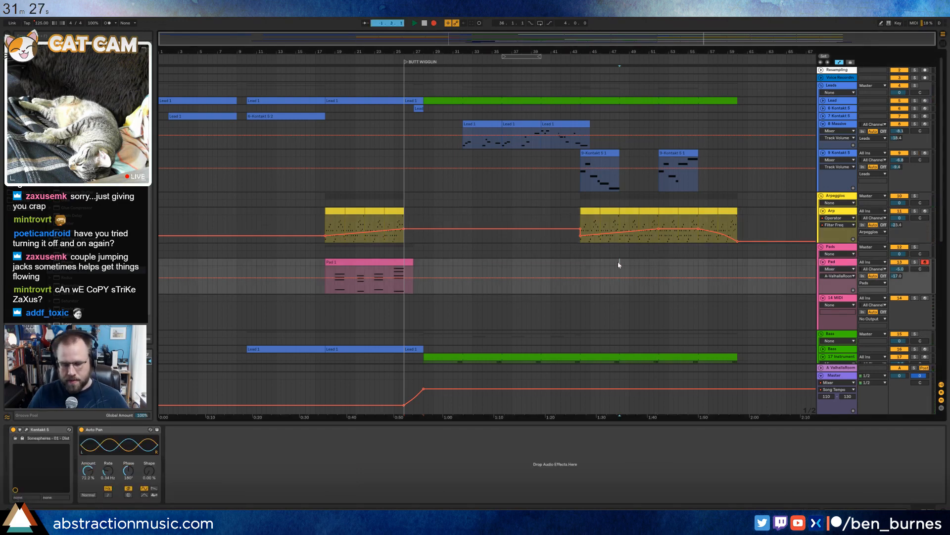
{"action": "key", "text": "space"}
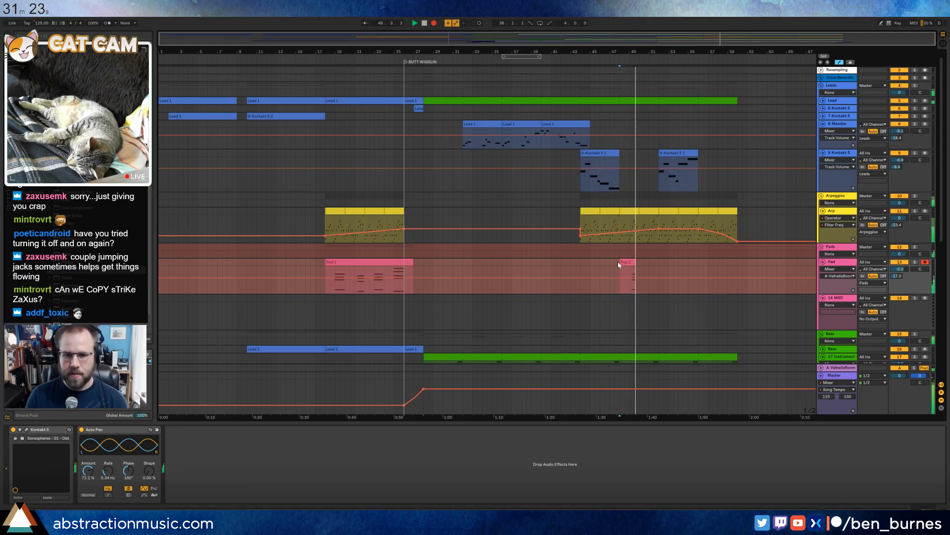
{"action": "key", "text": "space"}
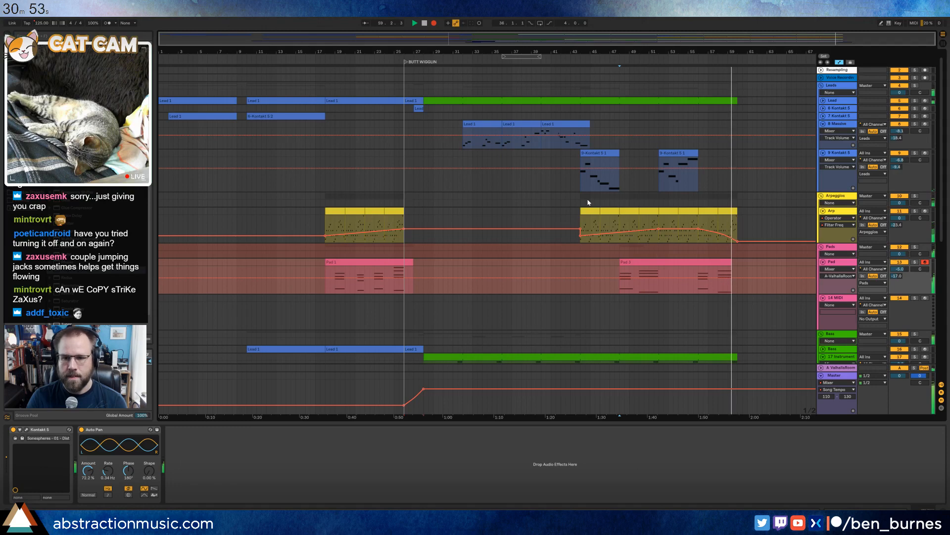
{"action": "key", "text": "space"}
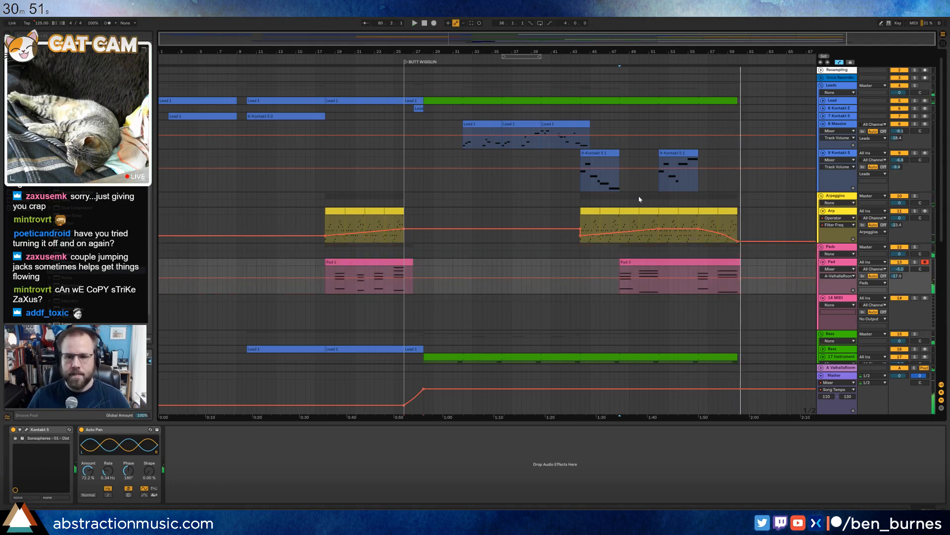
{"action": "left_click", "coordinate": [748, 273]}
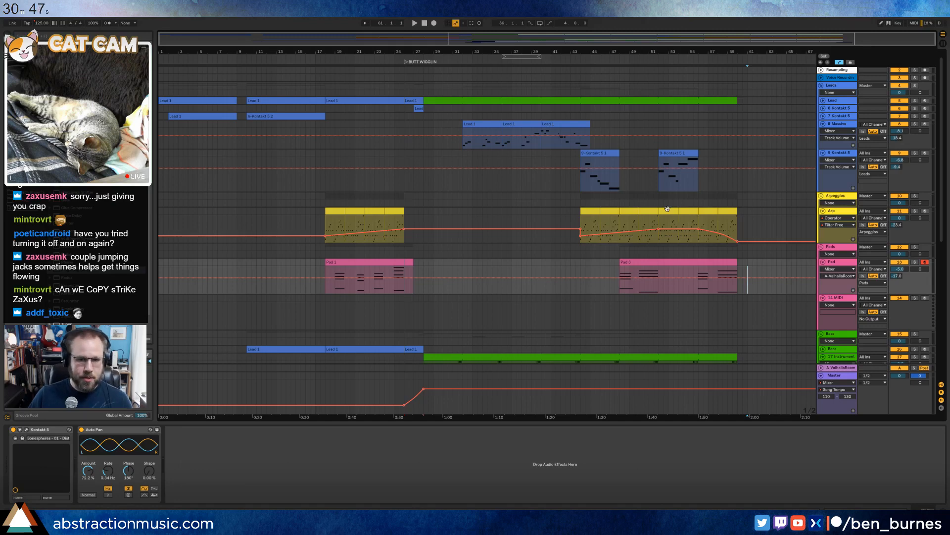
Delete the Arp's Filter Freq breakpoint at bar 44, and lower its Ping Pong Delay Dry/Wet in a curve from bar 52 to 56.
{"action": "left_click", "coordinate": [581, 230]}
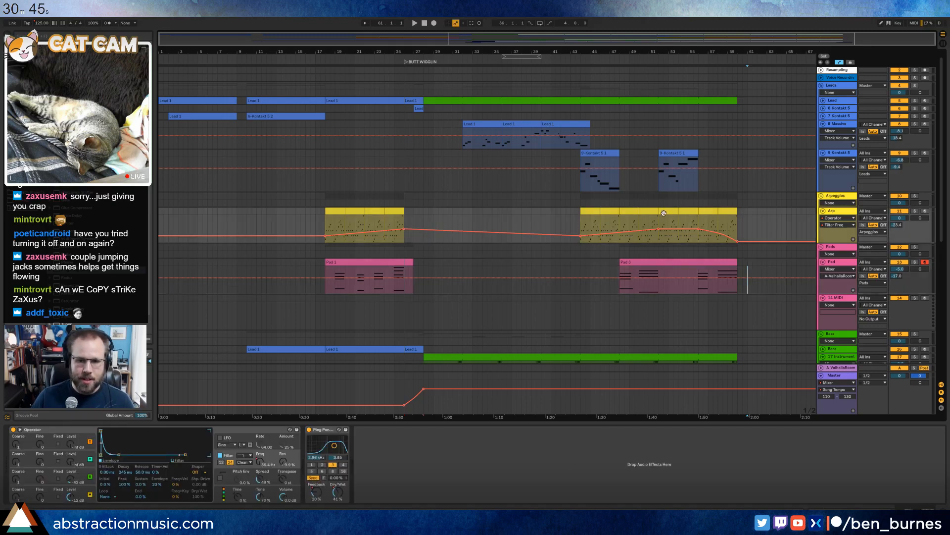
{"action": "left_click", "coordinate": [315, 494]}
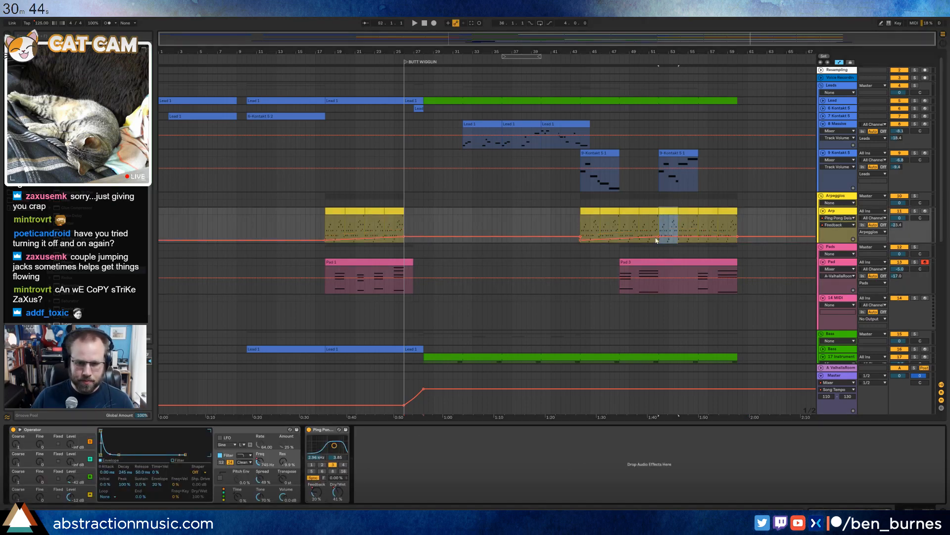
{"action": "left_click", "coordinate": [688, 238]}
{"action": "left_click", "coordinate": [342, 493]}
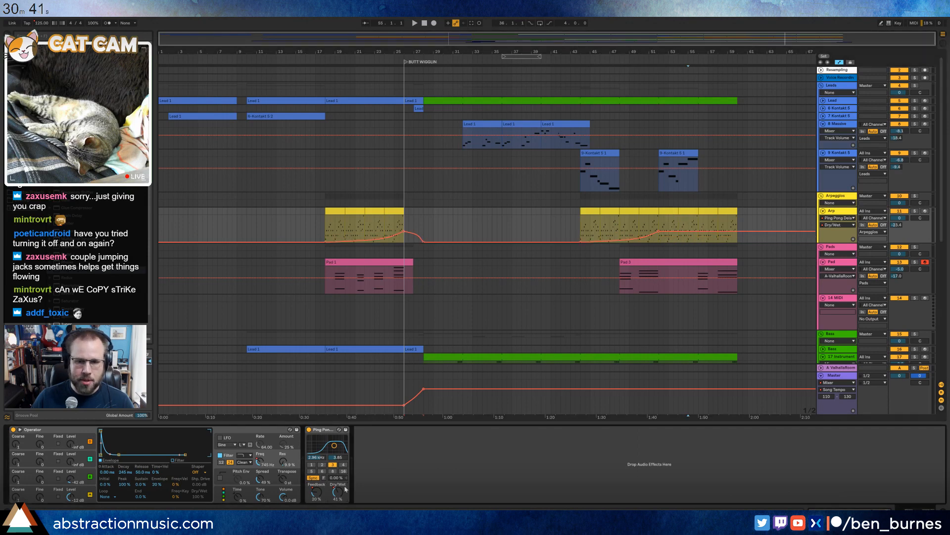
{"action": "left_click", "coordinate": [709, 227]}
{"action": "left_click_drag", "start_coordinate": [689, 233], "coordinate": [698, 237]}
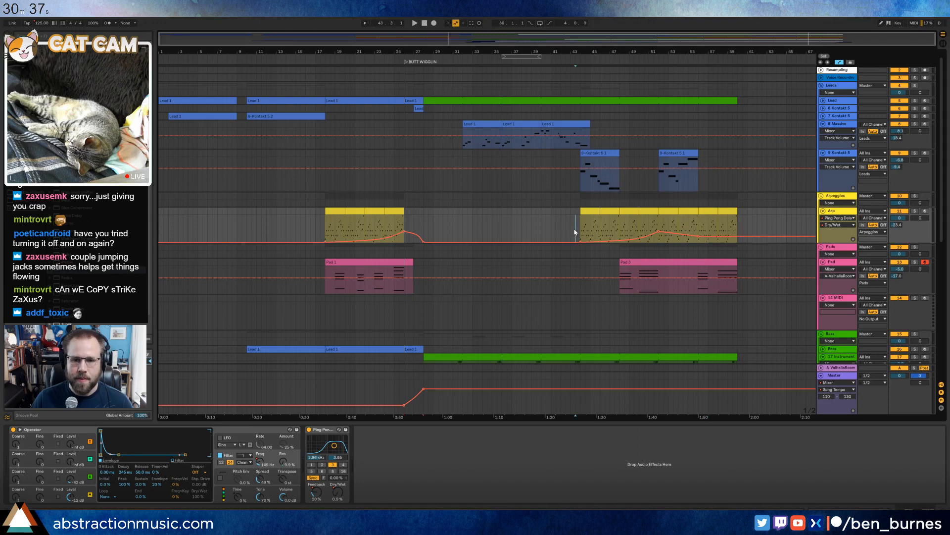
Play from just before bar 44 and raise the lowest note of the new Pad clip's second chord by seven semitones.
{"action": "key", "text": "space"}
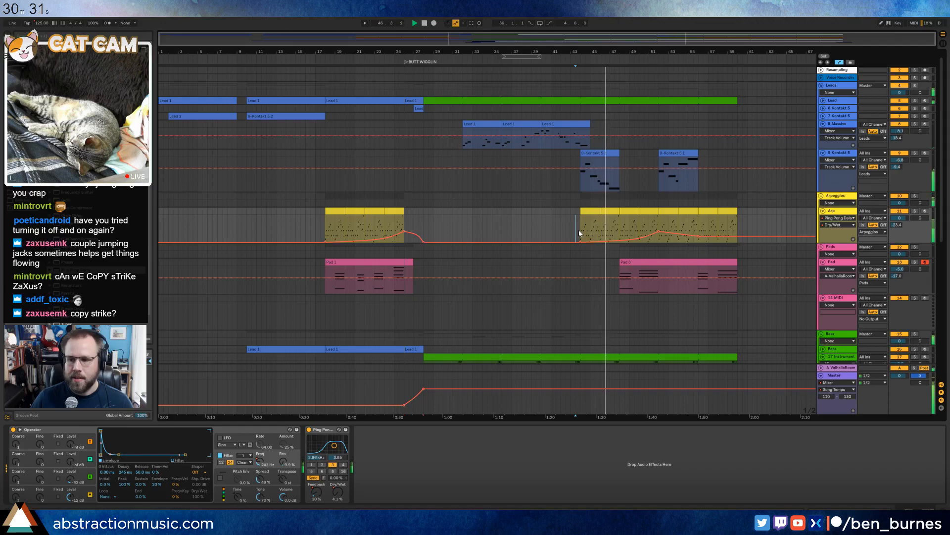
{"action": "key", "text": "shift+Tab"}
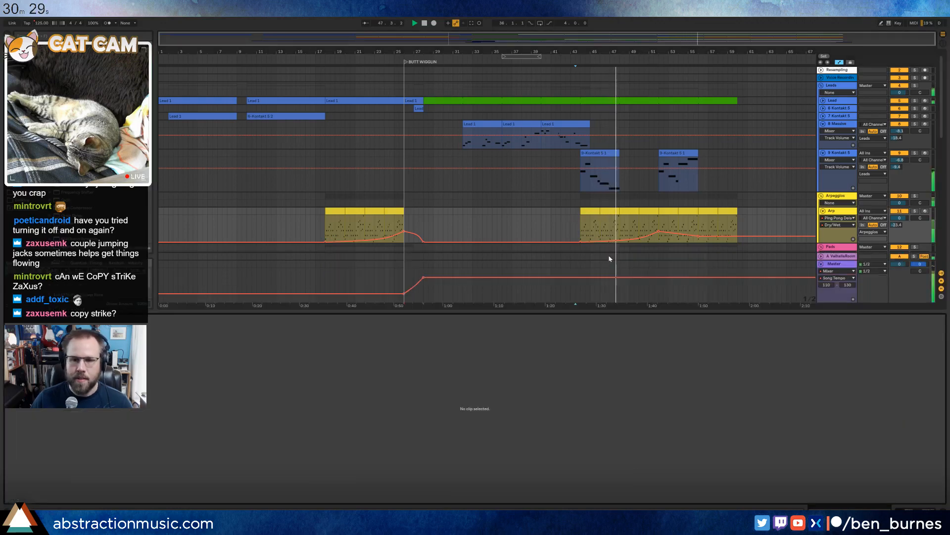
{"action": "key", "text": "shift+Tab"}
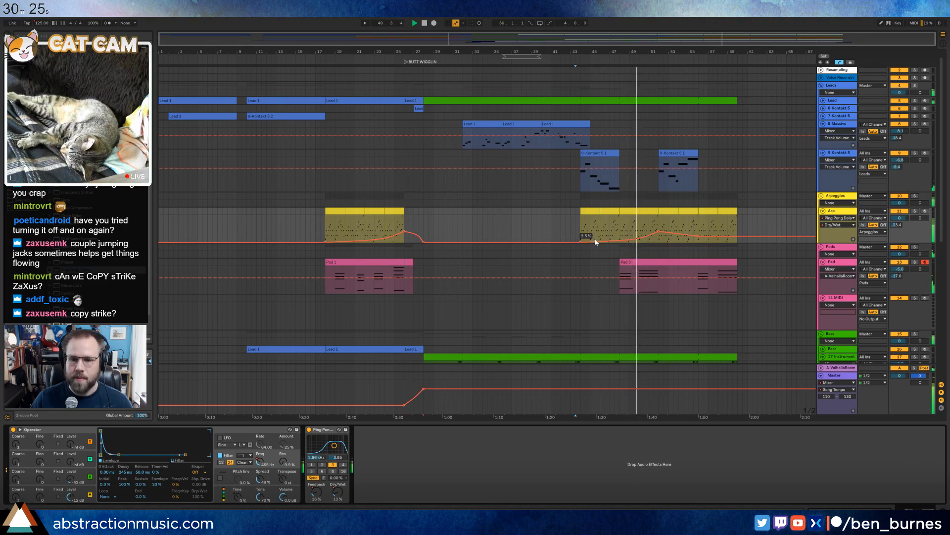
{"action": "double_click", "coordinate": [672, 263]}
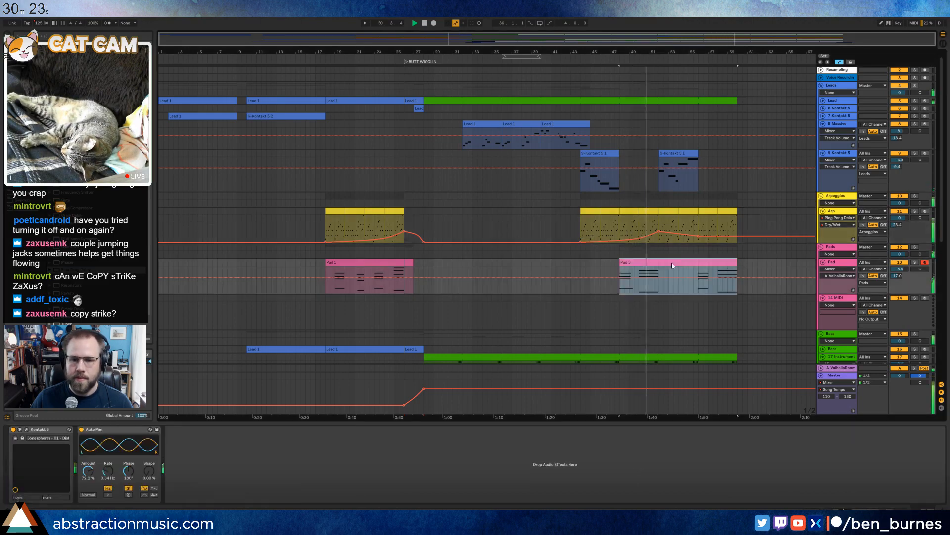
{"action": "left_click_drag", "start_coordinate": [322, 437], "coordinate": [321, 440]}
{"action": "key", "text": "Up"}
{"action": "key", "text": "Up"}
{"action": "key", "text": "Up"}
{"action": "key", "text": "Up"}
{"action": "key", "text": "Up"}
{"action": "key", "text": "Up"}
{"action": "key", "text": "Up"}
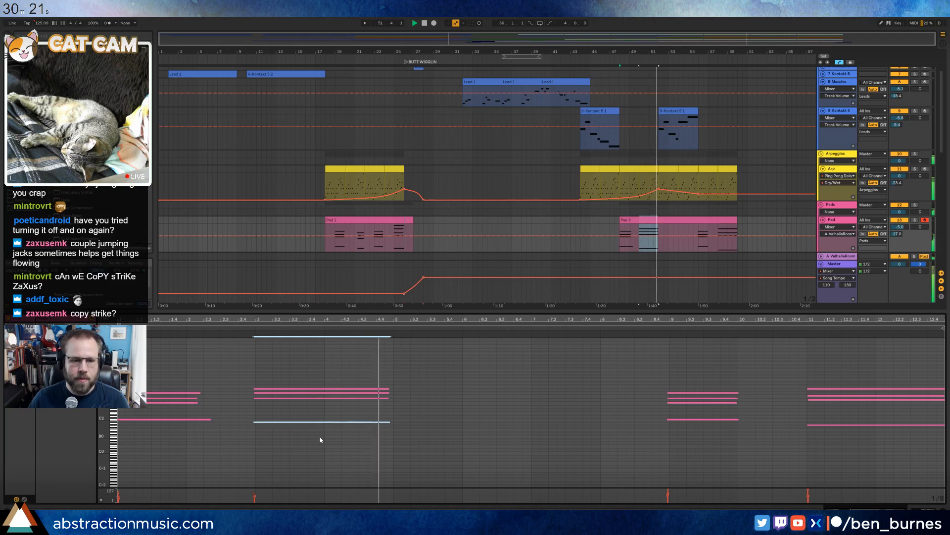
{"action": "key", "text": "shift+Tab"}
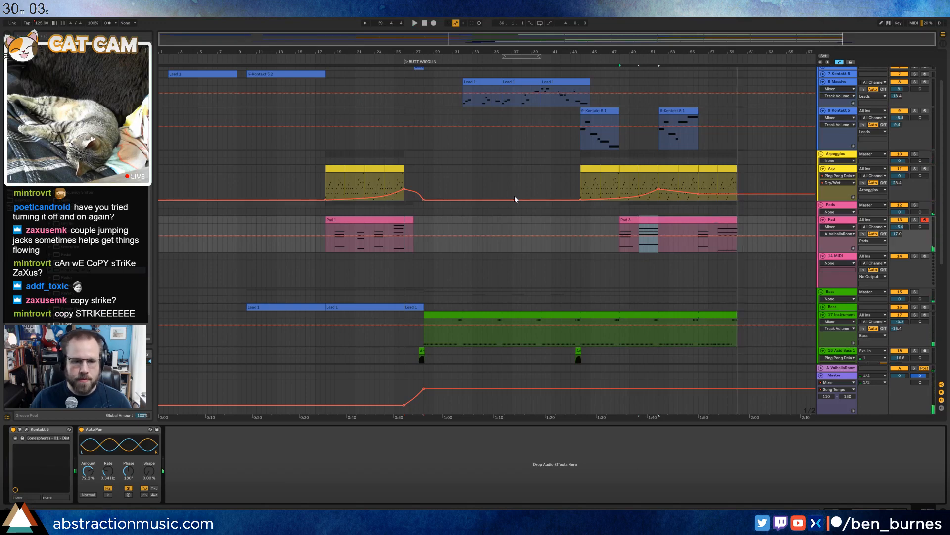
Hide the automation, play from about bar 20, and examine the Acid Bass clips before bars 28 and 44.
{"action": "key", "text": "a"}
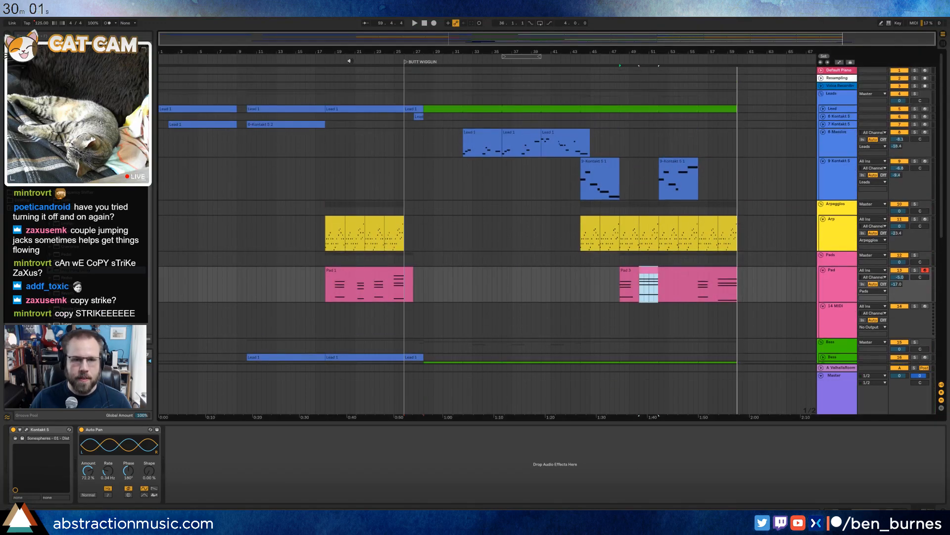
{"action": "left_click", "coordinate": [350, 61]}
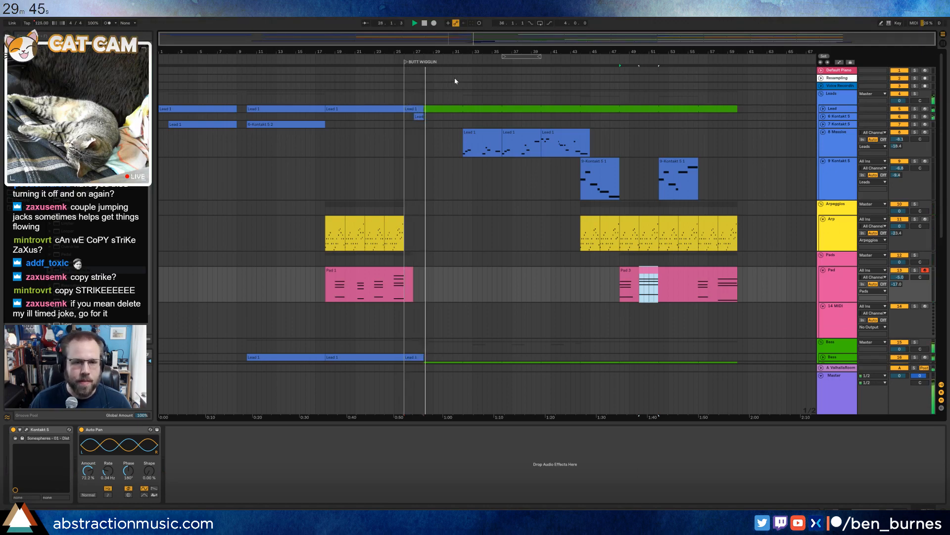
{"action": "scroll", "coordinate": [454, 77], "scroll_direction": "down", "scroll_amount": 5}
{"action": "left_click", "coordinate": [421, 244]}
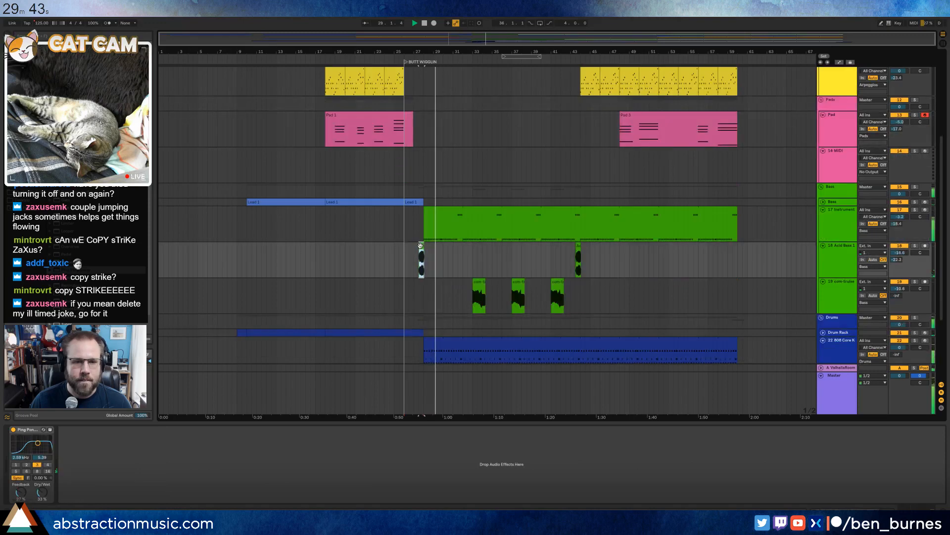
{"action": "key", "text": "z"}
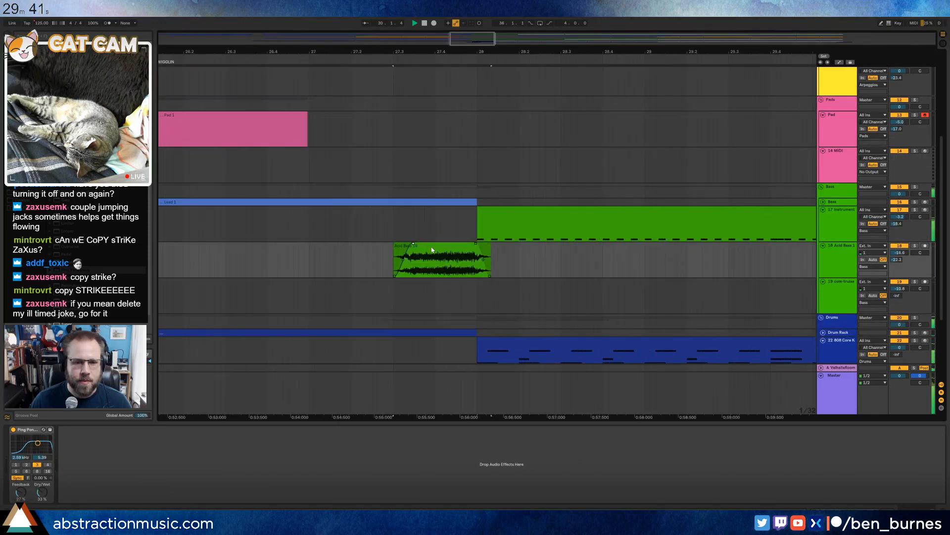
{"action": "left_click", "coordinate": [434, 245]}
{"action": "left_click_drag", "start_coordinate": [490, 37], "coordinate": [651, 46]}
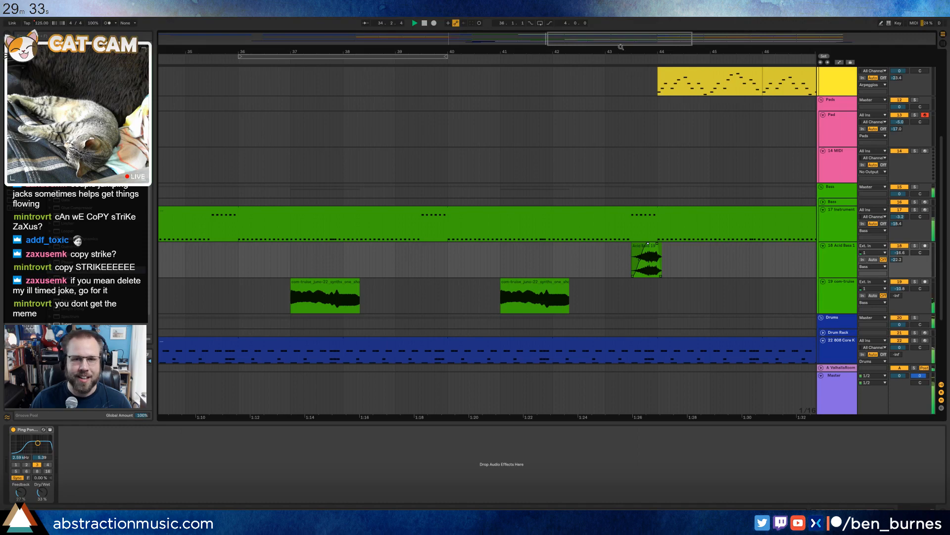
{"action": "left_click_drag", "start_coordinate": [621, 44], "coordinate": [640, 16]}
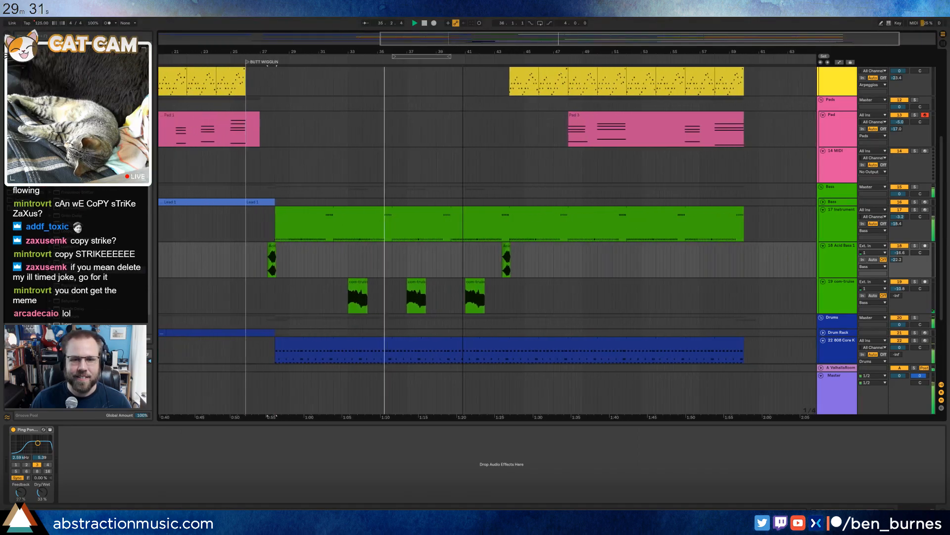
{"action": "scroll", "coordinate": [439, 179], "scroll_direction": "up", "scroll_amount": 6}
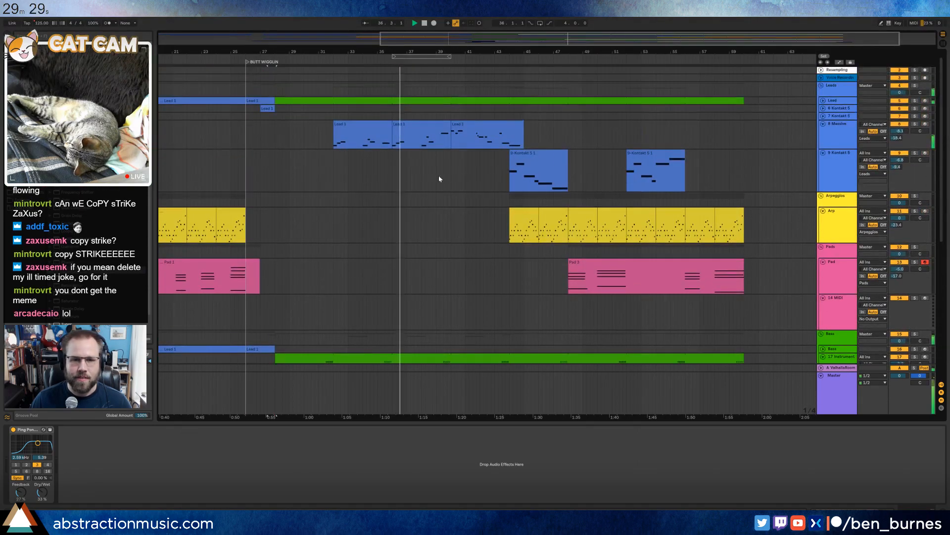
Inspect the notes of the first two Lead 1 clips on the Massive track, from bar 32 onward.
{"action": "double_click", "coordinate": [380, 124]}
{"action": "left_click", "coordinate": [774, 400]}
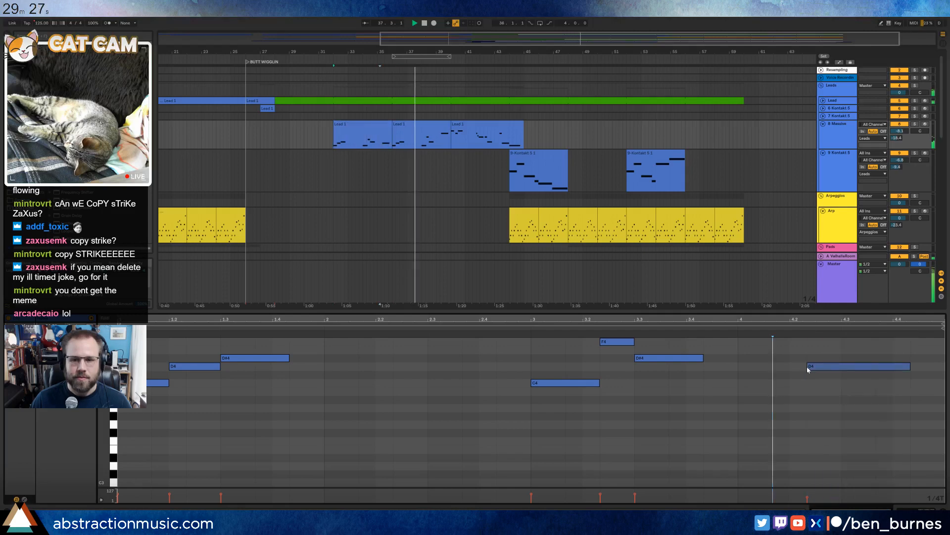
{"action": "left_click", "coordinate": [415, 127]}
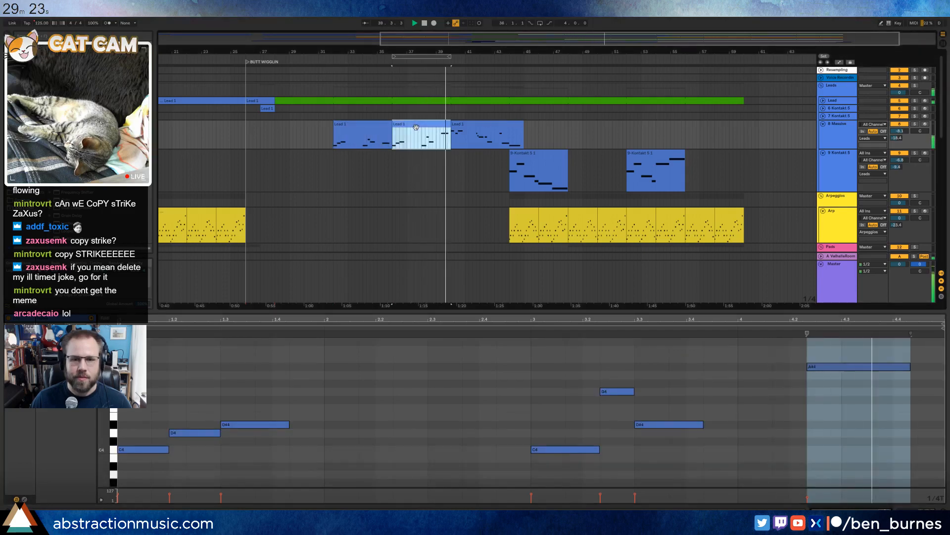
{"action": "left_click_drag", "start_coordinate": [492, 43], "coordinate": [534, 42]}
{"action": "key", "text": "shift+Tab"}
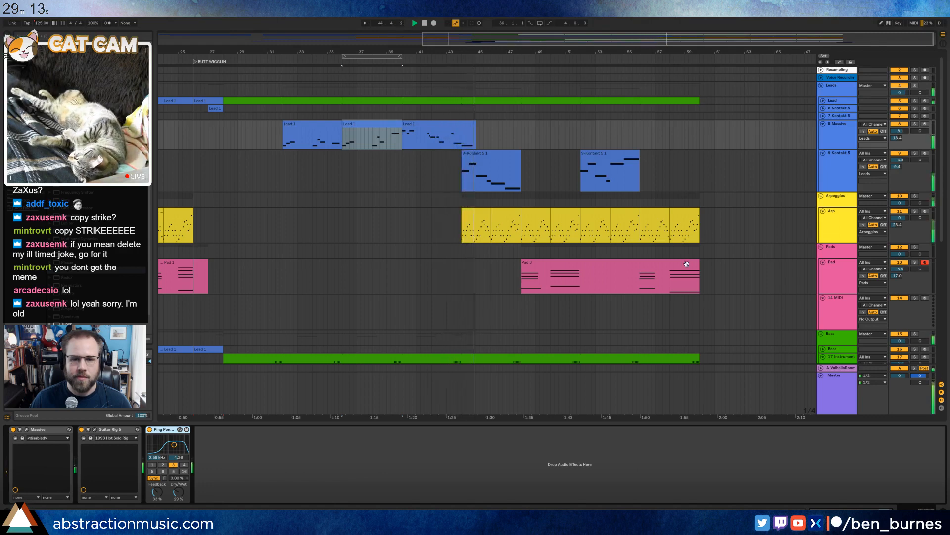
Show the bass instrument's Reactor 6 Cutoff automation, duplicate its bars 28 to 36 onward, and shape a peak of 0.89 at bar 44.
{"action": "scroll", "coordinate": [428, 286], "scroll_direction": "down", "scroll_amount": 3}
{"action": "left_click", "coordinate": [428, 286]}
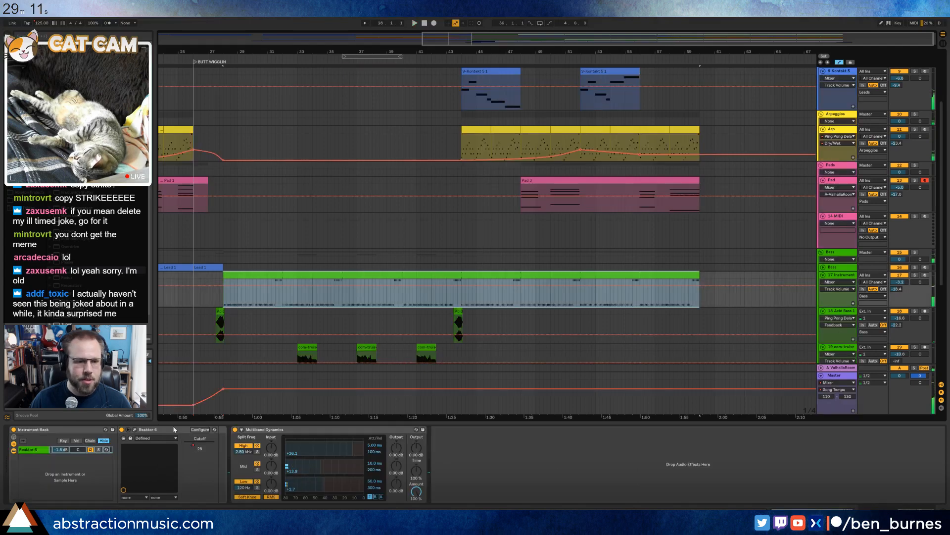
{"action": "key", "text": "space"}
{"action": "key", "text": "a"}
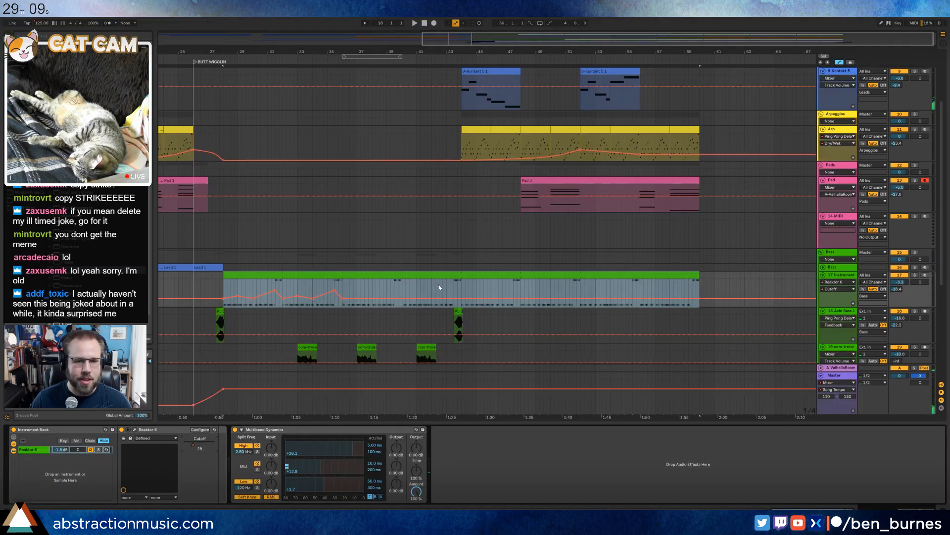
{"action": "left_click_drag", "start_coordinate": [345, 290], "coordinate": [229, 295]}
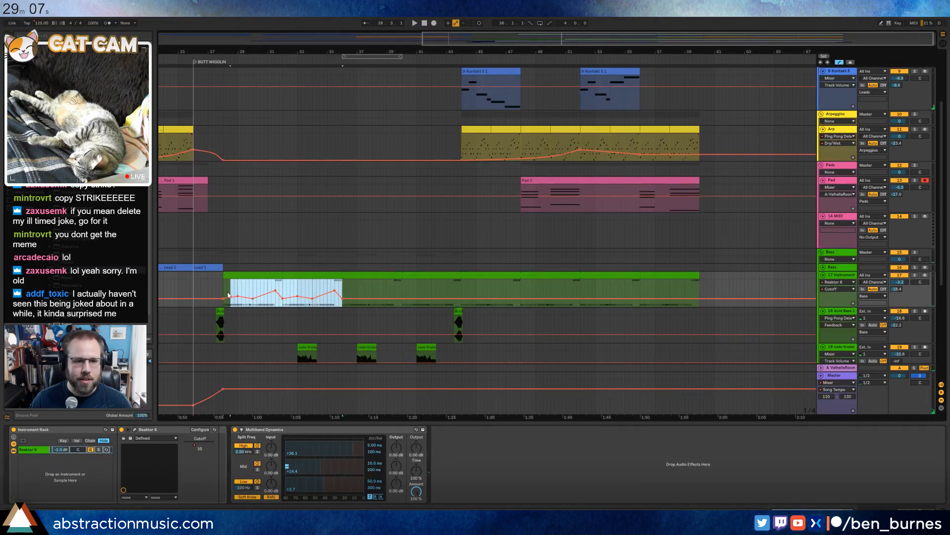
{"action": "key", "text": "ctrl+d"}
{"action": "left_click", "coordinate": [473, 293]}
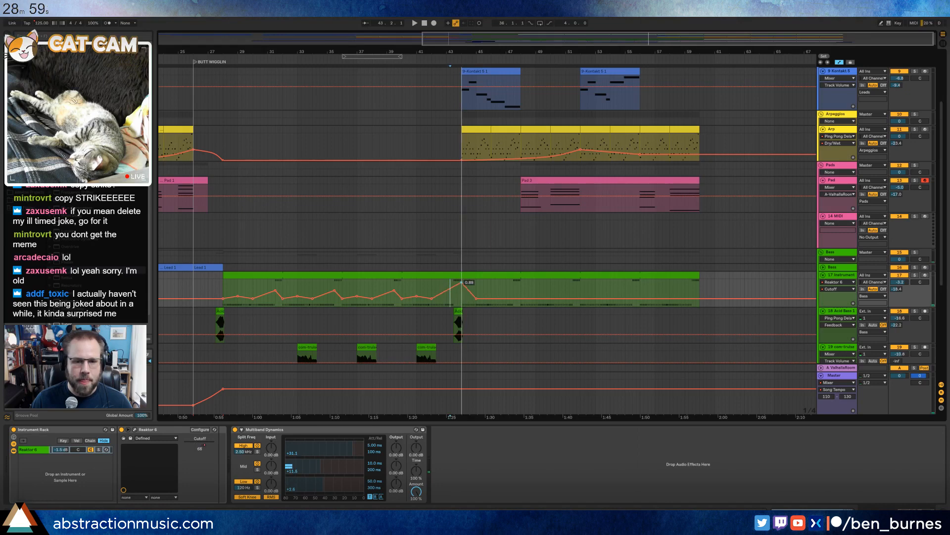
Play from about bar 38, raise the bass Cutoff automation at bar 41, and curve its fall from bar 44 to bar 46.
{"action": "left_click", "coordinate": [375, 288]}
{"action": "key", "text": "space"}
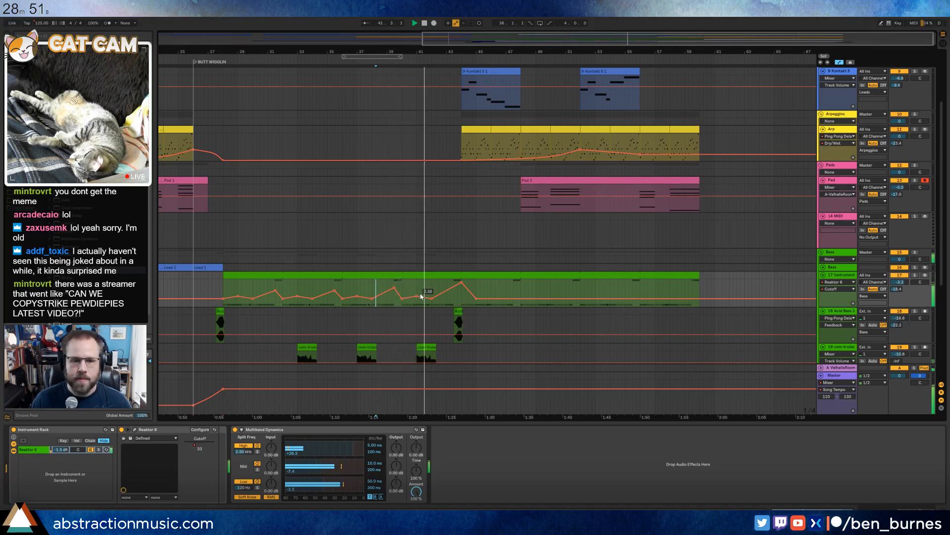
{"action": "left_click_drag", "start_coordinate": [416, 296], "coordinate": [416, 291]}
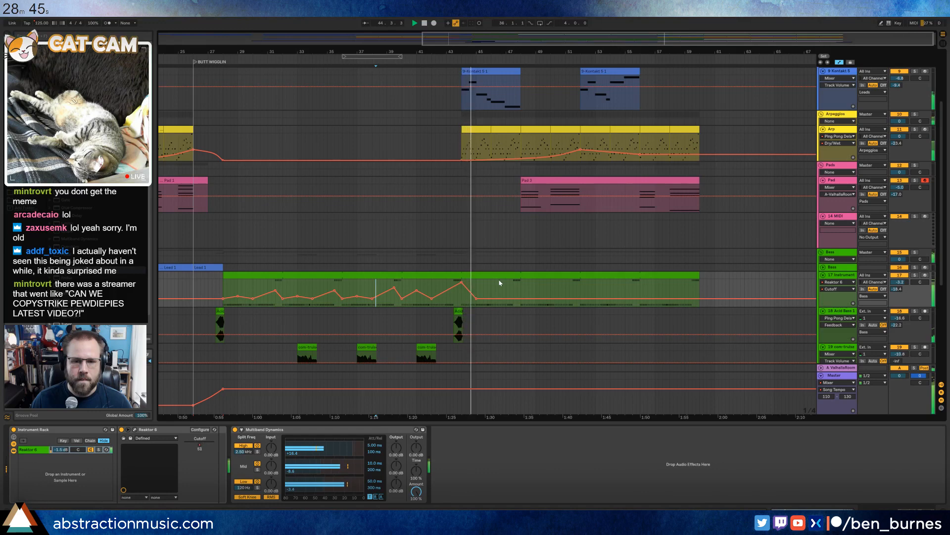
{"action": "left_click", "coordinate": [493, 298]}
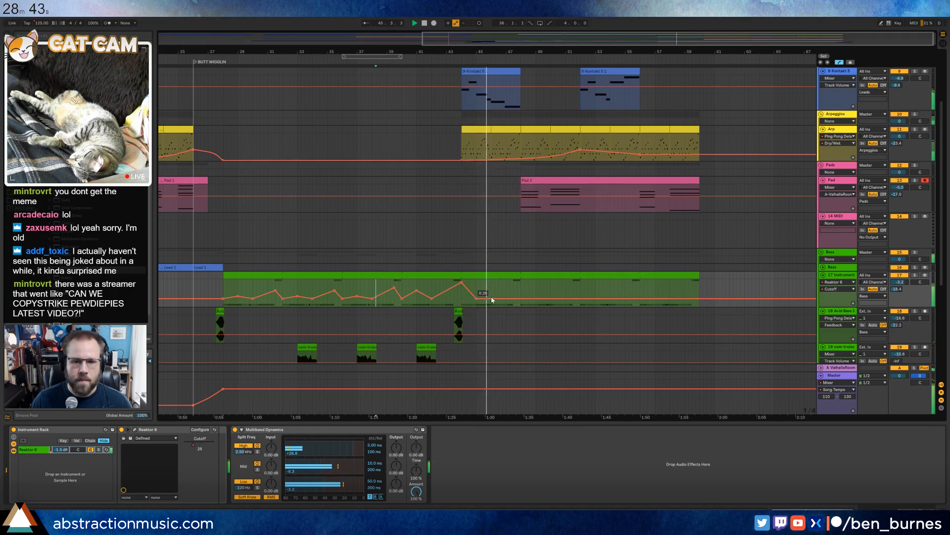
{"action": "left_click", "coordinate": [477, 298]}
{"action": "left_click_drag", "start_coordinate": [474, 290], "coordinate": [474, 295]}
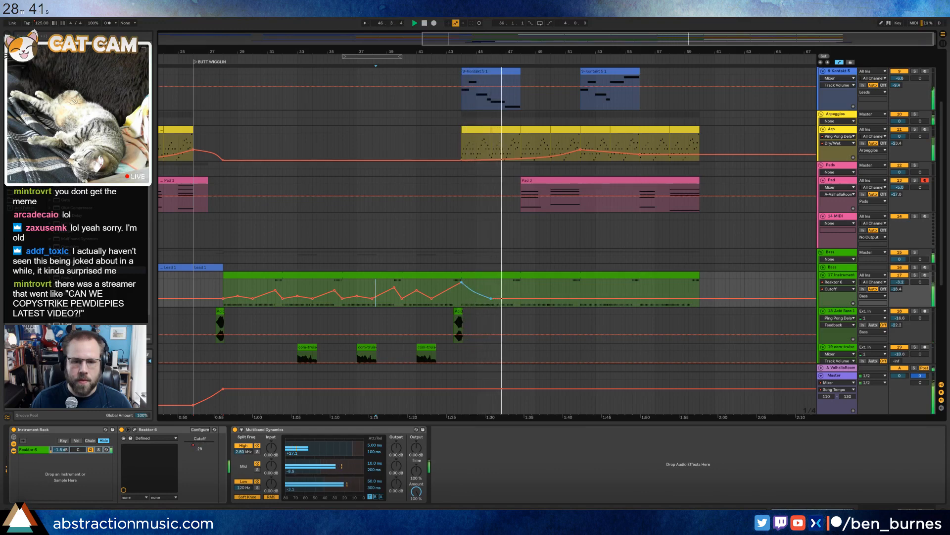
Listen to the section from about bar 46 to bar 59 while examining the lead, arpeggio, pad and bass tracks.
{"action": "left_click", "coordinate": [483, 289]}
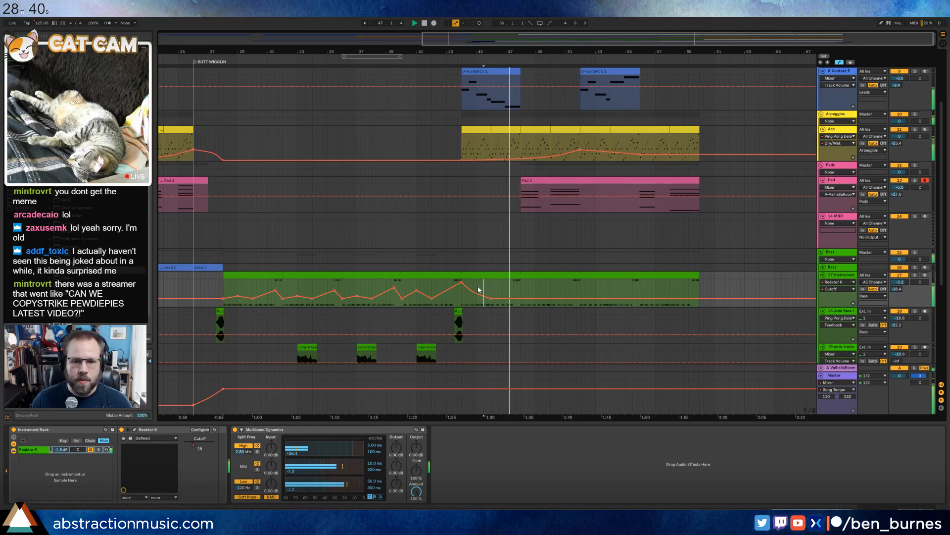
{"action": "left_click_drag", "start_coordinate": [297, 296], "coordinate": [298, 296]}
{"action": "left_click", "coordinate": [305, 290]}
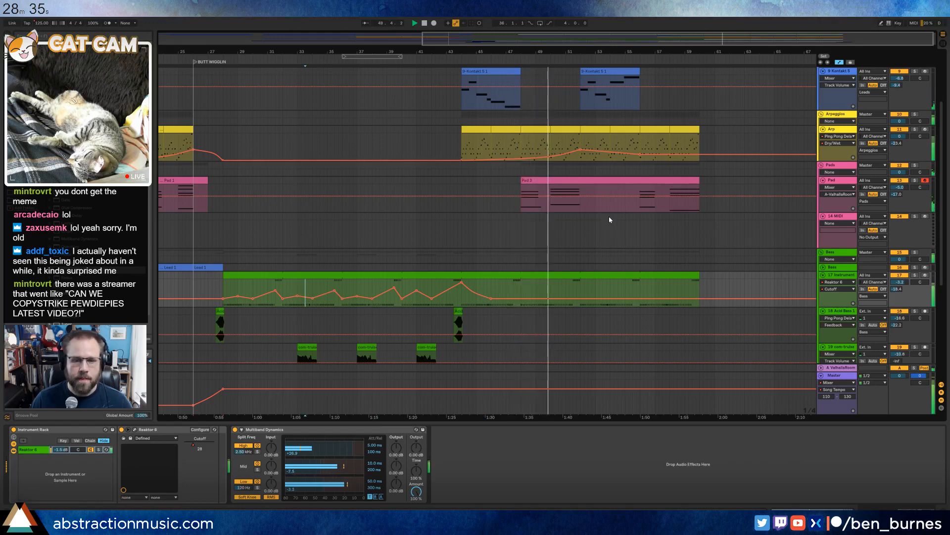
{"action": "scroll", "coordinate": [609, 225], "scroll_direction": "down", "scroll_amount": 2}
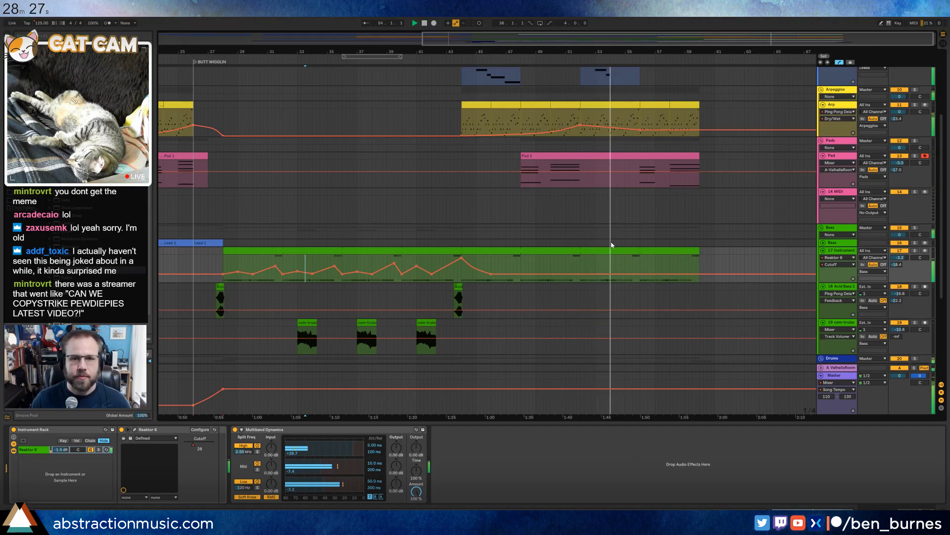
{"action": "scroll", "coordinate": [604, 208], "scroll_direction": "up", "scroll_amount": 7}
{"action": "key", "text": "shift+Tab"}
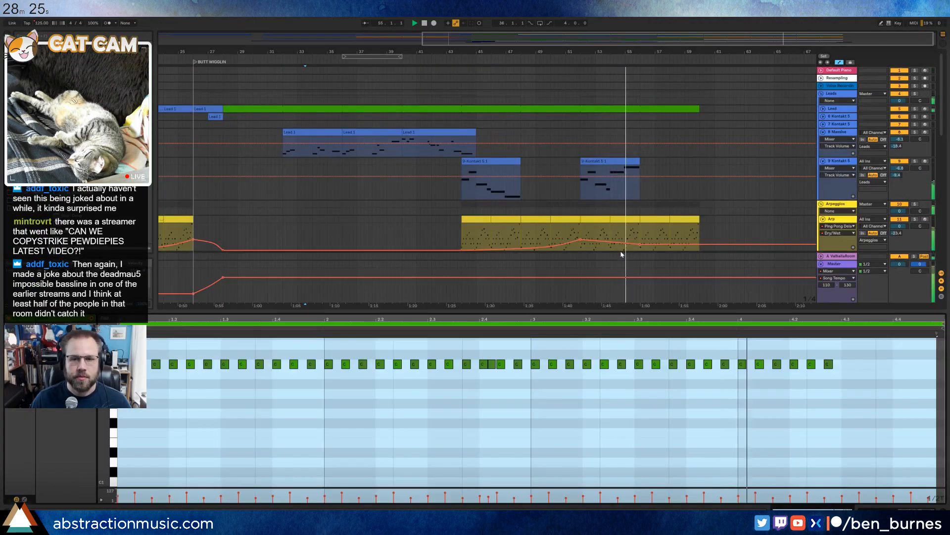
{"action": "key", "text": "shift+Tab"}
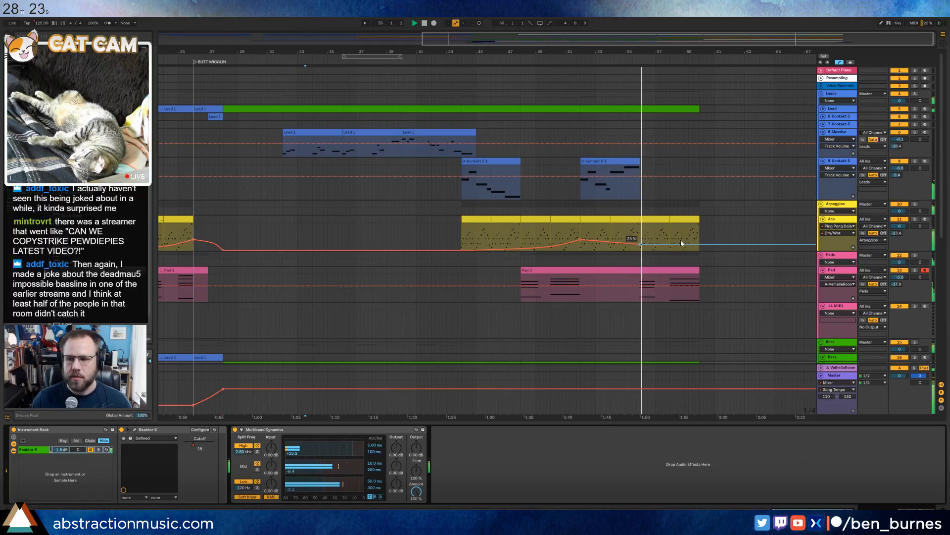
{"action": "scroll", "coordinate": [681, 240], "scroll_direction": "down", "scroll_amount": 3}
{"action": "scroll", "coordinate": [681, 246], "scroll_direction": "down", "scroll_amount": 3}
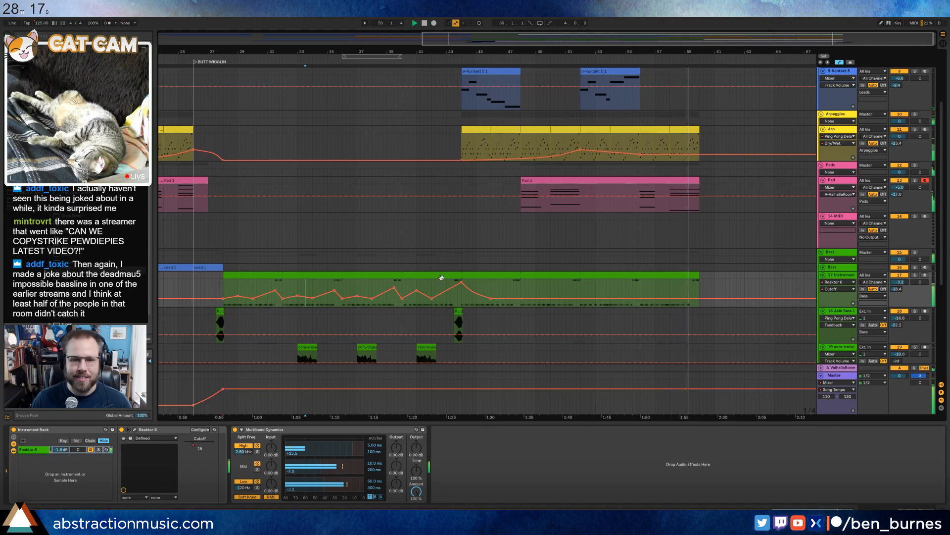
Copy the Acid Bass clip before bar 44 to the matching spot just before bar 60 on the same track.
{"action": "scroll", "coordinate": [456, 295], "scroll_direction": "down", "scroll_amount": 2}
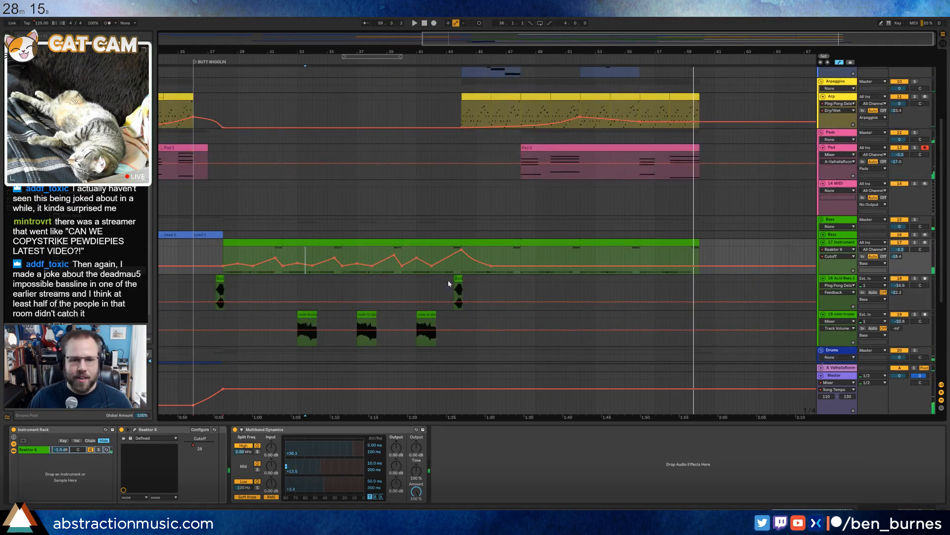
{"action": "left_click", "coordinate": [659, 288]}
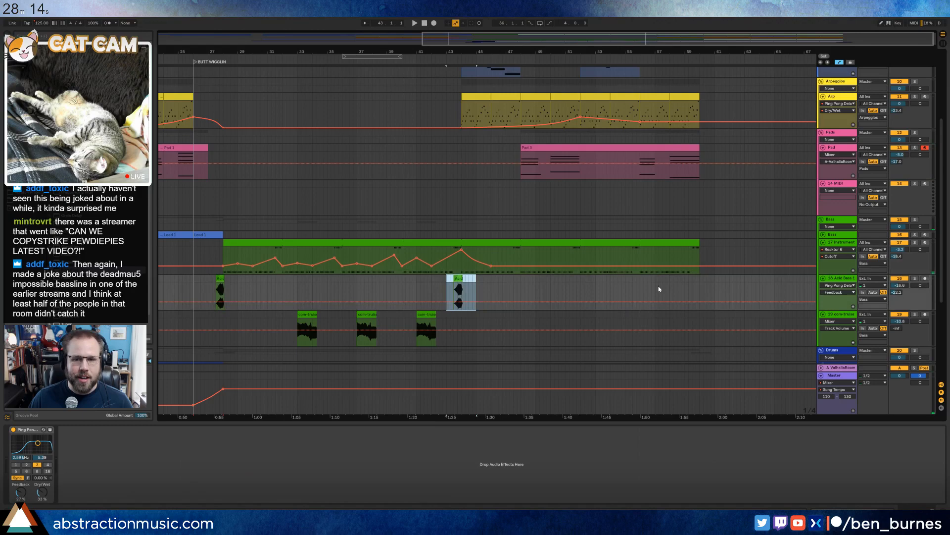
{"action": "left_click", "coordinate": [686, 281]}
{"action": "key", "text": "ctrl+v"}
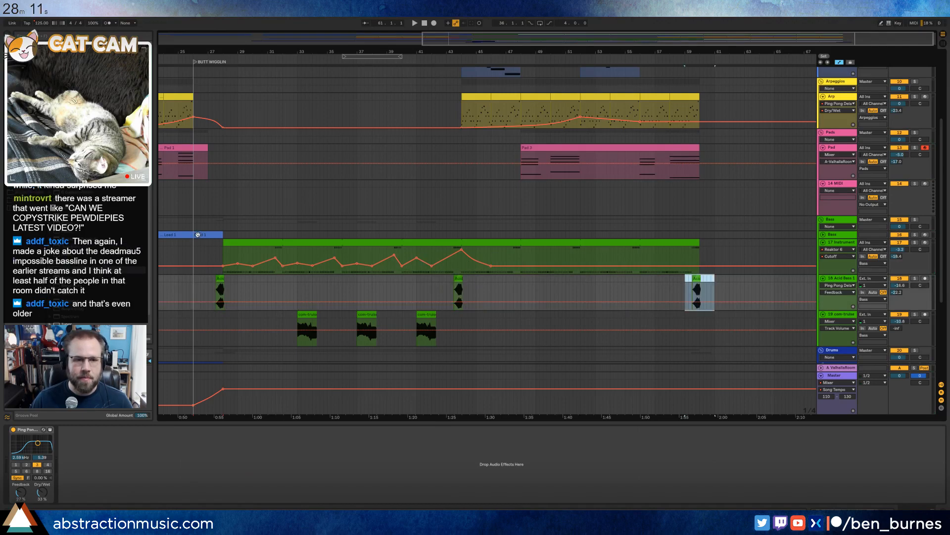
{"action": "scroll", "coordinate": [203, 239], "scroll_direction": "down", "scroll_amount": 8}
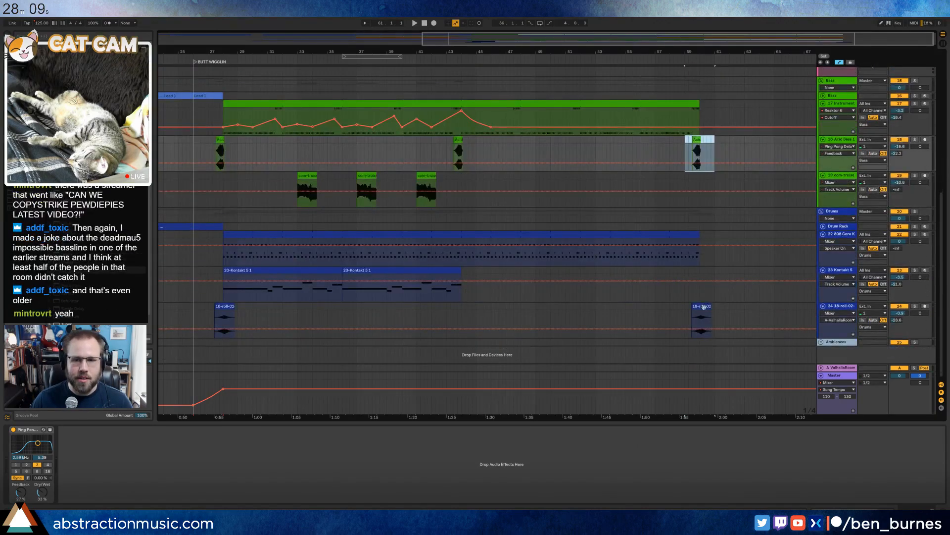
{"action": "scroll", "coordinate": [772, 247], "scroll_direction": "up", "scroll_amount": 4}
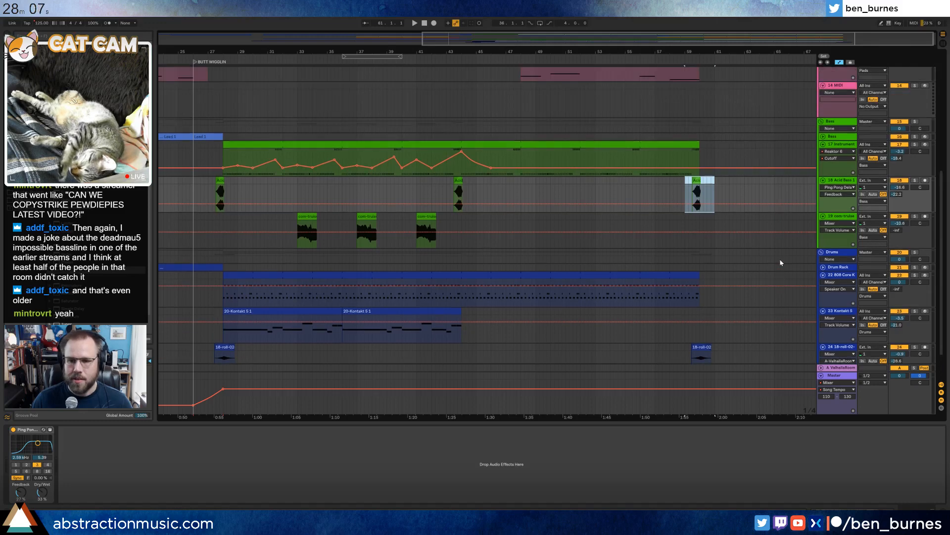
Hide the automation, solo the 808 Core Kit track, and play its drum clip from bar 28.
{"action": "key", "text": "a"}
{"action": "scroll", "coordinate": [737, 272], "scroll_direction": "up", "scroll_amount": 1}
{"action": "left_click", "coordinate": [729, 259]}
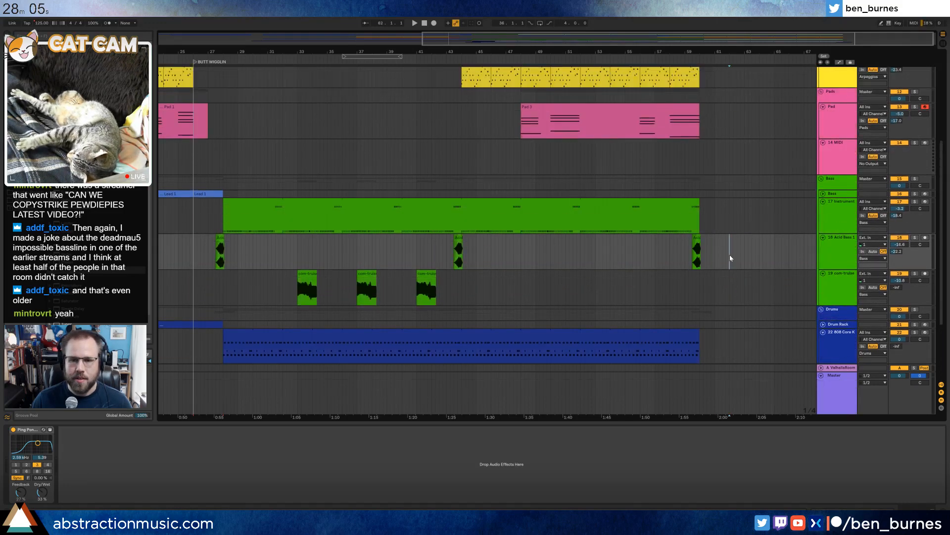
{"action": "scroll", "coordinate": [732, 284], "scroll_direction": "up", "scroll_amount": 2}
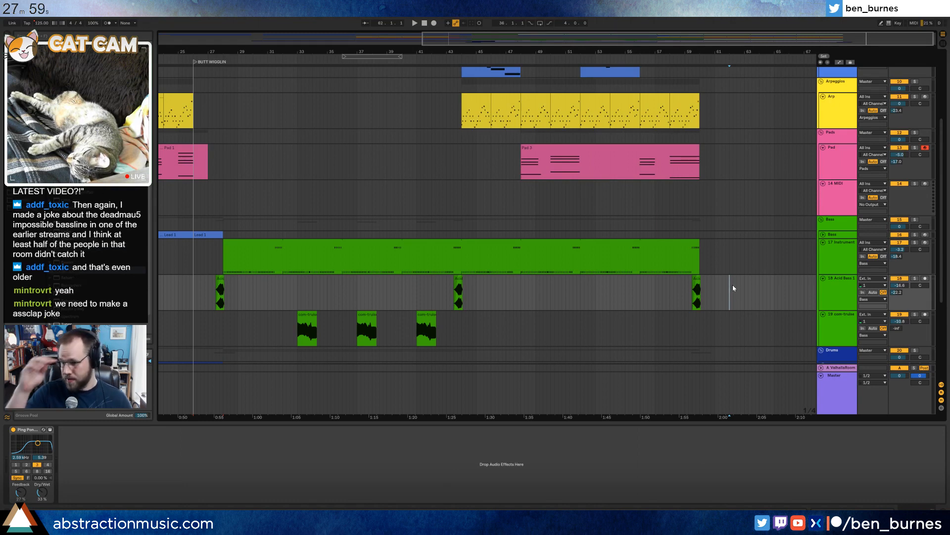
{"action": "scroll", "coordinate": [733, 284], "scroll_direction": "down", "scroll_amount": 4}
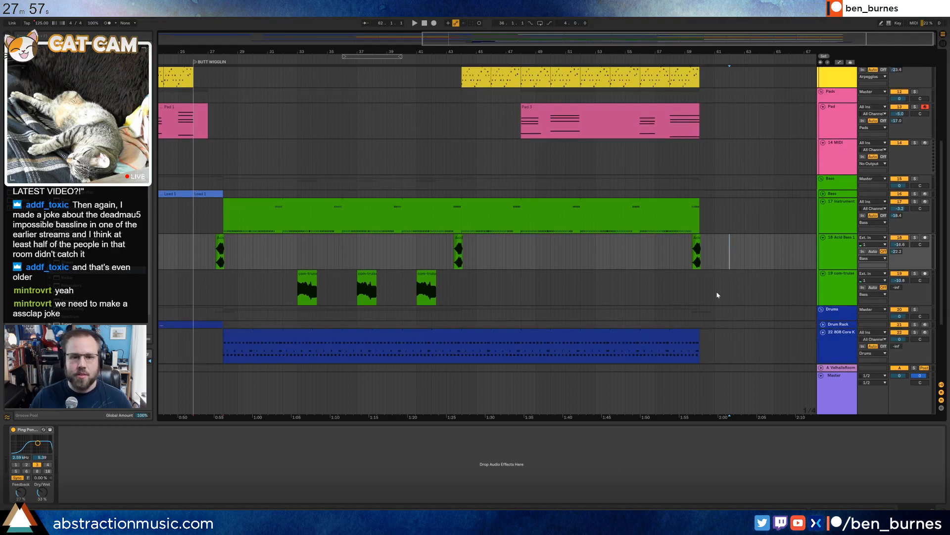
{"action": "left_click", "coordinate": [495, 287]}
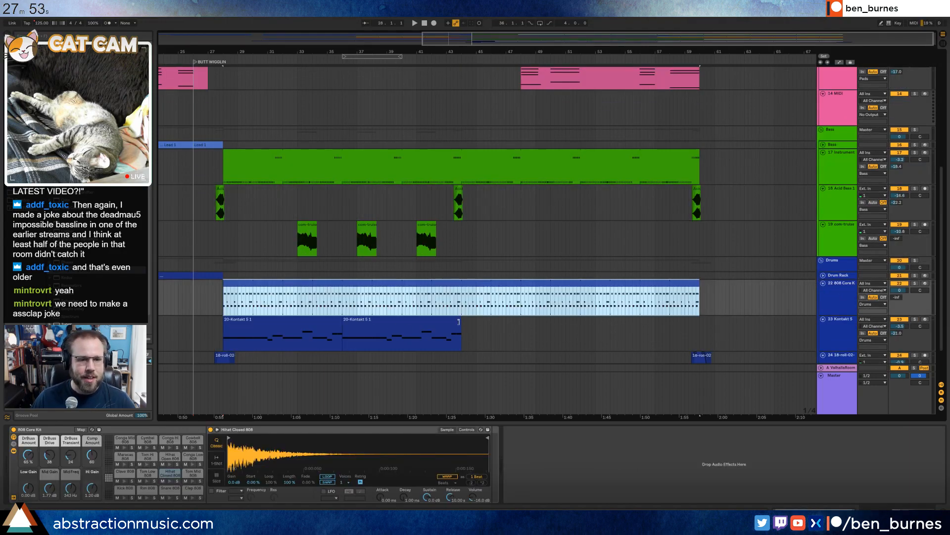
{"action": "scroll", "coordinate": [520, 316], "scroll_direction": "down", "scroll_amount": 2}
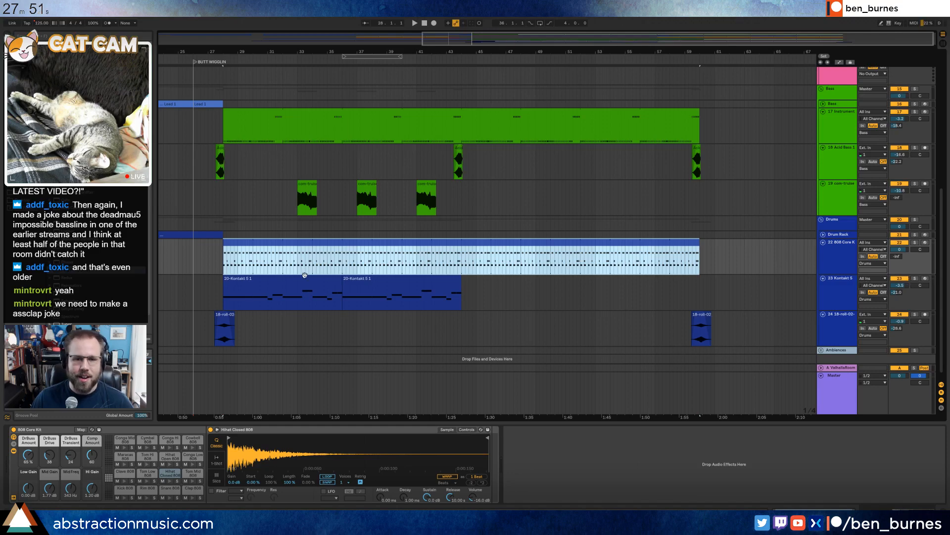
{"action": "left_click", "coordinate": [280, 281]}
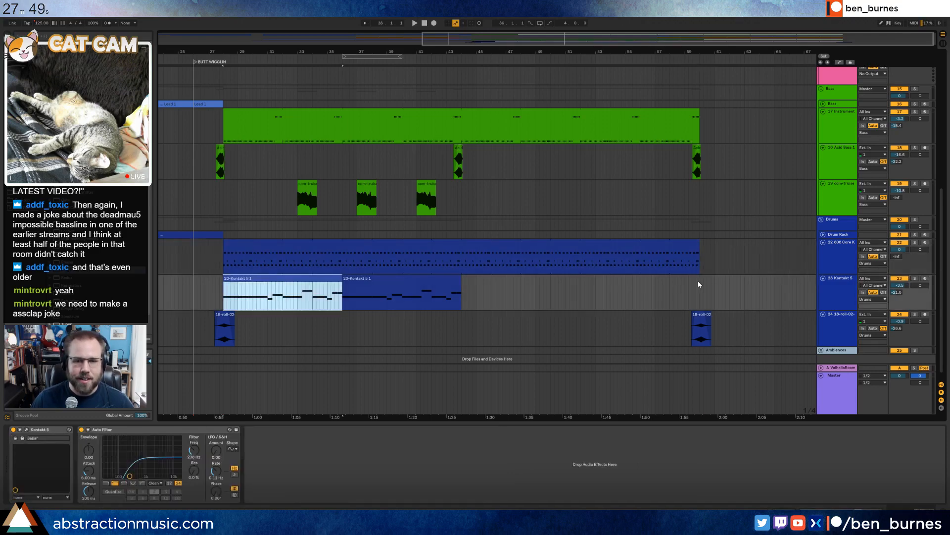
{"action": "left_click", "coordinate": [285, 241]}
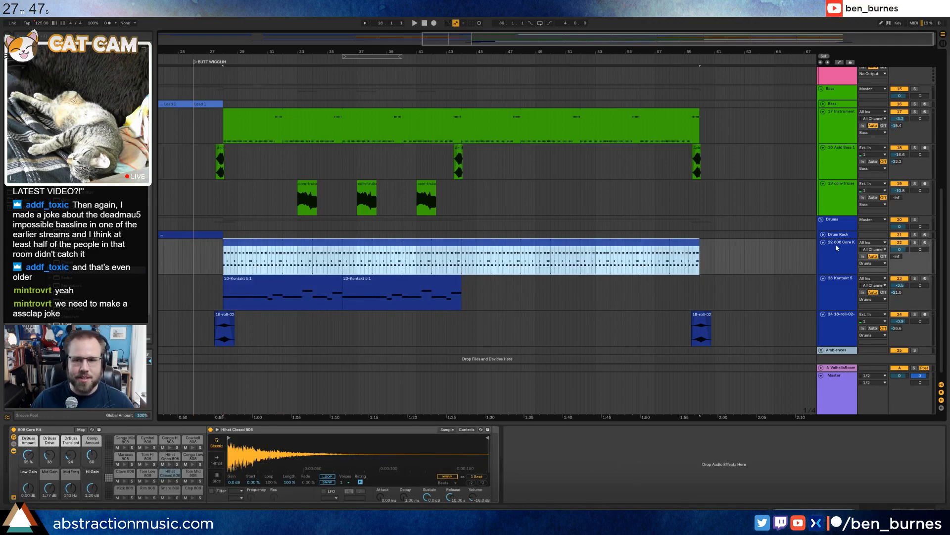
{"action": "left_click", "coordinate": [914, 242]}
{"action": "key", "text": "space"}
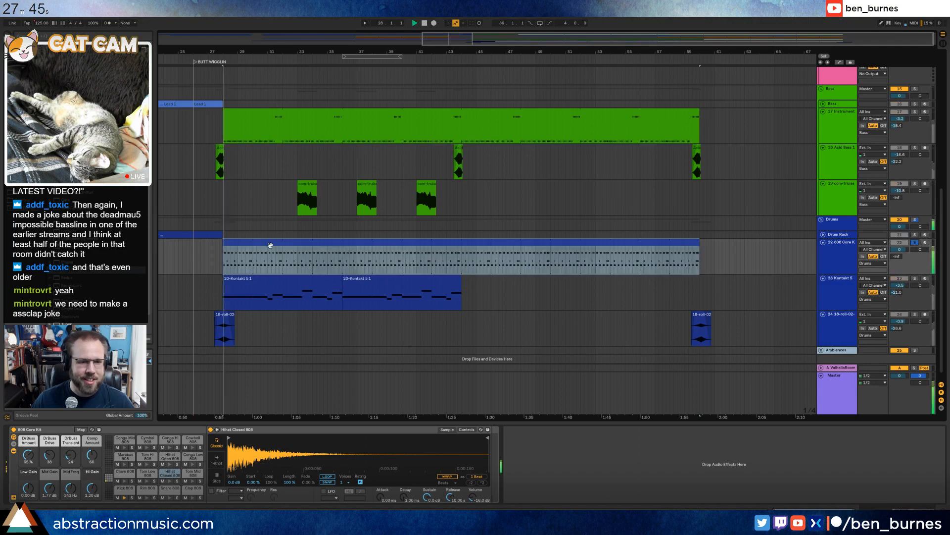
Open the 808 Core Kit clip's notes and consolidate bars 28 to 32 into a single four-bar clip.
{"action": "double_click", "coordinate": [387, 241]}
{"action": "left_click", "coordinate": [258, 417]}
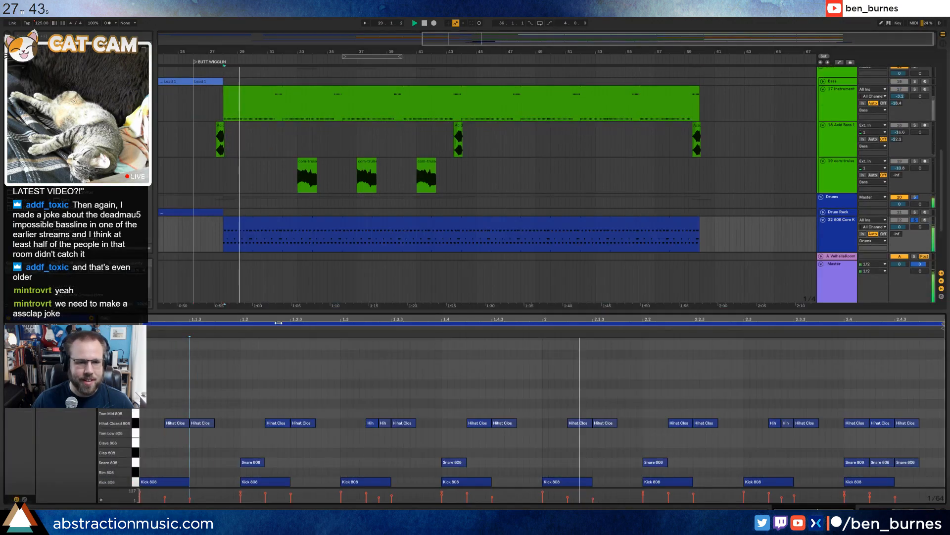
{"action": "left_click_drag", "start_coordinate": [284, 238], "coordinate": [225, 239]}
{"action": "key", "text": "ctrl+j"}
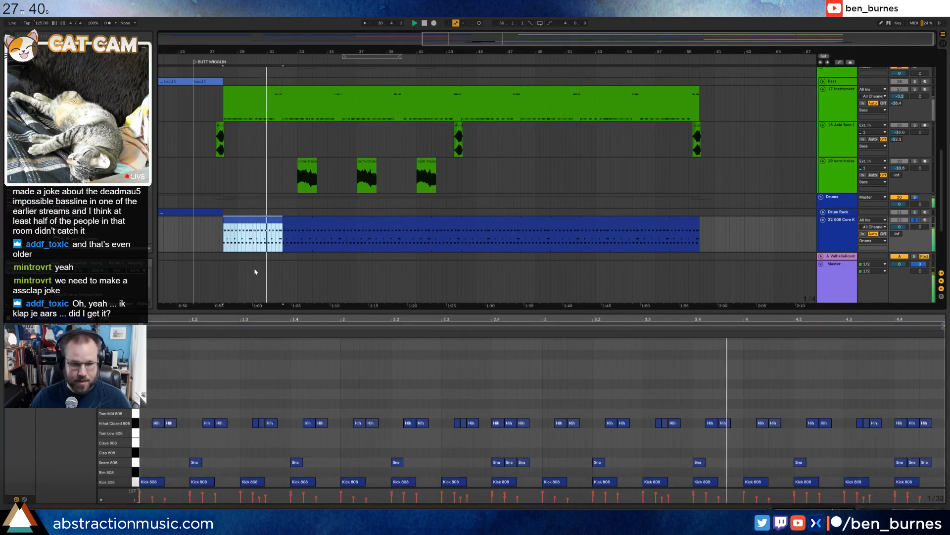
Stop playback, add snare hits at 4.3 and 4.3.3 in the four-bar clip, and split the closed hi-hat at 4.4.
{"action": "left_click", "coordinate": [775, 391]}
{"action": "key", "text": "space"}
{"action": "left_click", "coordinate": [848, 462]}
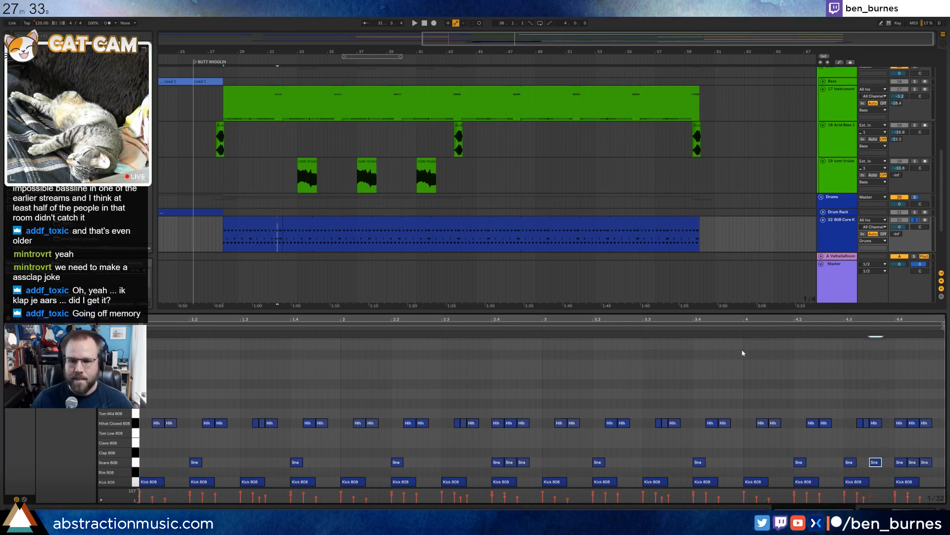
{"action": "left_click", "coordinate": [720, 329]}
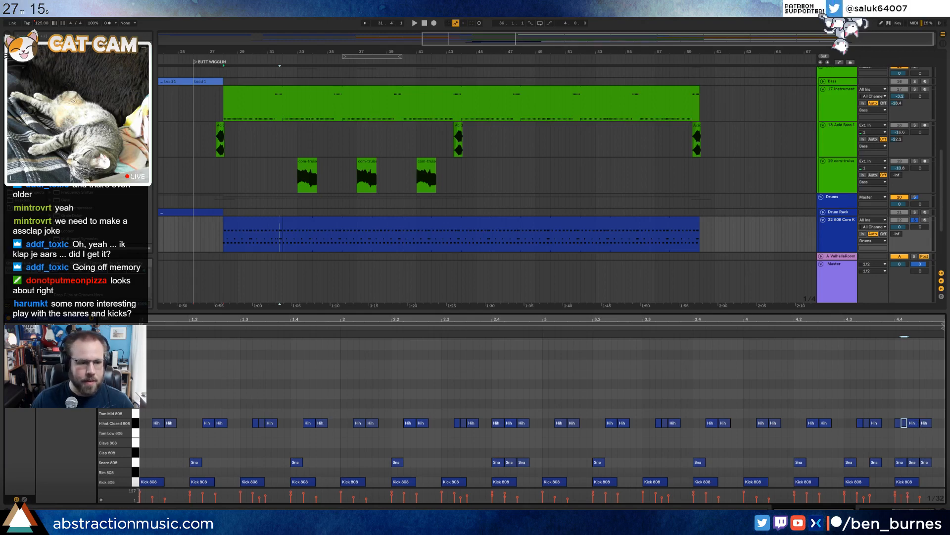
Play the drum clip, add two tom hits at 4.3.2 and 4.3.3, and raise both by two rows.
{"action": "key", "text": "space"}
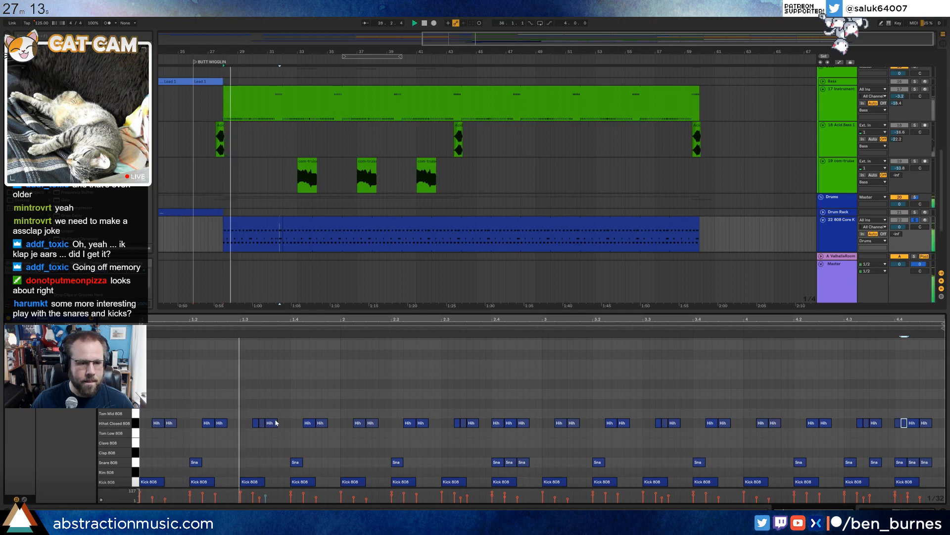
{"action": "double_click", "coordinate": [861, 413]}
{"action": "double_click", "coordinate": [875, 414]}
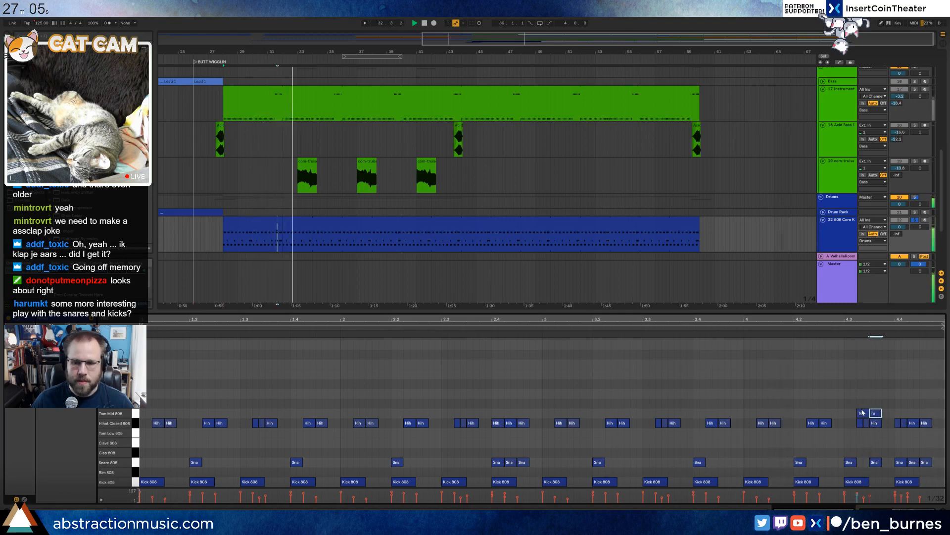
{"action": "left_click", "coordinate": [862, 414]}
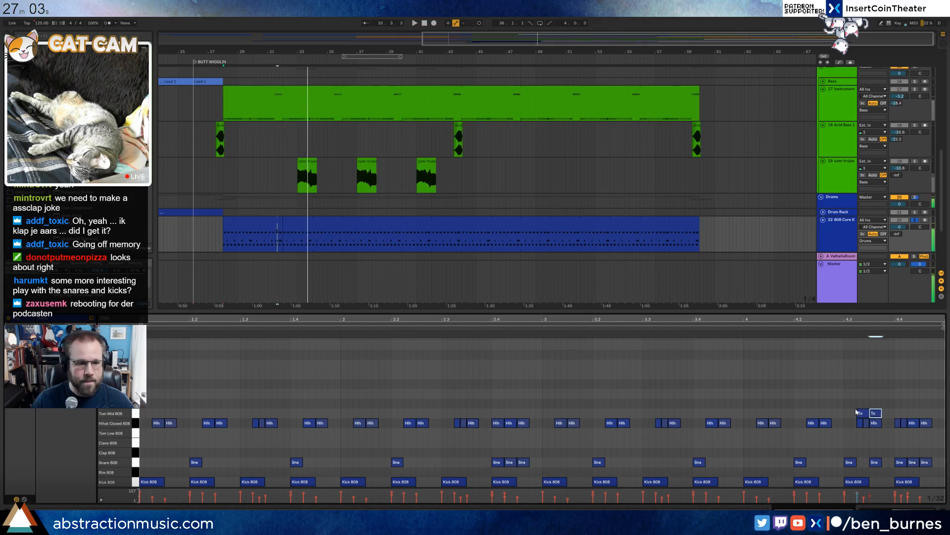
{"action": "key", "text": "space"}
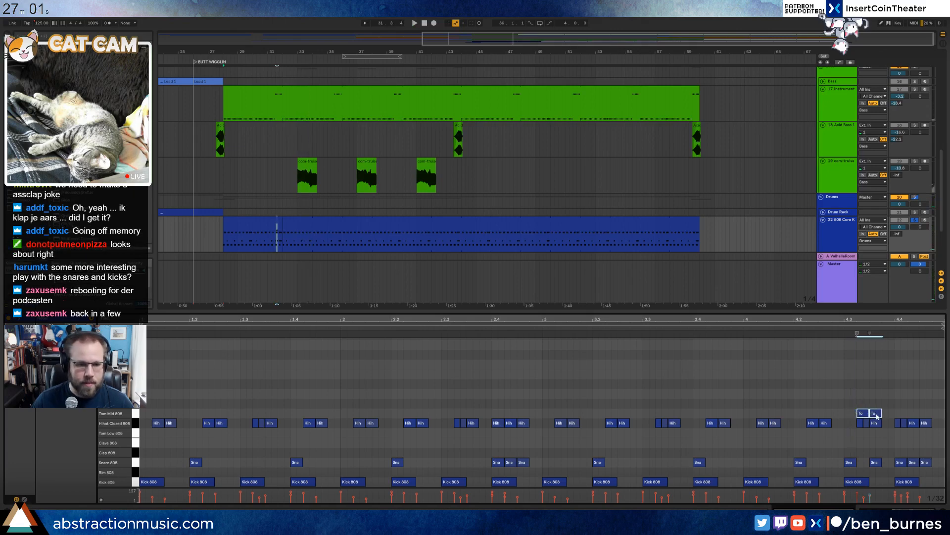
{"action": "key", "text": "Up"}
{"action": "key", "text": "Up"}
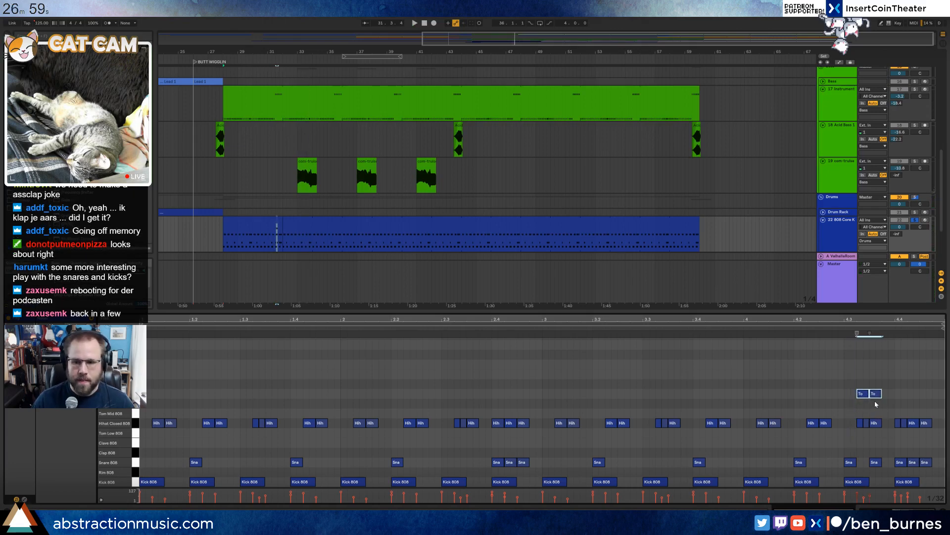
Duplicate the two tom hits to 4.4.2 and 4.4.3 on the Tom Mid 808 row and audition the fill.
{"action": "key", "text": "ctrl+d"}
{"action": "key", "text": "Down"}
{"action": "key", "text": "Down"}
{"action": "key", "text": "Right"}
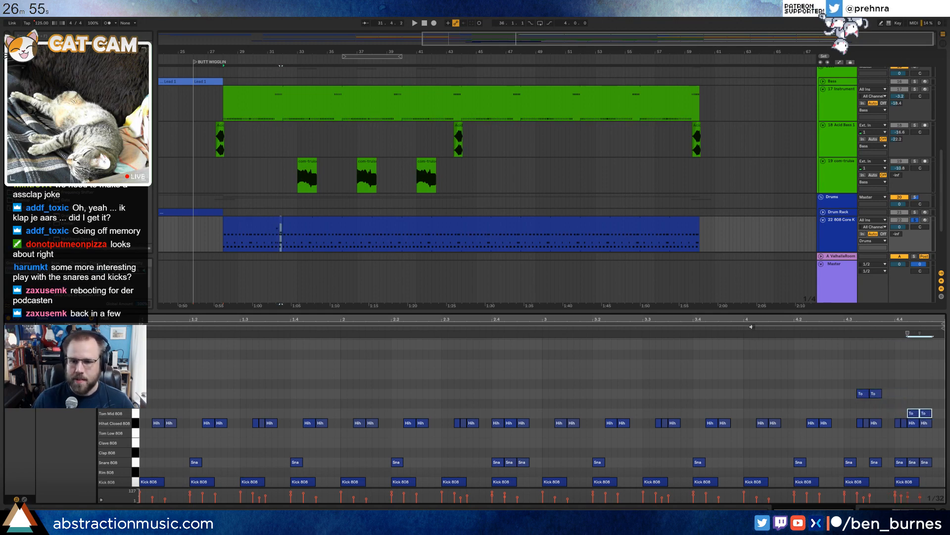
{"action": "key", "text": "space"}
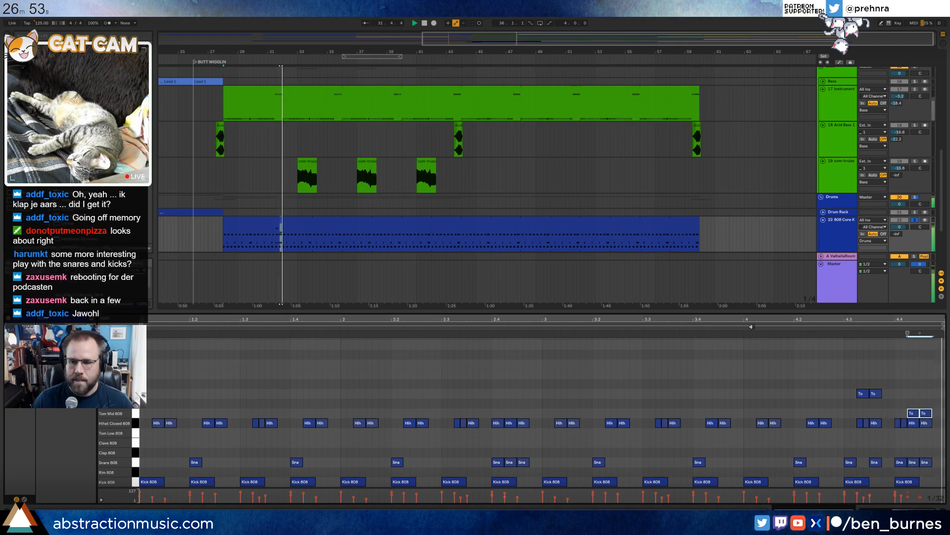
{"action": "key", "text": "space"}
Extend the edited four-bar 808 drum clip so its pattern repeats up to bar 44.
{"action": "left_click", "coordinate": [264, 223]}
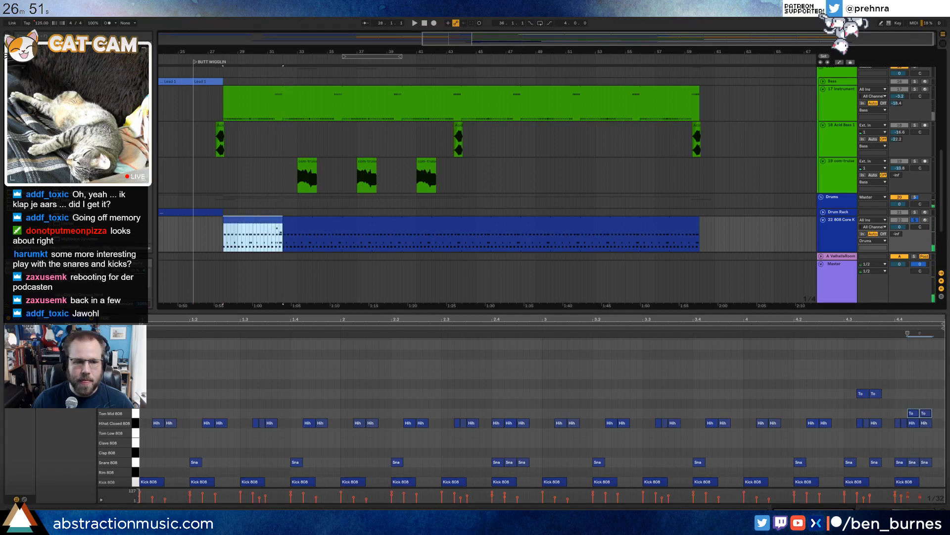
{"action": "left_click", "coordinate": [272, 233]}
{"action": "left_click_drag", "start_coordinate": [281, 219], "coordinate": [462, 228]}
In the 808 clip from bar 44, merge the short hi-hats at 2.3 into one and delete the hi-hat and snare at 2.4.2.
{"action": "left_click", "coordinate": [491, 224]}
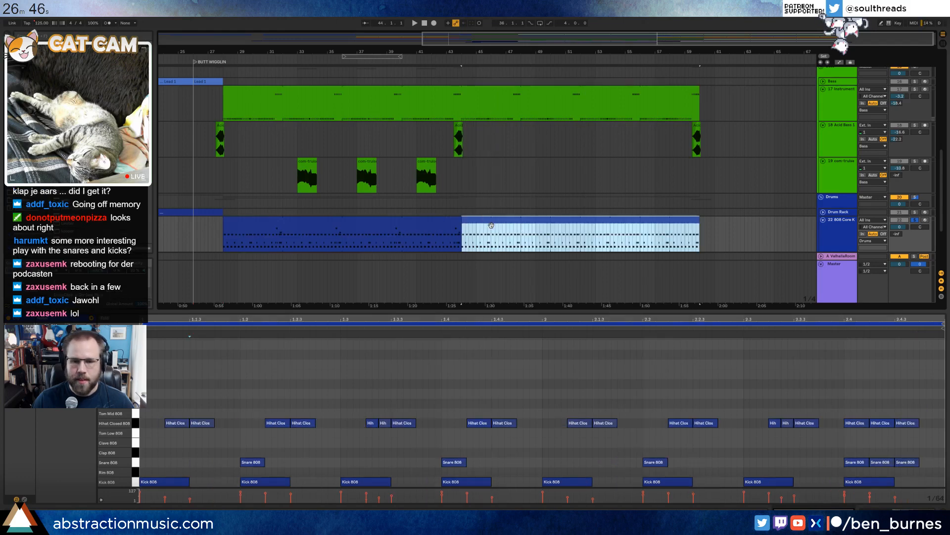
{"action": "left_click", "coordinate": [367, 416]}
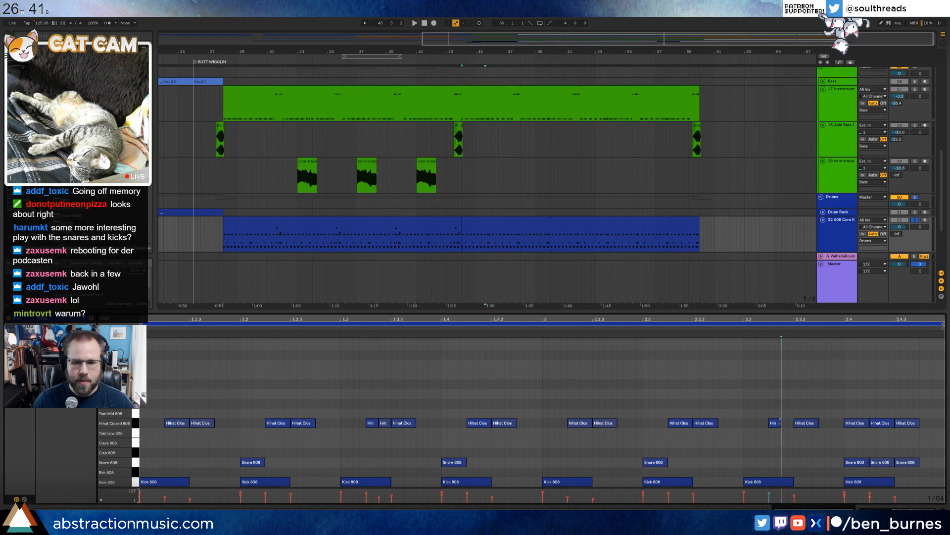
{"action": "double_click", "coordinate": [878, 423]}
{"action": "key", "text": "space"}
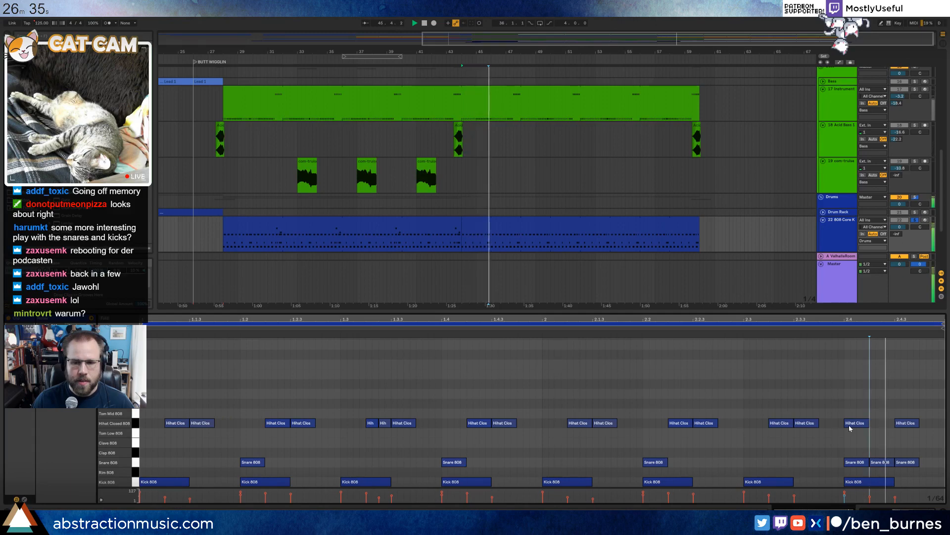
{"action": "double_click", "coordinate": [884, 462]}
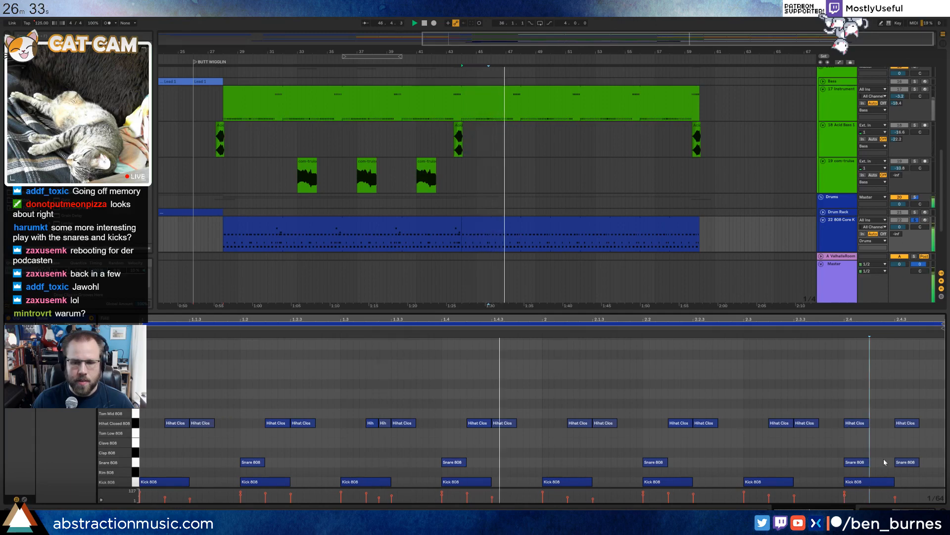
Stop playback and take the 808 Core Kit track out of solo.
{"action": "key", "text": "space"}
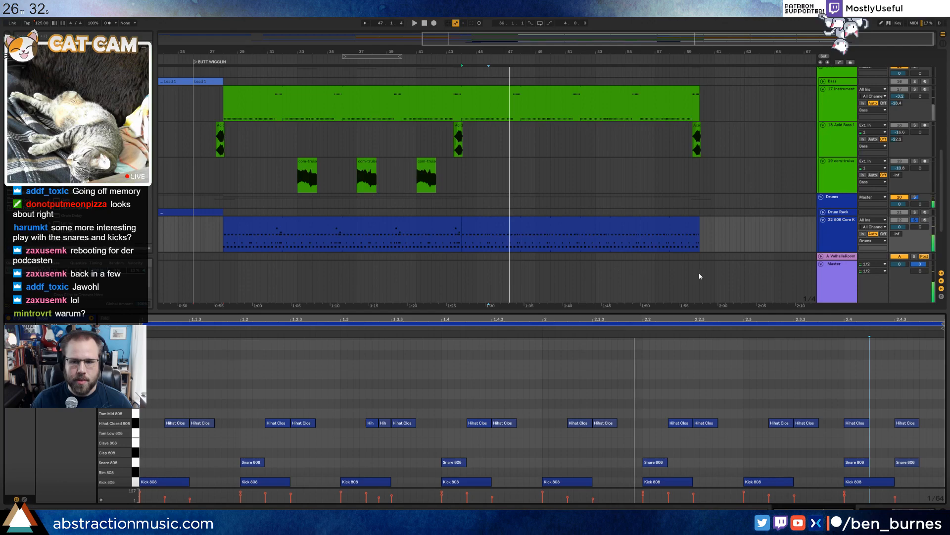
{"action": "left_click", "coordinate": [832, 228]}
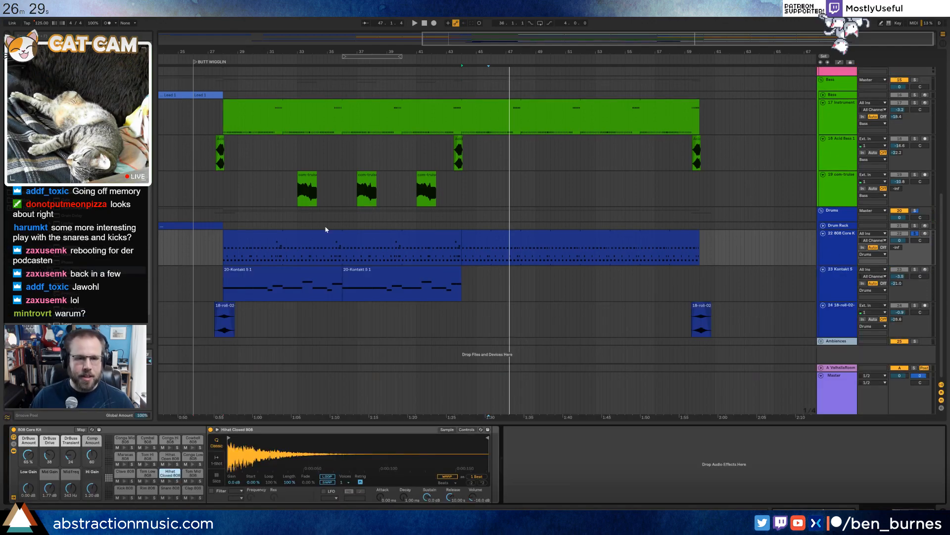
{"action": "left_click", "coordinate": [914, 233]}
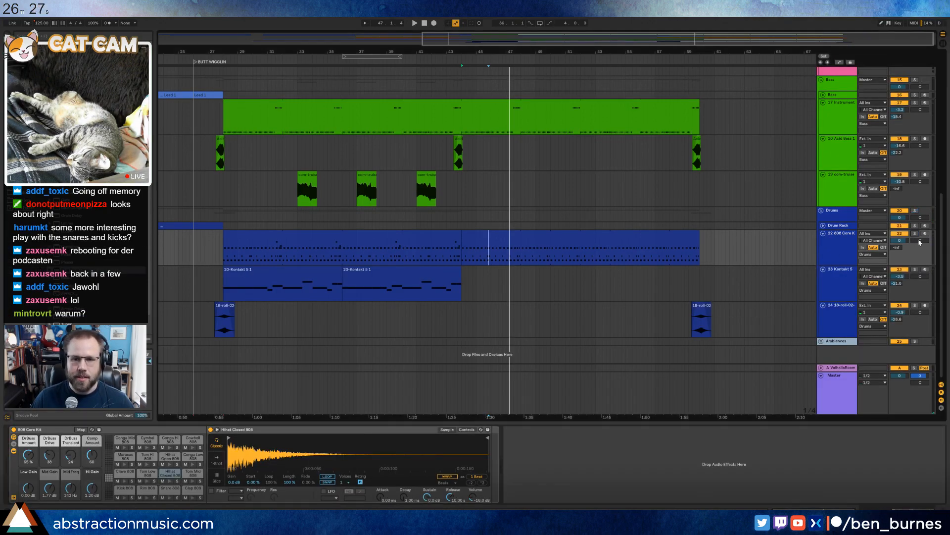
Open the 808 clip starting at bar 28 and audition its closing tom fill and the neighbouring drum pads.
{"action": "double_click", "coordinate": [429, 258]}
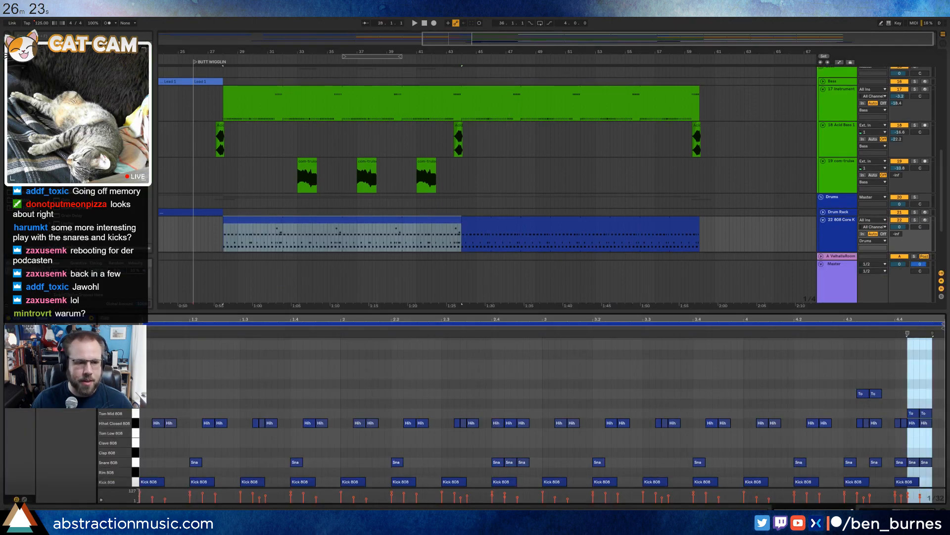
{"action": "left_click", "coordinate": [136, 393]}
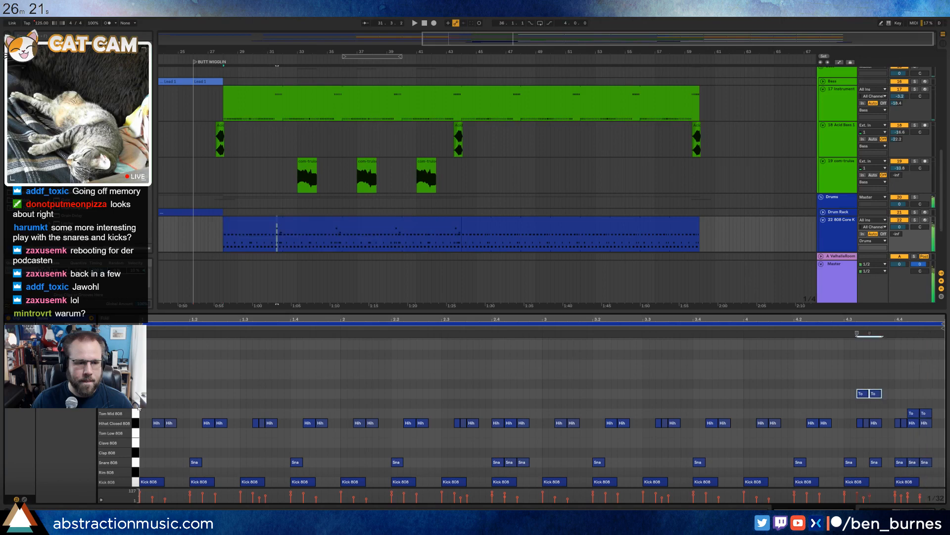
{"action": "left_click", "coordinate": [136, 403]}
{"action": "left_click", "coordinate": [137, 421]}
{"action": "left_click", "coordinate": [136, 413]}
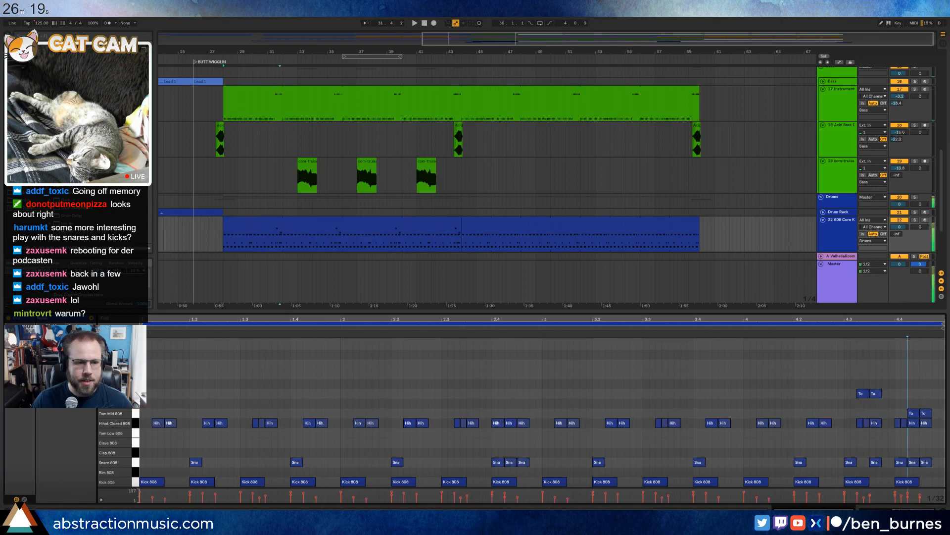
{"action": "scroll", "coordinate": [521, 418], "scroll_direction": "up", "scroll_amount": 1}
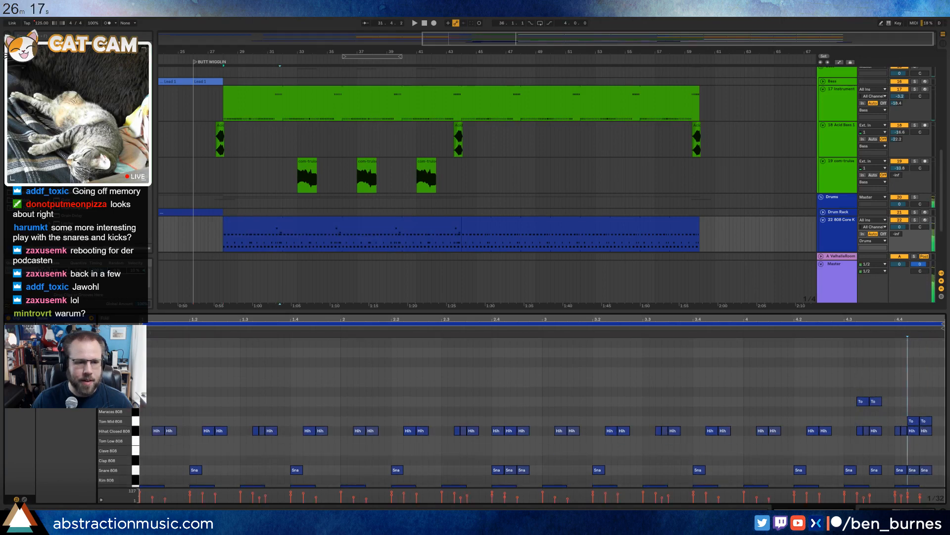
Play the full arrangement from just before the section and review the tracks around bar 60.
{"action": "left_click", "coordinate": [181, 233]}
{"action": "key", "text": "space"}
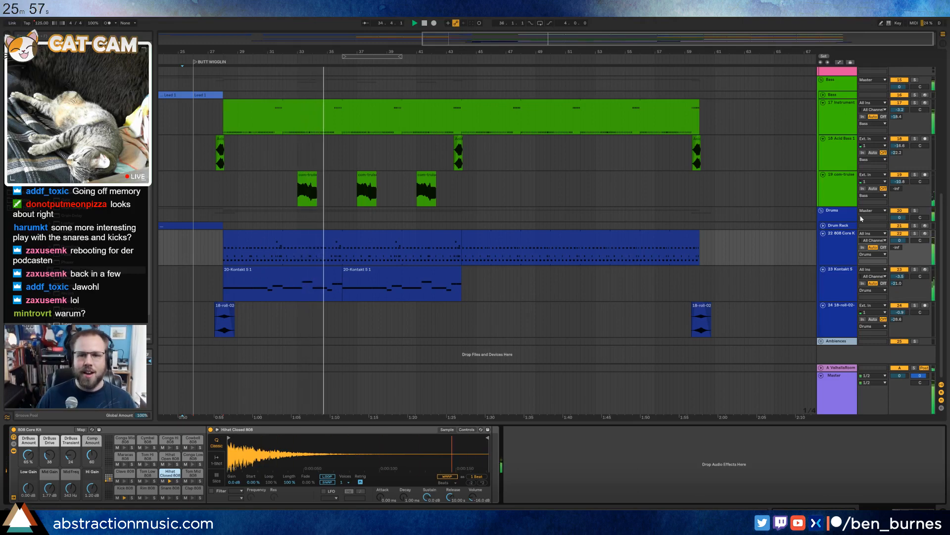
{"action": "left_click_drag", "start_coordinate": [703, 182], "coordinate": [768, 241]}
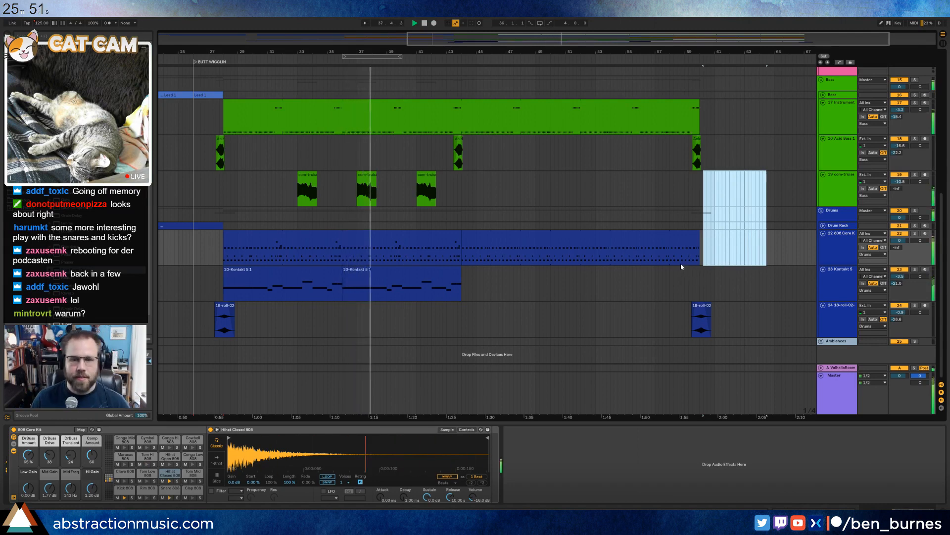
{"action": "left_click", "coordinate": [699, 198]}
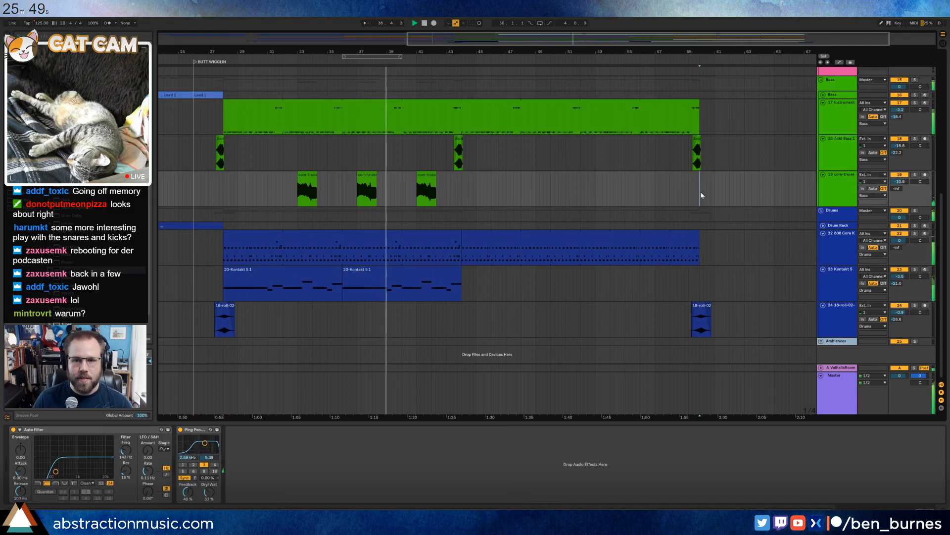
{"action": "scroll", "coordinate": [697, 224], "scroll_direction": "up", "scroll_amount": 3}
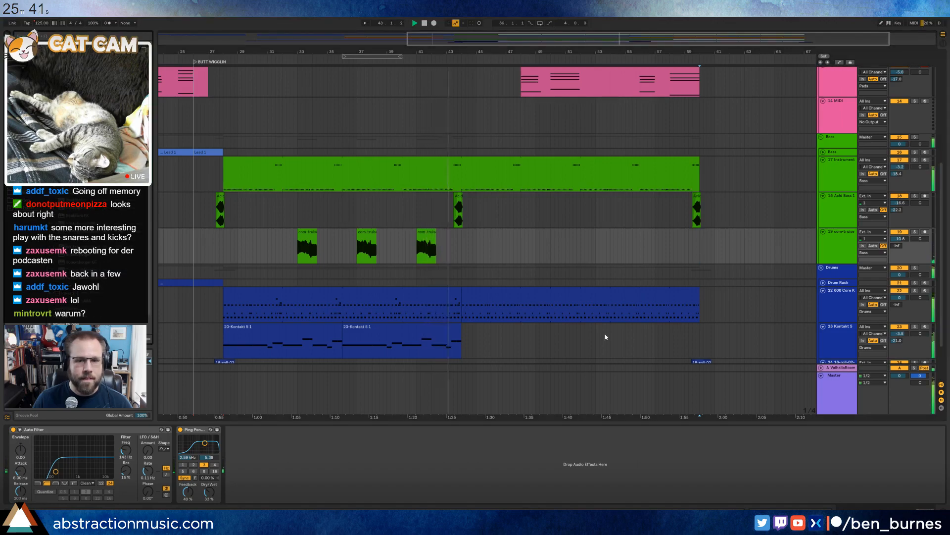
Add a MIDI track below the existing Kontakt 5 drum track and load a Kontakt 5 with the Taikos instrument.
{"action": "left_click", "coordinate": [720, 299]}
{"action": "left_click", "coordinate": [722, 331]}
{"action": "scroll", "coordinate": [723, 336], "scroll_direction": "down", "scroll_amount": 3}
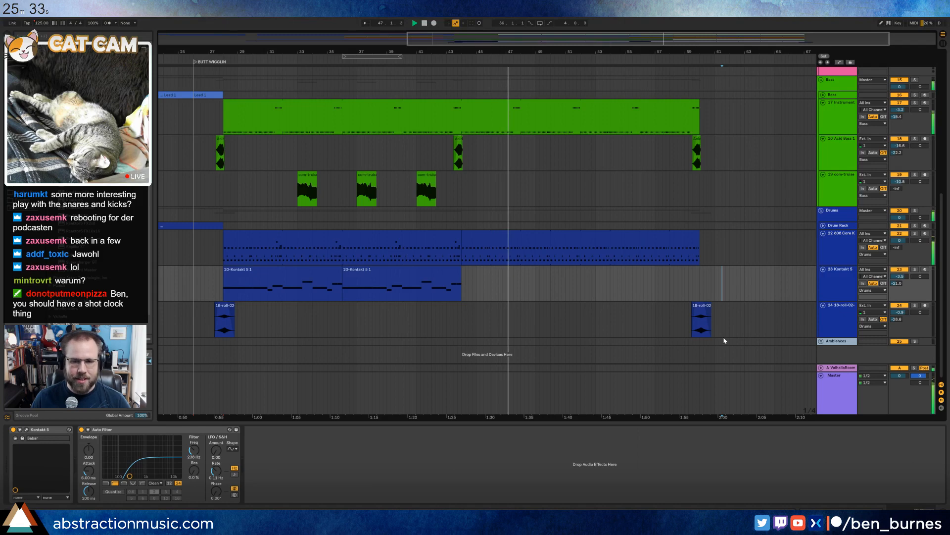
{"action": "key", "text": "ctrl+shift+t"}
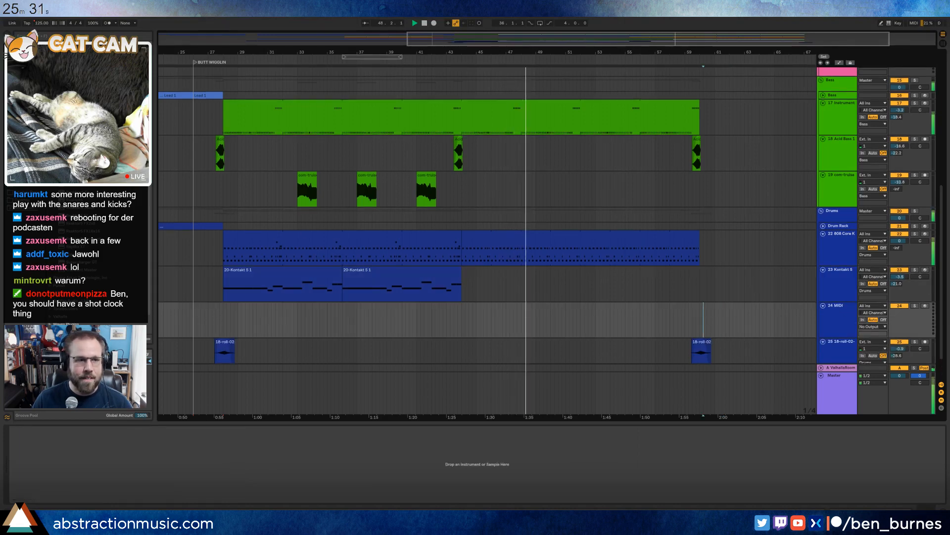
{"action": "left_click", "coordinate": [703, 308]}
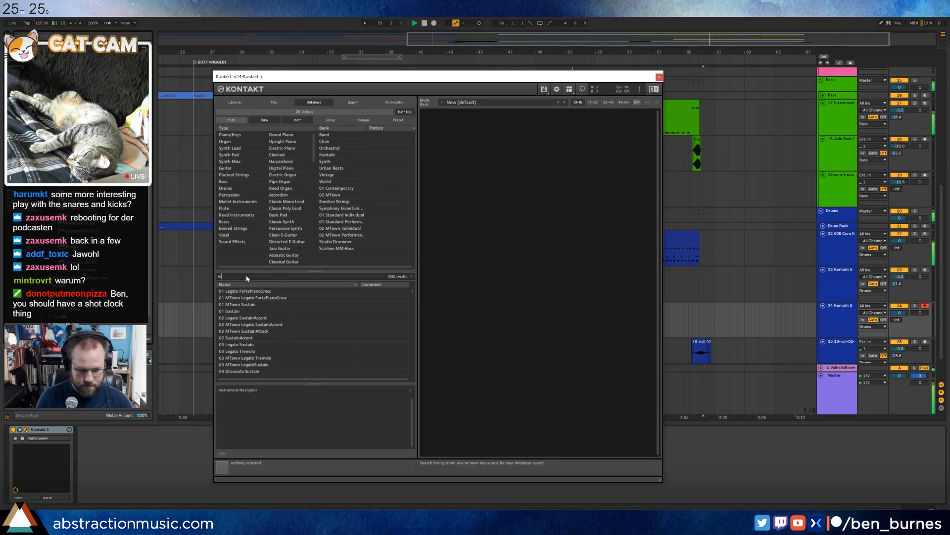
{"action": "type", "text": "ik"}
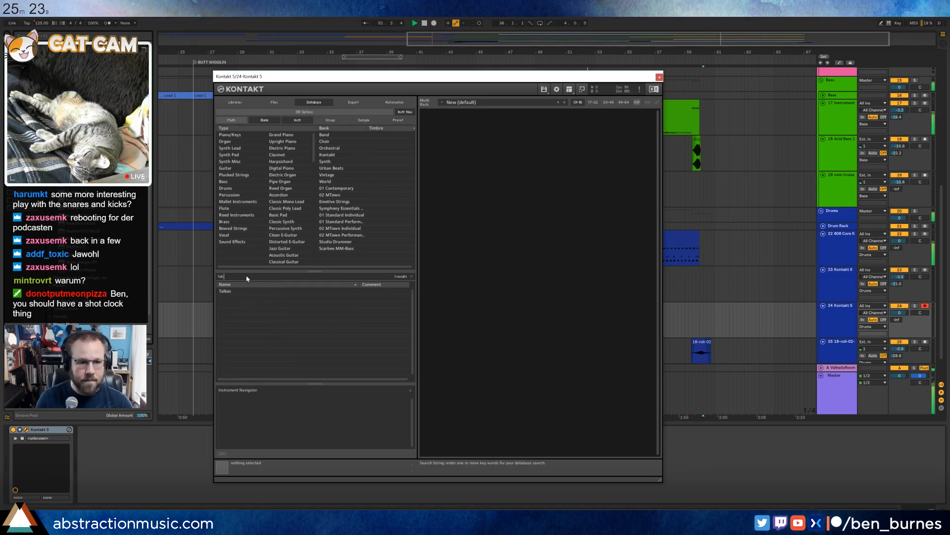
{"action": "double_click", "coordinate": [243, 292]}
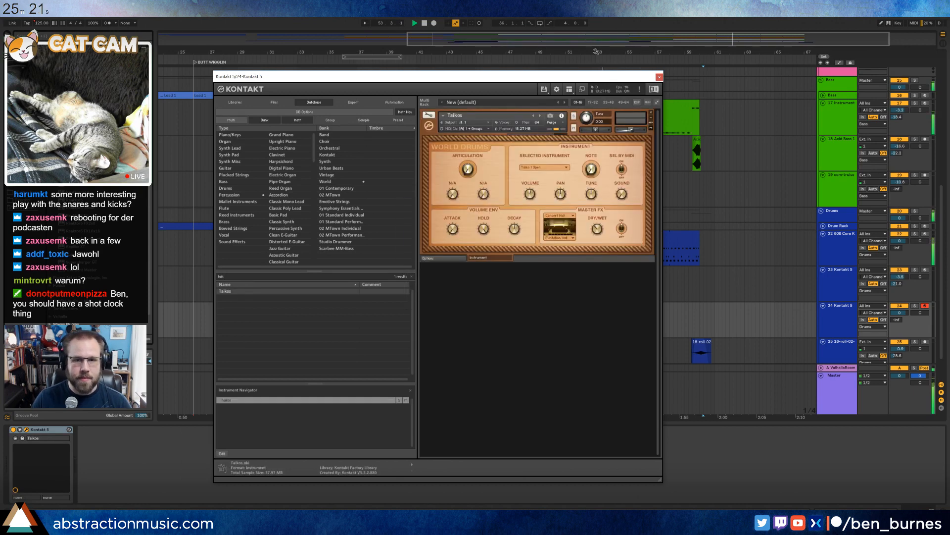
{"action": "left_click", "coordinate": [659, 78]}
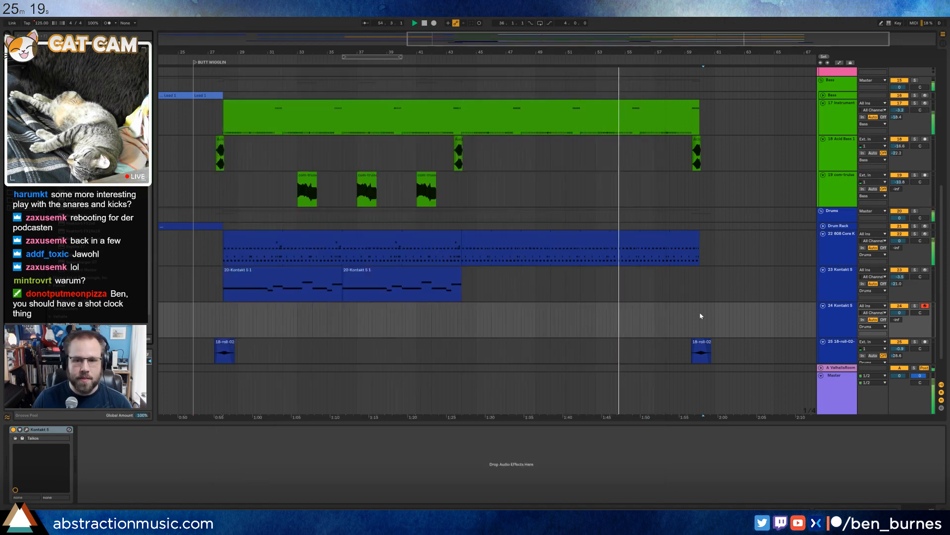
Create an empty one-bar clip at bar 60 on the Taikos track and audition the instrument's lower notes.
{"action": "left_click_drag", "start_coordinate": [758, 45], "coordinate": [854, 77]}
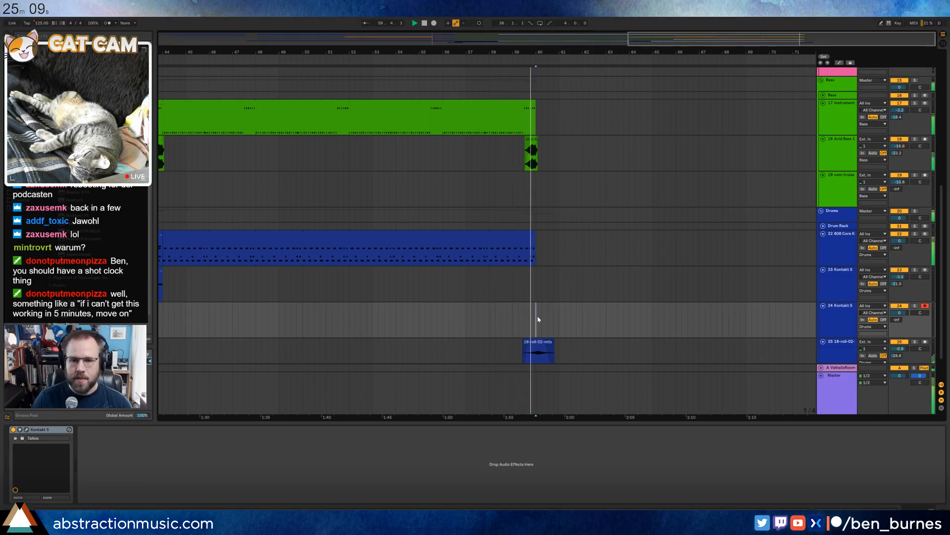
{"action": "key", "text": "space"}
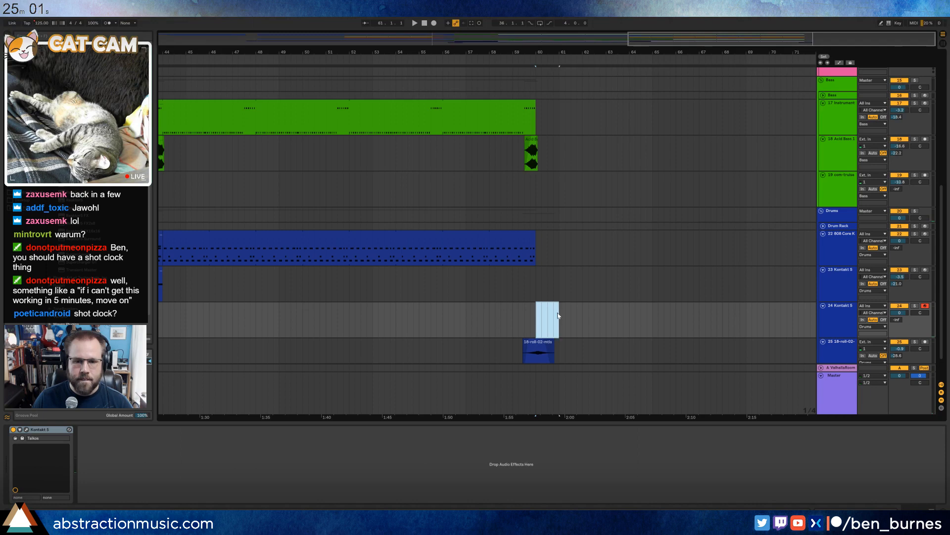
{"action": "double_click", "coordinate": [552, 318]}
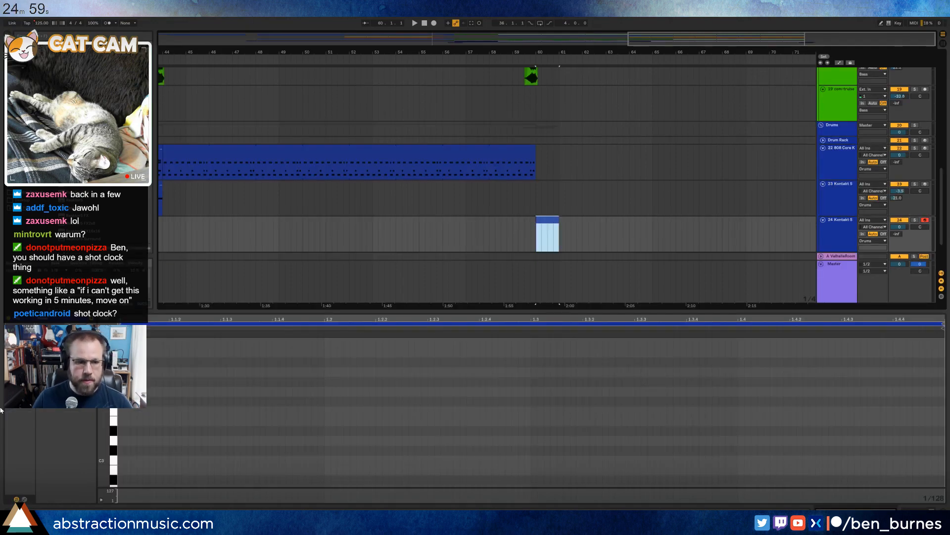
{"action": "left_click_drag", "start_coordinate": [102, 391], "coordinate": [89, 356]}
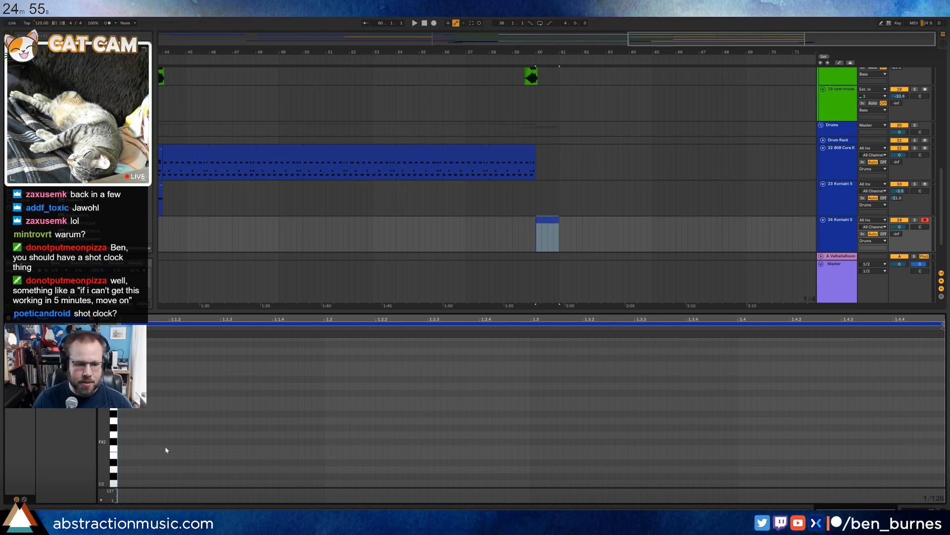
{"action": "left_click_drag", "start_coordinate": [102, 424], "coordinate": [100, 424]}
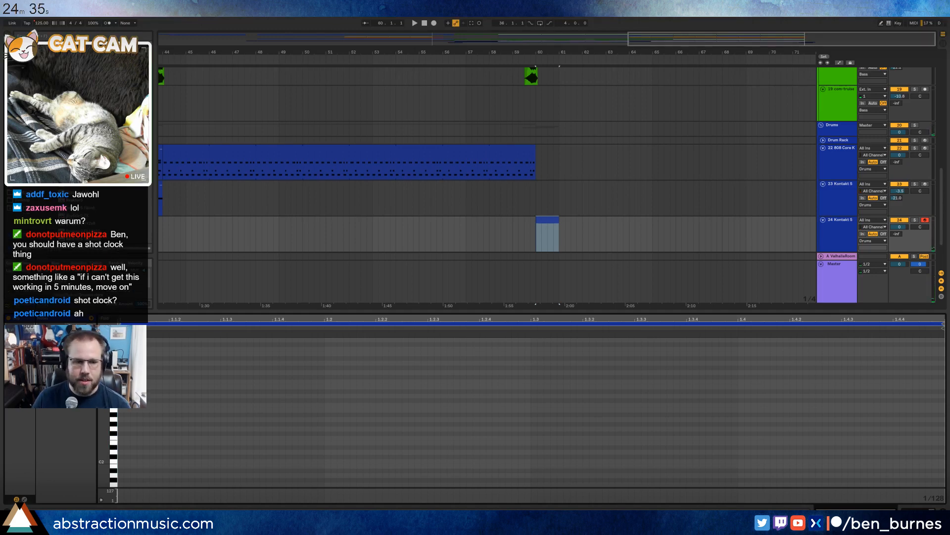
{"action": "left_click_drag", "start_coordinate": [115, 344], "coordinate": [117, 502]}
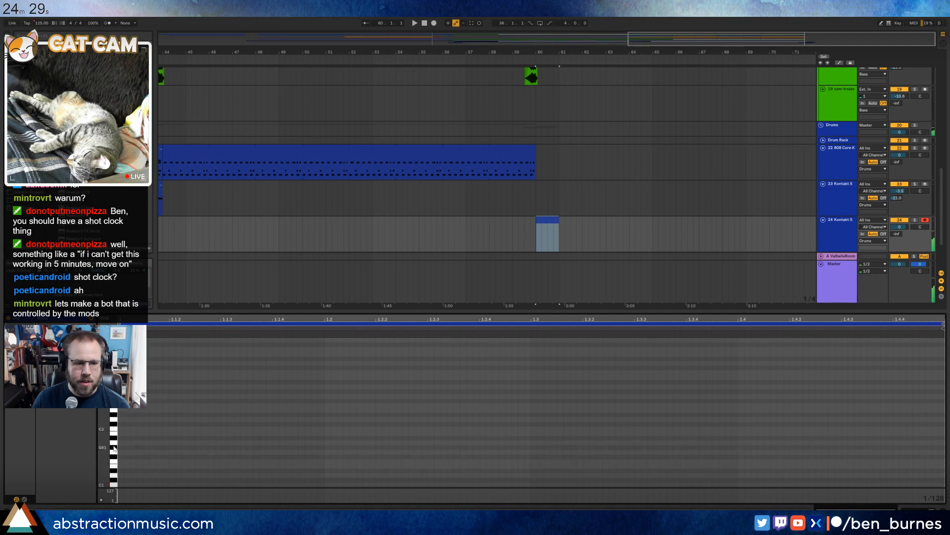
Draw an F1 note at the start of the taiko clip, about three sixteenths long, with velocity 127.
{"action": "left_click_drag", "start_coordinate": [118, 451], "coordinate": [120, 428]}
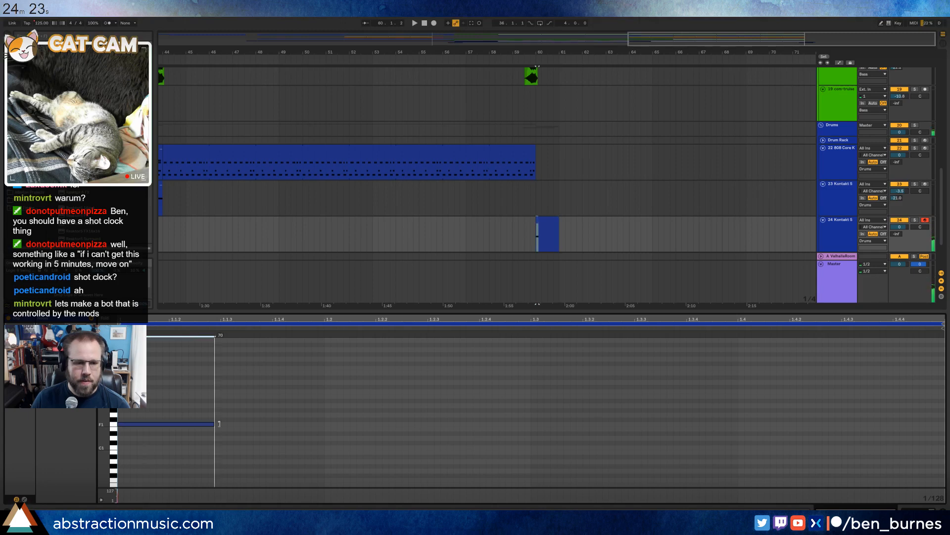
{"action": "left_click_drag", "start_coordinate": [219, 424], "coordinate": [215, 362]}
{"action": "key", "text": "Right"}
{"action": "key", "text": "Right"}
{"action": "key", "text": "Right"}
{"action": "key", "text": "Right"}
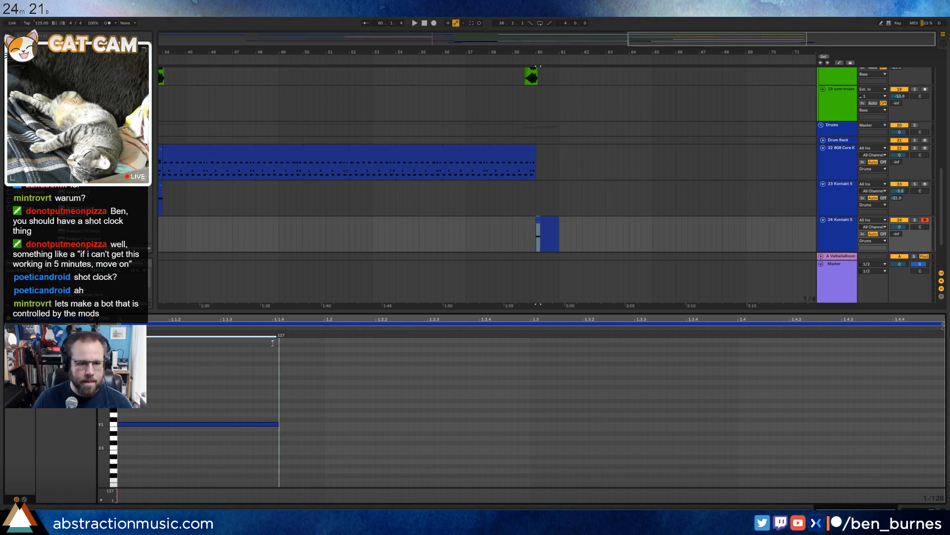
Add a second F1 note at 1.1.4, duplicate the two-note figure to 1.3, and audition the bar.
{"action": "key", "text": "ctrl+d"}
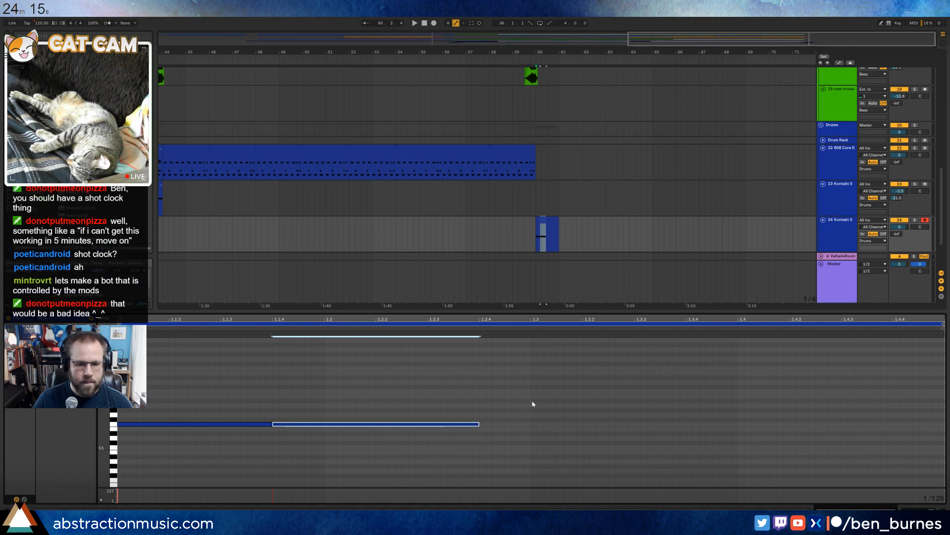
{"action": "left_click_drag", "start_coordinate": [532, 401], "coordinate": [216, 449]}
{"action": "key", "text": "ctrl+d"}
{"action": "key", "text": "space"}
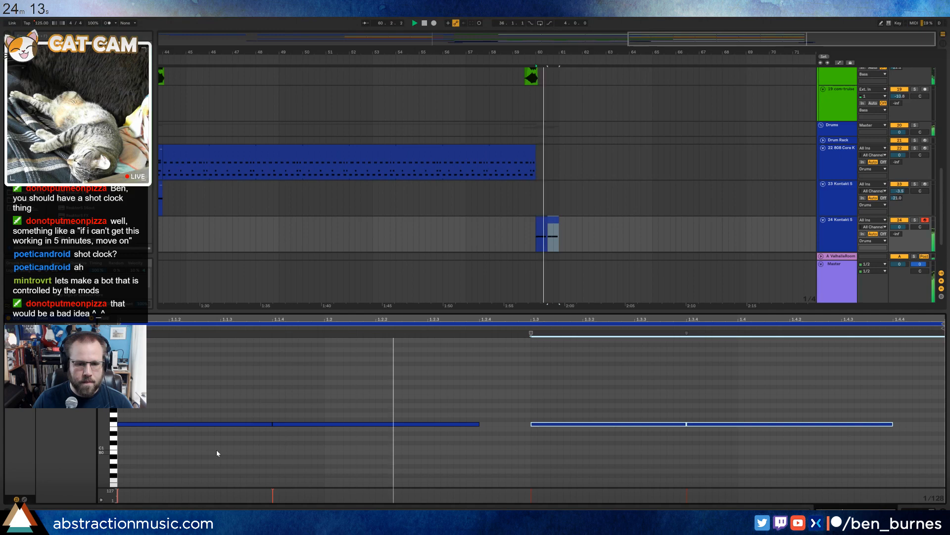
{"action": "key", "text": "space"}
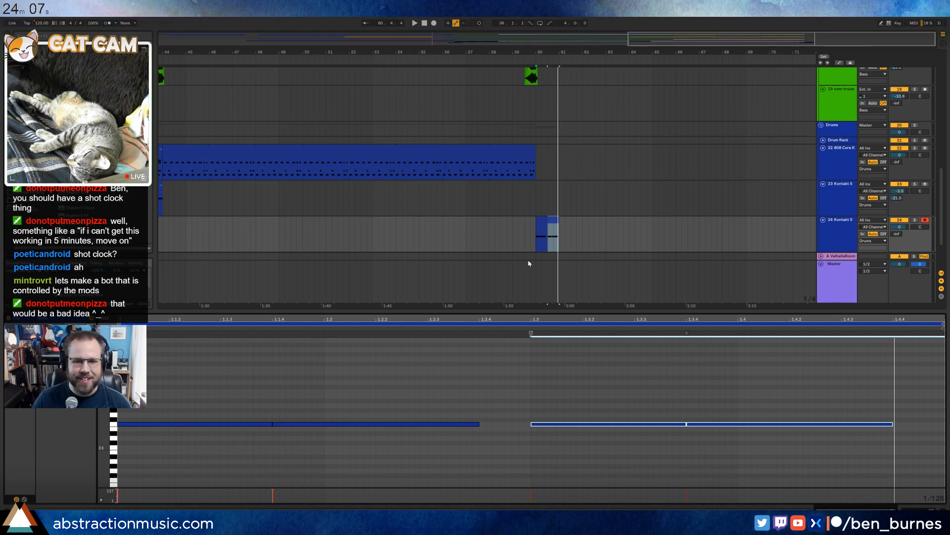
Try the taiko clip extended to bar 65, then discard it.
{"action": "left_click", "coordinate": [544, 220]}
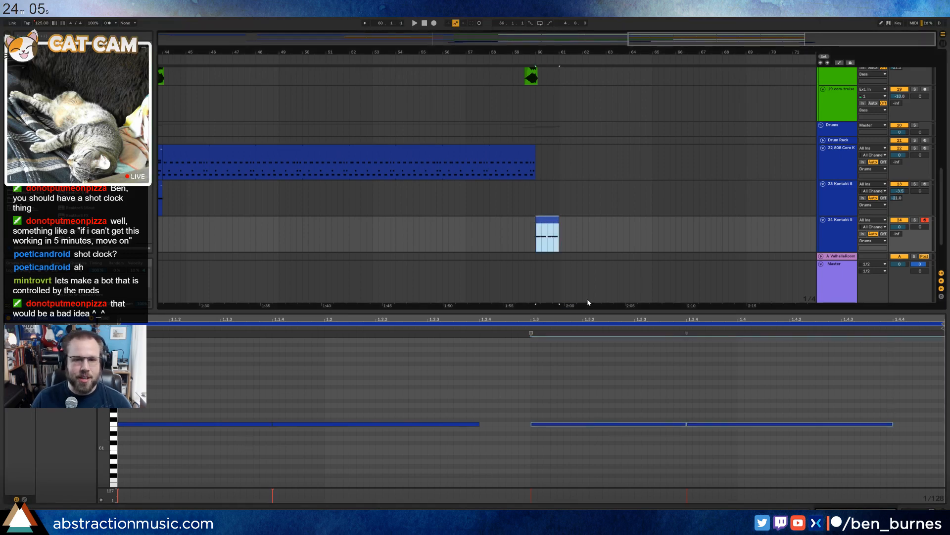
{"action": "key", "text": "shift+Tab"}
{"action": "left_click_drag", "start_coordinate": [559, 269], "coordinate": [650, 270]}
{"action": "key", "text": "space"}
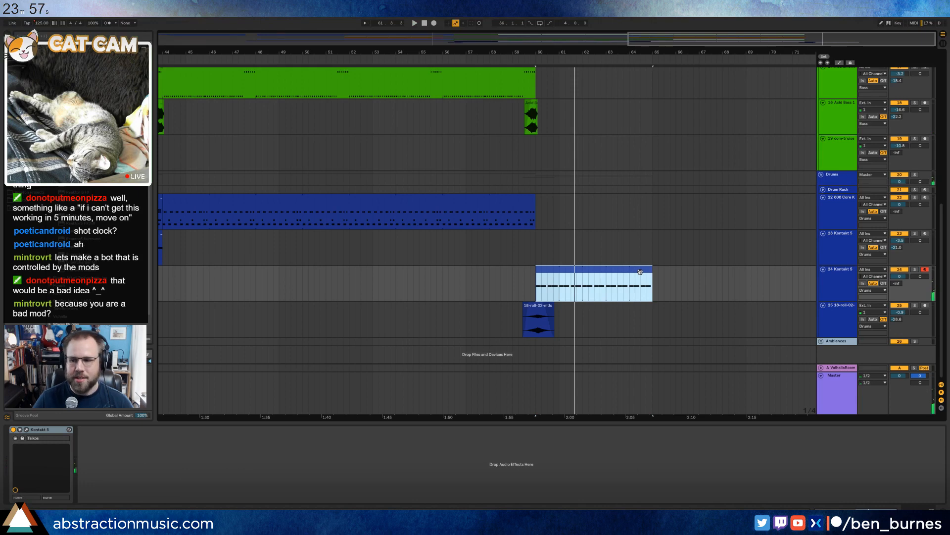
{"action": "key", "text": "Delete"}
{"action": "left_click", "coordinate": [473, 261]}
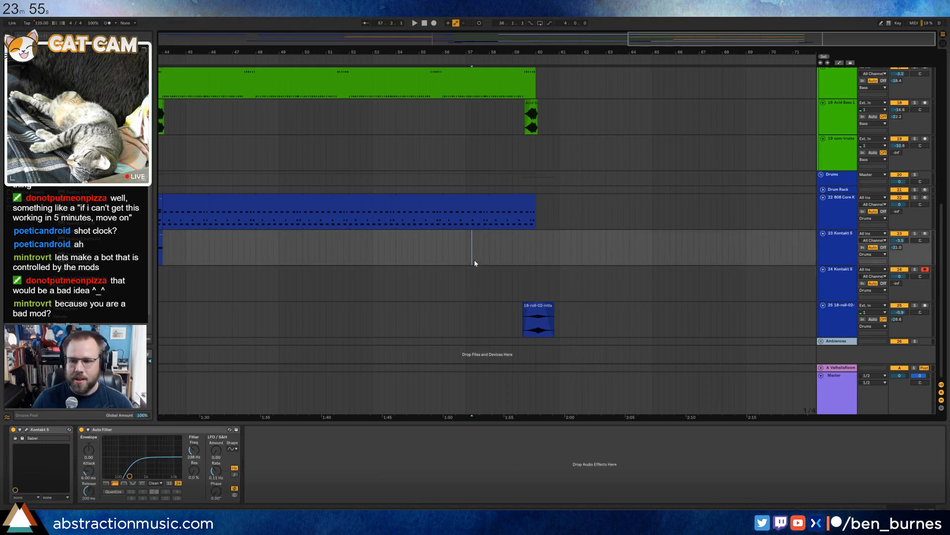
Fold the 808, first Kontakt 5 and drum-roll tracks, and delete the Kontakt 5 track holding the Taikos.
{"action": "left_click_drag", "start_coordinate": [648, 39], "coordinate": [648, 15]}
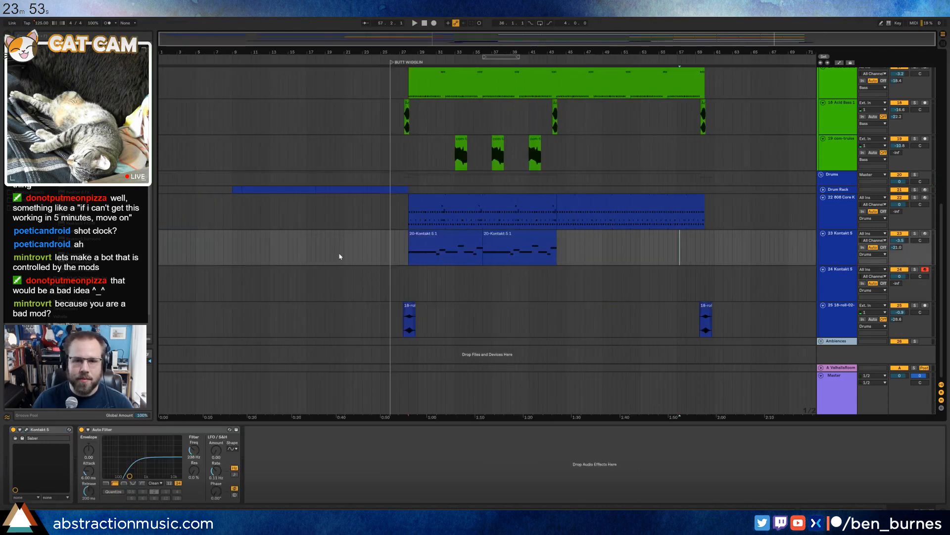
{"action": "left_click", "coordinate": [822, 234]}
{"action": "left_click", "coordinate": [823, 197]}
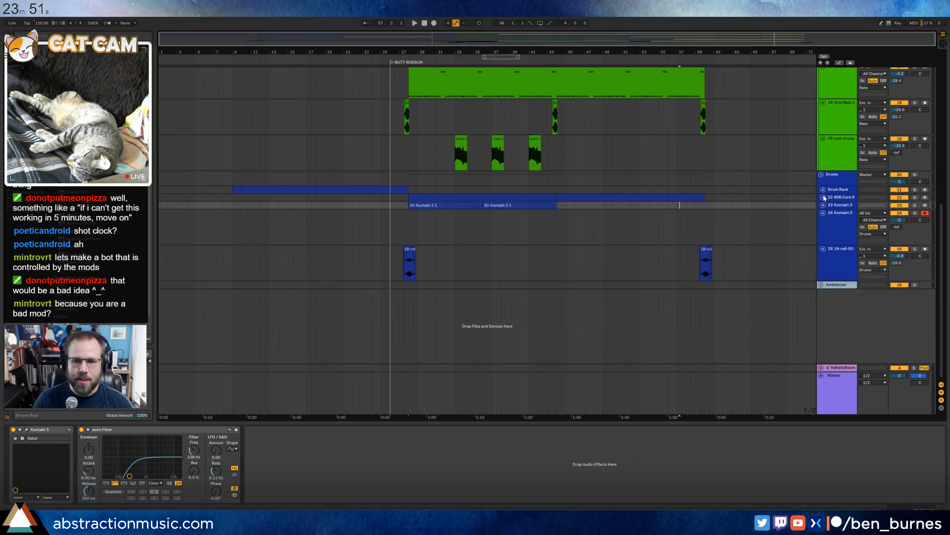
{"action": "left_click", "coordinate": [823, 249]}
{"action": "left_click", "coordinate": [833, 221]}
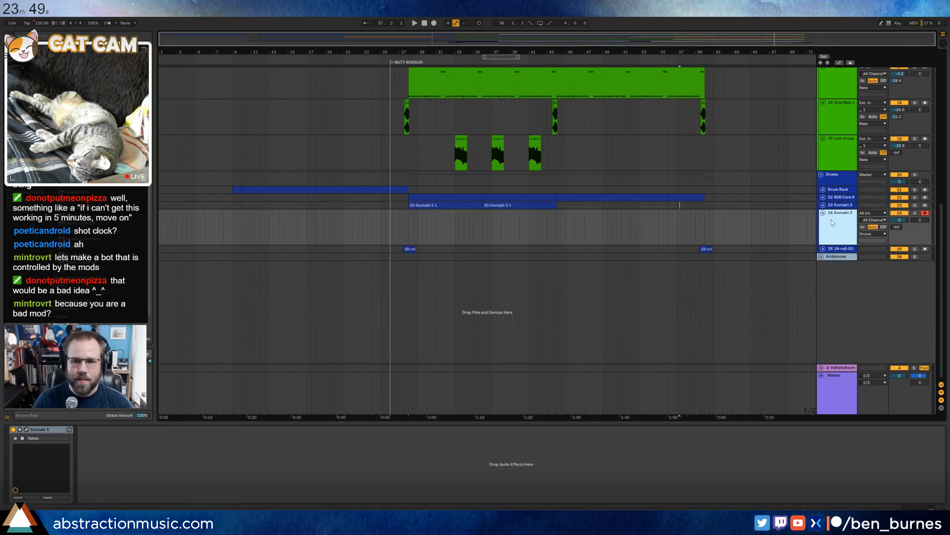
{"action": "key", "text": "Delete"}
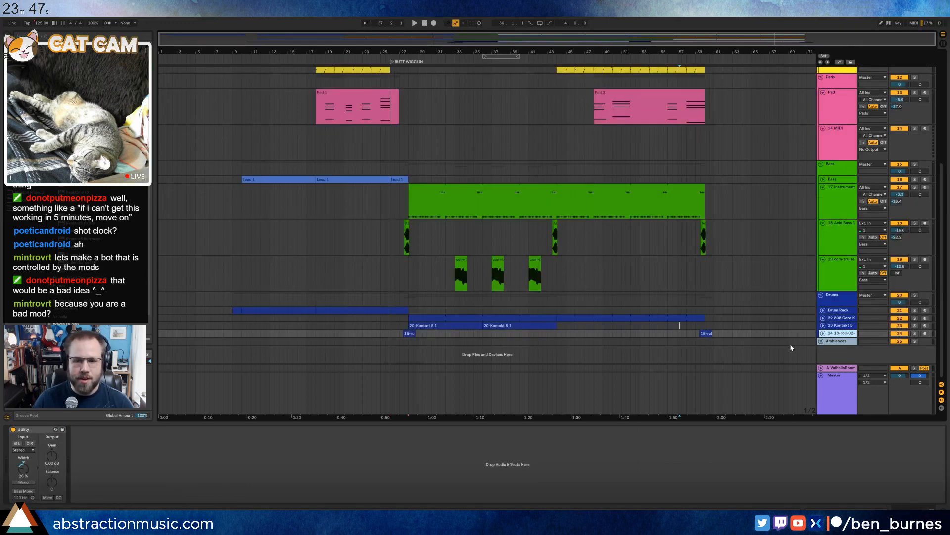
Audition the arrangement from bar 17 and select bars 18 to 26 on the folded Leads group.
{"action": "scroll", "coordinate": [586, 336], "scroll_direction": "up", "scroll_amount": 10}
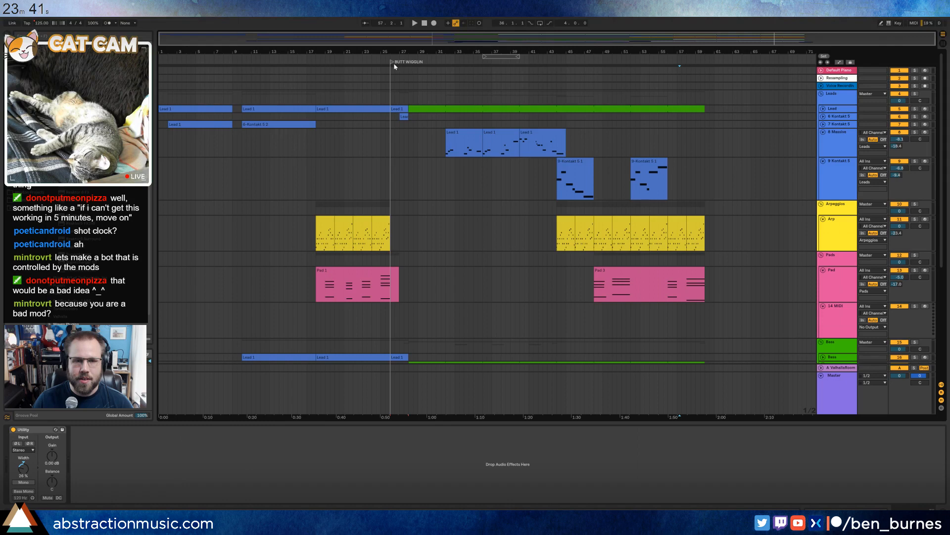
{"action": "left_click", "coordinate": [311, 61]}
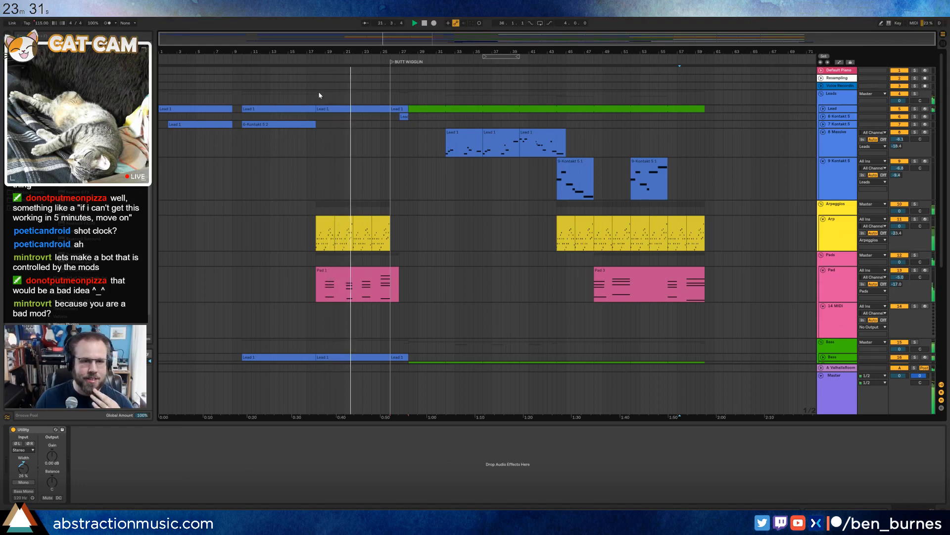
{"action": "left_click_drag", "start_coordinate": [319, 95], "coordinate": [388, 106]}
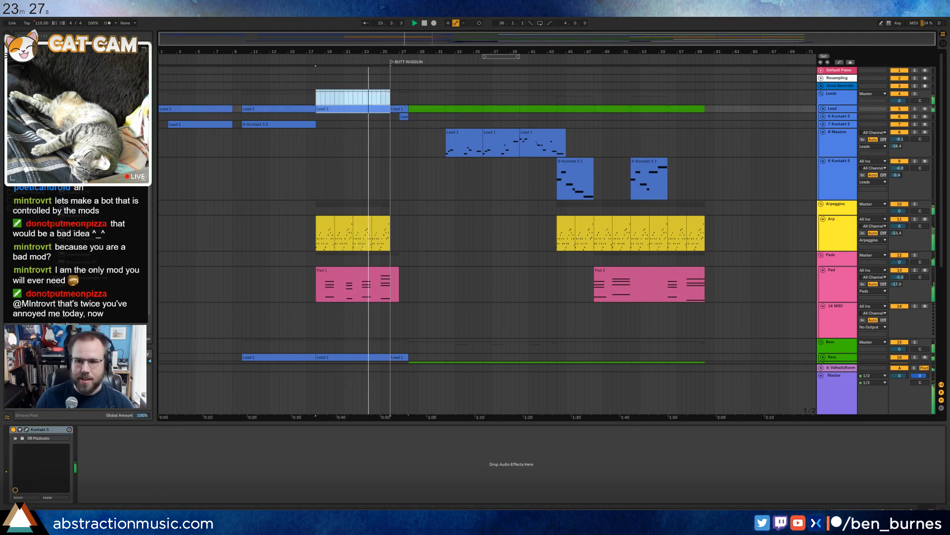
Arm the Pad track, open its second clip's envelopes, and clear the stepped controller envelope across the clip.
{"action": "left_click", "coordinate": [925, 270]}
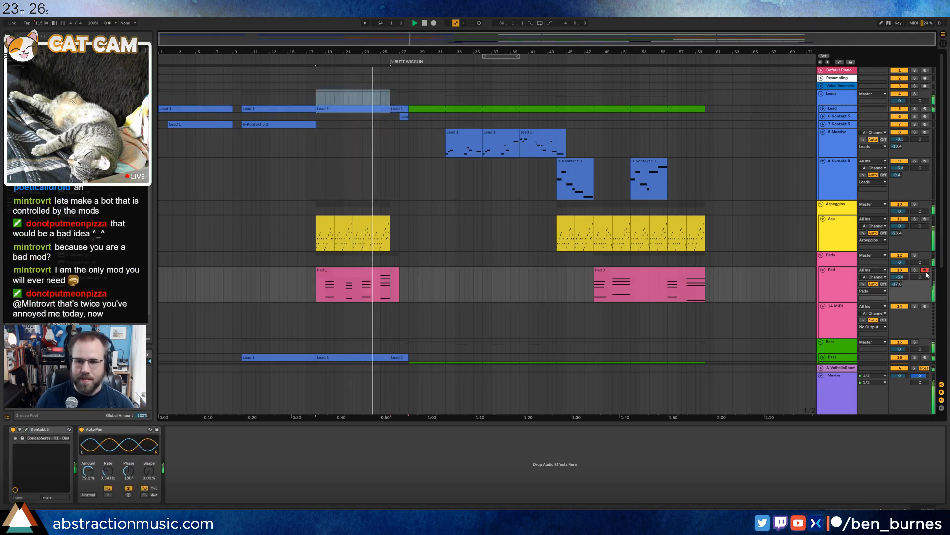
{"action": "double_click", "coordinate": [649, 275]}
{"action": "left_click", "coordinate": [24, 500]}
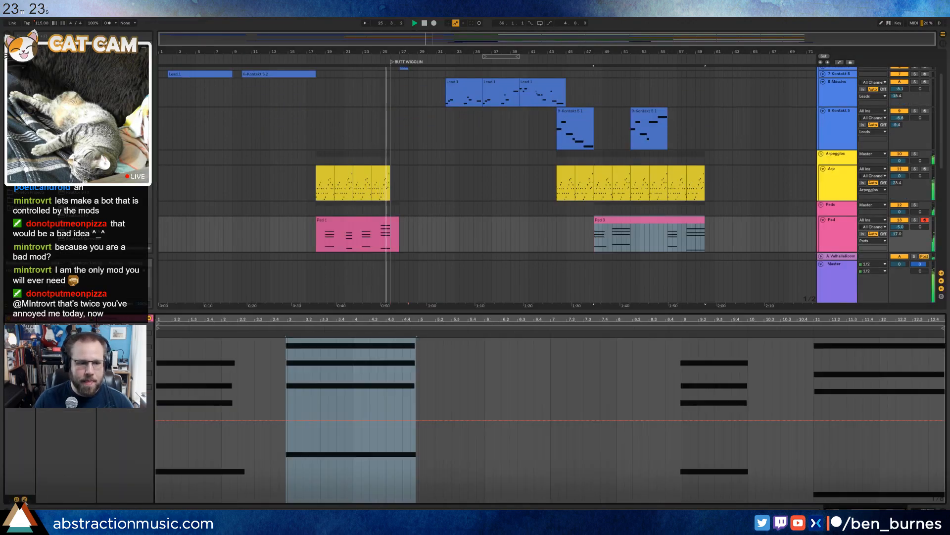
{"action": "left_click", "coordinate": [124, 333]}
{"action": "scroll", "coordinate": [126, 51], "scroll_direction": "down", "scroll_amount": 6}
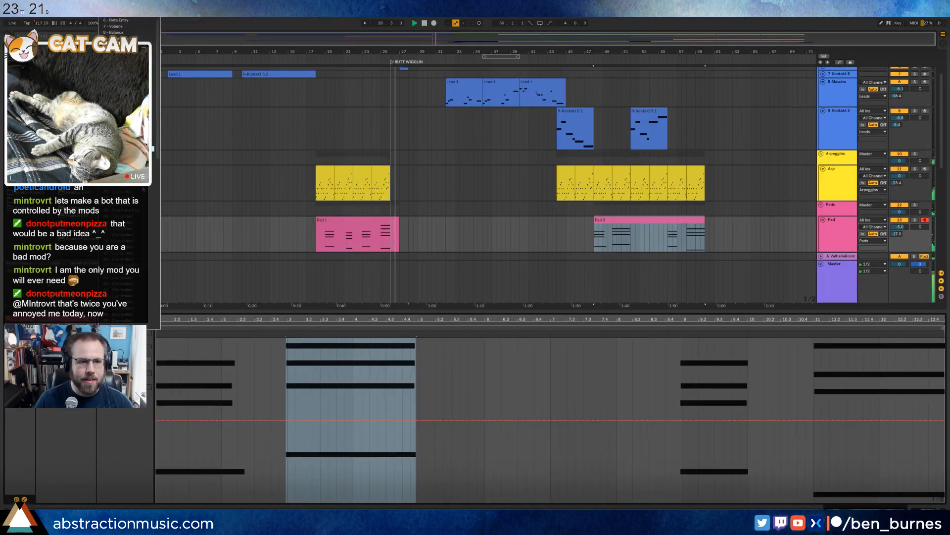
{"action": "left_click", "coordinate": [149, 302]}
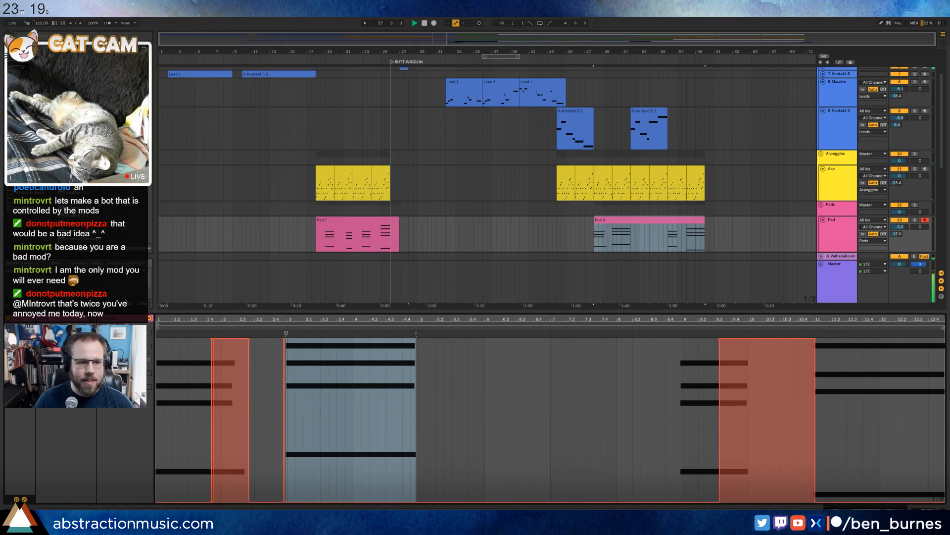
{"action": "key", "text": "a"}
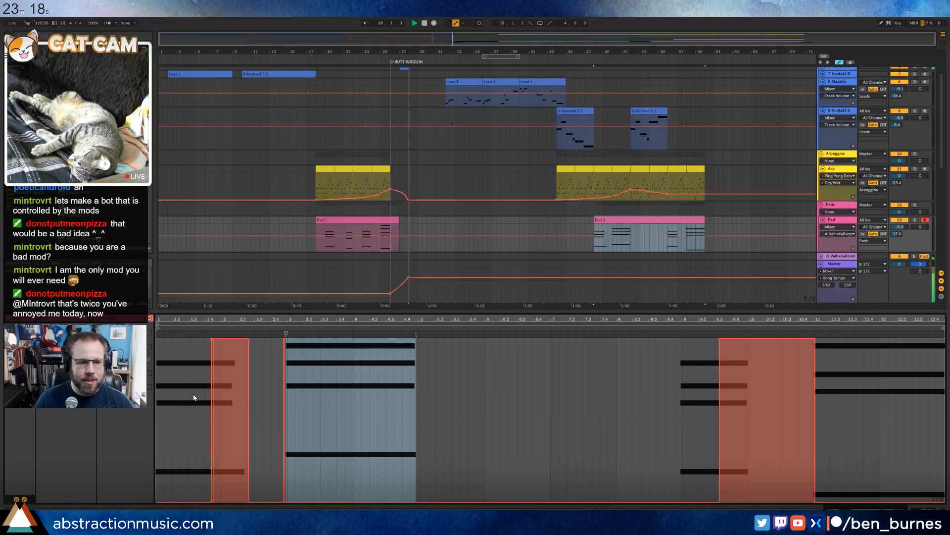
{"action": "left_click", "coordinate": [191, 458]}
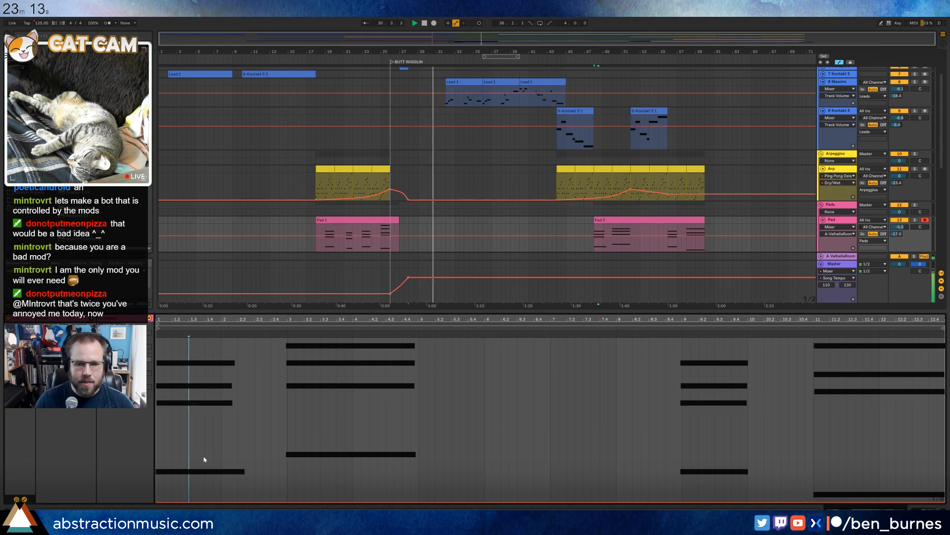
Lengthen all notes of the third chord in the second Pad clip to about 10.4, and return to the device view.
{"action": "left_click", "coordinate": [25, 499]}
{"action": "left_click_drag", "start_coordinate": [715, 374], "coordinate": [738, 444]}
{"action": "left_click", "coordinate": [738, 392]}
{"action": "left_click_drag", "start_coordinate": [728, 381], "coordinate": [746, 430]}
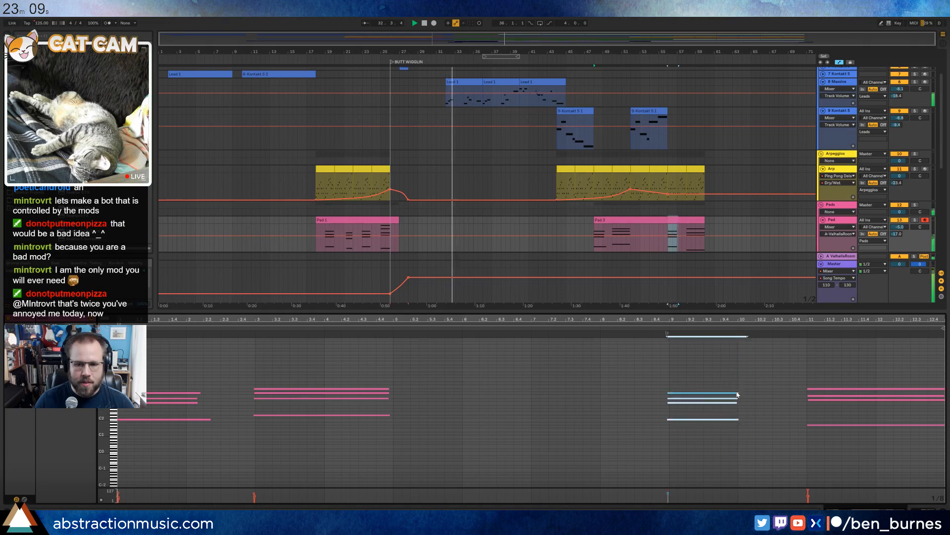
{"action": "left_click_drag", "start_coordinate": [737, 391], "coordinate": [801, 395]}
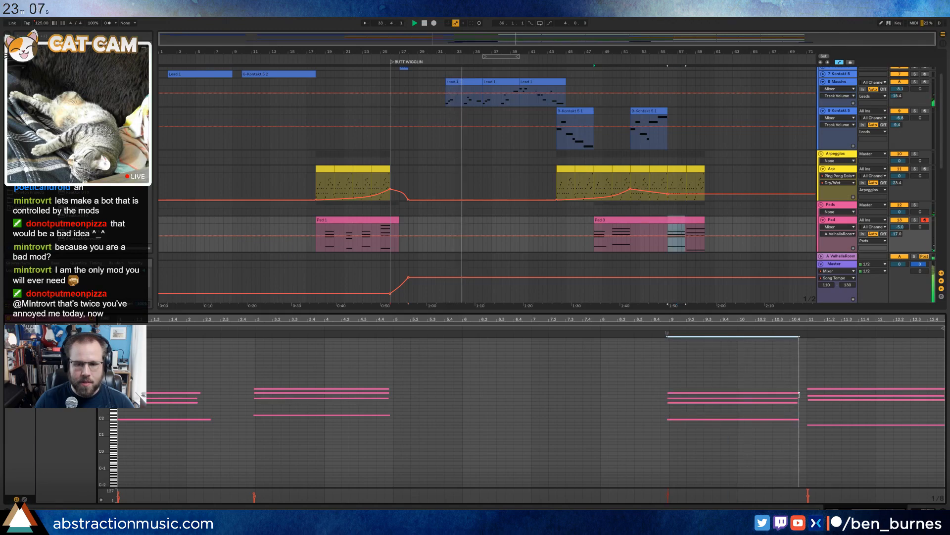
{"action": "key", "text": "shift+Tab"}
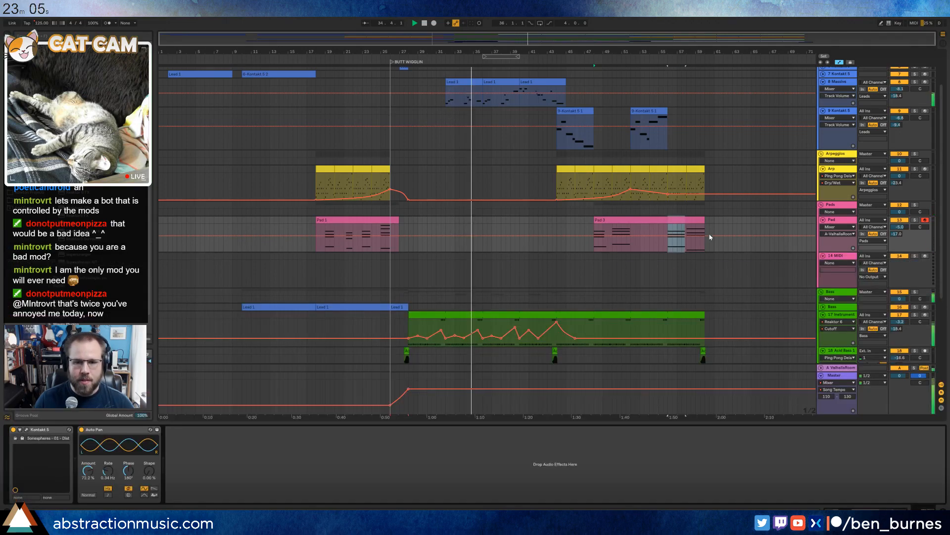
Listen through the second section, stop playback, place the insertion point in the green bass clip near bar 56, and hide the automation.
{"action": "left_click", "coordinate": [706, 222]}
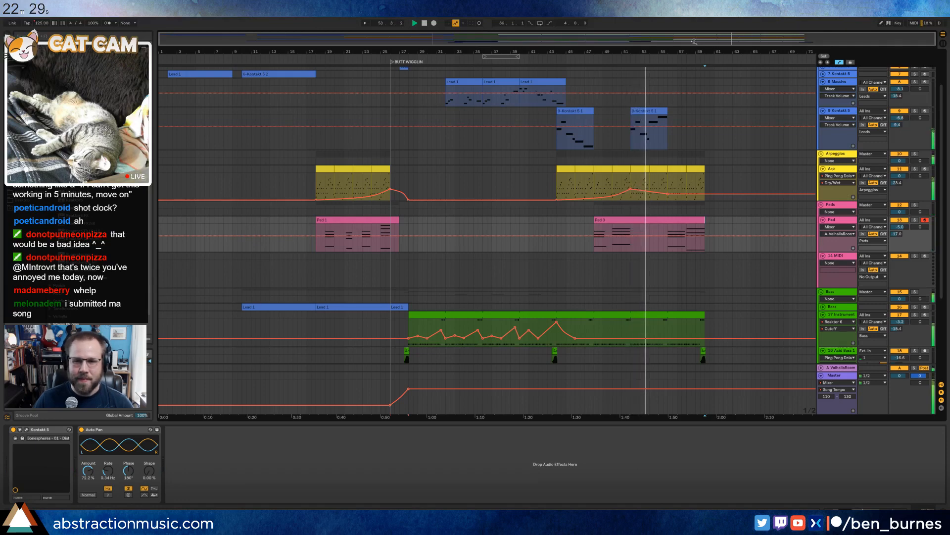
{"action": "left_click", "coordinate": [642, 195]}
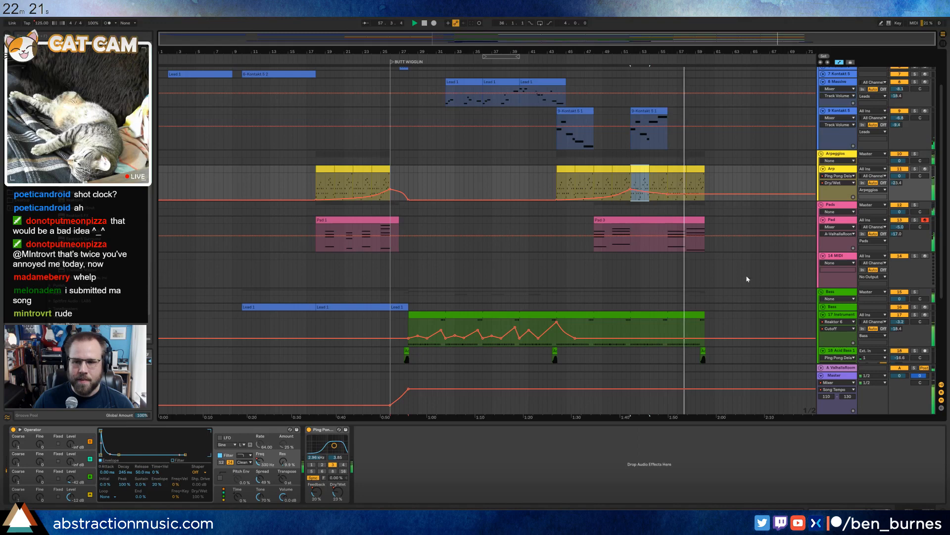
{"action": "left_click", "coordinate": [693, 313]}
{"action": "key", "text": "space"}
{"action": "left_click", "coordinate": [669, 327]}
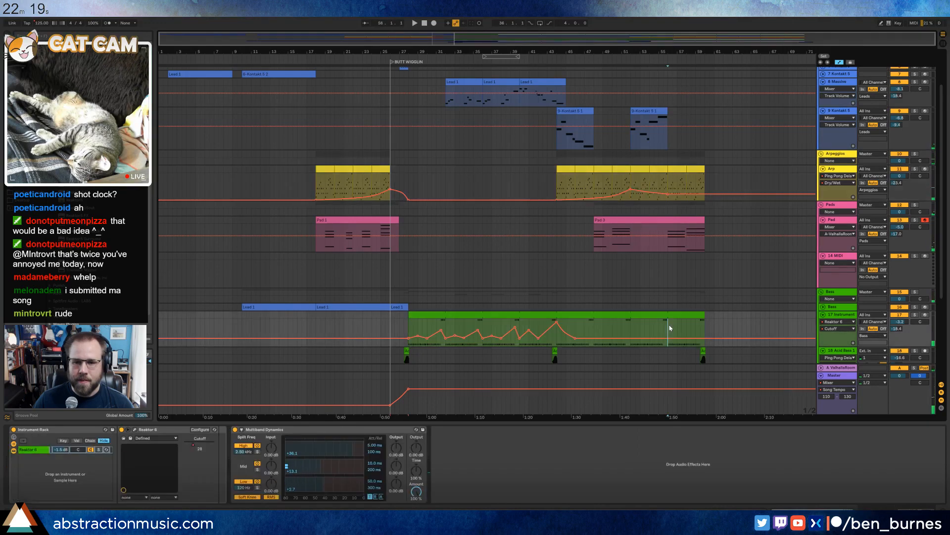
{"action": "key", "text": "a"}
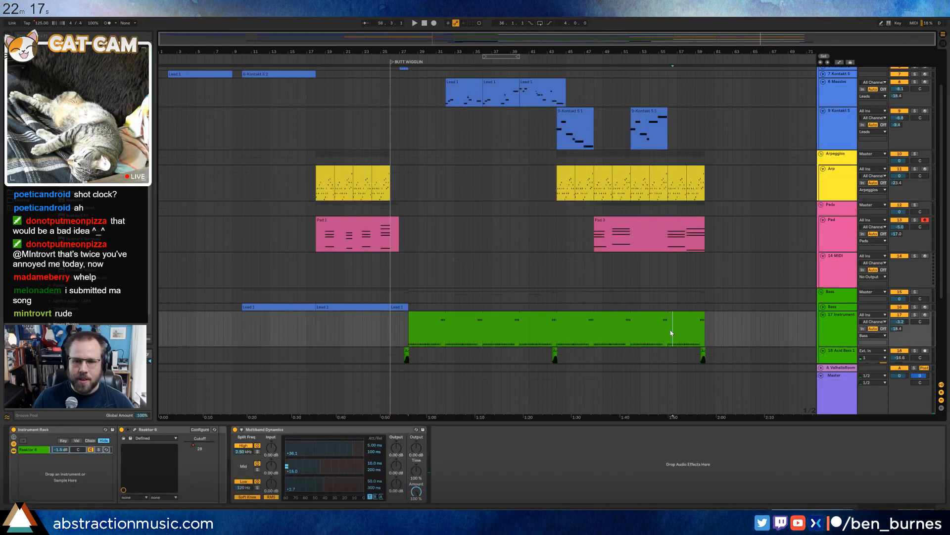
Split off the last four bars of the 17 Instrument bass clip at bar 56 and open the new clip's notes.
{"action": "mouse_move", "coordinate": [670, 316]}
{"action": "left_mouse_down"}
{"action": "mouse_move", "coordinate": [696, 323]}
{"action": "mouse_move", "coordinate": [671, 325]}
{"action": "left_mouse_up"}
{"action": "key", "text": "ctrl+z"}
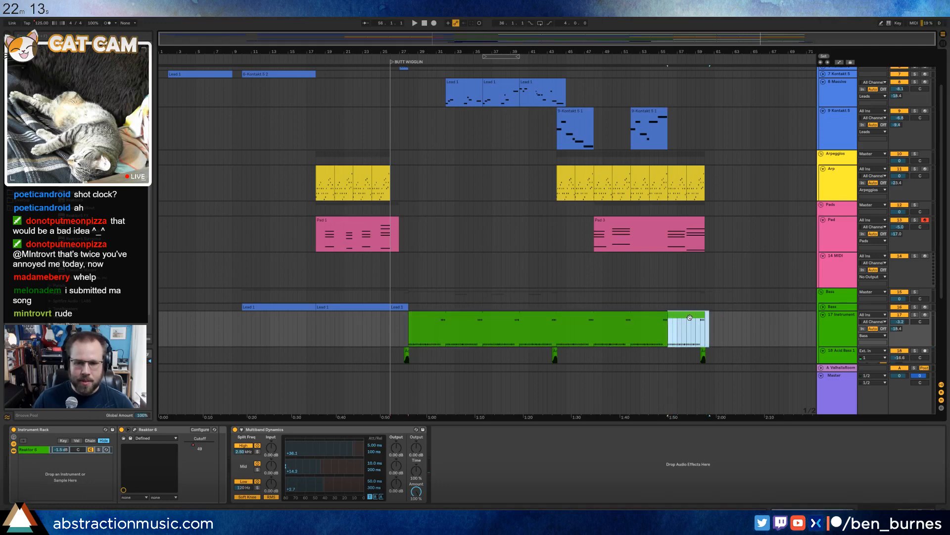
{"action": "double_click", "coordinate": [695, 324]}
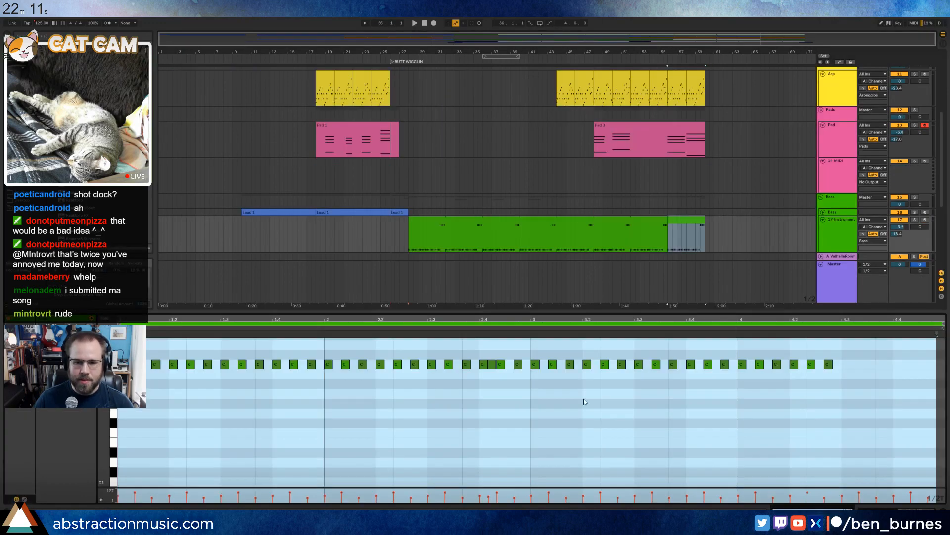
Transpose the bass notes in the last two bars of the open clip down two semitones and start playback.
{"action": "left_click_drag", "start_coordinate": [532, 391], "coordinate": [823, 353]}
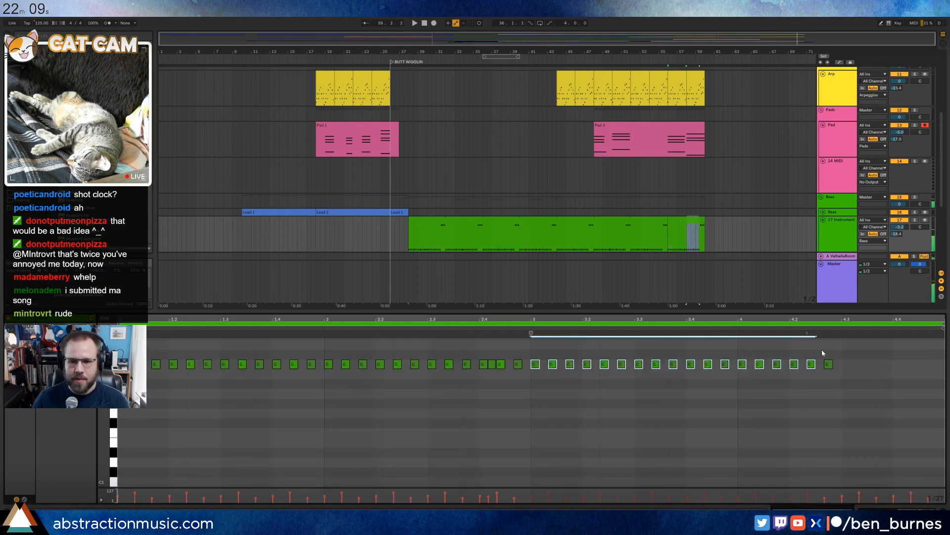
{"action": "scroll", "coordinate": [751, 435], "scroll_direction": "up", "scroll_amount": 4}
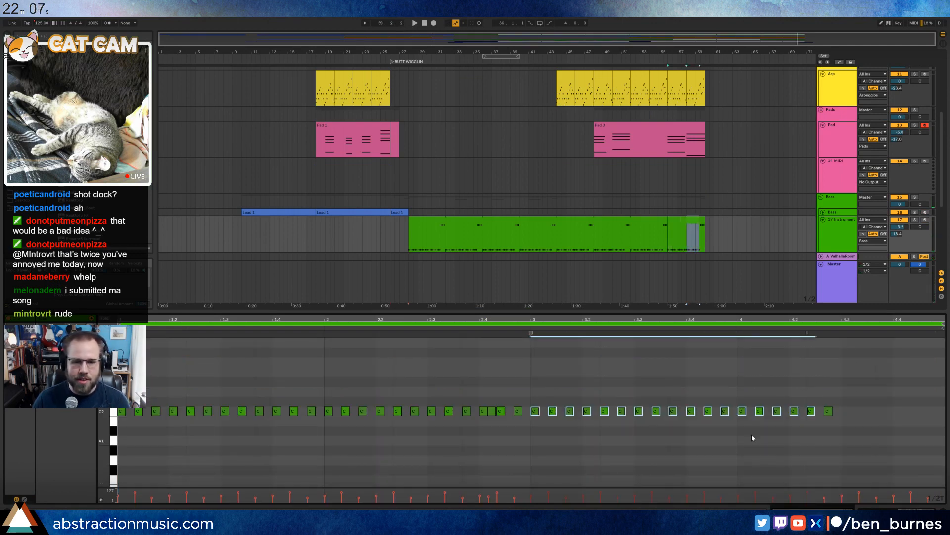
{"action": "left_click", "coordinate": [531, 406]}
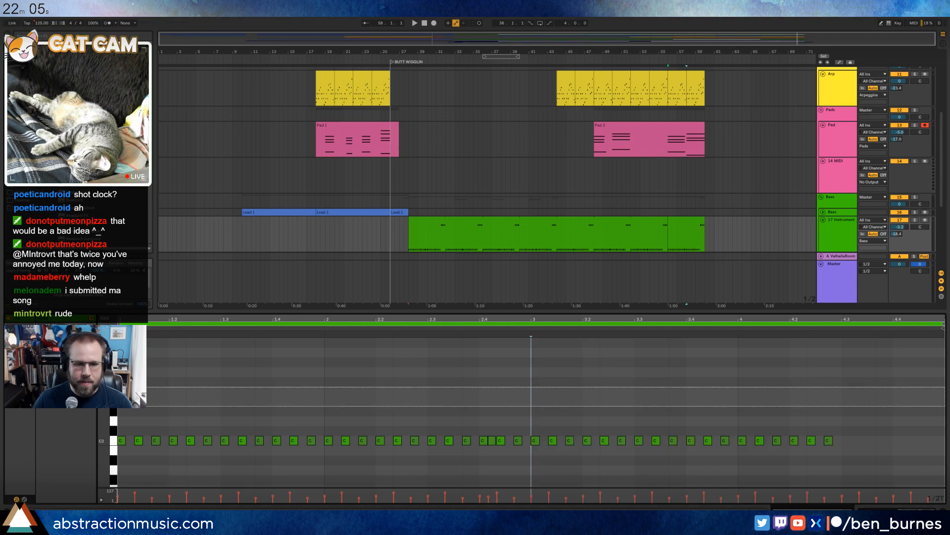
{"action": "scroll", "coordinate": [451, 406], "scroll_direction": "down", "scroll_amount": 4}
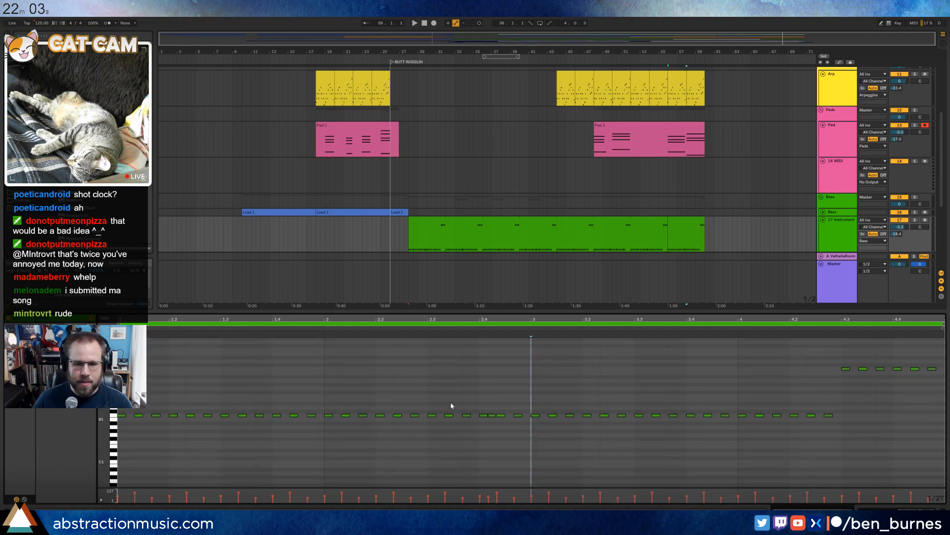
{"action": "left_click_drag", "start_coordinate": [533, 354], "coordinate": [945, 441]}
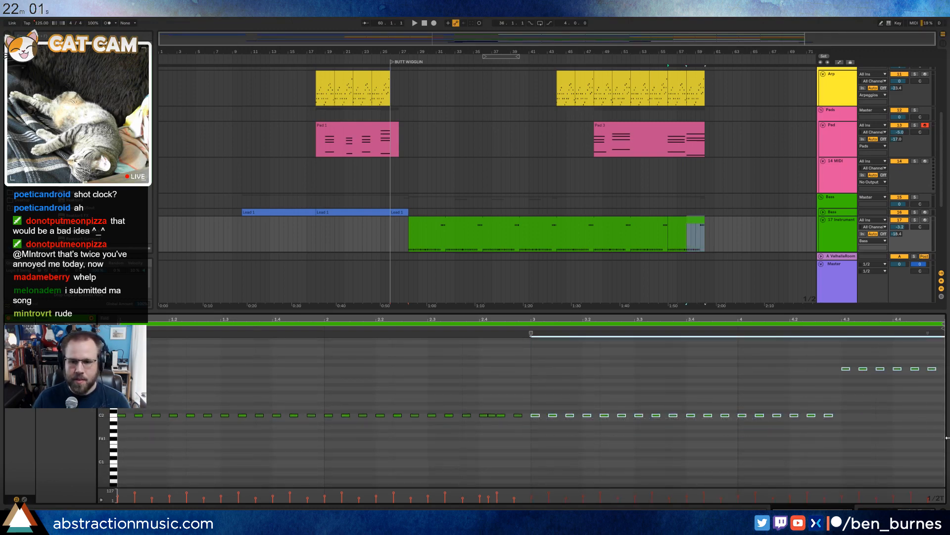
{"action": "key", "text": "Down"}
{"action": "key", "text": "Down"}
{"action": "key", "text": "space"}
Split off the last four bars of the Lead track's clip and transpose its last two bars down two semitones.
{"action": "scroll", "coordinate": [723, 198], "scroll_direction": "up", "scroll_amount": 5}
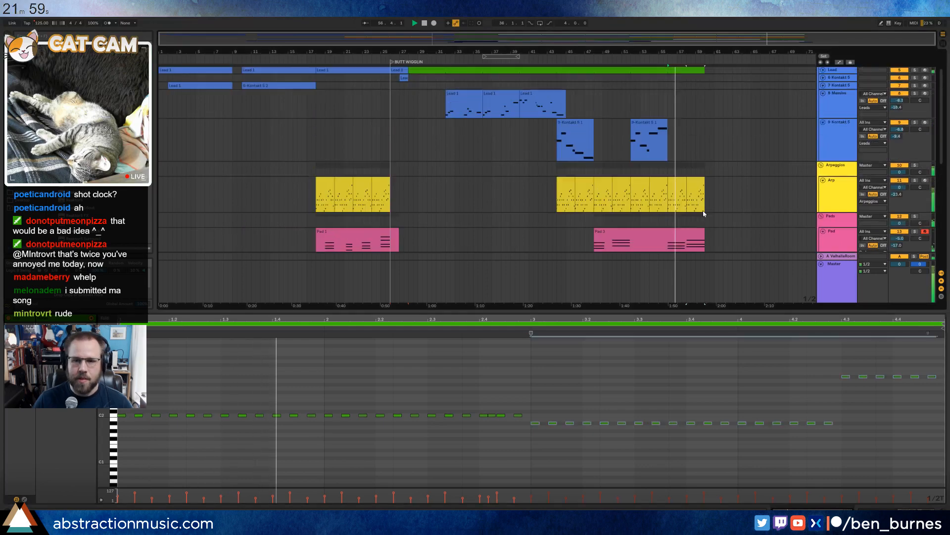
{"action": "left_click_drag", "start_coordinate": [706, 108], "coordinate": [667, 109]}
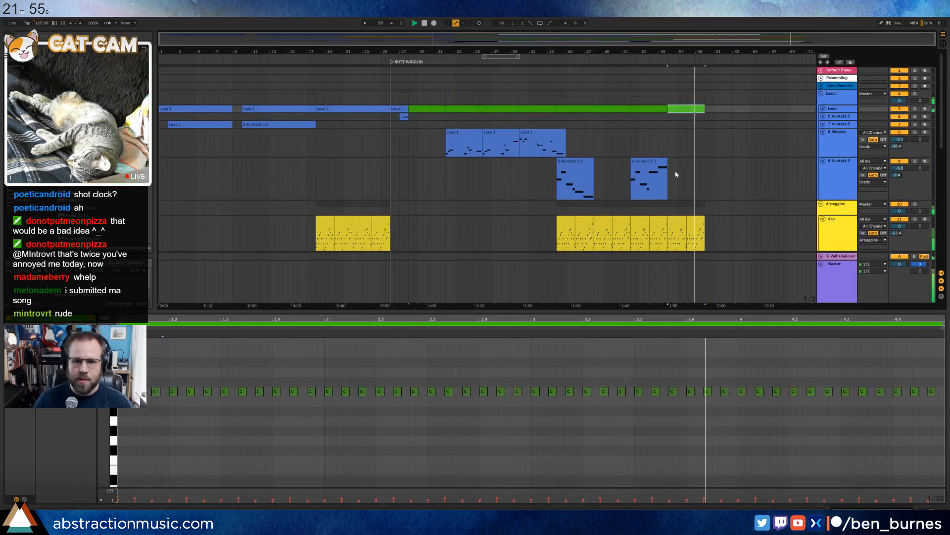
{"action": "key", "text": "space"}
{"action": "mouse_move", "coordinate": [532, 371]}
{"action": "left_mouse_down"}
{"action": "mouse_move", "coordinate": [689, 420]}
{"action": "mouse_move", "coordinate": [944, 416]}
{"action": "left_mouse_up"}
{"action": "key", "text": "Down"}
{"action": "key", "text": "Down"}
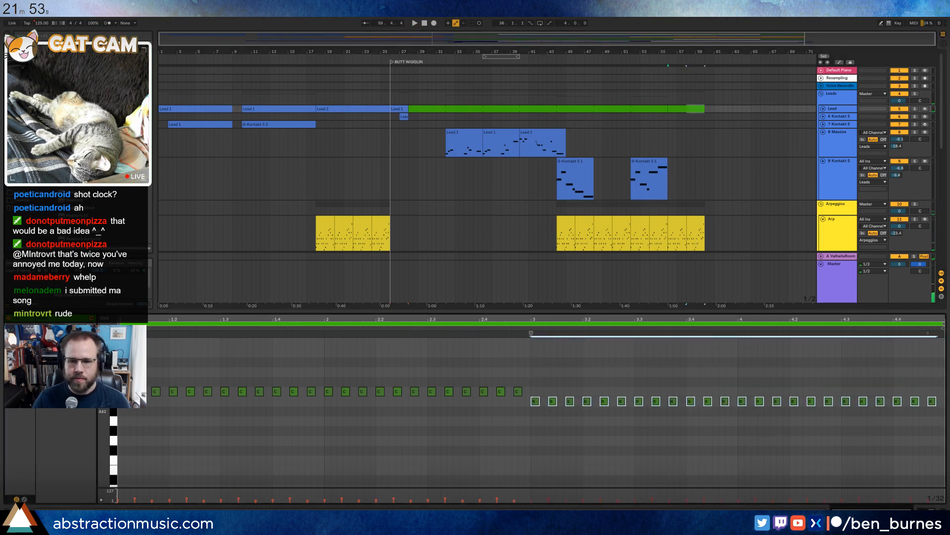
Play back the transposed final bars and look over the tracks of the arrangement.
{"action": "key", "text": "space"}
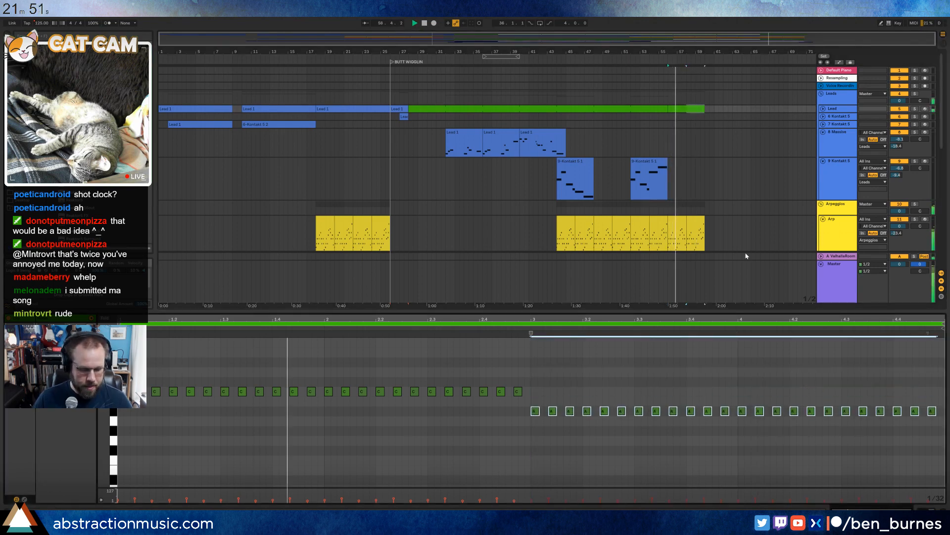
{"action": "key", "text": "shift+Tab"}
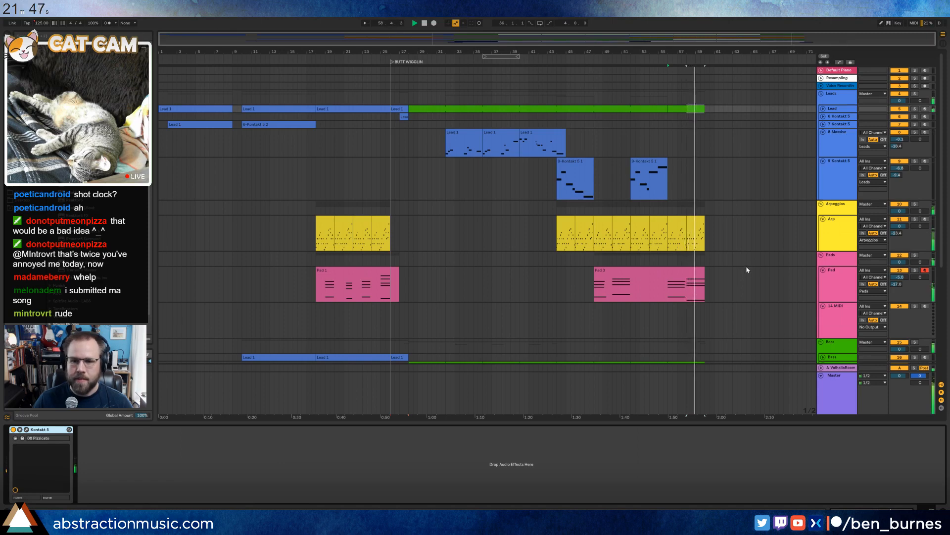
{"action": "scroll", "coordinate": [737, 266], "scroll_direction": "down", "scroll_amount": 3}
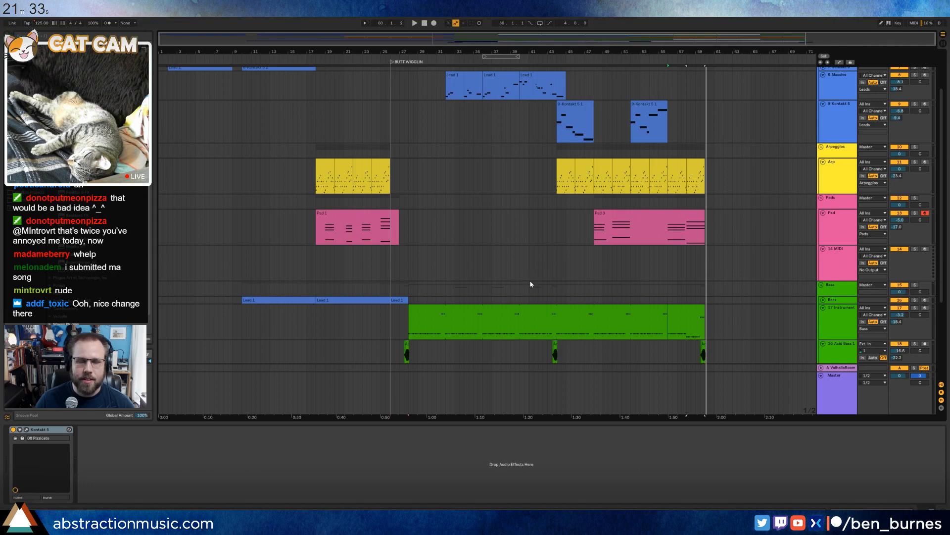
{"action": "scroll", "coordinate": [530, 280], "scroll_direction": "up", "scroll_amount": 2}
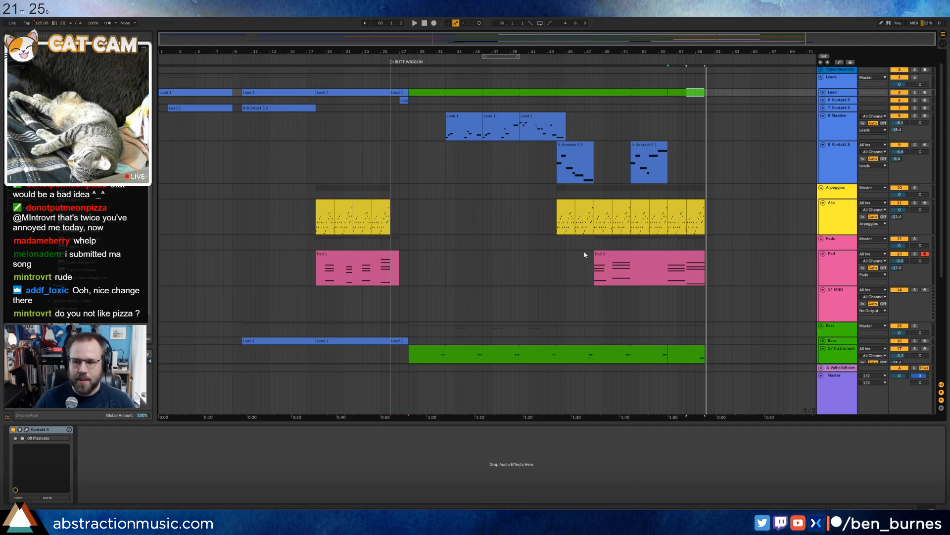
Play the song from the BUTT WIGGLIN marker and lower the volume of audio track 19 in the Bass group.
{"action": "left_click", "coordinate": [399, 58]}
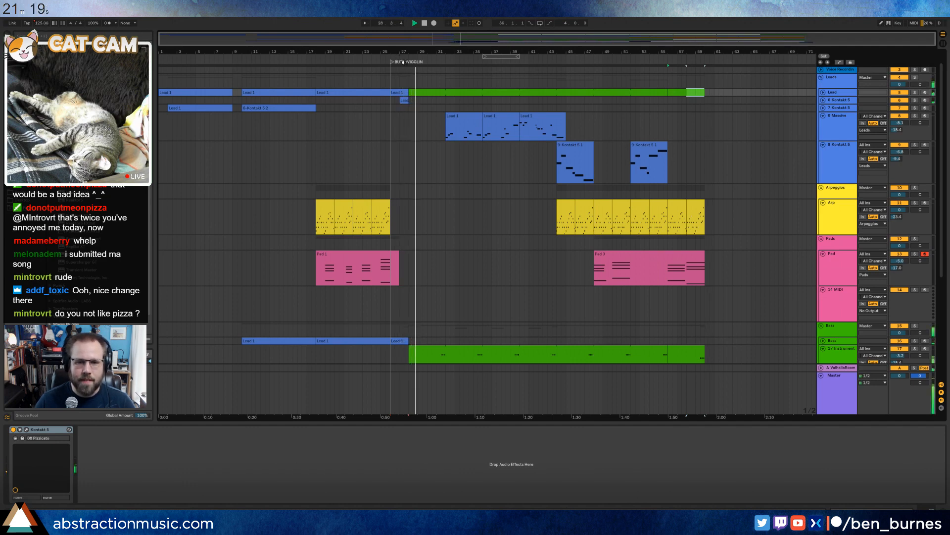
{"action": "scroll", "coordinate": [500, 177], "scroll_direction": "down", "scroll_amount": 5}
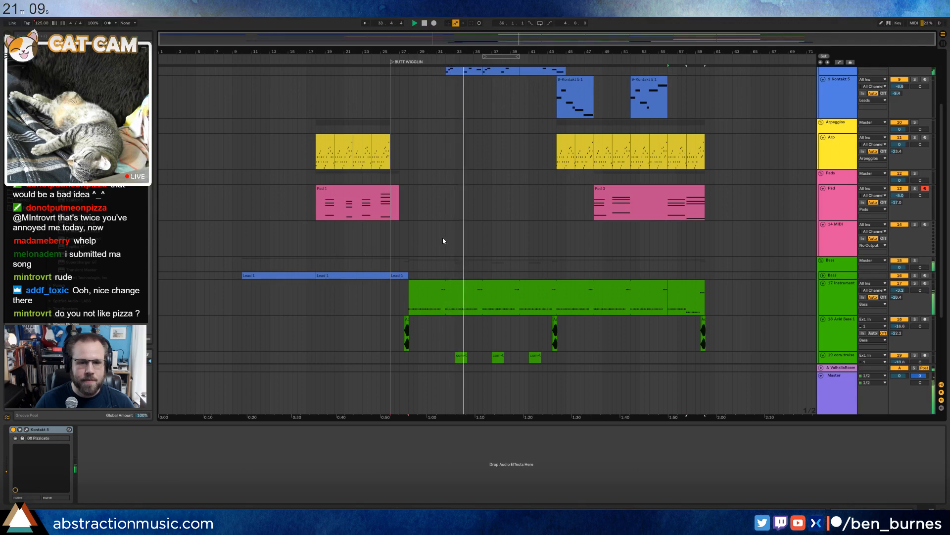
{"action": "scroll", "coordinate": [443, 243], "scroll_direction": "down", "scroll_amount": 1}
{"action": "scroll", "coordinate": [444, 246], "scroll_direction": "down", "scroll_amount": 3}
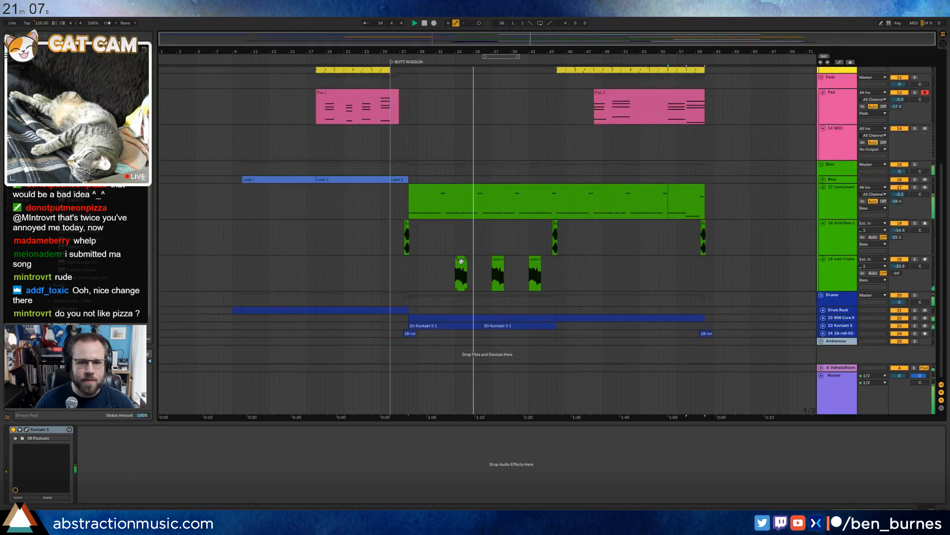
{"action": "left_click", "coordinate": [461, 259]}
{"action": "left_click_drag", "start_coordinate": [900, 266], "coordinate": [900, 269]}
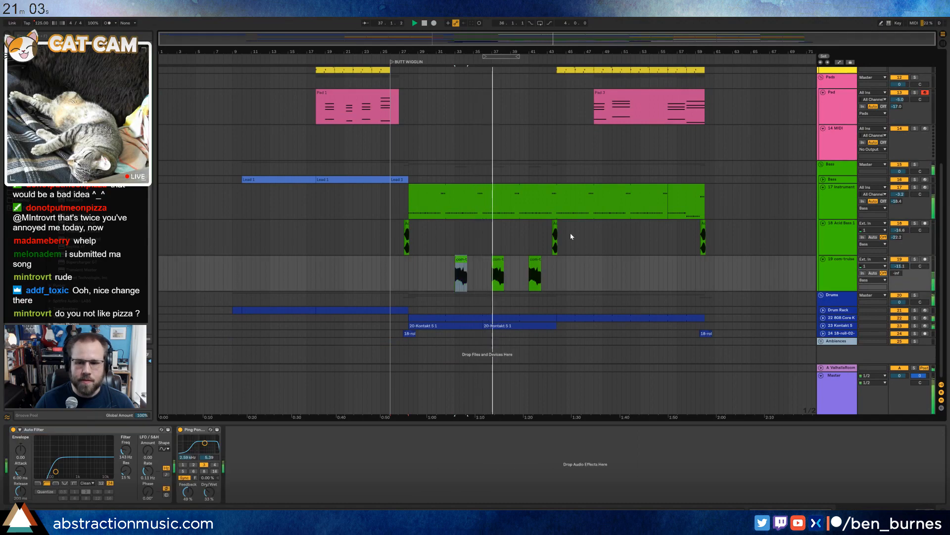
Arm the 7 Kontakt 5 clarinet track, record about 13 bars of melody from bar 44, and unfold the track.
{"action": "scroll", "coordinate": [571, 236], "scroll_direction": "up", "scroll_amount": 3}
{"action": "scroll", "coordinate": [574, 245], "scroll_direction": "up", "scroll_amount": 3}
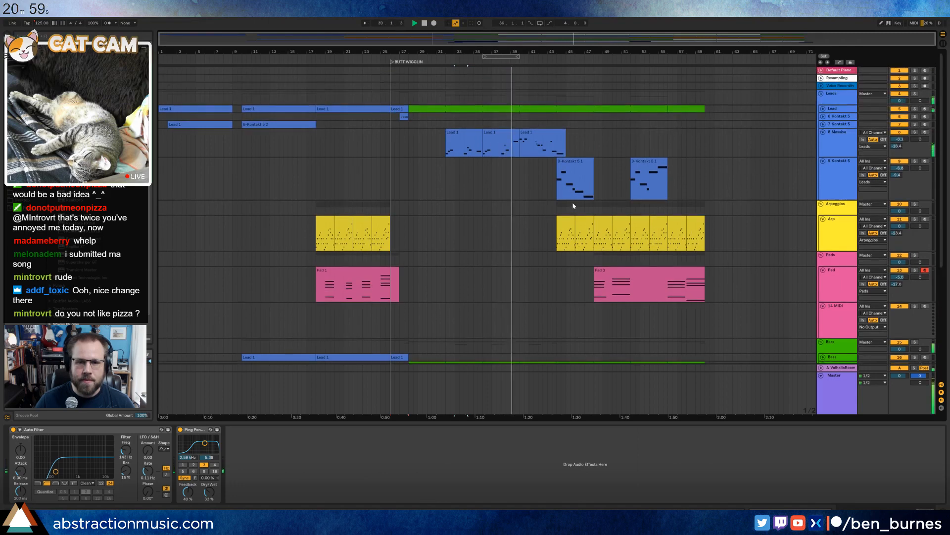
{"action": "left_click", "coordinate": [839, 124]}
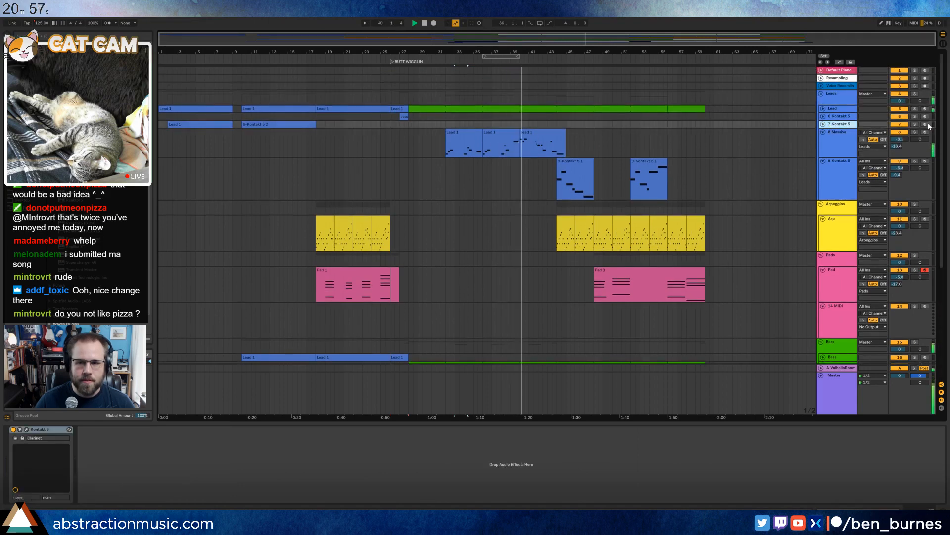
{"action": "left_click", "coordinate": [927, 125]}
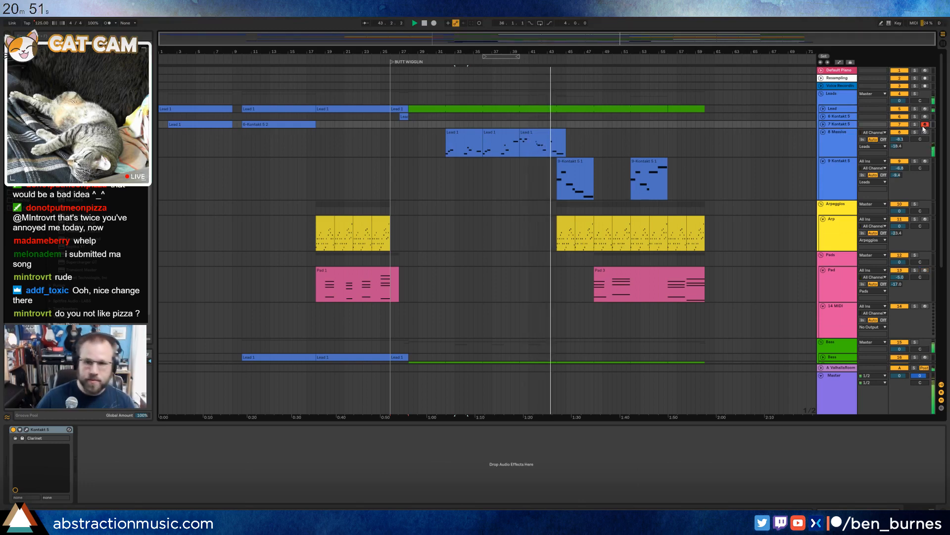
{"action": "key", "text": "F9"}
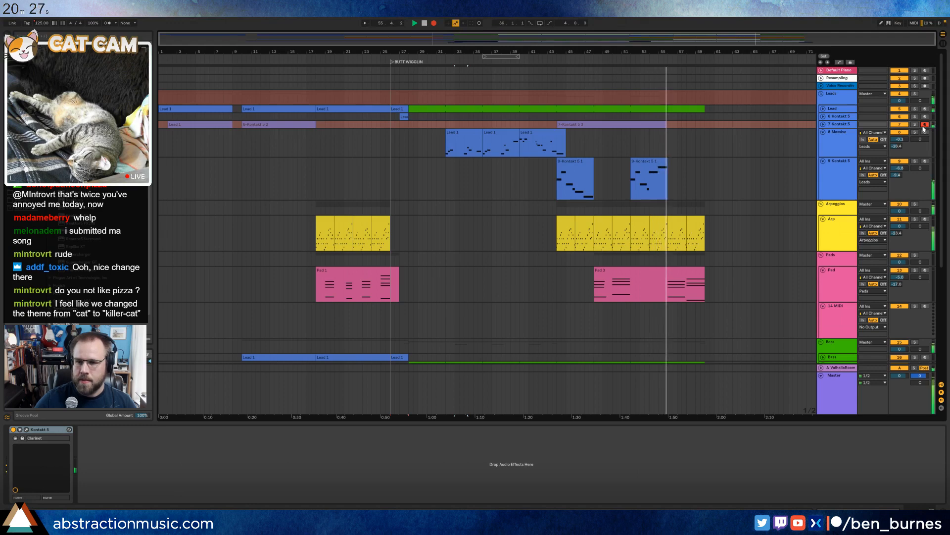
{"action": "key", "text": "space"}
{"action": "left_click", "coordinate": [824, 124]}
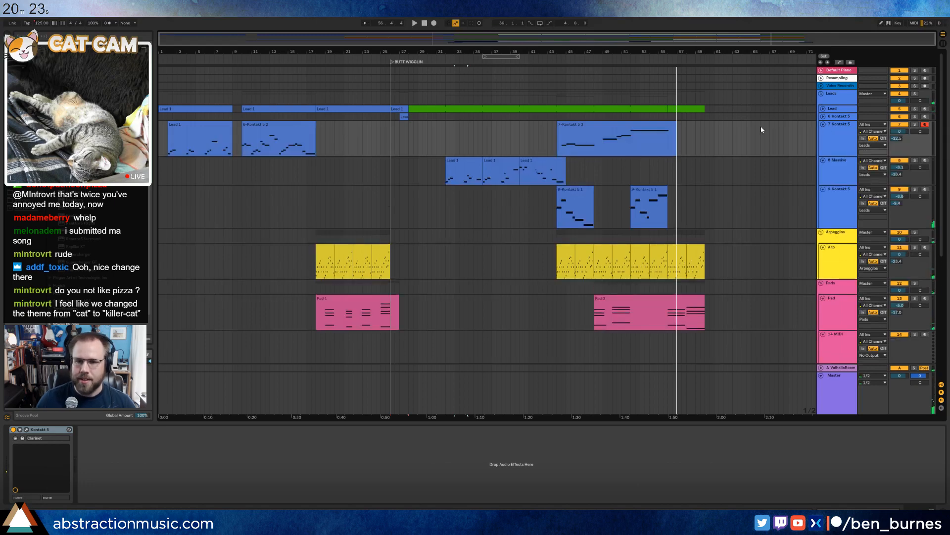
Play back the recorded clarinet clip and examine its individual notes in the note editor.
{"action": "left_click", "coordinate": [629, 126]}
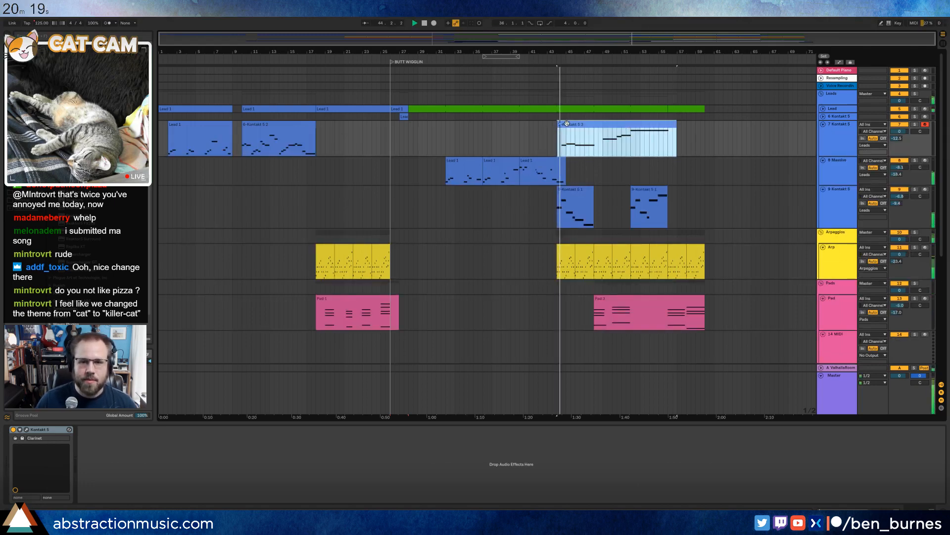
{"action": "double_click", "coordinate": [566, 123]}
{"action": "left_click_drag", "start_coordinate": [205, 388], "coordinate": [653, 327]}
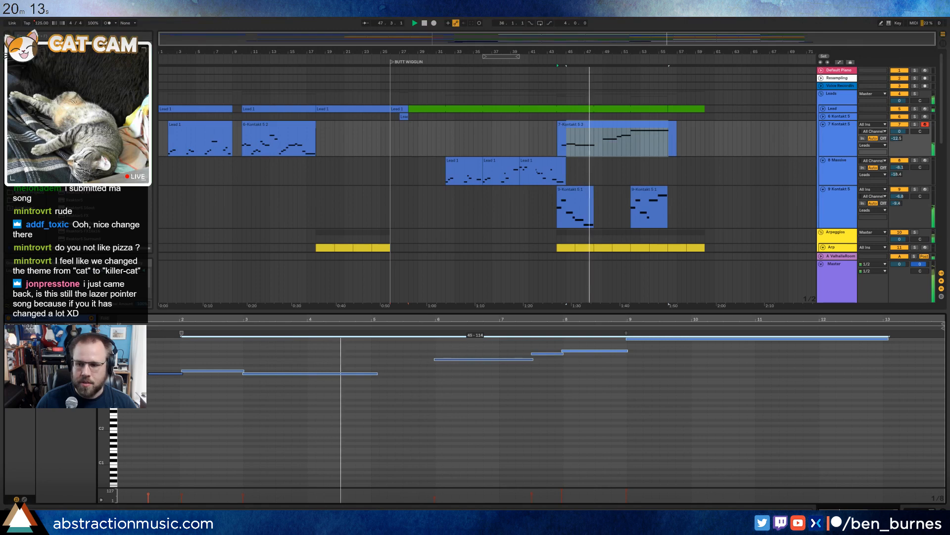
{"action": "left_click", "coordinate": [580, 430]}
{"action": "scroll", "coordinate": [678, 420], "scroll_direction": "up", "scroll_amount": 1}
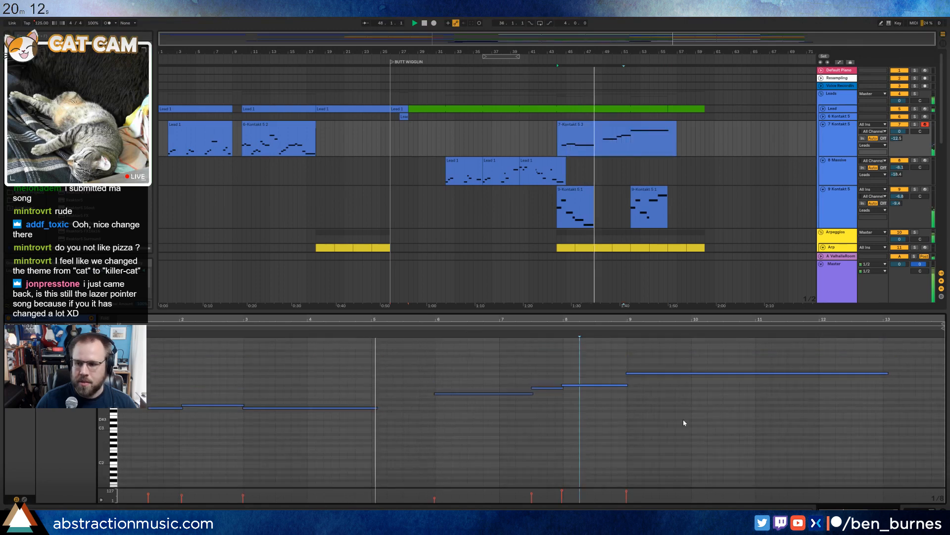
{"action": "left_click", "coordinate": [724, 373]}
{"action": "left_click_drag", "start_coordinate": [579, 386], "coordinate": [579, 403]}
{"action": "left_click_drag", "start_coordinate": [491, 394], "coordinate": [491, 392]}
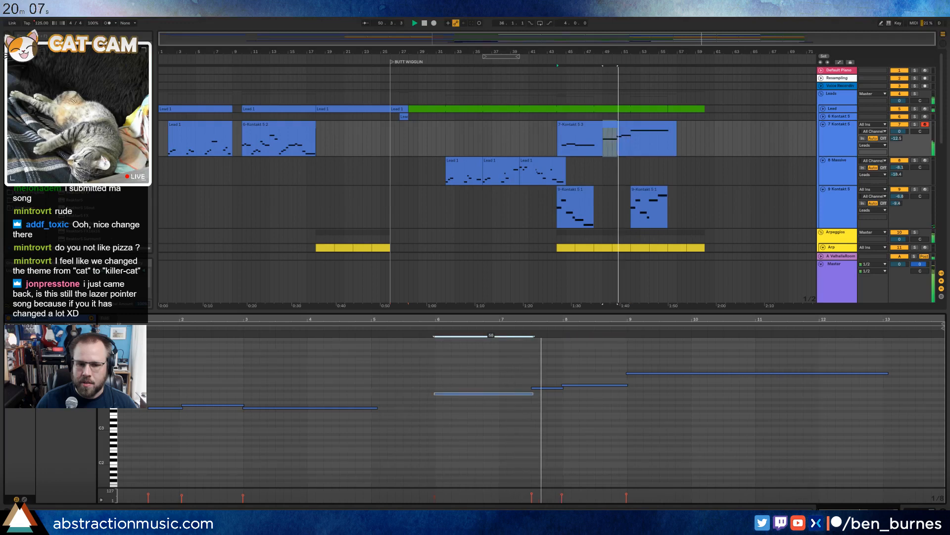
{"action": "left_click", "coordinate": [500, 411]}
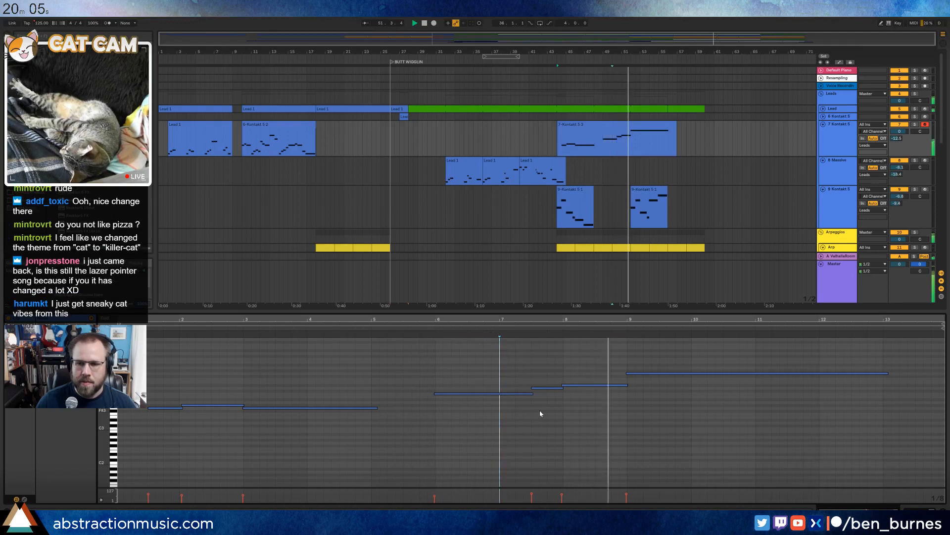
{"action": "key", "text": "shift+Tab"}
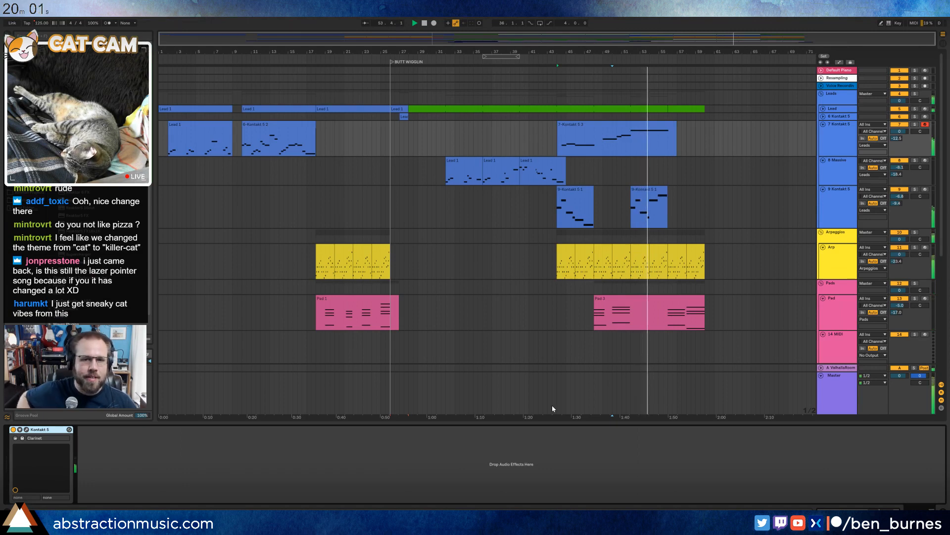
{"action": "left_click", "coordinate": [648, 123]}
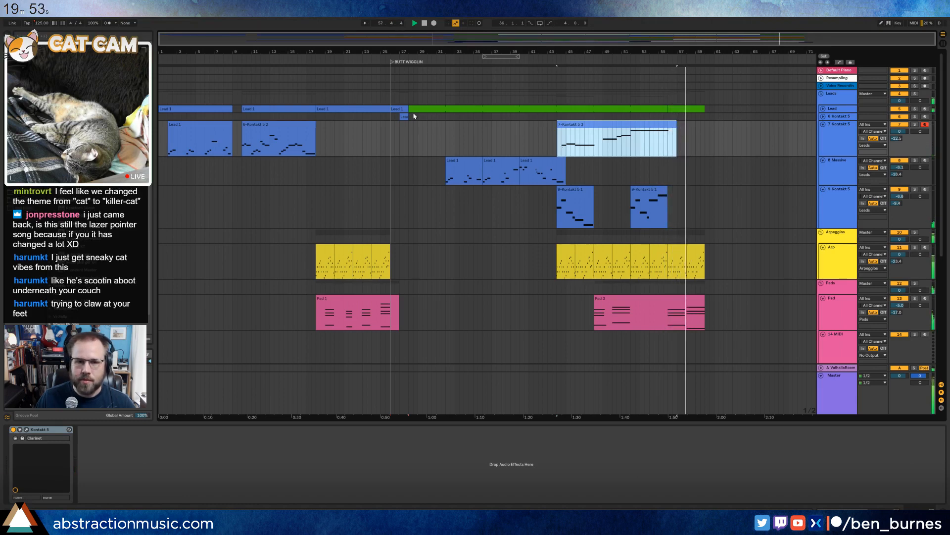
{"action": "left_click_drag", "start_coordinate": [410, 97], "coordinate": [451, 210]}
{"action": "key", "text": "space"}
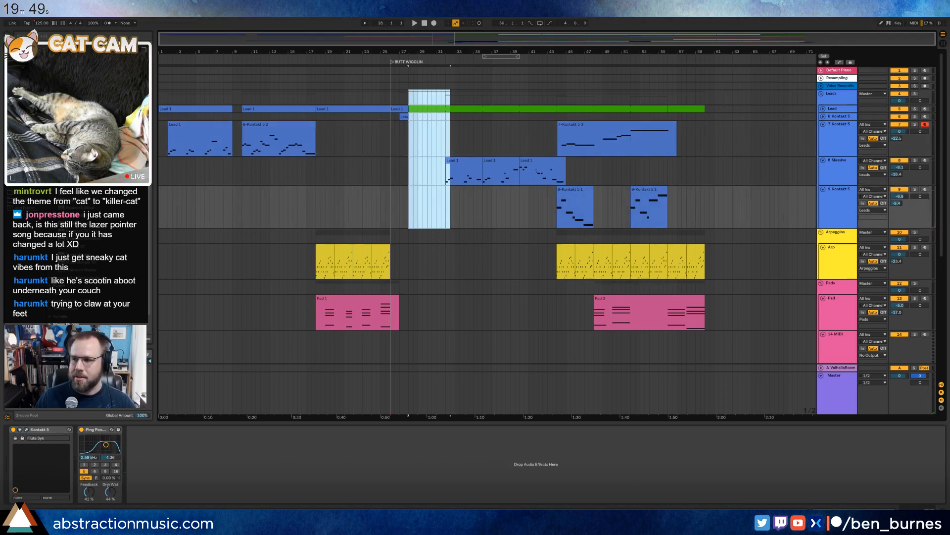
{"action": "mouse_move", "coordinate": [411, 99]}
{"action": "left_mouse_down"}
{"action": "mouse_move", "coordinate": [405, 110]}
{"action": "mouse_move", "coordinate": [507, 381]}
{"action": "mouse_move", "coordinate": [548, 406]}
{"action": "mouse_move", "coordinate": [556, 302]}
{"action": "mouse_move", "coordinate": [555, 342]}
{"action": "left_mouse_up"}
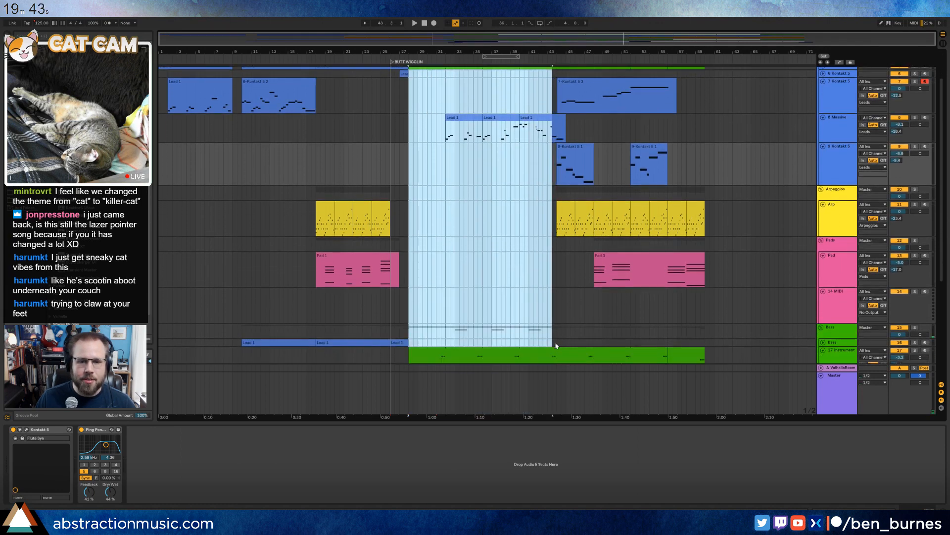
{"action": "left_click", "coordinate": [555, 330]}
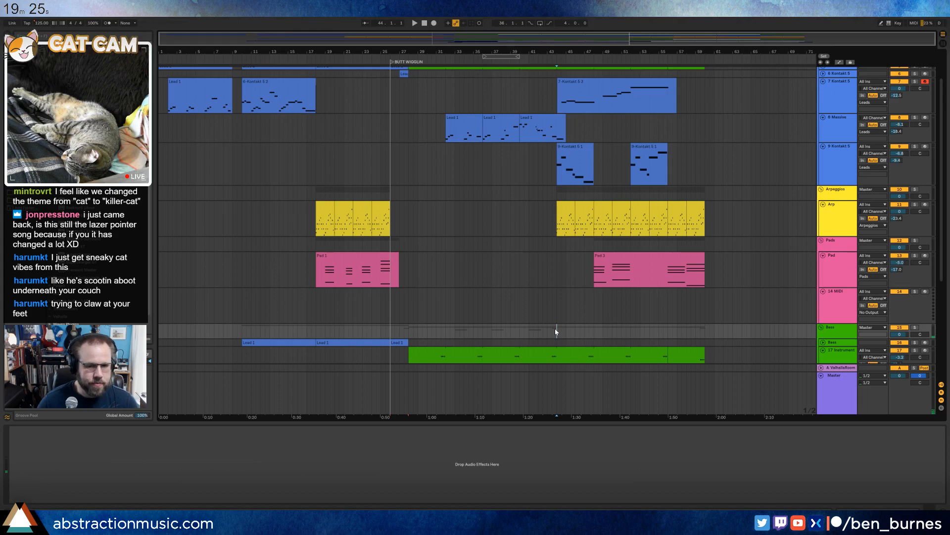
Copy the 808 Core Kit and Kontakt 5 drum clips that start at bar 28 and place the copies from bar 64.
{"action": "scroll", "coordinate": [554, 329], "scroll_direction": "down", "scroll_amount": 8}
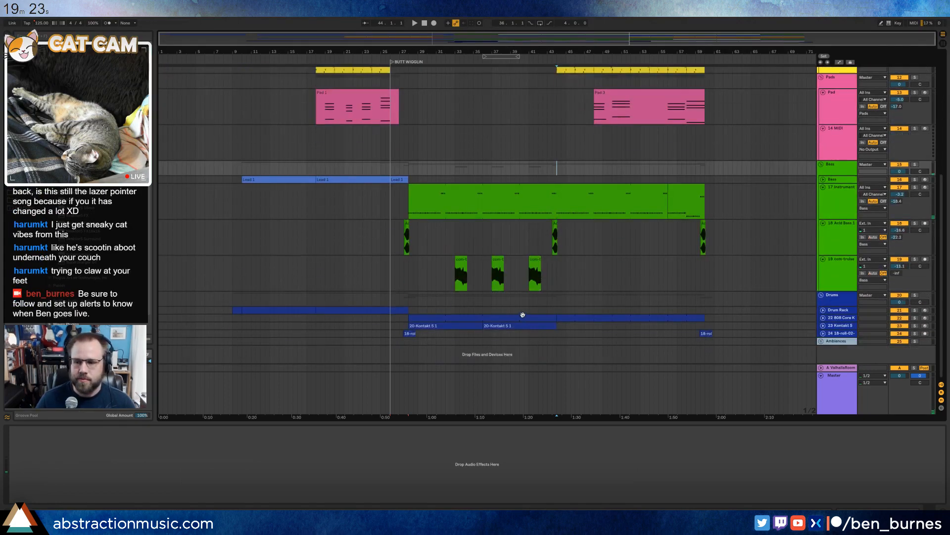
{"action": "left_click", "coordinate": [447, 326]}
{"action": "left_click", "coordinate": [499, 322], "text": "shift"}
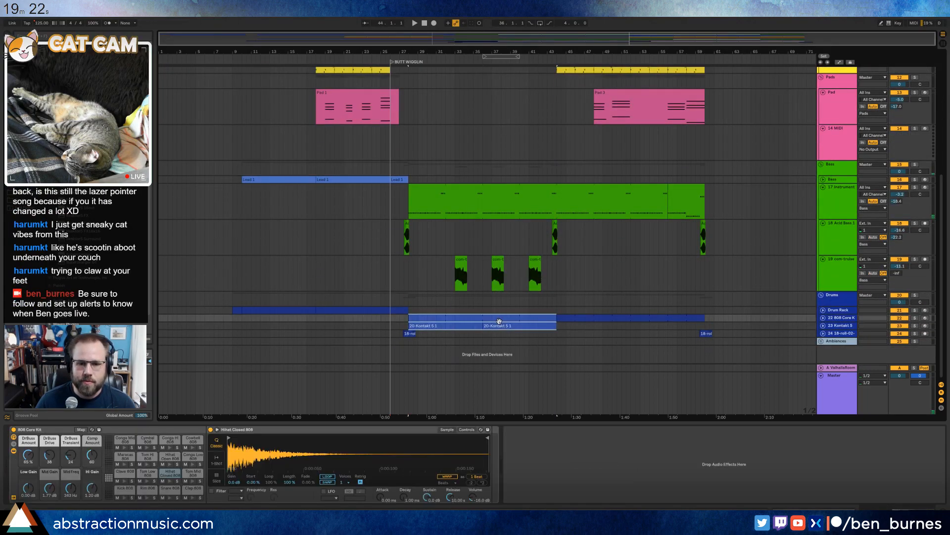
{"action": "left_click", "coordinate": [705, 318]}
{"action": "key", "text": "ctrl+v"}
{"action": "key", "text": "space"}
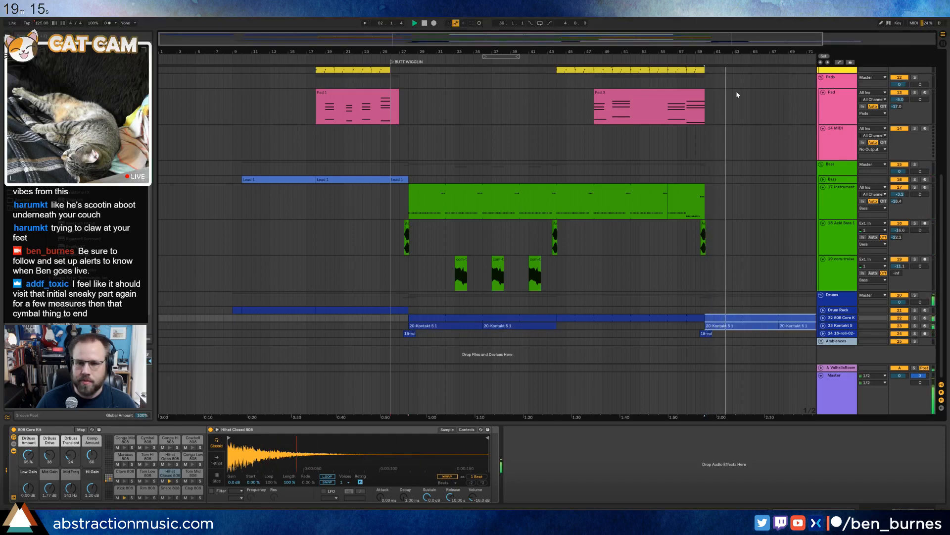
{"action": "left_click_drag", "start_coordinate": [733, 37], "coordinate": [886, 40]}
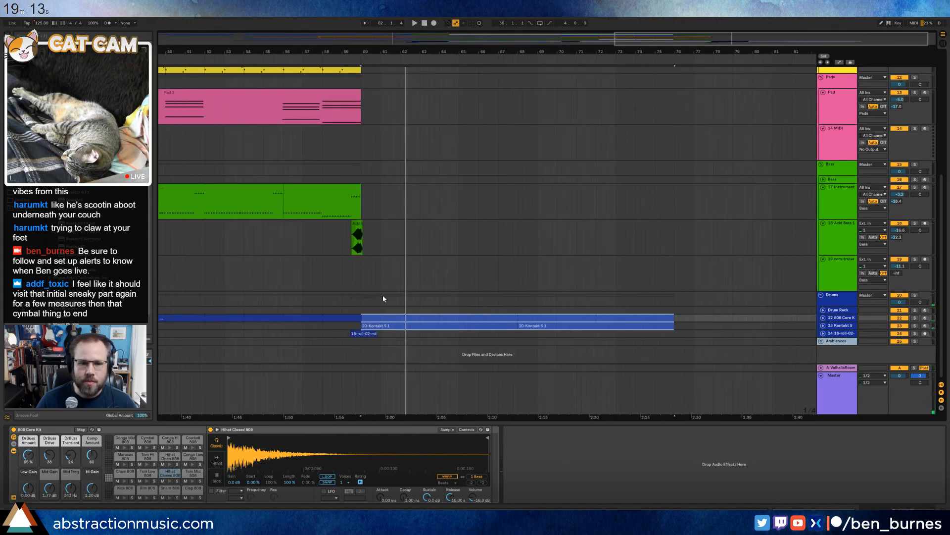
{"action": "left_click_drag", "start_coordinate": [374, 315], "coordinate": [459, 322]}
Add a Ping Pong Delay to the 24 18-roll track and automate its Device On to switch on at the last roll clip.
{"action": "left_click", "coordinate": [369, 333]}
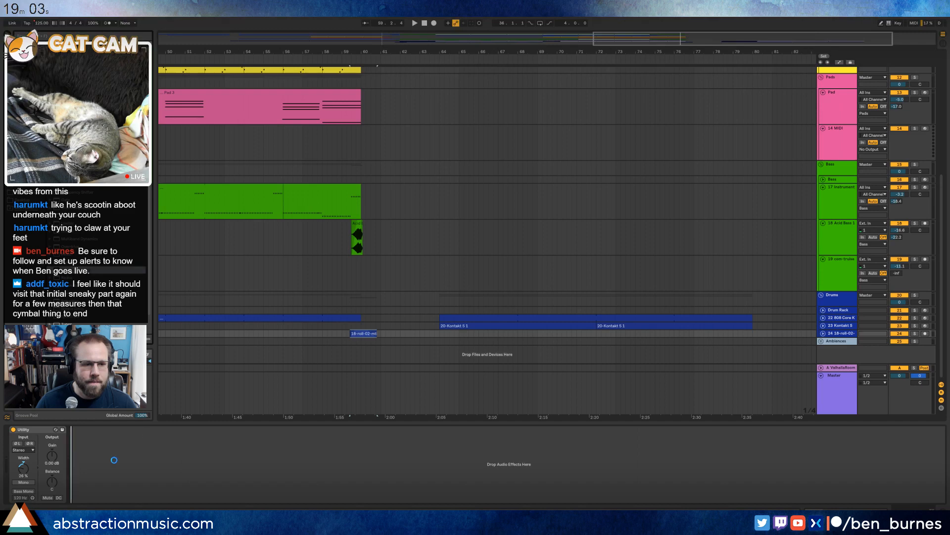
{"action": "left_click_drag", "start_coordinate": [114, 460], "coordinate": [114, 460]}
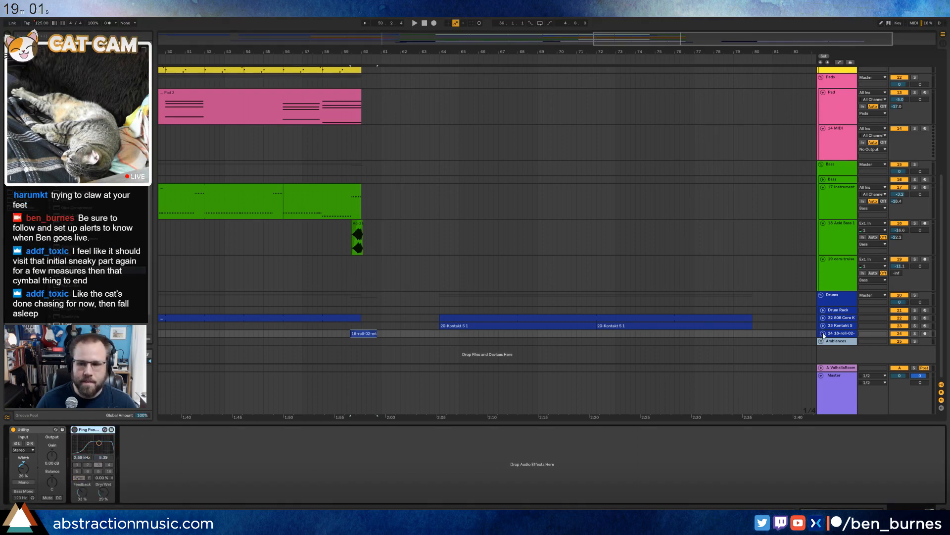
{"action": "left_click", "coordinate": [823, 333]}
{"action": "left_click", "coordinate": [337, 344]}
{"action": "key", "text": "a"}
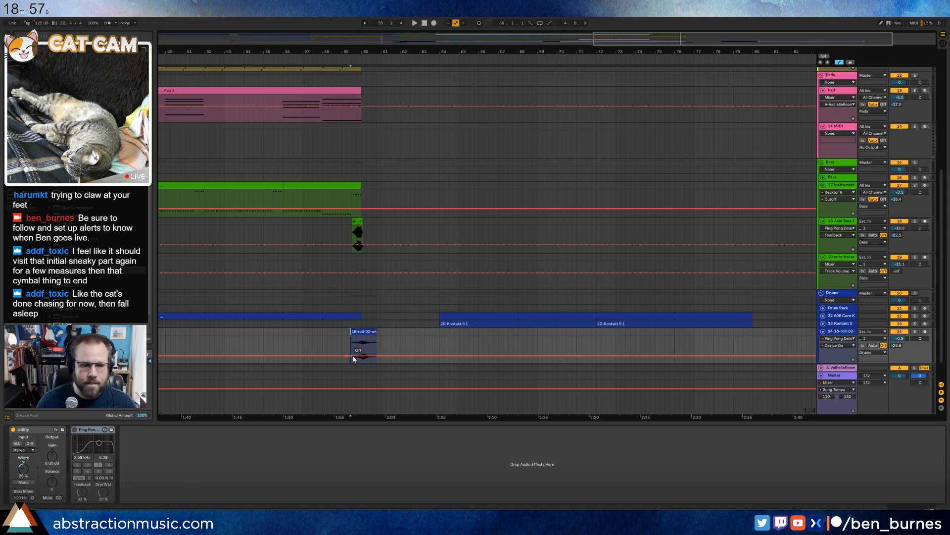
{"action": "left_click_drag", "start_coordinate": [354, 356], "coordinate": [354, 341]}
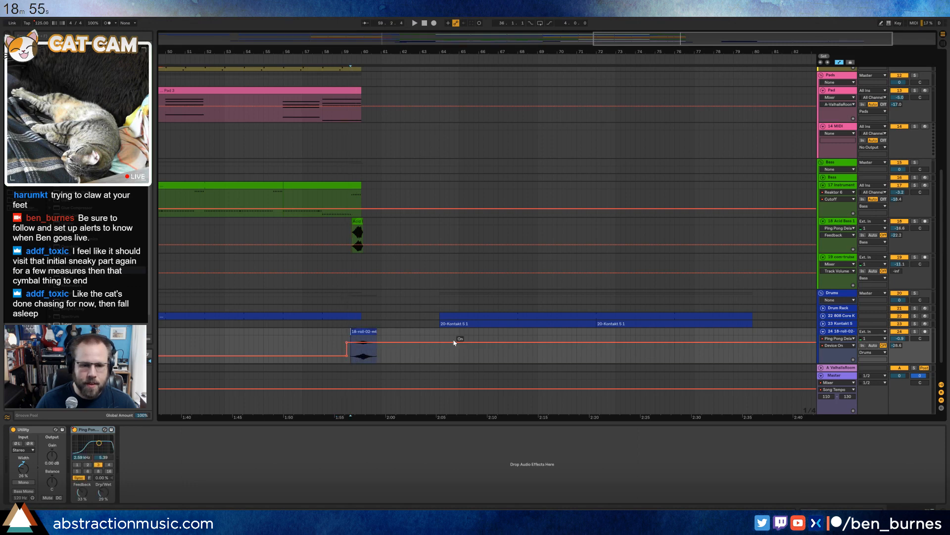
{"action": "key", "text": "a"}
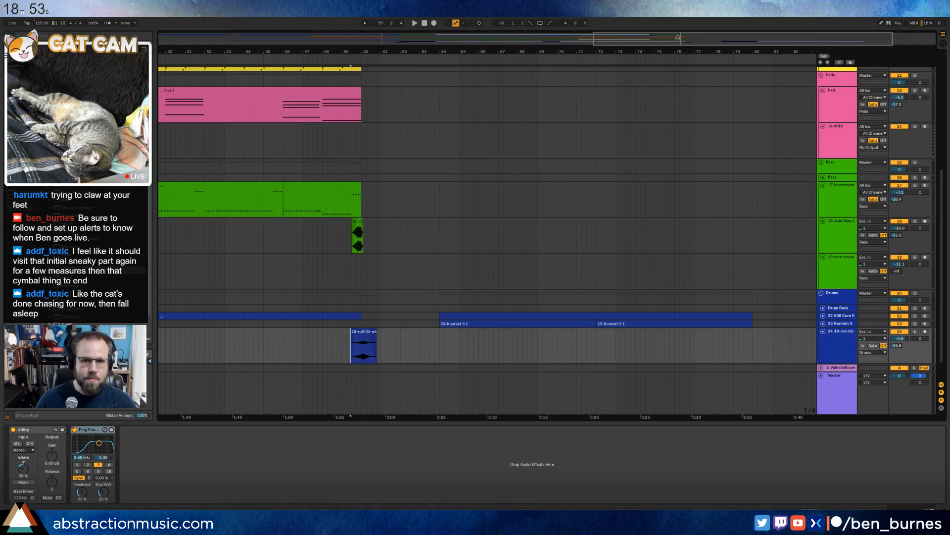
Copy the lead clips spanning bars 10 to 18, including the 7 Kontakt 5 melody, to bar 60.
{"action": "left_click_drag", "start_coordinate": [678, 37], "coordinate": [677, 18]}
{"action": "scroll", "coordinate": [287, 221], "scroll_direction": "up", "scroll_amount": 2}
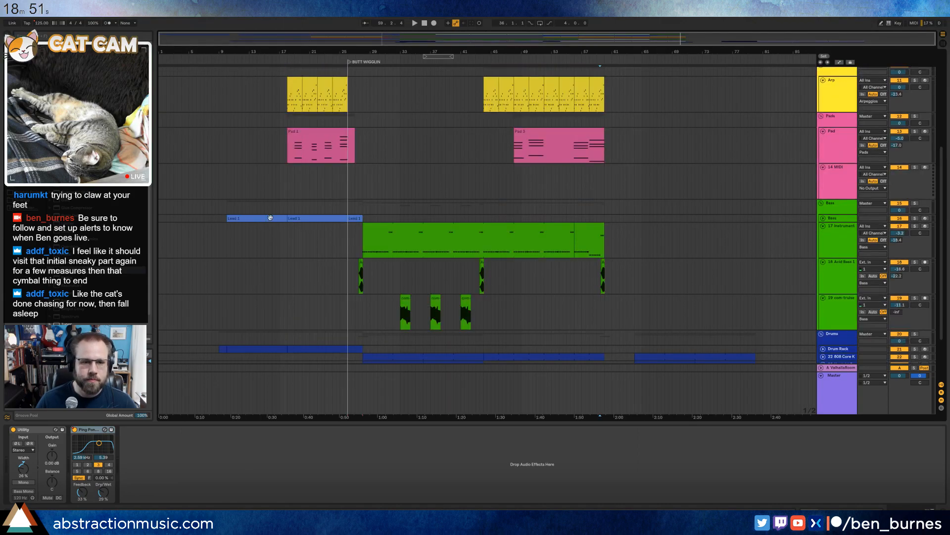
{"action": "scroll", "coordinate": [342, 203], "scroll_direction": "up", "scroll_amount": 8}
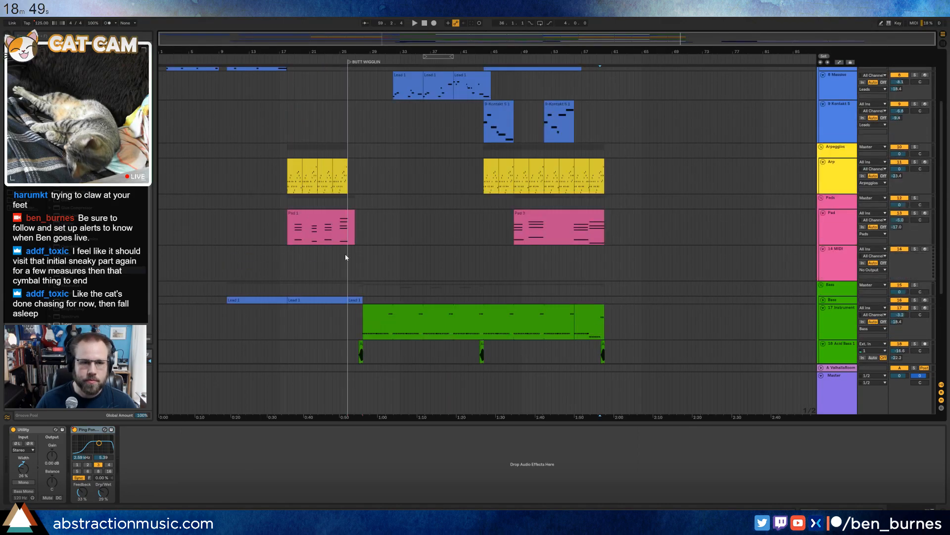
{"action": "left_click", "coordinate": [257, 127]}
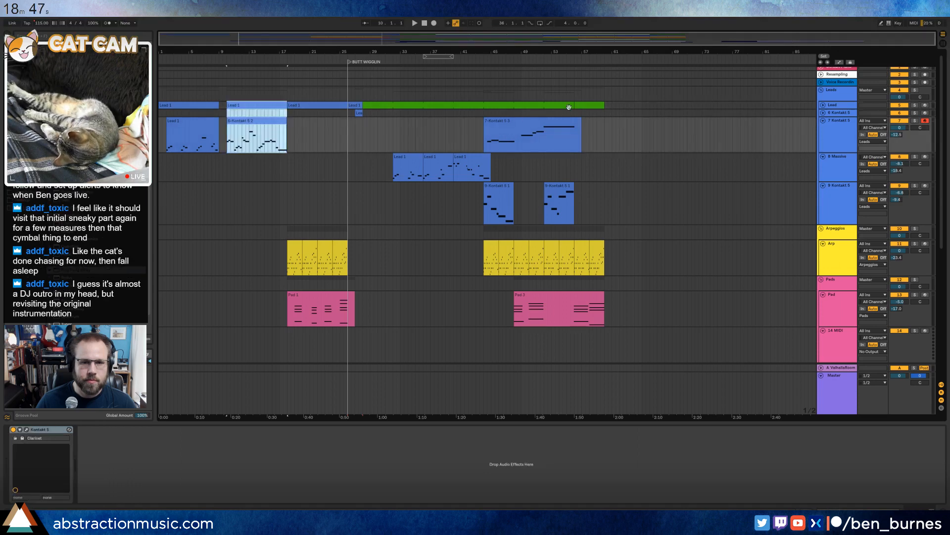
{"action": "left_click", "coordinate": [604, 105]}
{"action": "key", "text": "ctrl+v"}
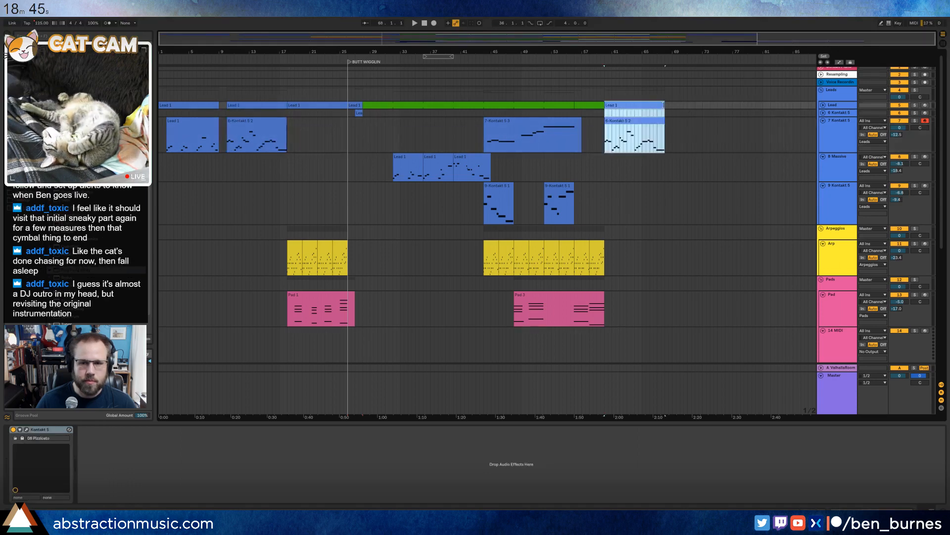
Trim the pasted lead clips so they end at bar 64 and play back the transition into them.
{"action": "left_click_drag", "start_coordinate": [665, 106], "coordinate": [642, 147]}
{"action": "key", "text": "Delete"}
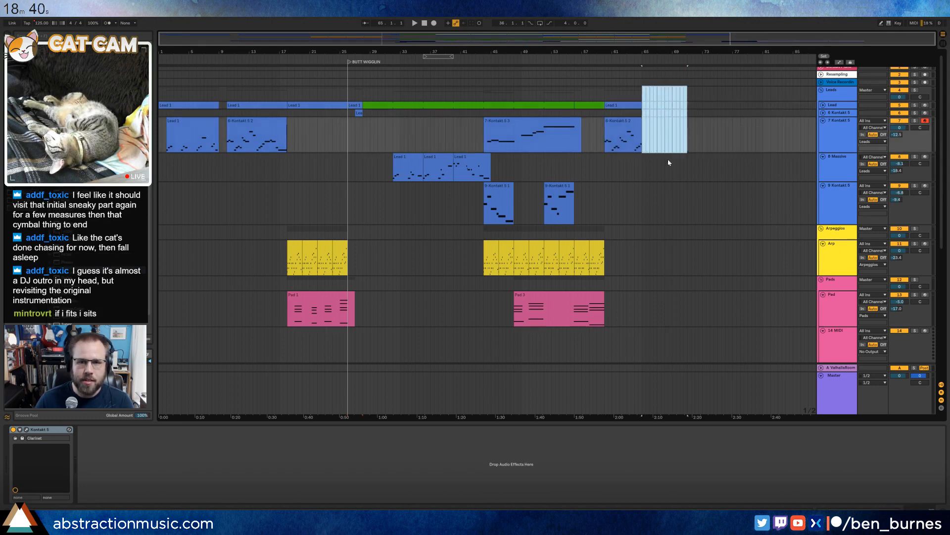
{"action": "left_click", "coordinate": [695, 93]}
{"action": "scroll", "coordinate": [690, 117], "scroll_direction": "up", "scroll_amount": 5}
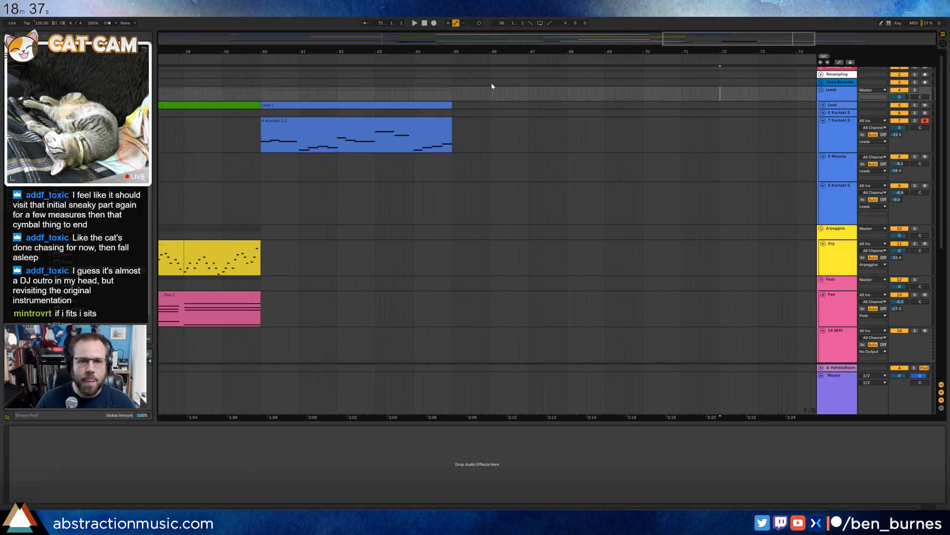
{"action": "left_click_drag", "start_coordinate": [492, 86], "coordinate": [414, 163]}
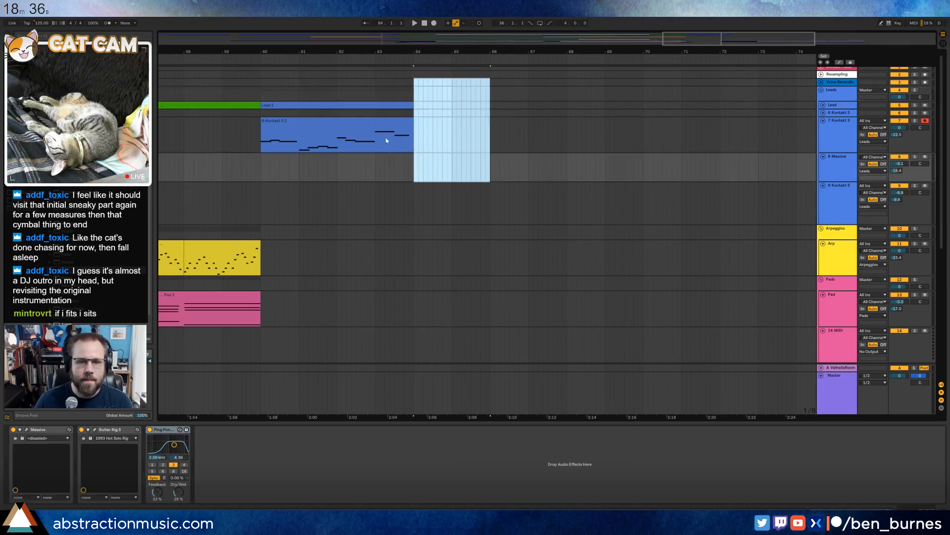
{"action": "left_click", "coordinate": [195, 67]}
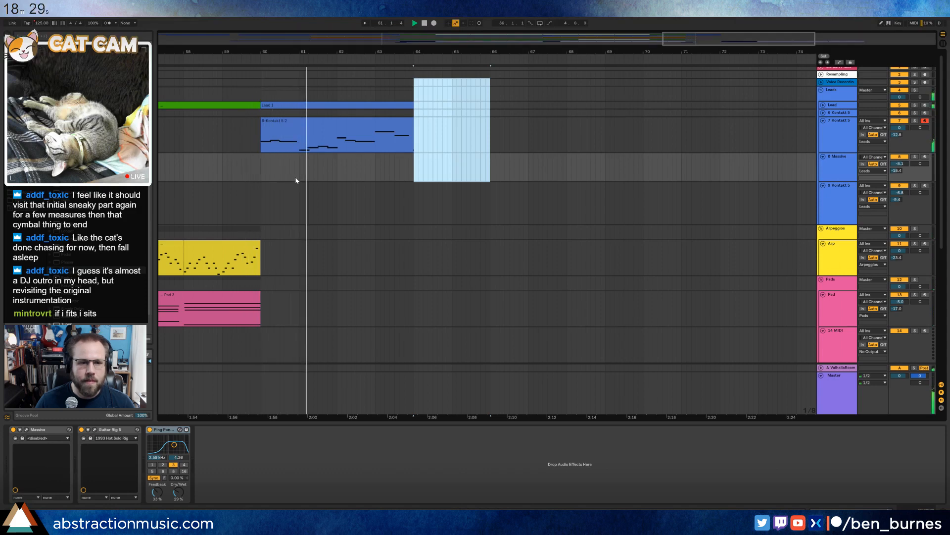
{"action": "key", "text": "space"}
Duplicate the last 17 Instrument bass clip so the copy starts at bar 60, and play it back.
{"action": "scroll", "coordinate": [342, 198], "scroll_direction": "down", "scroll_amount": 4}
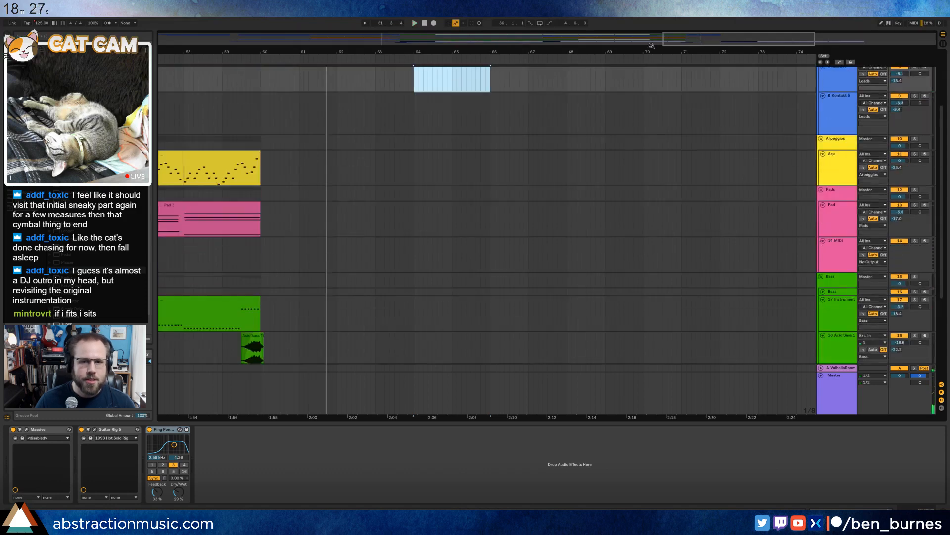
{"action": "left_click_drag", "start_coordinate": [676, 42], "coordinate": [675, 33]}
{"action": "scroll", "coordinate": [412, 209], "scroll_direction": "up", "scroll_amount": 6}
{"action": "scroll", "coordinate": [292, 198], "scroll_direction": "down", "scroll_amount": 1}
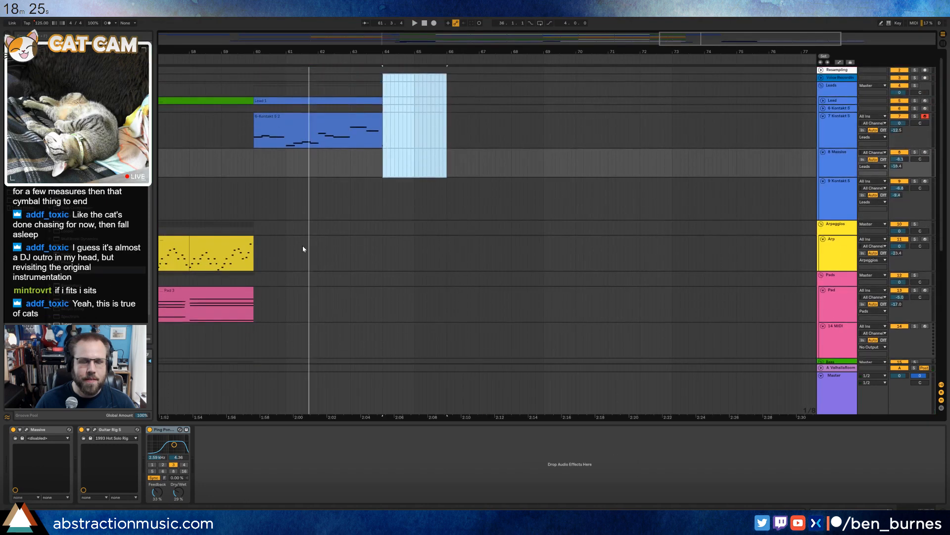
{"action": "scroll", "coordinate": [304, 249], "scroll_direction": "down", "scroll_amount": 3}
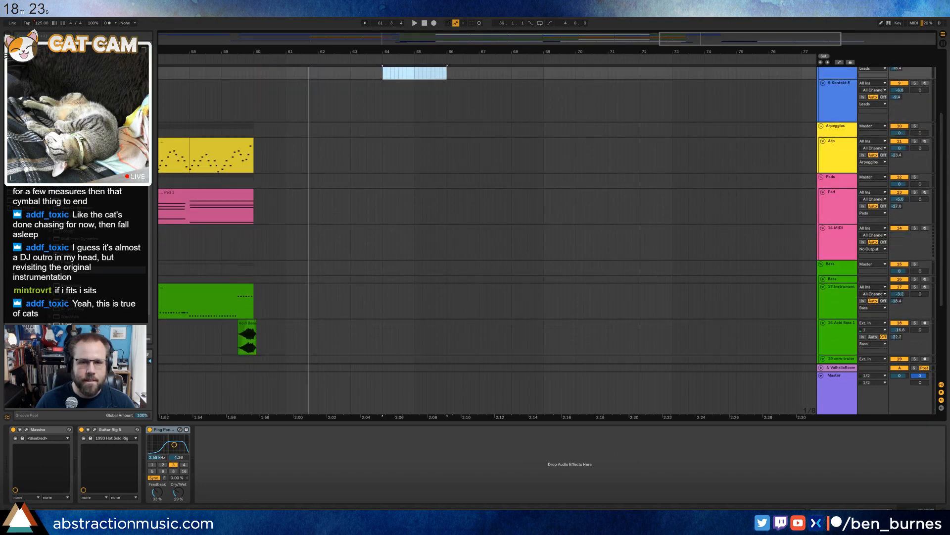
{"action": "left_click_drag", "start_coordinate": [705, 36], "coordinate": [679, 32]}
{"action": "left_click", "coordinate": [291, 290]}
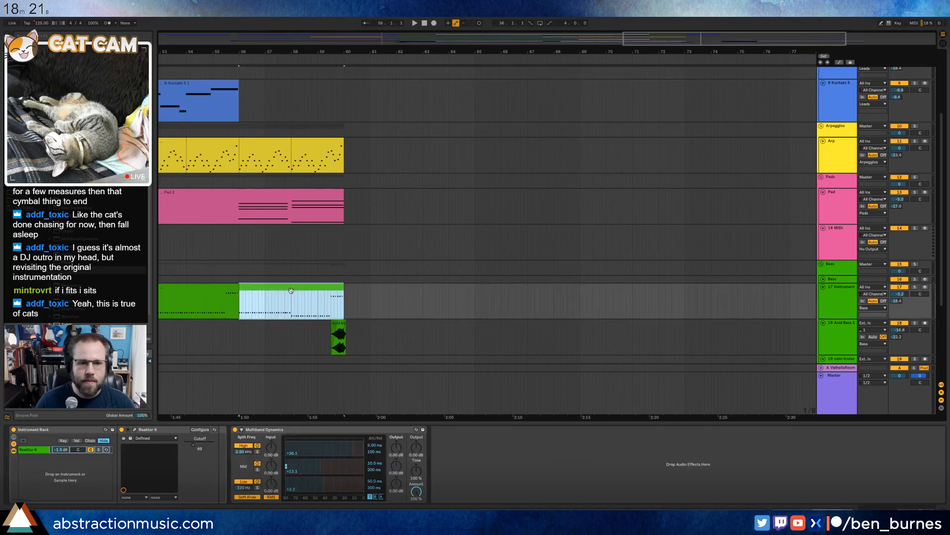
{"action": "key", "text": "ctrl+d"}
{"action": "key", "text": "space"}
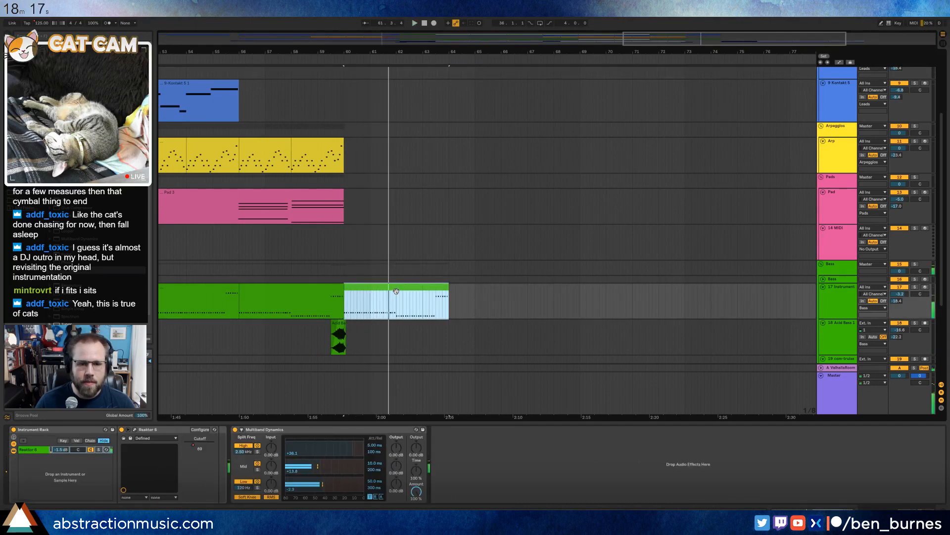
In the duplicated bass clip, raise the notes at the end of its second bar an octave, remove the extra one and play back.
{"action": "double_click", "coordinate": [396, 290]}
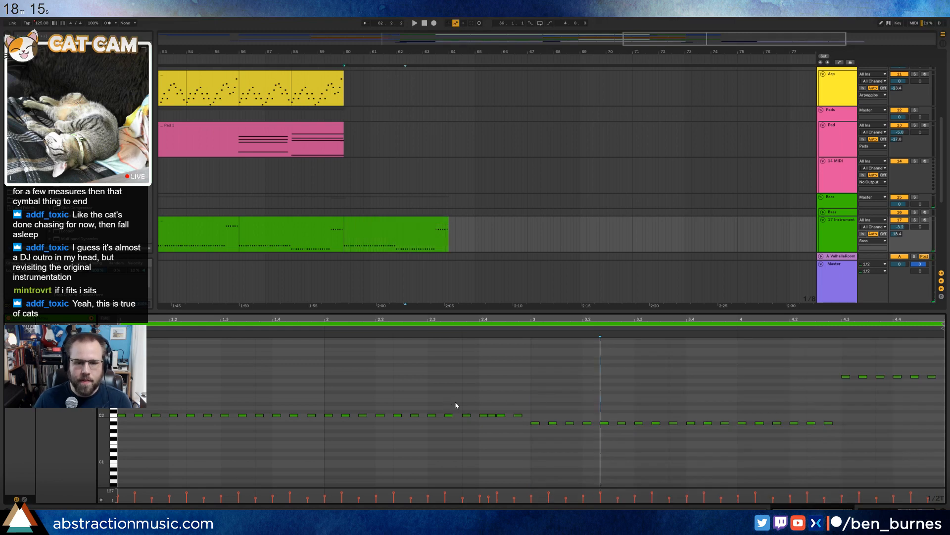
{"action": "left_click_drag", "start_coordinate": [461, 402], "coordinate": [517, 421]}
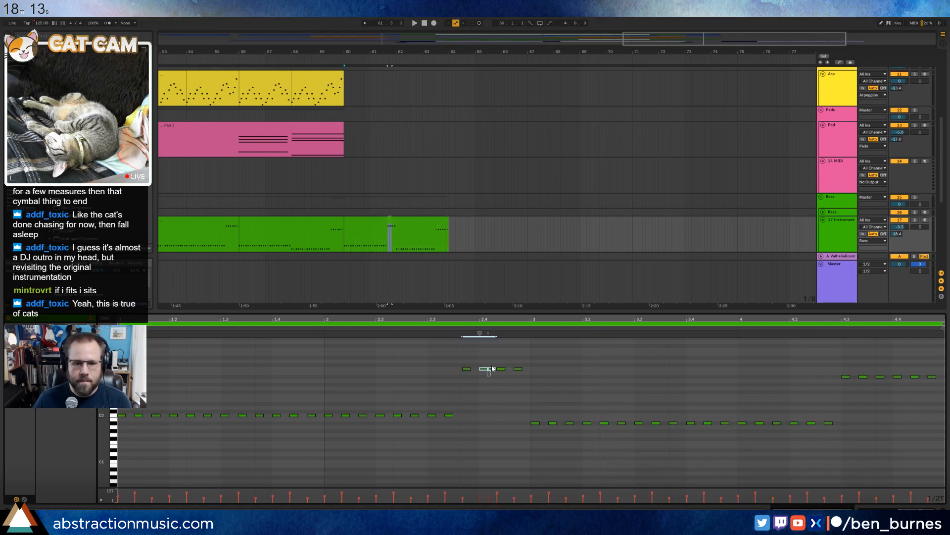
{"action": "key", "text": "space"}
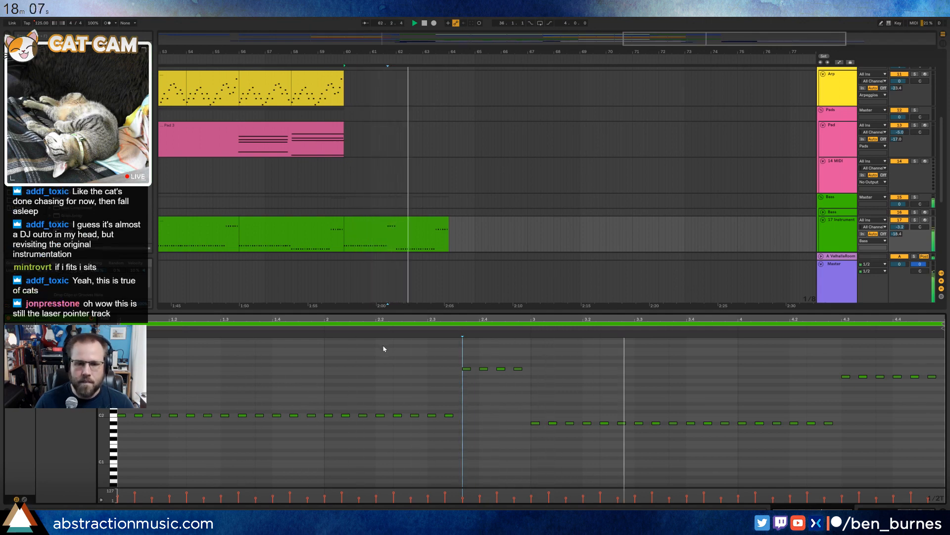
{"action": "key", "text": "shift+Tab"}
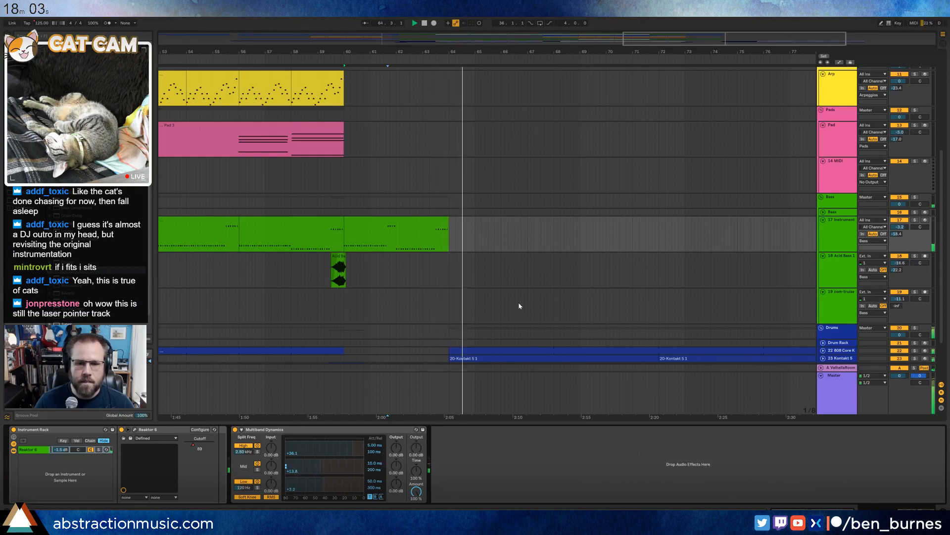
Stop playback and shorten the duplicated bass clip so it ends at bar 61.
{"action": "key", "text": "space"}
{"action": "scroll", "coordinate": [382, 287], "scroll_direction": "up", "scroll_amount": 3}
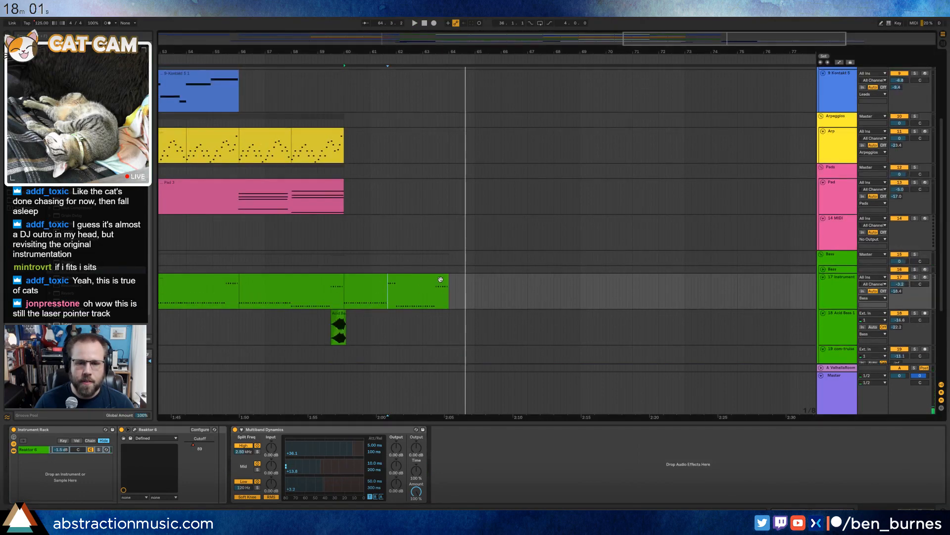
{"action": "left_click_drag", "start_coordinate": [441, 280], "coordinate": [369, 283]}
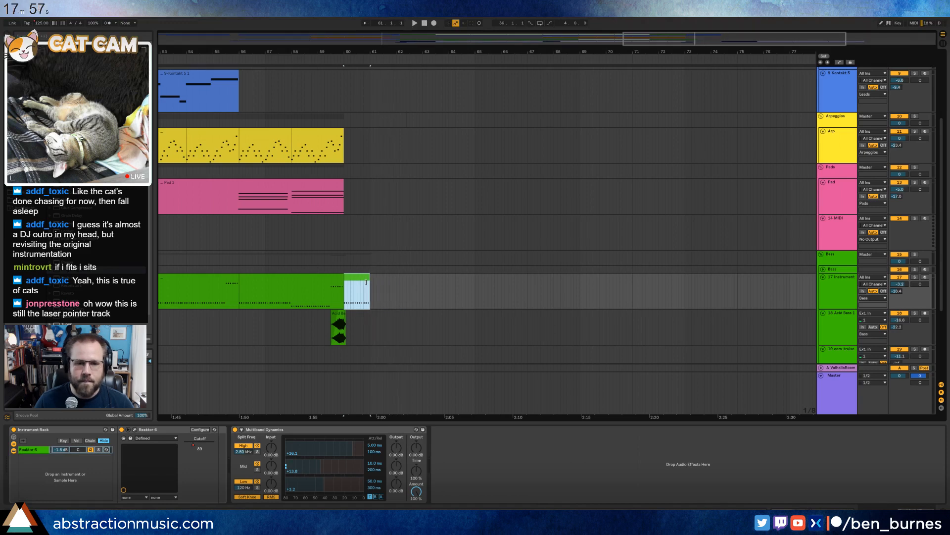
Look over the whole arrangement and play it from around bar 51 into the new ending.
{"action": "scroll", "coordinate": [382, 227], "scroll_direction": "up", "scroll_amount": 5}
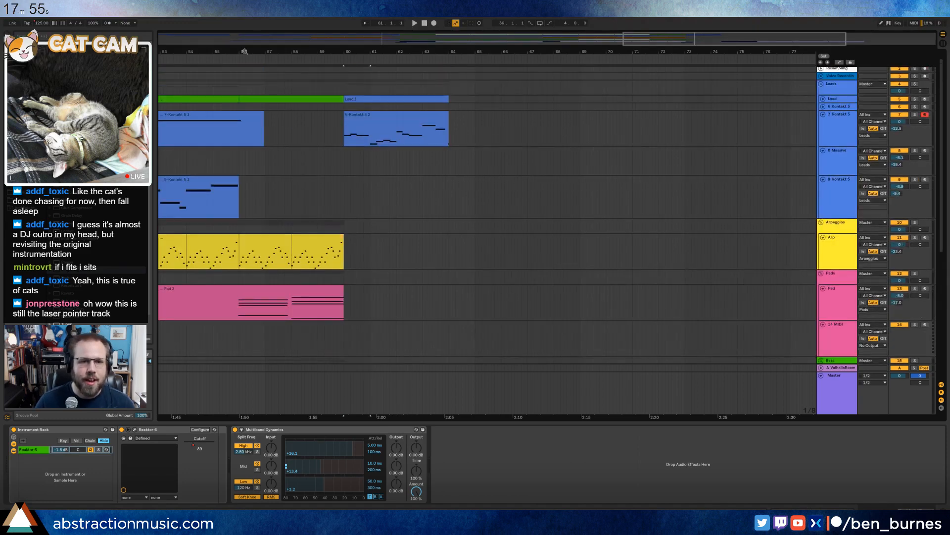
{"action": "double_click", "coordinate": [244, 52]}
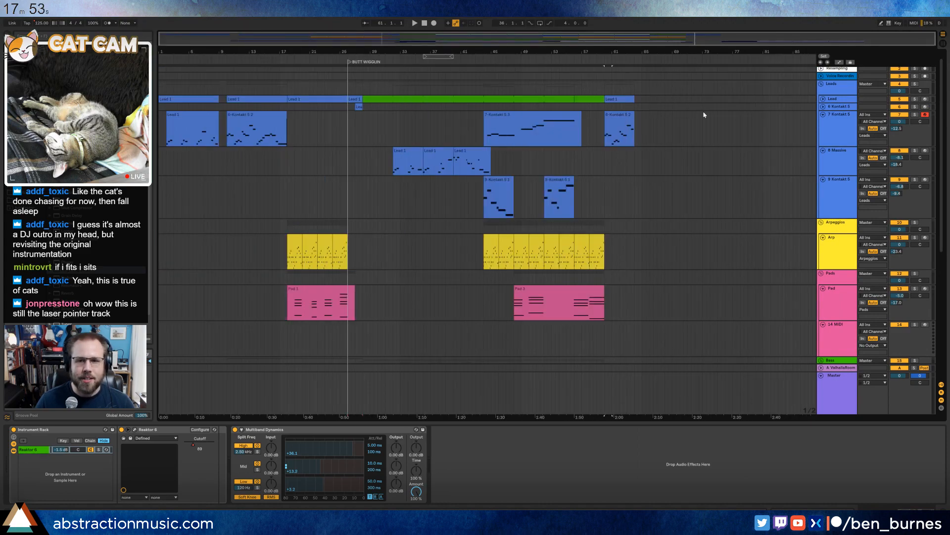
{"action": "scroll", "coordinate": [677, 200], "scroll_direction": "down", "scroll_amount": 10}
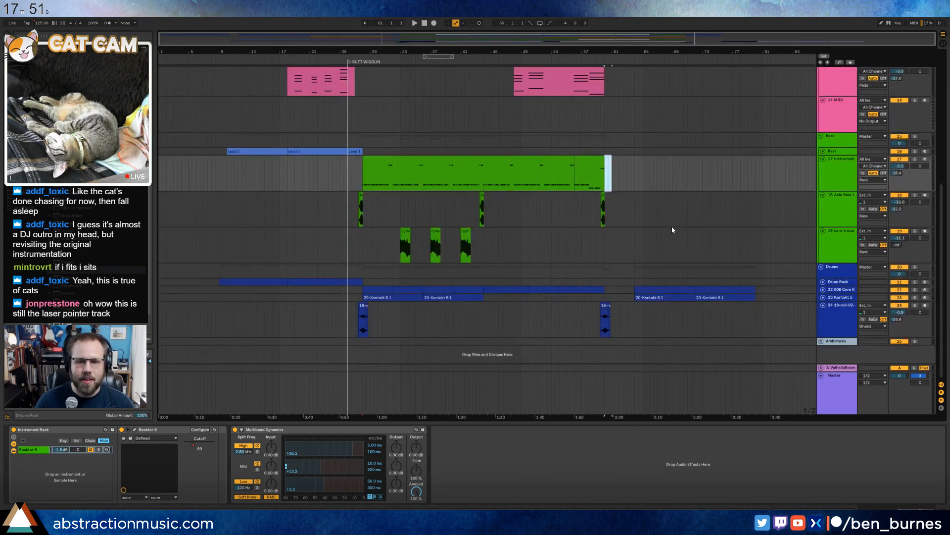
{"action": "scroll", "coordinate": [673, 230], "scroll_direction": "up", "scroll_amount": 10}
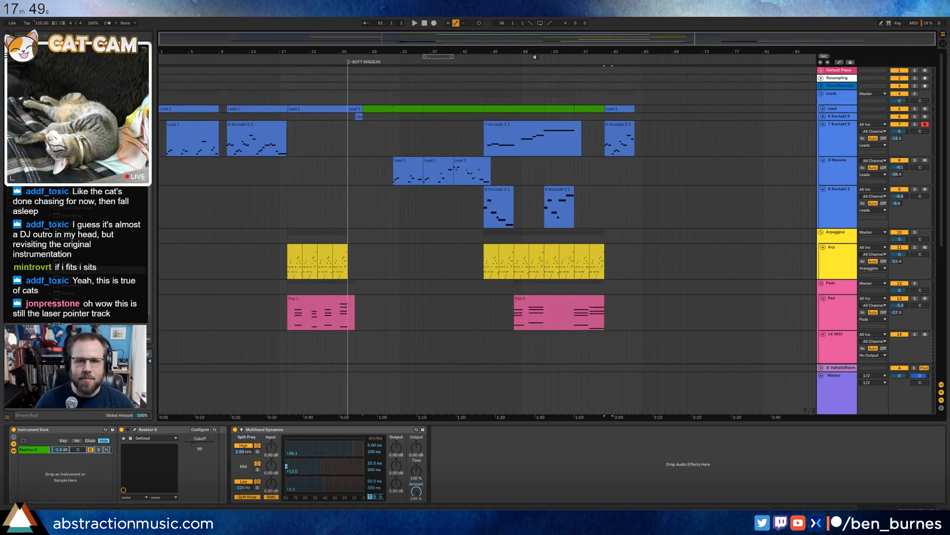
{"action": "left_click", "coordinate": [539, 57]}
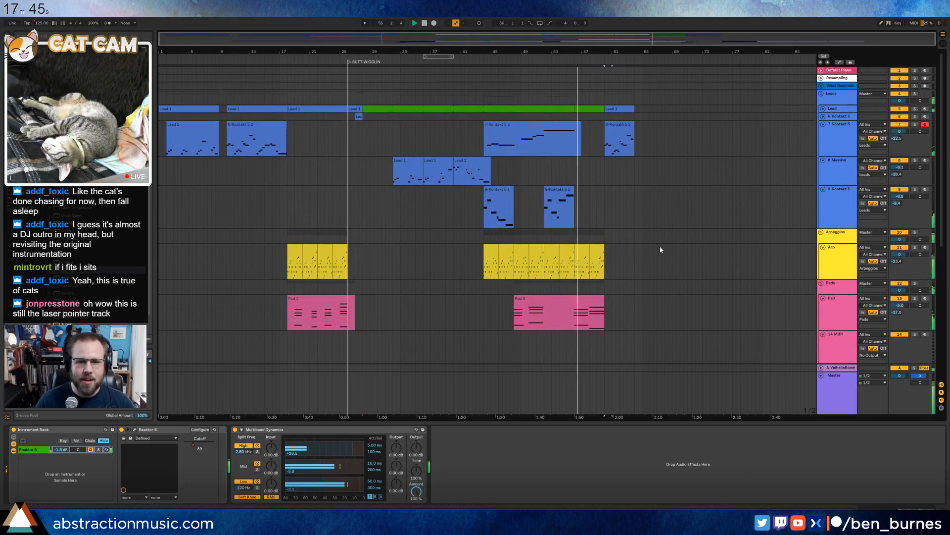
Copy the first four bars of the Pad 1 clip at bar 18 to bar 60 on the Pad track.
{"action": "left_click_drag", "start_coordinate": [287, 314], "coordinate": [319, 319]}
{"action": "left_click", "coordinate": [602, 303]}
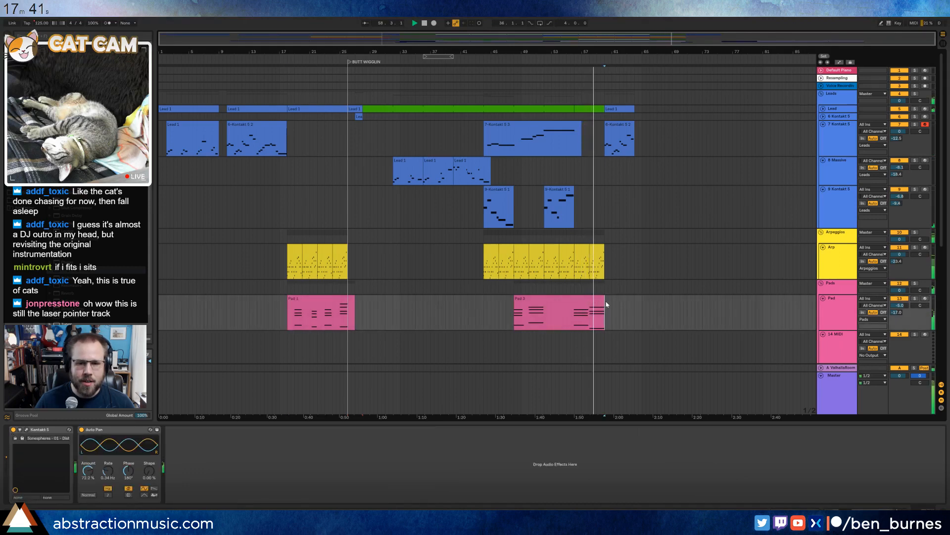
{"action": "key", "text": "ctrl+v"}
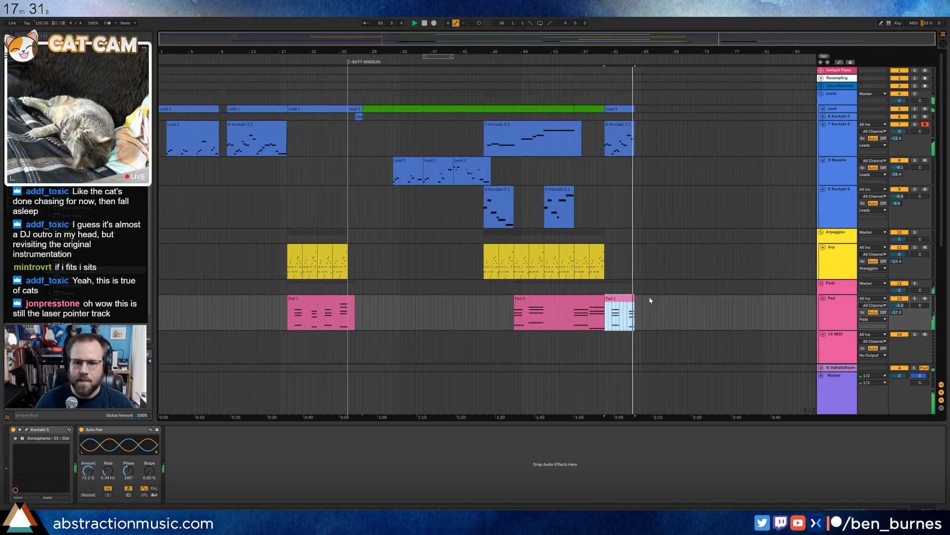
Stop playback and delete the duplicated lead and pad clips from bar 60 onward.
{"action": "key", "text": "space"}
{"action": "left_click_drag", "start_coordinate": [640, 313], "coordinate": [605, 108]}
{"action": "key", "text": "Delete"}
Move the duplicated 808 Core Kit and Kontakt 5 drum clips four bars earlier so they start at bar 60.
{"action": "scroll", "coordinate": [657, 242], "scroll_direction": "down", "scroll_amount": 2}
{"action": "scroll", "coordinate": [657, 242], "scroll_direction": "down", "scroll_amount": 6}
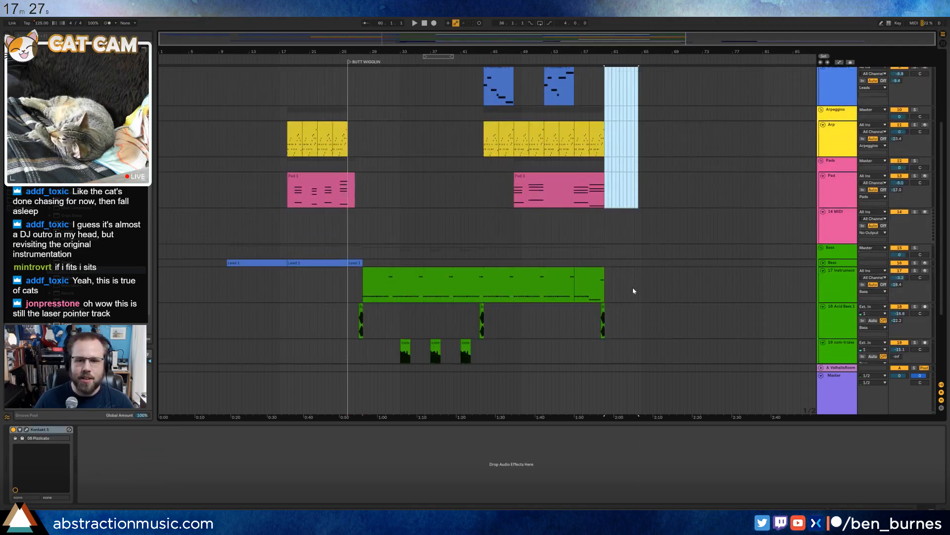
{"action": "left_click", "coordinate": [711, 302]}
{"action": "left_click", "coordinate": [712, 302], "text": "shift"}
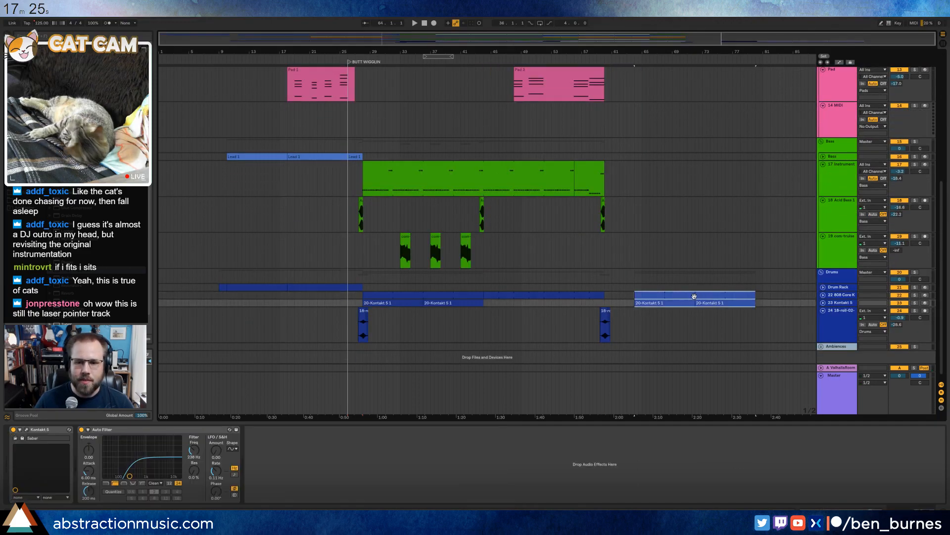
{"action": "left_click_drag", "start_coordinate": [693, 297], "coordinate": [662, 293]}
Copy the three Lead 1 clips on the 8 Massive track.
{"action": "scroll", "coordinate": [693, 238], "scroll_direction": "up", "scroll_amount": 8}
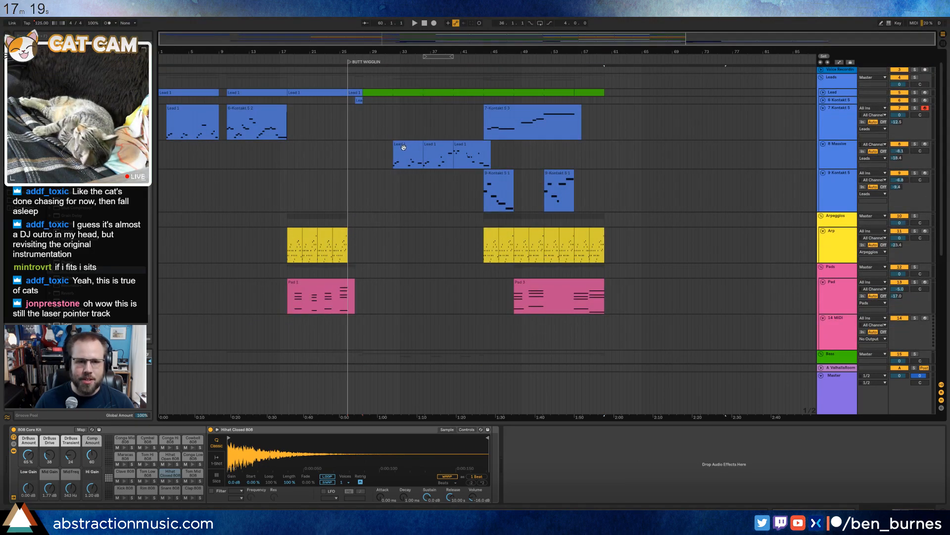
{"action": "scroll", "coordinate": [408, 150], "scroll_direction": "down", "scroll_amount": 3}
{"action": "left_click", "coordinate": [409, 115]}
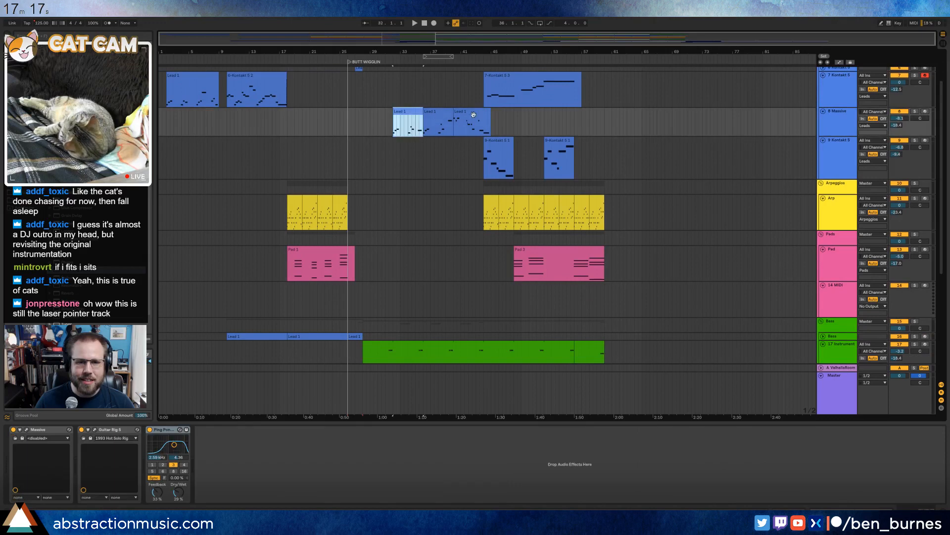
{"action": "left_click", "coordinate": [473, 113], "text": "shift"}
{"action": "scroll", "coordinate": [611, 141], "scroll_direction": "up", "scroll_amount": 4}
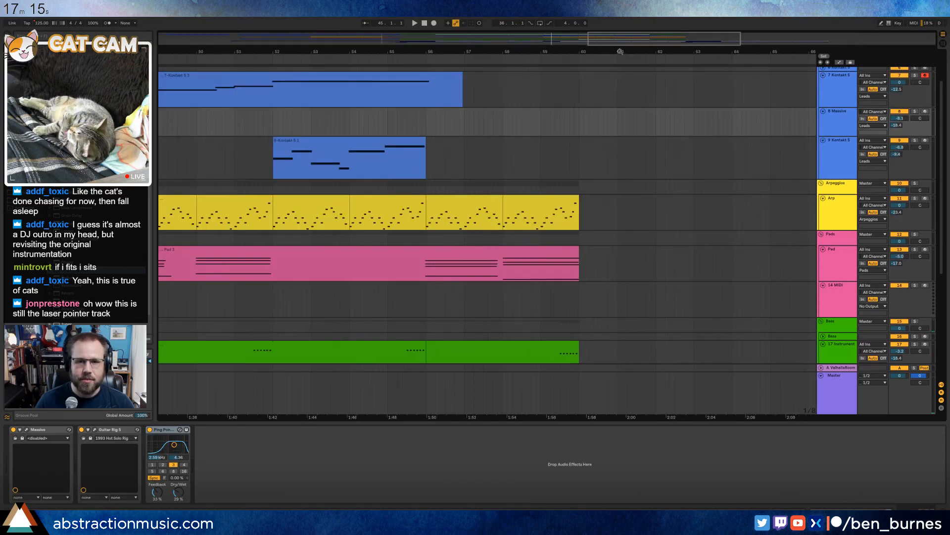
{"action": "left_click_drag", "start_coordinate": [620, 52], "coordinate": [428, 35]}
{"action": "left_click_drag", "start_coordinate": [313, 51], "coordinate": [379, 50]}
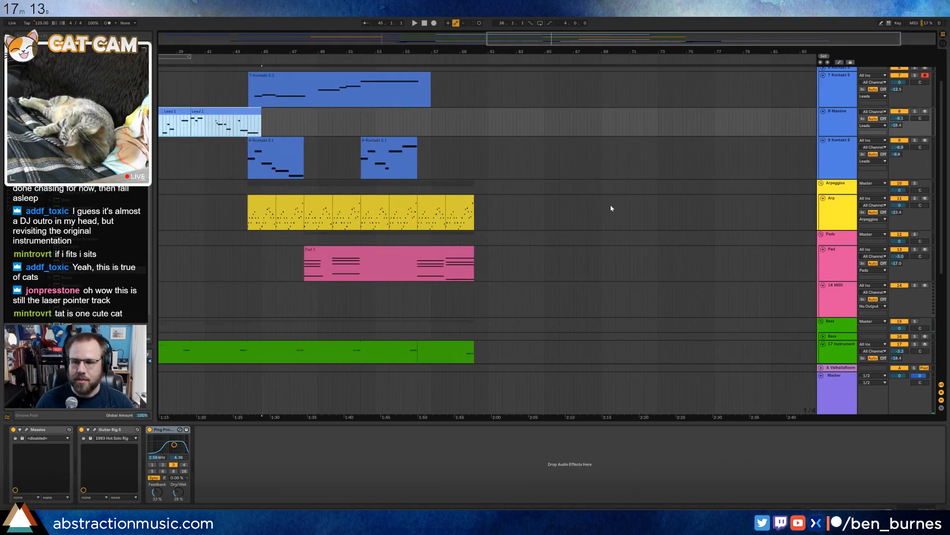
Collapse the Arp and Pad tracks and the three expanded tracks in the Bass group.
{"action": "left_click", "coordinate": [823, 198]}
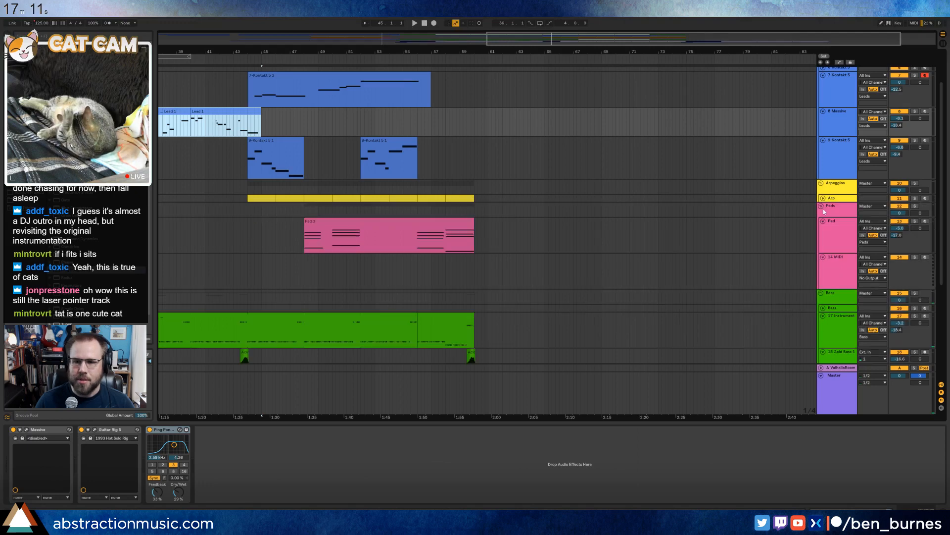
{"action": "left_click", "coordinate": [825, 222]}
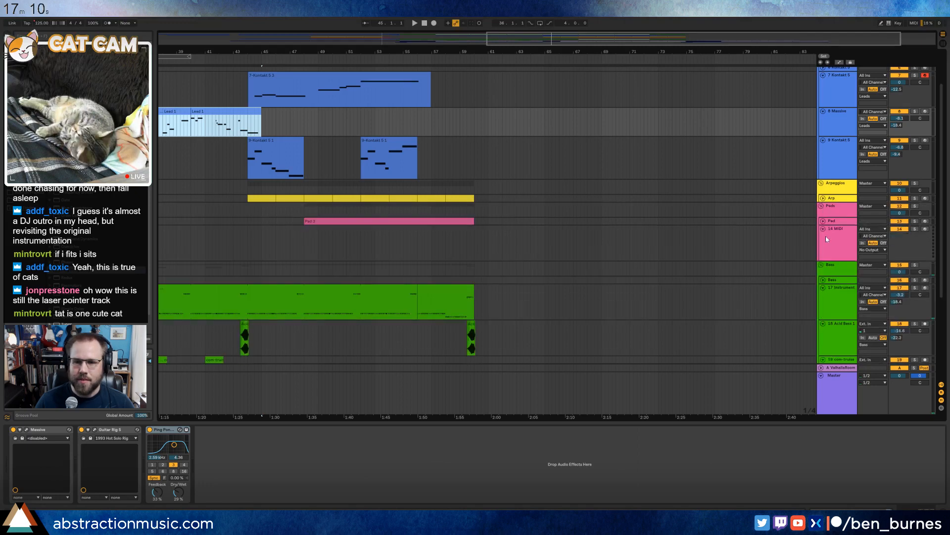
{"action": "left_click", "coordinate": [823, 289]}
{"action": "left_click", "coordinate": [823, 295]}
{"action": "left_click", "coordinate": [823, 304]}
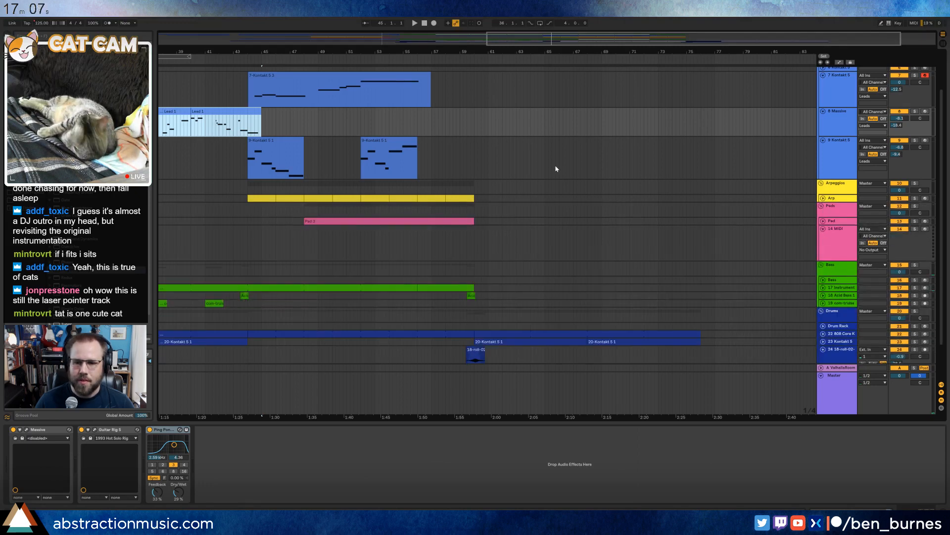
Try the copied Lead 1 clips around bar 60 on the 8 Massive track, then remove them.
{"action": "left_click", "coordinate": [475, 126]}
{"action": "key", "text": "ctrl+v"}
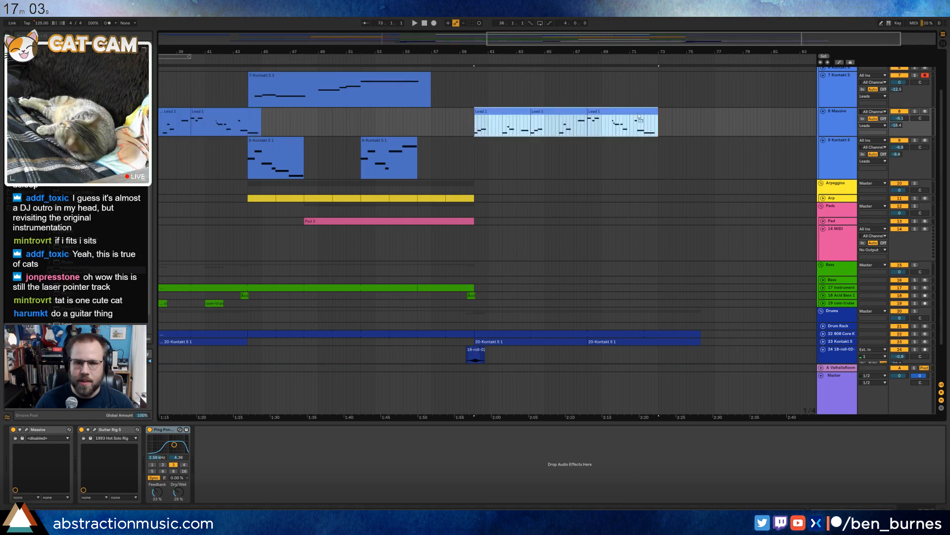
{"action": "mouse_move", "coordinate": [625, 113]}
{"action": "left_mouse_down"}
{"action": "mouse_move", "coordinate": [670, 114]}
{"action": "mouse_move", "coordinate": [628, 114]}
{"action": "left_mouse_up"}
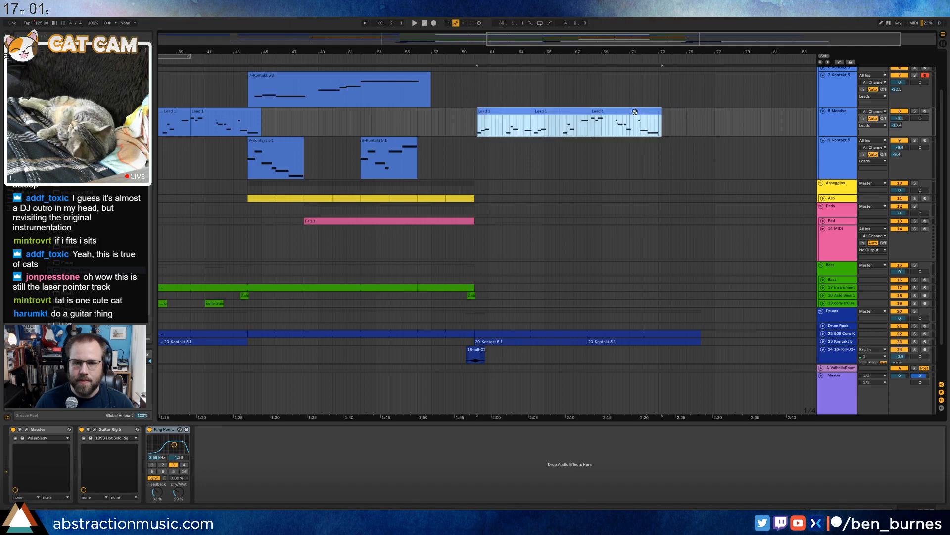
{"action": "left_click", "coordinate": [632, 113]}
{"action": "key", "text": "Delete"}
{"action": "left_click", "coordinate": [839, 127]}
{"action": "left_click_drag", "start_coordinate": [453, 124], "coordinate": [598, 125]}
{"action": "key", "text": "Delete"}
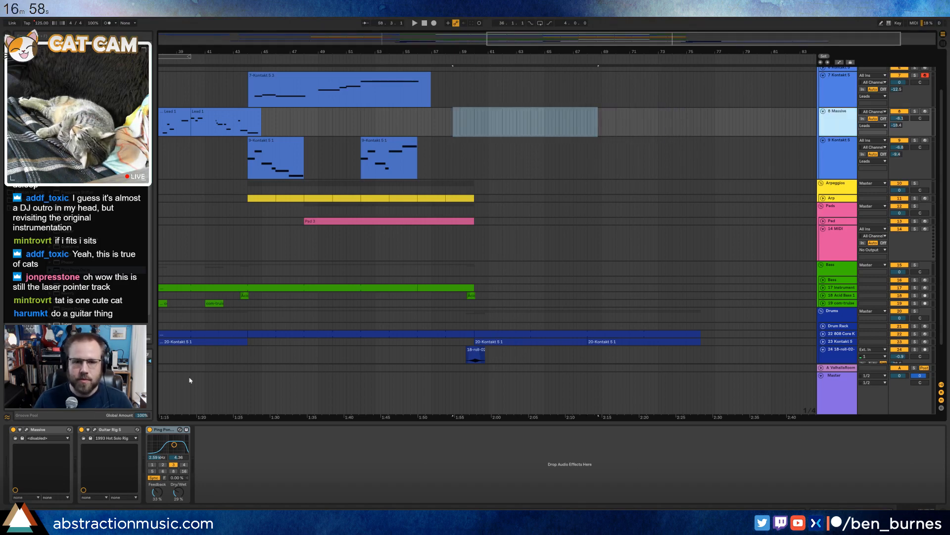
Insert an audio track below the 9 Kontakt 5 track and copy the 8 Massive track's Guitar Rig 5 onto it.
{"action": "left_click", "coordinate": [98, 434]}
{"action": "left_click", "coordinate": [844, 148]}
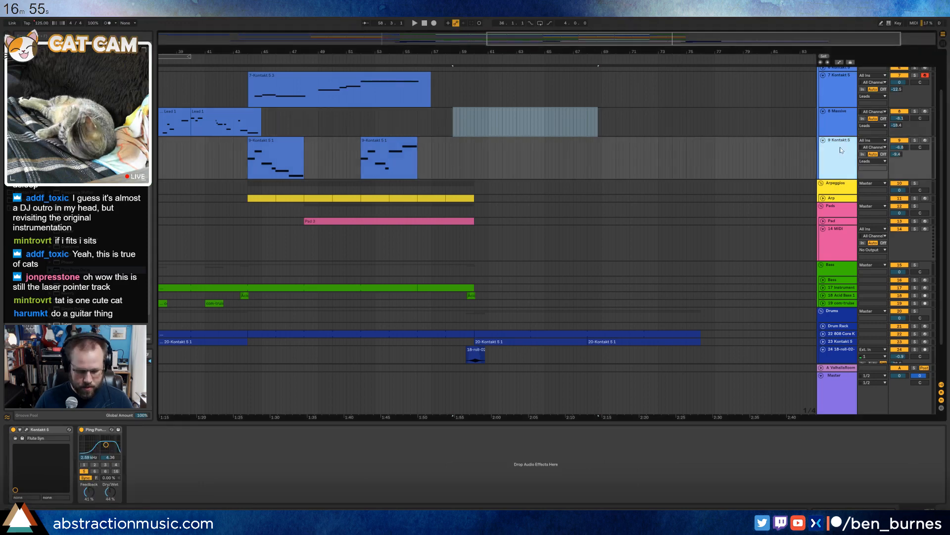
{"action": "key", "text": "ctrl+t"}
{"action": "left_click", "coordinate": [127, 498]}
{"action": "key", "text": "ctrl+v"}
Copy the Ping Pong Delay from the 8 Massive track to the new audio track and open its Guitar Rig 5 window.
{"action": "left_click", "coordinate": [531, 128]}
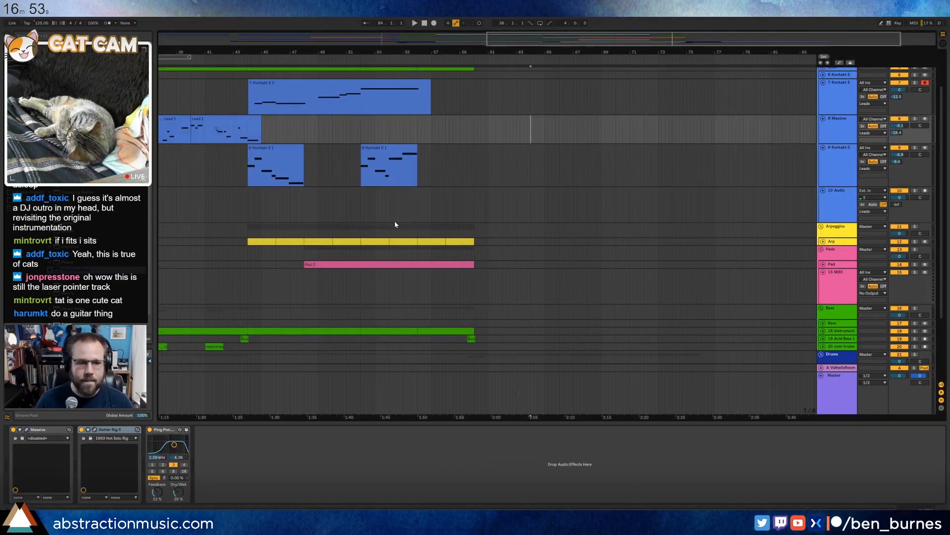
{"action": "left_click", "coordinate": [181, 430]}
{"action": "left_click", "coordinate": [516, 207]}
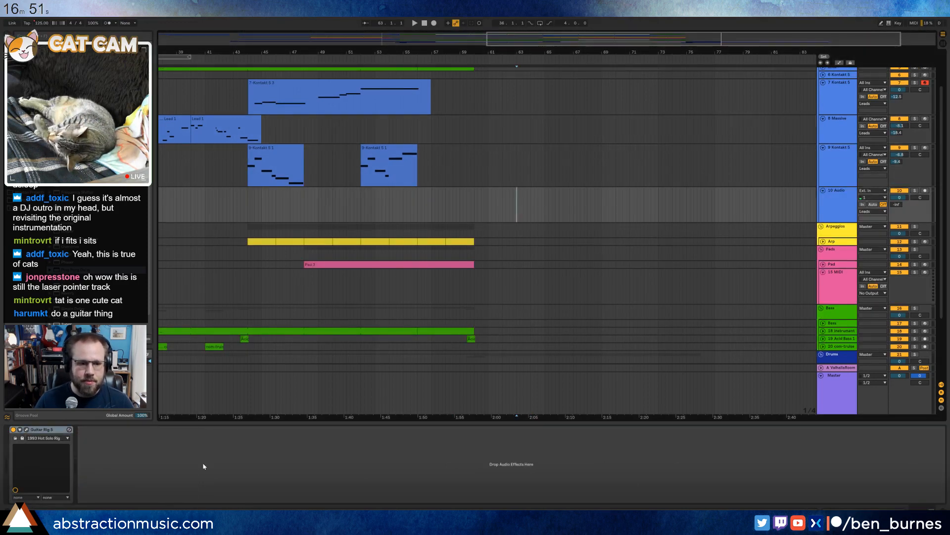
{"action": "left_click", "coordinate": [27, 429]}
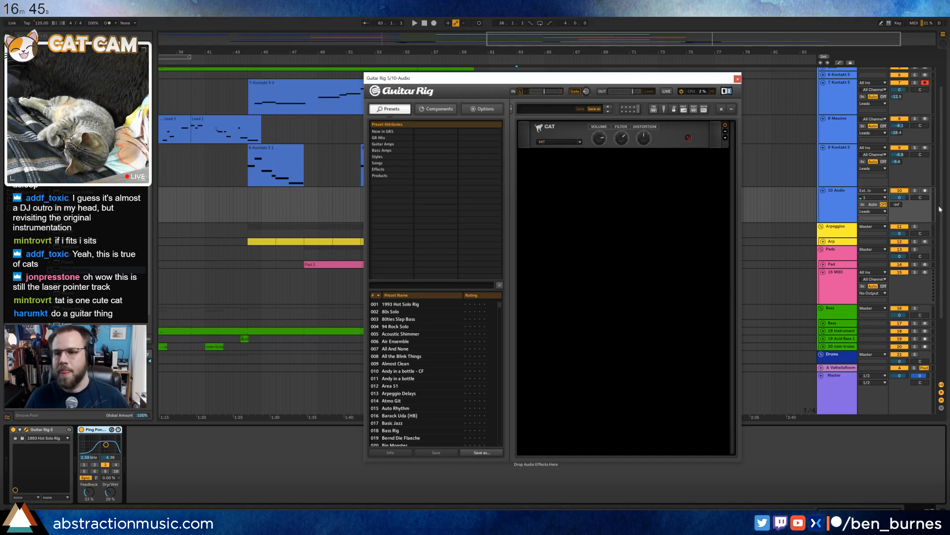
Arm the 10 Audio track, set its monitoring to In and choose external input 2.
{"action": "left_click", "coordinate": [925, 191]}
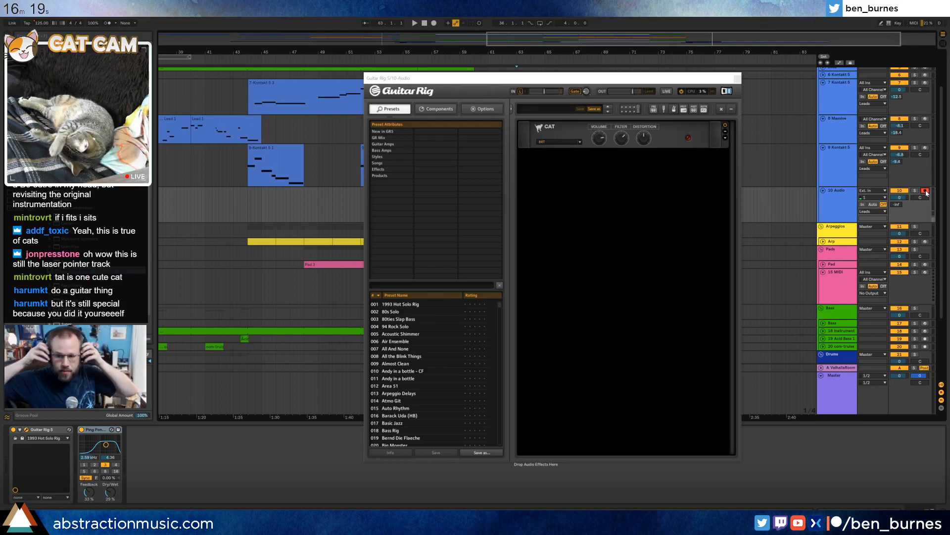
{"action": "left_click", "coordinate": [866, 206]}
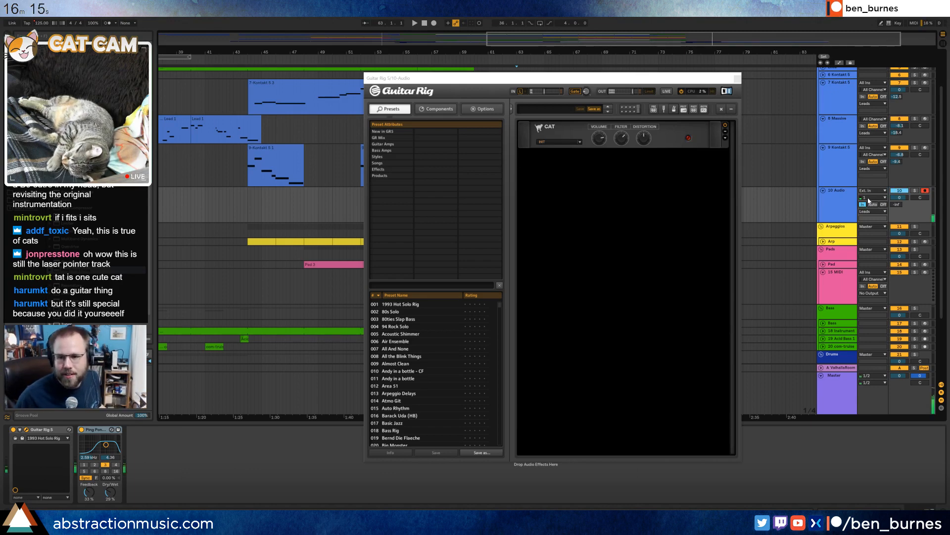
{"action": "left_click", "coordinate": [869, 199]}
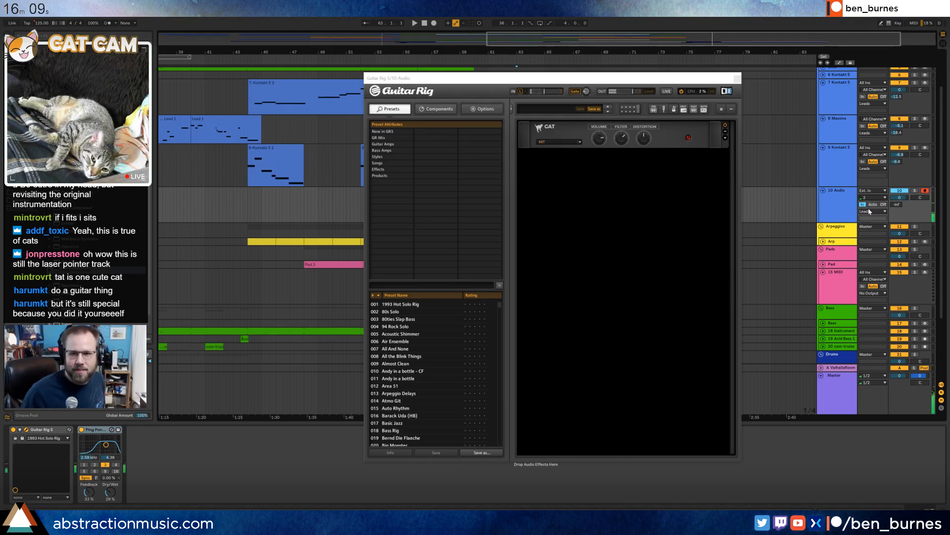
{"action": "left_click", "coordinate": [868, 210]}
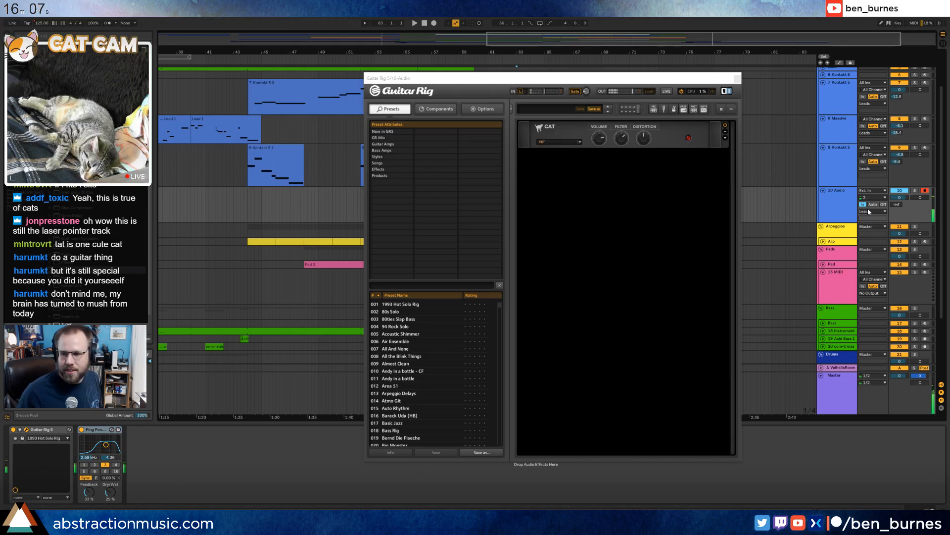
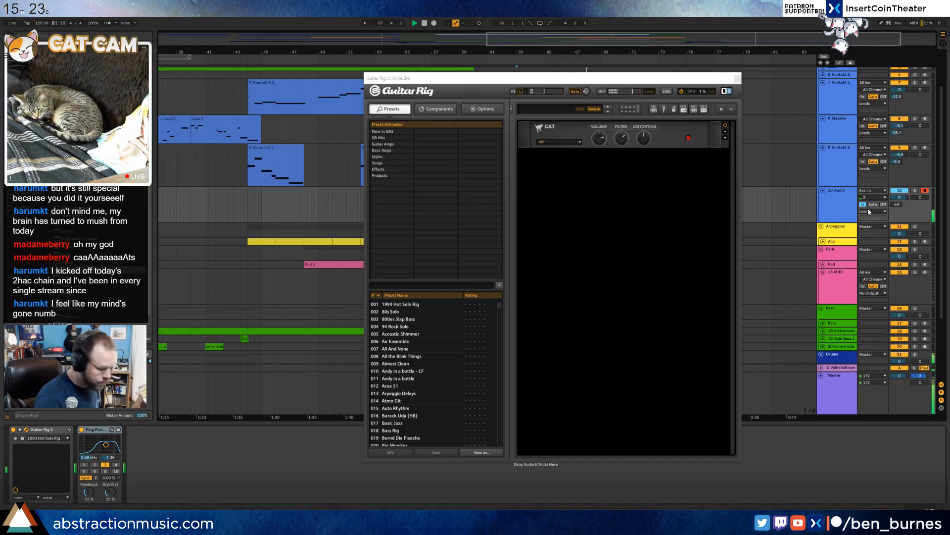
Load the 1993 Hot Solo Rig preset in Guitar Rig and close its window.
{"action": "left_click_drag", "start_coordinate": [730, 75], "coordinate": [434, 87]}
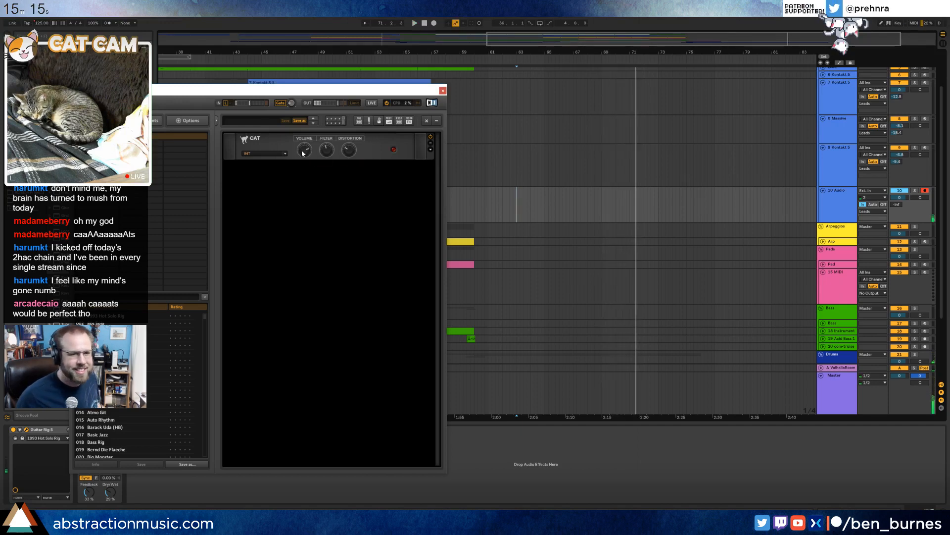
{"action": "left_click", "coordinate": [111, 316]}
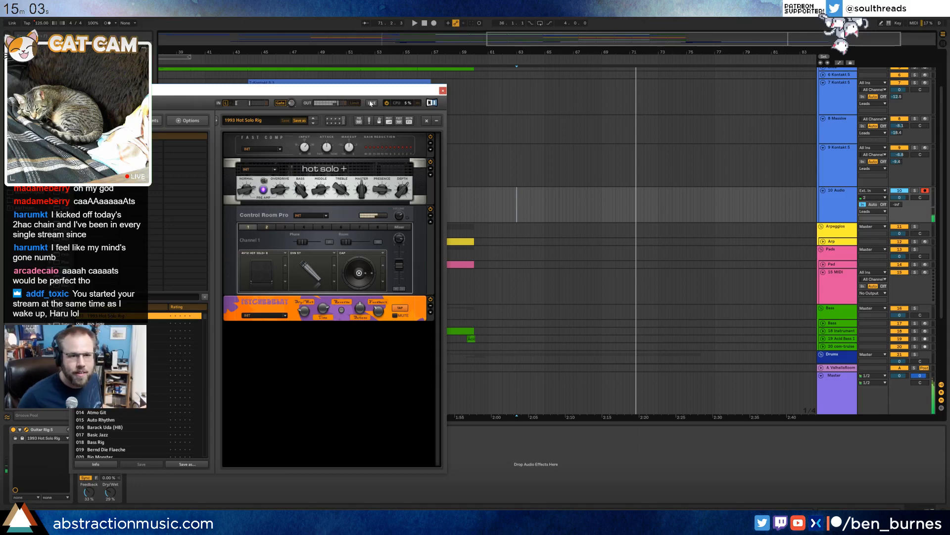
{"action": "left_click", "coordinate": [442, 90]}
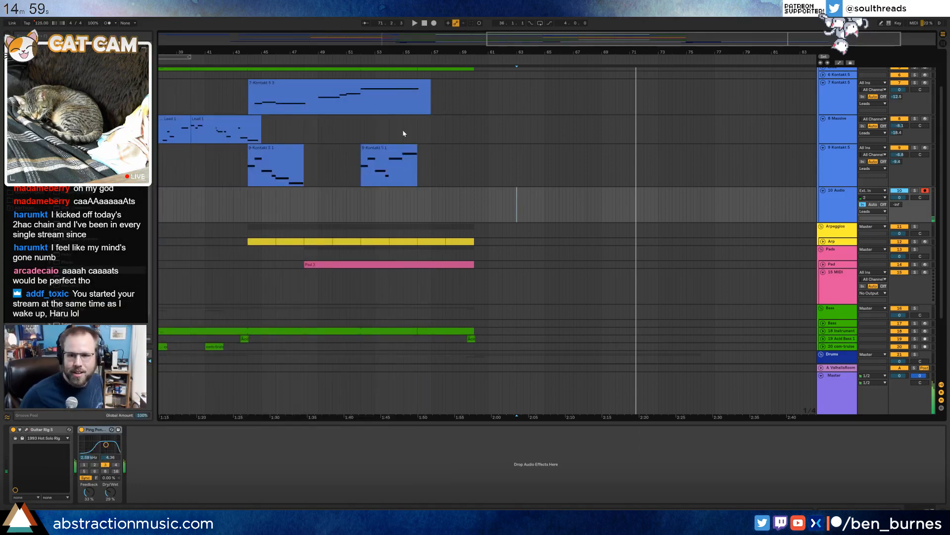
Turn off input monitoring on the 10 Audio track and disable its Ping Pong Delay.
{"action": "left_click", "coordinate": [873, 204]}
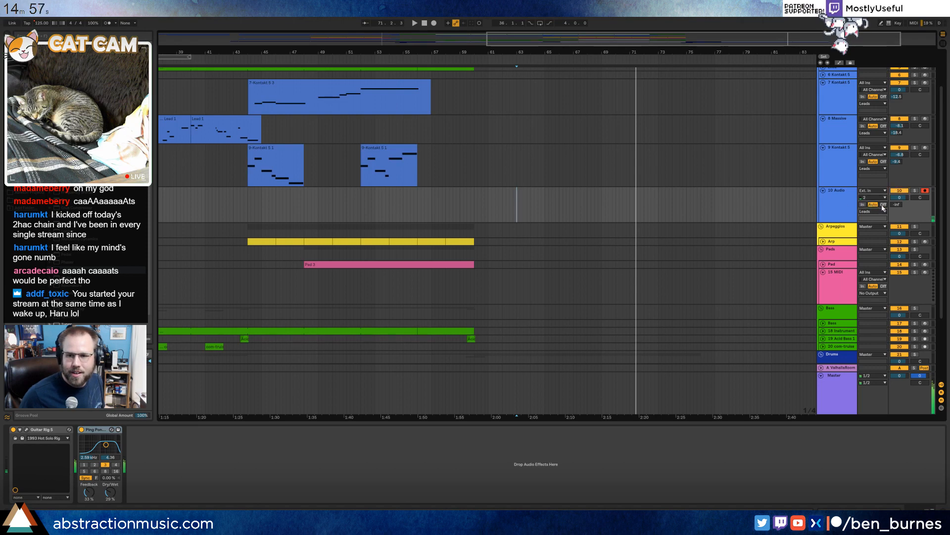
{"action": "left_click", "coordinate": [883, 205]}
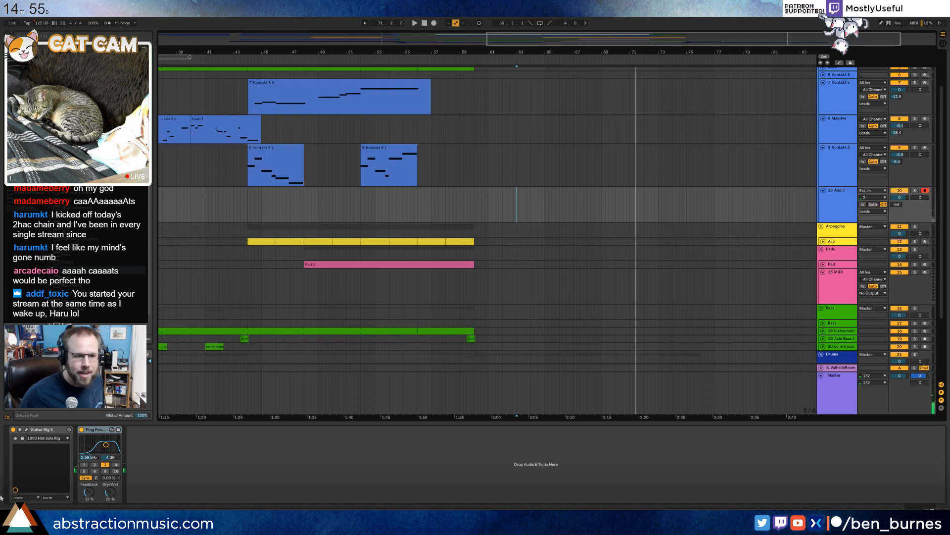
{"action": "left_click", "coordinate": [82, 430]}
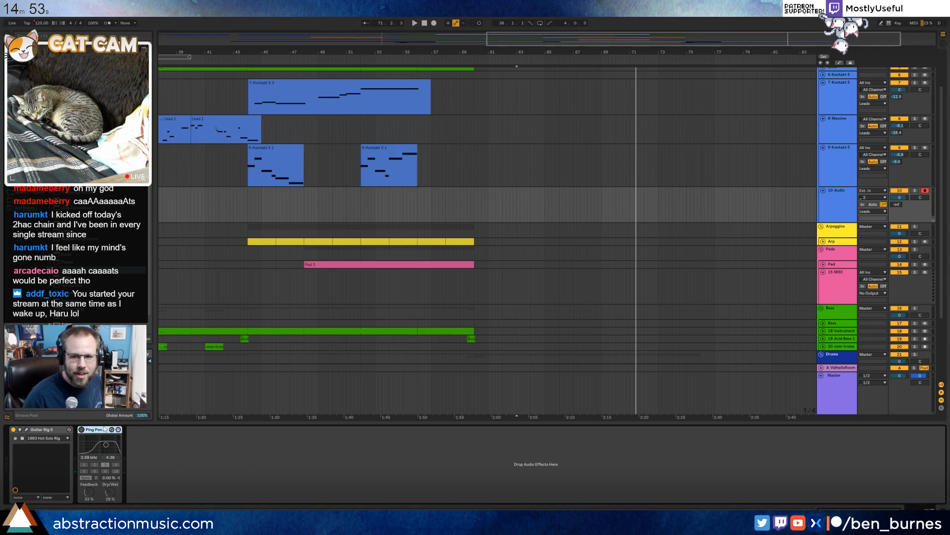
Test the guitar signal with the 10 Audio track's monitoring on In, Off and Auto, ending on Auto.
{"action": "left_click", "coordinate": [862, 204]}
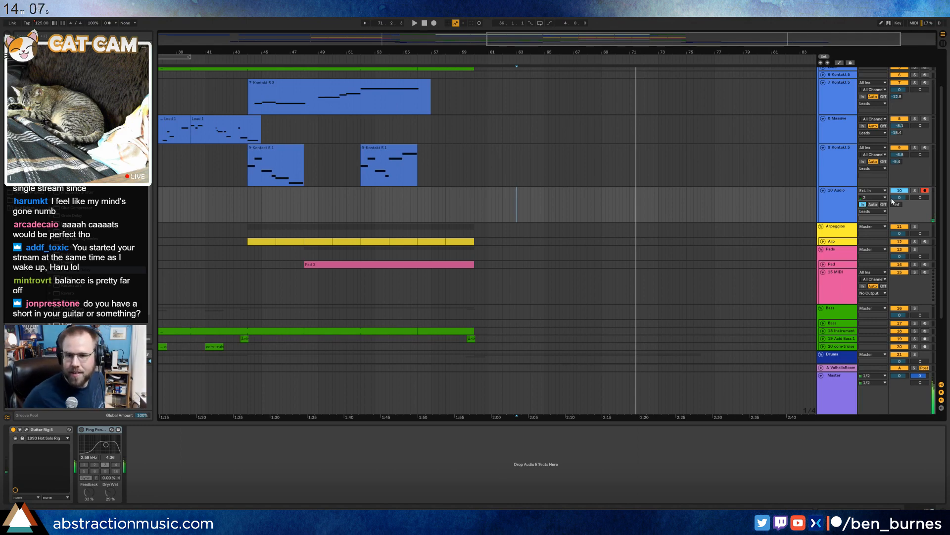
{"action": "left_click", "coordinate": [884, 204]}
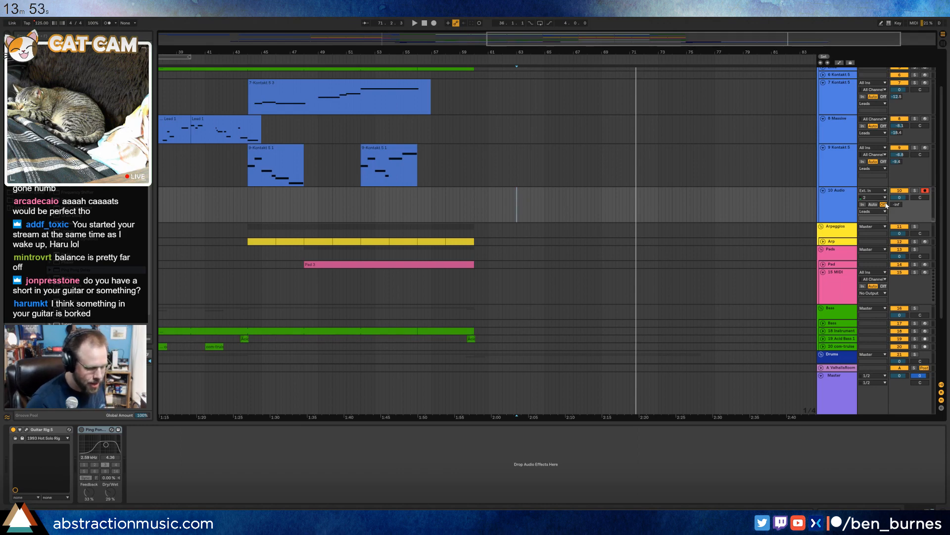
{"action": "left_click", "coordinate": [873, 204]}
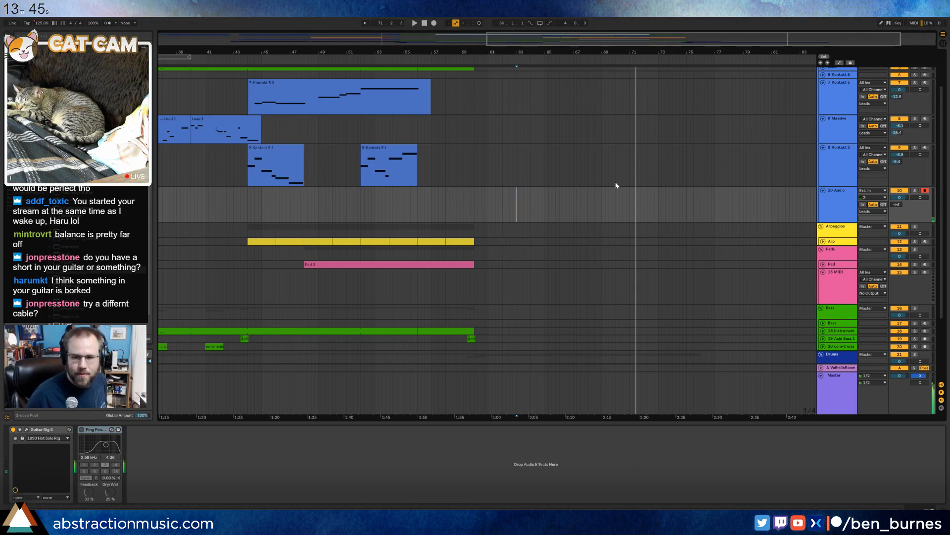
{"action": "left_click", "coordinate": [883, 205]}
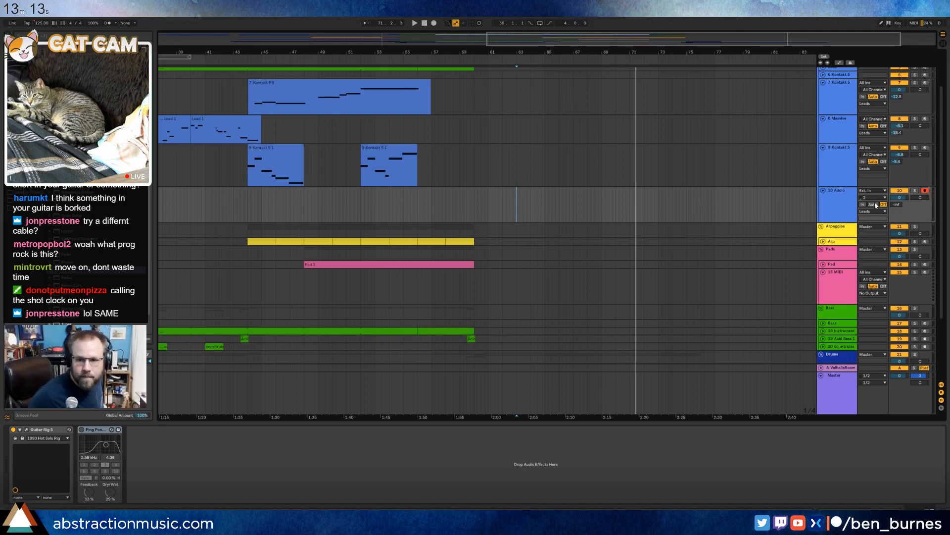
{"action": "left_click", "coordinate": [874, 205]}
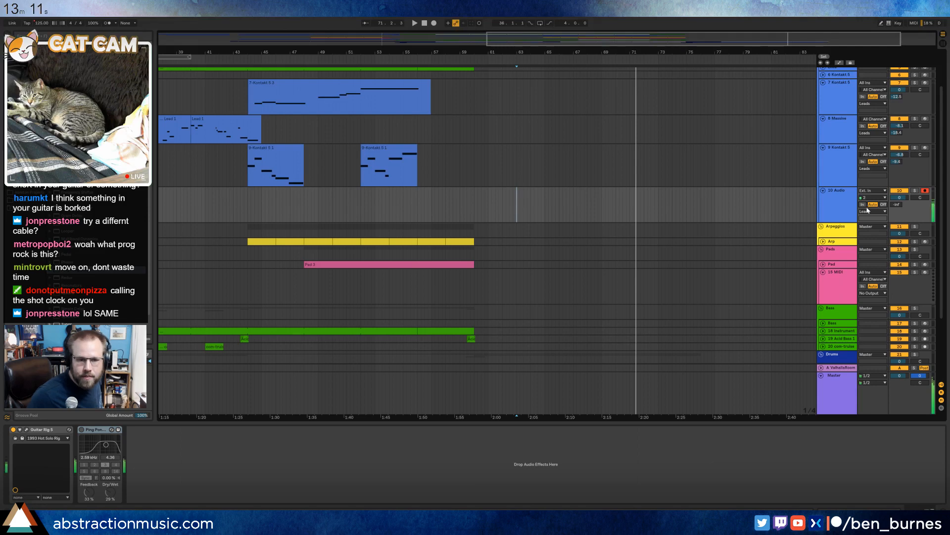
Look over the Guitar Rig preset's settings, close its window and play the song from around bar 44.
{"action": "left_click", "coordinate": [26, 429]}
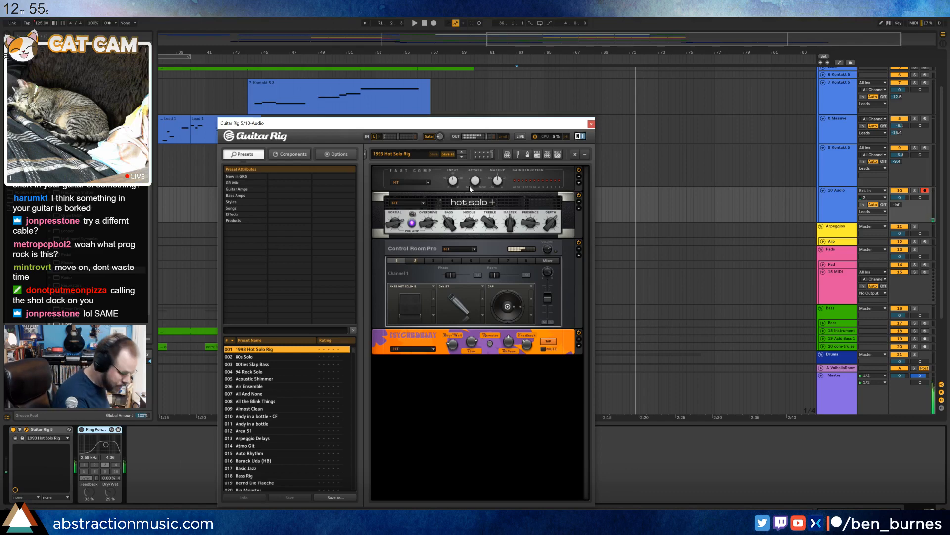
{"action": "left_click", "coordinate": [591, 124]}
{"action": "left_click", "coordinate": [258, 201]}
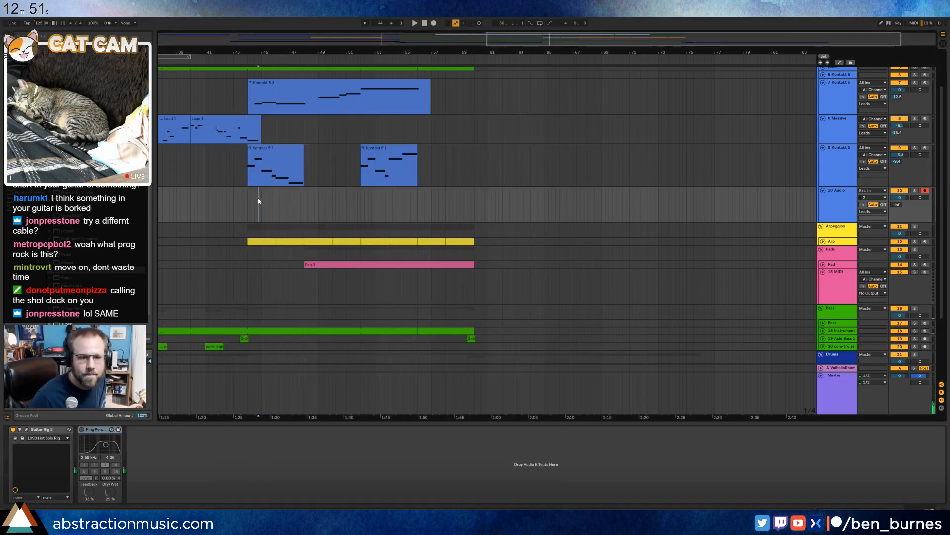
{"action": "key", "text": "space"}
{"action": "scroll", "coordinate": [293, 115], "scroll_direction": "down", "scroll_amount": 2}
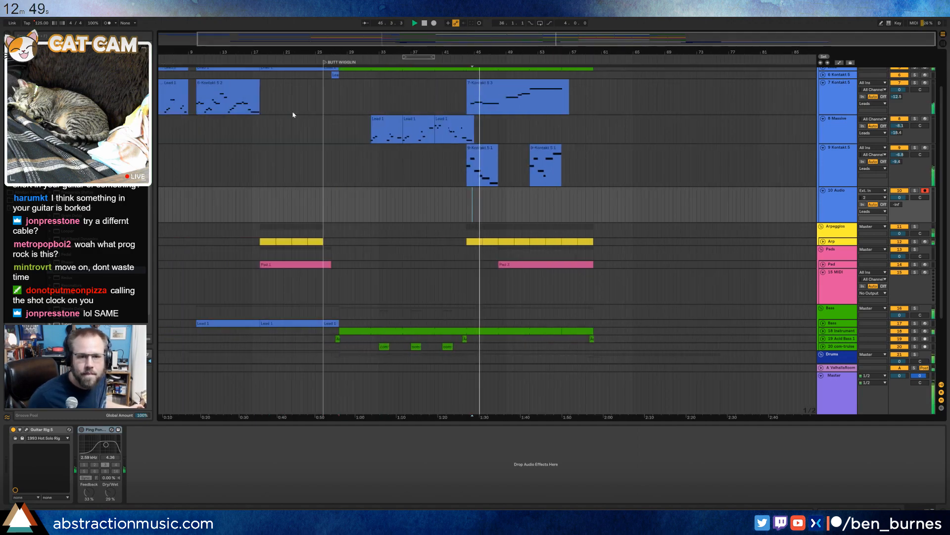
Copy the 18 Instrument bass clips from bars 28 to 44 and paste them at bar 60.
{"action": "scroll", "coordinate": [400, 265], "scroll_direction": "down", "scroll_amount": 5}
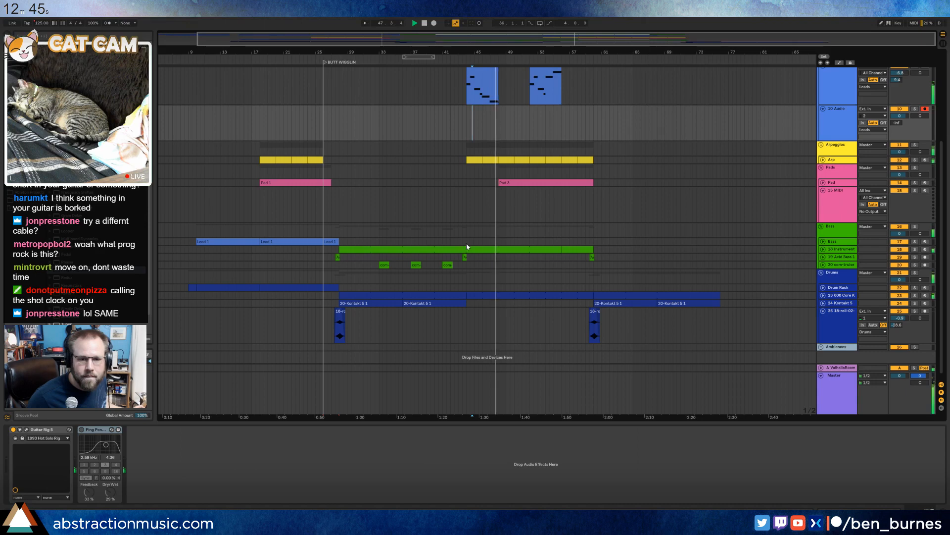
{"action": "left_click_drag", "start_coordinate": [467, 244], "coordinate": [340, 246]}
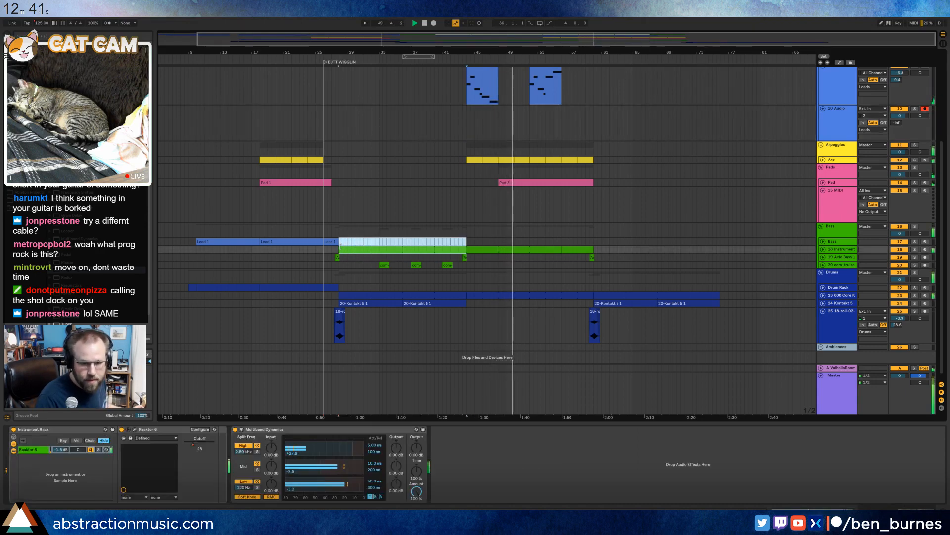
{"action": "left_click", "coordinate": [594, 243]}
{"action": "key", "text": "ctrl+v"}
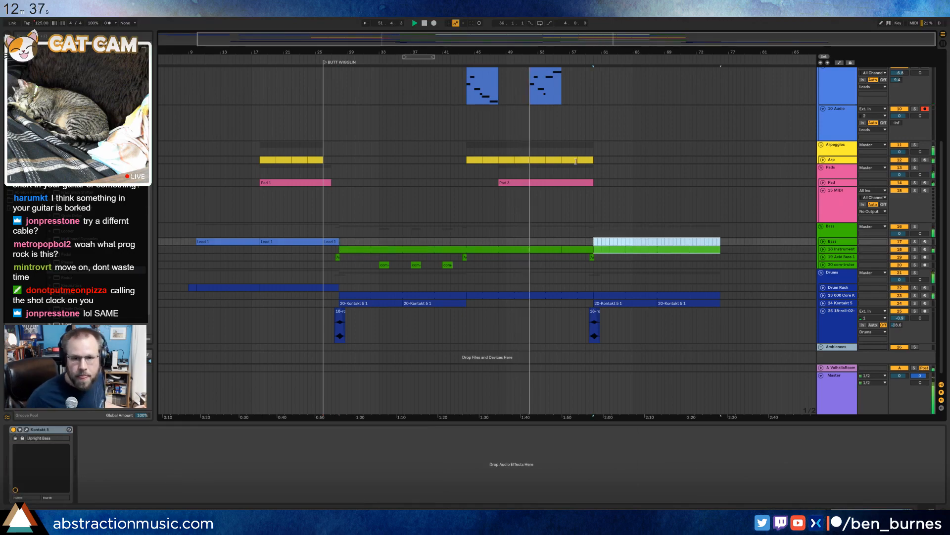
Copy the Lead track's green clips from bars 28 to 56 and paste them at bar 60.
{"action": "scroll", "coordinate": [576, 161], "scroll_direction": "up", "scroll_amount": 8}
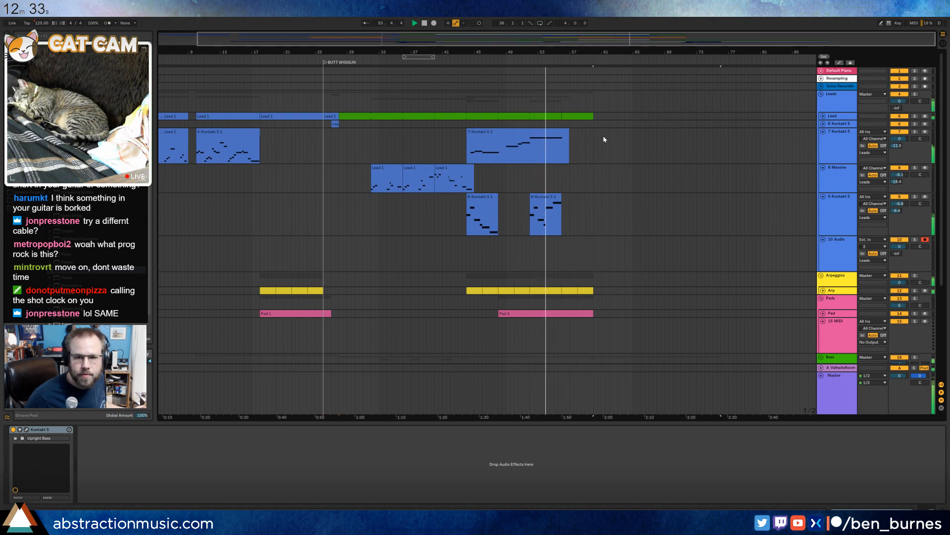
{"action": "left_click", "coordinate": [557, 114]}
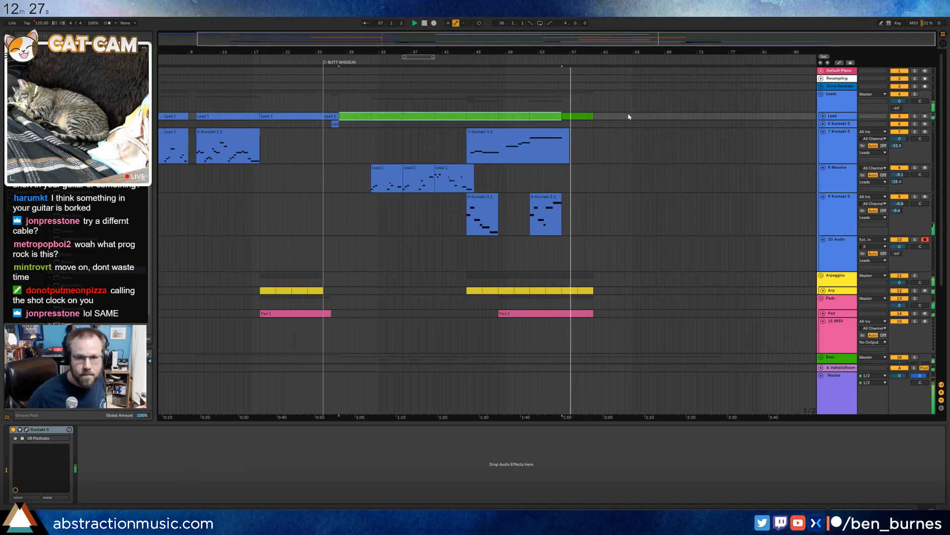
{"action": "left_click", "coordinate": [595, 115]}
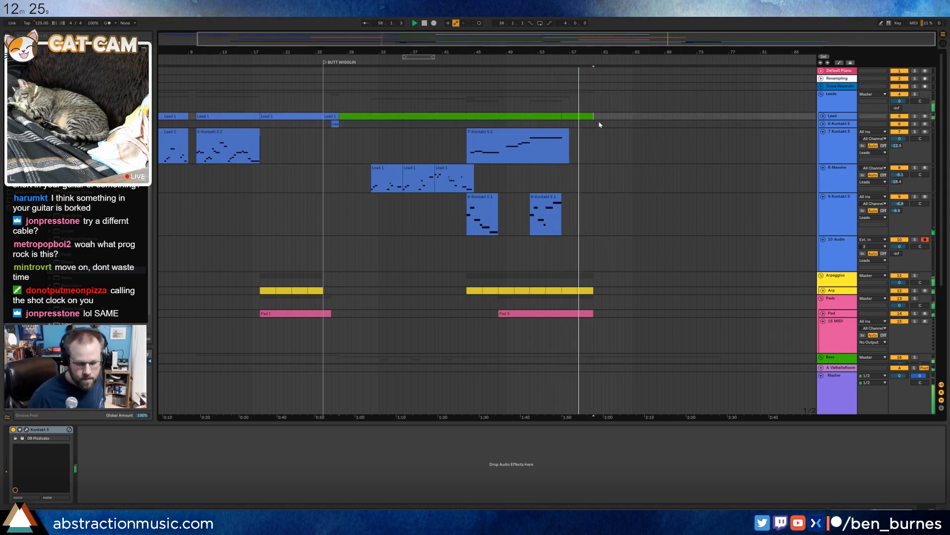
{"action": "key", "text": "ctrl+v"}
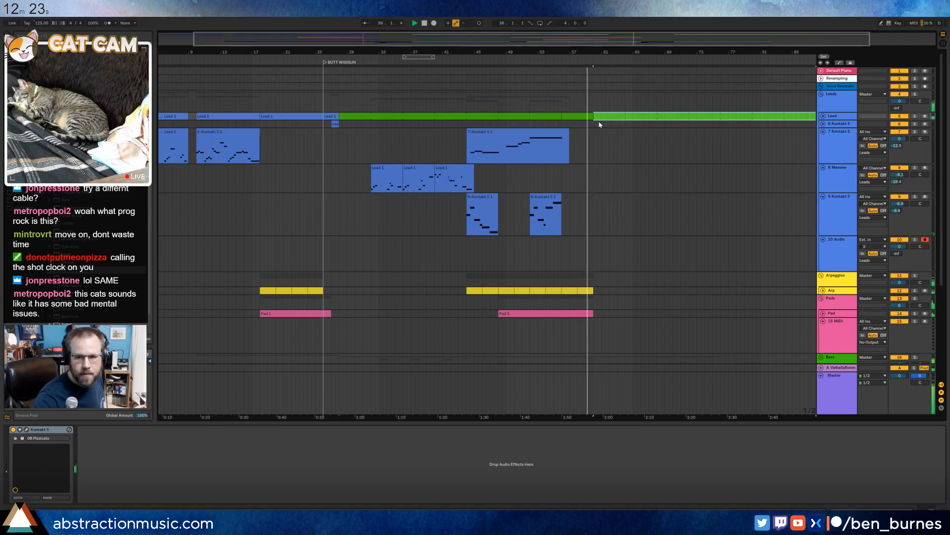
{"action": "key", "text": "F9"}
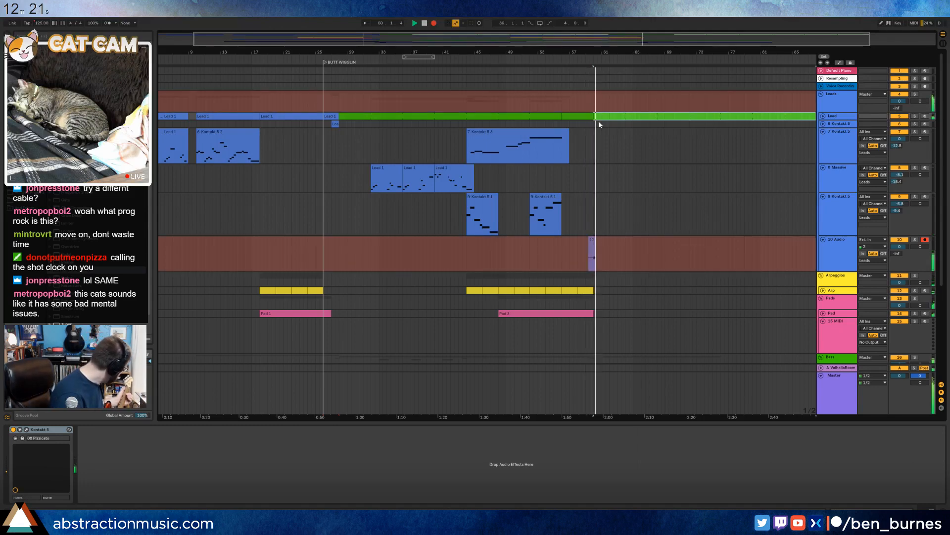
{"action": "key", "text": "space"}
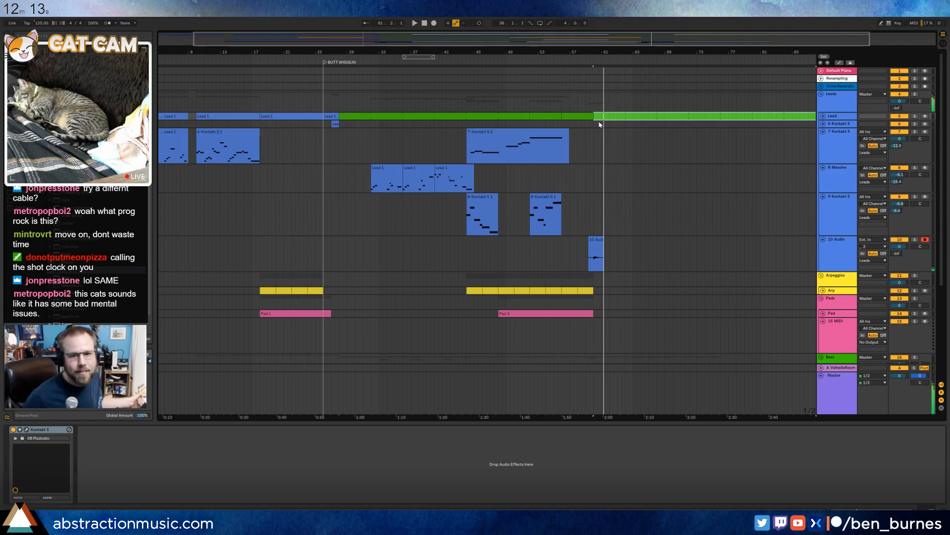
{"action": "left_click", "coordinate": [598, 239]}
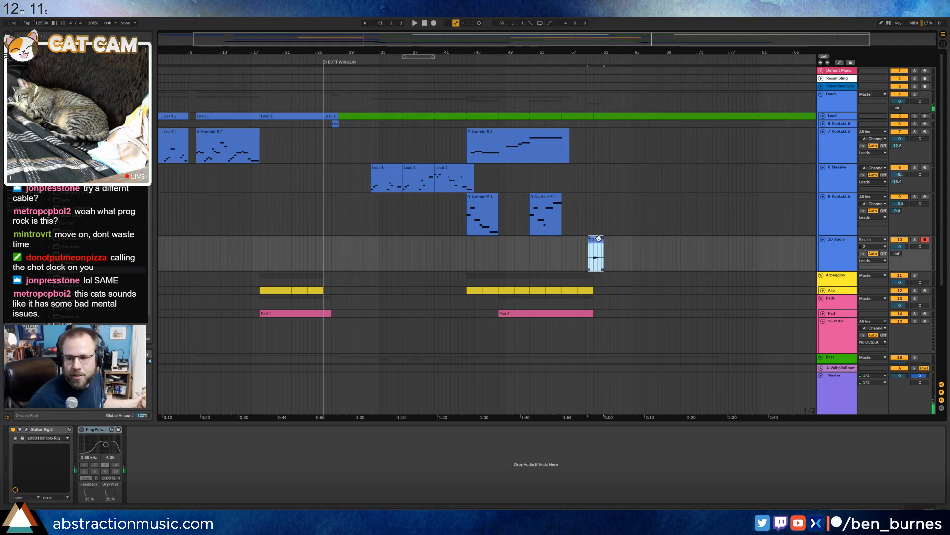
{"action": "key", "text": "Delete"}
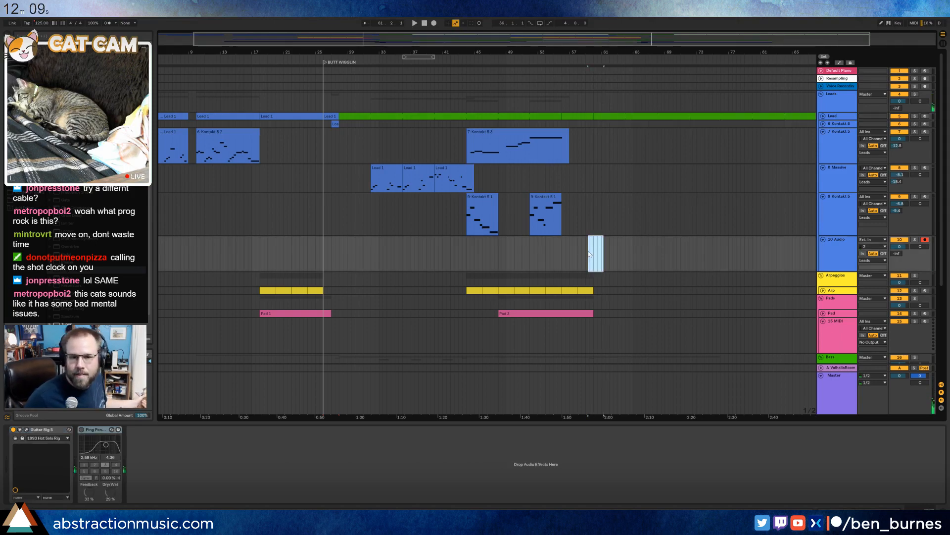
Record a guitar take on the 10 Audio track from bar 60 to about bar 68, restarting after a short attempt.
{"action": "left_click", "coordinate": [593, 249]}
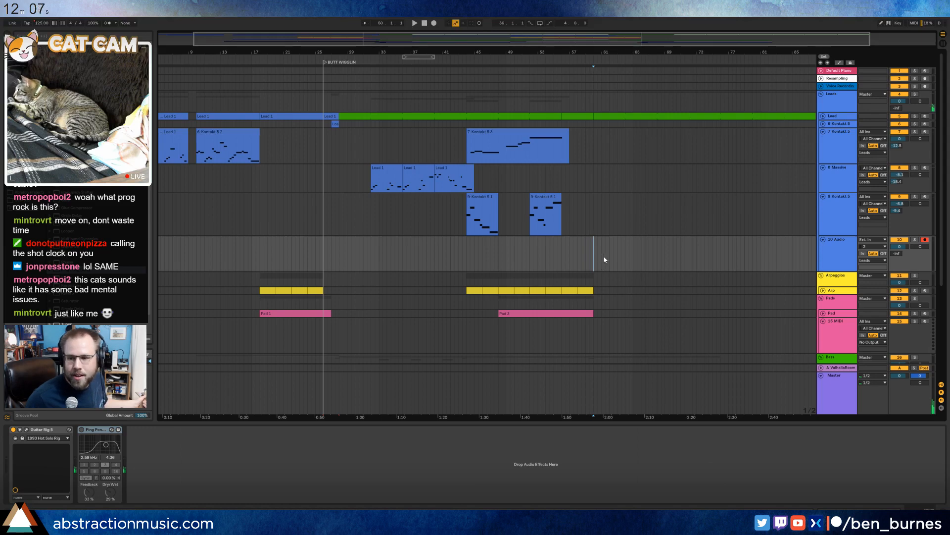
{"action": "key", "text": "F9"}
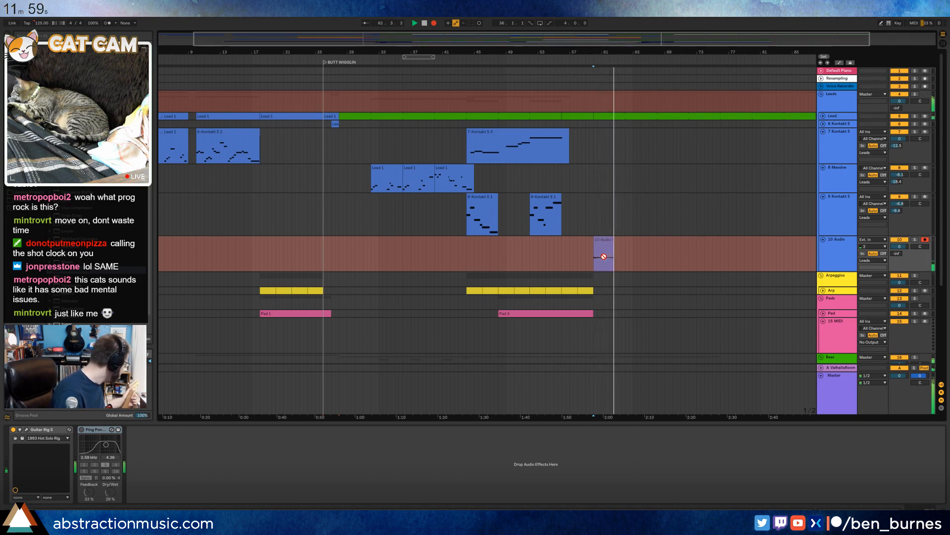
{"action": "key", "text": "space"}
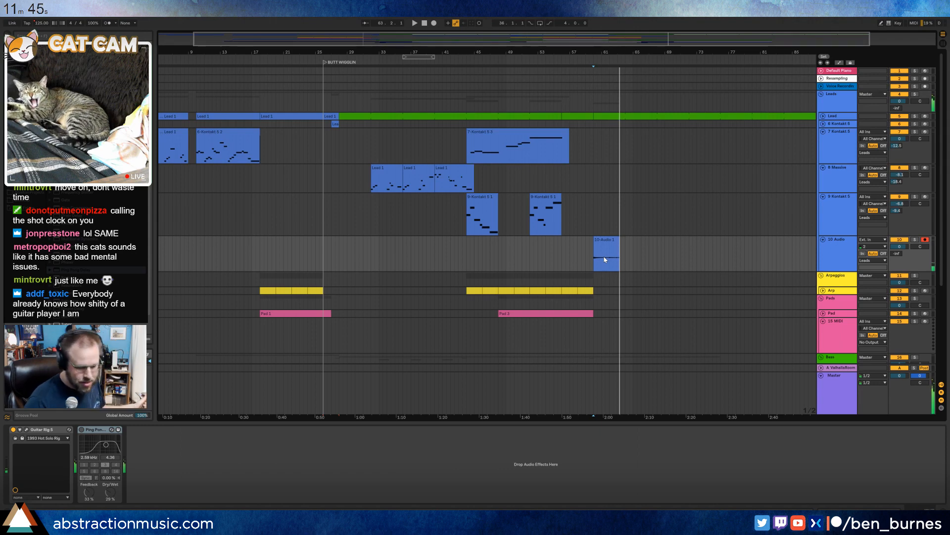
{"action": "key", "text": "space"}
{"action": "key", "text": "space"}
{"action": "key", "text": "F9"}
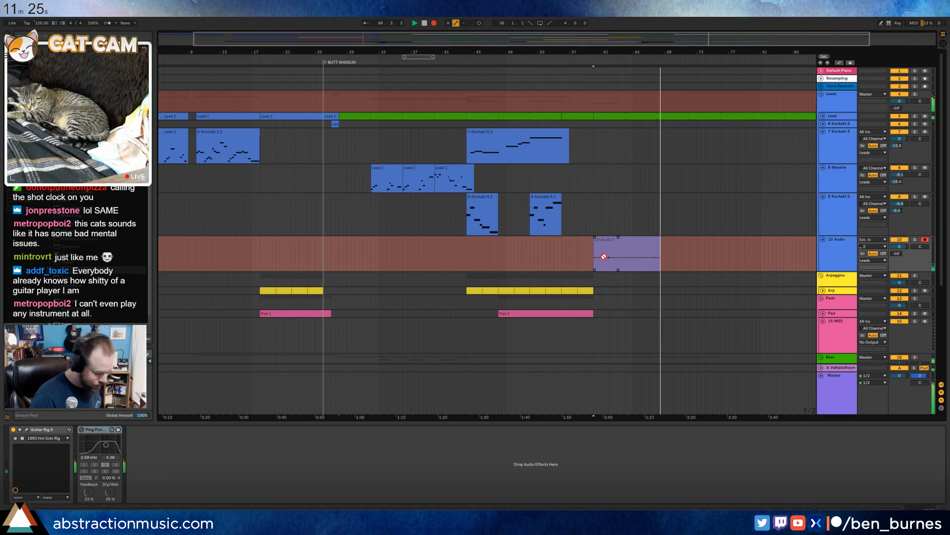
{"action": "key", "text": "space"}
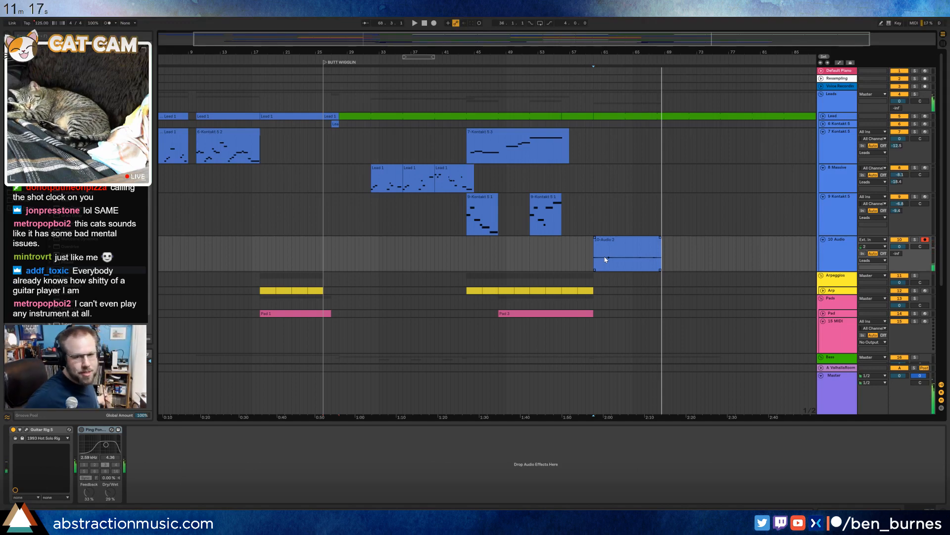
Play the recorded guitar take from just before bar 60 with 10 Audio's monitoring off, and lower that track's volume.
{"action": "left_click", "coordinate": [883, 254]}
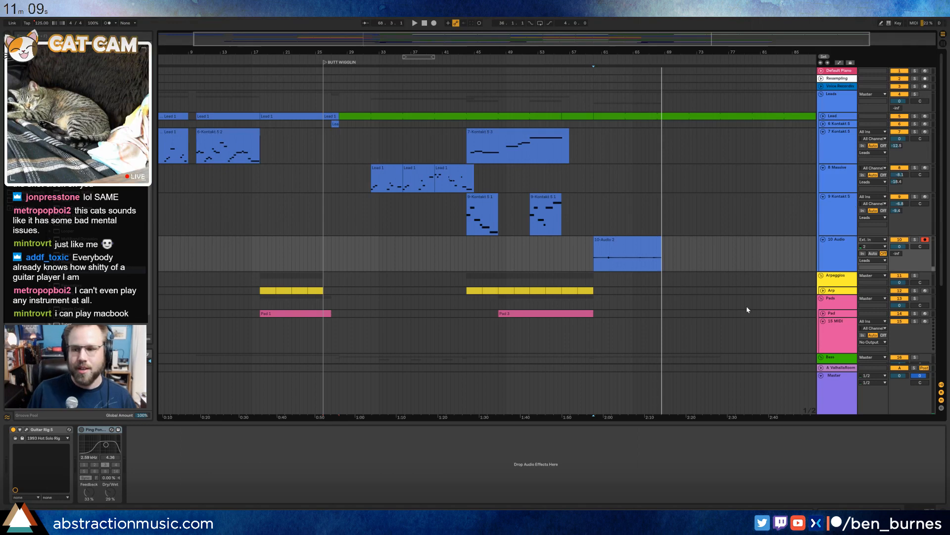
{"action": "left_click", "coordinate": [583, 250]}
{"action": "key", "text": "space"}
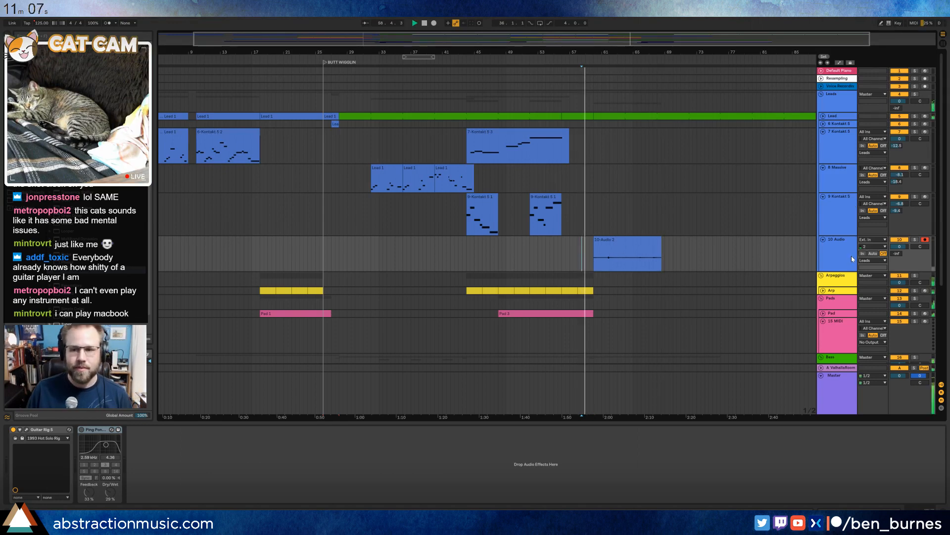
{"action": "left_click_drag", "start_coordinate": [909, 271], "coordinate": [900, 250]}
{"action": "left_click", "coordinate": [631, 241]}
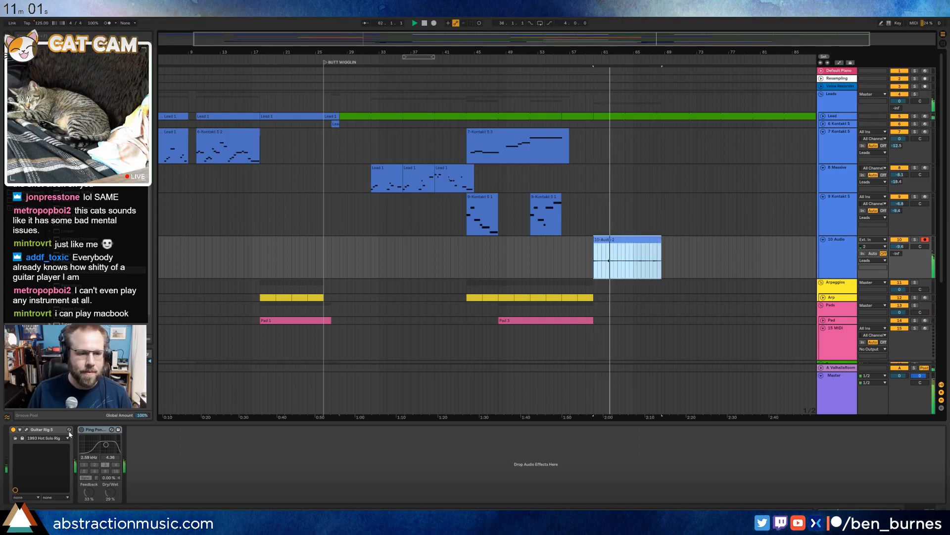
Enable the Ping Pong Delay on the 10 Audio track and set its filter frequency to 2.77 kHz.
{"action": "left_click", "coordinate": [107, 449]}
{"action": "left_click_drag", "start_coordinate": [107, 450], "coordinate": [108, 450]}
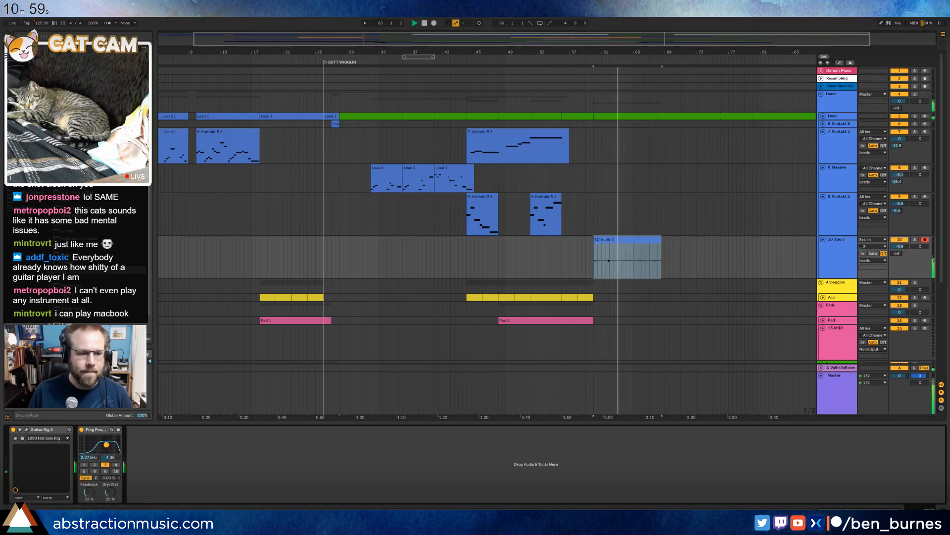
Clear the guitar take from bar 60 onward and set the 10 Audio track's monitoring to Auto.
{"action": "left_click", "coordinate": [629, 241]}
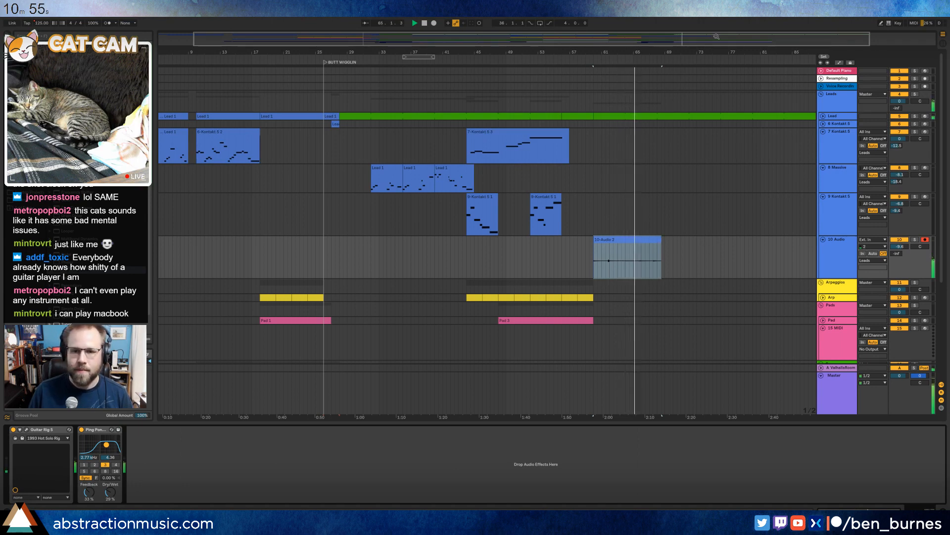
{"action": "left_click_drag", "start_coordinate": [718, 37], "coordinate": [767, 37]}
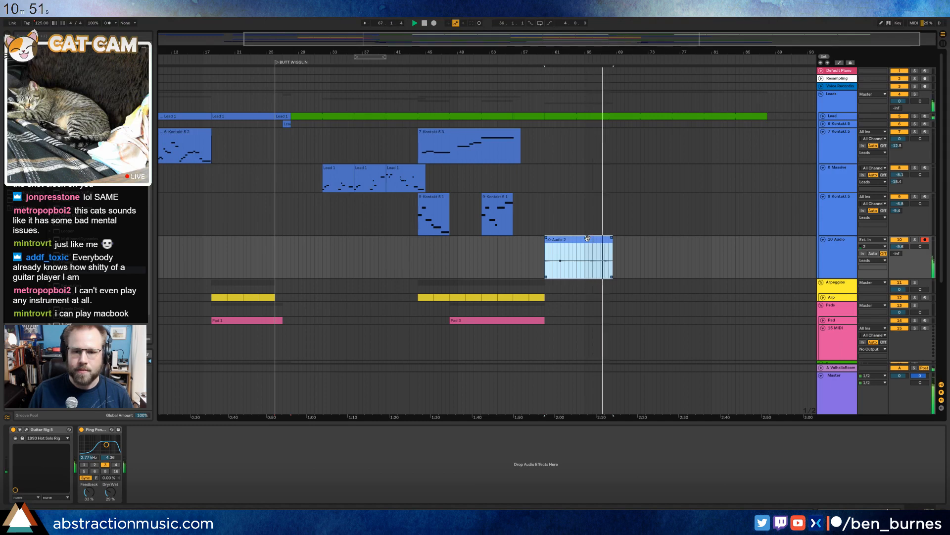
{"action": "left_click", "coordinate": [545, 255]}
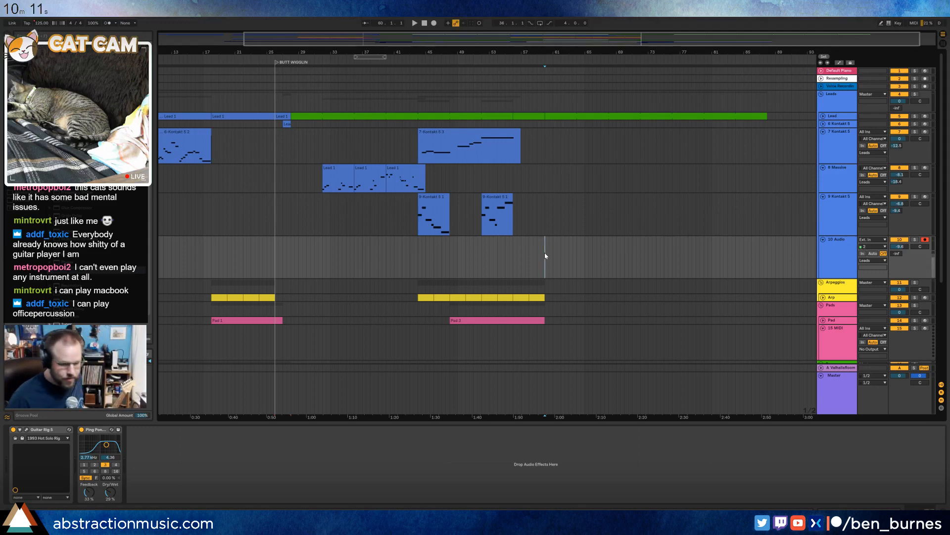
{"action": "left_click", "coordinate": [873, 253]}
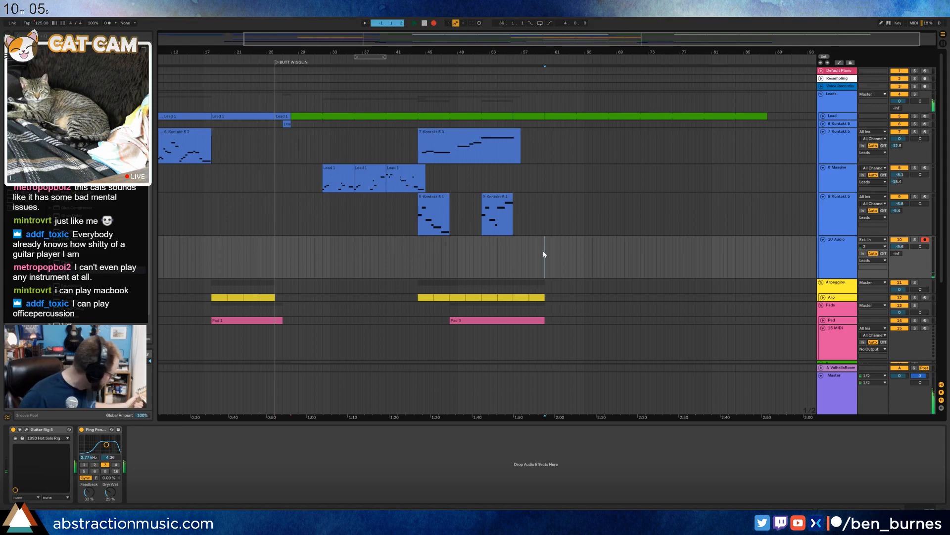
{"action": "key", "text": "F9"}
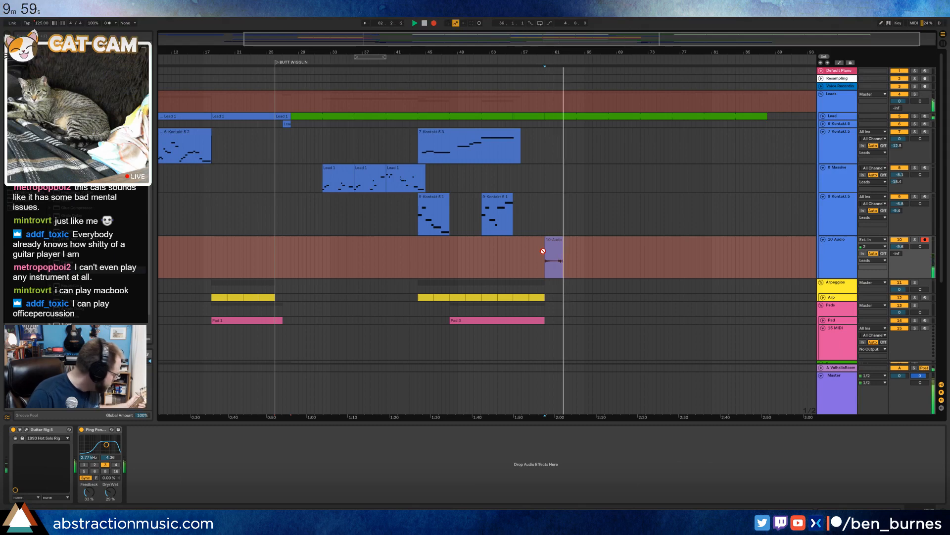
{"action": "key", "text": "space"}
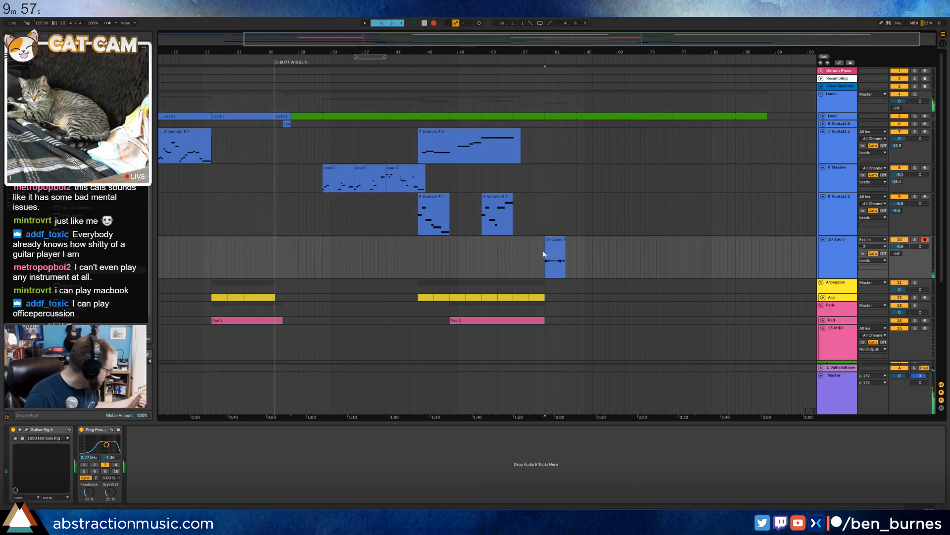
{"action": "key", "text": "F9"}
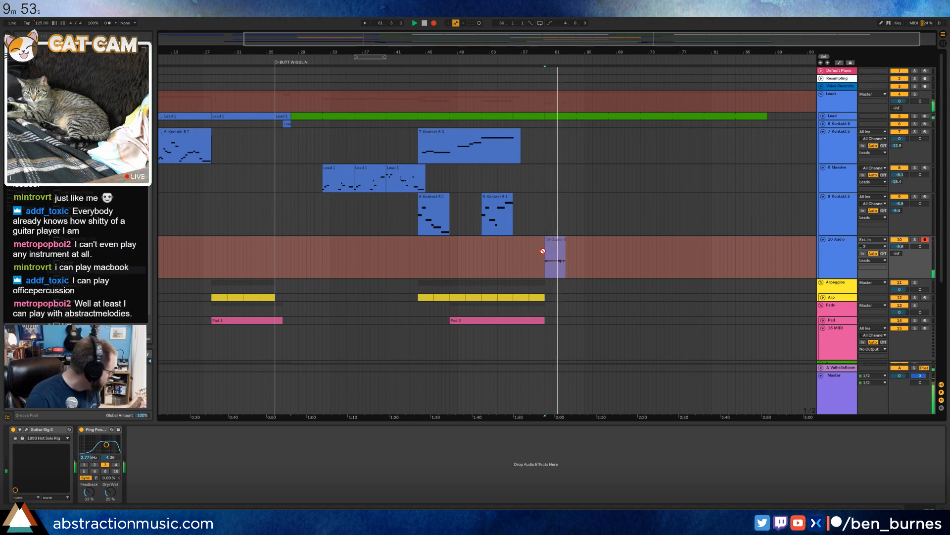
{"action": "key", "text": "space"}
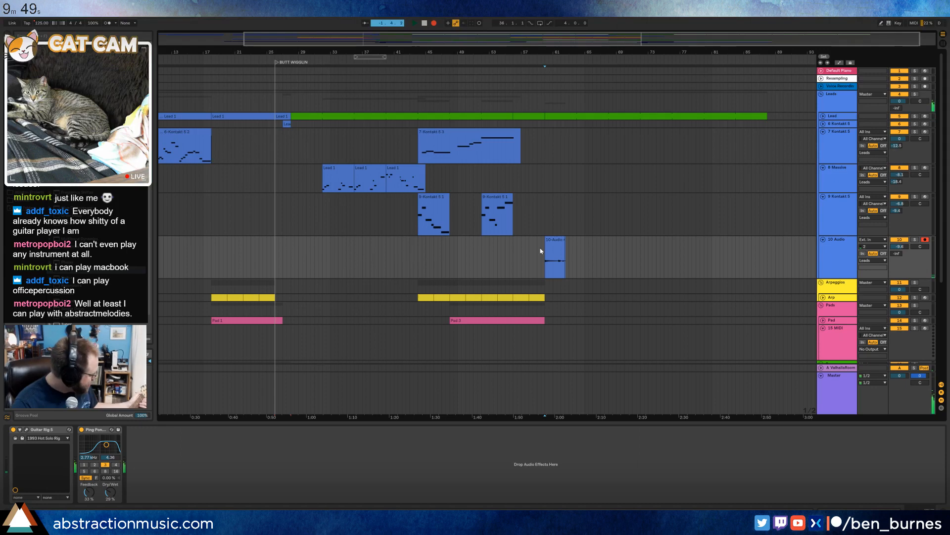
Record a guitar take on the 10 Audio track from bar 60 and trim the clip's end to bar 76.
{"action": "key", "text": "F9"}
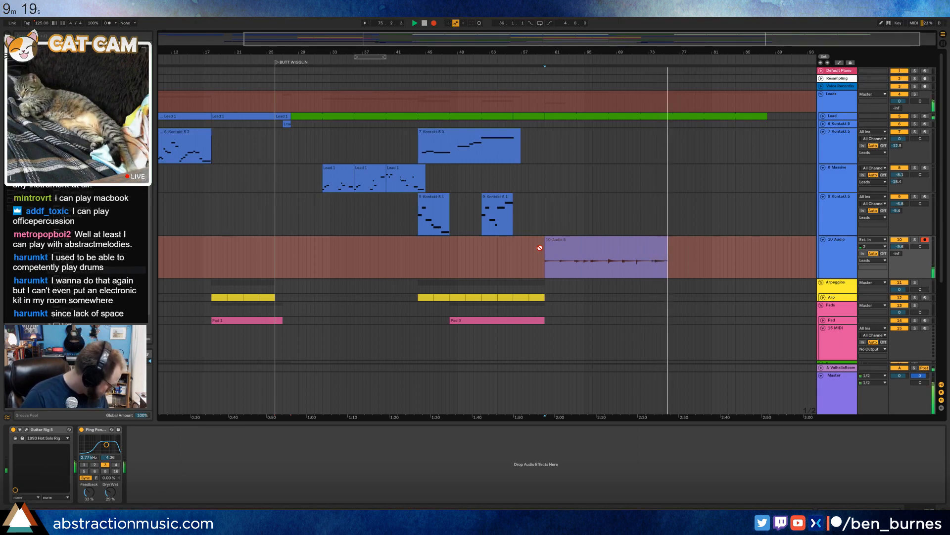
{"action": "key", "text": "space"}
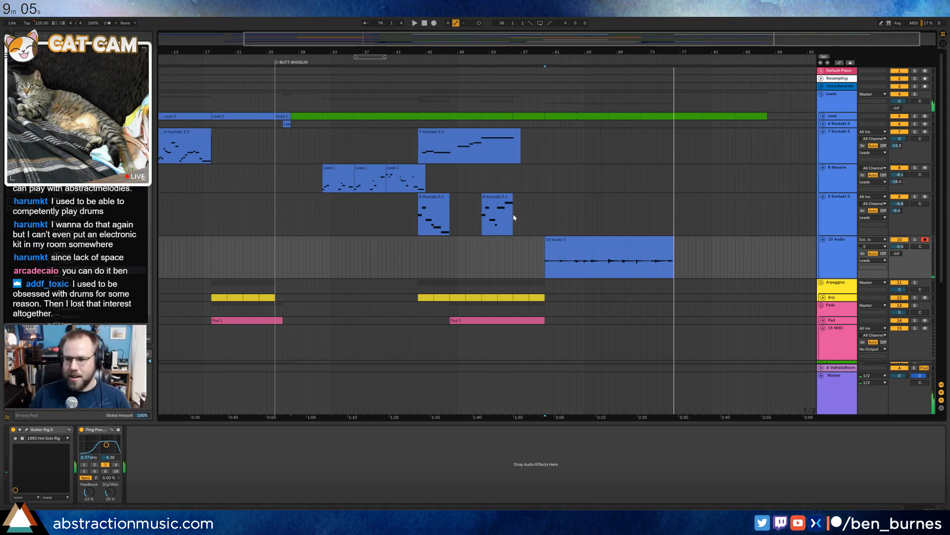
{"action": "scroll", "coordinate": [528, 226], "scroll_direction": "down", "scroll_amount": 5}
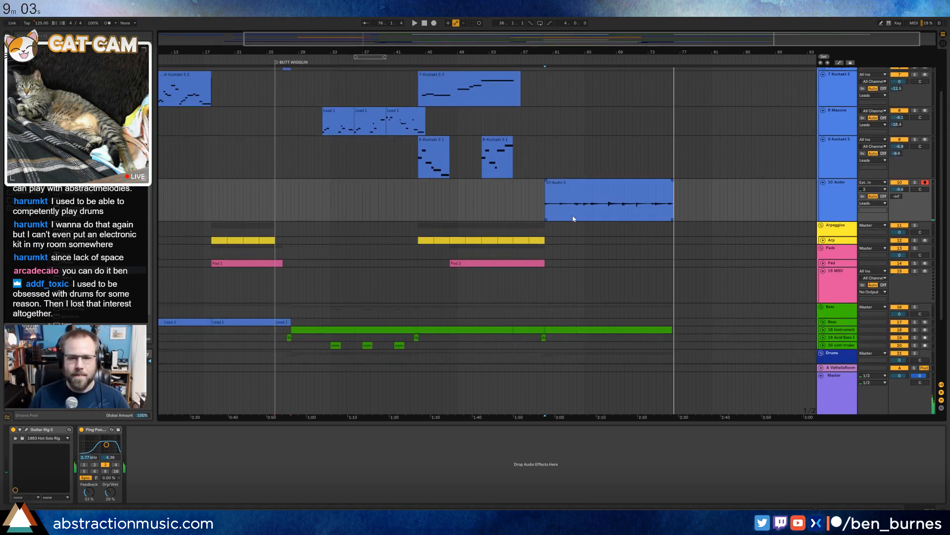
{"action": "left_click", "coordinate": [671, 186]}
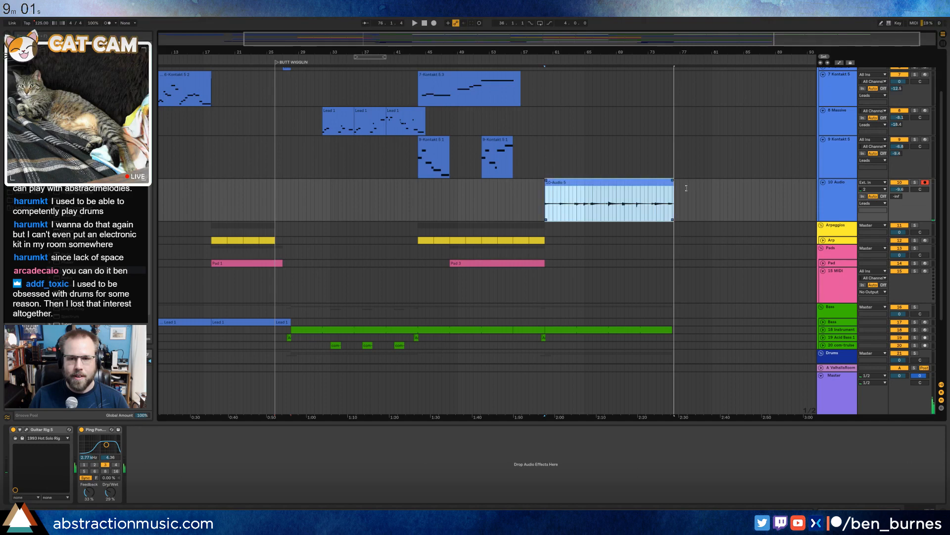
{"action": "left_click_drag", "start_coordinate": [674, 183], "coordinate": [672, 182]}
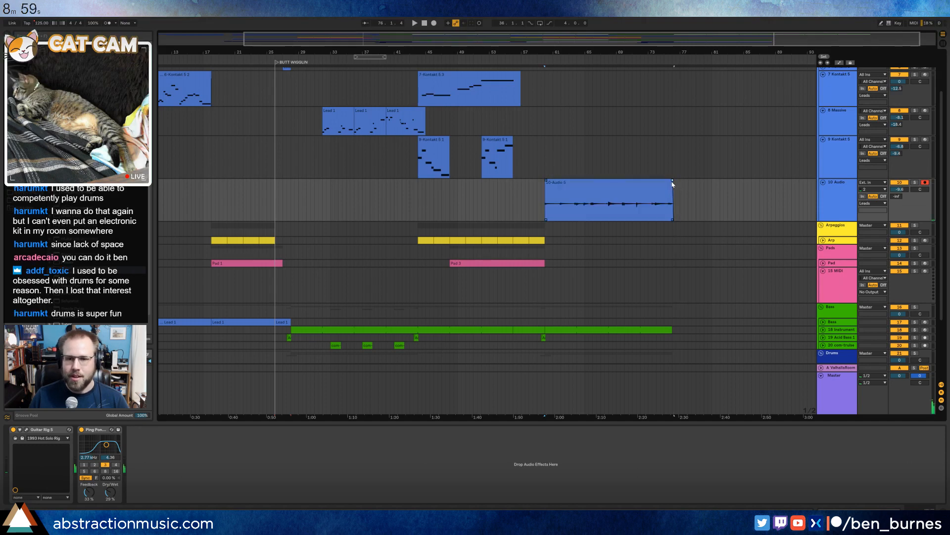
{"action": "scroll", "coordinate": [549, 180], "scroll_direction": "up", "scroll_amount": 2}
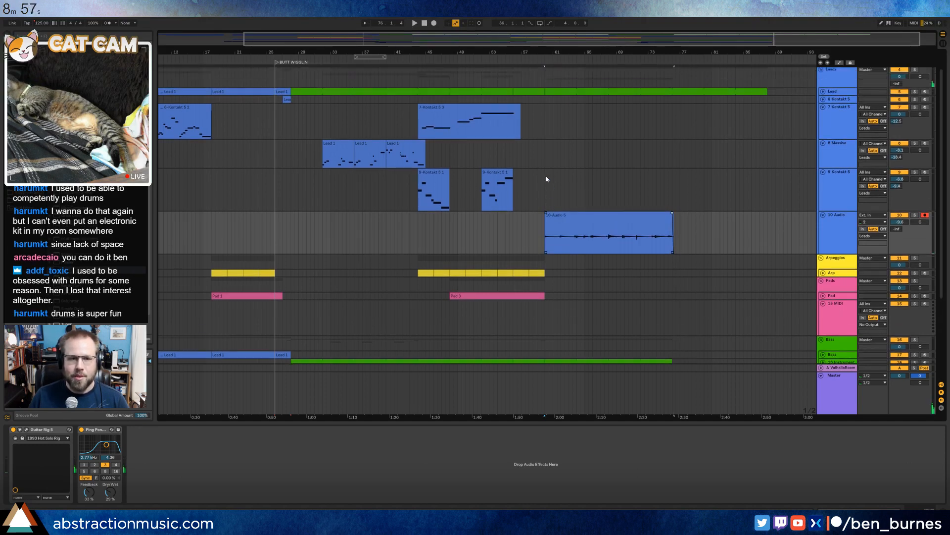
{"action": "scroll", "coordinate": [521, 194], "scroll_direction": "down", "scroll_amount": 2}
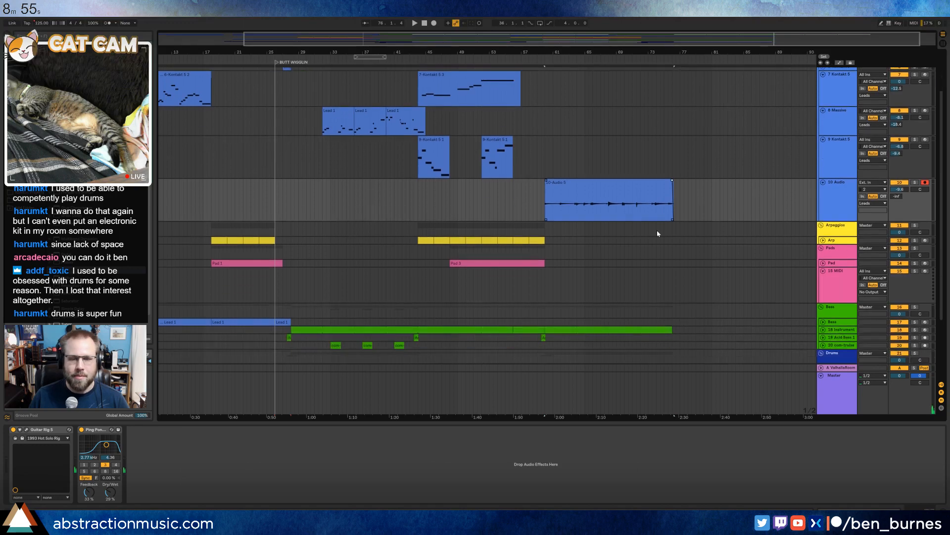
Play from the BUTT WIGGLIN locator while reshaping the Master's EQ Eight curve and adjusting the Multiband Dynamics high band.
{"action": "left_click", "coordinate": [278, 66]}
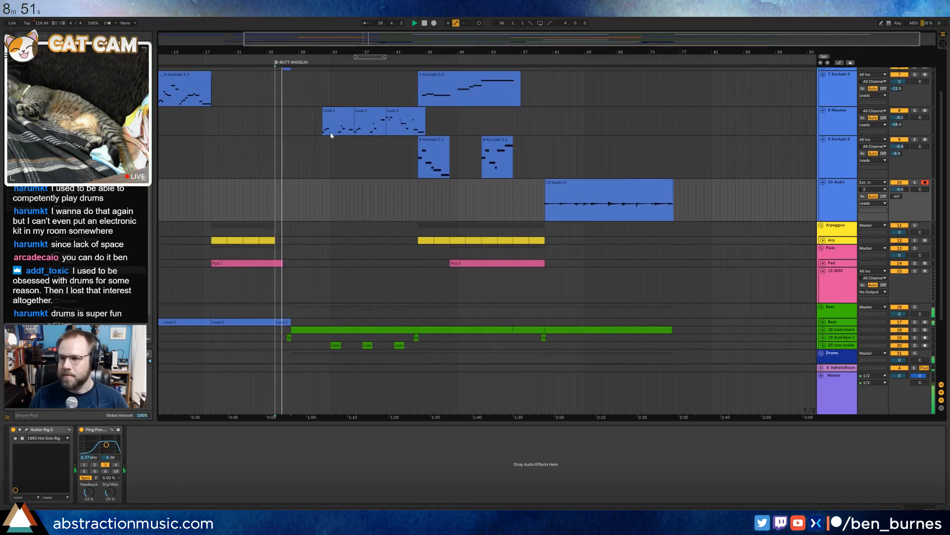
{"action": "left_click", "coordinate": [845, 401]}
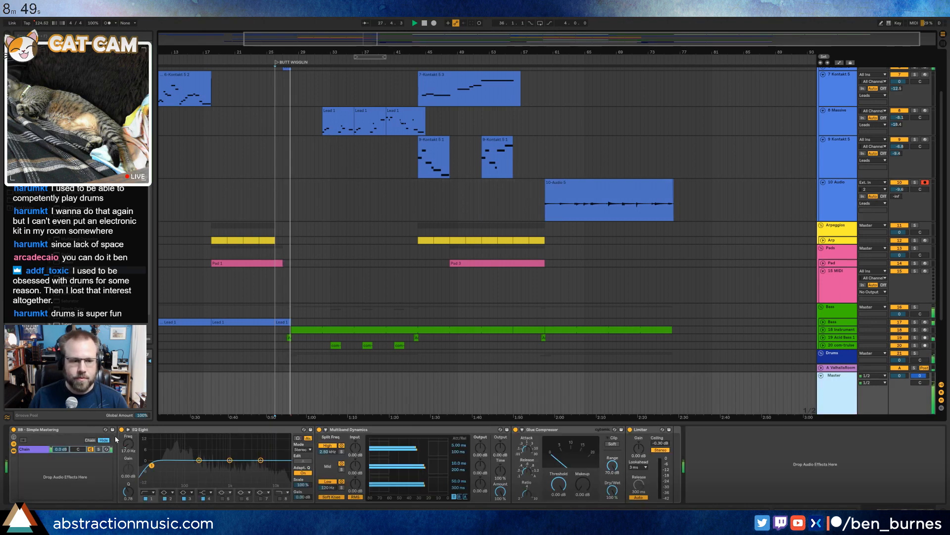
{"action": "left_click_drag", "start_coordinate": [152, 466], "coordinate": [260, 459]}
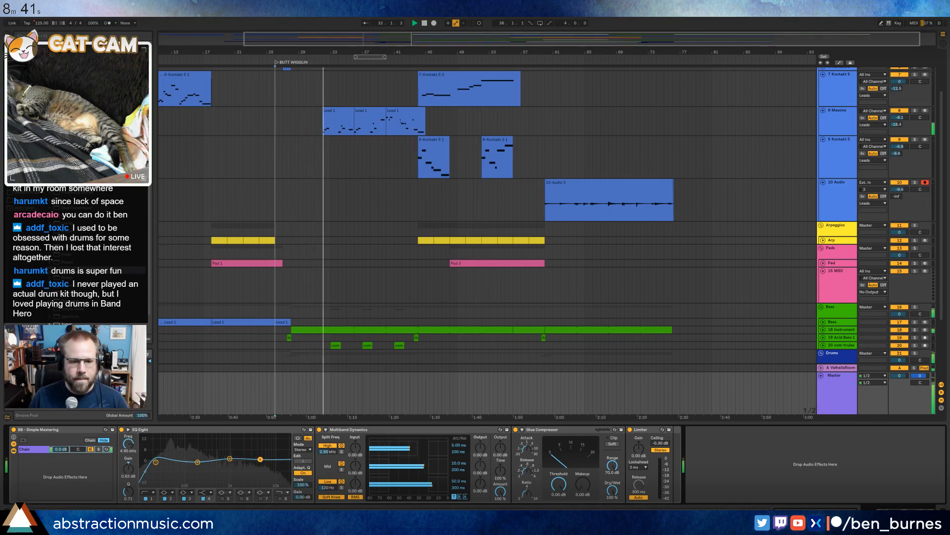
{"action": "left_click_drag", "start_coordinate": [417, 448], "coordinate": [427, 449]}
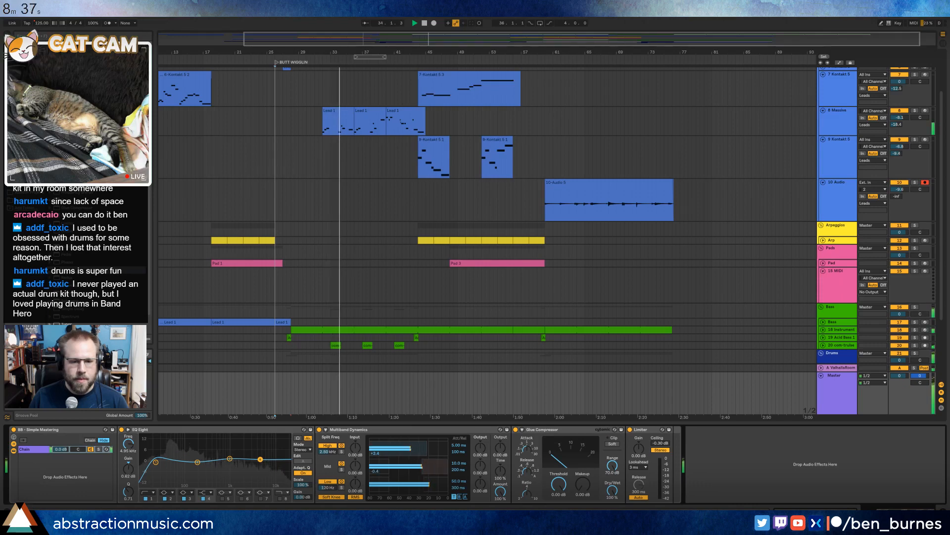
Adjust the 18 Instrument bass track's volume, plus the Master Glue Compressor's threshold and its makeup gain to 3.33 dB.
{"action": "left_click", "coordinate": [822, 352]}
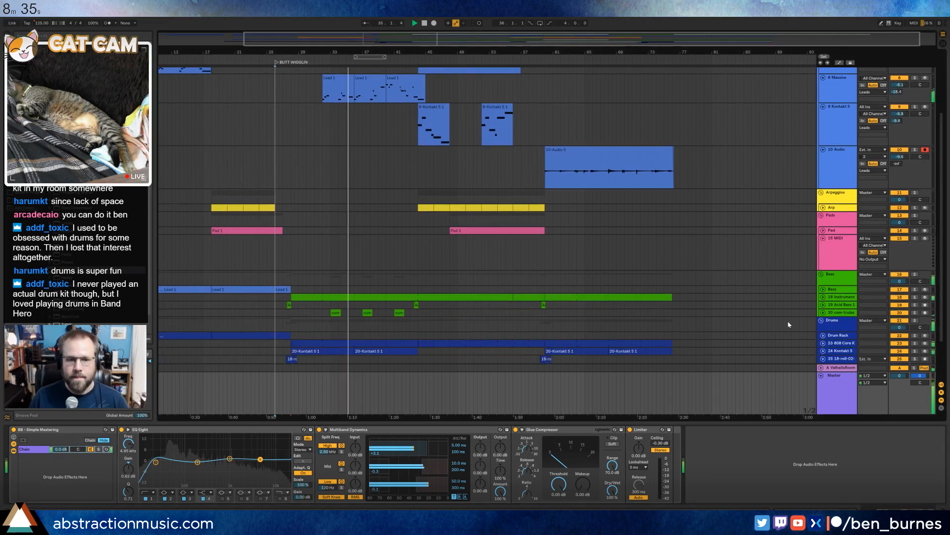
{"action": "left_click", "coordinate": [824, 290]}
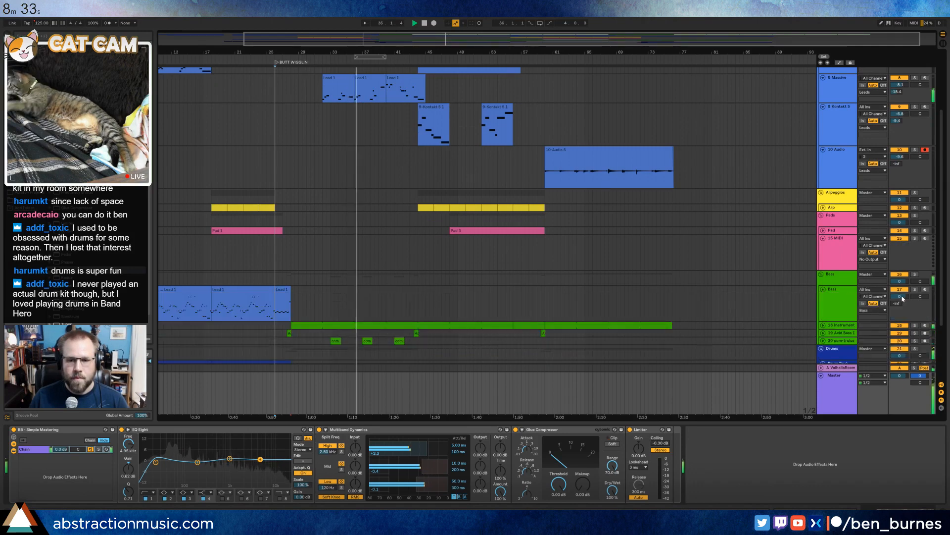
{"action": "left_click", "coordinate": [824, 289]}
{"action": "left_click", "coordinate": [823, 296]}
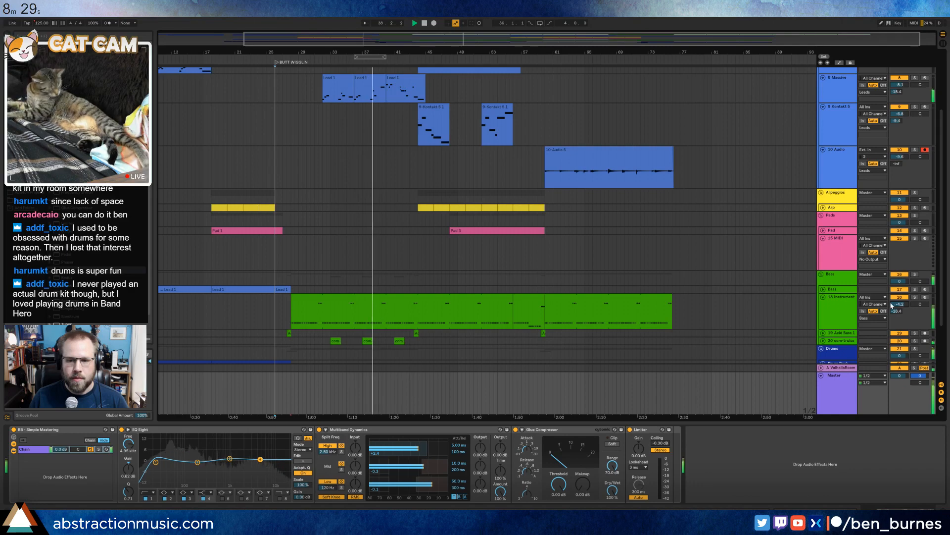
{"action": "left_click", "coordinate": [823, 297]}
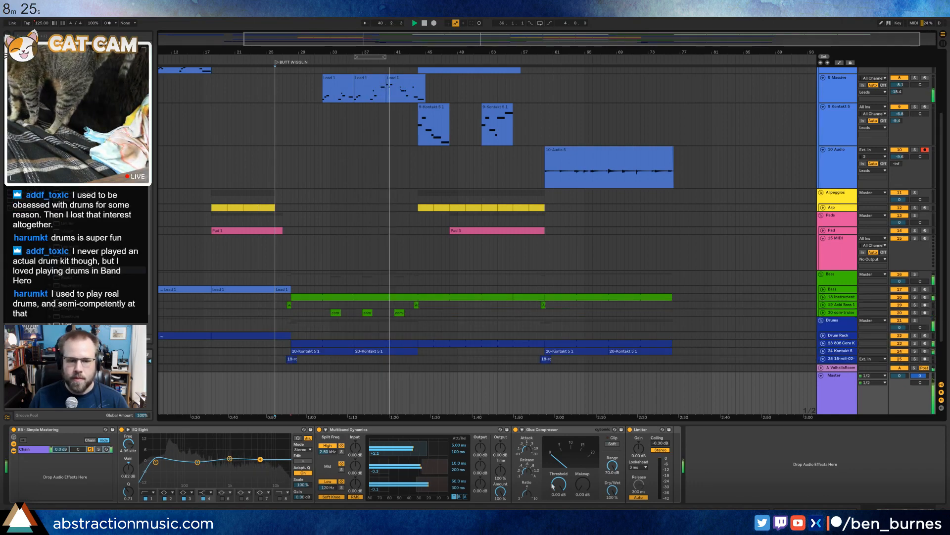
{"action": "left_click_drag", "start_coordinate": [559, 485], "coordinate": [583, 485]}
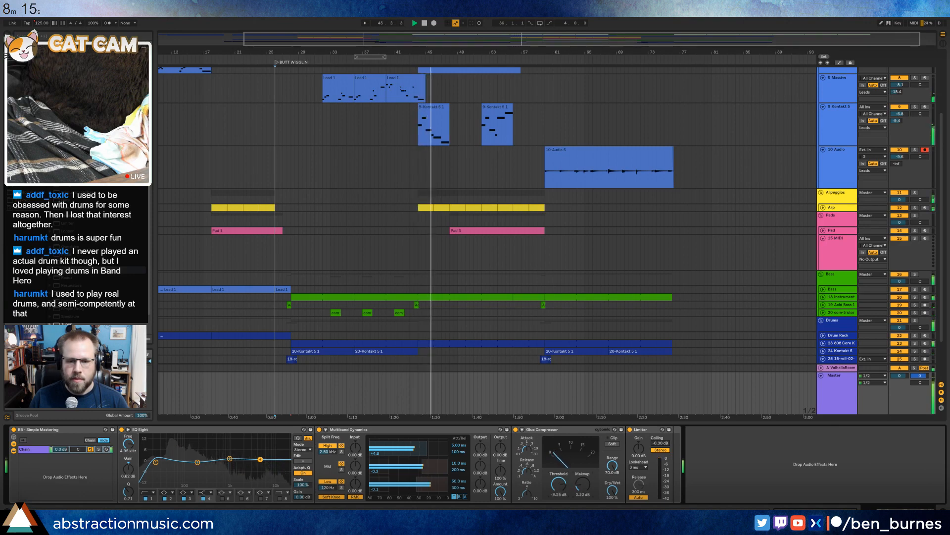
Select the closed hi-hat notes in the 808 Core Kit clip at bar 44 and adjust their velocities.
{"action": "double_click", "coordinate": [503, 343]}
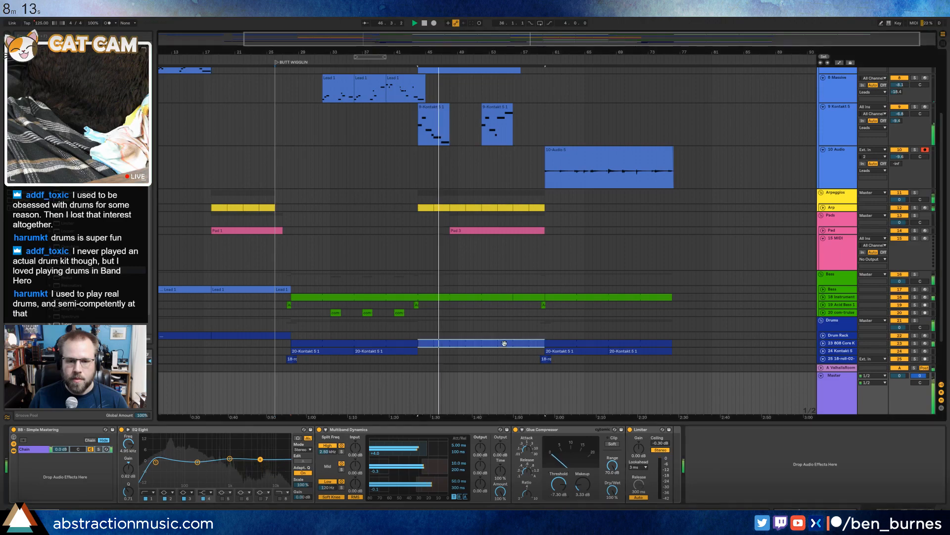
{"action": "key", "text": "ctrl+a"}
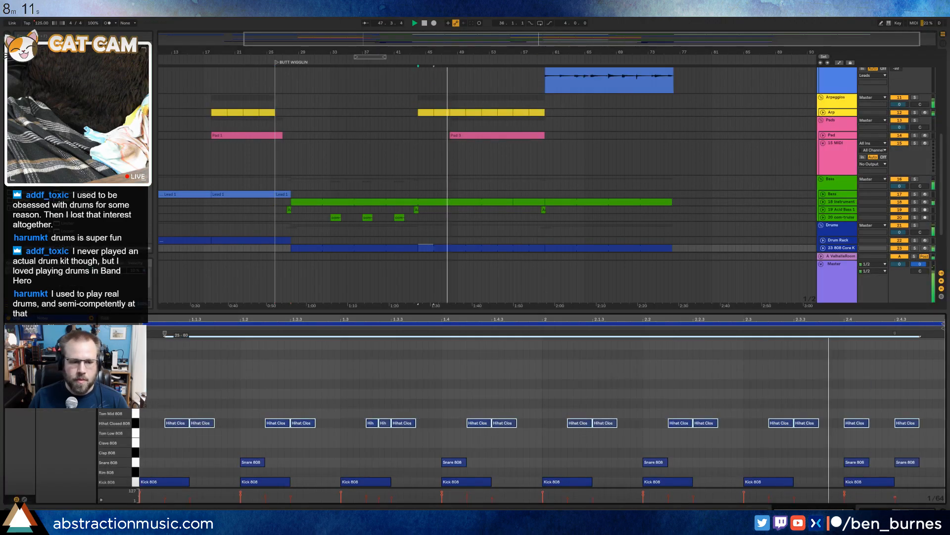
{"action": "key", "text": "shift+Tab"}
Lower the velocities of all notes in the 7 Kontakt 5 clarinet clip at bar 44 to 28–37.
{"action": "scroll", "coordinate": [590, 254], "scroll_direction": "up", "scroll_amount": 4}
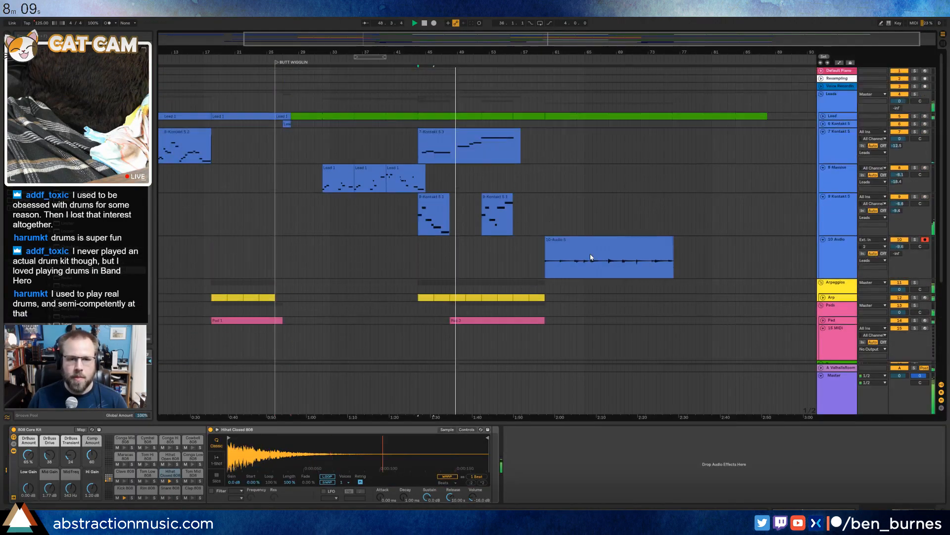
{"action": "double_click", "coordinate": [474, 139]}
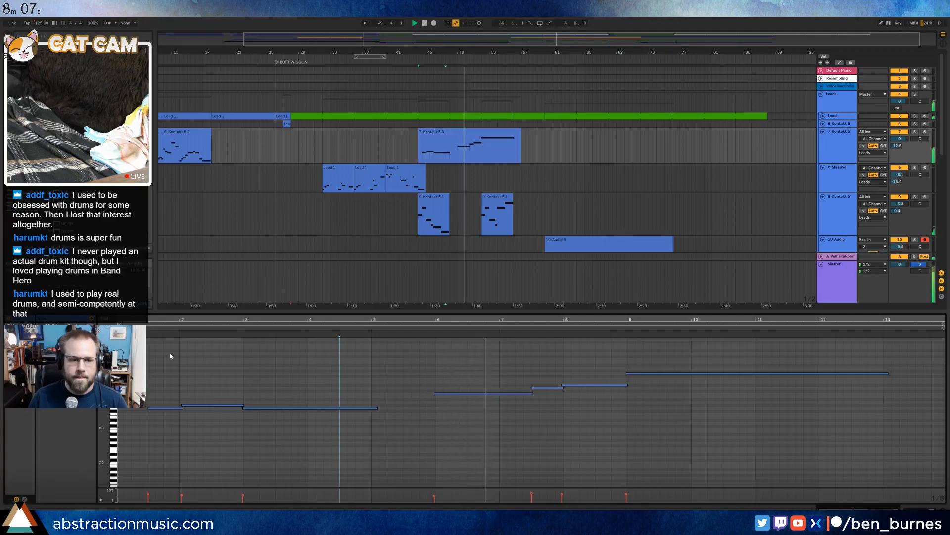
{"action": "left_click", "coordinate": [593, 387]}
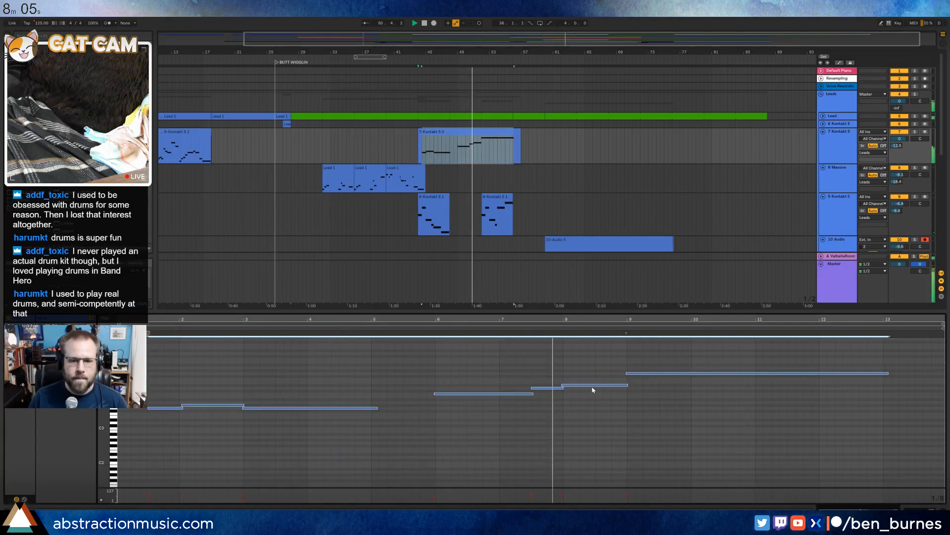
{"action": "left_click_drag", "start_coordinate": [592, 386], "coordinate": [592, 405]}
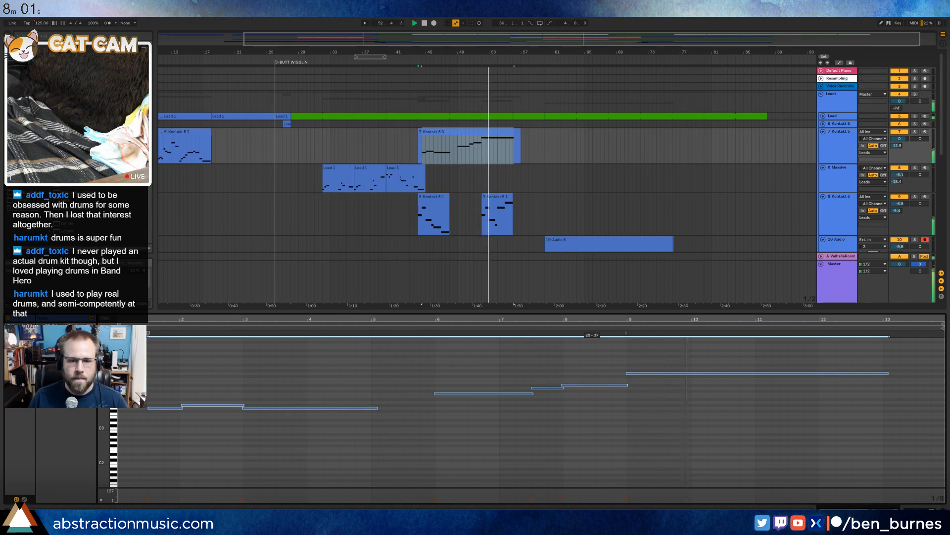
{"action": "key", "text": "shift+Tab"}
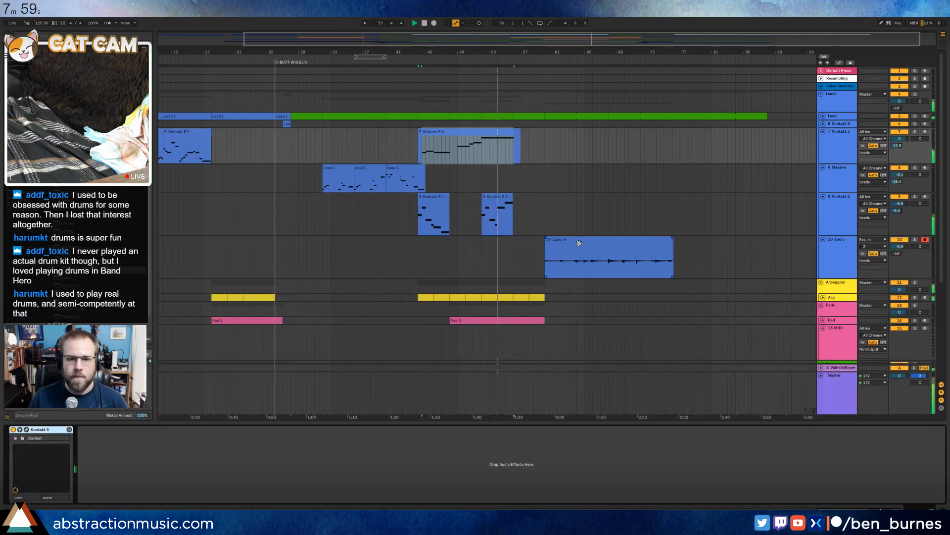
Arm the 8 Massive track and record a lead take over the guitar section, from about bar 59 to bar 78.
{"action": "left_click", "coordinate": [546, 184]}
{"action": "left_click", "coordinate": [926, 168]}
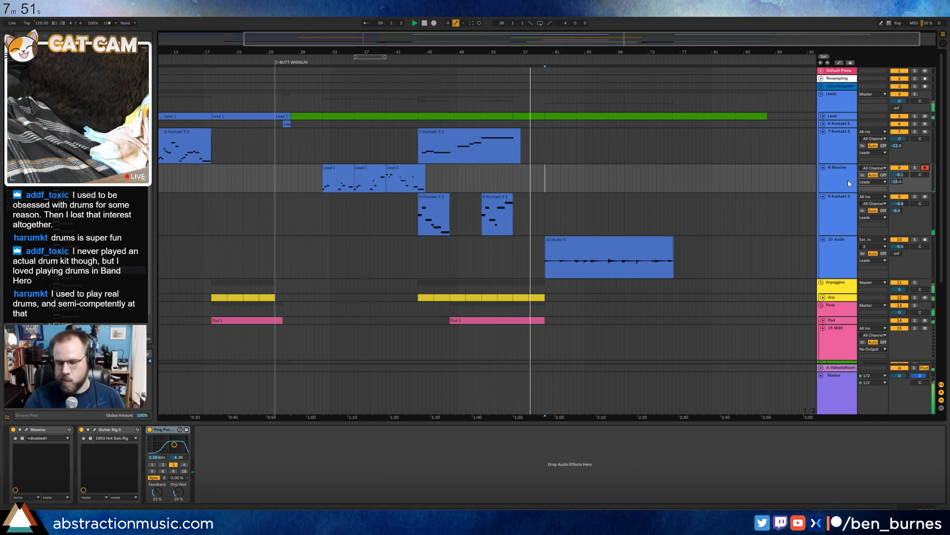
{"action": "key", "text": "F9"}
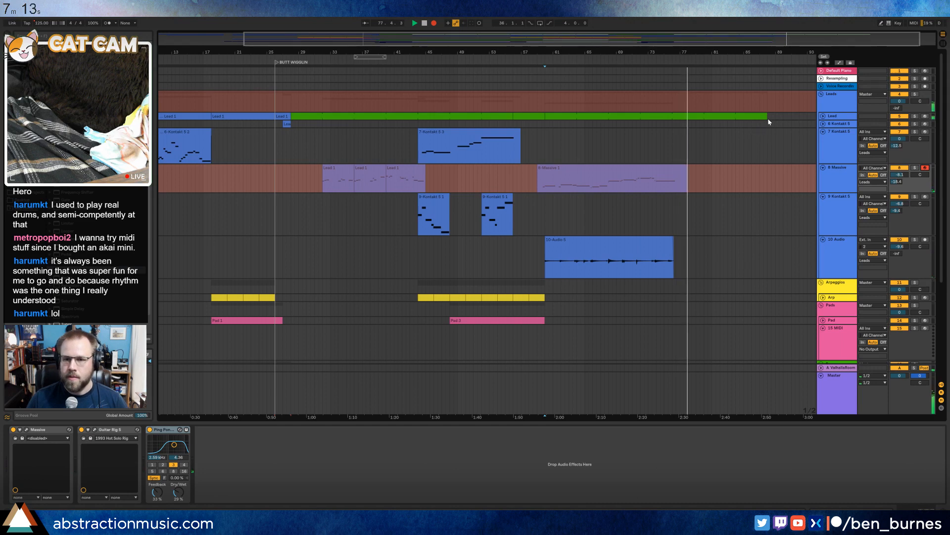
{"action": "key", "text": "space"}
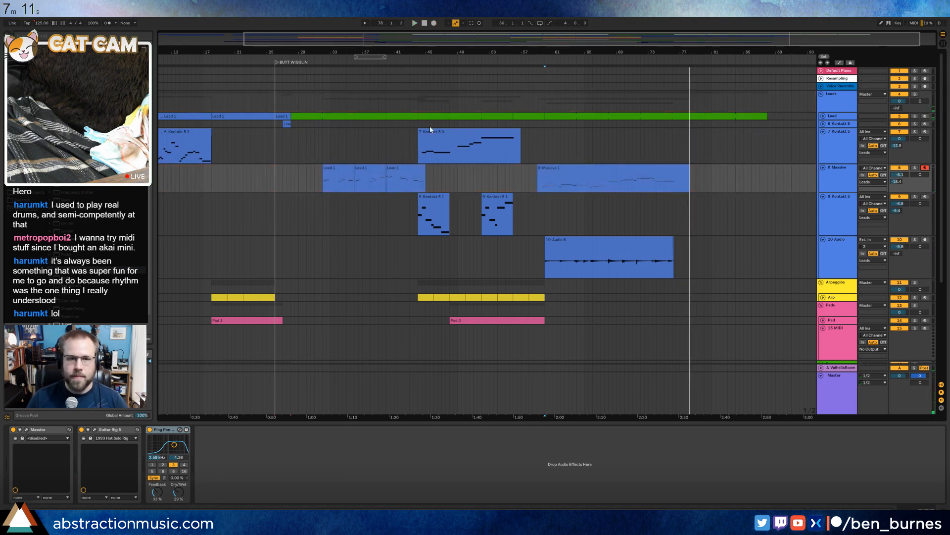
Raise the pitch of the two short notes before the long bar 14 note in the new Massive clip and play the passage.
{"action": "double_click", "coordinate": [641, 177]}
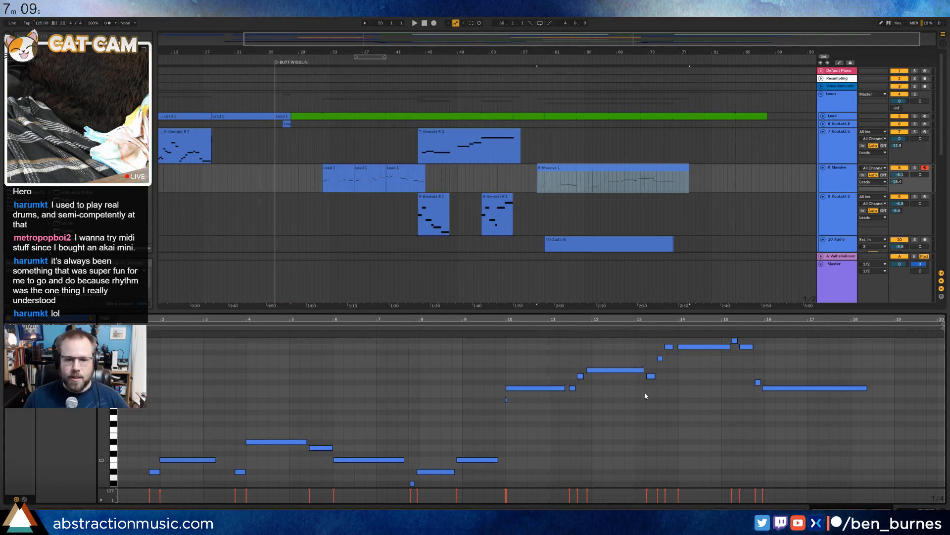
{"action": "scroll", "coordinate": [671, 391], "scroll_direction": "up", "scroll_amount": 3}
{"action": "left_click_drag", "start_coordinate": [658, 391], "coordinate": [661, 412]}
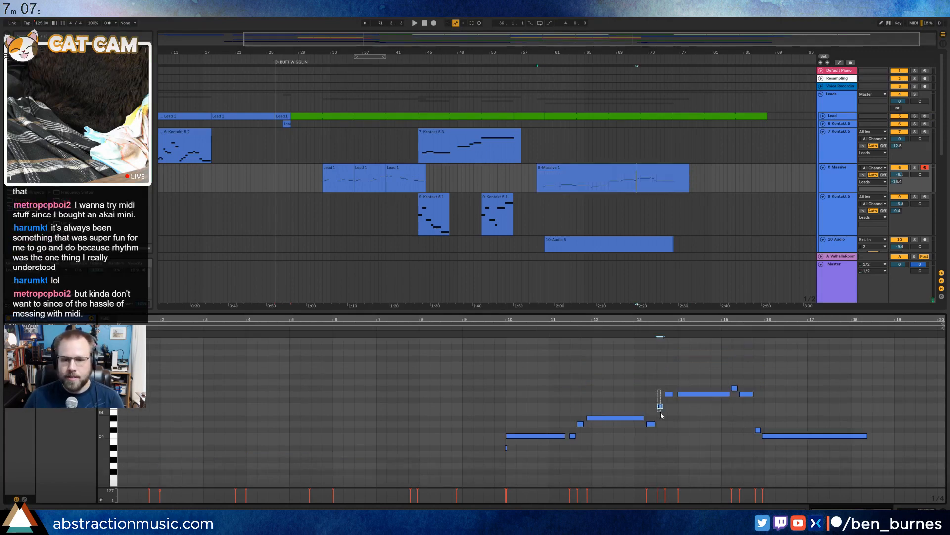
{"action": "left_click", "coordinate": [639, 330]}
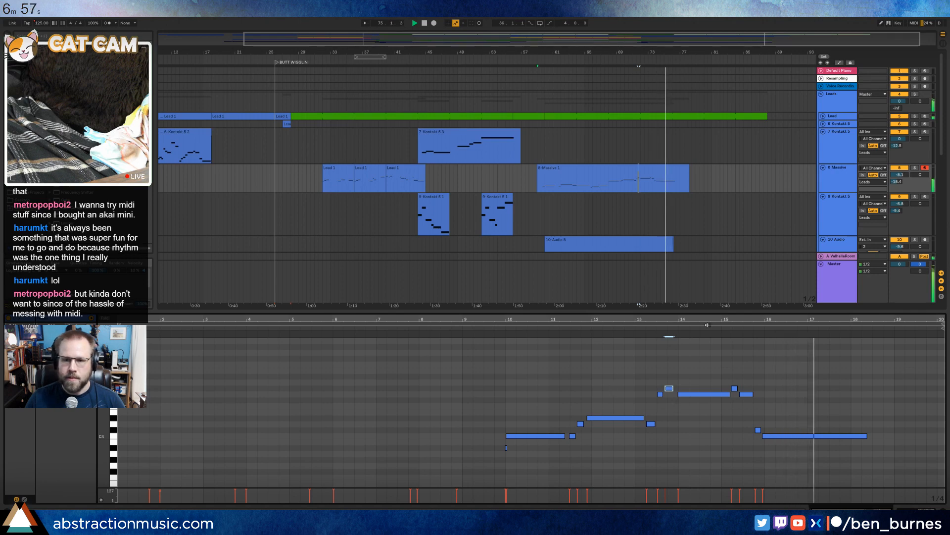
{"action": "scroll", "coordinate": [669, 216], "scroll_direction": "down", "scroll_amount": 3}
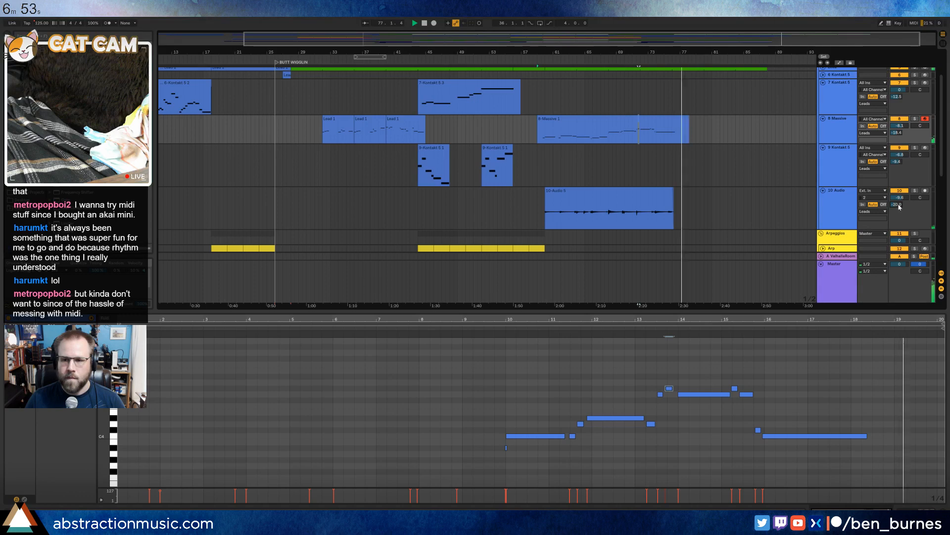
{"action": "key", "text": "shift+Tab"}
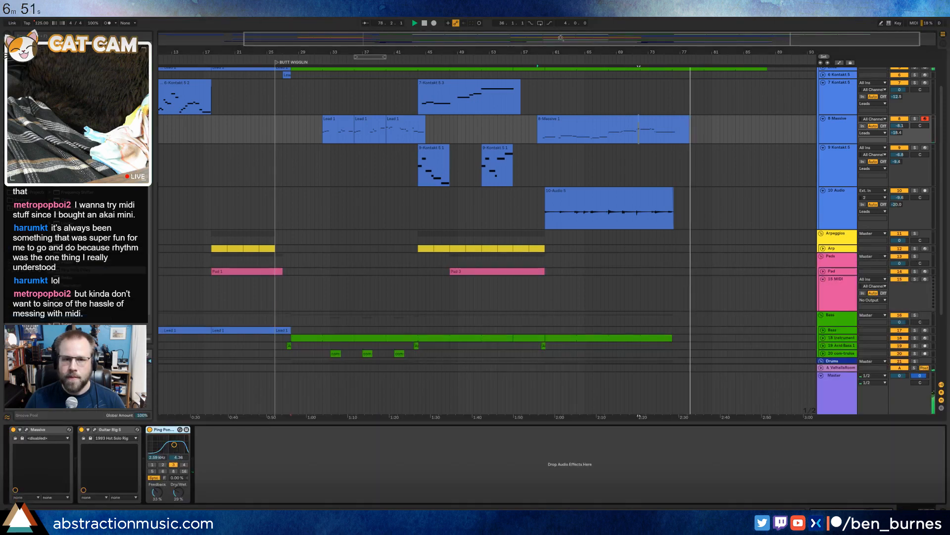
Copy the eight-bar Lead 1 clip on the Bass track to bar 76 and play it.
{"action": "left_click", "coordinate": [230, 329]}
{"action": "key", "text": "space"}
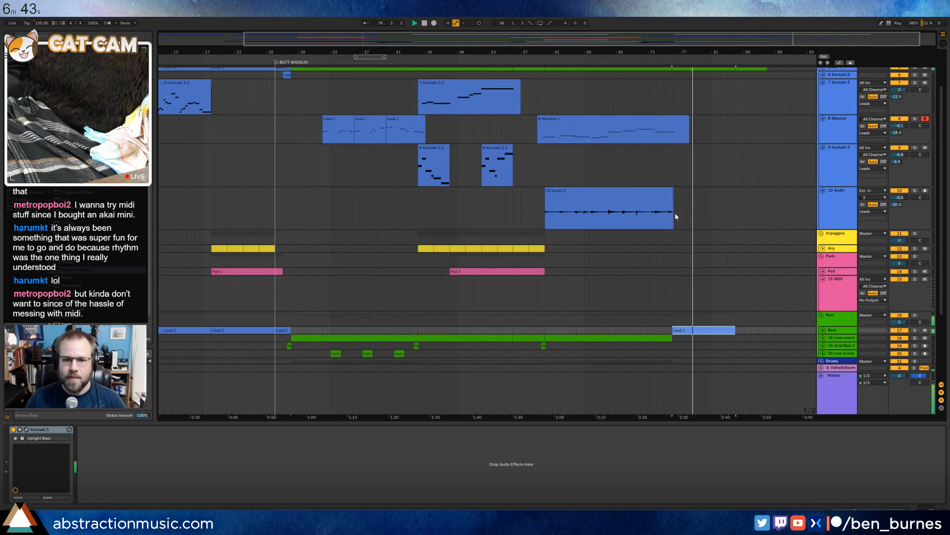
Show the 18 Instrument track's Reaktor Cutoff automation and drop it back to its low level at bar 76.
{"action": "left_click", "coordinate": [823, 338]}
{"action": "scroll", "coordinate": [673, 297], "scroll_direction": "down", "scroll_amount": 5}
{"action": "left_click", "coordinate": [657, 278]}
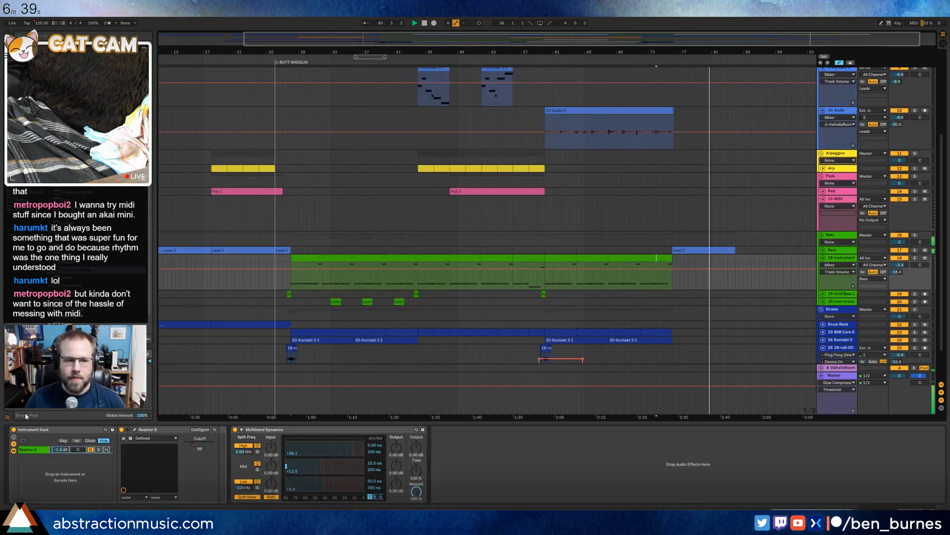
{"action": "key", "text": "a"}
{"action": "left_click", "coordinate": [684, 272]}
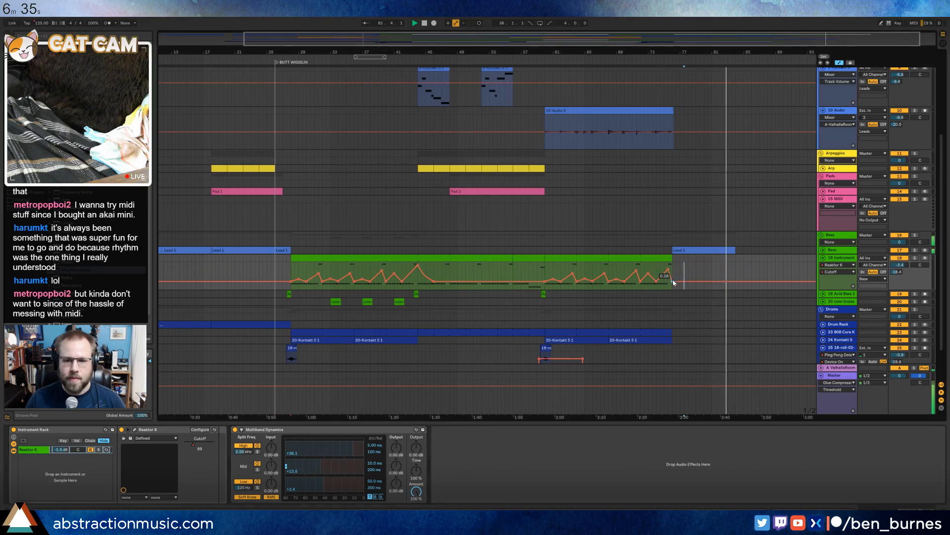
Duplicate the Bass track's bar 76 clip to bar 84 and look over the copy's notes.
{"action": "left_click", "coordinate": [730, 250]}
{"action": "key", "text": "ctrl+d"}
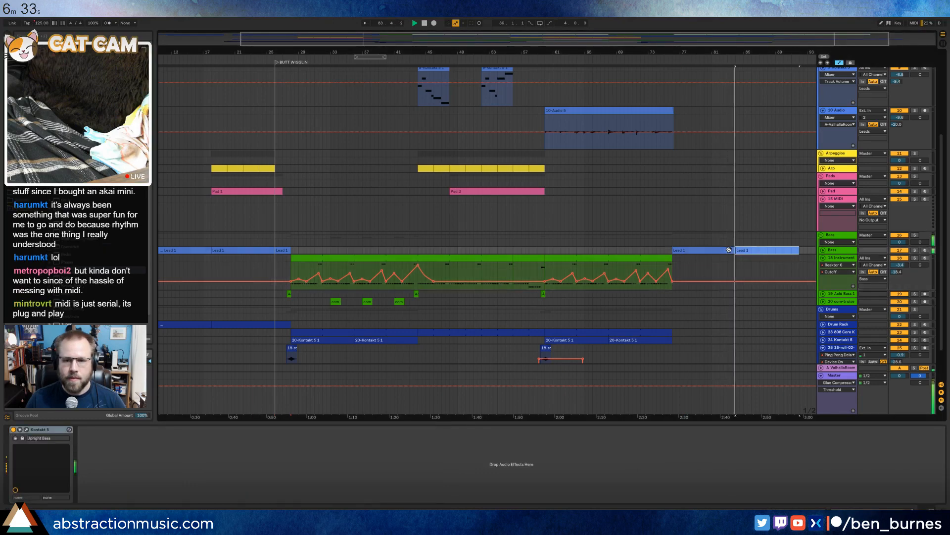
{"action": "key", "text": "shift+Tab"}
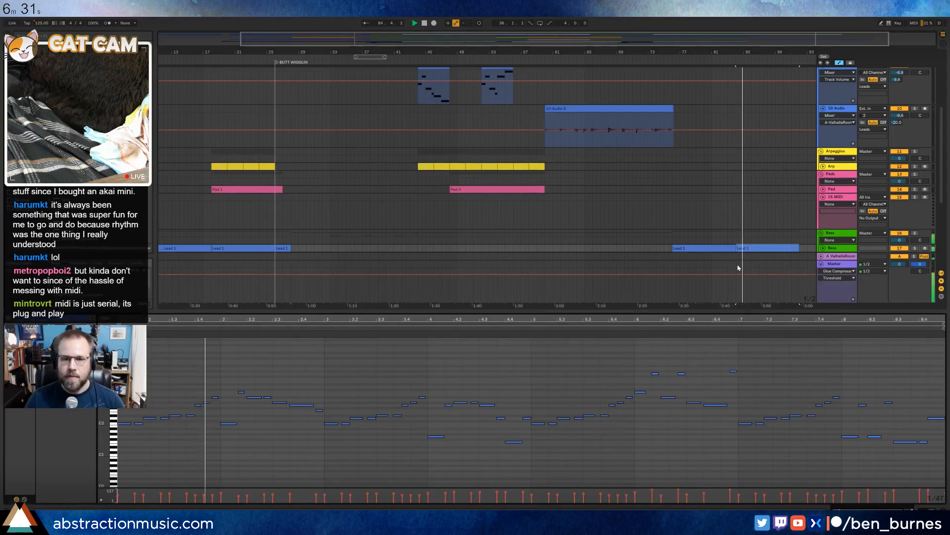
{"action": "key", "text": "shift+Tab"}
Record an Una Corda piano take on the 6 Kontakt 5 track from bar 76 to about bar 93.
{"action": "scroll", "coordinate": [719, 283], "scroll_direction": "up", "scroll_amount": 3}
{"action": "scroll", "coordinate": [719, 281], "scroll_direction": "up", "scroll_amount": 2}
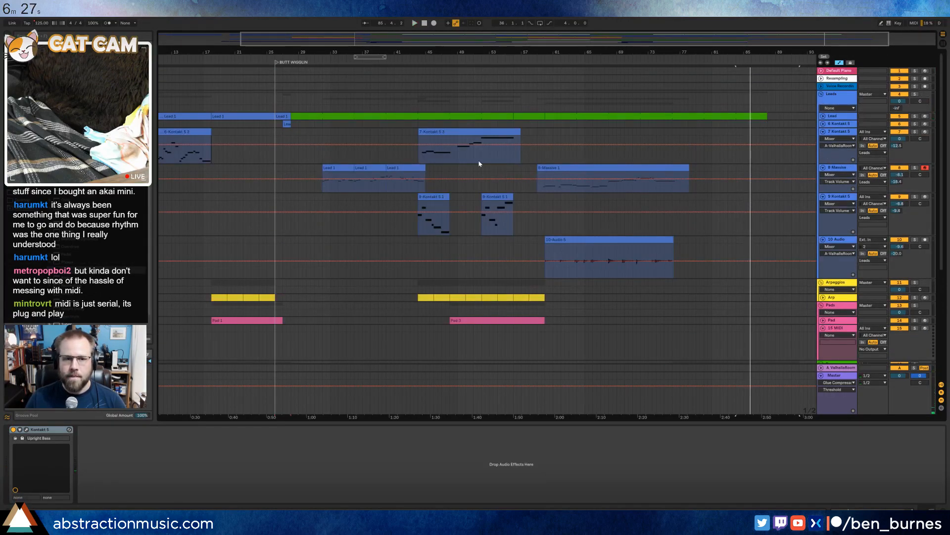
{"action": "left_click", "coordinate": [836, 125]}
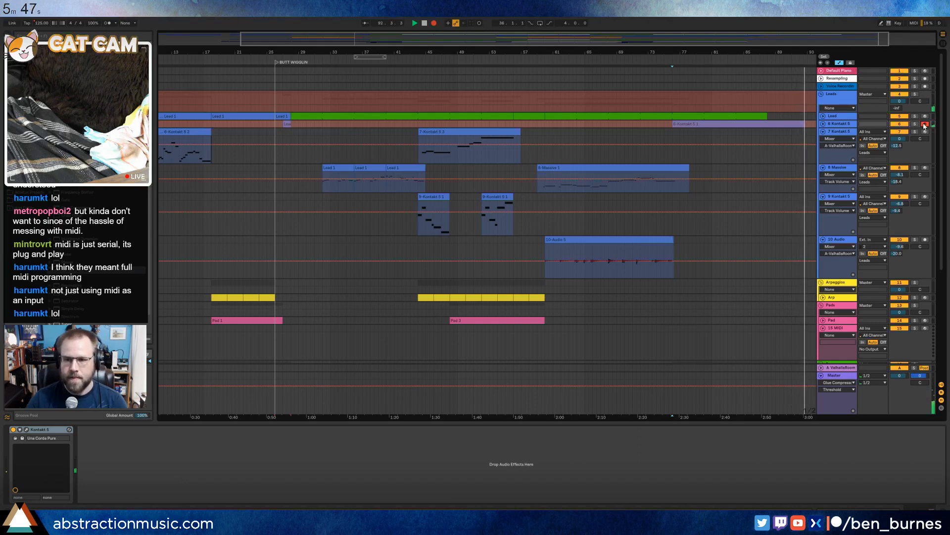
{"action": "key", "text": "space"}
Expand the 6 Kontakt 5 track to inspect the piano take's notes and play the arrangement from bar 70.
{"action": "left_click_drag", "start_coordinate": [703, 52], "coordinate": [423, 65]}
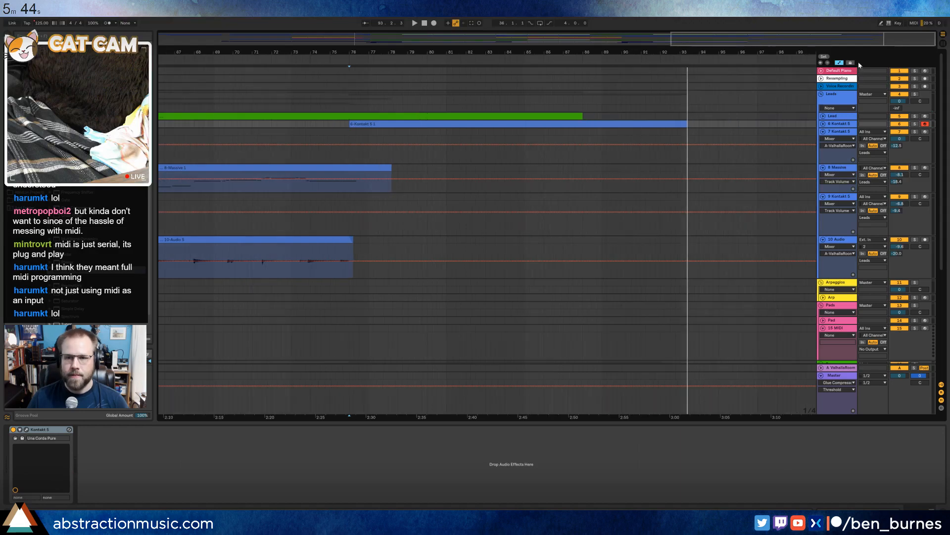
{"action": "left_click", "coordinate": [823, 125]}
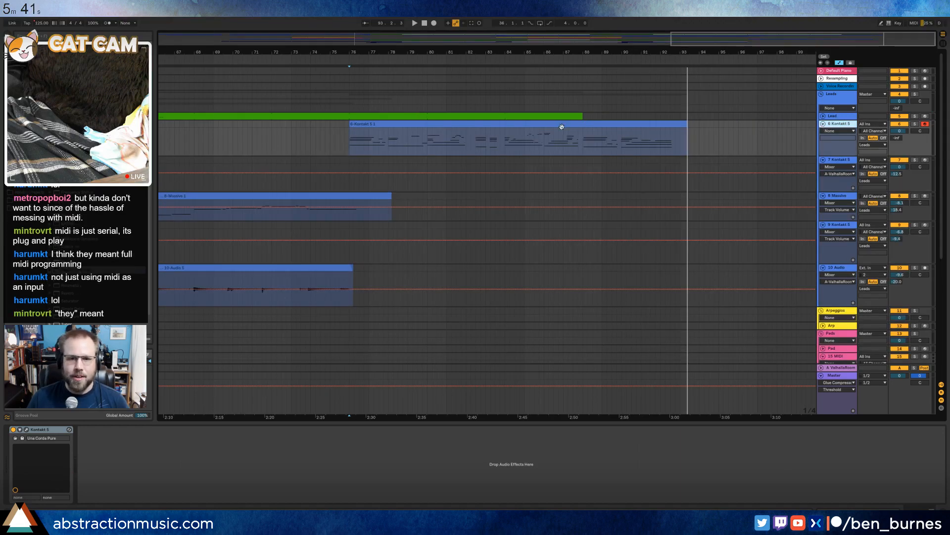
{"action": "scroll", "coordinate": [647, 192], "scroll_direction": "down", "scroll_amount": 2}
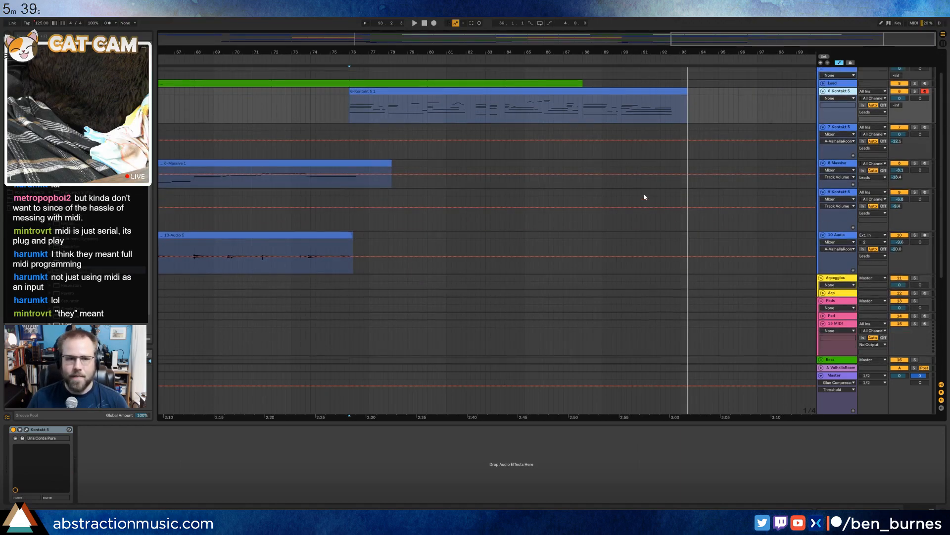
{"action": "scroll", "coordinate": [645, 193], "scroll_direction": "up", "scroll_amount": 2}
{"action": "left_click", "coordinate": [237, 57]}
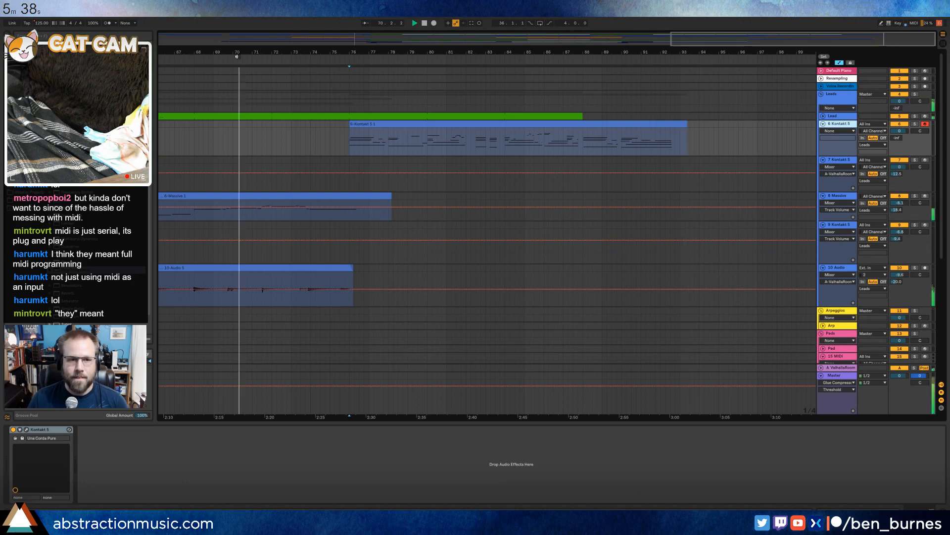
Shorten the Lead track's clip to end at bar 84, expand the track and arm it for recording.
{"action": "left_click", "coordinate": [582, 116]}
{"action": "left_click_drag", "start_coordinate": [582, 116], "coordinate": [504, 115]}
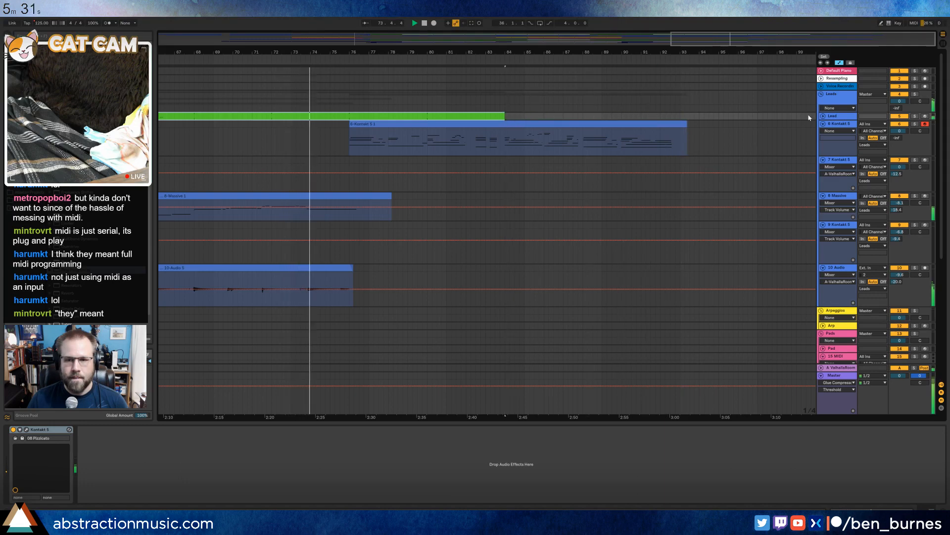
{"action": "left_click", "coordinate": [824, 116]}
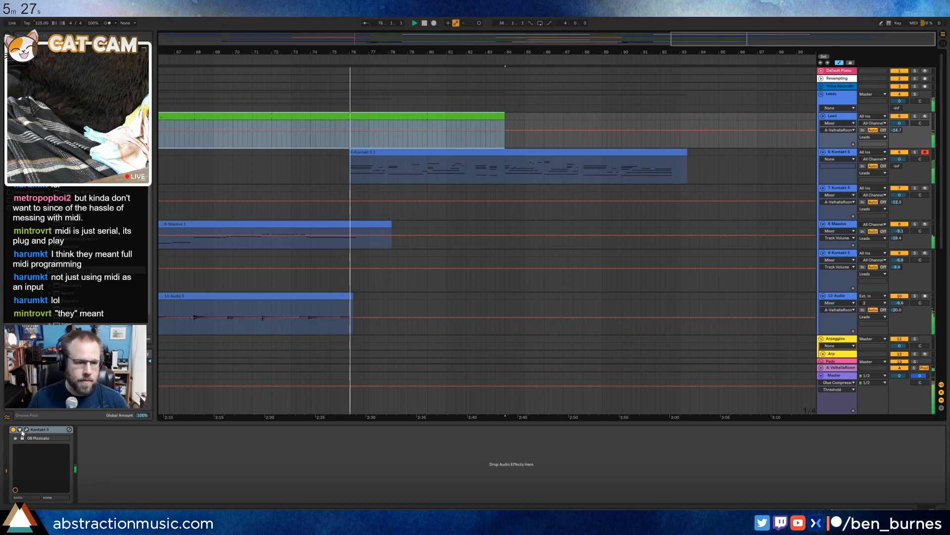
{"action": "left_click", "coordinate": [925, 115]}
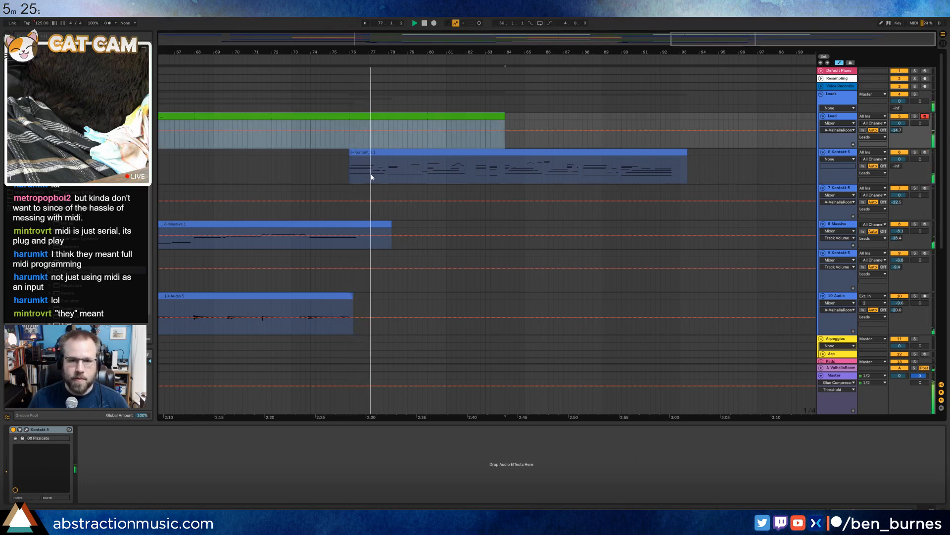
Separate bars 76 to 84 of the Lead clip and consolidate them into one eight-bar clip.
{"action": "left_click", "coordinate": [349, 123]}
{"action": "left_click_drag", "start_coordinate": [349, 124], "coordinate": [504, 131]}
{"action": "left_click", "coordinate": [503, 116]}
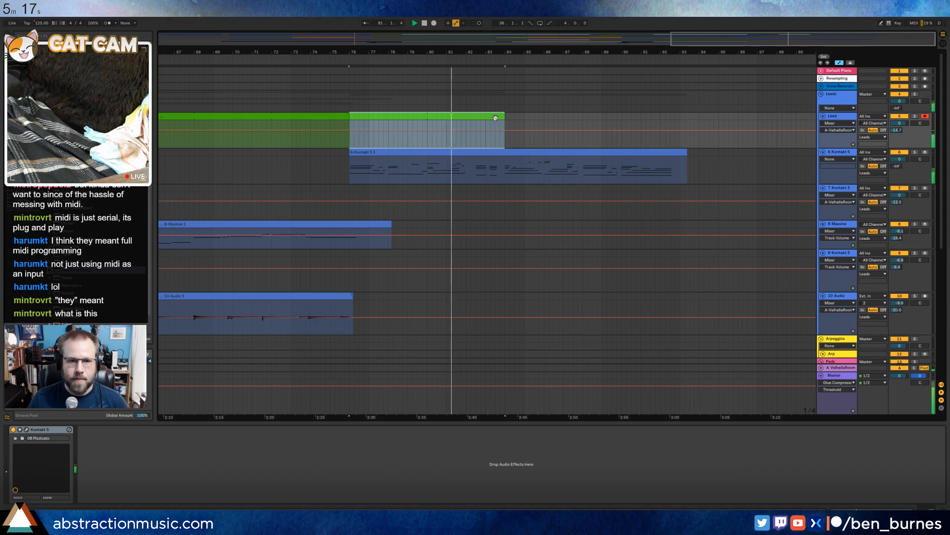
{"action": "double_click", "coordinate": [495, 118]}
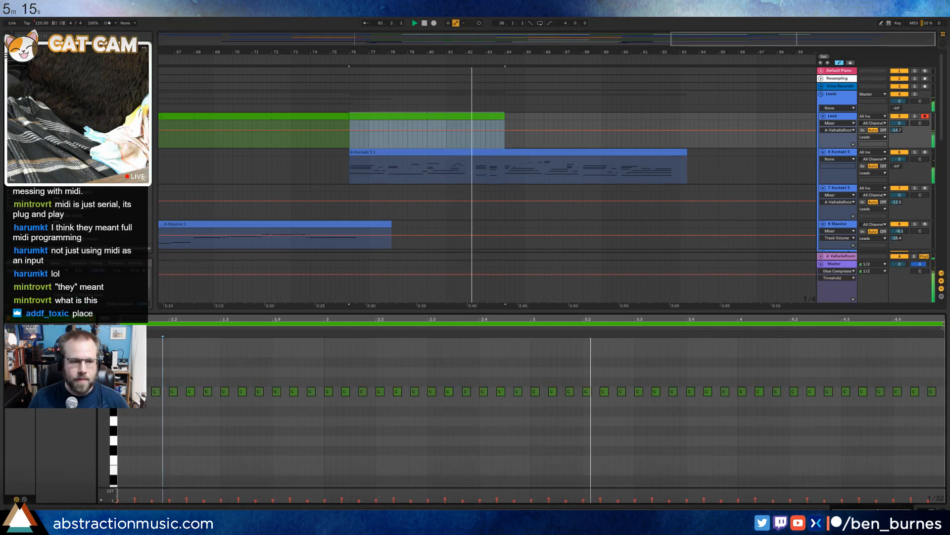
{"action": "left_click", "coordinate": [446, 114]}
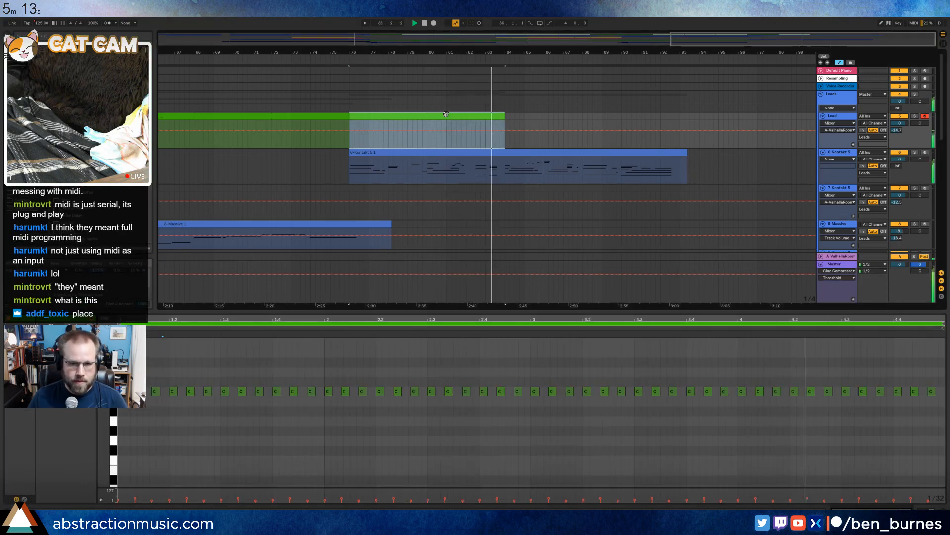
{"action": "key", "text": "ctrl+j"}
{"action": "key", "text": "space"}
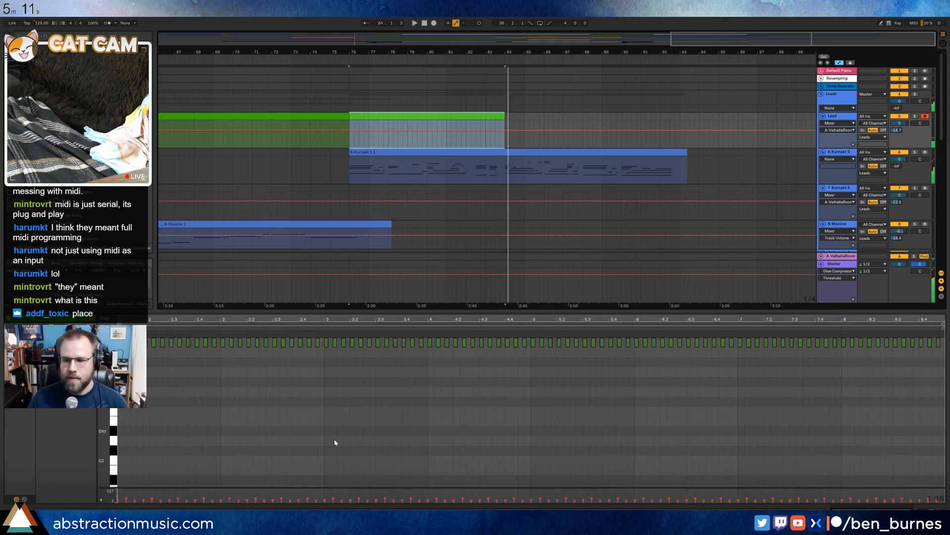
Draw a clip envelope on the consolidated Lead clip that ramps down from 100 at its start to the minimum at its end.
{"action": "left_click", "coordinate": [357, 407]}
{"action": "scroll", "coordinate": [357, 407], "scroll_direction": "up", "scroll_amount": 1}
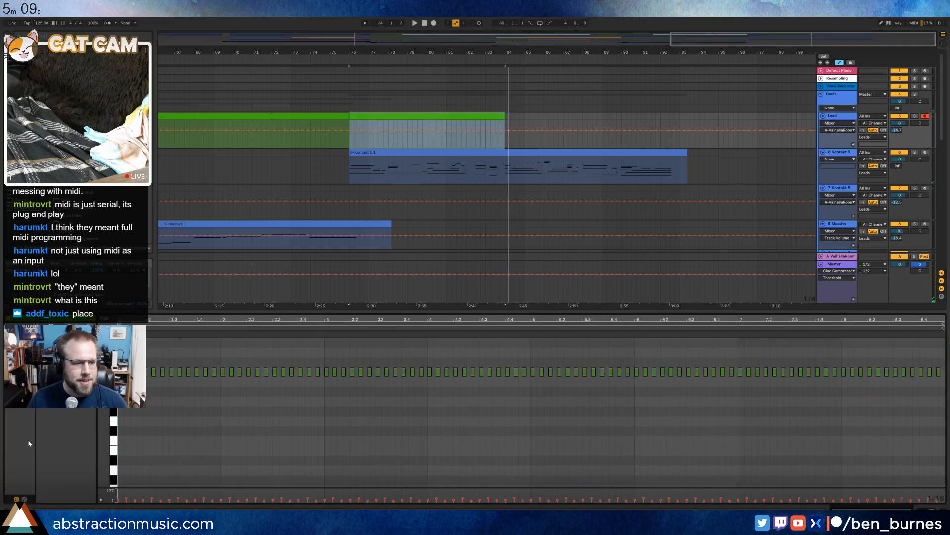
{"action": "left_click", "coordinate": [25, 499]}
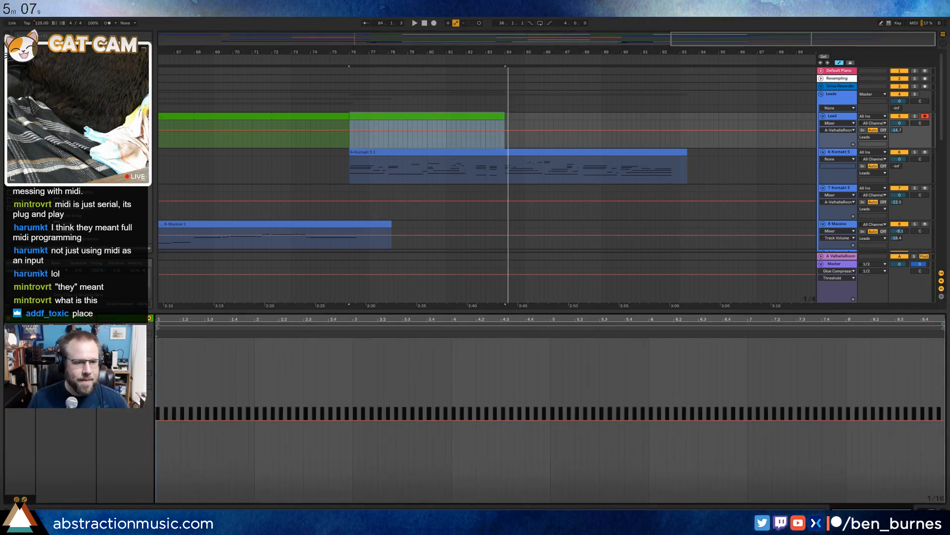
{"action": "left_click", "coordinate": [149, 247]}
{"action": "left_click", "coordinate": [129, 51]}
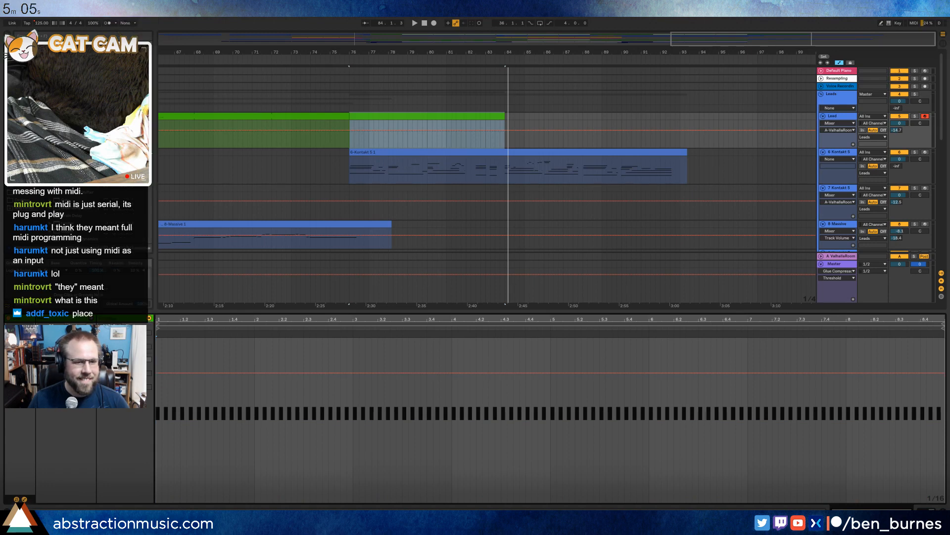
{"action": "left_click", "coordinate": [156, 372]}
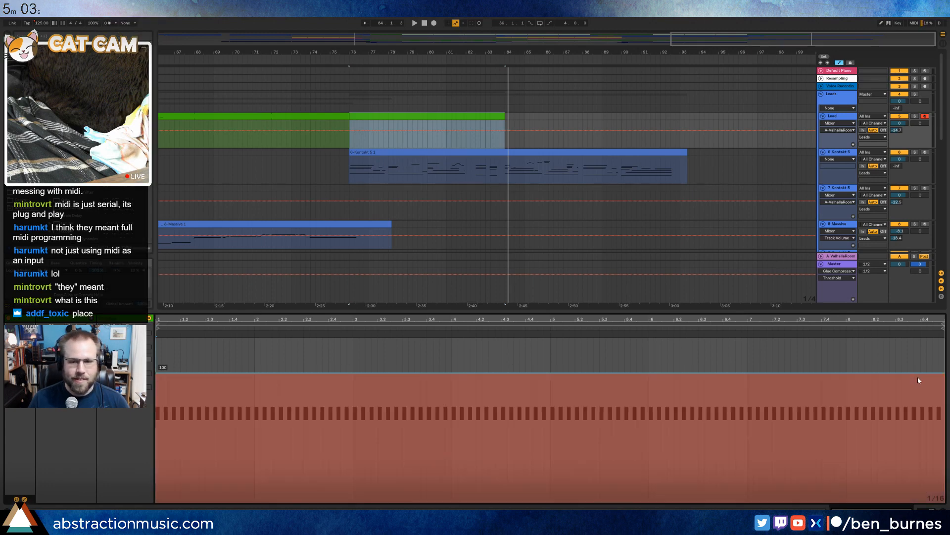
{"action": "left_click_drag", "start_coordinate": [939, 373], "coordinate": [939, 503]}
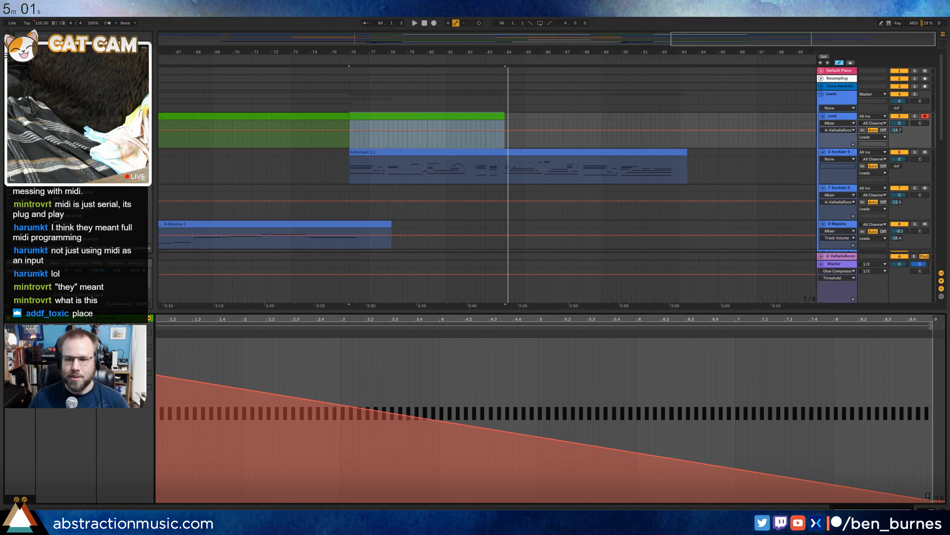
Play the arrangement from bar 76 to hear the faded Lead clip and look over the bass tracks.
{"action": "key", "text": "shift+Tab"}
{"action": "scroll", "coordinate": [587, 222], "scroll_direction": "down", "scroll_amount": 2}
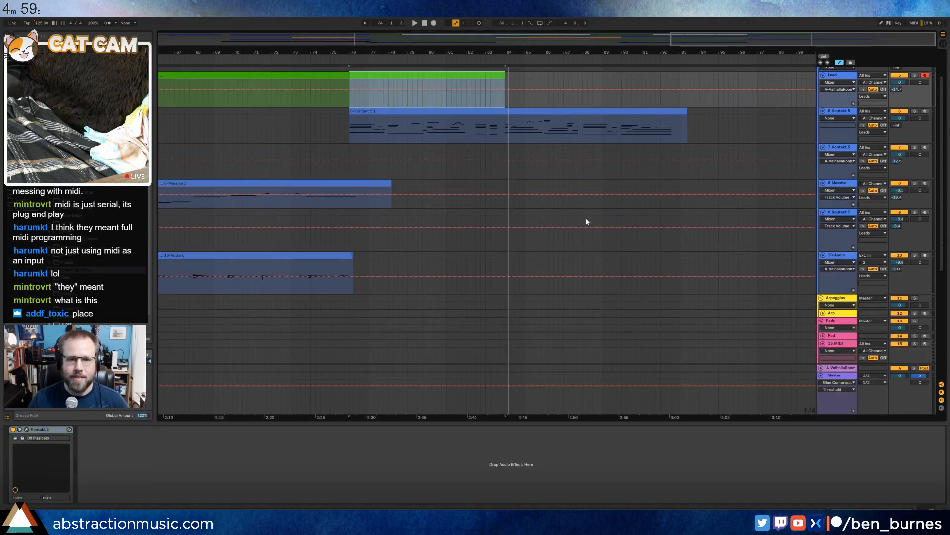
{"action": "left_click", "coordinate": [347, 73]}
{"action": "key", "text": "space"}
{"action": "scroll", "coordinate": [503, 273], "scroll_direction": "down", "scroll_amount": 10}
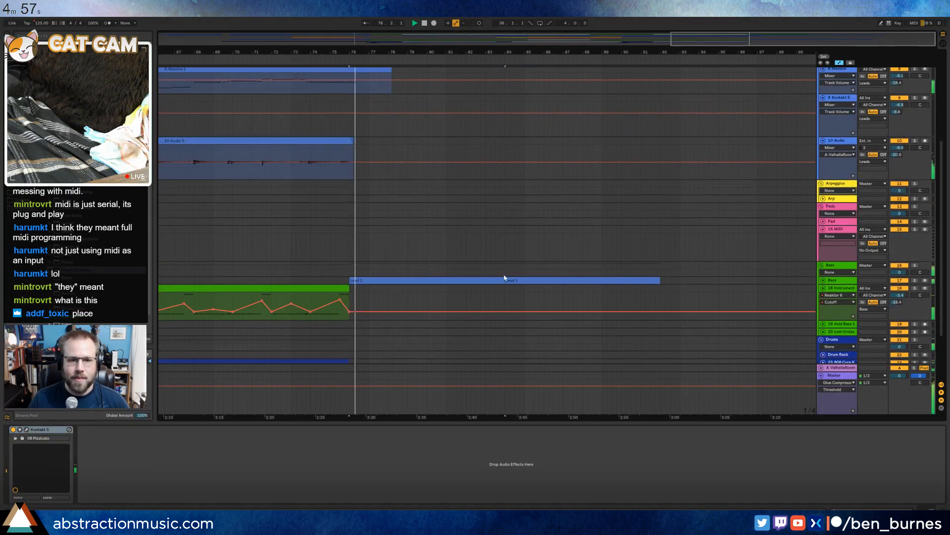
{"action": "scroll", "coordinate": [529, 280], "scroll_direction": "up", "scroll_amount": 8}
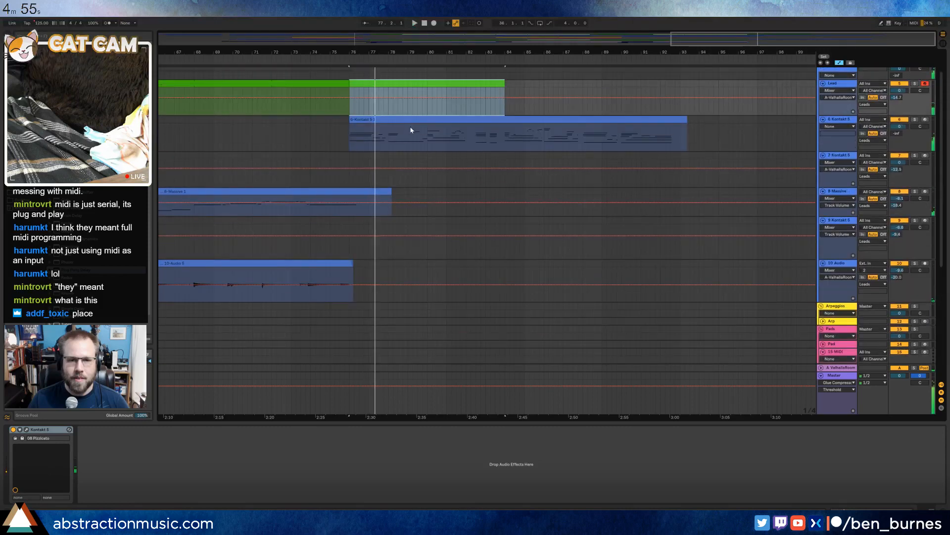
Open the 6 Kontakt 5 piano clip's notes and play the take from bar 76 to check its timing.
{"action": "left_click", "coordinate": [411, 127]}
{"action": "key", "text": "space"}
{"action": "double_click", "coordinate": [412, 128]}
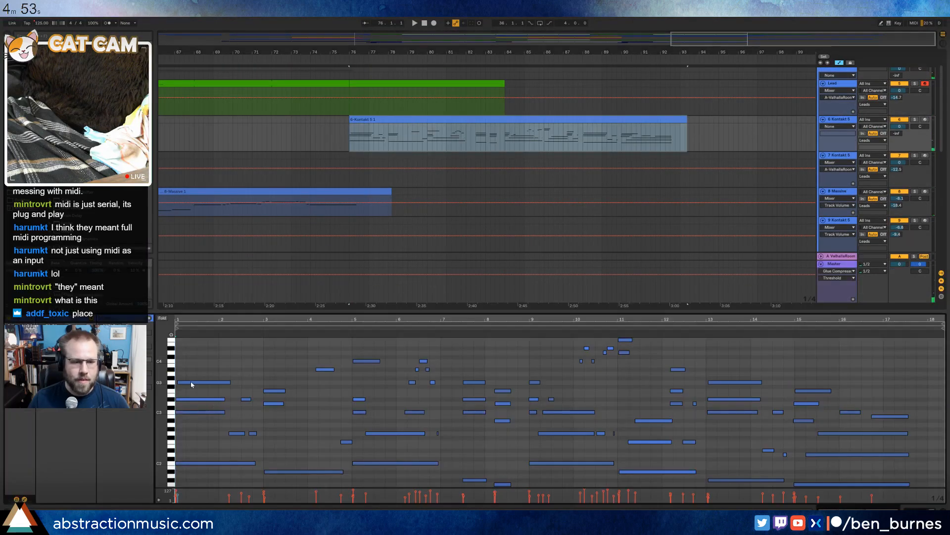
{"action": "left_click_drag", "start_coordinate": [161, 394], "coordinate": [162, 398]}
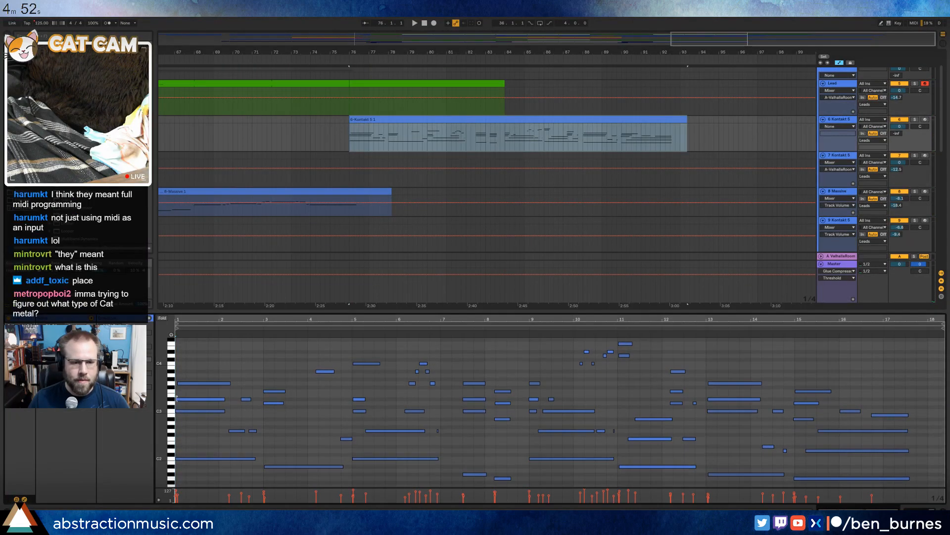
{"action": "left_click", "coordinate": [203, 398]}
{"action": "key", "text": "space"}
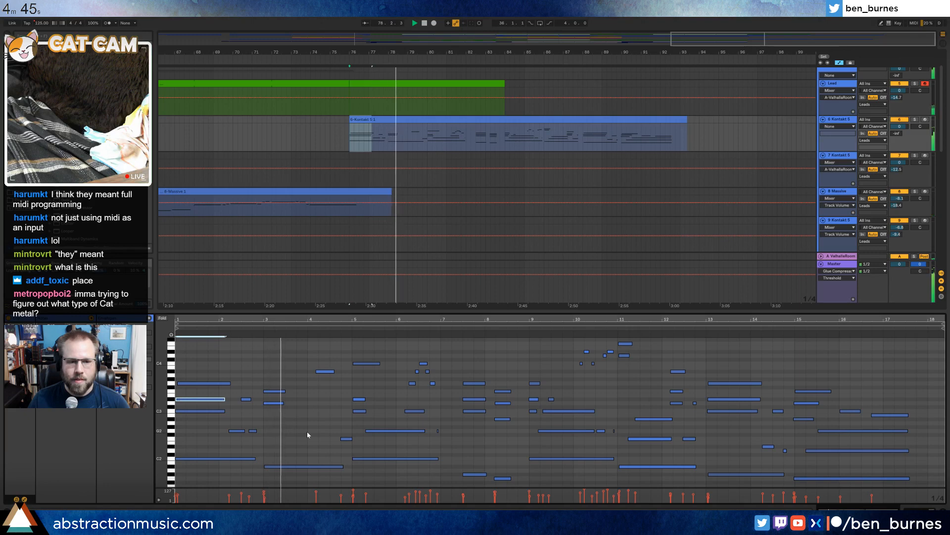
Nudge the long note just after the start of the piano clip's bar 5 slightly earlier.
{"action": "left_click", "coordinate": [253, 430]}
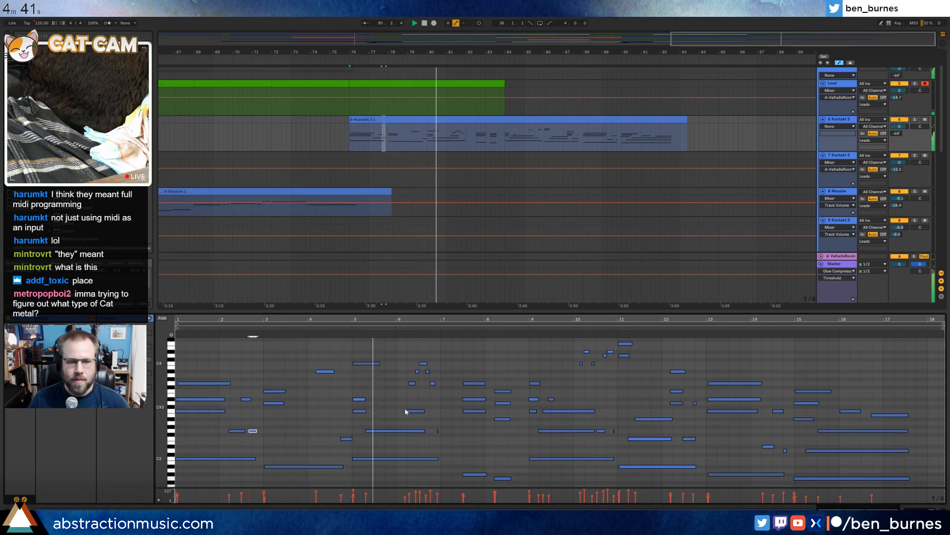
{"action": "left_click", "coordinate": [376, 430]}
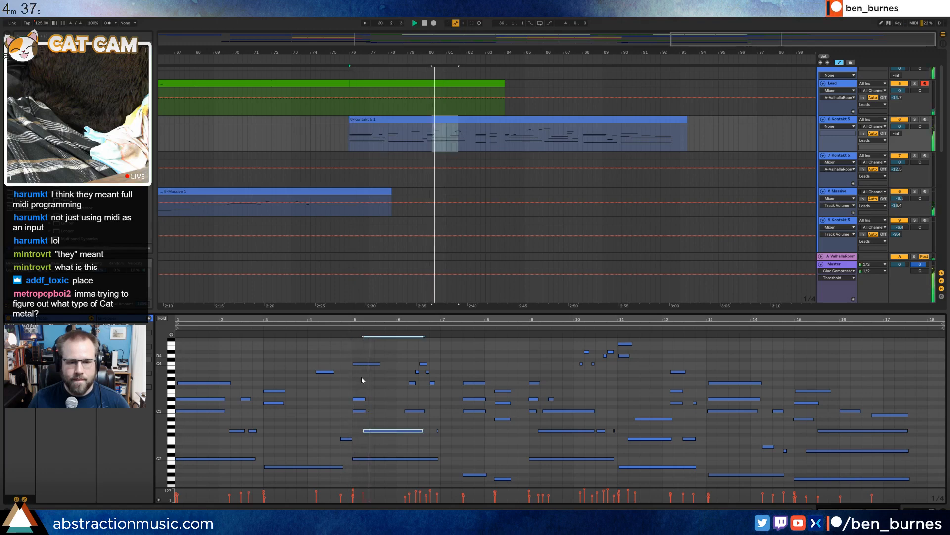
{"action": "left_click", "coordinate": [359, 399]}
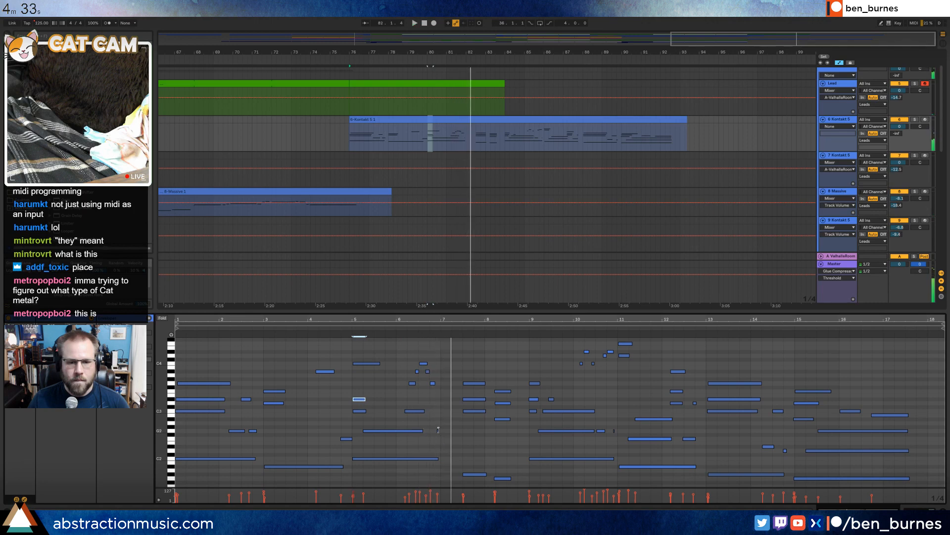
Extend the low G#1 note in the piano clip's bar 7 backward so it begins at about the start of the bar.
{"action": "scroll", "coordinate": [479, 446], "scroll_direction": "up", "scroll_amount": 3}
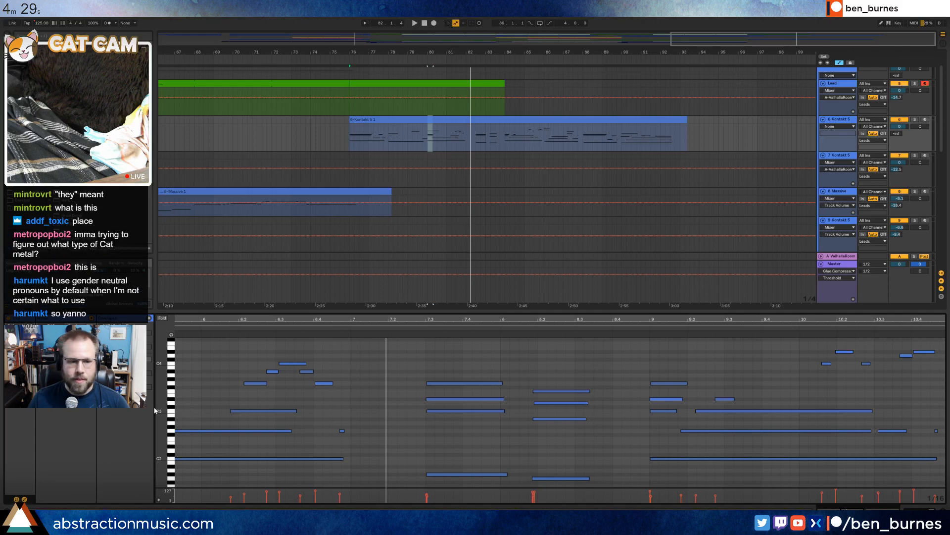
{"action": "left_click_drag", "start_coordinate": [161, 411], "coordinate": [151, 410]}
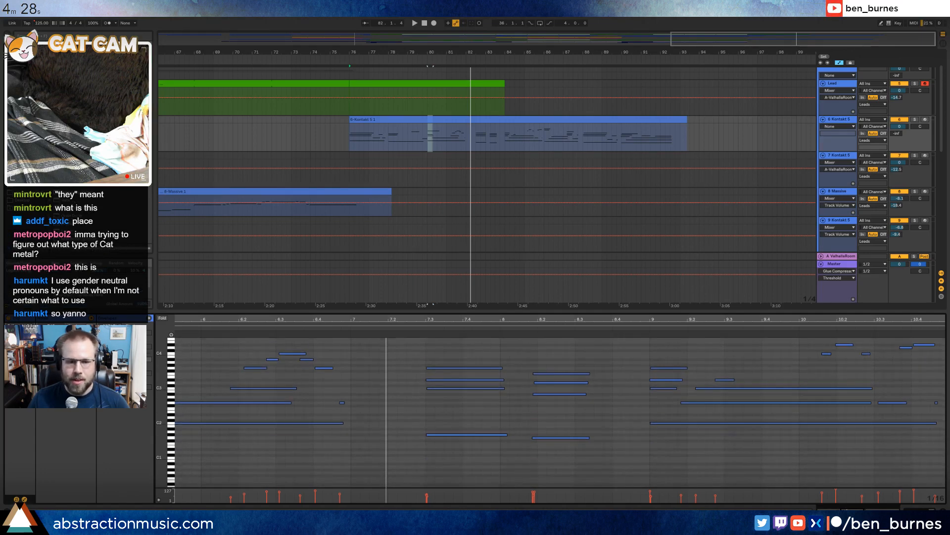
{"action": "left_click", "coordinate": [332, 406]}
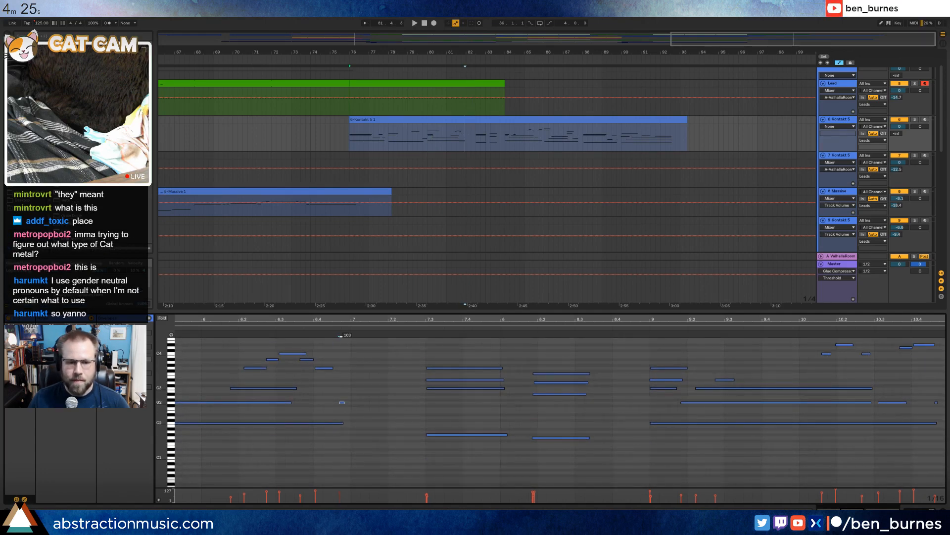
{"action": "left_click_drag", "start_coordinate": [425, 434], "coordinate": [346, 435]}
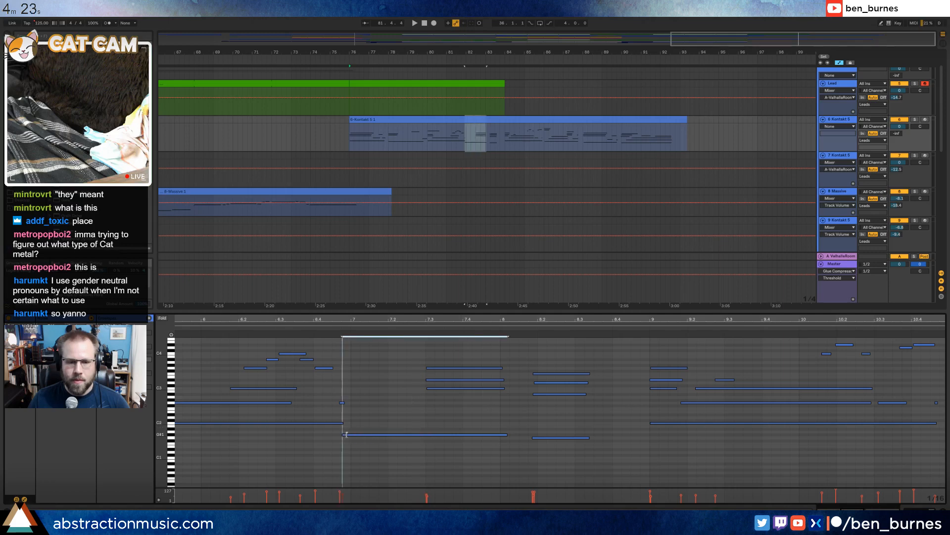
Move the three upper chord notes in bar 7 to the start of the bar, lengthen them to about bar 8 and play the result.
{"action": "scroll", "coordinate": [459, 420], "scroll_direction": "up", "scroll_amount": 2}
{"action": "left_click_drag", "start_coordinate": [458, 439], "coordinate": [459, 451]}
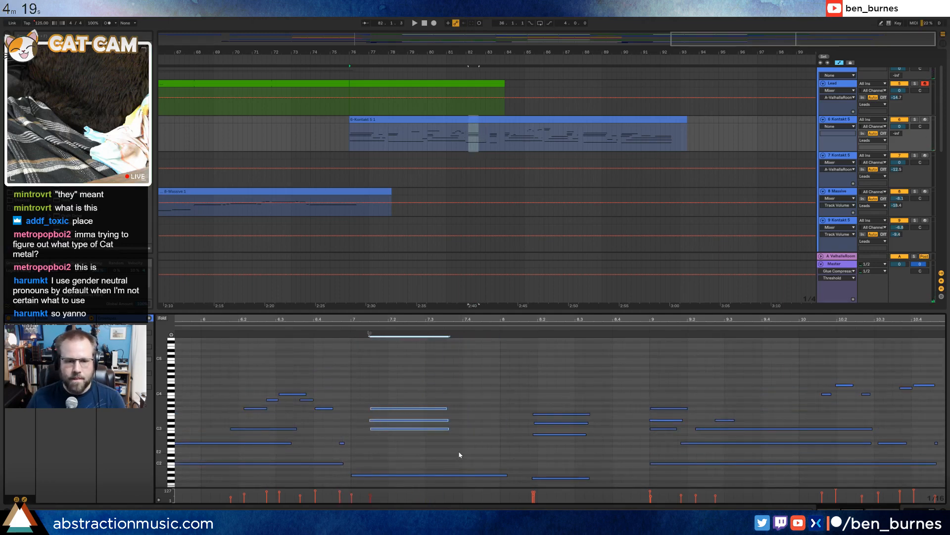
{"action": "key", "text": "Left"}
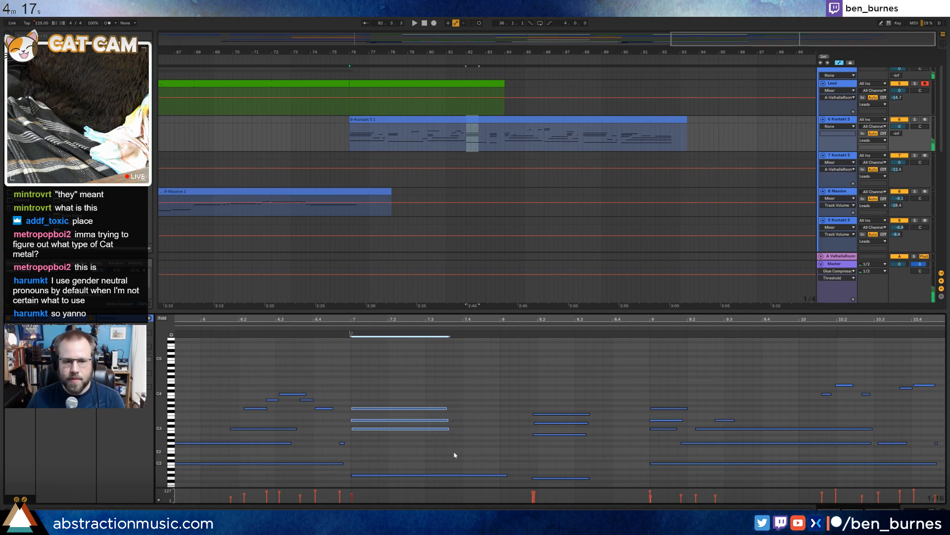
{"action": "left_click", "coordinate": [323, 330]}
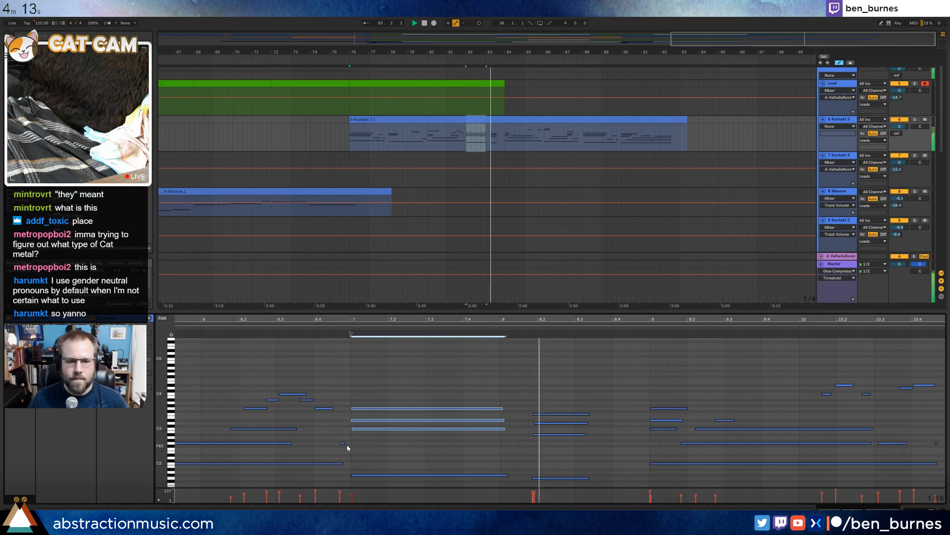
Nudge the four-note chord near 8.2 slightly earlier and play the passage into bar 9.
{"action": "key", "text": "space"}
{"action": "left_click_drag", "start_coordinate": [539, 397], "coordinate": [566, 504]}
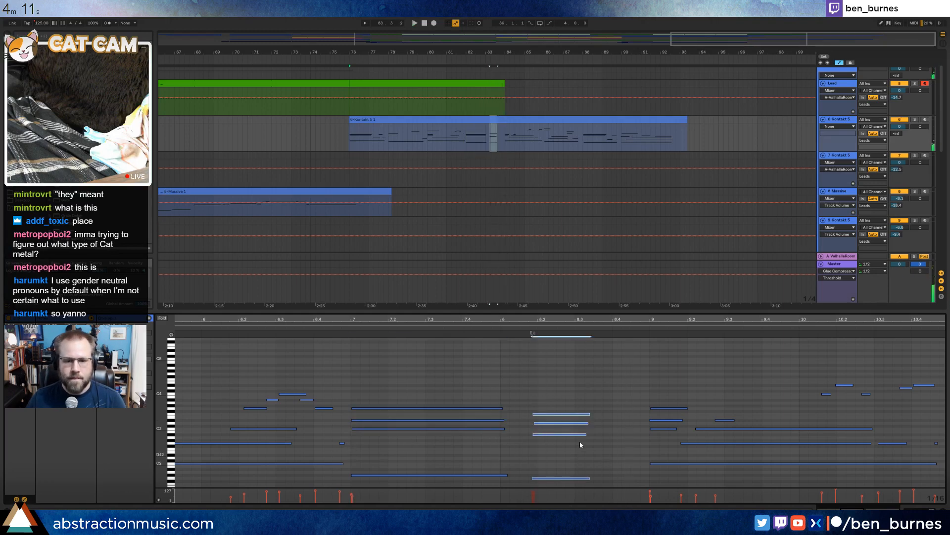
{"action": "left_click", "coordinate": [445, 330]}
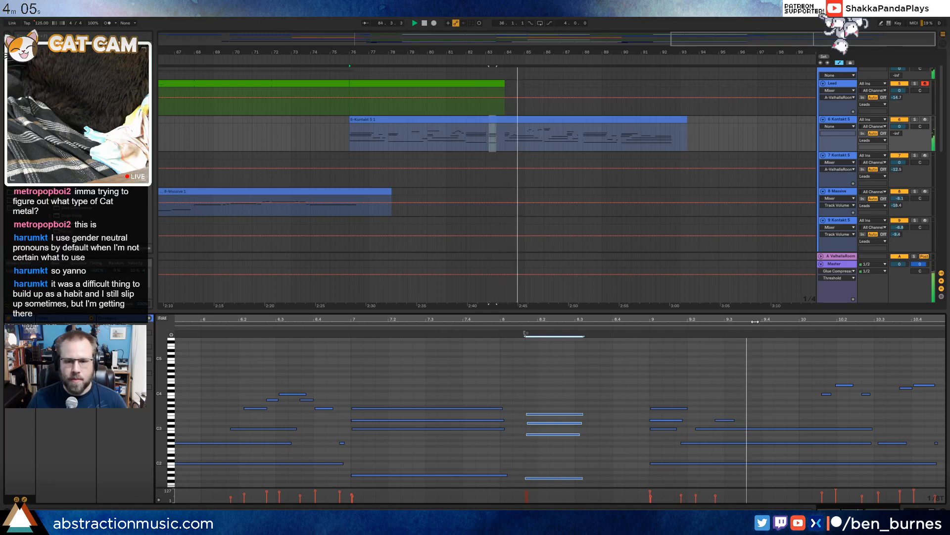
{"action": "left_click_drag", "start_coordinate": [755, 321], "coordinate": [365, 321]}
{"action": "key", "text": "space"}
Nudge the three staggered notes following bar 9's opening chord slightly earlier and play the passage.
{"action": "left_click", "coordinate": [315, 450]}
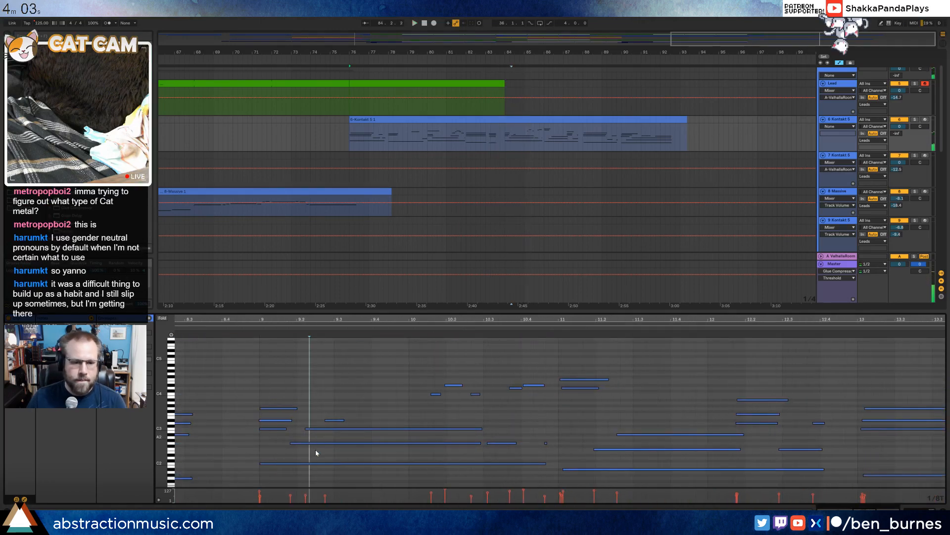
{"action": "key", "text": "Left"}
{"action": "left_click_drag", "start_coordinate": [316, 450], "coordinate": [333, 422]}
{"action": "key", "text": "Left"}
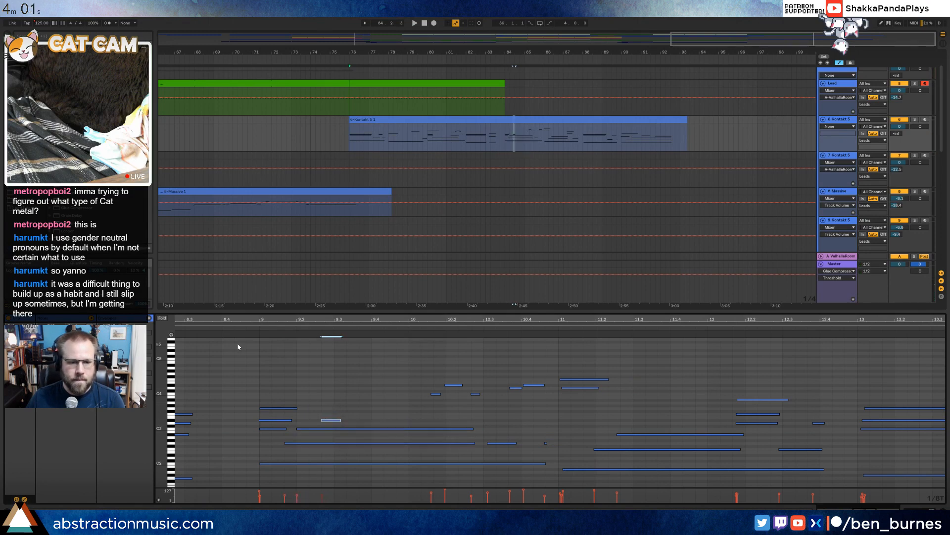
{"action": "left_click", "coordinate": [241, 329]}
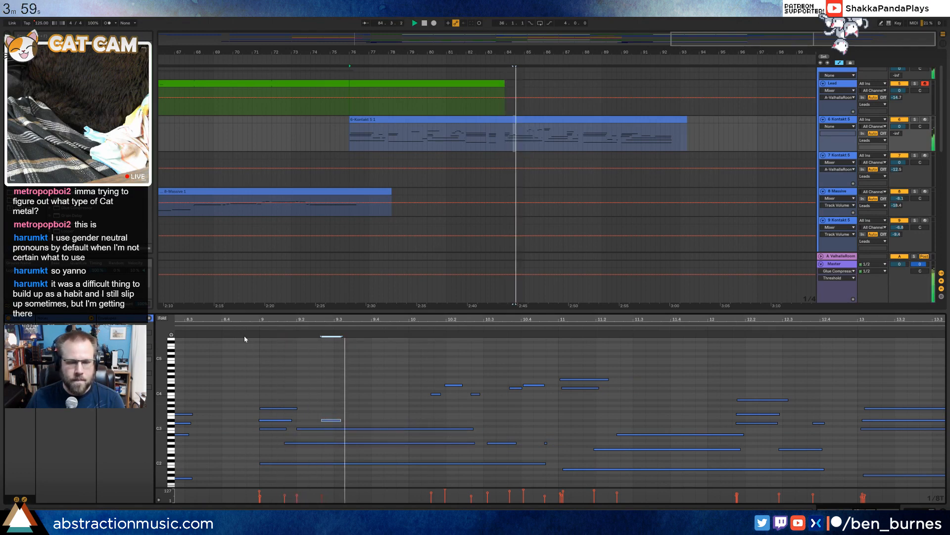
Adjust the timing of bar 10's first high note and nudge the lower note near 10.3 slightly earlier.
{"action": "left_click", "coordinate": [435, 393]}
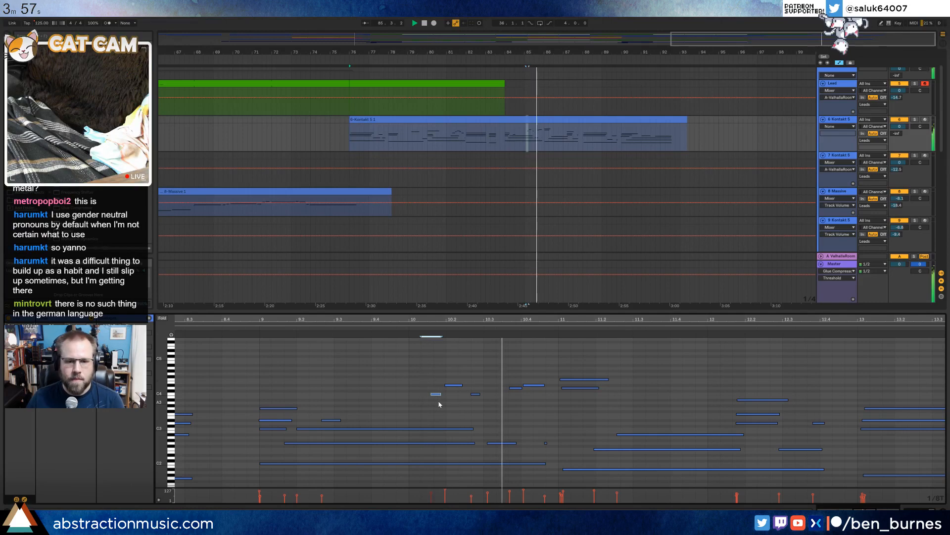
{"action": "left_click", "coordinate": [502, 442]}
{"action": "key", "text": "Left"}
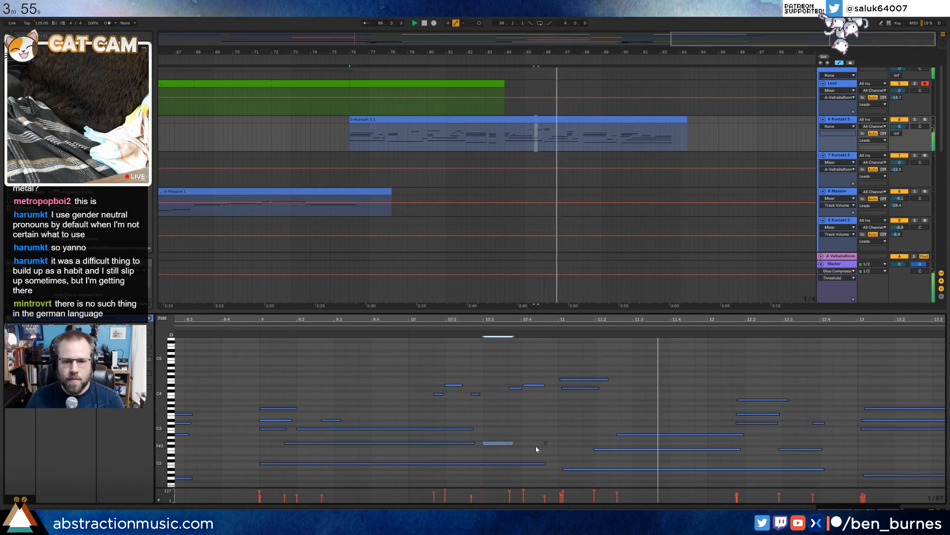
Adjust the timing of bar 11's low note and two staggered notes, raise the lower staggered note two semitones, and play the bar.
{"action": "key", "text": "space"}
{"action": "scroll", "coordinate": [569, 446], "scroll_direction": "down", "scroll_amount": 2}
{"action": "left_click", "coordinate": [577, 442]}
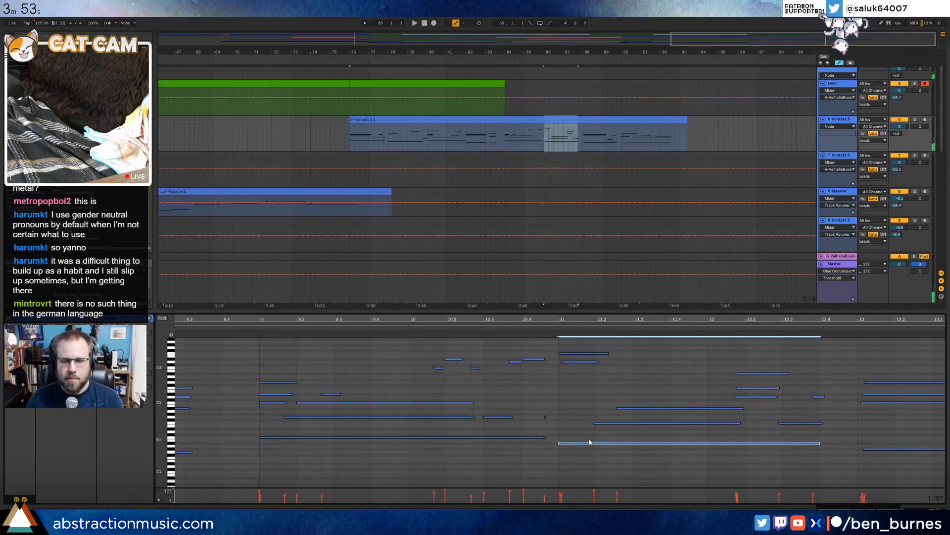
{"action": "left_click_drag", "start_coordinate": [598, 418], "coordinate": [636, 412]}
{"action": "key", "text": "Left"}
{"action": "key", "text": "Up"}
{"action": "key", "text": "Up"}
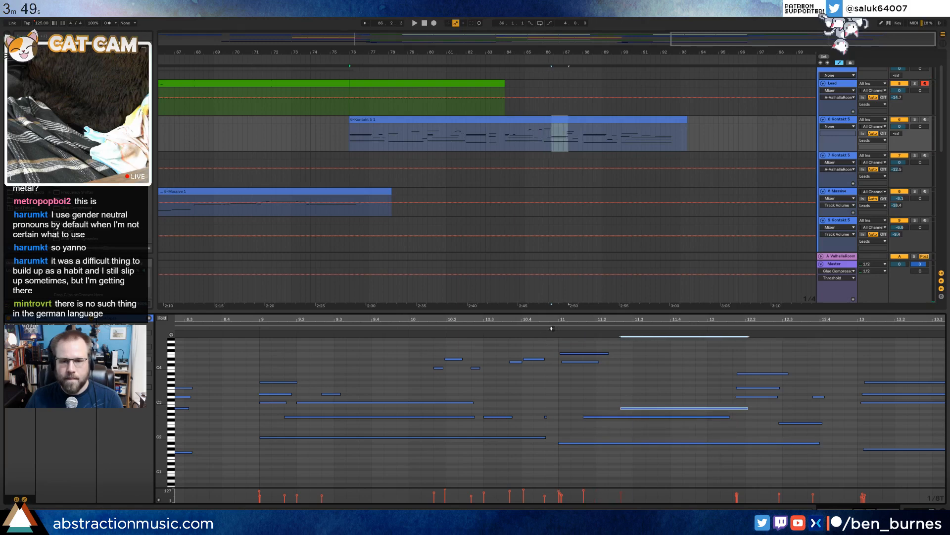
{"action": "left_click", "coordinate": [552, 329]}
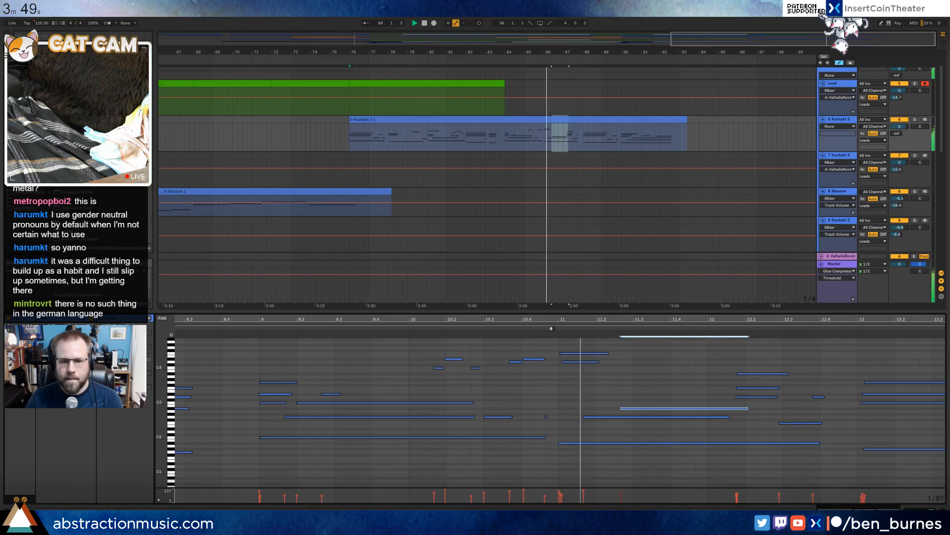
Lower the first staggered note in bar 11 by two semitones and play the passage from bar 11.
{"action": "left_click", "coordinate": [593, 416]}
{"action": "key", "text": "space"}
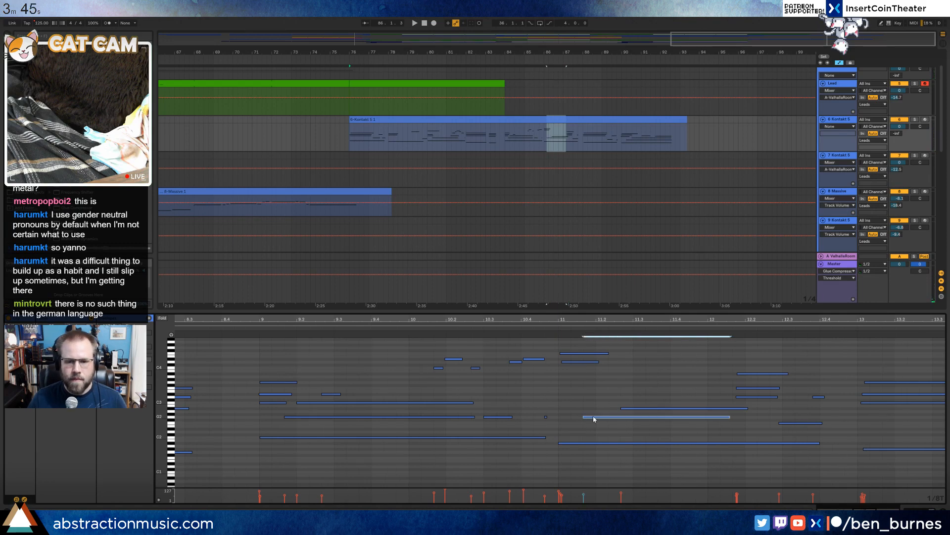
{"action": "key", "text": "Down"}
{"action": "key", "text": "Down"}
{"action": "left_click", "coordinate": [555, 328]}
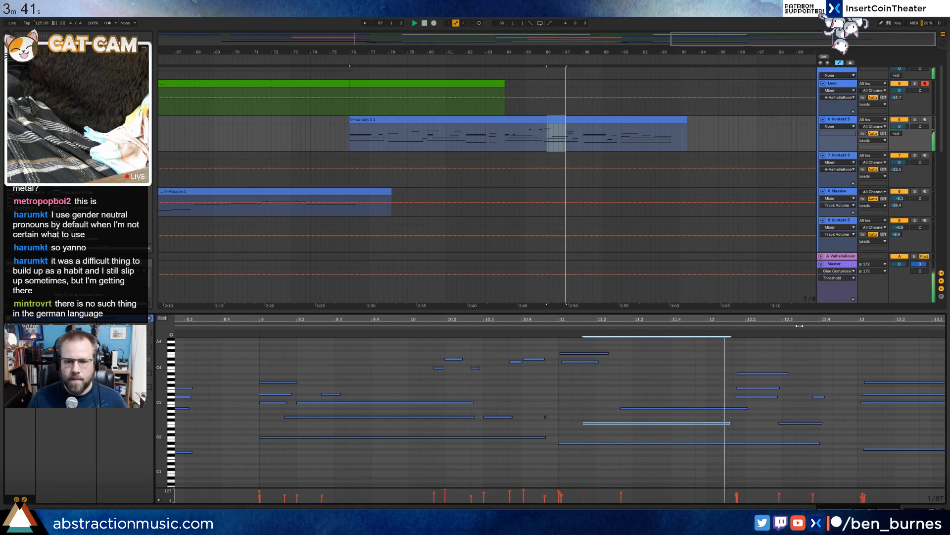
Nudge the three-note chord near 12.2 and the lower note near 12.3 slightly earlier.
{"action": "left_click_drag", "start_coordinate": [759, 365], "coordinate": [771, 412]}
{"action": "key", "text": "space"}
{"action": "key", "text": "Left"}
{"action": "left_click", "coordinate": [792, 423]}
{"action": "key", "text": "Left"}
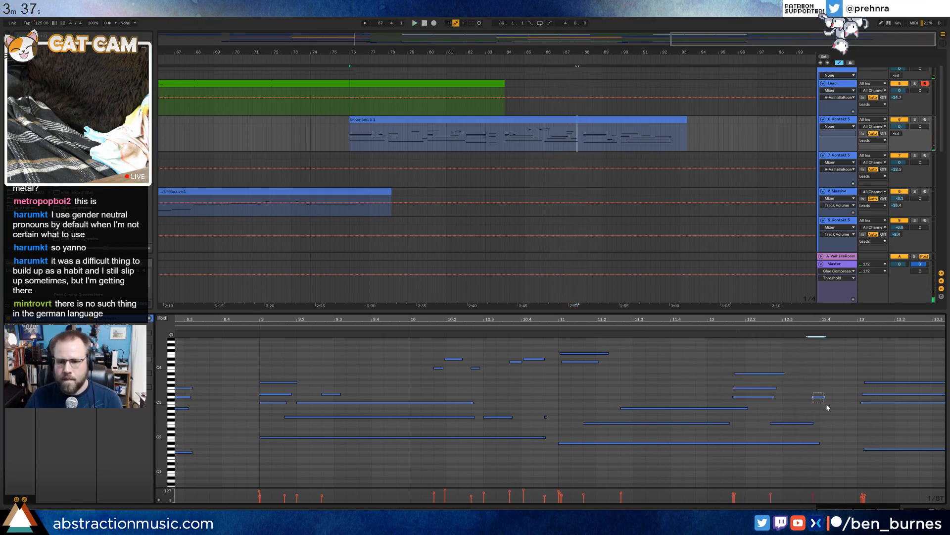
Nudge the four-note chord at bar 13 slightly earlier, drop its top note an octave and raise that note one semitone.
{"action": "left_click_drag", "start_coordinate": [870, 362], "coordinate": [895, 456]}
{"action": "key", "text": "Left"}
{"action": "scroll", "coordinate": [881, 424], "scroll_direction": "right", "scroll_amount": 3}
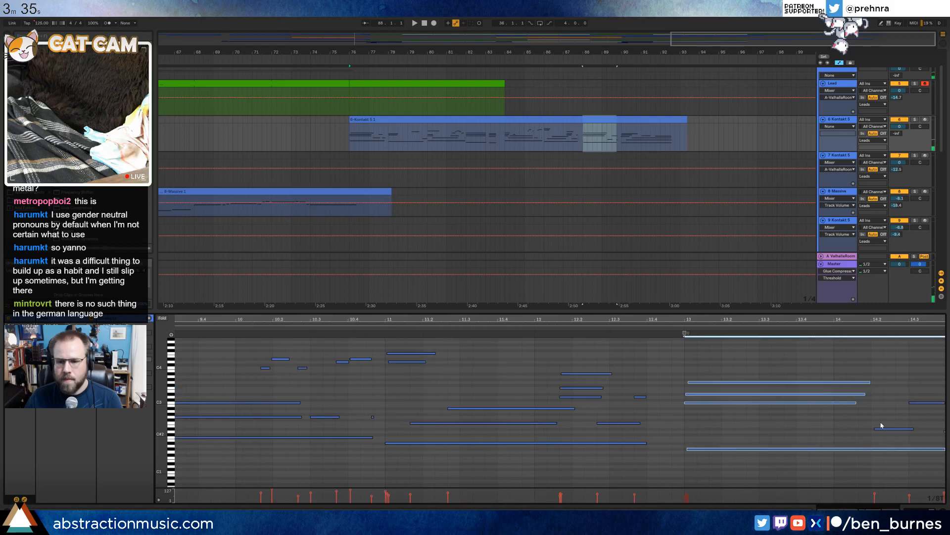
{"action": "left_click_drag", "start_coordinate": [712, 374], "coordinate": [724, 386]}
{"action": "key", "text": "shift+Down"}
{"action": "key", "text": "Up"}
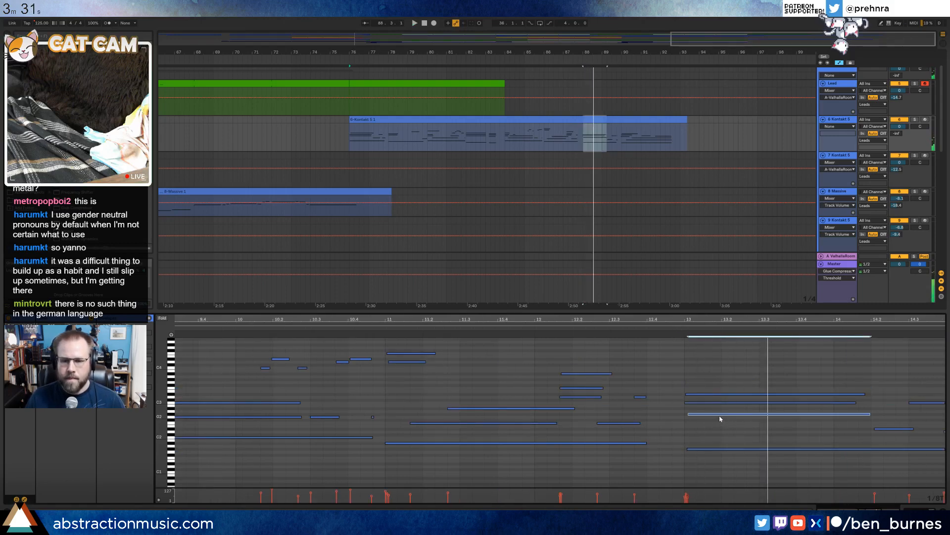
Add a note about one bar long just below the top note of bar 13's chord and quantize it to the bar start.
{"action": "scroll", "coordinate": [687, 399], "scroll_direction": "up", "scroll_amount": 5, "text": "ctrl"}
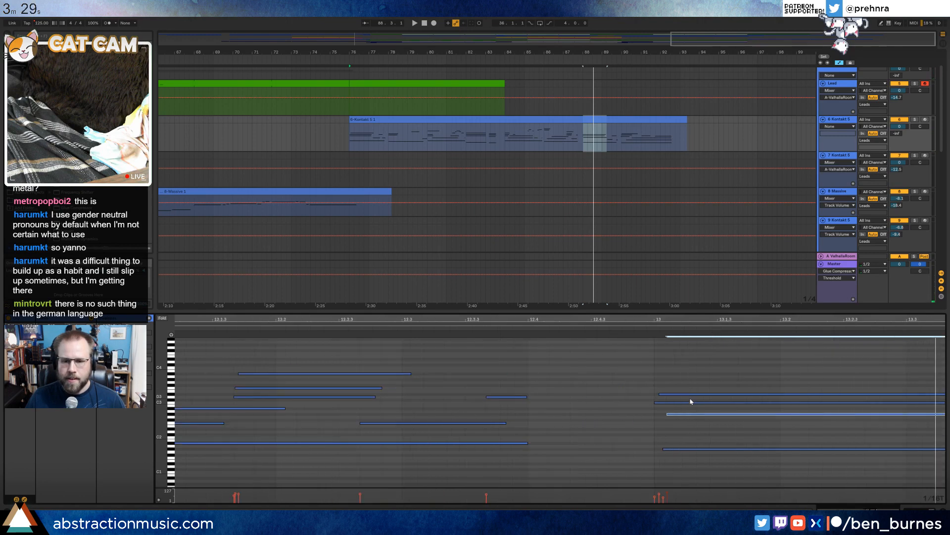
{"action": "left_click", "coordinate": [654, 398]}
{"action": "left_click_drag", "start_coordinate": [654, 398], "coordinate": [927, 394]}
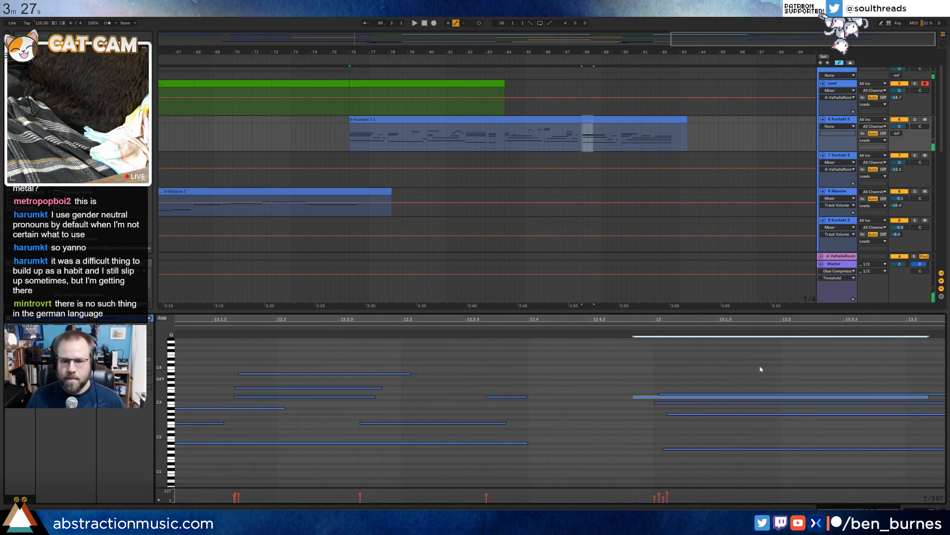
{"action": "left_click_drag", "start_coordinate": [162, 401], "coordinate": [183, 379]}
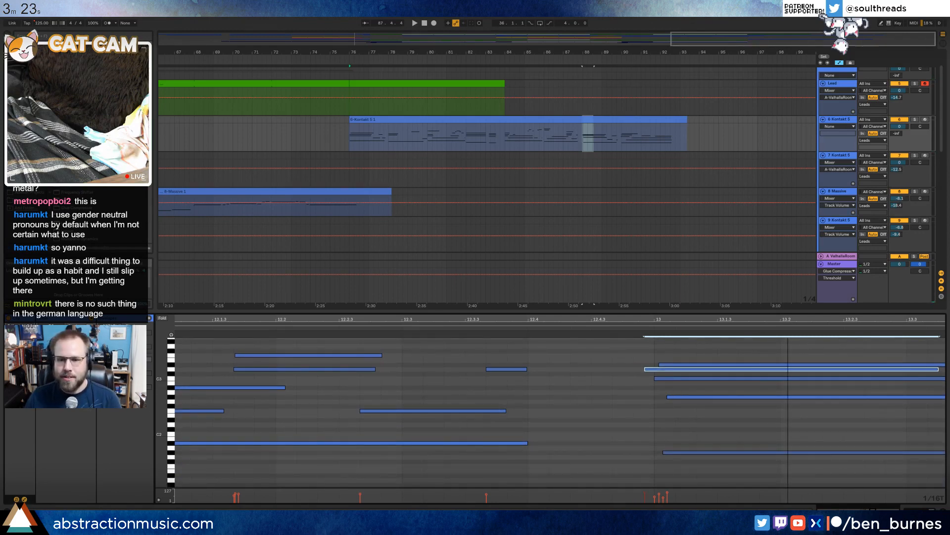
{"action": "left_click_drag", "start_coordinate": [788, 319], "coordinate": [552, 318]}
{"action": "key", "text": "ctrl+u"}
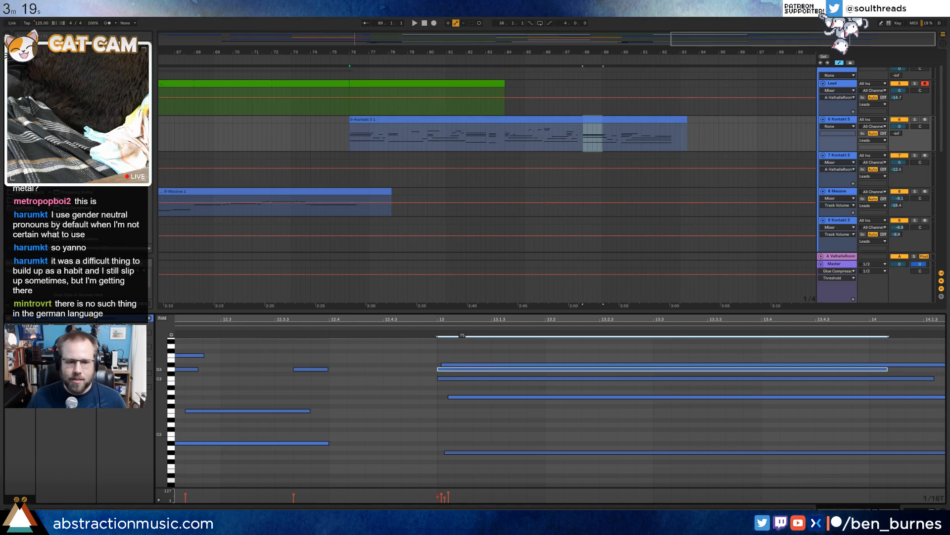
Lengthen the added note to end with the note above it, and nudge the lower note near 14.2 slightly earlier.
{"action": "left_click_drag", "start_coordinate": [587, 319], "coordinate": [348, 348]}
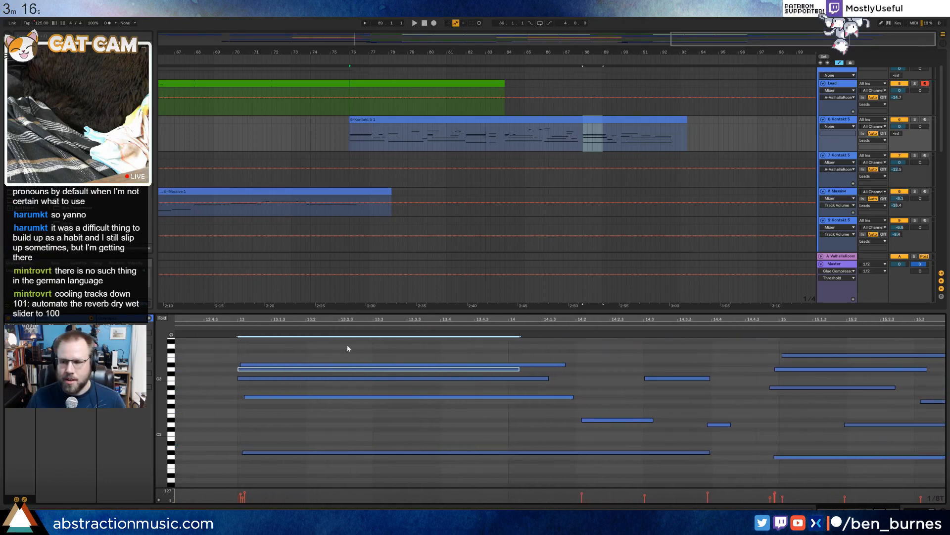
{"action": "left_click", "coordinate": [557, 400]}
{"action": "left_click_drag", "start_coordinate": [516, 368], "coordinate": [566, 367]}
{"action": "left_click", "coordinate": [603, 420]}
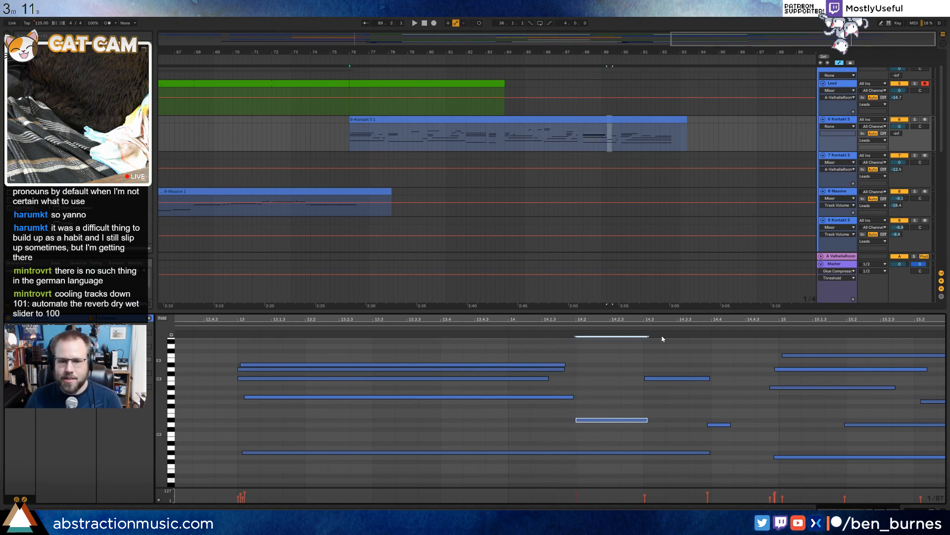
Play the piano clip from its start and nudge the short low note near 14.4 slightly earlier.
{"action": "left_click_drag", "start_coordinate": [674, 316], "coordinate": [596, 313]}
{"action": "left_click", "coordinate": [566, 411]}
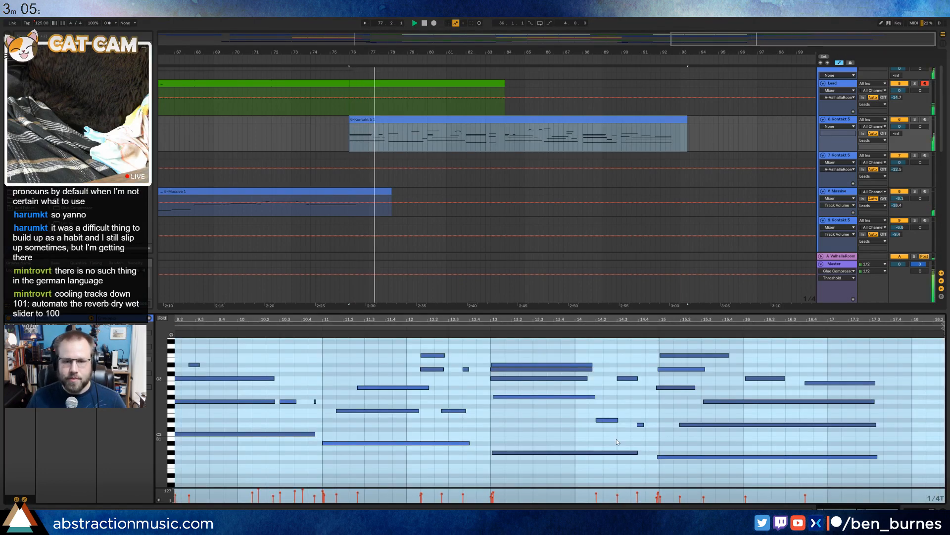
{"action": "left_click", "coordinate": [629, 408]}
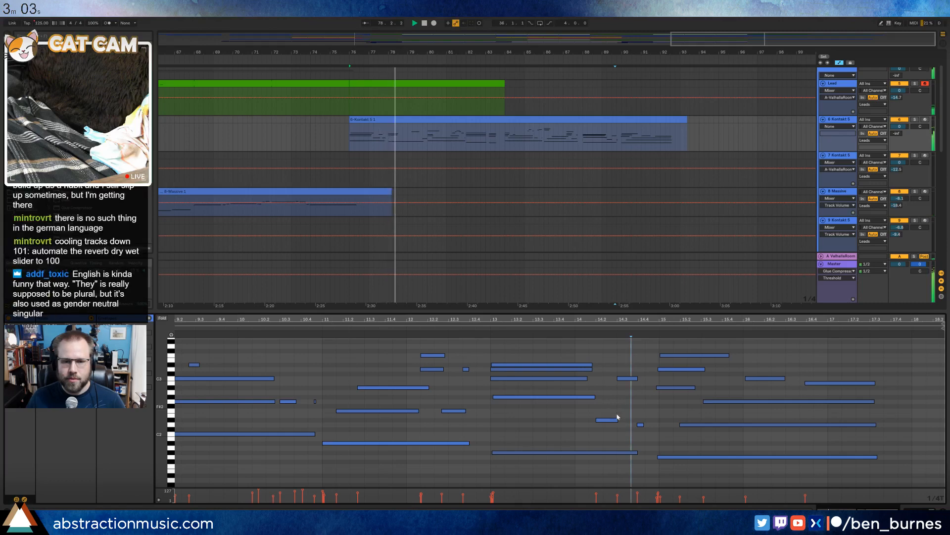
{"action": "left_click", "coordinate": [641, 424]}
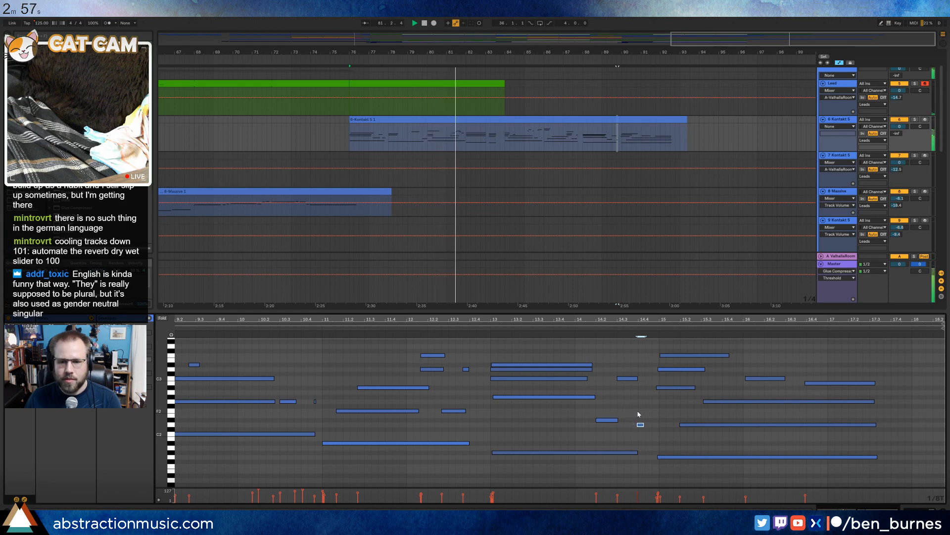
{"action": "key", "text": "Left"}
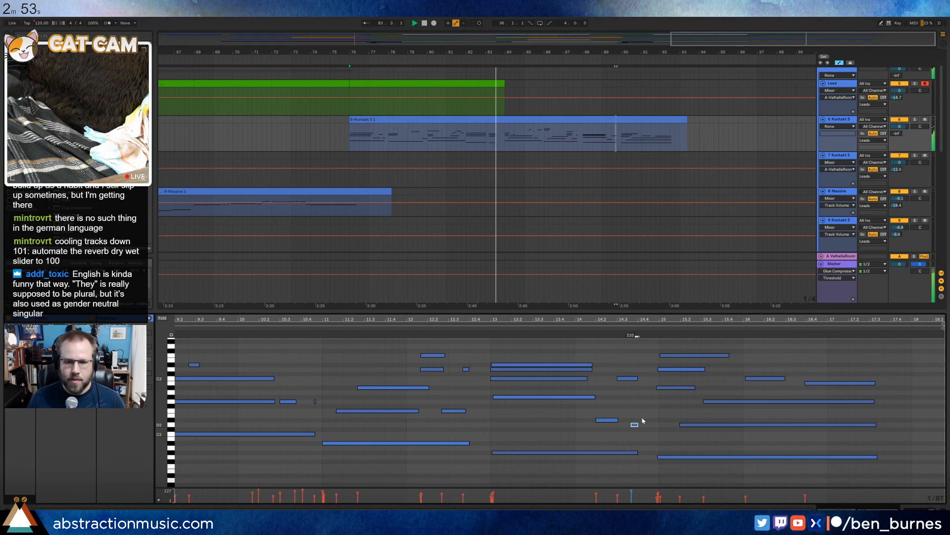
Nudge all the notes from bar 15 to the end of the piano part slightly later.
{"action": "left_click", "coordinate": [652, 396]}
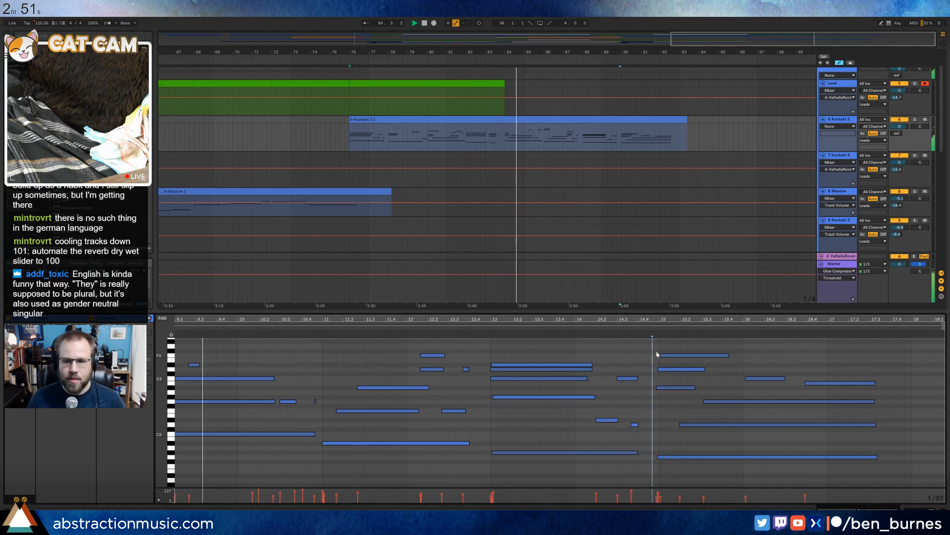
{"action": "left_click_drag", "start_coordinate": [657, 347], "coordinate": [866, 482]}
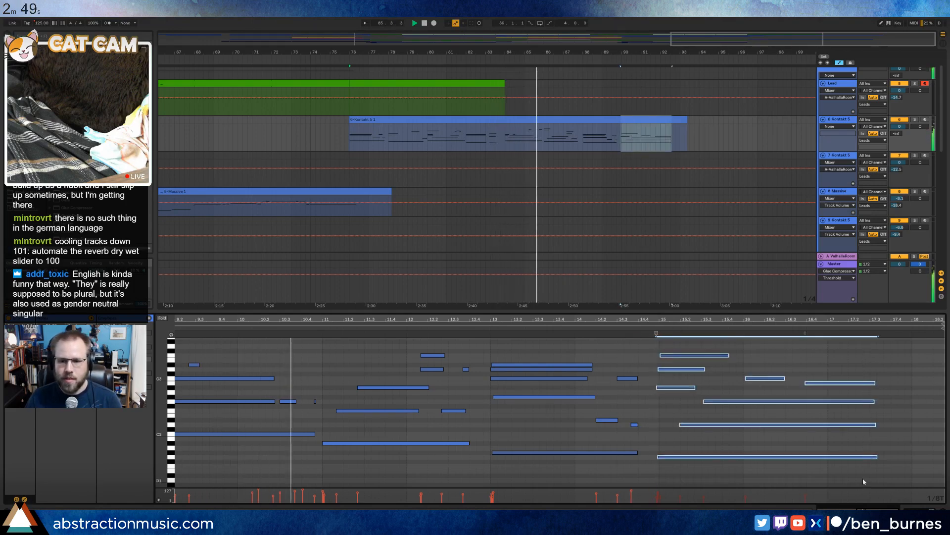
{"action": "key", "text": "Right"}
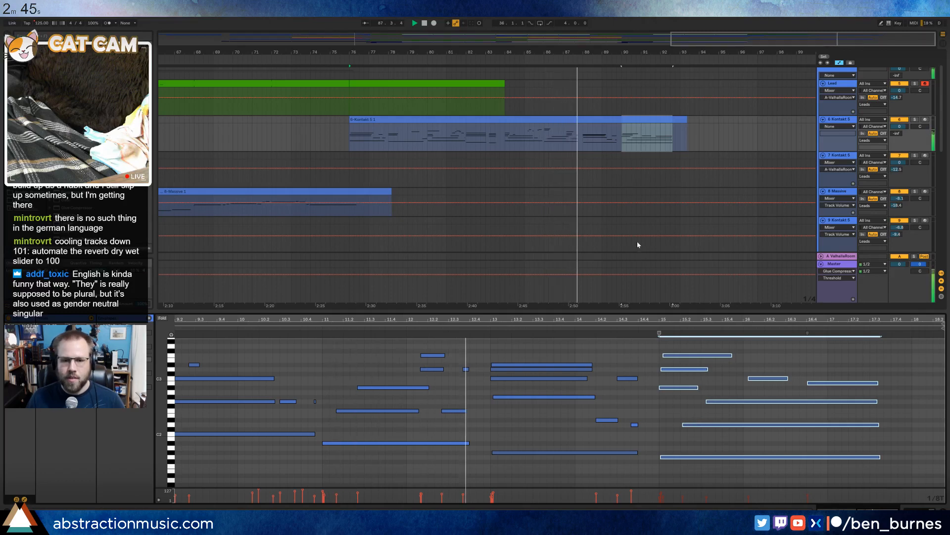
Nudge the note near bar 16 slightly earlier and move the last upper note to just before 16.3, playing the ending to check.
{"action": "left_click", "coordinate": [625, 360]}
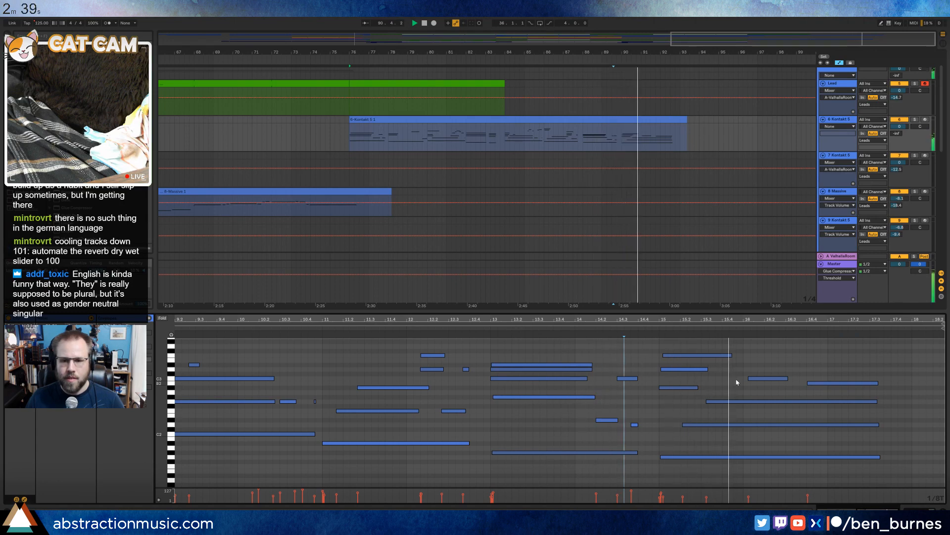
{"action": "left_click", "coordinate": [777, 379]}
{"action": "key", "text": "Left"}
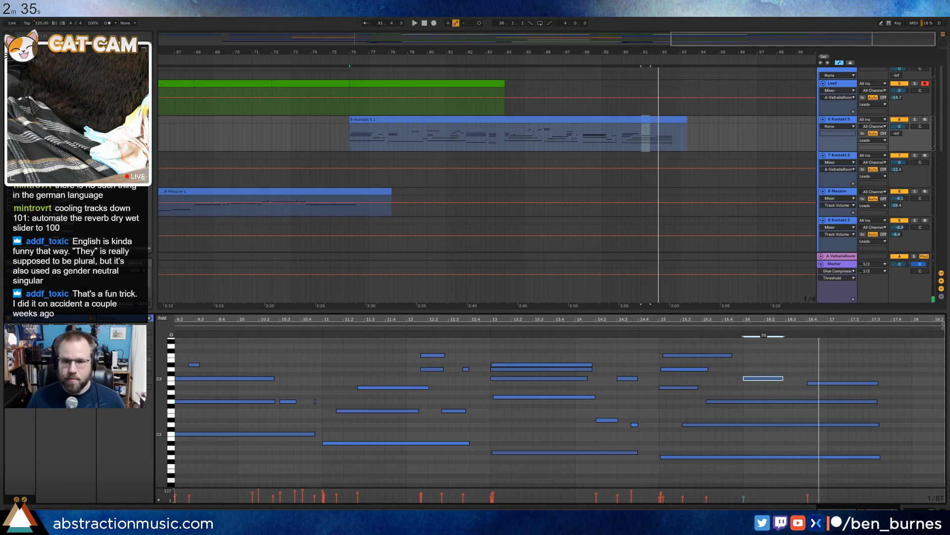
{"action": "left_click_drag", "start_coordinate": [824, 383], "coordinate": [809, 384]}
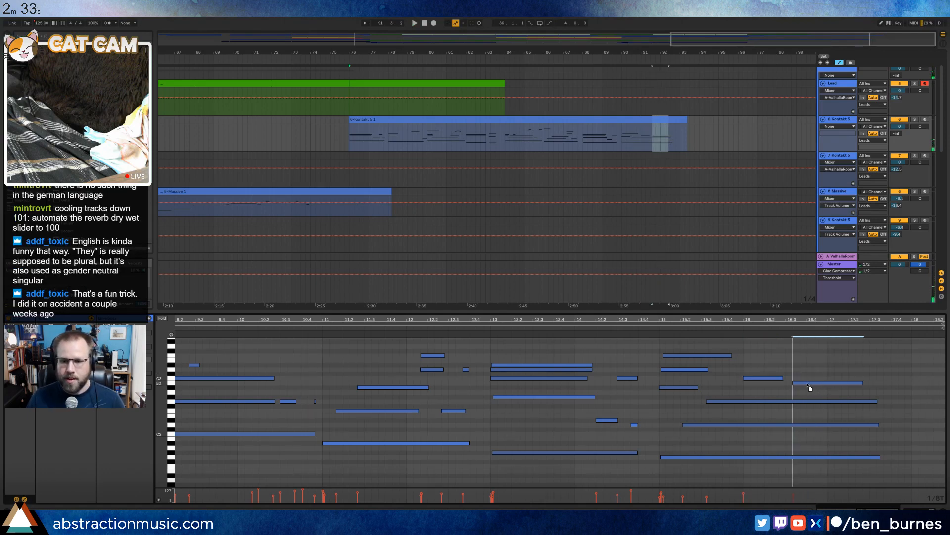
{"action": "key", "text": "space"}
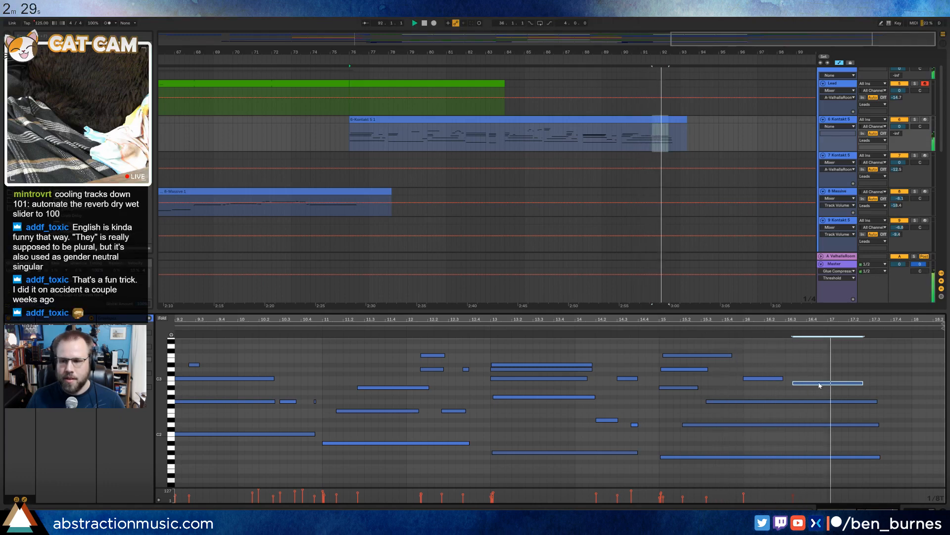
{"action": "left_click_drag", "start_coordinate": [820, 386], "coordinate": [813, 385]}
{"action": "key", "text": "space"}
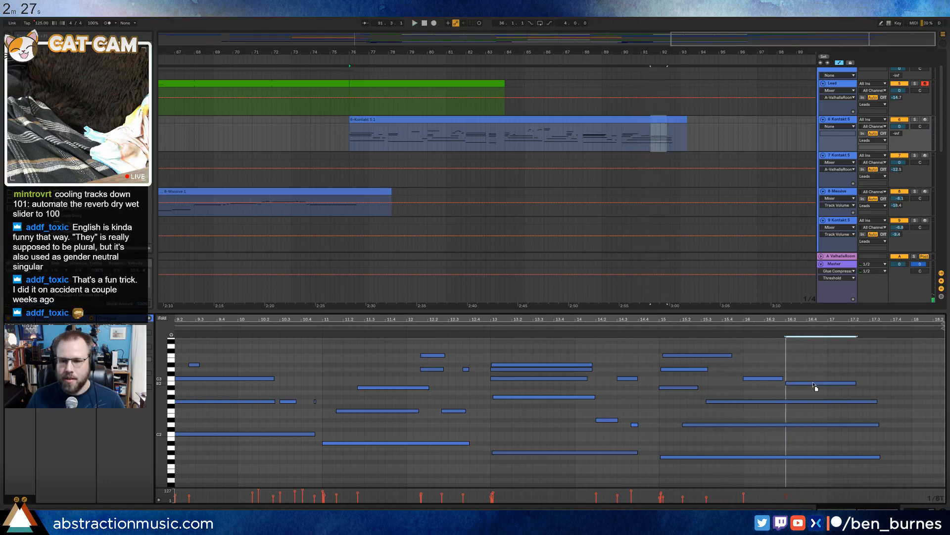
Open the Bass track's clip starting at bar 84 and delete the three rising notes on beat 4 of its first bar.
{"action": "scroll", "coordinate": [783, 374], "scroll_direction": "down", "scroll_amount": 3}
{"action": "scroll", "coordinate": [673, 197], "scroll_direction": "down", "scroll_amount": 8}
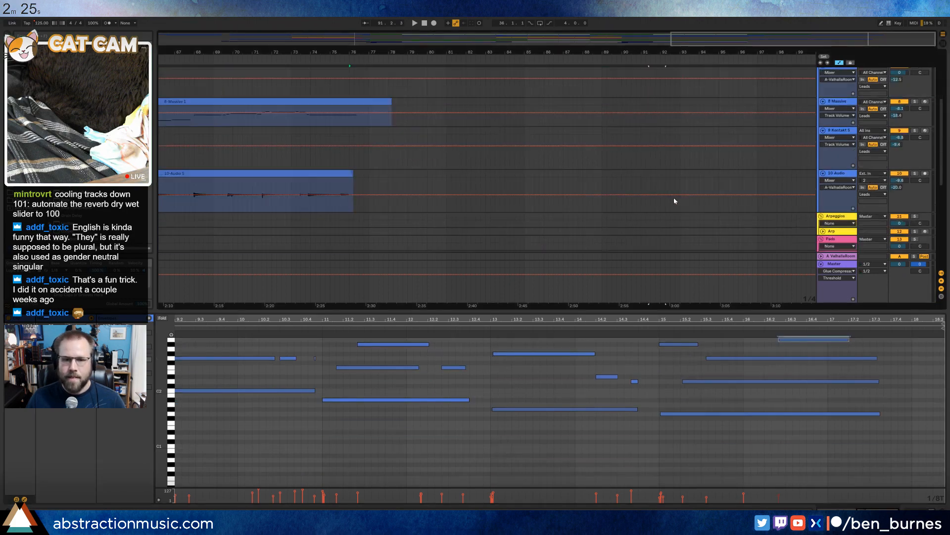
{"action": "left_click", "coordinate": [564, 166]}
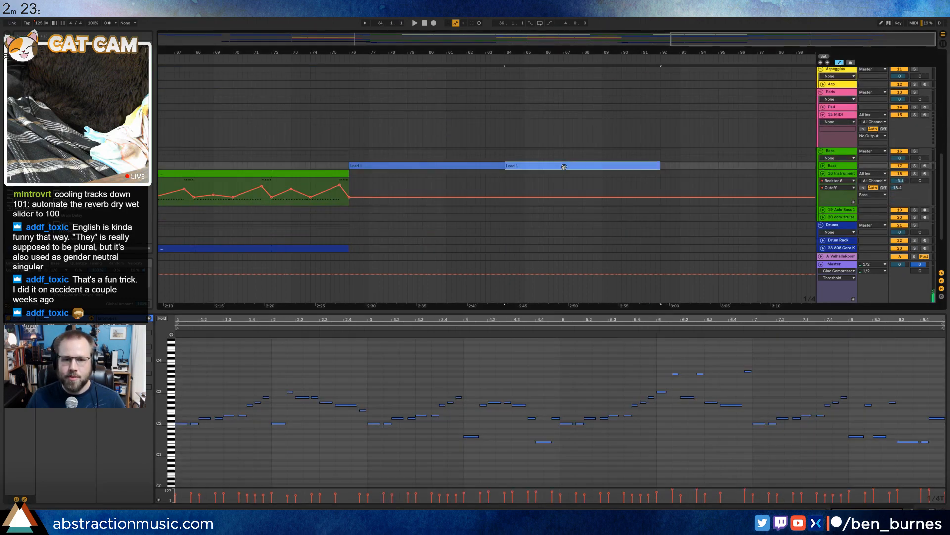
{"action": "left_click", "coordinate": [339, 451]}
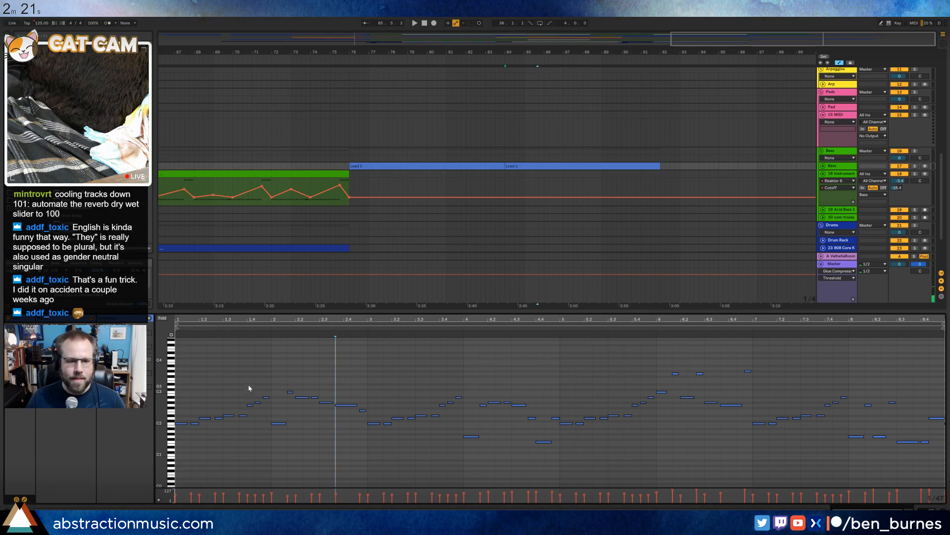
{"action": "left_click_drag", "start_coordinate": [248, 373], "coordinate": [272, 399]}
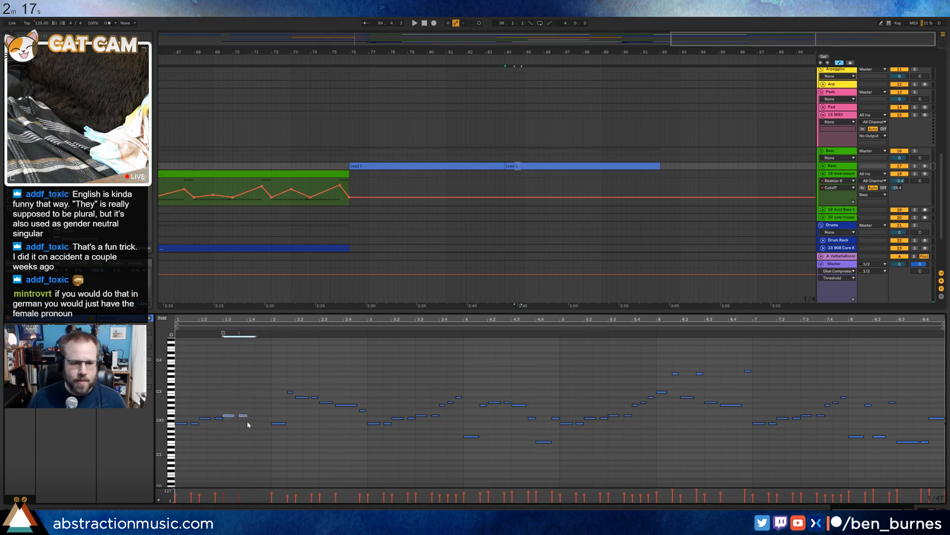
Duplicate the two notes at 1.3 onto beat 1.4, lower the copies one semitone and play the bass line.
{"action": "scroll", "coordinate": [248, 424], "scroll_direction": "up", "scroll_amount": 4}
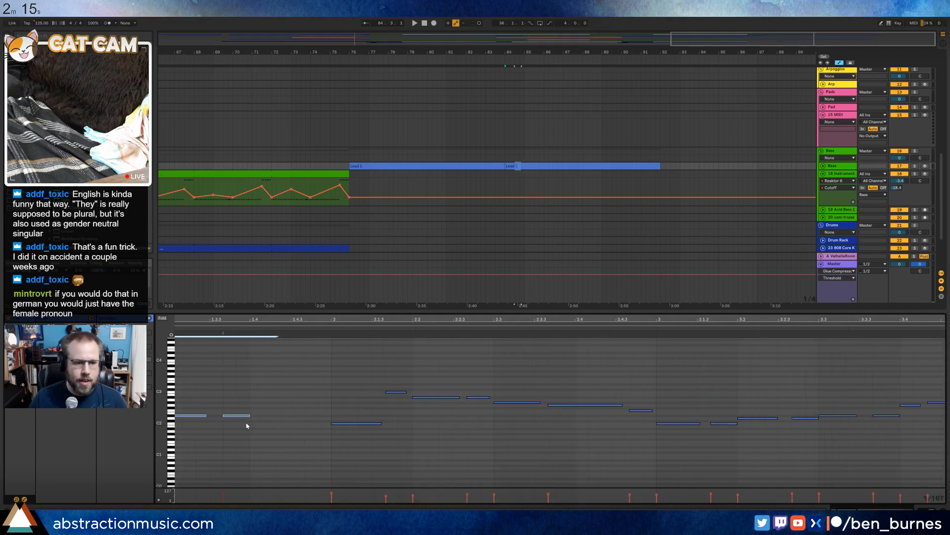
{"action": "scroll", "coordinate": [248, 424], "scroll_direction": "left", "scroll_amount": 4}
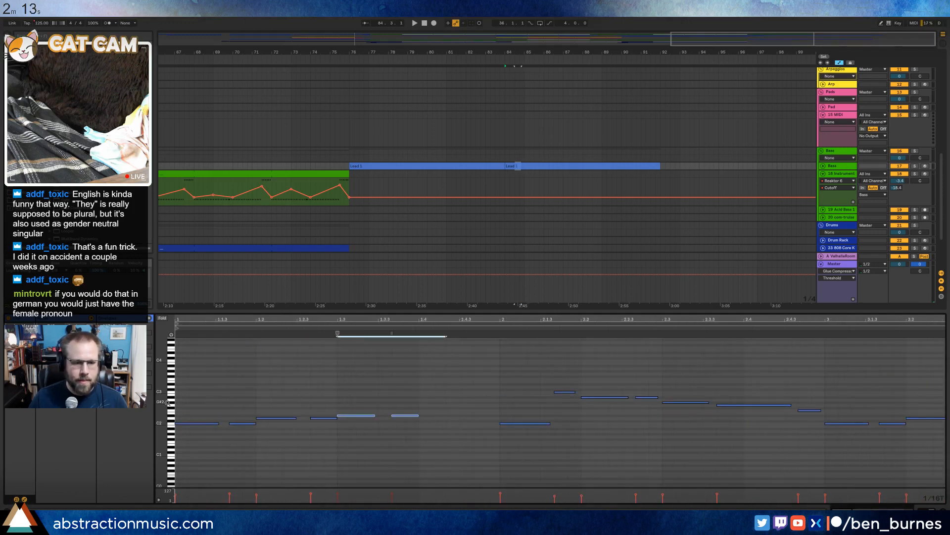
{"action": "left_click_drag", "start_coordinate": [168, 402], "coordinate": [299, 412]}
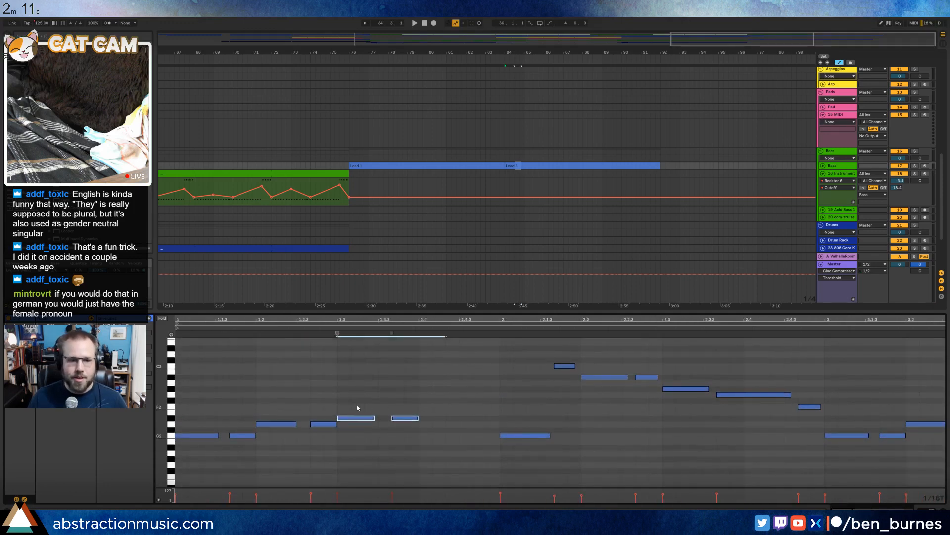
{"action": "key", "text": "ctrl+d"}
{"action": "key", "text": "space"}
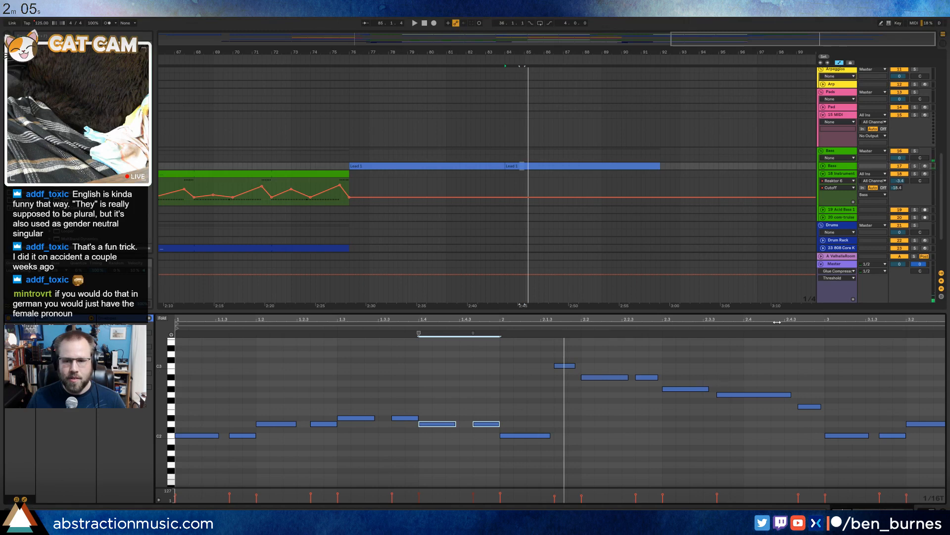
{"action": "scroll", "coordinate": [603, 375], "scroll_direction": "right", "scroll_amount": 3}
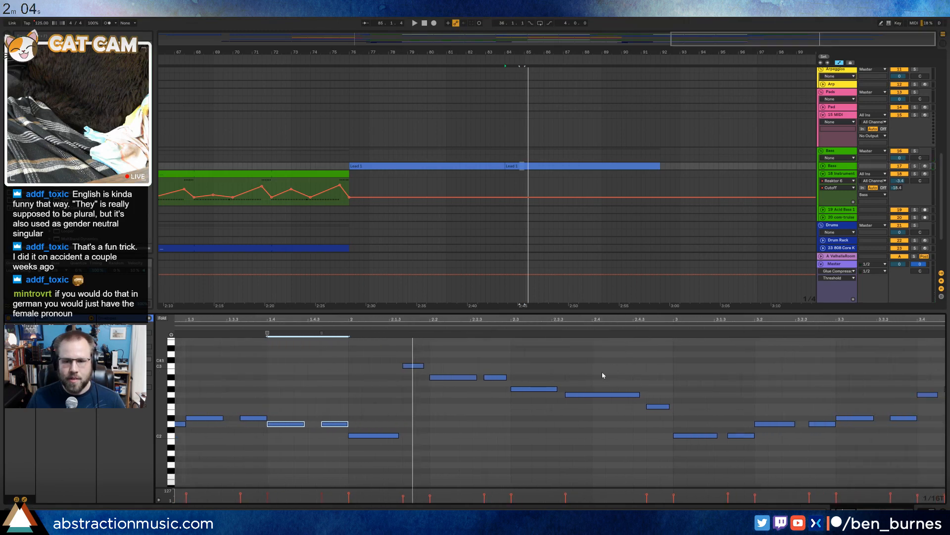
Shorten the second bass note on beat 2.3 and raise it one semitone, then add a note on 2.4 one semitone lower.
{"action": "left_click", "coordinate": [575, 395]}
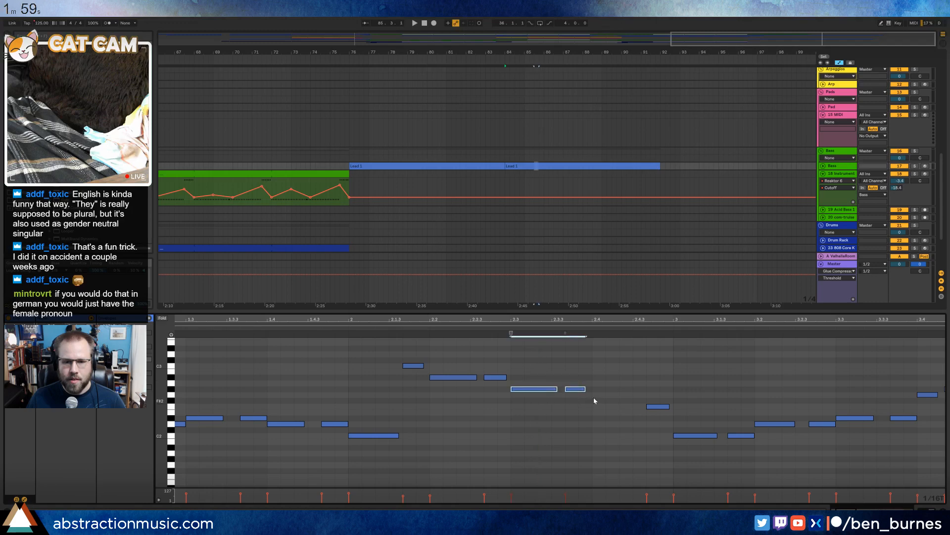
{"action": "left_click_drag", "start_coordinate": [595, 400], "coordinate": [633, 391]}
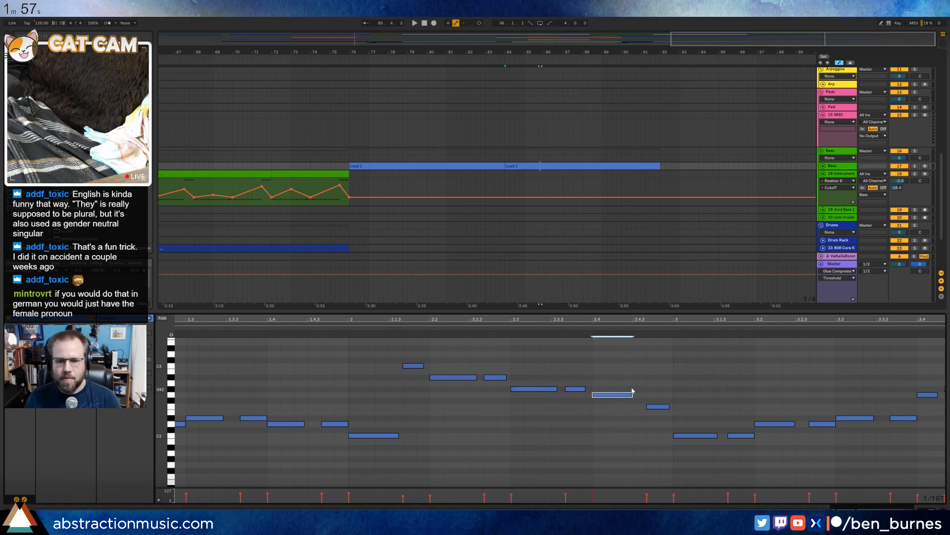
{"action": "key", "text": "ctrl+a"}
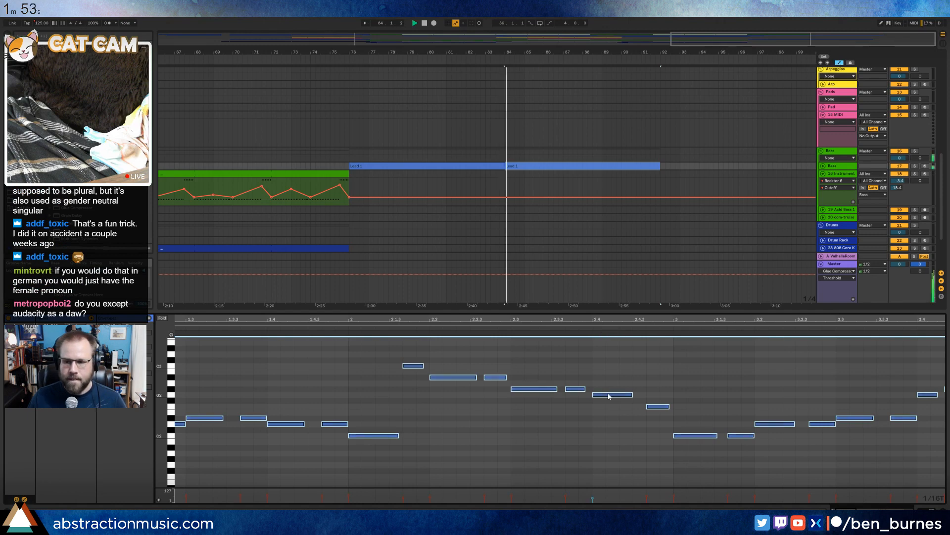
Remove the middle of the three rising notes on beat 3.4 and lengthen the first one over its place.
{"action": "left_click", "coordinate": [603, 424]}
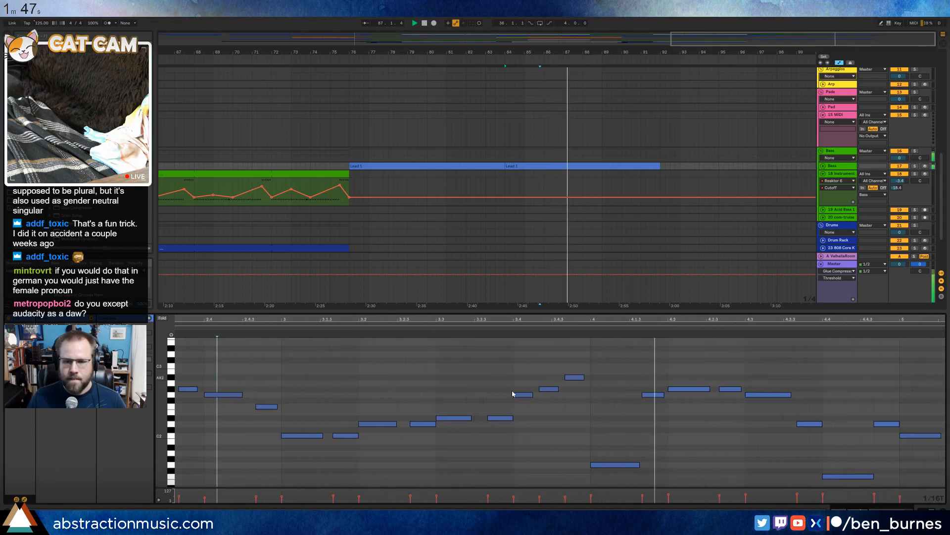
{"action": "left_click", "coordinate": [547, 388]}
{"action": "key", "text": "space"}
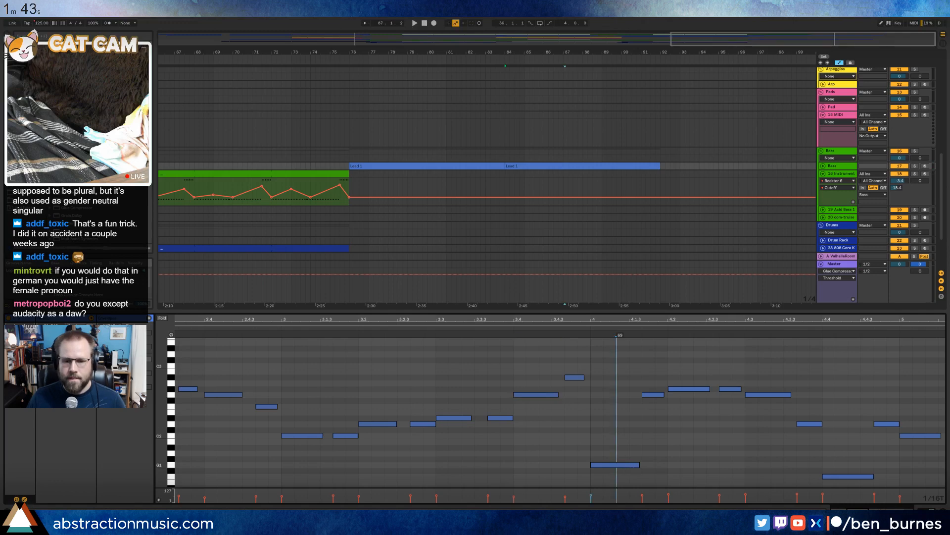
Raise the low bass note on beat 4.4 by one octave.
{"action": "left_click", "coordinate": [629, 421]}
{"action": "left_click_drag", "start_coordinate": [656, 320], "coordinate": [657, 282]}
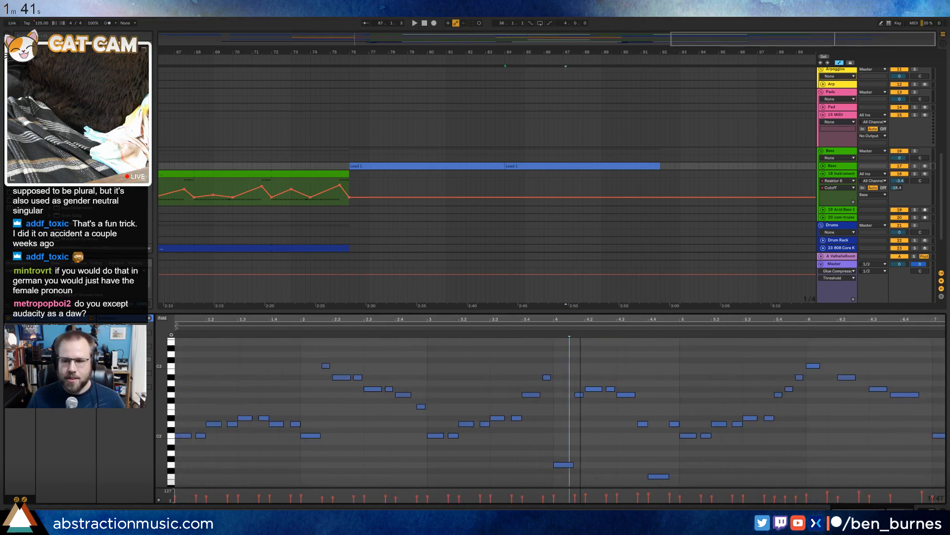
{"action": "left_click_drag", "start_coordinate": [580, 317], "coordinate": [500, 319]}
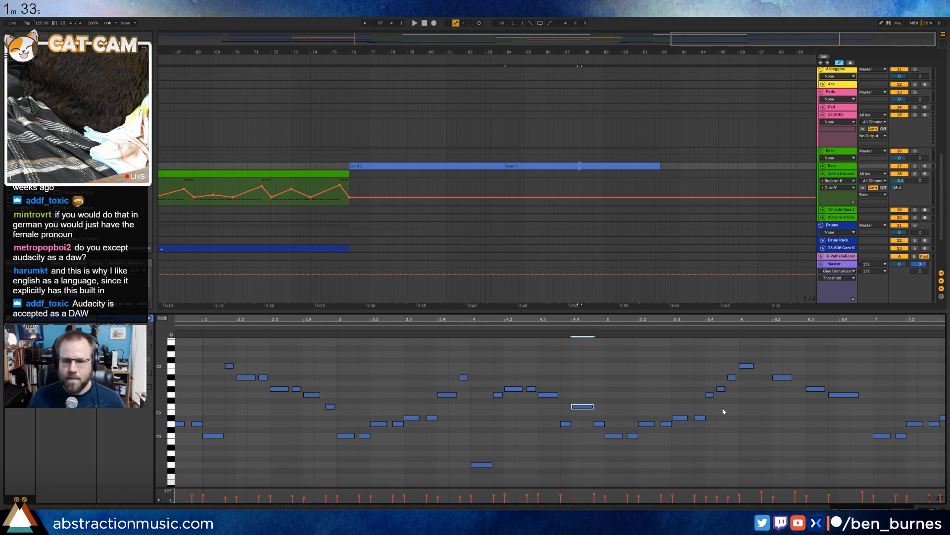
Replace the notes in bars 5 to 8 with a duplicate of bars 1 to 4 and play the clip.
{"action": "left_click_drag", "start_coordinate": [677, 320], "coordinate": [563, 317]}
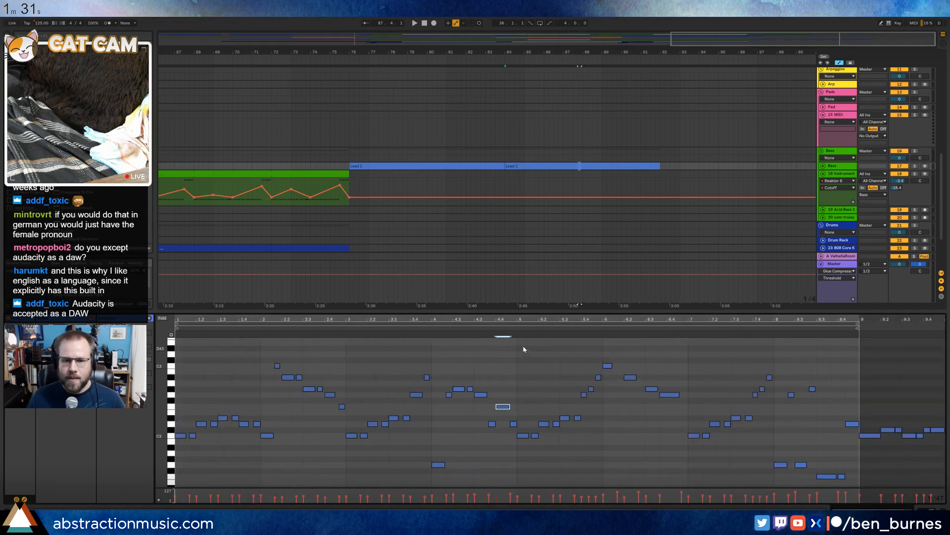
{"action": "left_click_drag", "start_coordinate": [548, 367], "coordinate": [943, 487]}
{"action": "key", "text": "Delete"}
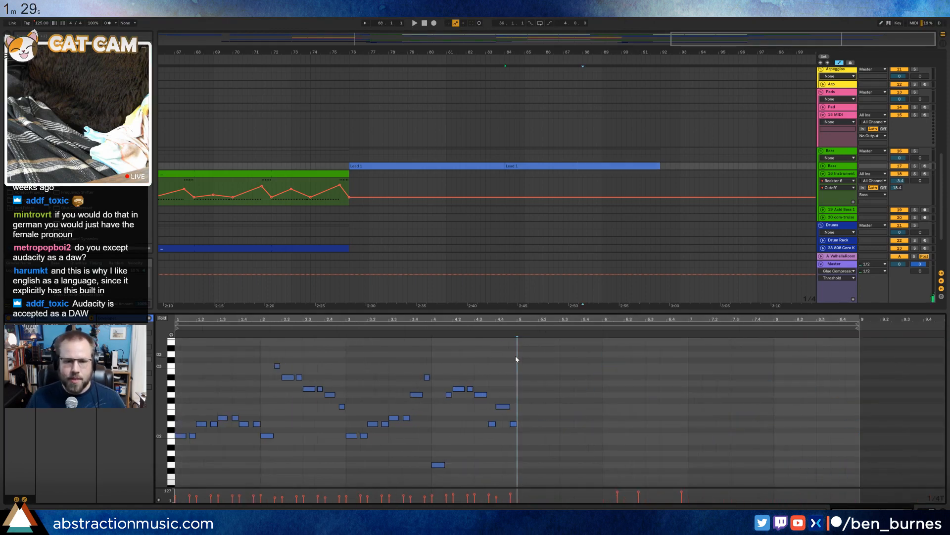
{"action": "left_click_drag", "start_coordinate": [516, 359], "coordinate": [176, 475]}
{"action": "key", "text": "ctrl+d"}
{"action": "key", "text": "space"}
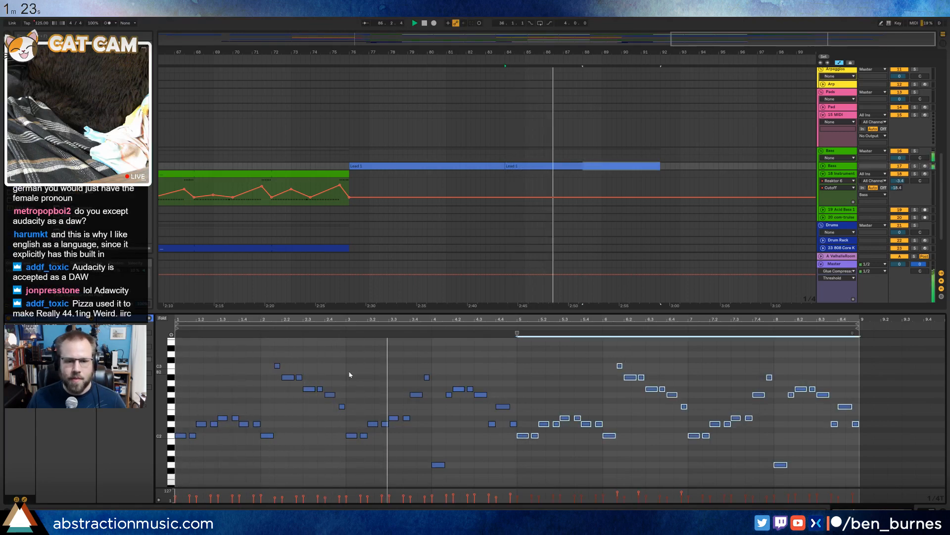
Thin out bar 6 of the bass clip by deleting its four short off-beat notes.
{"action": "left_click", "coordinate": [546, 439]}
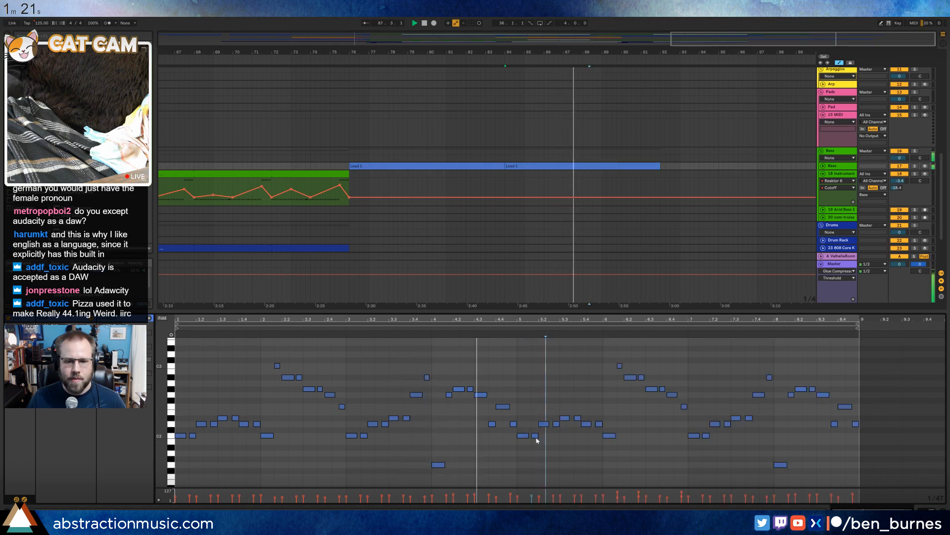
{"action": "left_click", "coordinate": [620, 366]}
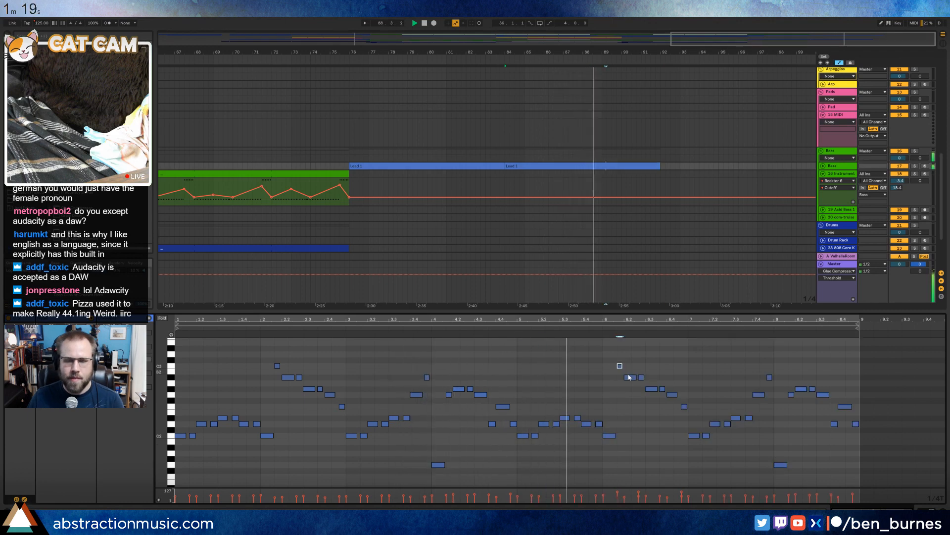
{"action": "key", "text": "Delete"}
{"action": "left_click", "coordinate": [642, 378]}
{"action": "key", "text": "Delete"}
{"action": "left_click", "coordinate": [662, 389]}
{"action": "key", "text": "Delete"}
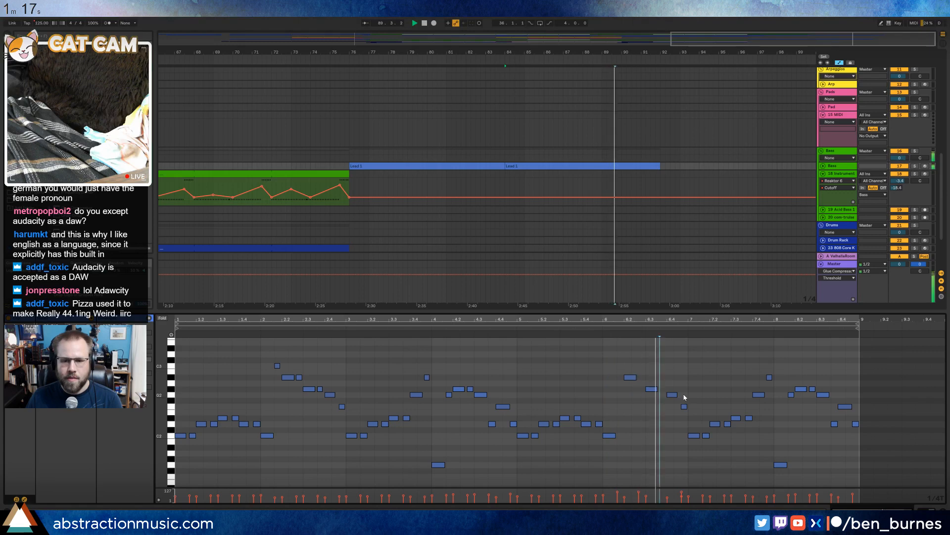
{"action": "left_click", "coordinate": [683, 406]}
{"action": "key", "text": "Delete"}
{"action": "key", "text": "space"}
Delete the three stray high notes left above bar 6 and play the clip from there.
{"action": "scroll", "coordinate": [670, 416], "scroll_direction": "up", "scroll_amount": 3}
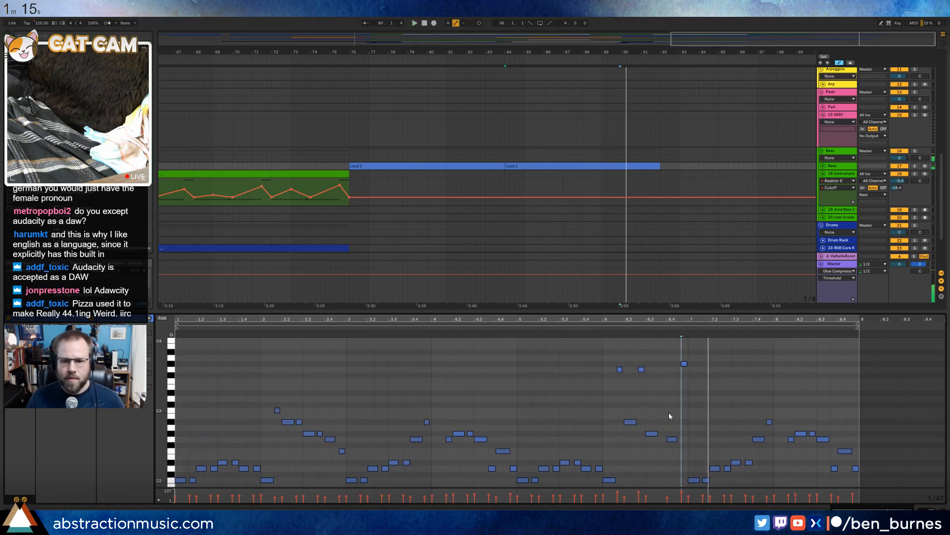
{"action": "scroll", "coordinate": [608, 355], "scroll_direction": "down", "scroll_amount": 2}
{"action": "scroll", "coordinate": [612, 371], "scroll_direction": "up", "scroll_amount": 2}
{"action": "left_click_drag", "start_coordinate": [604, 374], "coordinate": [745, 347]}
{"action": "key", "text": "Delete"}
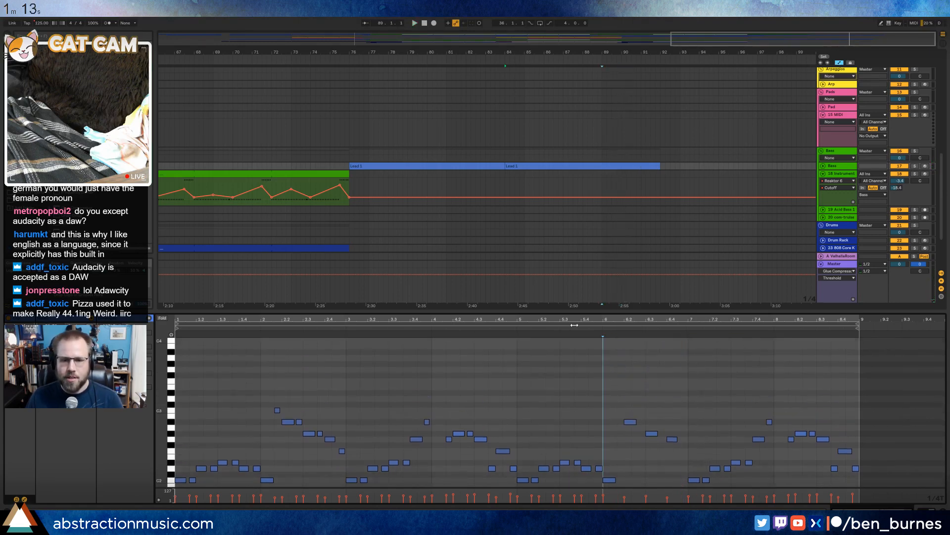
{"action": "left_click", "coordinate": [560, 327]}
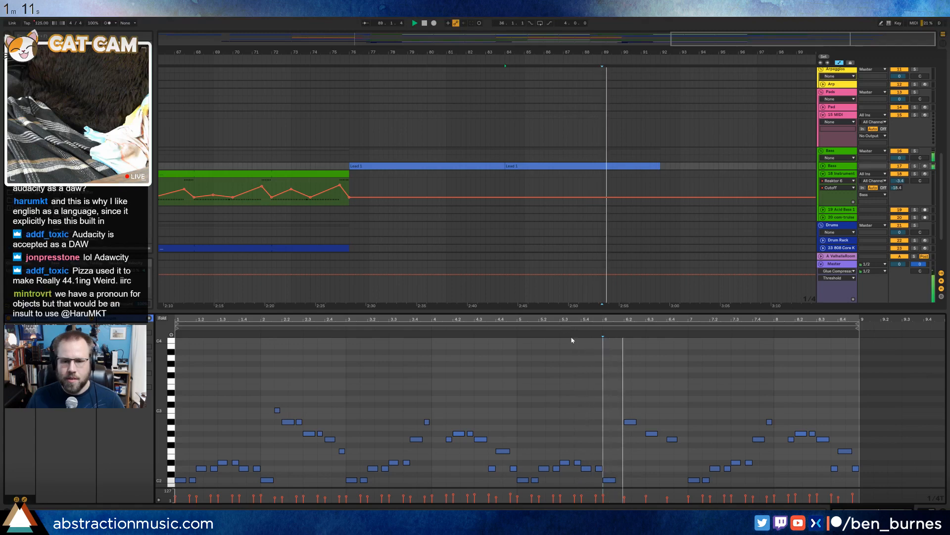
Delete bar 7's short off-beat notes and the notes after 8.3, holding the 8.3 note to the end of bar 8.
{"action": "scroll", "coordinate": [643, 377], "scroll_direction": "down", "scroll_amount": 3}
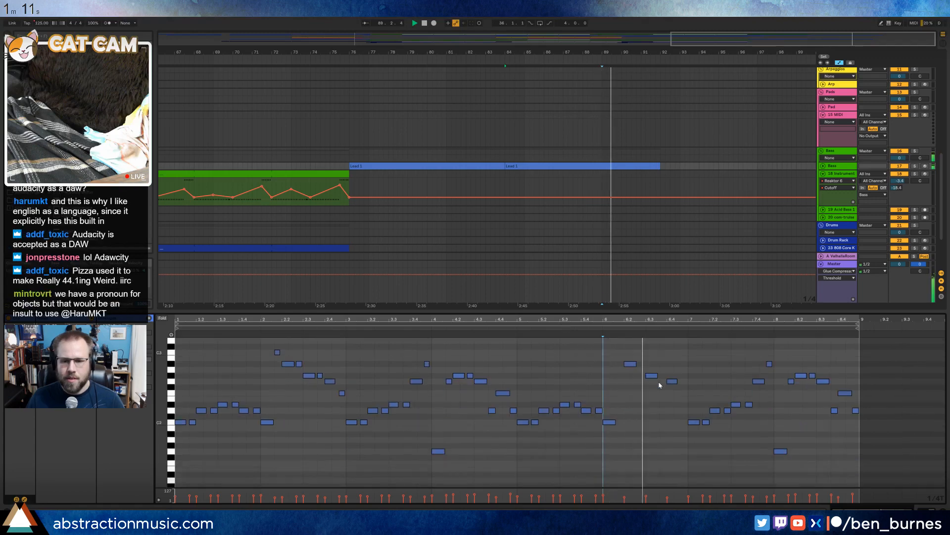
{"action": "left_click_drag", "start_coordinate": [709, 409], "coordinate": [723, 420]}
{"action": "double_click", "coordinate": [706, 422]}
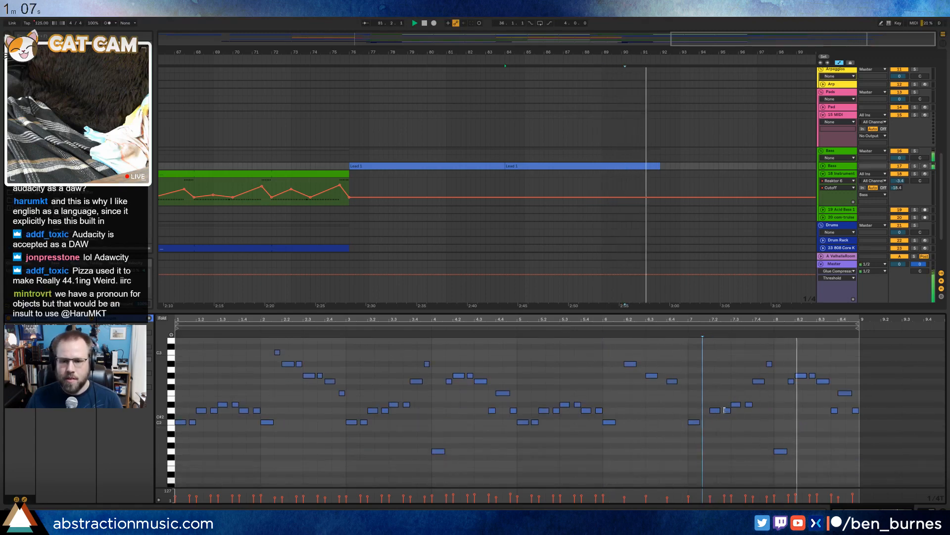
{"action": "left_click", "coordinate": [719, 405]}
{"action": "key", "text": "Delete"}
{"action": "left_click_drag", "start_coordinate": [751, 394], "coordinate": [754, 409]}
{"action": "key", "text": "Delete"}
{"action": "mouse_move", "coordinate": [765, 358]}
{"action": "left_mouse_down"}
{"action": "mouse_move", "coordinate": [778, 371]}
{"action": "mouse_move", "coordinate": [857, 381]}
{"action": "mouse_move", "coordinate": [859, 422]}
{"action": "left_mouse_up"}
{"action": "key", "text": "Delete"}
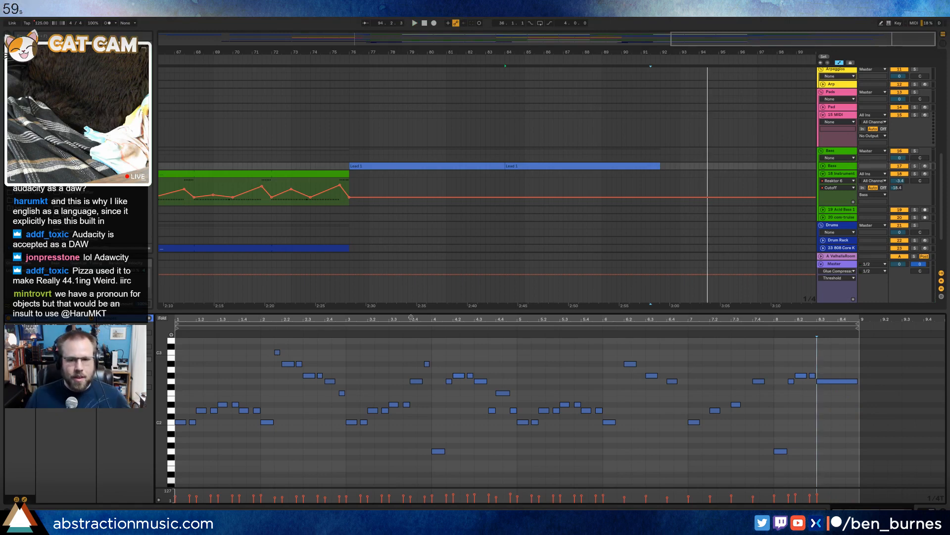
Play the outro from bar 76 and show the Bass track's A-ValhallaRoom send automation.
{"action": "key", "text": "space"}
{"action": "left_click", "coordinate": [430, 169]}
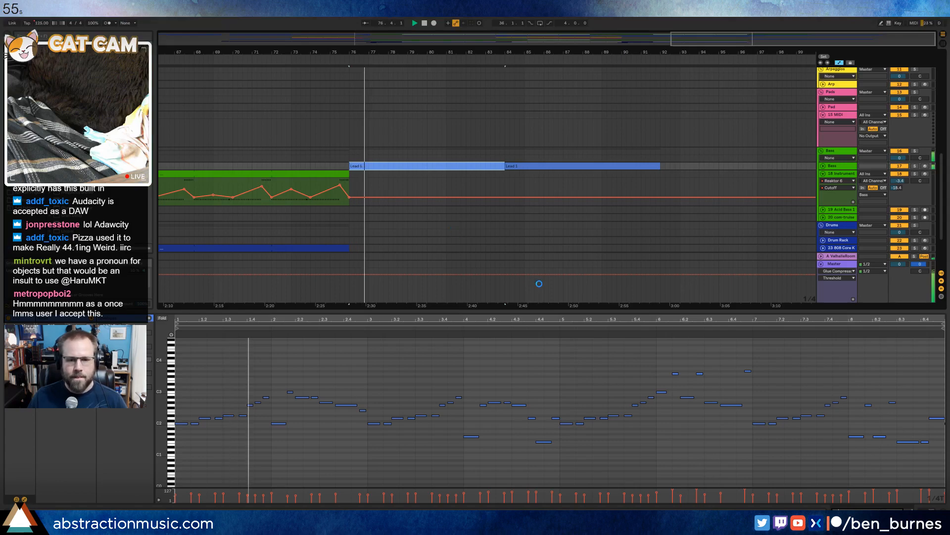
{"action": "key", "text": "shift+Tab"}
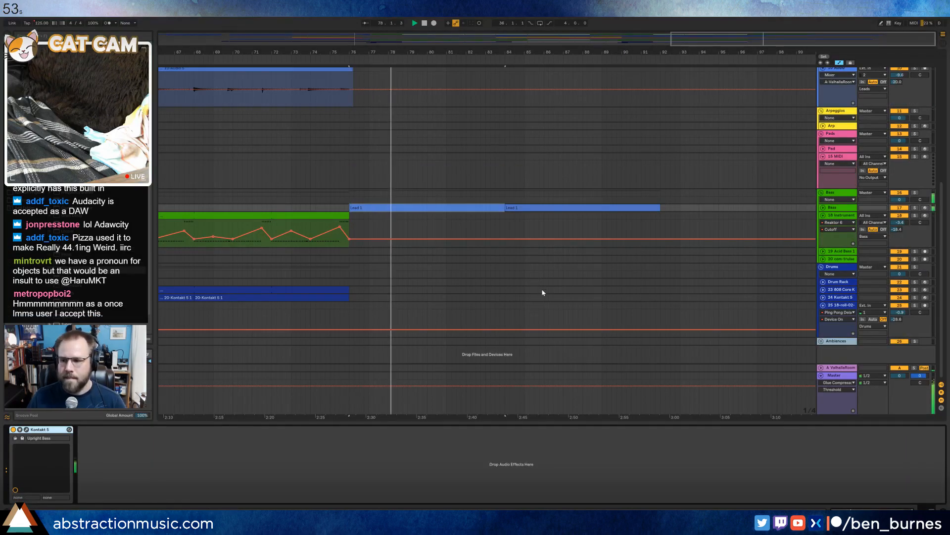
{"action": "left_click", "coordinate": [824, 207]}
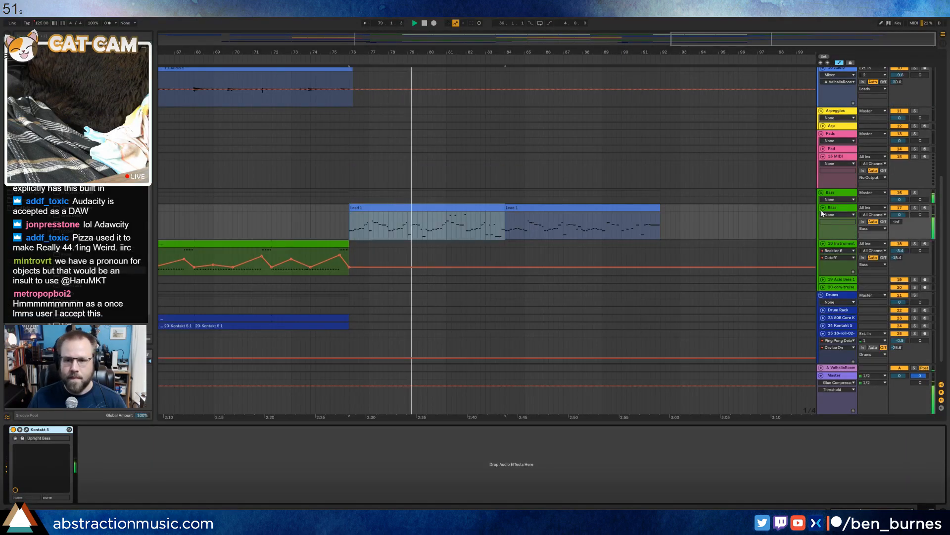
{"action": "left_click", "coordinate": [819, 244]}
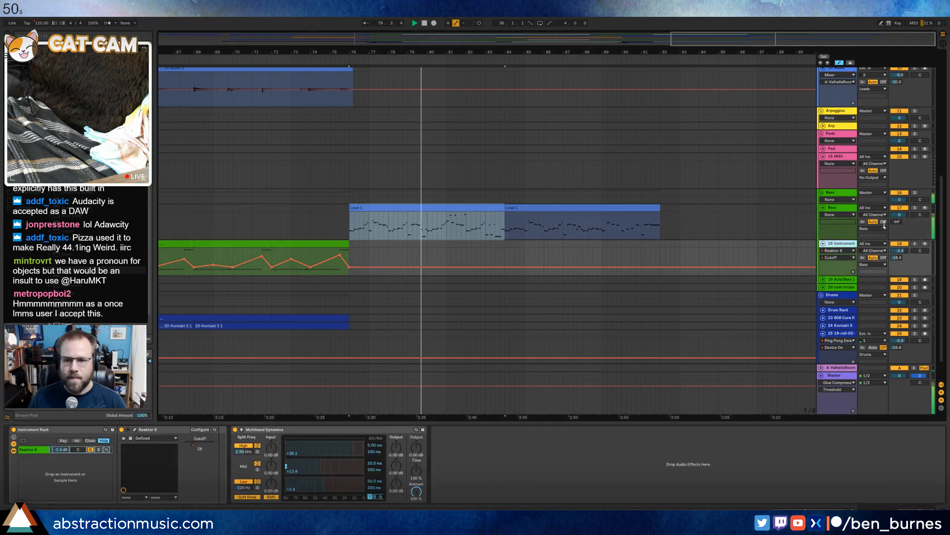
{"action": "left_click", "coordinate": [823, 244]}
{"action": "left_click", "coordinate": [897, 222]}
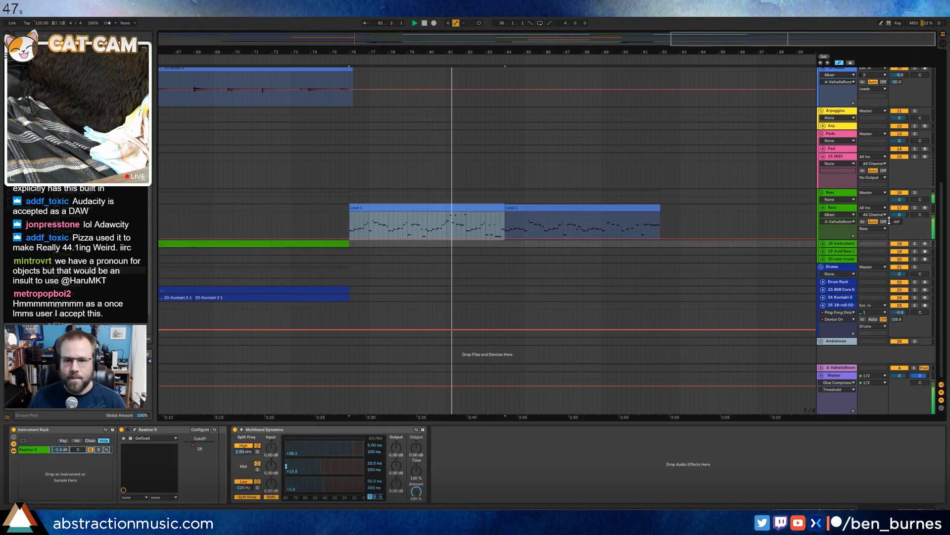
Automate the Bass track's ValhallaRoom send to rise from just before bar 76 to -14.0 dB at bar 84 and hold there.
{"action": "left_click_drag", "start_coordinate": [336, 241], "coordinate": [345, 221]}
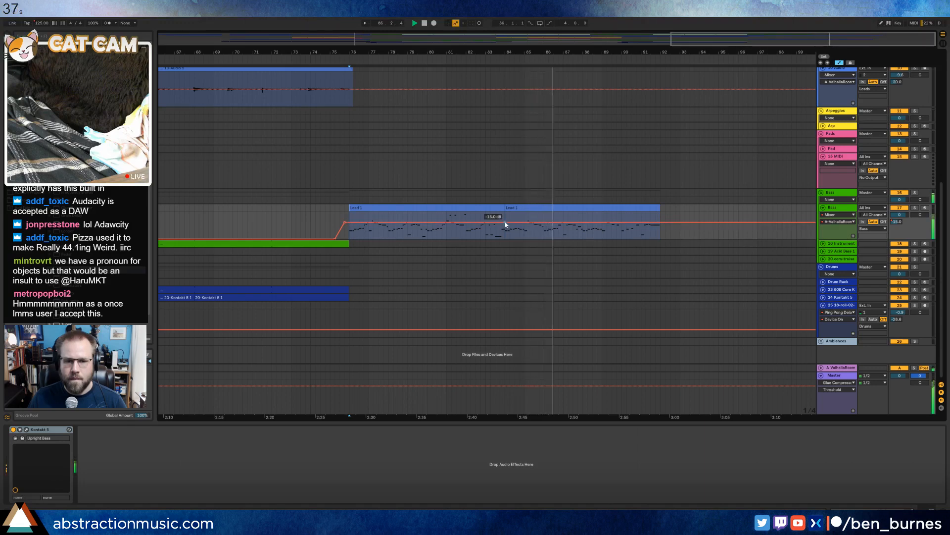
{"action": "left_click_drag", "start_coordinate": [345, 221], "coordinate": [505, 222]}
{"action": "scroll", "coordinate": [569, 232], "scroll_direction": "up", "scroll_amount": 1}
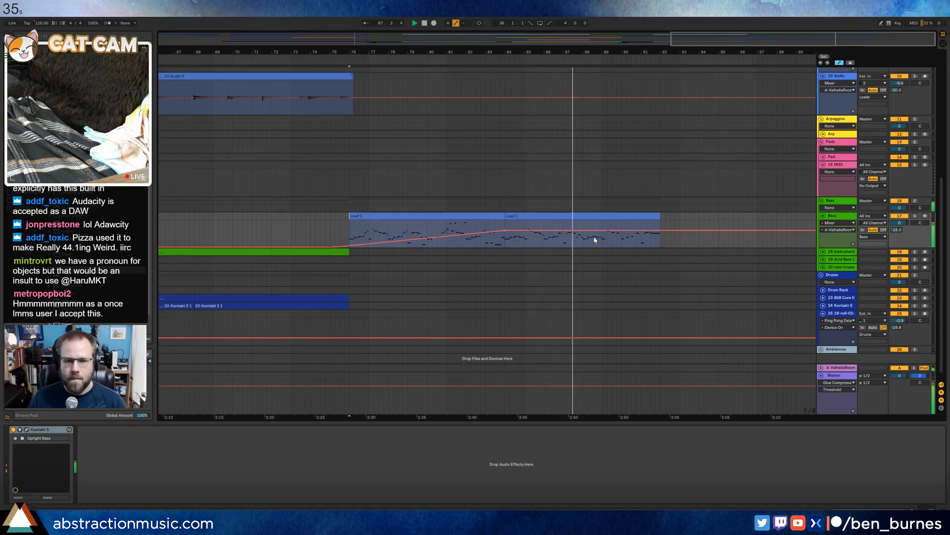
{"action": "scroll", "coordinate": [595, 240], "scroll_direction": "up", "scroll_amount": 1}
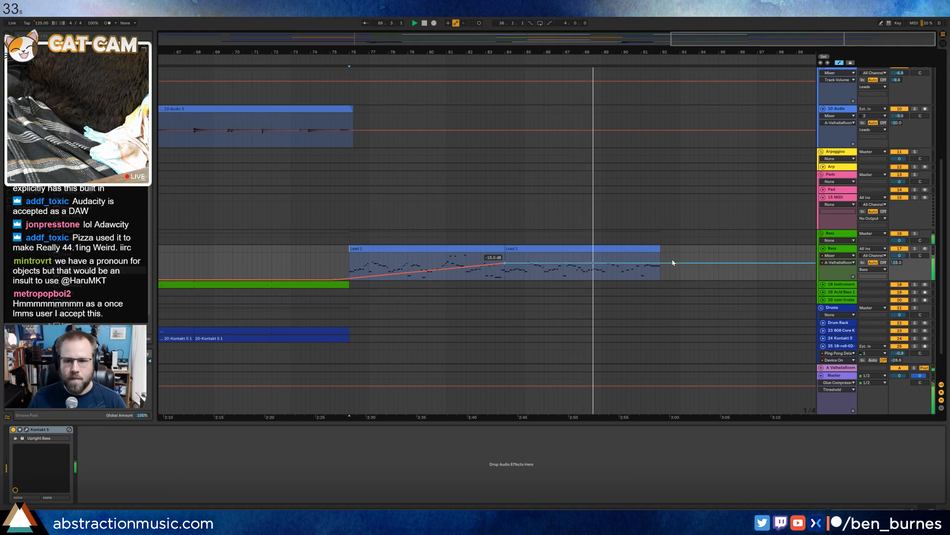
{"action": "left_click_drag", "start_coordinate": [673, 262], "coordinate": [673, 261]}
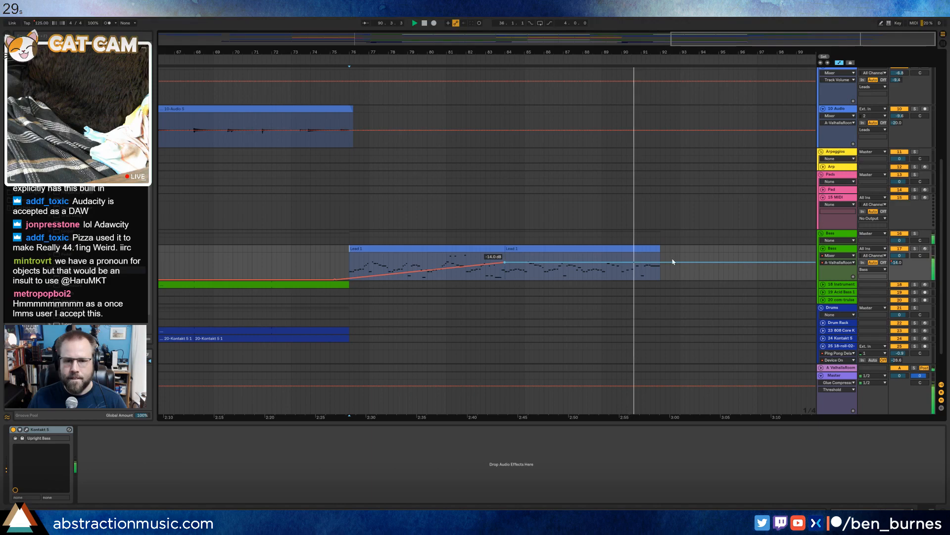
In the Bass clip at bar 84, delete the two short notes around 8.2 and shift the last two notes slightly earlier.
{"action": "double_click", "coordinate": [649, 268]}
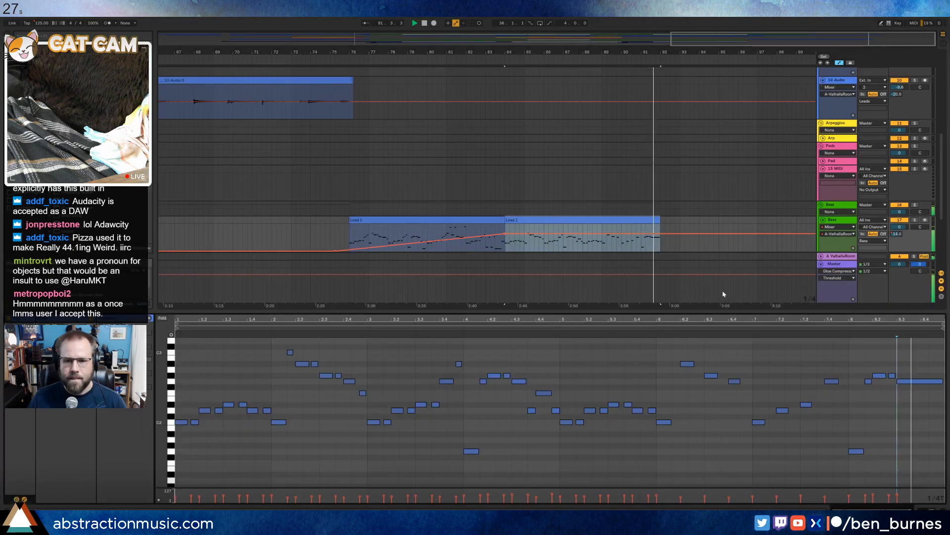
{"action": "double_click", "coordinate": [892, 377]}
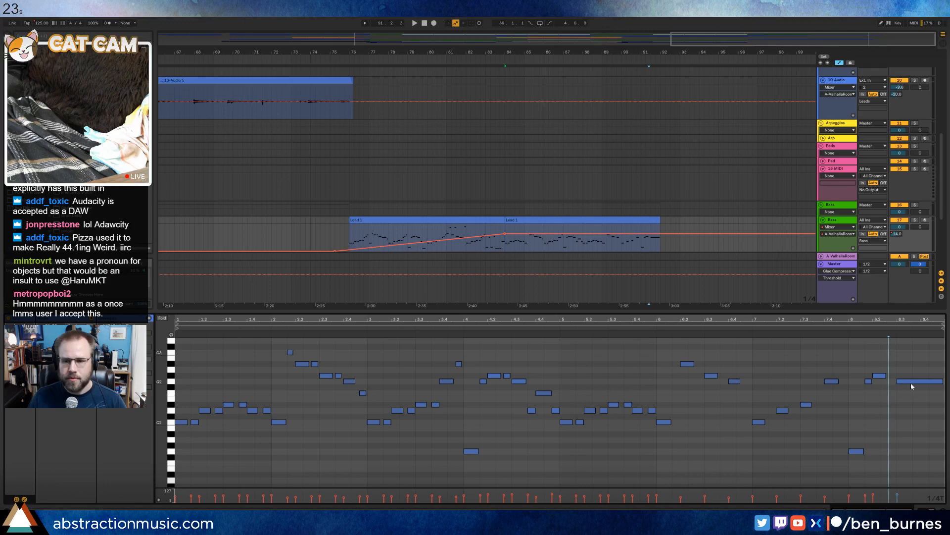
{"action": "left_click_drag", "start_coordinate": [905, 382], "coordinate": [901, 386]}
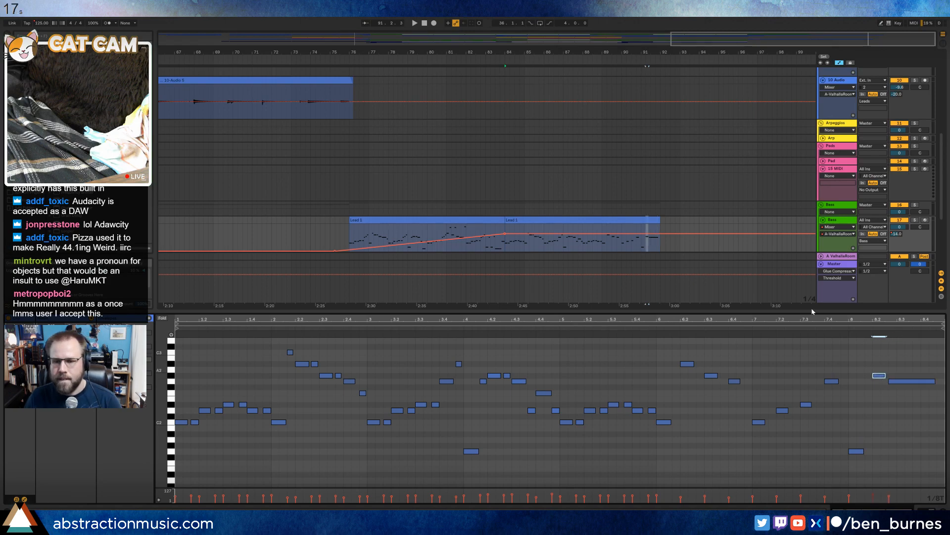
{"action": "key", "text": "Left"}
Automate the 6 Kontakt 5 track's ValhallaRoom send to rise to -39.0 dB just before its clip at bar 76.
{"action": "scroll", "coordinate": [614, 106], "scroll_direction": "up", "scroll_amount": 5}
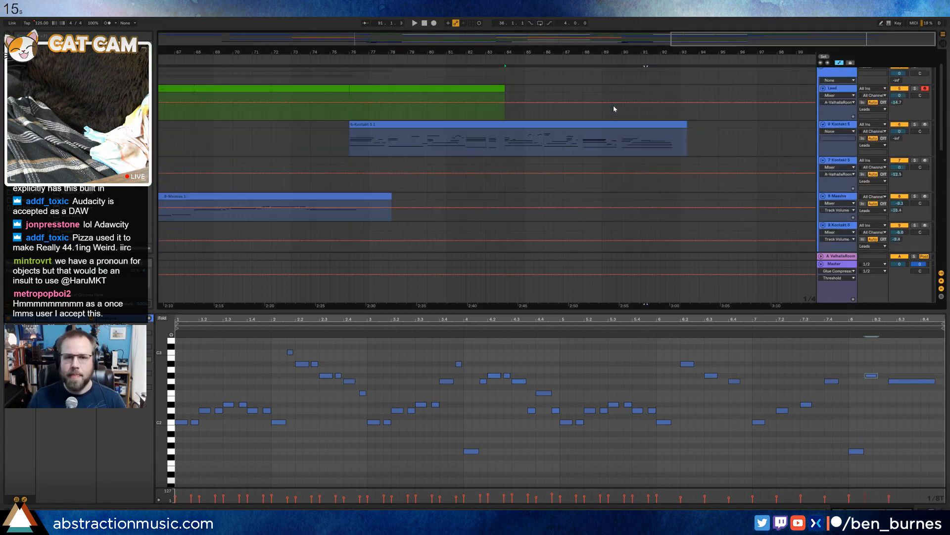
{"action": "left_click", "coordinate": [603, 124]}
{"action": "left_click", "coordinate": [629, 127]}
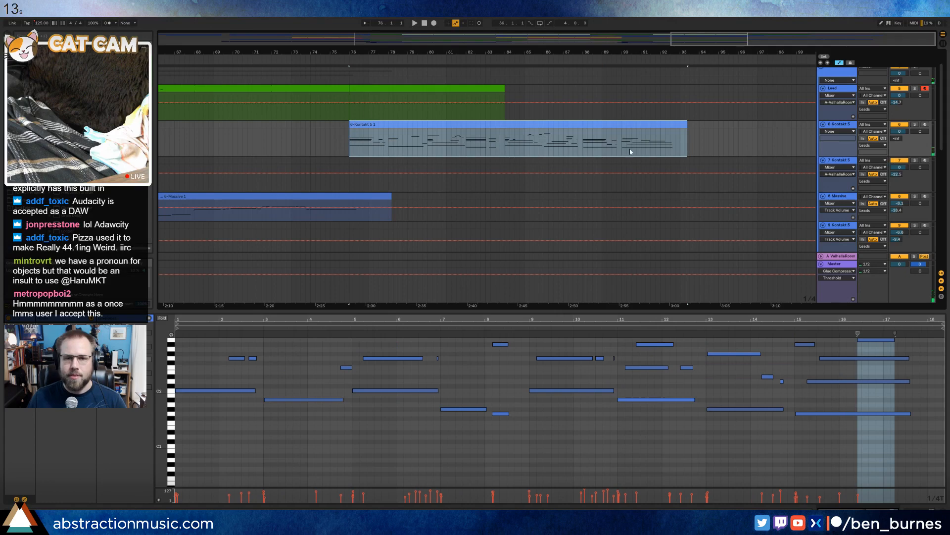
{"action": "left_click", "coordinate": [434, 136]}
{"action": "left_click", "coordinate": [318, 156]}
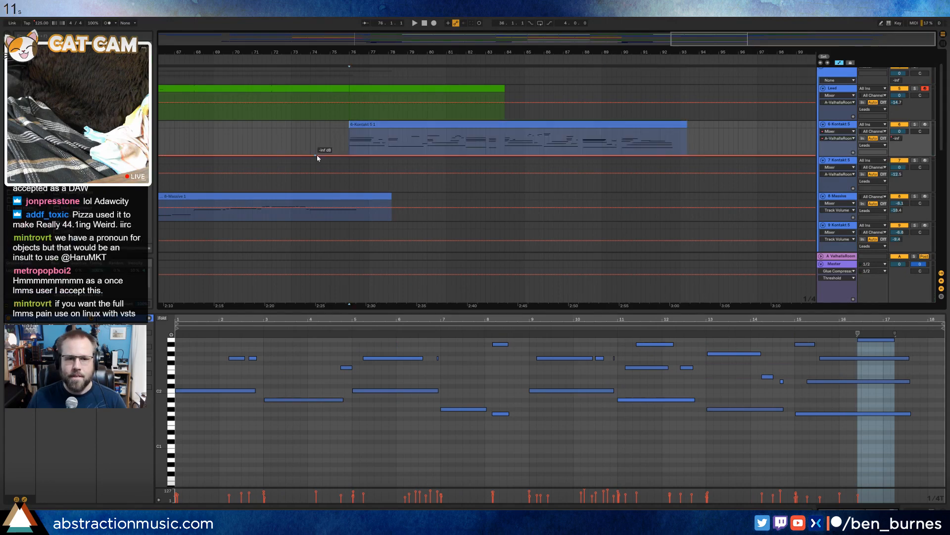
{"action": "left_click_drag", "start_coordinate": [335, 155], "coordinate": [336, 148]}
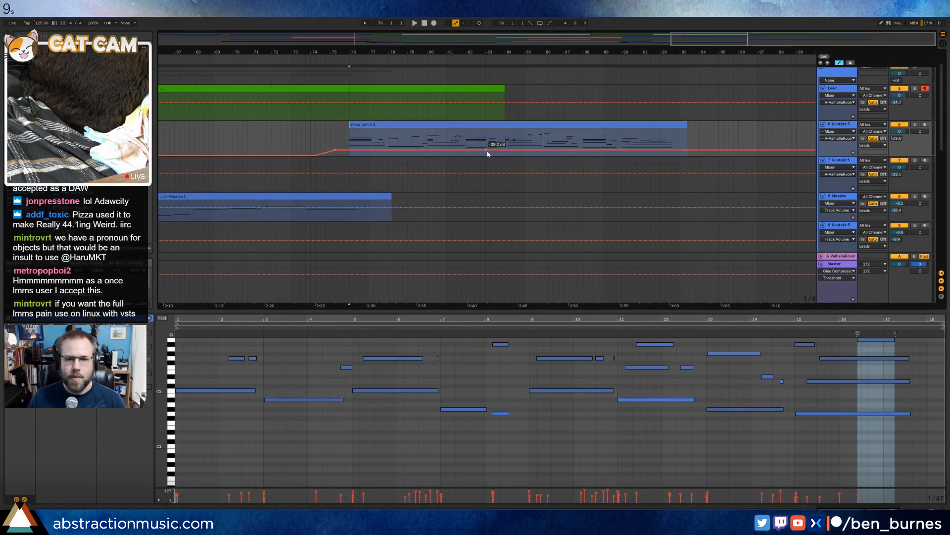
Ramp the 6 Kontakt 5 track's ValhallaRoom send up to -14.319 dB by about bar 89, and close the browser's timer tab.
{"action": "left_click_drag", "start_coordinate": [605, 154], "coordinate": [606, 139]}
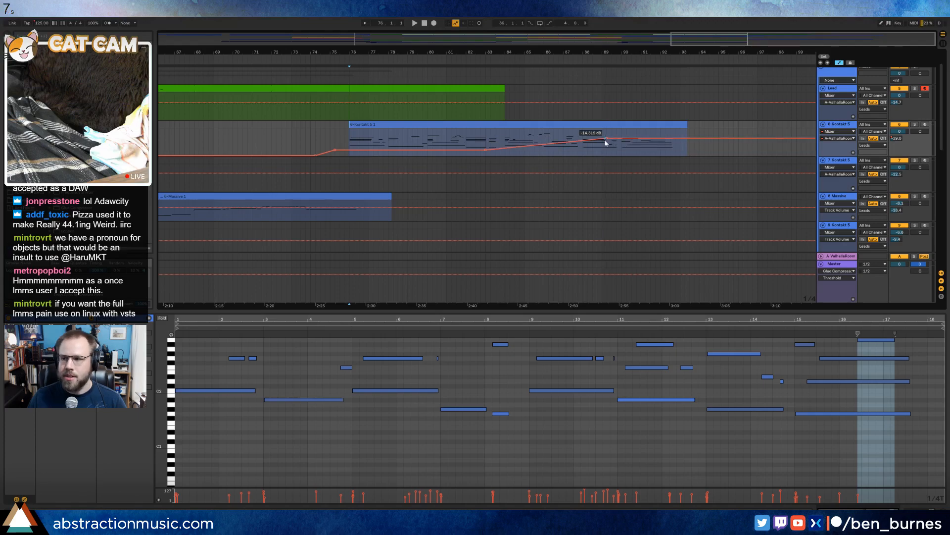
{"action": "key", "text": "alt+Tab"}
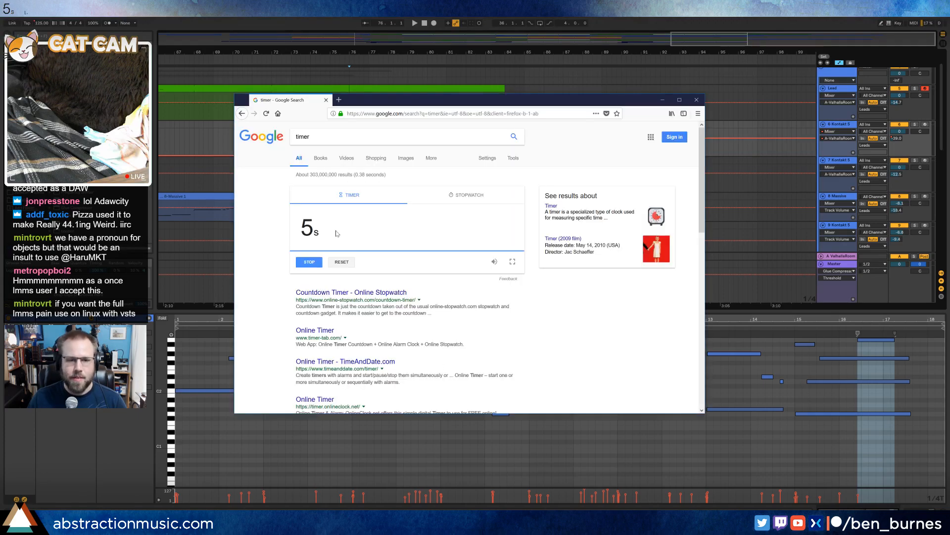
{"action": "left_click", "coordinate": [326, 101]}
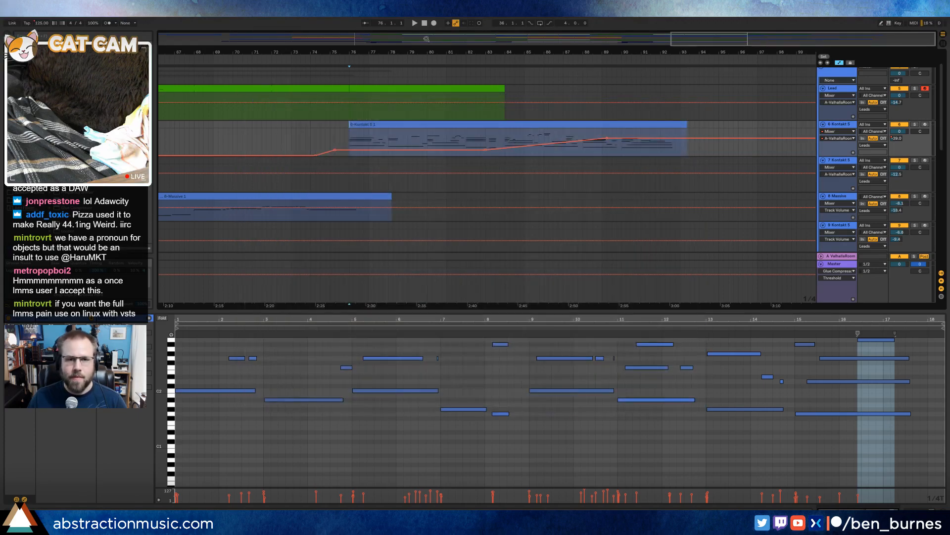
Audition the song's opening from bar 1 with the whole arrangement in view, toggling the Lead track's record arm.
{"action": "left_click_drag", "start_coordinate": [477, 41], "coordinate": [478, 21]}
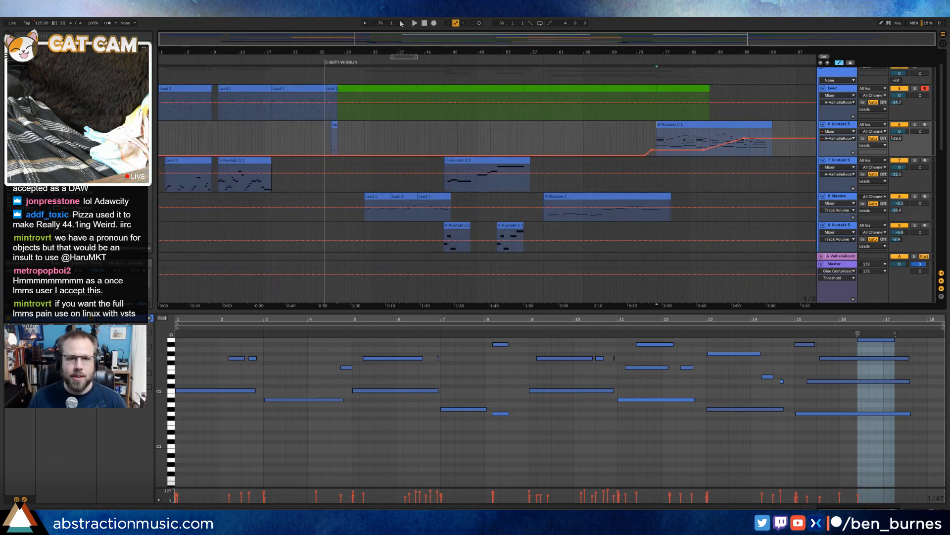
{"action": "left_click", "coordinate": [424, 24]}
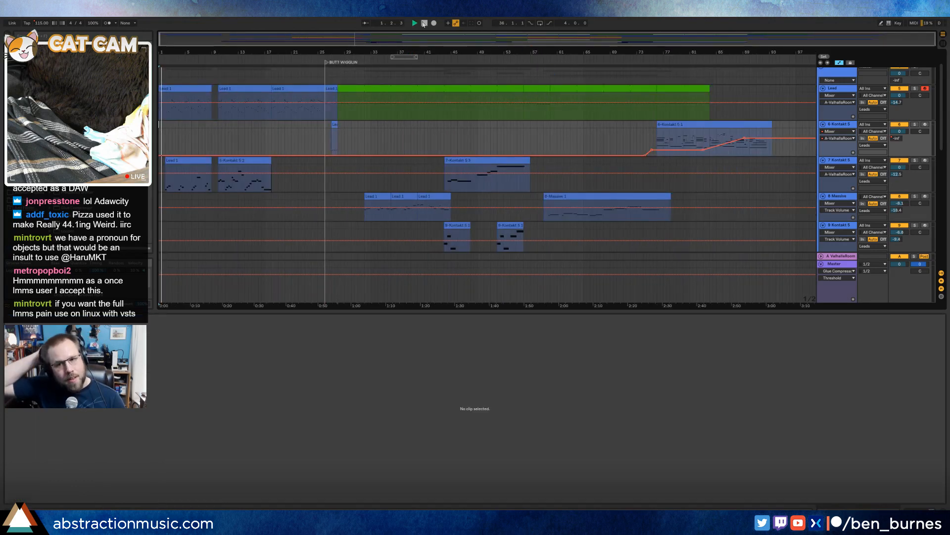
{"action": "scroll", "coordinate": [502, 125], "scroll_direction": "up", "scroll_amount": 2}
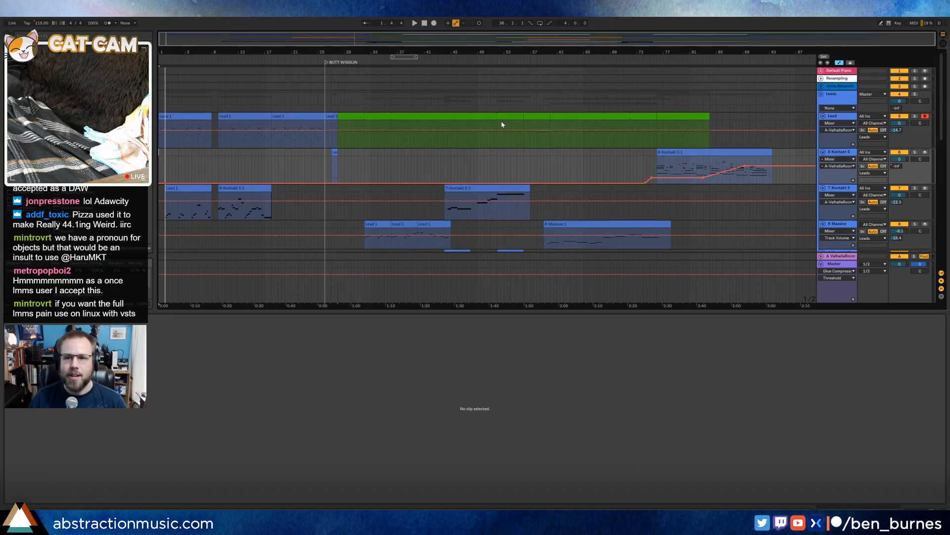
{"action": "key", "text": "shift+Tab"}
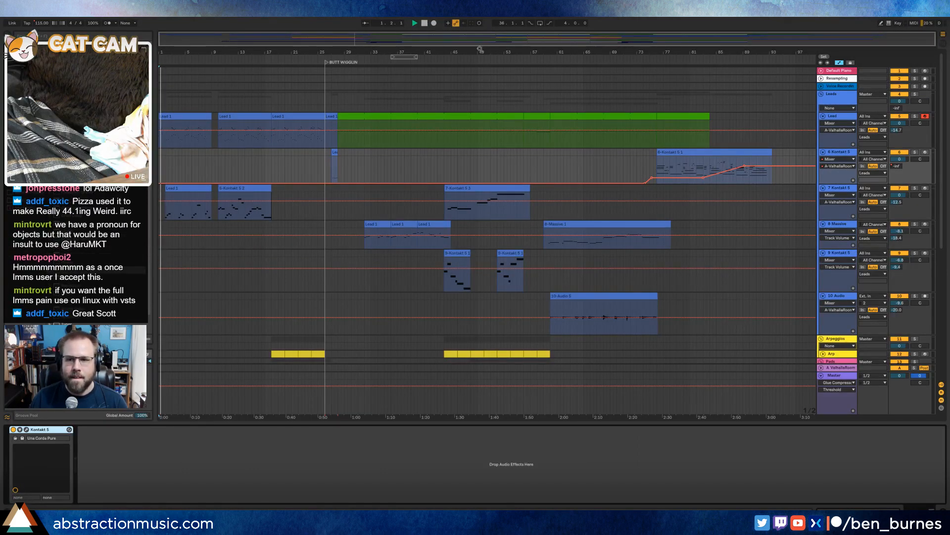
{"action": "left_click", "coordinate": [424, 23]}
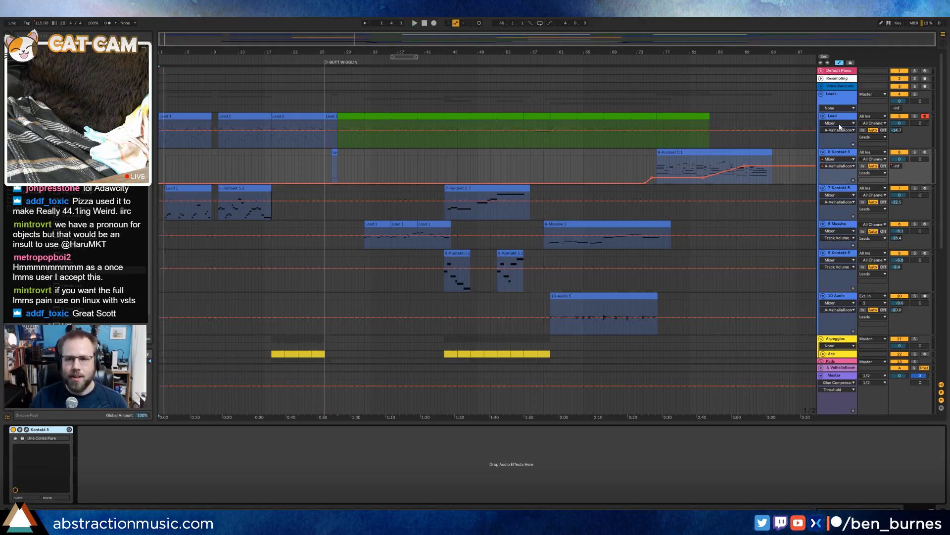
{"action": "left_click", "coordinate": [925, 117]}
{"action": "key", "text": "space"}
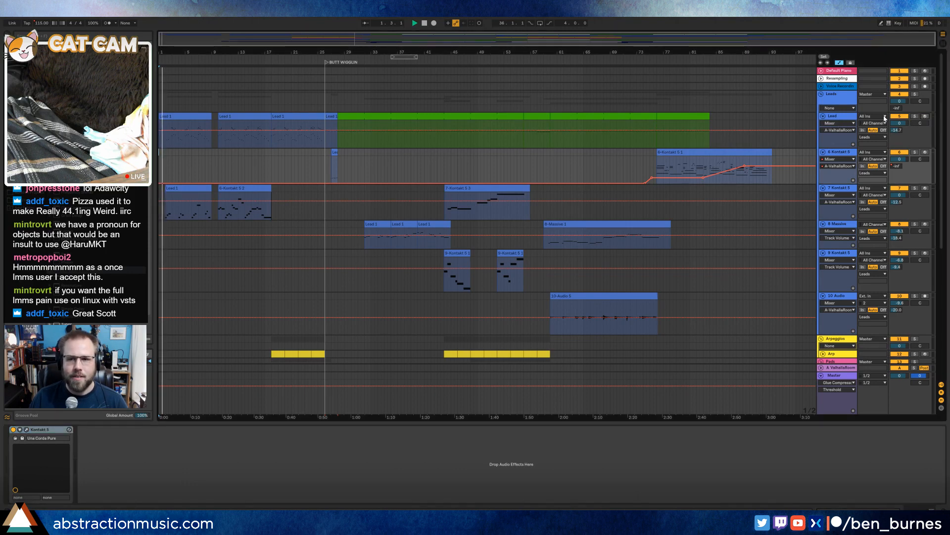
Inspect the Lead track's 08 Pizzicato Kontakt instrument and audition the opening Lead and 7 Kontakt 5 clips.
{"action": "left_click", "coordinate": [195, 117]}
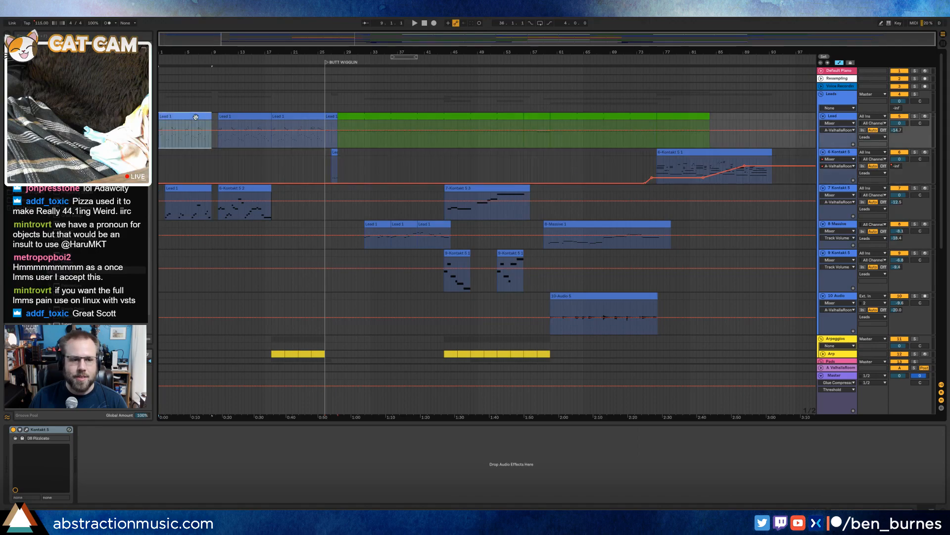
{"action": "left_click", "coordinate": [26, 430]}
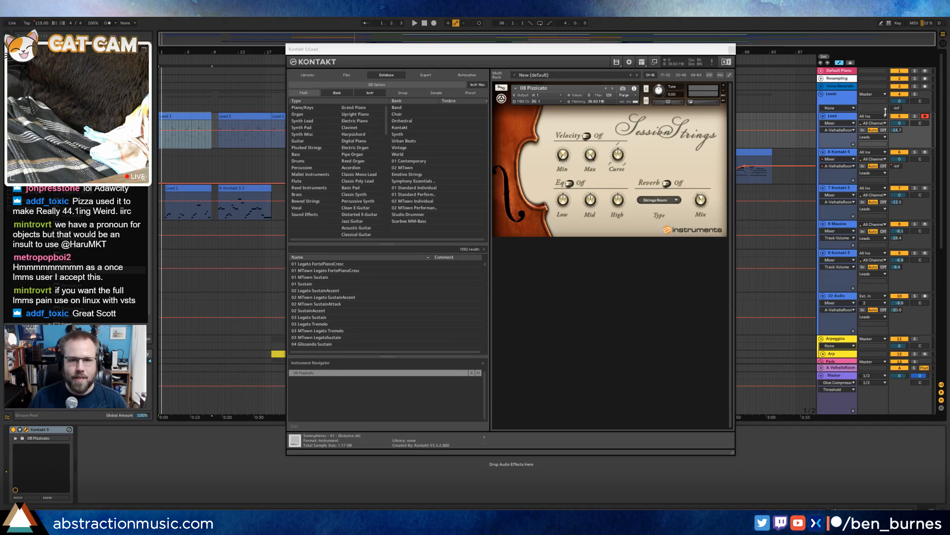
{"action": "key", "text": "space"}
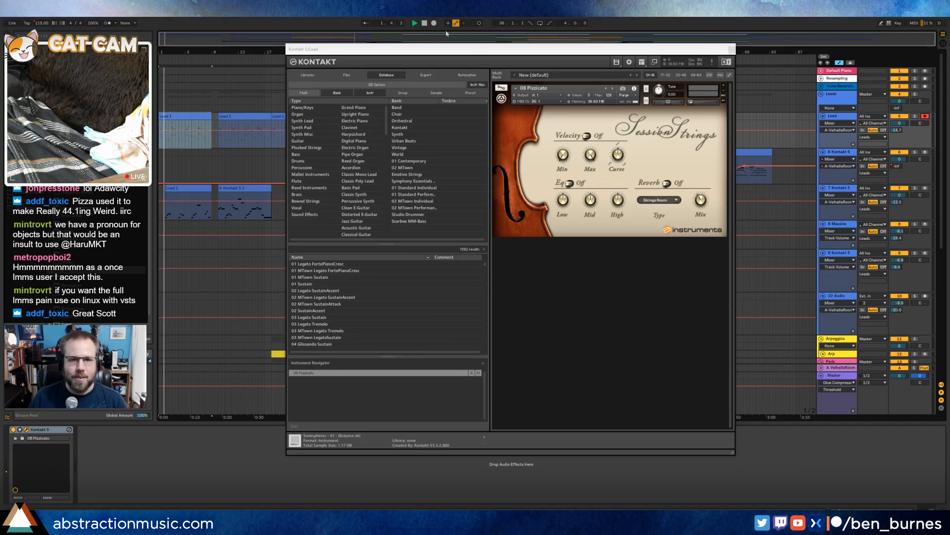
{"action": "key", "text": "space"}
{"action": "left_click", "coordinate": [200, 188]}
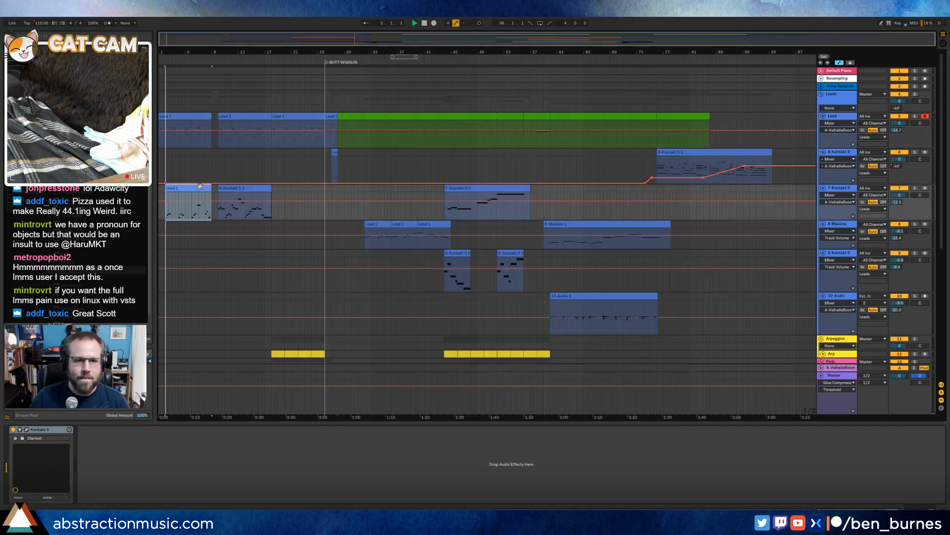
{"action": "key", "text": "space"}
{"action": "key", "text": "space"}
{"action": "left_click", "coordinate": [177, 115]}
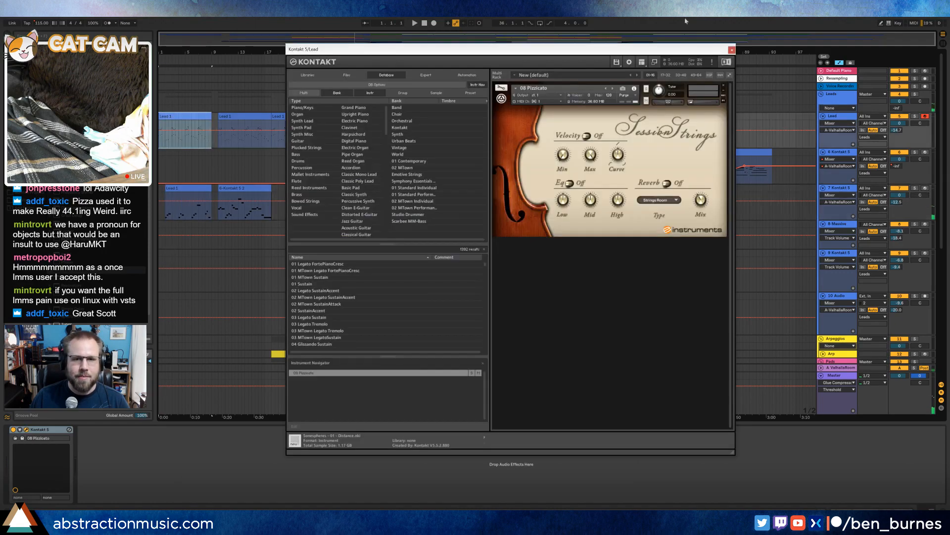
{"action": "left_click", "coordinate": [731, 51]}
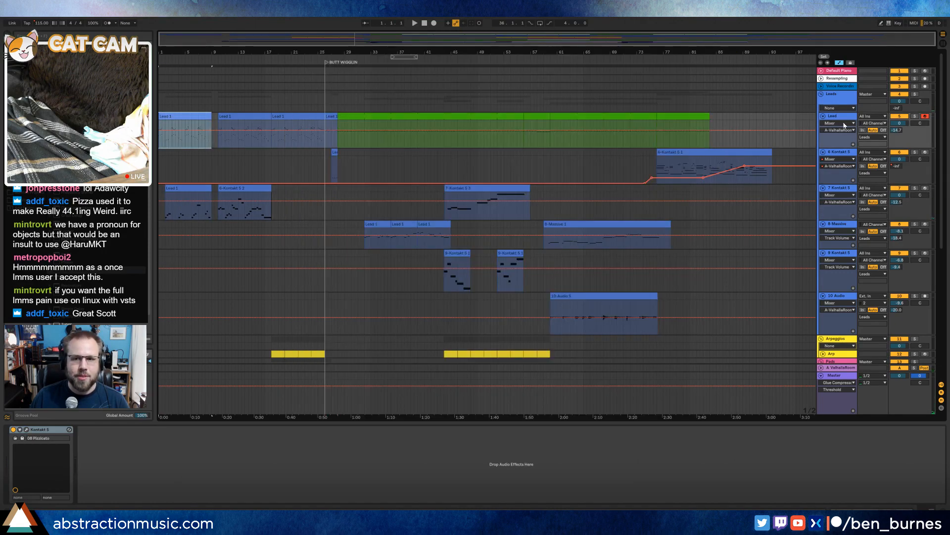
Examine the notes and envelope at the start of the first Lead clip, and return to the device view.
{"action": "left_click", "coordinate": [662, 120]}
{"action": "double_click", "coordinate": [165, 114]}
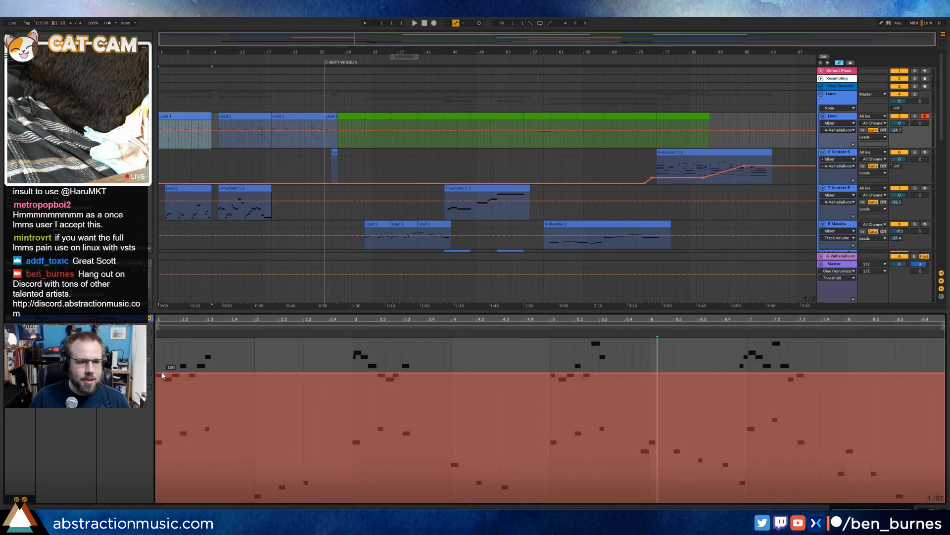
{"action": "key", "text": "space"}
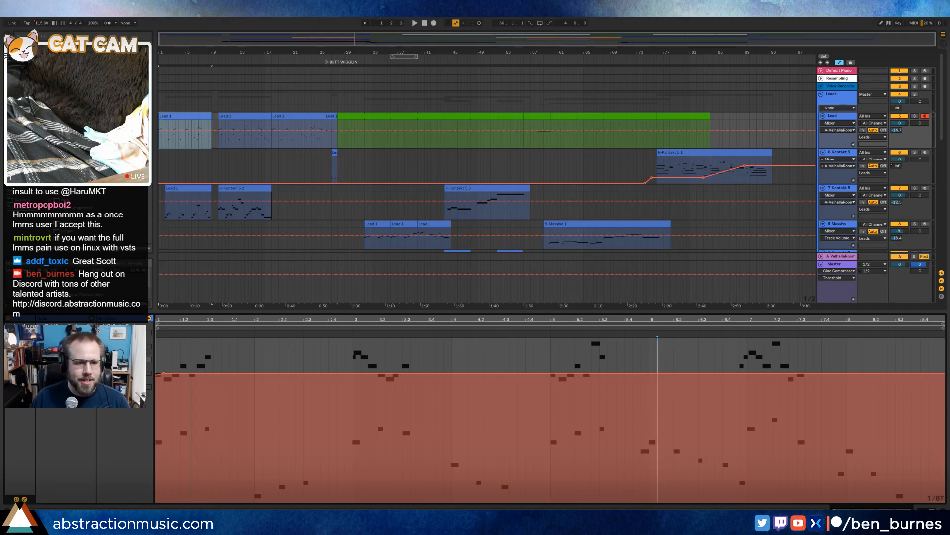
{"action": "left_click_drag", "start_coordinate": [164, 320], "coordinate": [164, 346]}
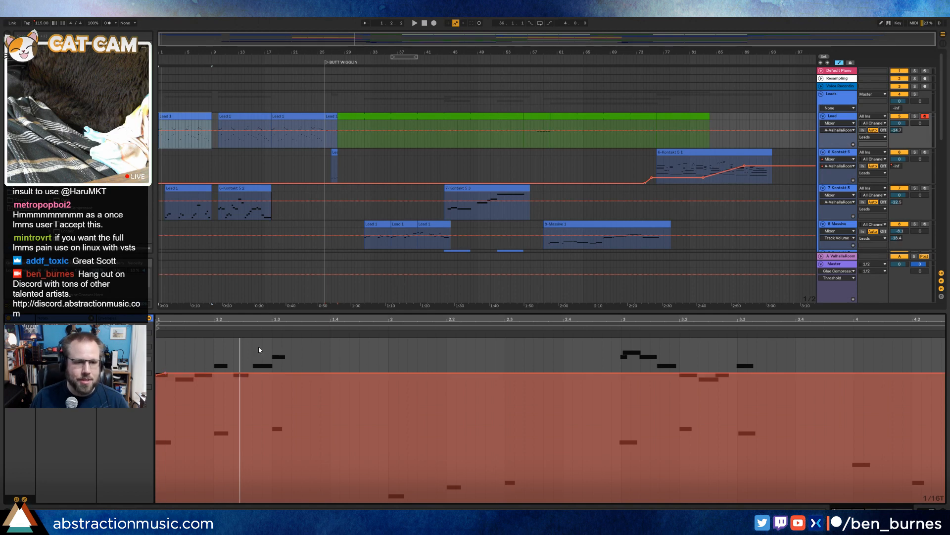
{"action": "key", "text": "shift+Tab"}
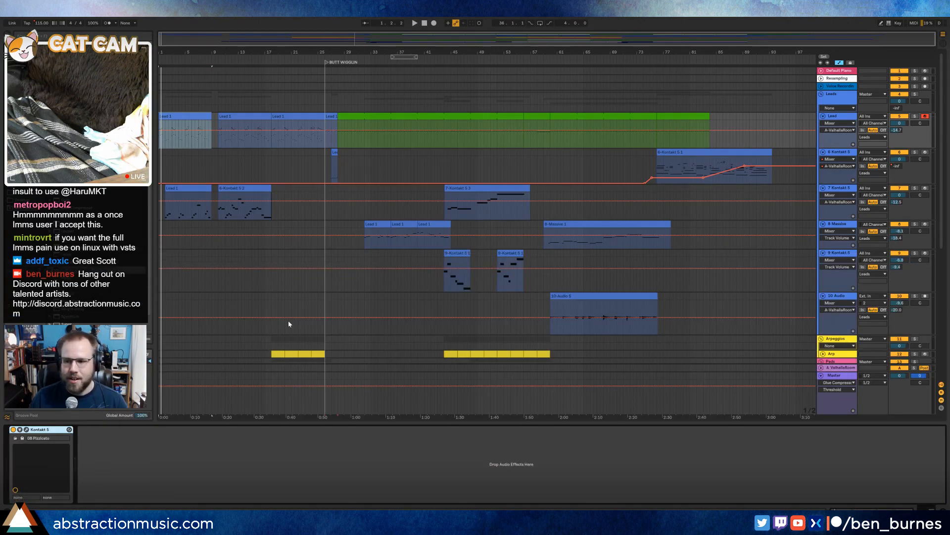
Play the song from bar 1 while hiding the automation and folding every track in the Leads group, from Lead to 10 Audio.
{"action": "key", "text": "space"}
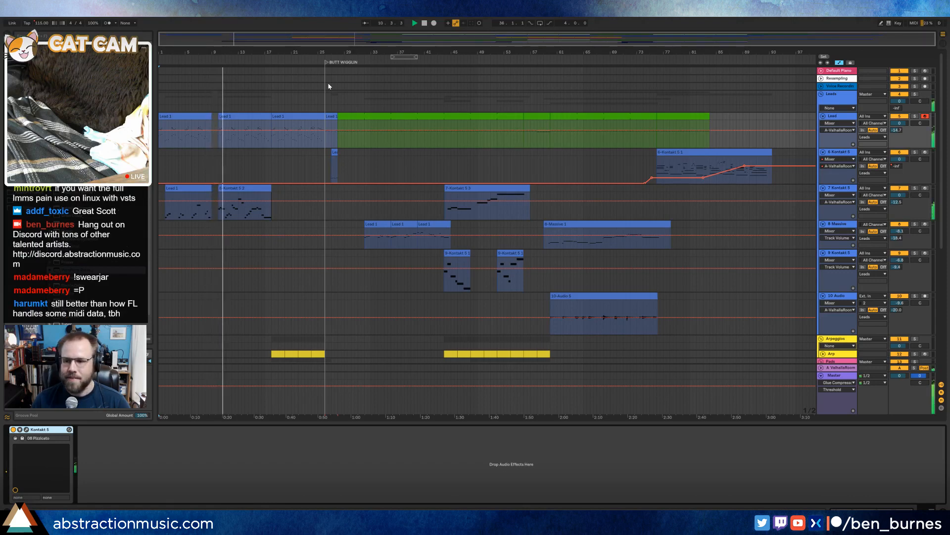
{"action": "left_click", "coordinate": [821, 94], "text": "alt"}
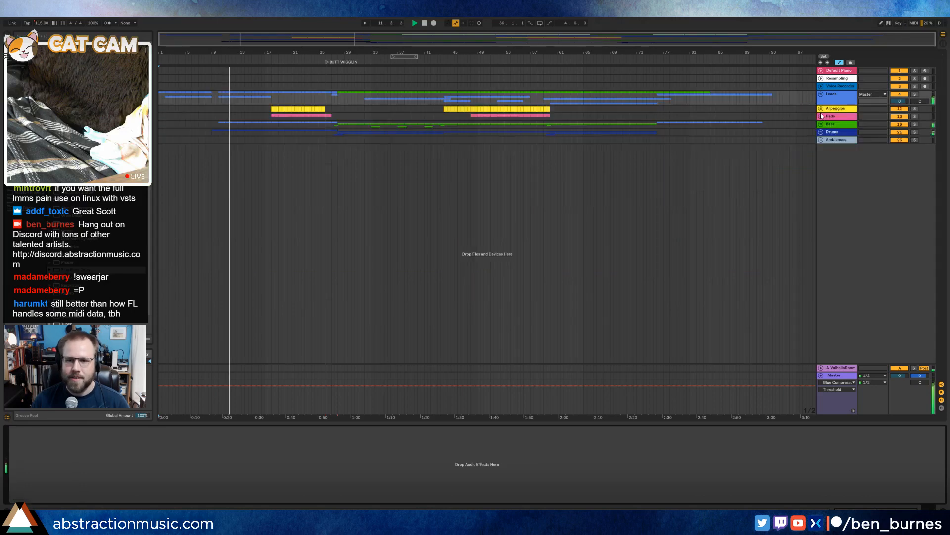
{"action": "left_click", "coordinate": [822, 94]}
{"action": "left_click", "coordinate": [825, 106]}
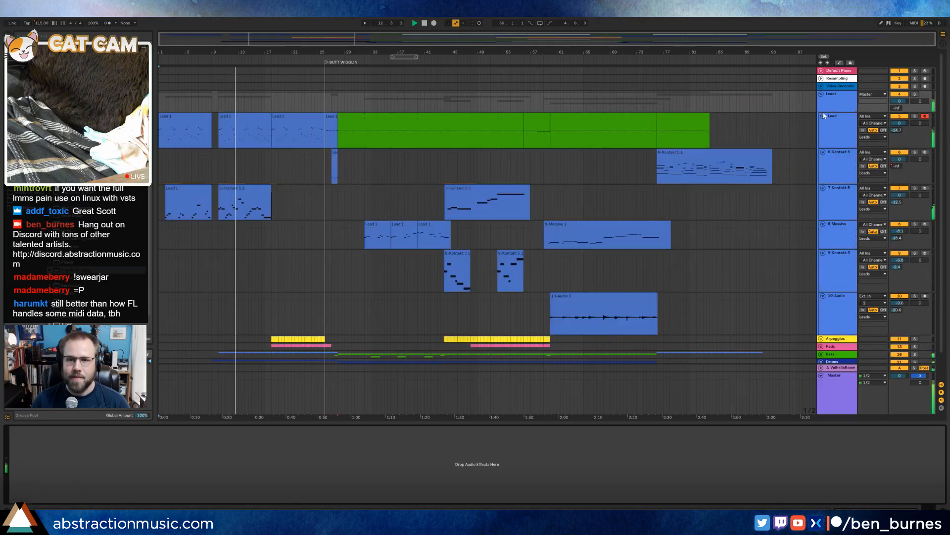
{"action": "left_click", "coordinate": [823, 115]}
{"action": "left_click", "coordinate": [824, 124]}
{"action": "left_click", "coordinate": [823, 131]}
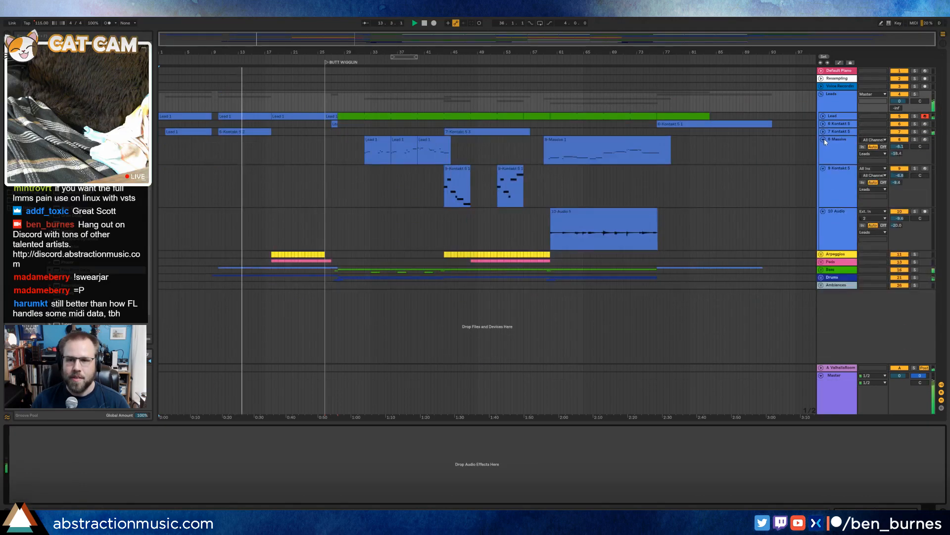
{"action": "left_click", "coordinate": [824, 139]}
{"action": "left_click", "coordinate": [823, 147]}
{"action": "left_click", "coordinate": [823, 155]}
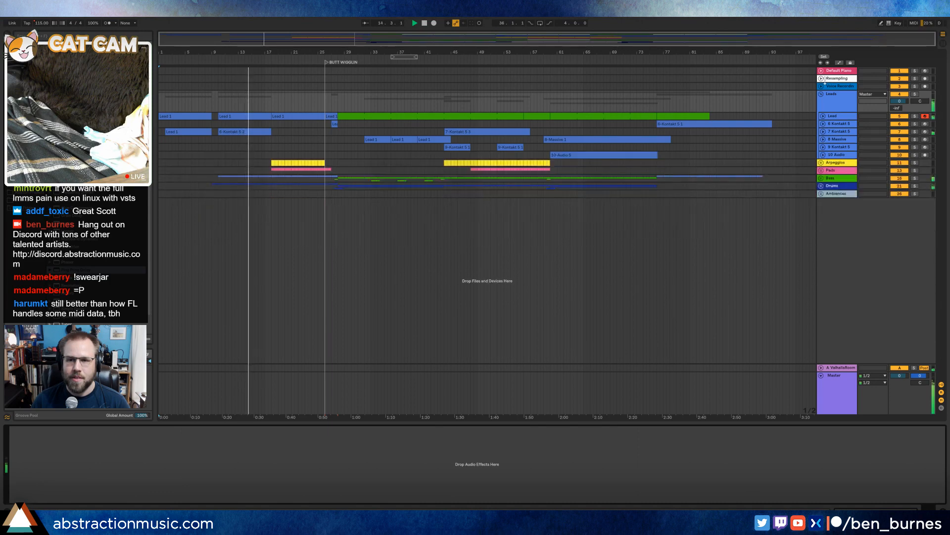
Unfold the Arpeggios and Pads groups and delete the empty 15 MIDI track.
{"action": "left_click", "coordinate": [821, 163]}
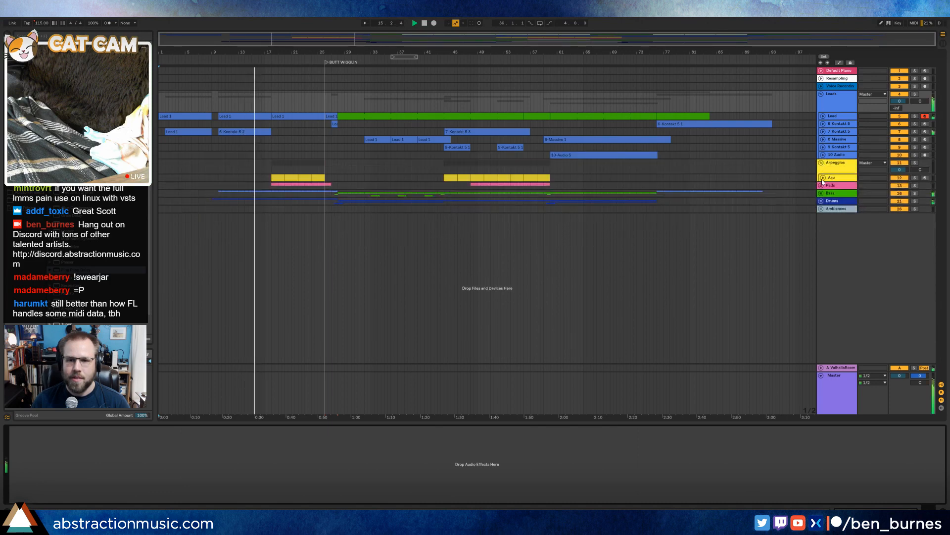
{"action": "left_click", "coordinate": [823, 186]}
{"action": "left_click", "coordinate": [842, 208]}
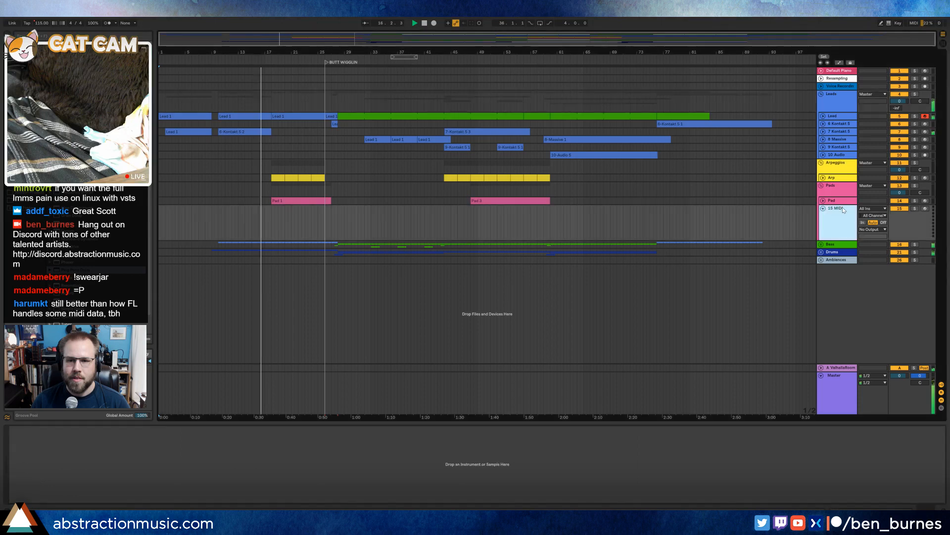
{"action": "key", "text": "Delete"}
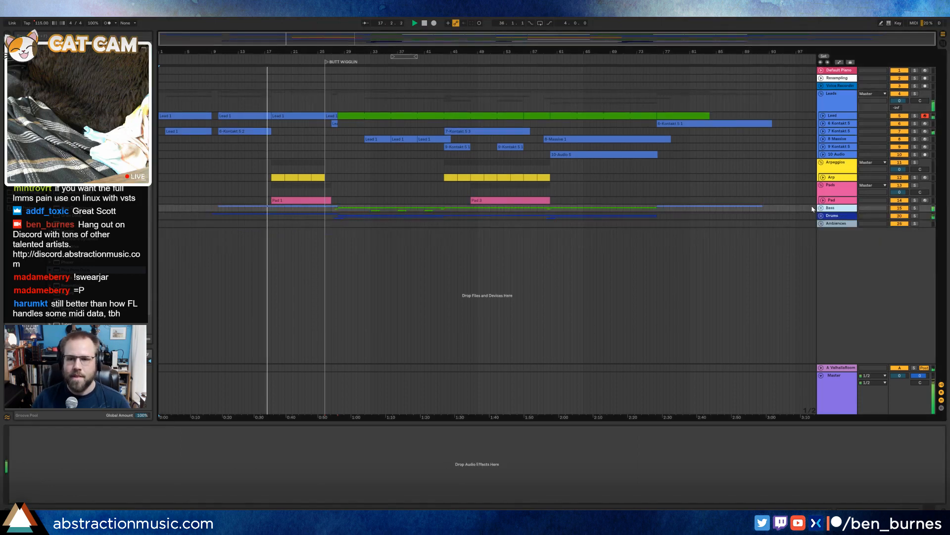
Unfold the Bass and Drums groups to show their tracks, keep Ambiences folded, and fold the Master track.
{"action": "left_click", "coordinate": [821, 209]}
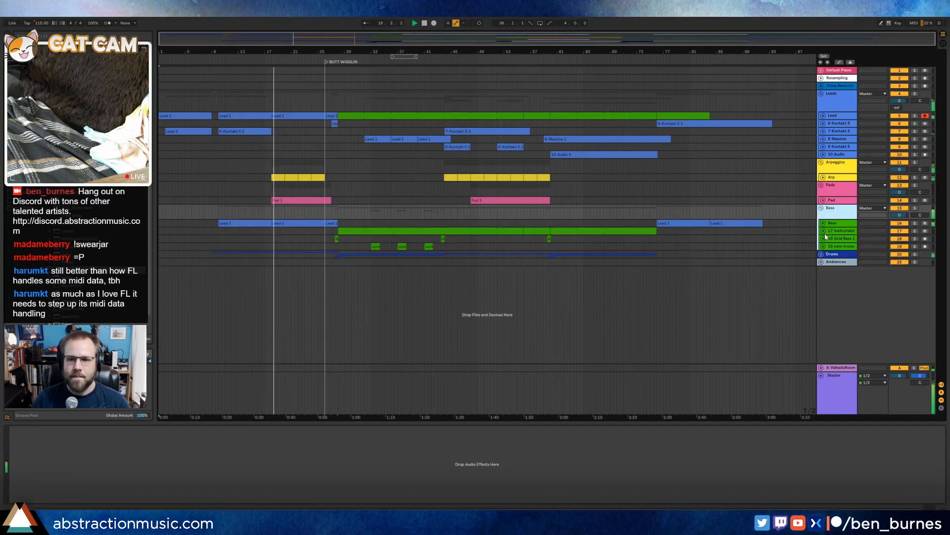
{"action": "left_click", "coordinate": [821, 260]}
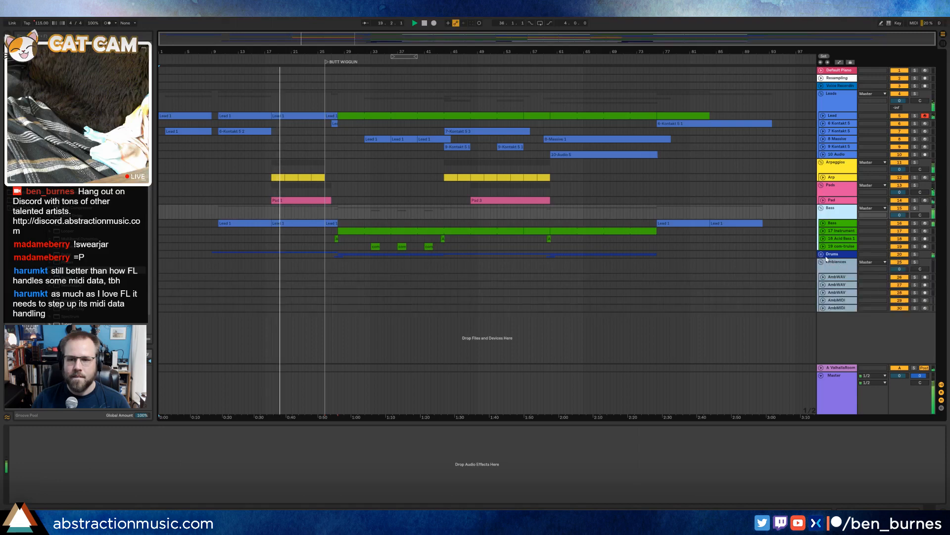
{"action": "left_click", "coordinate": [821, 255]}
{"action": "left_click", "coordinate": [823, 293]}
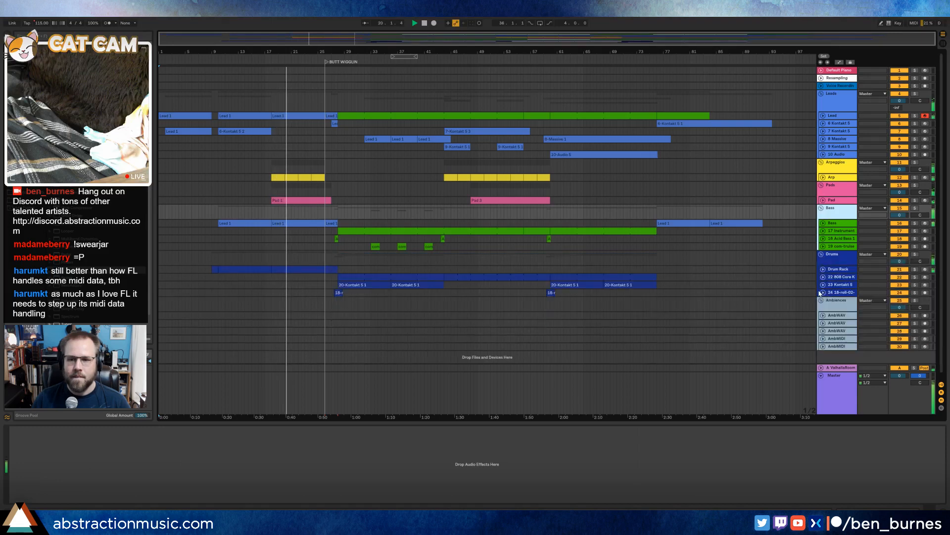
{"action": "left_click", "coordinate": [821, 300]}
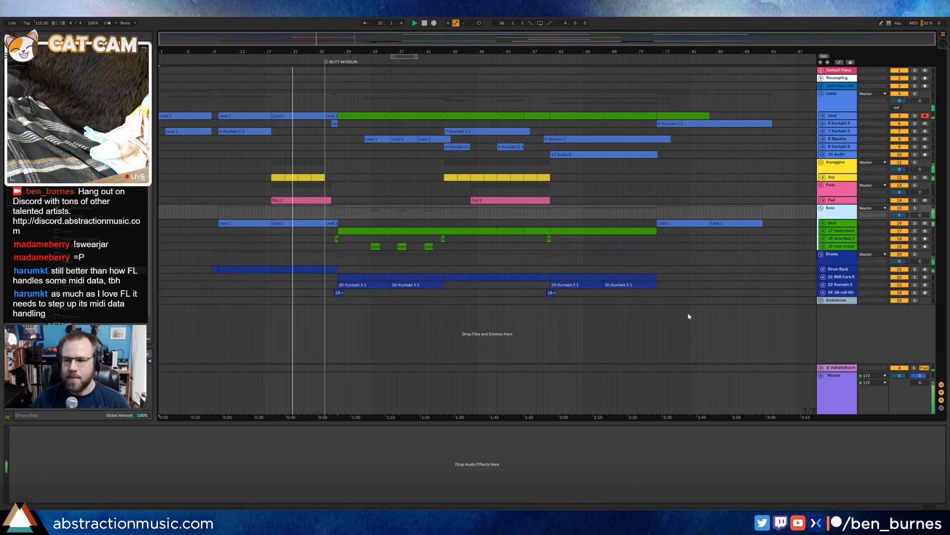
{"action": "left_click", "coordinate": [719, 284]}
{"action": "left_click", "coordinate": [821, 375]}
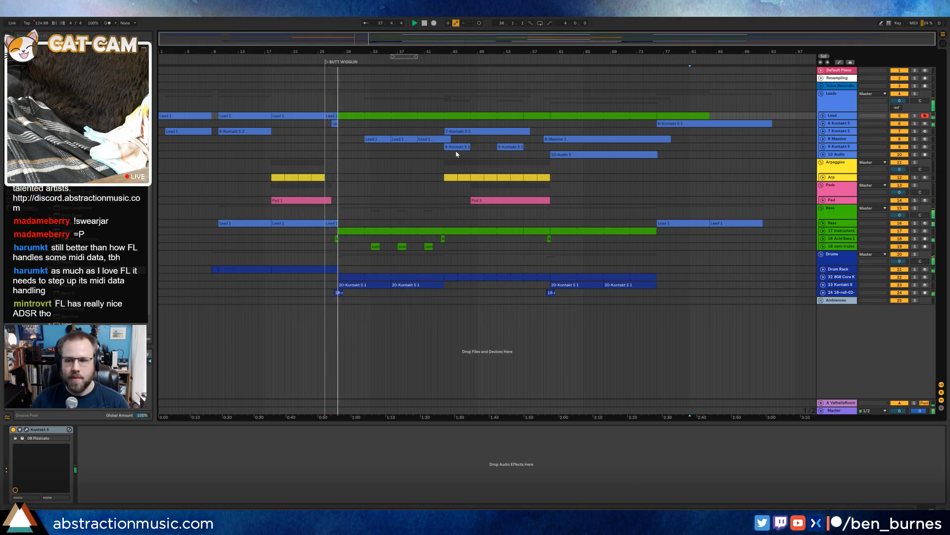
Expand the 18 Acid Bass 1 track in the Bass group and track 24, the 18-roll-02 sample, in Drums.
{"action": "left_click", "coordinate": [836, 240]}
{"action": "left_click", "coordinate": [823, 239]}
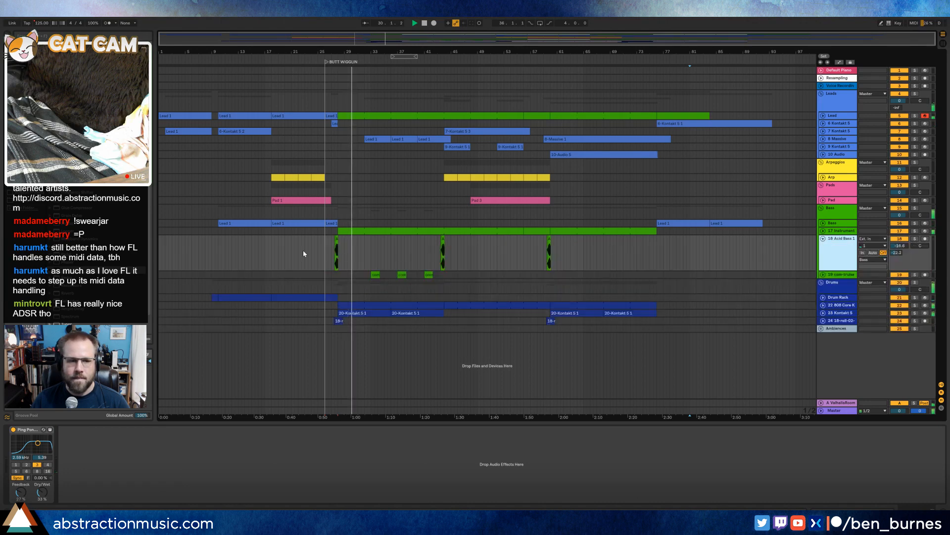
{"action": "left_click", "coordinate": [837, 321]}
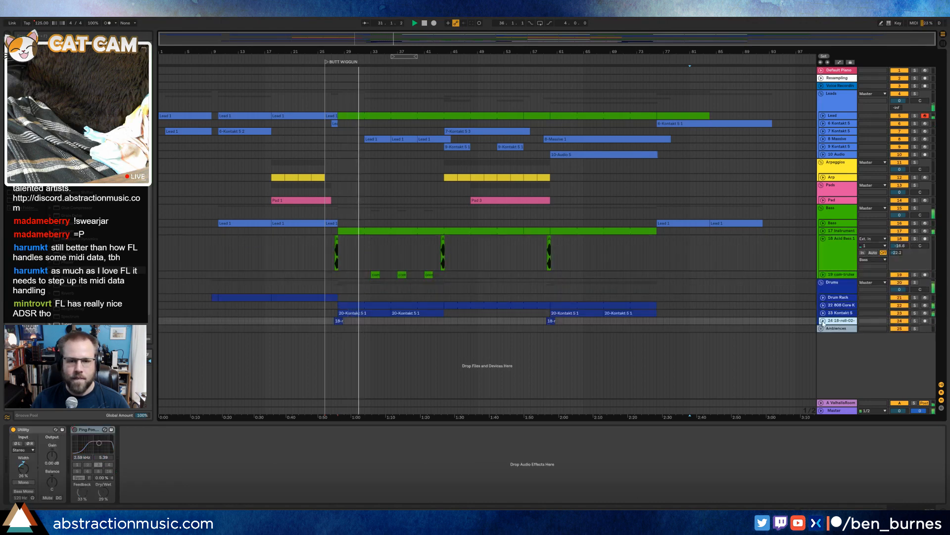
{"action": "left_click", "coordinate": [823, 320]}
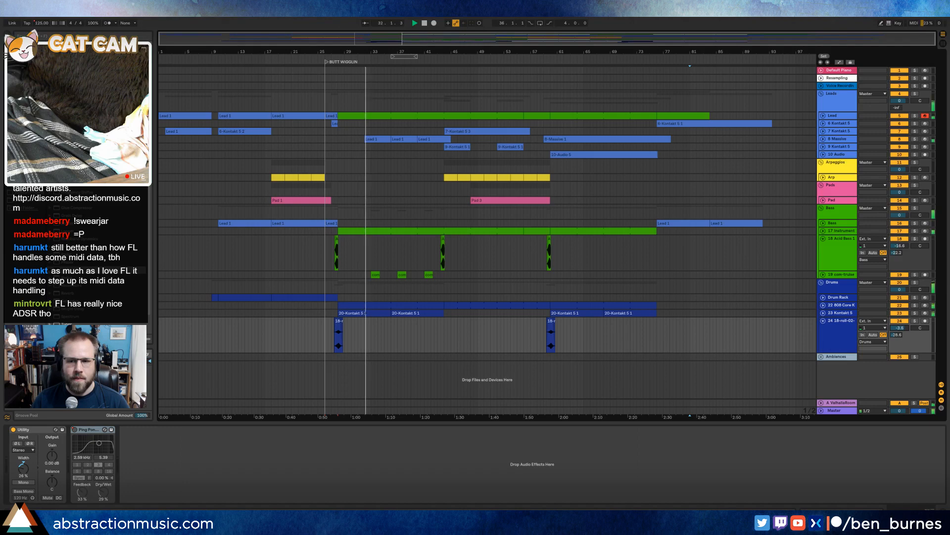
Fold track 24, expand the 19 com-truise track, and copy its clips from bars 28 to 44 to bar 60.
{"action": "left_click", "coordinate": [823, 321]}
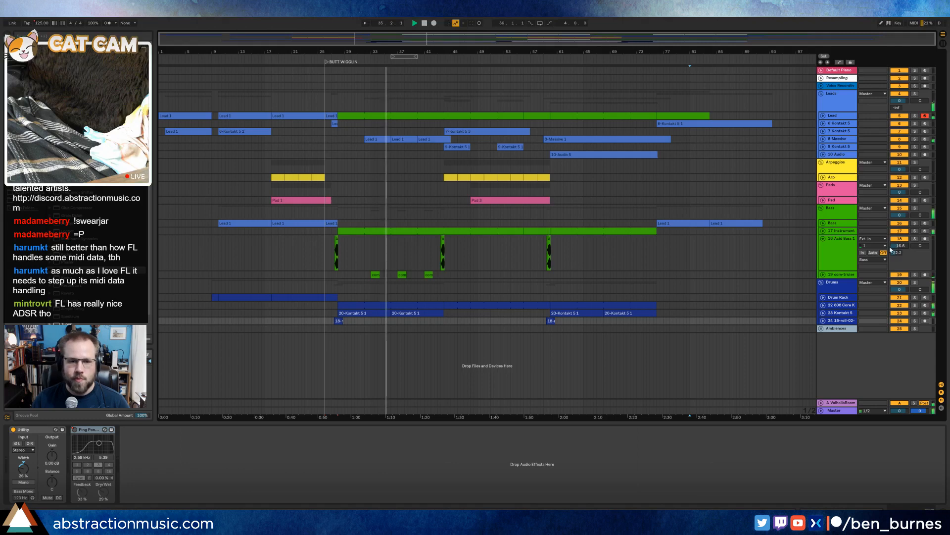
{"action": "left_click", "coordinate": [823, 274]}
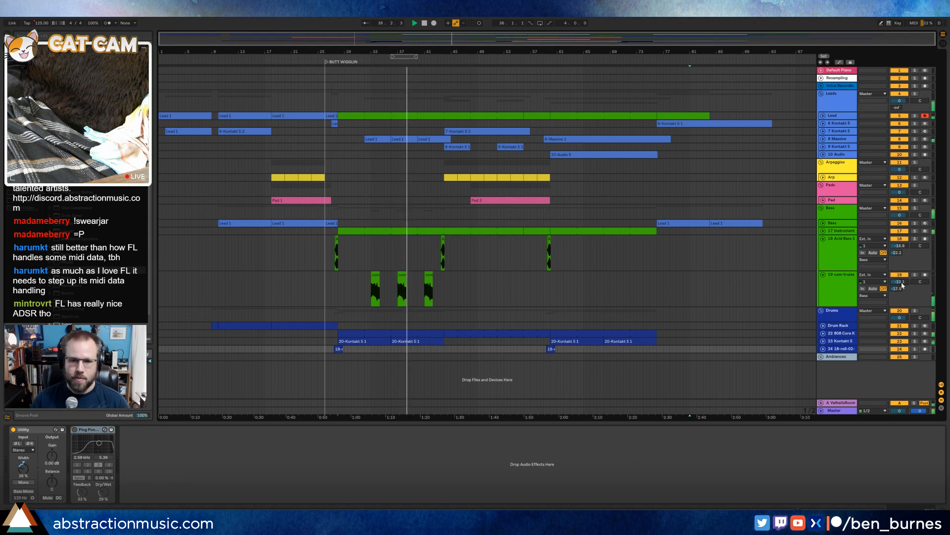
{"action": "left_click_drag", "start_coordinate": [338, 285], "coordinate": [445, 286]}
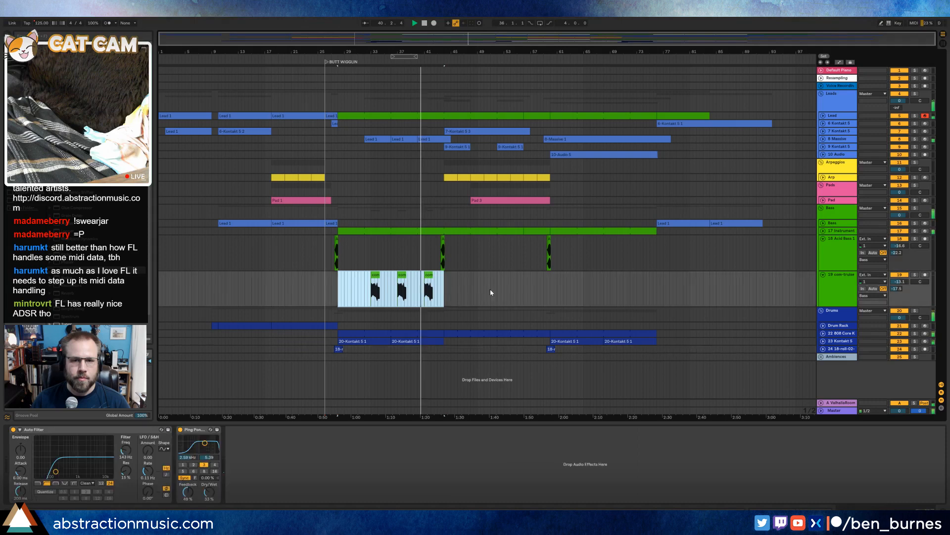
{"action": "left_click", "coordinate": [551, 289]}
{"action": "key", "text": "ctrl+v"}
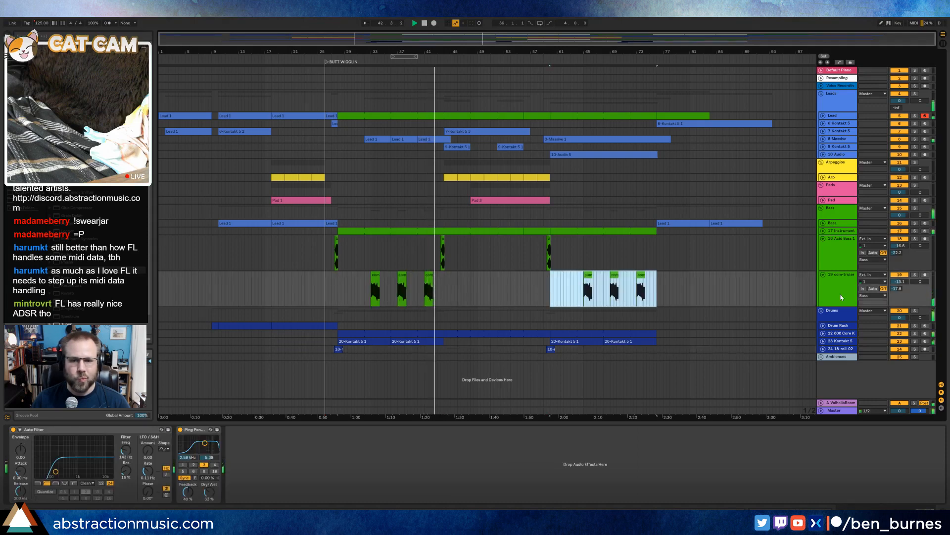
Lower the volume of the 19 com-truise track slightly and clear the time selection.
{"action": "left_click", "coordinate": [899, 282]}
{"action": "left_click", "coordinate": [843, 293]}
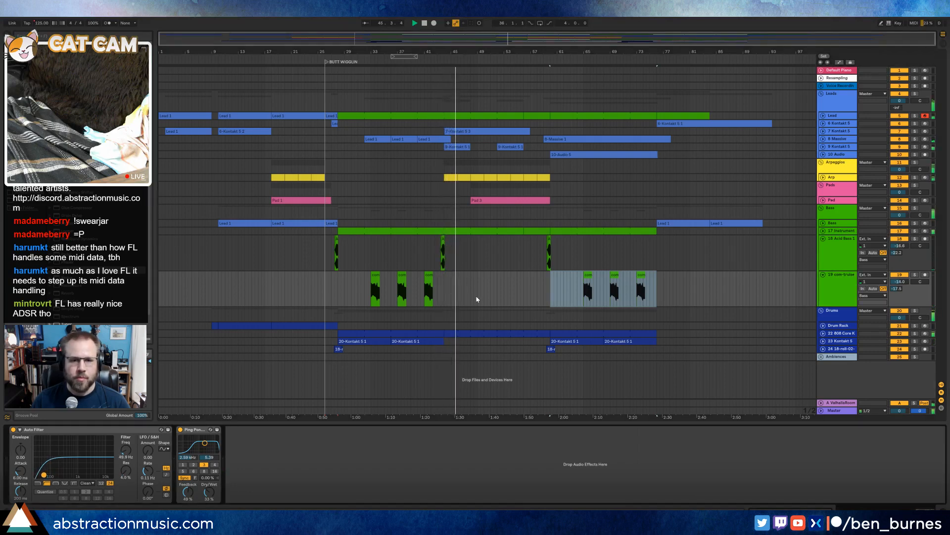
{"action": "left_click", "coordinate": [476, 297]}
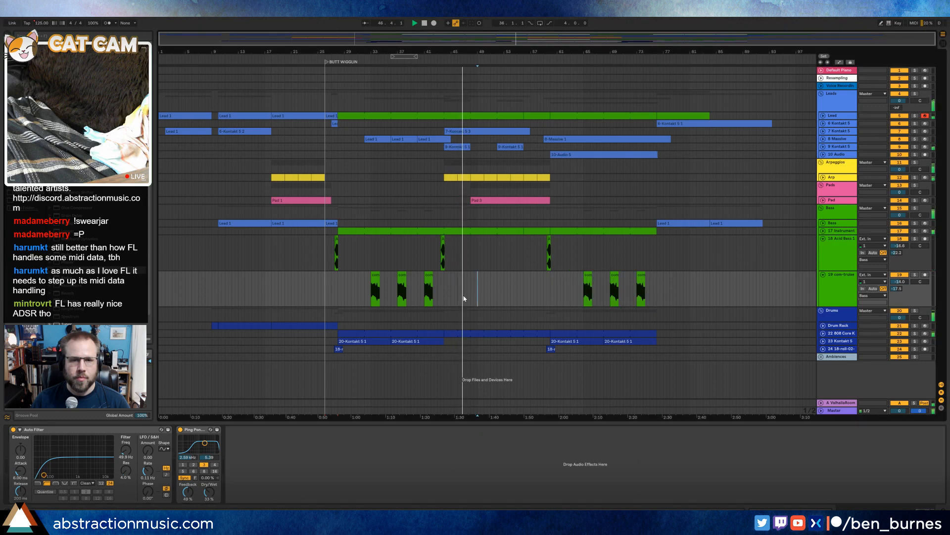
Expand the 22 808 Core Kit track and open its MIDI clip starting at bar 44 for note editing.
{"action": "left_click", "coordinate": [836, 333]}
{"action": "left_click", "coordinate": [823, 333]}
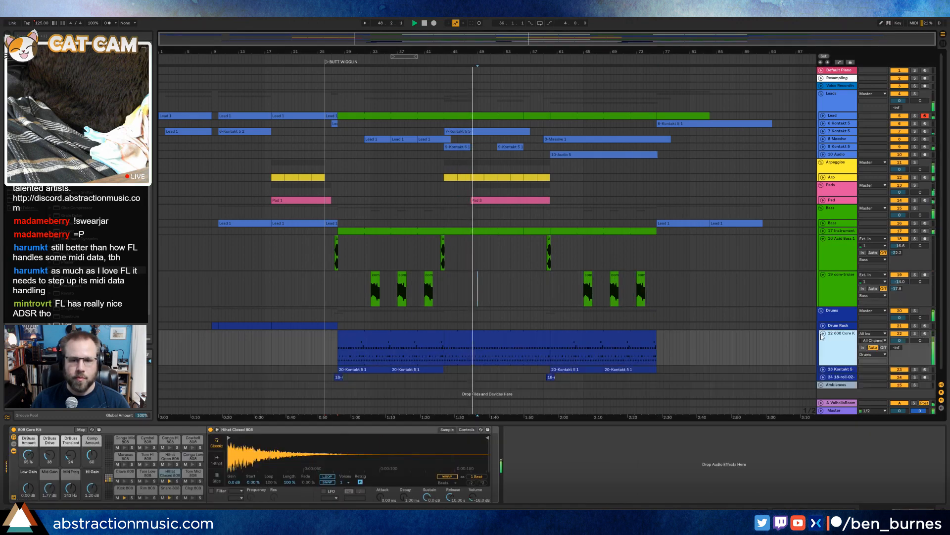
{"action": "left_click", "coordinate": [468, 350]}
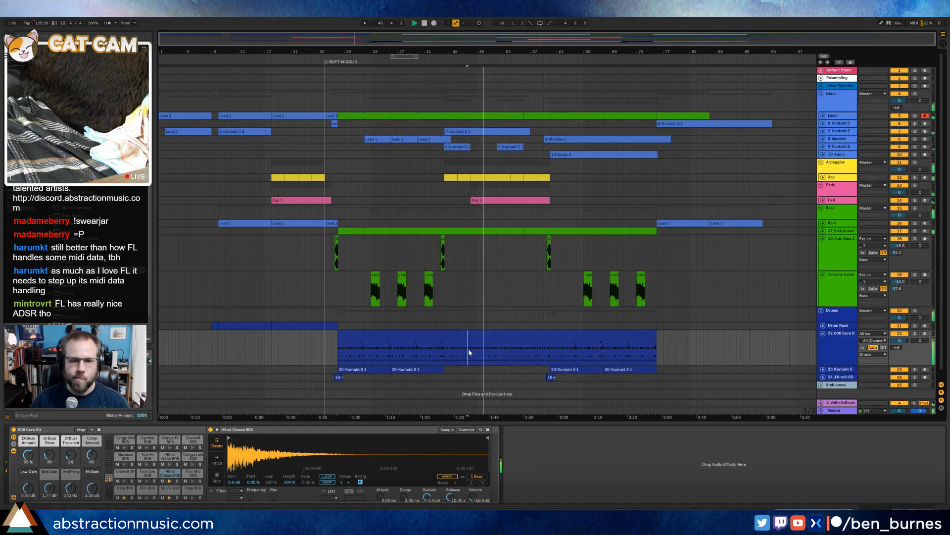
{"action": "left_click_drag", "start_coordinate": [470, 351], "coordinate": [377, 349]}
{"action": "scroll", "coordinate": [468, 349], "scroll_direction": "up", "scroll_amount": 3}
{"action": "left_click", "coordinate": [467, 347]}
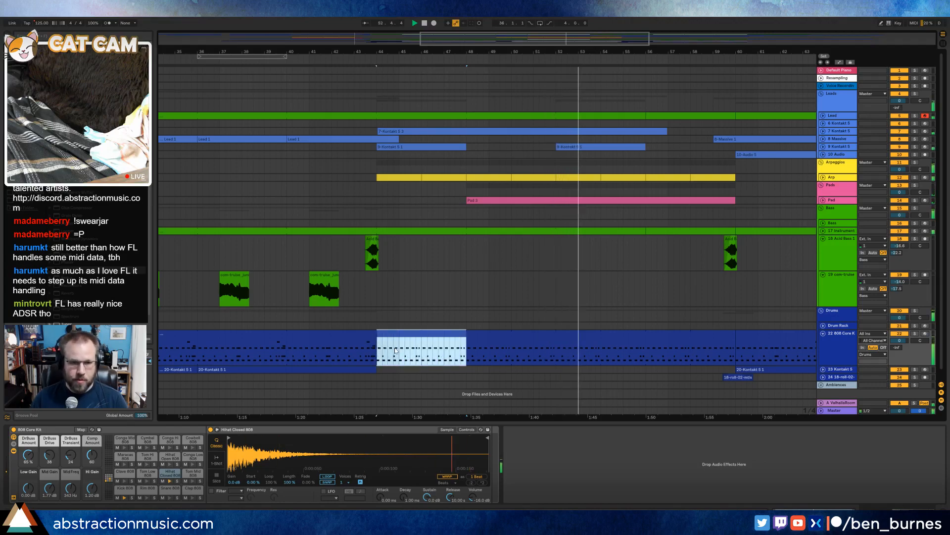
{"action": "double_click", "coordinate": [423, 333]}
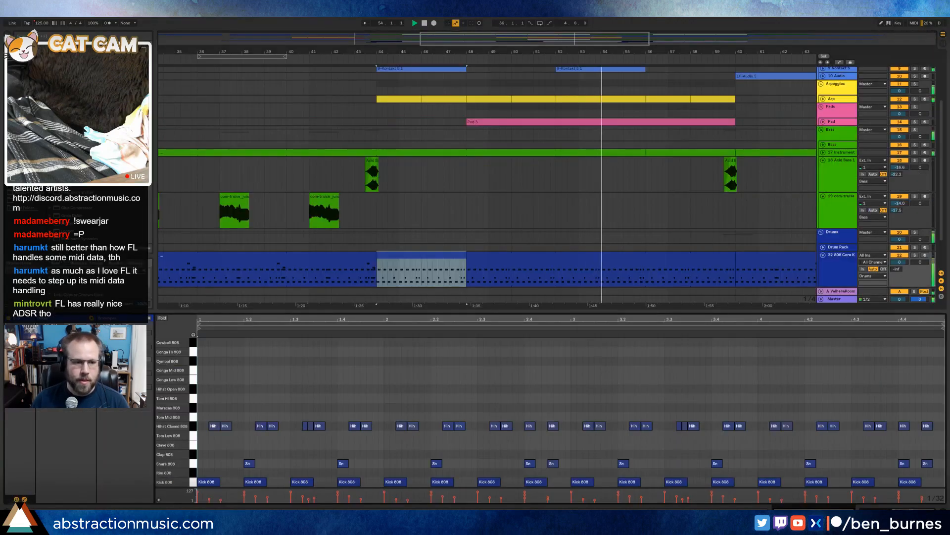
{"action": "left_click", "coordinate": [376, 323]}
Add two short, low-velocity Snare 808 notes directly before beat 4.4 in the 808 clip.
{"action": "left_click_drag", "start_coordinate": [465, 255], "coordinate": [736, 256]}
{"action": "scroll", "coordinate": [903, 460], "scroll_direction": "up", "scroll_amount": 5}
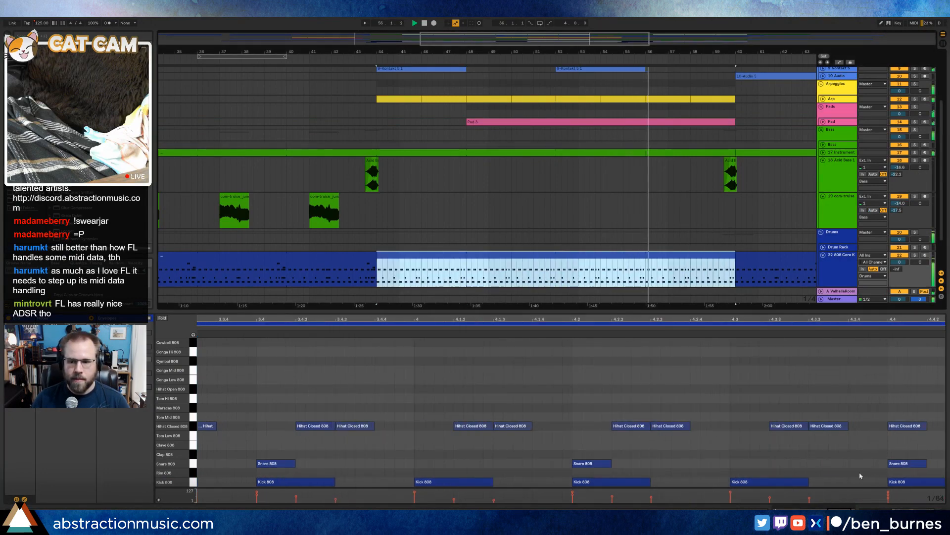
{"action": "double_click", "coordinate": [872, 463]}
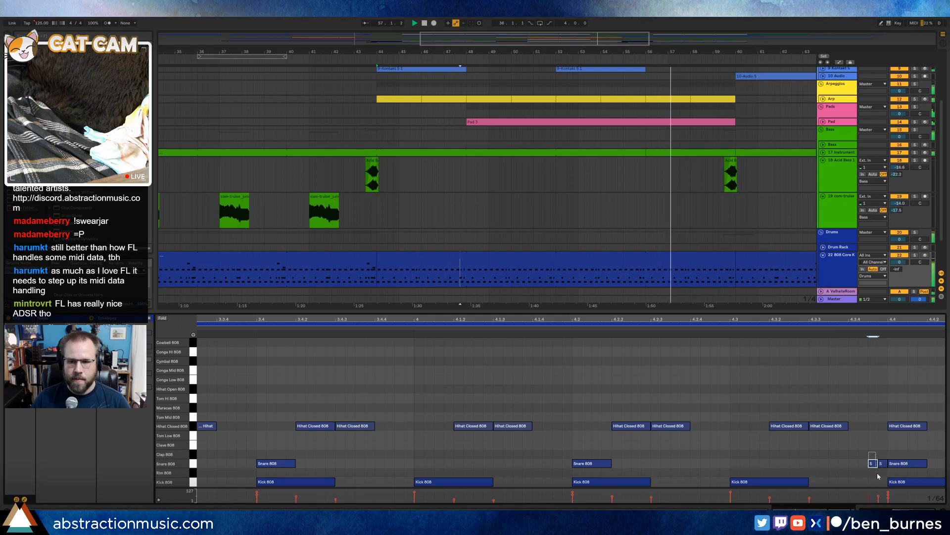
{"action": "left_click_drag", "start_coordinate": [879, 472], "coordinate": [880, 472]}
{"action": "left_click_drag", "start_coordinate": [879, 495], "coordinate": [879, 498]}
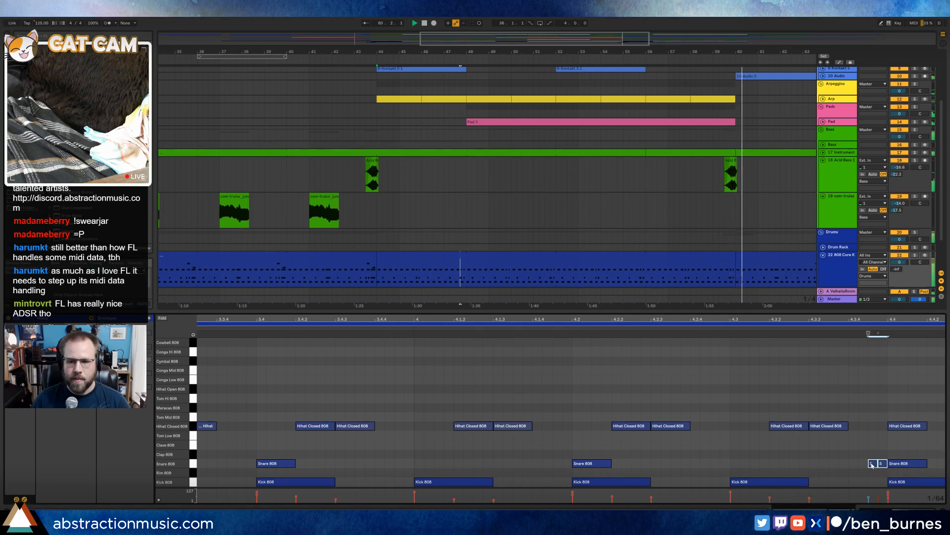
Stretch the two added snare notes back to twice their length, keeping their end at beat 4.4, and return to the full arrangement.
{"action": "left_click_drag", "start_coordinate": [872, 464], "coordinate": [850, 464]}
{"action": "mouse_move", "coordinate": [860, 335]}
{"action": "left_mouse_down"}
{"action": "mouse_move", "coordinate": [870, 336]}
{"action": "mouse_move", "coordinate": [863, 307]}
{"action": "mouse_move", "coordinate": [886, 289]}
{"action": "left_mouse_up"}
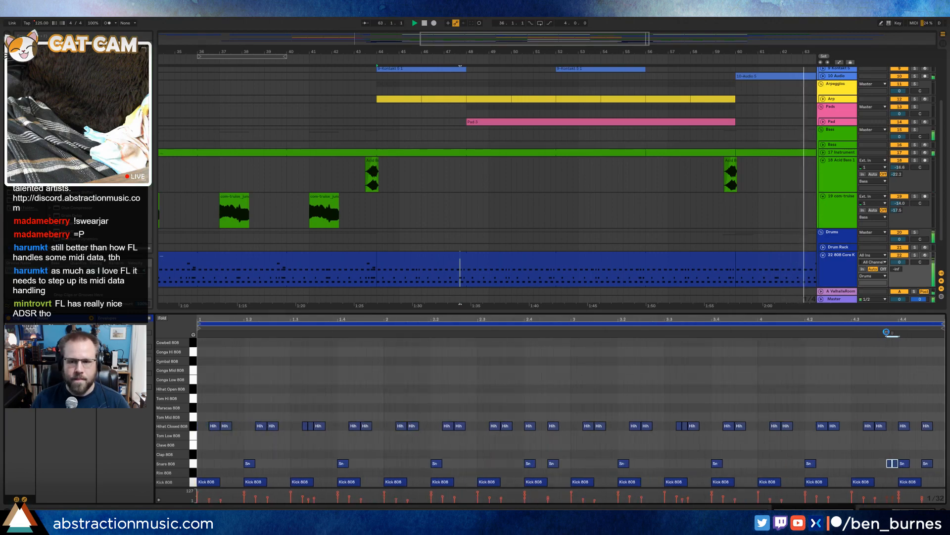
{"action": "key", "text": "shift+Tab"}
{"action": "left_click_drag", "start_coordinate": [628, 49], "coordinate": [634, 25]}
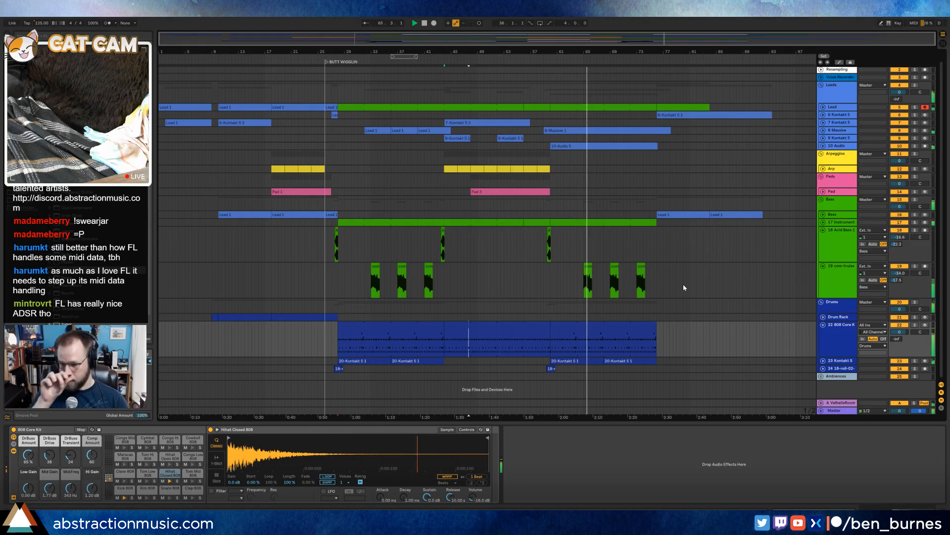
{"action": "scroll", "coordinate": [607, 152], "scroll_direction": "up", "scroll_amount": 1}
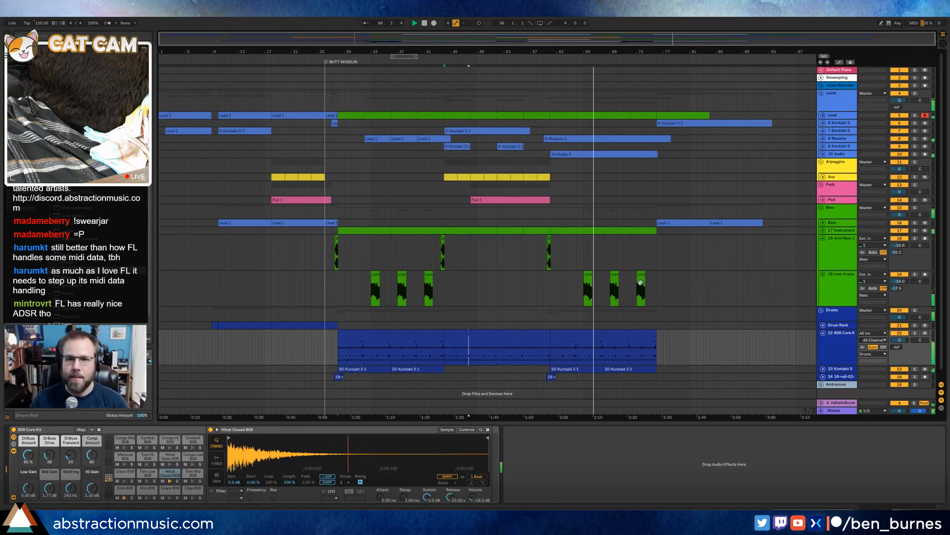
Transpose the long note leading through bar 8 of the Massive clip up three semitones and close the note editor.
{"action": "double_click", "coordinate": [614, 139]}
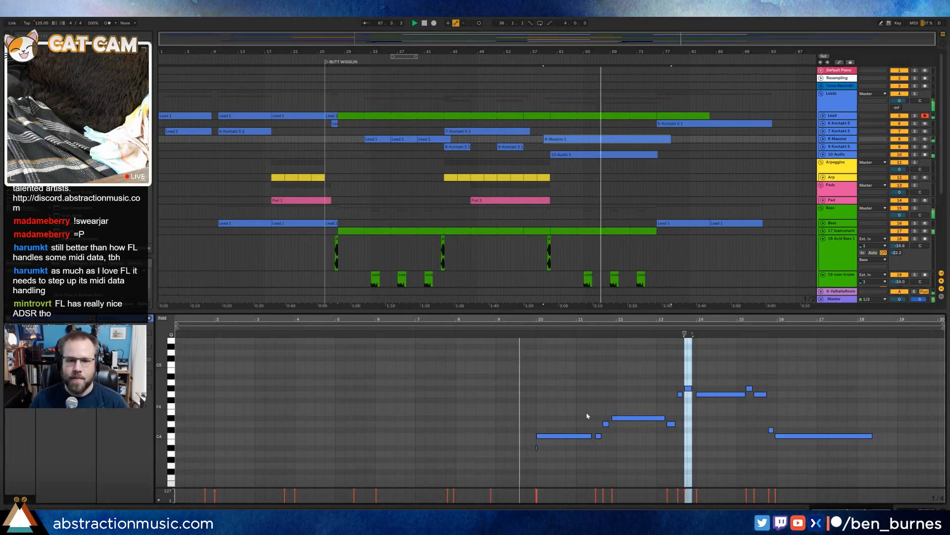
{"action": "scroll", "coordinate": [562, 400], "scroll_direction": "up", "scroll_amount": 3}
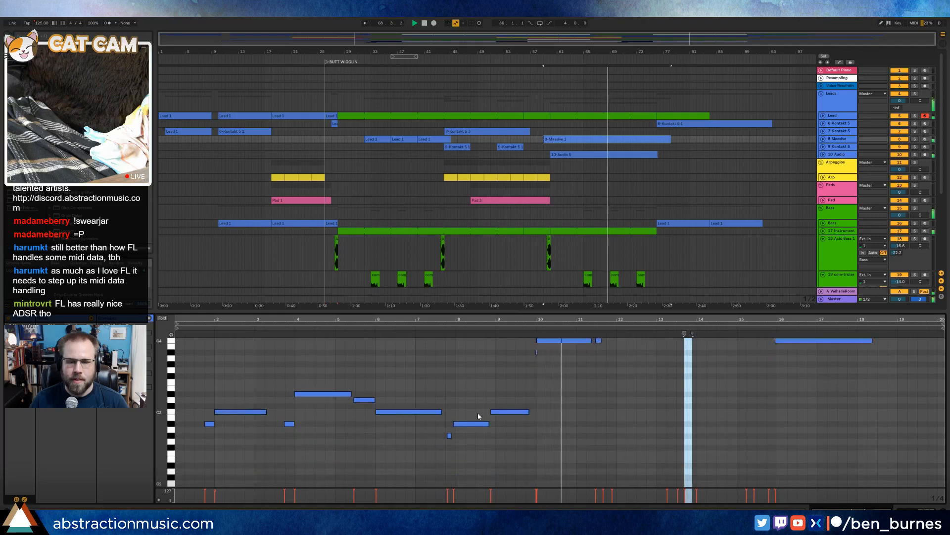
{"action": "left_click", "coordinate": [474, 423]}
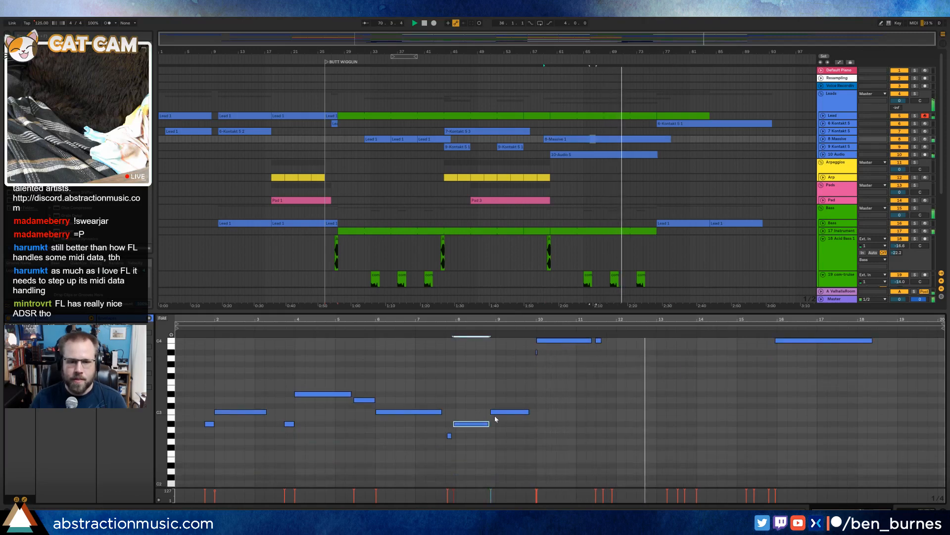
{"action": "key", "text": "Up"}
{"action": "key", "text": "Up"}
{"action": "key", "text": "Up"}
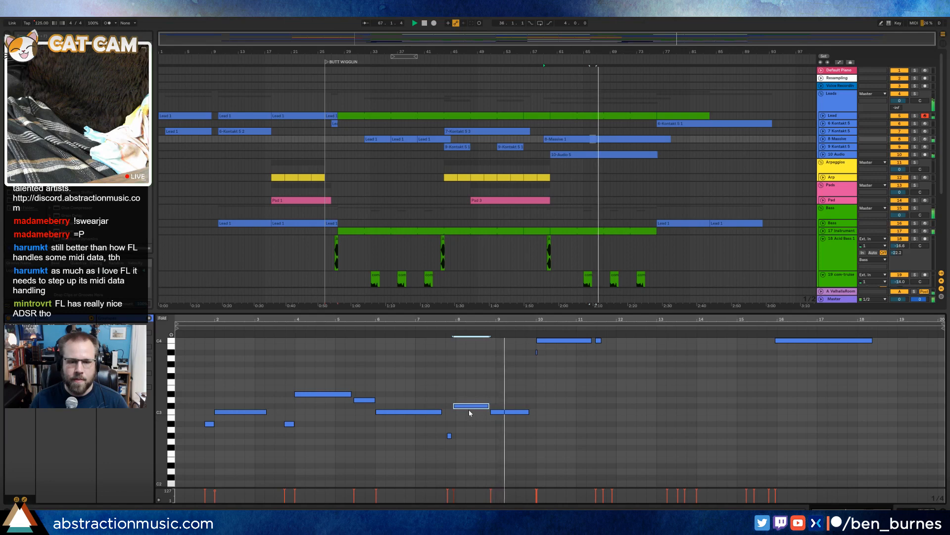
{"action": "key", "text": "shift+Tab"}
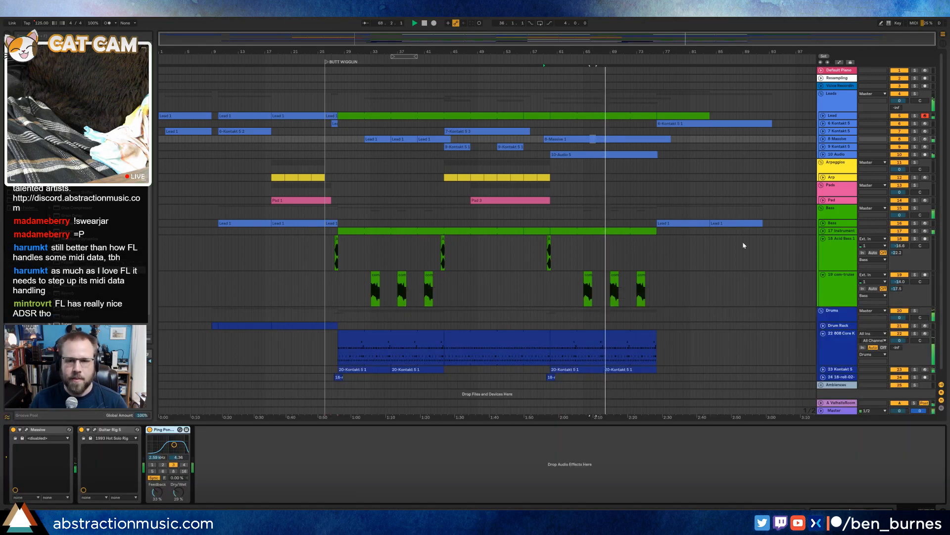
{"action": "left_click", "coordinate": [680, 139]}
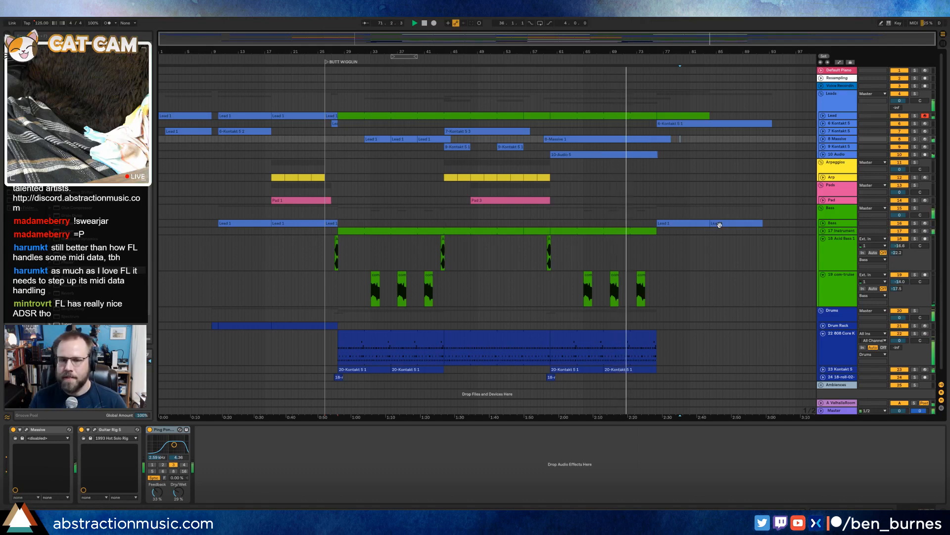
Expand the 17 Instrument bass track and add a Ping Pong Delay after its Multiband Dynamics.
{"action": "left_click", "coordinate": [838, 231]}
{"action": "left_click", "coordinate": [824, 231]}
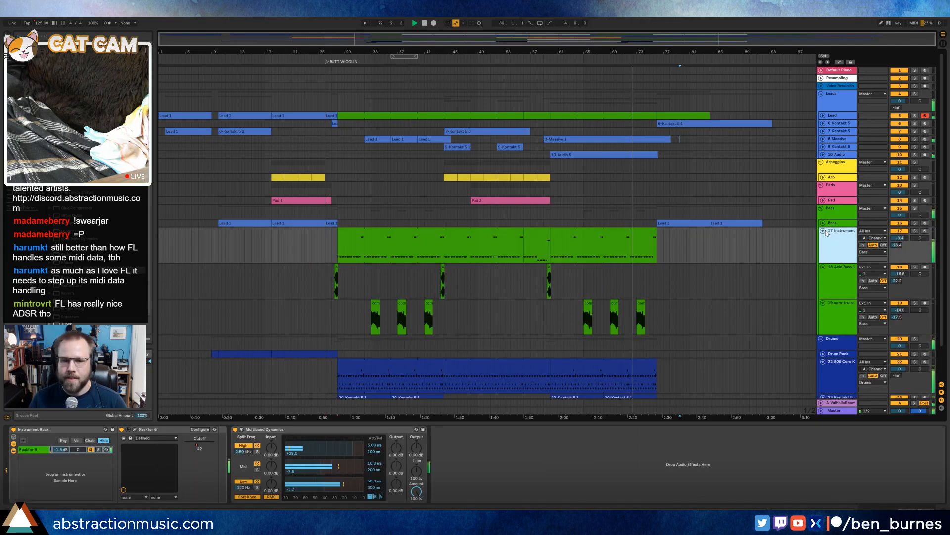
{"action": "left_click", "coordinate": [608, 261]}
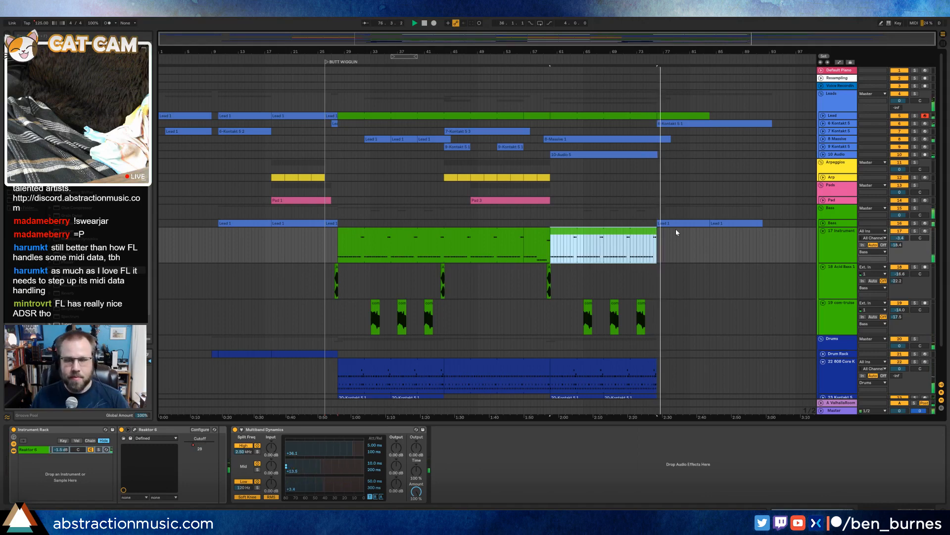
{"action": "left_click", "coordinate": [834, 247]}
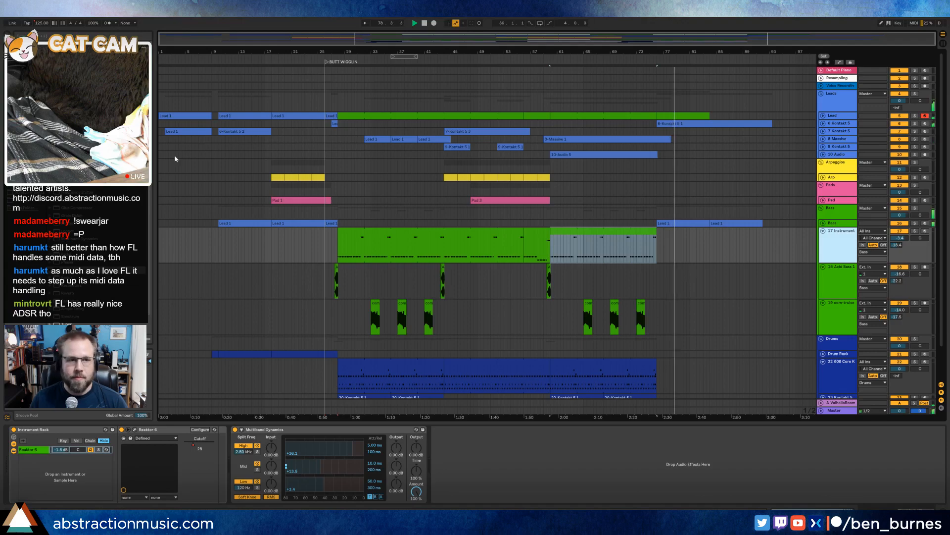
{"action": "left_click", "coordinate": [574, 492]}
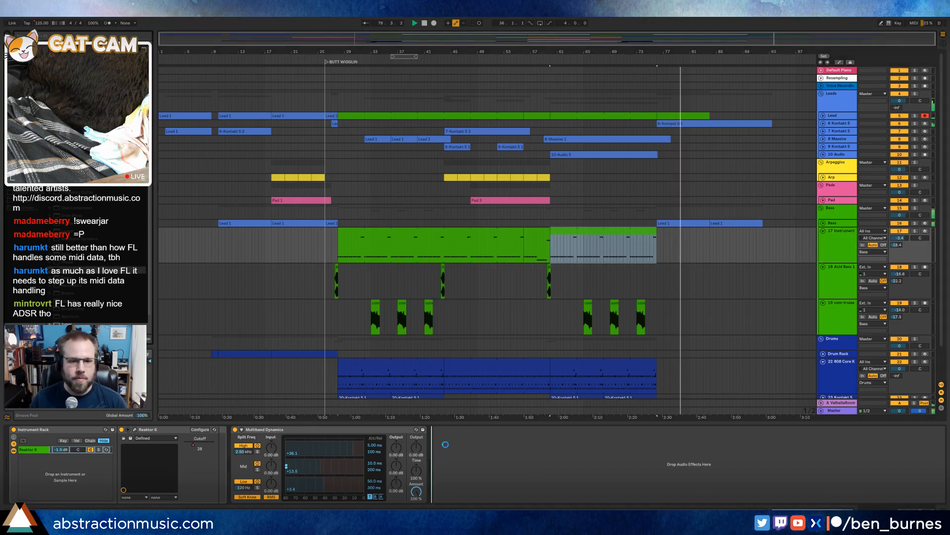
{"action": "key", "text": "ctrl+v"}
Automate the Ping Pong Delay's Device On parameter on track 17 so it stays off until bar 75 and switches on there.
{"action": "scroll", "coordinate": [625, 255], "scroll_direction": "up", "scroll_amount": 5}
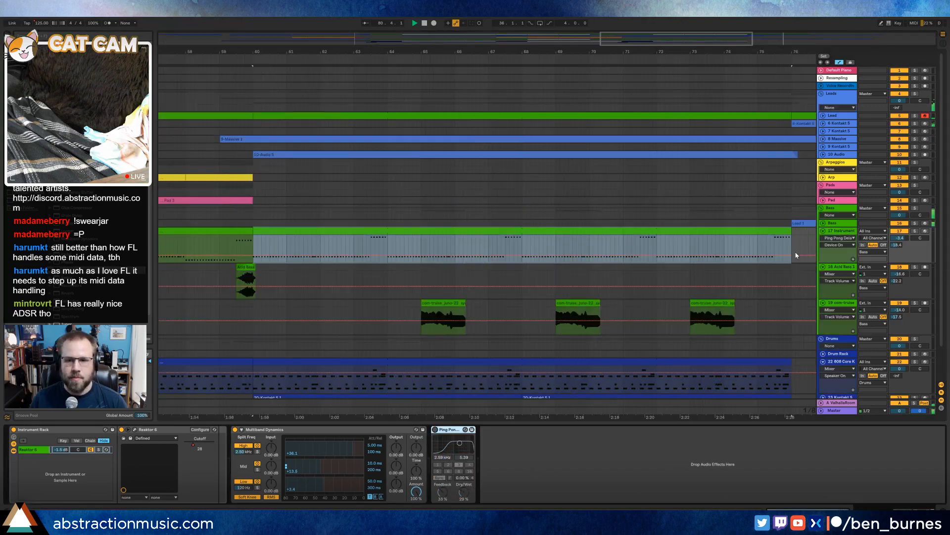
{"action": "key", "text": "a"}
{"action": "left_click_drag", "start_coordinate": [757, 255], "coordinate": [737, 241]}
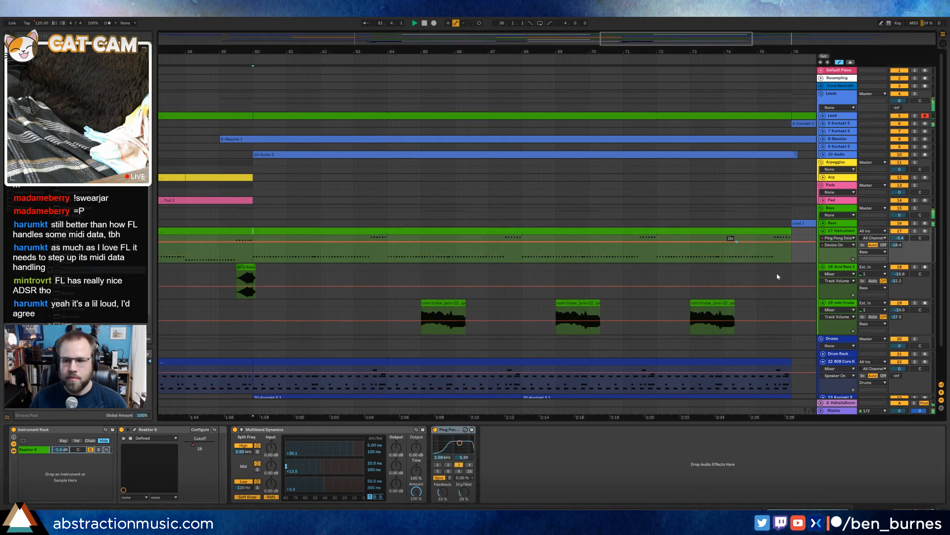
{"action": "key", "text": "ctrl+z"}
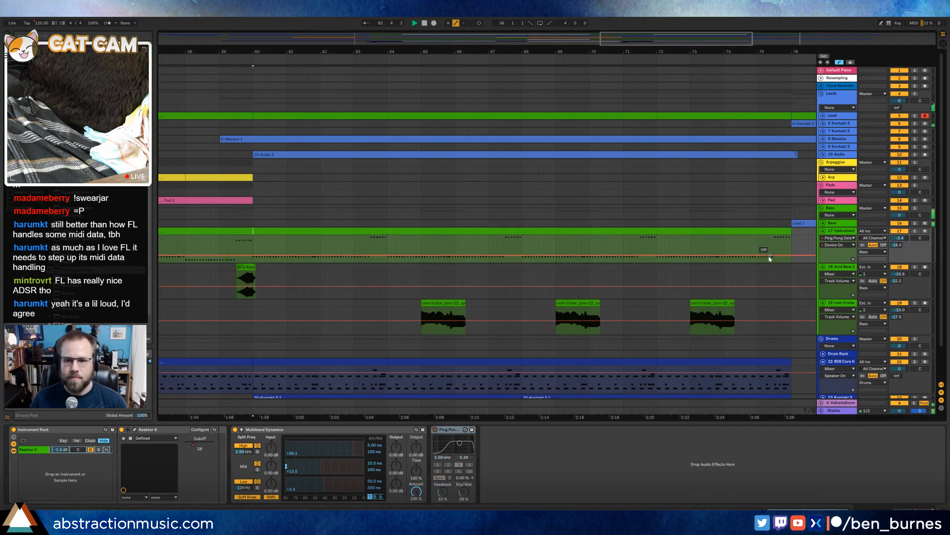
{"action": "key", "text": "ctrl+y"}
{"action": "left_click_drag", "start_coordinate": [680, 34], "coordinate": [735, 34]}
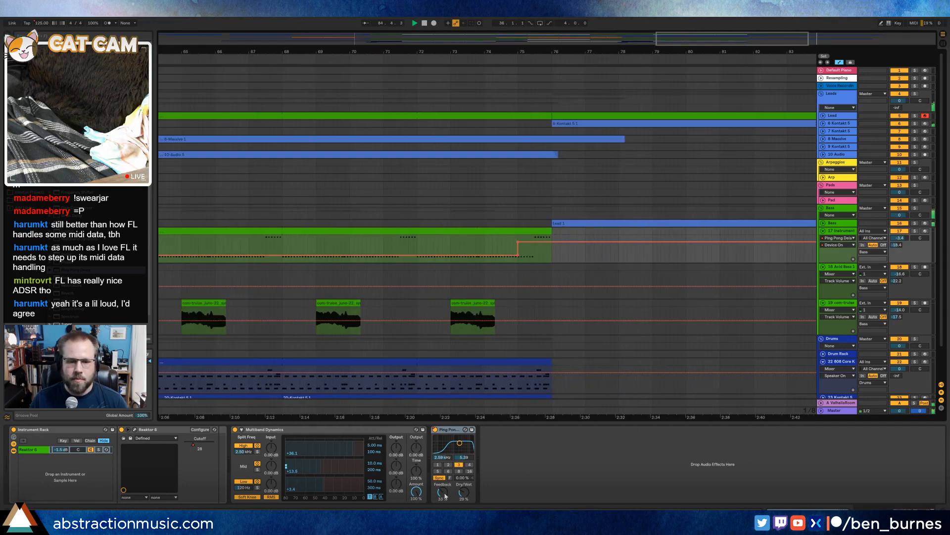
Ramp the delay's Dry/Wet automation from 0% at bar 75 to about 50% at bar 76, and play from bar 72.
{"action": "left_click_drag", "start_coordinate": [445, 496], "coordinate": [464, 508]}
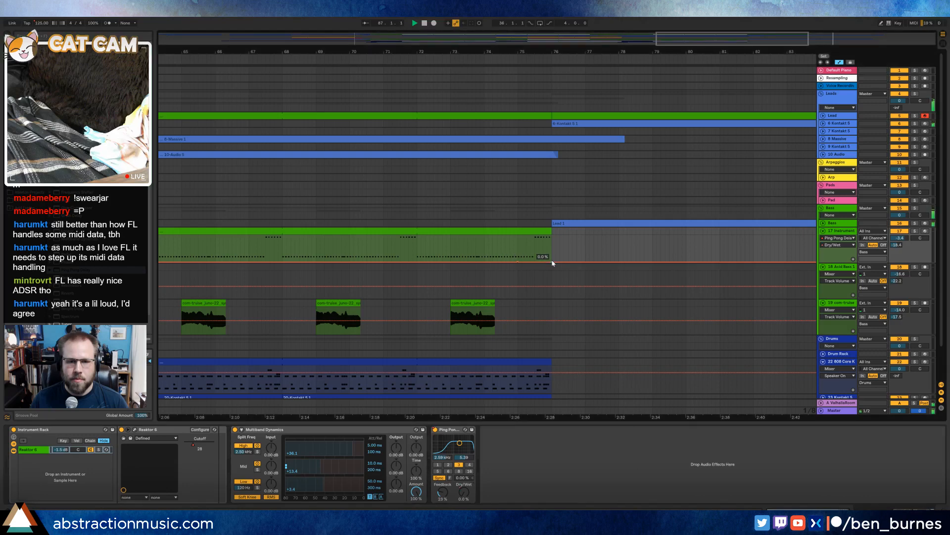
{"action": "left_click_drag", "start_coordinate": [553, 262], "coordinate": [552, 249]}
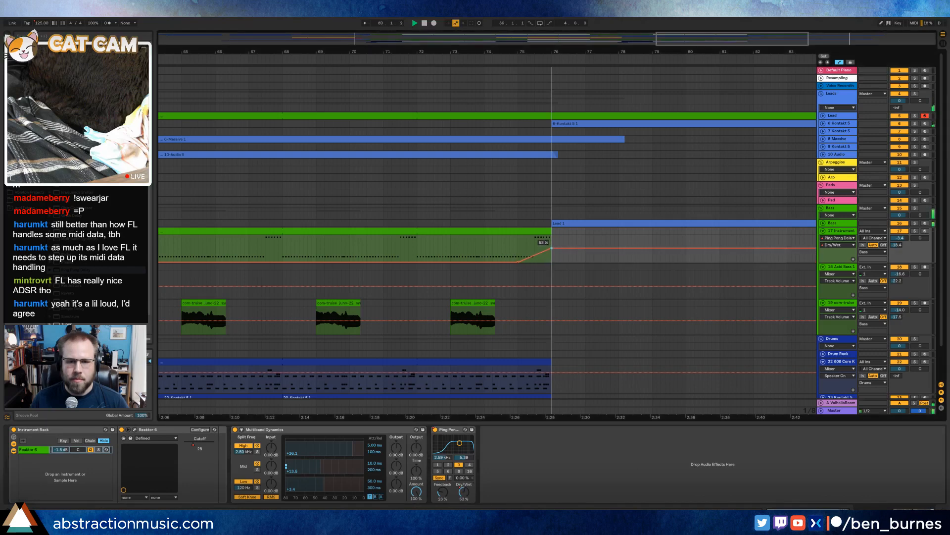
{"action": "left_click_drag", "start_coordinate": [552, 246], "coordinate": [553, 248]}
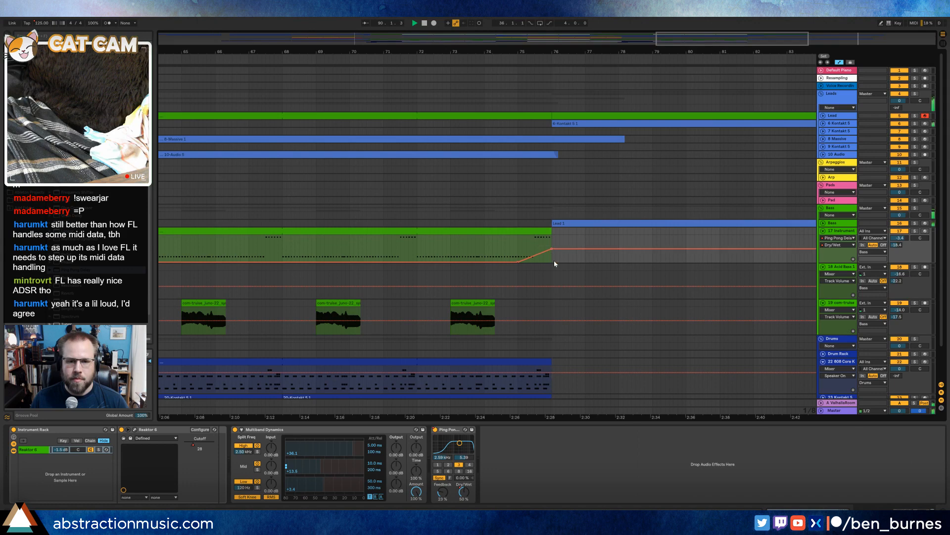
{"action": "left_click_drag", "start_coordinate": [723, 41], "coordinate": [761, 41]}
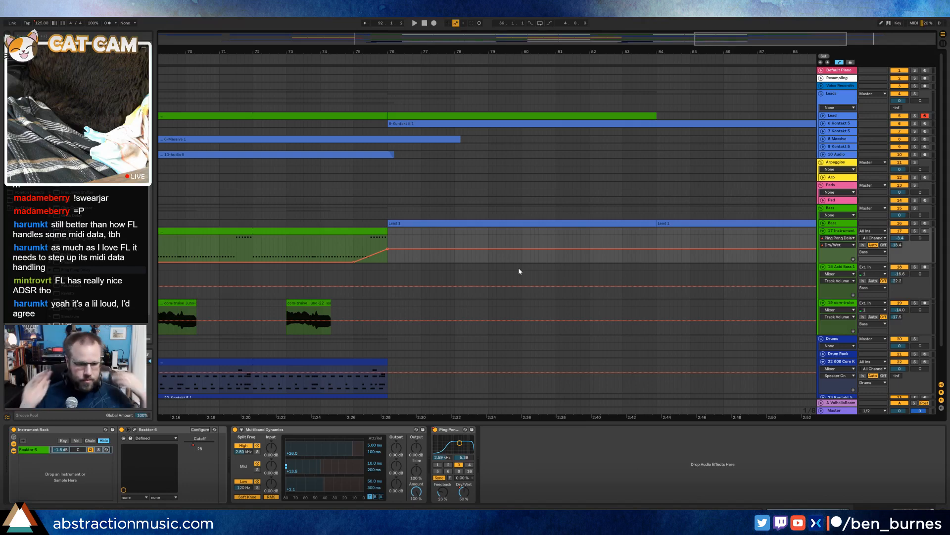
{"action": "left_click", "coordinate": [273, 59]}
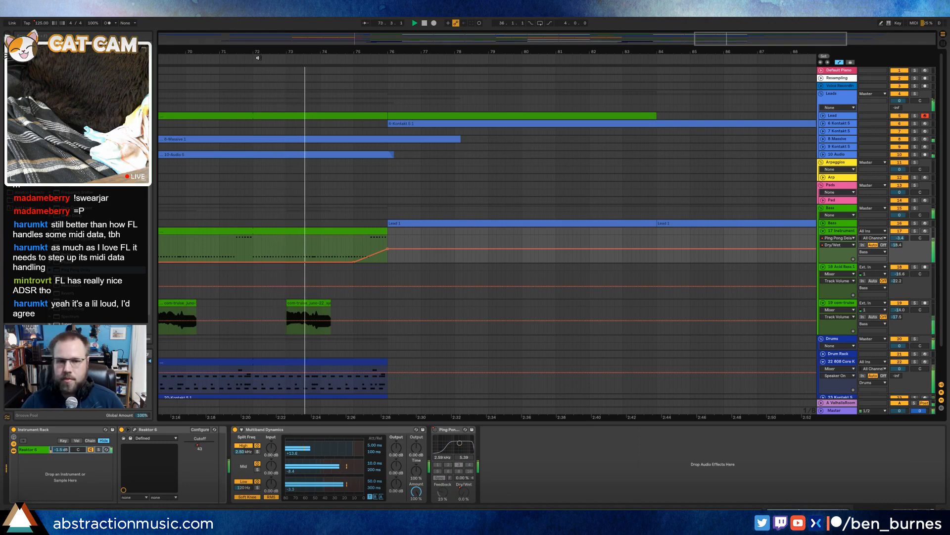
Lower track 17's volume to -6.9 dB and its ValhallaRoom send to -50 dB, and audition the transition from bar 72.
{"action": "left_click", "coordinate": [899, 239]}
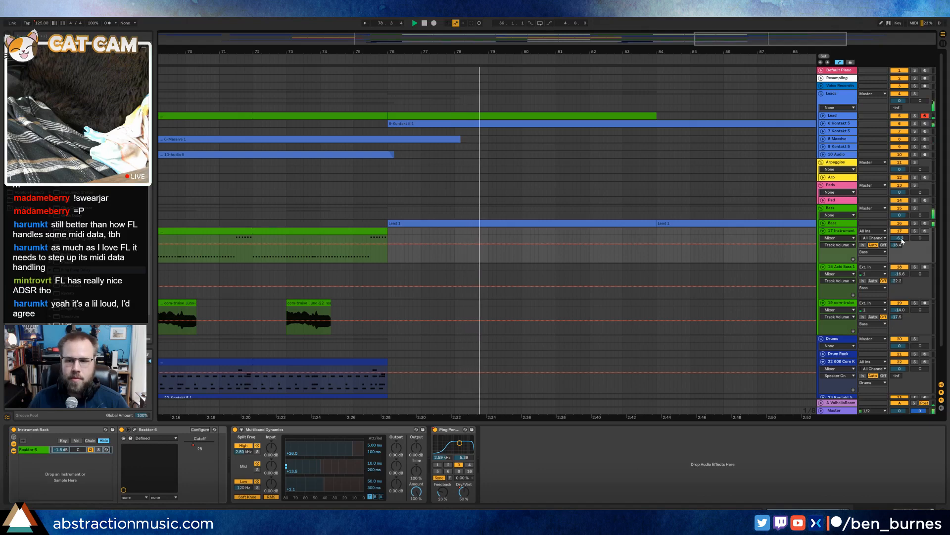
{"action": "left_click_drag", "start_coordinate": [900, 238], "coordinate": [900, 255]}
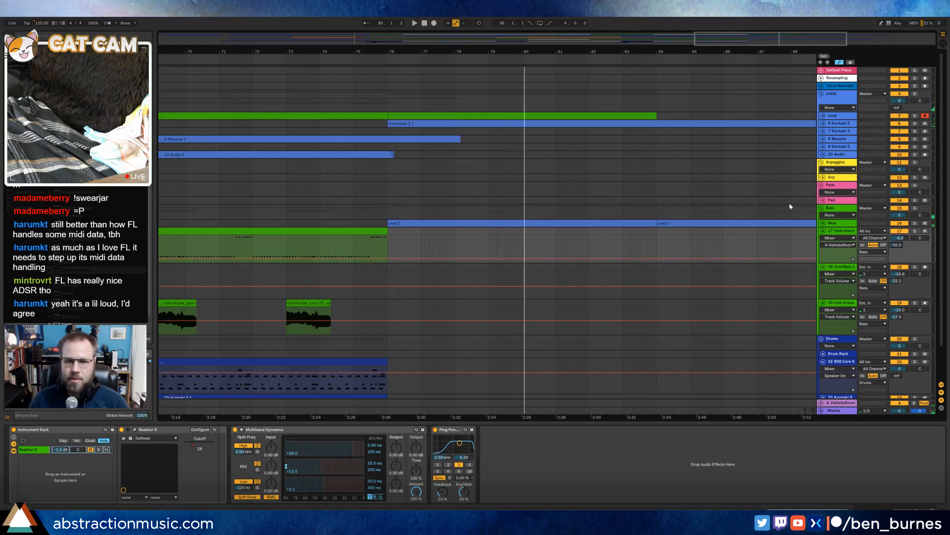
{"action": "left_click", "coordinate": [250, 59]}
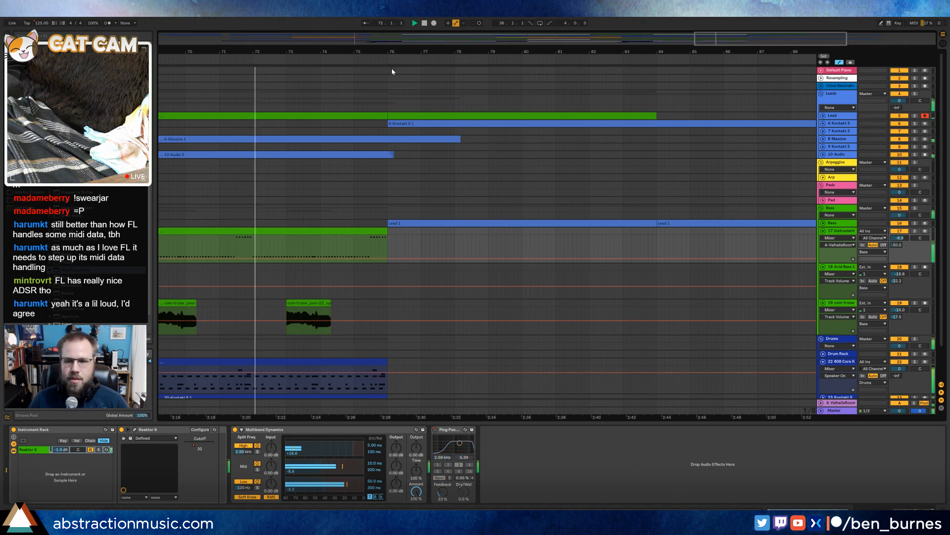
{"action": "left_click", "coordinate": [900, 238]}
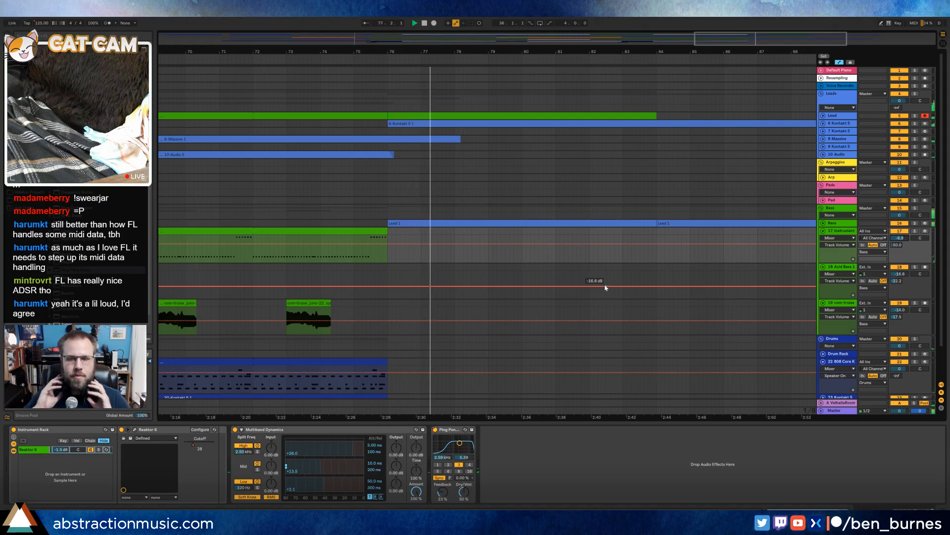
{"action": "key", "text": "space"}
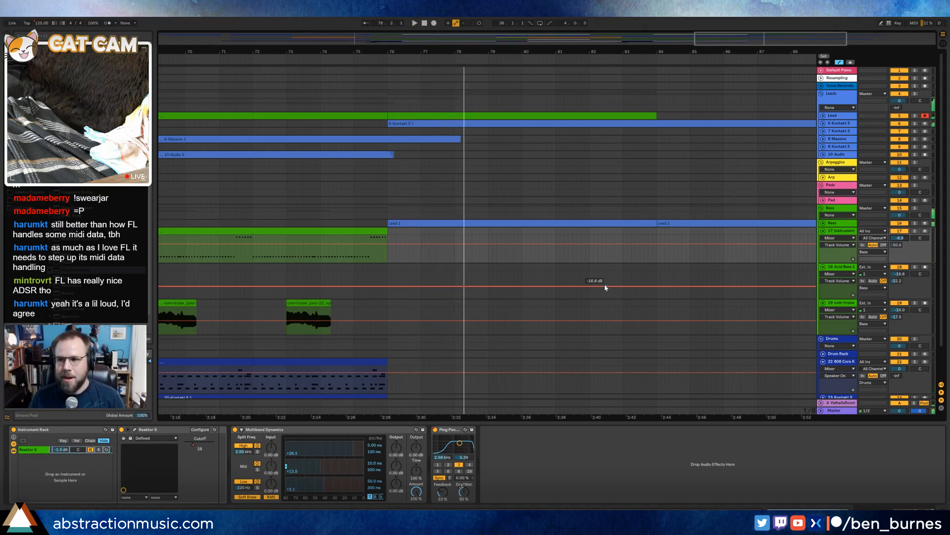
Play from bar 74, raise the Ping Pong Delay's Feedback on track 17 to about 38%, and show the whole arrangement.
{"action": "left_click", "coordinate": [317, 57]}
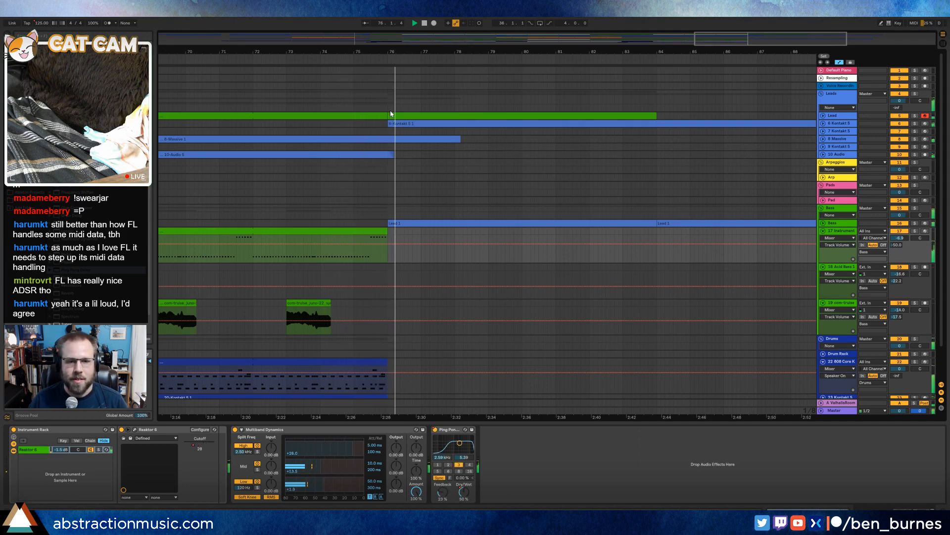
{"action": "left_click_drag", "start_coordinate": [443, 492], "coordinate": [443, 480]}
{"action": "key", "text": "space"}
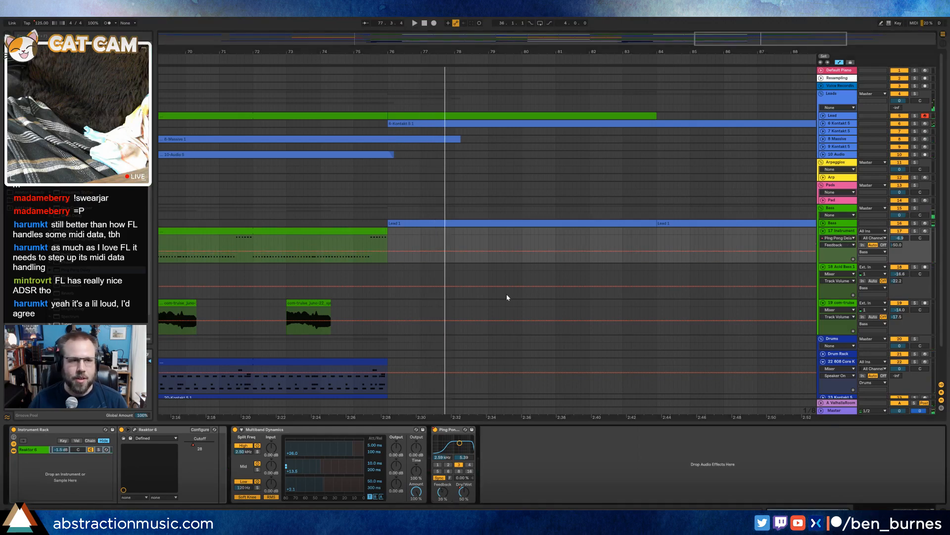
{"action": "key", "text": "w"}
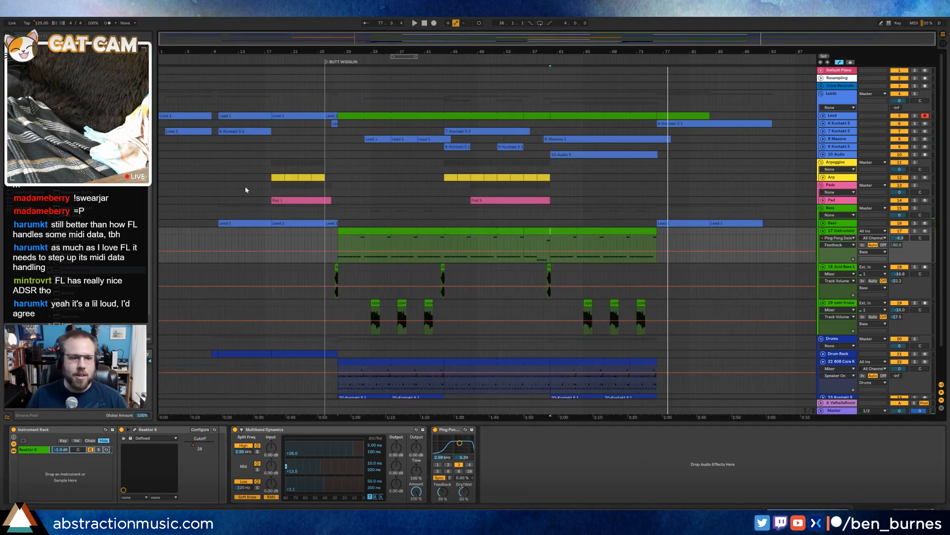
Switch to Discord to check the two-hour-album-challenge channel, and move its window out of view.
{"action": "key", "text": "alt+Tab"}
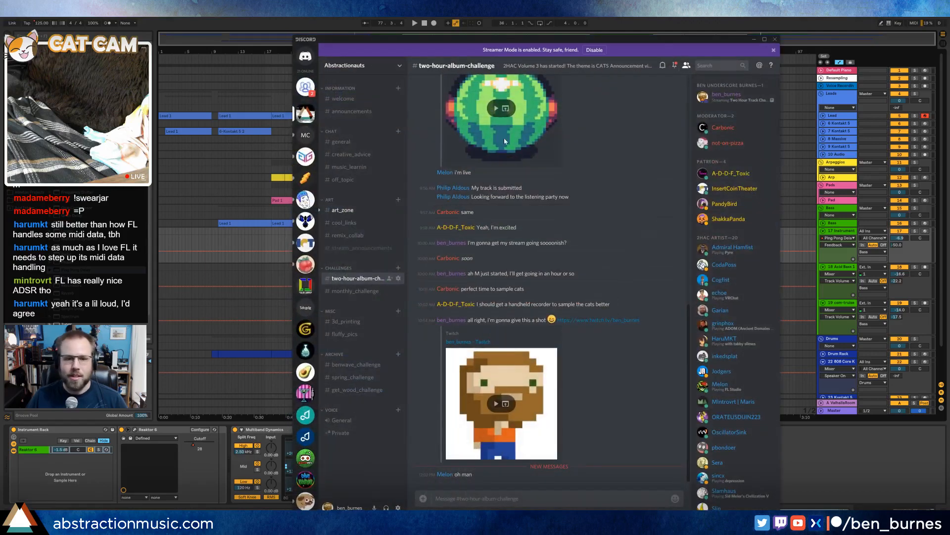
{"action": "left_click_drag", "start_coordinate": [617, 41], "coordinate": [949, 80]}
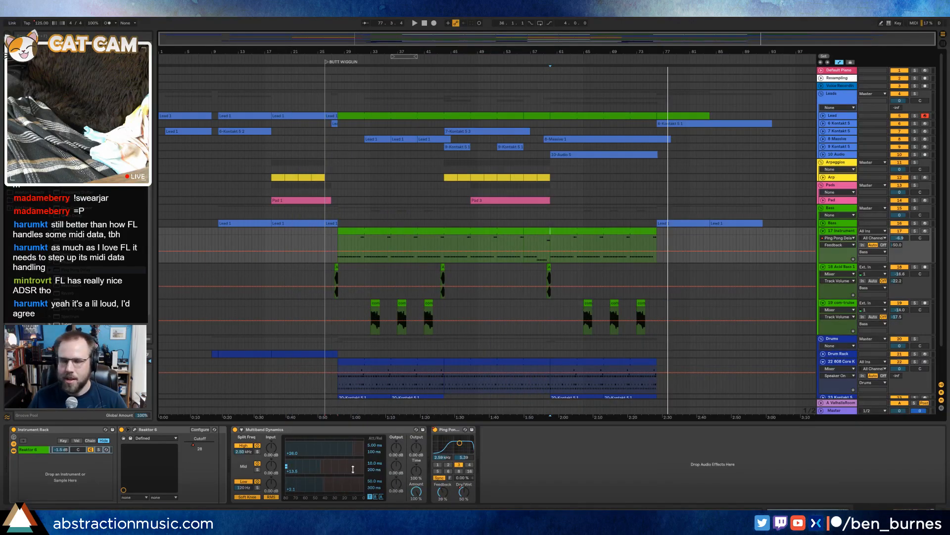
{"action": "mouse_move", "coordinate": [64, 517]}
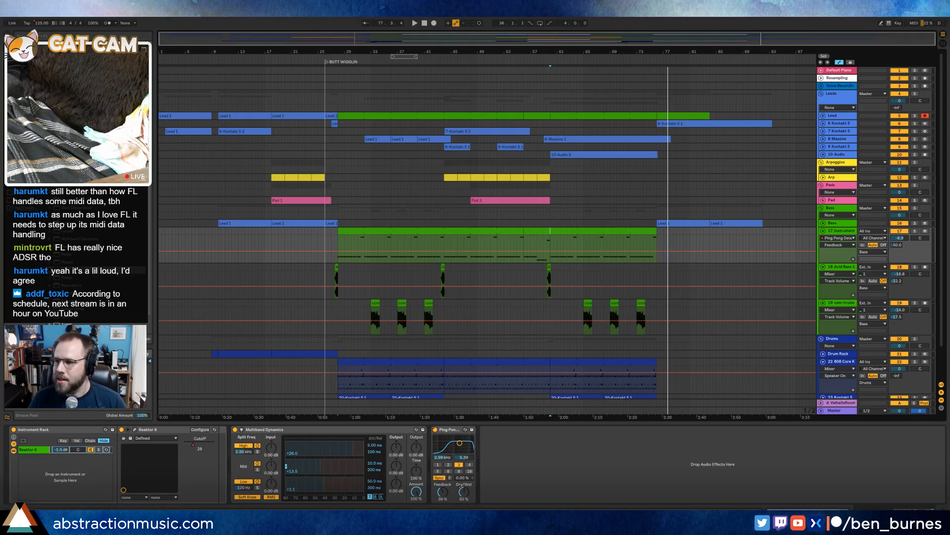
Bring the browser into view to show the next streamer's Twitch page and its address, and move the window away.
{"action": "left_click_drag", "start_coordinate": [949, 40], "coordinate": [753, 52]}
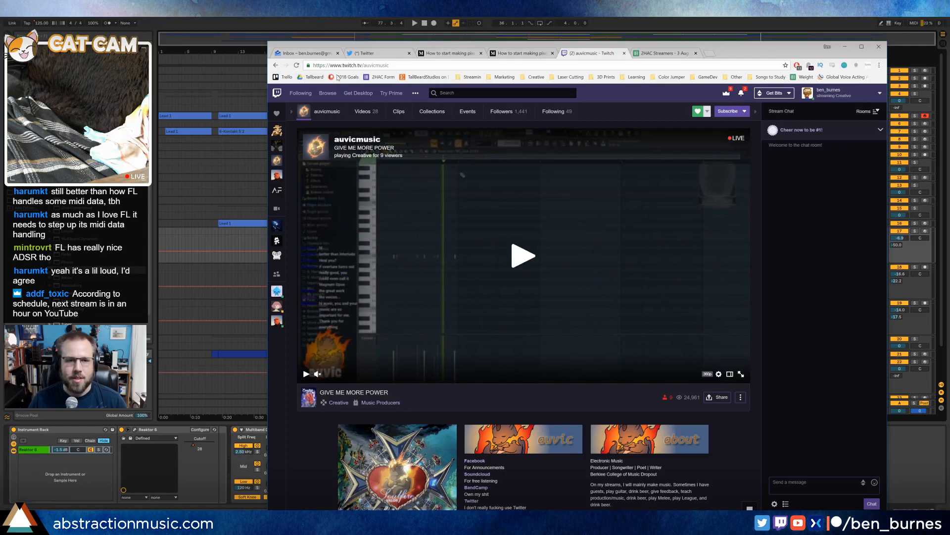
{"action": "double_click", "coordinate": [376, 65]}
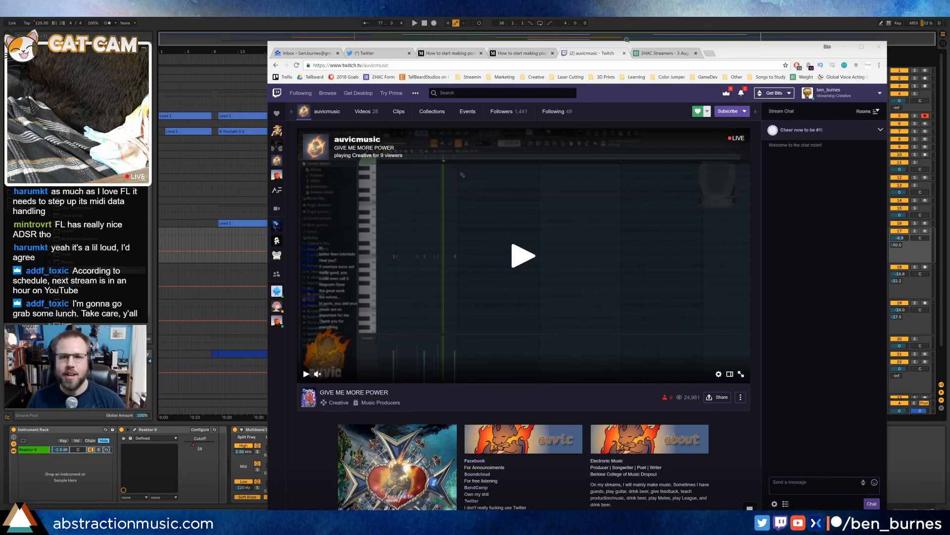
{"action": "left_click_drag", "start_coordinate": [746, 54], "coordinate": [949, 520]}
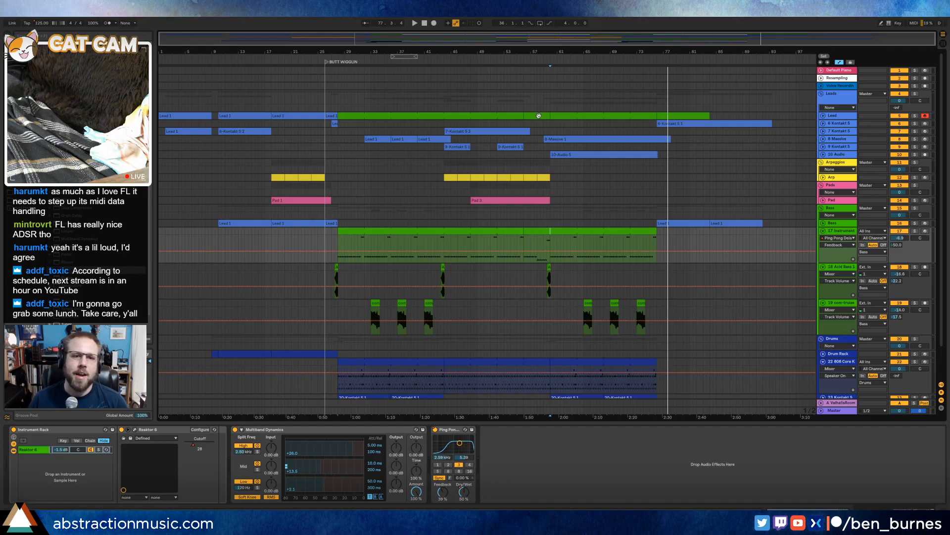
{"action": "left_click", "coordinate": [893, 6]}
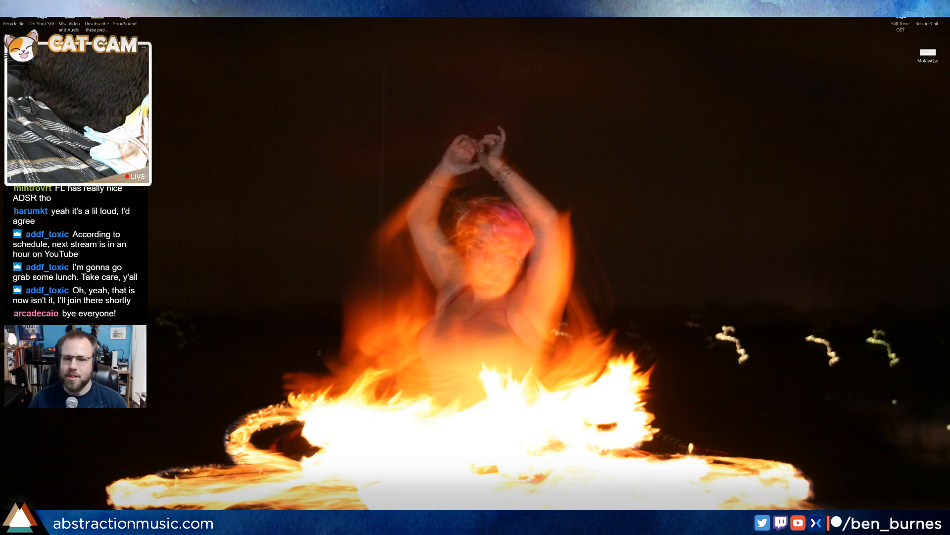
{"action": "key", "text": "alt+Tab"}
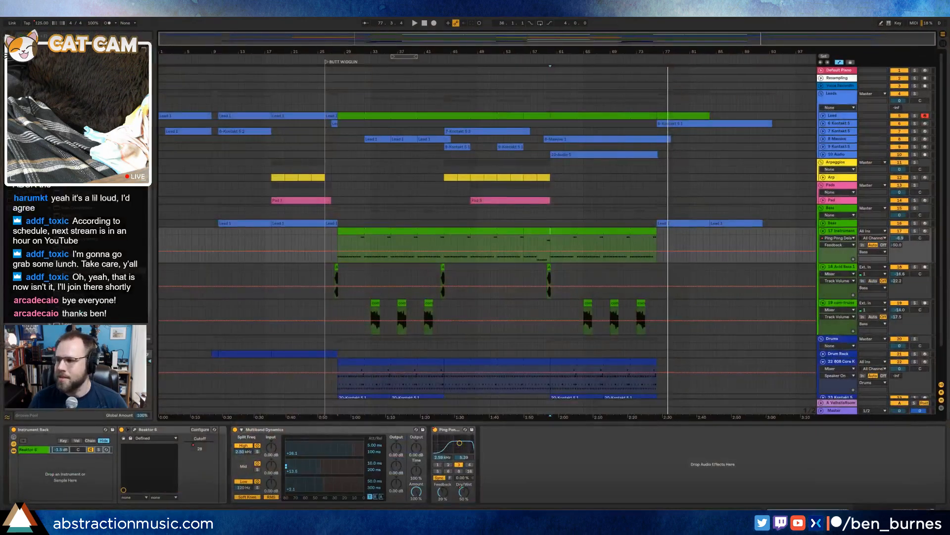